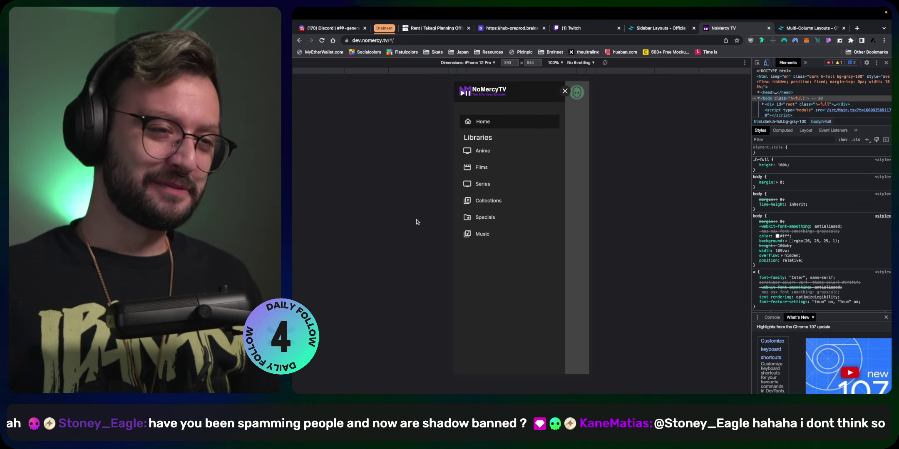
- Test the NoMercyTV mobile sidebar by closing and reopening it, switching between the Home and Anime entries, and closing it again
{"action": "left_click", "coordinate": [564, 91]}
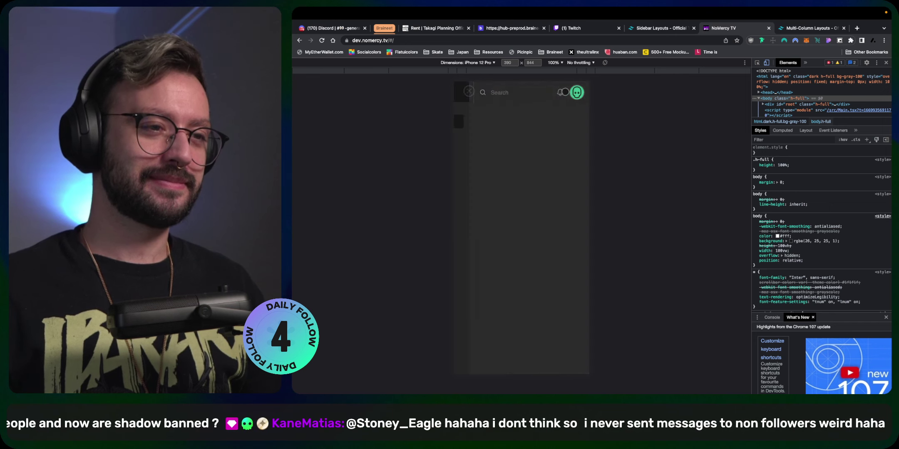
{"action": "left_click", "coordinate": [459, 100]}
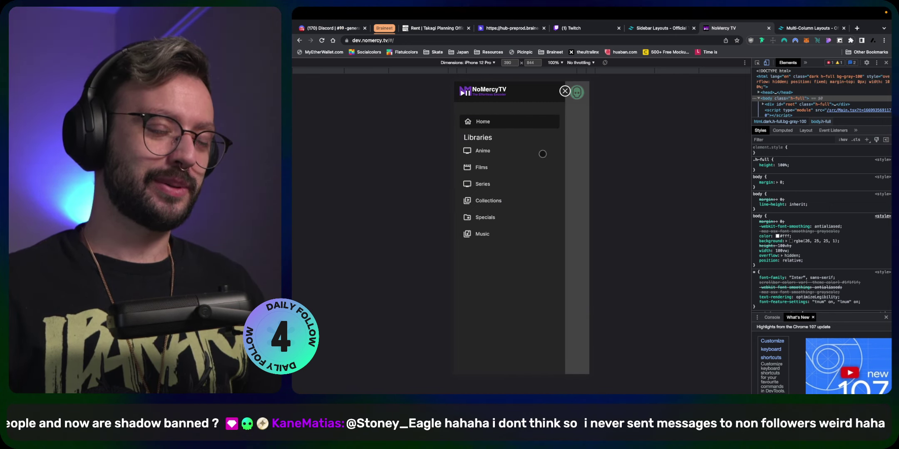
{"action": "left_click", "coordinate": [522, 150]}
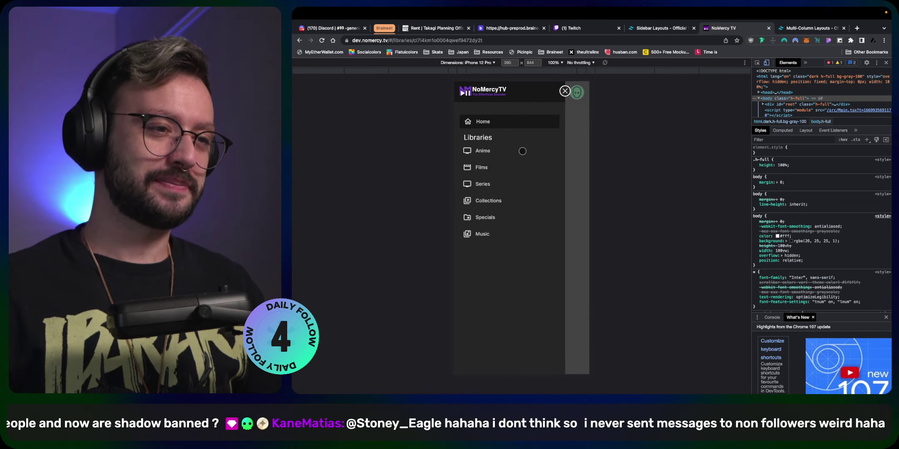
{"action": "left_click", "coordinate": [493, 124]}
{"action": "left_click", "coordinate": [498, 149]}
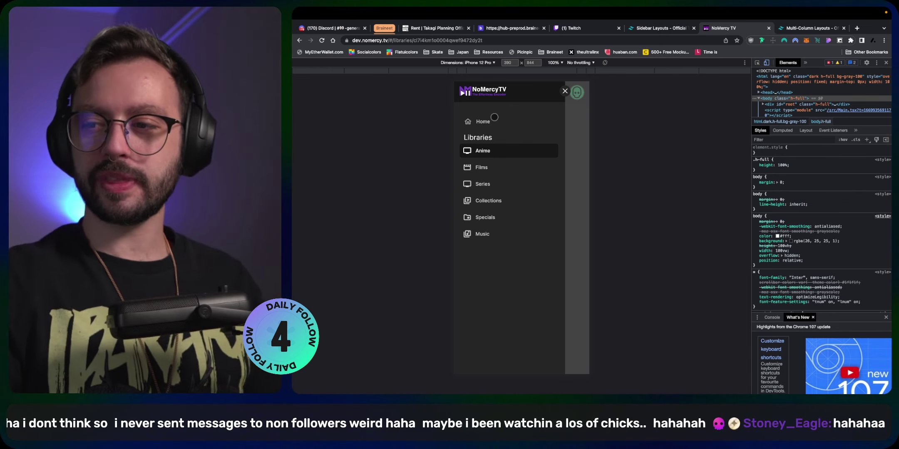
{"action": "left_click", "coordinate": [565, 91]}
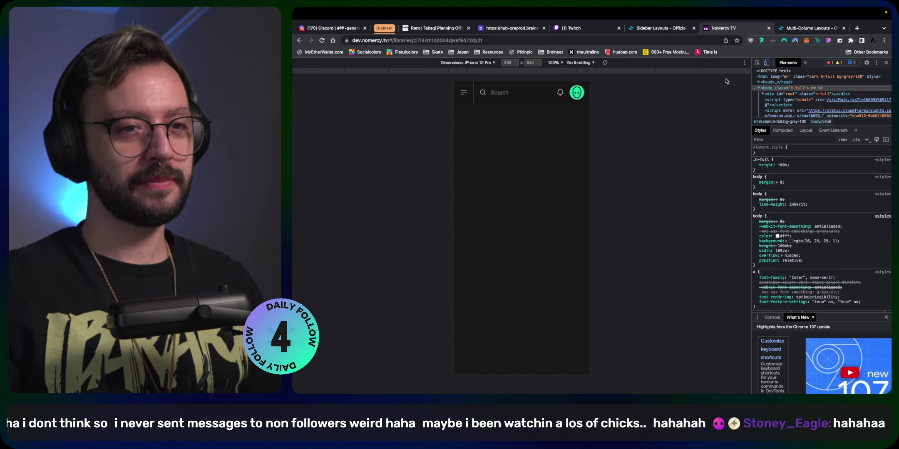
- Turn off the mobile device emulation and repeatedly collapse and expand the desktop sidebar to examine its transition
{"action": "left_click", "coordinate": [767, 62]}
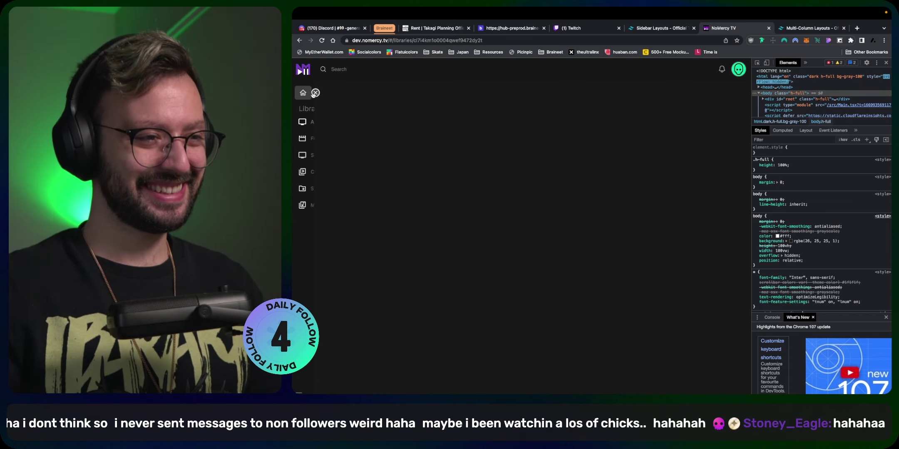
{"action": "left_click", "coordinate": [383, 92]}
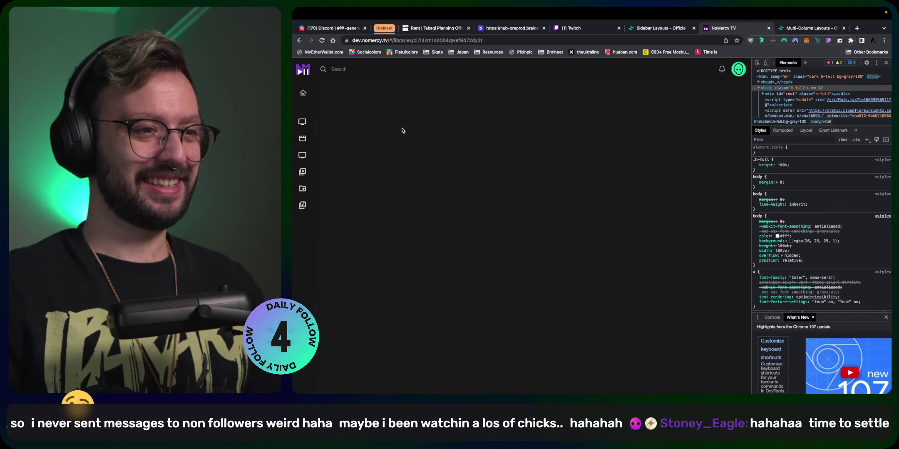
{"action": "left_click", "coordinate": [316, 94]}
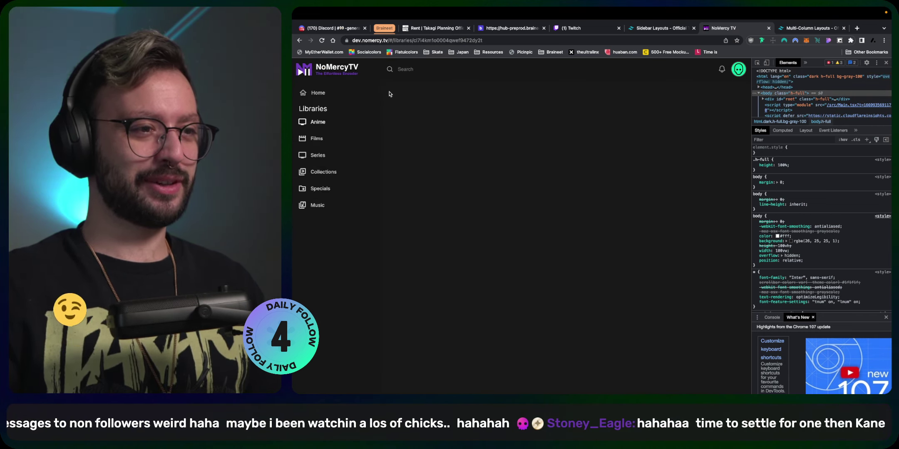
{"action": "left_click", "coordinate": [383, 94]}
{"action": "left_click", "coordinate": [317, 94]}
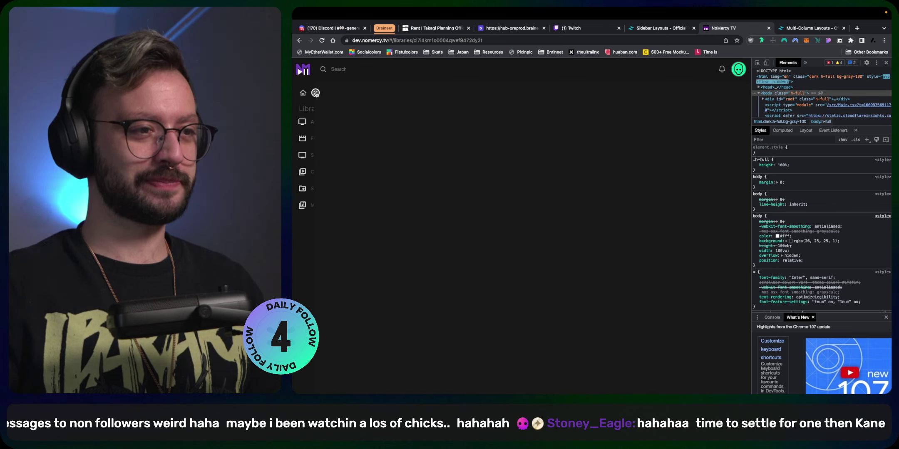
{"action": "left_click", "coordinate": [383, 94]}
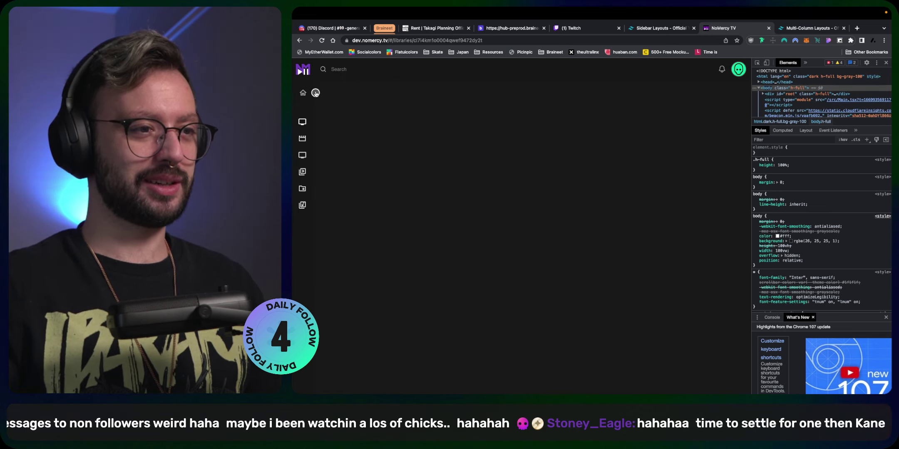
{"action": "left_click", "coordinate": [317, 93]}
{"action": "left_click", "coordinate": [382, 93]}
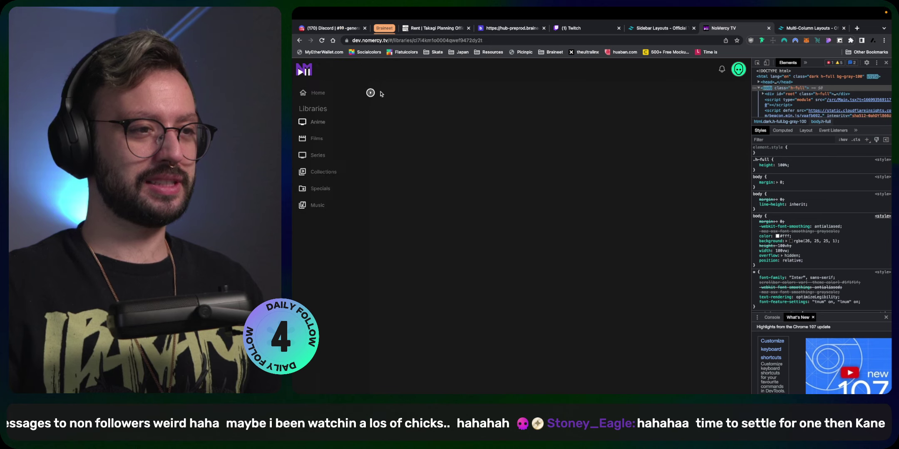
{"action": "left_click", "coordinate": [316, 93]}
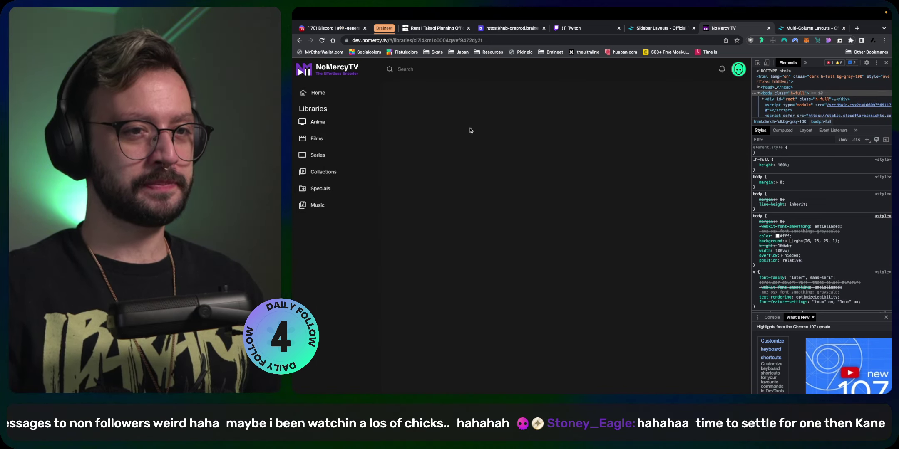
- Switch to the Tailwind UI multi-column layouts page and open the site's documentation
{"action": "key", "text": "ctrl+Tab"}
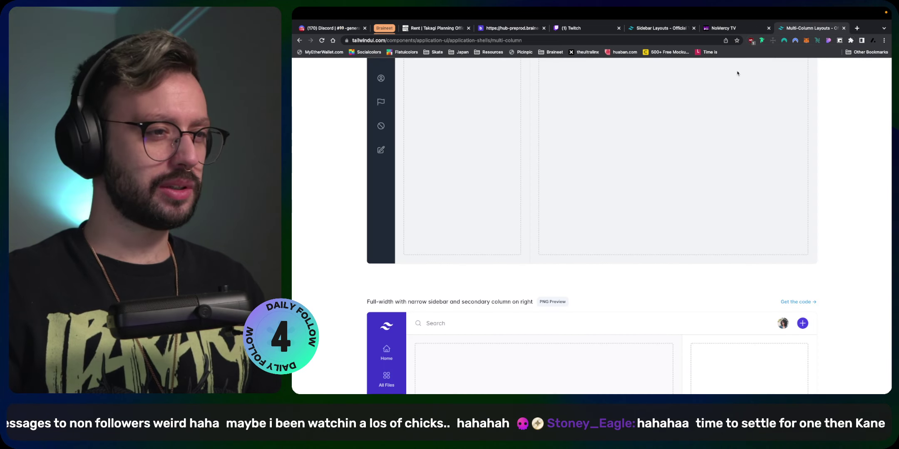
{"action": "scroll", "coordinate": [737, 73], "scroll_direction": "up", "scroll_amount": 10}
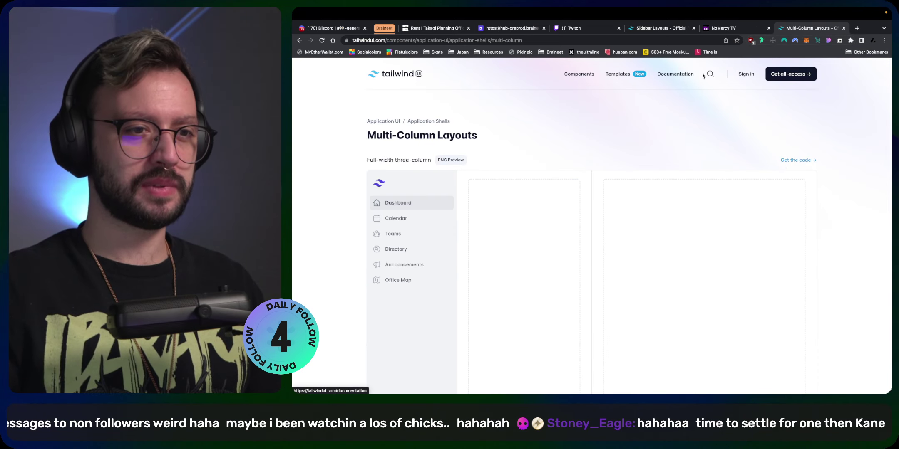
{"action": "left_click", "coordinate": [702, 75]}
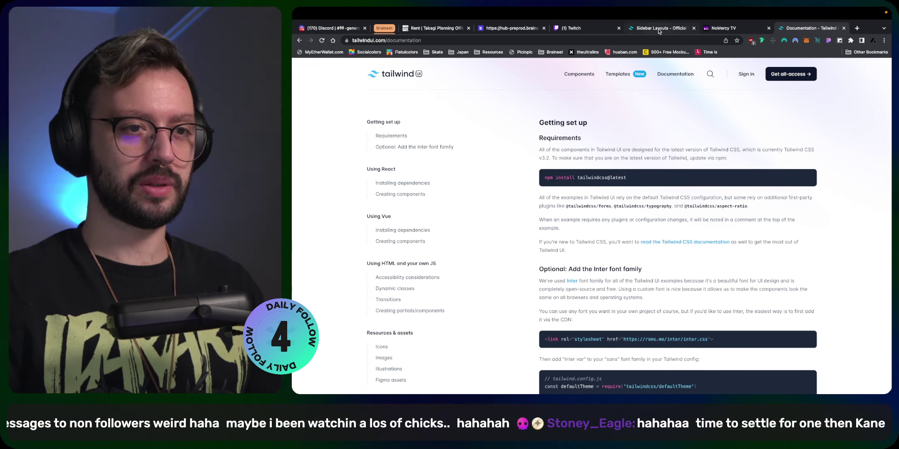
- Go to the tailwindcss.com website and open its docs
{"action": "left_click", "coordinate": [683, 42]}
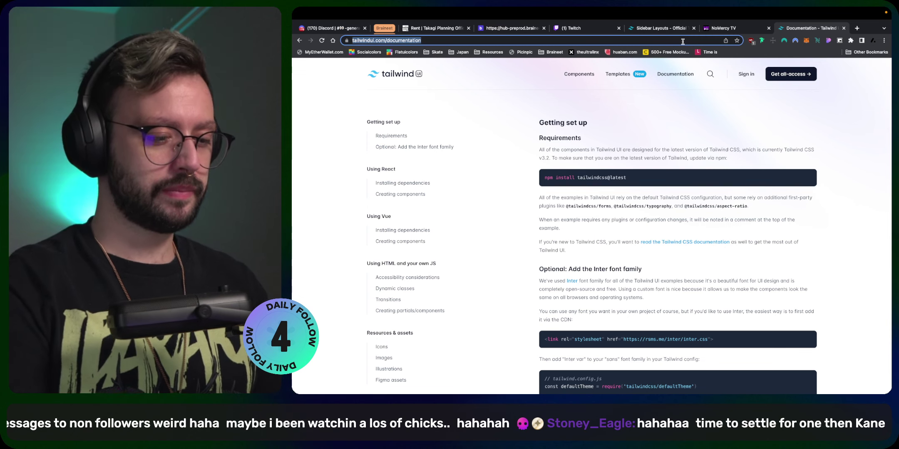
{"action": "type", "text": "tail"}
{"action": "key", "text": "Return"}
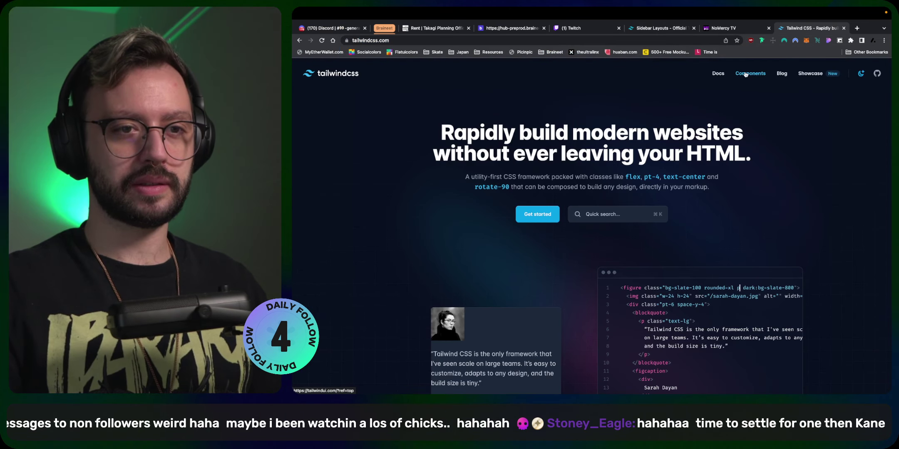
{"action": "left_click", "coordinate": [718, 73]}
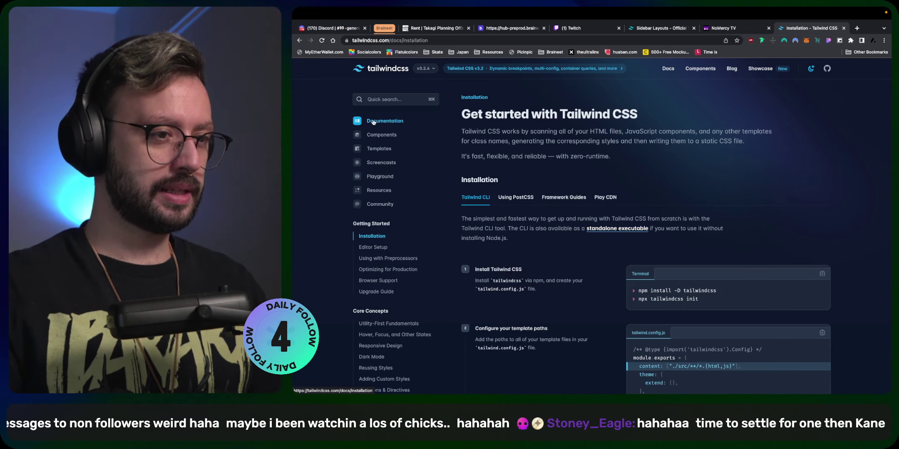
- Search the Tailwind CSS docs for "animat" and open the Animation page
{"action": "left_click", "coordinate": [377, 102]}
{"action": "type", "text": "animat"}
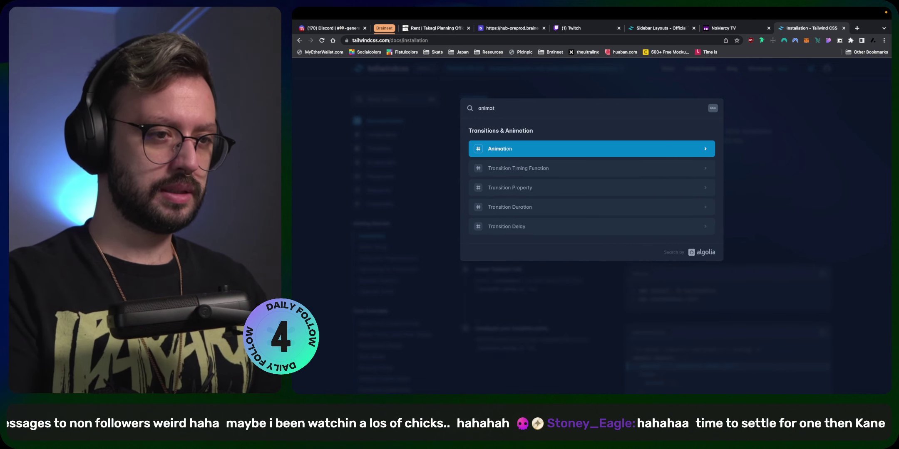
{"action": "key", "text": "Return"}
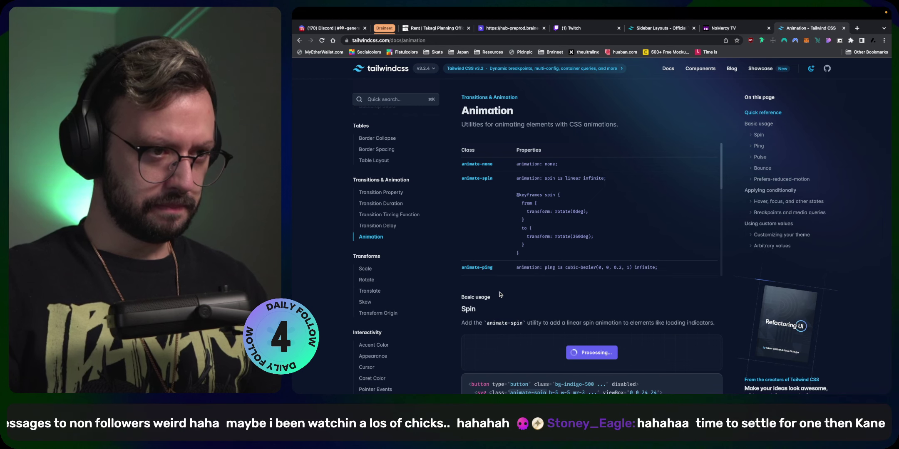
- Read through the Animation page's basic usage examples, conditional variants, theme customization and arbitrary values sections
{"action": "scroll", "coordinate": [483, 291], "scroll_direction": "down", "scroll_amount": 5}
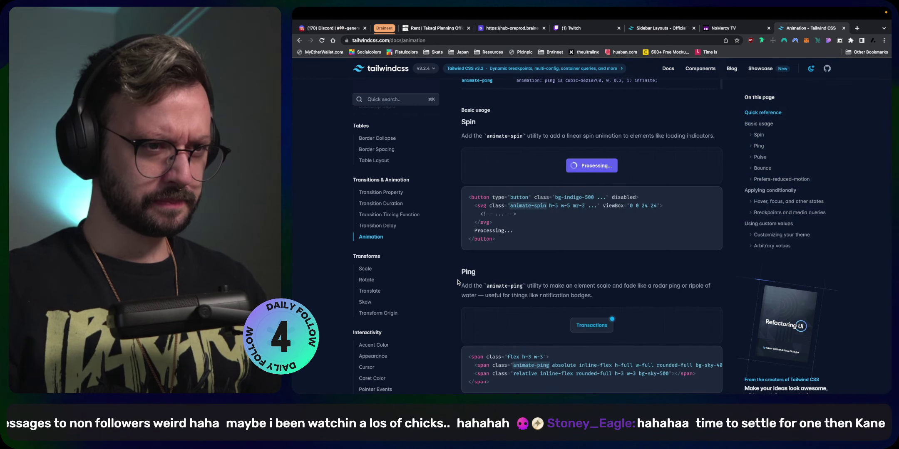
{"action": "scroll", "coordinate": [457, 282], "scroll_direction": "down", "scroll_amount": 5}
{"action": "scroll", "coordinate": [457, 283], "scroll_direction": "down", "scroll_amount": 3}
{"action": "scroll", "coordinate": [457, 282], "scroll_direction": "down", "scroll_amount": 12}
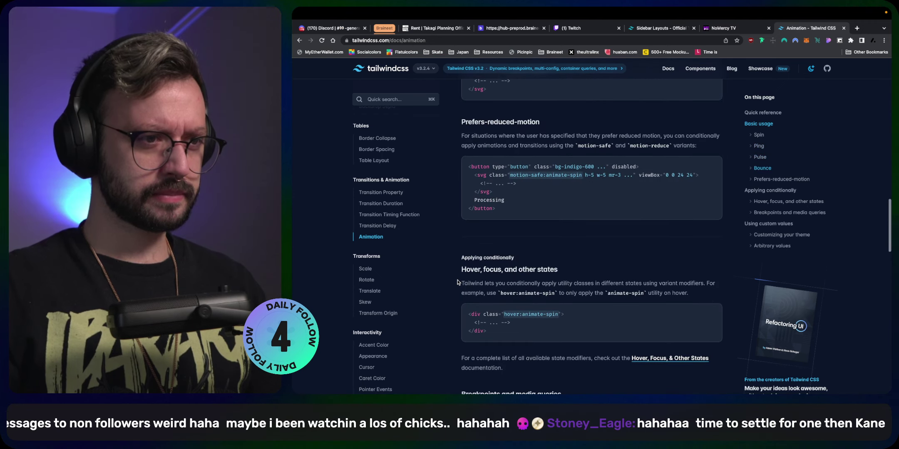
{"action": "scroll", "coordinate": [458, 282], "scroll_direction": "down", "scroll_amount": 5}
{"action": "scroll", "coordinate": [457, 282], "scroll_direction": "down", "scroll_amount": 14}
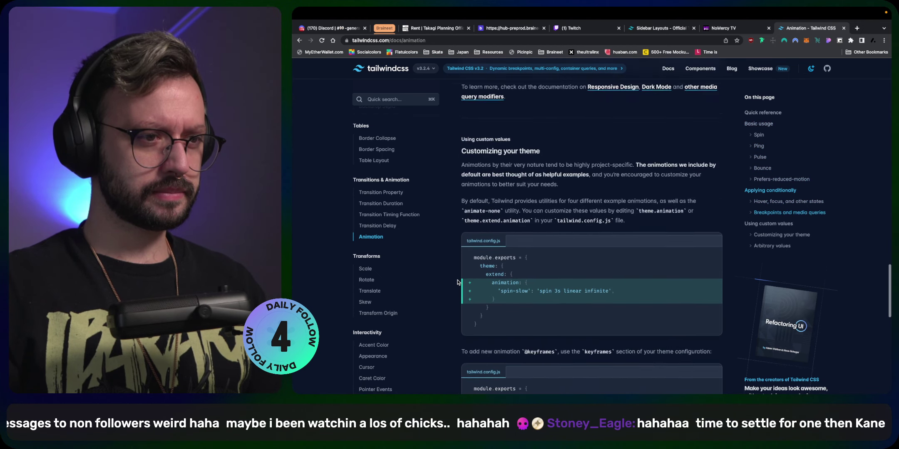
{"action": "scroll", "coordinate": [458, 282], "scroll_direction": "down", "scroll_amount": 4}
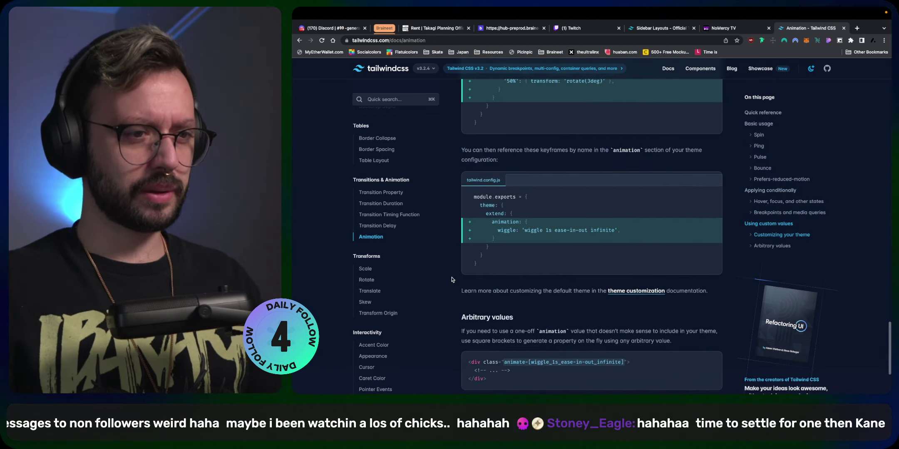
{"action": "scroll", "coordinate": [446, 288], "scroll_direction": "down", "scroll_amount": 5}
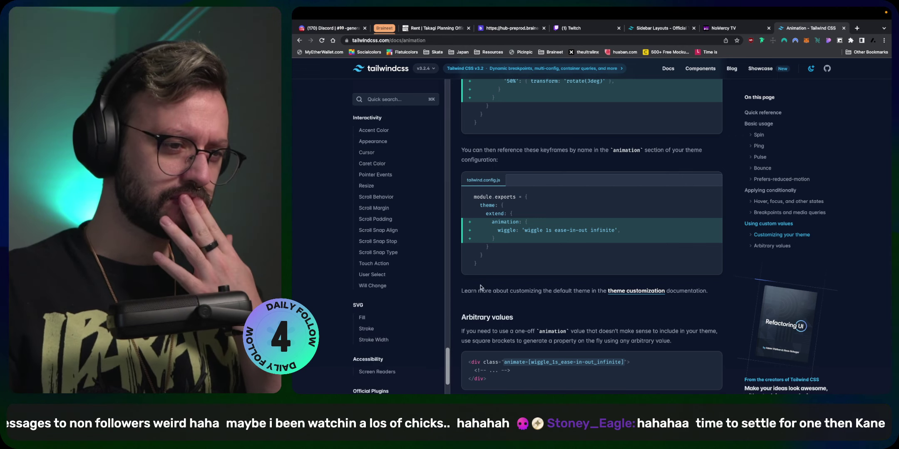
{"action": "scroll", "coordinate": [480, 285], "scroll_direction": "down", "scroll_amount": 3}
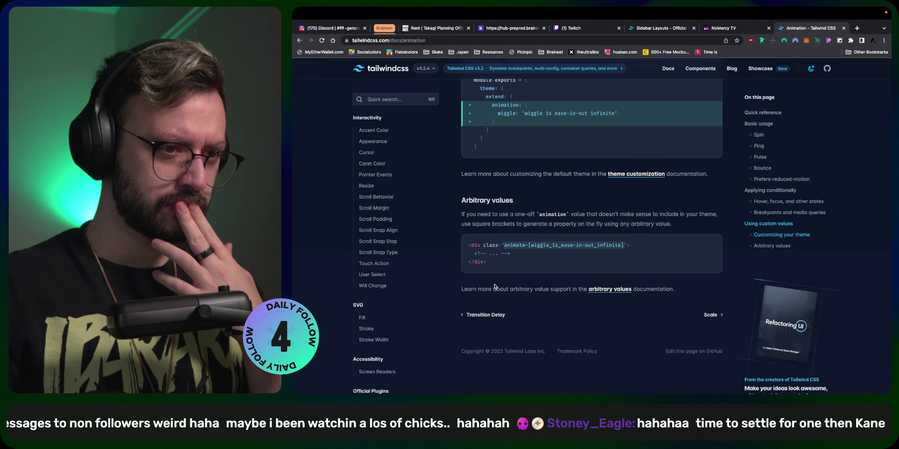
{"action": "scroll", "coordinate": [495, 287], "scroll_direction": "up", "scroll_amount": 10}
{"action": "scroll", "coordinate": [494, 284], "scroll_direction": "up", "scroll_amount": 10}
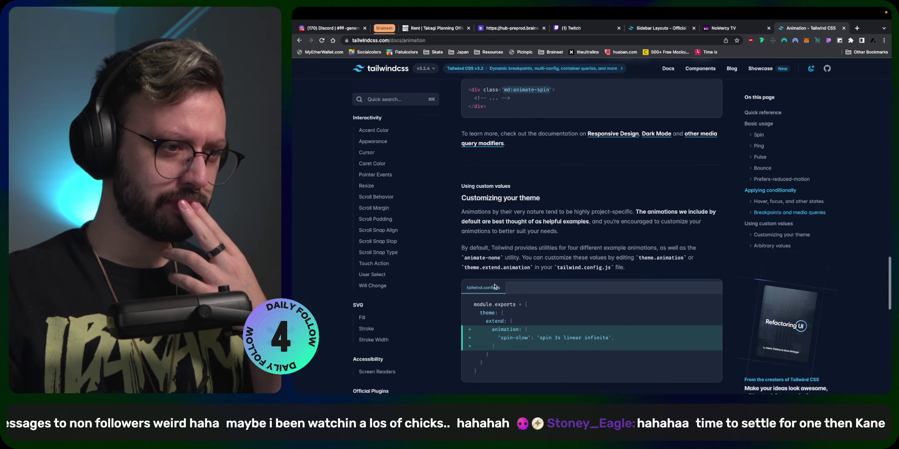
{"action": "scroll", "coordinate": [495, 284], "scroll_direction": "up", "scroll_amount": 7}
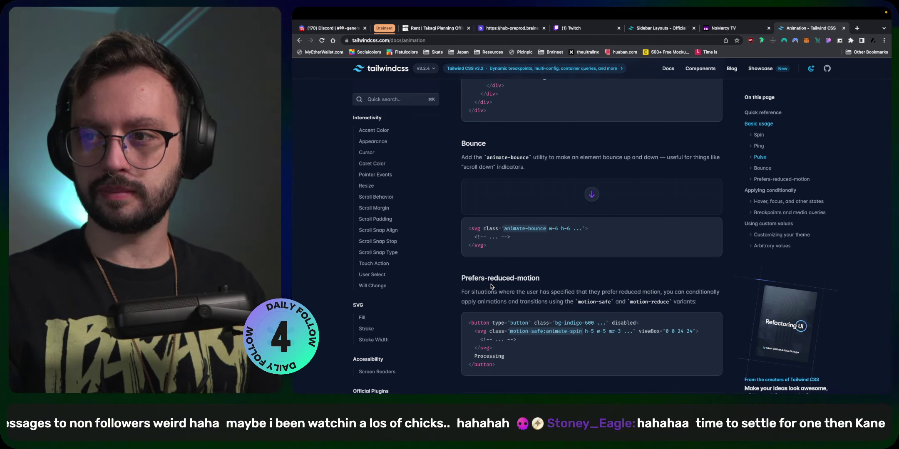
{"action": "scroll", "coordinate": [491, 286], "scroll_direction": "up", "scroll_amount": 10}
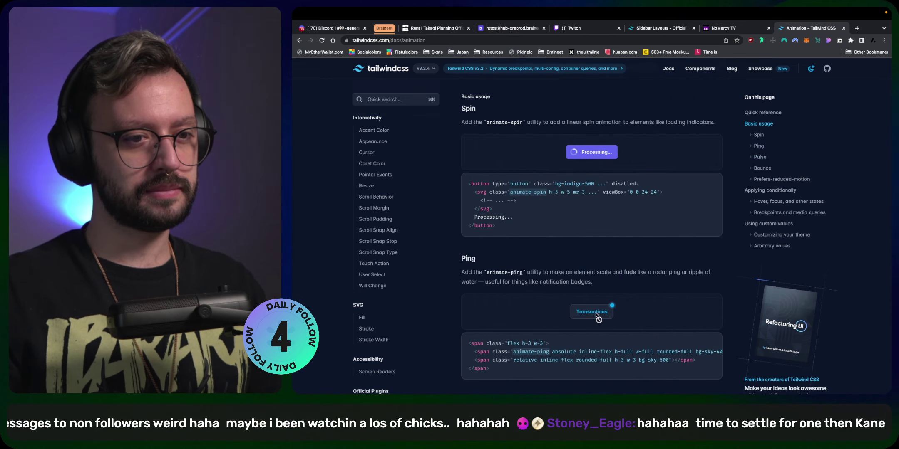
{"action": "scroll", "coordinate": [568, 212], "scroll_direction": "up", "scroll_amount": 5}
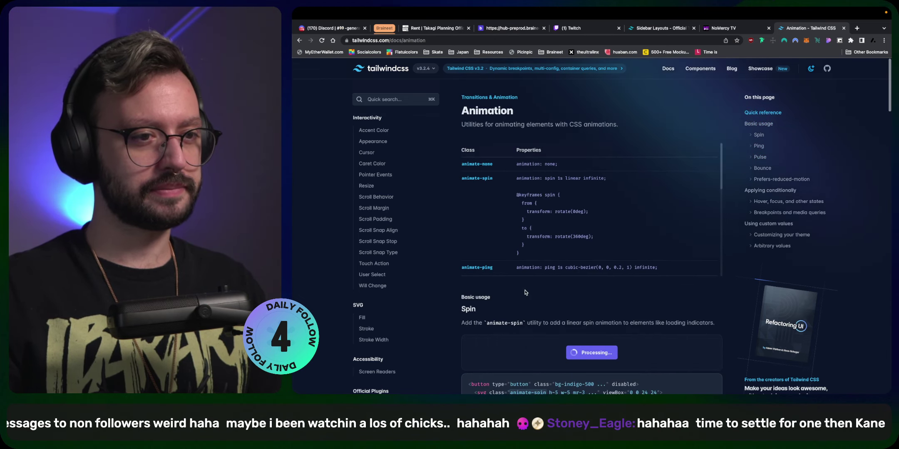
- Examine the keyframes of the ping, pulse and bounce classes in the Animation page's quick reference table
{"action": "scroll", "coordinate": [542, 208], "scroll_direction": "down", "scroll_amount": 5}
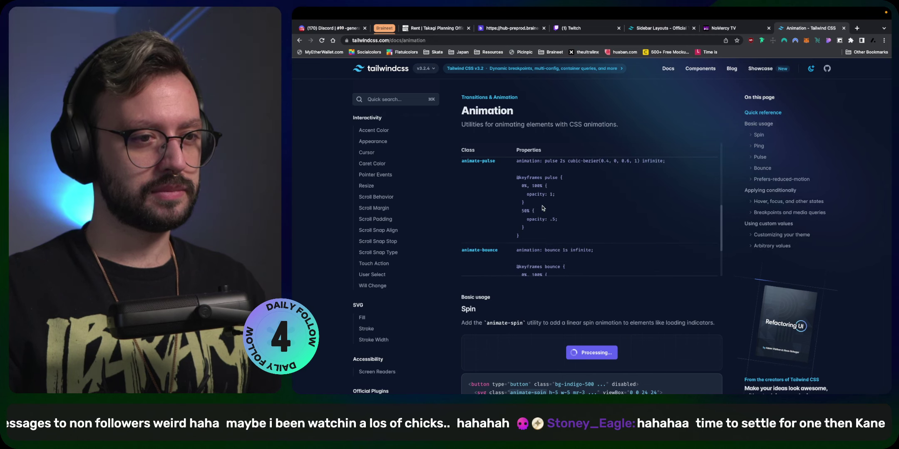
{"action": "scroll", "coordinate": [542, 208], "scroll_direction": "down", "scroll_amount": 3}
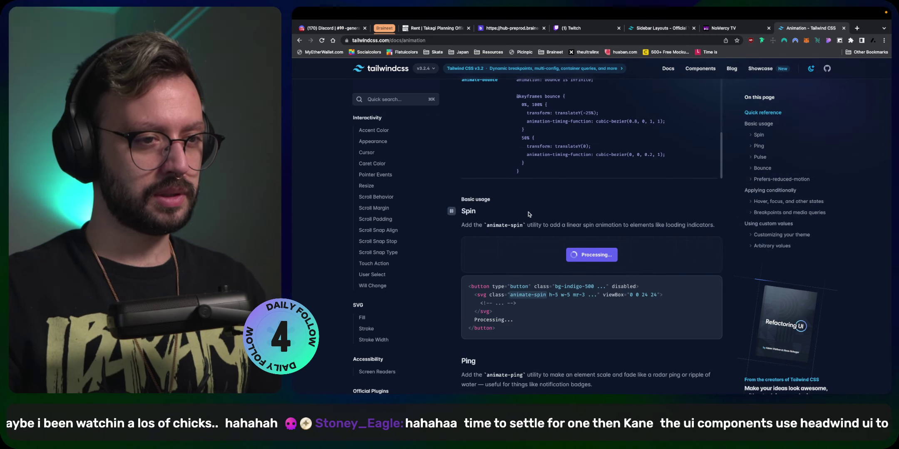
{"action": "scroll", "coordinate": [523, 225], "scroll_direction": "up", "scroll_amount": 3}
{"action": "scroll", "coordinate": [523, 225], "scroll_direction": "up", "scroll_amount": 1}
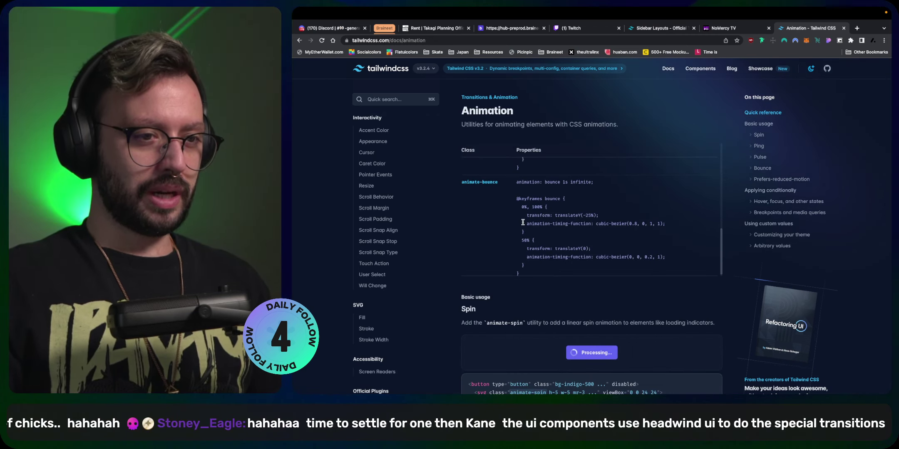
{"action": "scroll", "coordinate": [561, 183], "scroll_direction": "up", "scroll_amount": 4}
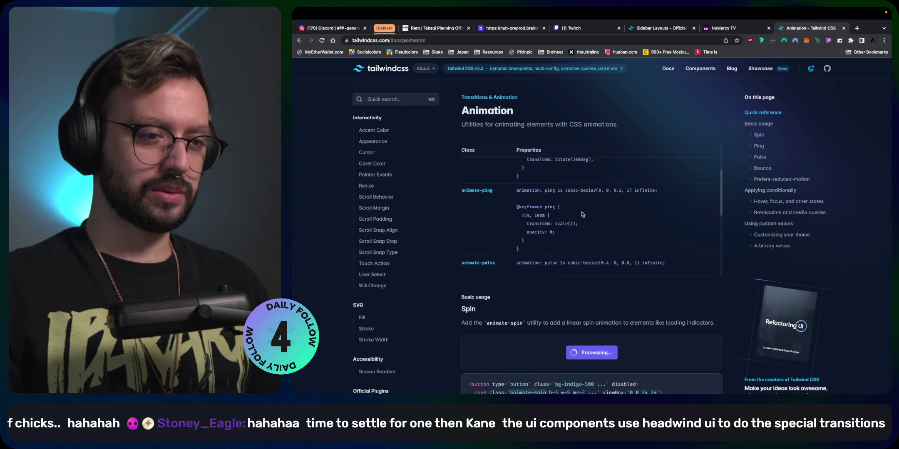
{"action": "scroll", "coordinate": [562, 236], "scroll_direction": "up", "scroll_amount": 3}
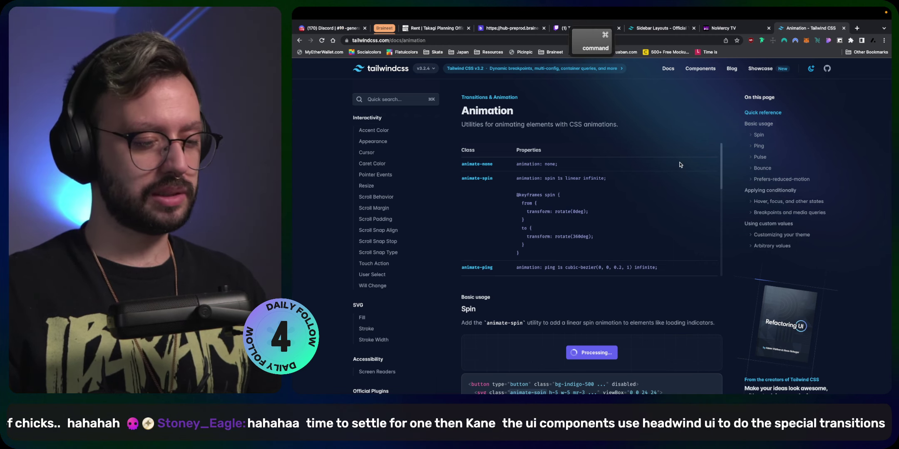
- Close the Tailwind CSS Animation page and expand the NoMercyTV sidebar
{"action": "key", "text": "super+w"}
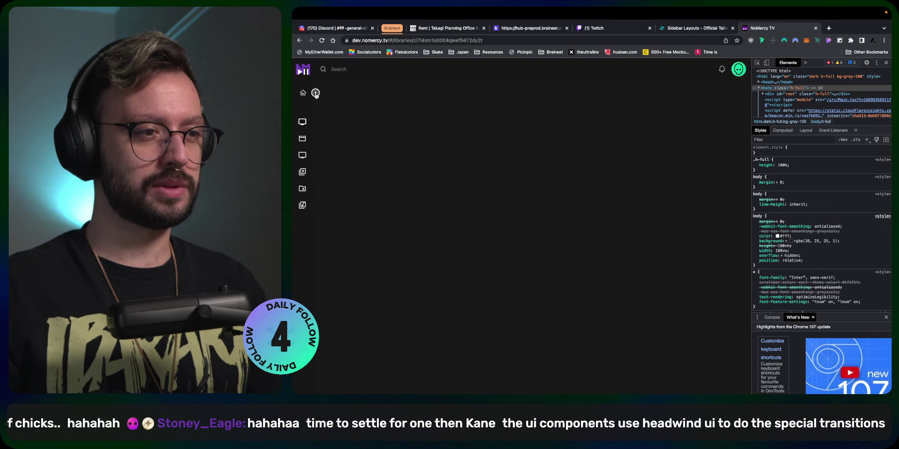
{"action": "left_click", "coordinate": [312, 89]}
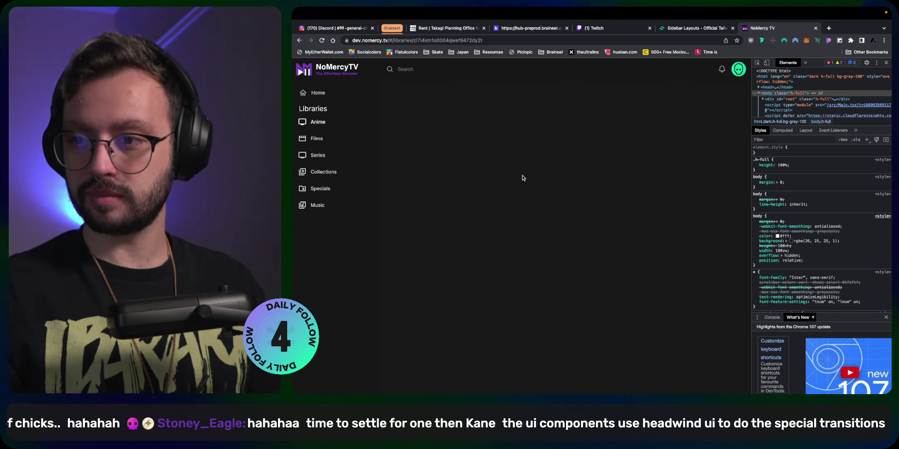
- Go back to the Tailwind UI site and open its Documentation page
{"action": "left_click", "coordinate": [671, 29]}
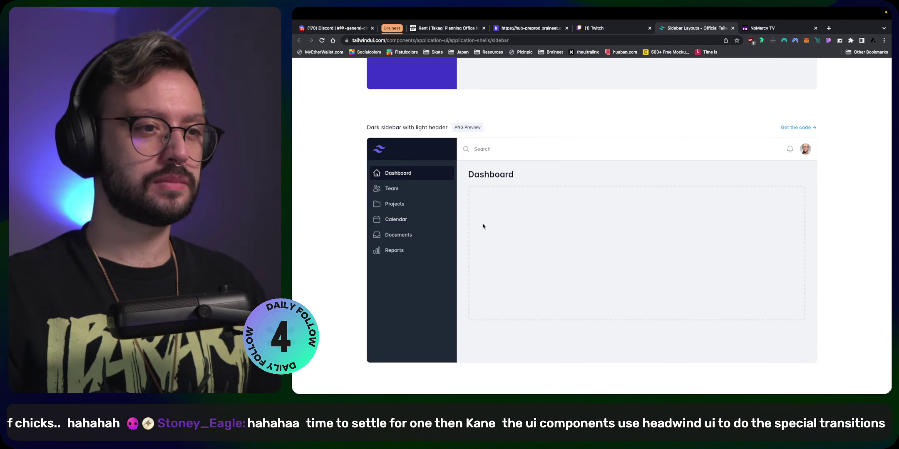
{"action": "scroll", "coordinate": [483, 226], "scroll_direction": "up", "scroll_amount": 8}
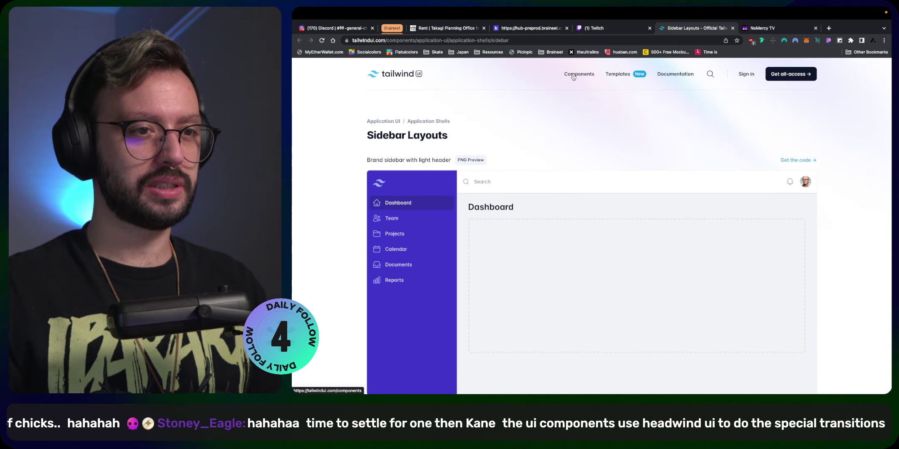
{"action": "left_click", "coordinate": [671, 75]}
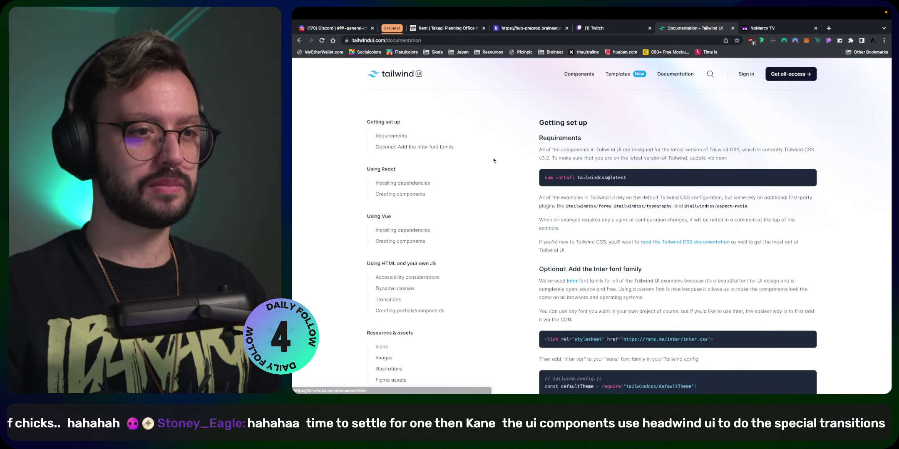
- Search Tailwind UI for "animatio", shorten the term to "an" and close the search
{"action": "left_click", "coordinate": [710, 75]}
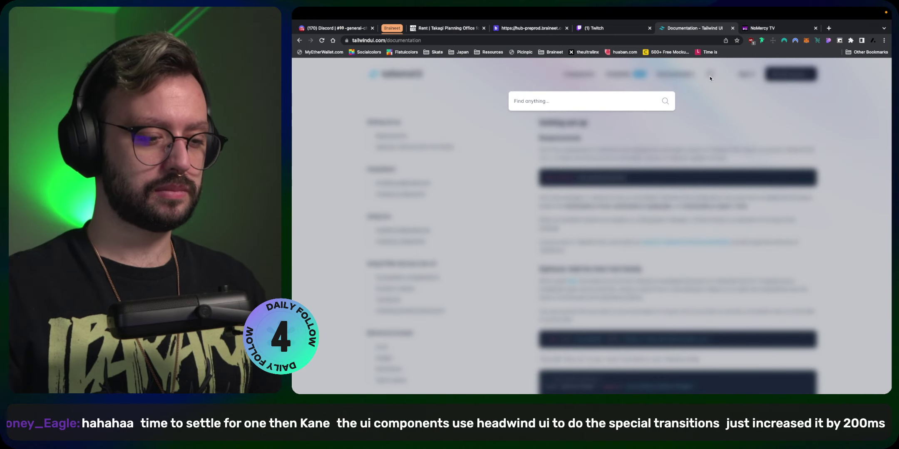
{"action": "type", "text": "animatio"}
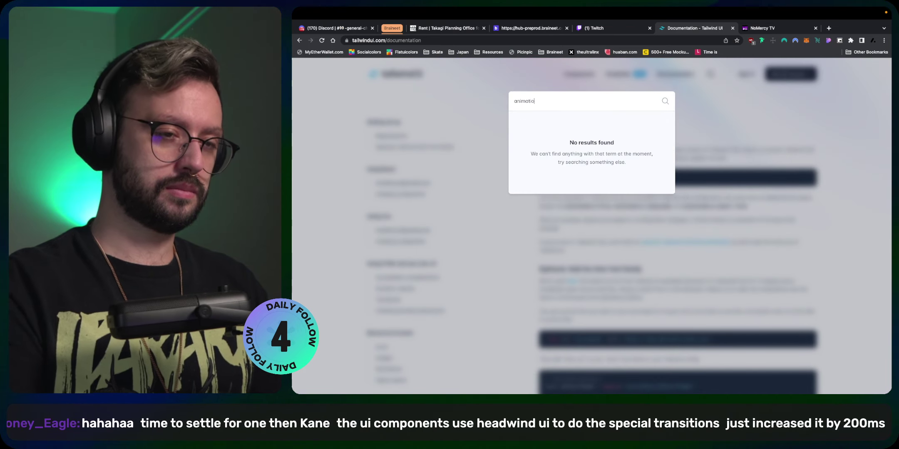
{"action": "key", "text": "BackSpace"}
{"action": "key", "text": "BackSpace"}
{"action": "key", "text": "BackSpace"}
{"action": "key", "text": "BackSpace"}
{"action": "key", "text": "BackSpace"}
{"action": "key", "text": "BackSpace"}
{"action": "key", "text": "BackSpace"}
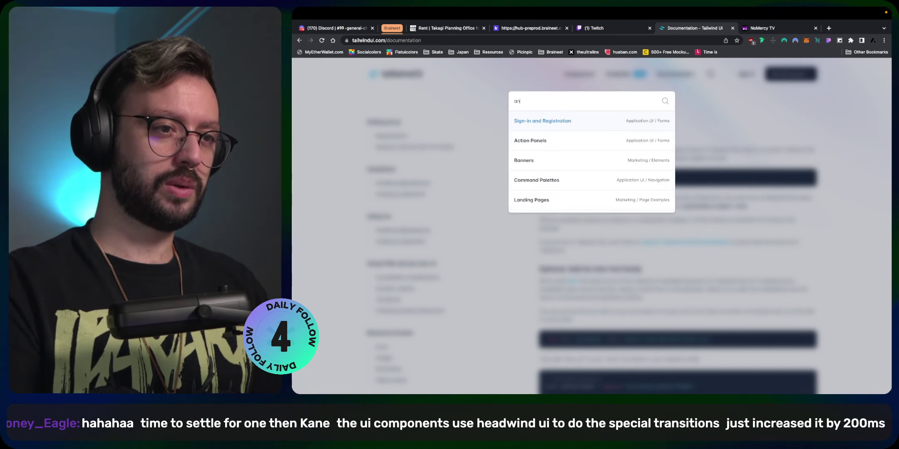
{"action": "key", "text": "Escape"}
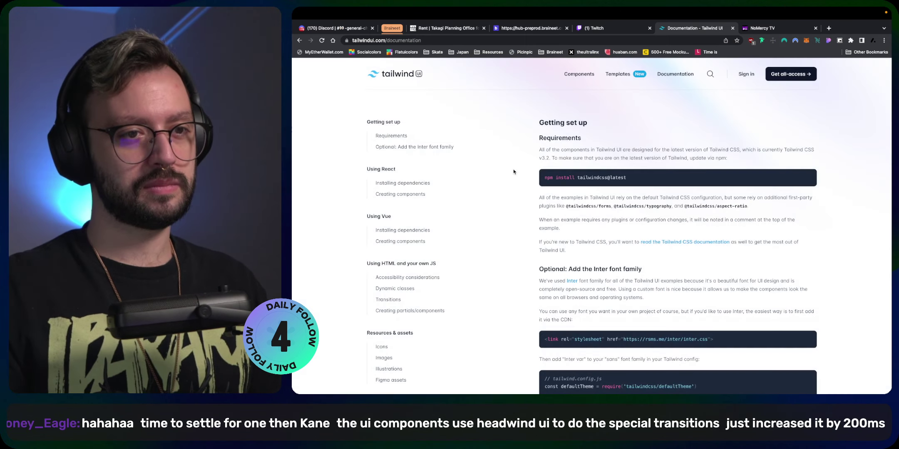
- Open and dismiss Tailwind UI's search dialog twice to examine how it appears and disappears
{"action": "left_click", "coordinate": [711, 78]}
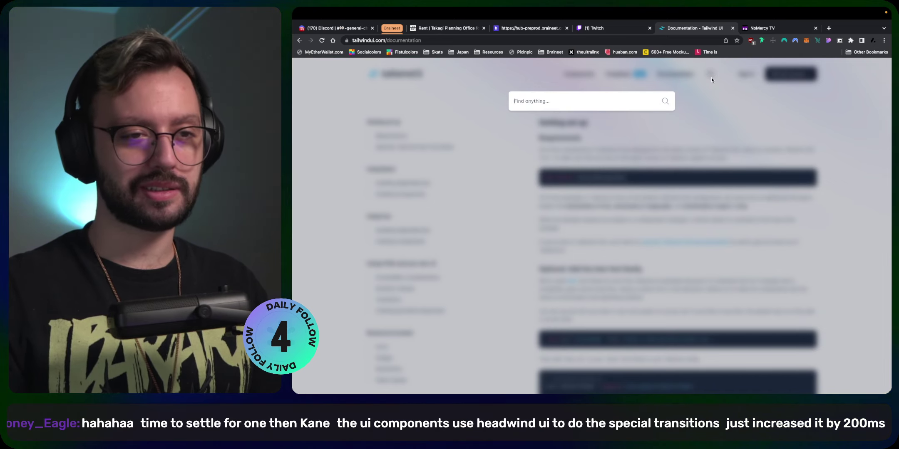
{"action": "left_click", "coordinate": [747, 126]}
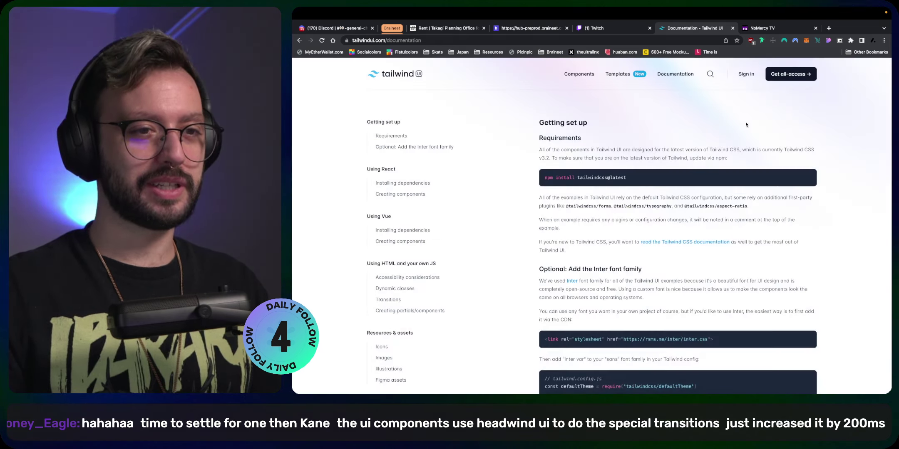
{"action": "left_click", "coordinate": [710, 75]}
{"action": "key", "text": "Escape"}
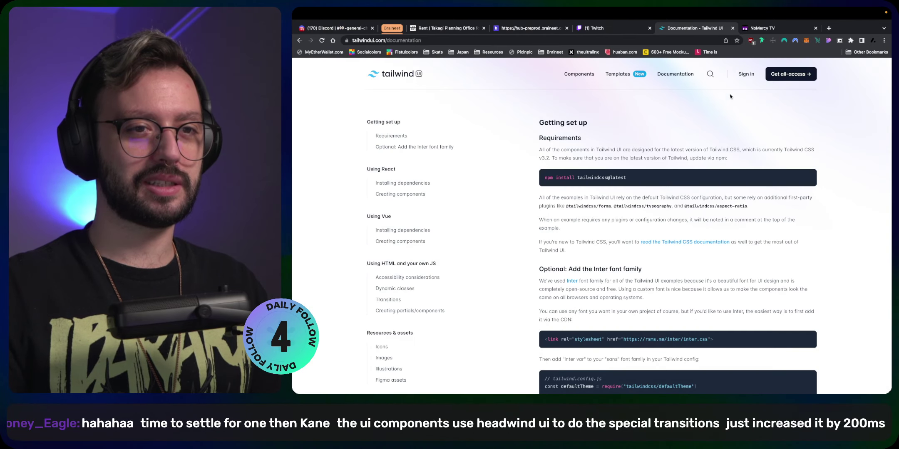
- Open and dismiss NoMercyTV's command palette repeatedly to examine its transition, and close the browser developer tools
{"action": "left_click", "coordinate": [758, 29]}
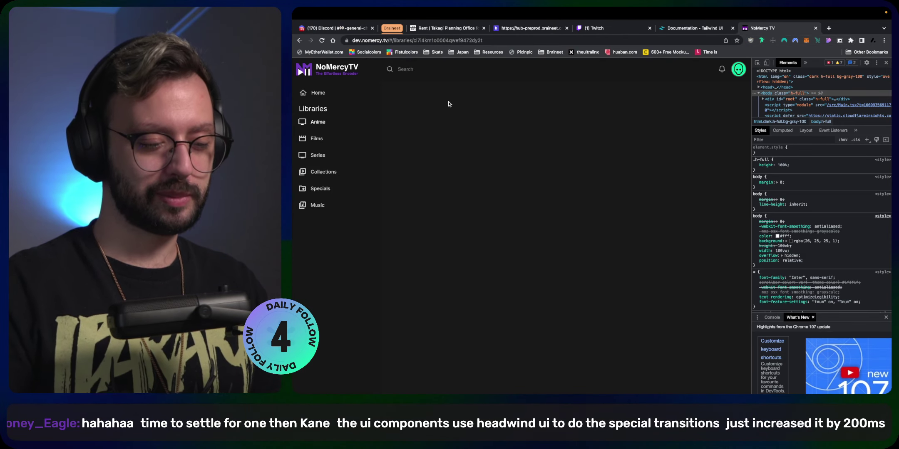
{"action": "key", "text": "ctrl+shift+p"}
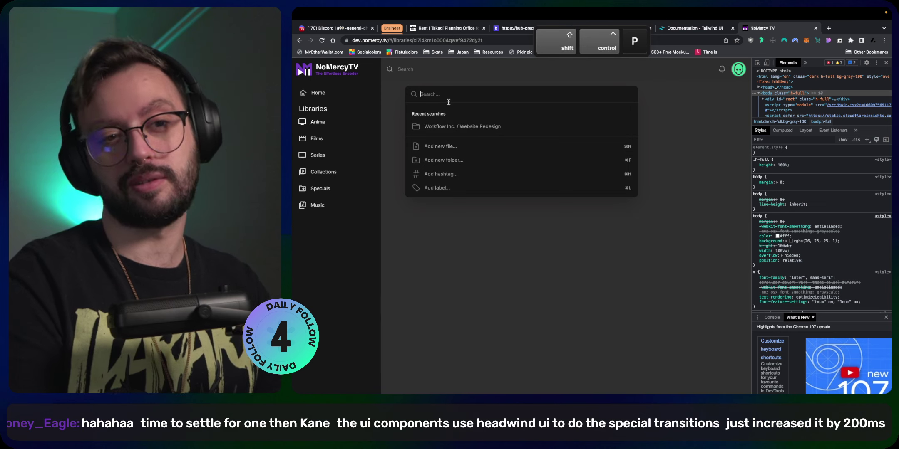
{"action": "key", "text": "ctrl+shift+p"}
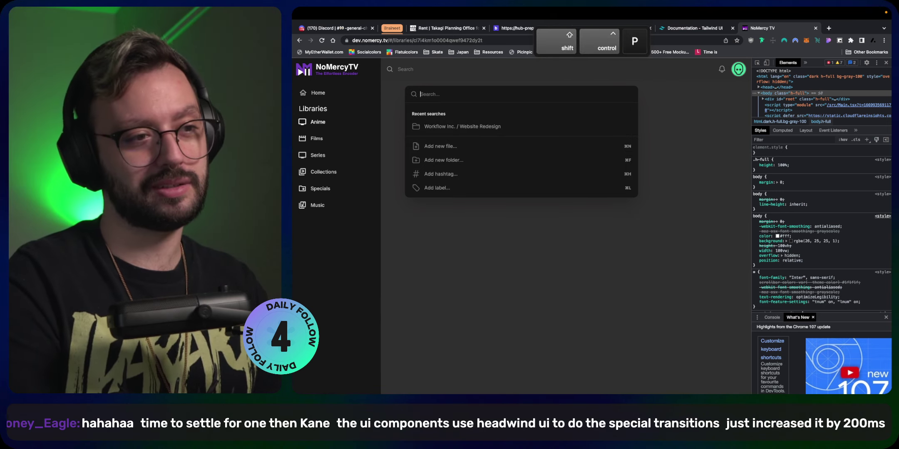
{"action": "left_click", "coordinate": [680, 172]}
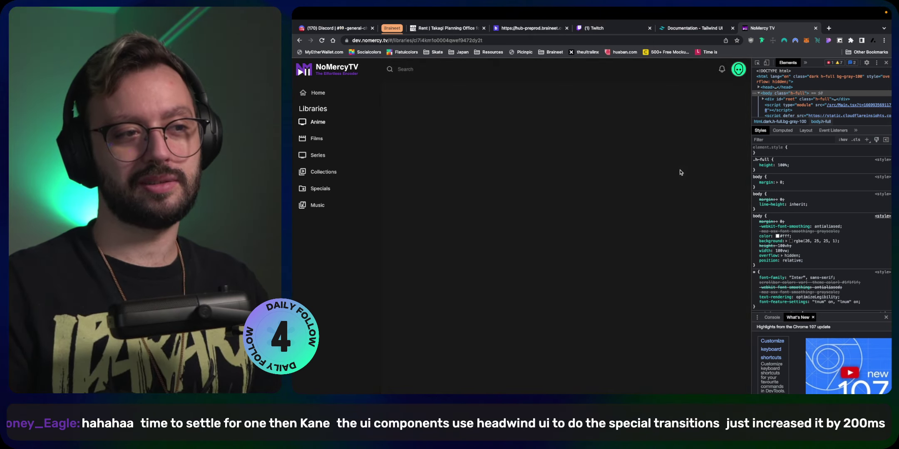
{"action": "key", "text": "ctrl+shift+p"}
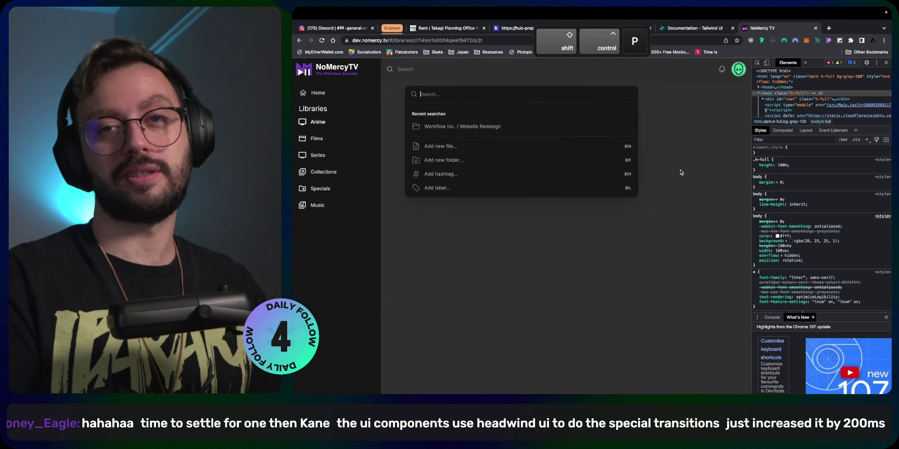
{"action": "left_click", "coordinate": [670, 230]}
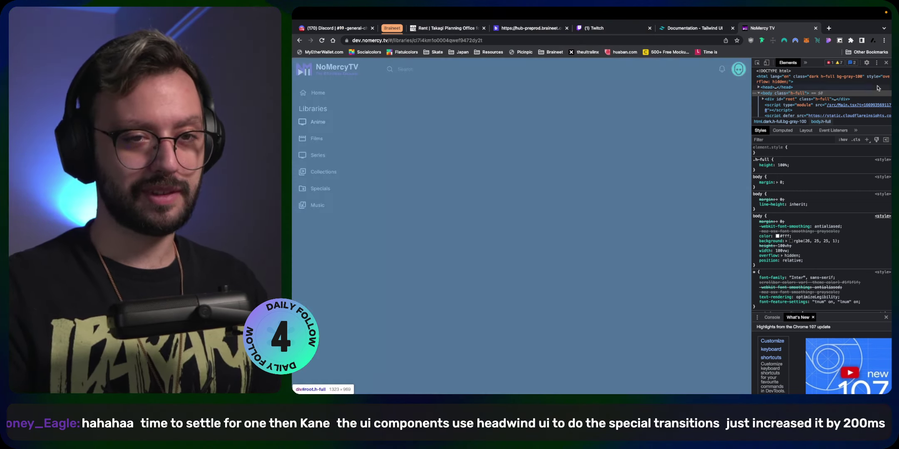
{"action": "key", "text": "ctrl+shift+i"}
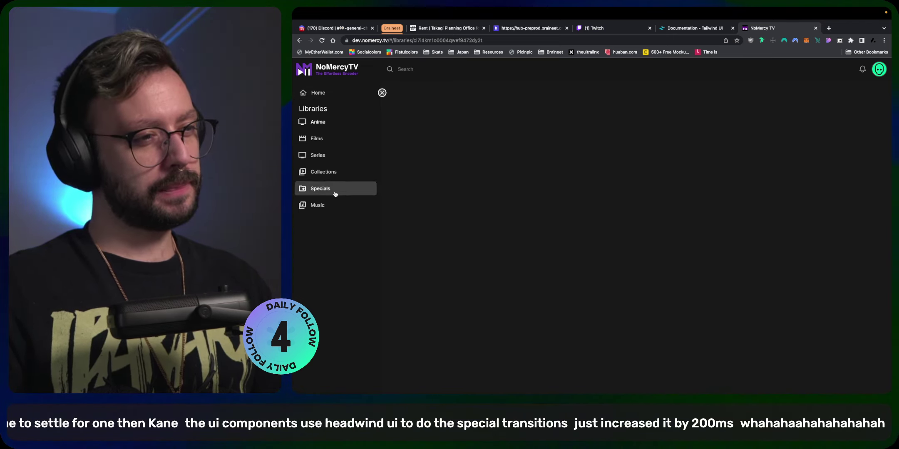
- Switch to the NoMercyTV file in Figma, examine the Sidebar navigation variants and select the first {PlaylistTitle} item in the expanded music sidebar
{"action": "key", "text": "ctrl+Right"}
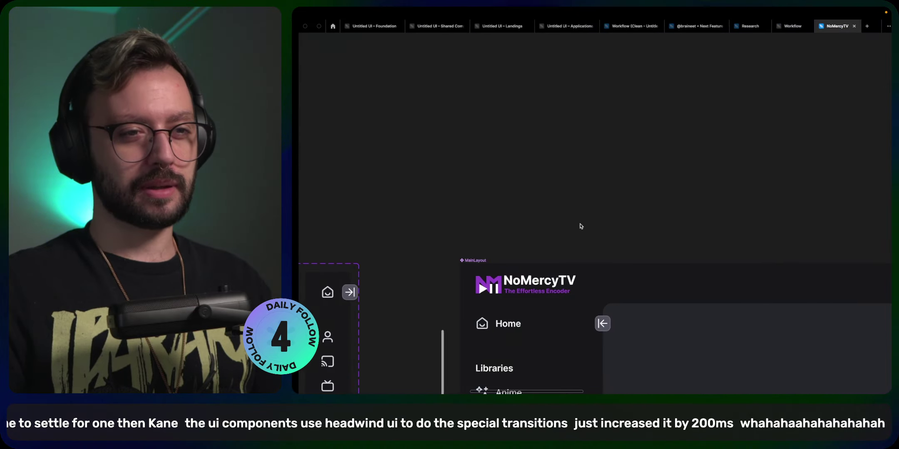
{"action": "scroll", "coordinate": [582, 190], "scroll_direction": "down", "scroll_amount": 5}
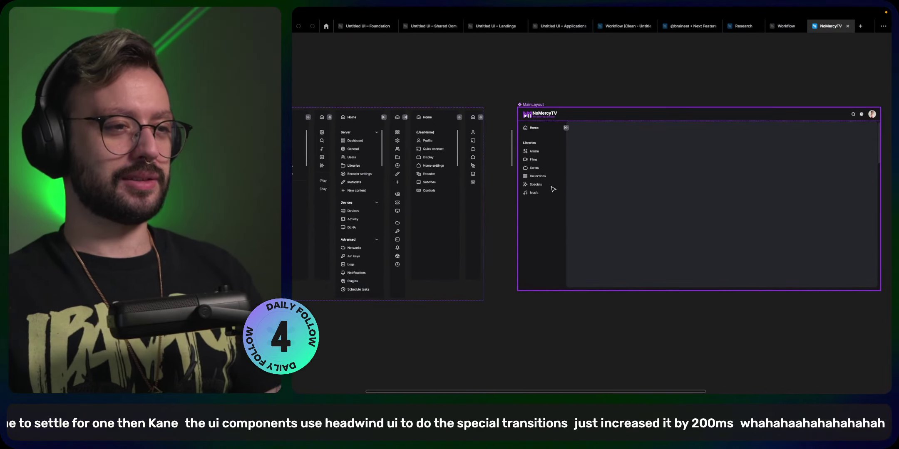
{"action": "scroll", "coordinate": [554, 189], "scroll_direction": "left", "scroll_amount": 5}
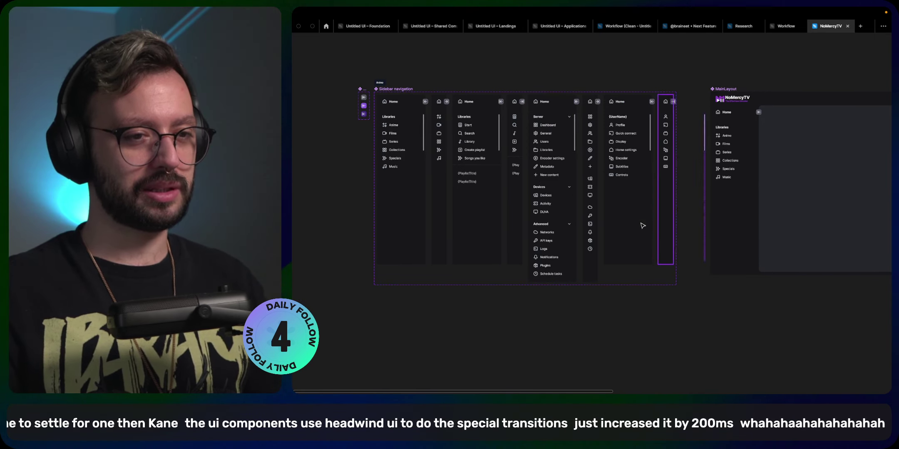
{"action": "scroll", "coordinate": [515, 207], "scroll_direction": "up", "scroll_amount": 6}
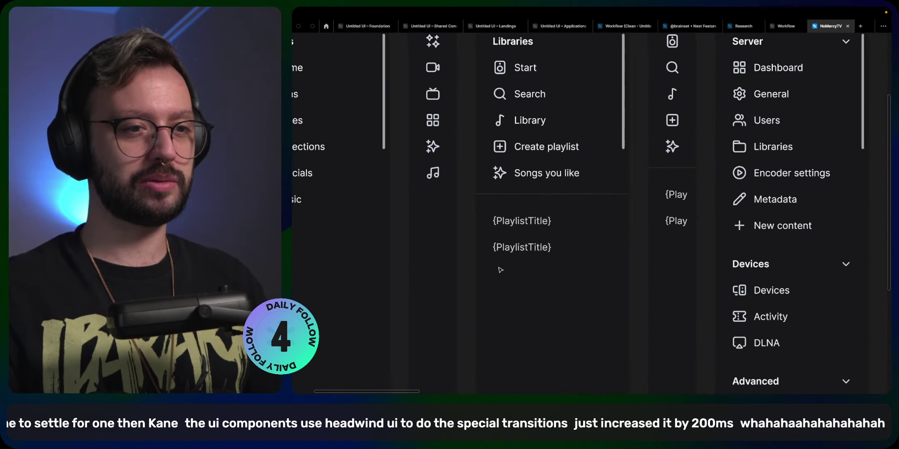
{"action": "scroll", "coordinate": [557, 220], "scroll_direction": "up", "scroll_amount": 4}
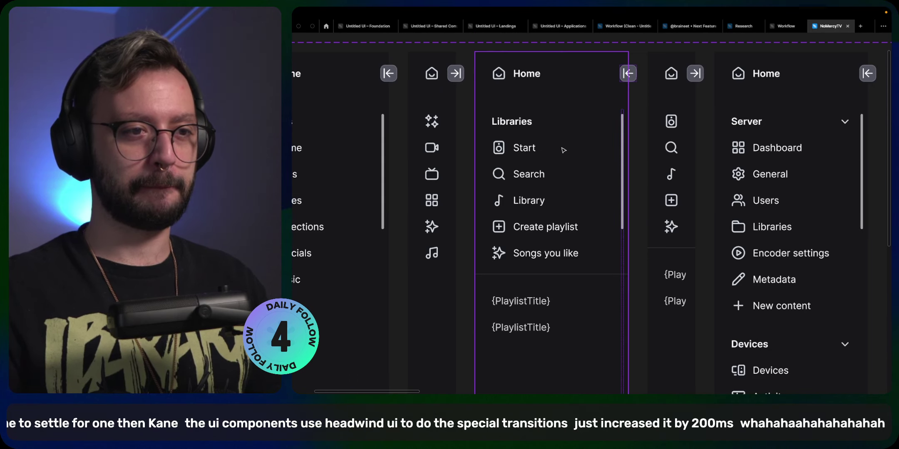
{"action": "left_click", "coordinate": [518, 310], "text": "super"}
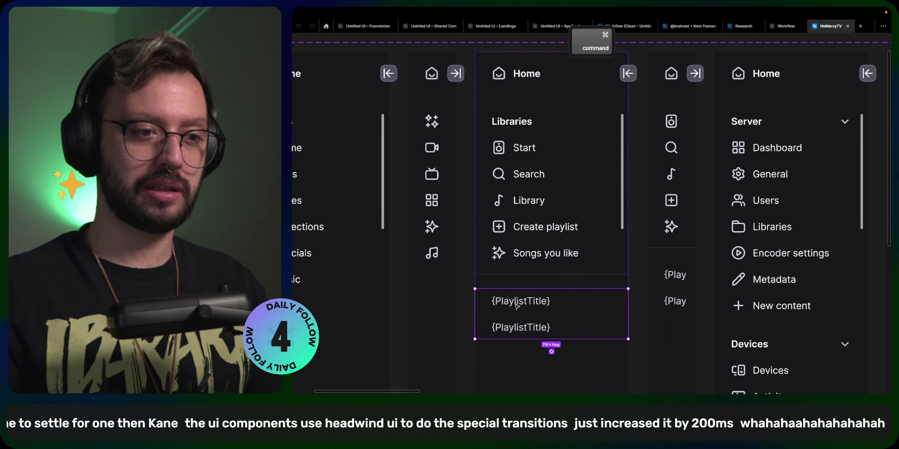
{"action": "left_click", "coordinate": [518, 307]}
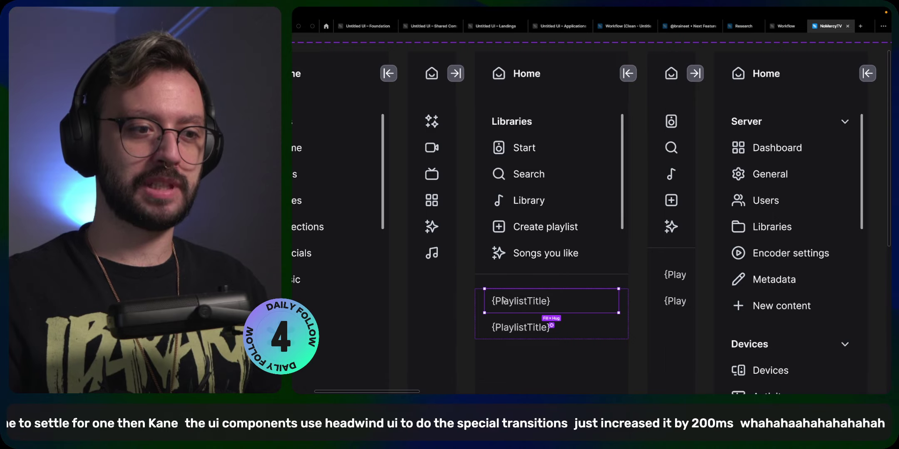
{"action": "key", "text": "ctrl+Left"}
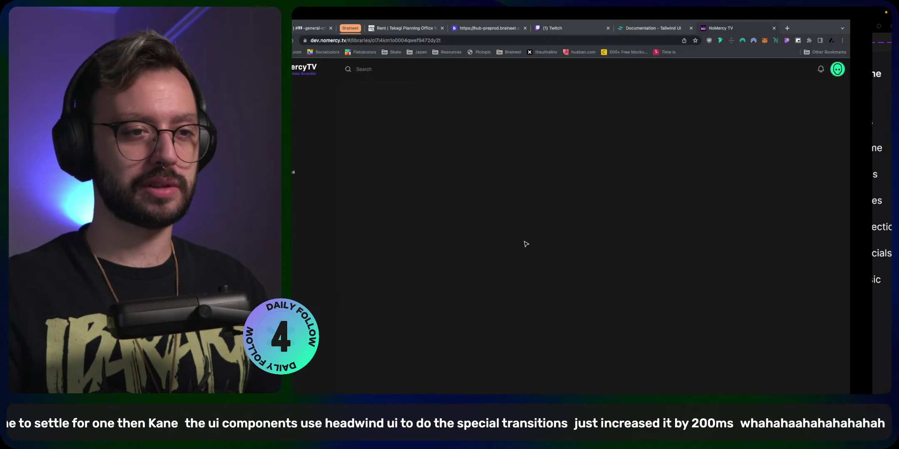
{"action": "key", "text": "ctrl+Right"}
{"action": "key", "text": "ctrl+Right"}
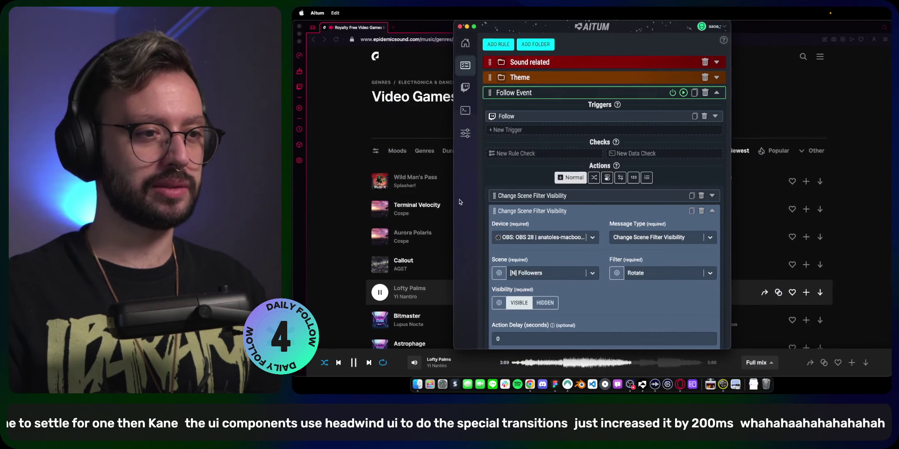
{"action": "left_click", "coordinate": [450, 202]}
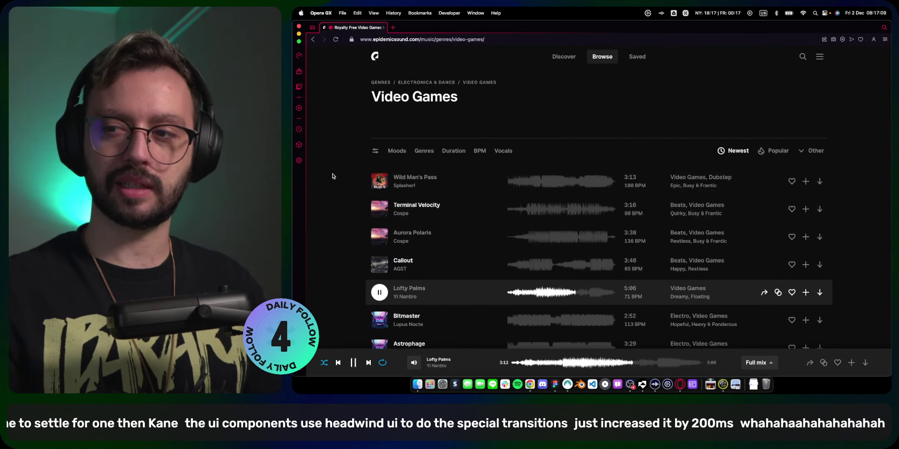
{"action": "key", "text": "ctrl+Left"}
{"action": "key", "text": "ctrl+Left"}
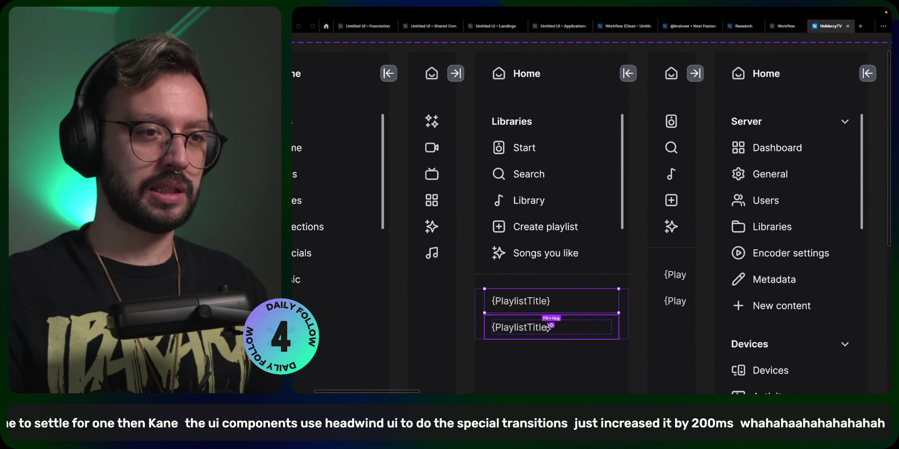
- Show Figma's interface, select all four {PlaylistTitle} items in the expanded and minimized music sidebars, and turn on their Dropdown property
{"action": "key", "text": "super+backslash"}
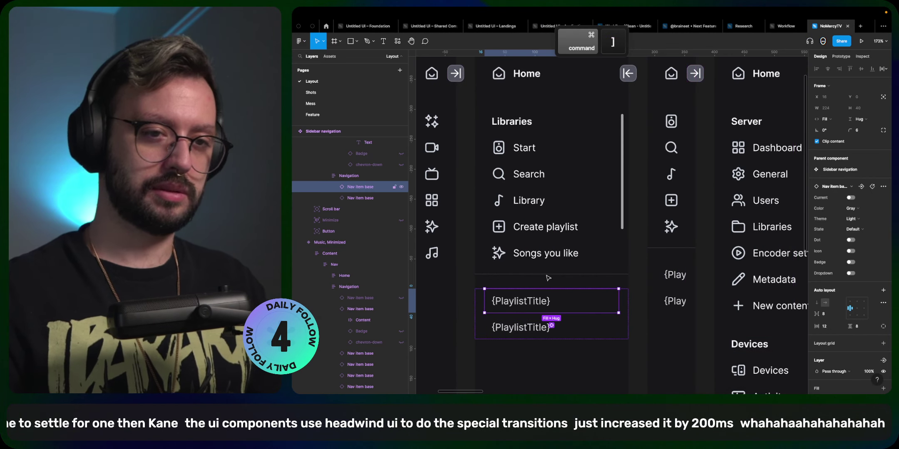
{"action": "scroll", "coordinate": [541, 292], "scroll_direction": "down", "scroll_amount": 4}
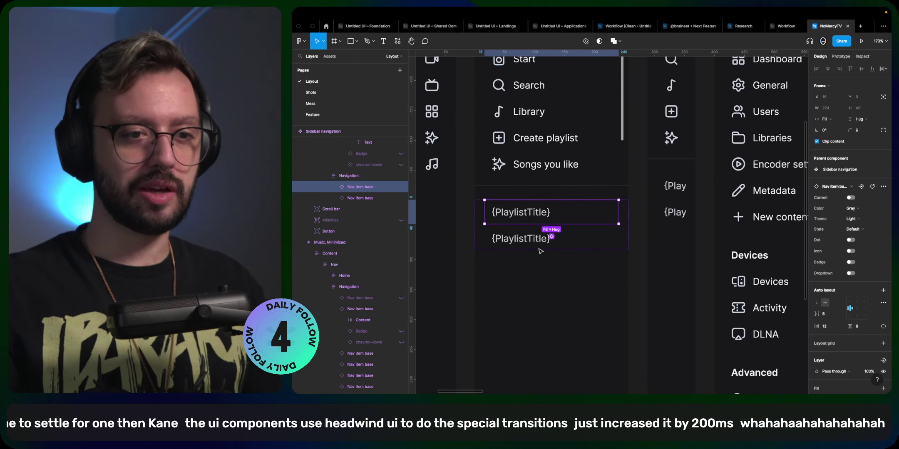
{"action": "left_click", "coordinate": [513, 241], "text": "shift"}
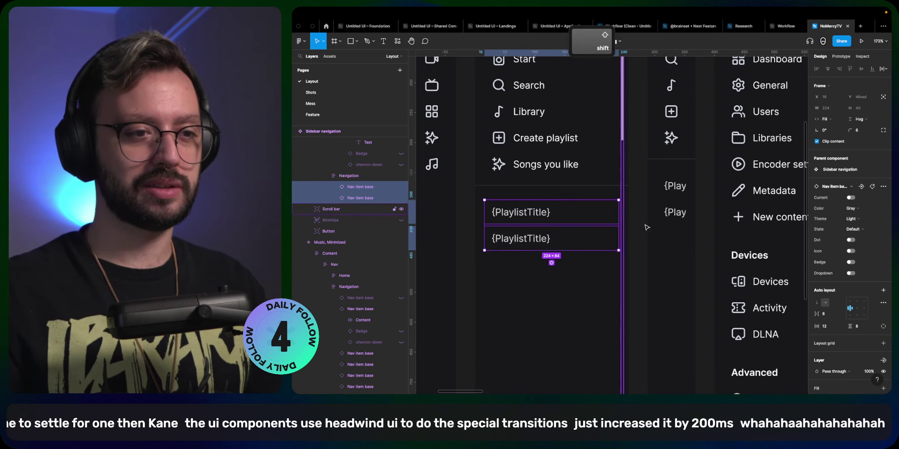
{"action": "left_click", "coordinate": [683, 188], "text": "shift"}
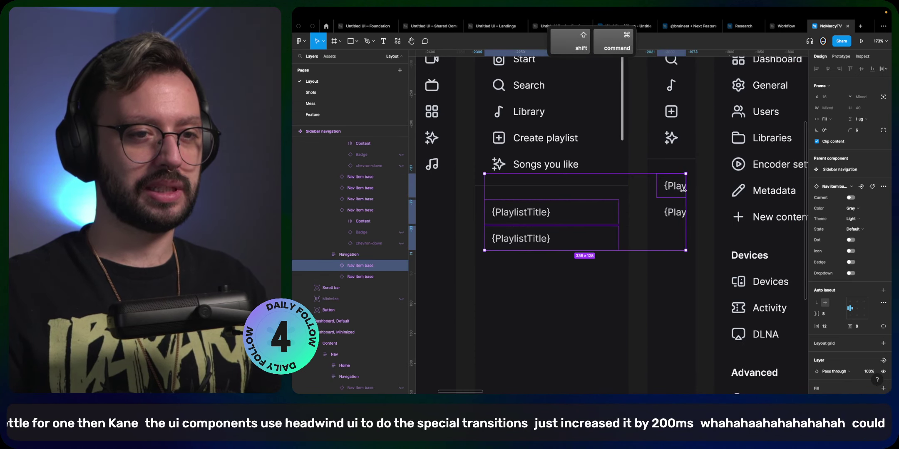
{"action": "left_click", "coordinate": [677, 210], "text": "shift"}
{"action": "left_click", "coordinate": [851, 274]}
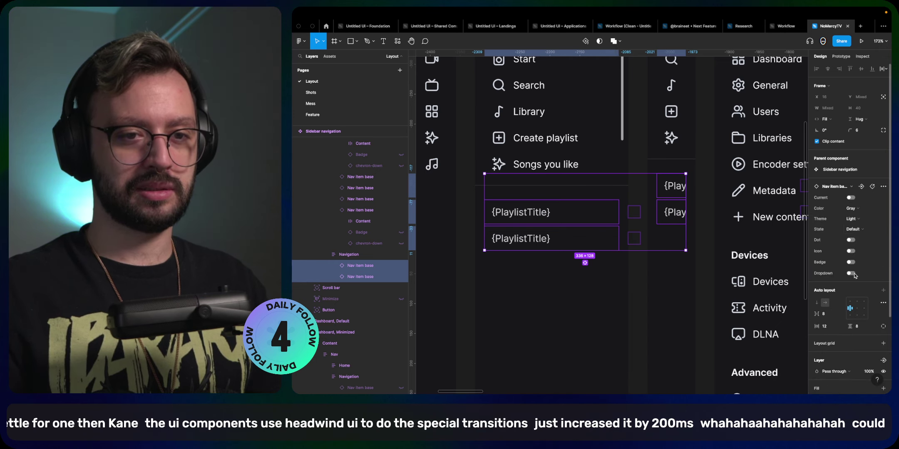
- Turn off Dropdown and turn on Icon for the four playlist items, swapping their icon to ImageRatio from Untitled UI – Shared Components
{"action": "left_click", "coordinate": [853, 275]}
{"action": "left_click", "coordinate": [851, 252]}
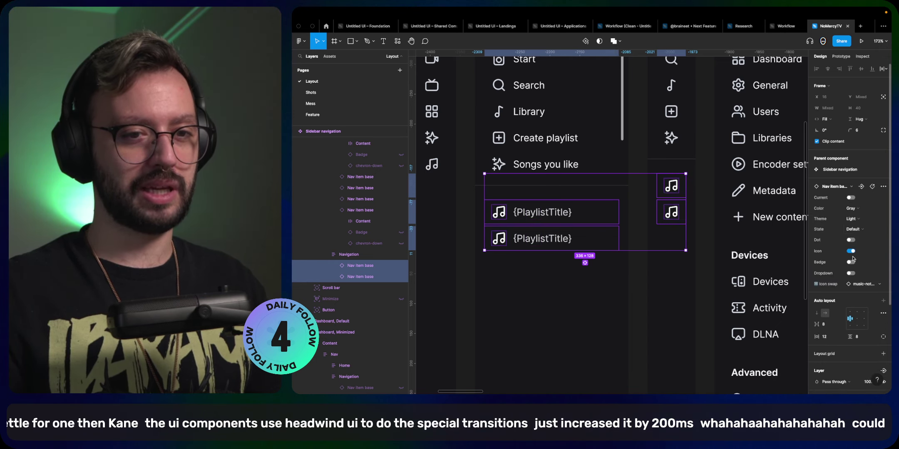
{"action": "left_click", "coordinate": [869, 285]}
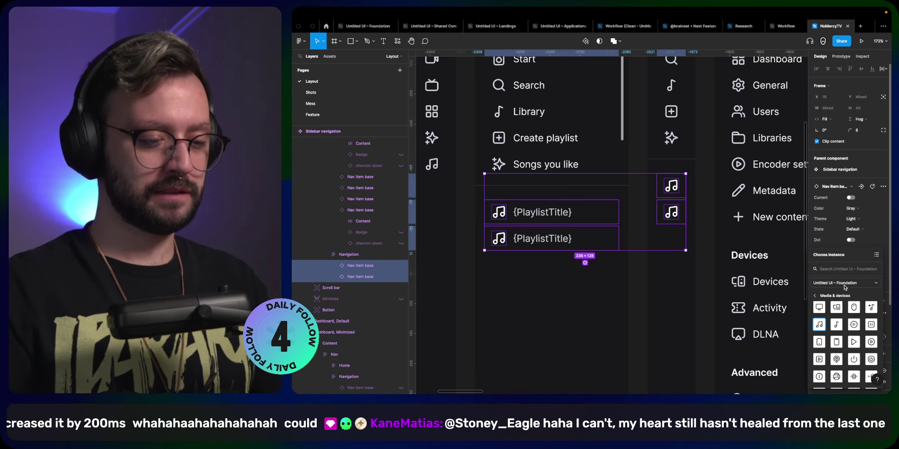
{"action": "type", "text": "ratio"}
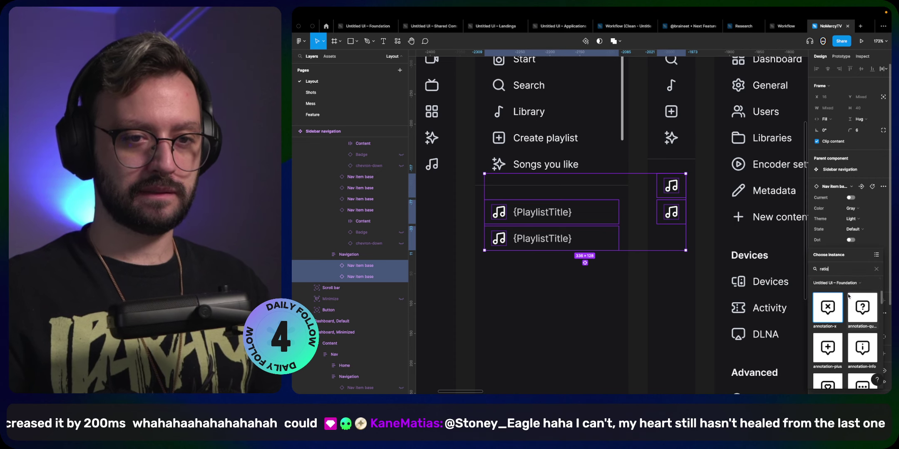
{"action": "left_click", "coordinate": [844, 283]}
{"action": "left_click", "coordinate": [849, 300]}
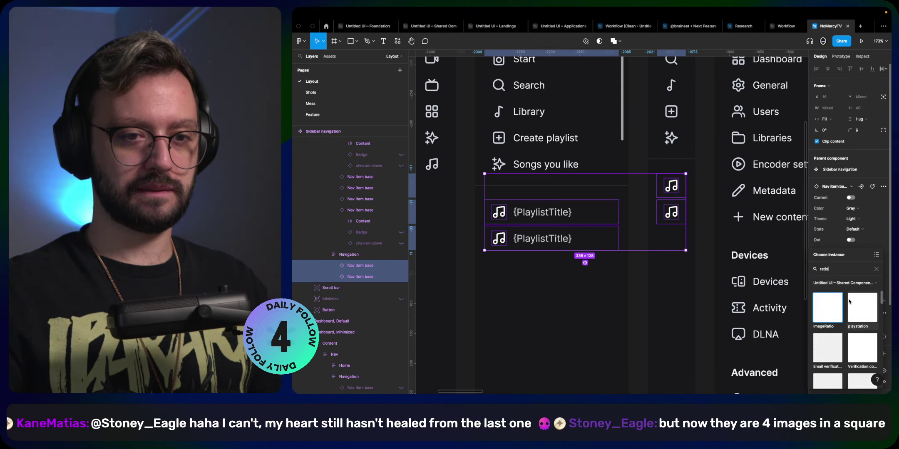
{"action": "left_click", "coordinate": [830, 310]}
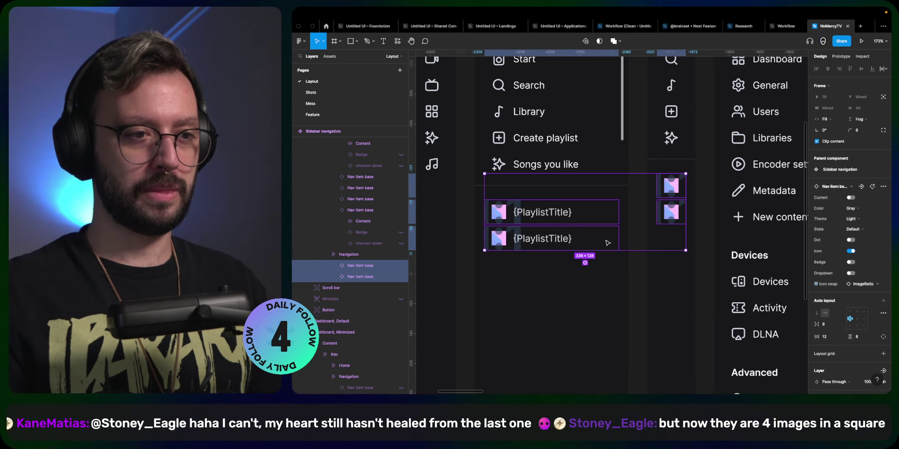
- Select the 1:1 text layers inside the four playlist images and hide them
{"action": "left_click", "coordinate": [671, 213], "text": "super"}
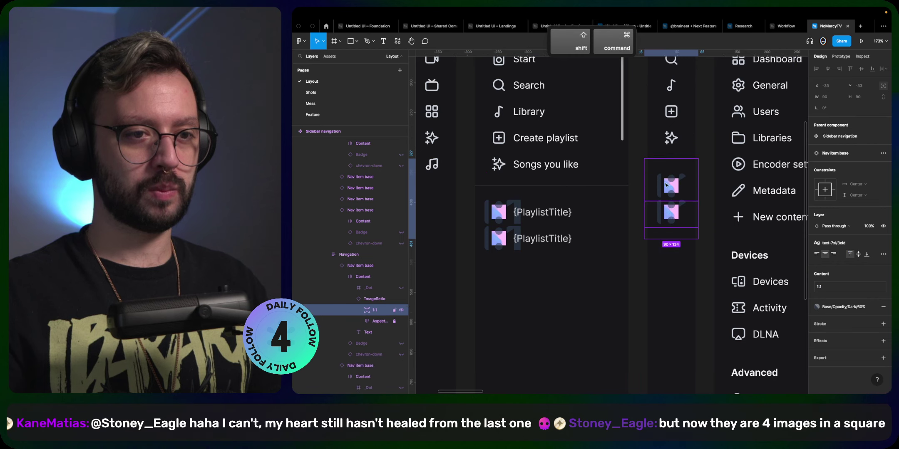
{"action": "left_click", "coordinate": [503, 214], "text": "shift+super"}
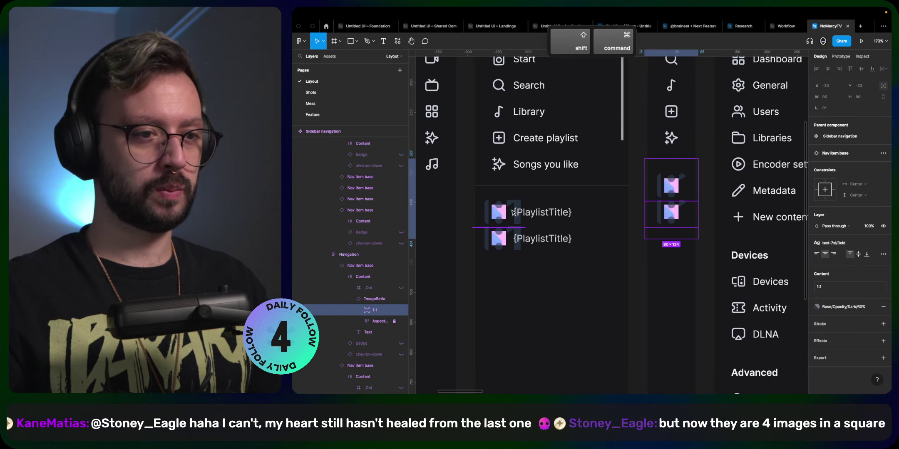
{"action": "left_click", "coordinate": [498, 246], "text": "shift"}
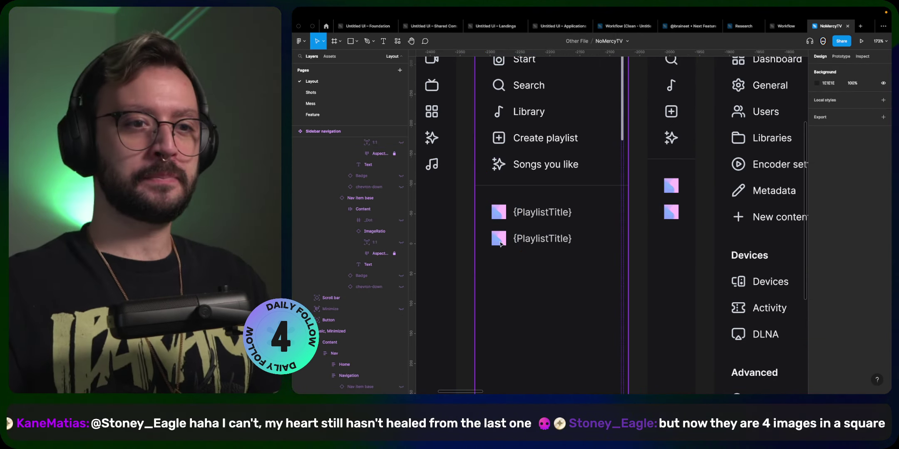
- Select the four ImageRatio images in the expanded and minimized music sidebars and set their corner radius to 4
{"action": "scroll", "coordinate": [501, 247], "scroll_direction": "right", "scroll_amount": 1}
{"action": "left_click", "coordinate": [490, 212], "text": "super"}
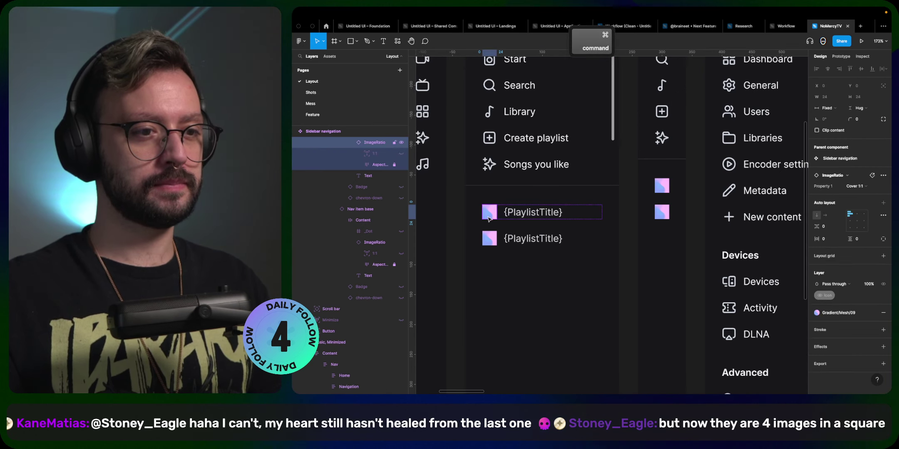
{"action": "left_click", "coordinate": [490, 239], "text": "shift+super"}
{"action": "left_click", "coordinate": [658, 213], "text": "shift+super"}
{"action": "left_click", "coordinate": [661, 186], "text": "shift+super"}
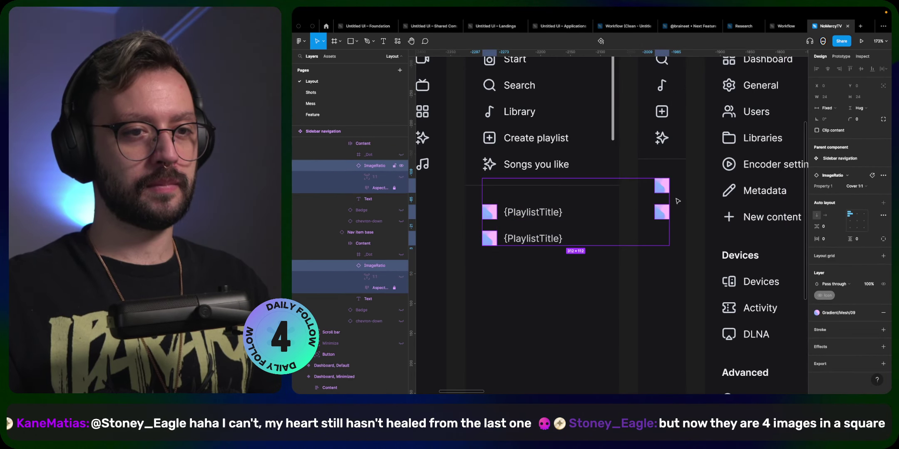
{"action": "type", "text": "2"}
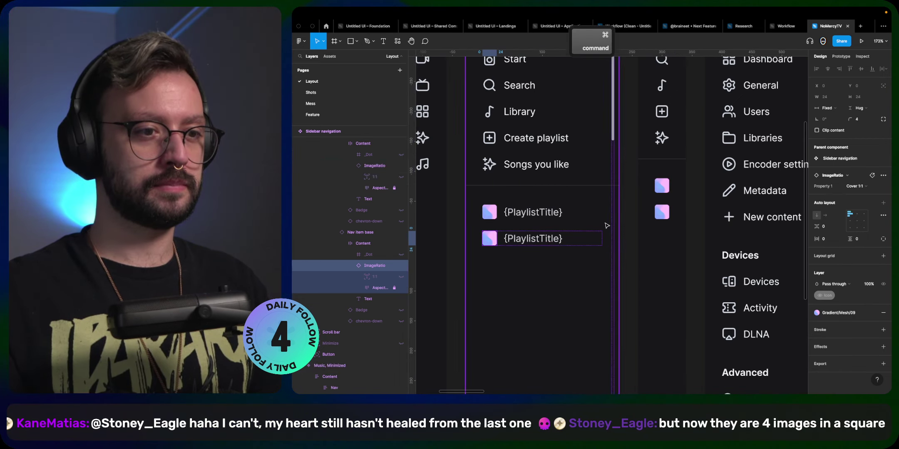
- Open and dismiss Unsplash for the second playlist image in both music sidebars, and set those images' fill to Gradient/Mesh/22
{"action": "left_click", "coordinate": [662, 186], "text": "shift+super"}
{"action": "key", "text": "super+p"}
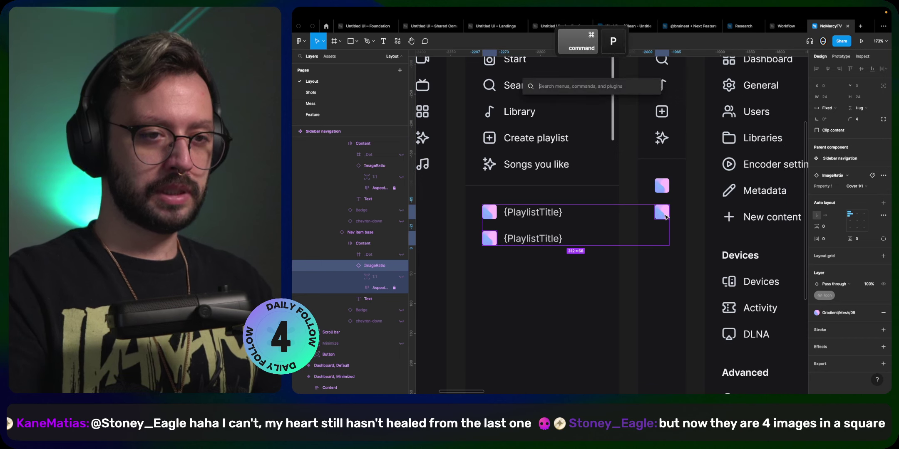
{"action": "key", "text": "Escape"}
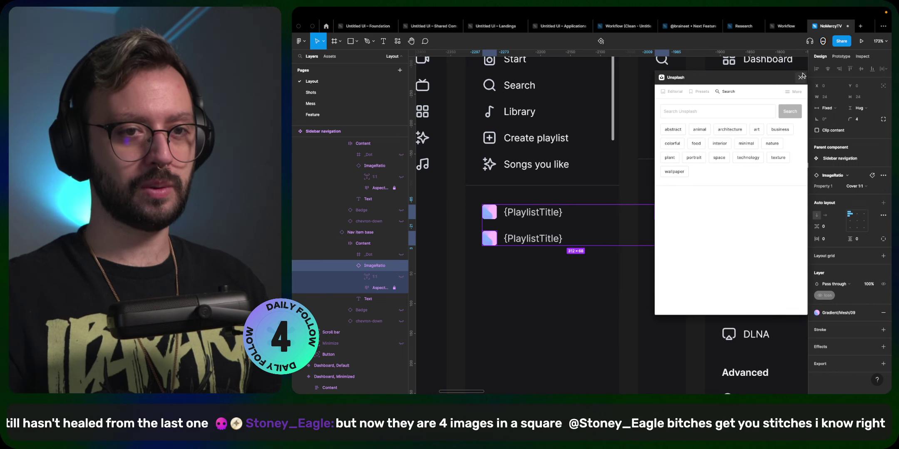
{"action": "left_click", "coordinate": [685, 228]}
{"action": "left_click", "coordinate": [836, 313]}
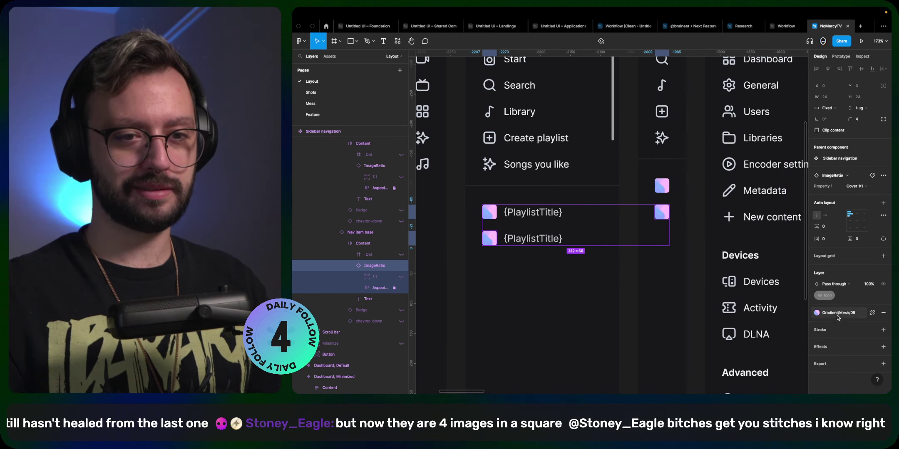
{"action": "left_click", "coordinate": [867, 346]}
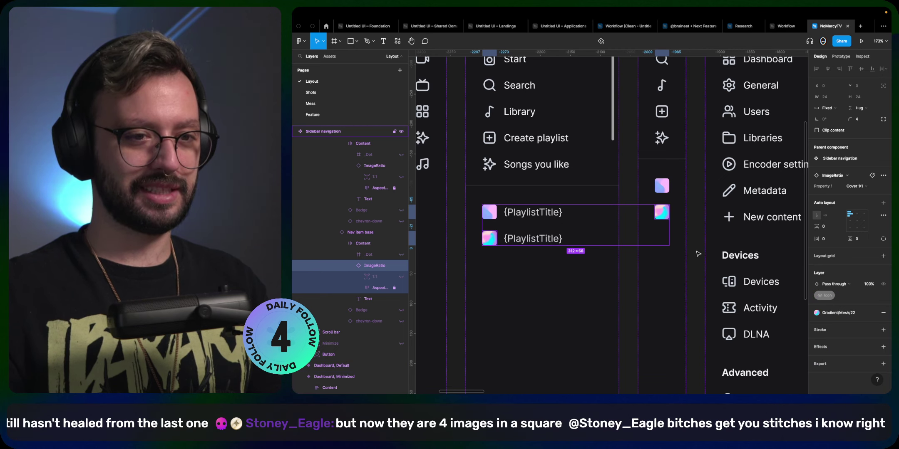
{"action": "left_click", "coordinate": [689, 360]}
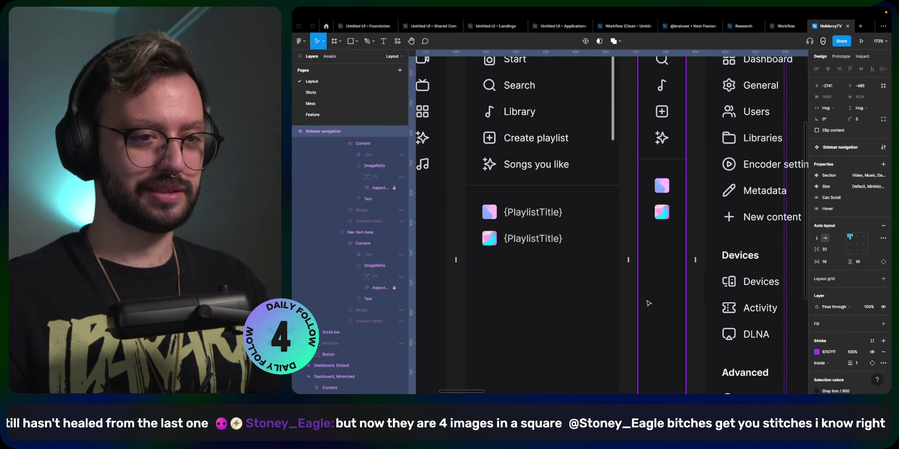
- Examine the whole Sidebar navigation component, checking the spacing between the Video and Music variants
{"action": "scroll", "coordinate": [679, 328], "scroll_direction": "down", "scroll_amount": 4}
{"action": "scroll", "coordinate": [679, 328], "scroll_direction": "right", "scroll_amount": 3}
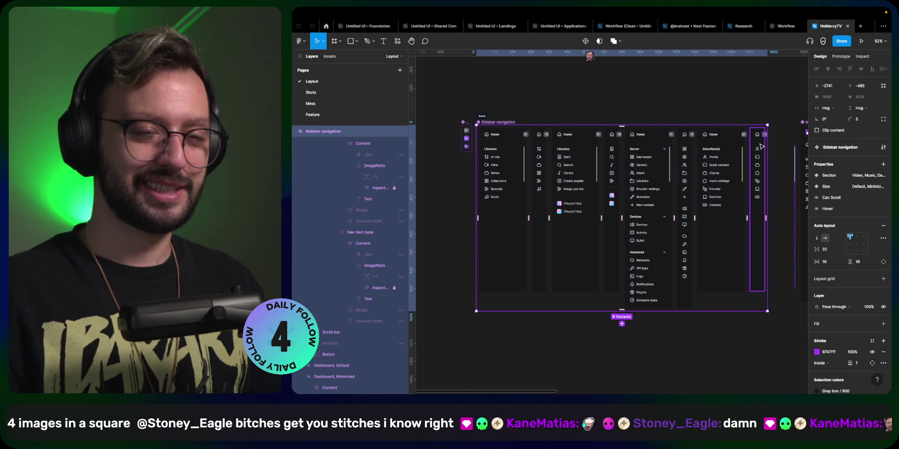
{"action": "left_click", "coordinate": [516, 153]}
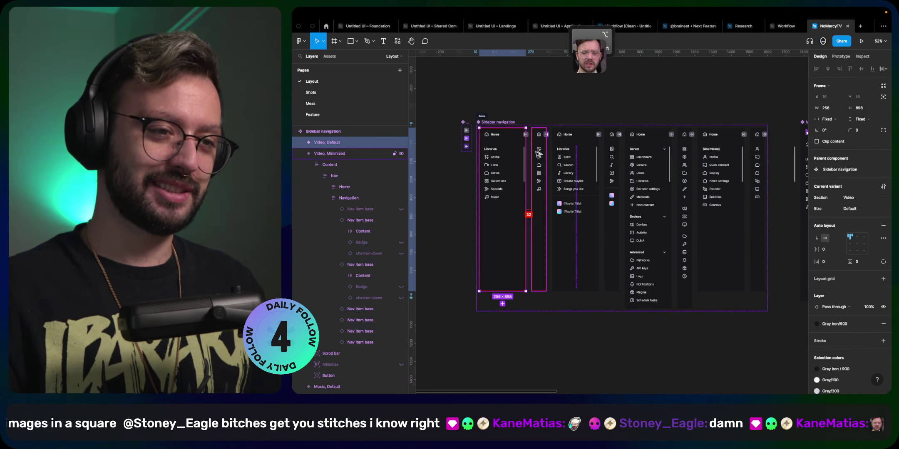
{"action": "left_click", "coordinate": [539, 159]}
{"action": "left_click", "coordinate": [556, 145]}
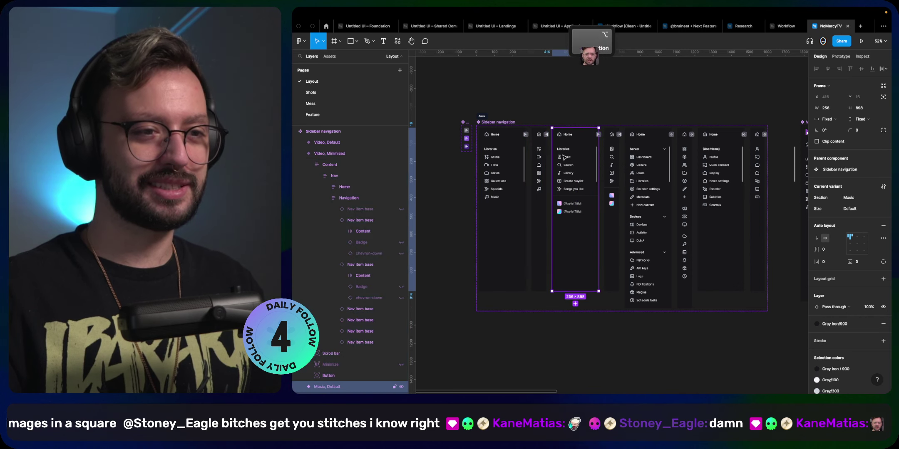
- Select the collapse and expand buttons across all Sidebar navigation variants and set their horizontal and vertical constraints to Center
{"action": "left_click", "coordinate": [547, 135]}
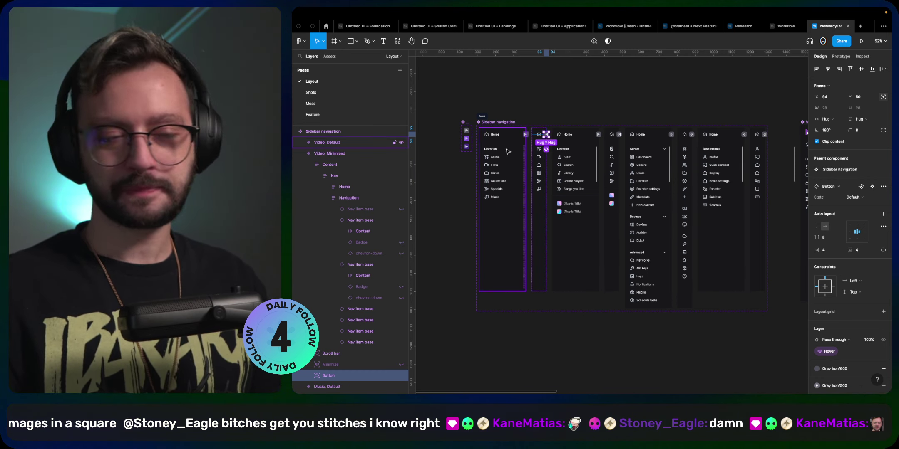
{"action": "double_click", "coordinate": [526, 136]}
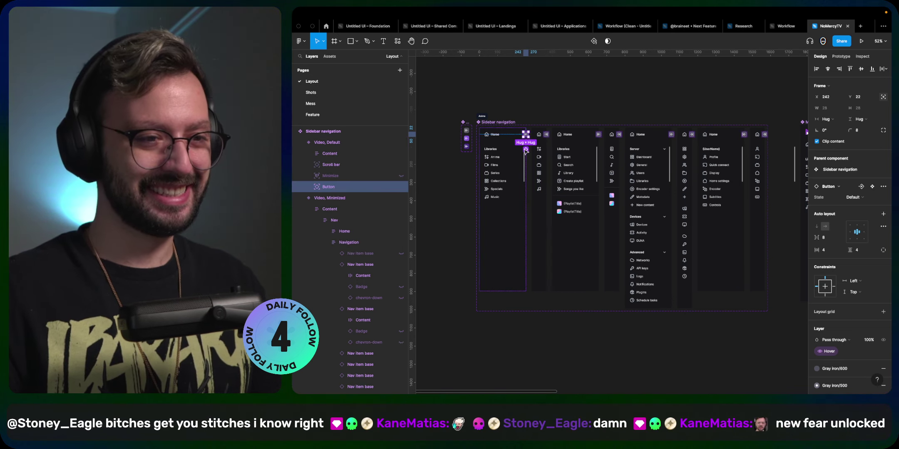
{"action": "key", "text": "ctrl+alt+a"}
{"action": "left_click", "coordinate": [830, 287]}
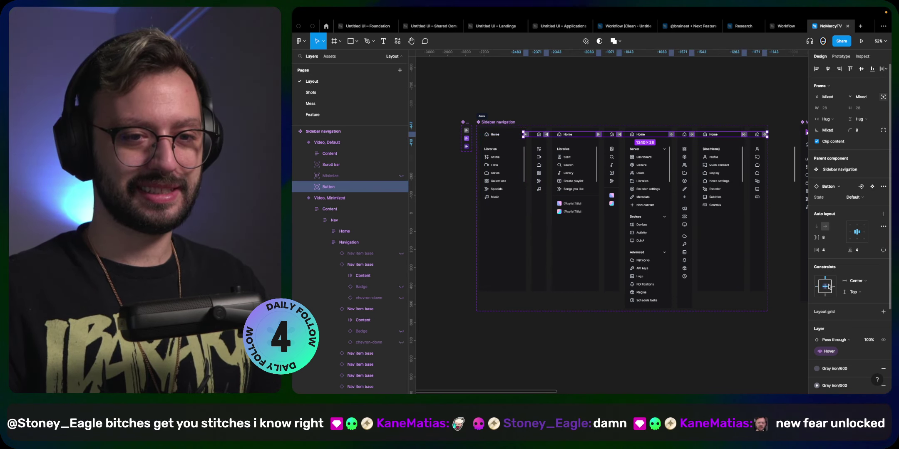
{"action": "left_click", "coordinate": [825, 287]}
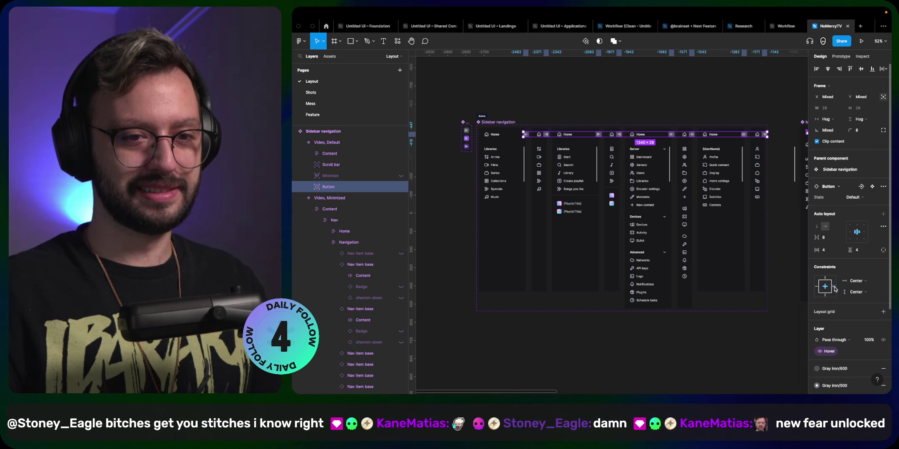
{"action": "left_click", "coordinate": [834, 288]}
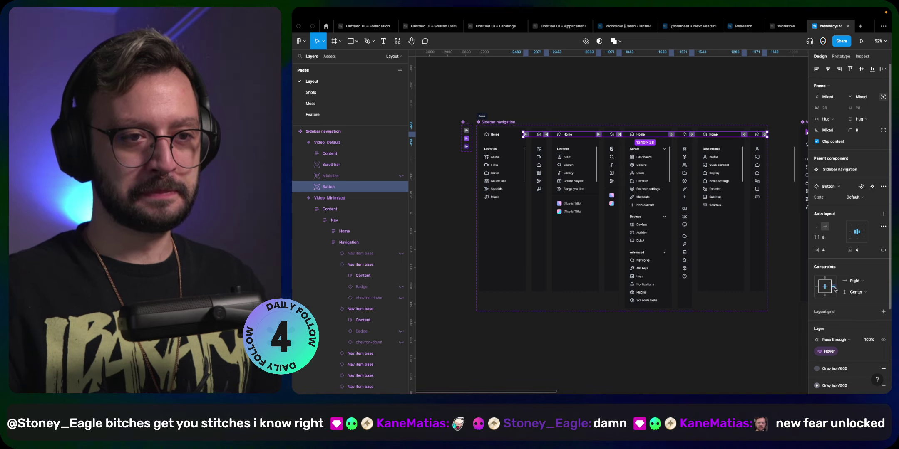
{"action": "left_click", "coordinate": [828, 287]}
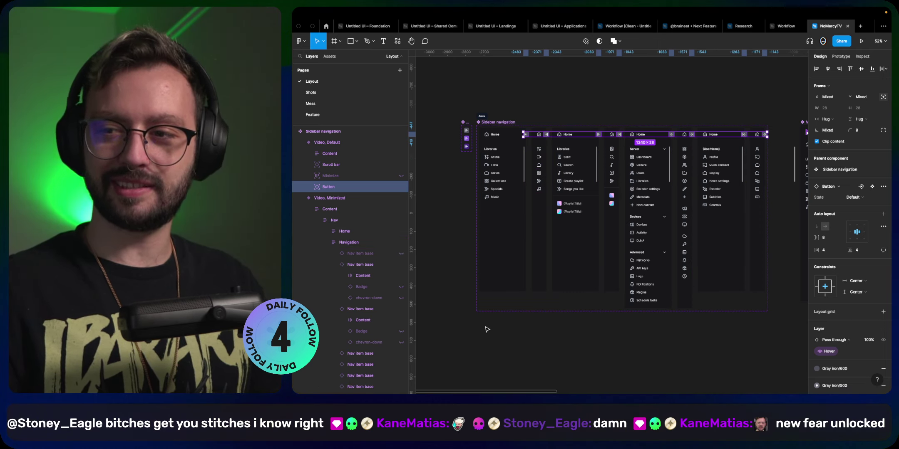
- Select the Default, Hover and Active variants of the Button component and set their horizontal and vertical padding to 6
{"action": "left_click", "coordinate": [467, 131]}
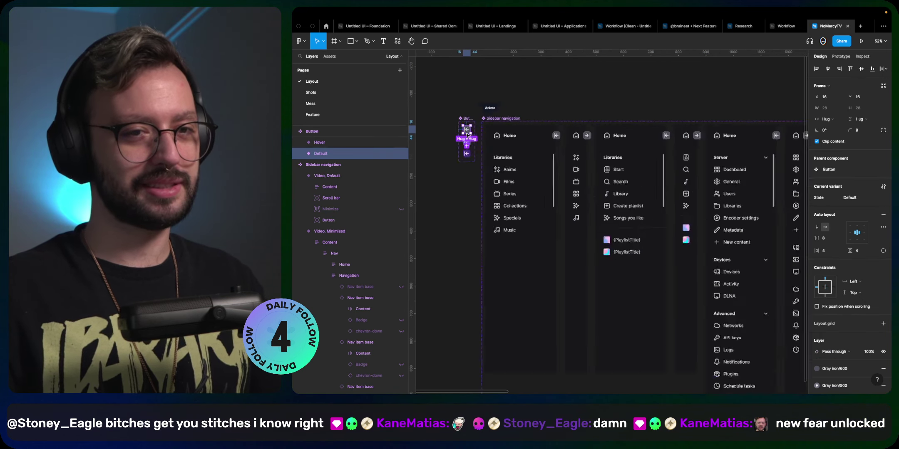
{"action": "scroll", "coordinate": [467, 133], "scroll_direction": "up", "scroll_amount": 5}
{"action": "left_click", "coordinate": [459, 104]}
{"action": "key", "text": "Return"}
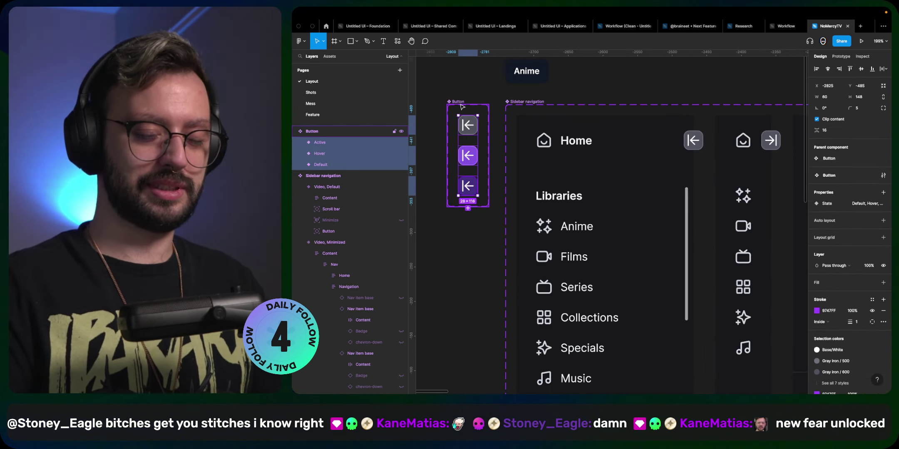
{"action": "left_click", "coordinate": [824, 261]}
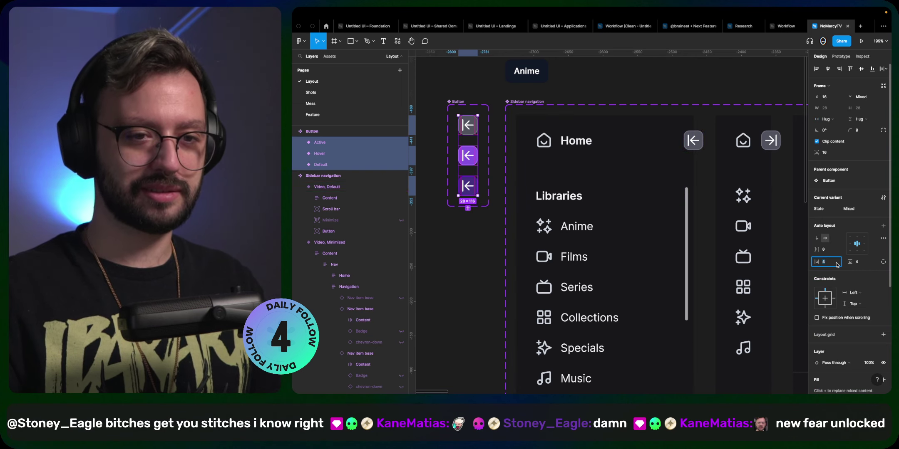
{"action": "type", "text": "6"}
{"action": "key", "text": "Return"}
{"action": "key", "text": "Tab"}
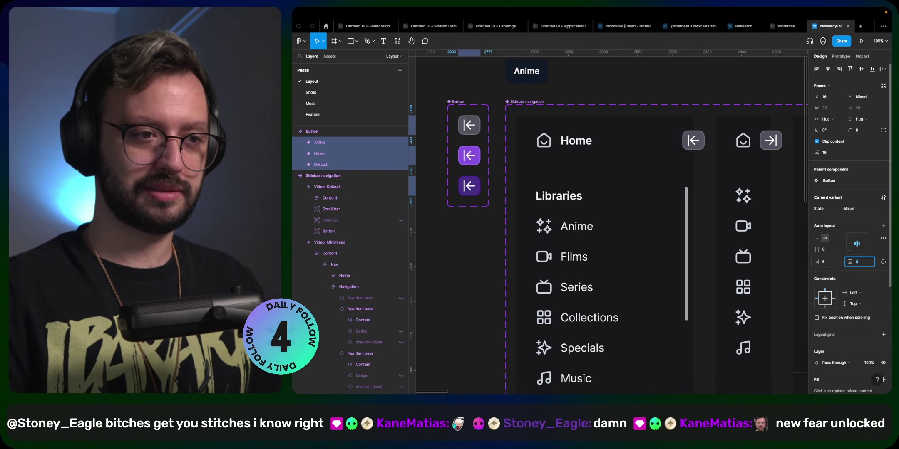
{"action": "type", "text": "6"}
{"action": "key", "text": "Return"}
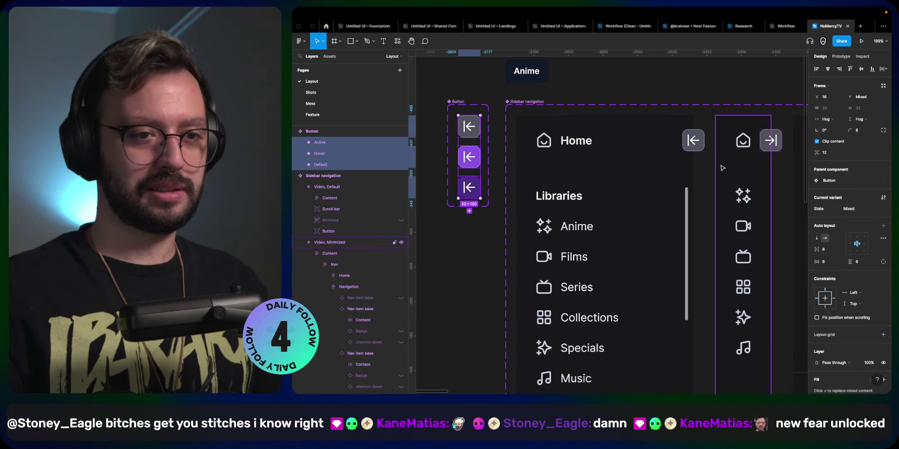
- Measure the collapse button's distances to the edges of the Video, Default sidebar and review the neighbouring variants
{"action": "left_click", "coordinate": [696, 142]}
{"action": "key", "text": "alt"}
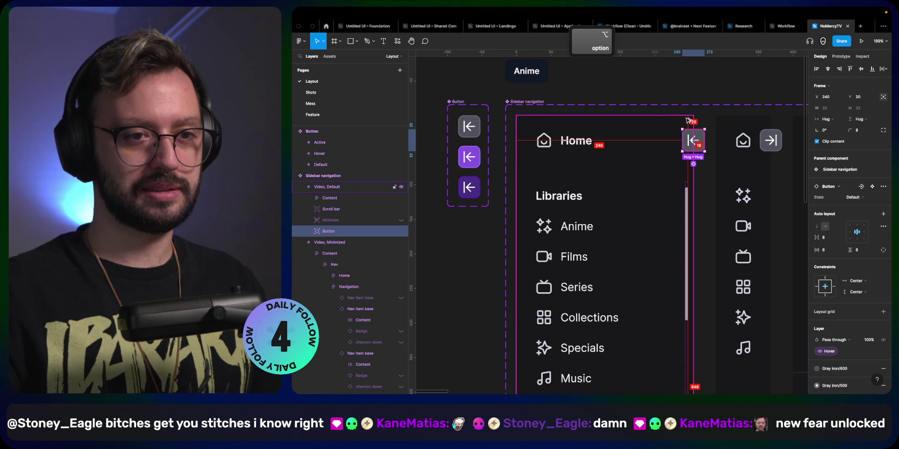
{"action": "left_click", "coordinate": [445, 268]}
{"action": "scroll", "coordinate": [448, 270], "scroll_direction": "down", "scroll_amount": 2}
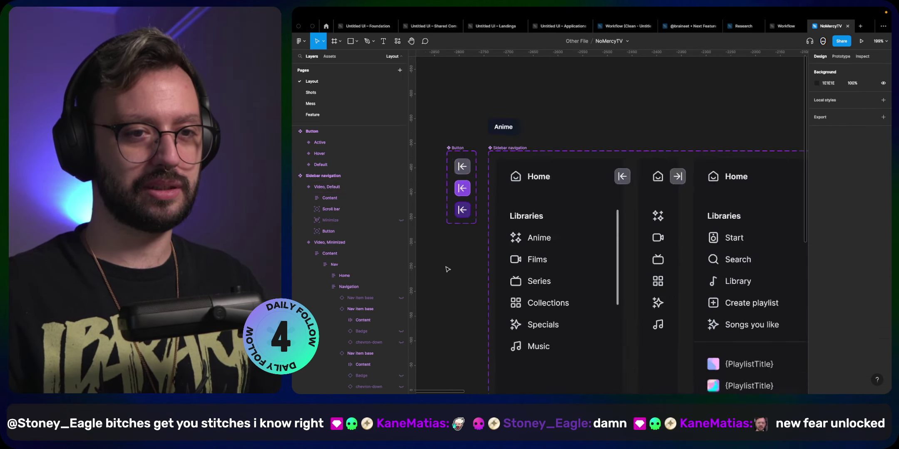
{"action": "scroll", "coordinate": [448, 269], "scroll_direction": "down", "scroll_amount": 4}
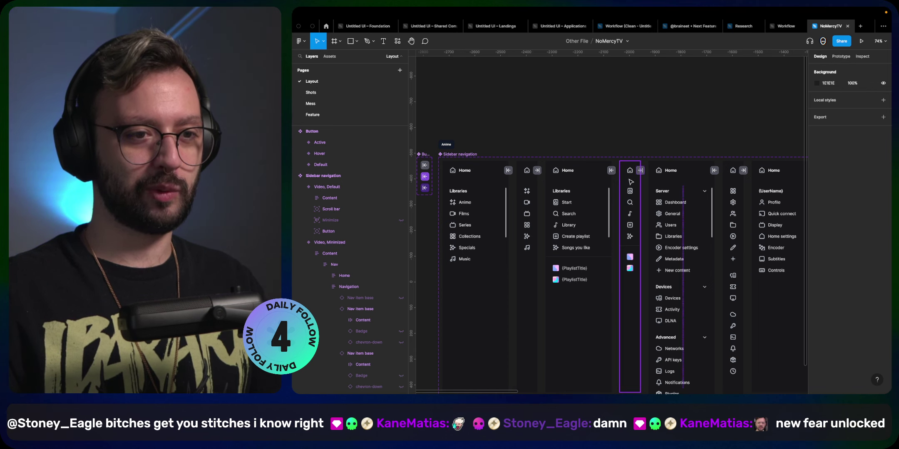
- Inspect the Home nav item's bounds beside the expand button in the Music, Minimized variant
{"action": "left_click", "coordinate": [630, 190], "text": "super"}
{"action": "left_click", "coordinate": [629, 169]}
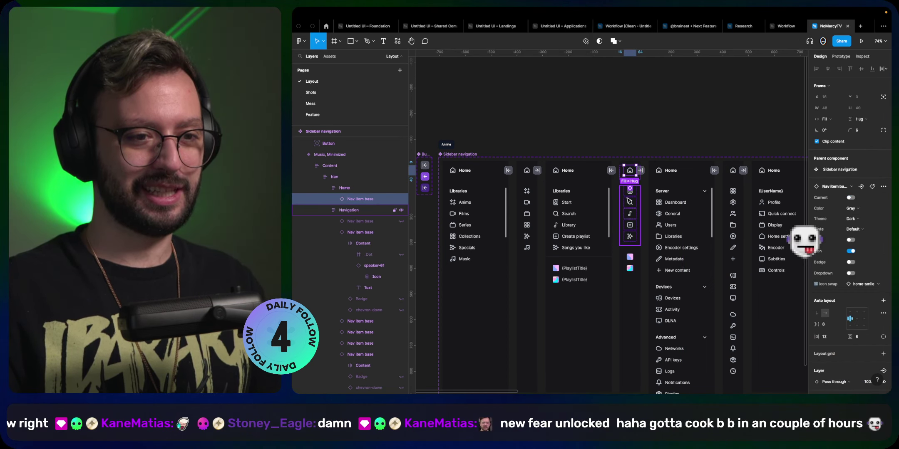
{"action": "scroll", "coordinate": [633, 174], "scroll_direction": "up", "scroll_amount": 10, "text": "ctrl"}
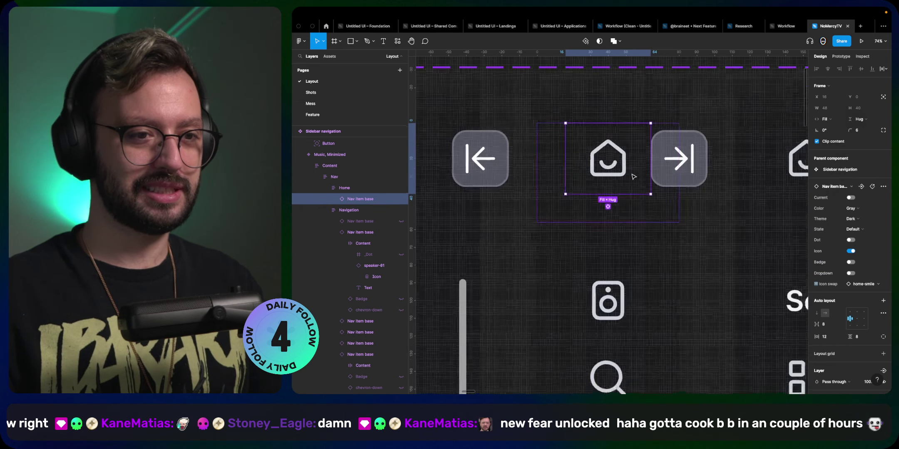
{"action": "key", "text": "Caps_Lock"}
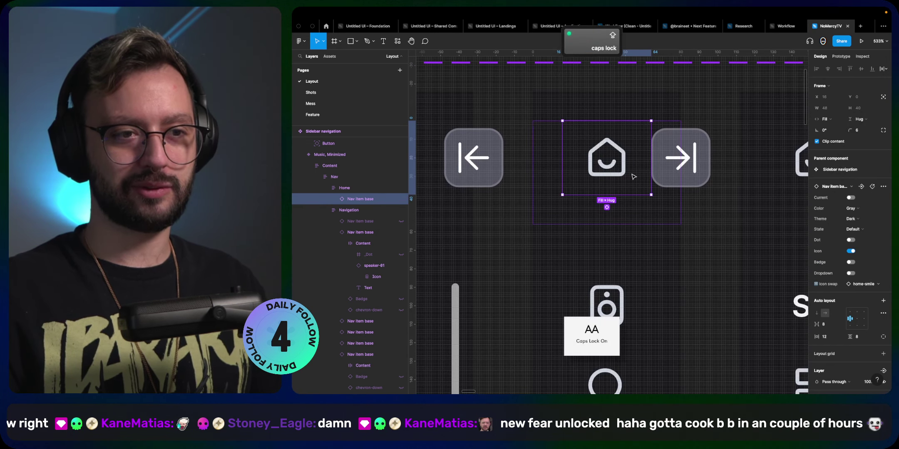
{"action": "key", "text": "Caps_Lock"}
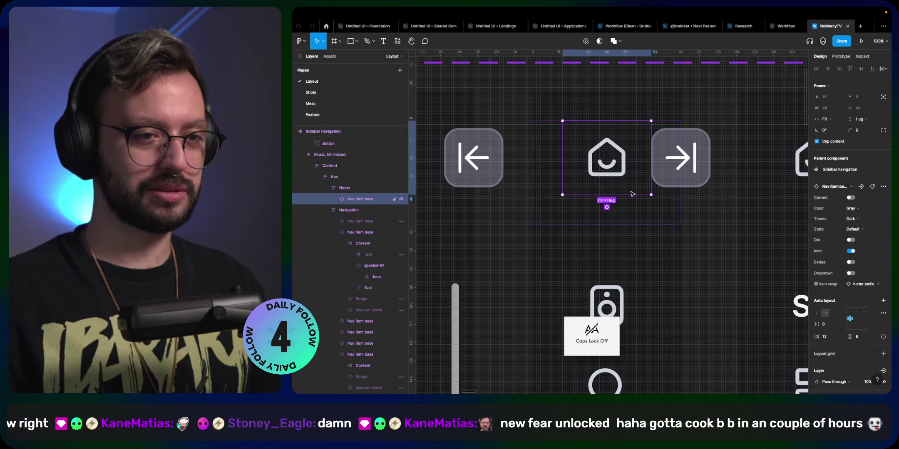
- Try narrowing the Minimized variants of the Video, Music, Dashboard and Settings sections to a width of 72
{"action": "scroll", "coordinate": [631, 192], "scroll_direction": "down", "scroll_amount": 8, "text": "ctrl"}
{"action": "left_click", "coordinate": [631, 192]}
{"action": "key", "text": "shift+Tab"}
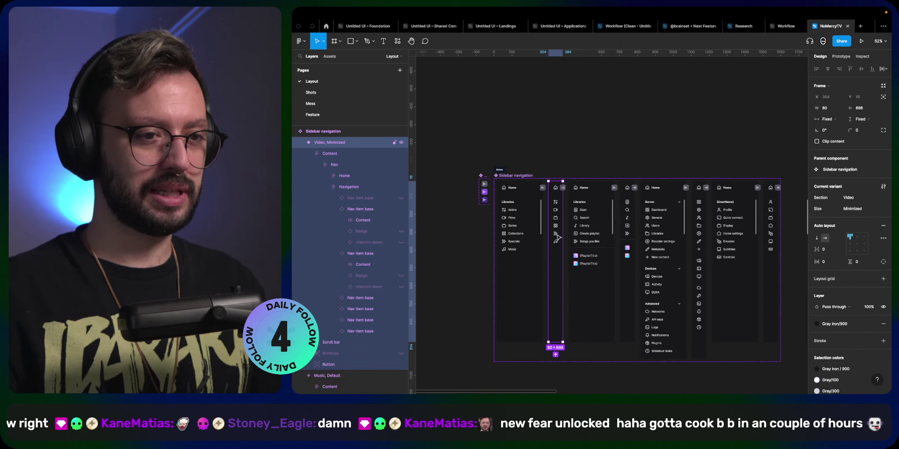
{"action": "left_click", "coordinate": [631, 245], "text": "shift"}
{"action": "left_click", "coordinate": [703, 248], "text": "shift"}
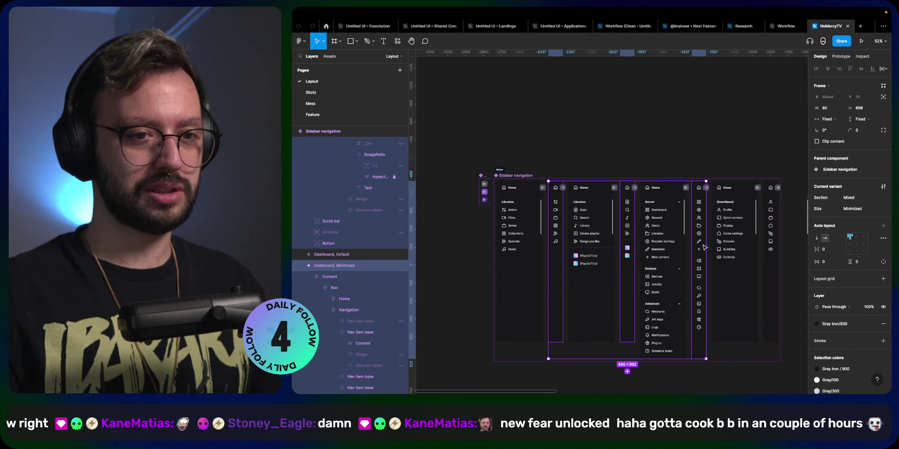
{"action": "left_click", "coordinate": [776, 247], "text": "shift"}
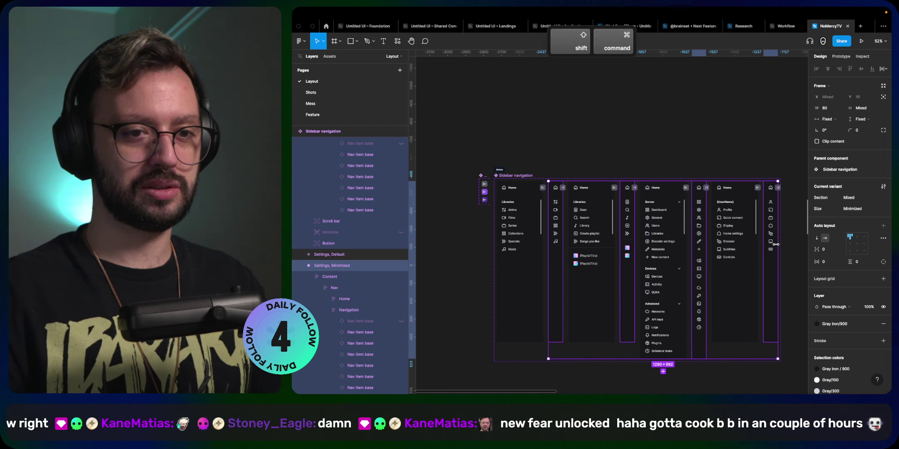
{"action": "key", "text": "shift+super+Left"}
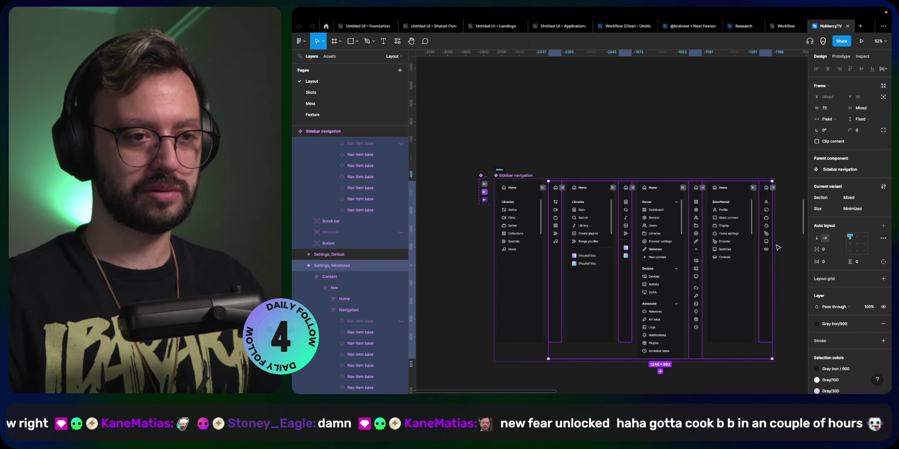
- Try top-center alignment on the Minimized variants and on the Content, Nav and Navigation frames of Video, Minimized
{"action": "left_click", "coordinate": [857, 238]}
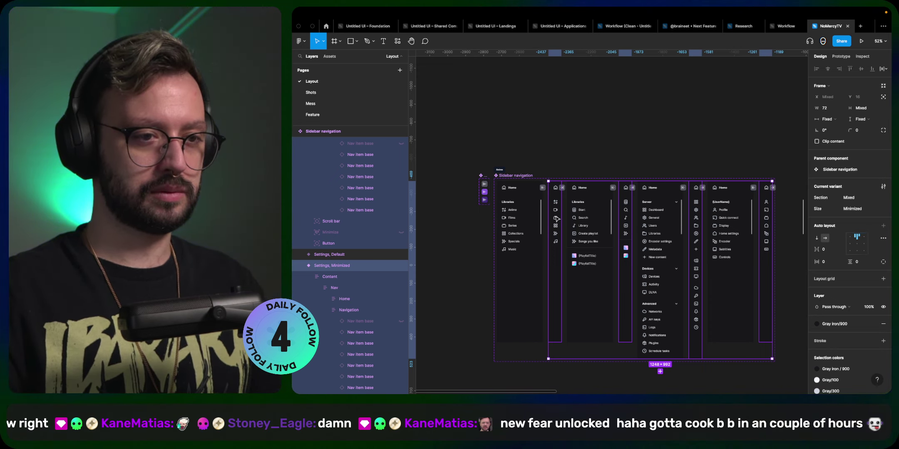
{"action": "key", "text": "Return"}
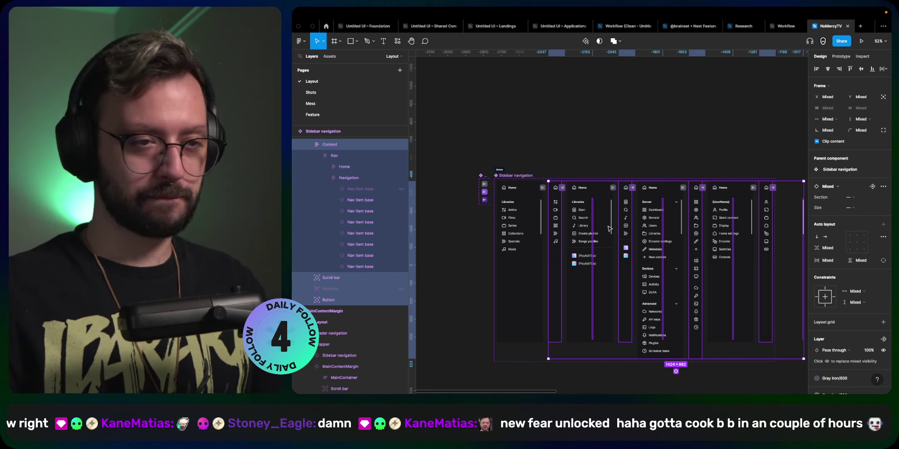
{"action": "scroll", "coordinate": [556, 227], "scroll_direction": "up", "scroll_amount": 2}
{"action": "scroll", "coordinate": [556, 227], "scroll_direction": "up", "scroll_amount": 5}
{"action": "left_click", "coordinate": [558, 210]}
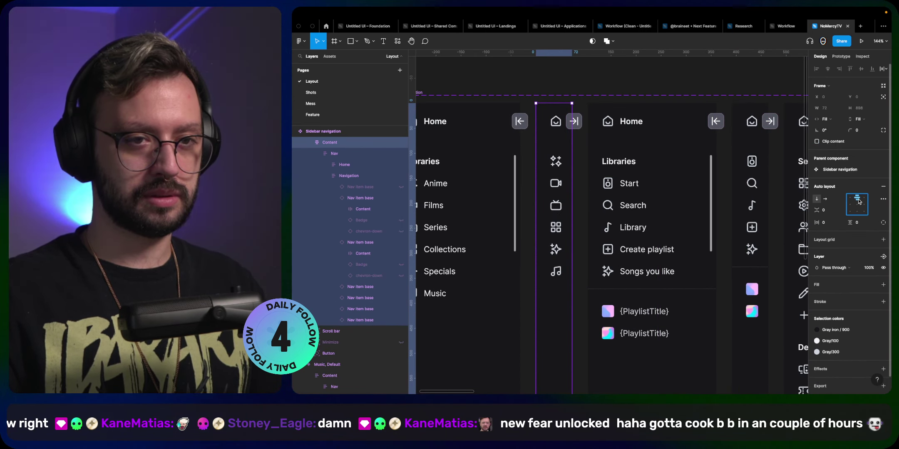
{"action": "left_click", "coordinate": [554, 206]}
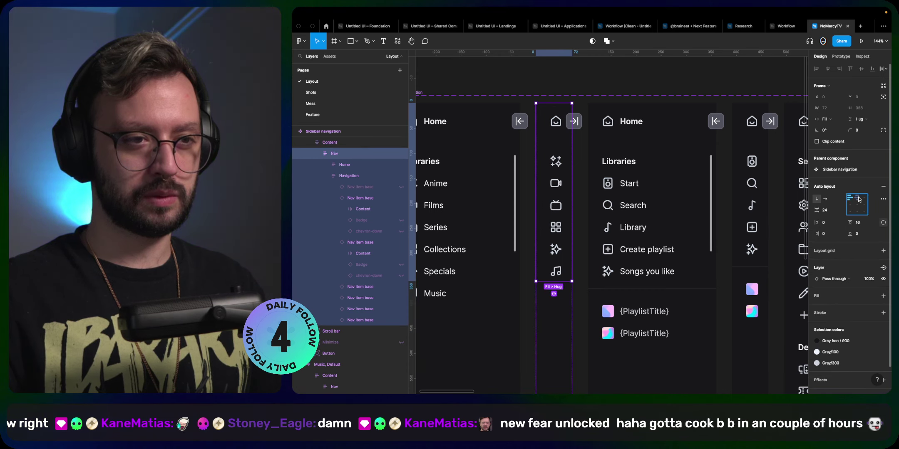
{"action": "left_click", "coordinate": [556, 163]}
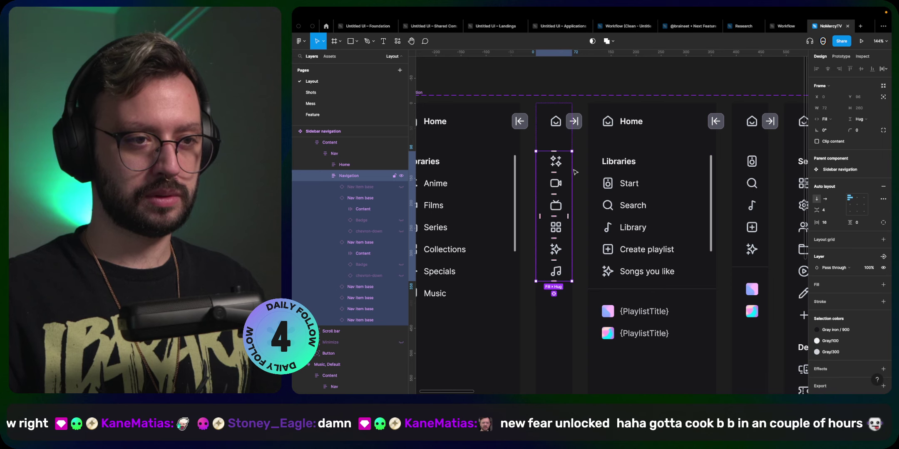
{"action": "left_click", "coordinate": [856, 198]}
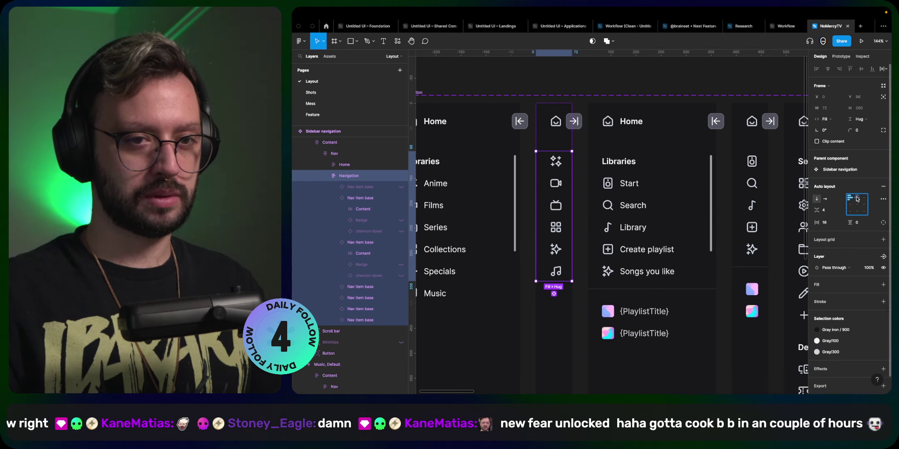
- Check the spacing around the first icon in Video, Minimized and select all nav items in its Navigation frame
{"action": "left_click", "coordinate": [564, 169]}
{"action": "key", "text": "alt"}
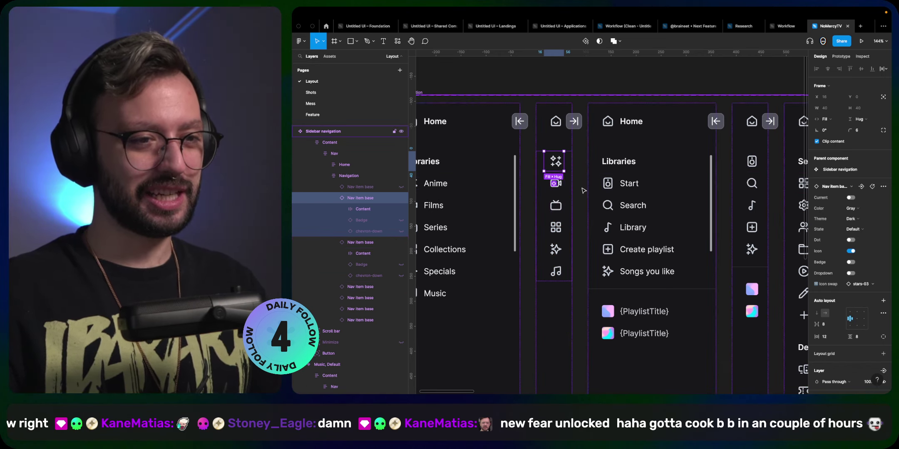
{"action": "key", "text": "shift+Return"}
{"action": "key", "text": "Return"}
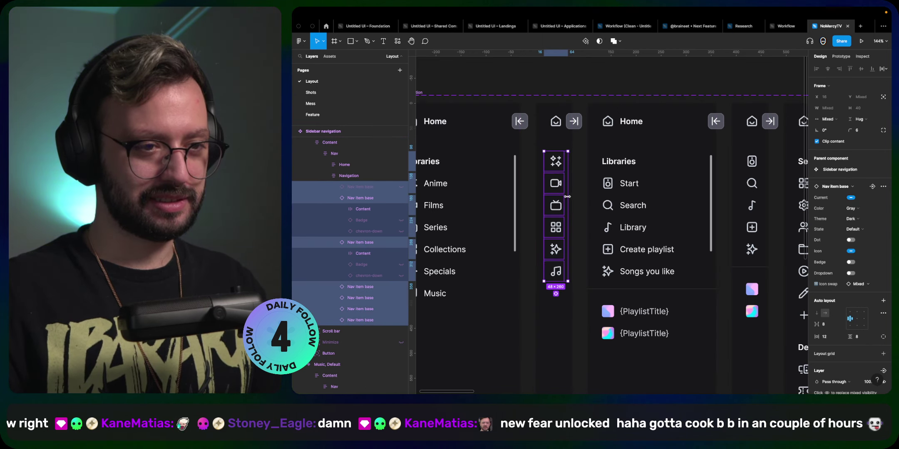
- Undo the top-center alignments and the width reduction of the Minimized variants
{"action": "key", "text": "super+z"}
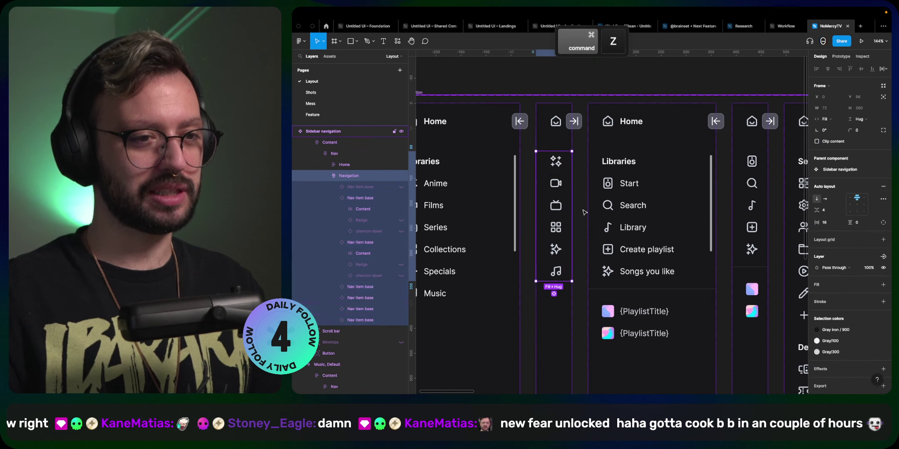
{"action": "key", "text": "super+z"}
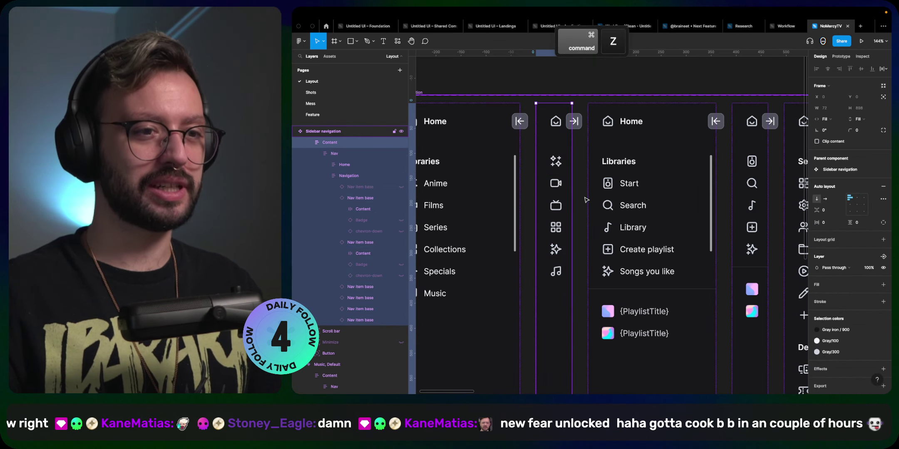
{"action": "key", "text": "super+z"}
{"action": "key", "text": "super+z"}
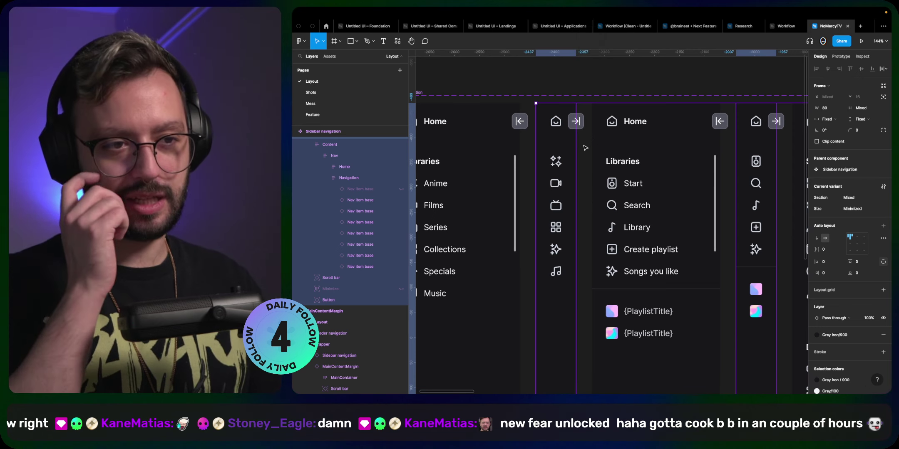
- Examine the nav item bounds in Video, Minimized and compare them with the size of the variant's frame
{"action": "left_click", "coordinate": [558, 164]}
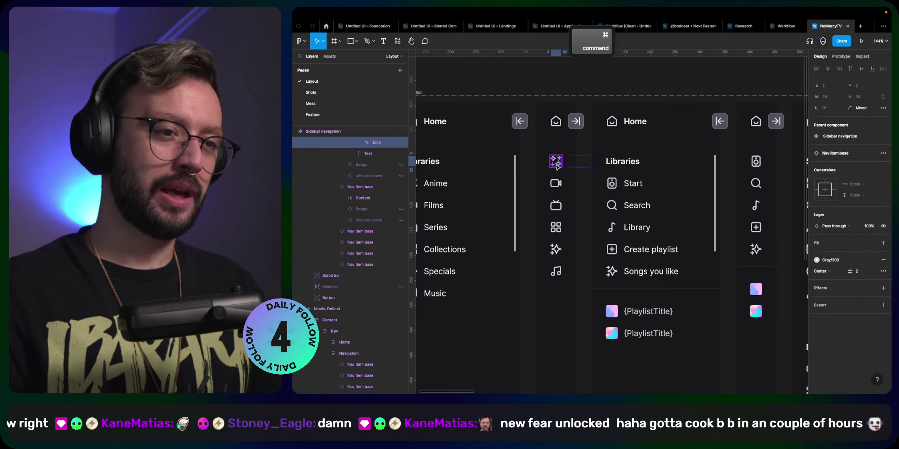
{"action": "left_click", "coordinate": [556, 188]}
{"action": "scroll", "coordinate": [557, 190], "scroll_direction": "up", "scroll_amount": 5}
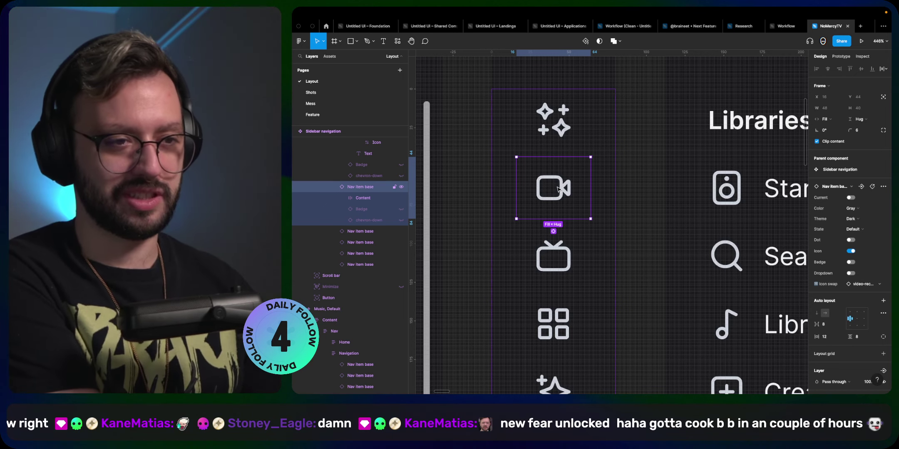
{"action": "scroll", "coordinate": [558, 188], "scroll_direction": "down", "scroll_amount": 5}
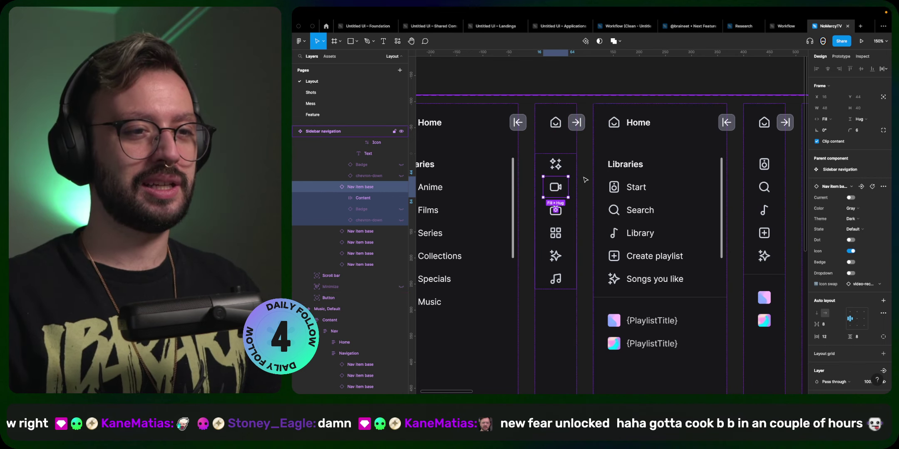
{"action": "left_click", "coordinate": [587, 161]}
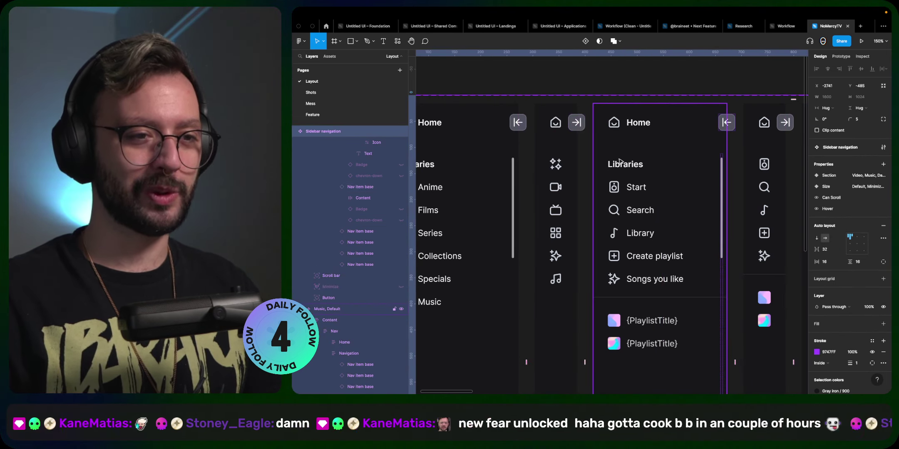
{"action": "left_click", "coordinate": [569, 204]}
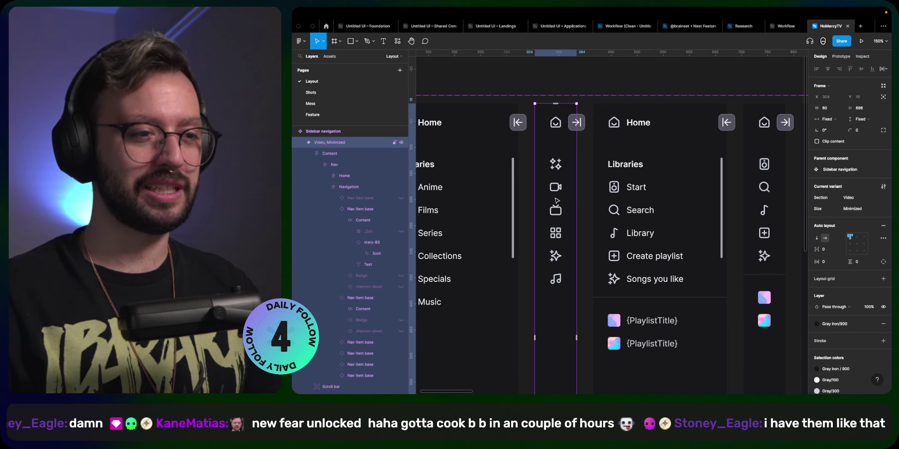
- Select the Video, Default scroll bar and its counterparts in the other variants and examine their full length
{"action": "left_click", "coordinate": [511, 203]}
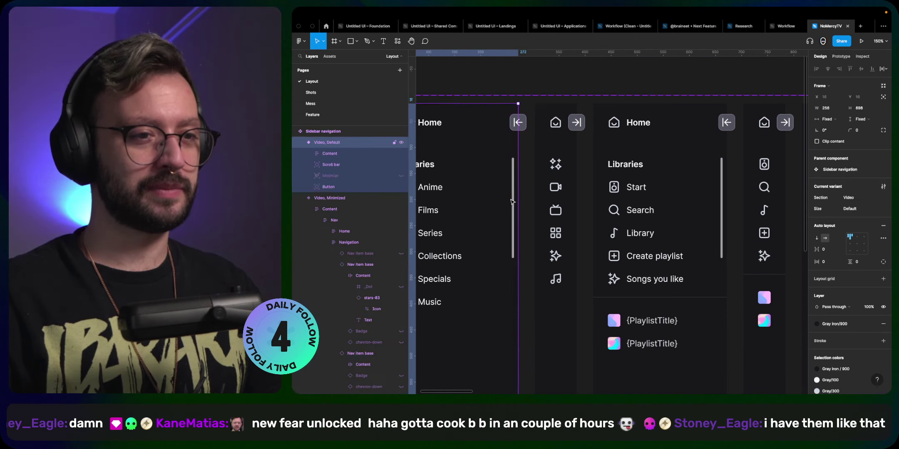
{"action": "scroll", "coordinate": [515, 265], "scroll_direction": "down", "scroll_amount": 5}
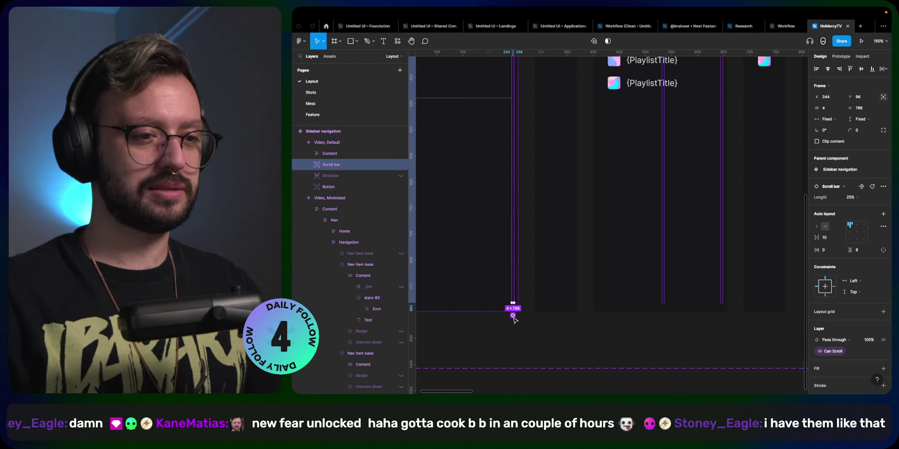
{"action": "left_click", "coordinate": [513, 316]}
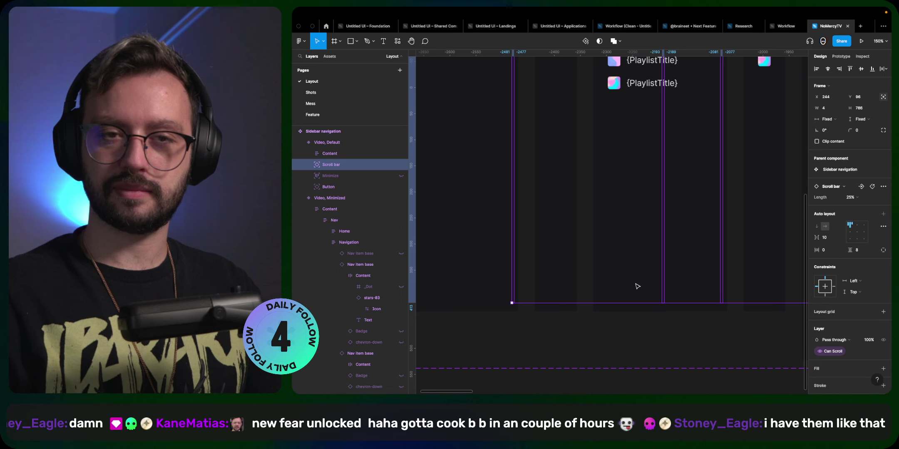
{"action": "scroll", "coordinate": [637, 286], "scroll_direction": "up", "scroll_amount": 5}
{"action": "scroll", "coordinate": [637, 287], "scroll_direction": "up", "scroll_amount": 1}
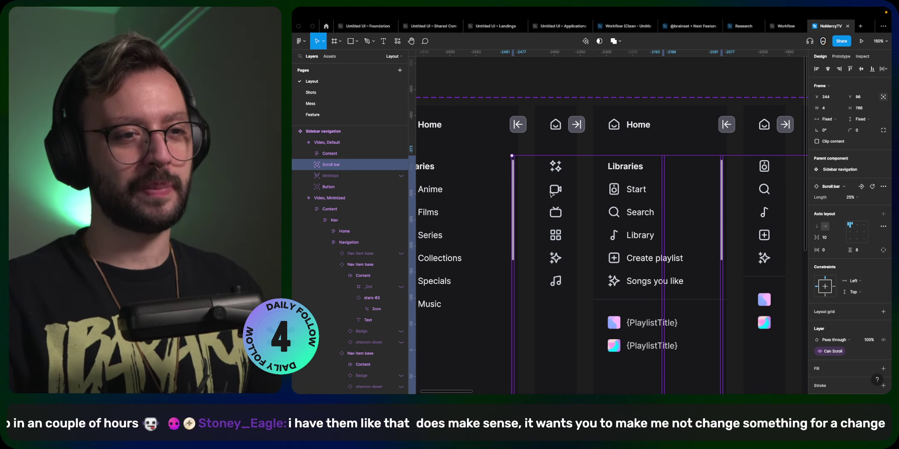
- Switch to the NoMercy TV site in the browser and repeatedly collapse and expand its sidebar to study the behavior
{"action": "key", "text": "super+Tab"}
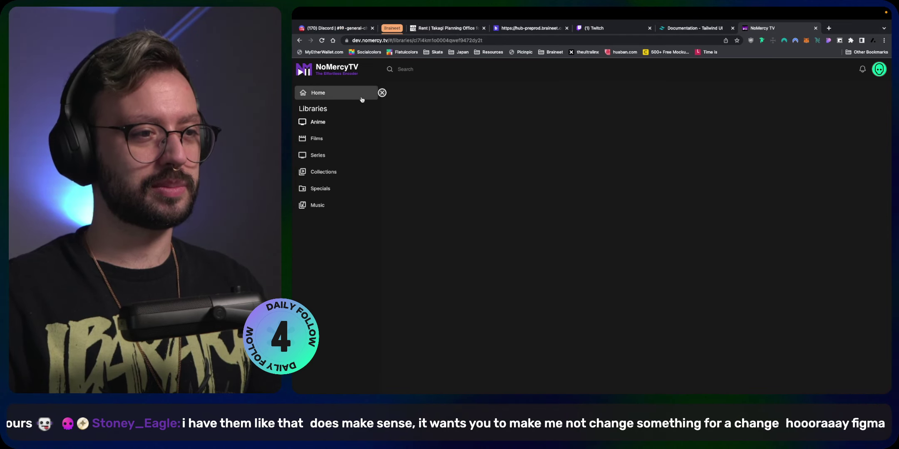
{"action": "left_click", "coordinate": [381, 93]}
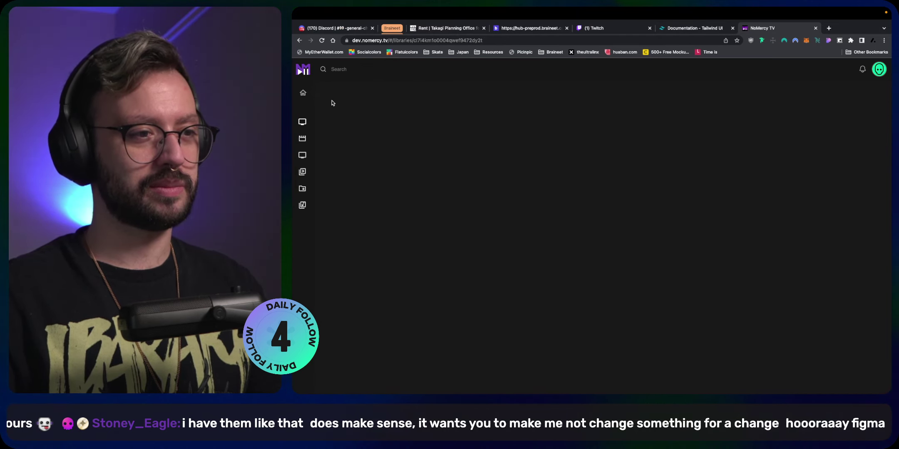
{"action": "left_click", "coordinate": [315, 93]}
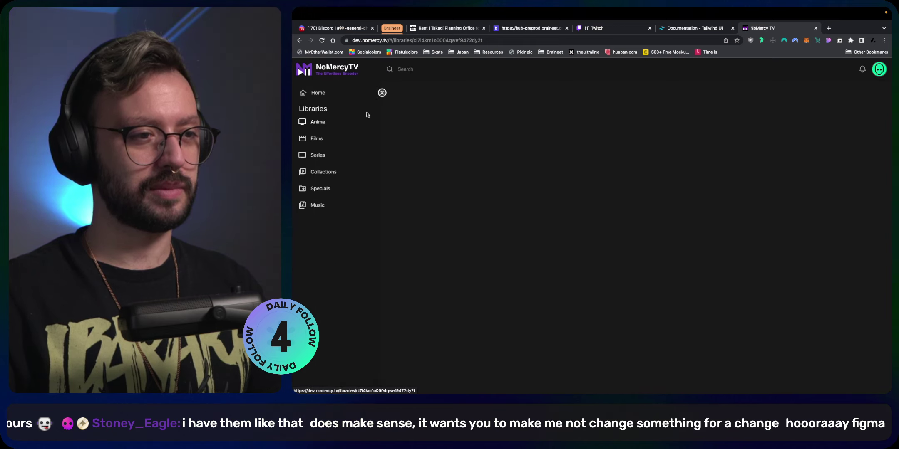
{"action": "left_click", "coordinate": [382, 92]}
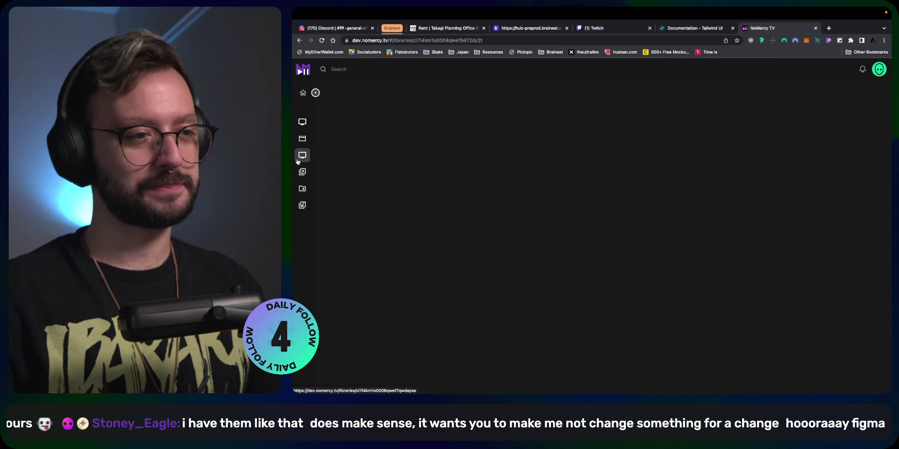
{"action": "left_click", "coordinate": [316, 92]}
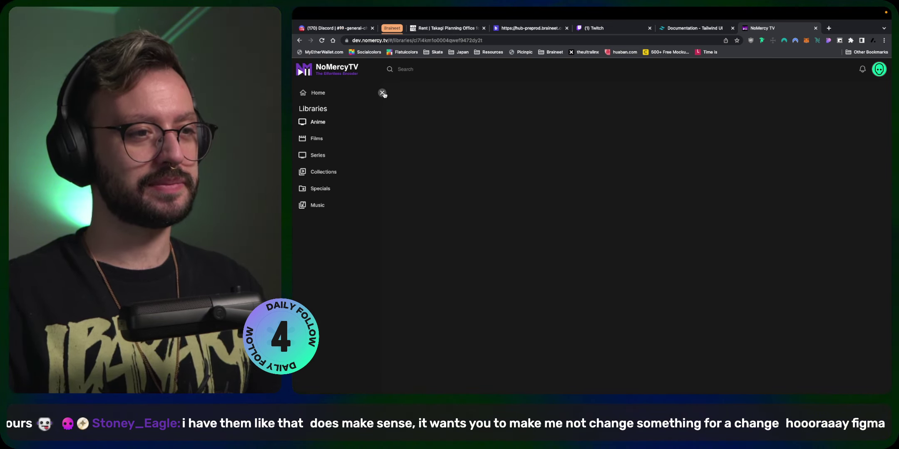
{"action": "left_click", "coordinate": [382, 92]}
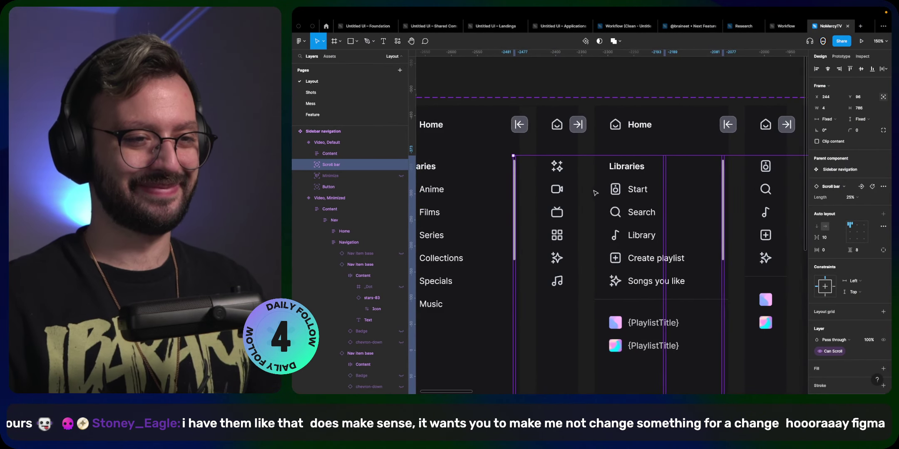
- Inspect the Anime and Films nav items and the Anime text layer in the Video, Default variant
{"action": "scroll", "coordinate": [595, 193], "scroll_direction": "left", "scroll_amount": 3}
{"action": "left_click", "coordinate": [527, 190], "text": "super"}
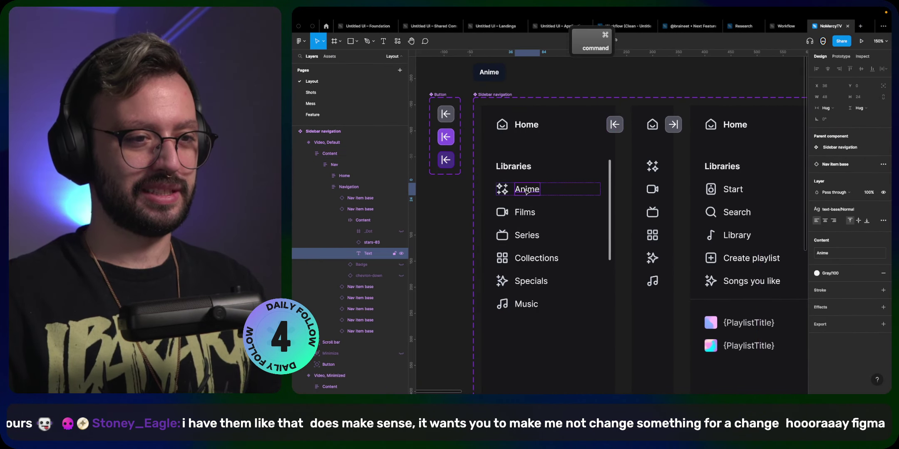
{"action": "left_click", "coordinate": [531, 220]}
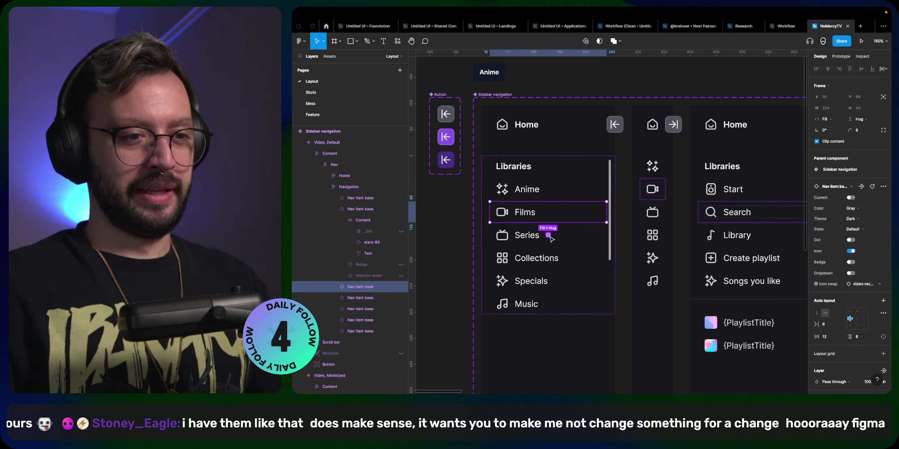
{"action": "left_click", "coordinate": [551, 195]}
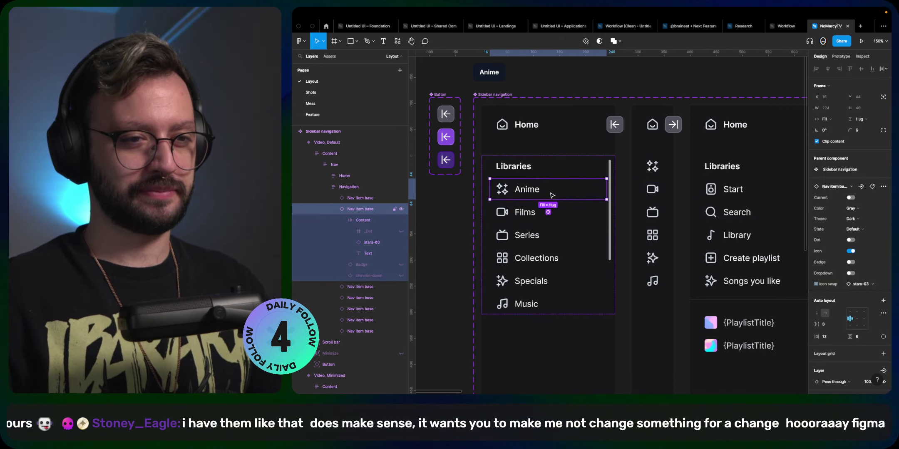
{"action": "left_click", "coordinate": [548, 212]}
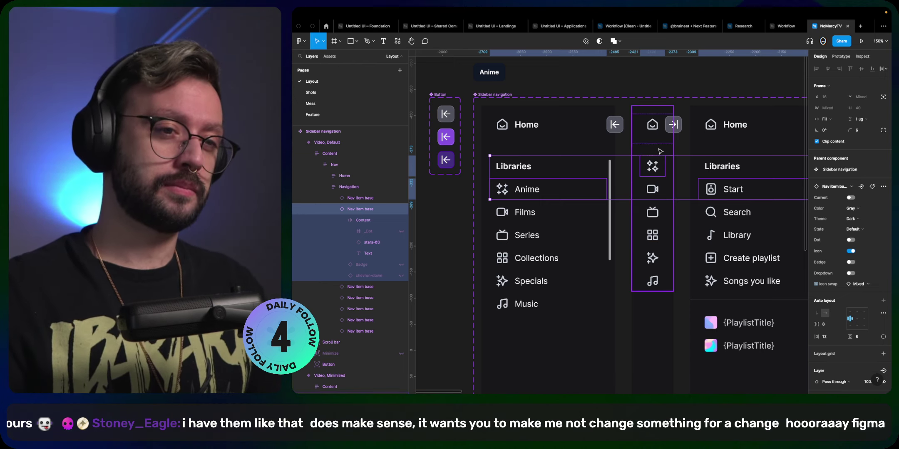
- Select the Navigation frames in the Video, Minimized and Music, Minimized variants
{"action": "left_click", "coordinate": [652, 168]}
{"action": "scroll", "coordinate": [670, 225], "scroll_direction": "right", "scroll_amount": 3}
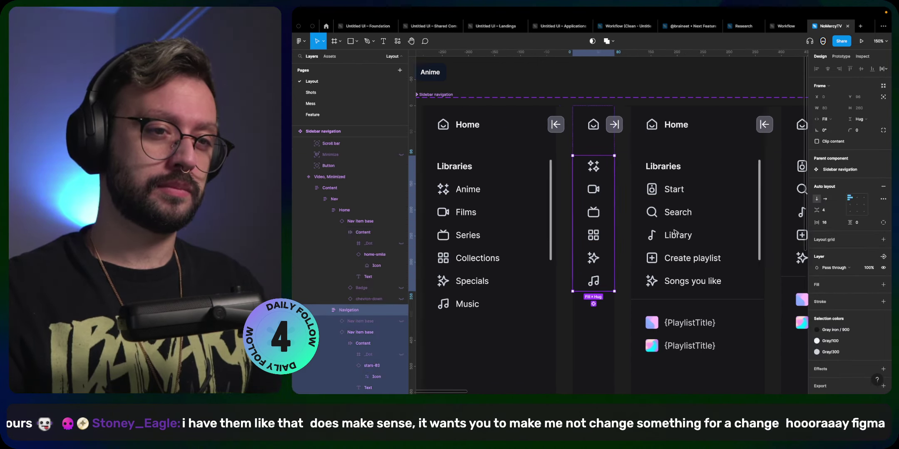
{"action": "scroll", "coordinate": [674, 232], "scroll_direction": "right", "scroll_amount": 6}
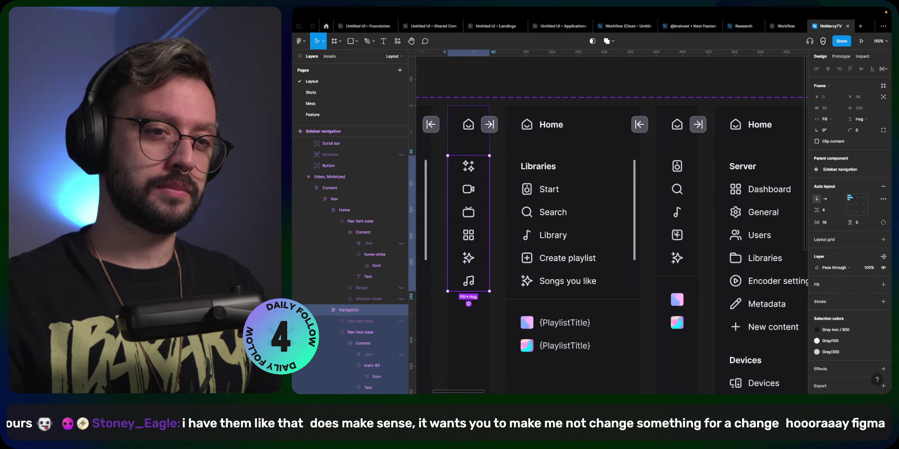
{"action": "left_click", "coordinate": [691, 164], "text": "shift+super"}
{"action": "scroll", "coordinate": [691, 191], "scroll_direction": "right", "scroll_amount": 10}
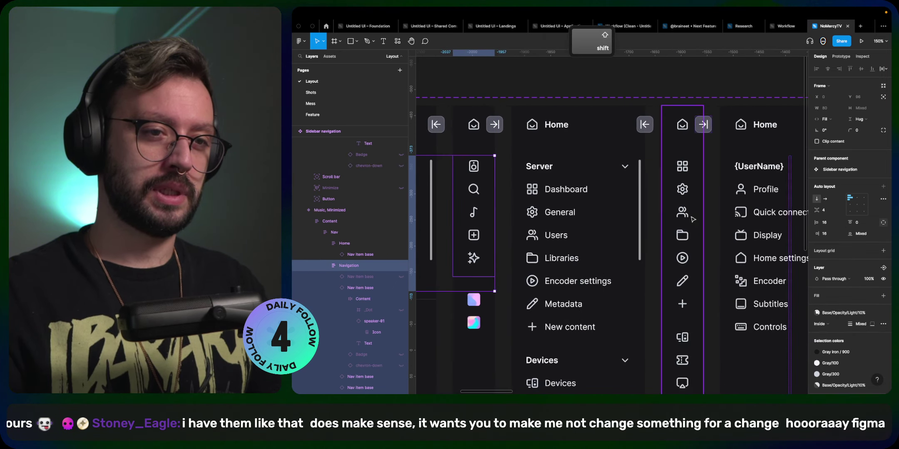
- Add the three Navigation frames of the minimized Server variant and the one in Settings, Minimized to the selection
{"action": "scroll", "coordinate": [692, 219], "scroll_direction": "right", "scroll_amount": 3}
{"action": "left_click", "coordinate": [643, 181], "text": "shift"}
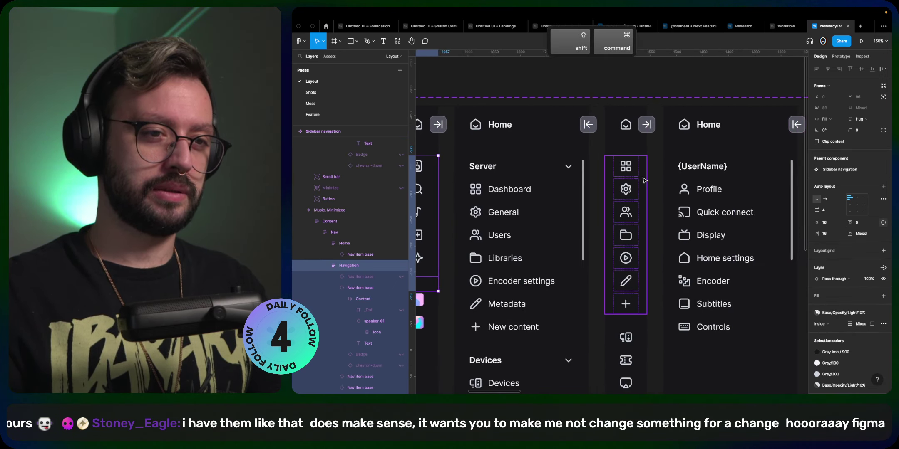
{"action": "left_click", "coordinate": [641, 339], "text": "shift"}
{"action": "scroll", "coordinate": [639, 339], "scroll_direction": "down", "scroll_amount": 5}
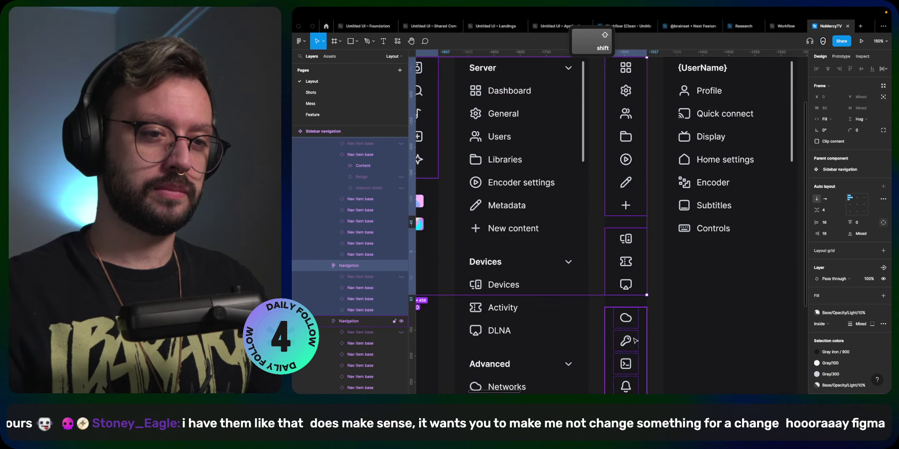
{"action": "left_click", "coordinate": [635, 337], "text": "shift"}
{"action": "scroll", "coordinate": [634, 338], "scroll_direction": "up", "scroll_amount": 6}
{"action": "scroll", "coordinate": [708, 195], "scroll_direction": "right", "scroll_amount": 7}
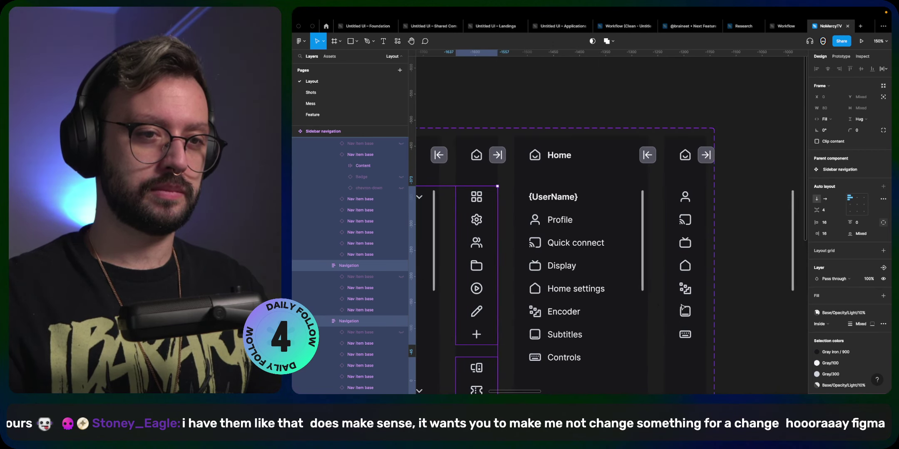
{"action": "left_click", "coordinate": [702, 198], "text": "shift+super"}
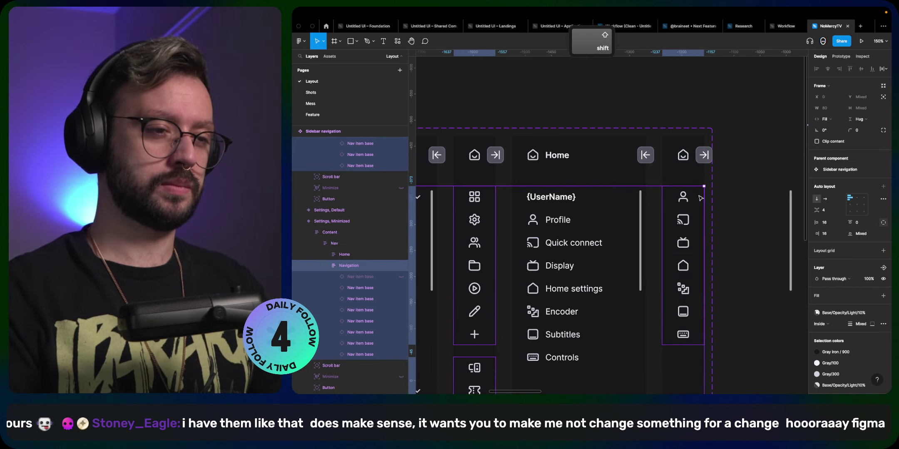
- Narrow the selection to the innermost child layers of all nav items in the selected Navigation frames
{"action": "key", "text": "Return"}
{"action": "key", "text": "Return"}
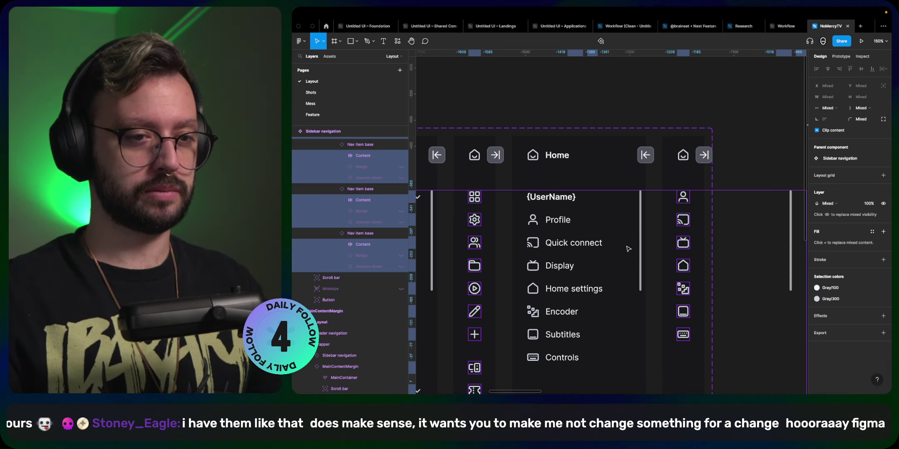
{"action": "scroll", "coordinate": [629, 249], "scroll_direction": "down", "scroll_amount": 10}
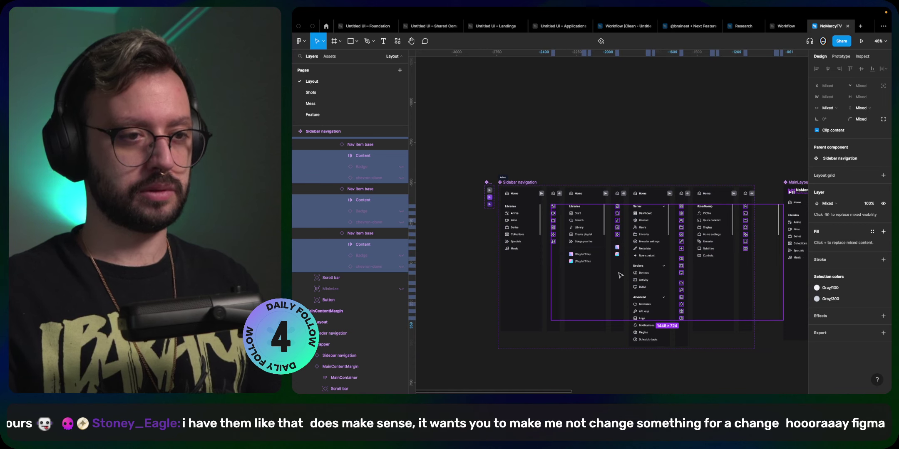
{"action": "key", "text": "Return"}
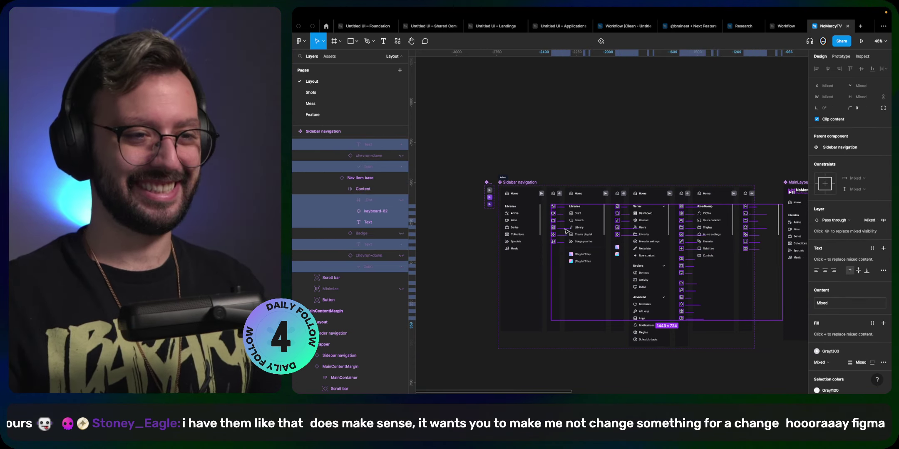
- Exclude the six nav item icons of Video, Minimized from the selection, keeping their text layers selected
{"action": "scroll", "coordinate": [538, 175], "scroll_direction": "up", "scroll_amount": 10}
{"action": "key", "text": "shift+super"}
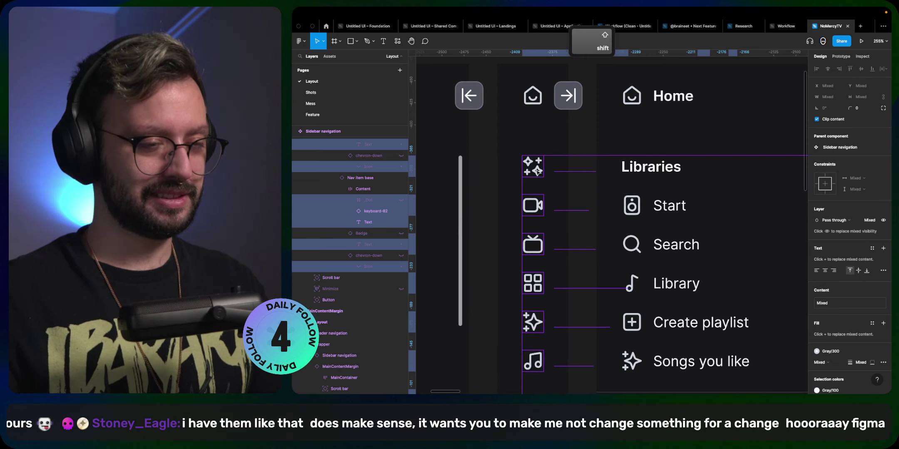
{"action": "left_click", "coordinate": [535, 167], "text": "shift+super"}
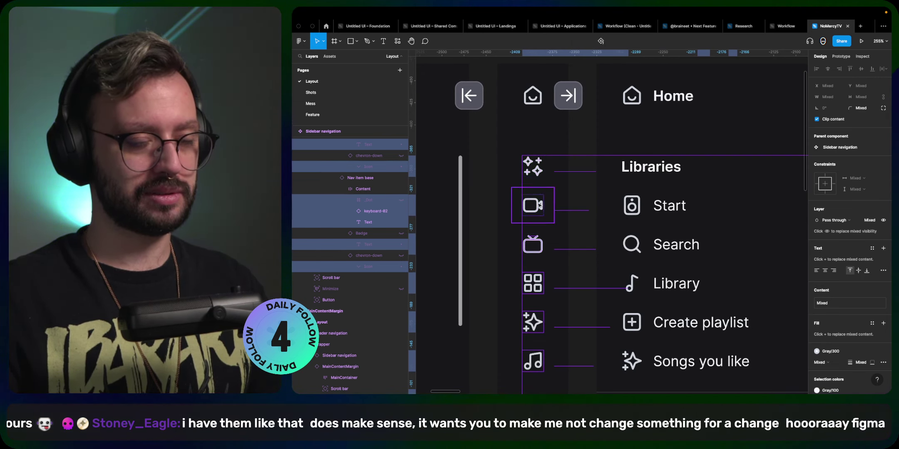
{"action": "left_click", "coordinate": [539, 210], "text": "shift+super"}
{"action": "left_click", "coordinate": [539, 243], "text": "shift+super"}
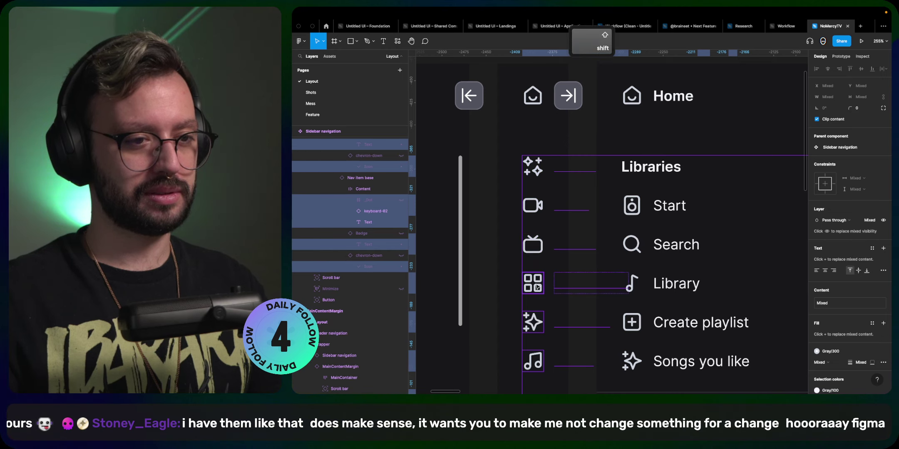
{"action": "left_click", "coordinate": [542, 328], "text": "shift+super"}
{"action": "left_click", "coordinate": [539, 359], "text": "shift+super"}
{"action": "scroll", "coordinate": [546, 354], "scroll_direction": "down", "scroll_amount": 3}
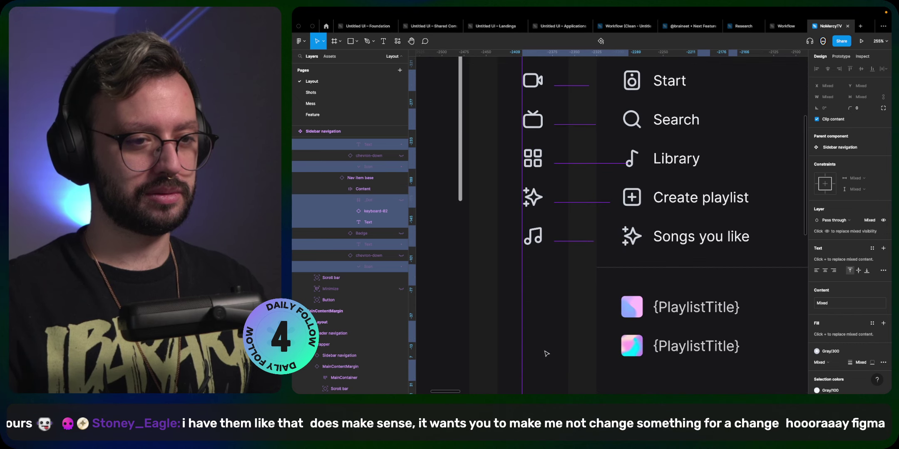
- Exclude the nav item icons of Music, Minimized from the selection
{"action": "scroll", "coordinate": [598, 276], "scroll_direction": "down", "scroll_amount": 5}
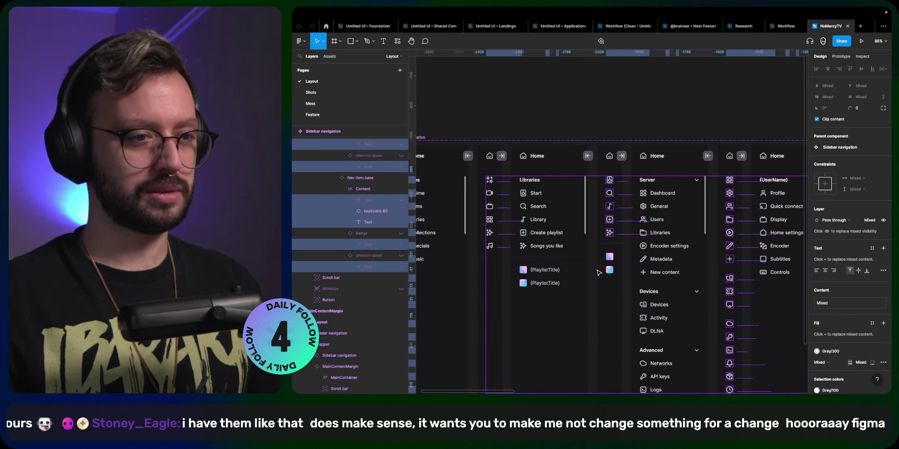
{"action": "scroll", "coordinate": [499, 181], "scroll_direction": "up", "scroll_amount": 8}
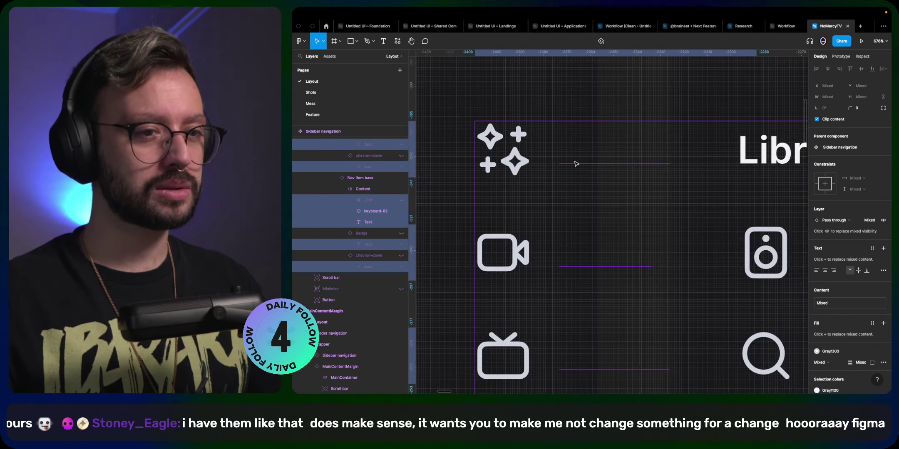
{"action": "scroll", "coordinate": [601, 185], "scroll_direction": "down", "scroll_amount": 8}
{"action": "scroll", "coordinate": [599, 184], "scroll_direction": "down", "scroll_amount": 2}
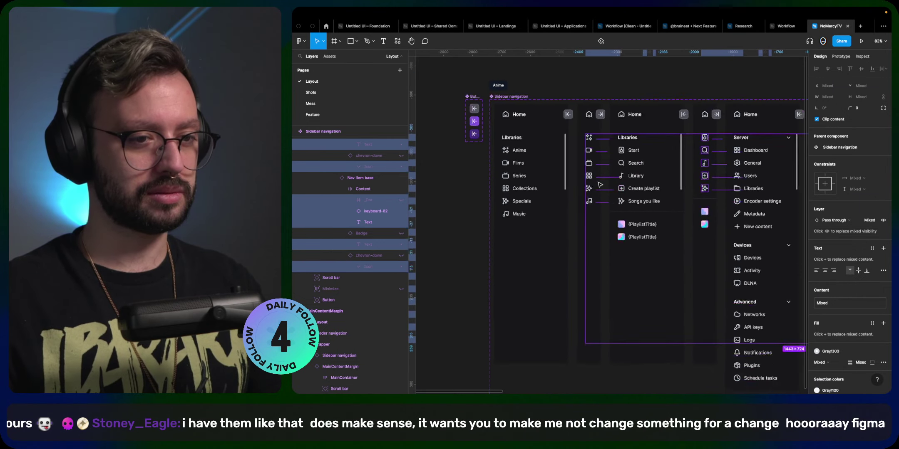
{"action": "scroll", "coordinate": [636, 134], "scroll_direction": "up", "scroll_amount": 5}
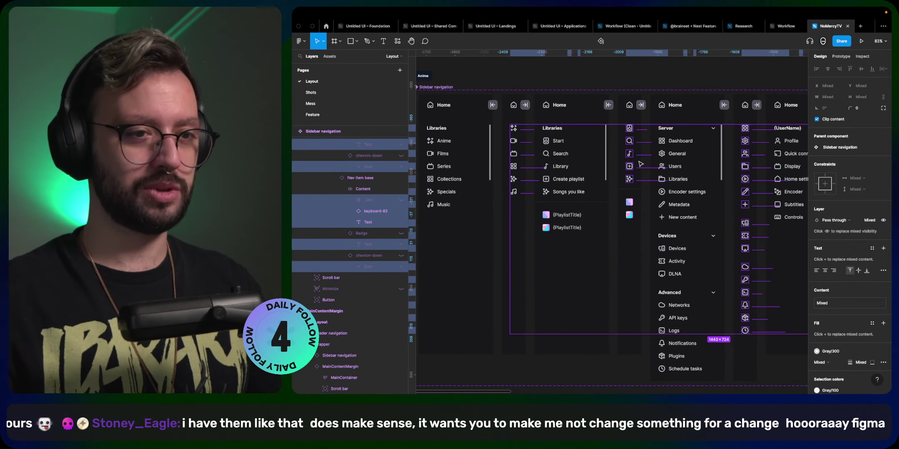
{"action": "left_click", "coordinate": [624, 173], "text": "shift"}
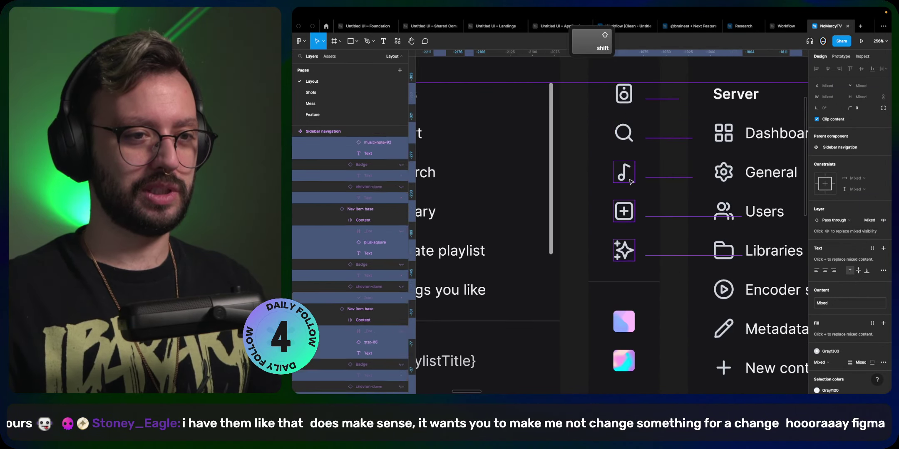
{"action": "left_click", "coordinate": [623, 214]}
{"action": "scroll", "coordinate": [640, 233], "scroll_direction": "right", "scroll_amount": 10}
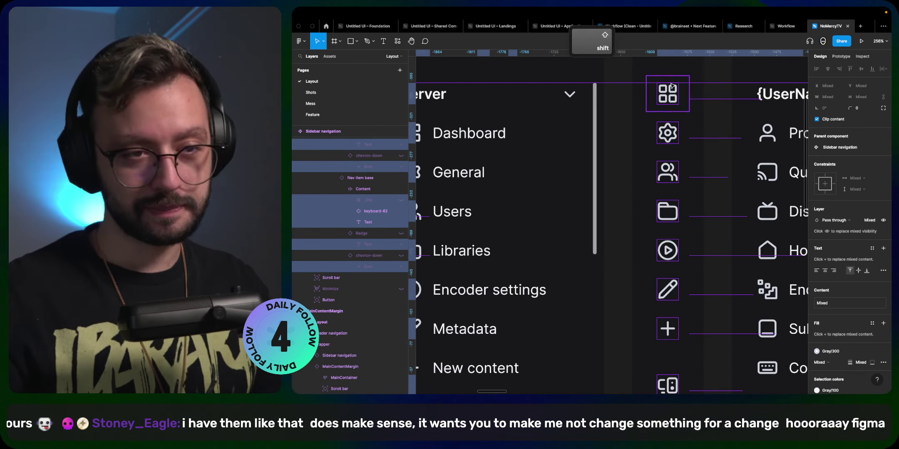
- Exclude the seven icons of the first nav group in the minimized Server variant from the selection
{"action": "left_click", "coordinate": [668, 94], "text": "shift"}
{"action": "left_click", "coordinate": [668, 133], "text": "shift"}
{"action": "left_click", "coordinate": [667, 172], "text": "shift"}
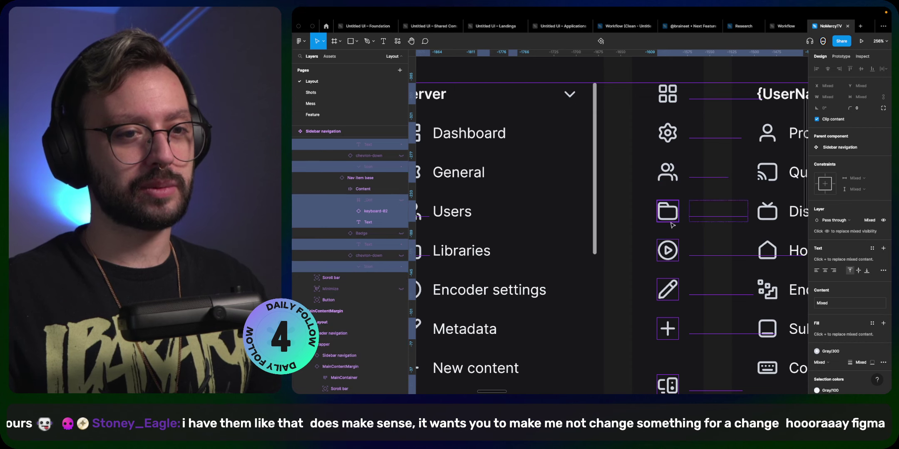
{"action": "left_click", "coordinate": [667, 211], "text": "shift"}
{"action": "left_click", "coordinate": [669, 251], "text": "shift"}
{"action": "left_click", "coordinate": [668, 291], "text": "shift"}
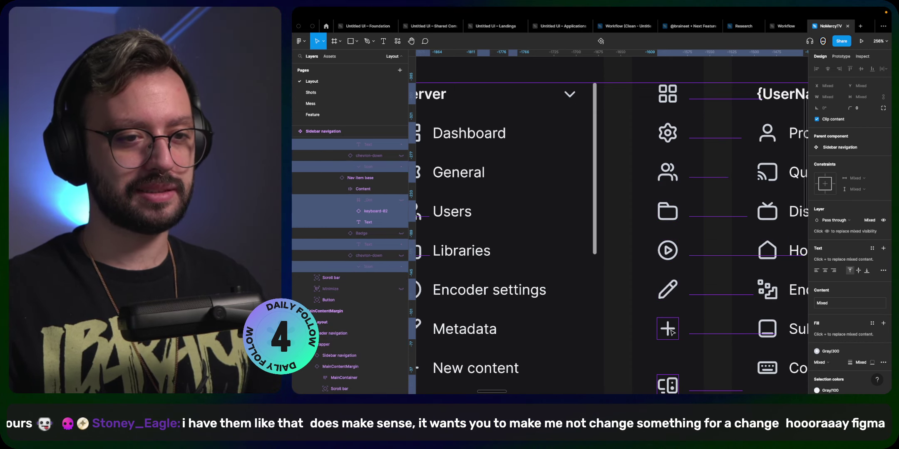
{"action": "left_click", "coordinate": [668, 330], "text": "shift"}
- Exclude the three Devices group icons of the minimized Server variant from the selection
{"action": "scroll", "coordinate": [670, 325], "scroll_direction": "down", "scroll_amount": 4}
{"action": "left_click", "coordinate": [668, 229], "text": "shift"}
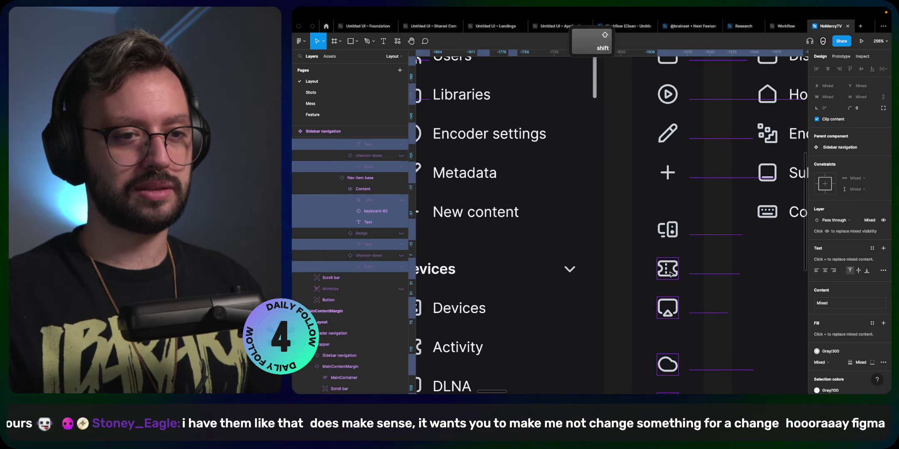
{"action": "left_click", "coordinate": [668, 268], "text": "shift"}
{"action": "left_click", "coordinate": [670, 309], "text": "shift"}
- Exclude the Advanced group icons of the minimized Server variant, from the cloud down to the clock, from the selection
{"action": "scroll", "coordinate": [671, 311], "scroll_direction": "down", "scroll_amount": 3}
{"action": "left_click", "coordinate": [668, 249], "text": "shift"}
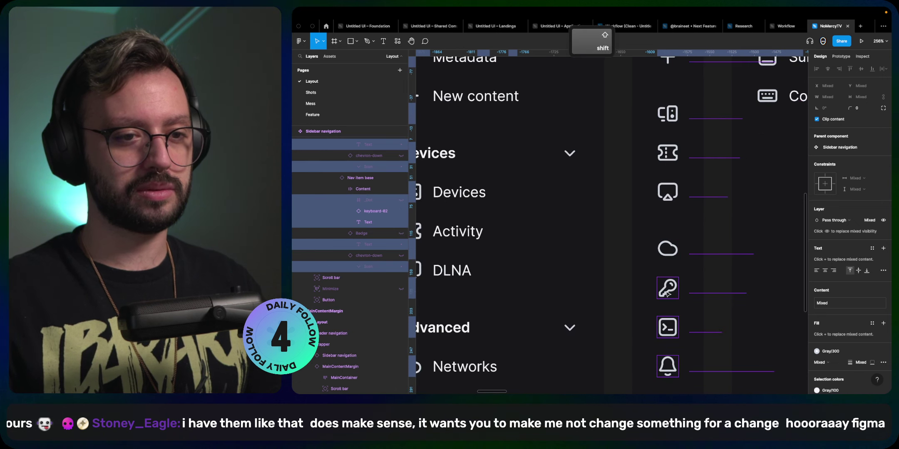
{"action": "left_click", "coordinate": [667, 288], "text": "shift"}
{"action": "left_click", "coordinate": [667, 327], "text": "shift"}
{"action": "scroll", "coordinate": [667, 327], "scroll_direction": "down", "scroll_amount": 1}
{"action": "left_click", "coordinate": [667, 329], "text": "shift"}
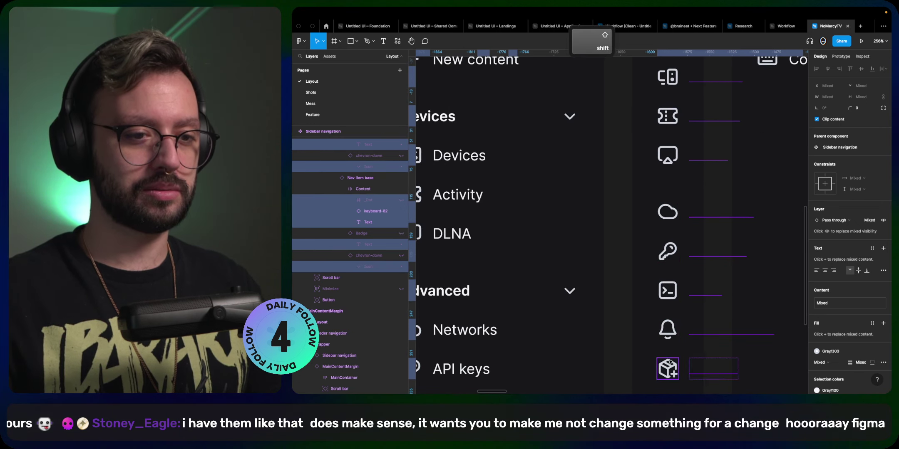
{"action": "left_click", "coordinate": [691, 370], "text": "shift"}
{"action": "scroll", "coordinate": [692, 350], "scroll_direction": "down", "scroll_amount": 2}
{"action": "left_click", "coordinate": [674, 332], "text": "shift"}
- Exclude the icons of Settings, Minimized from the selection and hide all remaining selected text, dot and nested layers
{"action": "scroll", "coordinate": [715, 291], "scroll_direction": "up", "scroll_amount": 5}
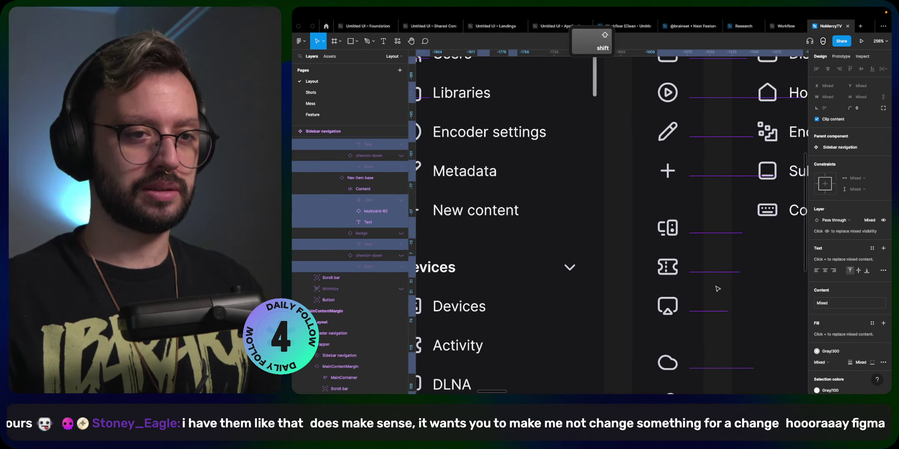
{"action": "scroll", "coordinate": [714, 288], "scroll_direction": "down", "scroll_amount": 8, "text": "ctrl"}
{"action": "scroll", "coordinate": [583, 179], "scroll_direction": "up", "scroll_amount": 8, "text": "ctrl"}
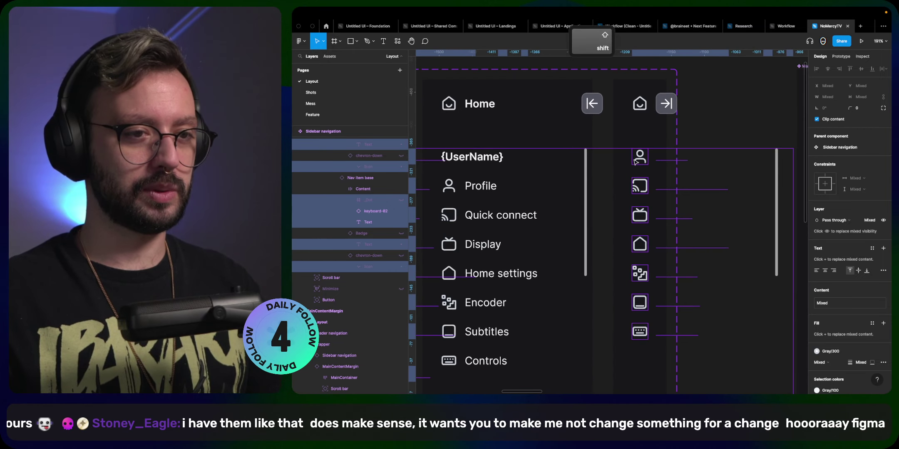
{"action": "left_click", "coordinate": [640, 157], "text": "shift"}
{"action": "left_click", "coordinate": [640, 186], "text": "shift"}
{"action": "left_click", "coordinate": [647, 218], "text": "shift"}
{"action": "left_click", "coordinate": [639, 245], "text": "shift"}
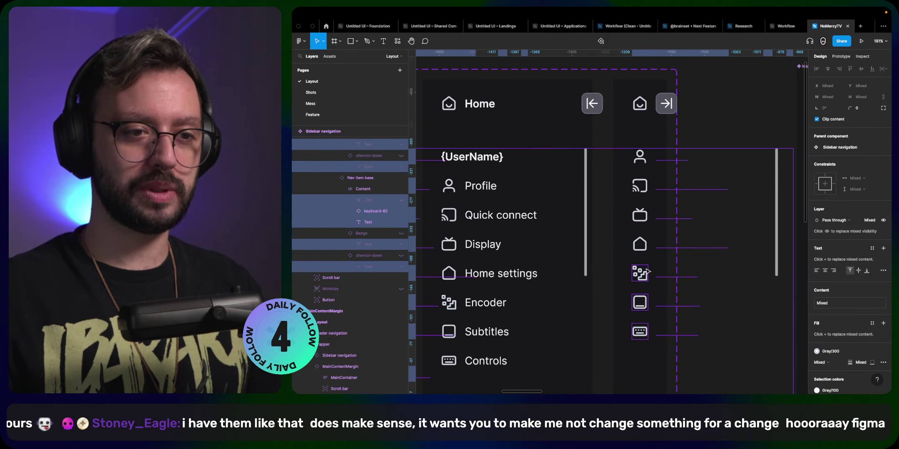
{"action": "left_click", "coordinate": [640, 273], "text": "shift"}
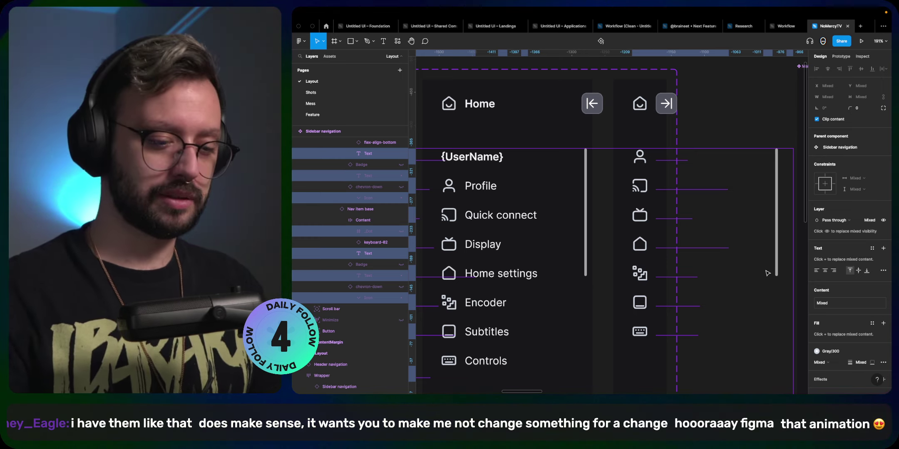
{"action": "key", "text": "super+shift+h"}
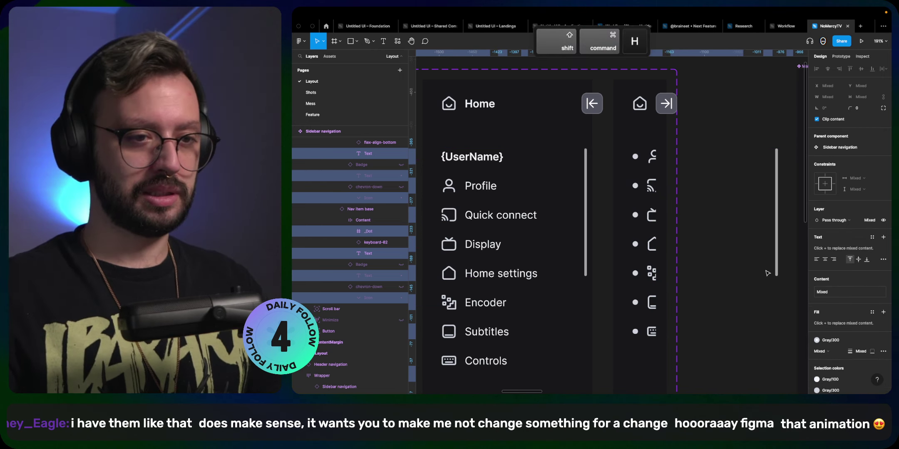
{"action": "key", "text": "super+shift+h"}
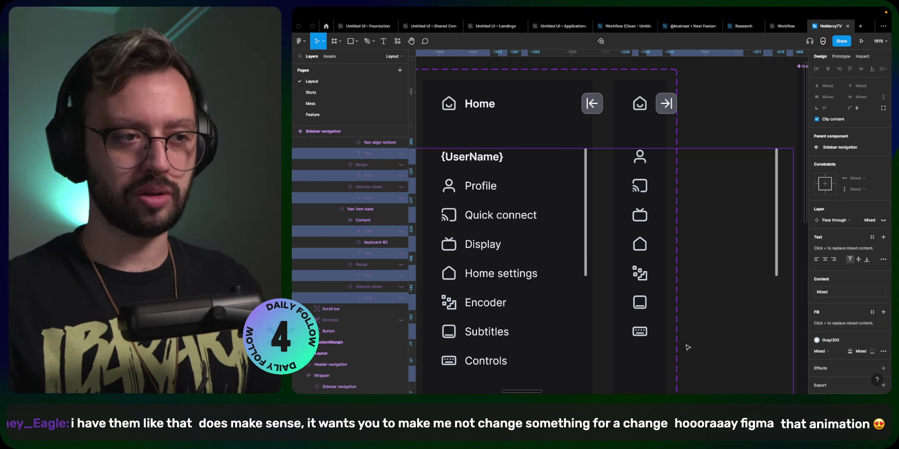
- Preview the Layout prototype, repeatedly collapse and expand its sidebar to examine the label animation, and close the preview
{"action": "left_click", "coordinate": [714, 124]}
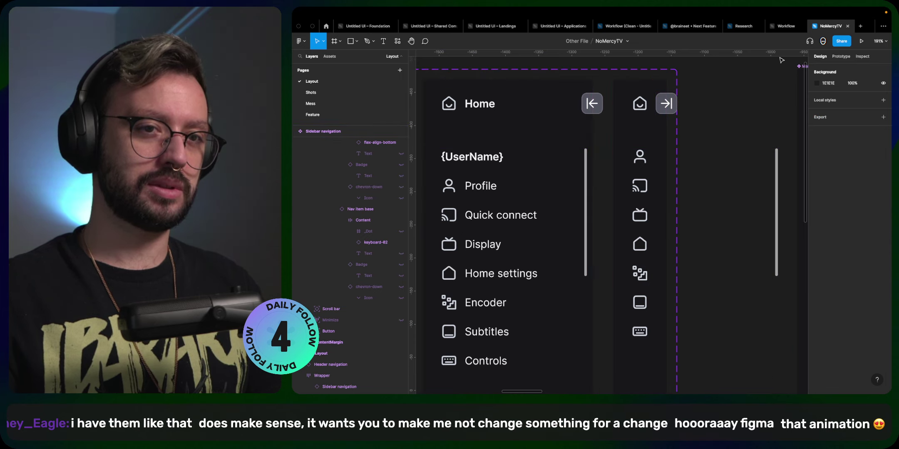
{"action": "left_click", "coordinate": [861, 41]}
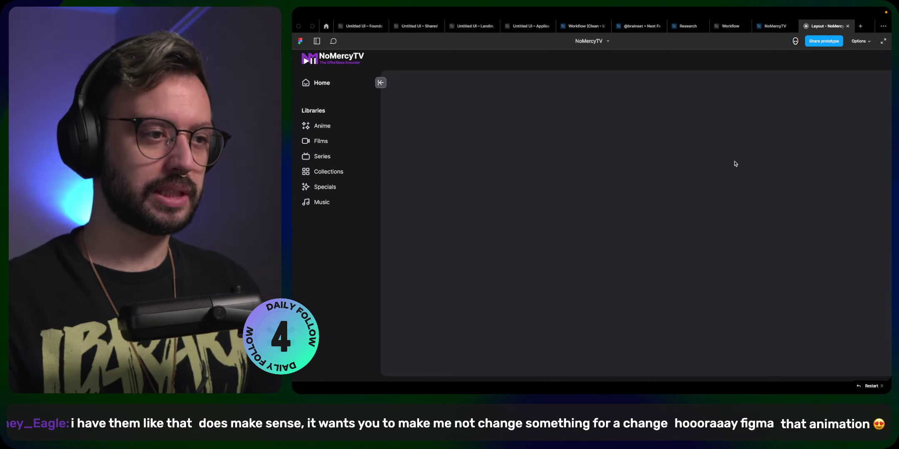
{"action": "left_click", "coordinate": [381, 83]}
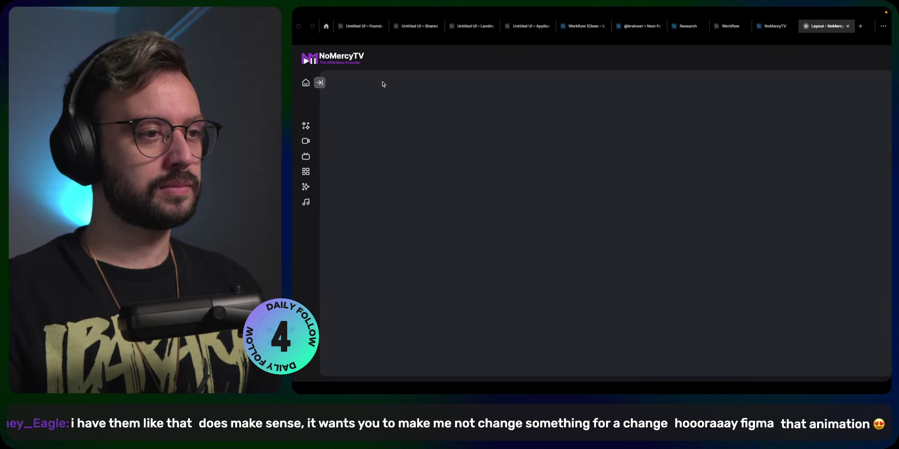
{"action": "left_click", "coordinate": [321, 83]}
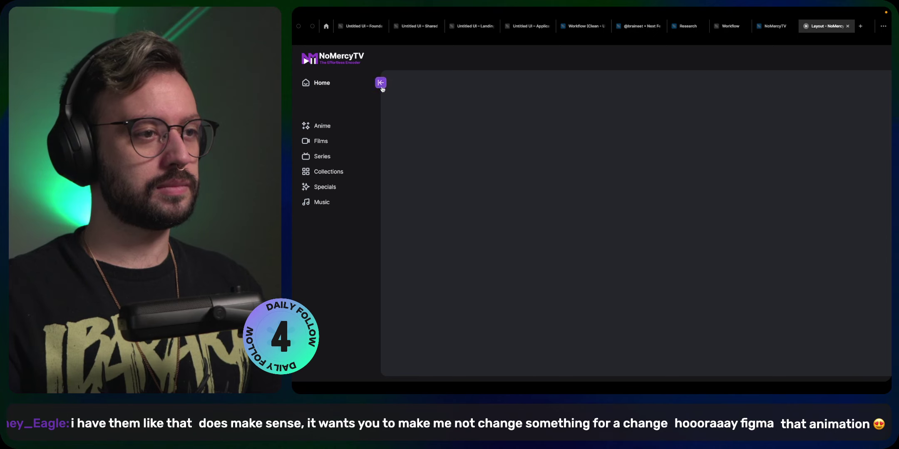
{"action": "left_click", "coordinate": [380, 83]}
{"action": "left_click", "coordinate": [322, 83]}
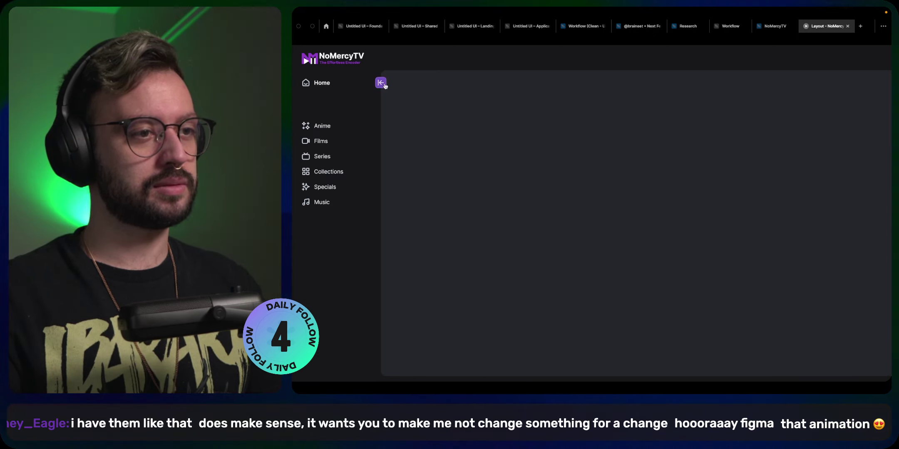
{"action": "left_click", "coordinate": [381, 84]}
{"action": "left_click", "coordinate": [325, 83]}
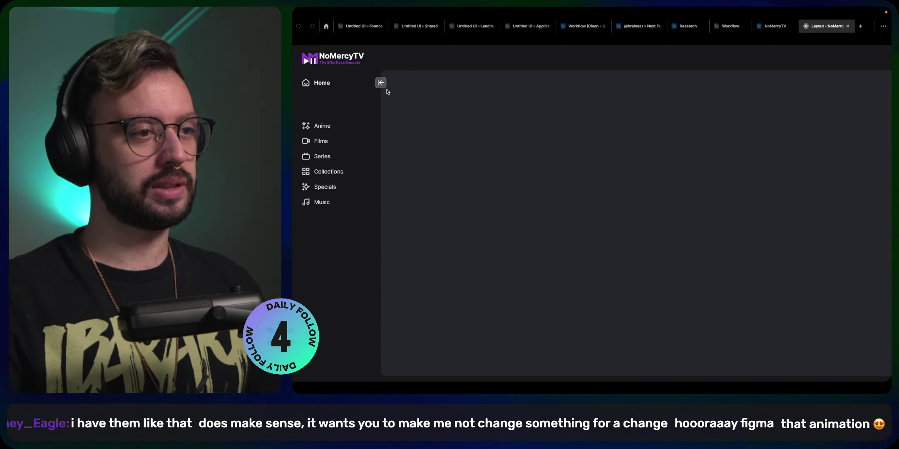
{"action": "left_click", "coordinate": [381, 83]}
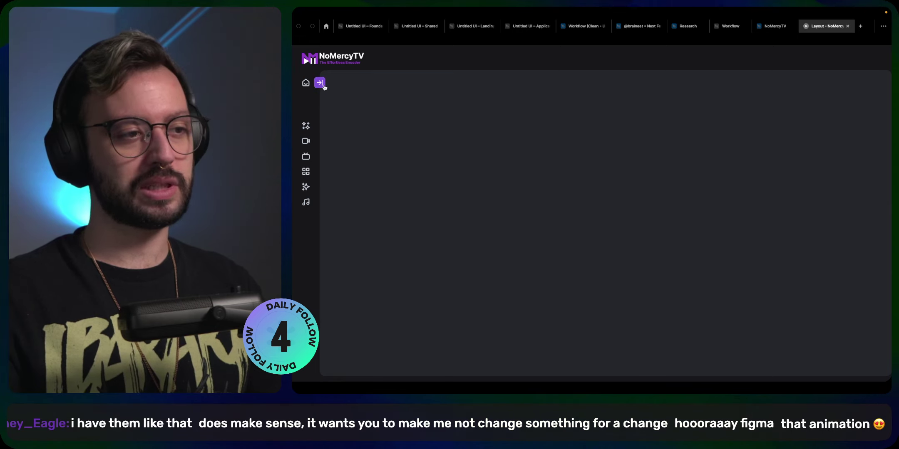
{"action": "left_click", "coordinate": [324, 85]}
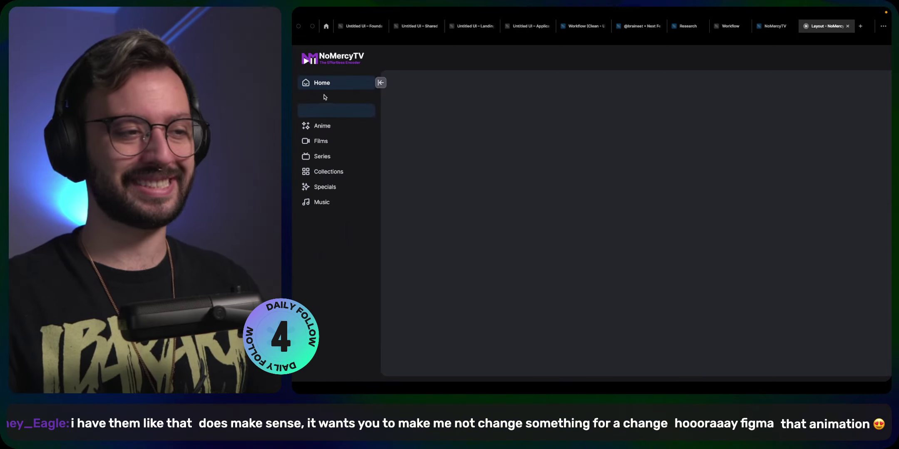
{"action": "left_click", "coordinate": [385, 83]}
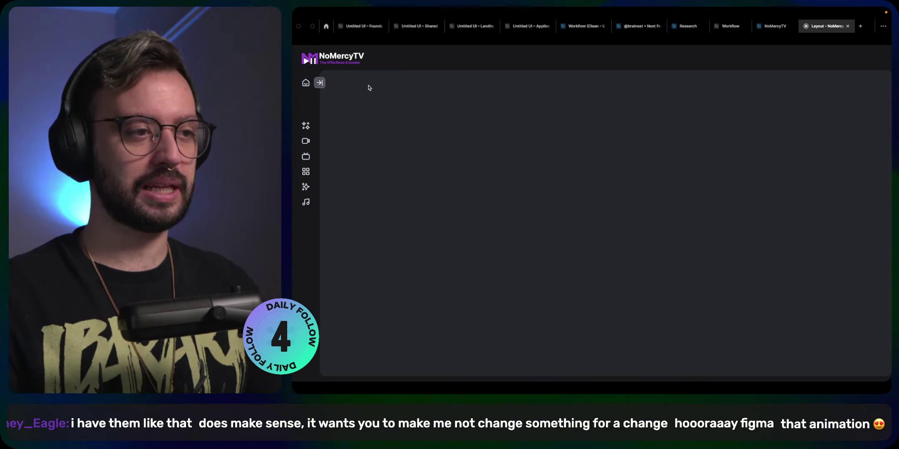
{"action": "left_click", "coordinate": [319, 83]}
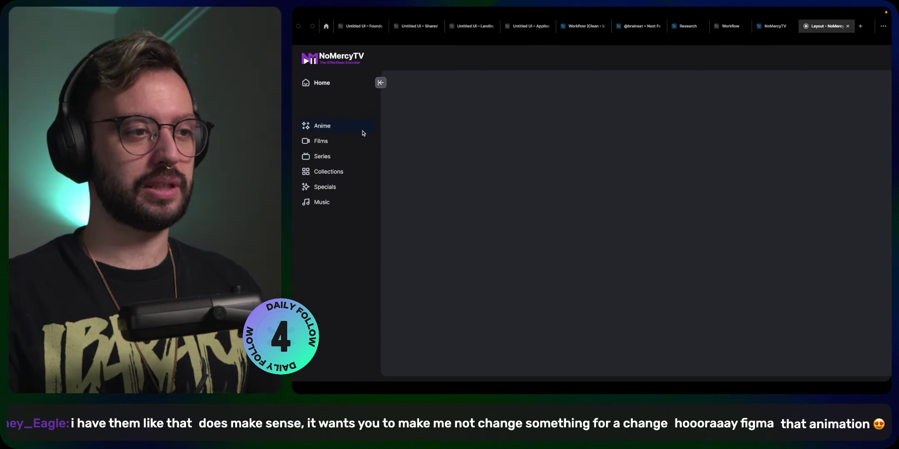
{"action": "left_click", "coordinate": [380, 83]}
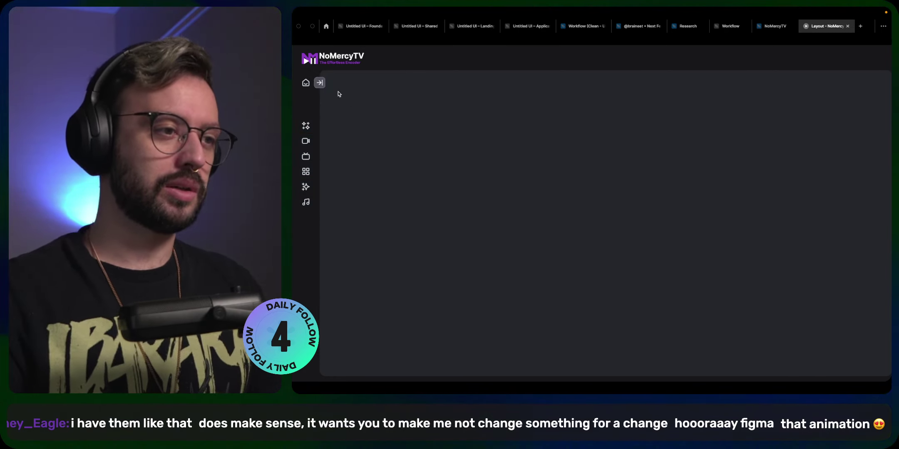
{"action": "left_click", "coordinate": [320, 83]}
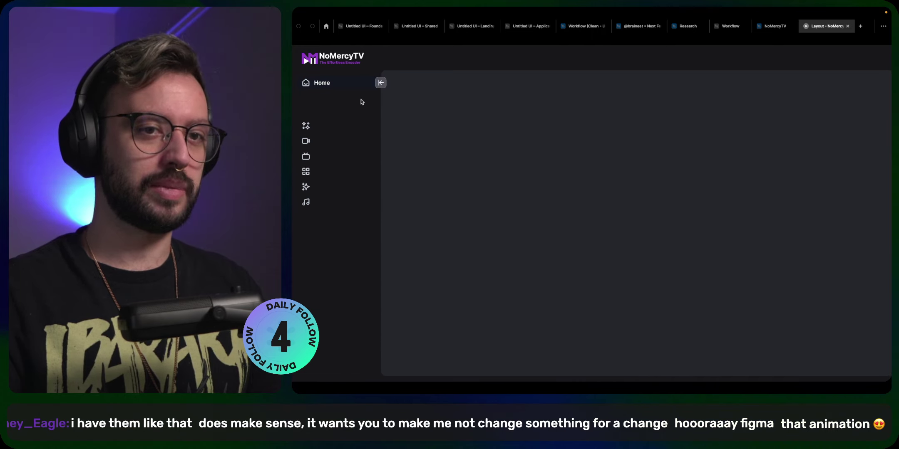
{"action": "left_click", "coordinate": [380, 84]}
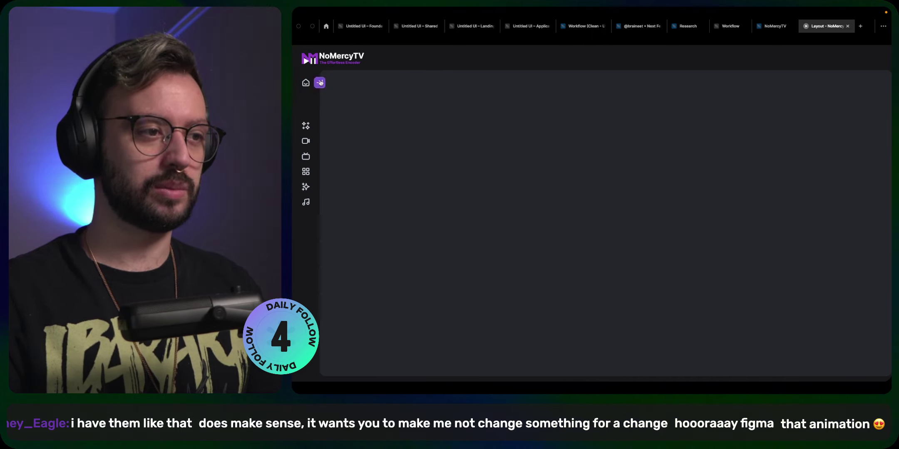
{"action": "left_click", "coordinate": [320, 83]}
{"action": "left_click", "coordinate": [380, 83]}
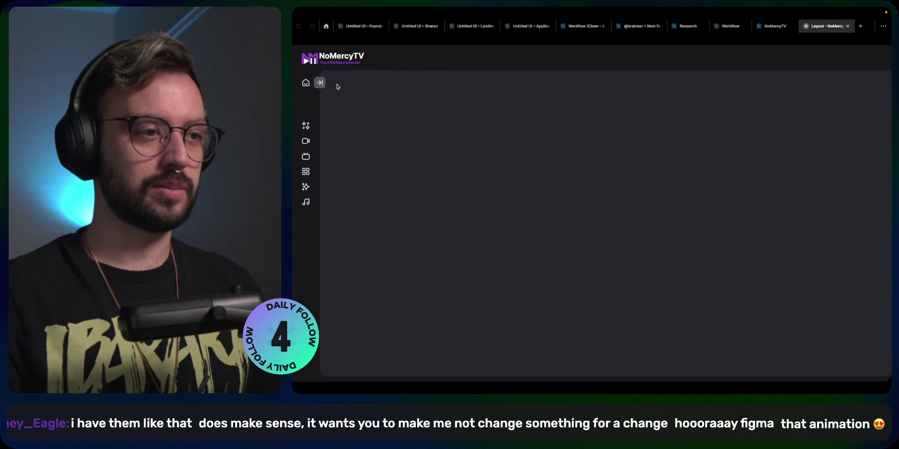
{"action": "left_click", "coordinate": [319, 83]}
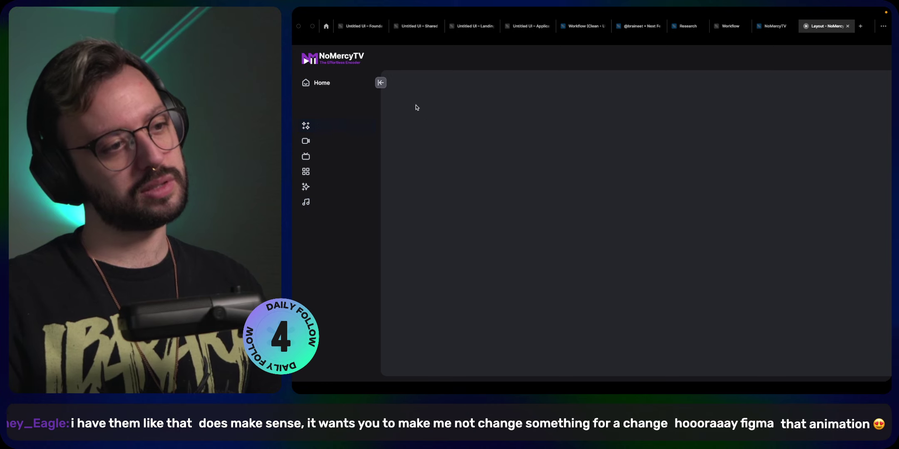
{"action": "left_click", "coordinate": [381, 83]}
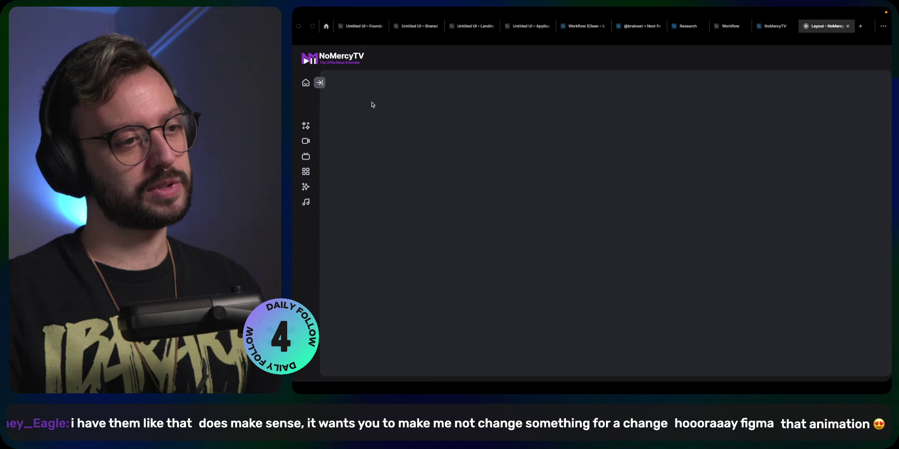
{"action": "left_click", "coordinate": [320, 83]}
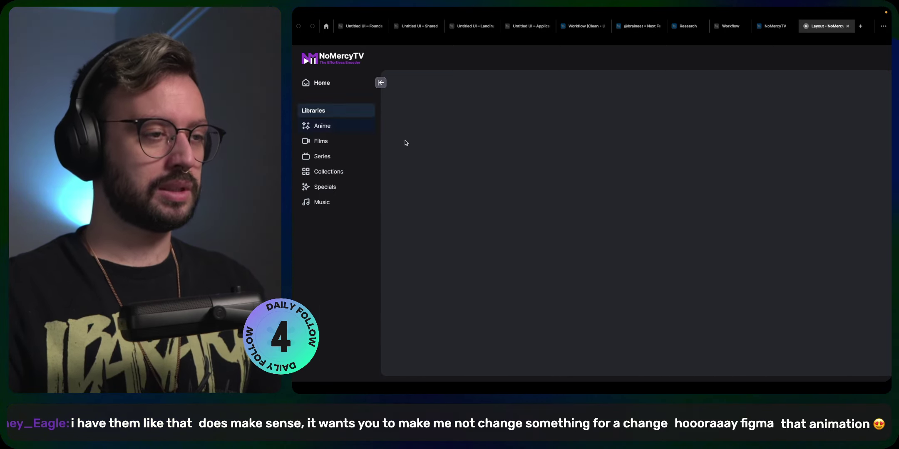
{"action": "left_click", "coordinate": [381, 82]}
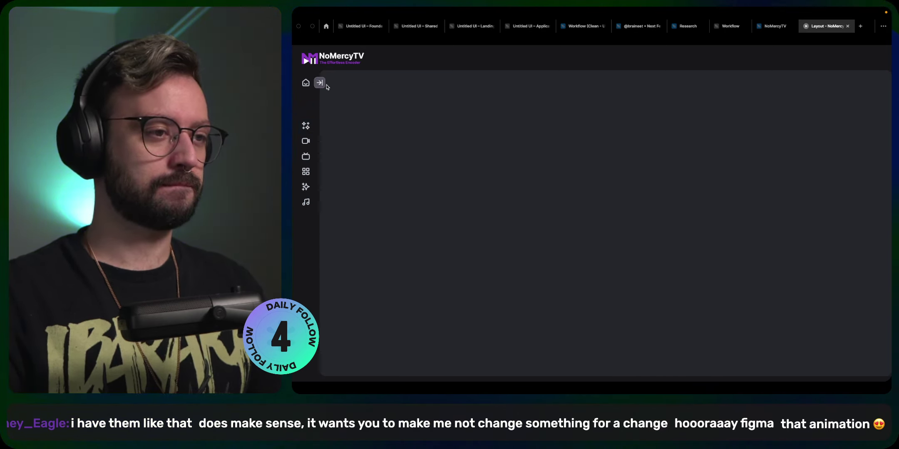
{"action": "left_click", "coordinate": [321, 84]}
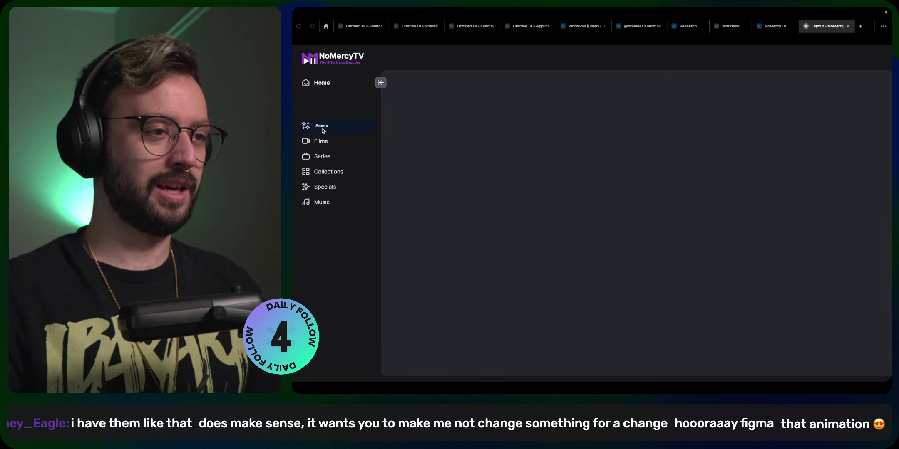
{"action": "left_click", "coordinate": [381, 83]}
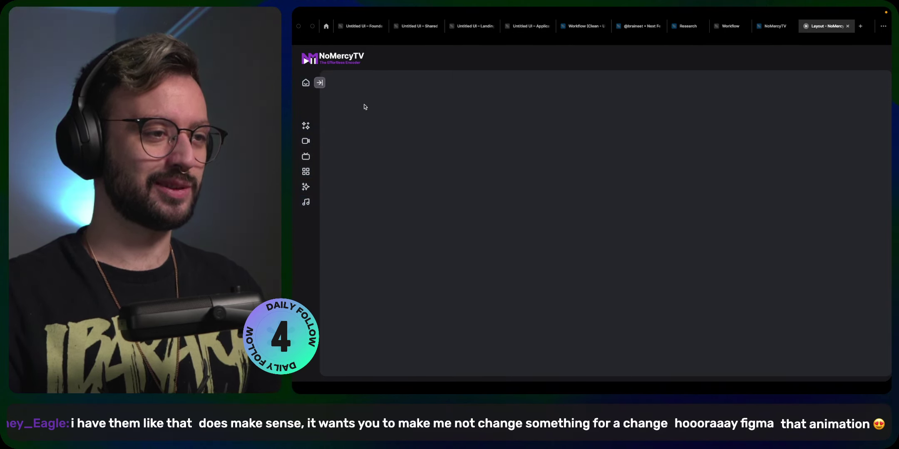
{"action": "left_click", "coordinate": [319, 83]}
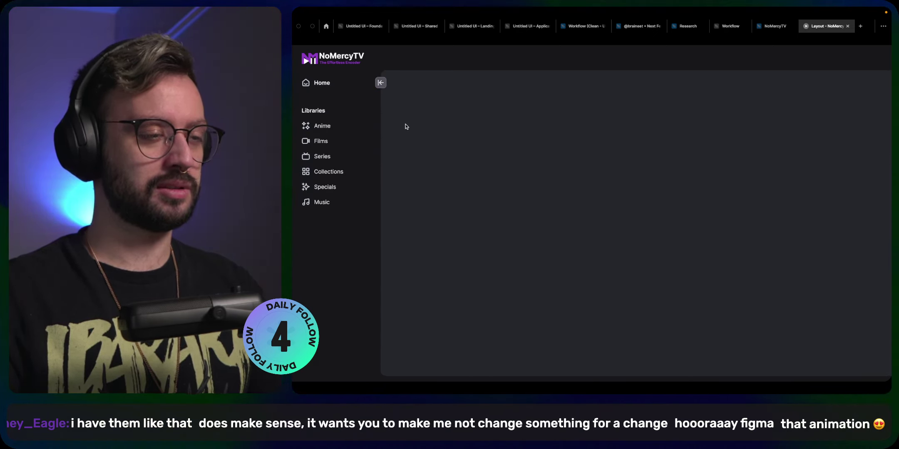
{"action": "key", "text": "super+w"}
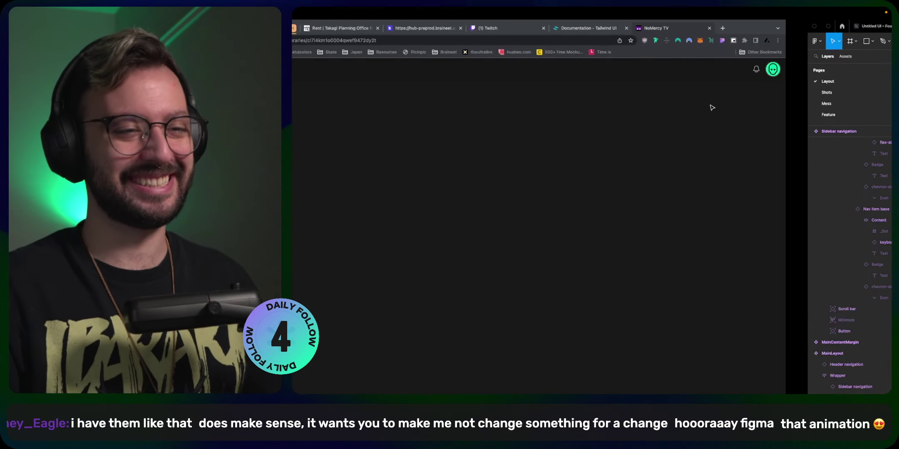
- Switch to the live NoMercy TV site in the browser and repeatedly collapse and expand its sidebar to compare the transition
{"action": "key", "text": "super+Tab"}
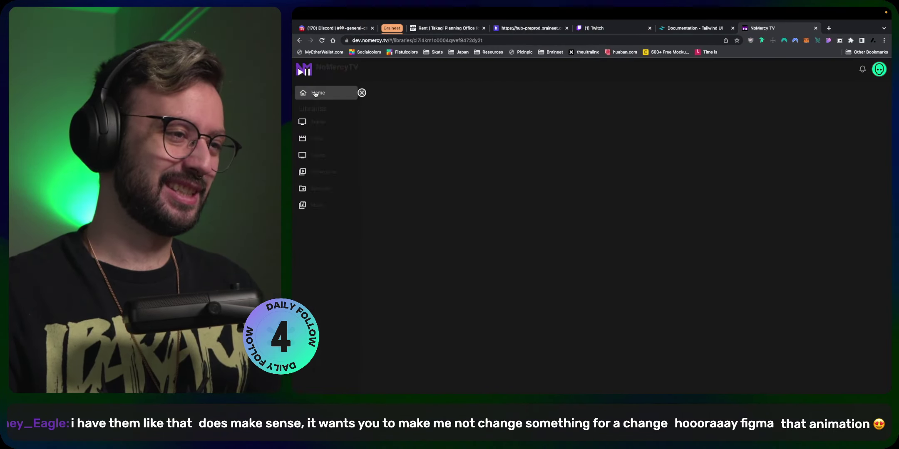
{"action": "left_click", "coordinate": [362, 93]}
{"action": "left_click", "coordinate": [382, 93]}
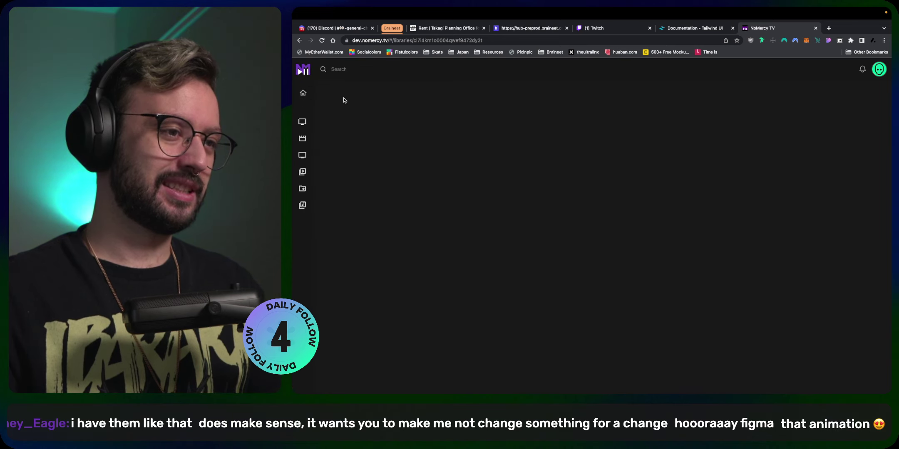
{"action": "mouse_move", "coordinate": [307, 93]}
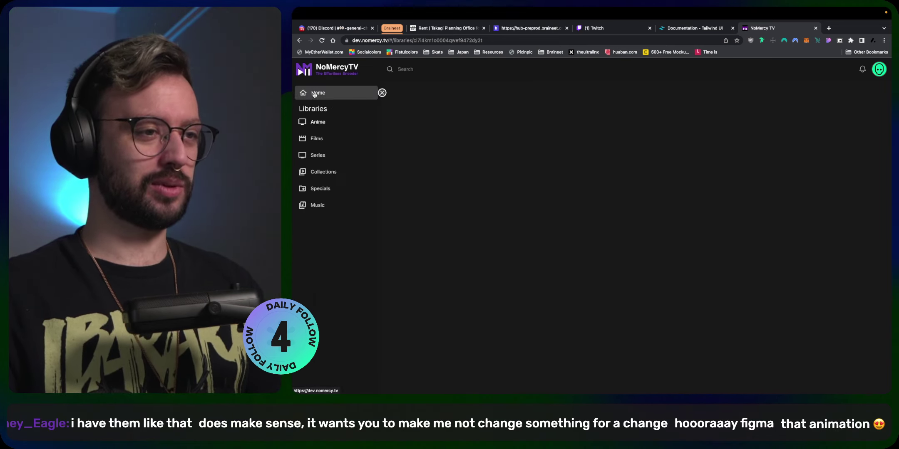
{"action": "left_click", "coordinate": [382, 93]}
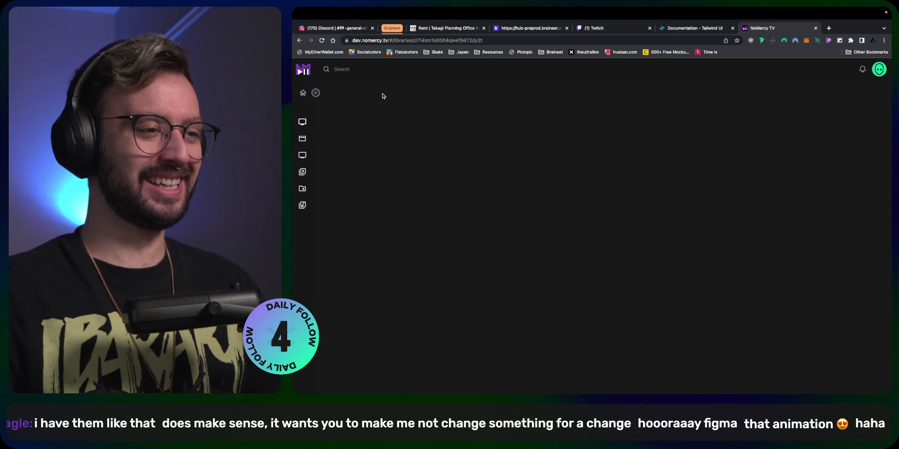
{"action": "left_click", "coordinate": [315, 93]}
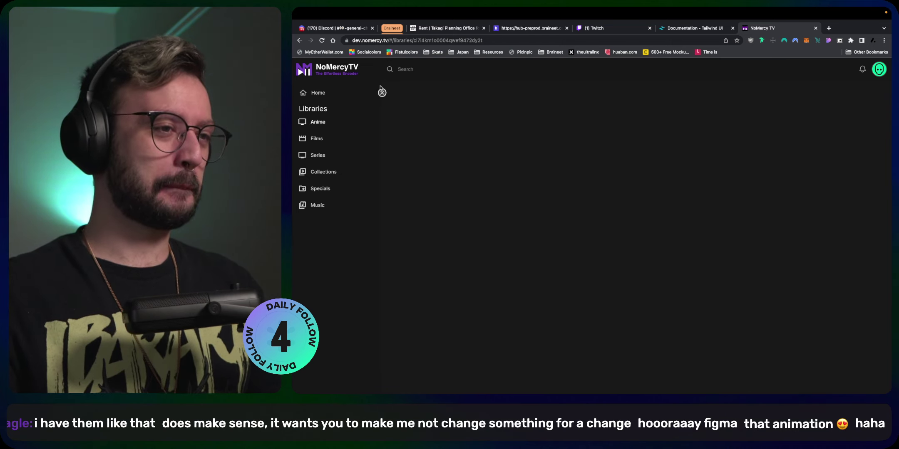
{"action": "left_click", "coordinate": [382, 93]}
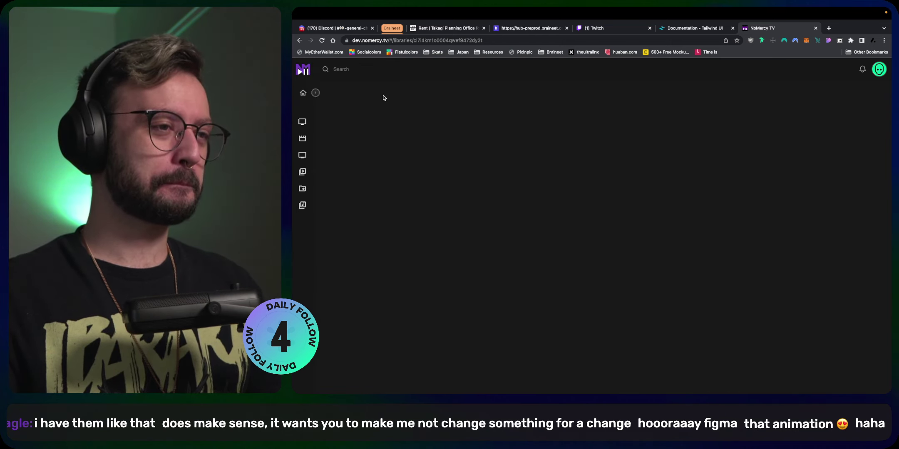
{"action": "left_click", "coordinate": [315, 92]}
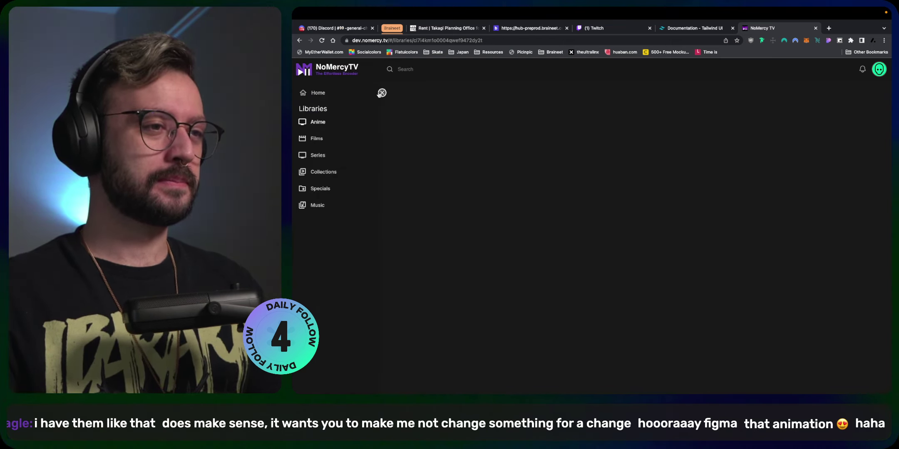
{"action": "left_click", "coordinate": [381, 93]}
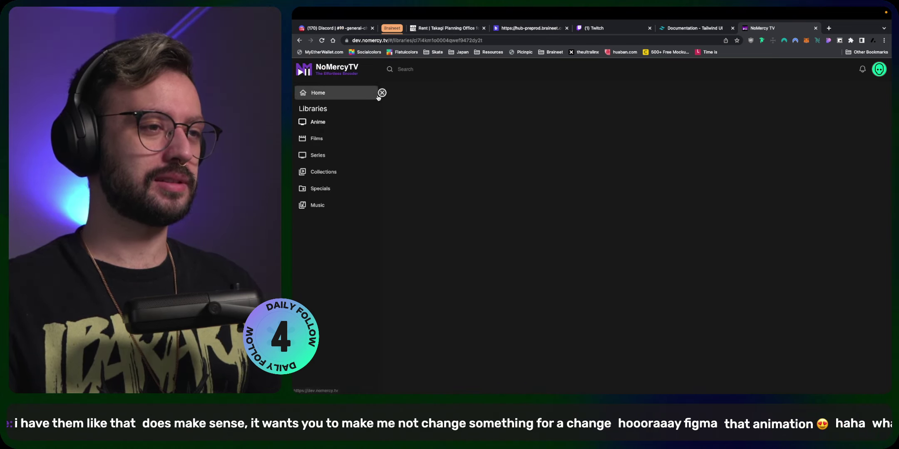
{"action": "left_click", "coordinate": [381, 92]}
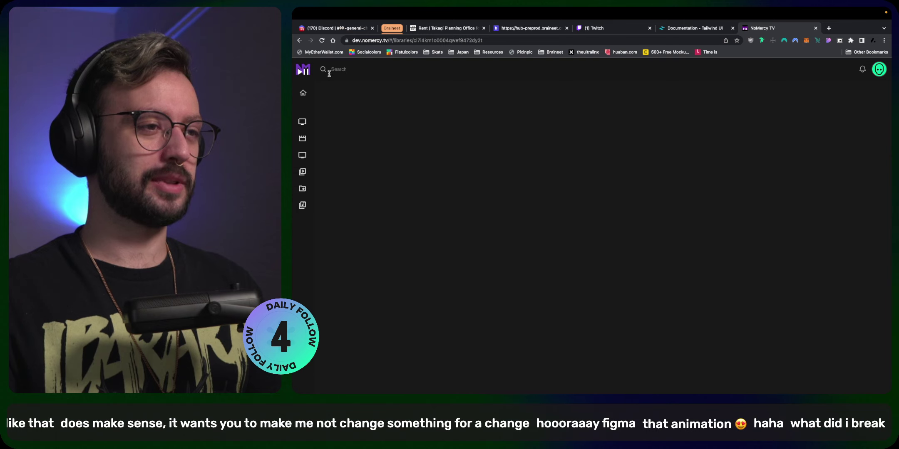
{"action": "left_click", "coordinate": [315, 93]}
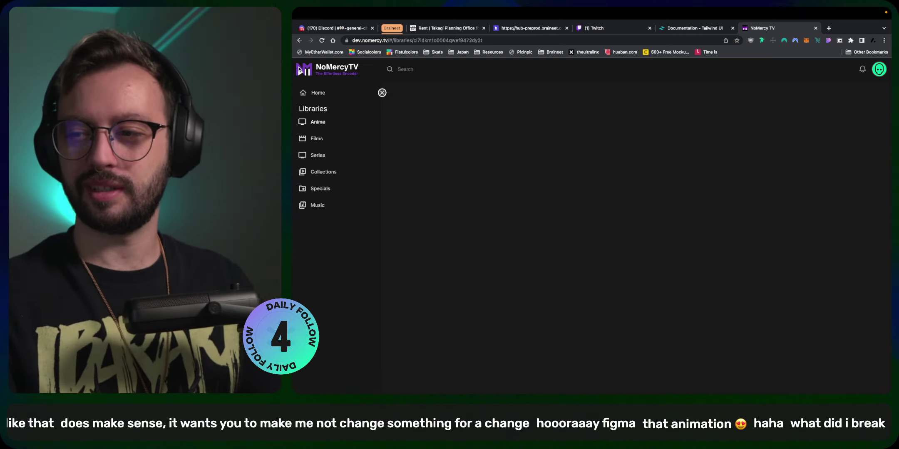
{"action": "left_click", "coordinate": [382, 92]}
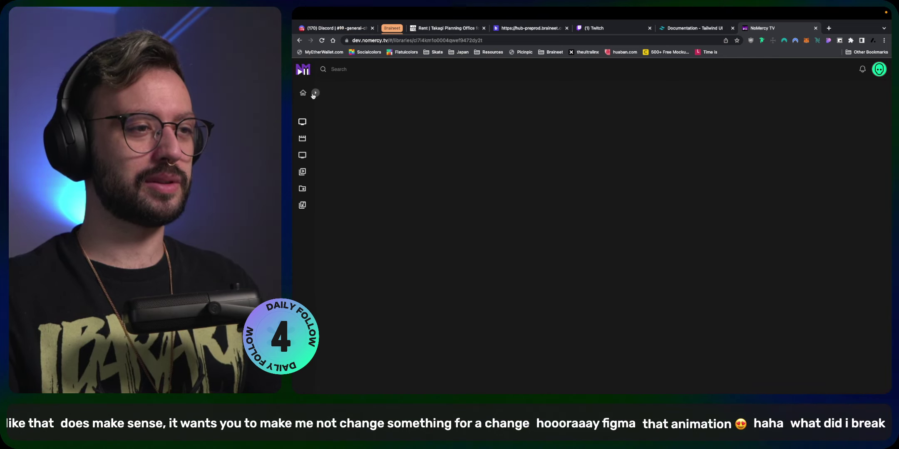
{"action": "left_click", "coordinate": [315, 92]}
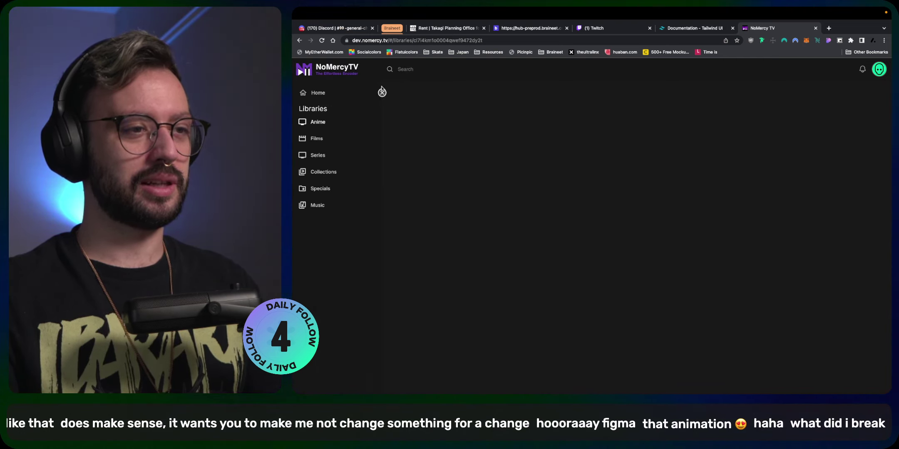
{"action": "left_click", "coordinate": [382, 92]}
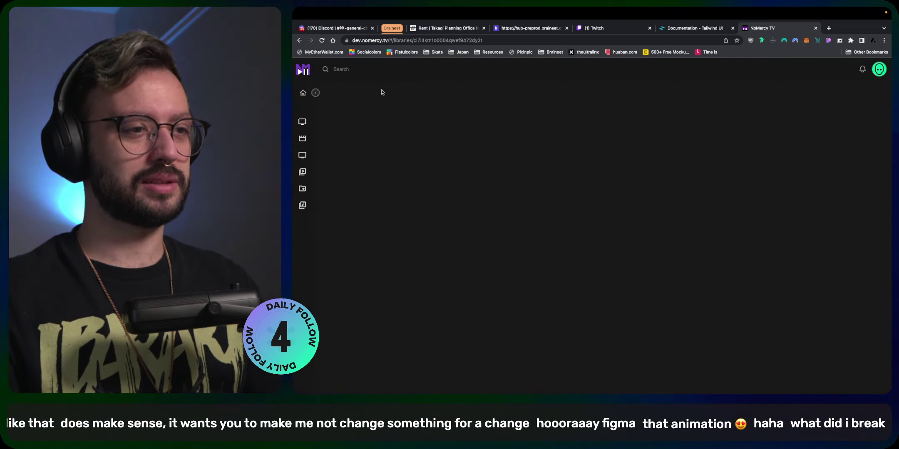
- Keep expanding and collapsing the live site's sidebar to examine how its labels and toggle button move
{"action": "left_click", "coordinate": [315, 93]}
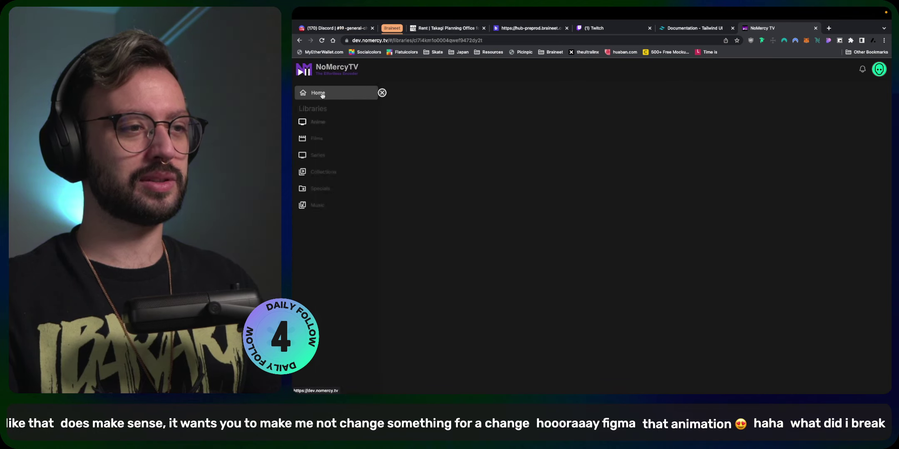
{"action": "left_click", "coordinate": [382, 92]}
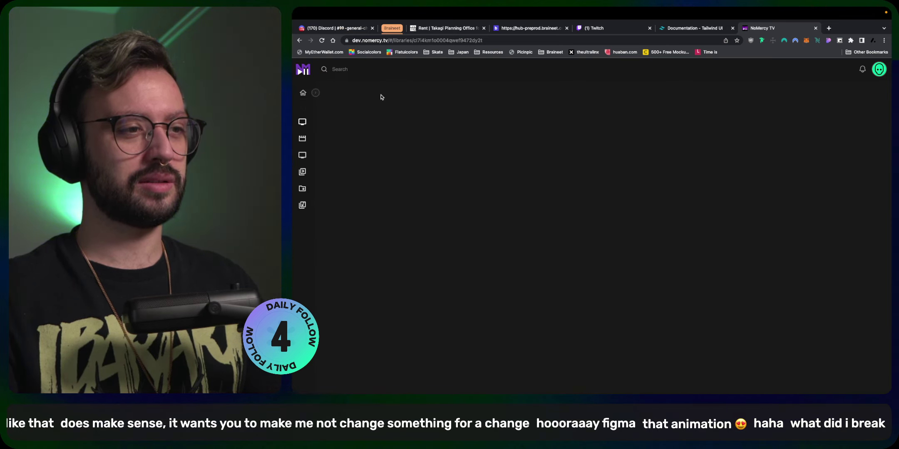
{"action": "left_click", "coordinate": [315, 93]}
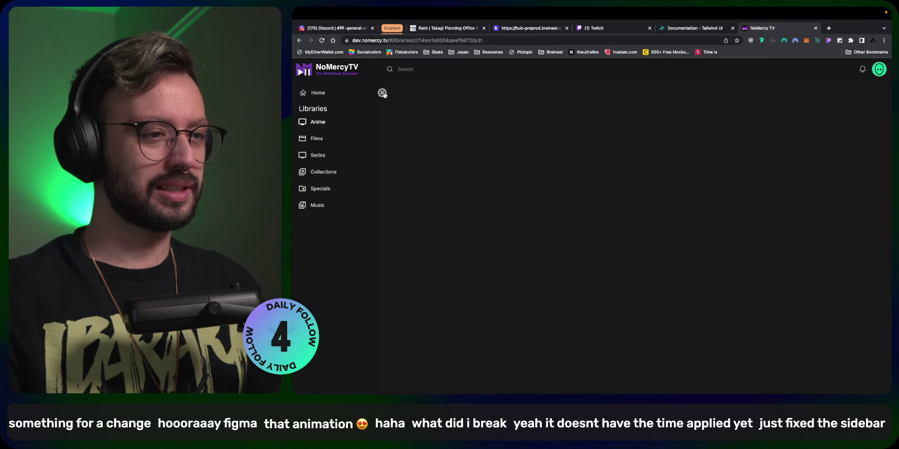
{"action": "left_click", "coordinate": [382, 93]}
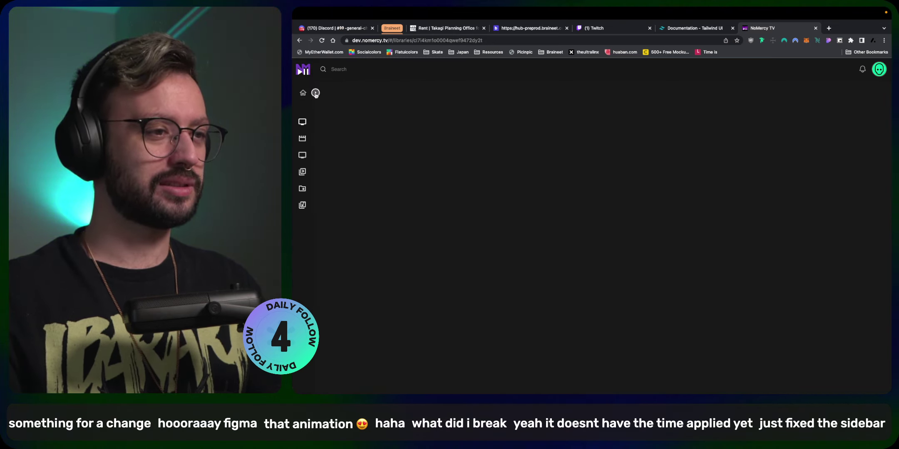
{"action": "left_click", "coordinate": [316, 93]}
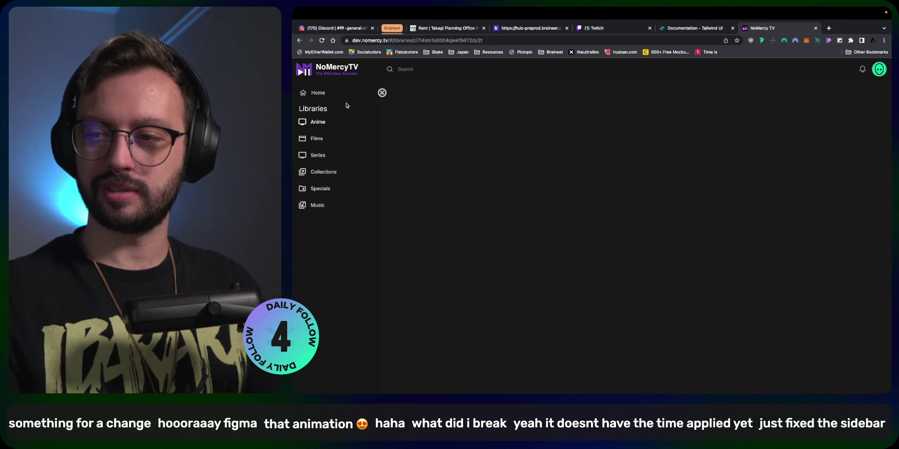
- Switch back to Figma and inspect the Sidebar navigation variants, including the playlist image layer in the default Music variant
{"action": "key", "text": "super+Tab"}
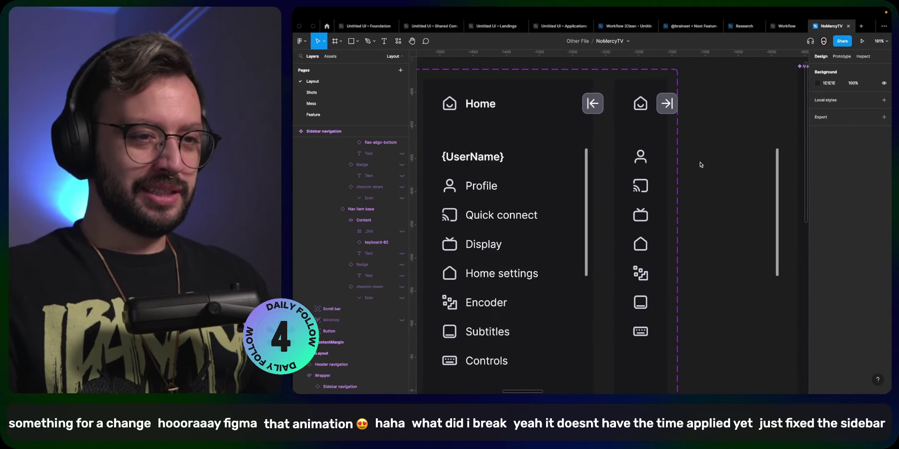
{"action": "scroll", "coordinate": [709, 159], "scroll_direction": "down", "scroll_amount": 3}
{"action": "scroll", "coordinate": [708, 159], "scroll_direction": "down", "scroll_amount": 5}
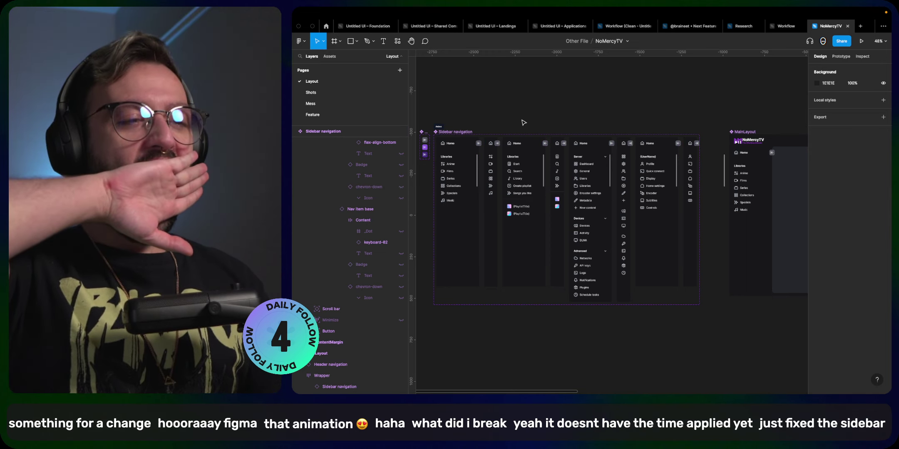
{"action": "scroll", "coordinate": [511, 202], "scroll_direction": "up", "scroll_amount": 5}
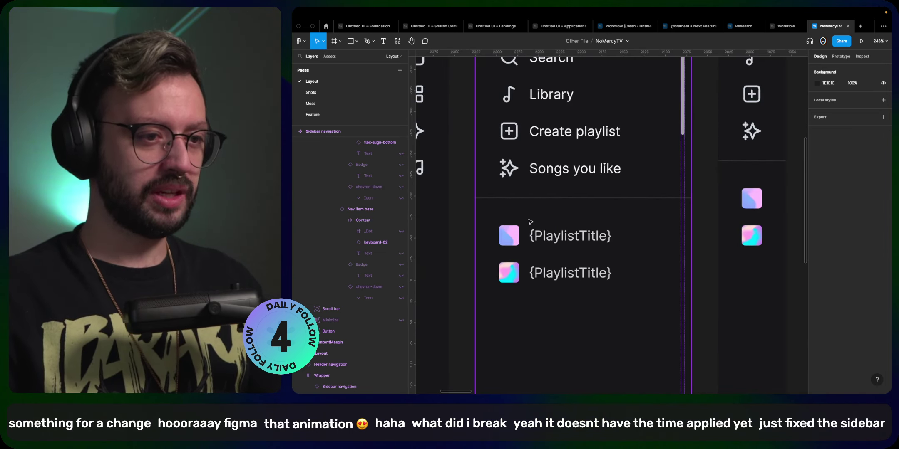
{"action": "left_click", "coordinate": [512, 240], "text": "super"}
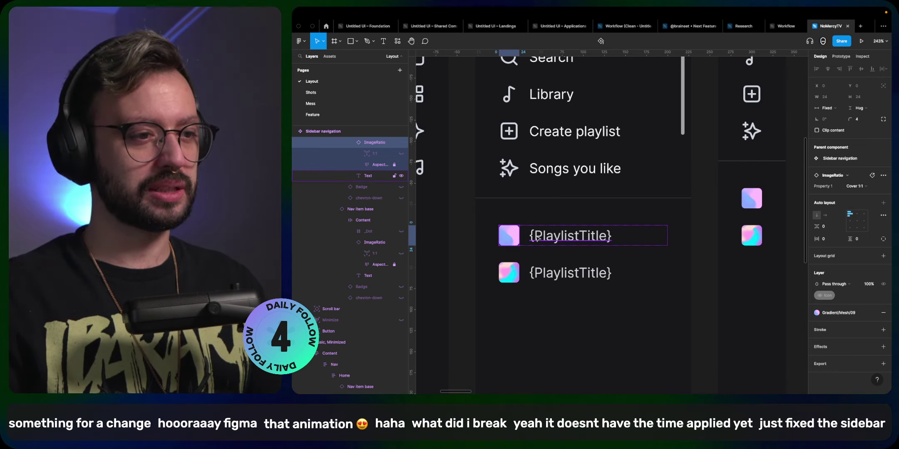
{"action": "scroll", "coordinate": [537, 240], "scroll_direction": "down", "scroll_amount": 8}
{"action": "left_click", "coordinate": [596, 361]}
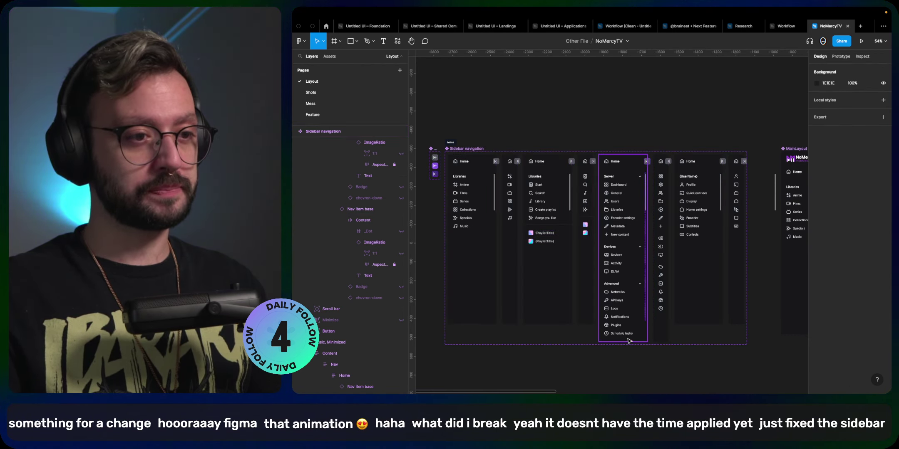
{"action": "scroll", "coordinate": [624, 337], "scroll_direction": "right", "scroll_amount": 5}
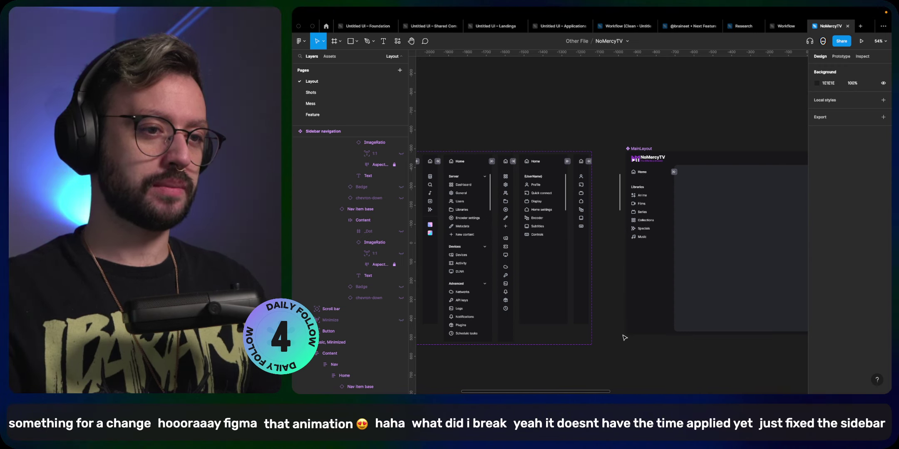
{"action": "scroll", "coordinate": [624, 337], "scroll_direction": "left", "scroll_amount": 8}
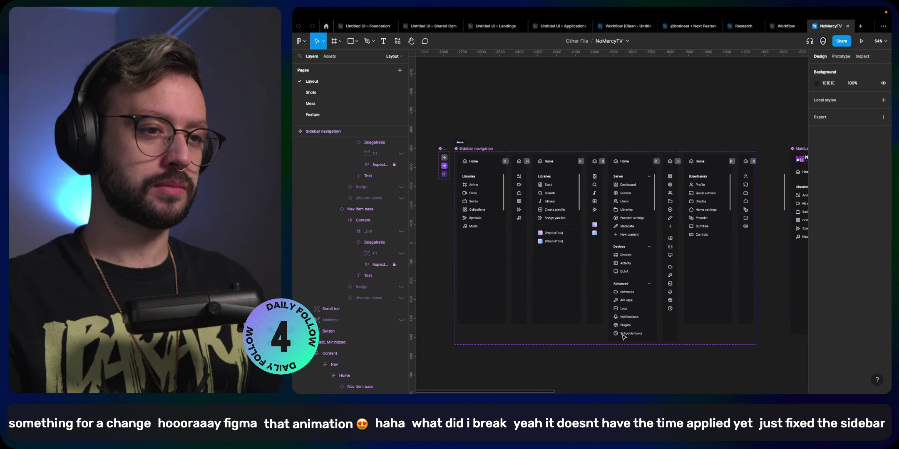
- Swap all six library nav items of the minimized Video variant from Nav item base to Nav item button
{"action": "scroll", "coordinate": [530, 176], "scroll_direction": "up", "scroll_amount": 10}
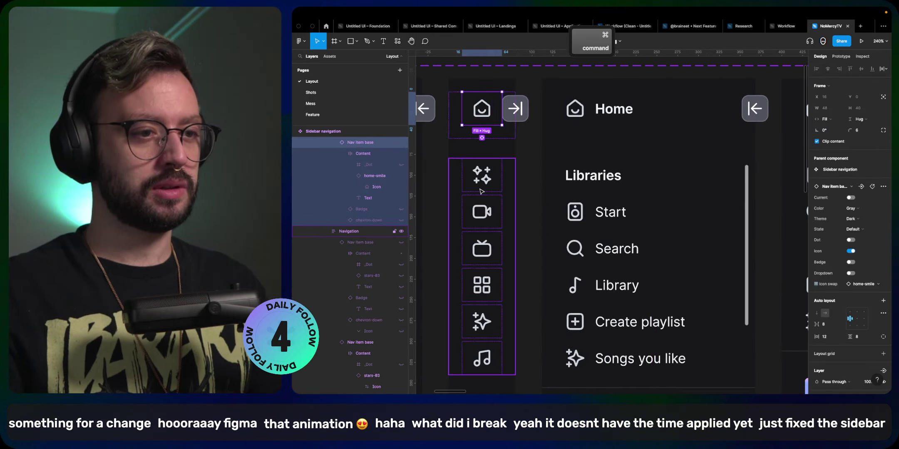
{"action": "left_click", "coordinate": [481, 190]}
{"action": "key", "text": "Return"}
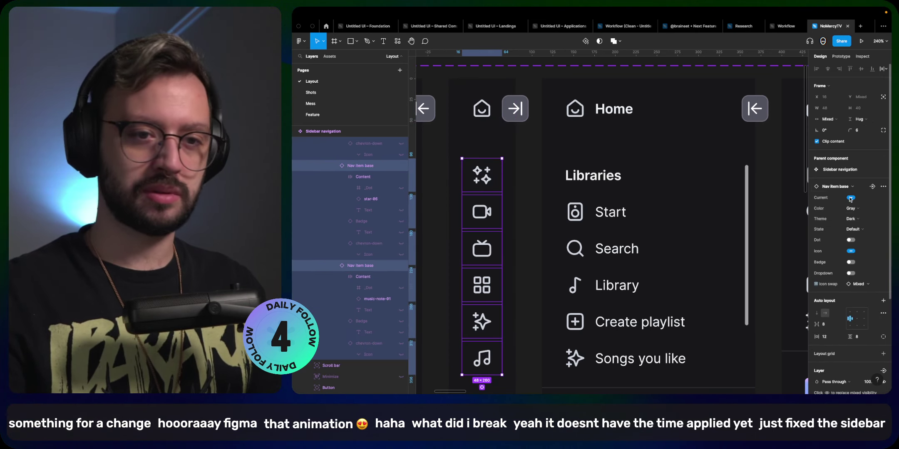
{"action": "left_click", "coordinate": [838, 187]}
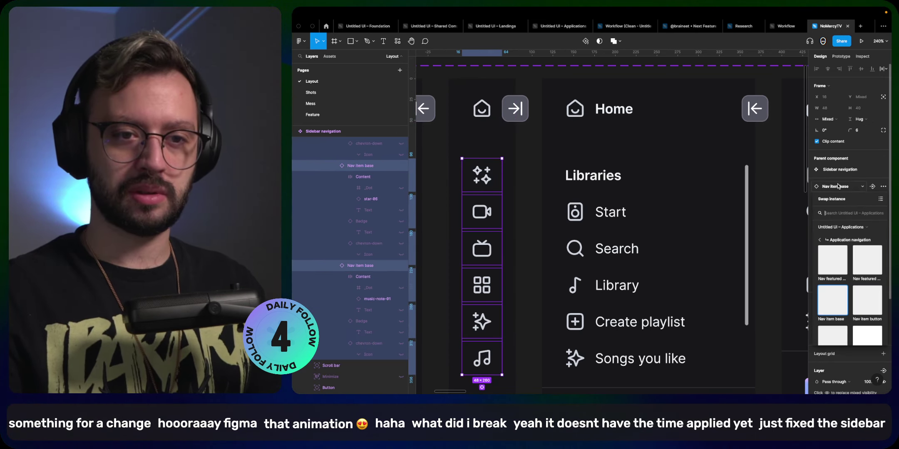
{"action": "left_click", "coordinate": [861, 304]}
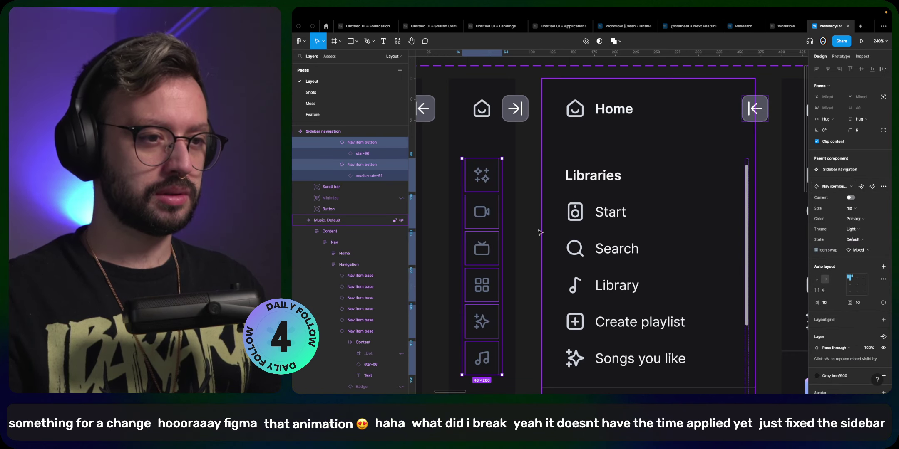
- Set the icon colour of the six swapped nav item buttons to the Gray iron/100 style and deselect them
{"action": "scroll", "coordinate": [540, 232], "scroll_direction": "down", "scroll_amount": 3}
{"action": "scroll", "coordinate": [847, 369], "scroll_direction": "down", "scroll_amount": 3}
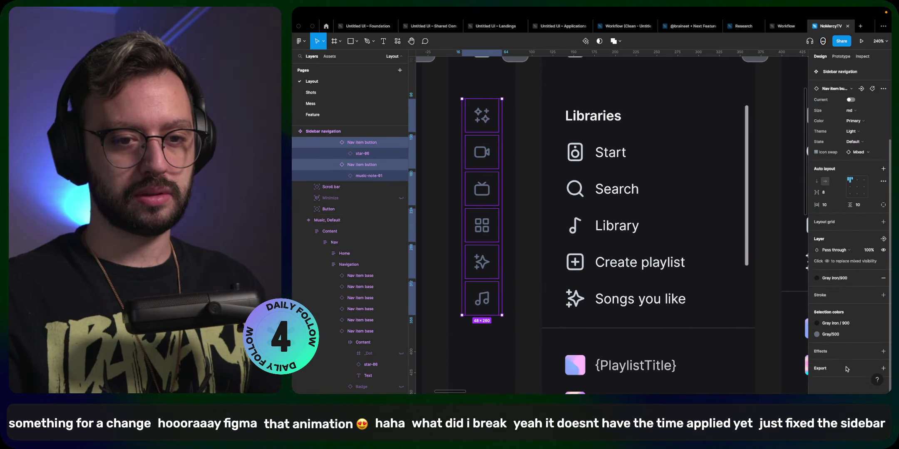
{"action": "left_click", "coordinate": [816, 335]}
{"action": "left_click", "coordinate": [746, 333]}
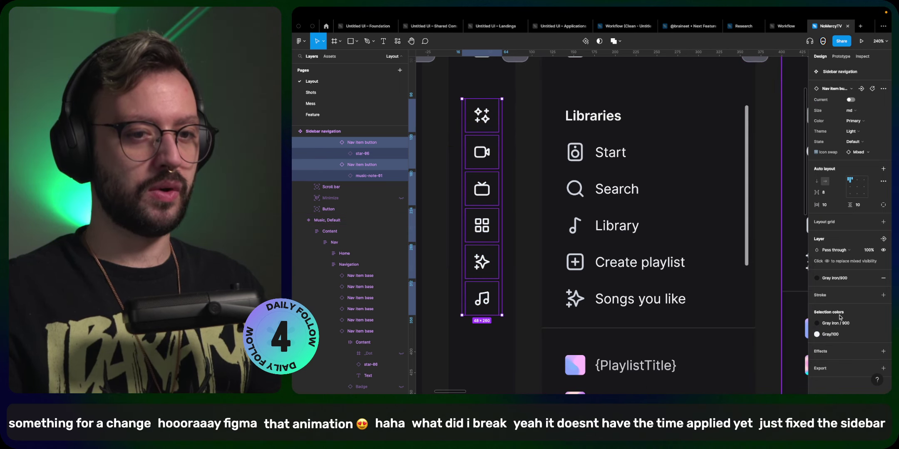
{"action": "left_click", "coordinate": [872, 334]}
{"action": "scroll", "coordinate": [783, 350], "scroll_direction": "down", "scroll_amount": 5}
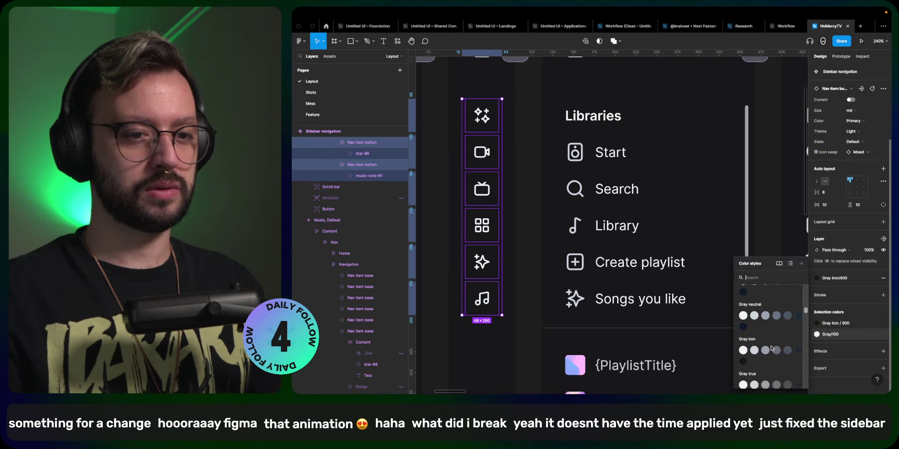
{"action": "left_click", "coordinate": [744, 346]}
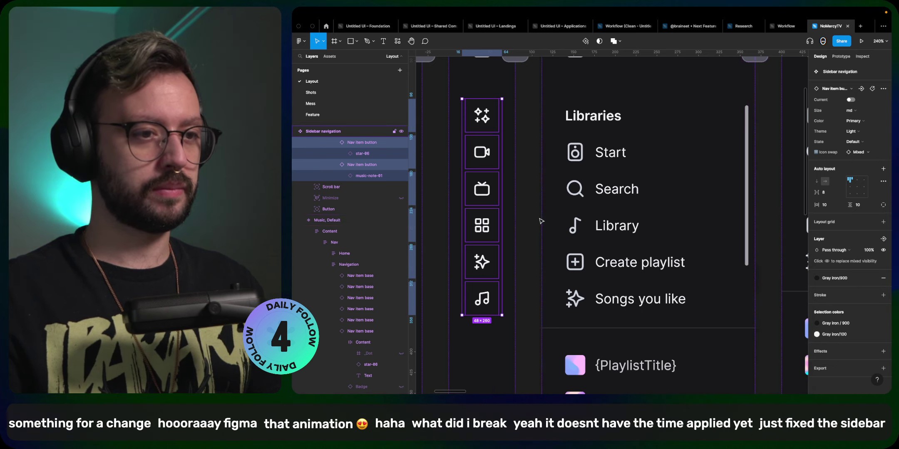
{"action": "left_click", "coordinate": [528, 225]}
{"action": "key", "text": "shift+2"}
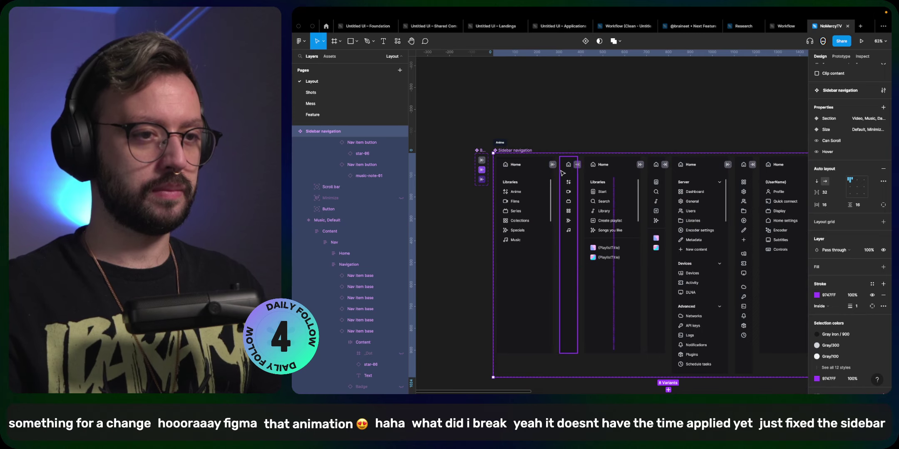
{"action": "left_click", "coordinate": [669, 116]}
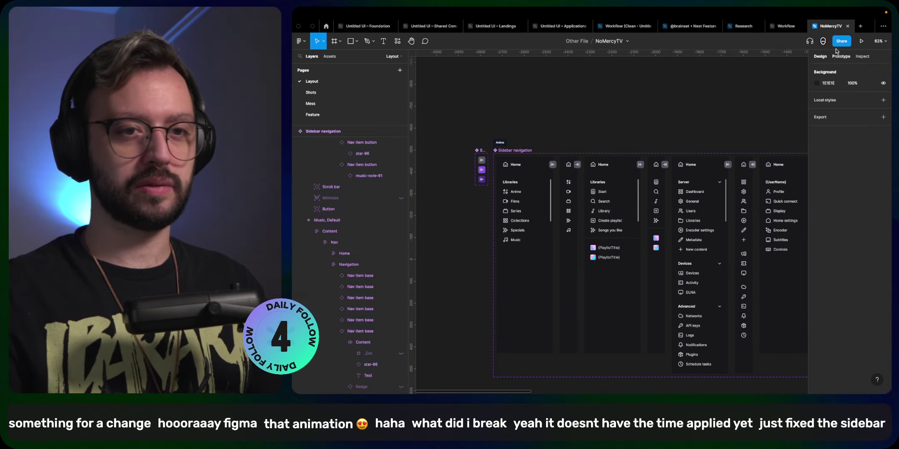
- Preview the Layout prototype, repeatedly collapse and expand its sidebar to check the transition with the swapped icon buttons, and close the preview
{"action": "left_click", "coordinate": [861, 41]}
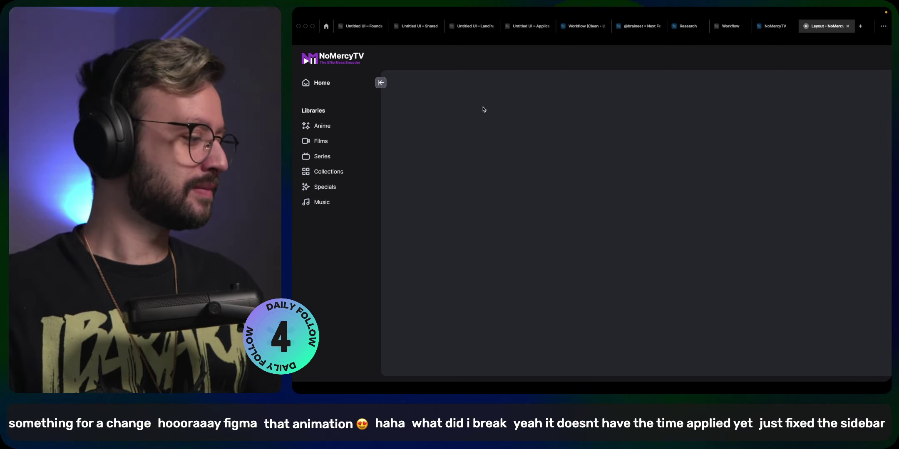
{"action": "left_click", "coordinate": [380, 83]}
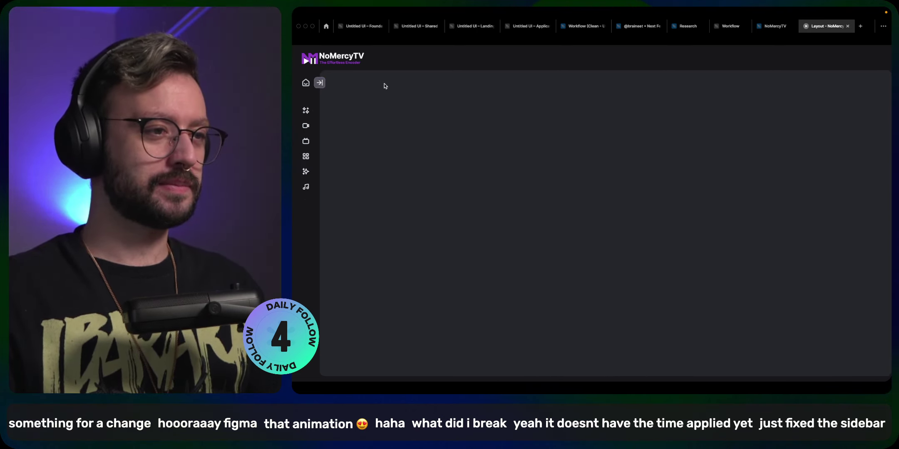
{"action": "left_click", "coordinate": [320, 83]}
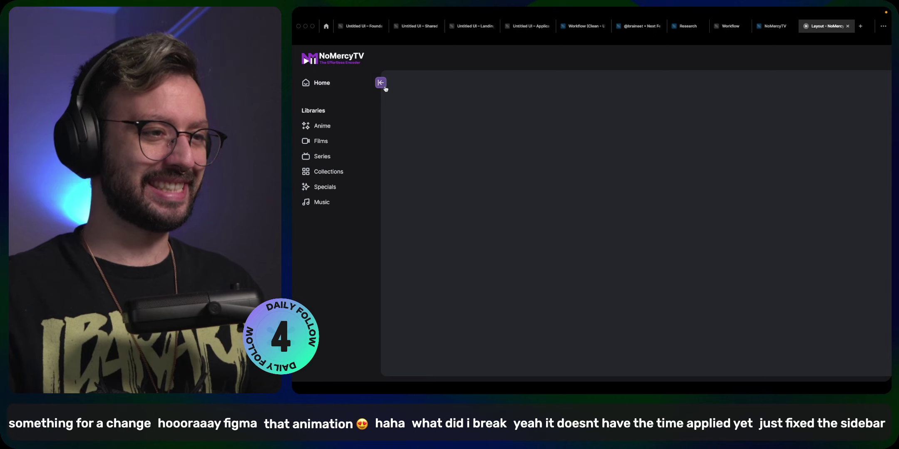
{"action": "left_click", "coordinate": [380, 83]}
{"action": "left_click", "coordinate": [320, 83]}
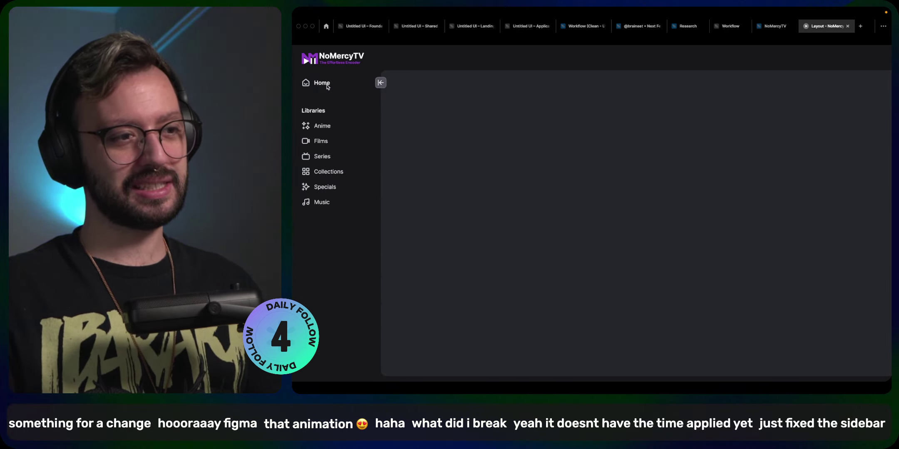
{"action": "left_click", "coordinate": [385, 85]}
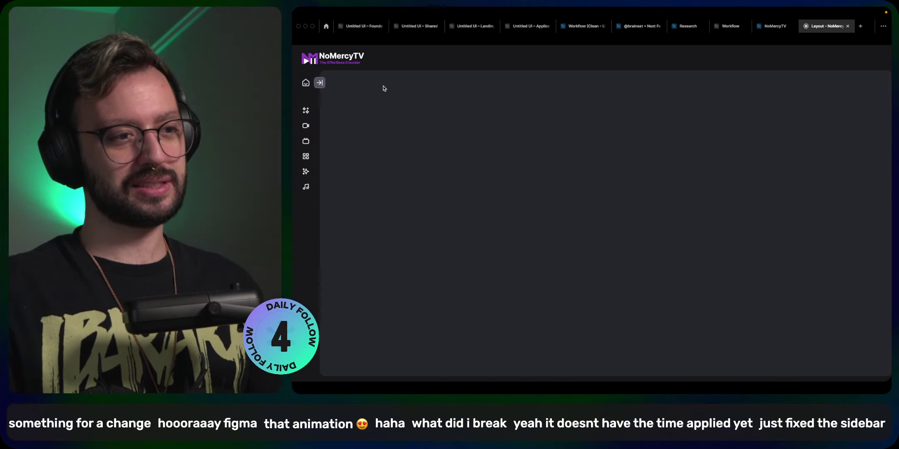
{"action": "left_click", "coordinate": [320, 83]}
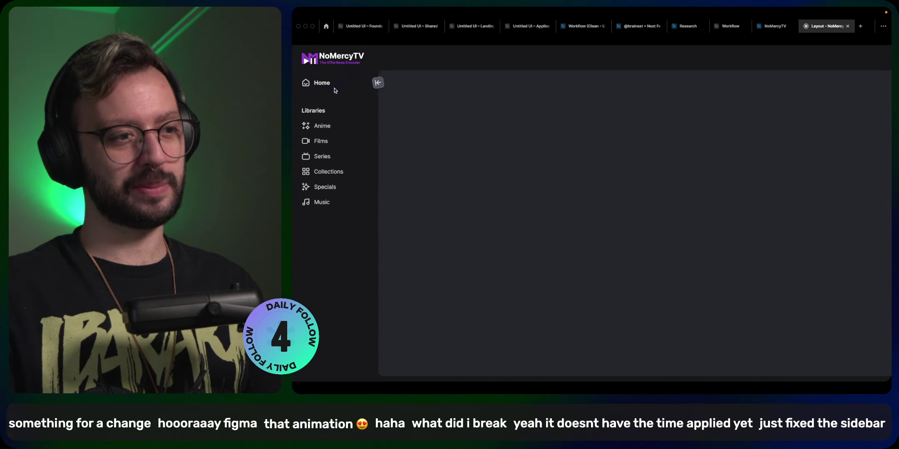
{"action": "left_click", "coordinate": [384, 89]}
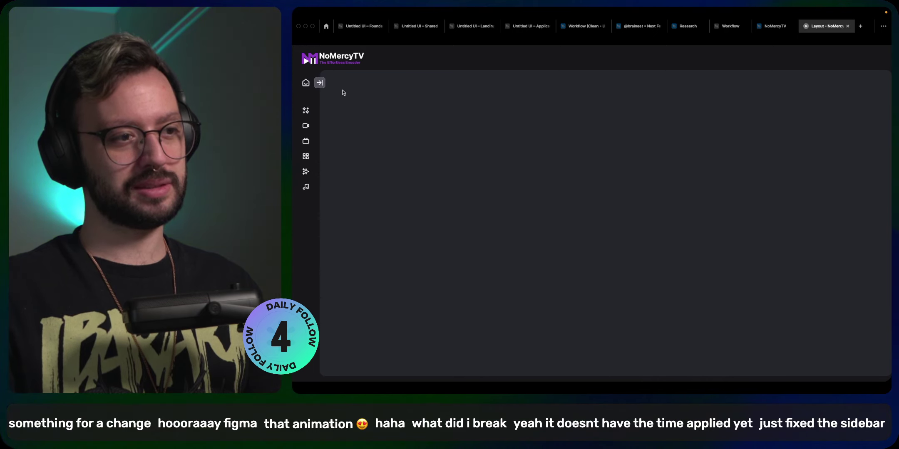
{"action": "left_click", "coordinate": [319, 83]}
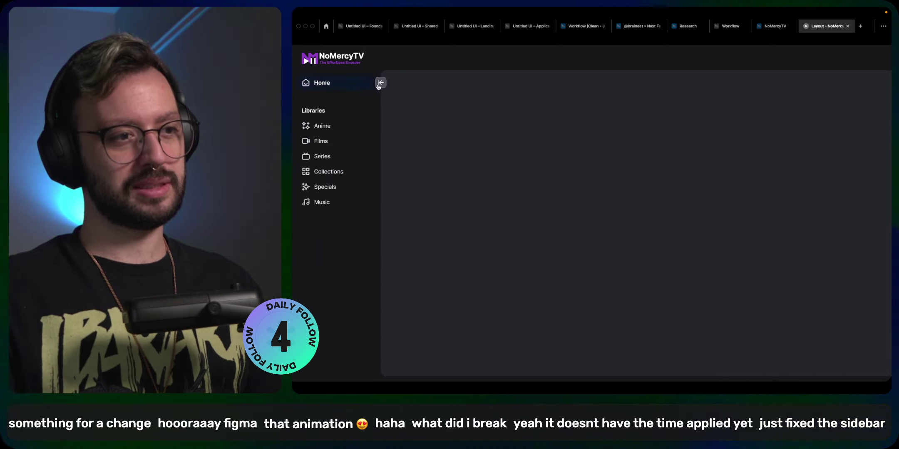
{"action": "left_click", "coordinate": [379, 85]}
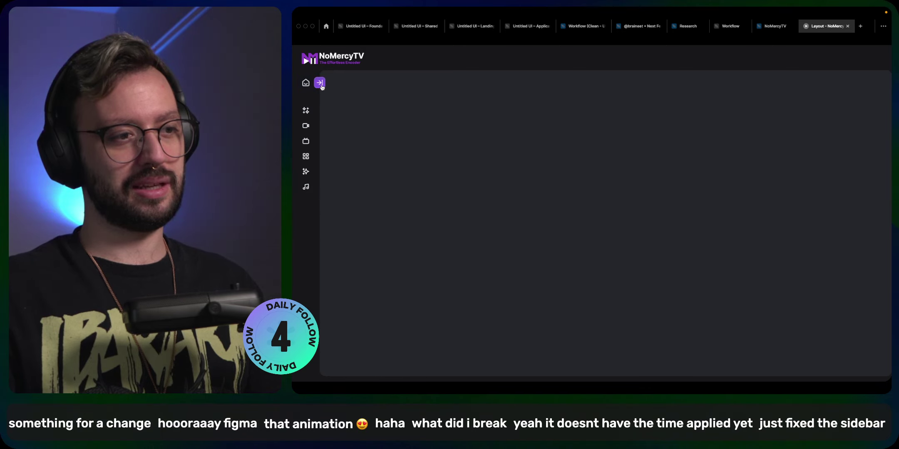
{"action": "left_click", "coordinate": [320, 83]}
{"action": "left_click", "coordinate": [380, 83]}
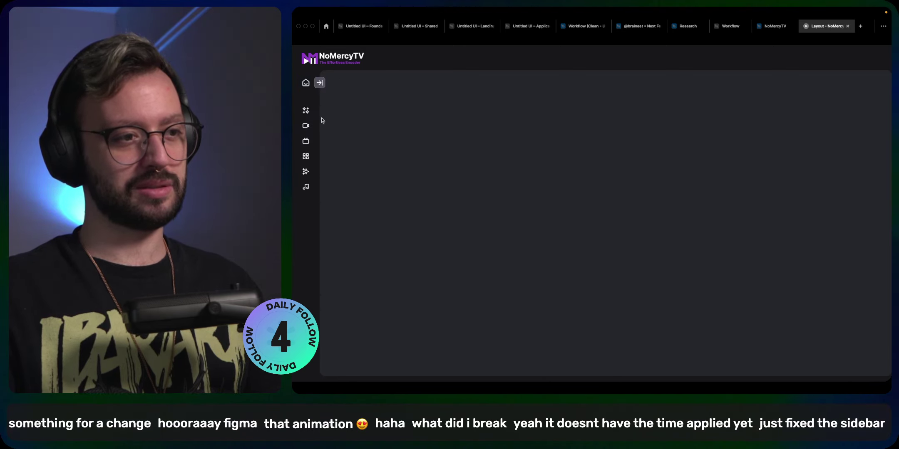
{"action": "left_click", "coordinate": [319, 83]}
{"action": "left_click", "coordinate": [380, 83]}
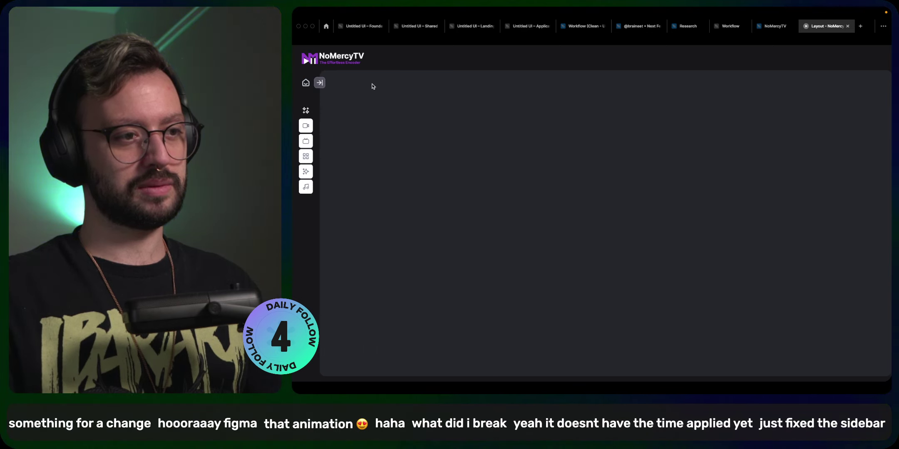
{"action": "left_click", "coordinate": [320, 82]}
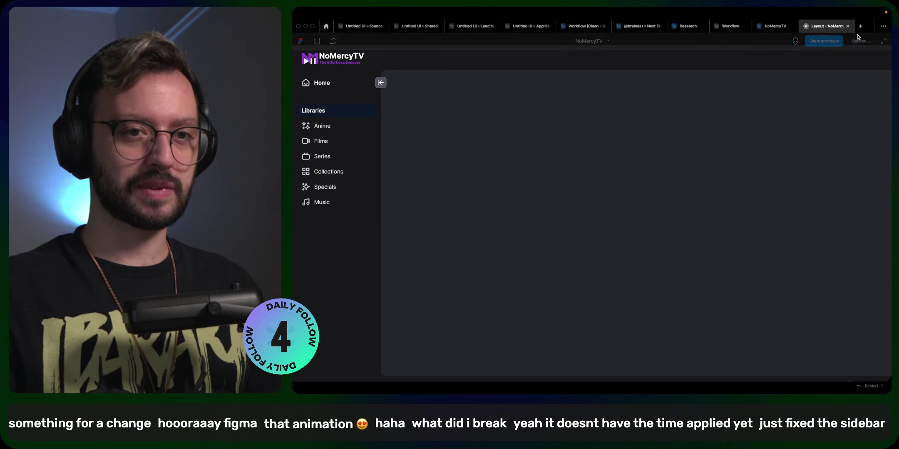
{"action": "left_click", "coordinate": [848, 26]}
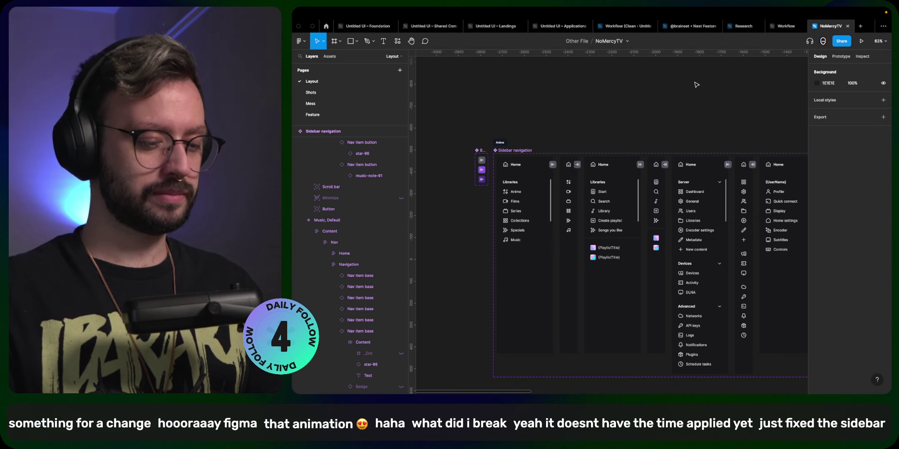
- Undo the icon recolouring and the Nav item button swap in the minimized Video variant, and clear the selection
{"action": "key", "text": "super+z"}
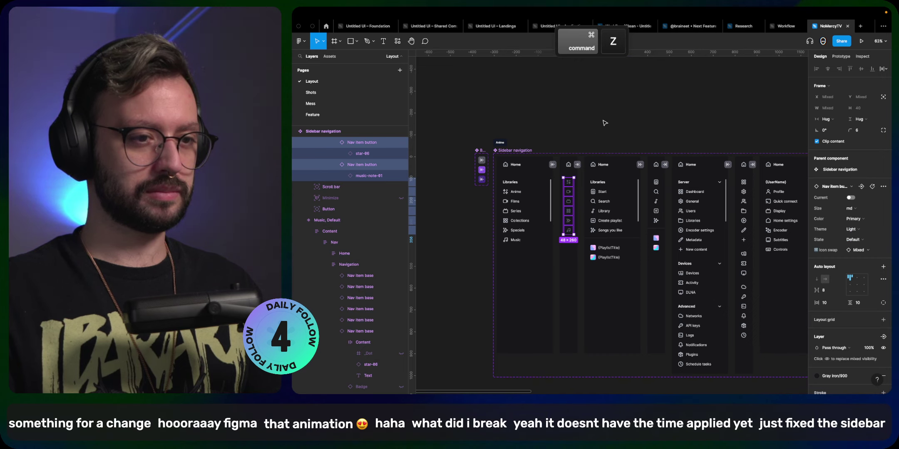
{"action": "key", "text": "super+z"}
{"action": "left_click", "coordinate": [599, 121]}
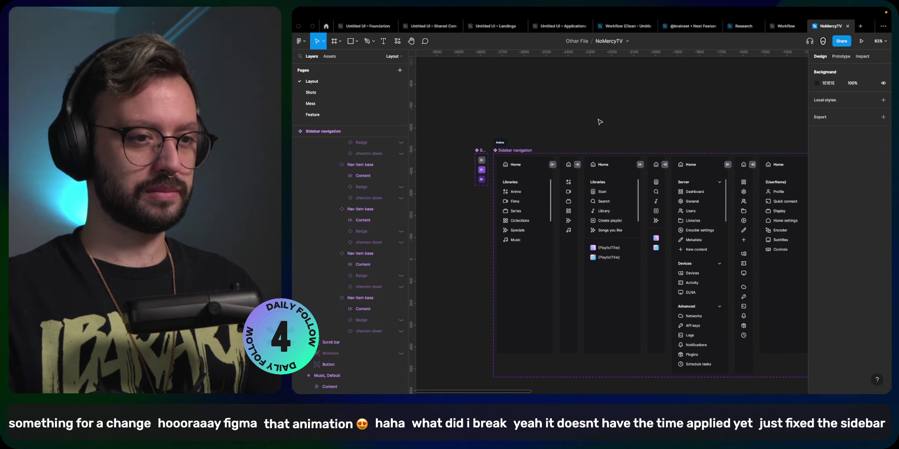
- Preview the Layout prototype, repeatedly collapse and expand its sidebar, and check the collapsed state with the whole layout fitted to the view
{"action": "left_click", "coordinate": [862, 41]}
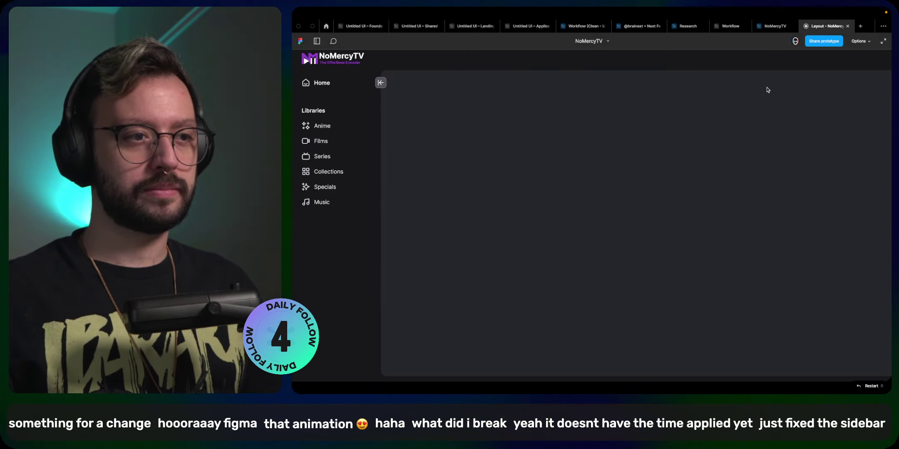
{"action": "left_click", "coordinate": [380, 83]}
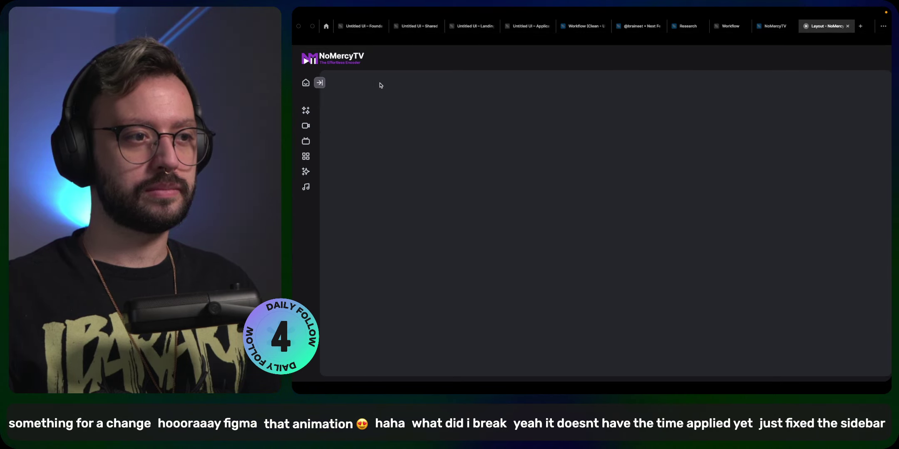
{"action": "left_click", "coordinate": [320, 83]}
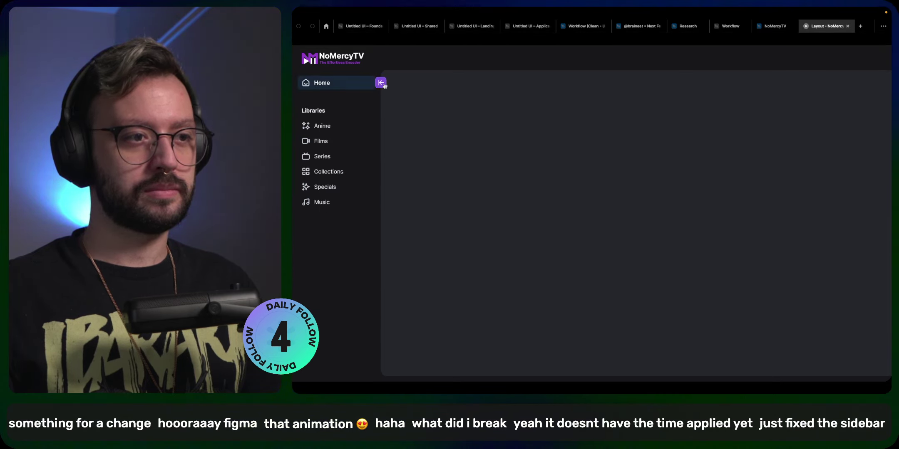
{"action": "left_click", "coordinate": [383, 84]}
{"action": "left_click", "coordinate": [321, 83]}
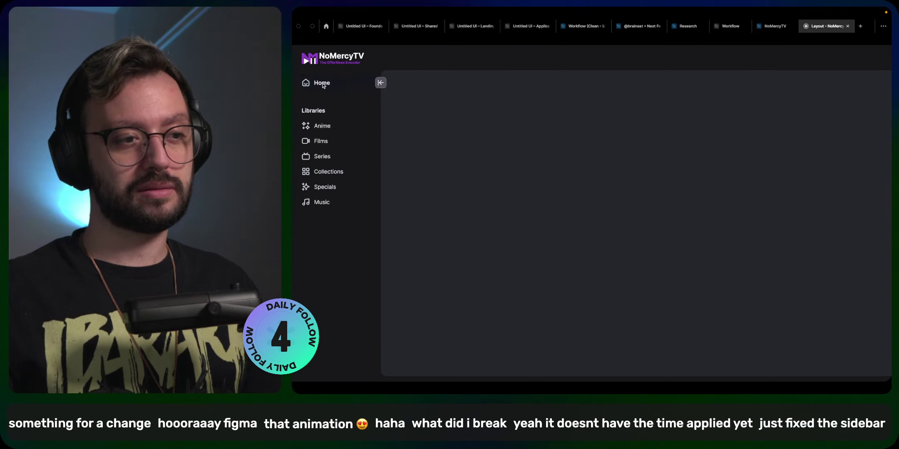
{"action": "left_click", "coordinate": [380, 83]}
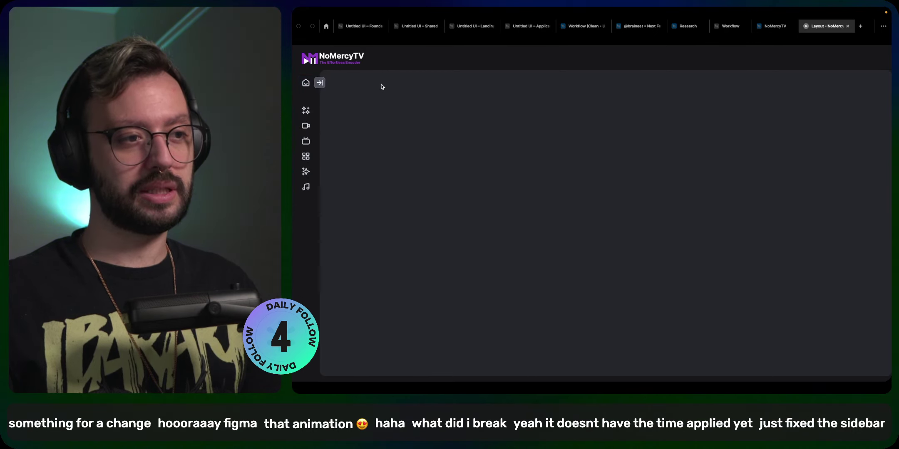
{"action": "left_click", "coordinate": [320, 83]}
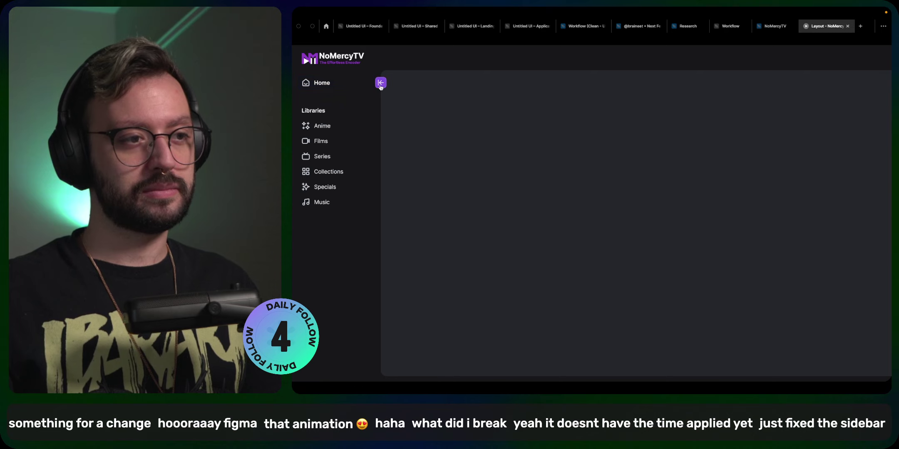
{"action": "left_click", "coordinate": [381, 83]}
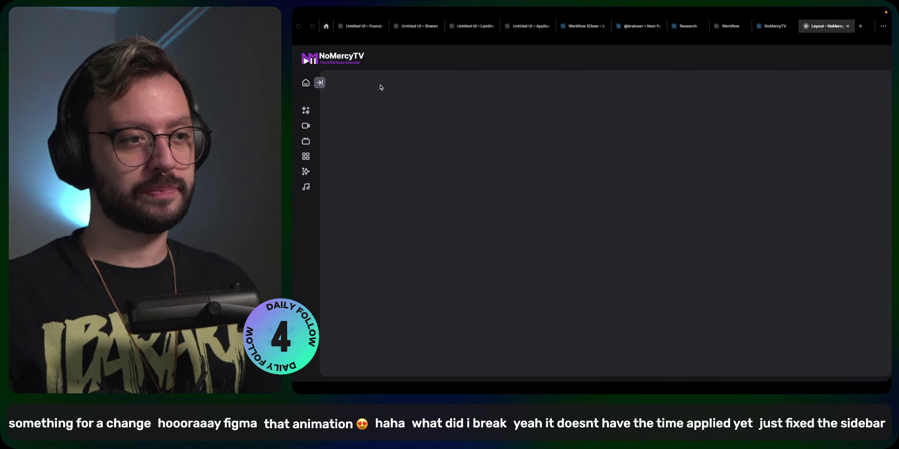
{"action": "left_click", "coordinate": [321, 84]}
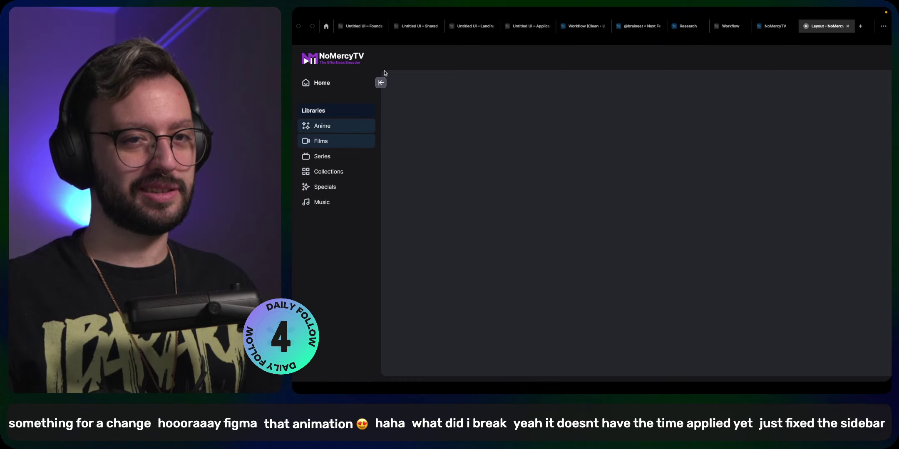
{"action": "key", "text": "z"}
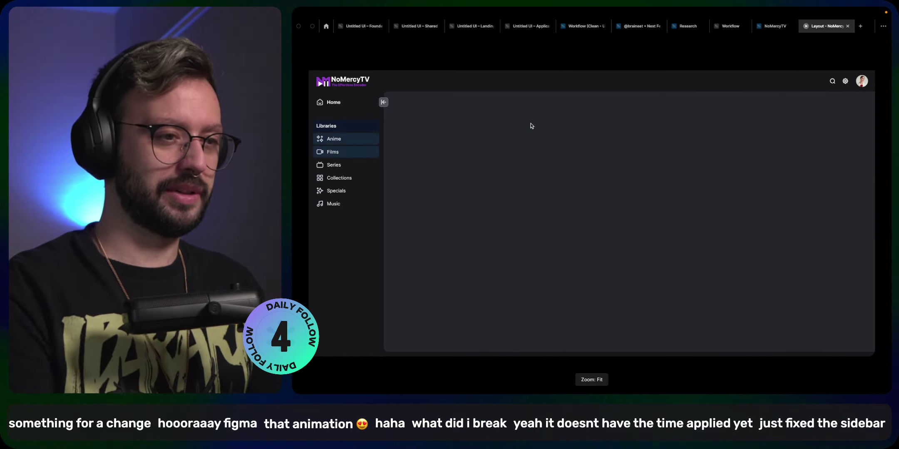
{"action": "left_click", "coordinate": [383, 103]}
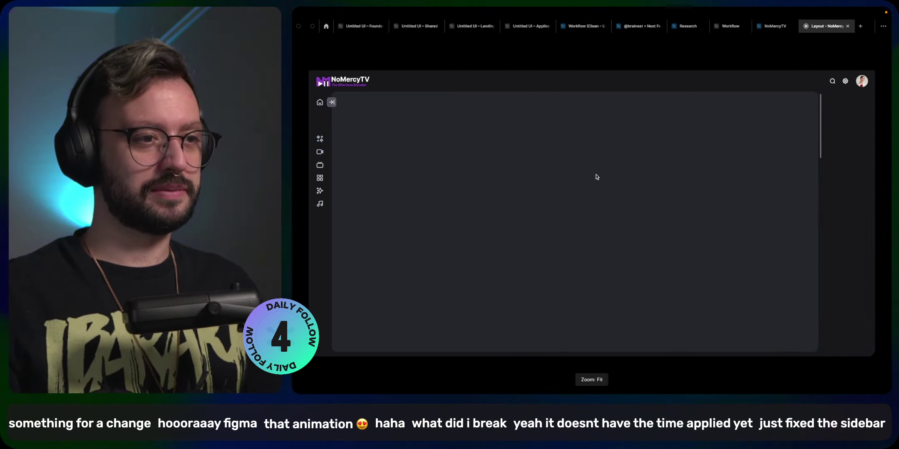
- In the NoMercyTV file, switch the width of MainLayout's MainContentMargin to Fixed and back to Fill container
{"action": "left_click", "coordinate": [773, 27]}
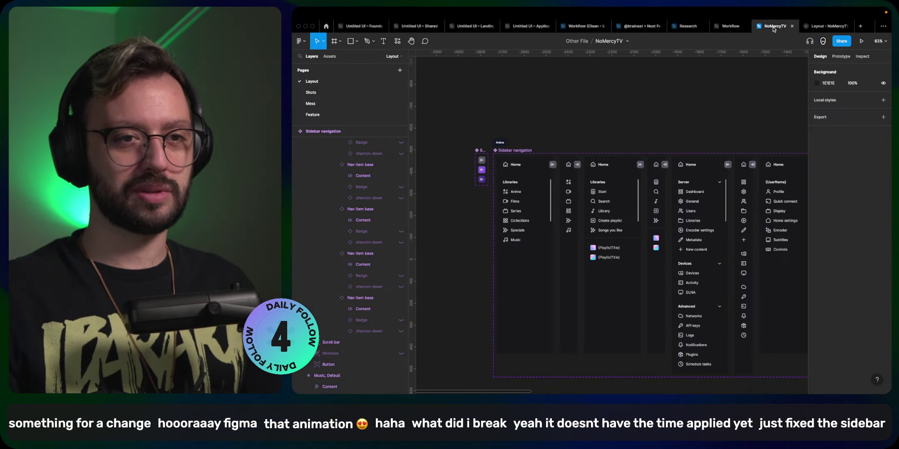
{"action": "scroll", "coordinate": [620, 227], "scroll_direction": "down", "scroll_amount": 4}
{"action": "scroll", "coordinate": [620, 227], "scroll_direction": "right", "scroll_amount": 10}
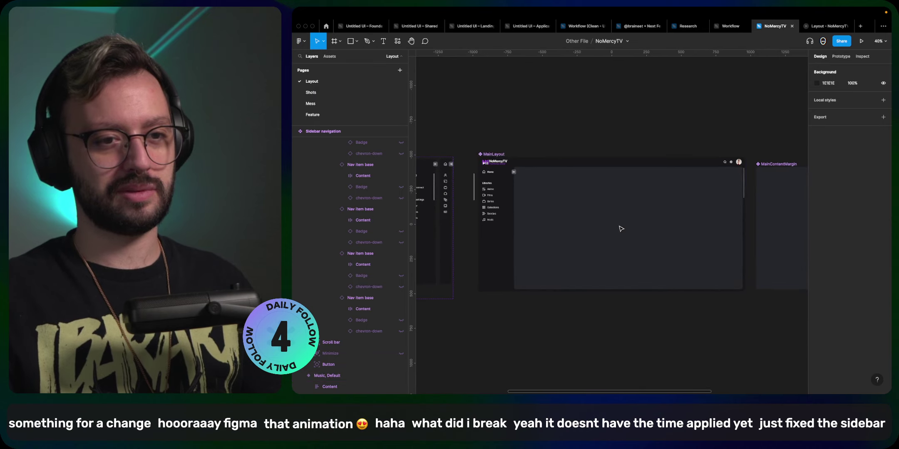
{"action": "left_click", "coordinate": [490, 209], "text": "super"}
{"action": "left_click", "coordinate": [574, 203]}
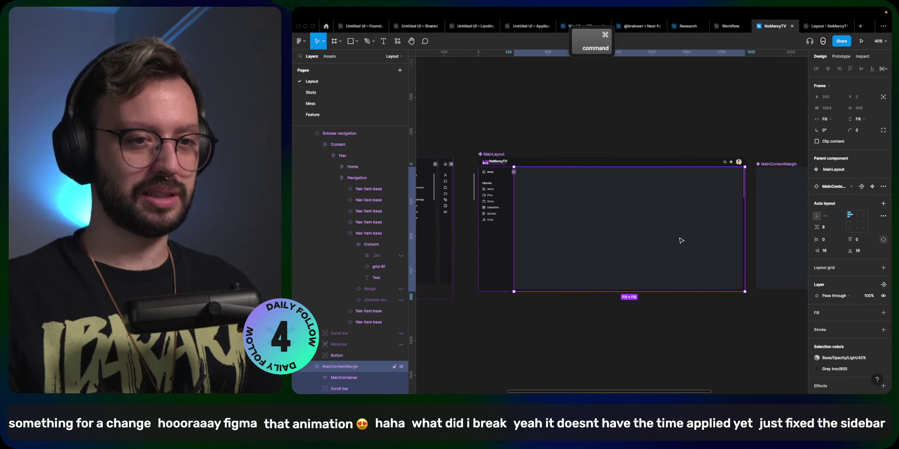
{"action": "left_click", "coordinate": [832, 120]}
{"action": "left_click", "coordinate": [833, 116]}
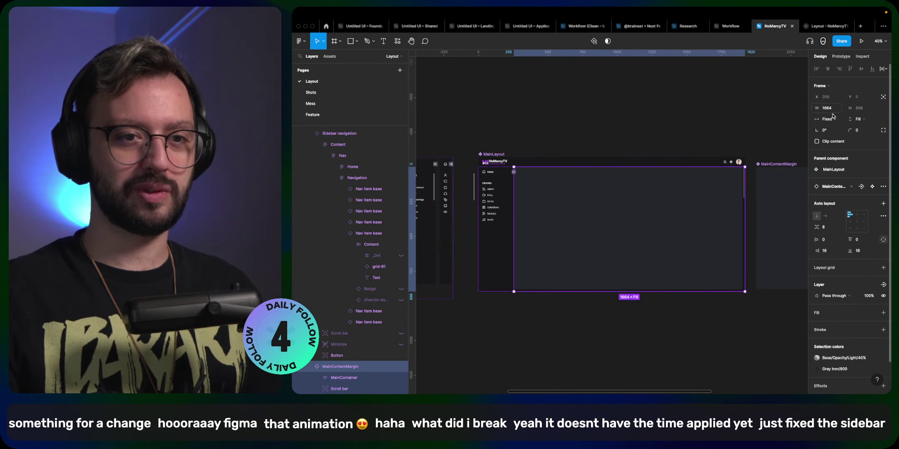
{"action": "left_click", "coordinate": [831, 121]}
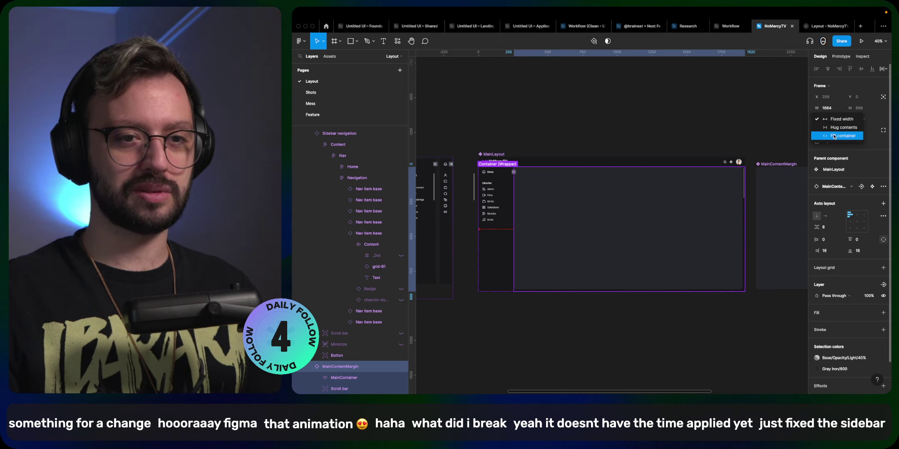
{"action": "left_click", "coordinate": [834, 136]}
- Set the horizontal resizing of the Wrapper frame inside MainLayout to Fixed width, and select the Header navigation
{"action": "key", "text": "Escape"}
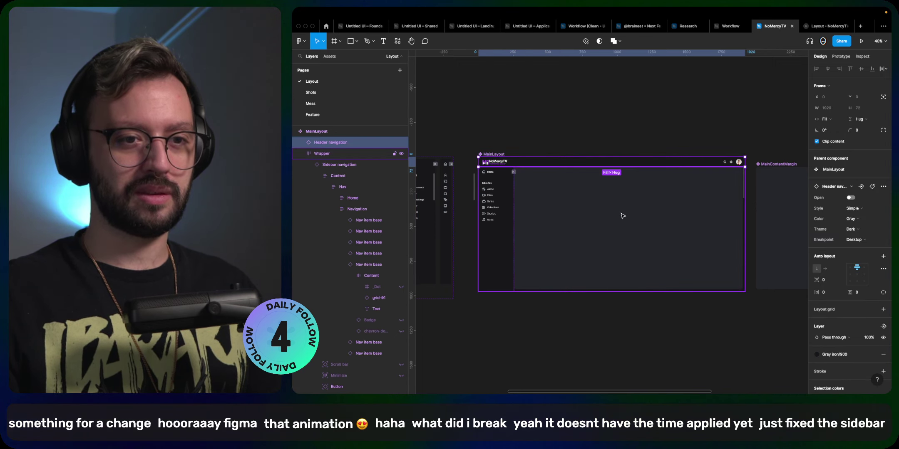
{"action": "left_click", "coordinate": [824, 119]}
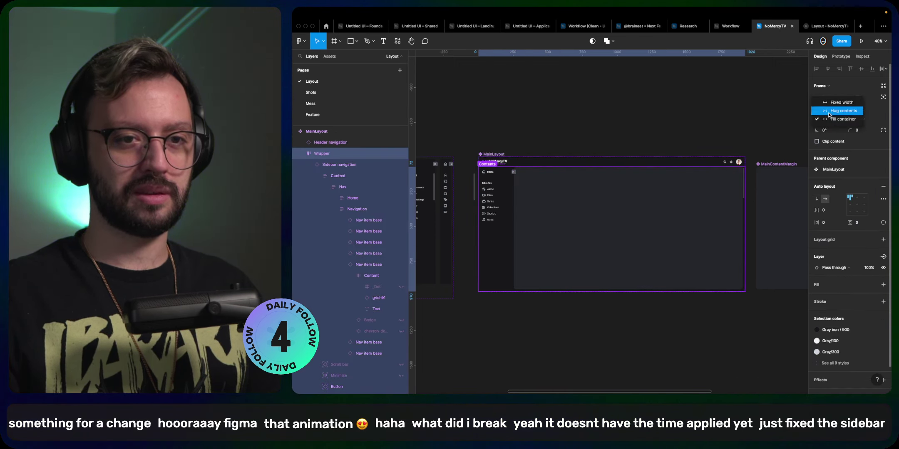
{"action": "left_click", "coordinate": [832, 107]}
{"action": "left_click", "coordinate": [829, 121]}
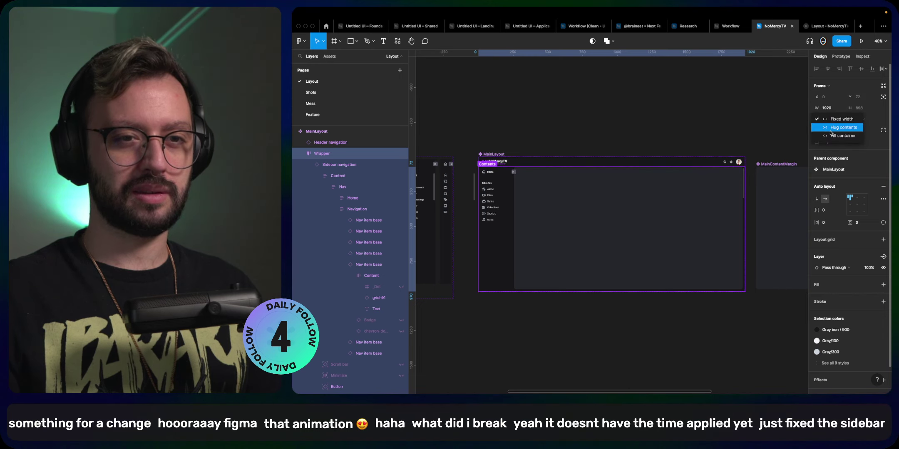
{"action": "left_click", "coordinate": [828, 120]}
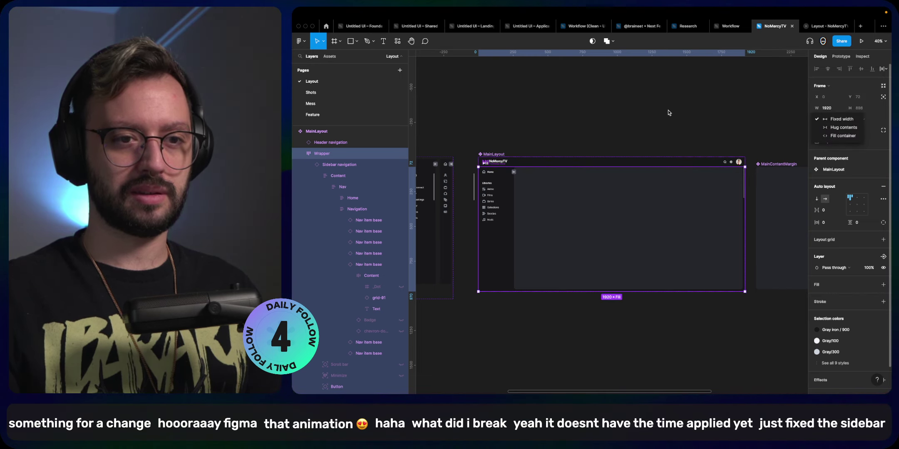
{"action": "left_click", "coordinate": [592, 159]}
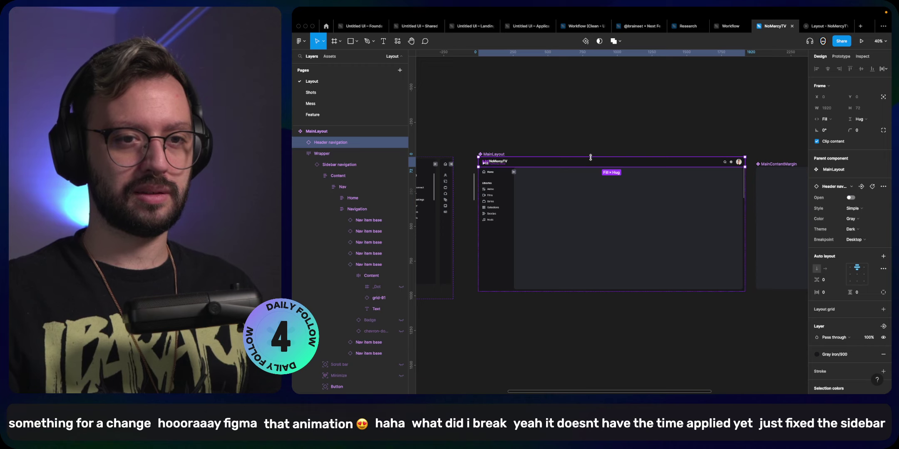
- Check the sidebar collapse in the Layout prototype with the fixed-width Wrapper, and return to the NoMercyTV file
{"action": "left_click", "coordinate": [826, 26]}
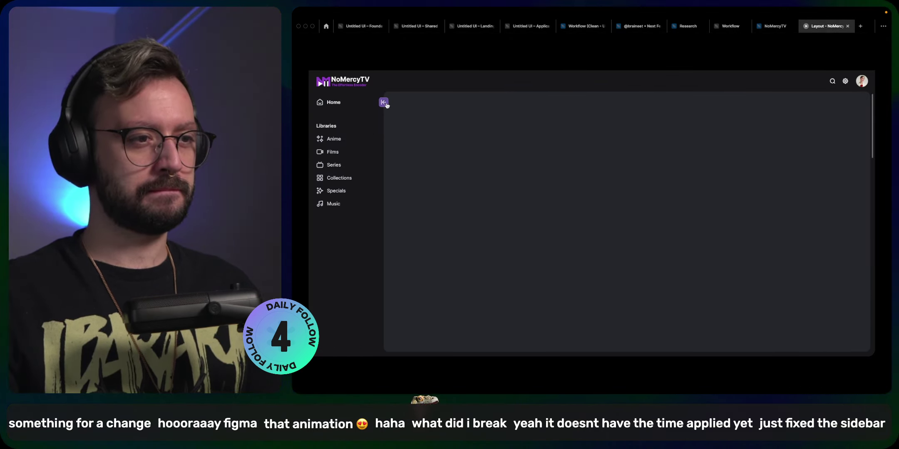
{"action": "left_click", "coordinate": [384, 102]}
{"action": "left_click", "coordinate": [774, 25]}
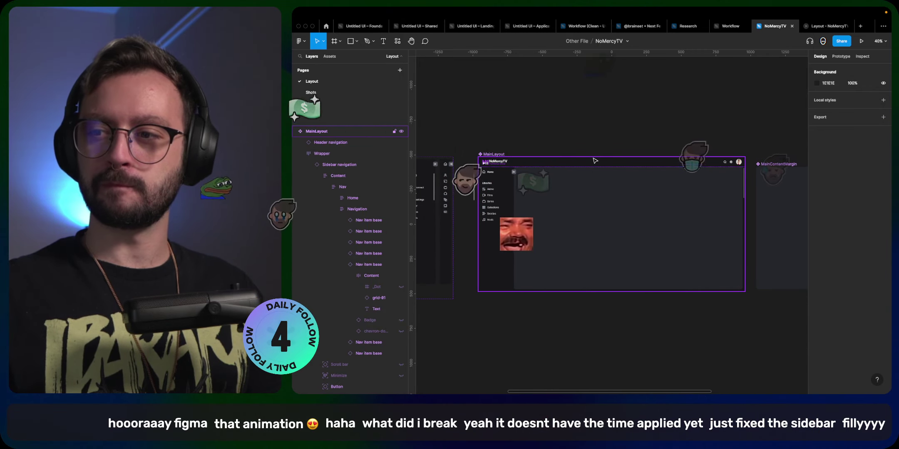
- Inspect the resizing settings of MainLayout's Sidebar navigation, MainContentMargin and MainContainer layers
{"action": "left_click", "coordinate": [496, 162], "text": "super"}
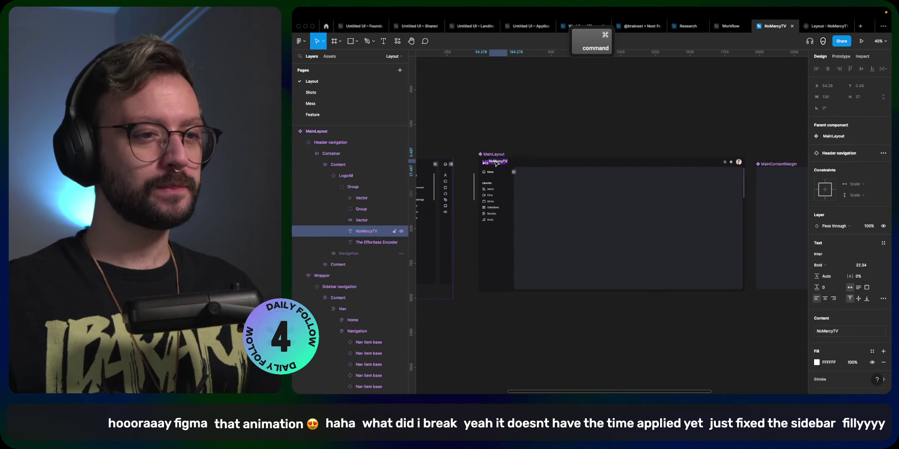
{"action": "left_click", "coordinate": [504, 204]}
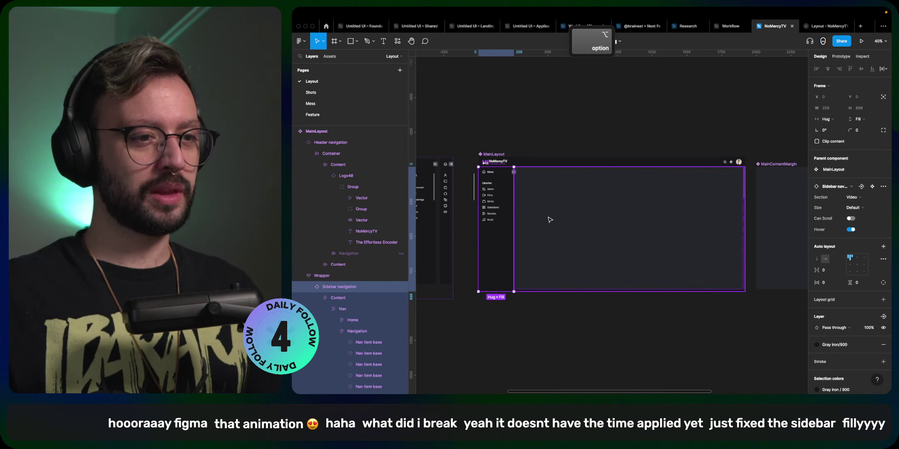
{"action": "mouse_move", "coordinate": [771, 9]}
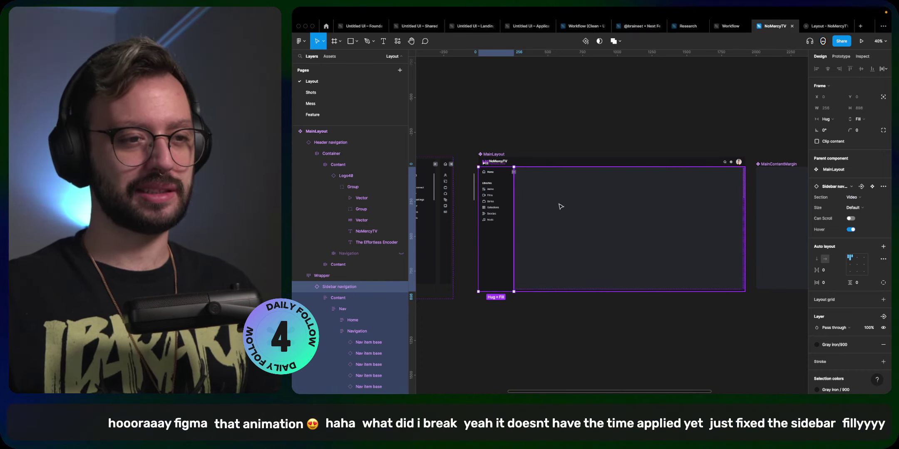
{"action": "left_click", "coordinate": [596, 231]}
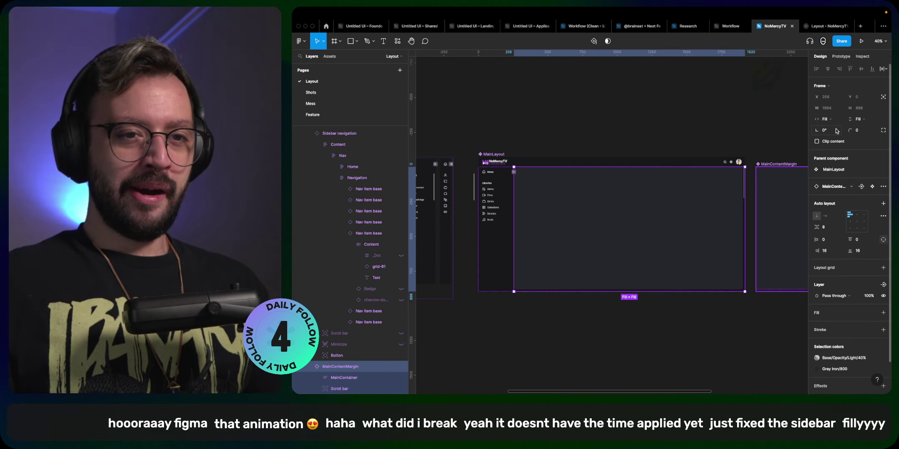
{"action": "double_click", "coordinate": [623, 250]}
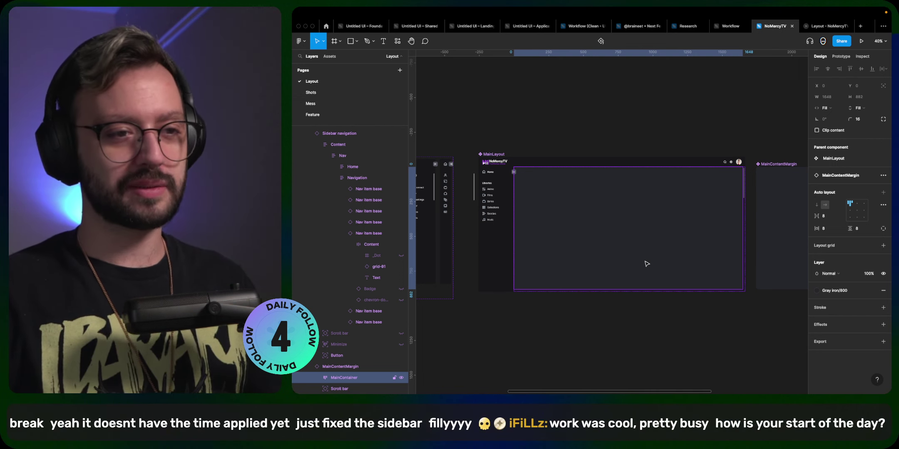
{"action": "left_click", "coordinate": [498, 191]}
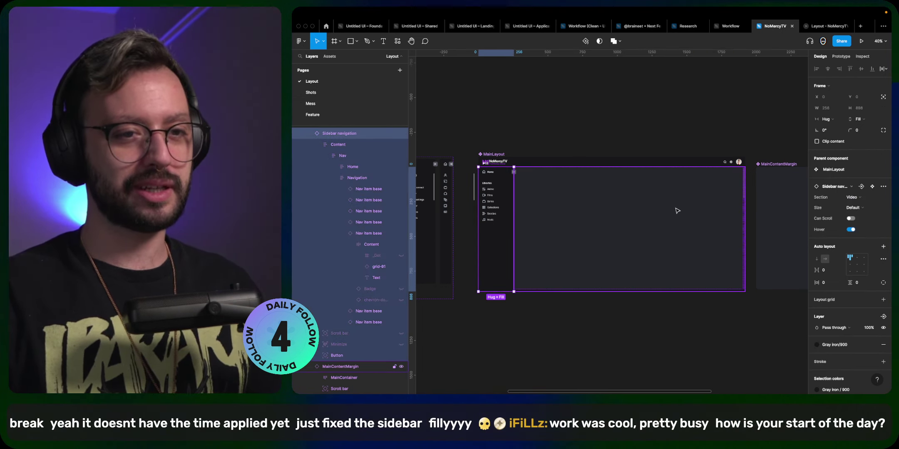
- Preview the sidebar collapse in the Layout prototype again, and return to the NoMercyTV file with MainLayout's Wrapper frame selected
{"action": "key", "text": "super+alt+Return"}
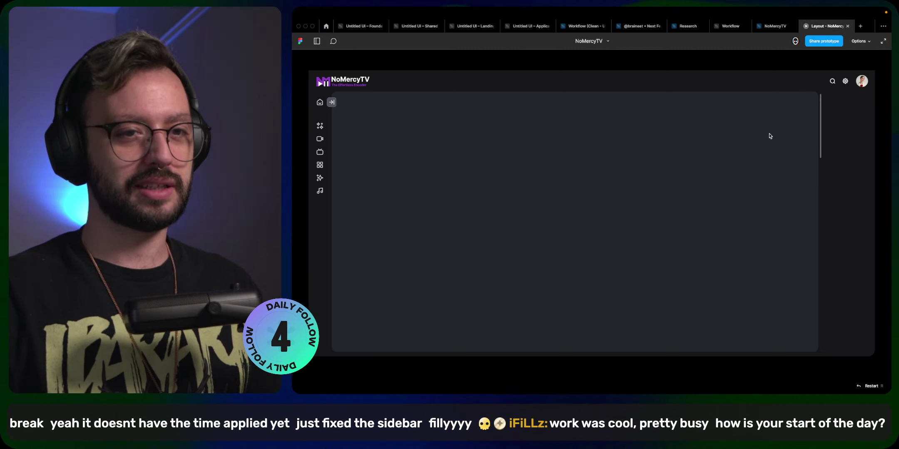
{"action": "right_click", "coordinate": [813, 26]}
{"action": "left_click", "coordinate": [828, 51]}
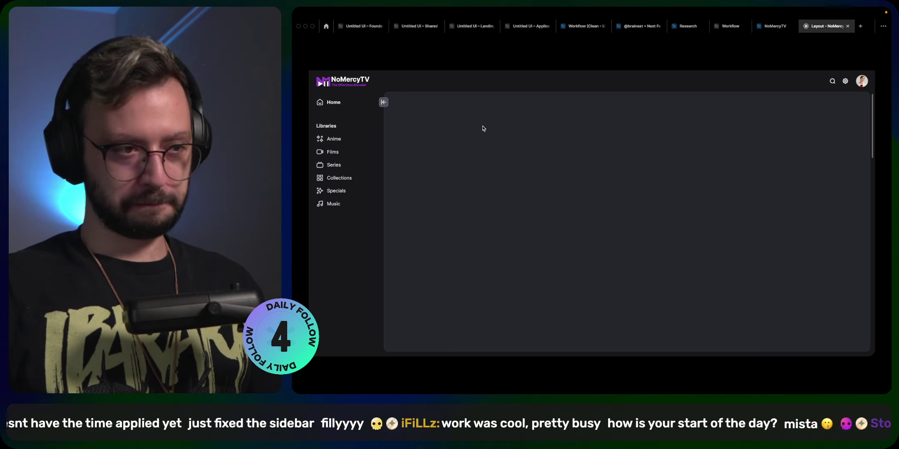
{"action": "left_click", "coordinate": [386, 105]}
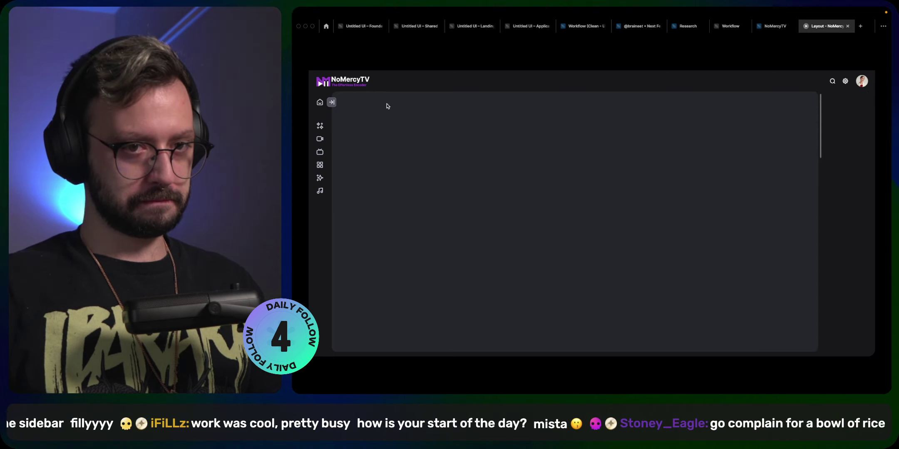
{"action": "left_click", "coordinate": [775, 26]}
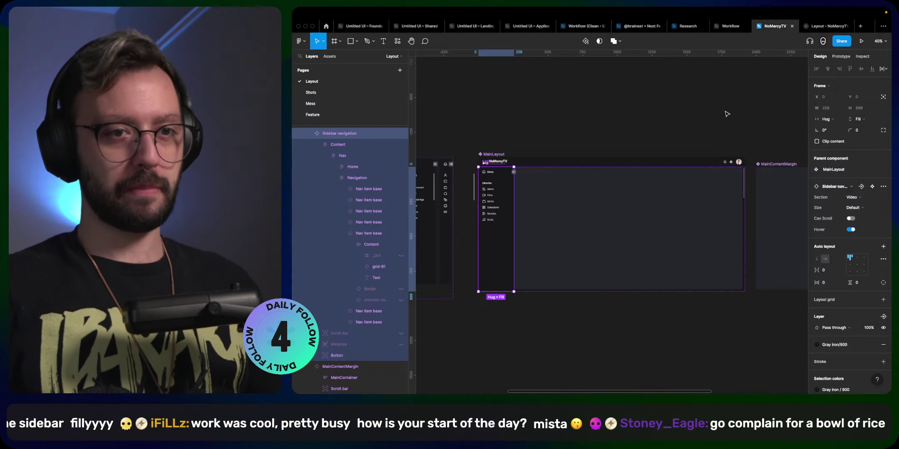
{"action": "left_click", "coordinate": [607, 200]}
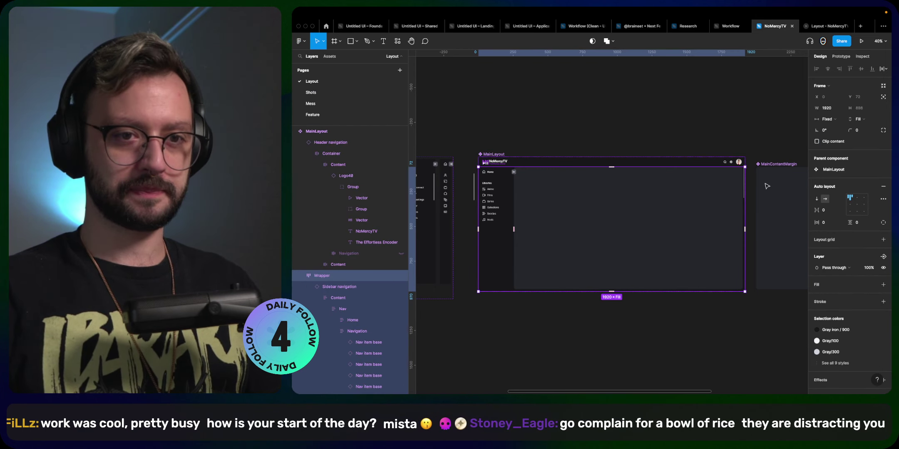
- Set the horizontal resizing of MainLayout's Wrapper frame to Fill container
{"action": "left_click", "coordinate": [828, 119]}
{"action": "left_click", "coordinate": [838, 135]}
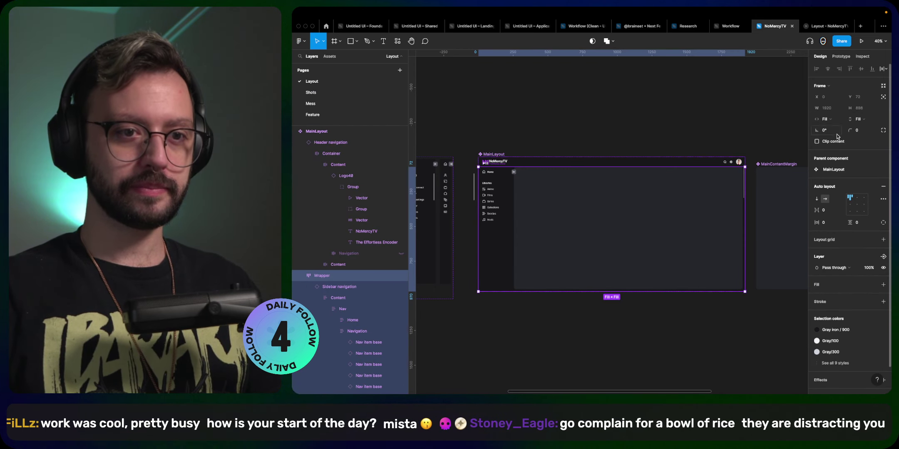
{"action": "left_click", "coordinate": [625, 127]}
{"action": "left_click", "coordinate": [569, 198]}
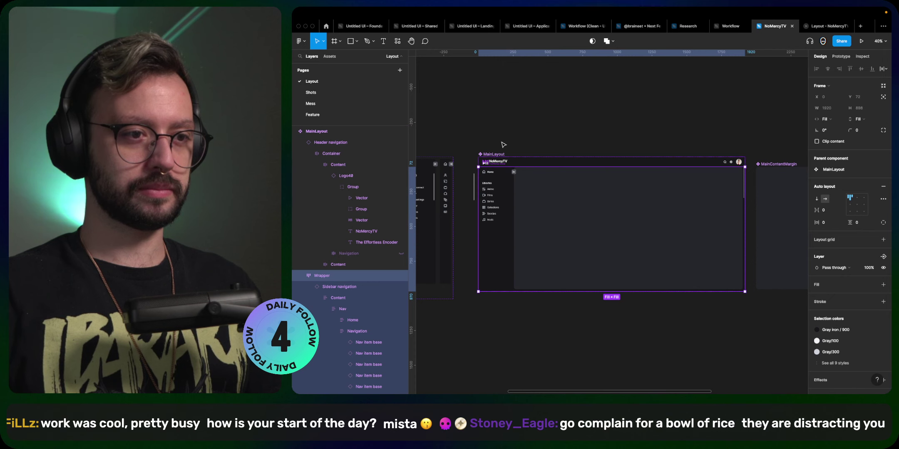
- Duplicate the MainLayout component as an instance directly below the original
{"action": "left_click", "coordinate": [494, 154]}
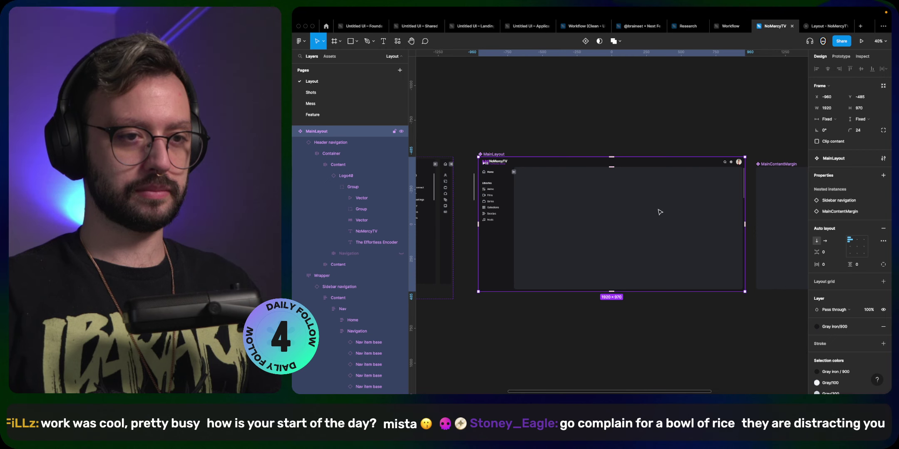
{"action": "key", "text": "alt"}
{"action": "left_click_drag", "start_coordinate": [670, 193], "coordinate": [652, 327]}
{"action": "scroll", "coordinate": [656, 333], "scroll_direction": "down", "scroll_amount": 5}
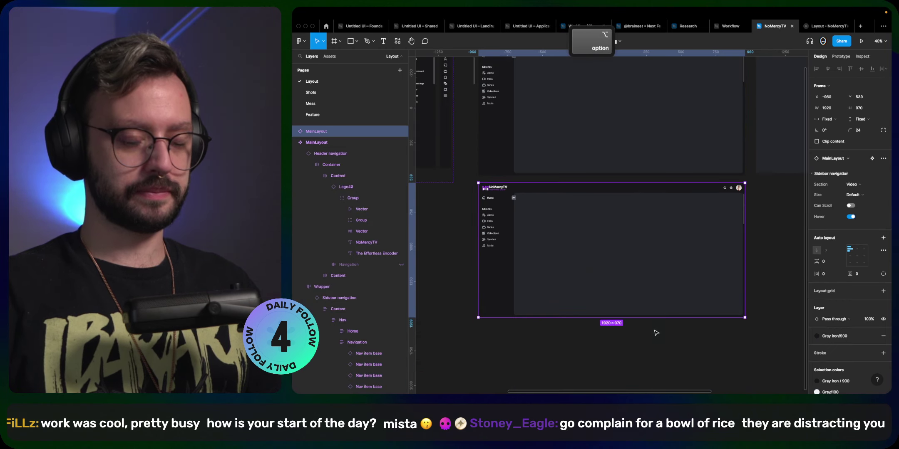
- Set the Size property of the Sidebar navigation in the lower MainLayout instance to Minimized
{"action": "double_click", "coordinate": [666, 270]}
{"action": "left_click", "coordinate": [833, 175]}
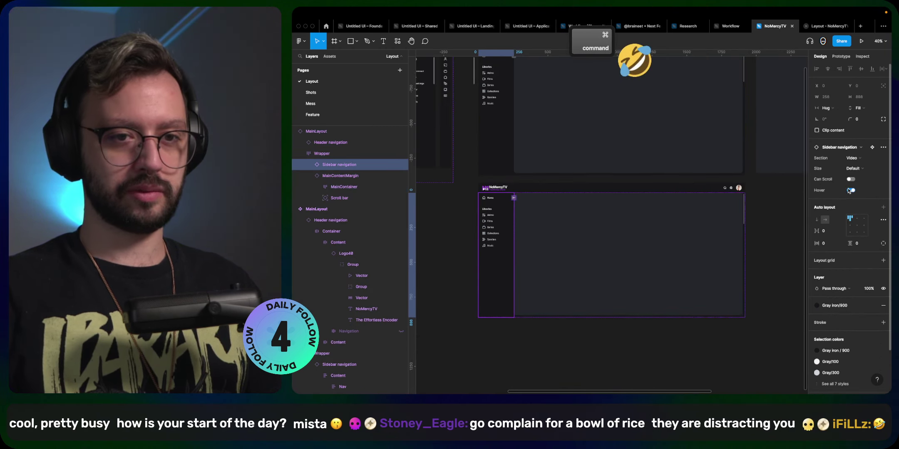
{"action": "left_click", "coordinate": [865, 171]}
{"action": "left_click", "coordinate": [869, 179]}
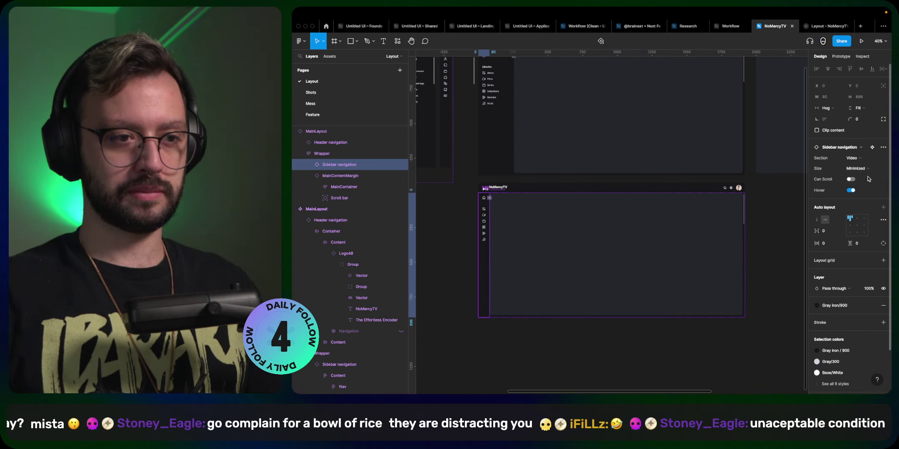
{"action": "left_click", "coordinate": [749, 311]}
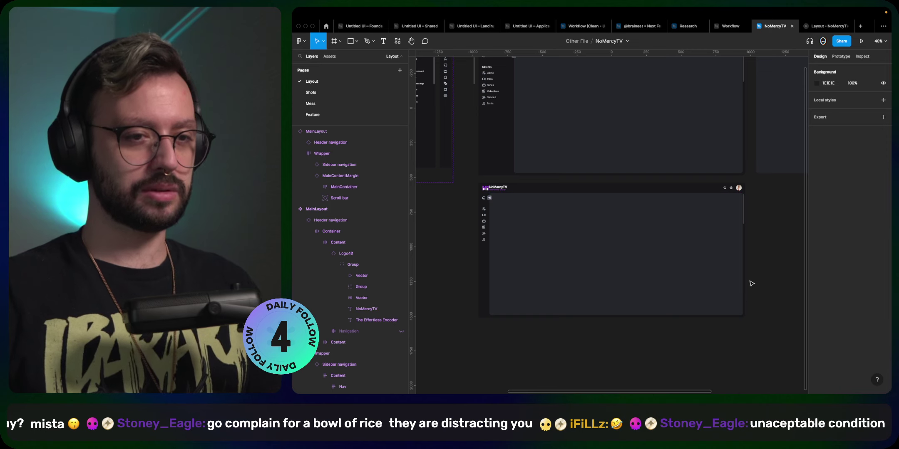
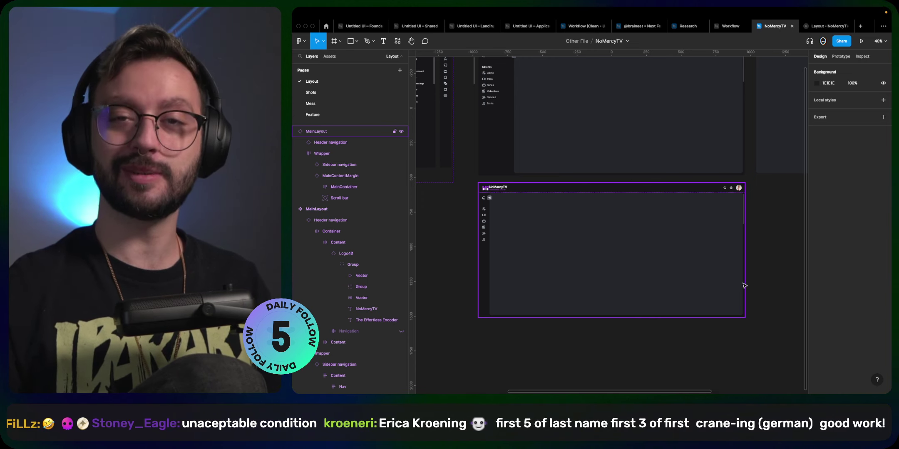
{"action": "left_click", "coordinate": [538, 137]}
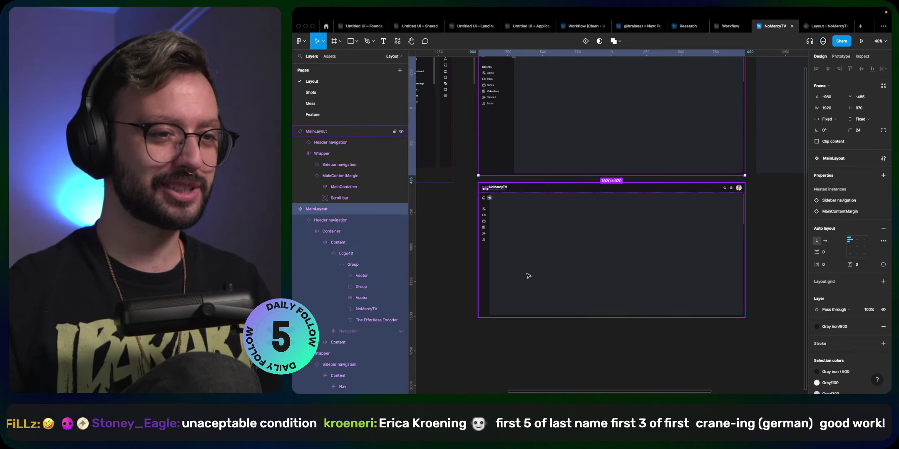
{"action": "scroll", "coordinate": [526, 273], "scroll_direction": "down", "scroll_amount": 3}
{"action": "left_click", "coordinate": [620, 295]}
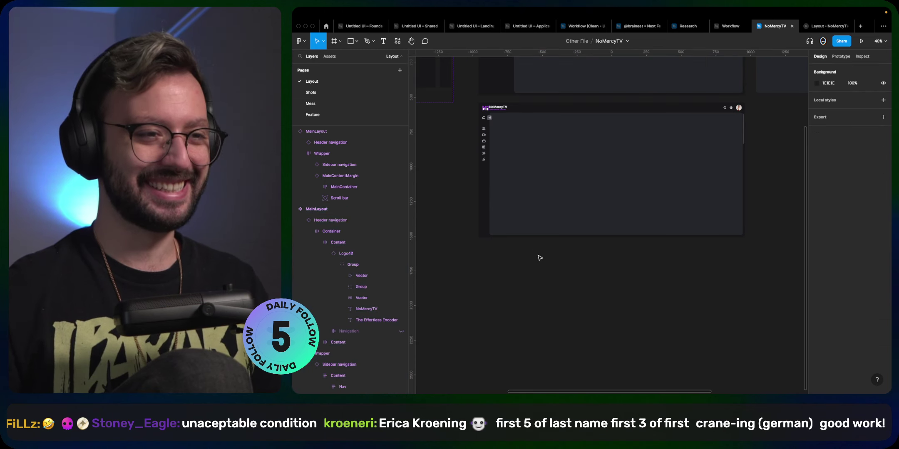
{"action": "scroll", "coordinate": [540, 258], "scroll_direction": "up", "scroll_amount": 5}
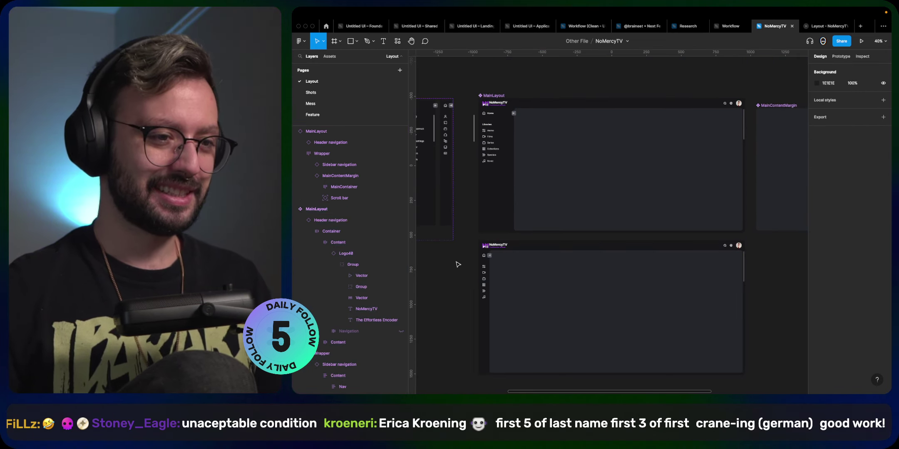
{"action": "scroll", "coordinate": [458, 263], "scroll_direction": "up", "scroll_amount": 3}
{"action": "scroll", "coordinate": [457, 264], "scroll_direction": "down", "scroll_amount": 3}
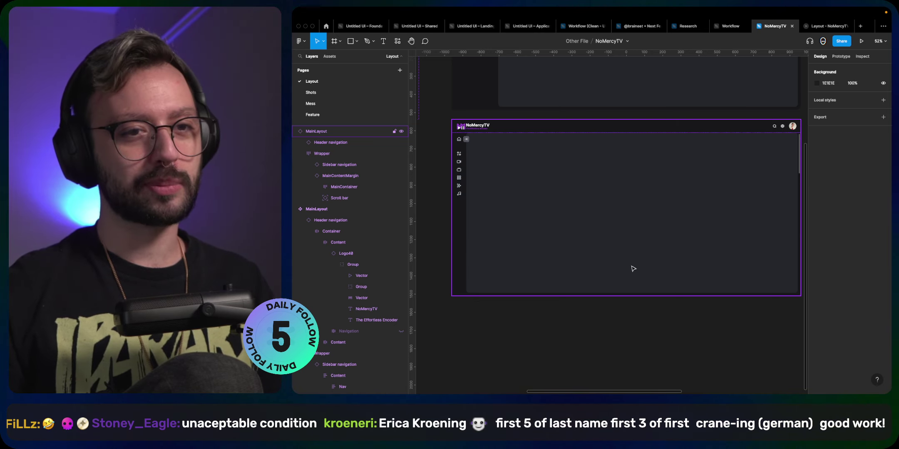
{"action": "scroll", "coordinate": [630, 269], "scroll_direction": "right", "scroll_amount": 2}
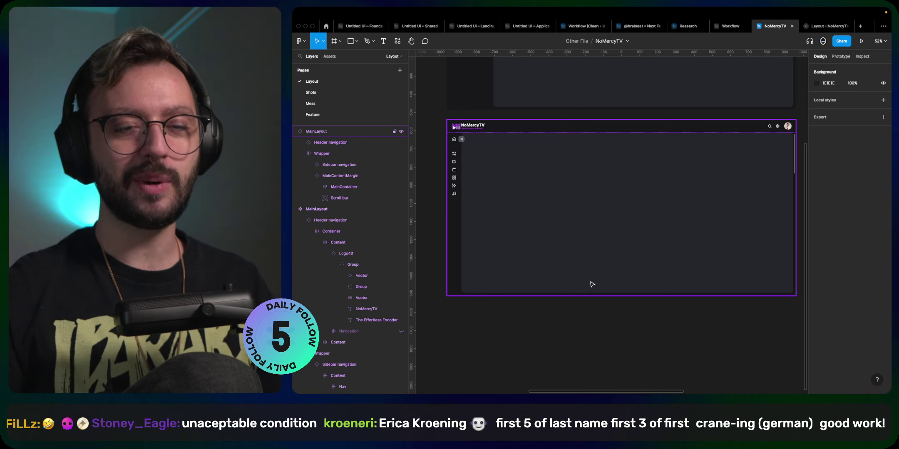
{"action": "scroll", "coordinate": [643, 273], "scroll_direction": "down", "scroll_amount": 5}
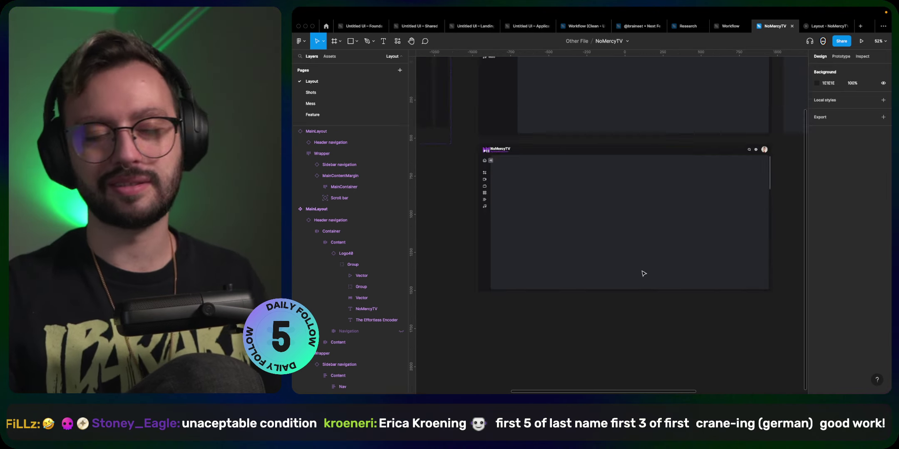
- Inspect the frame settings of the MainContentMargin component and its MainContainer layer
{"action": "left_click", "coordinate": [647, 209]}
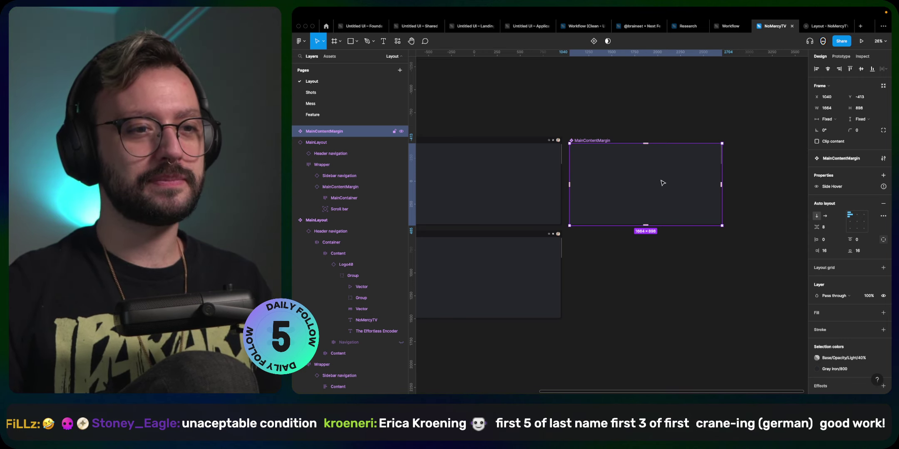
{"action": "double_click", "coordinate": [663, 183]}
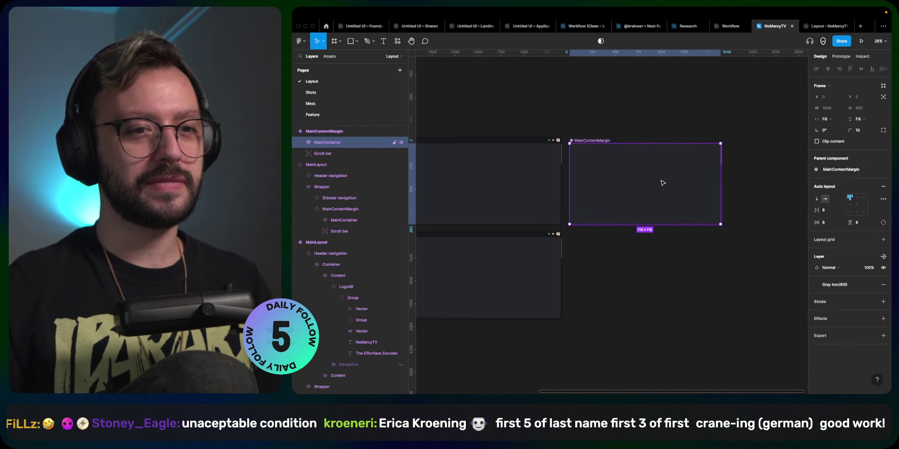
{"action": "left_click", "coordinate": [749, 167]}
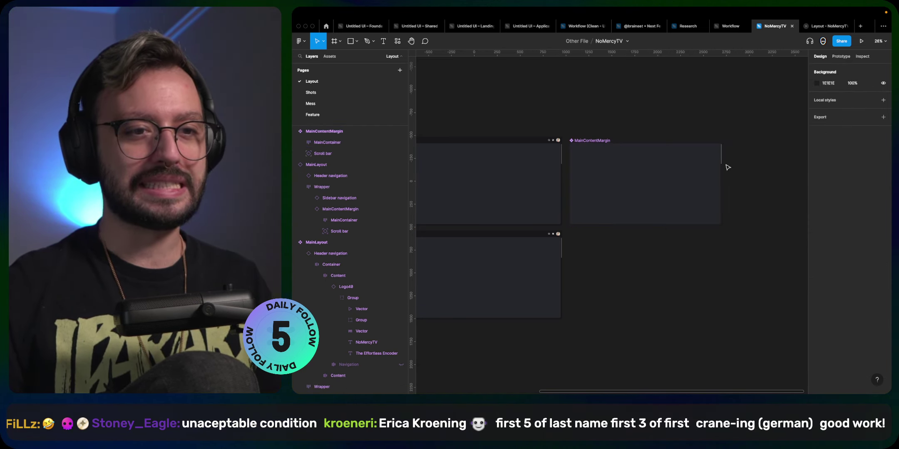
{"action": "left_click", "coordinate": [592, 145]}
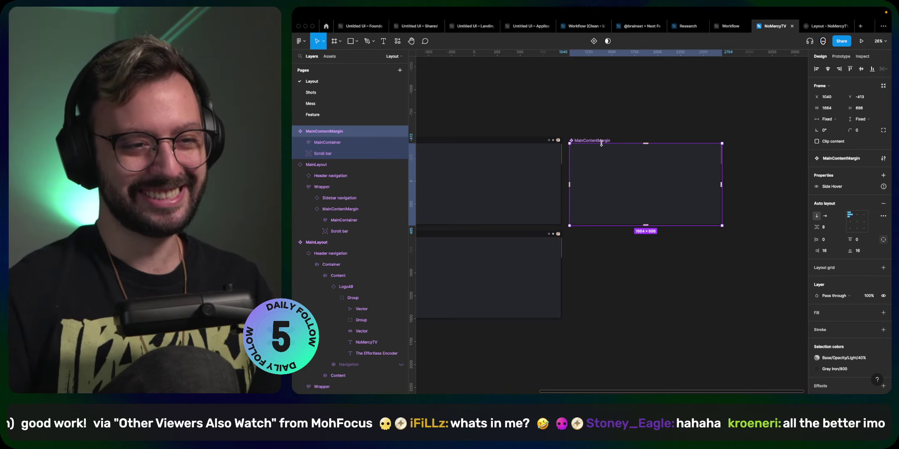
{"action": "left_click", "coordinate": [599, 120]}
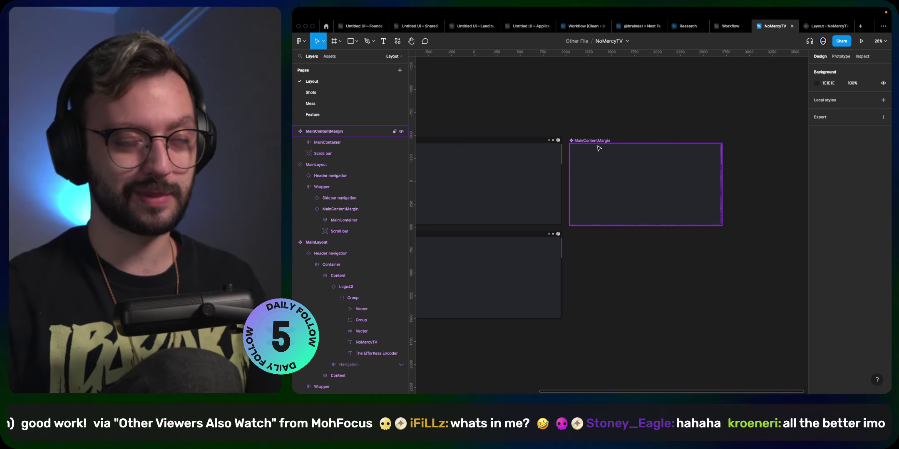
- Move the minimized MainLayout instance vertically so it sits 40 px below the original component
{"action": "scroll", "coordinate": [674, 226], "scroll_direction": "left", "scroll_amount": 5}
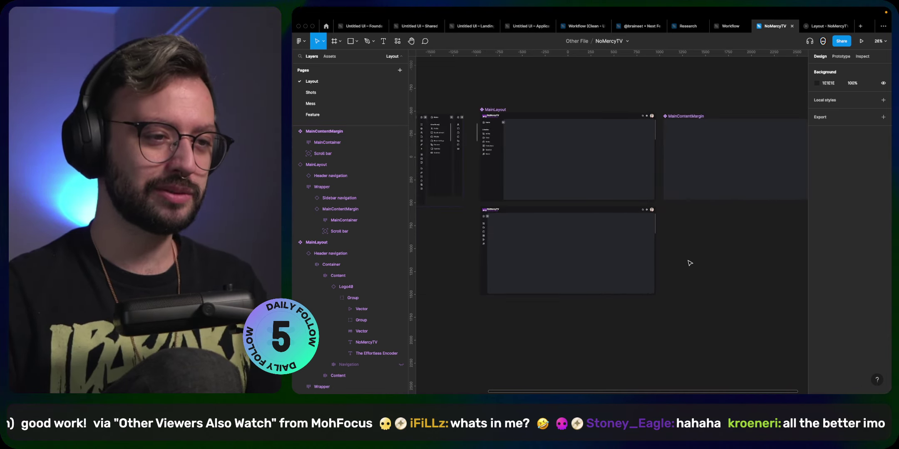
{"action": "left_click", "coordinate": [568, 247]}
{"action": "key", "text": "alt"}
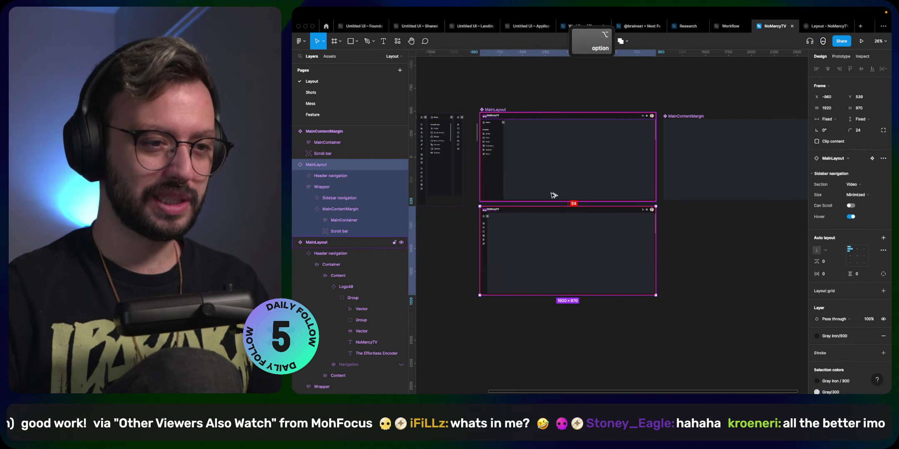
{"action": "key", "text": "shift+Down"}
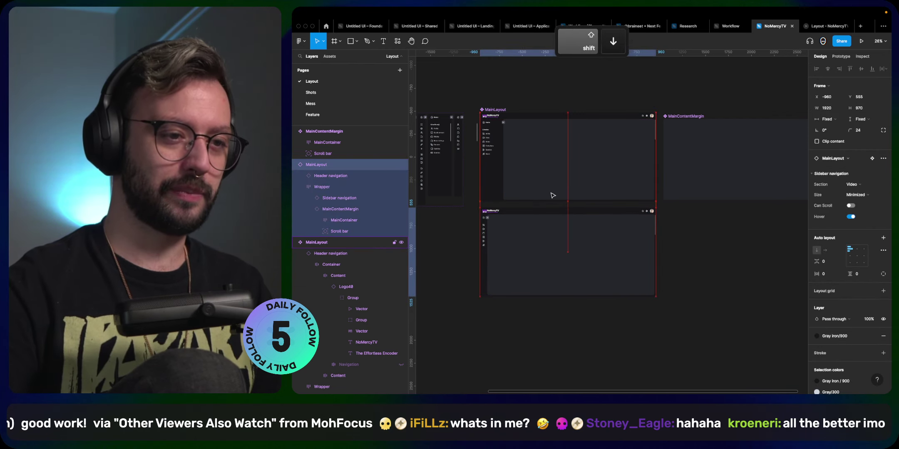
{"action": "key", "text": "Down"}
{"action": "key", "text": "Down"}
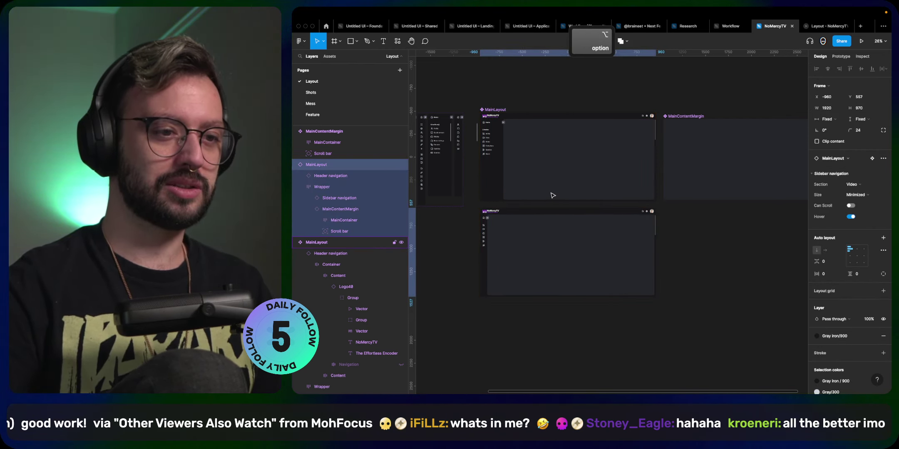
{"action": "key", "text": "shift+Up"}
{"action": "key", "text": "shift+Up"}
{"action": "key", "text": "shift+Up"}
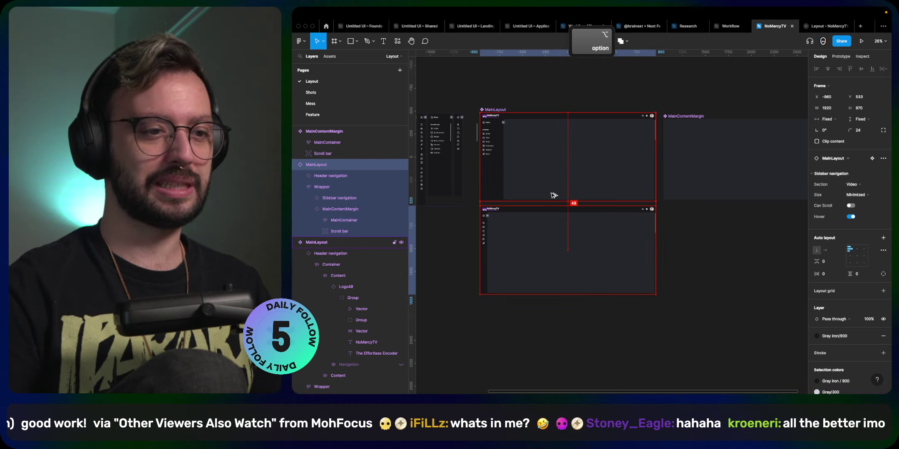
{"action": "key", "text": "shift+Up"}
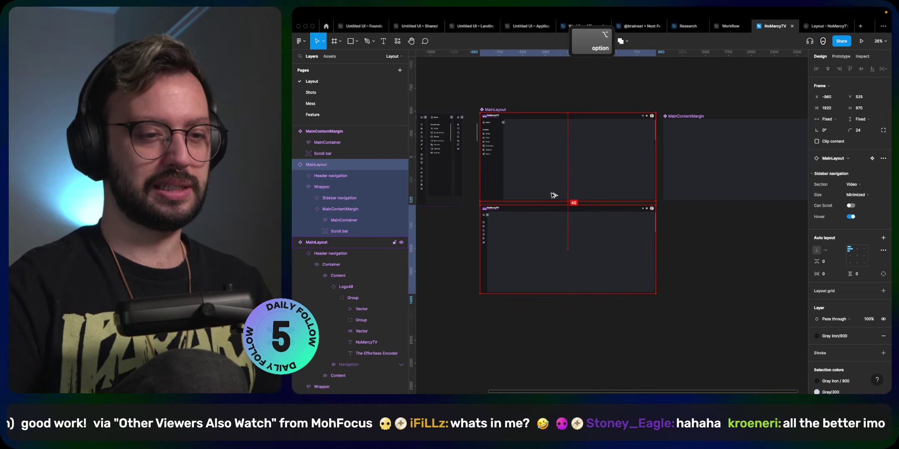
{"action": "left_click", "coordinate": [588, 100]}
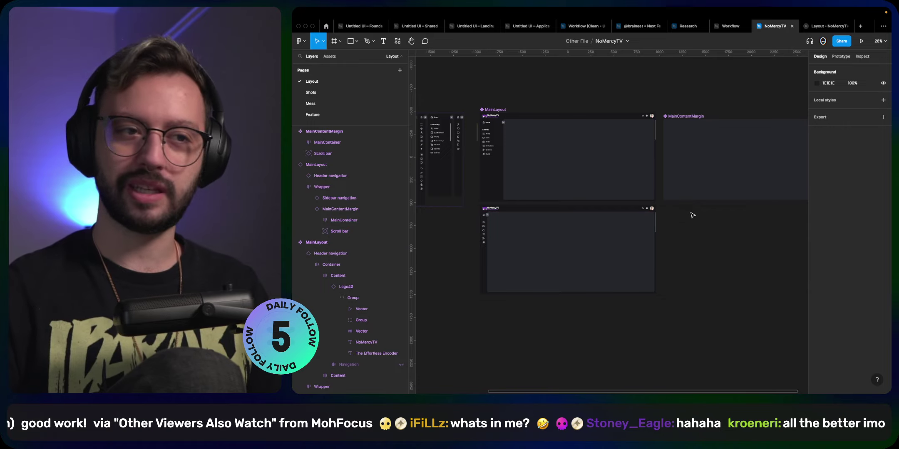
- Switch to the NoMercy TV site in the browser, test its sidebar's collapsing and expanding, and return to the NoMercyTV design file
{"action": "key", "text": "super+Tab"}
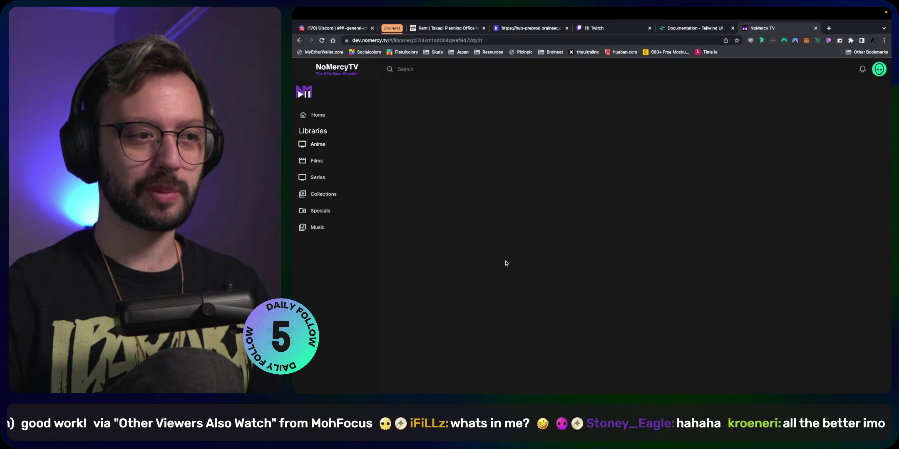
{"action": "left_click", "coordinate": [383, 93]}
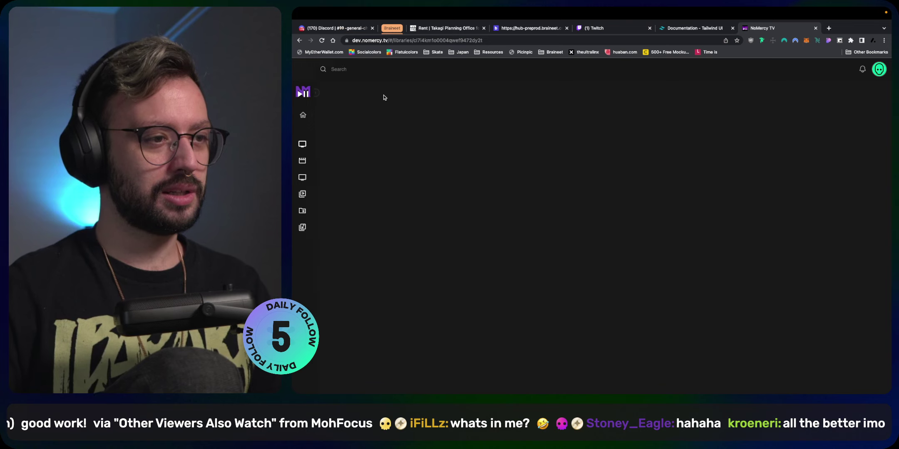
{"action": "left_click", "coordinate": [317, 93]}
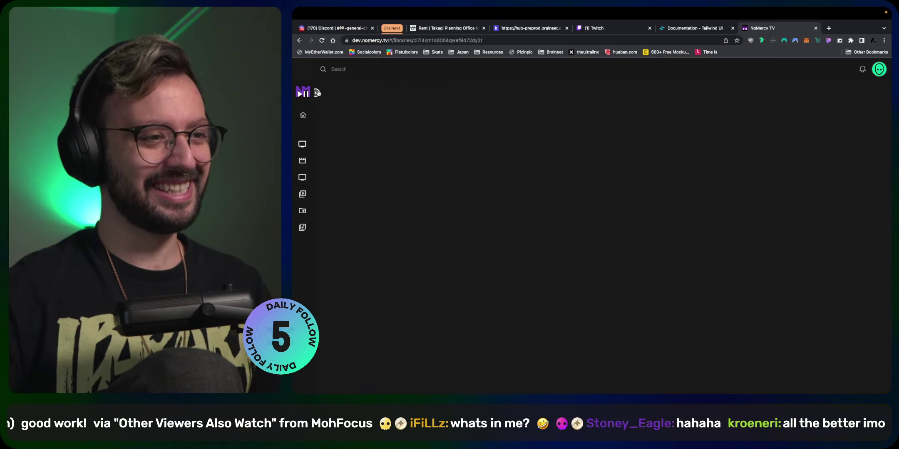
{"action": "left_click", "coordinate": [317, 93]}
{"action": "key", "text": "super+Tab"}
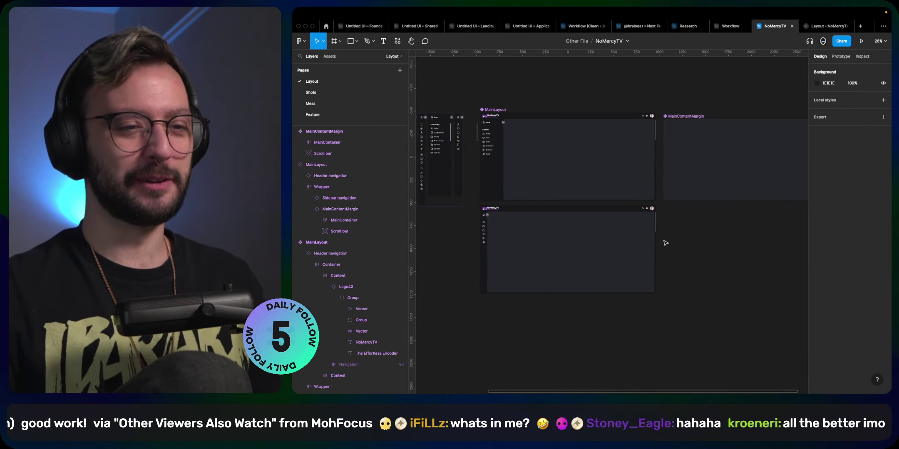
- Narrow the minimized MainLayout instance to about 680 px wide to test how its content resizes
{"action": "scroll", "coordinate": [651, 237], "scroll_direction": "right", "scroll_amount": 1}
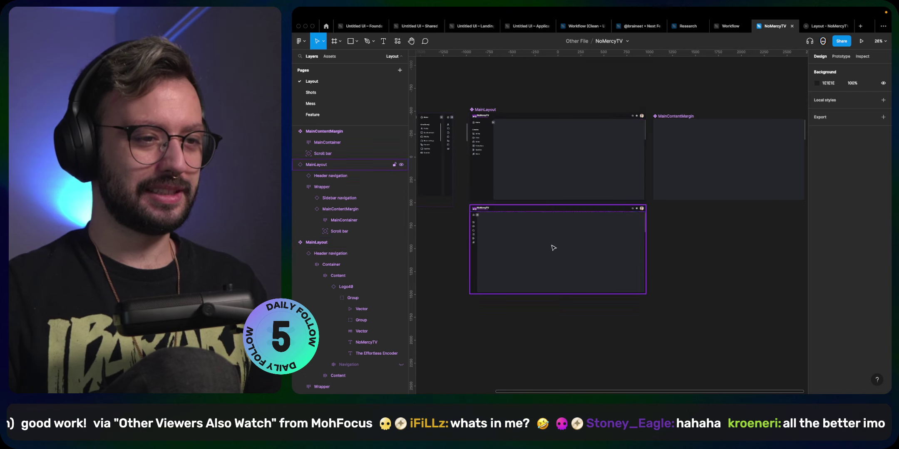
{"action": "left_click", "coordinate": [641, 253]}
{"action": "left_click_drag", "start_coordinate": [644, 252], "coordinate": [511, 253]}
{"action": "scroll", "coordinate": [512, 253], "scroll_direction": "up", "scroll_amount": 6}
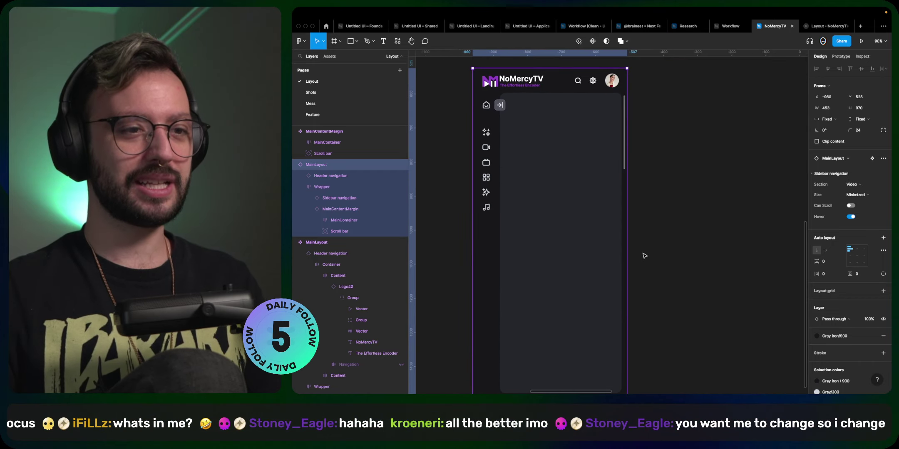
{"action": "left_click_drag", "start_coordinate": [627, 259], "coordinate": [643, 295]}
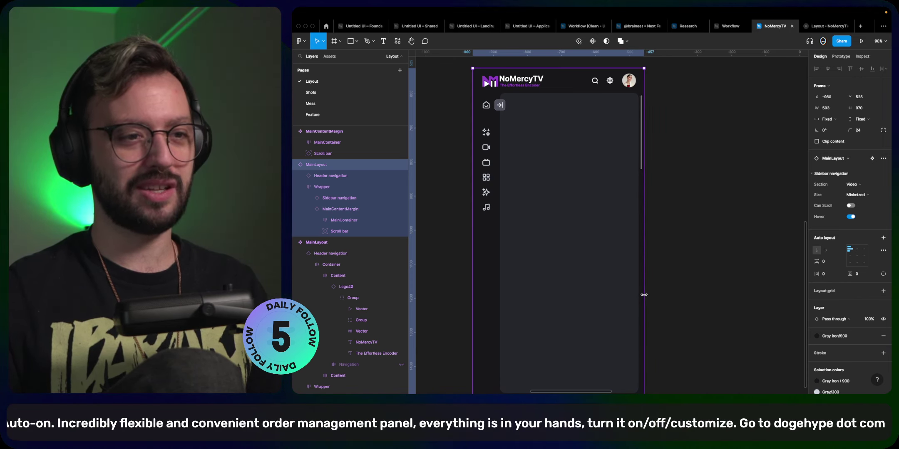
{"action": "left_click_drag", "start_coordinate": [644, 295], "coordinate": [704, 283]}
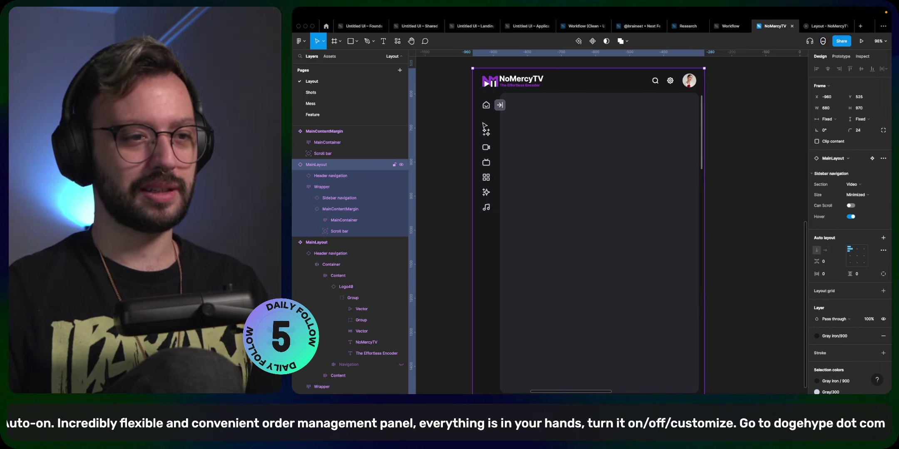
{"action": "scroll", "coordinate": [726, 203], "scroll_direction": "down", "scroll_amount": 4}
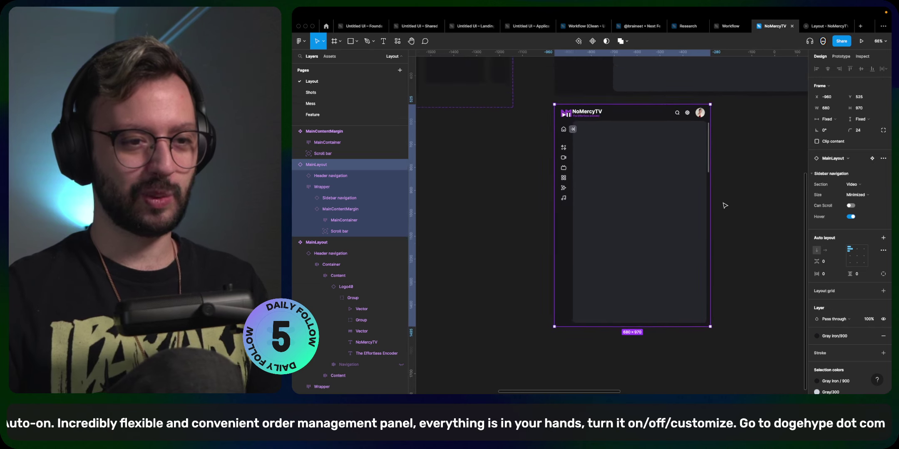
- Switch to the Twitch Stream Manager in the browser and ban the sender of the first-time promotional spam message
{"action": "scroll", "coordinate": [674, 179], "scroll_direction": "down", "scroll_amount": 2}
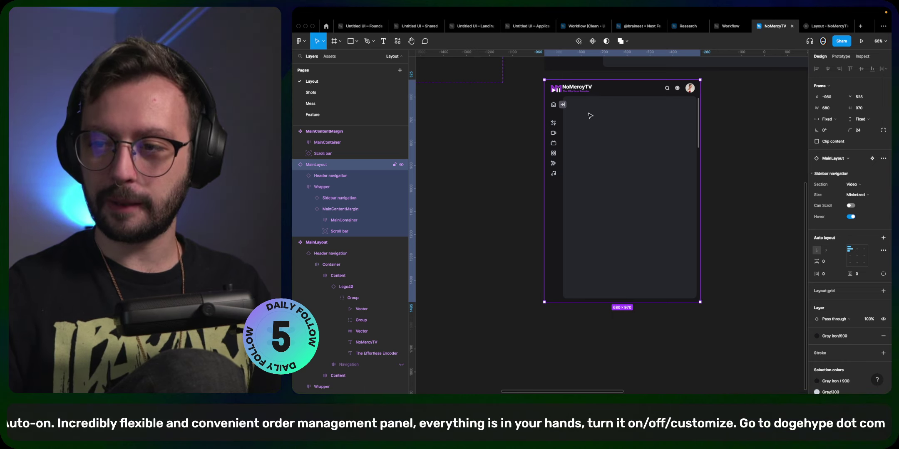
{"action": "key", "text": "super+Tab"}
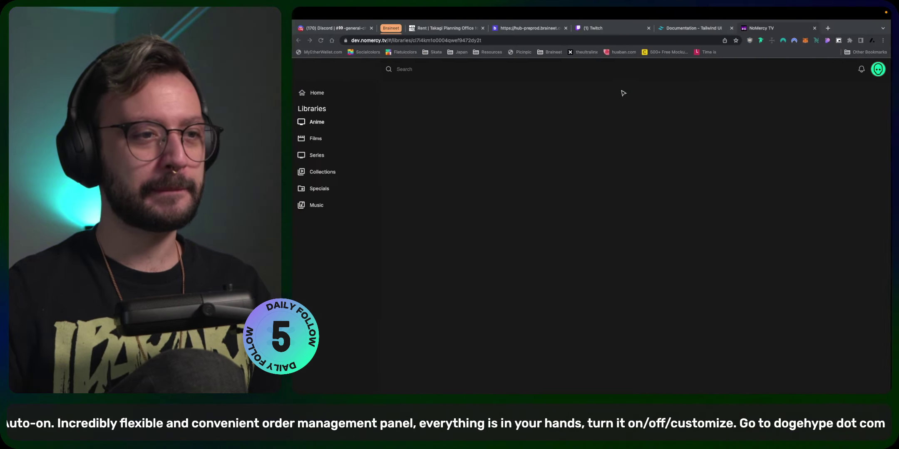
{"action": "left_click", "coordinate": [605, 29]}
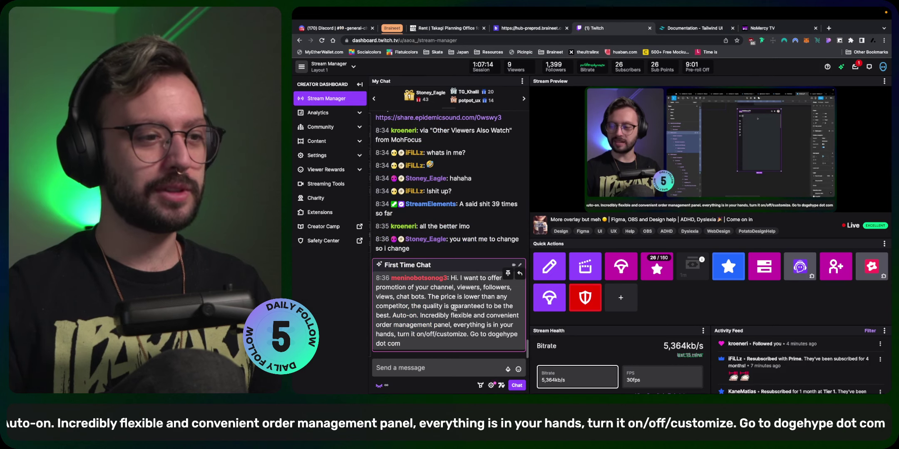
{"action": "left_click_drag", "start_coordinate": [376, 278], "coordinate": [474, 303]}
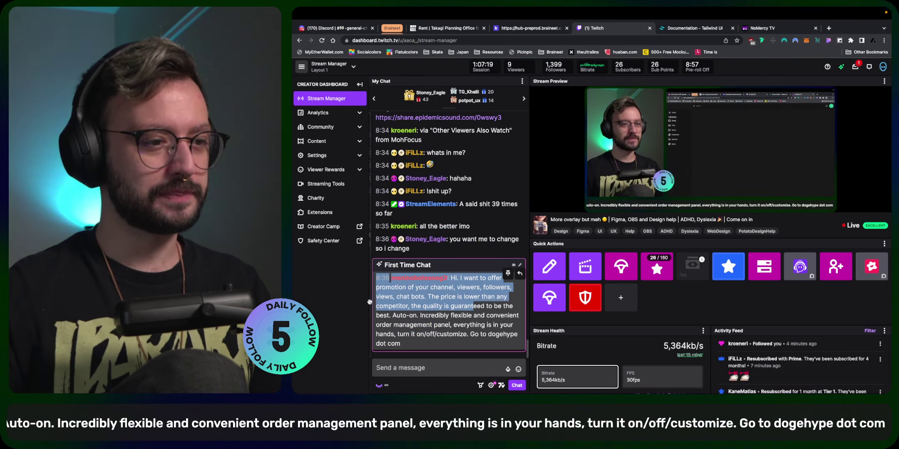
{"action": "left_click", "coordinate": [416, 302]}
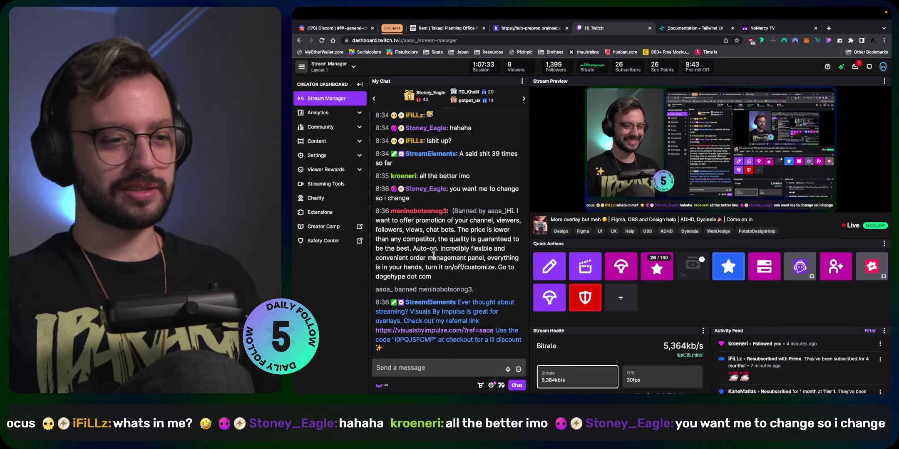
- Reload the NoMercy TV site in the browser and return to the NoMercyTV design file in Figma
{"action": "left_click", "coordinate": [762, 28]}
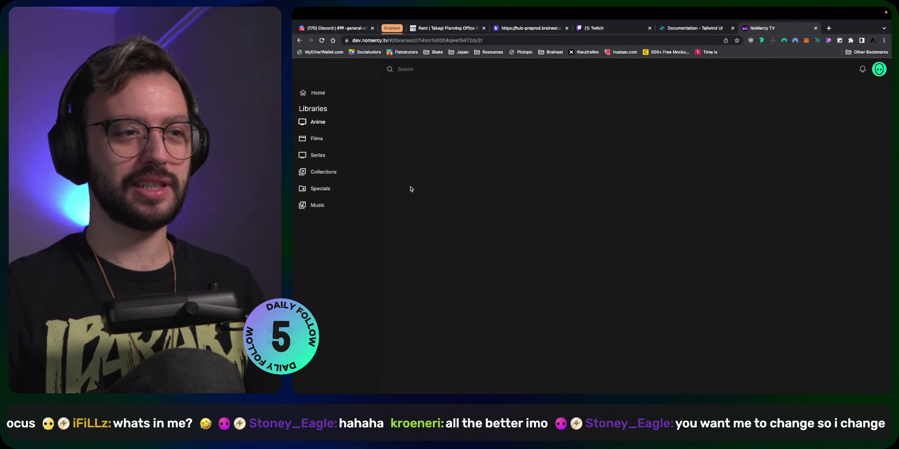
{"action": "left_click", "coordinate": [321, 40]}
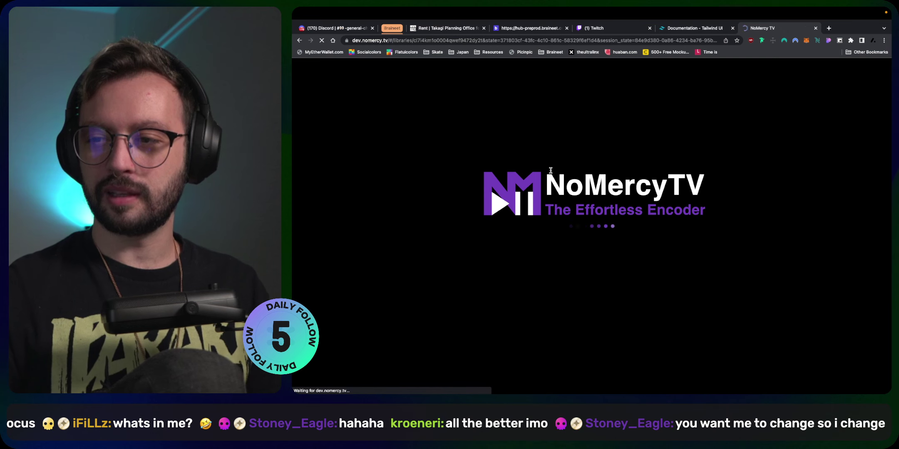
{"action": "key", "text": "ctrl+Right"}
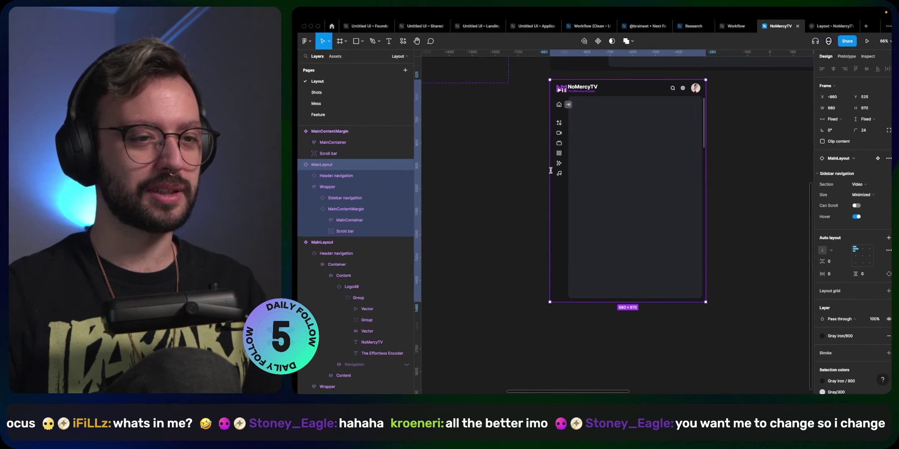
{"action": "left_click", "coordinate": [626, 127]}
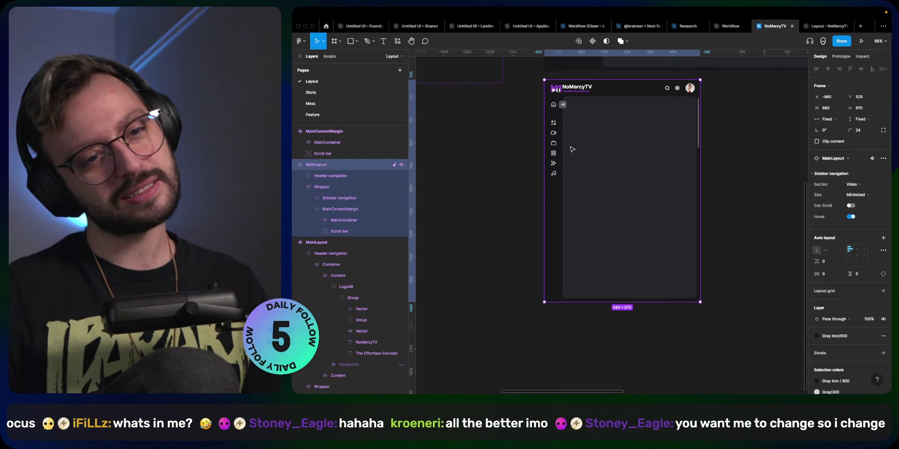
{"action": "left_click", "coordinate": [723, 203]}
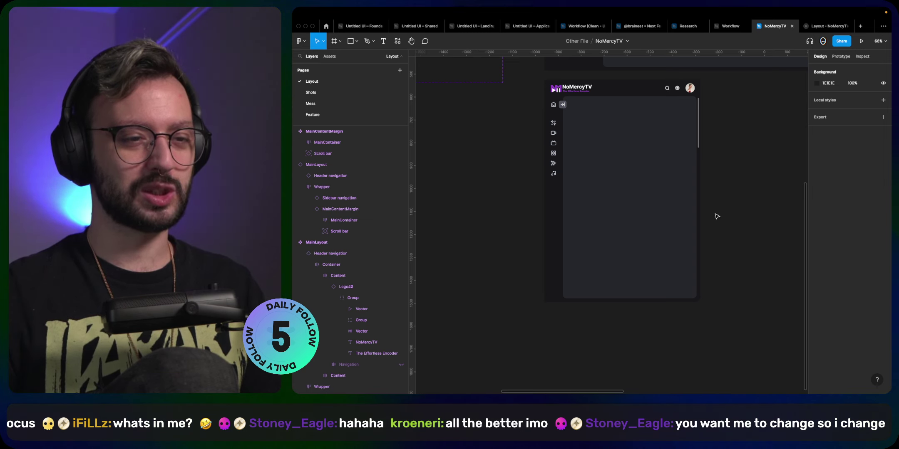
{"action": "left_click", "coordinate": [656, 207]}
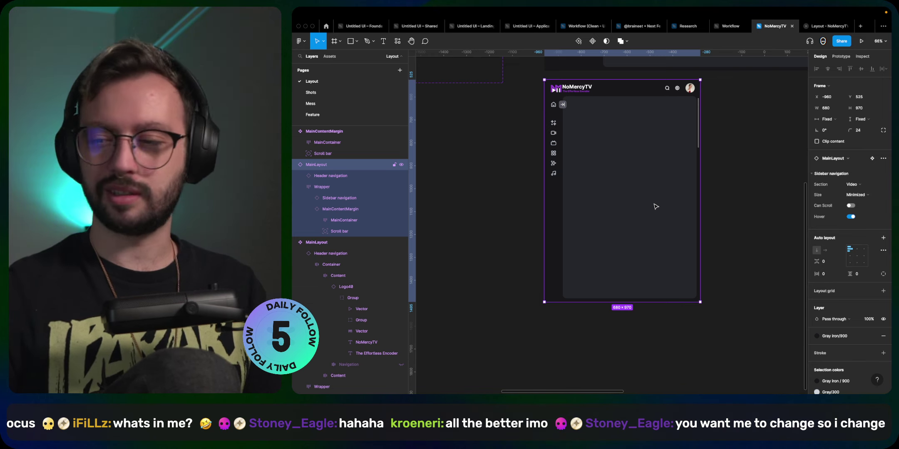
{"action": "key", "text": "f"}
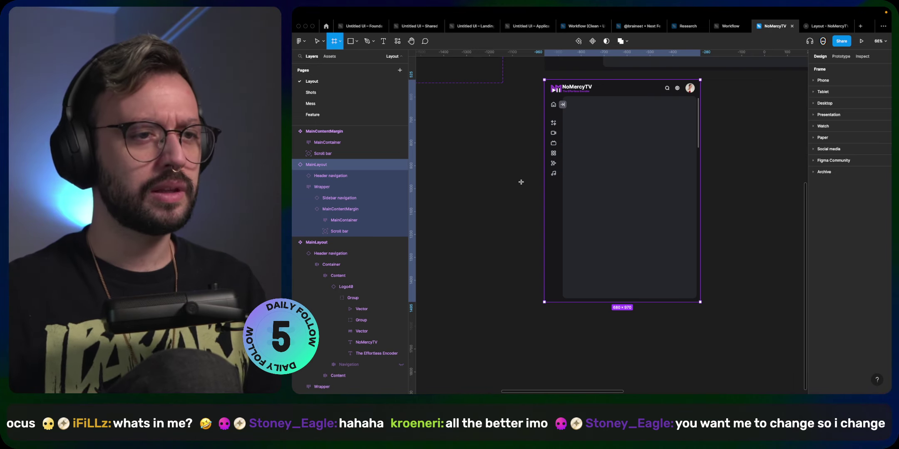
{"action": "left_click", "coordinate": [498, 181]}
{"action": "key", "text": "Delete"}
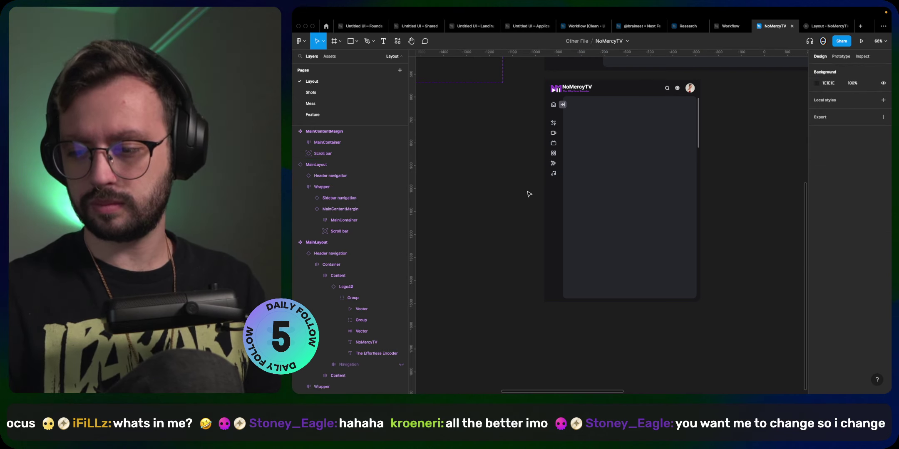
- Narrow the minimized MainLayout instance to about 448 px wide and give it a separate top padding of 48
{"action": "left_click", "coordinate": [576, 144]}
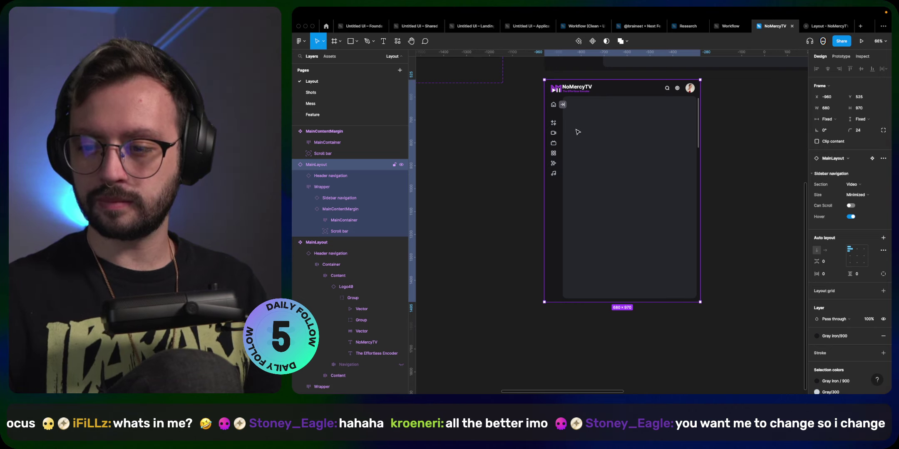
{"action": "left_click_drag", "start_coordinate": [700, 186], "coordinate": [647, 184]}
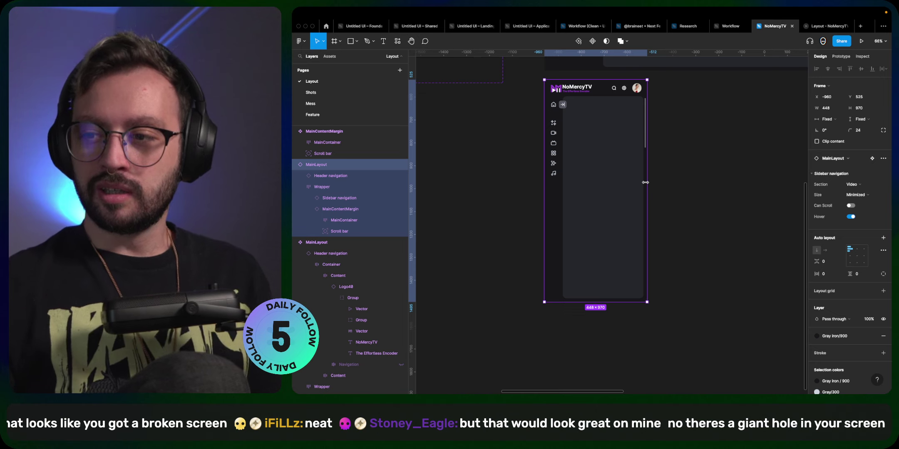
{"action": "left_click", "coordinate": [859, 276]}
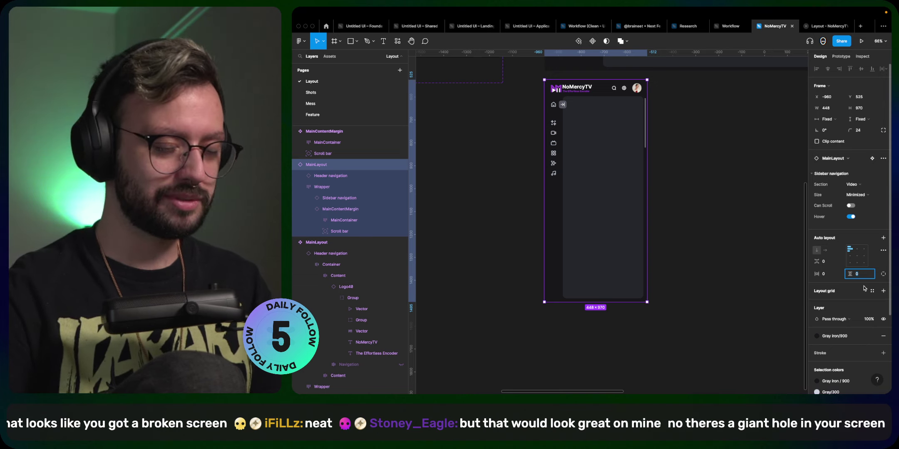
{"action": "type", "text": "64,"}
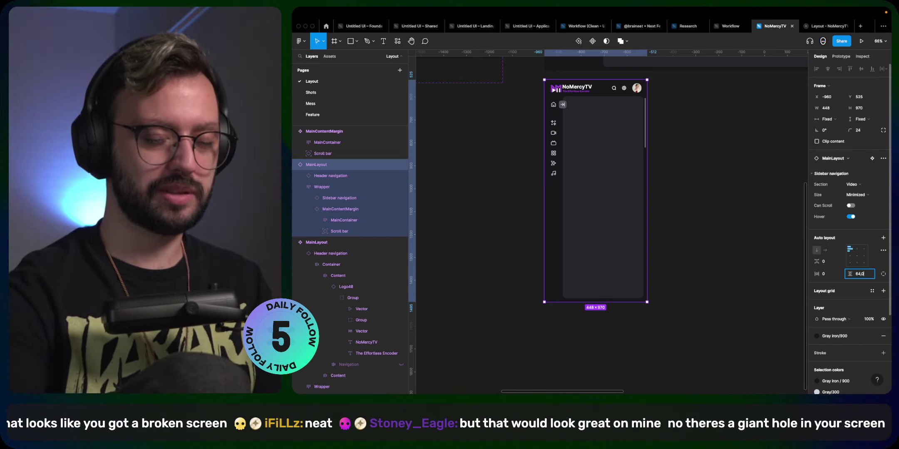
{"action": "key", "text": "Return"}
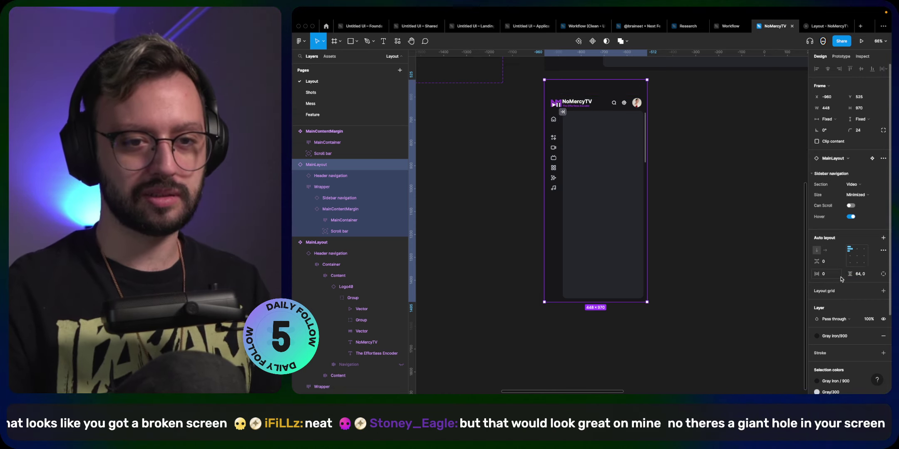
{"action": "left_click", "coordinate": [882, 276]}
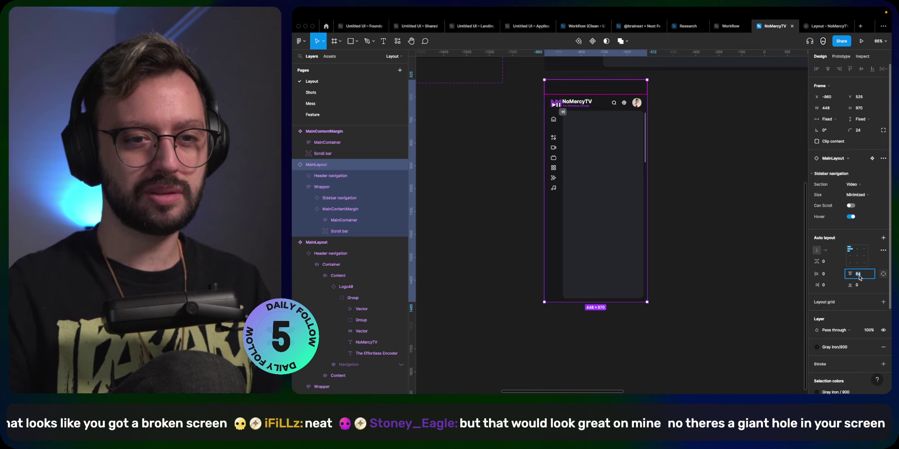
{"action": "left_click", "coordinate": [859, 274]}
{"action": "key", "text": "shift+Down"}
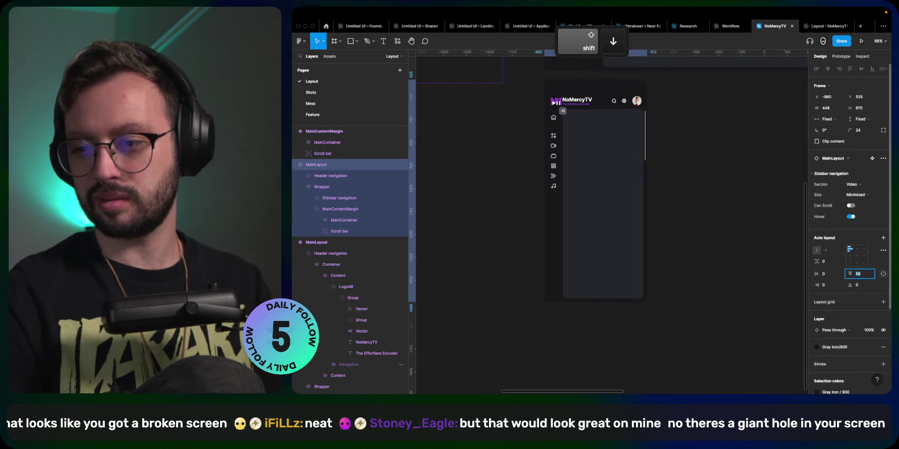
{"action": "key", "text": "shift+Down"}
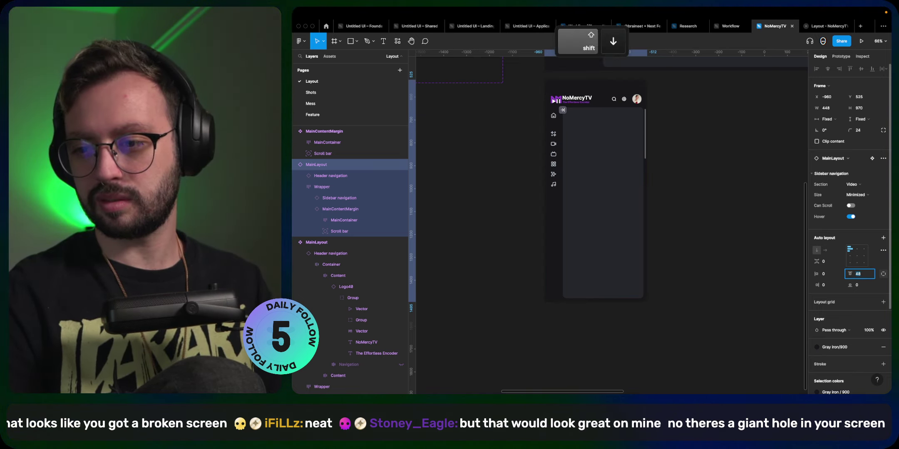
- Try a bottom padding of 24 on the minimized MainLayout instance and undo it
{"action": "left_click", "coordinate": [868, 284]}
{"action": "key", "text": "shift+Up"}
{"action": "key", "text": "shift+Up"}
{"action": "key", "text": "shift+Up"}
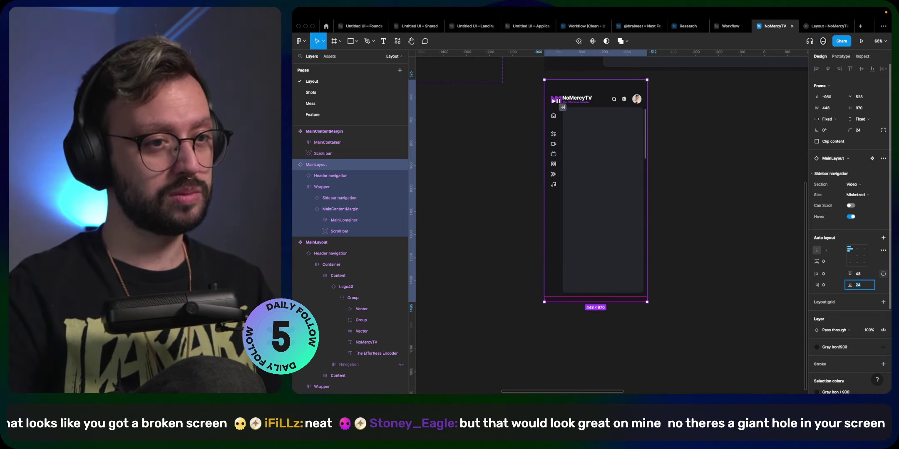
{"action": "key", "text": "super+z"}
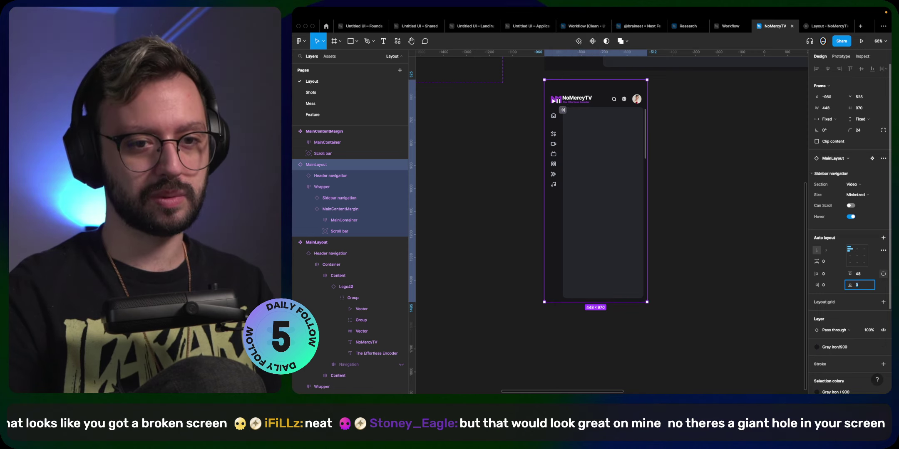
- Set the collapse button's constraints to Right and Top in the first variant of the Sidebar navigation component
{"action": "left_click", "coordinate": [562, 111], "text": "super"}
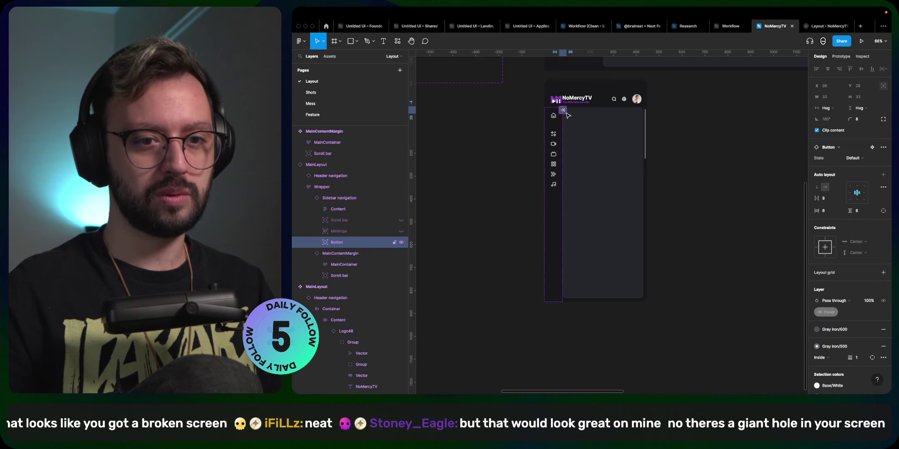
{"action": "scroll", "coordinate": [713, 179], "scroll_direction": "down", "scroll_amount": 5}
{"action": "scroll", "coordinate": [506, 108], "scroll_direction": "up", "scroll_amount": 10}
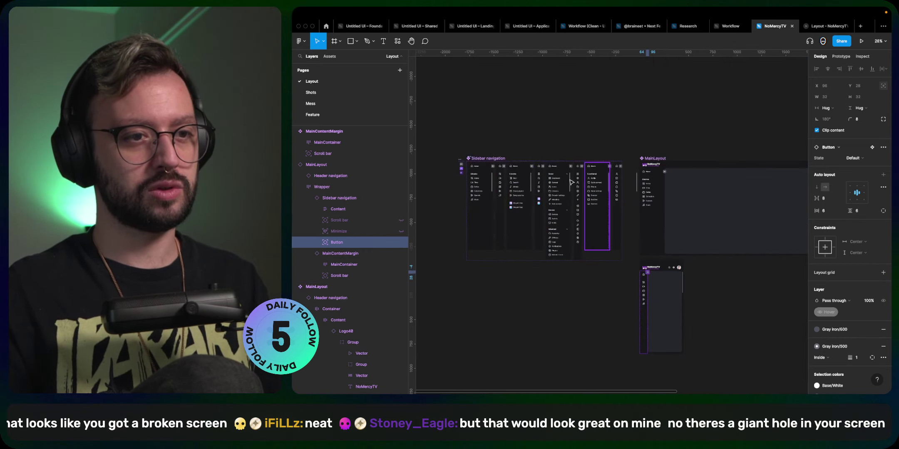
{"action": "left_click", "coordinate": [506, 101], "text": "super"}
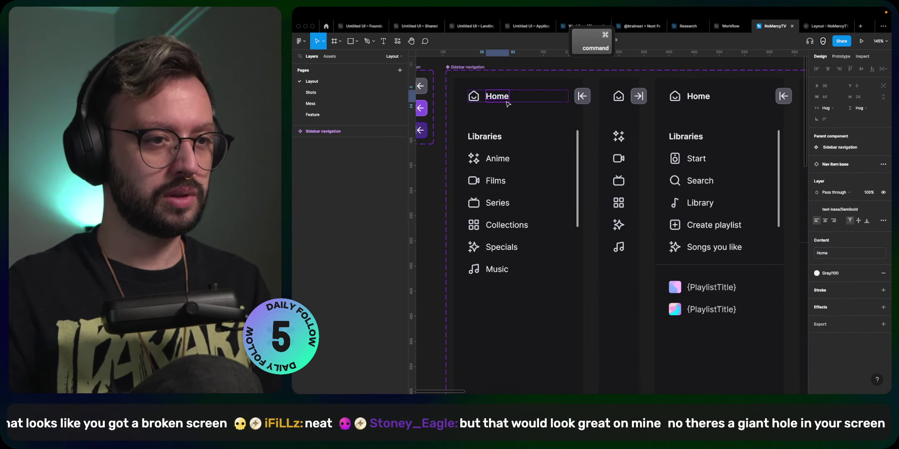
{"action": "left_click", "coordinate": [582, 96], "text": "super"}
{"action": "left_click", "coordinate": [825, 279]}
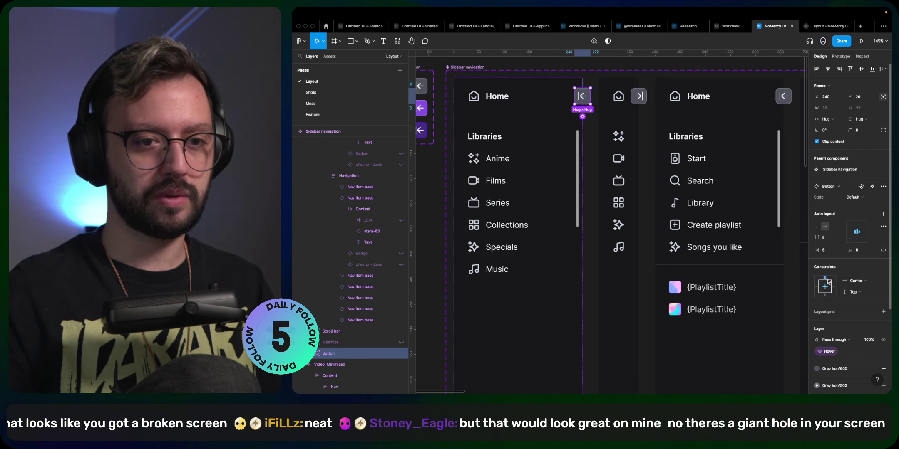
{"action": "left_click", "coordinate": [833, 286]}
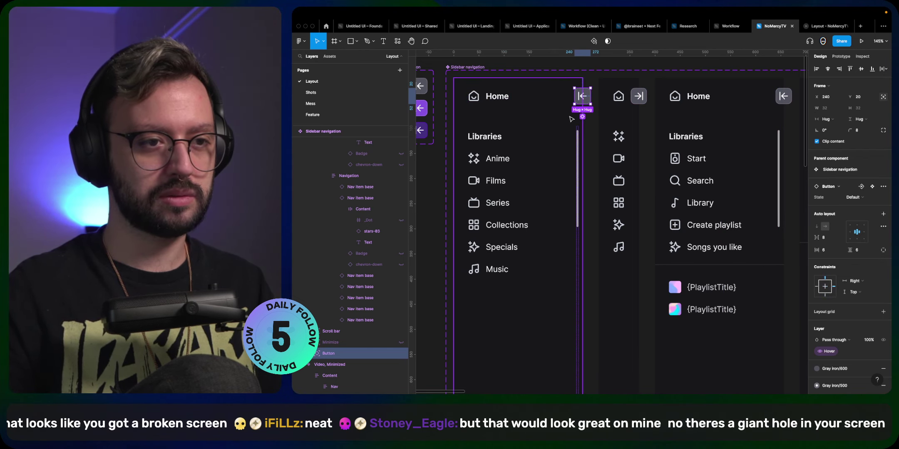
- Select the matching collapse buttons across all Sidebar navigation variants and set their vertical constraint to Top
{"action": "key", "text": "super+alt+a"}
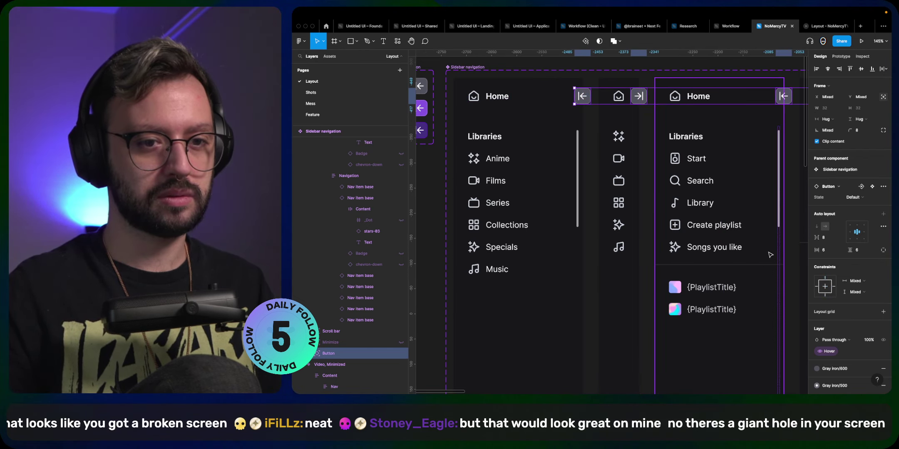
{"action": "left_click", "coordinate": [824, 278]}
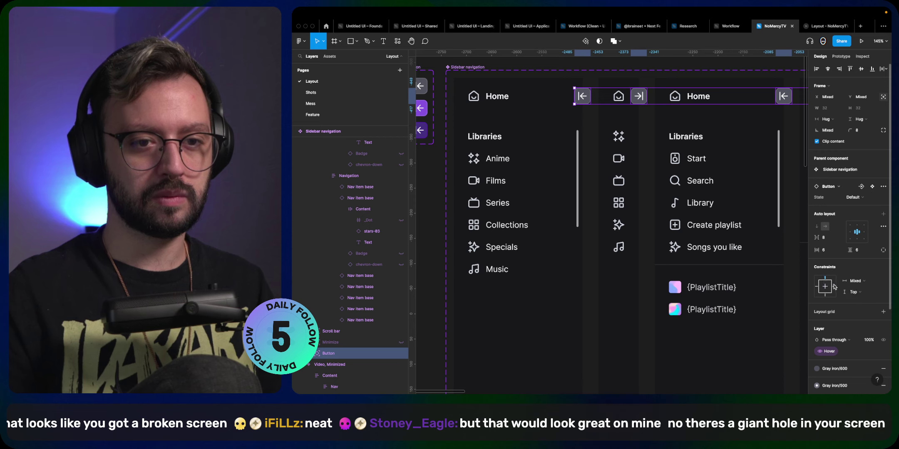
{"action": "left_click", "coordinate": [653, 235]}
- Set the bottom padding of the minimized MainLayout instance to 16
{"action": "scroll", "coordinate": [665, 208], "scroll_direction": "down", "scroll_amount": 6}
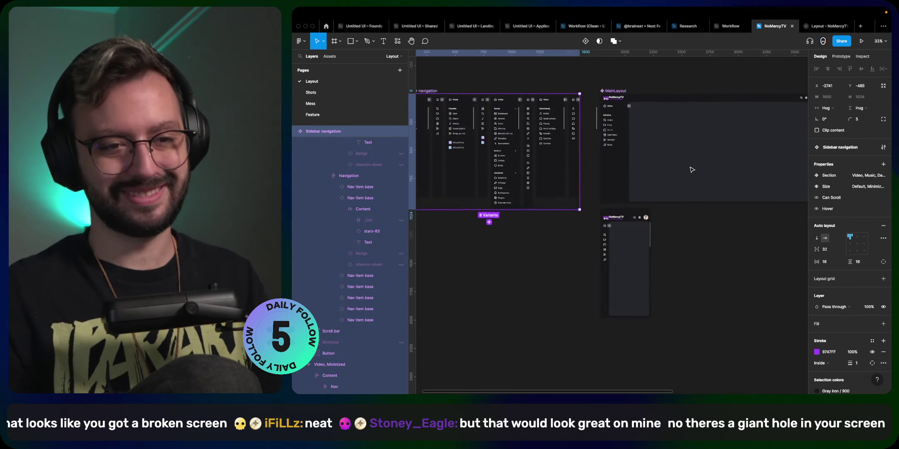
{"action": "scroll", "coordinate": [692, 170], "scroll_direction": "right", "scroll_amount": 3}
{"action": "scroll", "coordinate": [692, 169], "scroll_direction": "down", "scroll_amount": 1}
{"action": "scroll", "coordinate": [491, 234], "scroll_direction": "left", "scroll_amount": 1}
{"action": "left_click", "coordinate": [533, 204]}
{"action": "scroll", "coordinate": [533, 204], "scroll_direction": "up", "scroll_amount": 3}
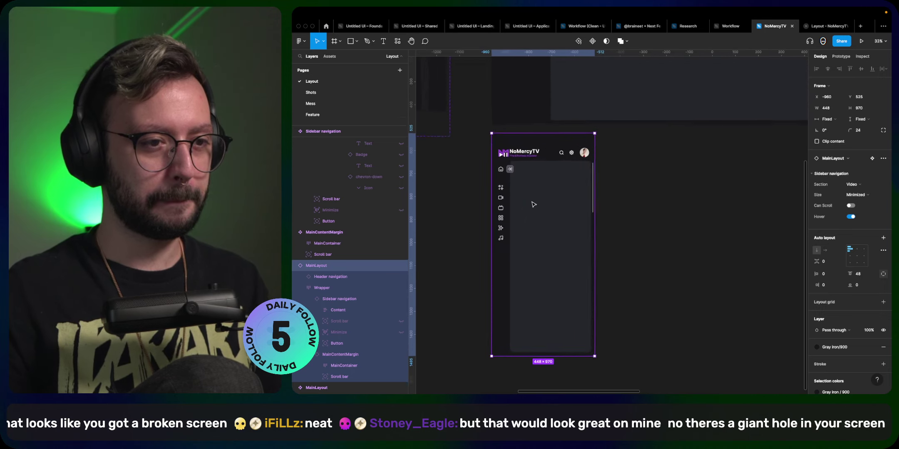
{"action": "scroll", "coordinate": [534, 204], "scroll_direction": "up", "scroll_amount": 2}
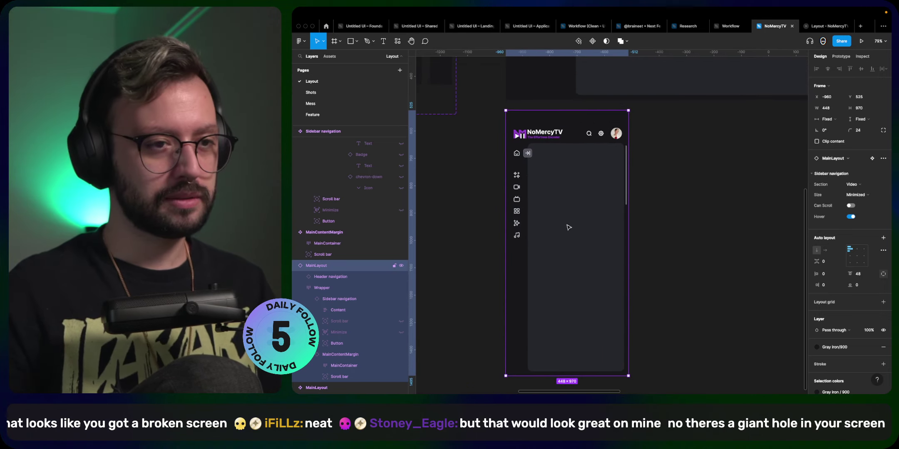
{"action": "left_click", "coordinate": [860, 286]}
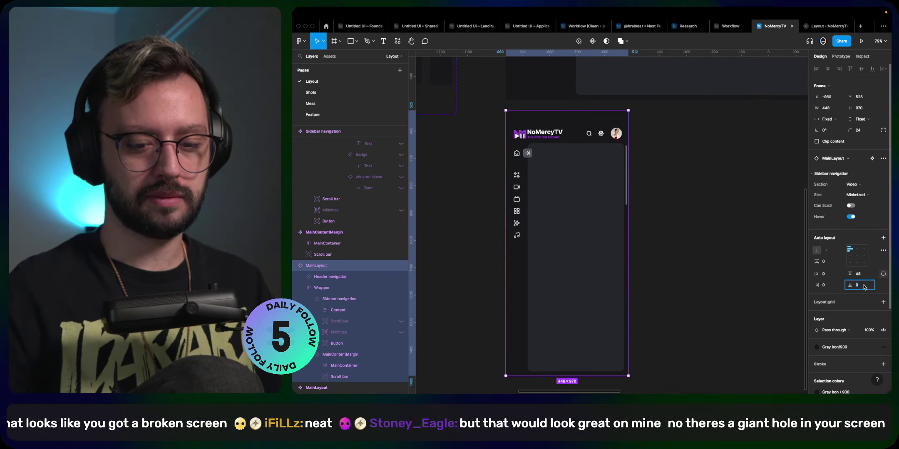
{"action": "key", "text": "shift+Up"}
{"action": "key", "text": "shift+Up"}
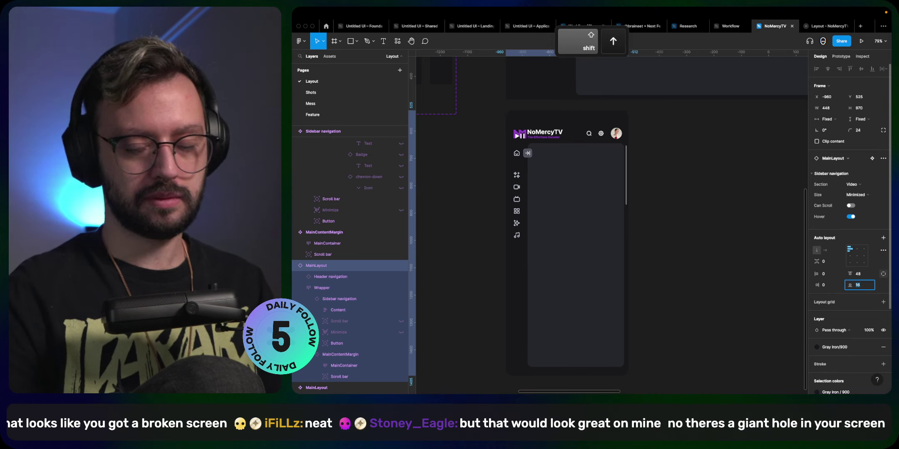
- Set the bottom padding of the minimized MainLayout instance to 24
{"action": "key", "text": "shift+Up"}
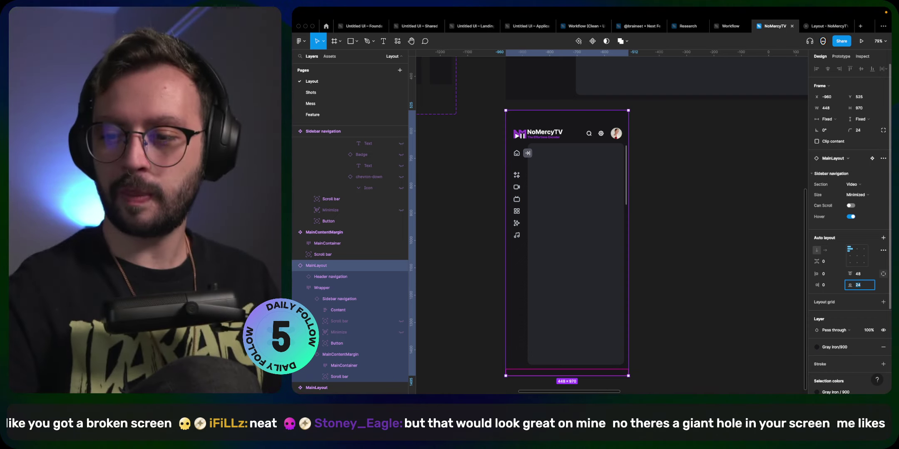
{"action": "left_click", "coordinate": [674, 225]}
- Find the ImageRatio component with the search "ratio" and place an instance over the main container of the narrow MainLayout
{"action": "scroll", "coordinate": [568, 183], "scroll_direction": "up", "scroll_amount": 3}
{"action": "scroll", "coordinate": [568, 182], "scroll_direction": "up", "scroll_amount": 3}
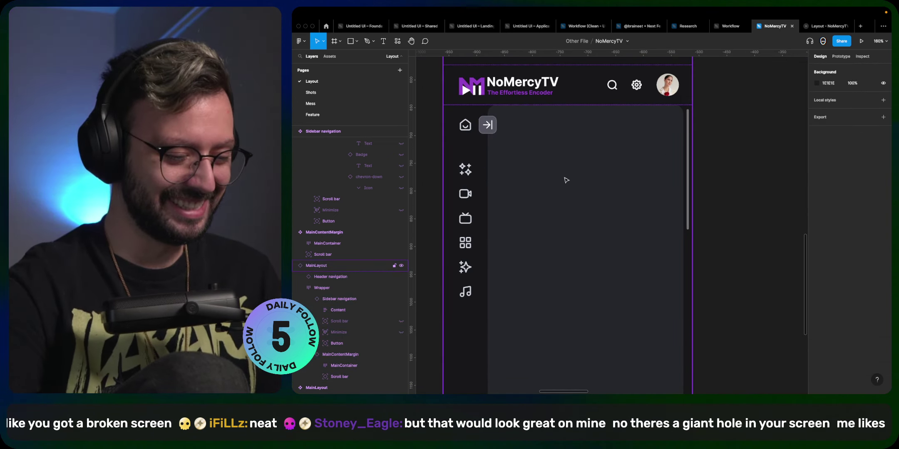
{"action": "key", "text": "shift+i"}
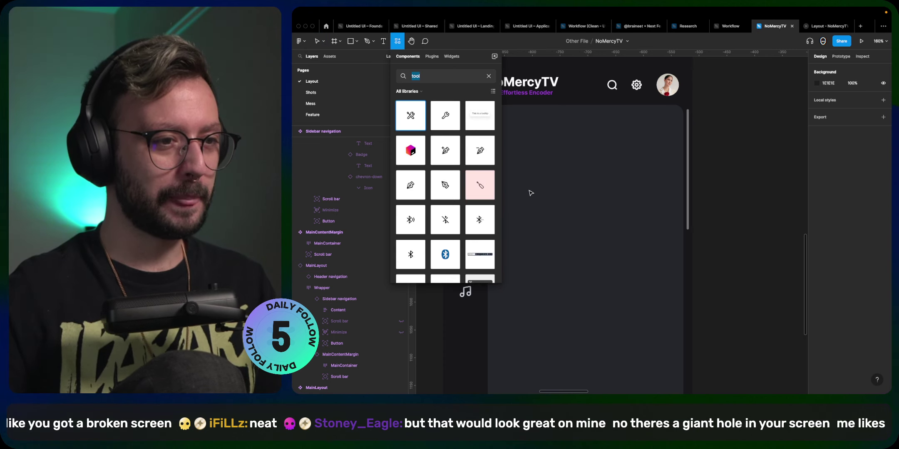
{"action": "type", "text": "ratio"}
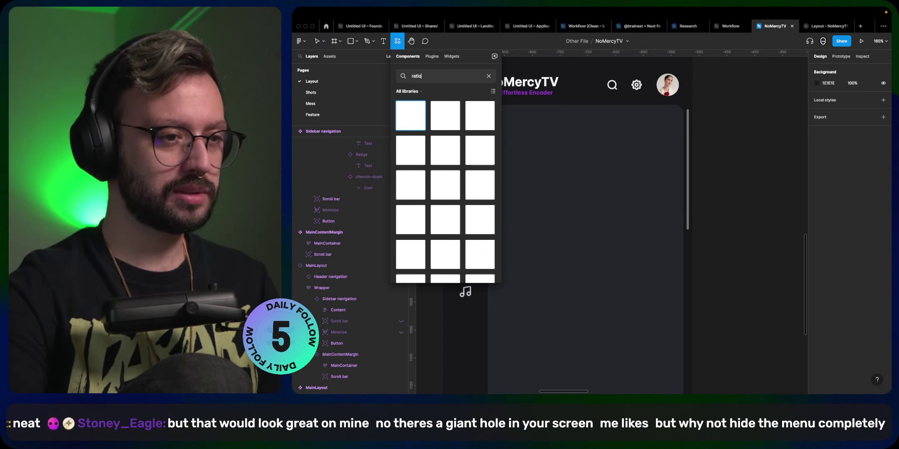
{"action": "left_click_drag", "start_coordinate": [410, 115], "coordinate": [542, 171]}
{"action": "key", "text": "shift"}
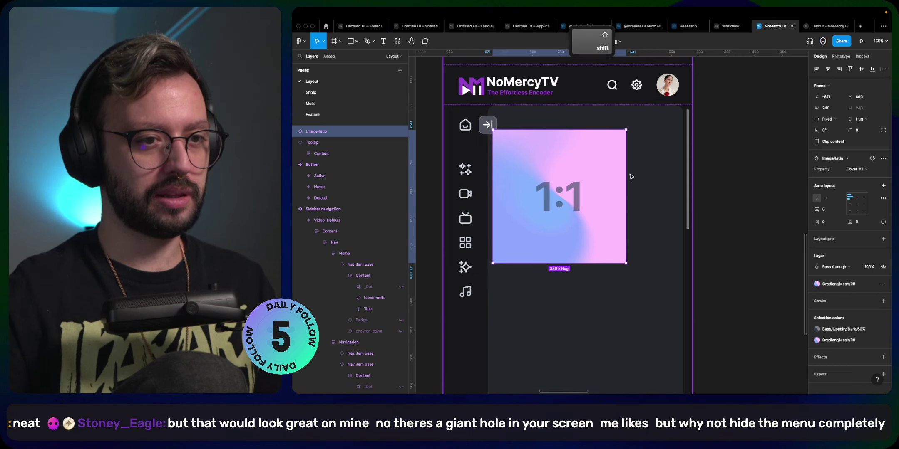
{"action": "key", "text": "alt"}
{"action": "key", "text": "alt"}
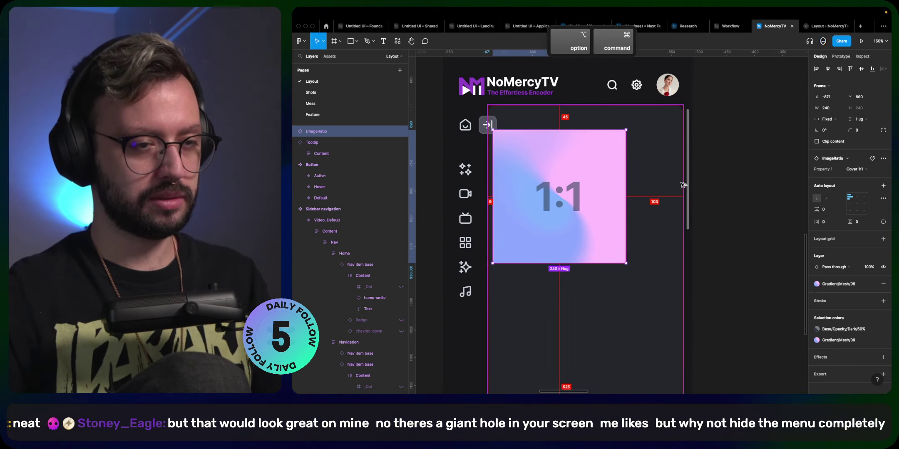
- Wrap the ImageRatio card and the narrow MainLayout instance together in a new frame
{"action": "left_click_drag", "start_coordinate": [740, 206], "coordinate": [510, 193]}
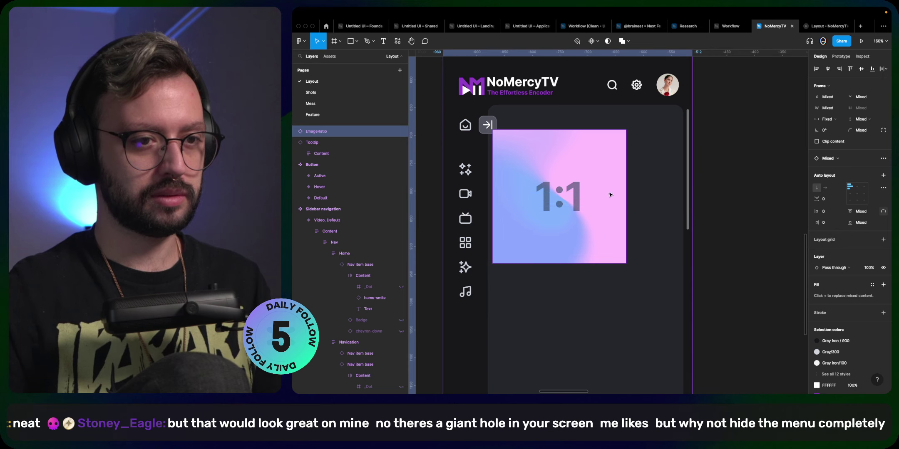
{"action": "key", "text": "alt+super"}
{"action": "key", "text": "alt+super+g"}
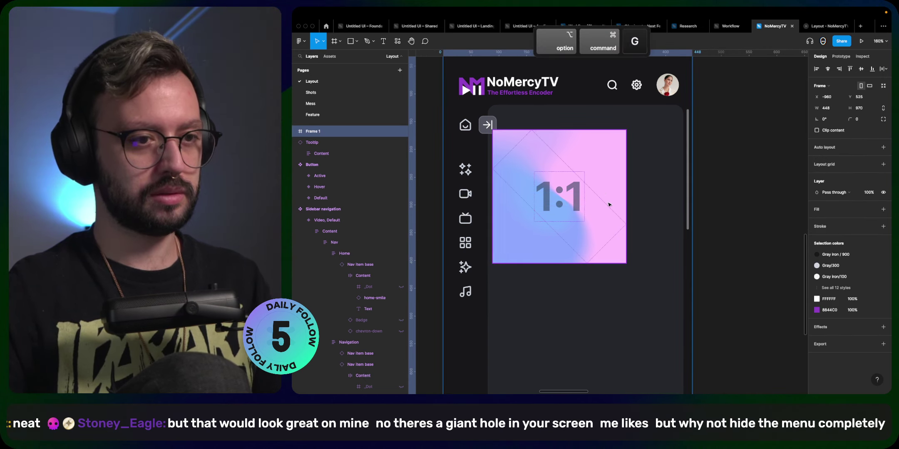
- Switch the ImageRatio card to the Cover 2:3 variant and shrink it to about 108 wide
{"action": "left_click", "coordinate": [612, 233]}
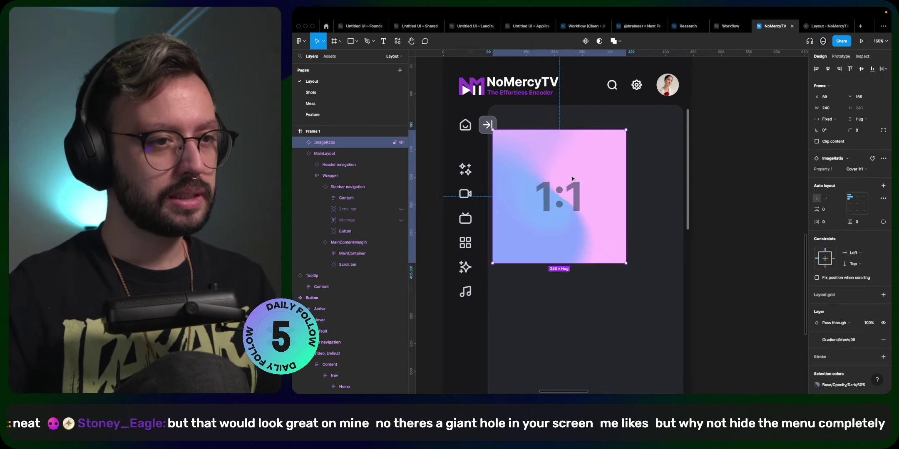
{"action": "left_click", "coordinate": [851, 173]}
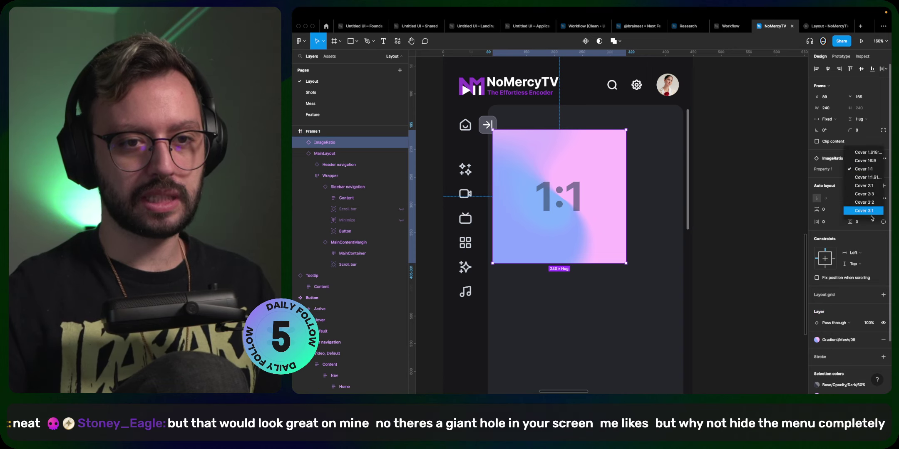
{"action": "left_click", "coordinate": [858, 204]}
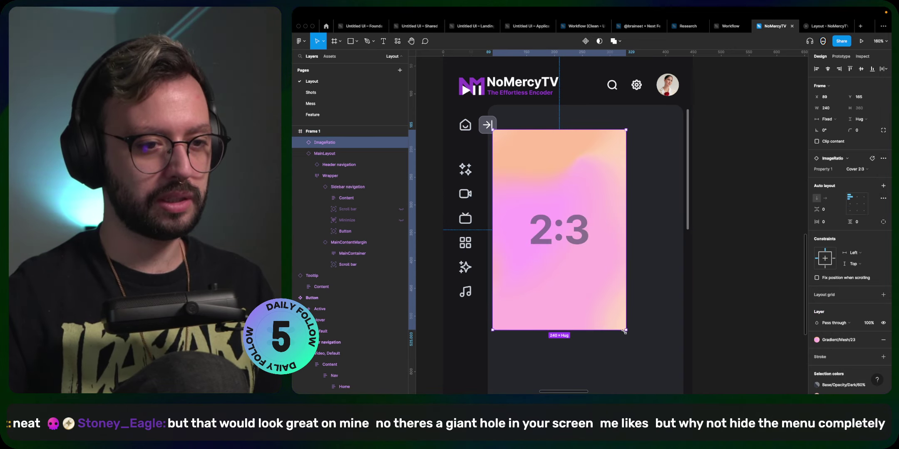
{"action": "left_click_drag", "start_coordinate": [628, 298], "coordinate": [554, 261]}
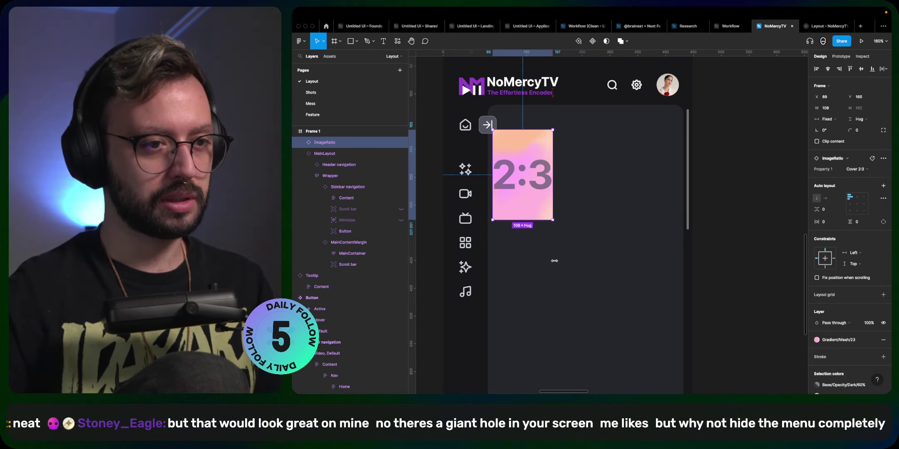
- Position the 2:3 card at X 96, Y 136, 16 px from the main container's left and top edges
{"action": "left_click_drag", "start_coordinate": [509, 188], "coordinate": [515, 173]}
{"action": "key", "text": "alt+super"}
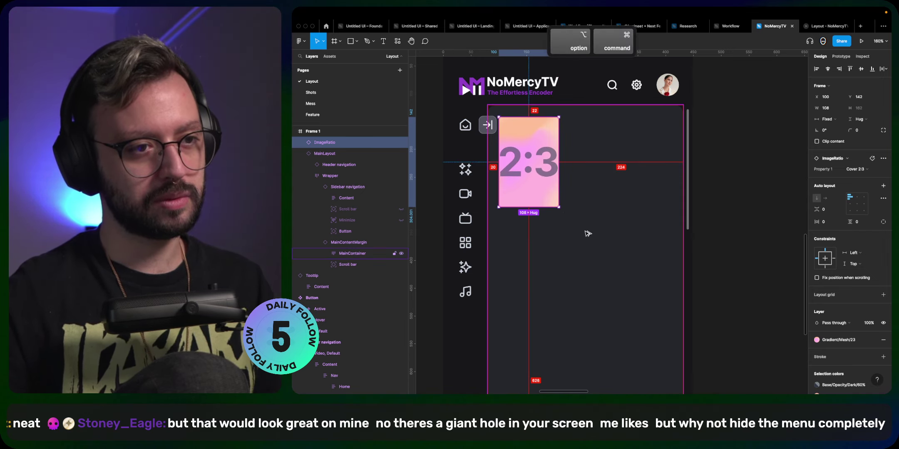
{"action": "key", "text": "Left"}
{"action": "key", "text": "Left"}
{"action": "key", "text": "Left"}
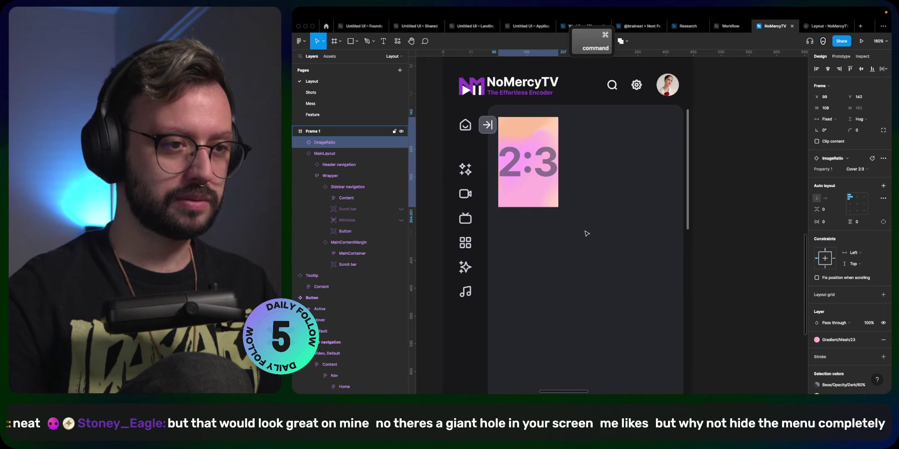
{"action": "key", "text": "Left"}
{"action": "key", "text": "alt"}
{"action": "key", "text": "Up"}
{"action": "key", "text": "Up"}
{"action": "key", "text": "Up"}
{"action": "key", "text": "Up"}
{"action": "key", "text": "Up"}
{"action": "key", "text": "Up"}
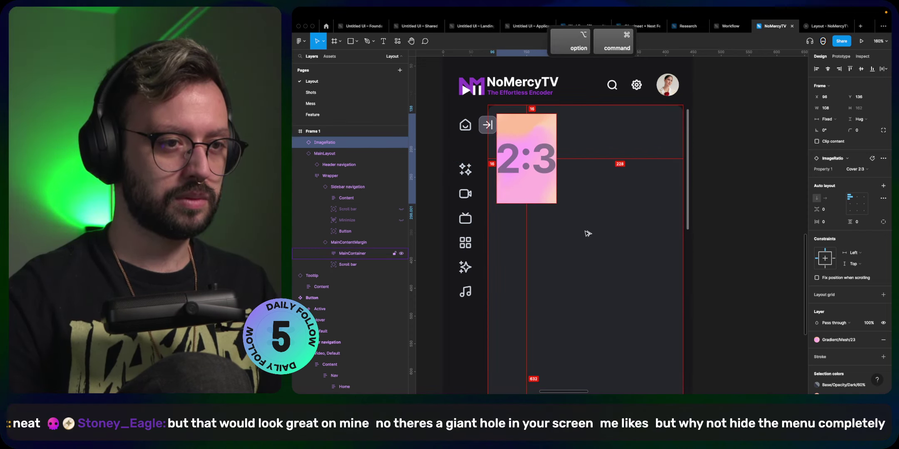
- Duplicate the 2:3 card twice to the right, at X 208 and X 320, to form a row of three
{"action": "left_click_drag", "start_coordinate": [525, 198], "coordinate": [582, 179]}
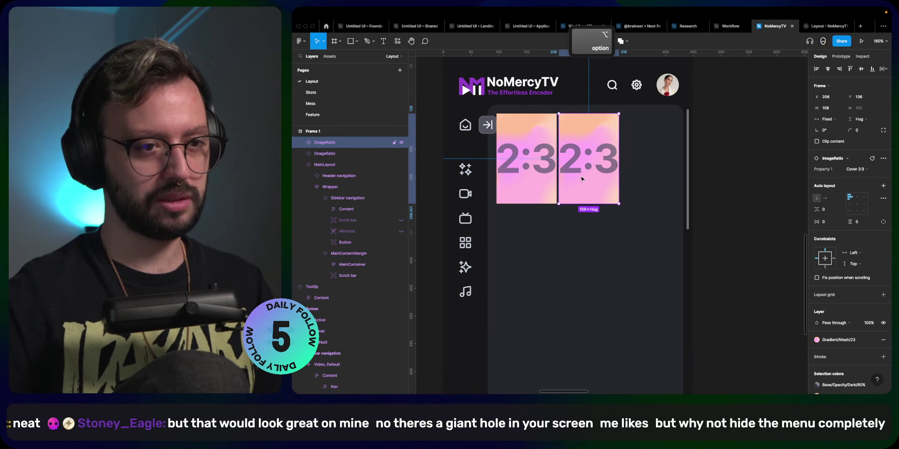
{"action": "key", "text": "super+d"}
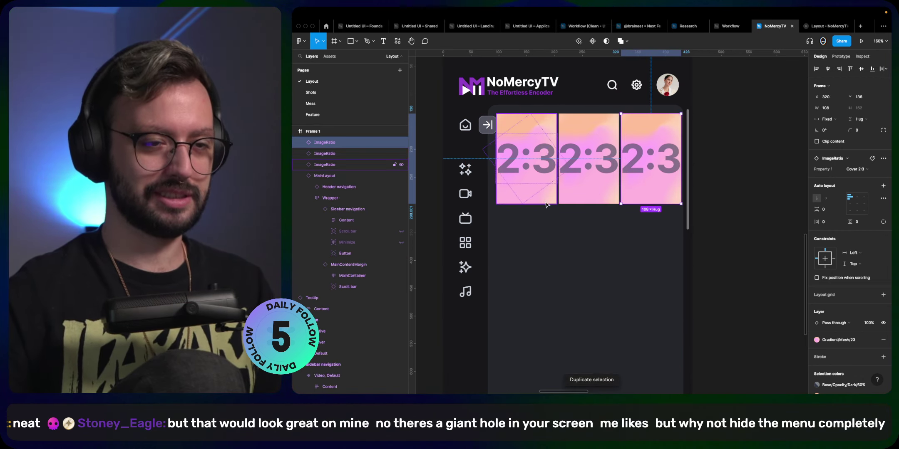
- Select all three cards in the row and narrow them to 96 wide, leaving 16 px gaps
{"action": "left_click", "coordinate": [593, 179], "text": "shift"}
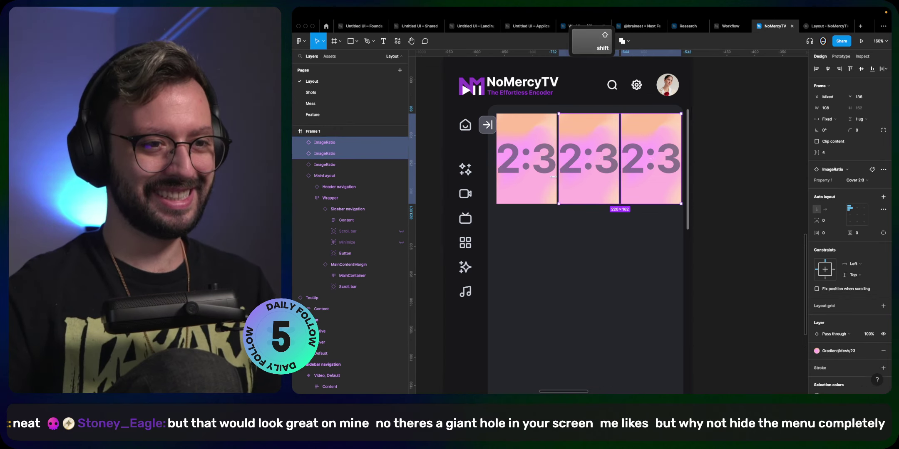
{"action": "left_click", "coordinate": [551, 180], "text": "shift"}
{"action": "key", "text": "super+Left"}
{"action": "key", "text": "super+Left"}
{"action": "key", "text": "super+Left"}
{"action": "key", "text": "super+Left"}
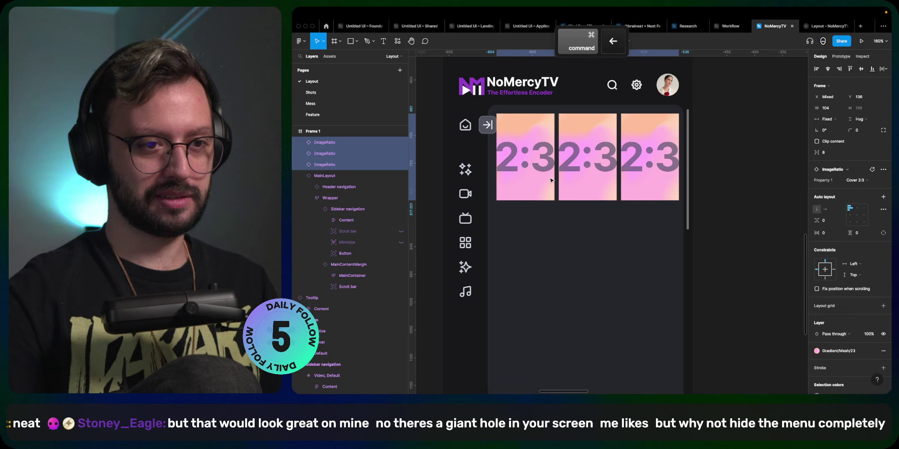
{"action": "key", "text": "super+Left"}
{"action": "key", "text": "super+Left"}
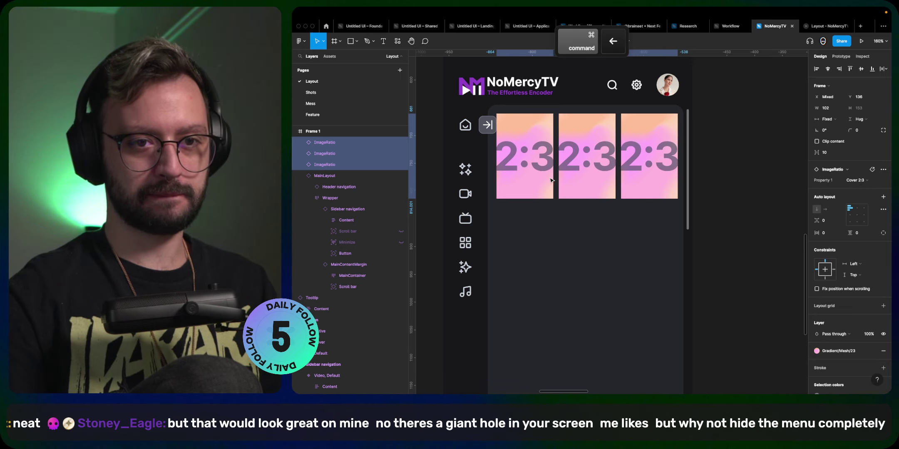
{"action": "key", "text": "super+Left"}
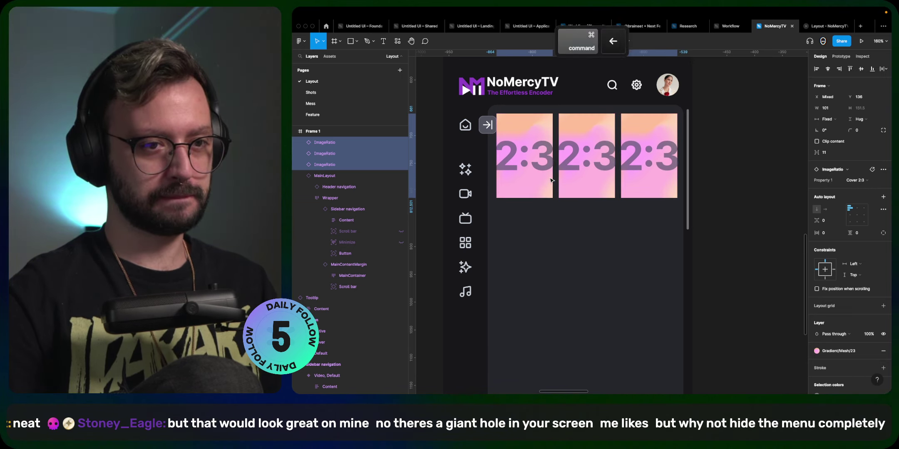
{"action": "key", "text": "super+Left"}
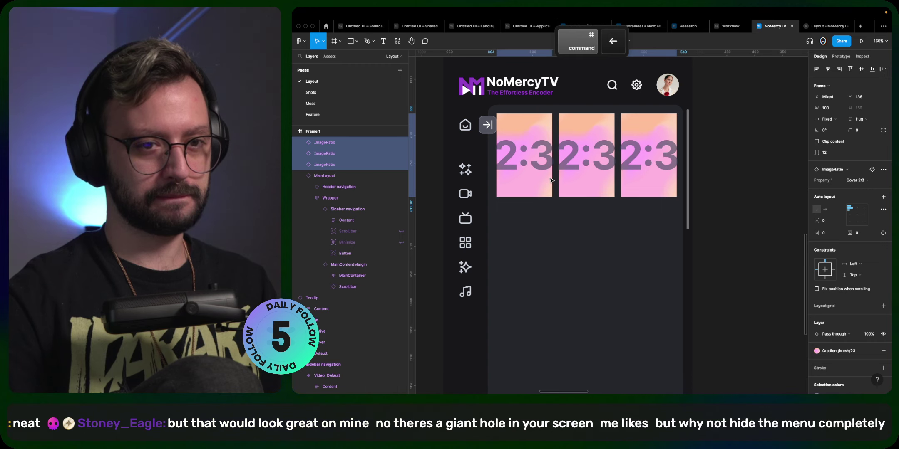
{"action": "key", "text": "super+Left"}
{"action": "key", "text": "super+Left"}
{"action": "key", "text": "super+Left"}
{"action": "key", "text": "super+Left"}
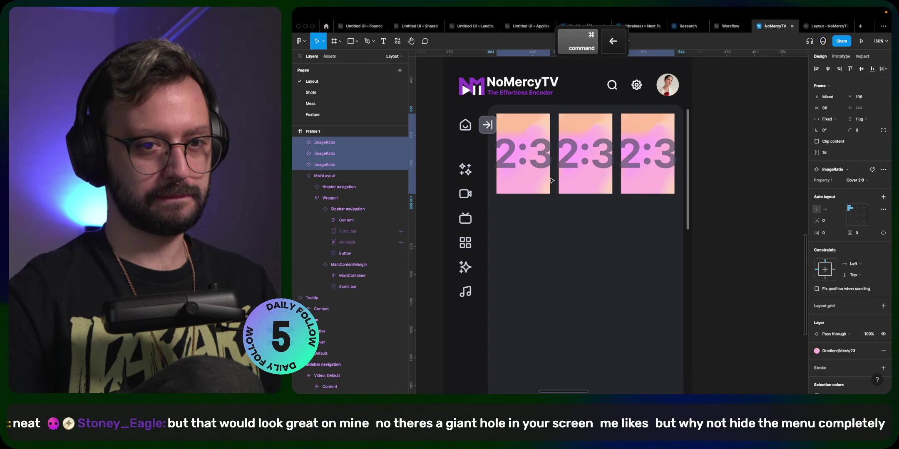
- Set the corner radius of the three selected cards to 4
{"action": "key", "text": "alt"}
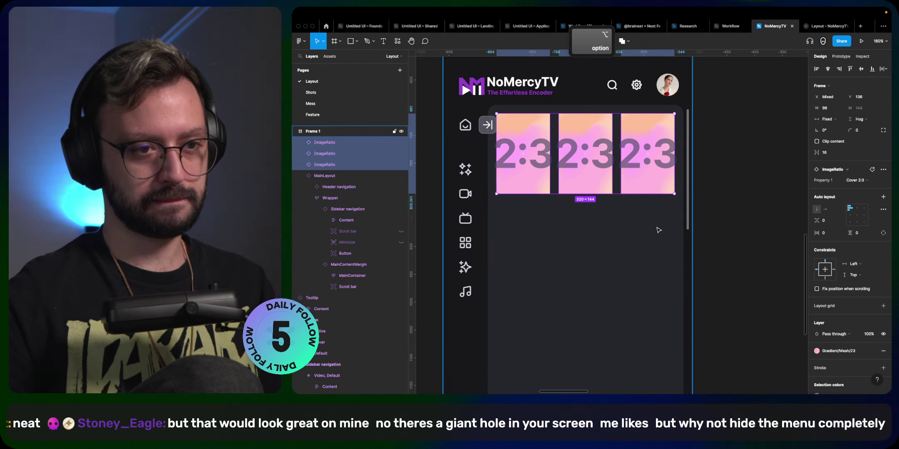
{"action": "left_click", "coordinate": [859, 130]}
{"action": "key", "text": "shift+Up"}
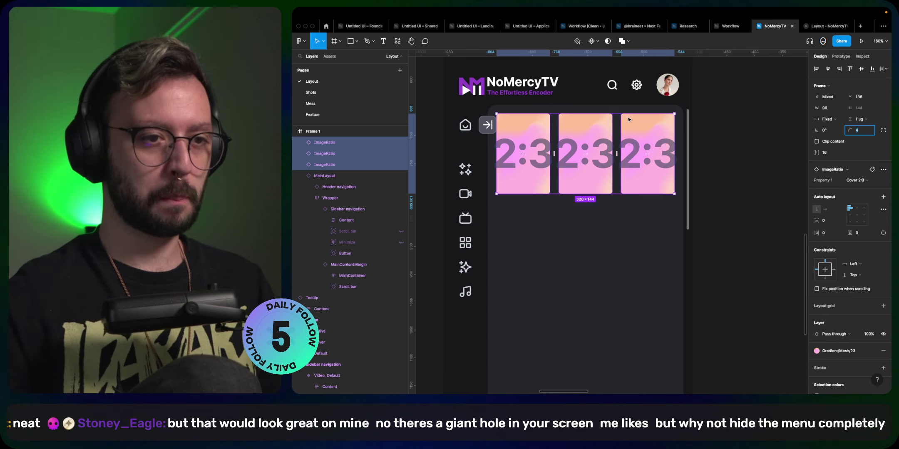
- Duplicate the row of cards downward with 16 px spacing until there are four rows
{"action": "key", "text": "alt"}
{"action": "left_click_drag", "start_coordinate": [632, 127], "coordinate": [645, 215]}
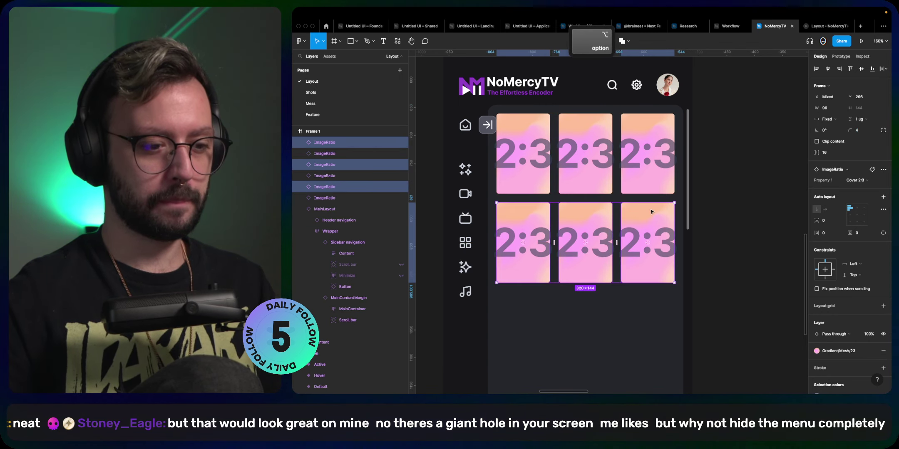
{"action": "key", "text": "super+d"}
{"action": "key", "text": "super+d"}
{"action": "scroll", "coordinate": [708, 225], "scroll_direction": "down", "scroll_amount": 3}
{"action": "left_click", "coordinate": [735, 230]}
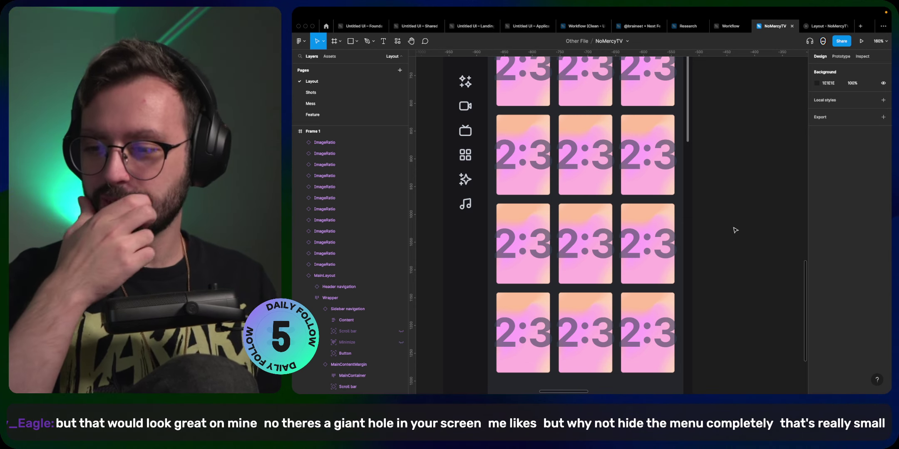
- Delete all four cards in the third column of the grid
{"action": "scroll", "coordinate": [648, 178], "scroll_direction": "up", "scroll_amount": 3}
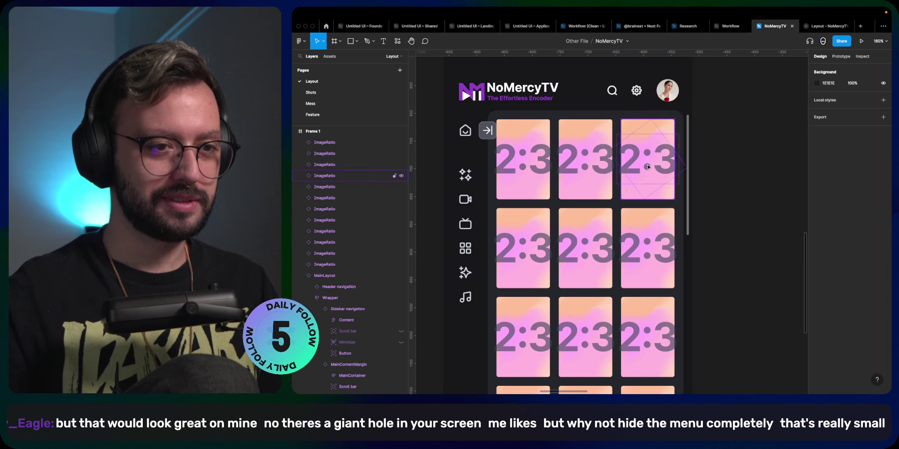
{"action": "left_click", "coordinate": [648, 169]}
{"action": "left_click", "coordinate": [652, 272], "text": "shift"}
{"action": "scroll", "coordinate": [653, 271], "scroll_direction": "down", "scroll_amount": 2}
{"action": "left_click", "coordinate": [649, 299], "text": "shift"}
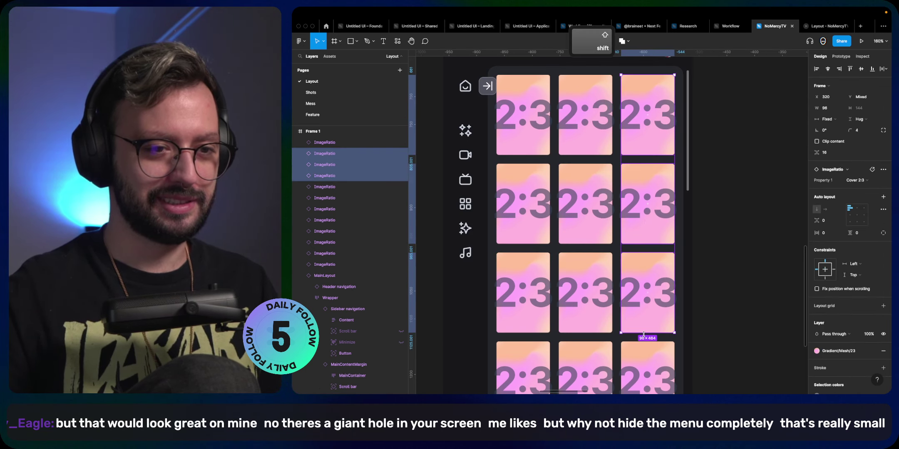
{"action": "scroll", "coordinate": [648, 316], "scroll_direction": "down", "scroll_amount": 1}
{"action": "left_click", "coordinate": [647, 340], "text": "shift"}
{"action": "key", "text": "Delete"}
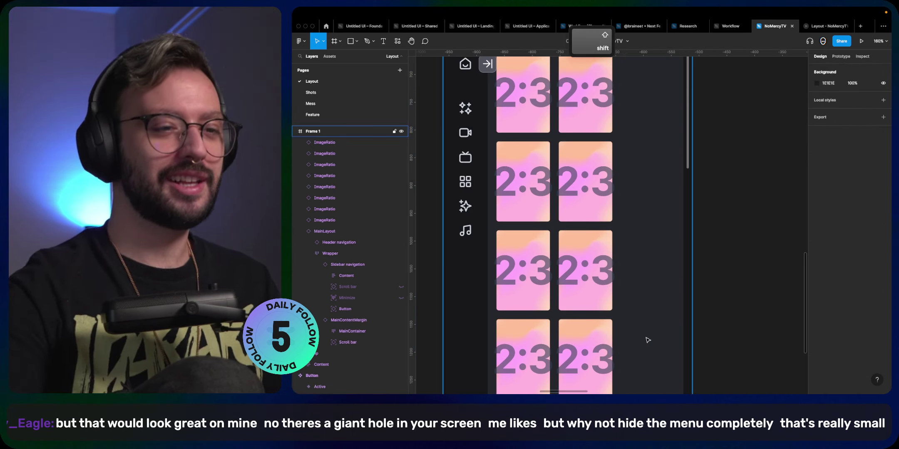
- Delete both cards in the second row of the grid
{"action": "left_click", "coordinate": [535, 112]}
{"action": "left_click", "coordinate": [585, 113], "text": "shift"}
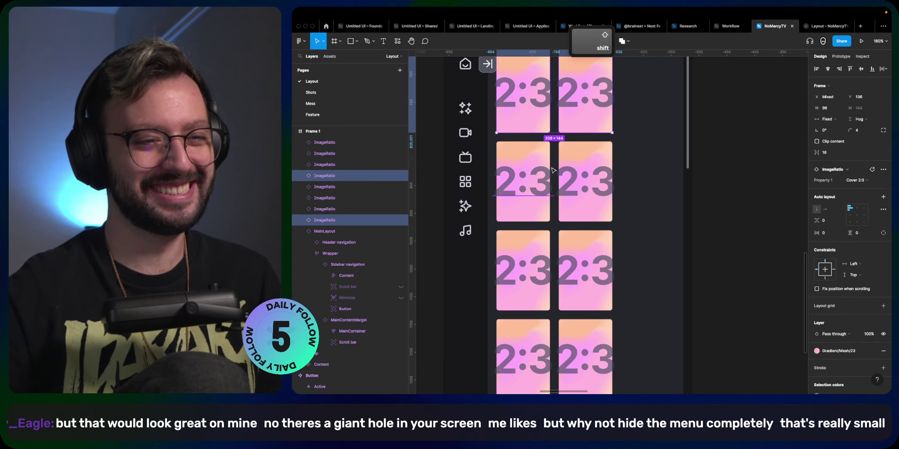
{"action": "left_click", "coordinate": [522, 183], "text": "shift"}
{"action": "left_click", "coordinate": [585, 183], "text": "shift"}
{"action": "left_click", "coordinate": [523, 271], "text": "shift"}
{"action": "left_click", "coordinate": [571, 261], "text": "shift"}
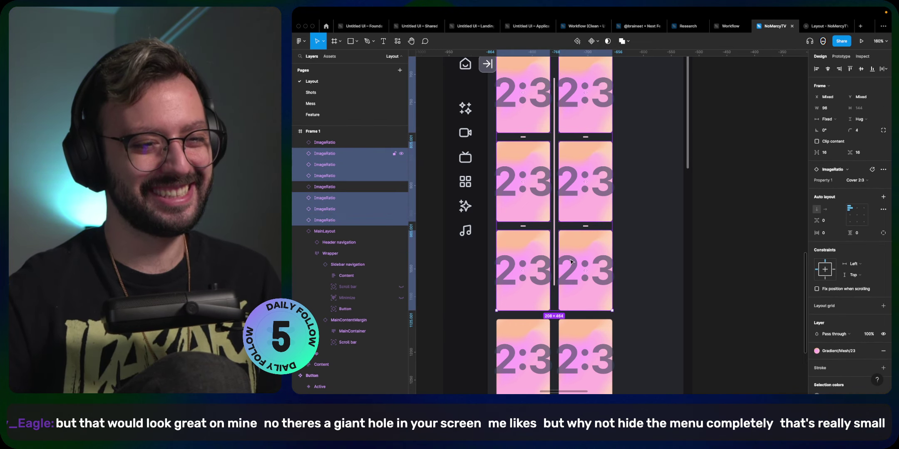
{"action": "left_click", "coordinate": [537, 218]}
{"action": "left_click", "coordinate": [584, 214], "text": "shift"}
{"action": "key", "text": "Delete"}
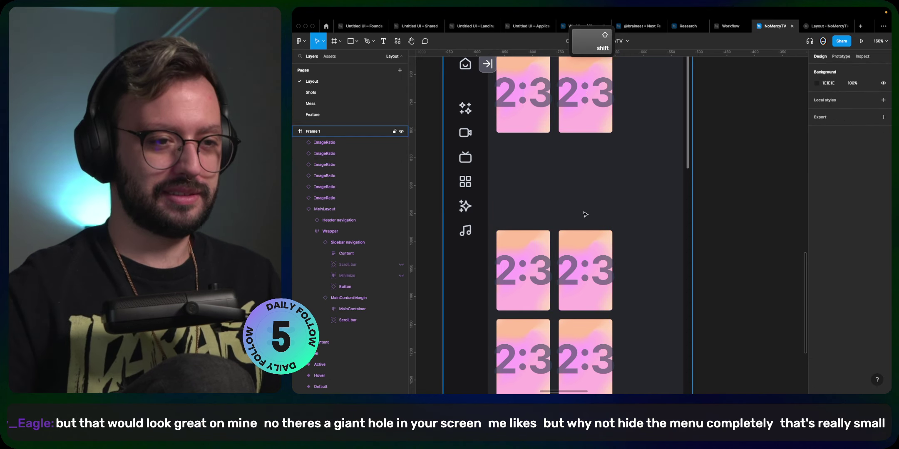
- Delete the two cards in the bottom row of the grid
{"action": "scroll", "coordinate": [585, 214], "scroll_direction": "down", "scroll_amount": 5}
{"action": "left_click", "coordinate": [522, 258]}
{"action": "left_click", "coordinate": [576, 280], "text": "shift"}
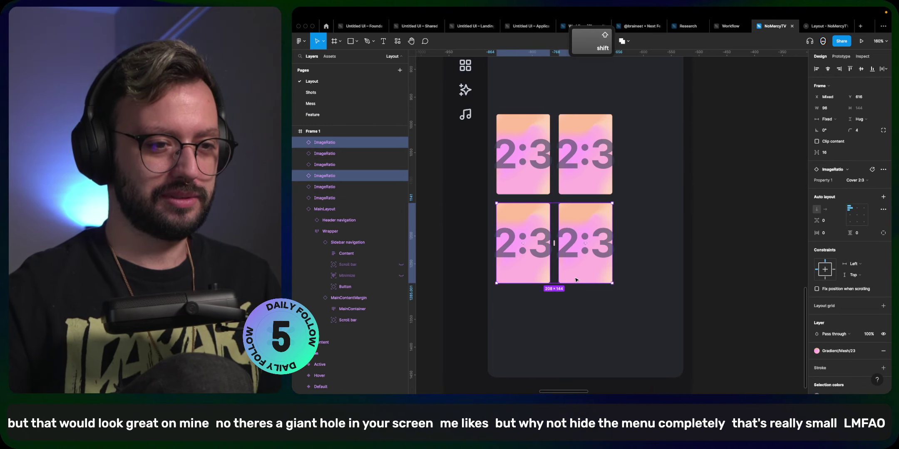
{"action": "key", "text": "Delete"}
- Select the four remaining 2:3 cover cards together and widen them to 160 px
{"action": "scroll", "coordinate": [604, 223], "scroll_direction": "up", "scroll_amount": 10}
{"action": "left_click", "coordinate": [544, 234], "text": "shift"}
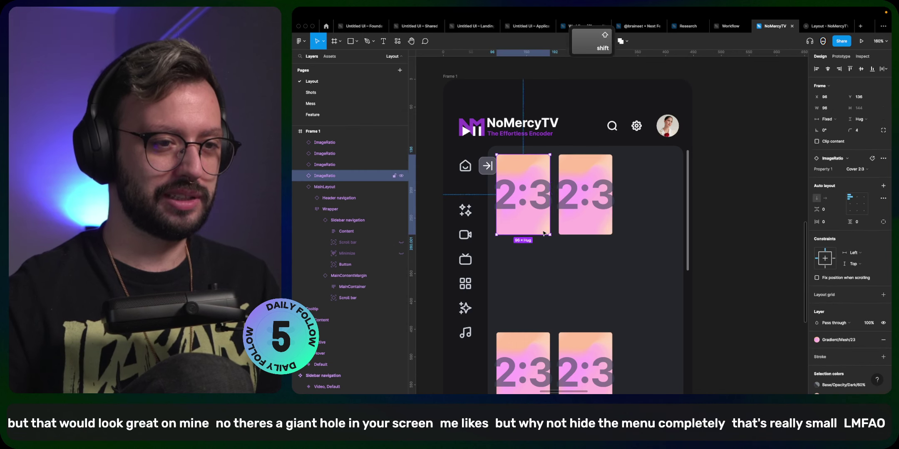
{"action": "left_click", "coordinate": [585, 196], "text": "shift"}
{"action": "scroll", "coordinate": [543, 299], "scroll_direction": "down", "scroll_amount": 5}
{"action": "left_click", "coordinate": [543, 228], "text": "shift"}
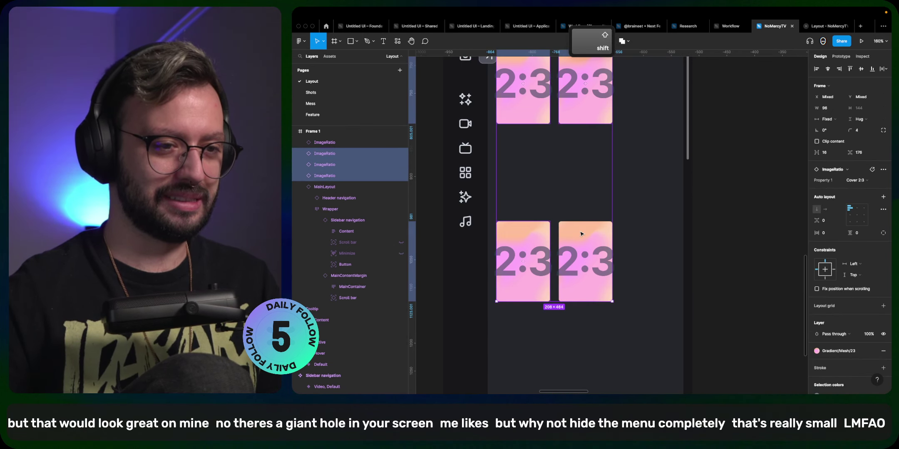
{"action": "left_click", "coordinate": [582, 233], "text": "shift"}
{"action": "key", "text": "super+shift+Right"}
{"action": "key", "text": "super+shift+Right"}
{"action": "key", "text": "super+shift+Right"}
{"action": "key", "text": "super+shift+Right"}
{"action": "key", "text": "super+shift+Right"}
{"action": "key", "text": "super+shift+Right"}
{"action": "key", "text": "super+shift+Right"}
{"action": "key", "text": "super+shift+Right"}
{"action": "key", "text": "super+shift+Right"}
{"action": "key", "text": "super+shift+Right"}
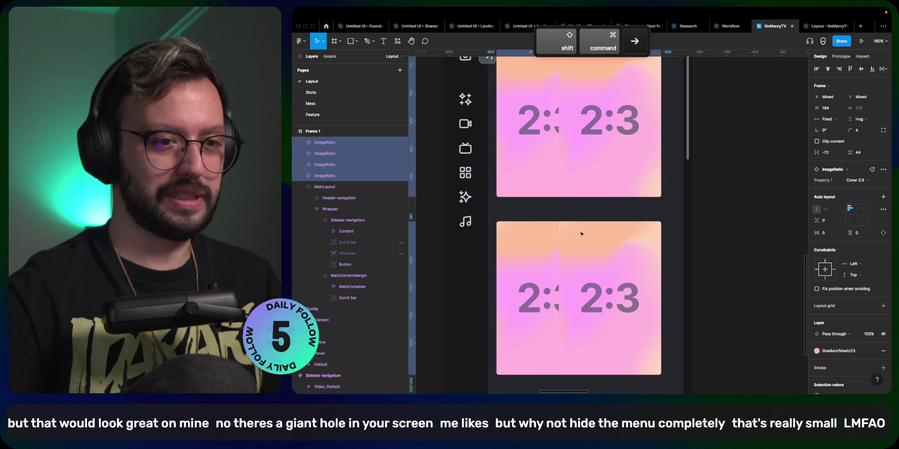
{"action": "key", "text": "super+shift+Left"}
{"action": "key", "text": "super+shift+Left"}
{"action": "key", "text": "super+shift+Left"}
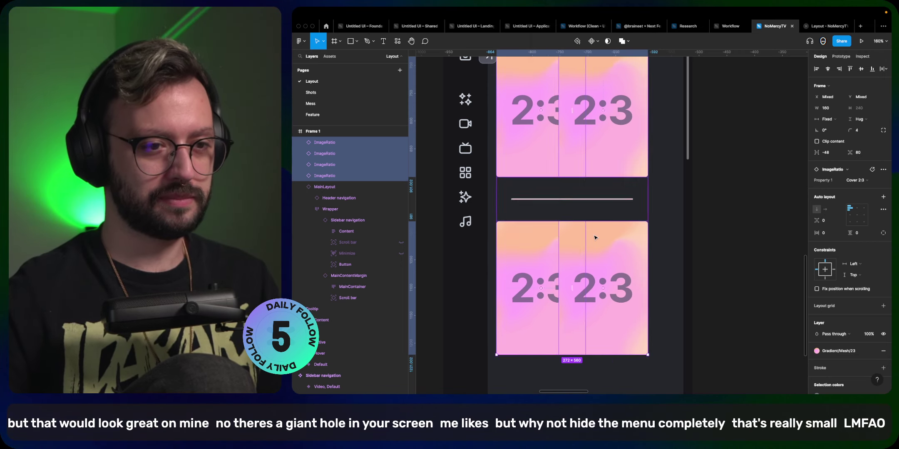
- Move both cards of the second column outward to X 272, leaving a 16 px gap to the first column
{"action": "left_click", "coordinate": [593, 239]}
{"action": "left_click", "coordinate": [625, 167], "text": "shift"}
{"action": "key", "text": "shift+Right"}
{"action": "key", "text": "shift+Right"}
{"action": "key", "text": "shift+Right"}
{"action": "key", "text": "shift+Right"}
{"action": "key", "text": "shift+Right"}
{"action": "key", "text": "shift+Right"}
{"action": "key", "text": "shift+Right"}
{"action": "key", "text": "shift+Right"}
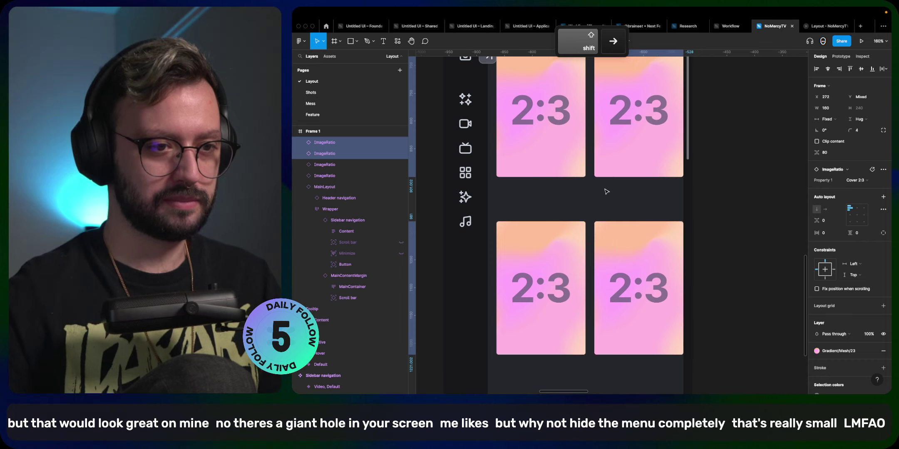
{"action": "key", "text": "alt"}
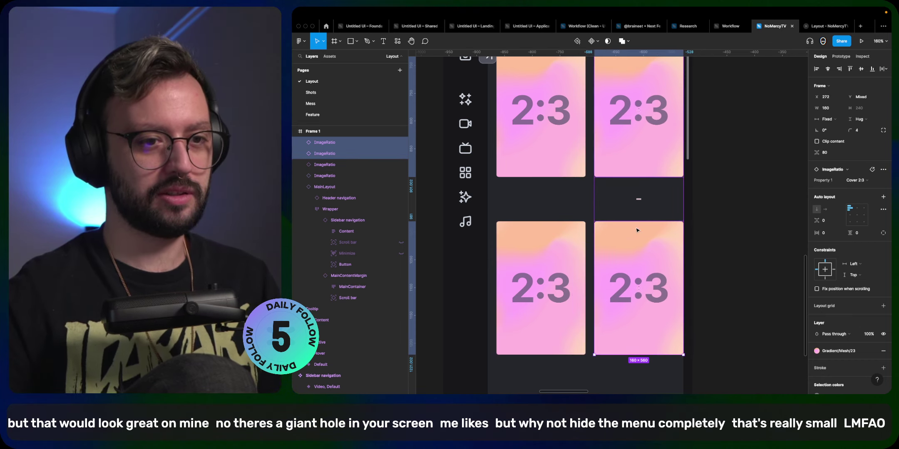
- Narrow all four cards to 152 px and shift the second column to X 264 to restore the 16 px gap
{"action": "left_click", "coordinate": [579, 171], "text": "shift"}
{"action": "left_click", "coordinate": [574, 244], "text": "shift"}
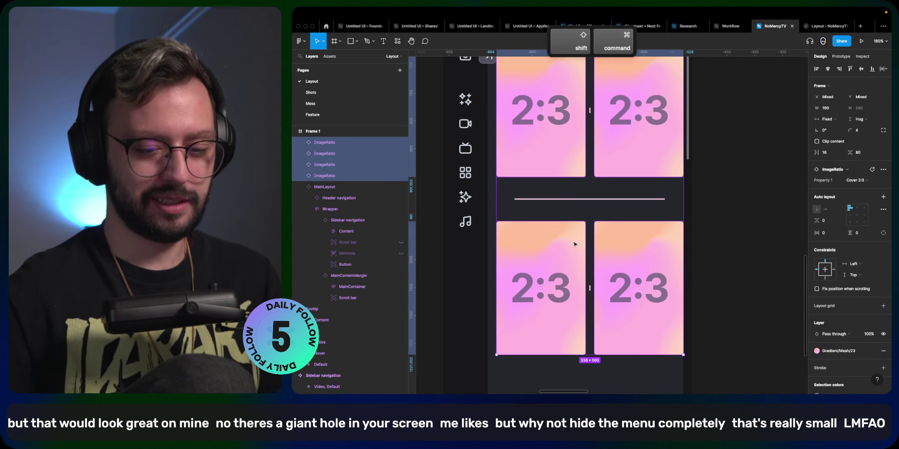
{"action": "key", "text": "shift+super+Left"}
{"action": "left_click", "coordinate": [605, 238]}
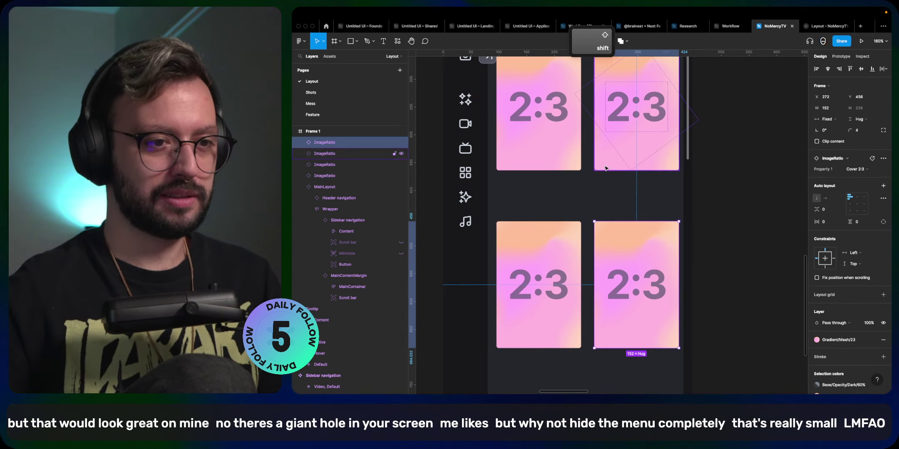
{"action": "left_click", "coordinate": [606, 168], "text": "shift"}
{"action": "key", "text": "shift+Left"}
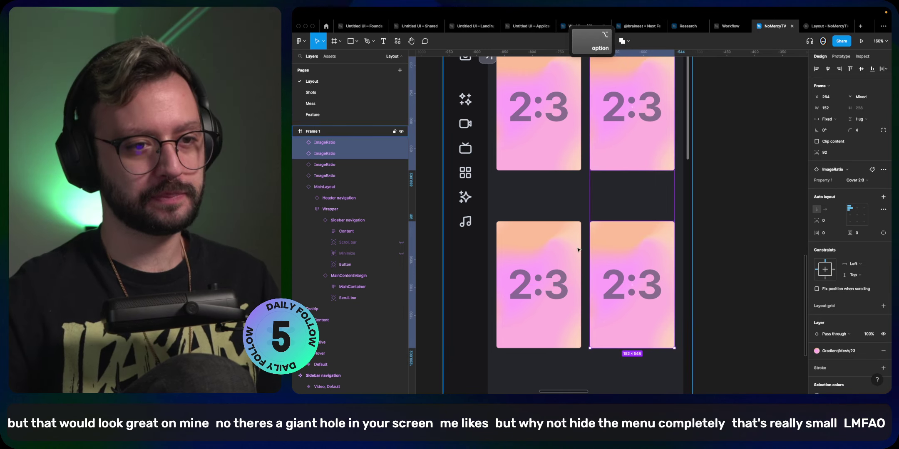
- Close the second row up to 16 px below the first and duplicate it downward as a third row with equal spacing
{"action": "left_click", "coordinate": [622, 245]}
{"action": "left_click_drag", "start_coordinate": [653, 251], "coordinate": [619, 331]}
{"action": "key", "text": "alt"}
{"action": "scroll", "coordinate": [662, 308], "scroll_direction": "down", "scroll_amount": 3}
{"action": "scroll", "coordinate": [730, 308], "scroll_direction": "down", "scroll_amount": 2}
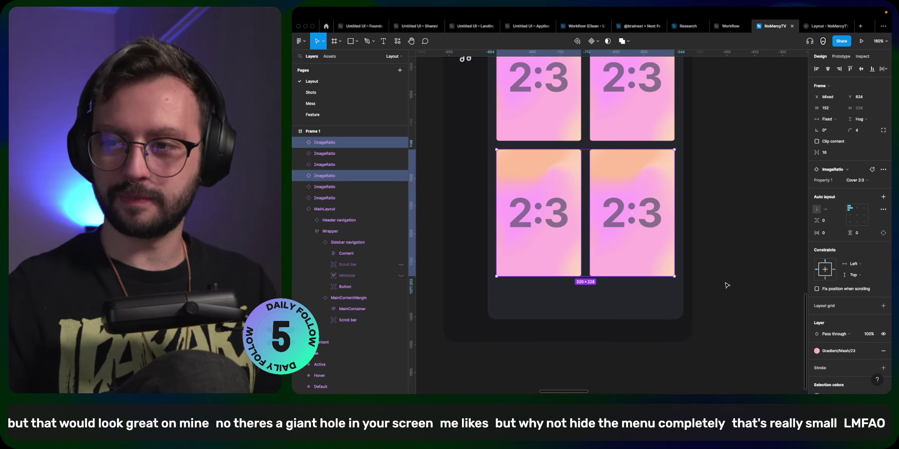
{"action": "left_click", "coordinate": [732, 230]}
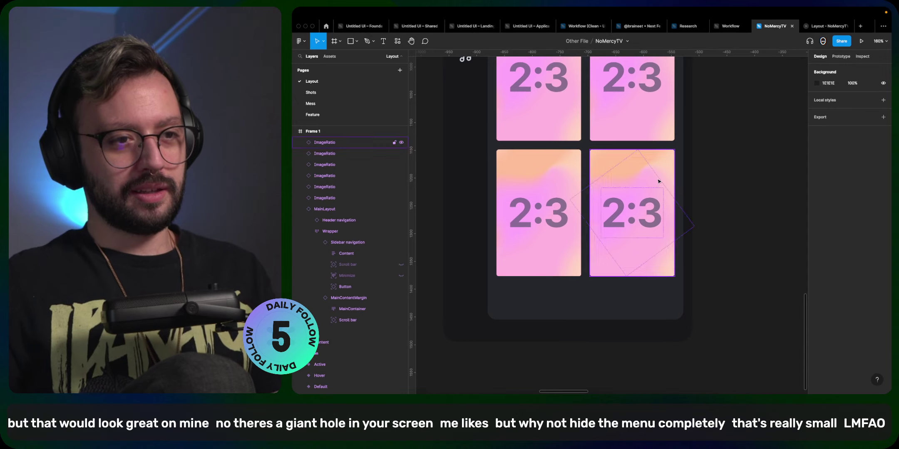
{"action": "scroll", "coordinate": [638, 176], "scroll_direction": "up", "scroll_amount": 3}
{"action": "scroll", "coordinate": [638, 177], "scroll_direction": "up", "scroll_amount": 3}
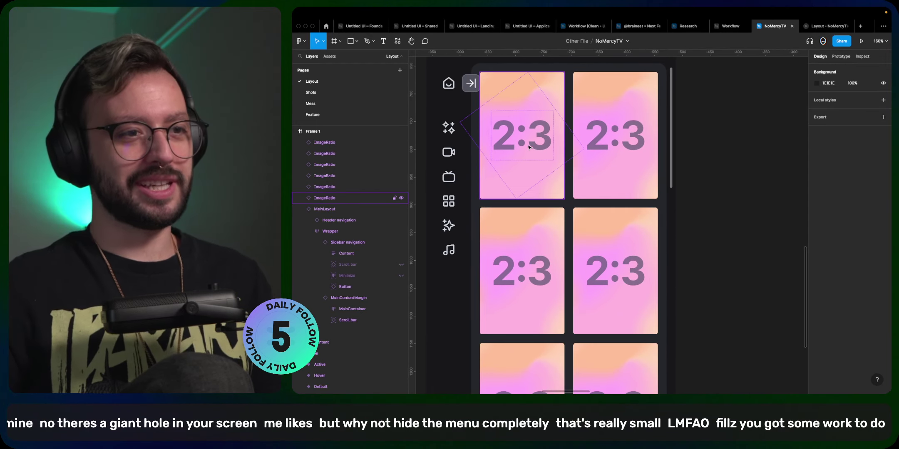
{"action": "scroll", "coordinate": [495, 116], "scroll_direction": "up", "scroll_amount": 1}
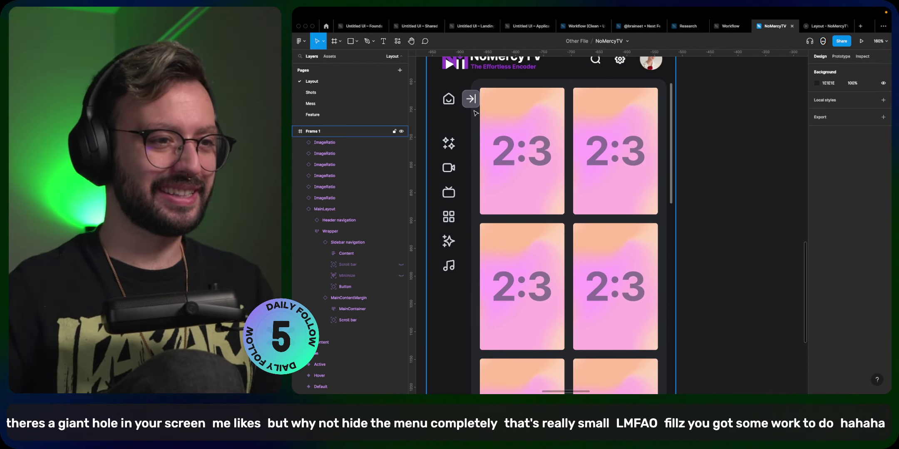
- Hide the expand button next to the home icon of the sidebar navigation in the mobile frame
{"action": "key", "text": "super"}
{"action": "left_click", "coordinate": [466, 107], "text": "super"}
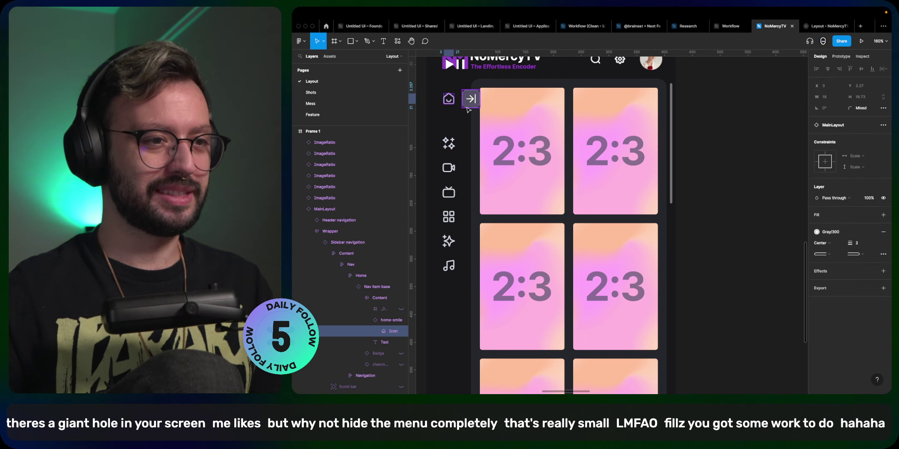
{"action": "left_click", "coordinate": [715, 150]}
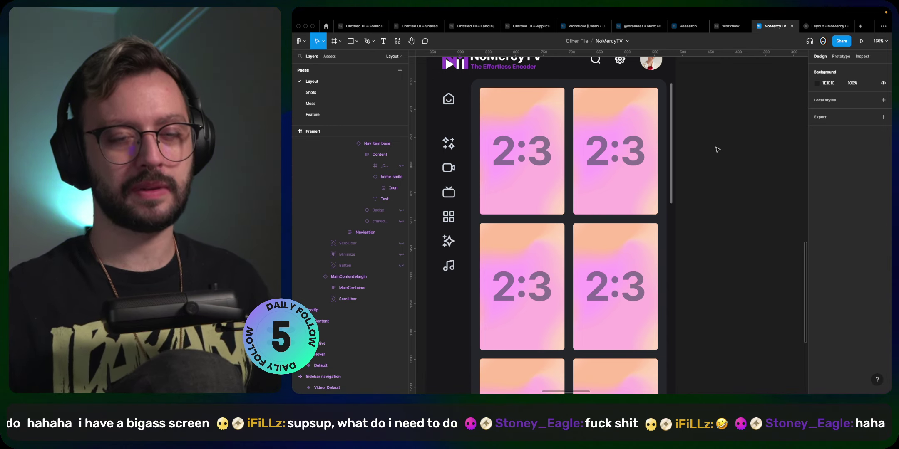
- Duplicate the mobile Frame 1 and place the copy beside it on the canvas
{"action": "scroll", "coordinate": [717, 150], "scroll_direction": "down", "scroll_amount": 5}
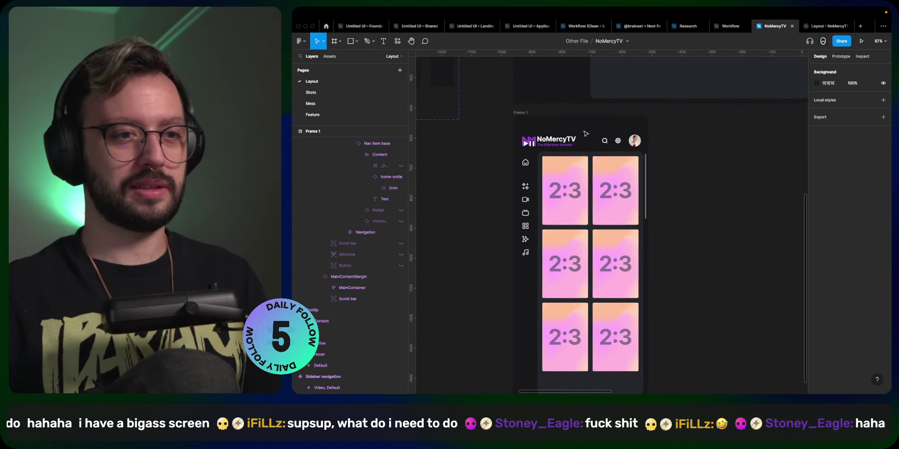
{"action": "left_click", "coordinate": [527, 124]}
{"action": "scroll", "coordinate": [526, 124], "scroll_direction": "down", "scroll_amount": 2}
{"action": "left_click_drag", "start_coordinate": [546, 190], "coordinate": [698, 190]}
{"action": "scroll", "coordinate": [698, 190], "scroll_direction": "right", "scroll_amount": 3}
- Hide the sidebar navigation in the duplicated mobile frame, Frame 2
{"action": "left_click", "coordinate": [620, 178], "text": "super"}
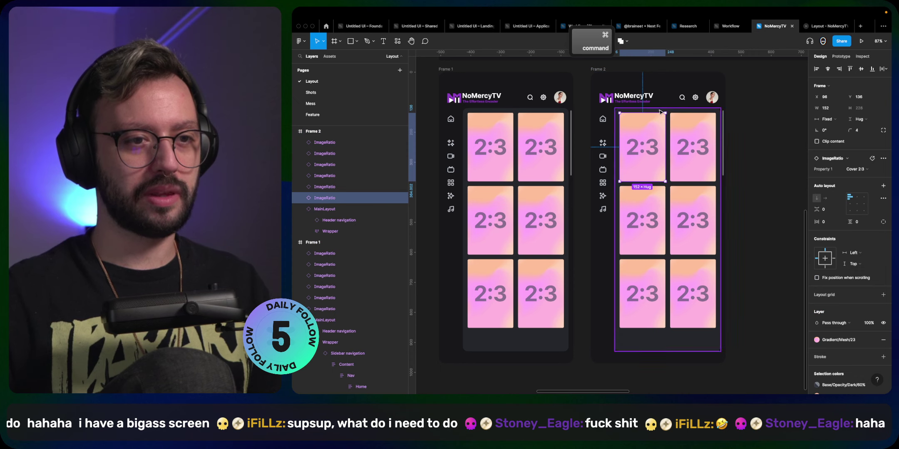
{"action": "left_click", "coordinate": [602, 141], "text": "super"}
{"action": "key", "text": "shift+super+h"}
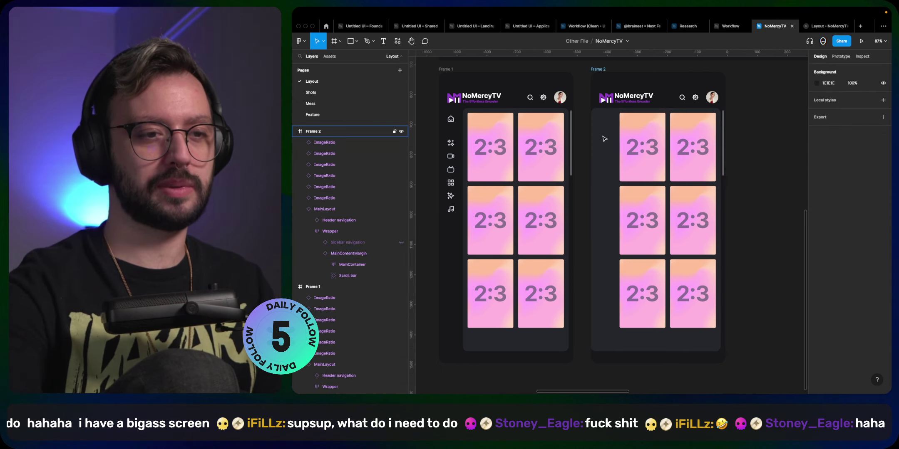
{"action": "left_click", "coordinate": [604, 139]}
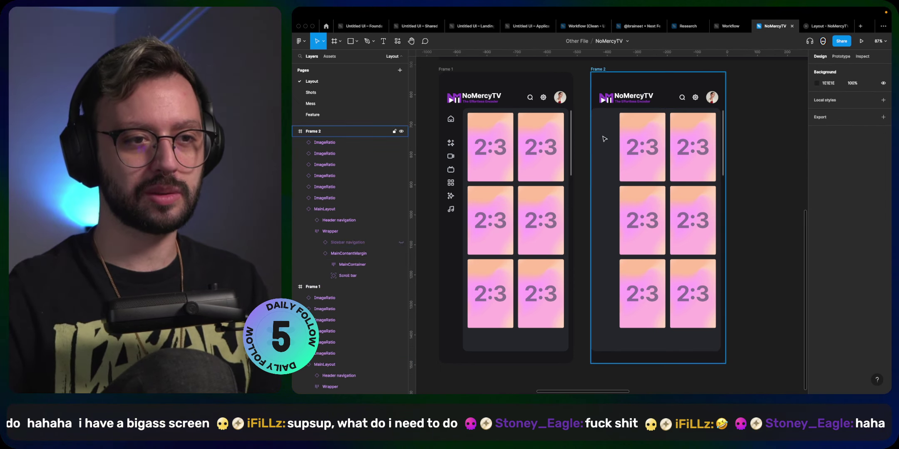
- Hide the scroll bar layer inside MainContentMargin in Frame 2
{"action": "left_click", "coordinate": [614, 107], "text": "super"}
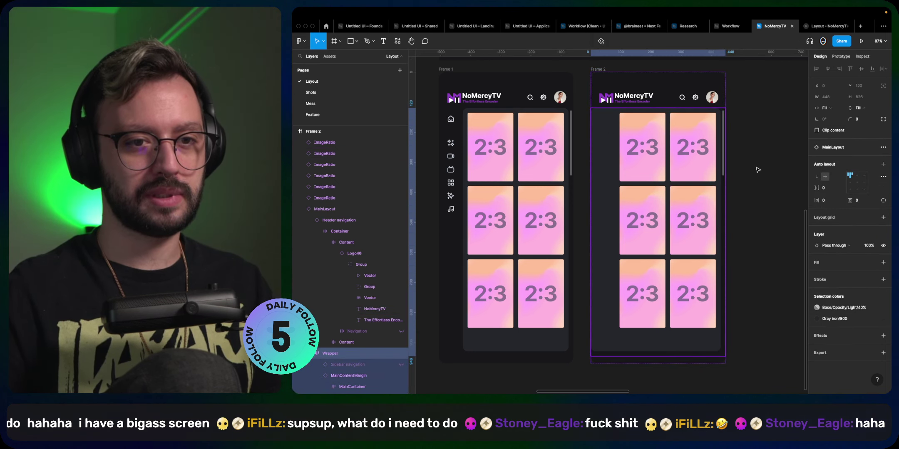
{"action": "left_click", "coordinate": [610, 146]}
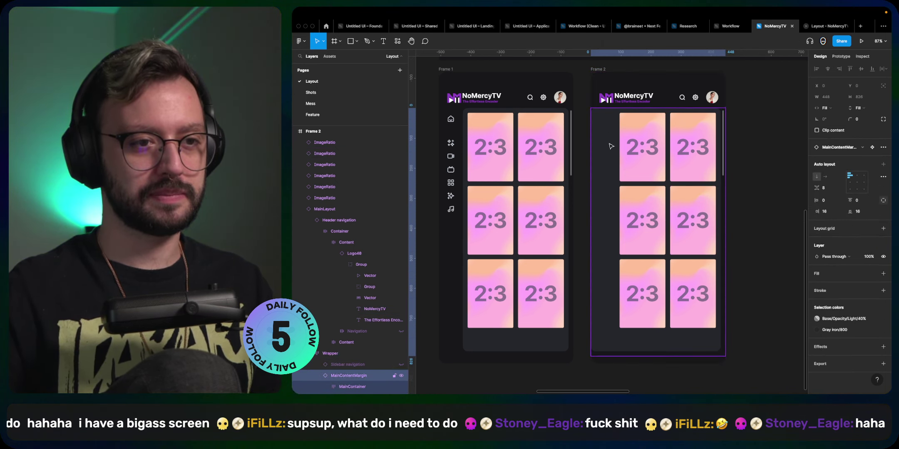
{"action": "left_click", "coordinate": [610, 172]}
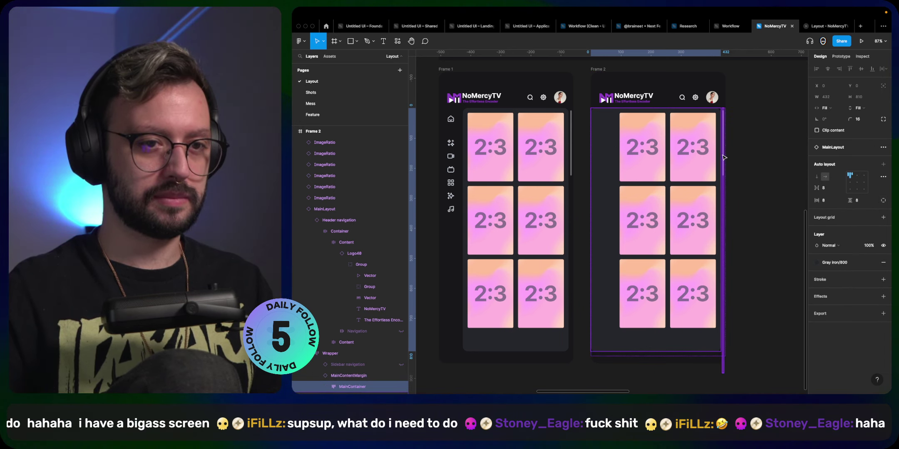
{"action": "key", "text": "Escape"}
{"action": "key", "text": "f"}
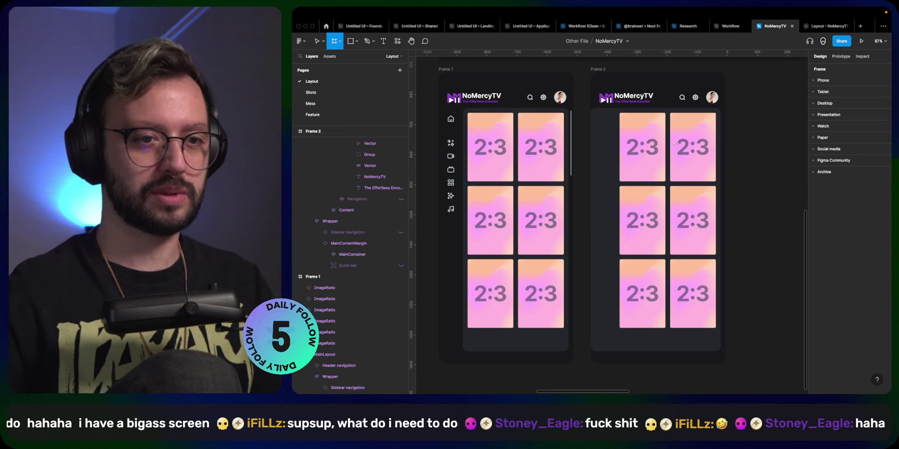
{"action": "key", "text": "v"}
- Set the left padding of MainContentMargin in Frame 2 to 16
{"action": "left_click", "coordinate": [620, 102], "text": "super"}
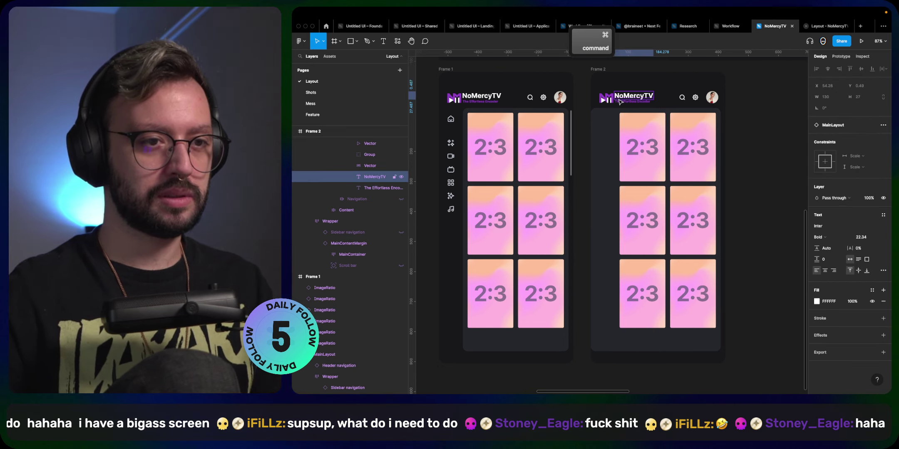
{"action": "left_click", "coordinate": [610, 132]}
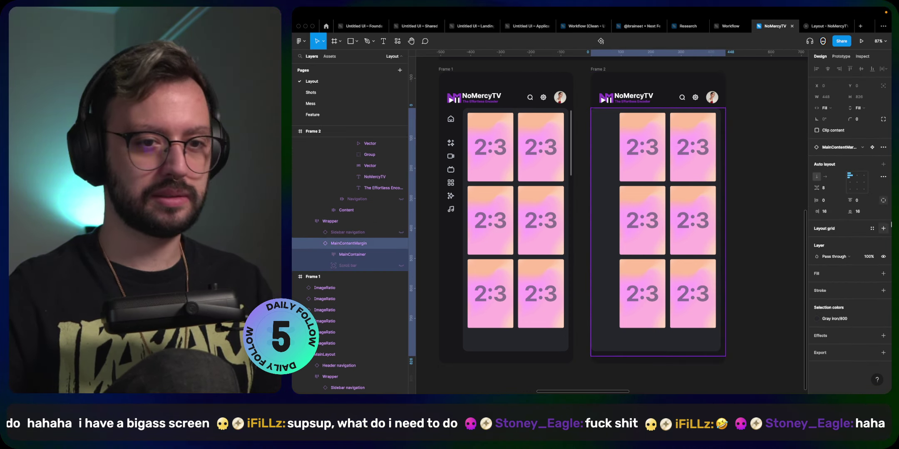
{"action": "left_click", "coordinate": [829, 202]}
{"action": "key", "text": "shift+Down"}
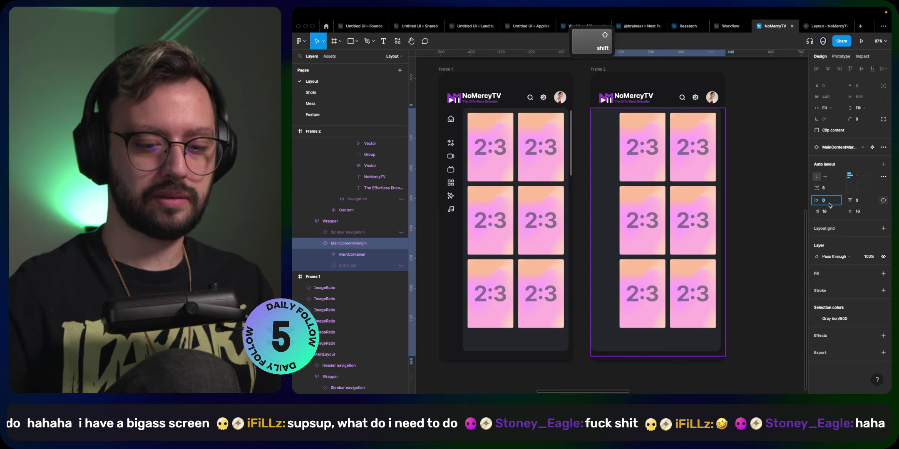
{"action": "key", "text": "shift+Up"}
{"action": "key", "text": "shift+Up"}
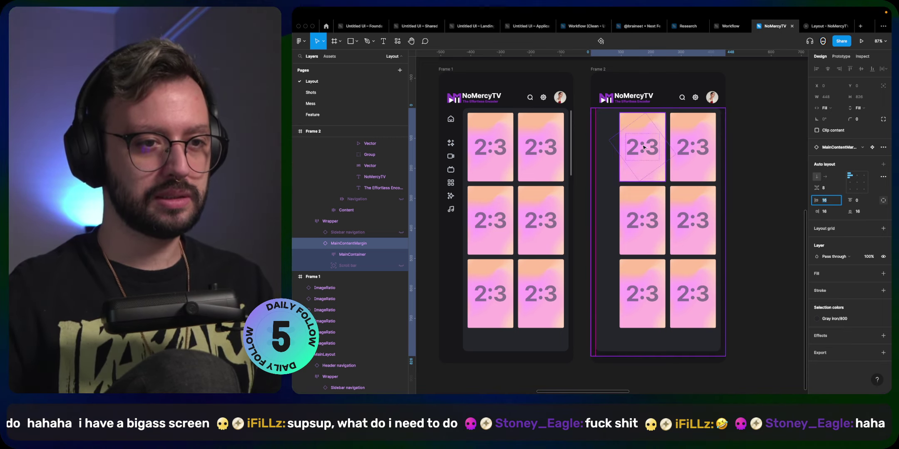
- Scale the six 2:3 cards in Frame 2 proportionally to about 382 wide, filling the container's width with nearly equal side margins
{"action": "left_click_drag", "start_coordinate": [631, 227], "coordinate": [635, 143]}
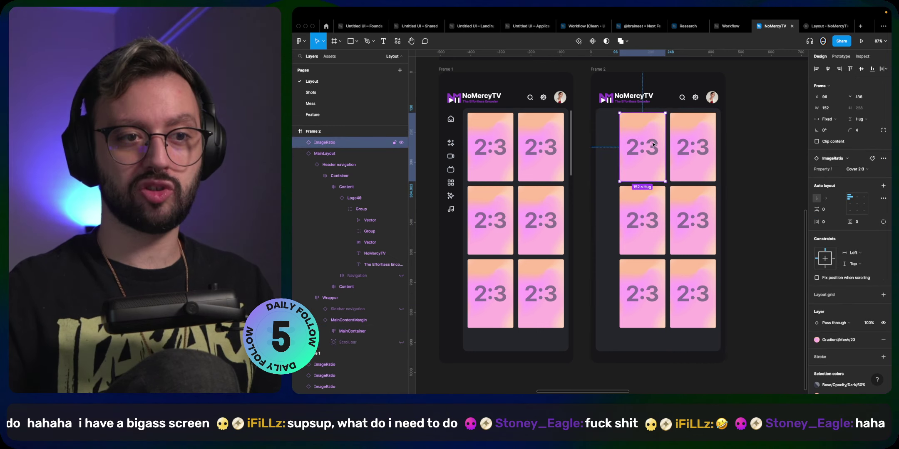
{"action": "left_click", "coordinate": [681, 172], "text": "shift"}
{"action": "left_click", "coordinate": [642, 220], "text": "shift"}
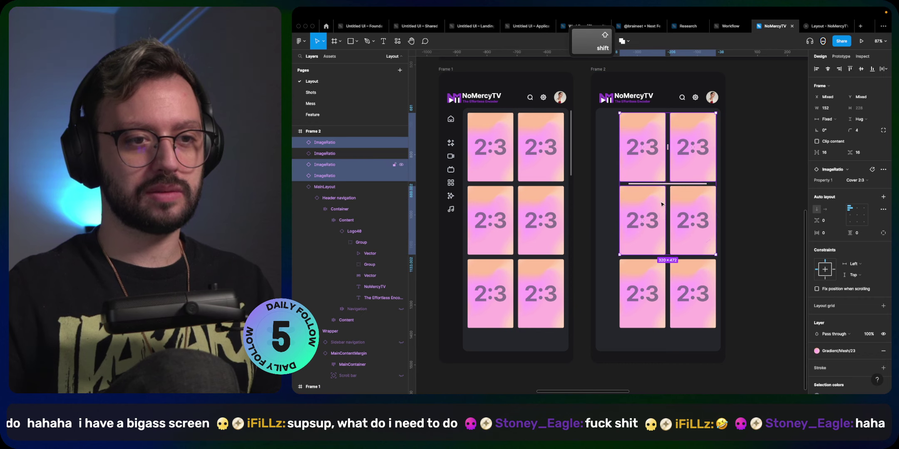
{"action": "left_click", "coordinate": [693, 220], "text": "shift"}
{"action": "left_click", "coordinate": [645, 268], "text": "shift"}
{"action": "left_click", "coordinate": [681, 273], "text": "shift"}
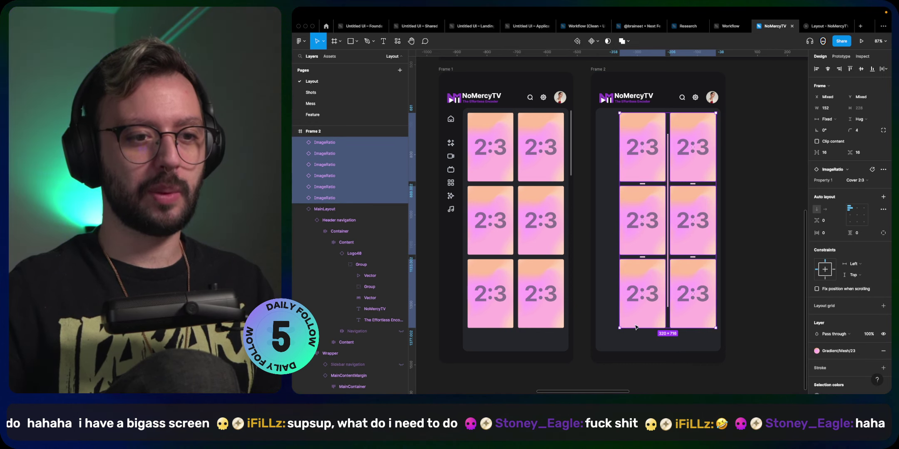
{"action": "key", "text": "k"}
{"action": "left_click_drag", "start_coordinate": [620, 328], "coordinate": [599, 345]}
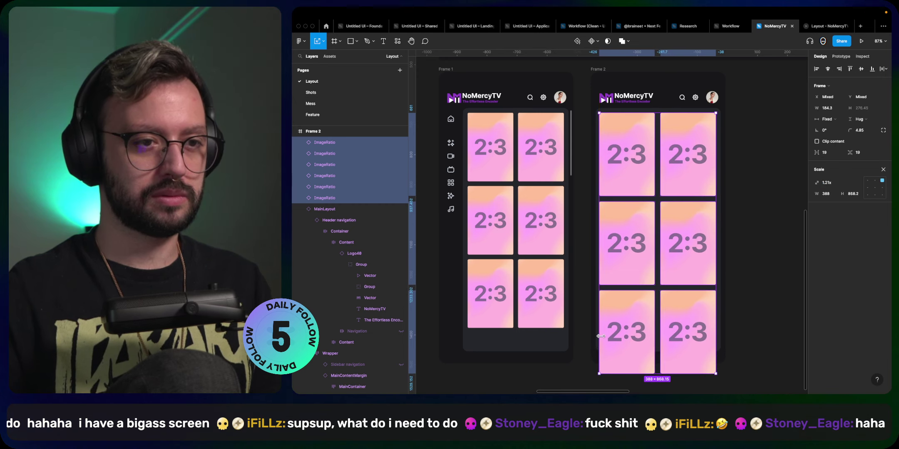
{"action": "key", "text": "alt+super"}
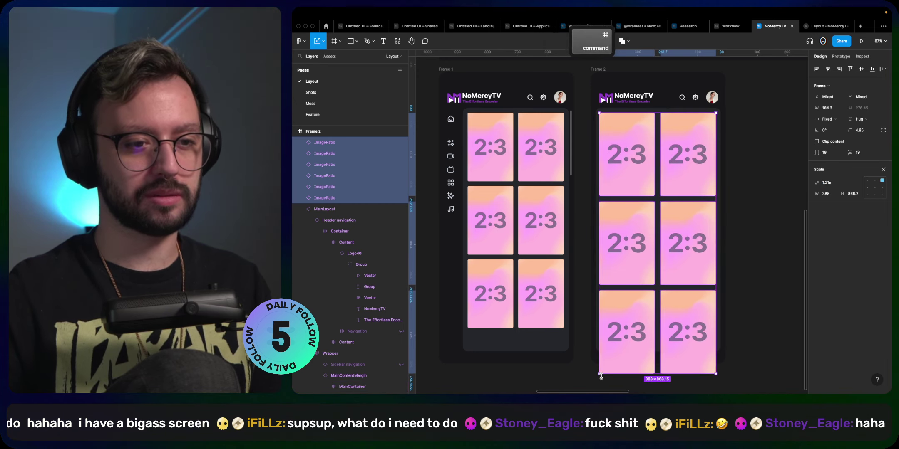
{"action": "left_click_drag", "start_coordinate": [597, 373], "coordinate": [599, 370]}
{"action": "key", "text": "alt+super"}
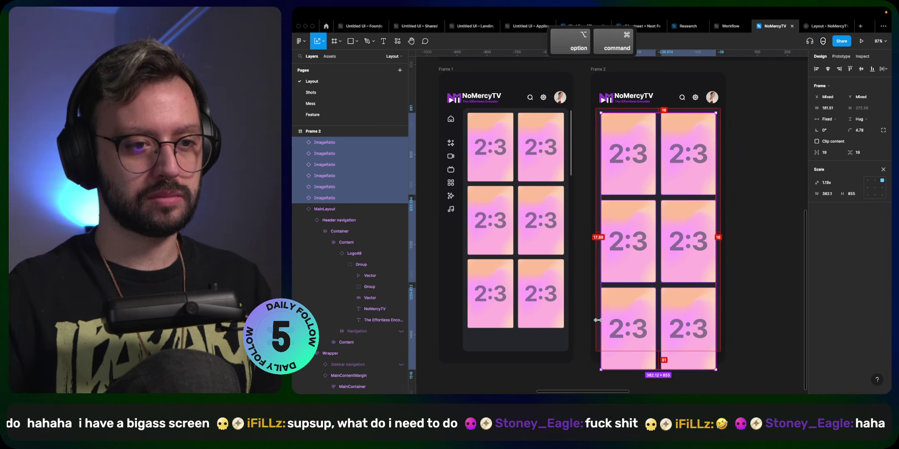
{"action": "left_click", "coordinate": [751, 280]}
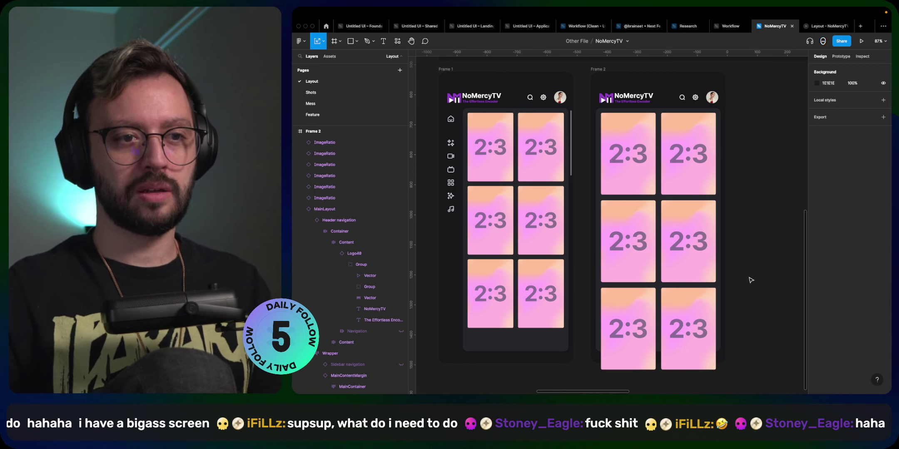
- Duplicate Frame 2 and place the copy, Frame 3, beside it on the canvas
{"action": "left_click", "coordinate": [598, 69]}
{"action": "left_click_drag", "start_coordinate": [639, 183], "coordinate": [784, 183]}
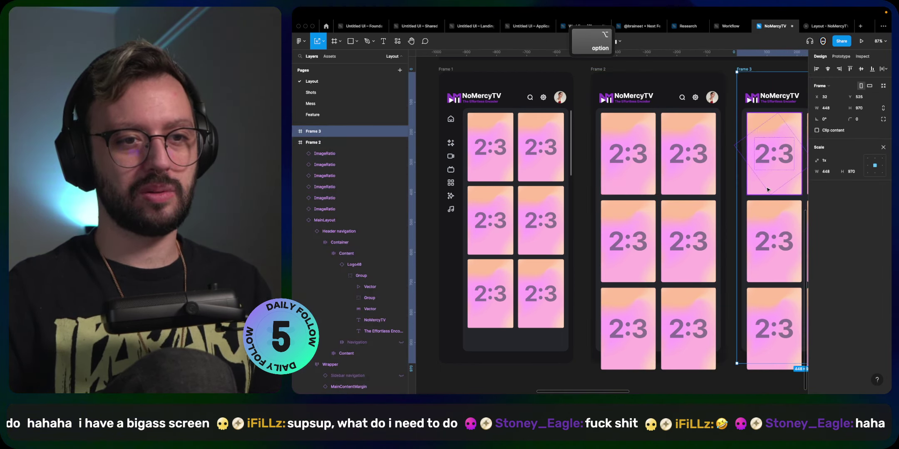
{"action": "scroll", "coordinate": [666, 167], "scroll_direction": "right", "scroll_amount": 5}
- Scale the six 2:3 cards in Frame 3 down proportionally to about 249 wide, keeping their upper-left corner in place
{"action": "left_click", "coordinate": [593, 137]}
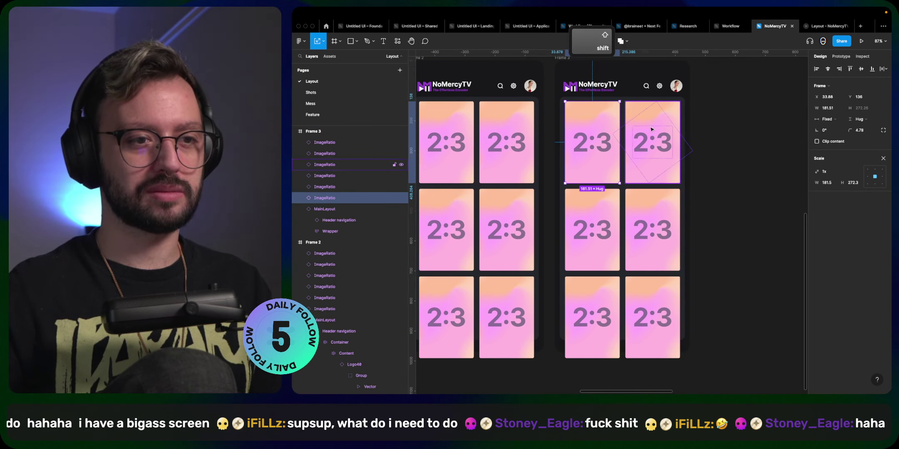
{"action": "left_click", "coordinate": [650, 142], "text": "shift"}
{"action": "left_click", "coordinate": [643, 208], "text": "shift"}
{"action": "left_click", "coordinate": [643, 209], "text": "shift"}
{"action": "left_click", "coordinate": [601, 284], "text": "shift"}
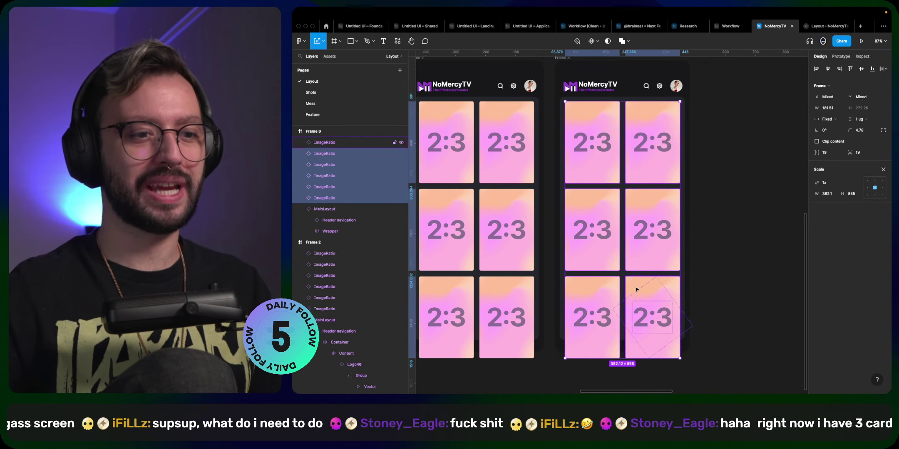
{"action": "left_click", "coordinate": [650, 297], "text": "shift"}
{"action": "left_click_drag", "start_coordinate": [679, 358], "coordinate": [640, 270]}
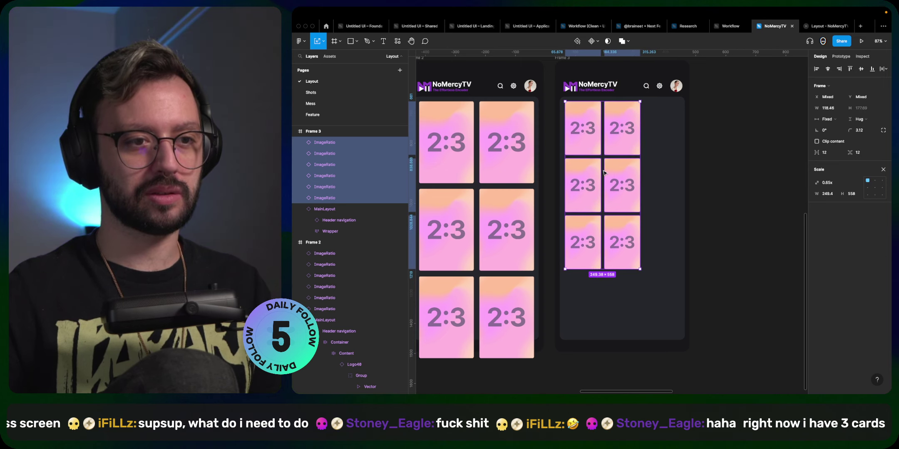
- Duplicate the second column of cards in Frame 3 to form a third column, and check the card spacing
{"action": "left_click", "coordinate": [614, 172]}
{"action": "left_click", "coordinate": [622, 125], "text": "shift"}
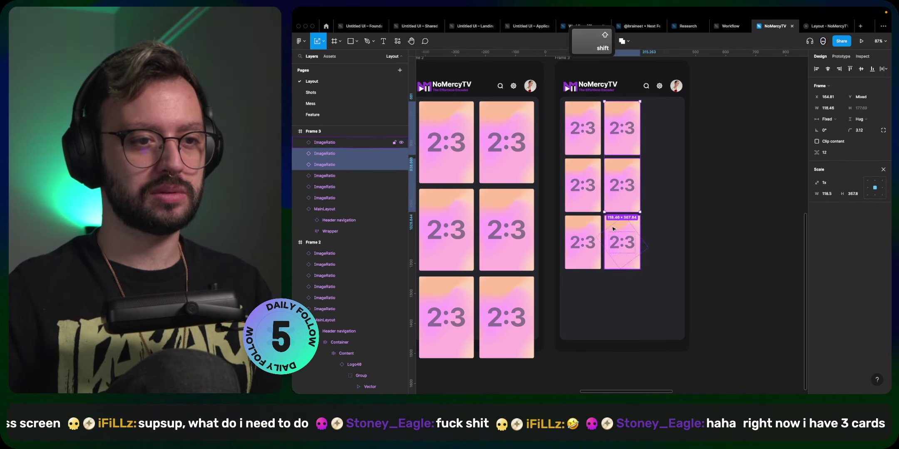
{"action": "left_click", "coordinate": [615, 228], "text": "shift"}
{"action": "left_click_drag", "start_coordinate": [615, 226], "coordinate": [653, 224]}
{"action": "left_click", "coordinate": [625, 198], "text": "alt"}
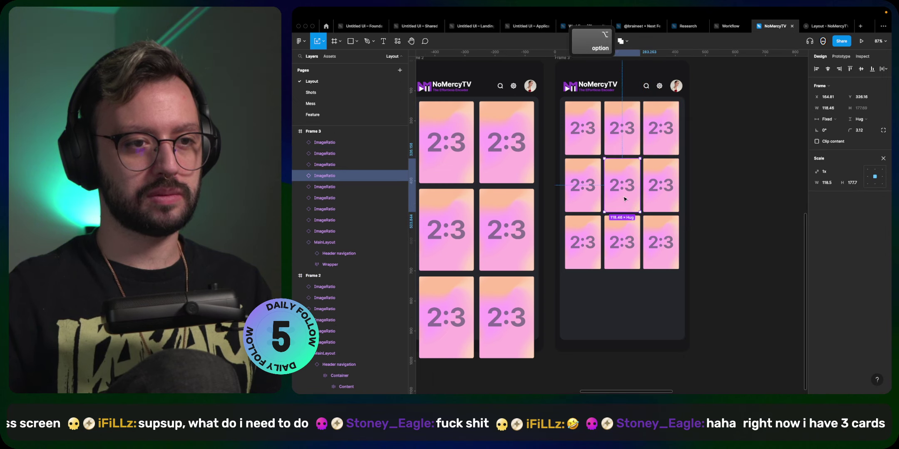
{"action": "left_click", "coordinate": [701, 201]}
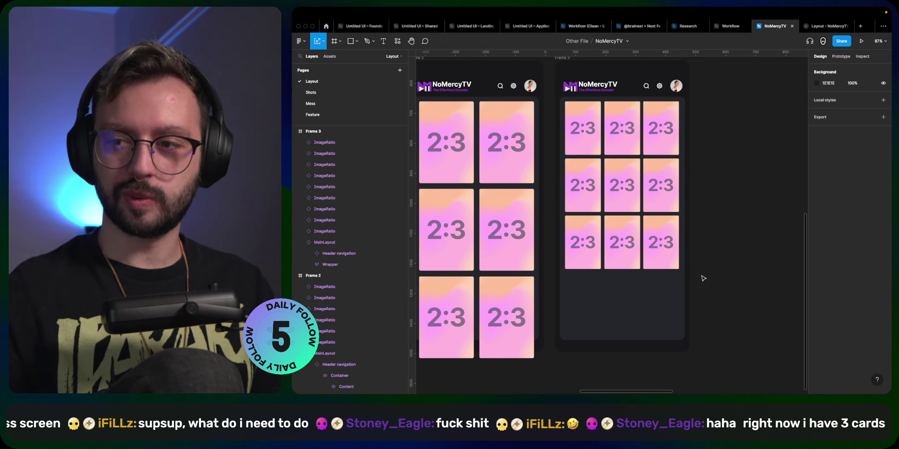
- Switch to Discord in the browser, examine the NoMercyTV mobile screenshot from the direct message at original size, and return to Figma
{"action": "scroll", "coordinate": [702, 278], "scroll_direction": "left", "scroll_amount": 3}
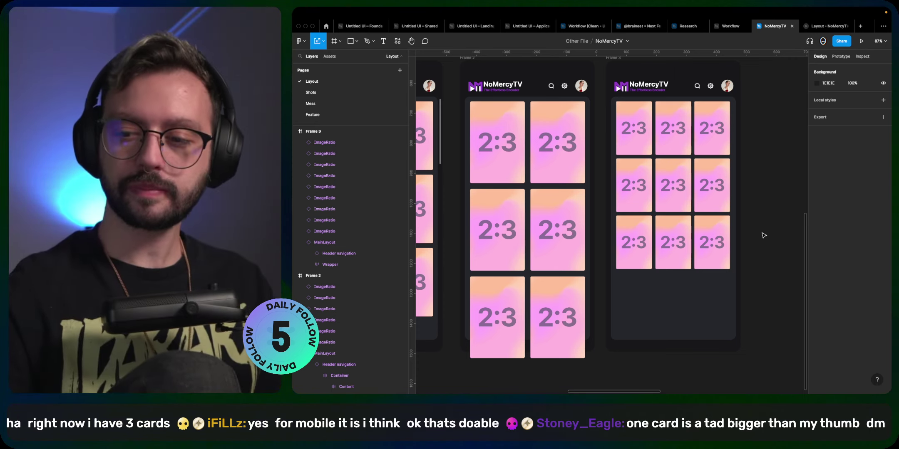
{"action": "key", "text": "super+Tab"}
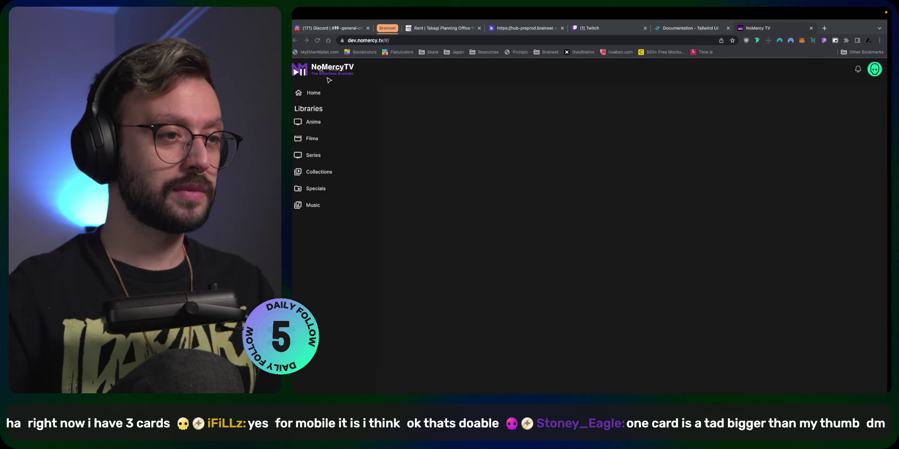
{"action": "left_click", "coordinate": [338, 28]}
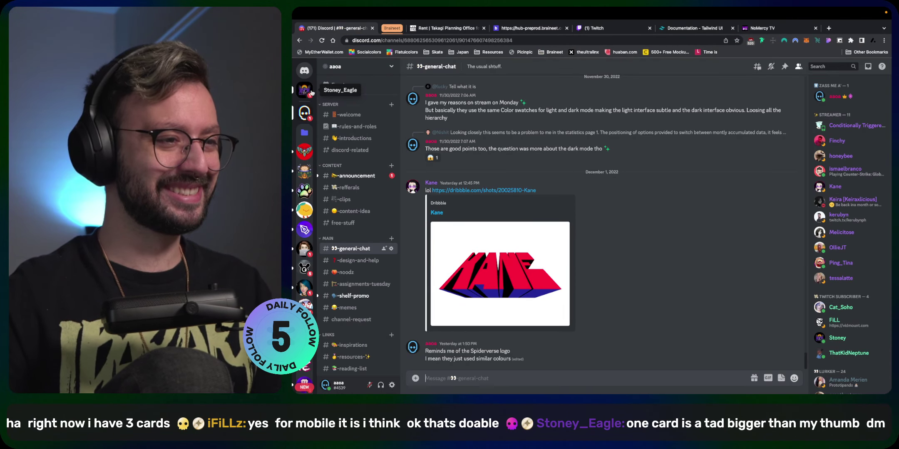
{"action": "left_click", "coordinate": [304, 91]}
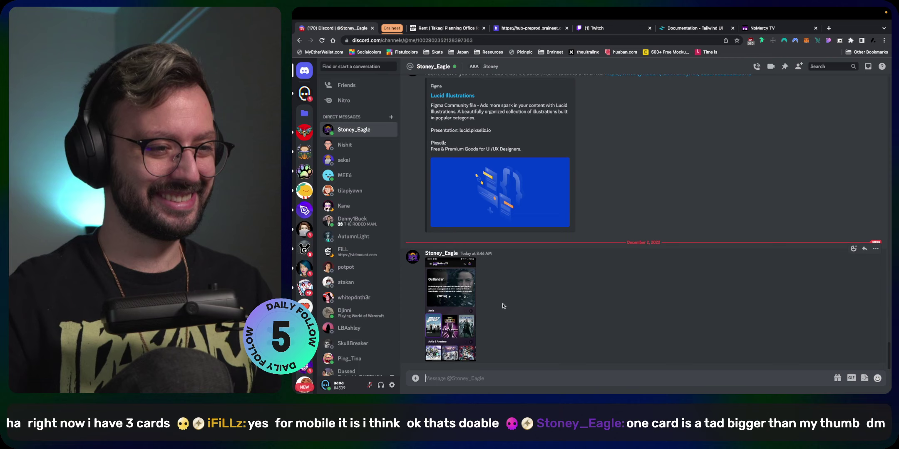
{"action": "left_click", "coordinate": [451, 308]}
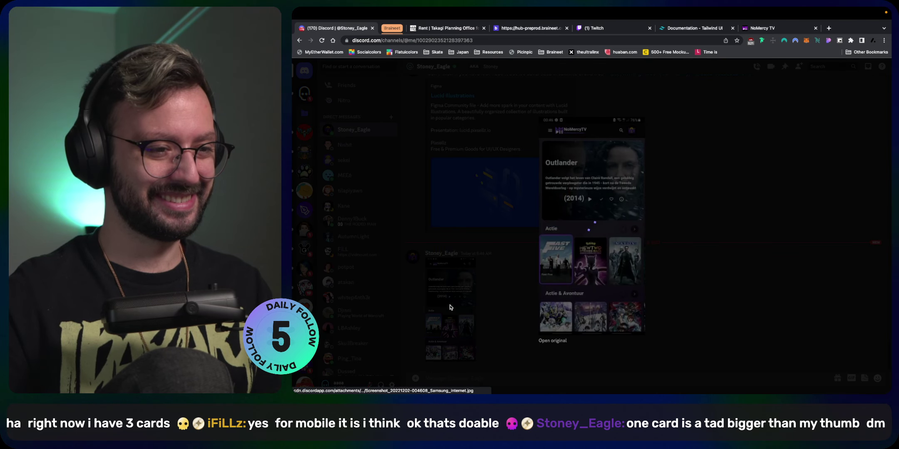
{"action": "left_click", "coordinate": [552, 340]}
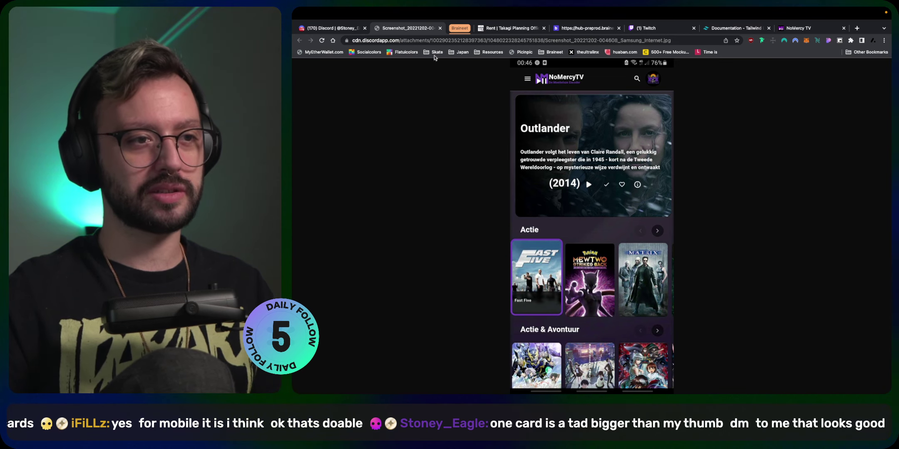
{"action": "key", "text": "ctrl+Right"}
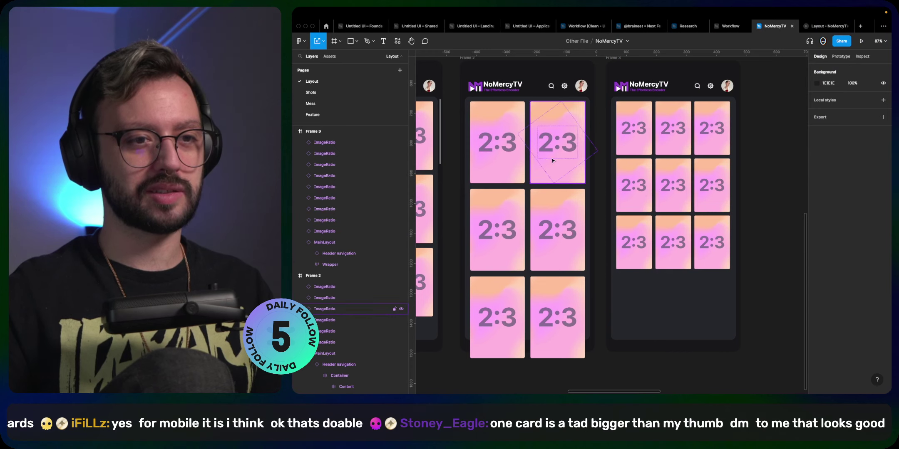
- Delete the mobile layout frames Frame 1, Frame 2 and Frame 3 from the canvas
{"action": "scroll", "coordinate": [621, 192], "scroll_direction": "left", "scroll_amount": 1}
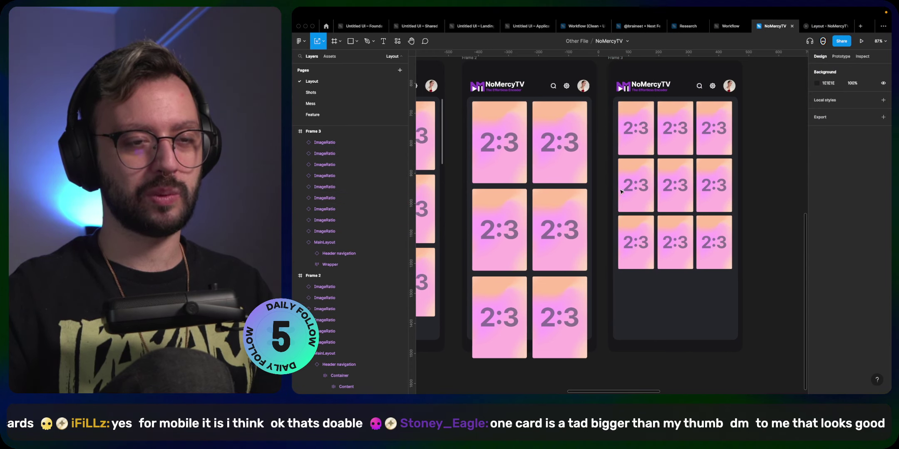
{"action": "scroll", "coordinate": [621, 192], "scroll_direction": "left", "scroll_amount": 10}
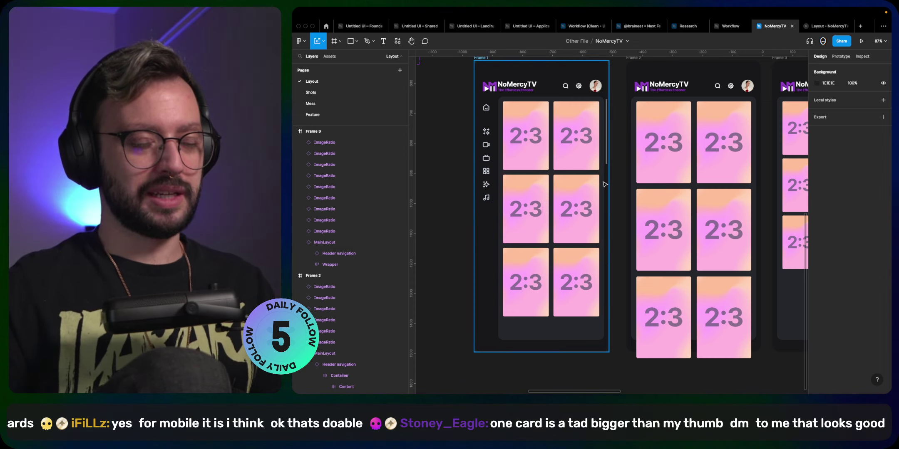
{"action": "scroll", "coordinate": [605, 184], "scroll_direction": "down", "scroll_amount": 6}
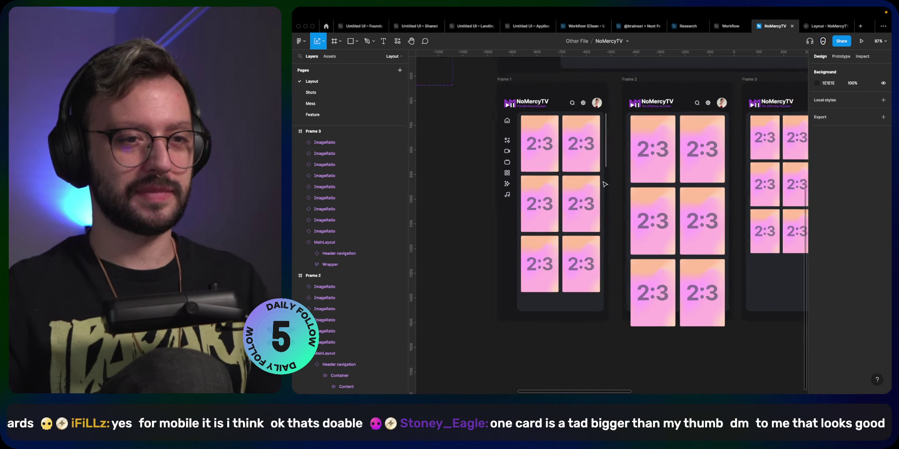
{"action": "left_click_drag", "start_coordinate": [546, 135], "coordinate": [671, 242]}
{"action": "left_click", "coordinate": [731, 285]}
{"action": "left_click_drag", "start_coordinate": [618, 214], "coordinate": [550, 133]}
{"action": "key", "text": "Delete"}
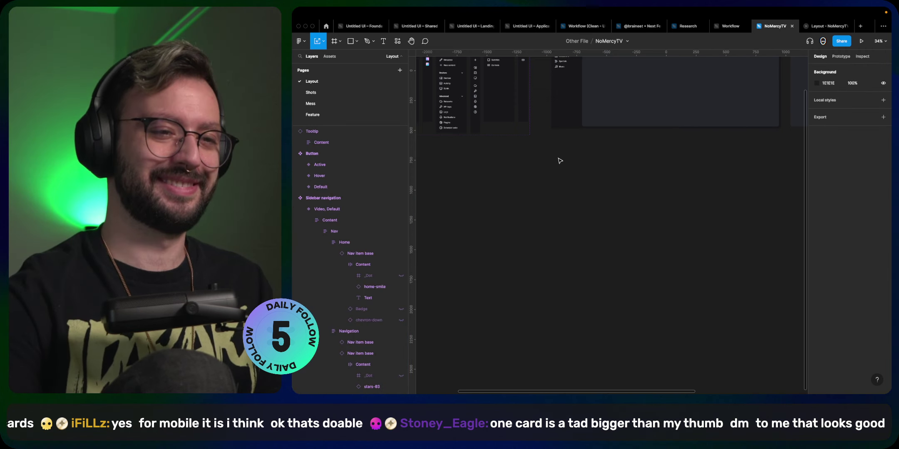
- Create a copy of the 1920 × 970 MainLayout component and place it directly below the original
{"action": "scroll", "coordinate": [604, 145], "scroll_direction": "up", "scroll_amount": 3}
{"action": "left_click", "coordinate": [623, 130]}
{"action": "key", "text": "super+d"}
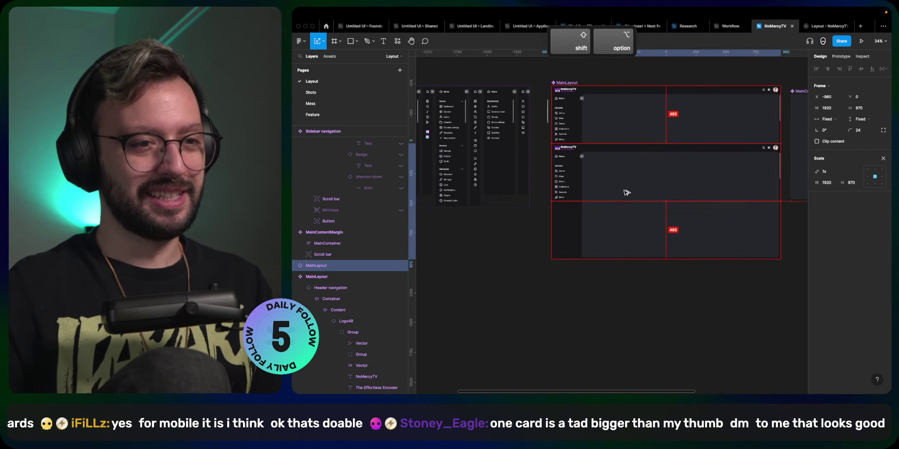
- Set the Size property of the Sidebar navigation in the lower MainLayout copy to Minimized
{"action": "left_click", "coordinate": [572, 257], "text": "super"}
{"action": "left_click", "coordinate": [572, 258]}
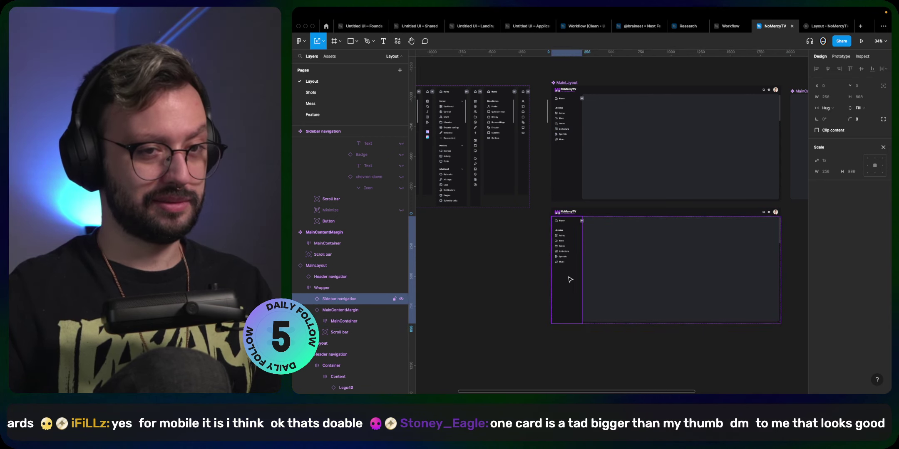
{"action": "key", "text": "v"}
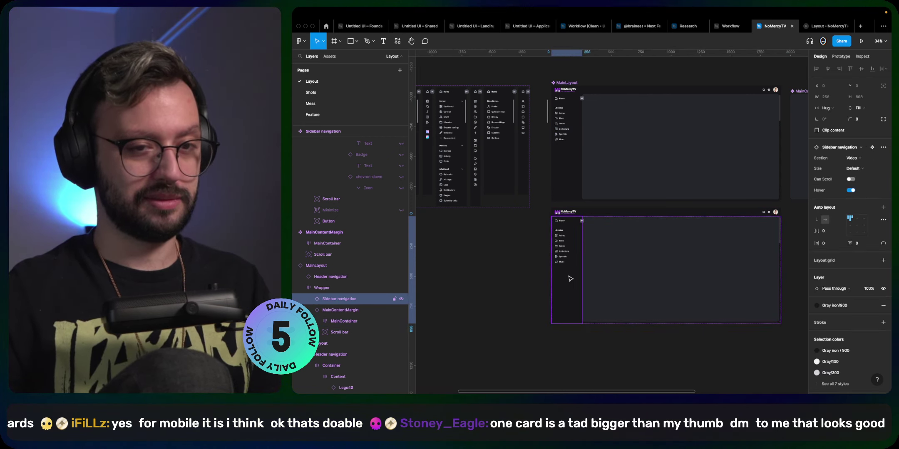
{"action": "left_click", "coordinate": [857, 168]}
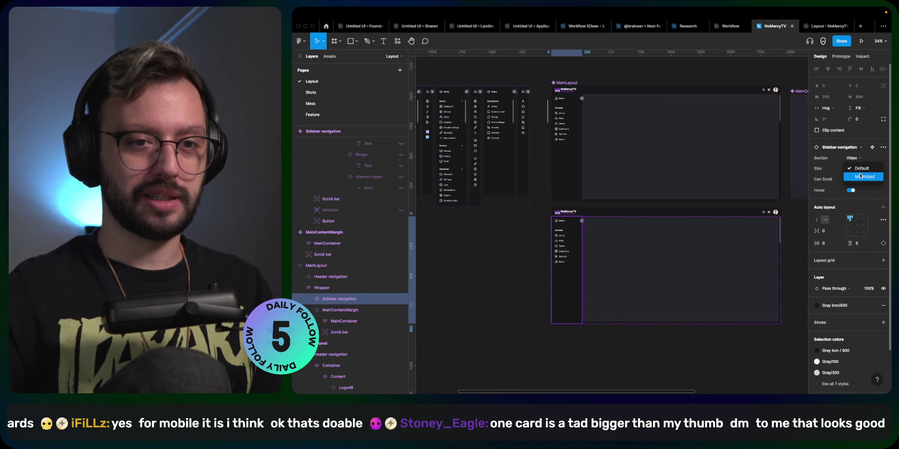
{"action": "left_click", "coordinate": [857, 179]}
{"action": "left_click", "coordinate": [513, 270]}
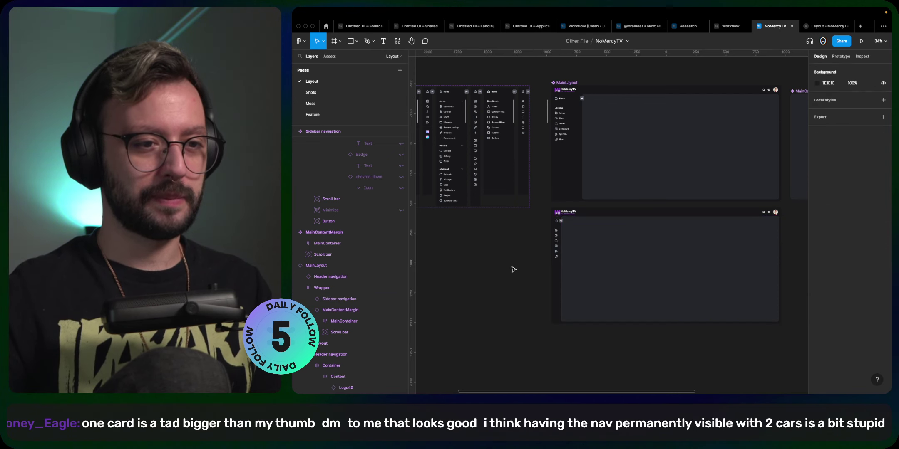
{"action": "left_click", "coordinate": [560, 209]}
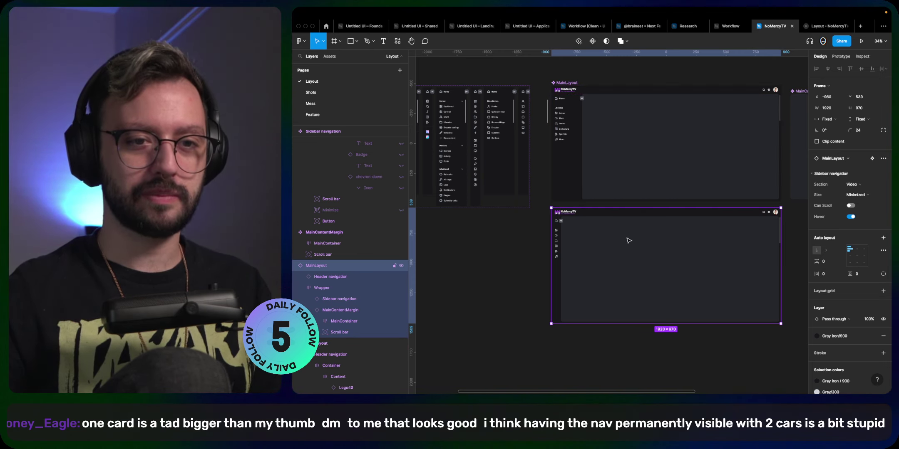
{"action": "left_click", "coordinate": [516, 296]}
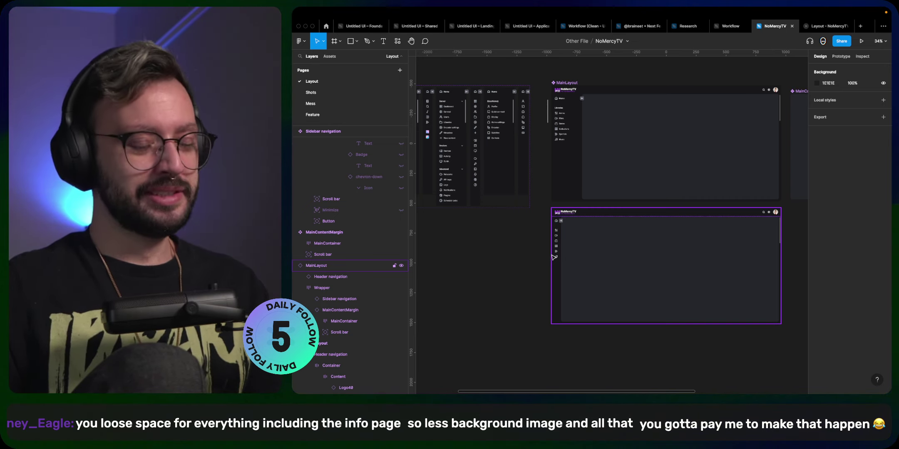
{"action": "scroll", "coordinate": [512, 321], "scroll_direction": "right", "scroll_amount": 6}
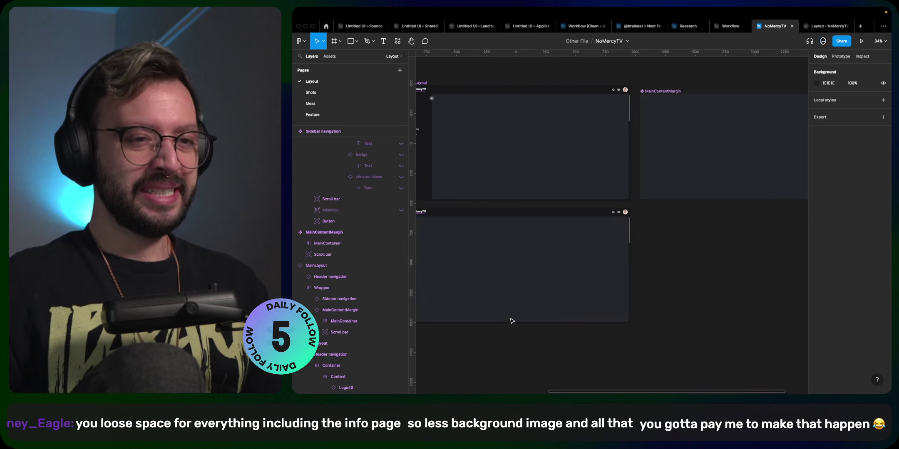
{"action": "scroll", "coordinate": [512, 321], "scroll_direction": "right", "scroll_amount": 3}
{"action": "scroll", "coordinate": [515, 324], "scroll_direction": "left", "scroll_amount": 6}
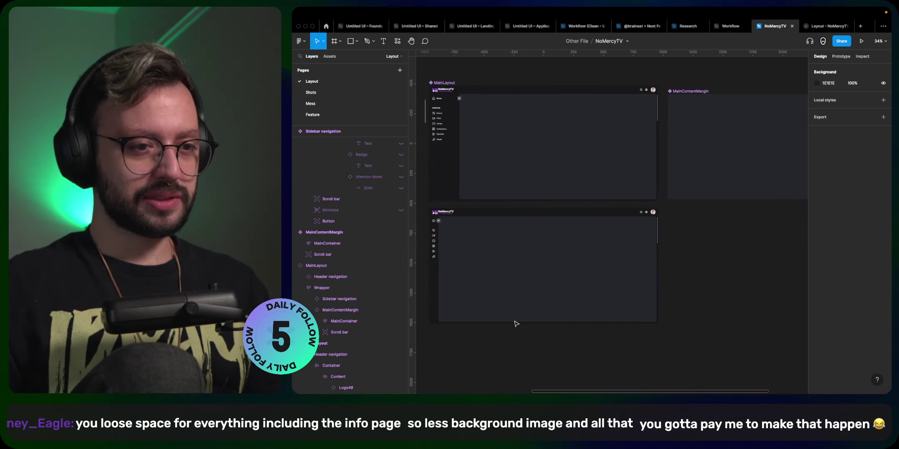
{"action": "scroll", "coordinate": [516, 323], "scroll_direction": "left", "scroll_amount": 8}
{"action": "scroll", "coordinate": [516, 323], "scroll_direction": "right", "scroll_amount": 4}
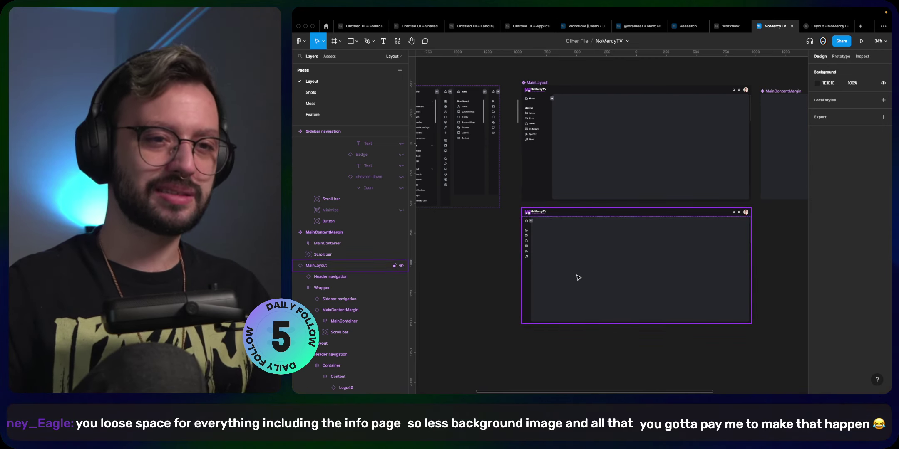
- Wrap the lower MainLayout copy in its own frame
{"action": "left_click", "coordinate": [652, 276]}
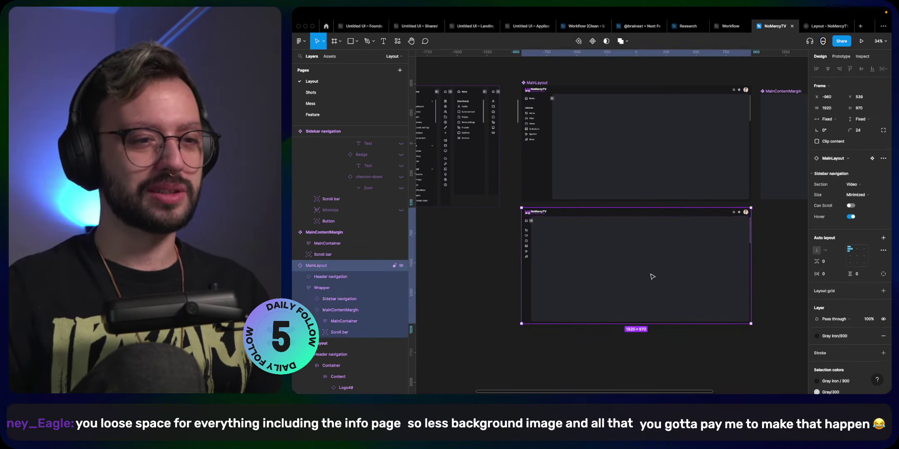
{"action": "key", "text": "alt"}
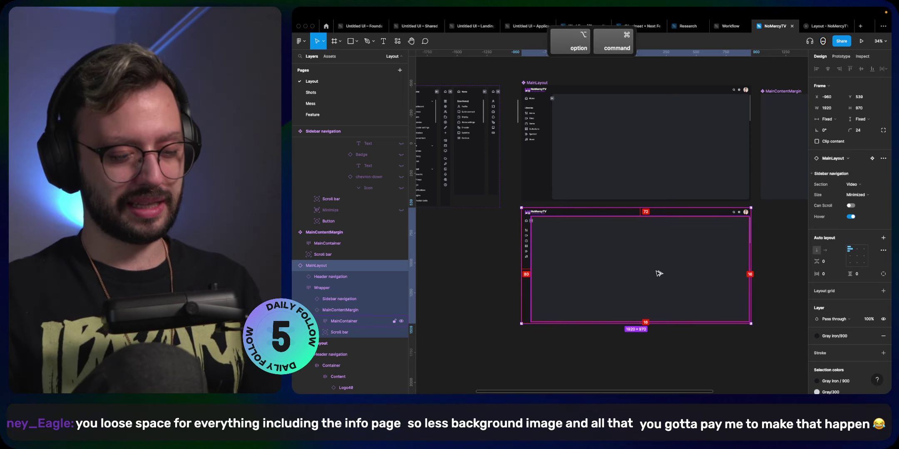
{"action": "key", "text": "ctrl+alt+g"}
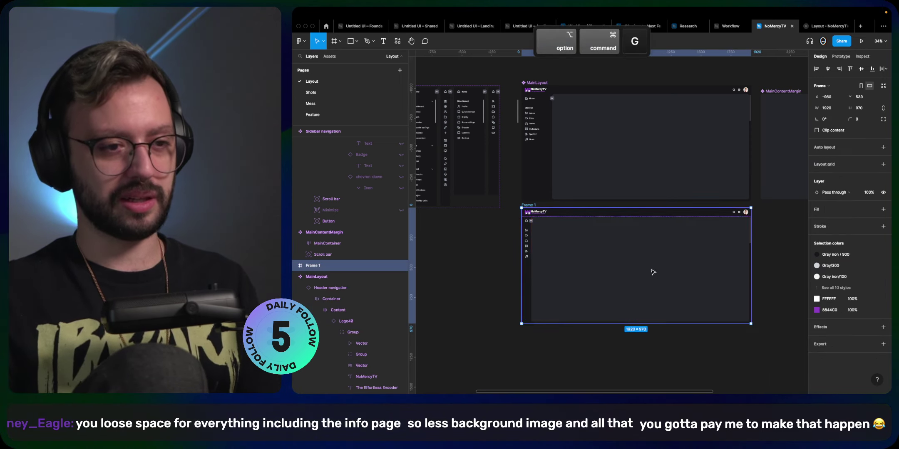
- Present the new frame as a prototype, fit it to the window, and test expanding and collapsing the sidebar repeatedly
{"action": "left_click", "coordinate": [861, 42]}
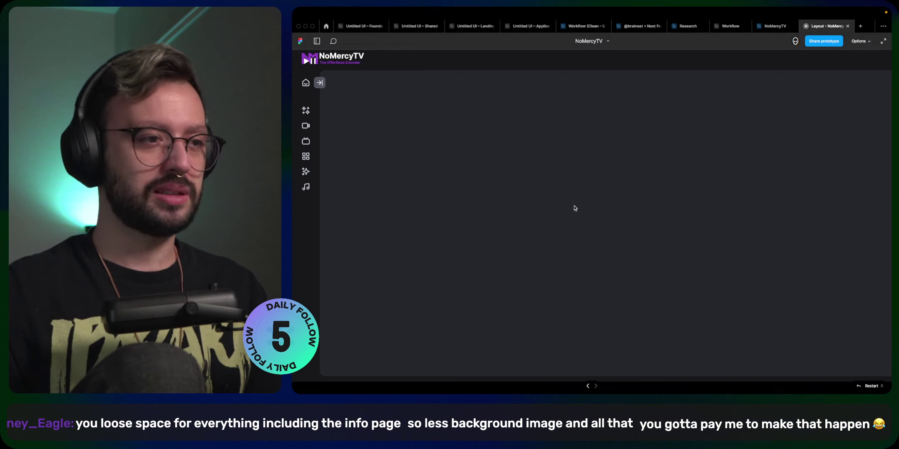
{"action": "left_click", "coordinate": [323, 84]}
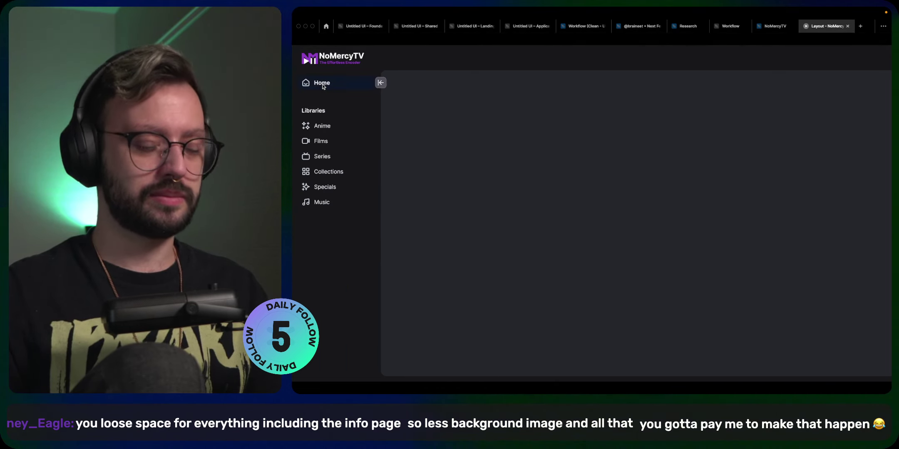
{"action": "key", "text": "z"}
{"action": "left_click", "coordinate": [383, 102]}
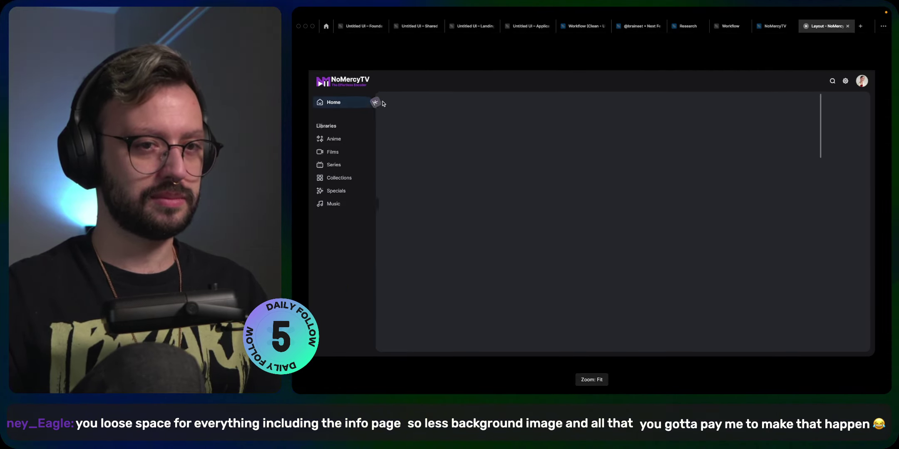
{"action": "left_click", "coordinate": [332, 102]}
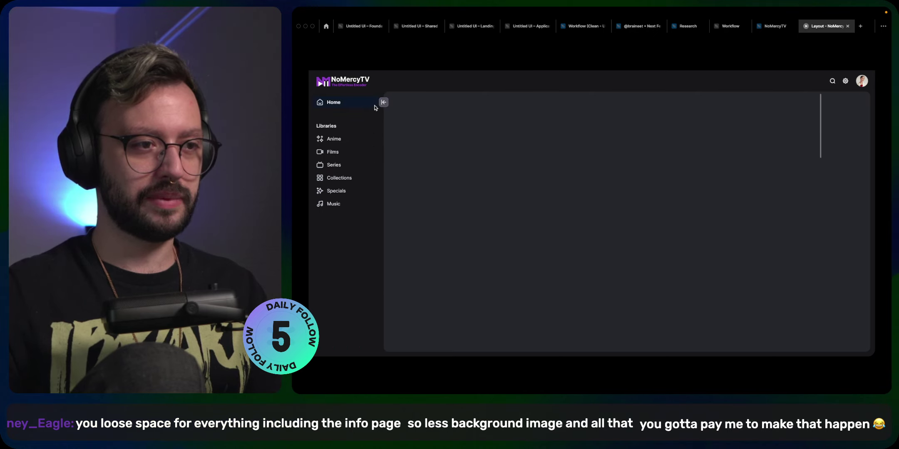
{"action": "left_click", "coordinate": [383, 103]}
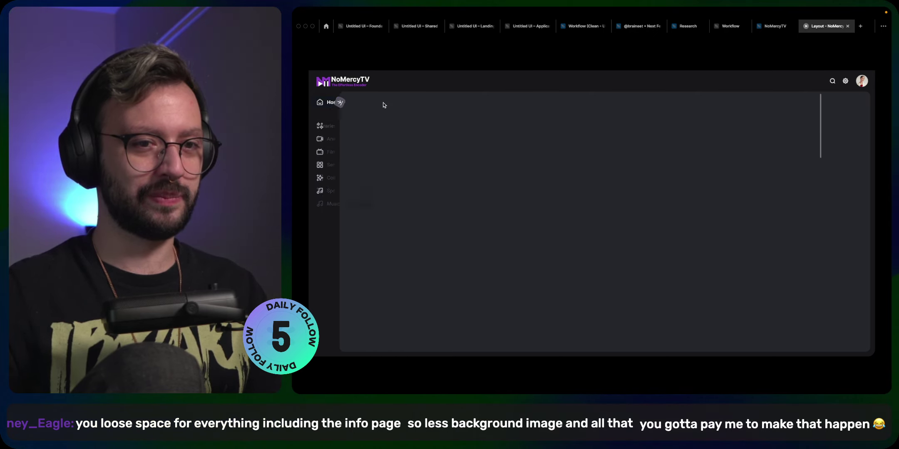
{"action": "left_click", "coordinate": [331, 102]}
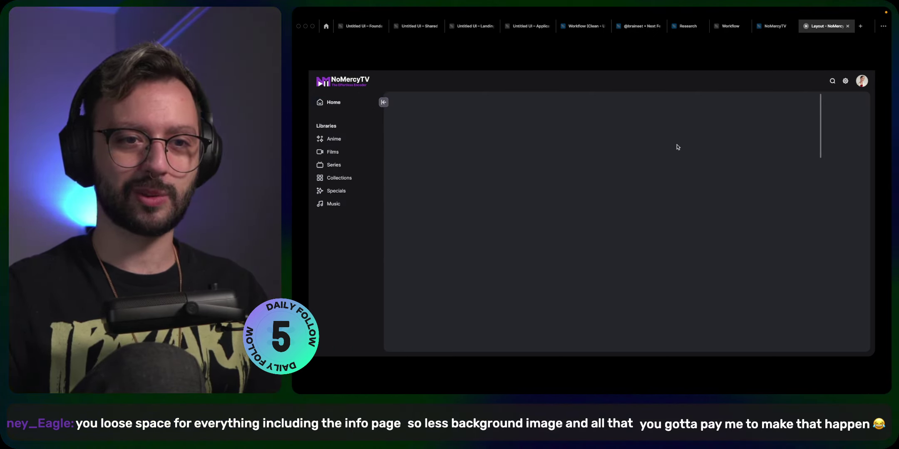
{"action": "left_click", "coordinate": [384, 103]}
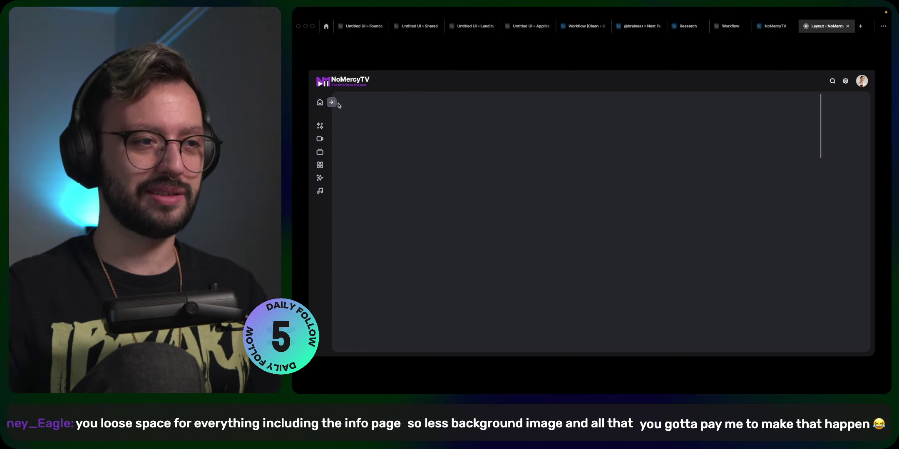
{"action": "left_click", "coordinate": [338, 105]}
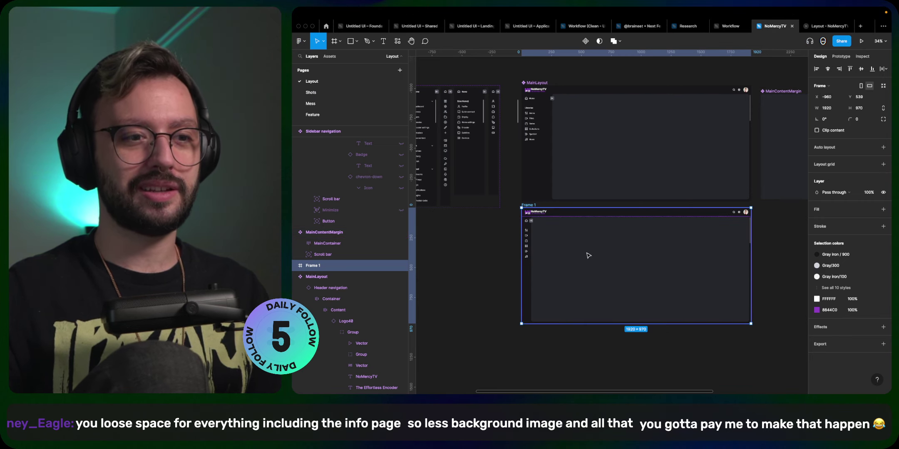
- Set the sidebar Size of the MainLayout instance inside Frame 1 to Default
{"action": "left_click", "coordinate": [653, 255], "text": "super"}
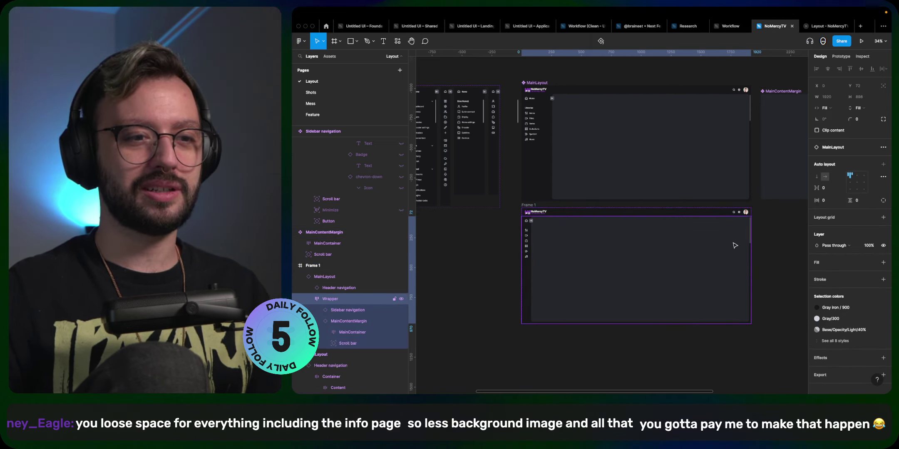
{"action": "key", "text": "shift+Return"}
{"action": "left_click", "coordinate": [856, 195]}
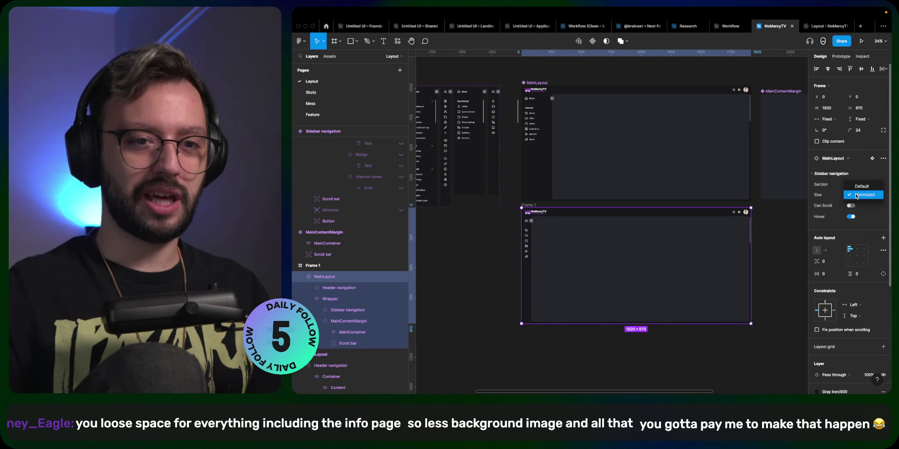
{"action": "left_click", "coordinate": [855, 186]}
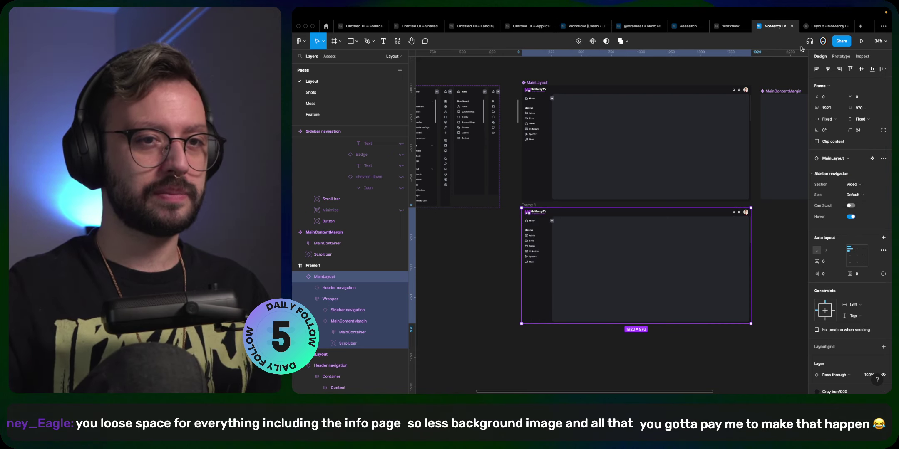
- Check the updated layout in the open prototype preview, return to the design file, and close the preview
{"action": "left_click", "coordinate": [822, 26]}
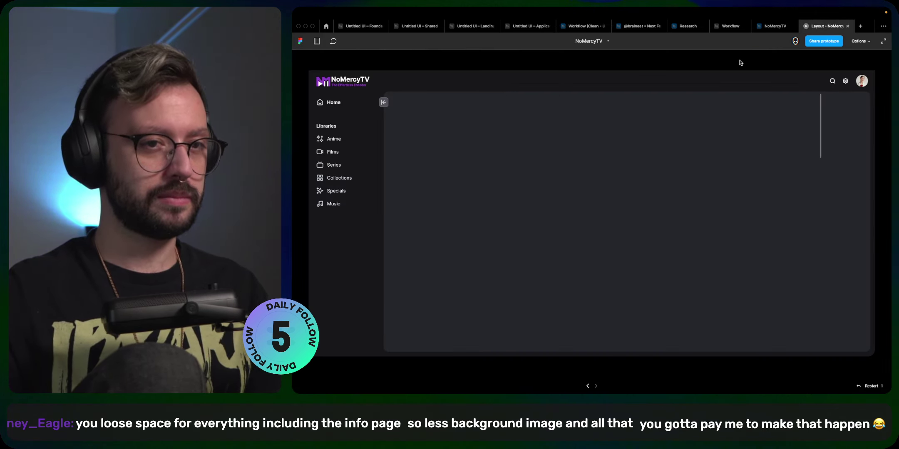
{"action": "left_click", "coordinate": [774, 30]}
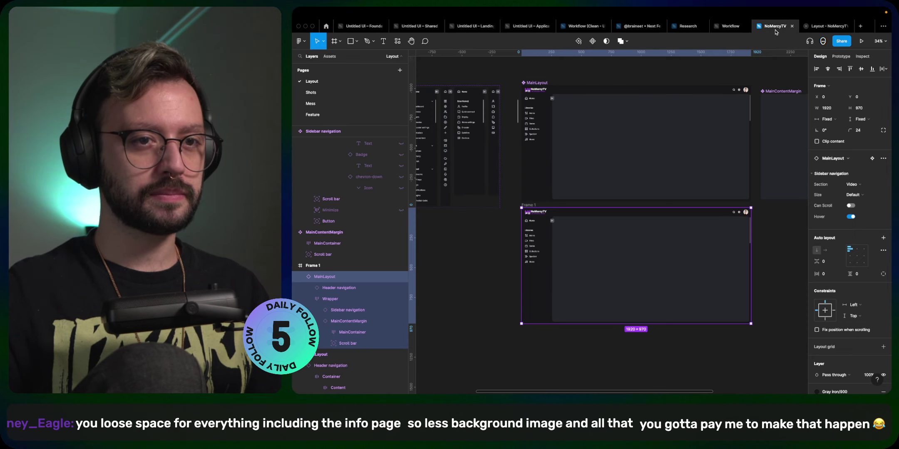
{"action": "left_click", "coordinate": [849, 26]}
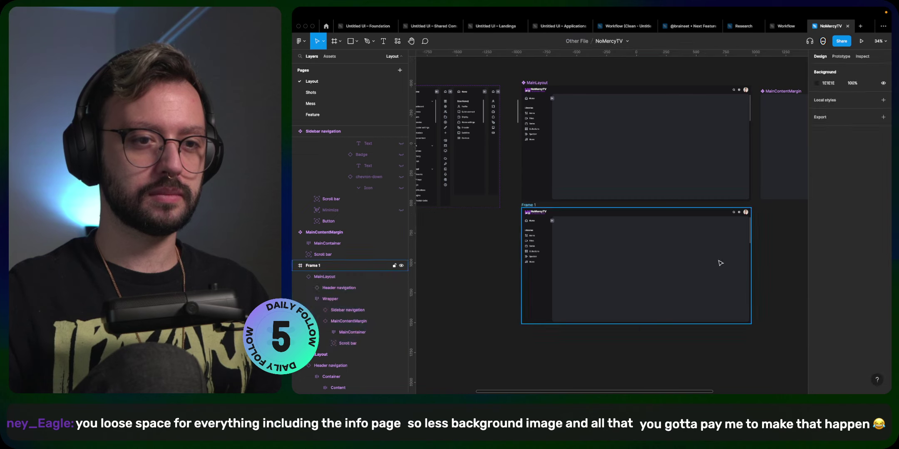
- Present the prototype again, fit it to the window, and test collapsing and expanding the default-size sidebar
{"action": "left_click", "coordinate": [861, 41]}
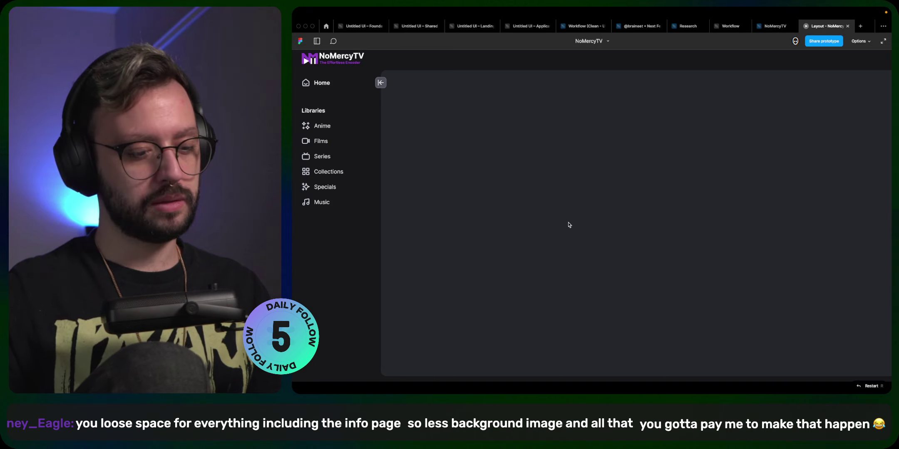
{"action": "key", "text": "z"}
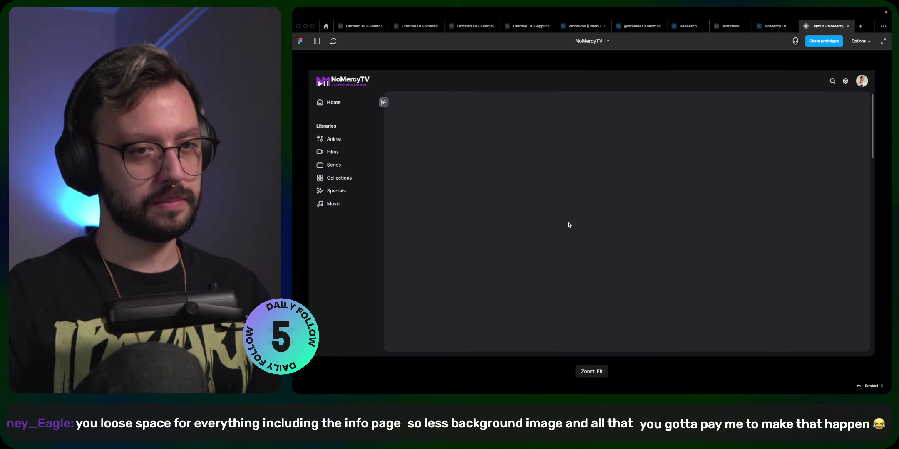
{"action": "left_click", "coordinate": [383, 102]}
{"action": "left_click", "coordinate": [332, 102]}
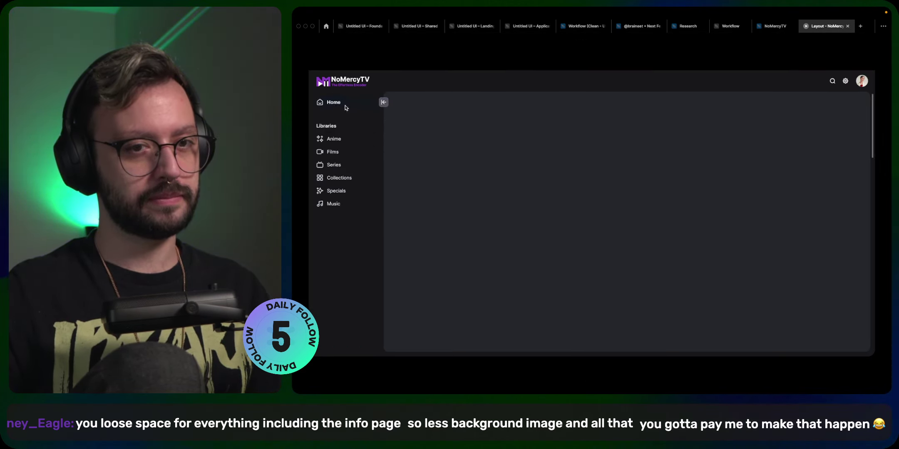
{"action": "left_click", "coordinate": [383, 102]}
{"action": "left_click", "coordinate": [332, 102]}
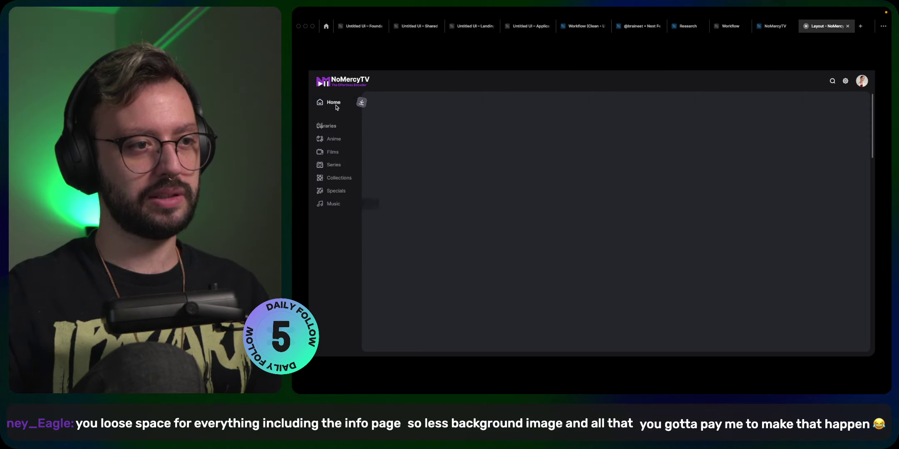
- Collapse and expand the default-size sidebar repeatedly in the prototype preview, and close the preview
{"action": "left_click", "coordinate": [383, 102]}
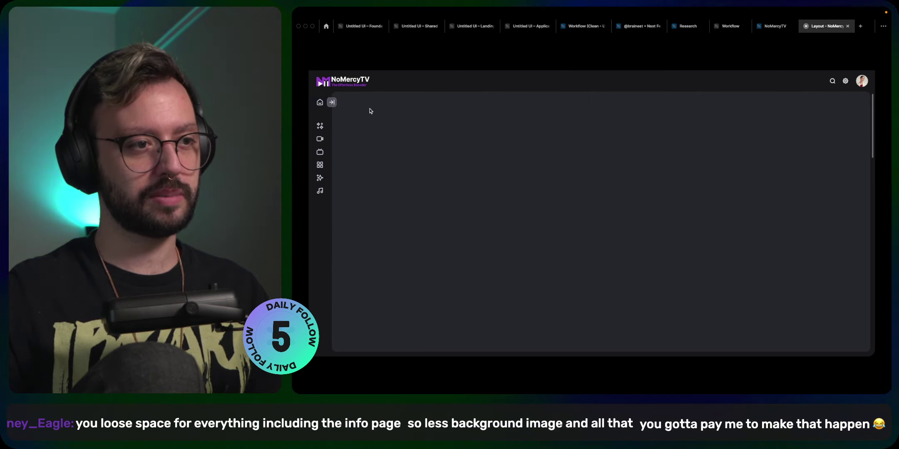
{"action": "left_click", "coordinate": [331, 102]}
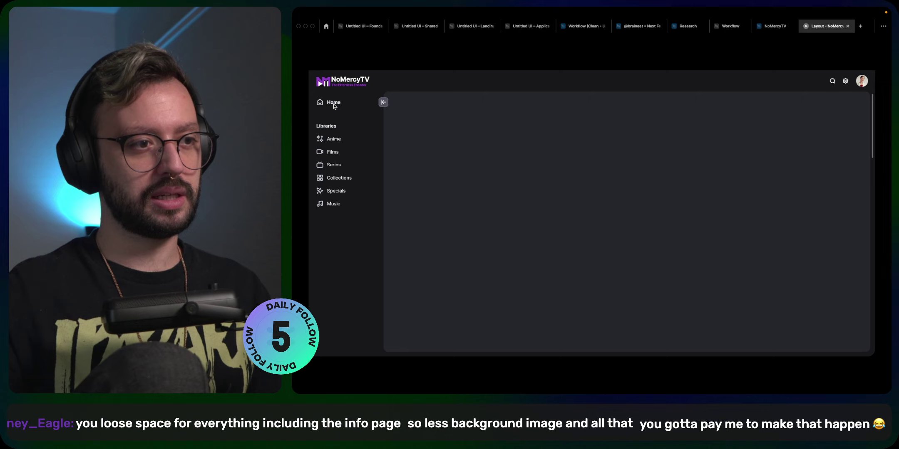
{"action": "left_click", "coordinate": [383, 102]}
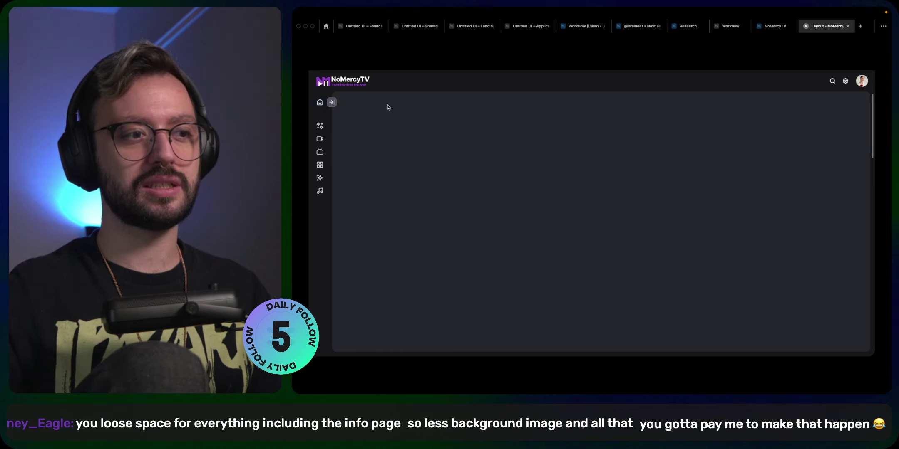
{"action": "left_click", "coordinate": [332, 102]}
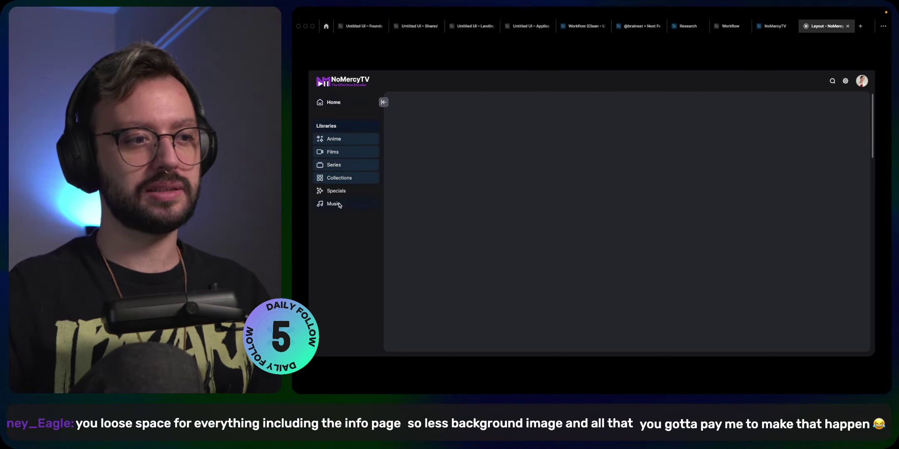
{"action": "left_click", "coordinate": [383, 103]}
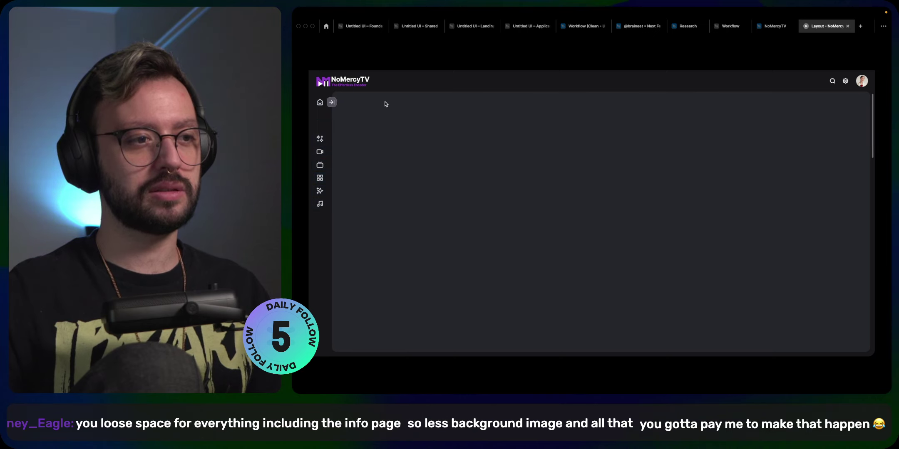
{"action": "left_click", "coordinate": [332, 103]}
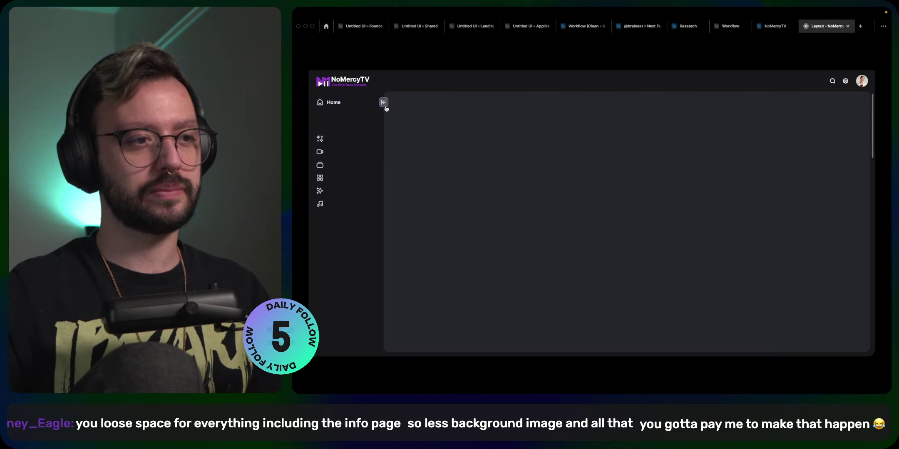
{"action": "left_click", "coordinate": [384, 104]}
{"action": "left_click", "coordinate": [332, 103]}
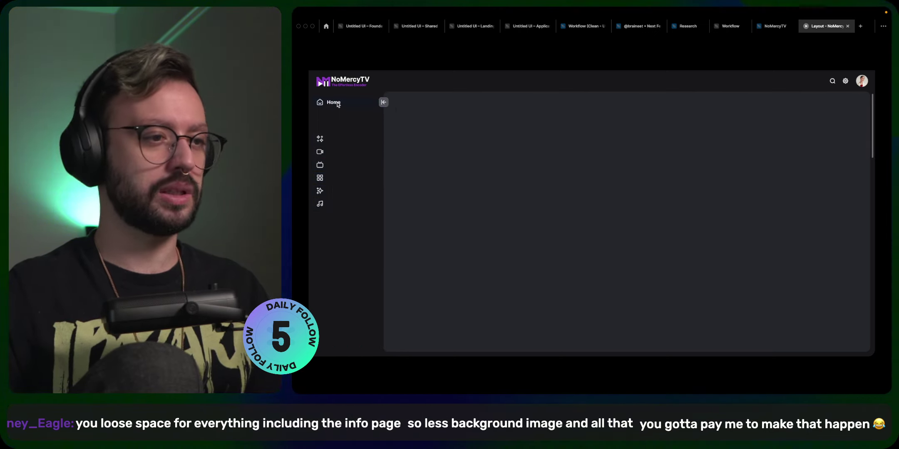
{"action": "left_click", "coordinate": [383, 103]}
{"action": "left_click", "coordinate": [333, 106]}
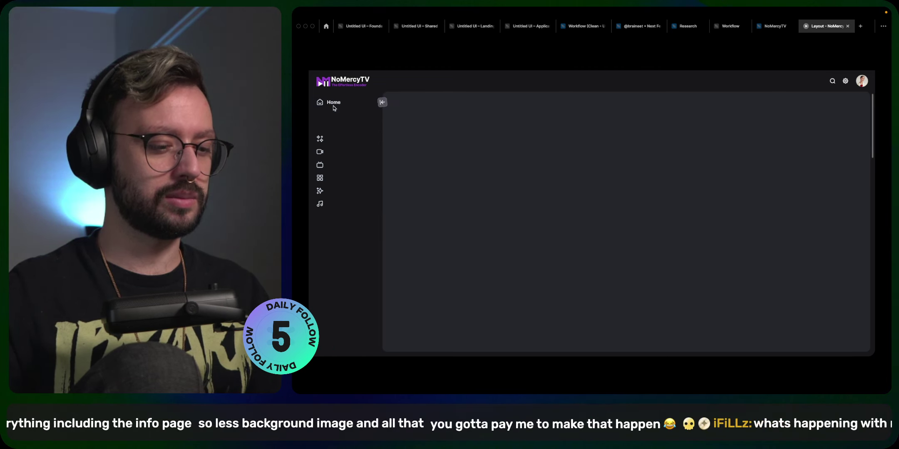
{"action": "left_click", "coordinate": [383, 103]}
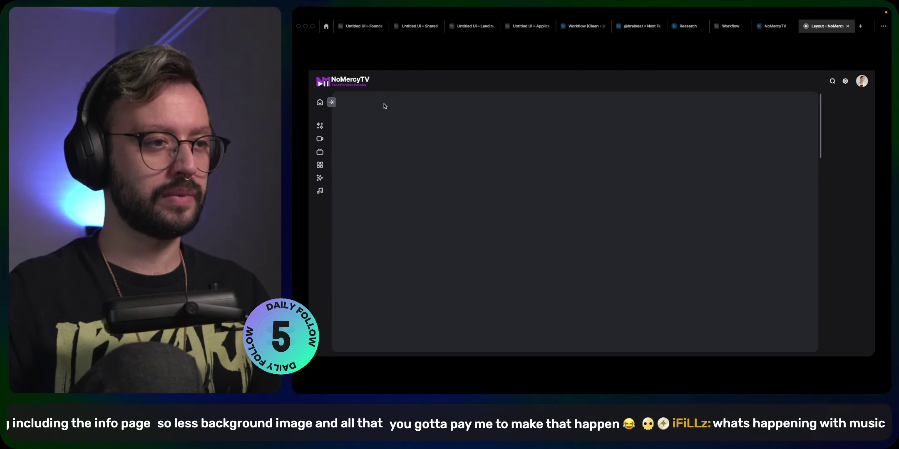
{"action": "left_click", "coordinate": [847, 25]}
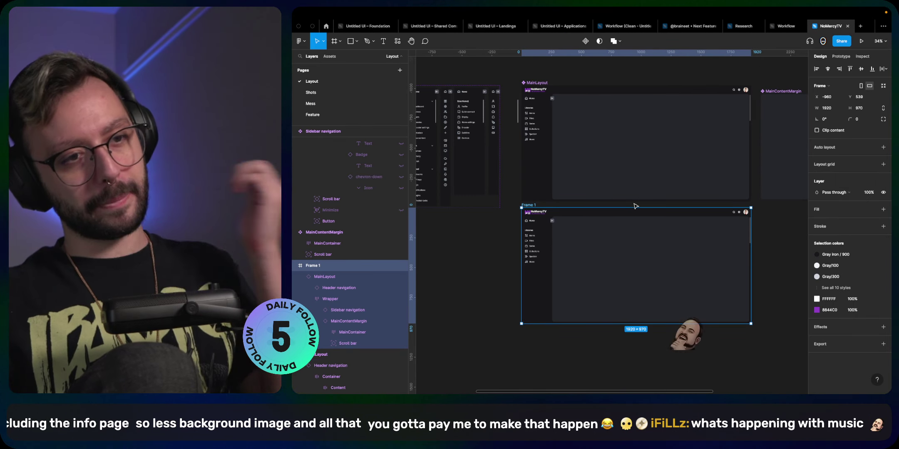
- Set the sidebar Size of the MainLayout instance inside Frame 1 to Minimized and clear the selection
{"action": "double_click", "coordinate": [639, 252]}
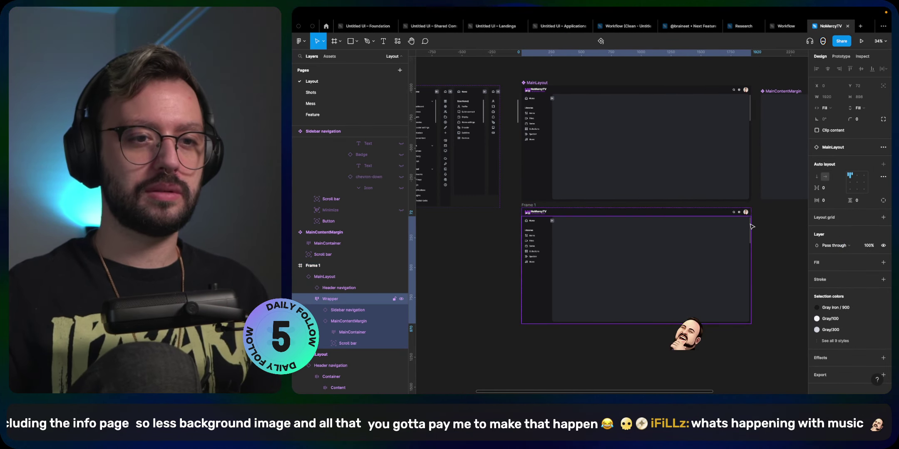
{"action": "key", "text": "shift+Return"}
{"action": "left_click", "coordinate": [856, 197]}
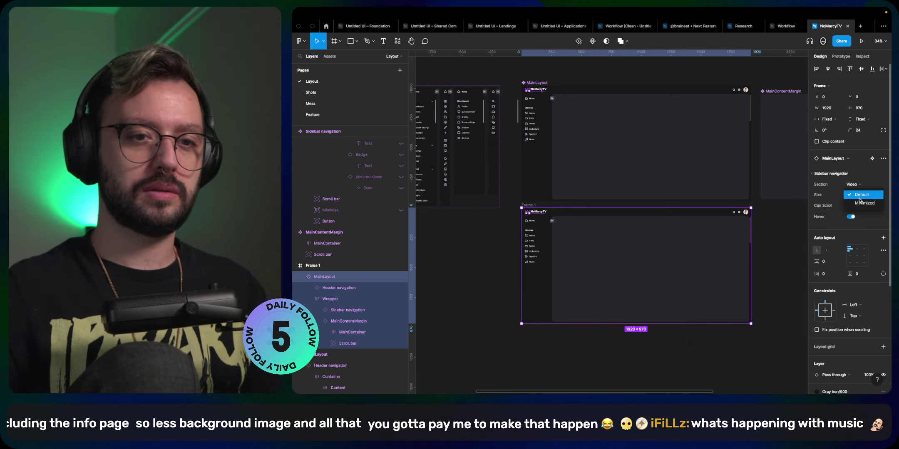
{"action": "left_click", "coordinate": [865, 203]}
{"action": "left_click", "coordinate": [787, 240]}
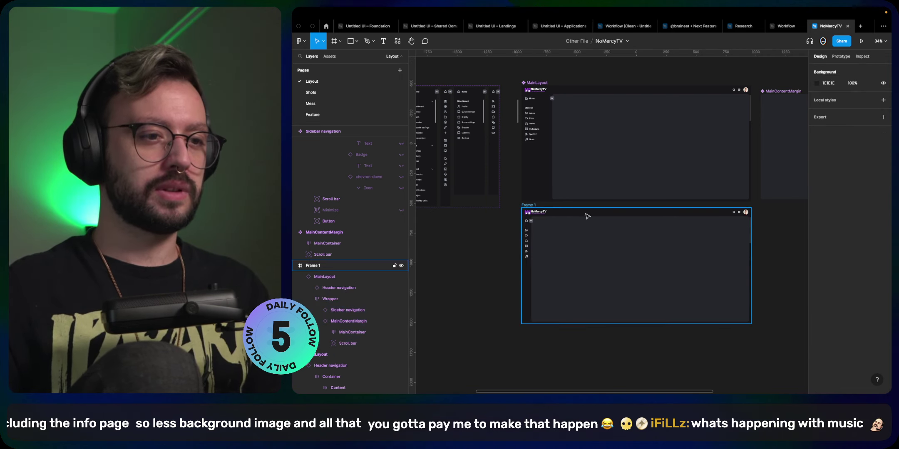
- Ungroup Frame 1 so that the MainLayout instance sits directly on the canvas
{"action": "left_click", "coordinate": [725, 241]}
{"action": "key", "text": "ctrl+shift+g"}
{"action": "left_click", "coordinate": [766, 223]}
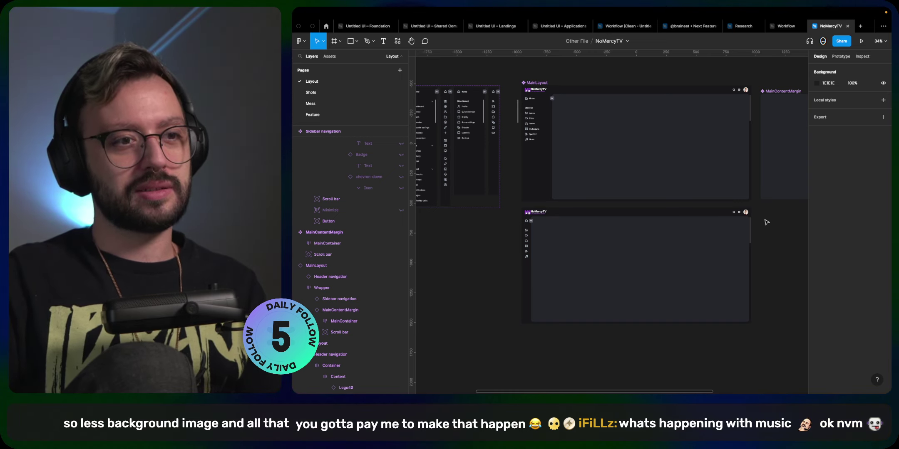
- Examine the Music item, collapse button, Navigation group and Home group in the default video variant of the Sidebar navigation component
{"action": "scroll", "coordinate": [765, 219], "scroll_direction": "left", "scroll_amount": 6}
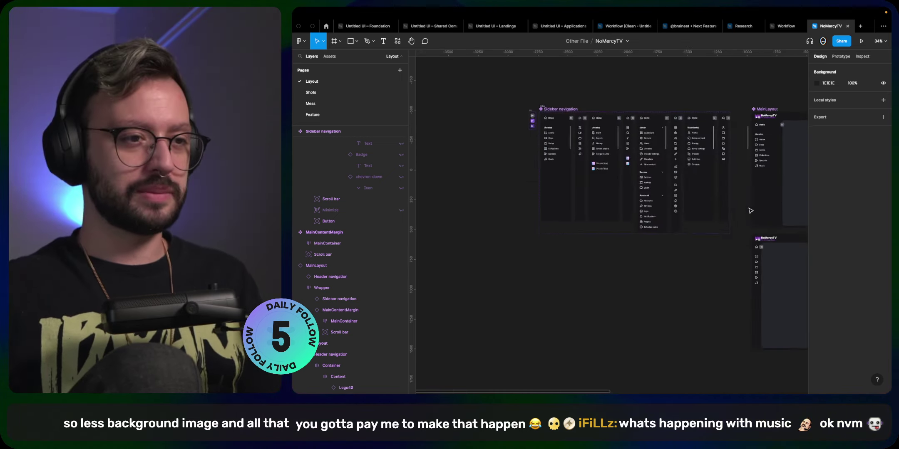
{"action": "scroll", "coordinate": [597, 145], "scroll_direction": "up", "scroll_amount": 6}
{"action": "scroll", "coordinate": [620, 176], "scroll_direction": "right", "scroll_amount": 2}
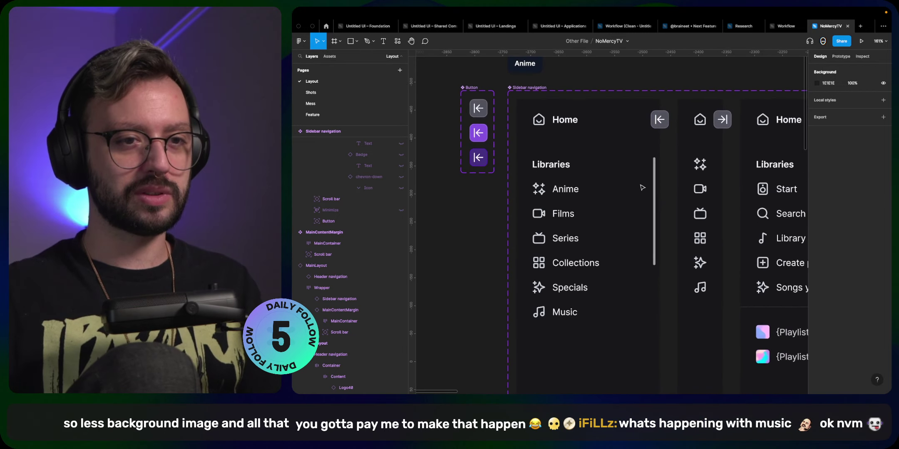
{"action": "scroll", "coordinate": [614, 195], "scroll_direction": "right", "scroll_amount": 1}
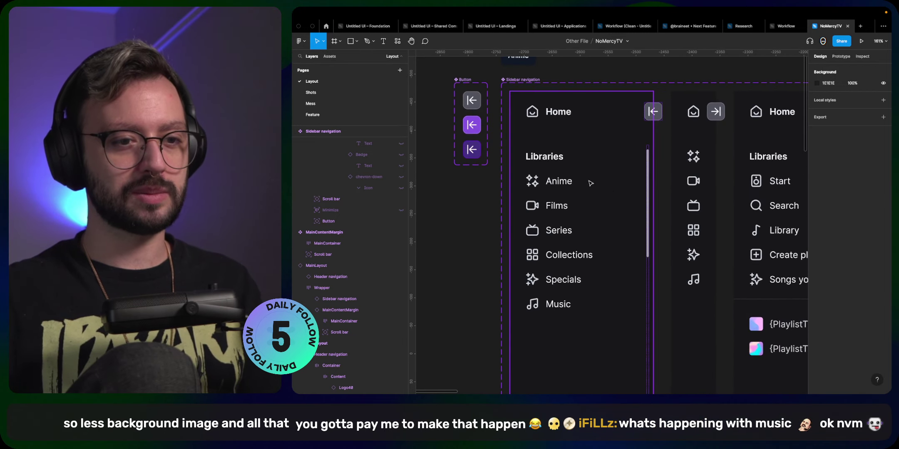
{"action": "left_click", "coordinate": [580, 308], "text": "super"}
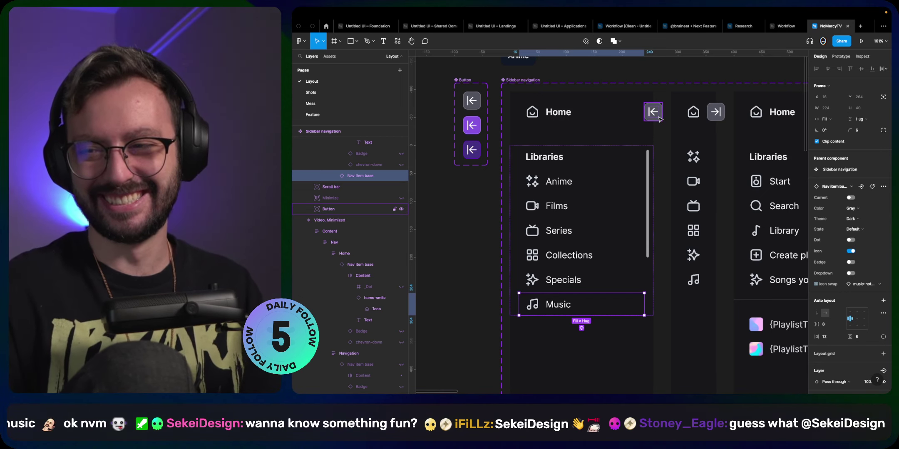
{"action": "left_click", "coordinate": [654, 112]}
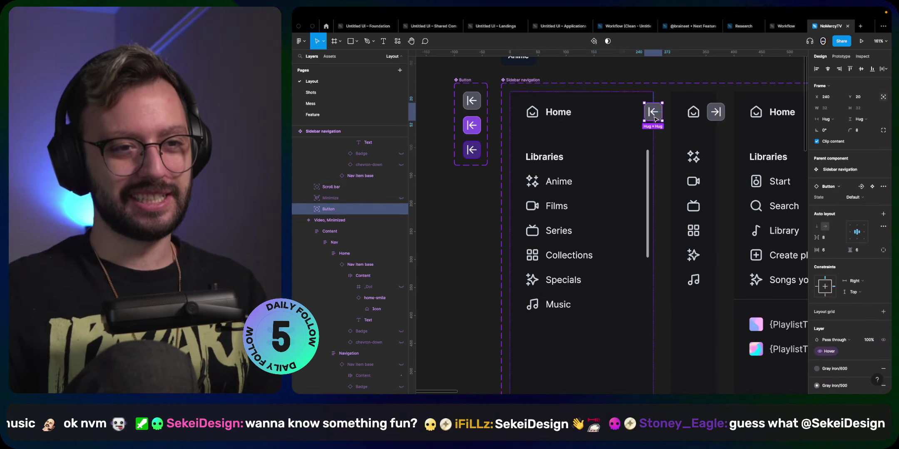
{"action": "left_click", "coordinate": [542, 162], "text": "super"}
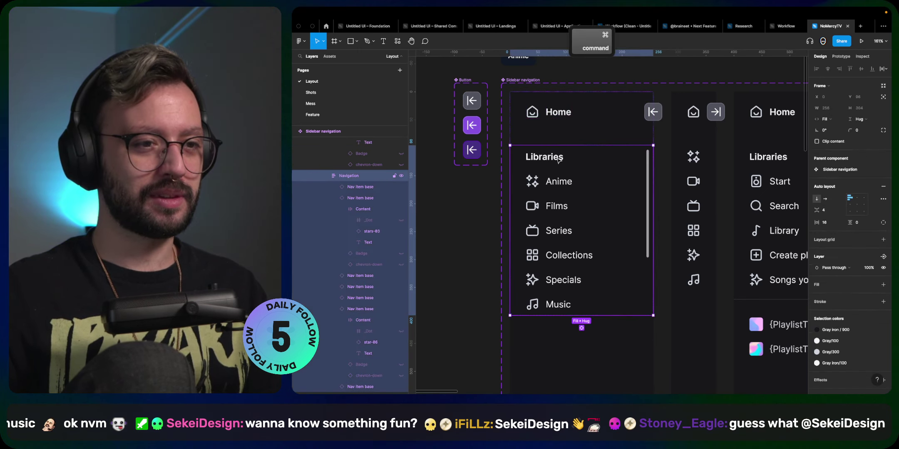
{"action": "left_click", "coordinate": [562, 123], "text": "super"}
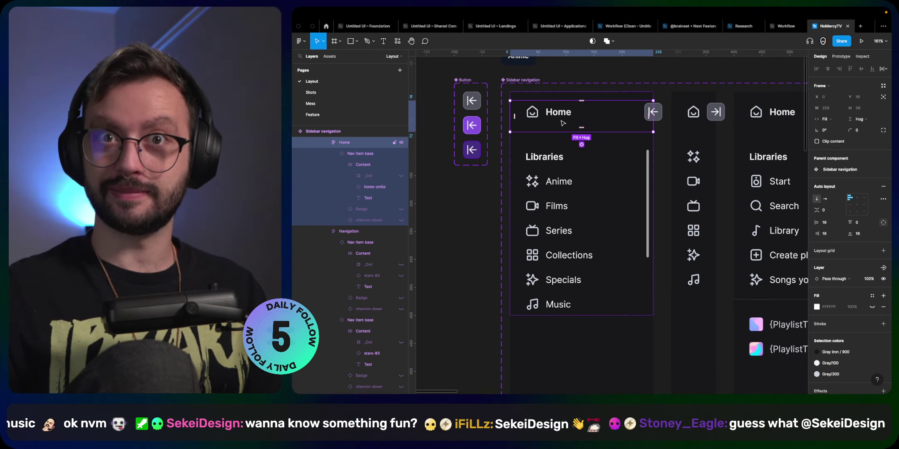
{"action": "key", "text": "Escape"}
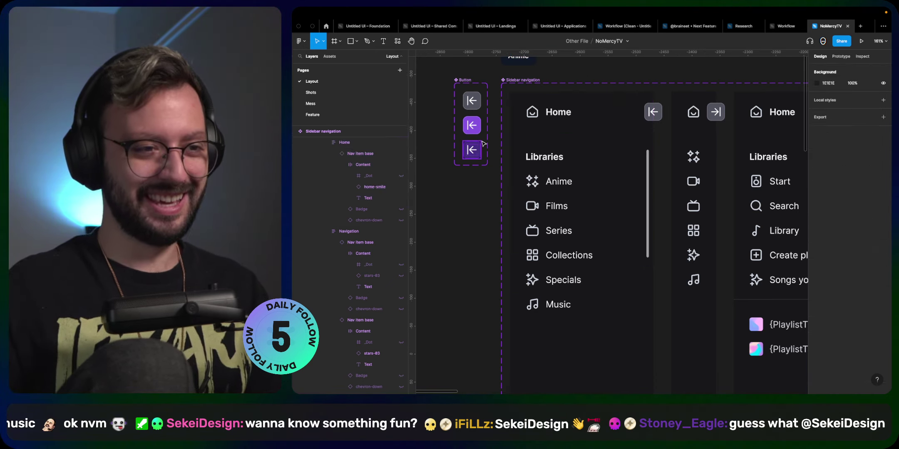
- Add auto layout to the Button component set and set the spacing between its variants to 16
{"action": "scroll", "coordinate": [483, 143], "scroll_direction": "up", "scroll_amount": 5}
{"action": "left_click", "coordinate": [462, 191]}
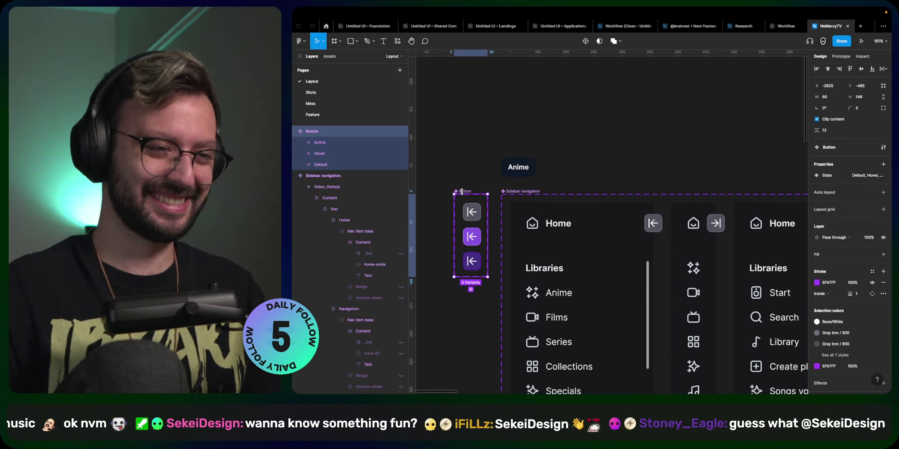
{"action": "key", "text": "shift+a"}
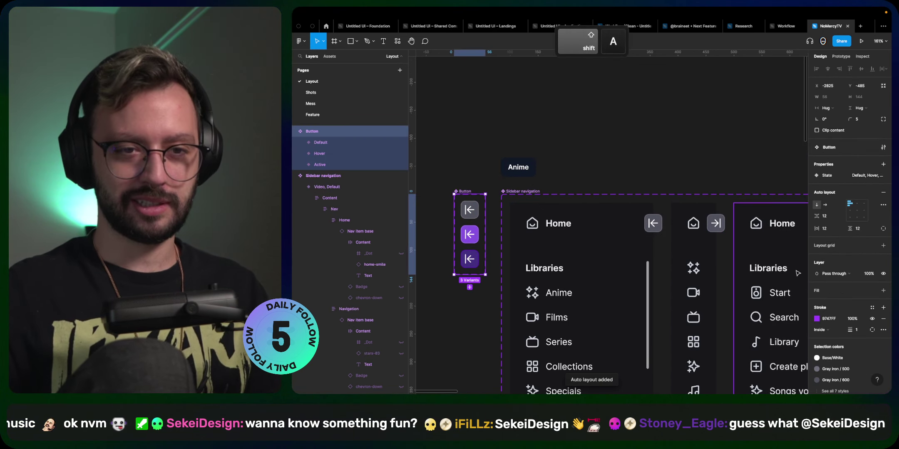
{"action": "key", "text": "Up"}
{"action": "key", "text": "Up"}
{"action": "key", "text": "Up"}
{"action": "key", "text": "Up"}
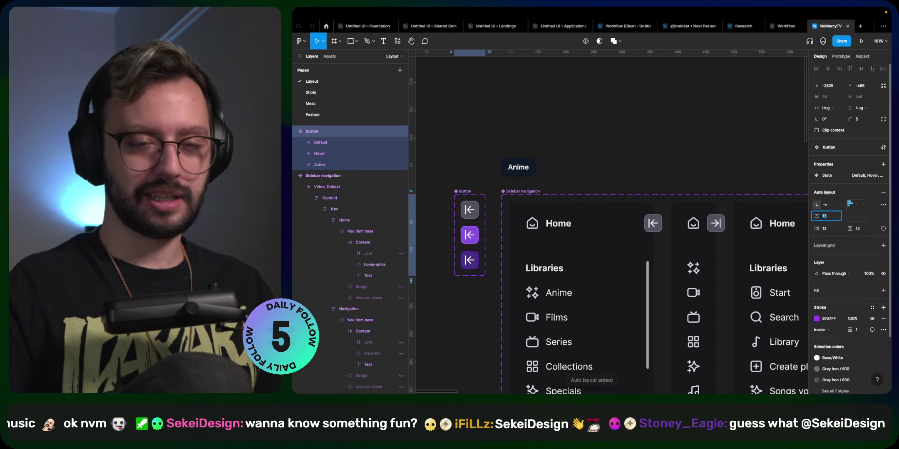
- Set the Button component set's horizontal and vertical padding to 16 and deselect it
{"action": "key", "text": "Tab"}
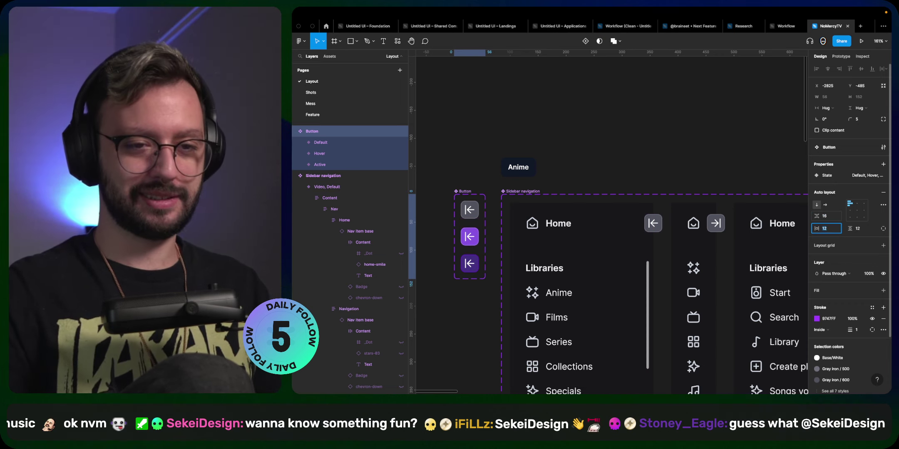
{"action": "key", "text": "Up"}
{"action": "key", "text": "Up"}
{"action": "key", "text": "Up"}
{"action": "key", "text": "Up"}
{"action": "key", "text": "Tab"}
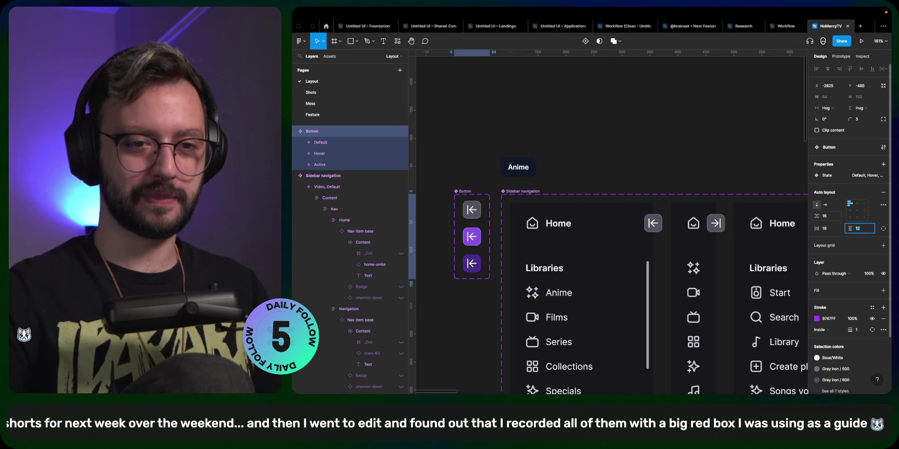
{"action": "key", "text": "Up"}
{"action": "key", "text": "Up"}
{"action": "key", "text": "Up"}
{"action": "key", "text": "Up"}
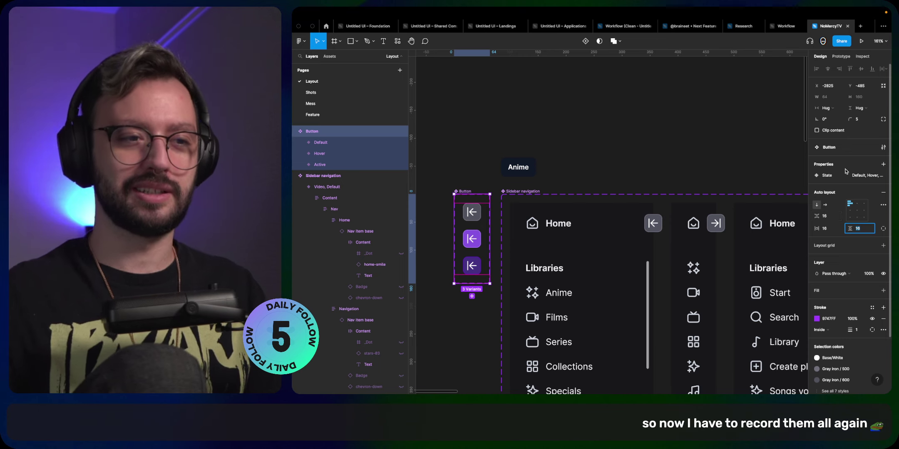
{"action": "left_click", "coordinate": [705, 157]}
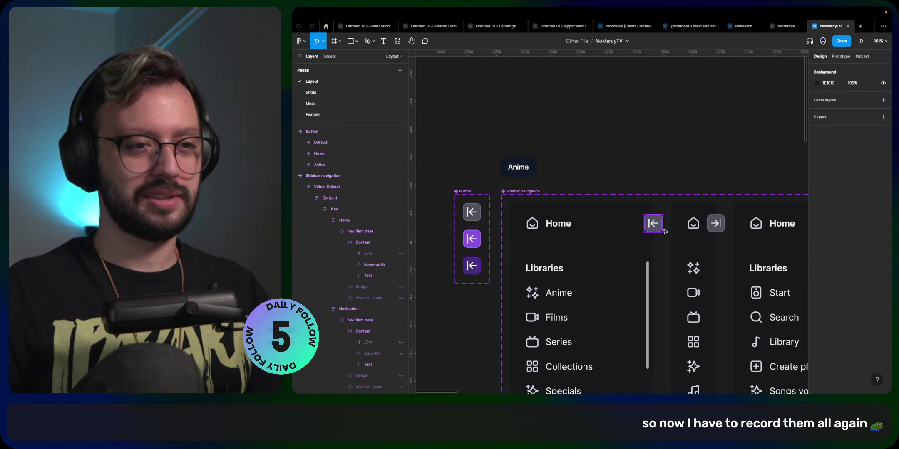
- Measure the gap between the Button and Sidebar navigation component sets and nudge the Button set left to X -2829
{"action": "left_click", "coordinate": [470, 193]}
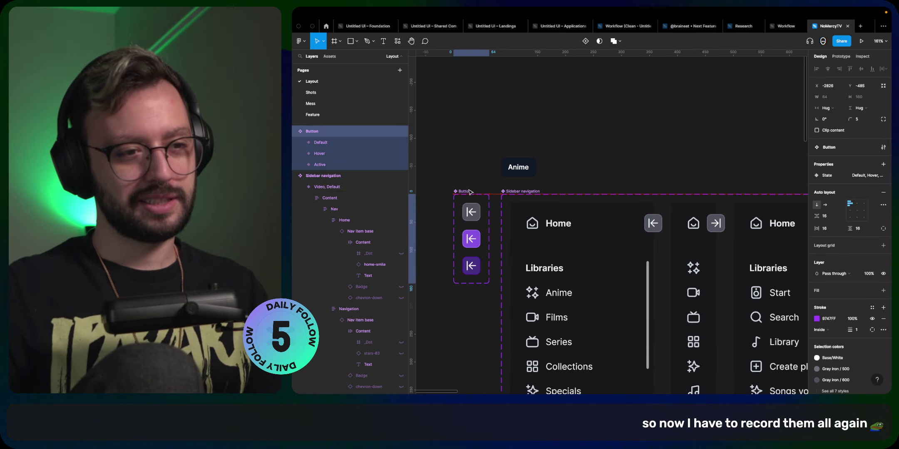
{"action": "key", "text": "alt"}
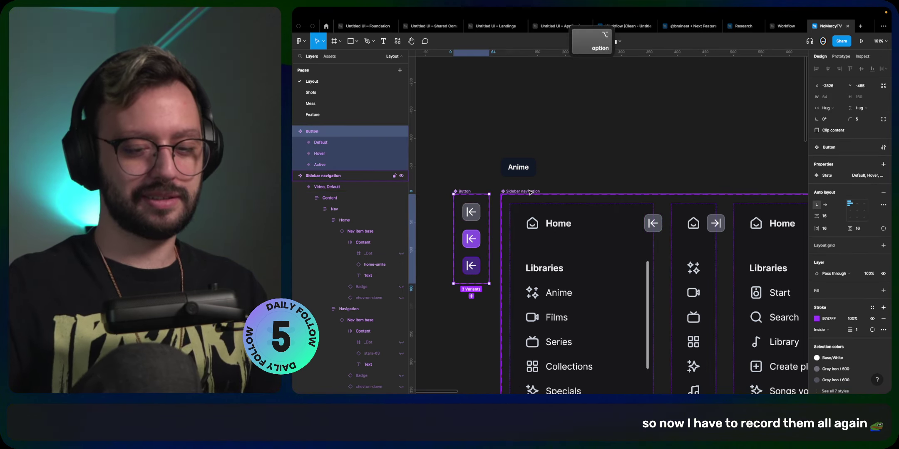
{"action": "key", "text": "Left"}
{"action": "key", "text": "Left"}
{"action": "key", "text": "Left"}
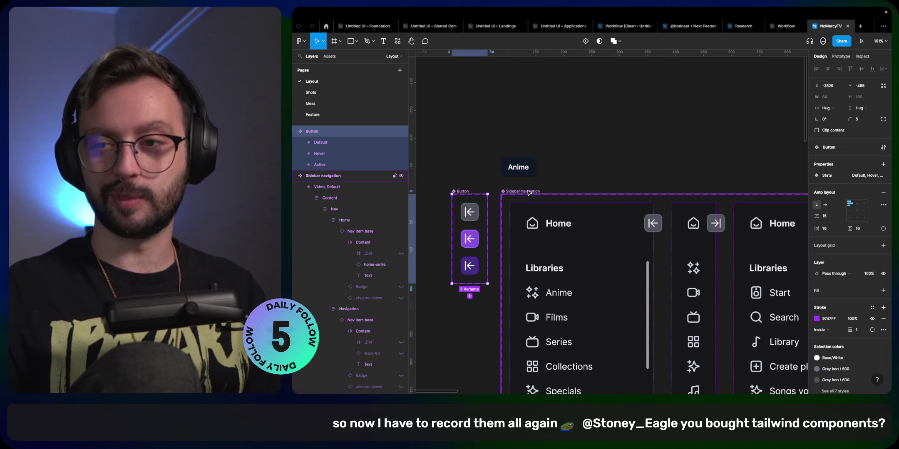
- Switch to the Chrome browser, view the NoMercy TV development site, and open its profile menu
{"action": "key", "text": "super+Tab"}
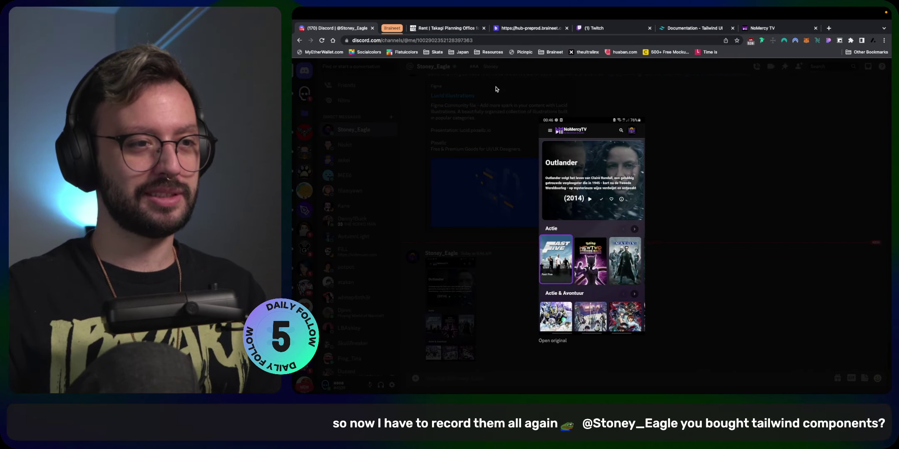
{"action": "left_click", "coordinate": [758, 29]}
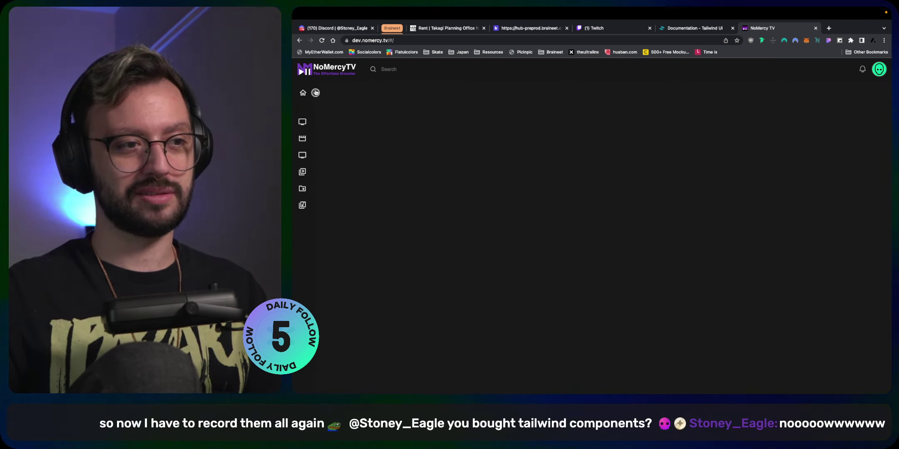
{"action": "left_click", "coordinate": [881, 71]}
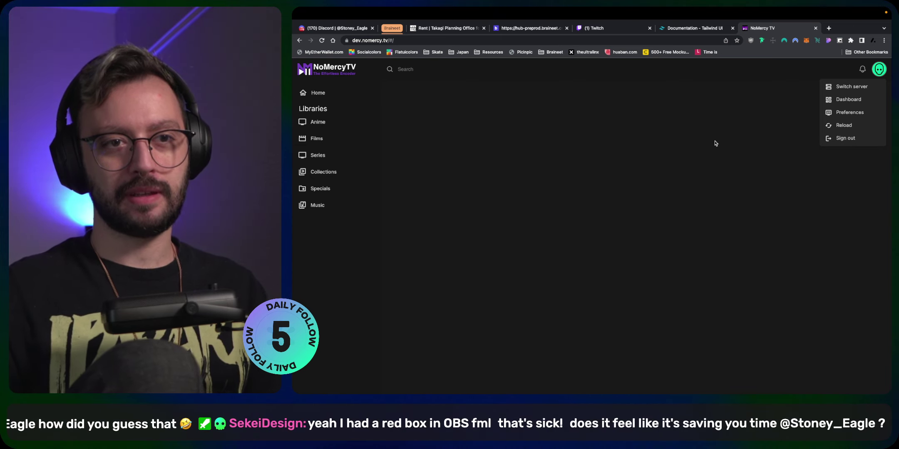
- Close the site's profile menu, switch back to Figma, and inspect the Music item in the first Sidebar navigation variant
{"action": "left_click", "coordinate": [742, 158]}
{"action": "key", "text": "ctrl+Right"}
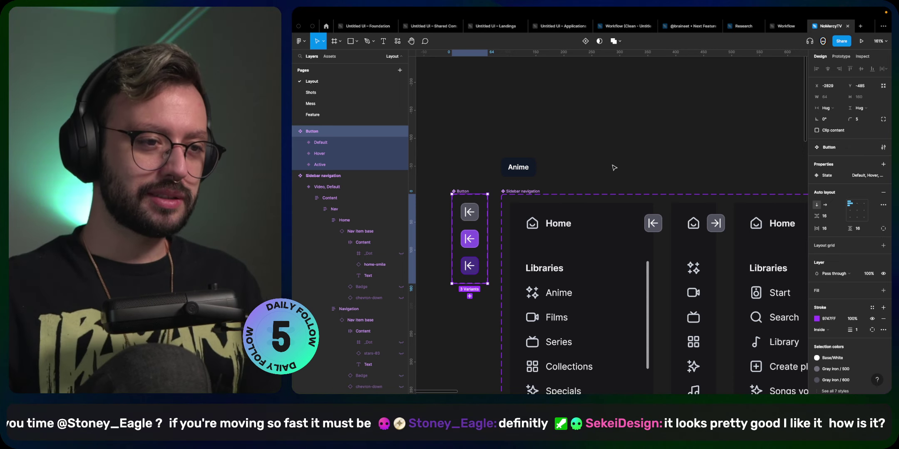
{"action": "scroll", "coordinate": [582, 178], "scroll_direction": "down", "scroll_amount": 5}
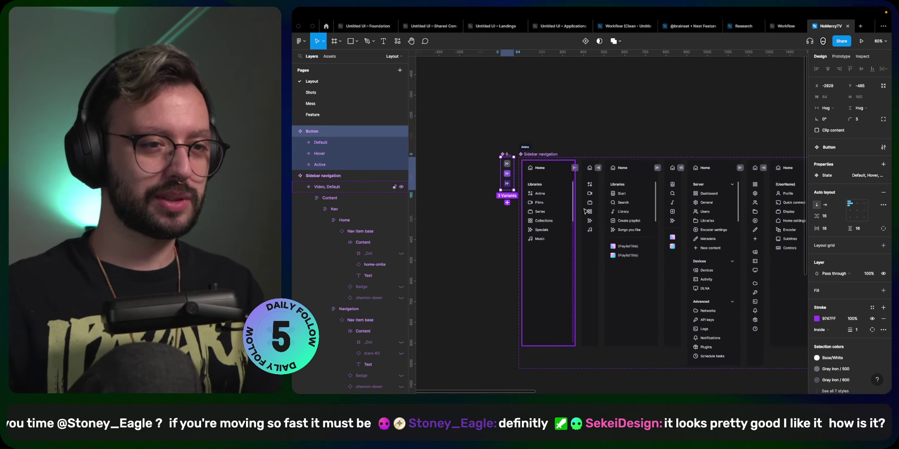
{"action": "scroll", "coordinate": [556, 198], "scroll_direction": "up", "scroll_amount": 5}
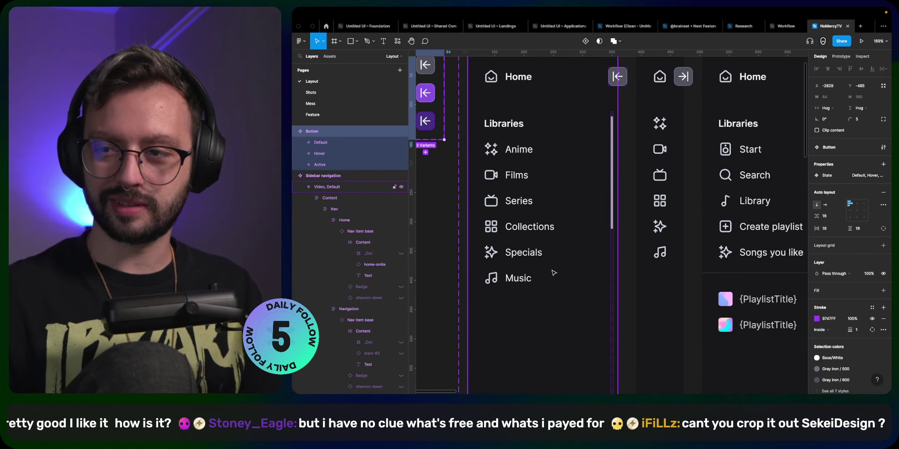
{"action": "left_click", "coordinate": [537, 278], "text": "ctrl"}
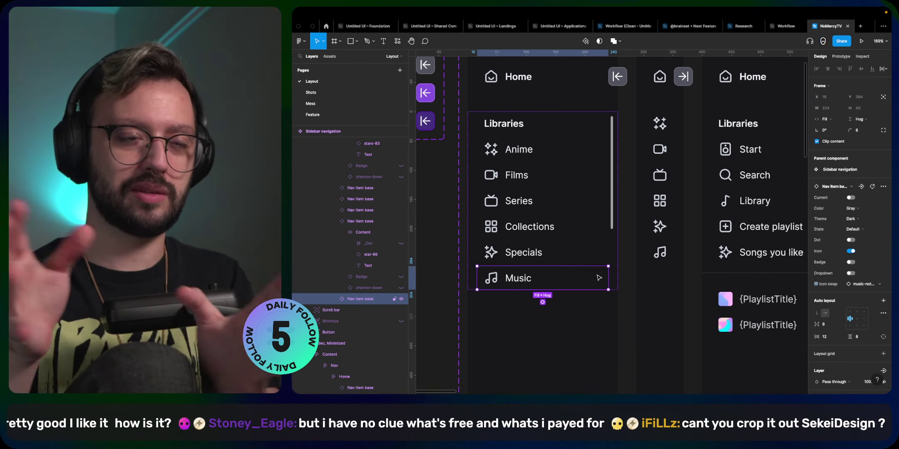
{"action": "scroll", "coordinate": [600, 278], "scroll_direction": "down", "scroll_amount": 10}
{"action": "scroll", "coordinate": [615, 196], "scroll_direction": "up", "scroll_amount": 5}
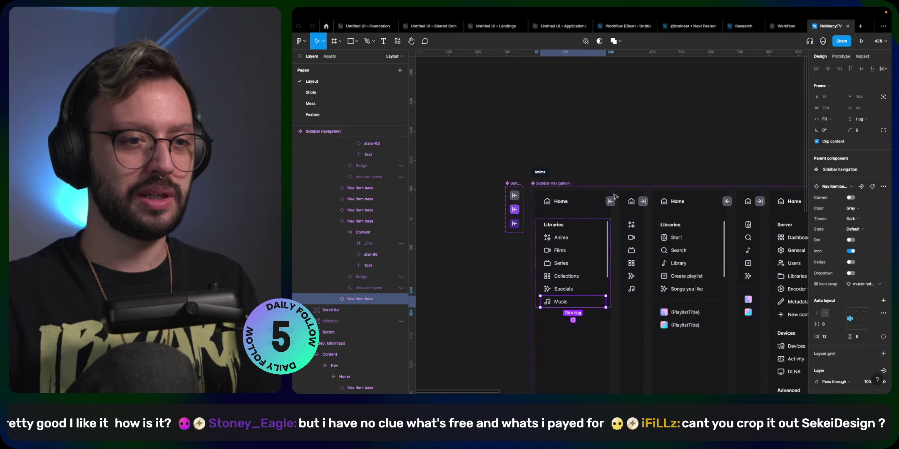
- Inspect the click interaction and animation duration of the collapse button in the default Video sidebar variant
{"action": "left_click", "coordinate": [599, 247]}
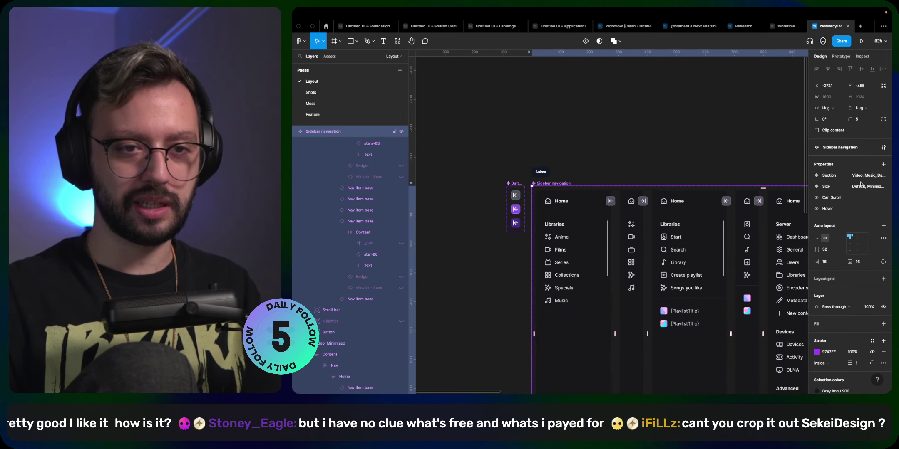
{"action": "left_click", "coordinate": [841, 57]}
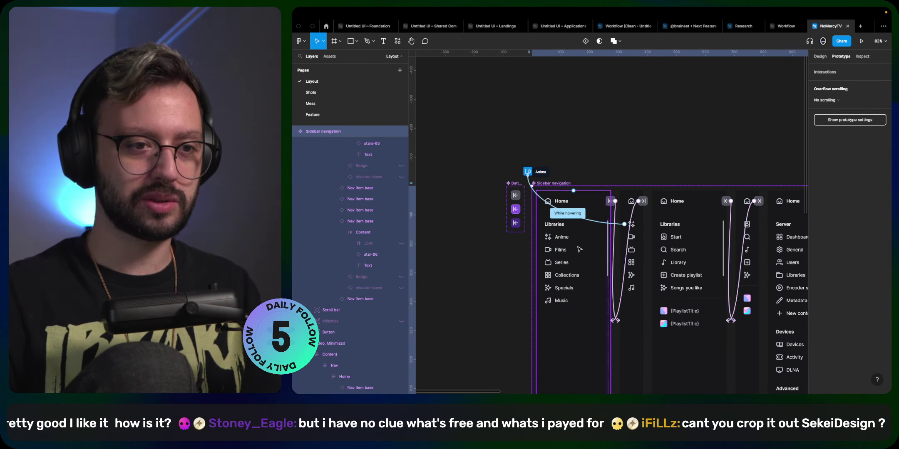
{"action": "left_click", "coordinate": [619, 210]}
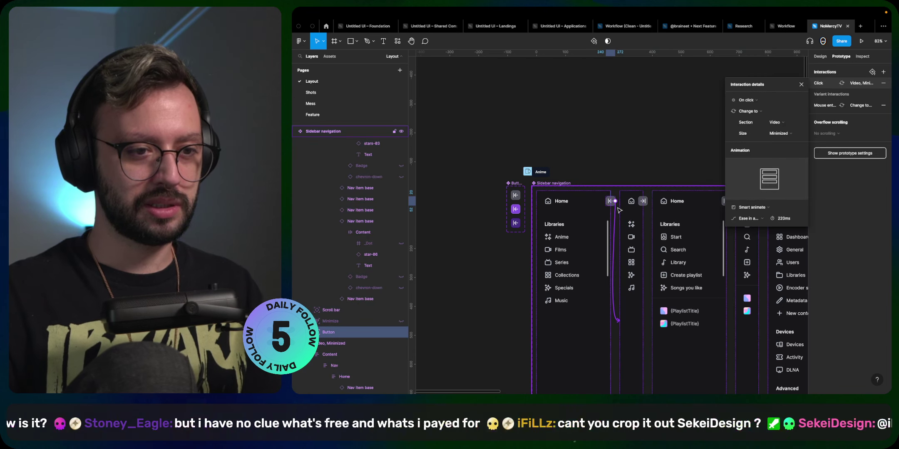
{"action": "left_click", "coordinate": [782, 221]}
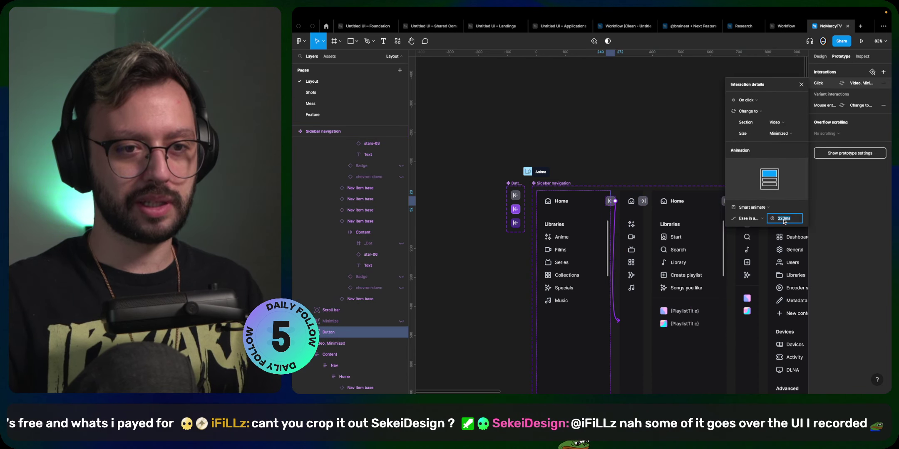
{"action": "left_click", "coordinate": [641, 130]}
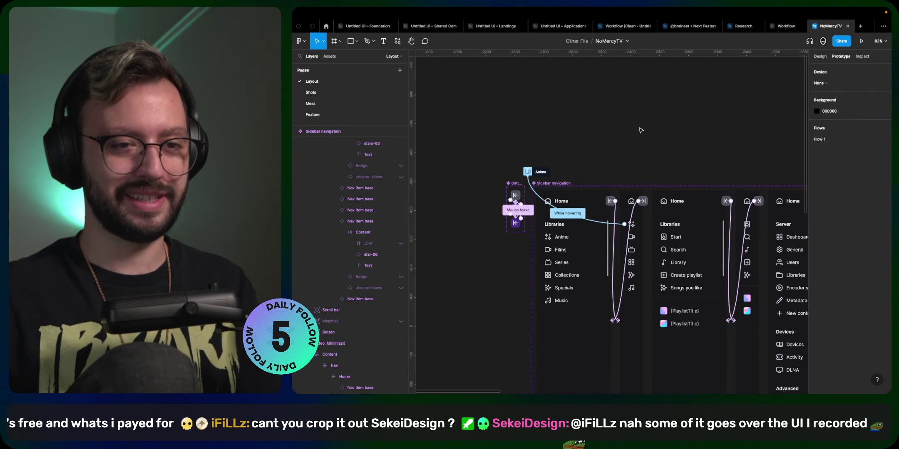
- Wrap the minimized layout instance below MainLayout in a frame and run it as a prototype
{"action": "scroll", "coordinate": [764, 136], "scroll_direction": "down", "scroll_amount": 5}
{"action": "scroll", "coordinate": [743, 150], "scroll_direction": "right", "scroll_amount": 5}
{"action": "scroll", "coordinate": [575, 222], "scroll_direction": "down", "scroll_amount": 5}
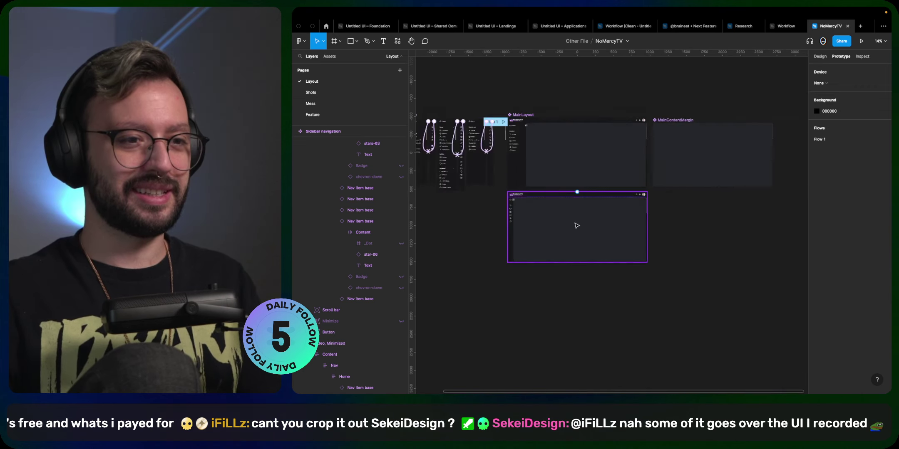
{"action": "left_click", "coordinate": [547, 223]}
{"action": "key", "text": "alt+super+g"}
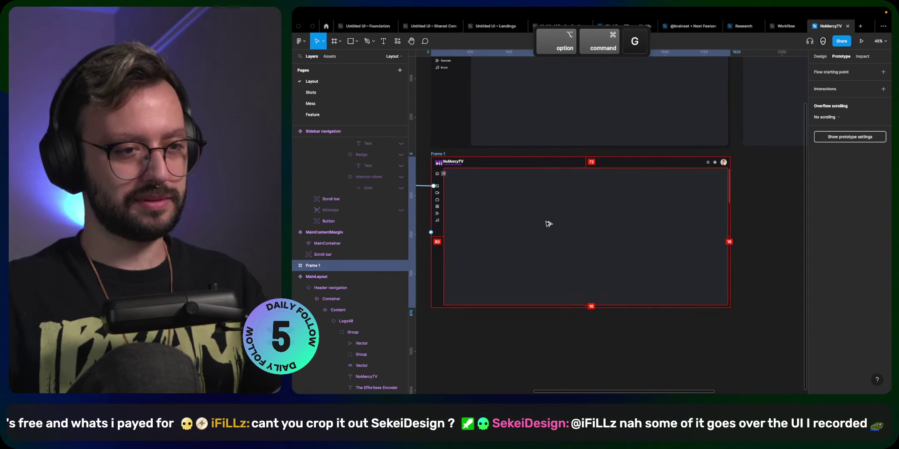
{"action": "left_click", "coordinate": [861, 40]}
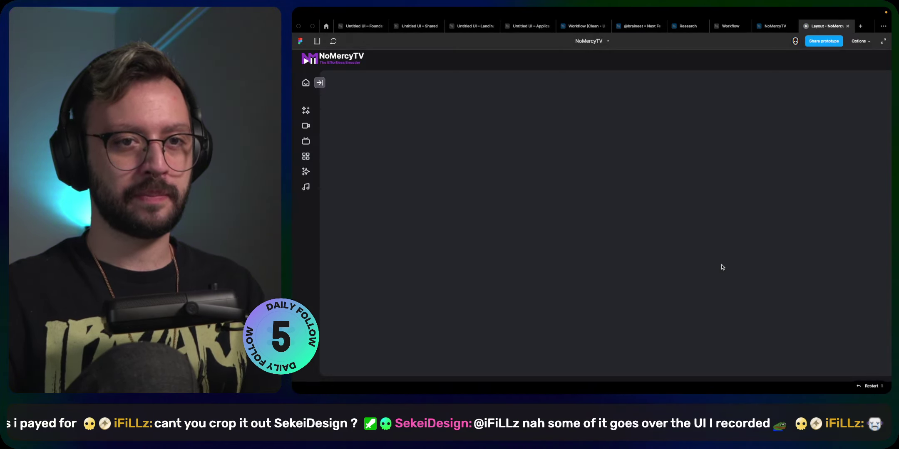
- Test the sidebar toggle in the prototype by expanding and collapsing the navigation several times
{"action": "left_click", "coordinate": [320, 82]}
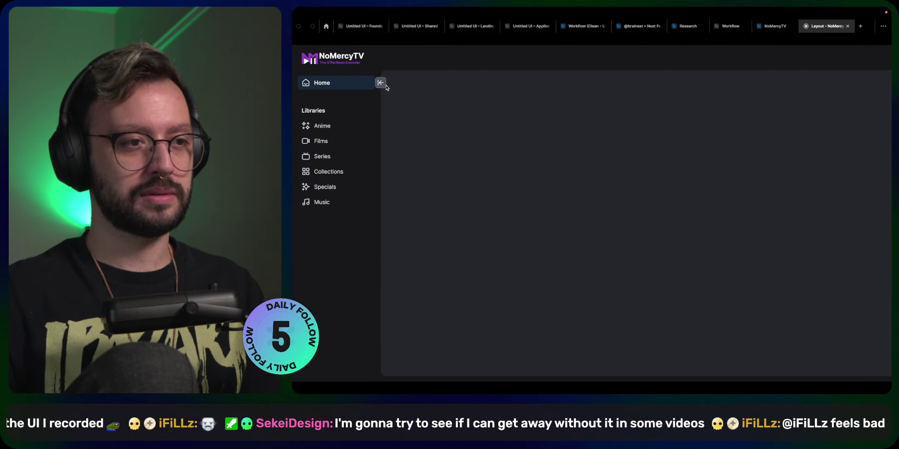
{"action": "left_click", "coordinate": [385, 84]}
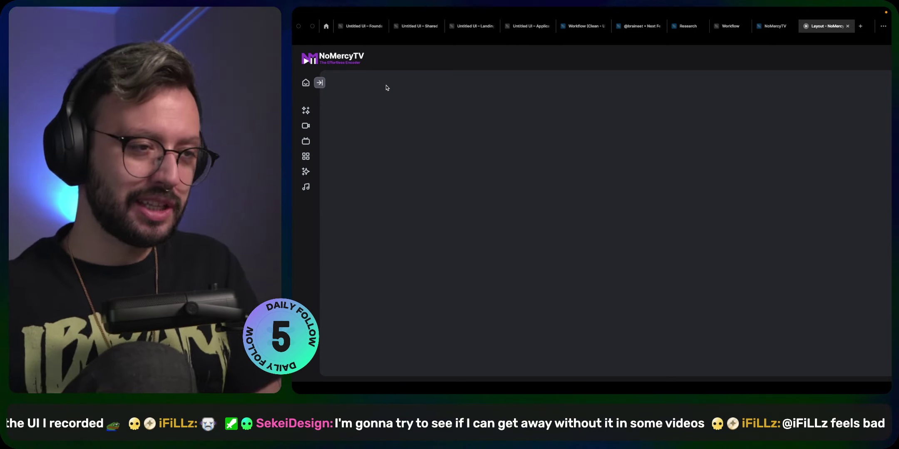
{"action": "left_click", "coordinate": [320, 82]}
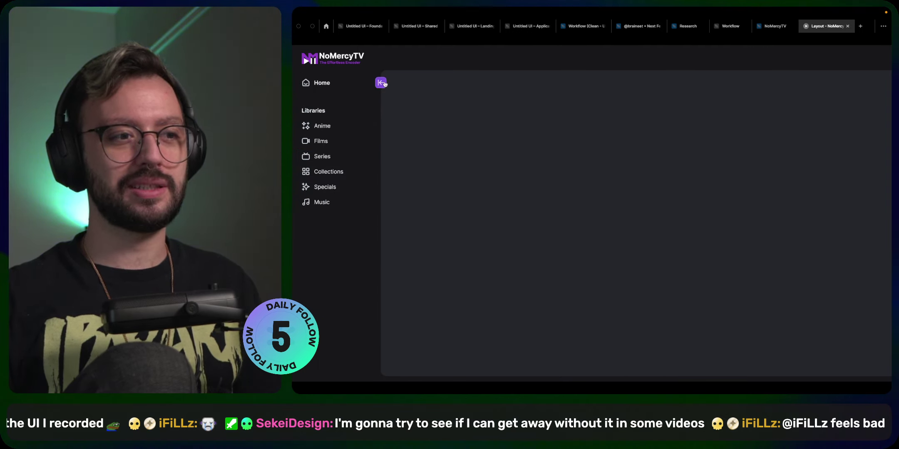
{"action": "left_click", "coordinate": [383, 83]}
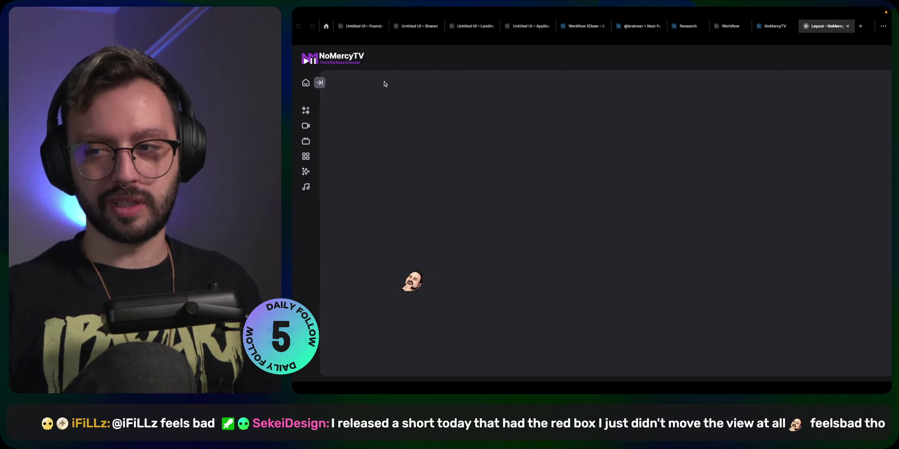
{"action": "left_click", "coordinate": [323, 83]}
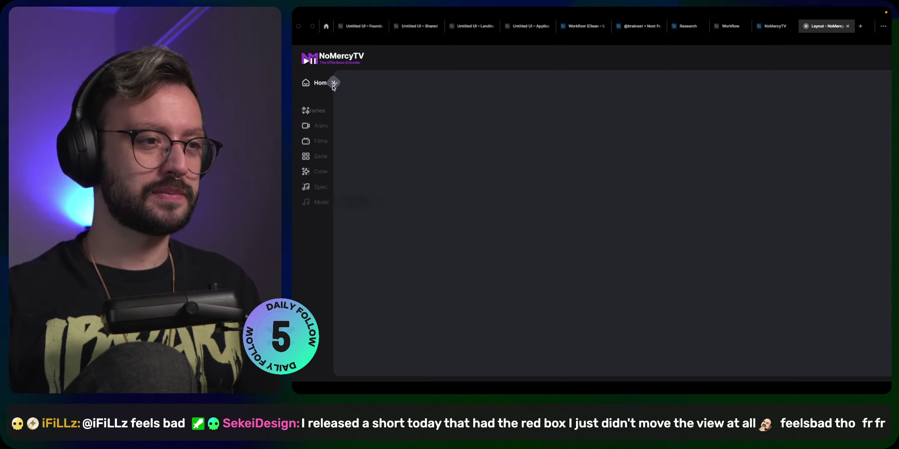
{"action": "left_click", "coordinate": [380, 84]}
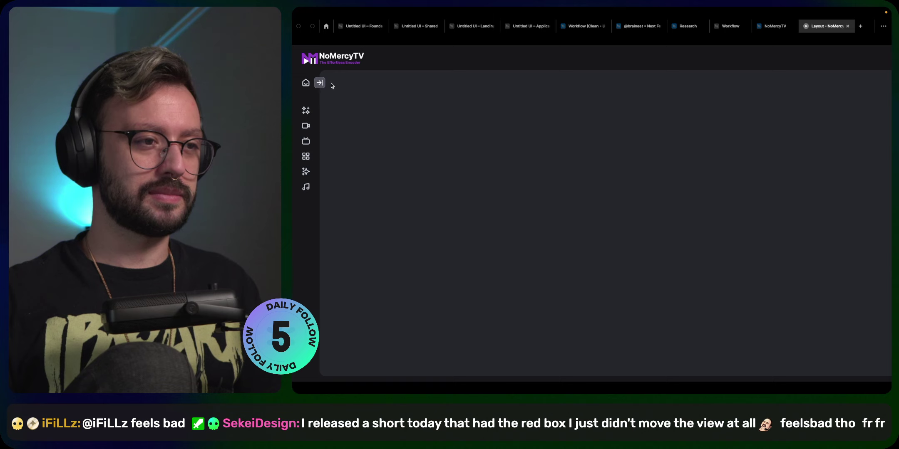
{"action": "left_click", "coordinate": [319, 82]}
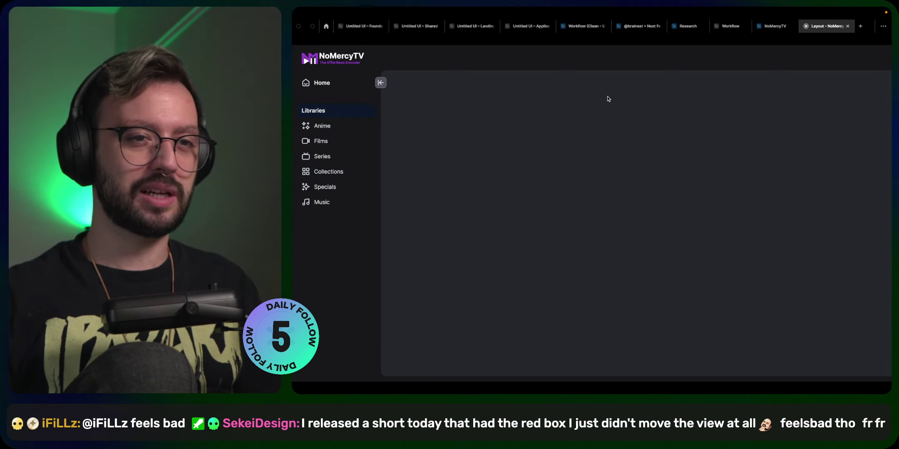
- Make the hidden first Nav item base visible in the Navigation group of the minimized Video sidebar variant
{"action": "left_click", "coordinate": [775, 26]}
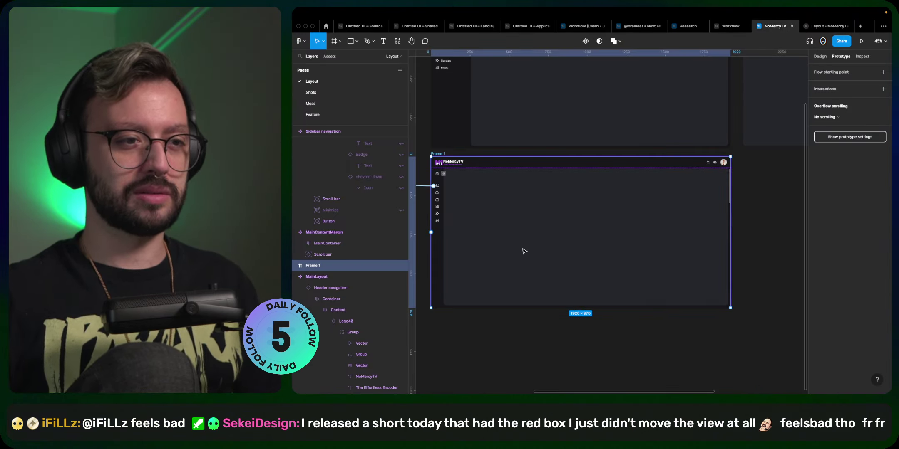
{"action": "scroll", "coordinate": [499, 185], "scroll_direction": "down", "scroll_amount": 5}
{"action": "scroll", "coordinate": [582, 177], "scroll_direction": "left", "scroll_amount": 5}
{"action": "scroll", "coordinate": [617, 166], "scroll_direction": "up", "scroll_amount": 8}
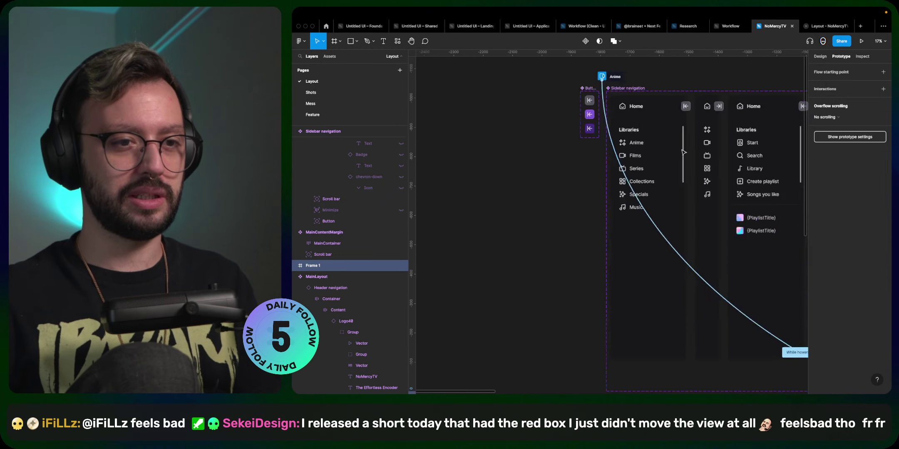
{"action": "scroll", "coordinate": [716, 132], "scroll_direction": "up", "scroll_amount": 3}
{"action": "left_click", "coordinate": [708, 132], "text": "super"}
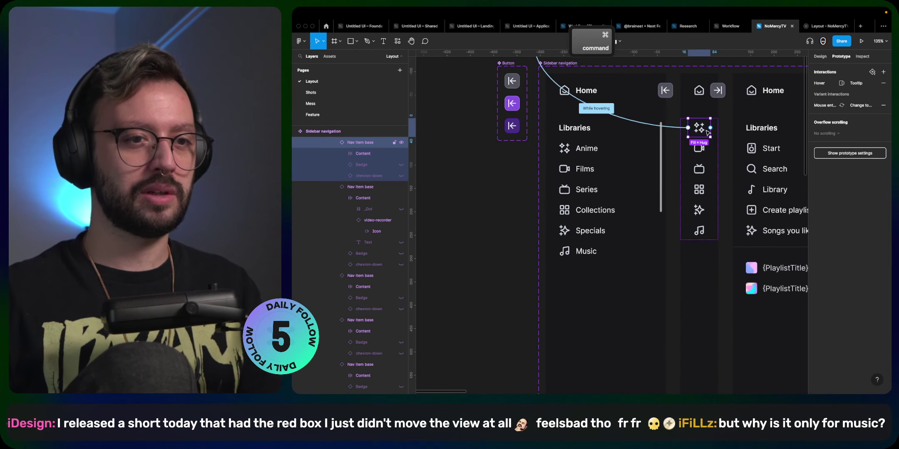
{"action": "scroll", "coordinate": [361, 186], "scroll_direction": "up", "scroll_amount": 3}
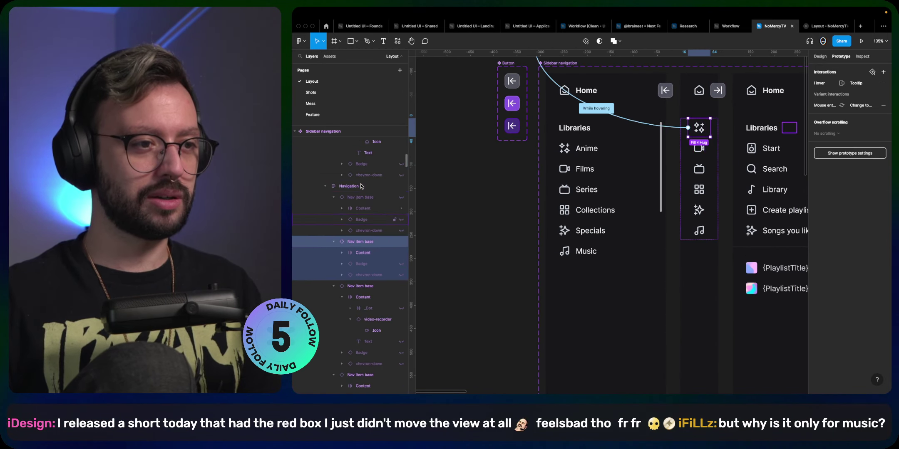
{"action": "left_click", "coordinate": [400, 198]}
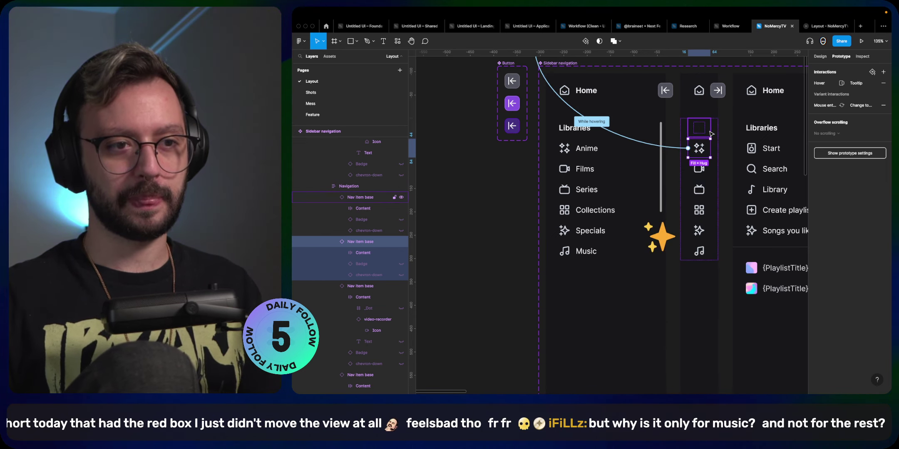
- Return to the prototype and retest the sidebar's collapse and expand animation, checking how the library icons line up
{"action": "left_click", "coordinate": [824, 26]}
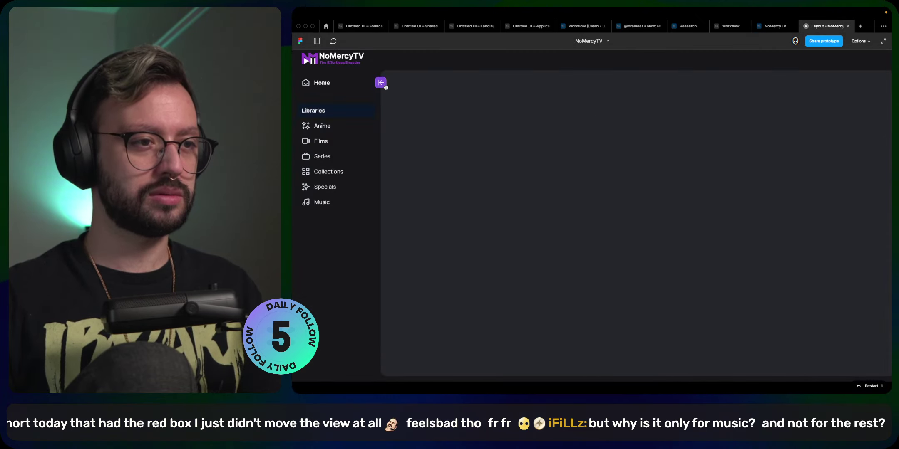
{"action": "left_click", "coordinate": [381, 83]}
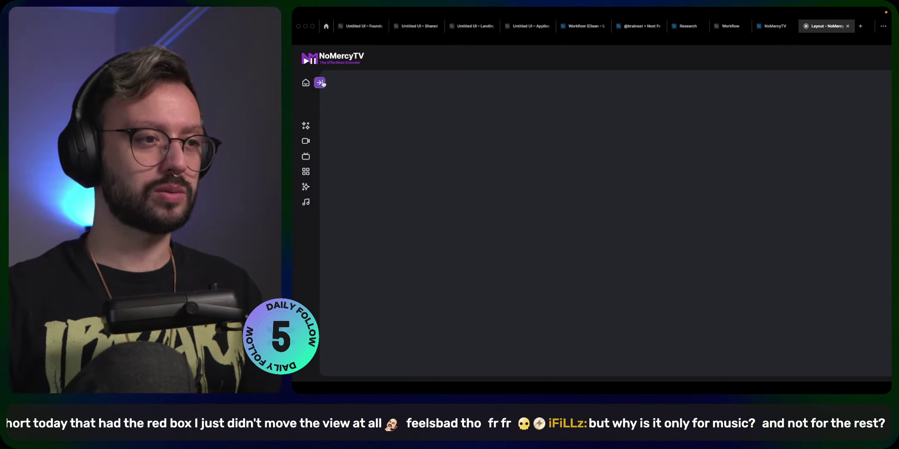
{"action": "left_click", "coordinate": [322, 83]}
{"action": "left_click", "coordinate": [380, 83]}
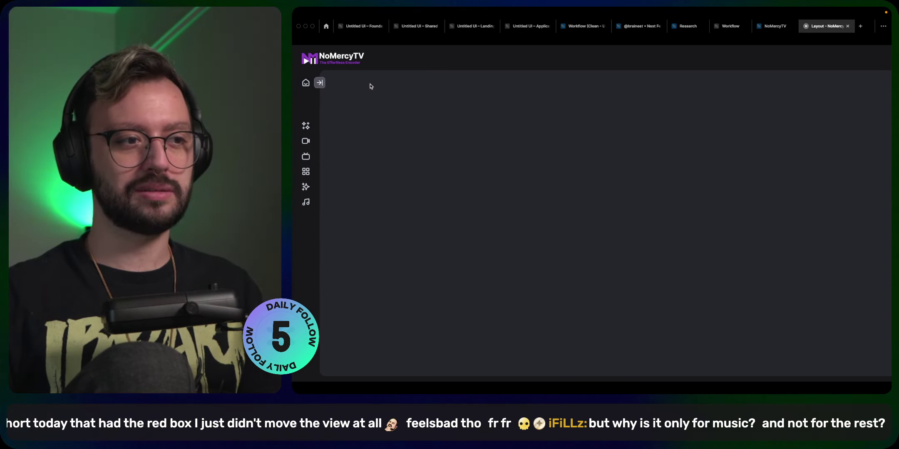
{"action": "left_click", "coordinate": [320, 83]}
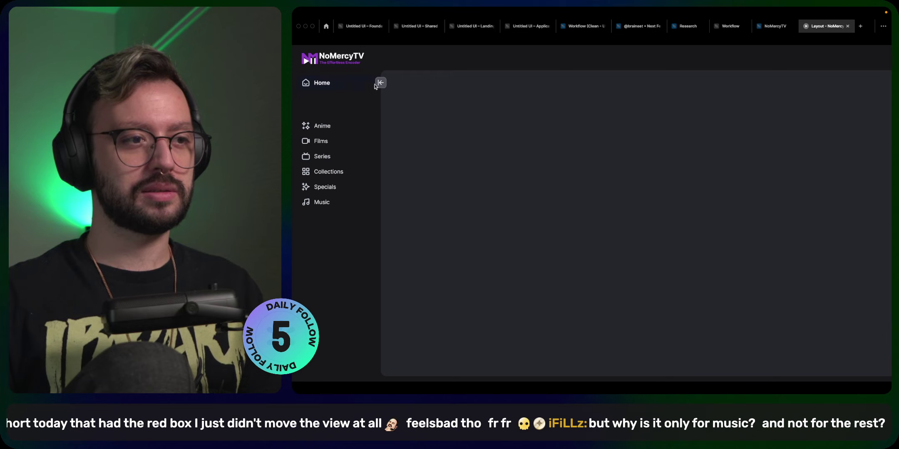
{"action": "left_click", "coordinate": [379, 83]}
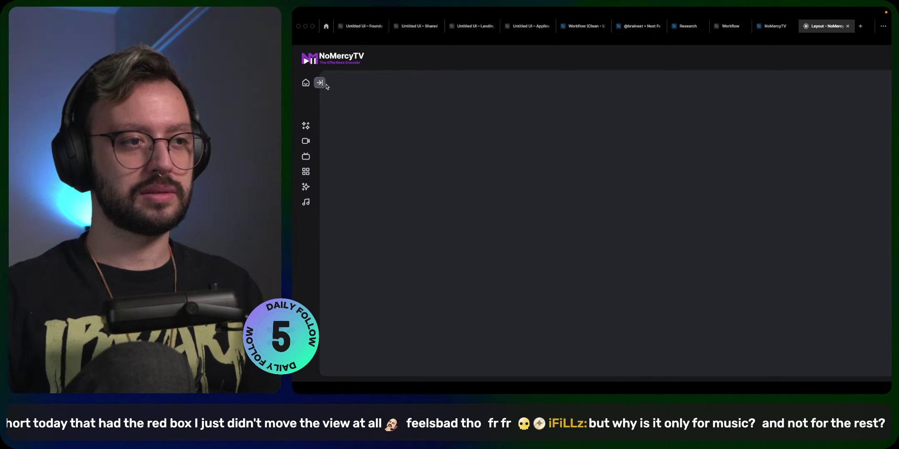
{"action": "left_click", "coordinate": [320, 83]}
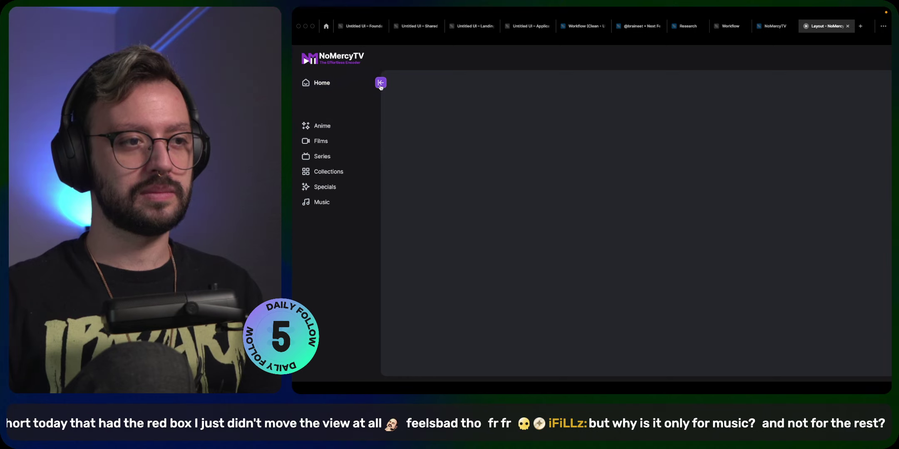
{"action": "left_click", "coordinate": [380, 84]}
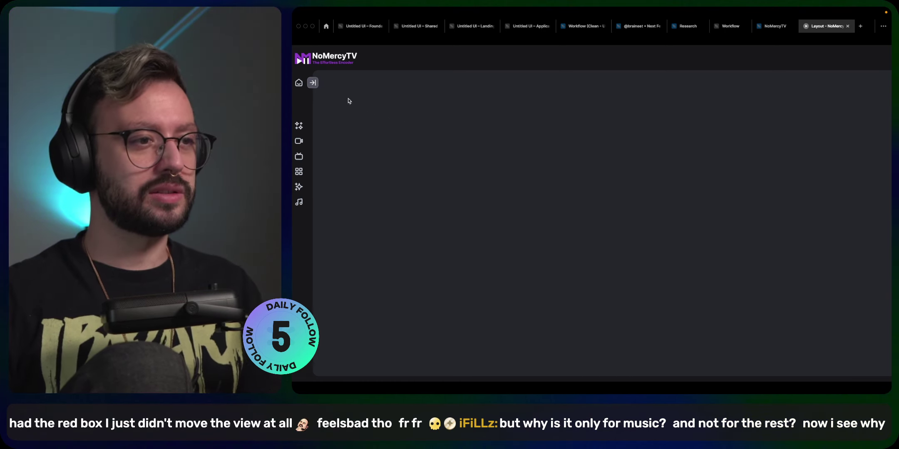
{"action": "left_click", "coordinate": [319, 83]}
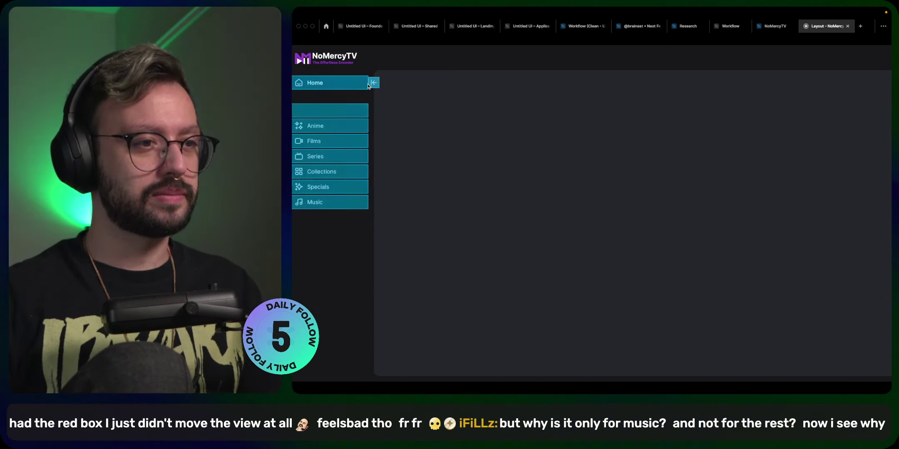
{"action": "left_click", "coordinate": [373, 83]}
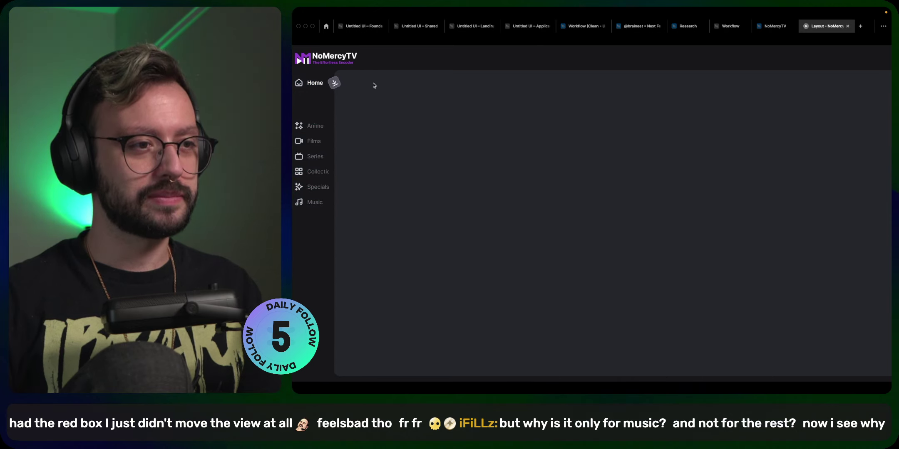
{"action": "left_click", "coordinate": [317, 83]}
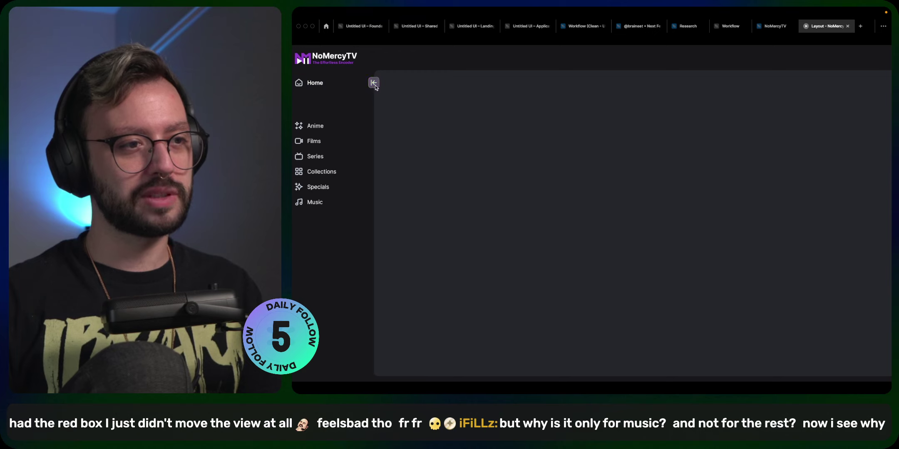
- Replay the sidebar's collapse and expand animation at fit and width zoom levels, and close the prototype
{"action": "left_click", "coordinate": [374, 84]}
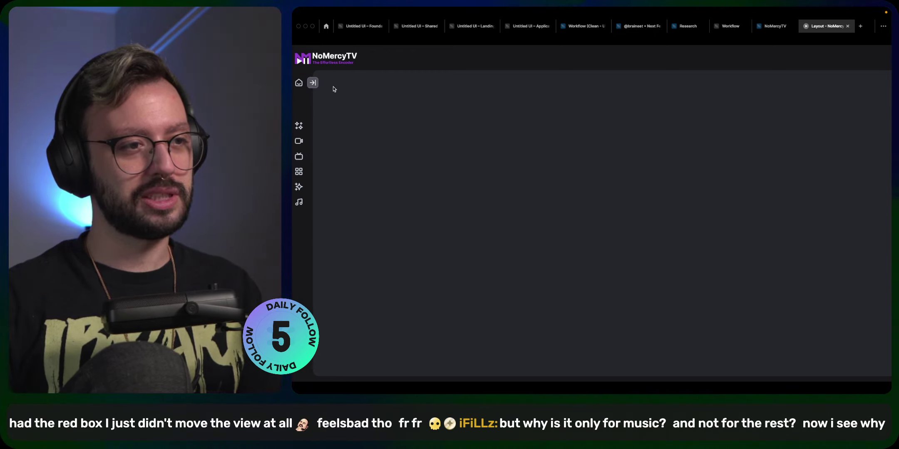
{"action": "left_click", "coordinate": [314, 84]}
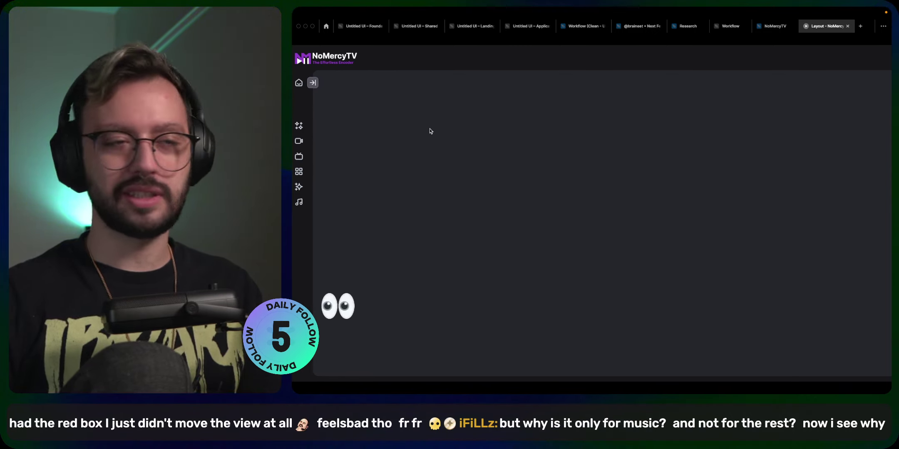
{"action": "key", "text": "super+0"}
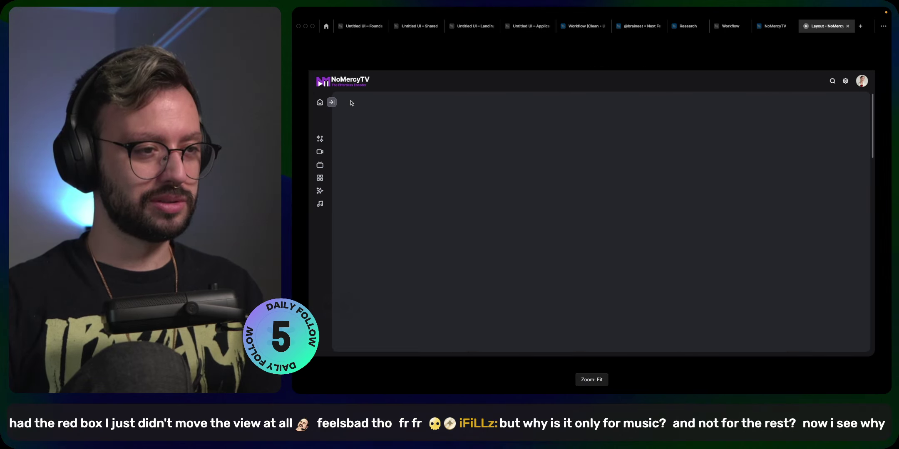
{"action": "left_click", "coordinate": [333, 103]}
{"action": "key", "text": "super+0"}
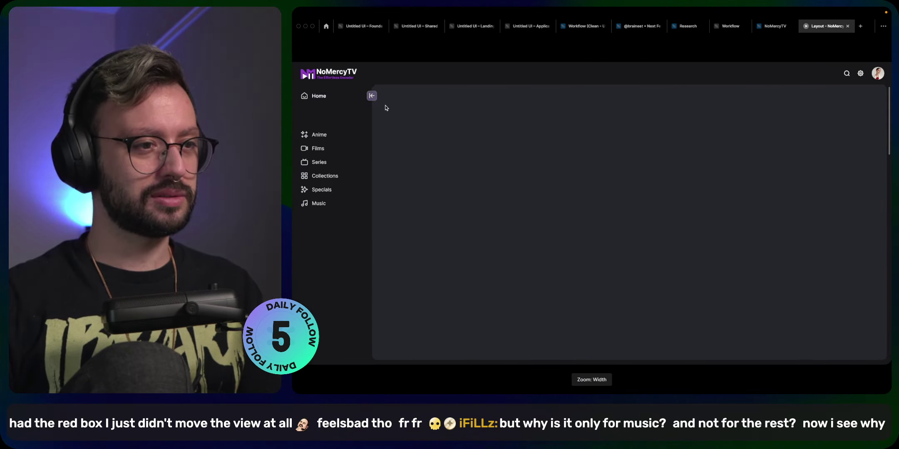
{"action": "left_click", "coordinate": [372, 97]}
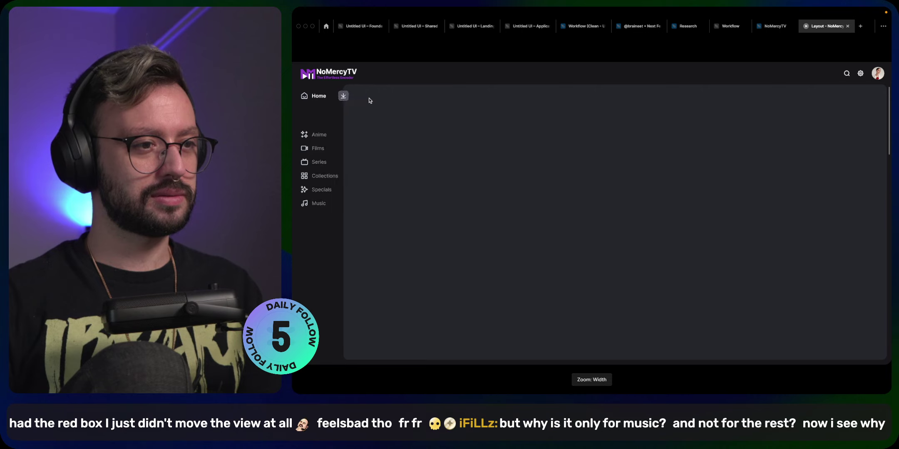
{"action": "left_click", "coordinate": [317, 96]}
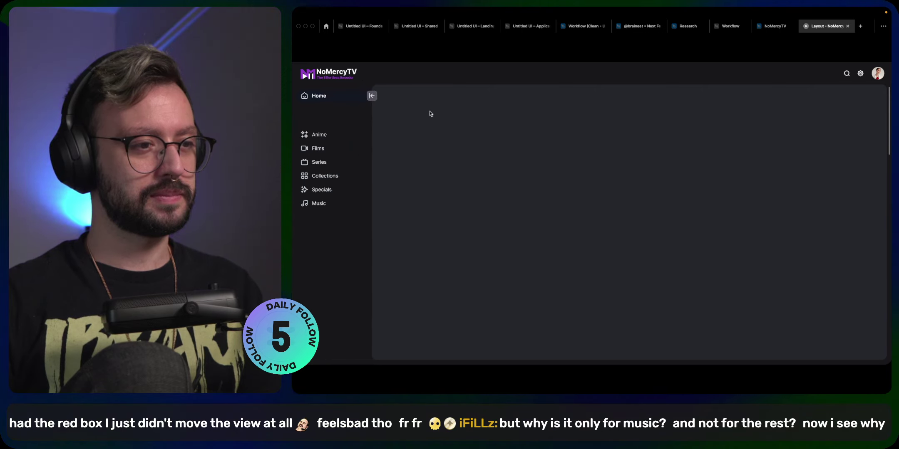
{"action": "left_click", "coordinate": [373, 97]}
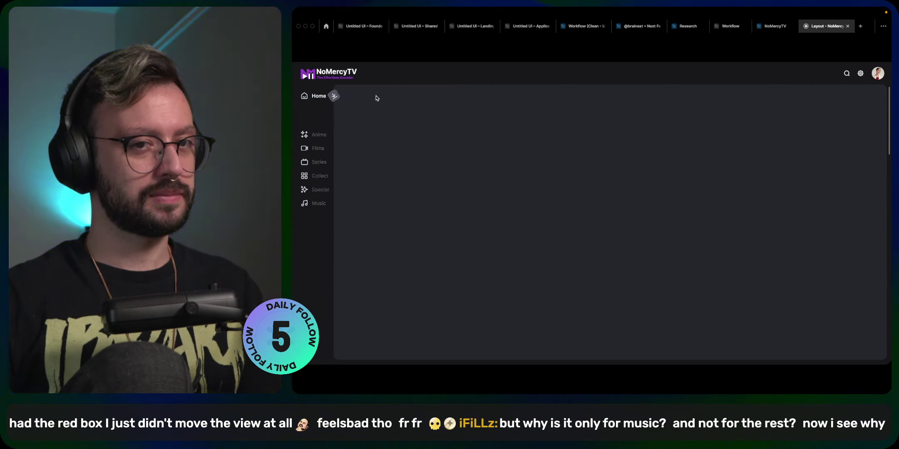
{"action": "left_click", "coordinate": [317, 96]}
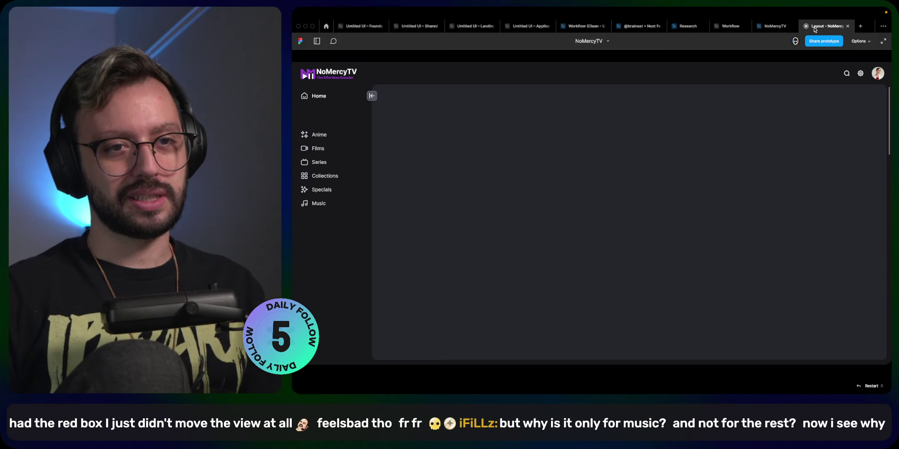
{"action": "key", "text": "super+w"}
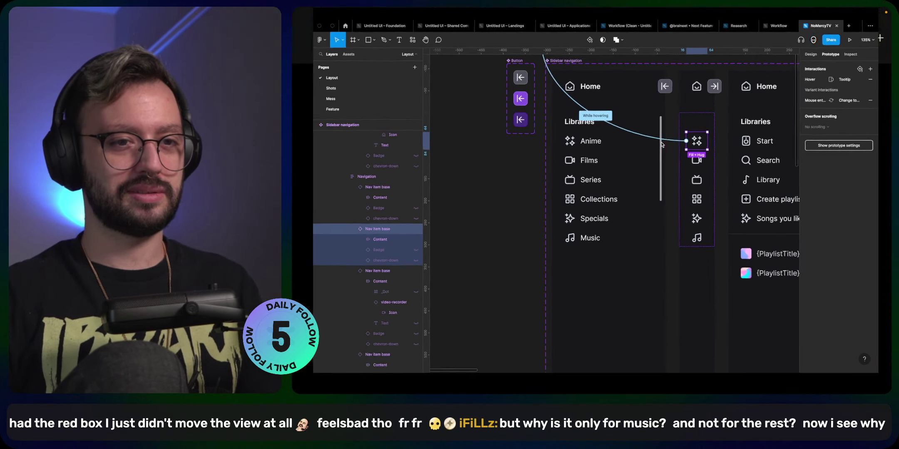
- Set the layer opacity of the empty first Nav item base in the minimized Video sidebar variant to 0%
{"action": "scroll", "coordinate": [637, 141], "scroll_direction": "right", "scroll_amount": 5}
{"action": "scroll", "coordinate": [636, 142], "scroll_direction": "up", "scroll_amount": 2}
{"action": "left_click", "coordinate": [621, 153]}
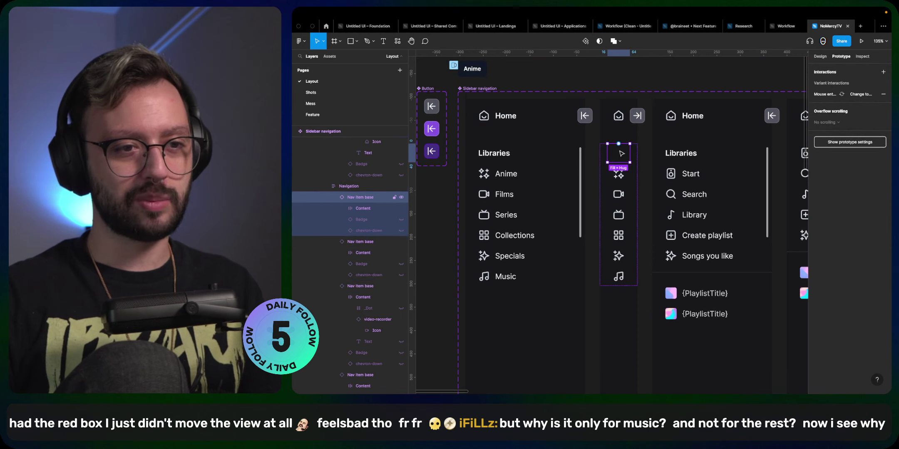
{"action": "left_click", "coordinate": [821, 57]}
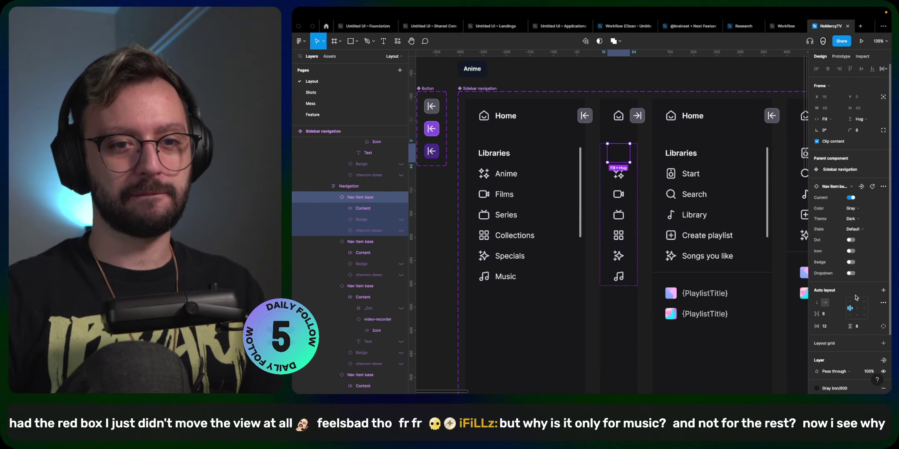
{"action": "scroll", "coordinate": [850, 315], "scroll_direction": "down", "scroll_amount": 3}
{"action": "left_click", "coordinate": [868, 301]}
{"action": "type", "text": "0"}
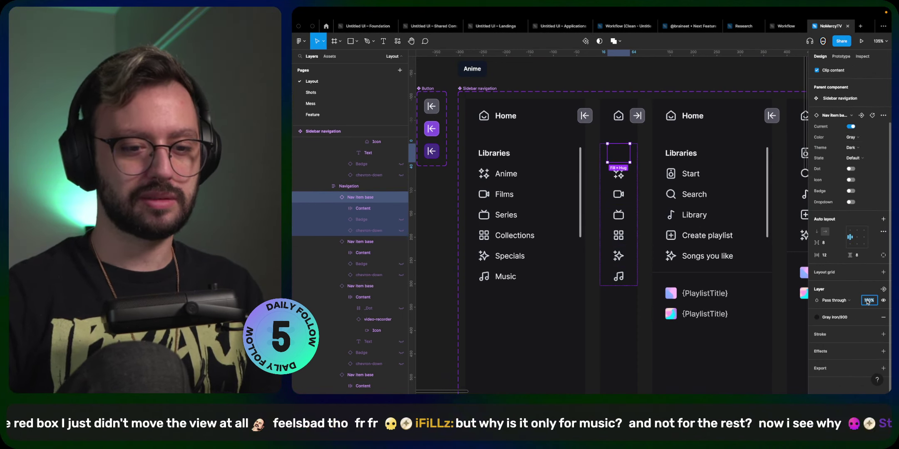
{"action": "key", "text": "Return"}
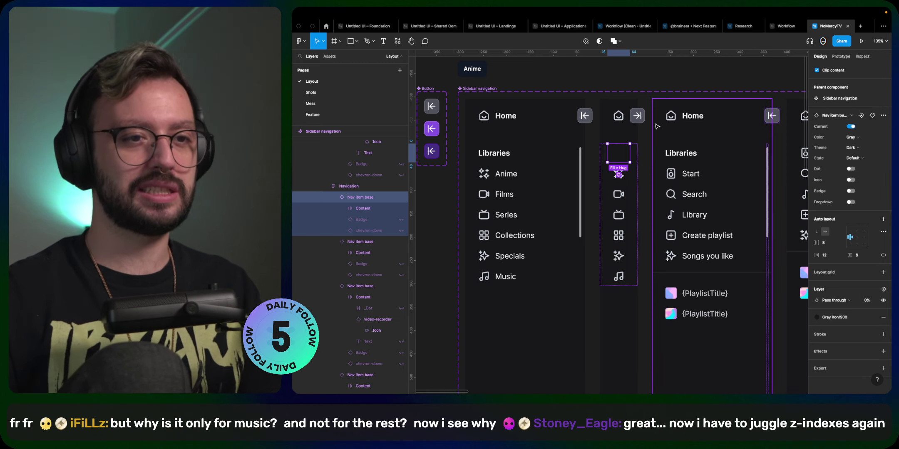
{"action": "left_click", "coordinate": [659, 87]}
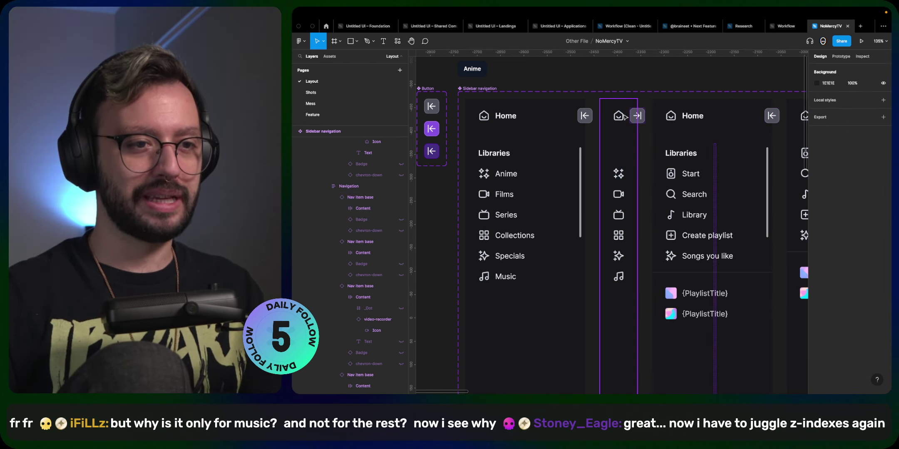
- Unhide the first Nav item base above the speaker icon in the minimized music sidebar variant and set its opacity to 0%
{"action": "scroll", "coordinate": [634, 224], "scroll_direction": "right", "scroll_amount": 3}
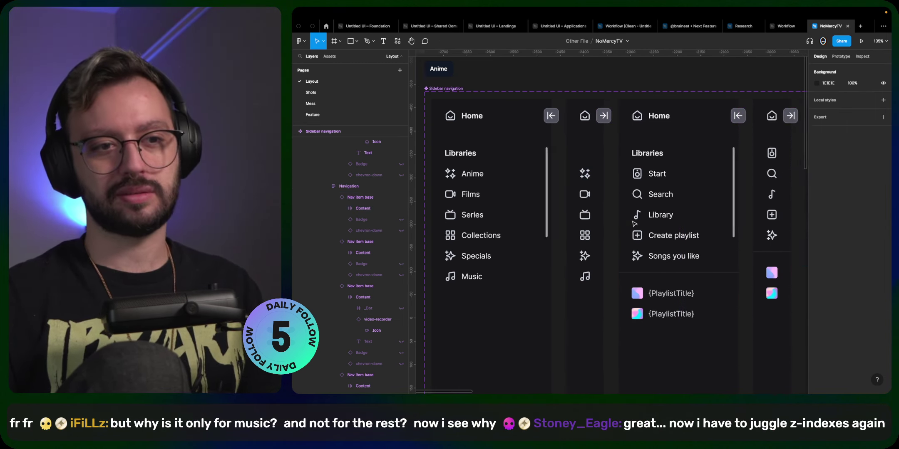
{"action": "scroll", "coordinate": [634, 224], "scroll_direction": "right", "scroll_amount": 3}
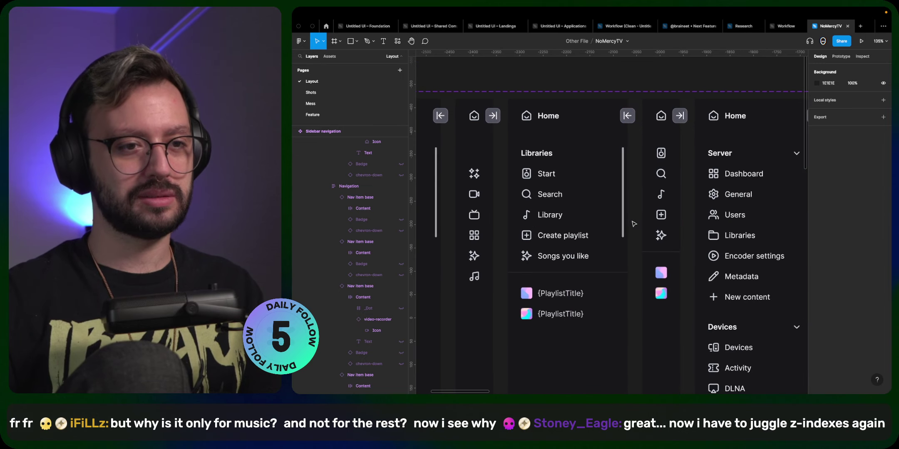
{"action": "left_click", "coordinate": [661, 173], "text": "super"}
{"action": "left_click", "coordinate": [661, 153]}
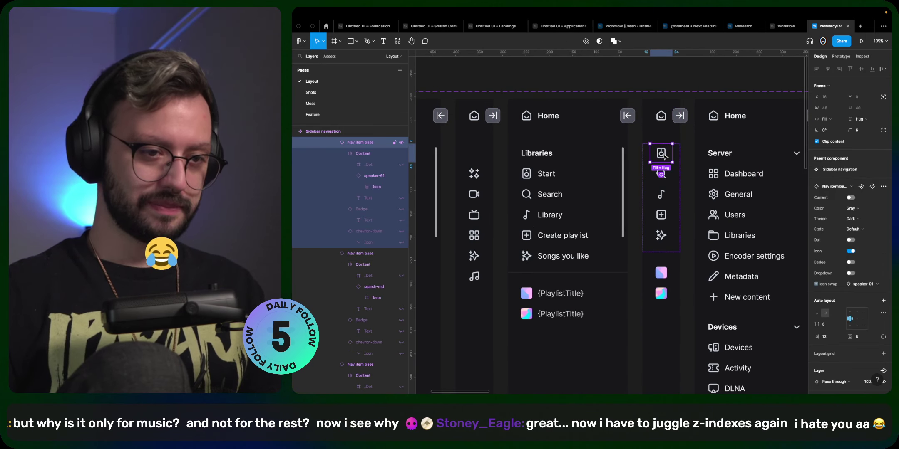
{"action": "scroll", "coordinate": [386, 161], "scroll_direction": "up", "scroll_amount": 4}
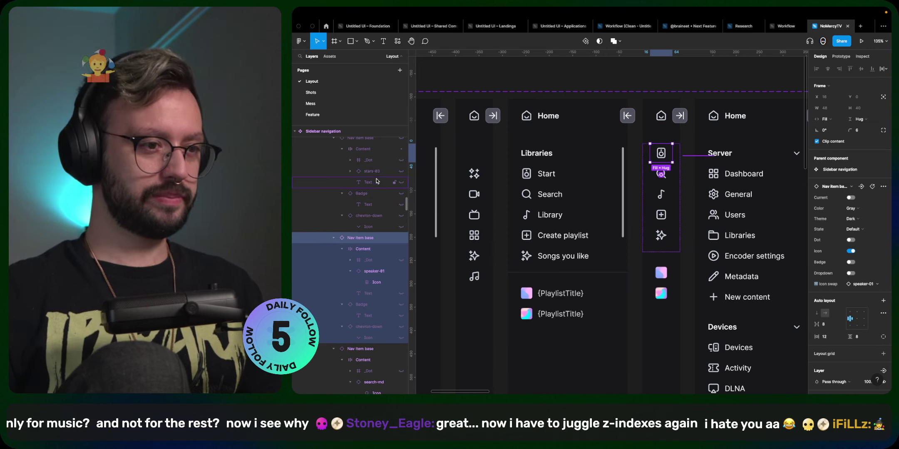
{"action": "left_click", "coordinate": [401, 139]}
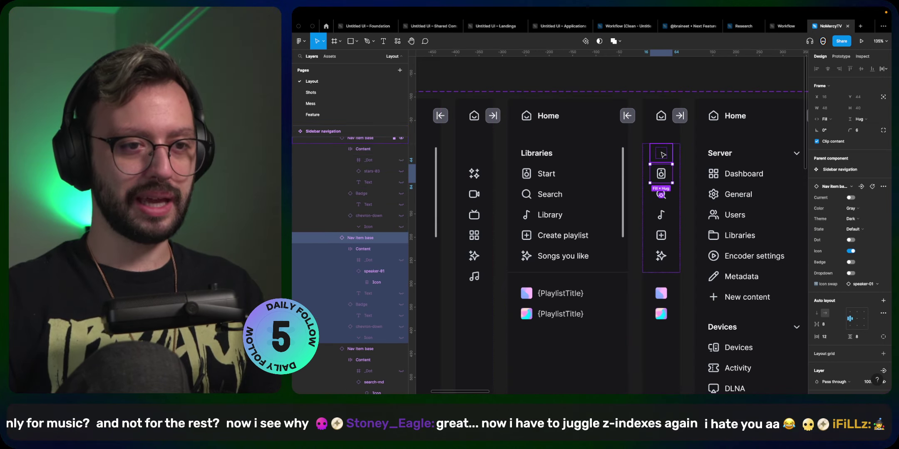
{"action": "left_click", "coordinate": [661, 152]}
{"action": "left_click", "coordinate": [867, 371]}
{"action": "type", "text": "0"}
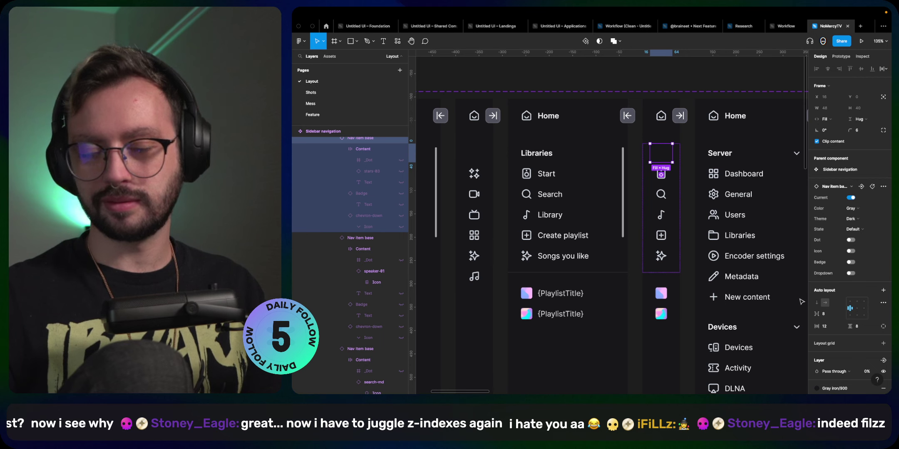
- Make the hidden first Nav item base above the grid icon visible in the minimized Server sidebar's first Navigation group
{"action": "scroll", "coordinate": [656, 175], "scroll_direction": "right", "scroll_amount": 5}
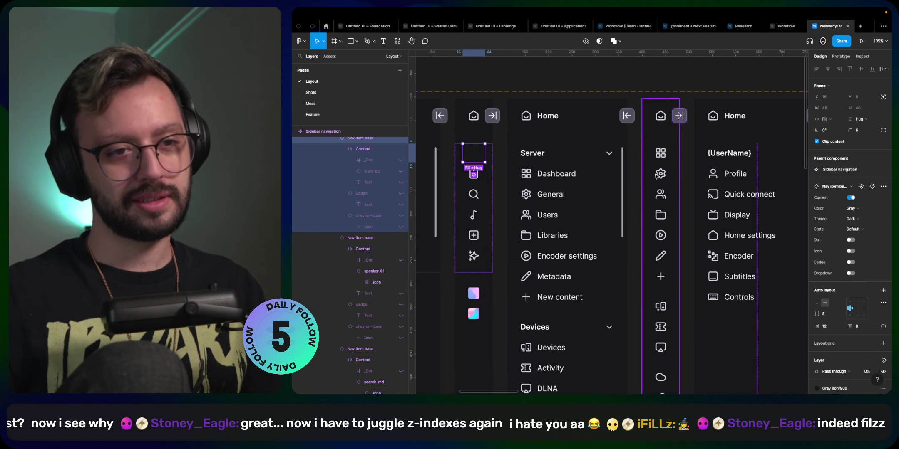
{"action": "left_click", "coordinate": [661, 153], "text": "ctrl"}
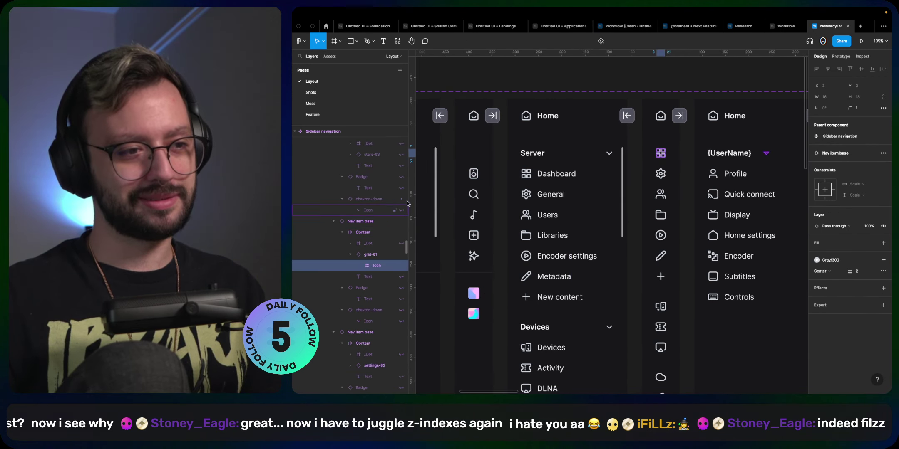
{"action": "left_click", "coordinate": [662, 155]}
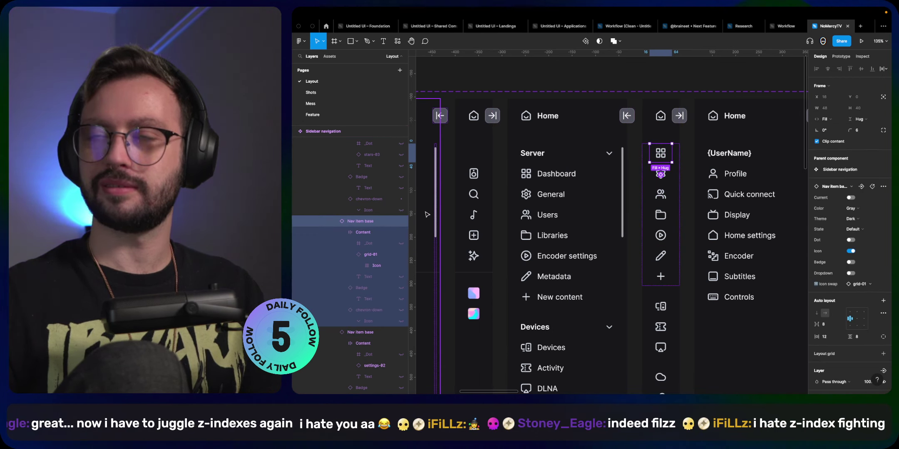
{"action": "scroll", "coordinate": [382, 215], "scroll_direction": "up", "scroll_amount": 1}
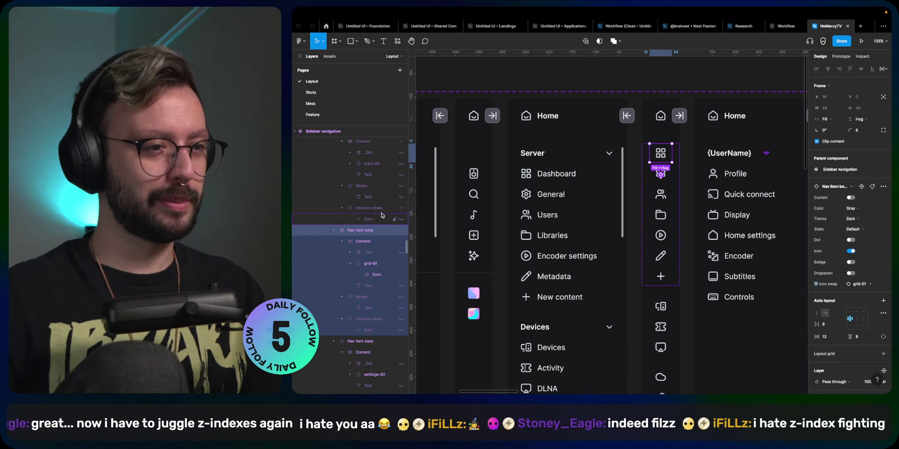
{"action": "scroll", "coordinate": [381, 215], "scroll_direction": "up", "scroll_amount": 3}
{"action": "key", "text": "shift+Tab"}
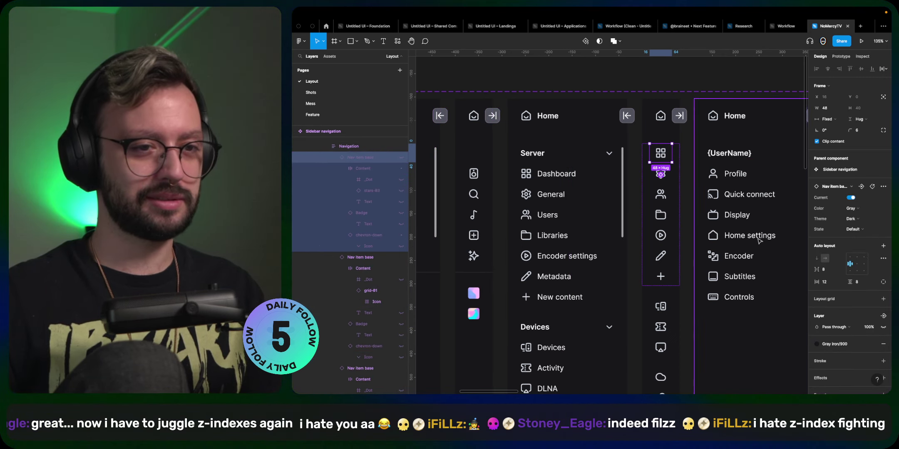
{"action": "left_click", "coordinate": [401, 158]}
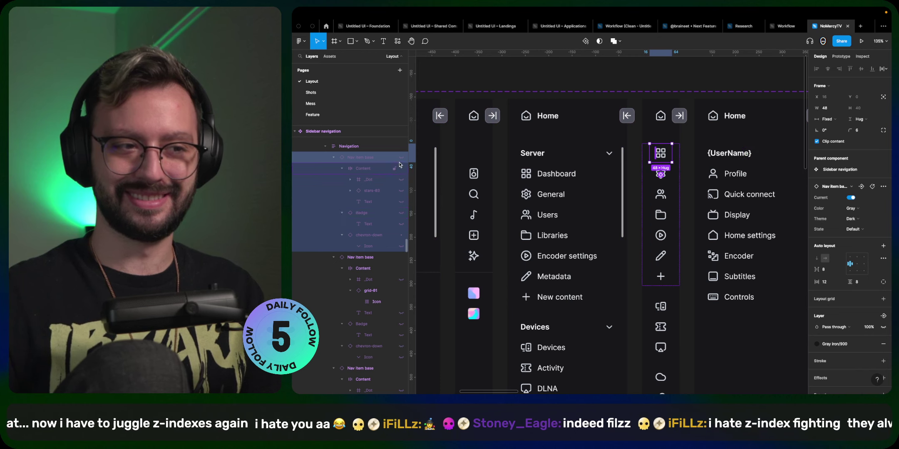
{"action": "key", "text": "f"}
{"action": "left_click", "coordinate": [364, 161]}
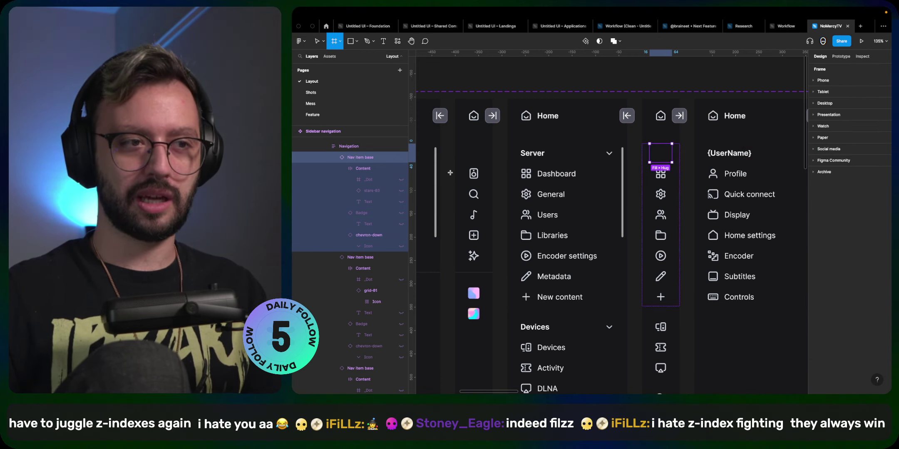
{"action": "key", "text": "Escape"}
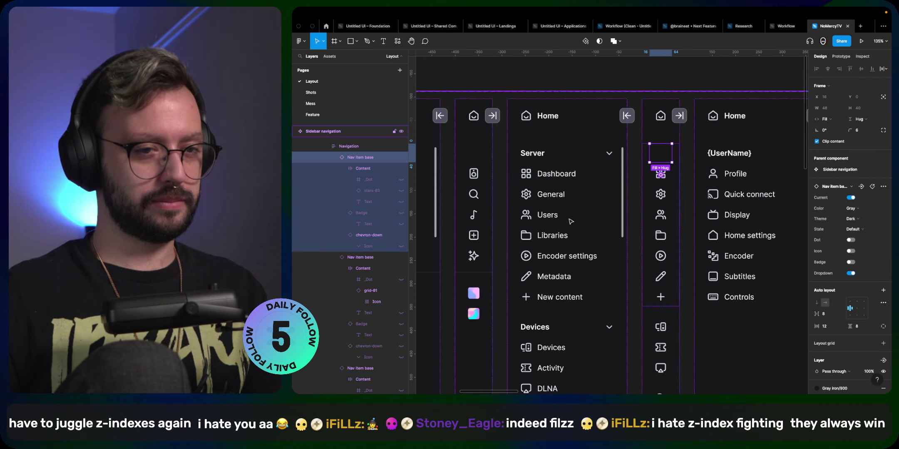
- Set the opacity of the unhidden Nav item base above the minimized Server sidebar's grid icon to 0%
{"action": "left_click", "coordinate": [869, 371]}
{"action": "type", "text": "0"}
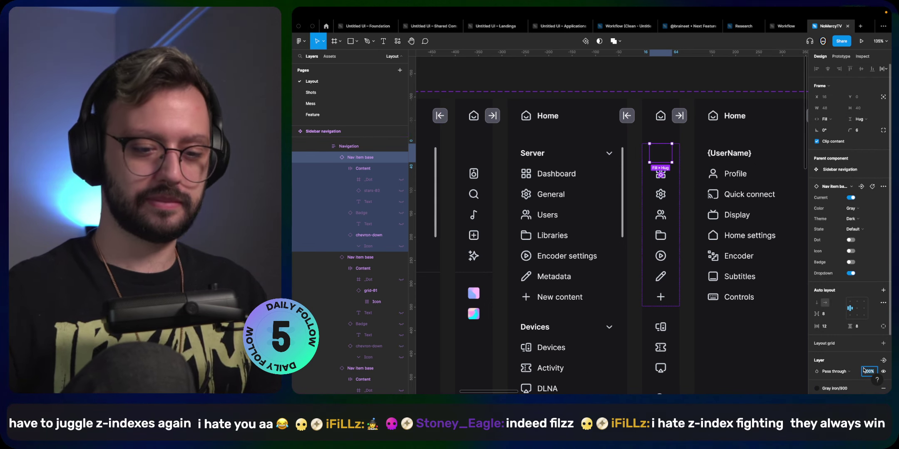
{"action": "key", "text": "Return"}
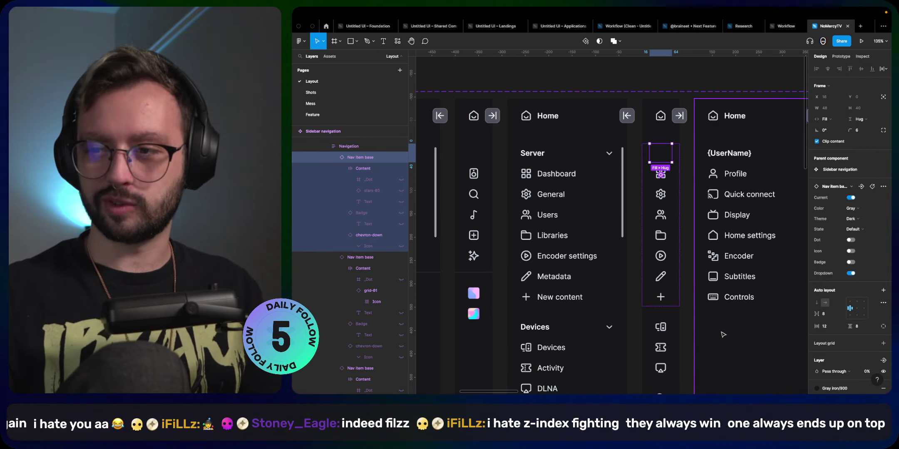
- Unhide the first Nav item base in the minimized Server sidebar's Devices Navigation group and set its opacity to 0%
{"action": "left_click", "coordinate": [665, 333]}
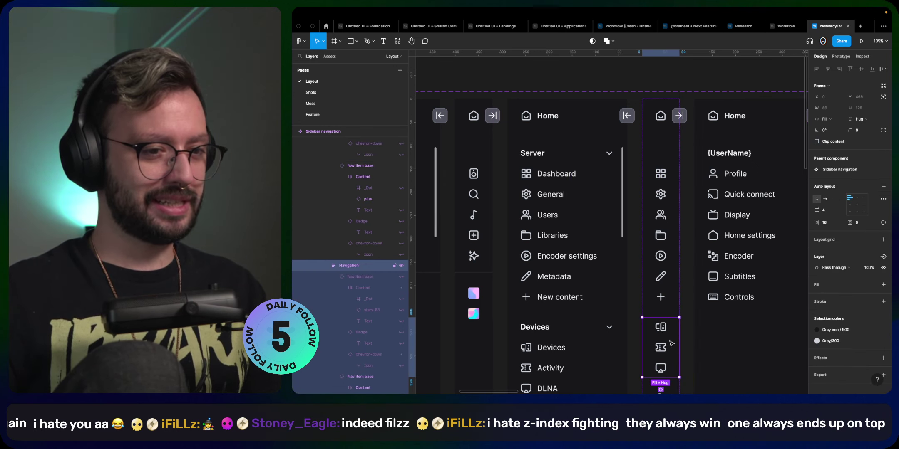
{"action": "left_click", "coordinate": [400, 278]}
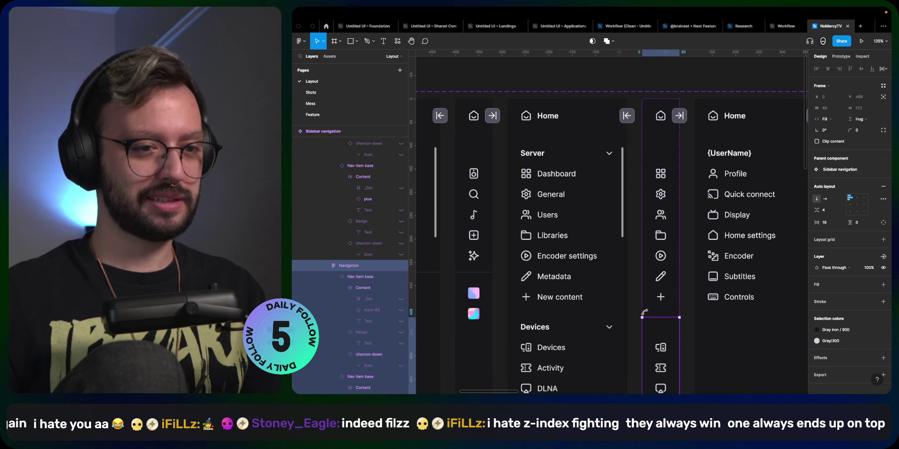
{"action": "left_click", "coordinate": [667, 334]}
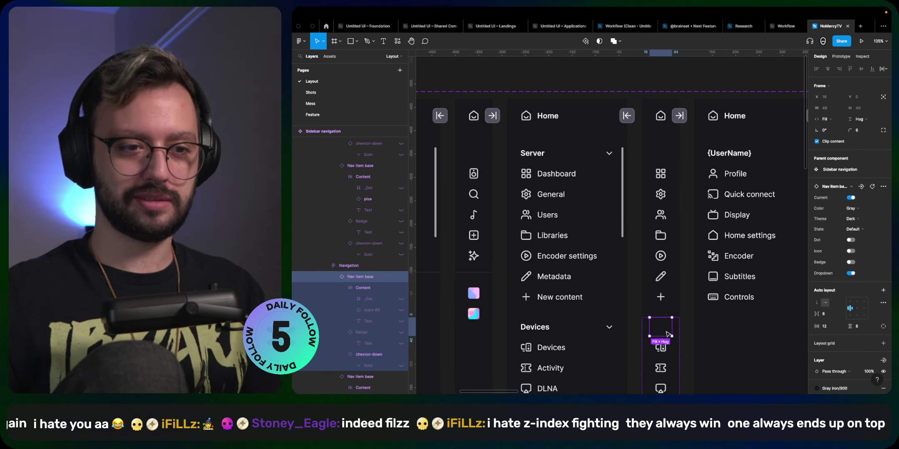
{"action": "left_click", "coordinate": [867, 371]}
{"action": "type", "text": "0"}
{"action": "key", "text": "Return"}
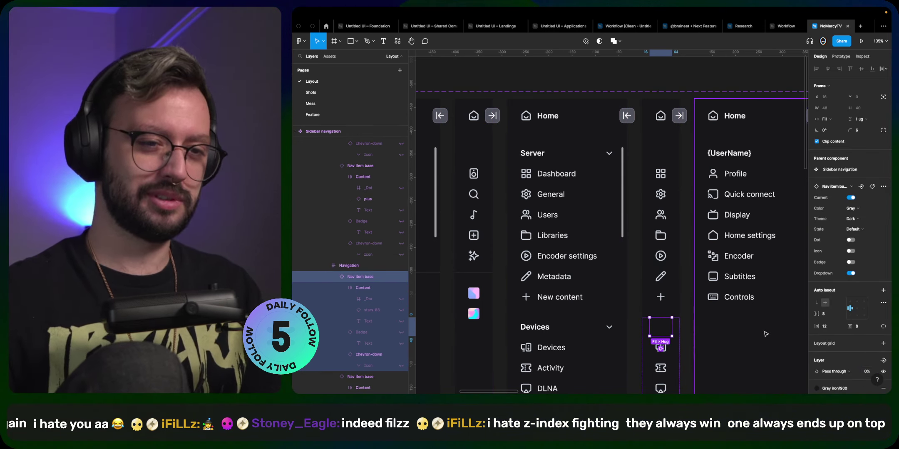
- Unhide the first Nav item base above the cloud icon in the minimized Server sidebar's Advanced group and set its opacity to 0%
{"action": "scroll", "coordinate": [765, 334], "scroll_direction": "down", "scroll_amount": 5}
{"action": "left_click", "coordinate": [662, 255]}
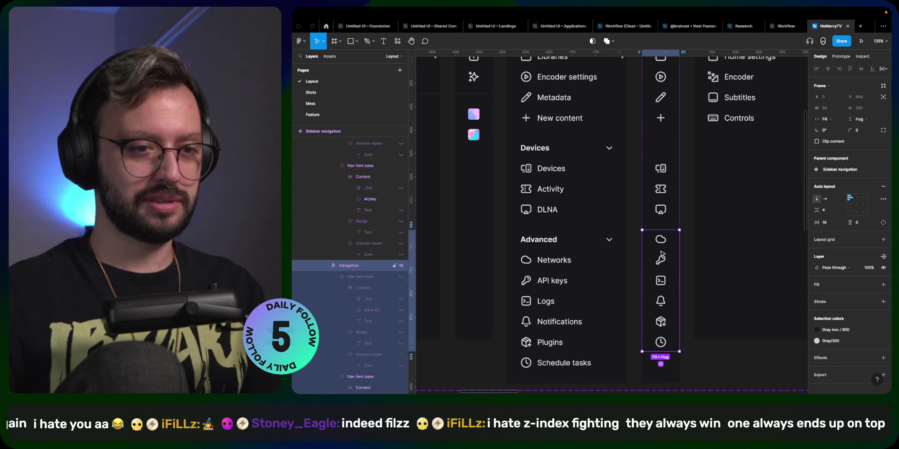
{"action": "left_click", "coordinate": [660, 241]}
{"action": "scroll", "coordinate": [388, 169], "scroll_direction": "up", "scroll_amount": 2}
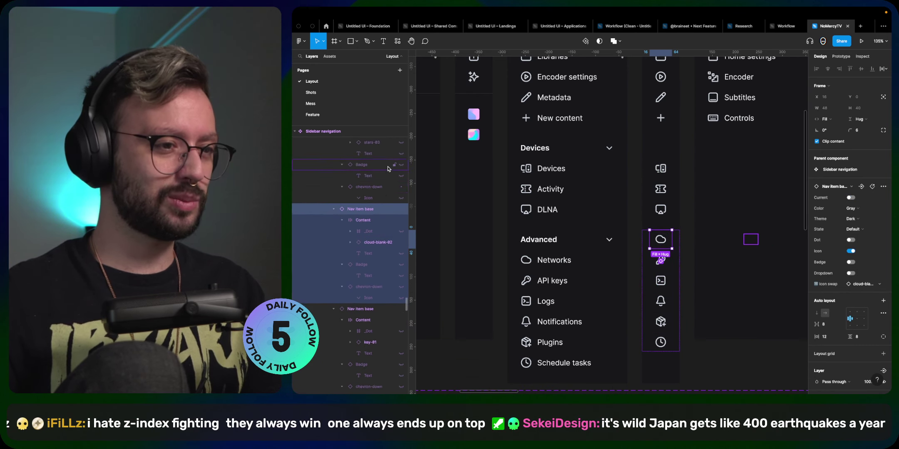
{"action": "scroll", "coordinate": [388, 169], "scroll_direction": "up", "scroll_amount": 3}
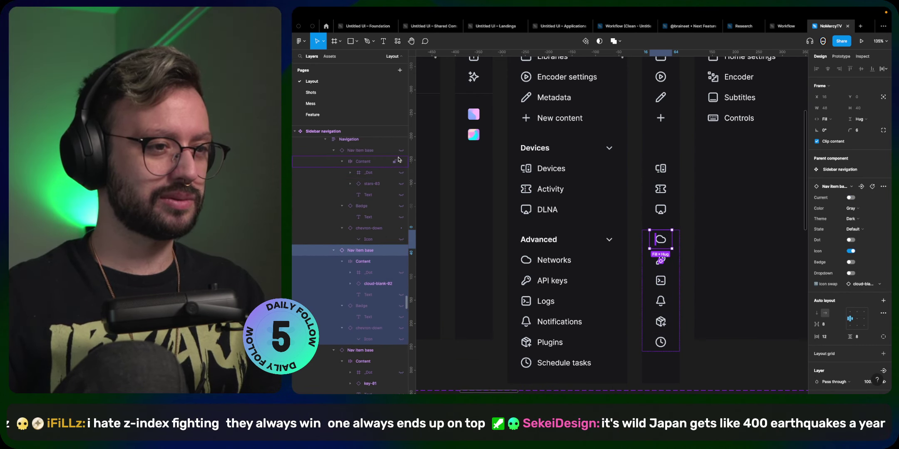
{"action": "left_click", "coordinate": [402, 150]}
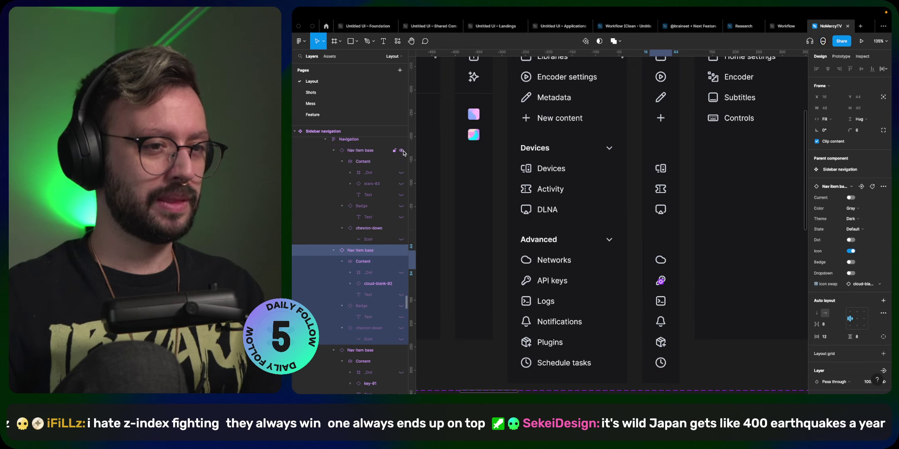
{"action": "left_click", "coordinate": [672, 245]}
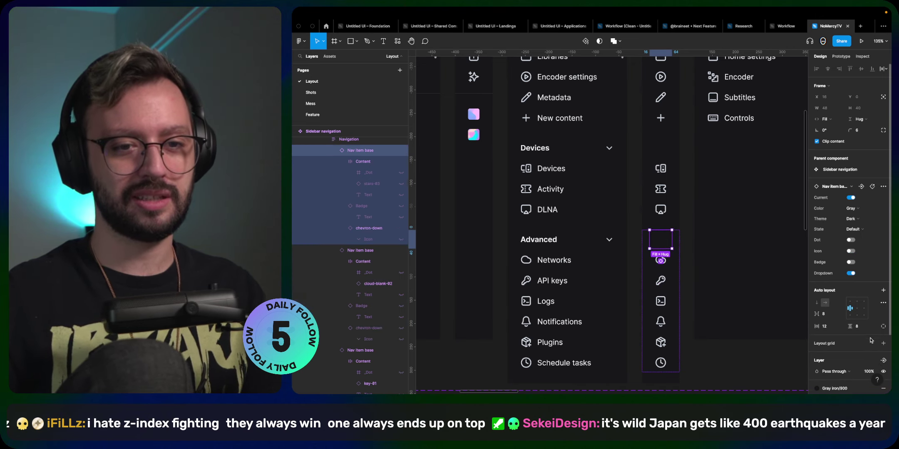
{"action": "left_click", "coordinate": [867, 371]}
{"action": "type", "text": "0"}
{"action": "key", "text": "Return"}
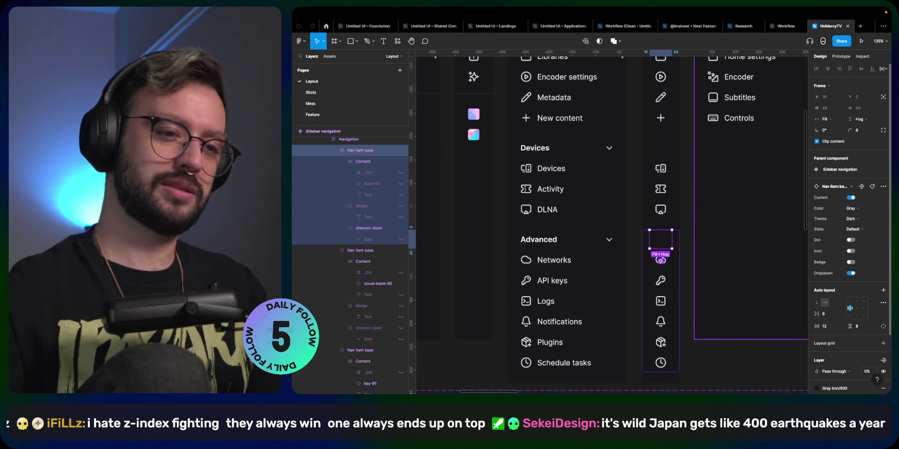
- Unhide the first Nav item base above the user icon in the minimized Settings sidebar and edit its opacity
{"action": "scroll", "coordinate": [696, 202], "scroll_direction": "down", "scroll_amount": 2}
{"action": "scroll", "coordinate": [697, 202], "scroll_direction": "down", "scroll_amount": 5}
{"action": "scroll", "coordinate": [693, 182], "scroll_direction": "up", "scroll_amount": 8}
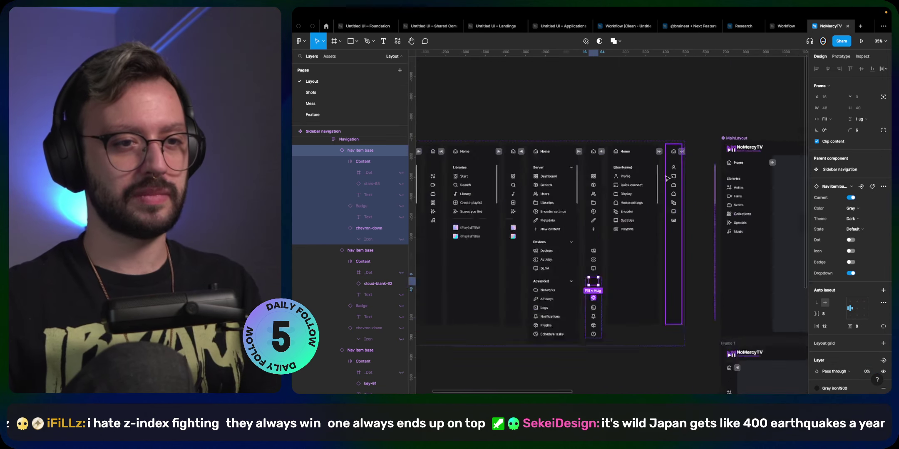
{"action": "left_click", "coordinate": [685, 154], "text": "super"}
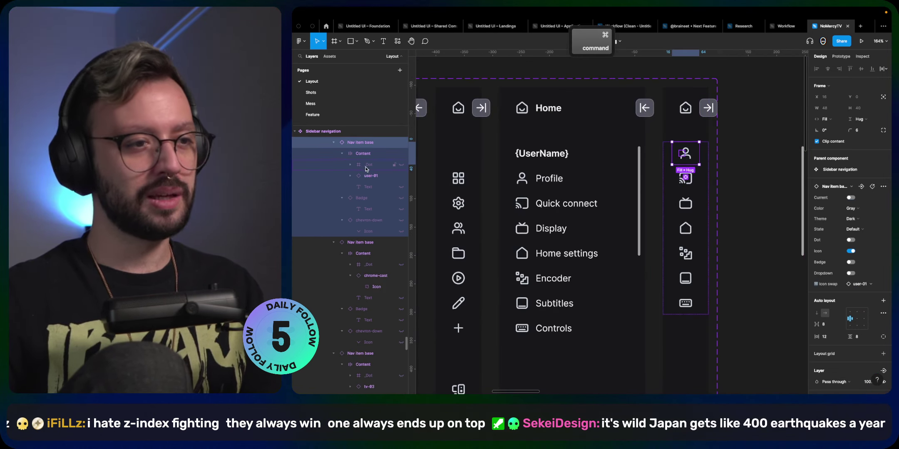
{"action": "left_click", "coordinate": [402, 190]}
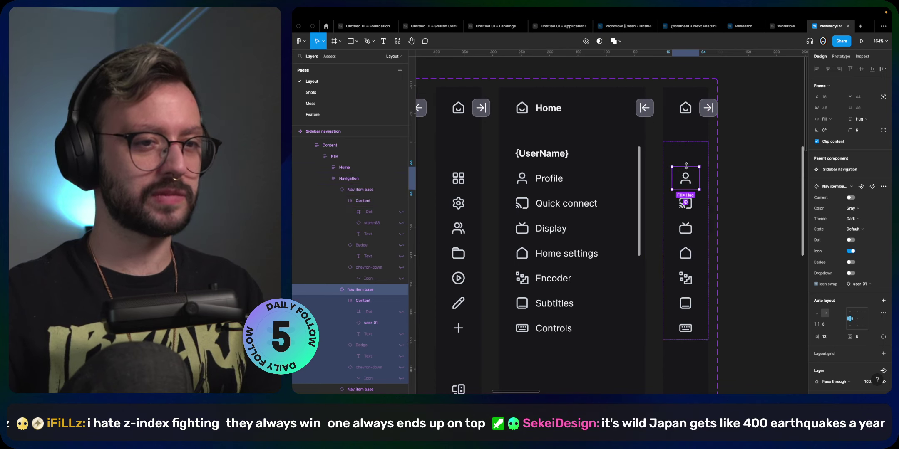
{"action": "left_click", "coordinate": [693, 159]}
{"action": "left_click", "coordinate": [868, 371]}
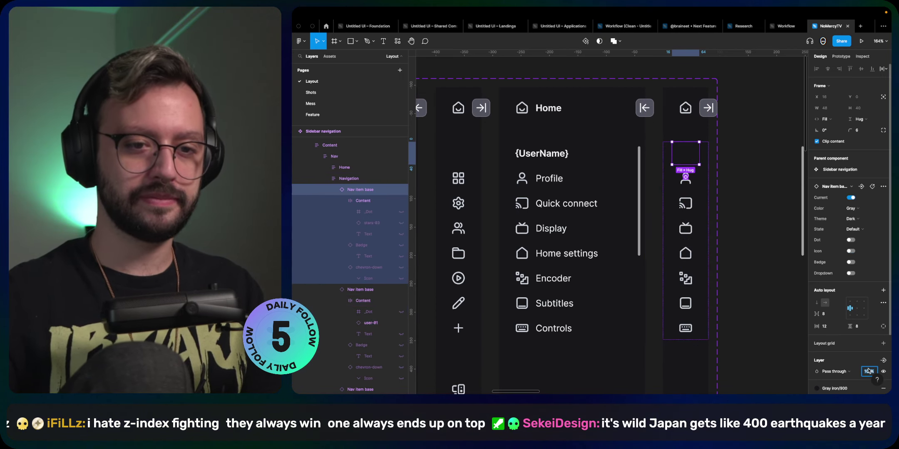
{"action": "left_click", "coordinate": [760, 188]}
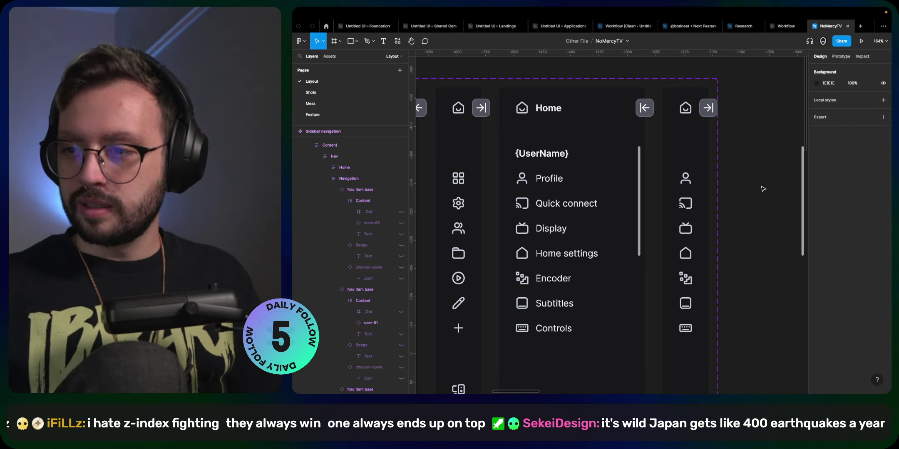
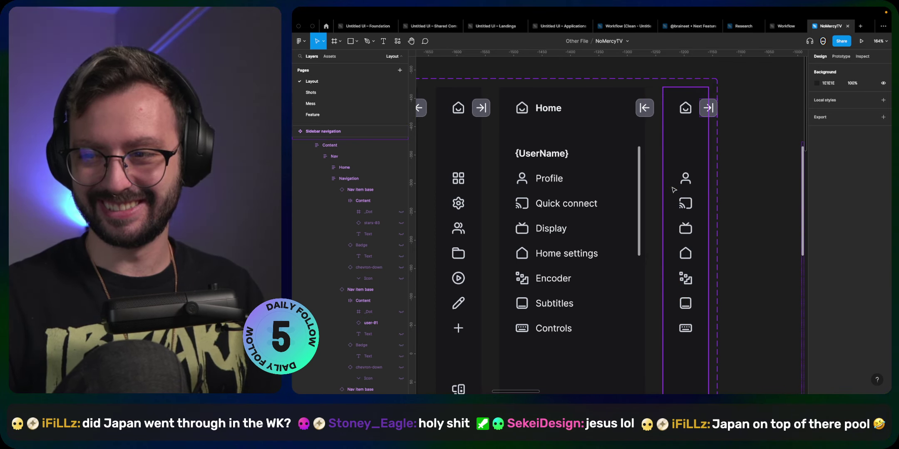
- Shift the minimized Settings variant's stray scroll bar leftward into its frame, to X 68
{"action": "key", "text": "super"}
{"action": "left_click", "coordinate": [558, 165], "text": "super"}
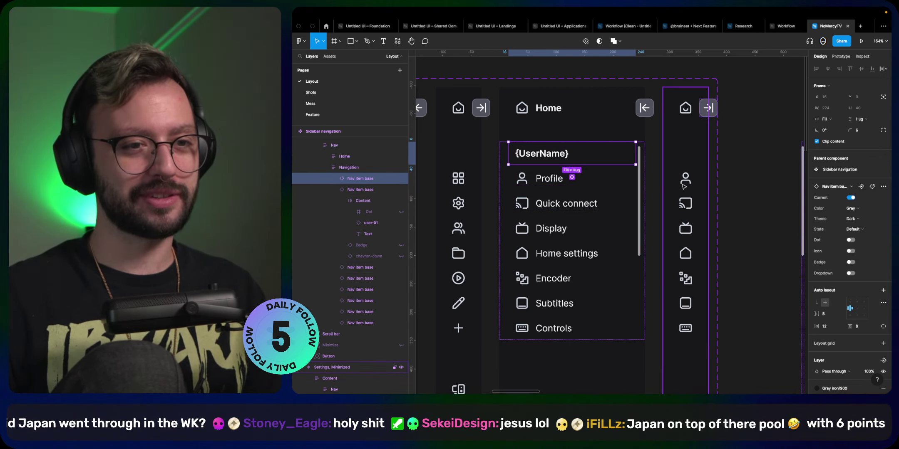
{"action": "left_click", "coordinate": [641, 184]}
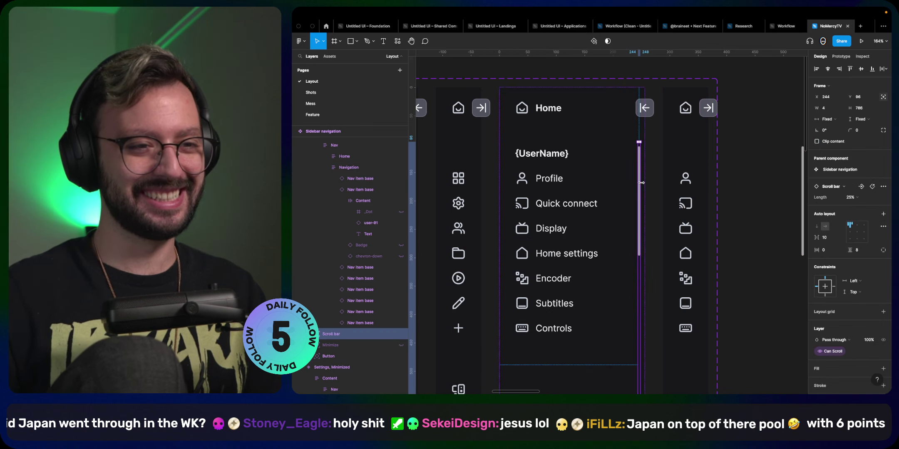
{"action": "left_click", "coordinate": [665, 239]}
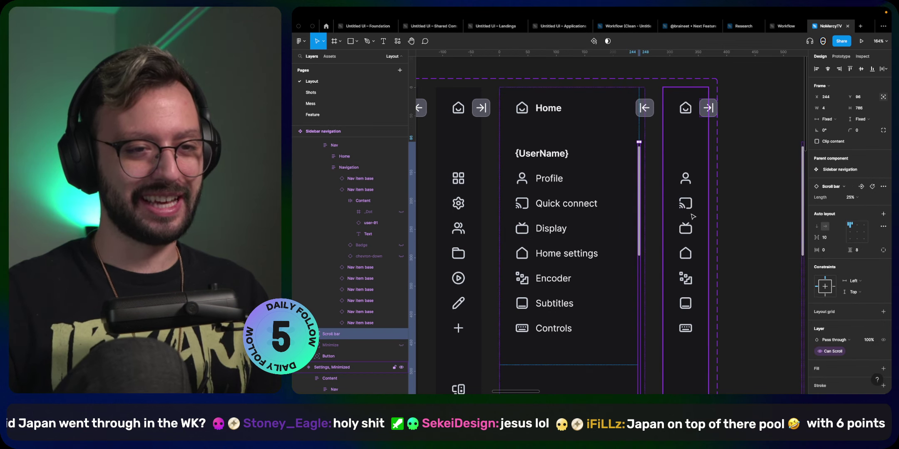
{"action": "left_click", "coordinate": [801, 190]}
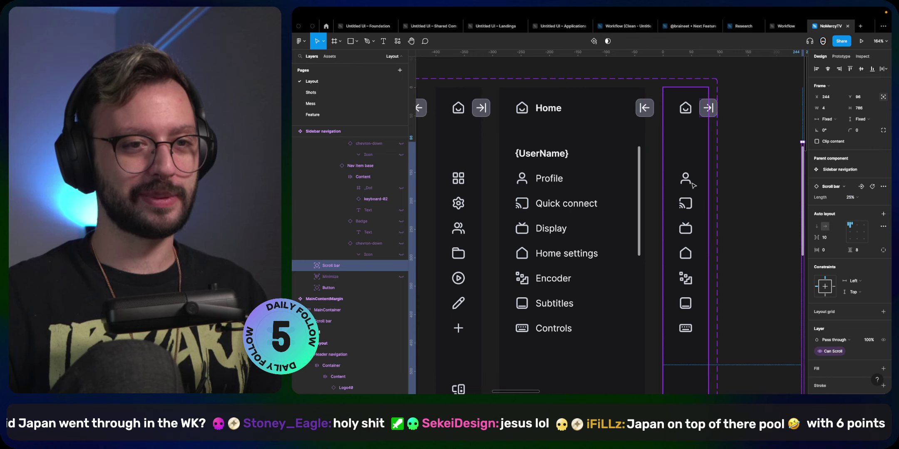
{"action": "scroll", "coordinate": [693, 185], "scroll_direction": "down", "scroll_amount": 5}
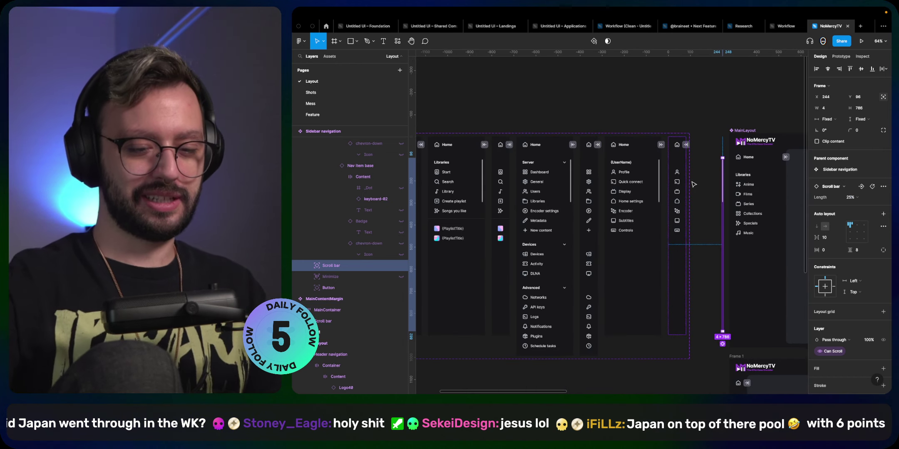
{"action": "key", "text": "shift"}
{"action": "key", "text": "shift+Left"}
{"action": "key", "text": "shift+Left"}
{"action": "key", "text": "shift+Left"}
{"action": "key", "text": "shift+Left"}
{"action": "key", "text": "shift+Left"}
{"action": "key", "text": "shift+Left"}
{"action": "key", "text": "shift+Left"}
{"action": "key", "text": "shift+Left"}
{"action": "key", "text": "shift+Left"}
{"action": "key", "text": "shift+Left"}
{"action": "key", "text": "shift+Left"}
{"action": "key", "text": "shift+Left"}
{"action": "key", "text": "shift+Left"}
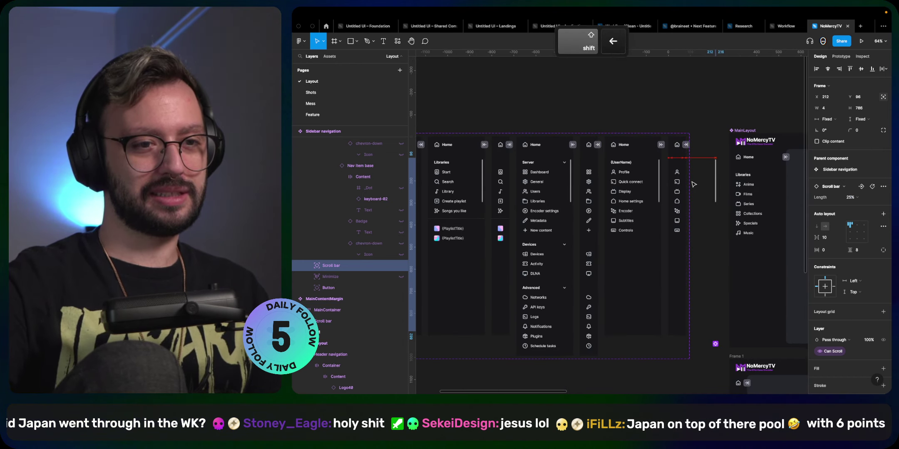
{"action": "key", "text": "shift+Left"}
{"action": "key", "text": "shift+Left"}
{"action": "key", "text": "shift+Left"}
{"action": "key", "text": "shift+Left"}
{"action": "key", "text": "shift+Left"}
{"action": "key", "text": "shift+Left"}
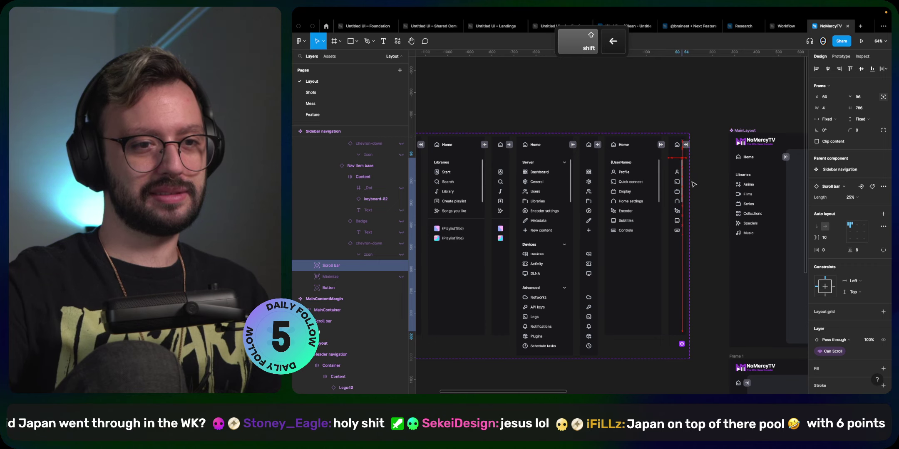
{"action": "key", "text": "shift+Right"}
- Fine-tune the minimized Settings scroll bar to X 72, leaving a 4 px gap to the frame's right edge
{"action": "scroll", "coordinate": [672, 161], "scroll_direction": "up", "scroll_amount": 10}
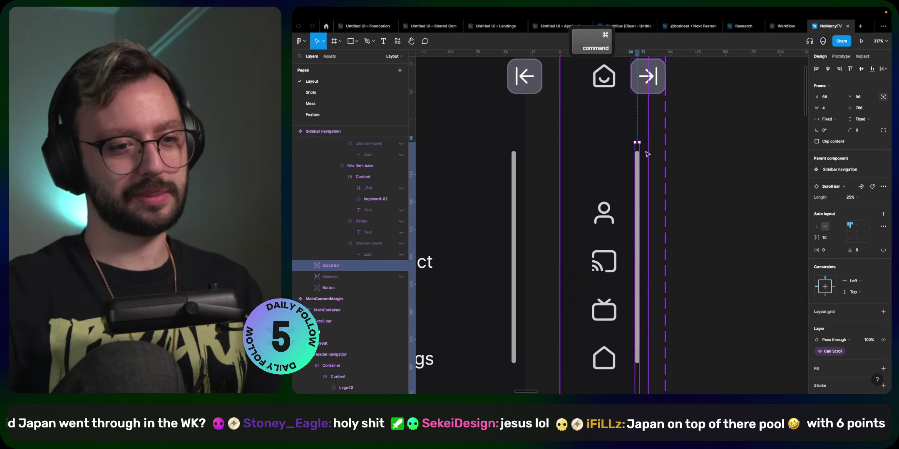
{"action": "key", "text": "Right"}
{"action": "key", "text": "Right"}
{"action": "key", "text": "Right"}
{"action": "key", "text": "Right"}
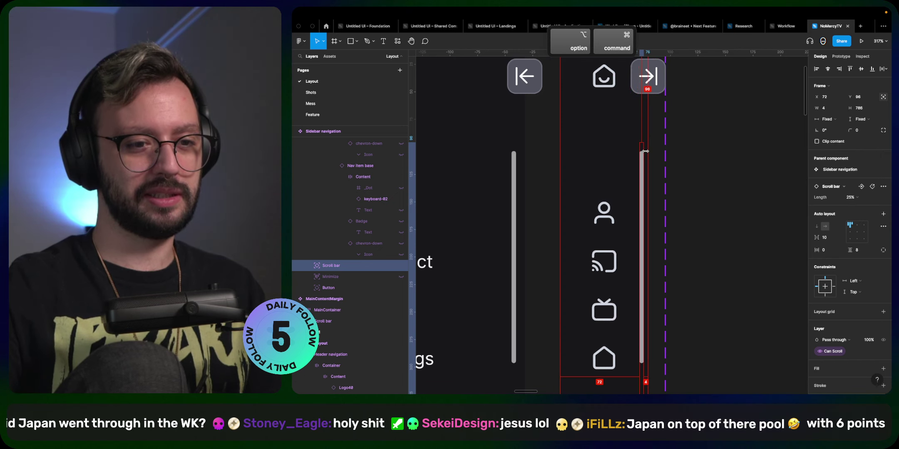
- Collapse the Navigation groups in the minimized Dashboard variant, then right-align its scroll bar and nudge it inward to X 72
{"action": "scroll", "coordinate": [645, 151], "scroll_direction": "down", "scroll_amount": 10}
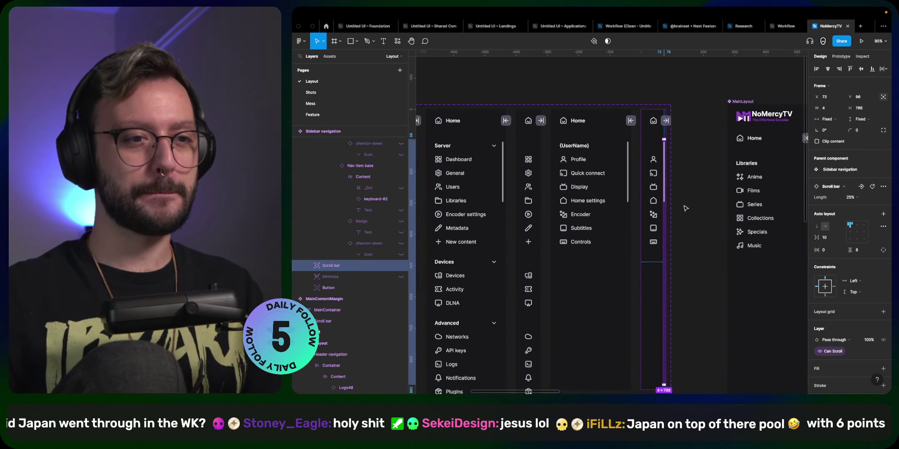
{"action": "scroll", "coordinate": [685, 208], "scroll_direction": "left", "scroll_amount": 2}
{"action": "left_click", "coordinate": [553, 167]}
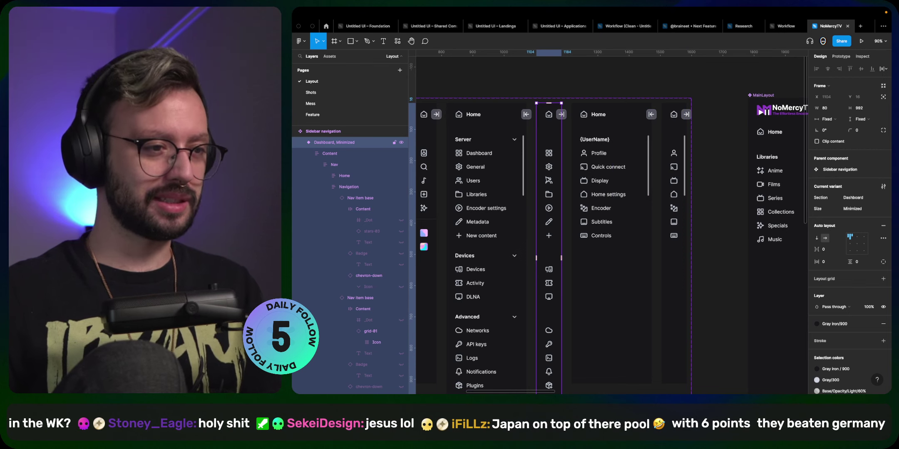
{"action": "left_click", "coordinate": [325, 187]}
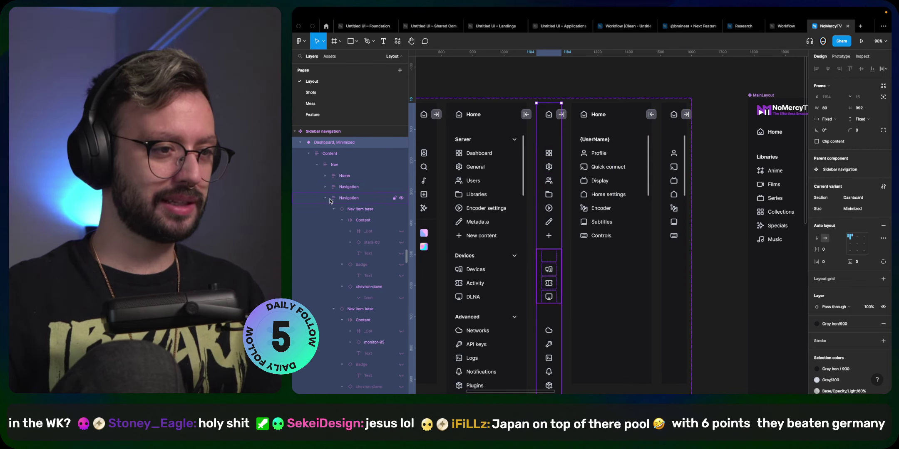
{"action": "left_click", "coordinate": [325, 198]}
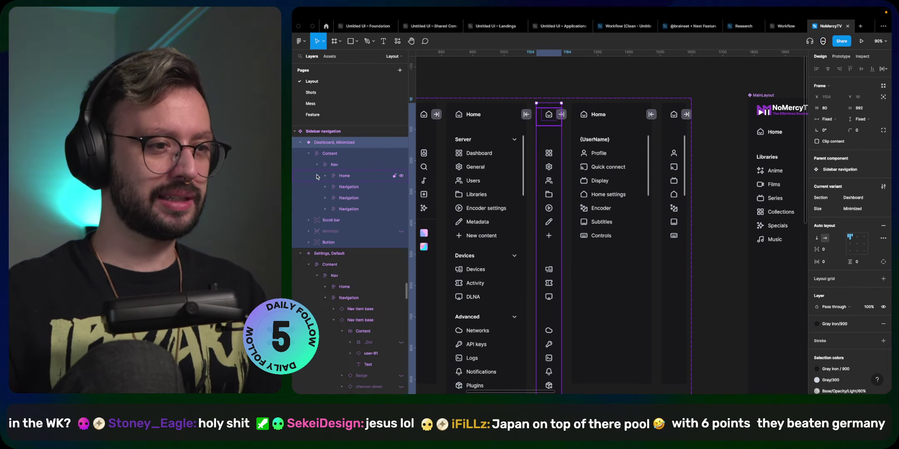
{"action": "left_click", "coordinate": [335, 220]}
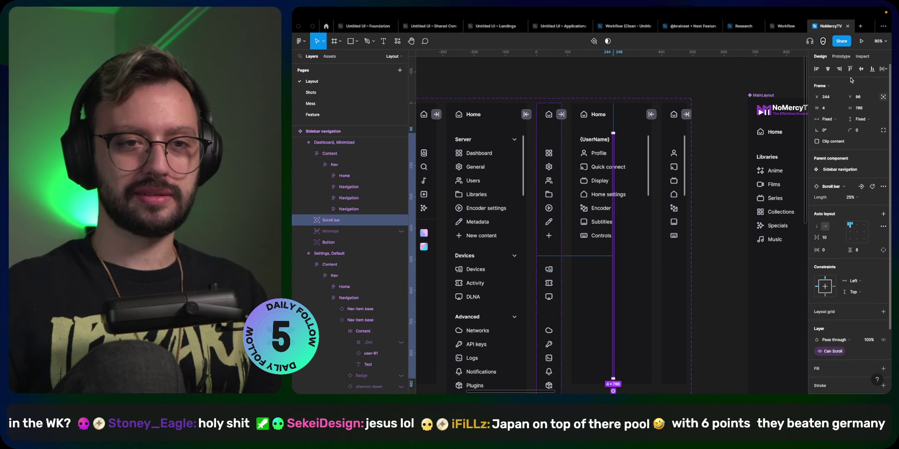
{"action": "left_click", "coordinate": [840, 69]}
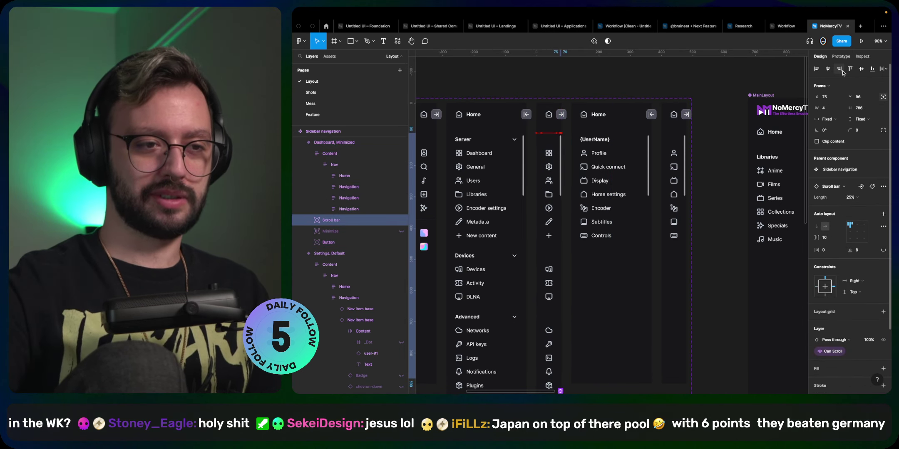
{"action": "key", "text": "Left"}
{"action": "key", "text": "Left"}
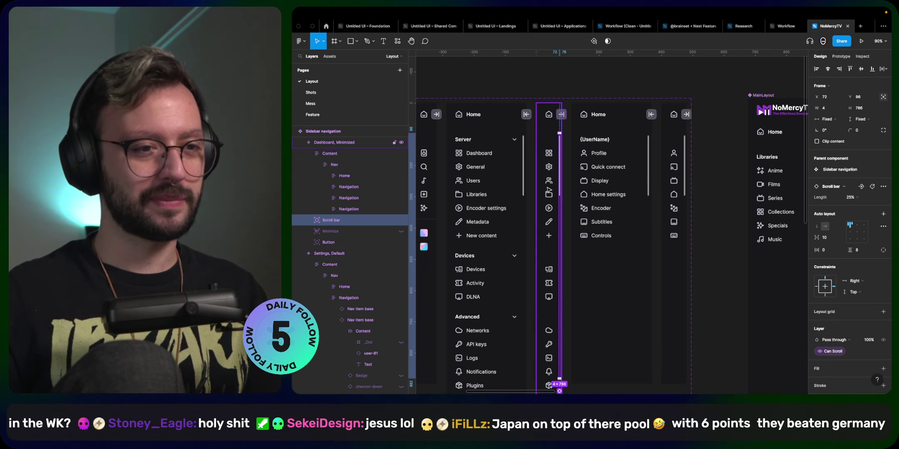
- Collapse the Navigation groups in the minimized Music variant, then right-align its scroll bar and offset it to X 72
{"action": "scroll", "coordinate": [548, 190], "scroll_direction": "left", "scroll_amount": 1}
{"action": "scroll", "coordinate": [548, 189], "scroll_direction": "left", "scroll_amount": 5}
{"action": "left_click", "coordinate": [588, 171]}
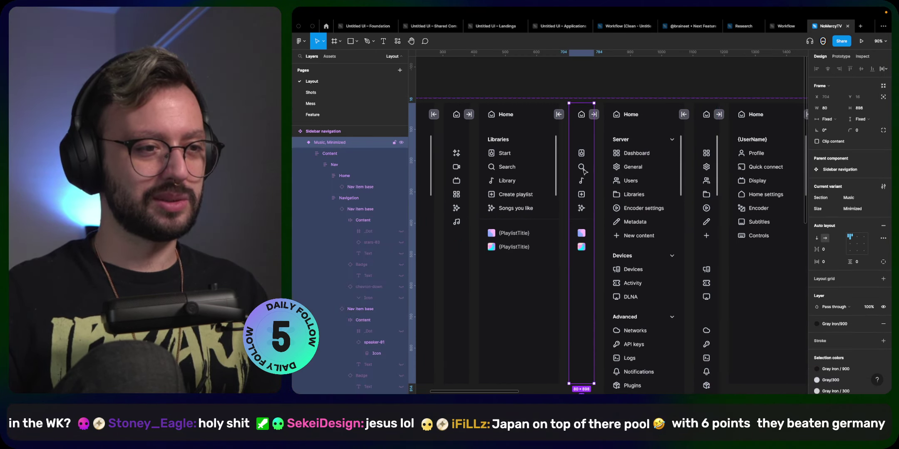
{"action": "left_click", "coordinate": [326, 198]}
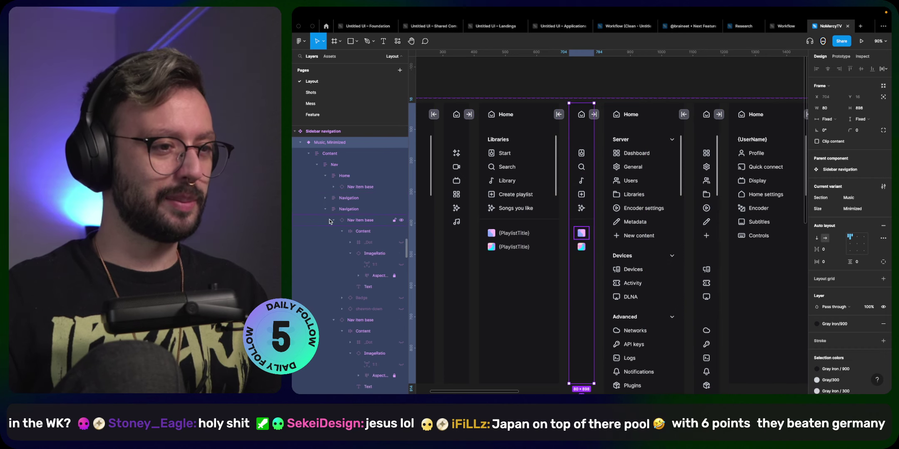
{"action": "left_click", "coordinate": [327, 210]}
{"action": "left_click", "coordinate": [326, 210]}
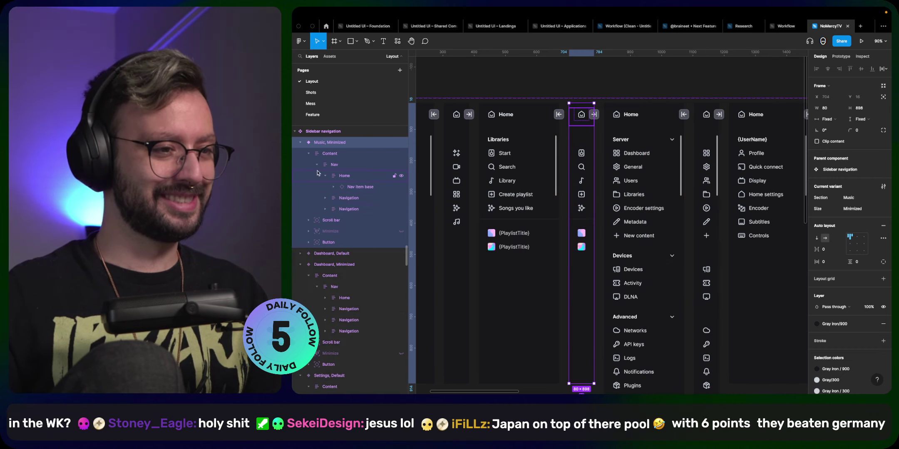
{"action": "left_click", "coordinate": [348, 220]}
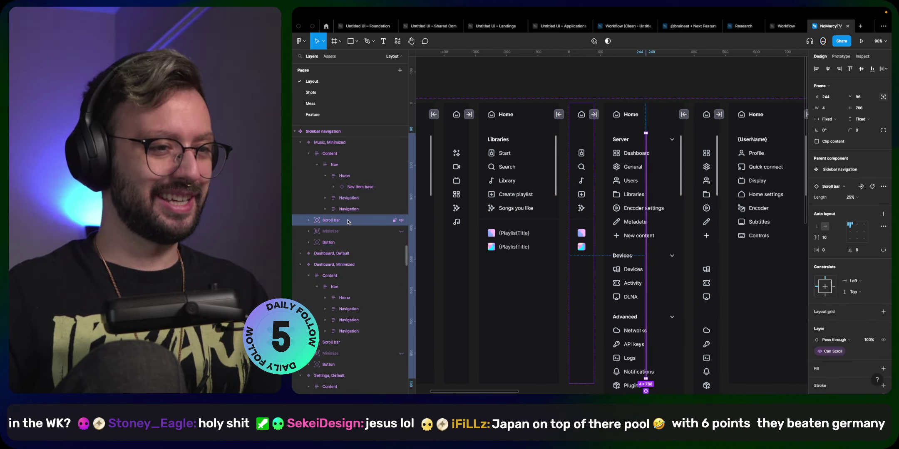
{"action": "left_click", "coordinate": [838, 70]}
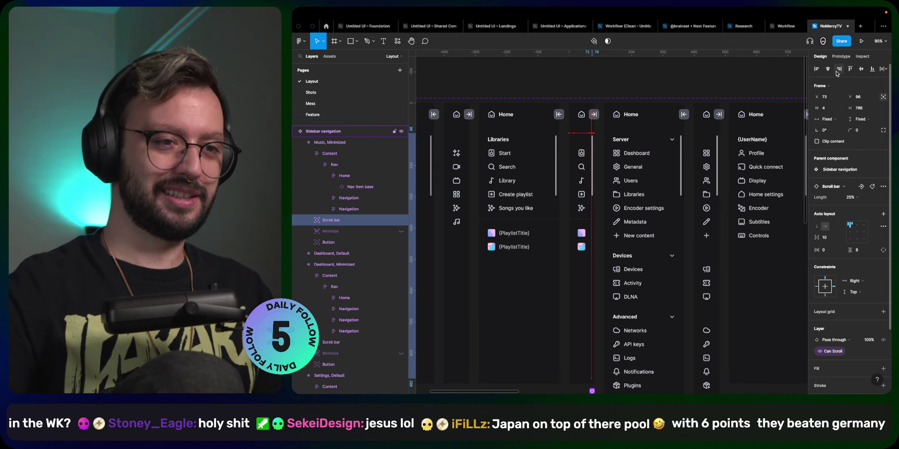
- Right-align the scroll bar in the minimized Video variant and offset it to X 72, dismissing the software update prompt
{"action": "left_click", "coordinate": [463, 160]}
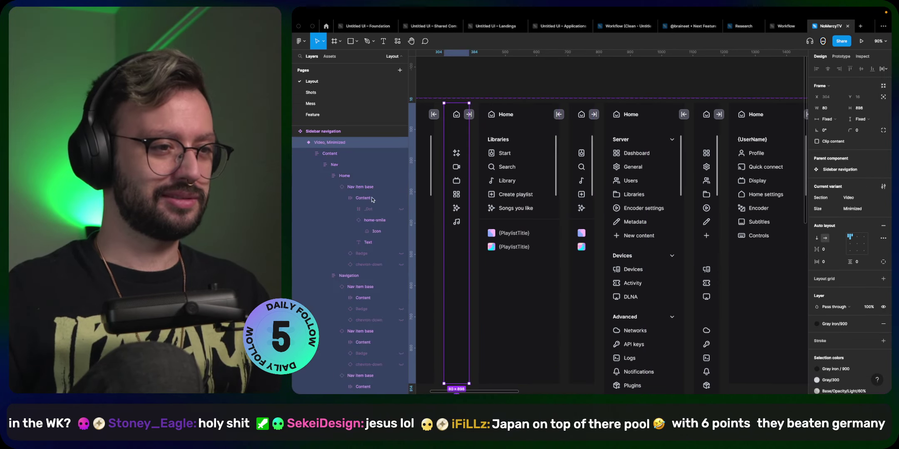
{"action": "left_click", "coordinate": [317, 165]}
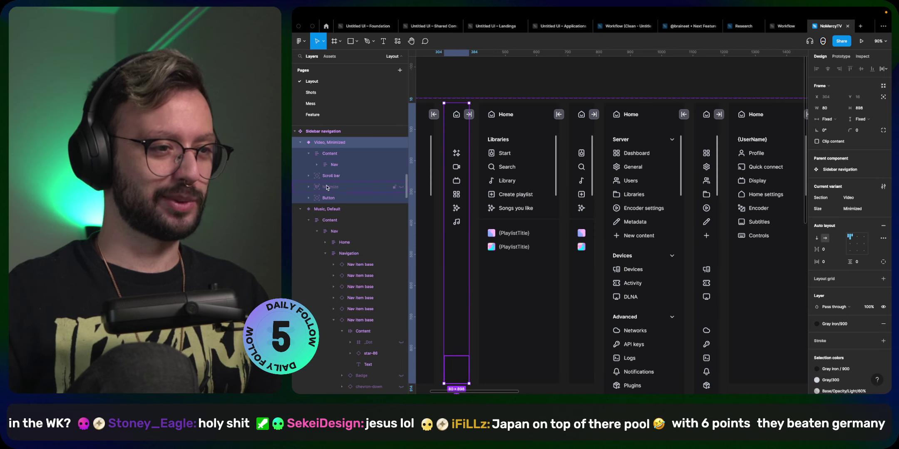
{"action": "left_click", "coordinate": [330, 175]}
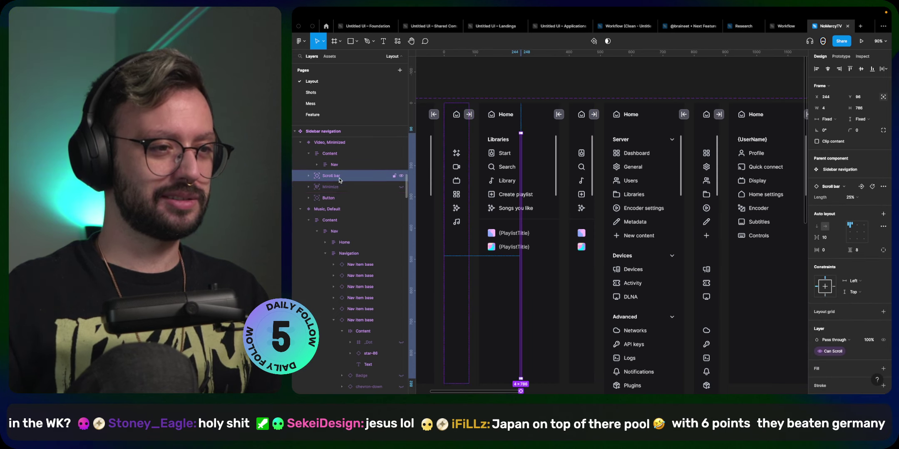
{"action": "left_click", "coordinate": [840, 69]}
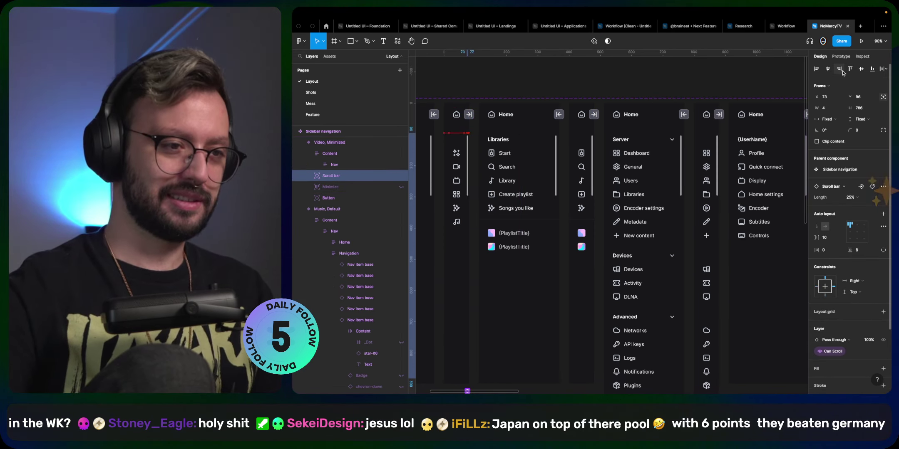
{"action": "key", "text": "Left"}
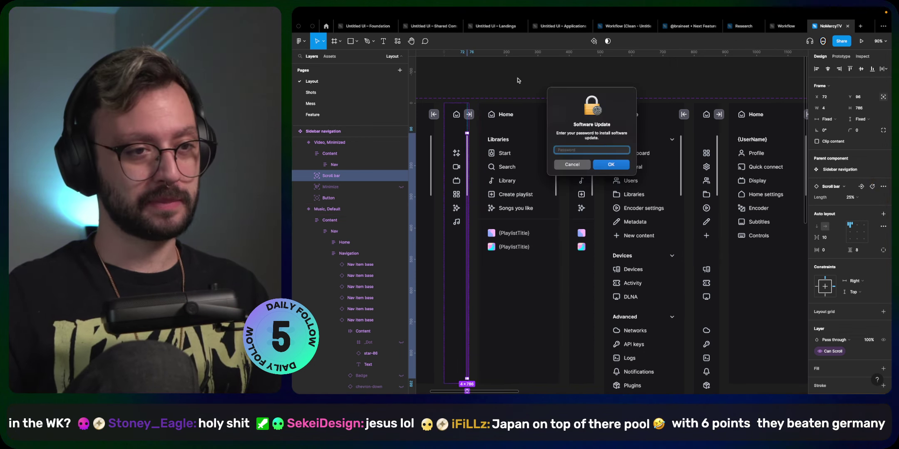
{"action": "left_click", "coordinate": [580, 167]}
{"action": "left_click", "coordinate": [588, 76]}
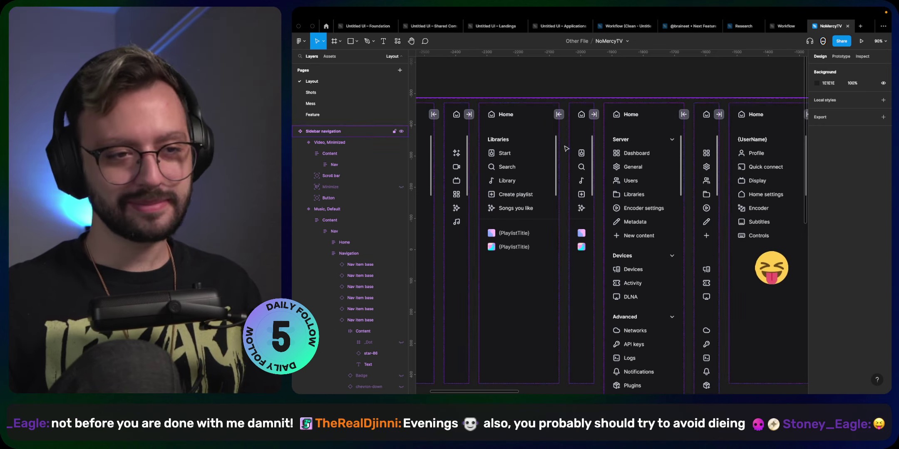
- Toggle the visibility of the minimized Video variant's scroll bar off and back on
{"action": "scroll", "coordinate": [628, 193], "scroll_direction": "down", "scroll_amount": 5}
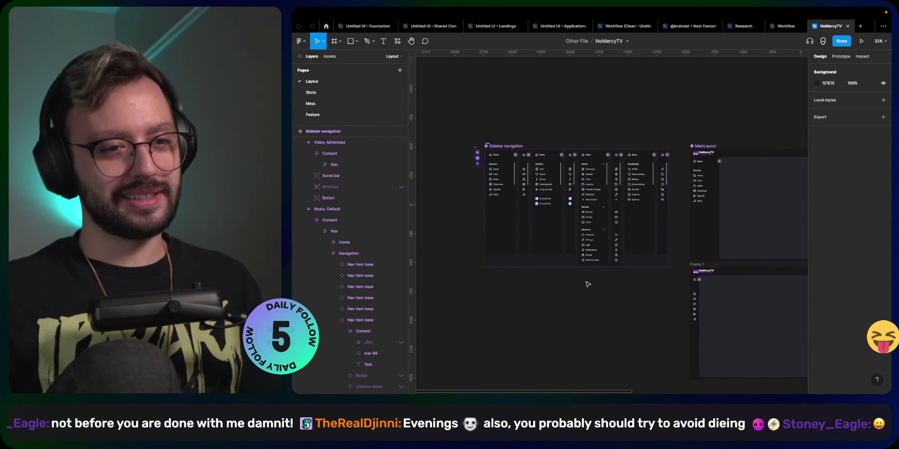
{"action": "scroll", "coordinate": [688, 221], "scroll_direction": "up", "scroll_amount": 4}
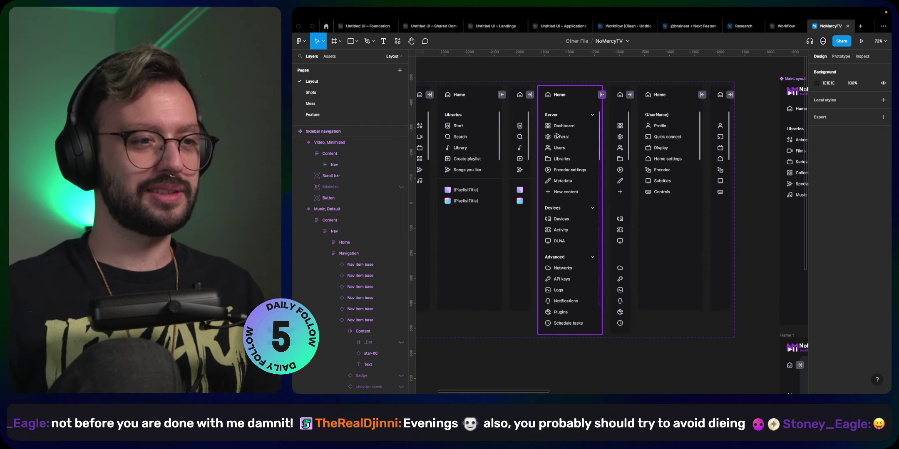
{"action": "scroll", "coordinate": [557, 134], "scroll_direction": "left", "scroll_amount": 3}
{"action": "left_click", "coordinate": [496, 135], "text": "super"}
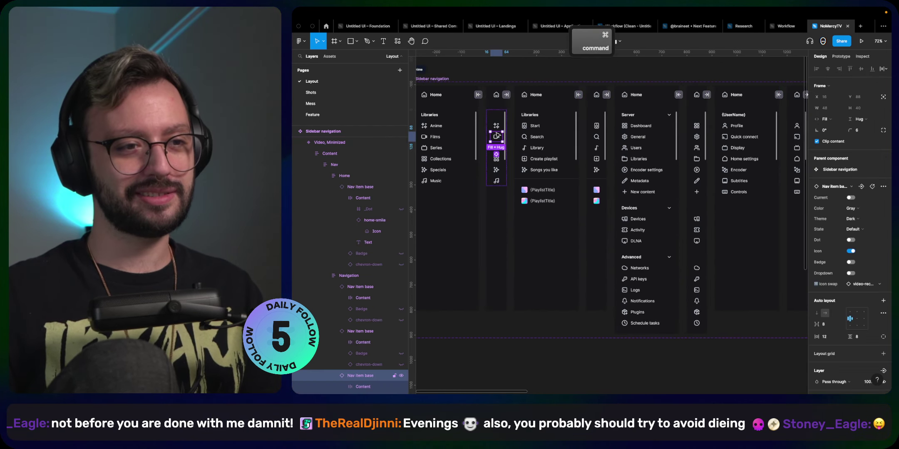
{"action": "left_click", "coordinate": [505, 123], "text": "super"}
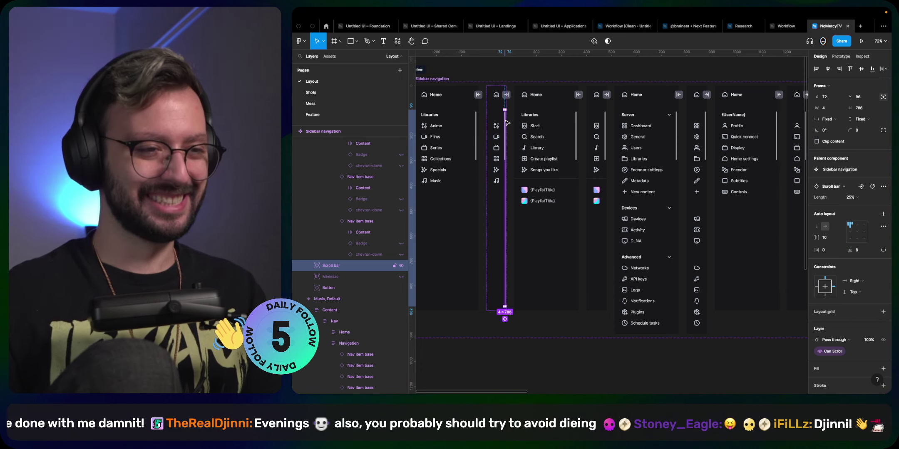
{"action": "key", "text": "shift+super+h"}
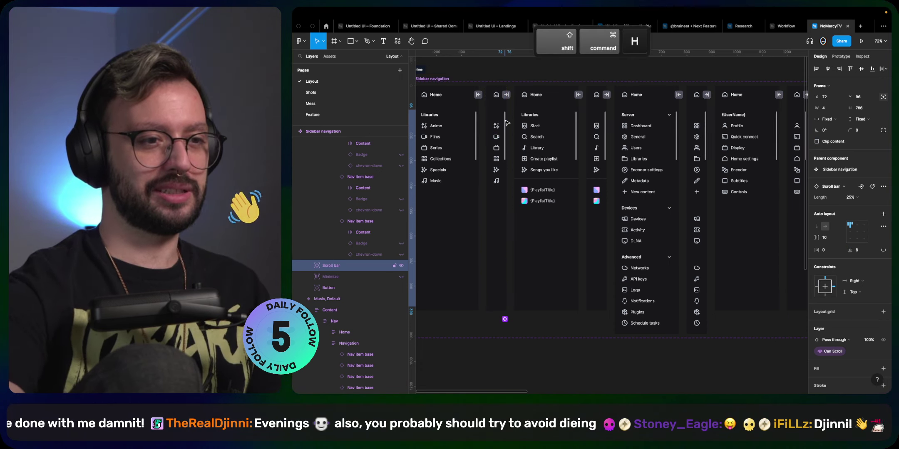
{"action": "key", "text": "shift+super+h"}
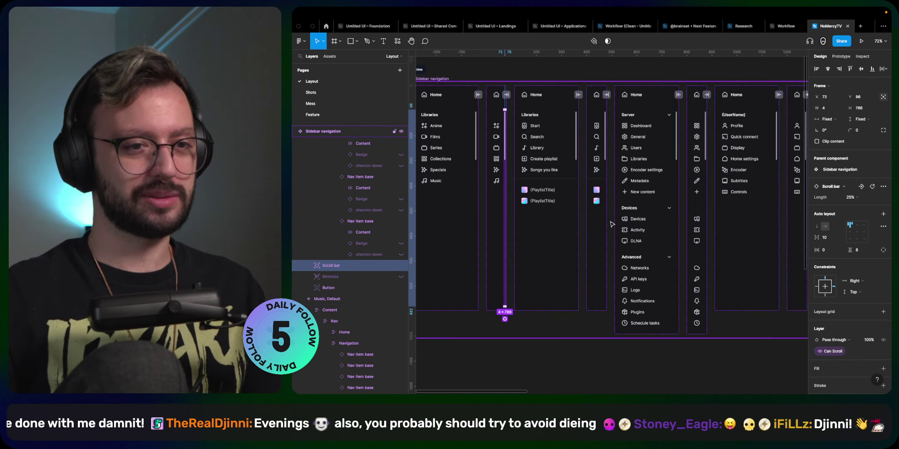
- Examine the minimized sidebar instance in Frame 1 and compare it with the Sidebar navigation variants
{"action": "scroll", "coordinate": [612, 224], "scroll_direction": "down", "scroll_amount": 5}
{"action": "scroll", "coordinate": [624, 216], "scroll_direction": "right", "scroll_amount": 2}
{"action": "scroll", "coordinate": [641, 208], "scroll_direction": "up", "scroll_amount": 5}
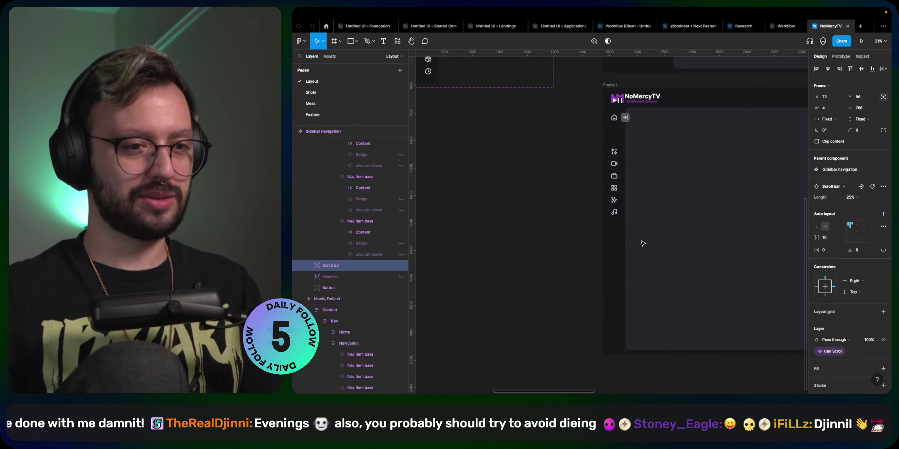
{"action": "left_click", "coordinate": [645, 202]}
{"action": "left_click", "coordinate": [620, 214]}
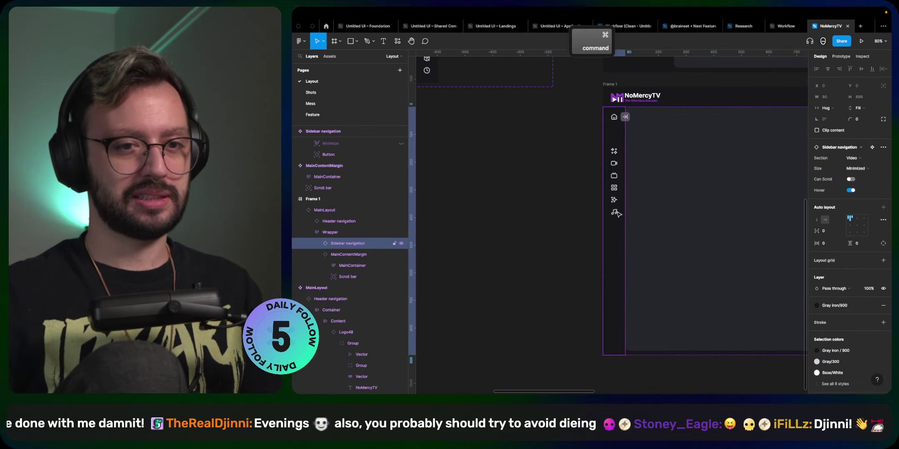
{"action": "left_click", "coordinate": [585, 214]}
{"action": "scroll", "coordinate": [547, 204], "scroll_direction": "down", "scroll_amount": 5}
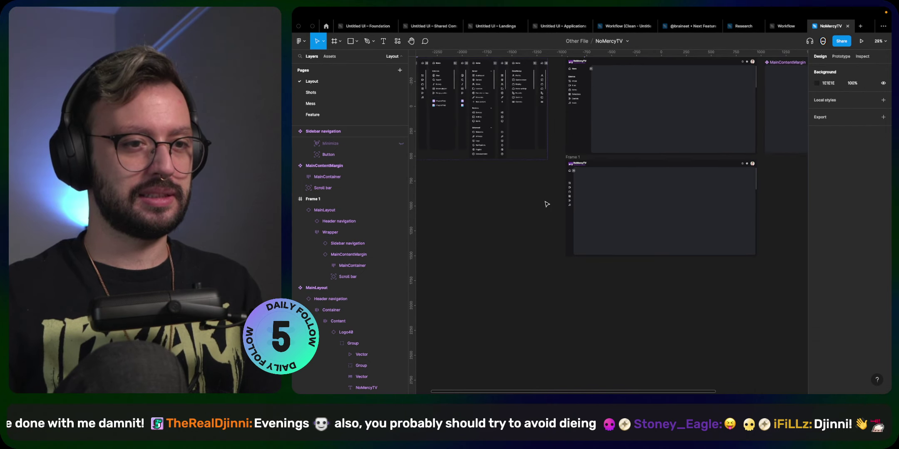
{"action": "scroll", "coordinate": [547, 204], "scroll_direction": "up", "scroll_amount": 3}
{"action": "scroll", "coordinate": [546, 205], "scroll_direction": "left", "scroll_amount": 3}
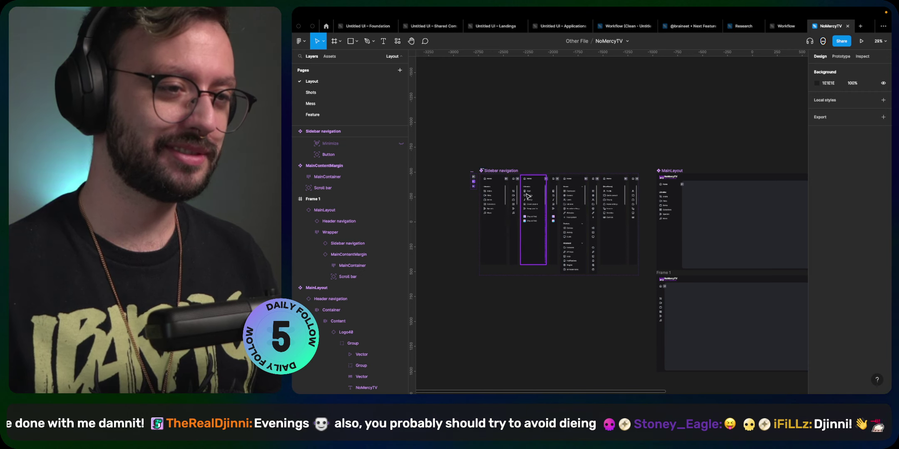
{"action": "left_click", "coordinate": [516, 200]}
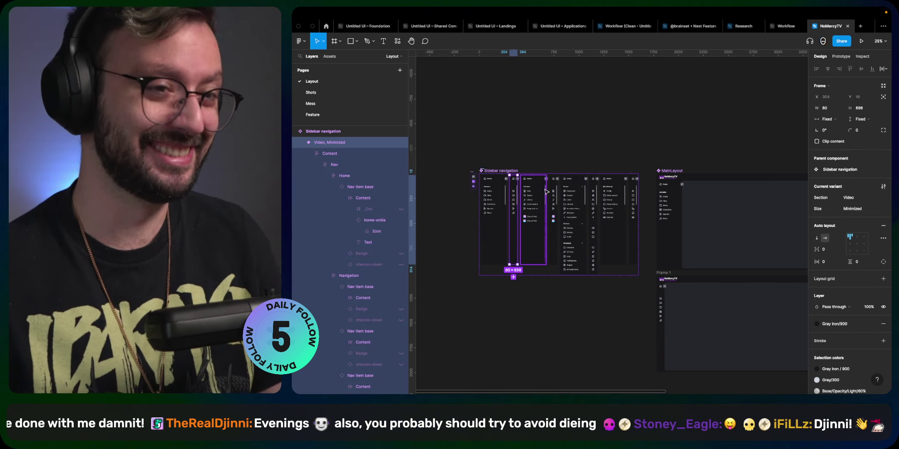
{"action": "left_click", "coordinate": [538, 223]}
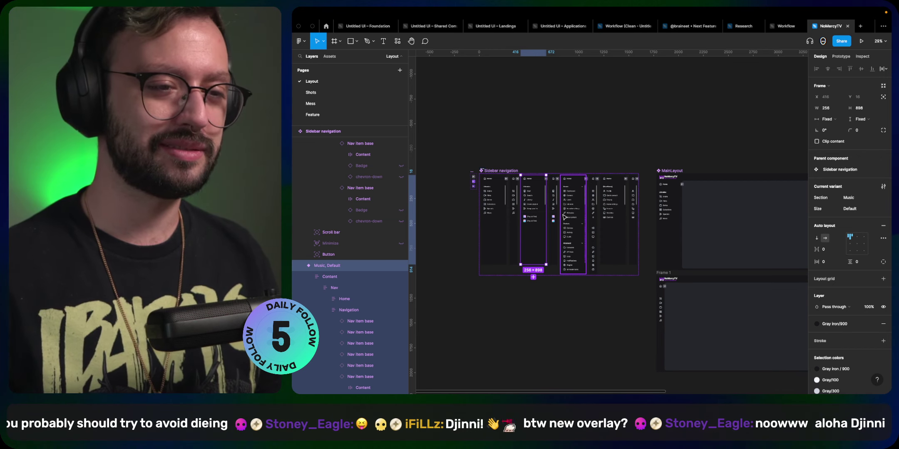
{"action": "left_click", "coordinate": [511, 321]}
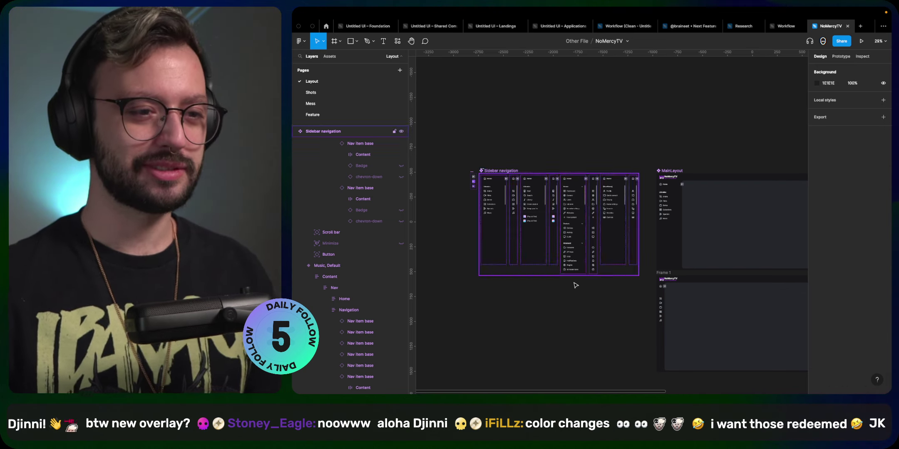
{"action": "scroll", "coordinate": [612, 307], "scroll_direction": "right", "scroll_amount": 2}
{"action": "scroll", "coordinate": [583, 291], "scroll_direction": "up", "scroll_amount": 4}
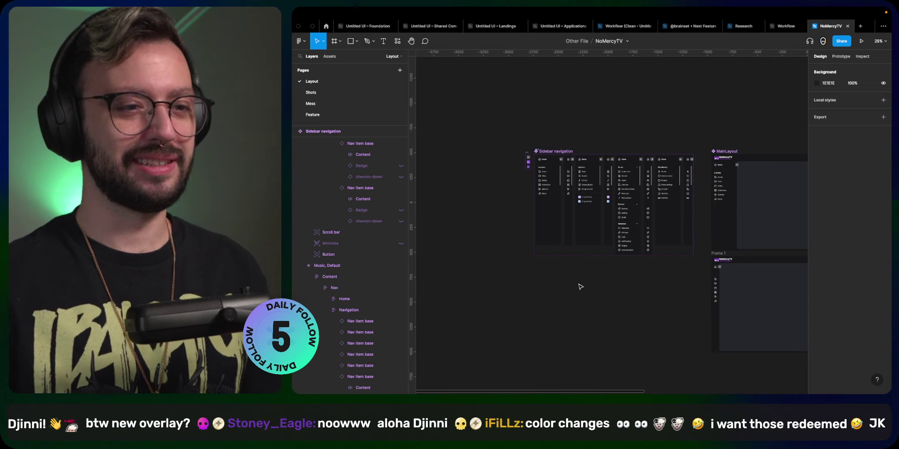
{"action": "scroll", "coordinate": [624, 196], "scroll_direction": "up", "scroll_amount": 3}
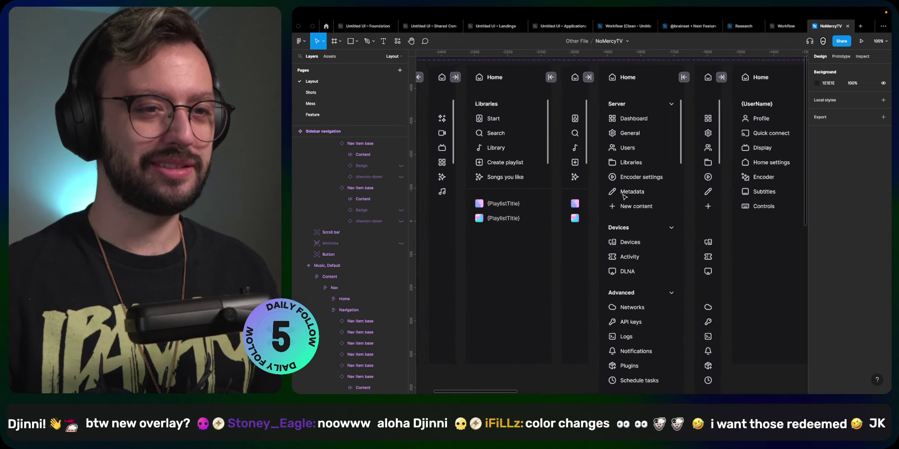
{"action": "scroll", "coordinate": [624, 196], "scroll_direction": "down", "scroll_amount": 4}
{"action": "scroll", "coordinate": [624, 196], "scroll_direction": "right", "scroll_amount": 2}
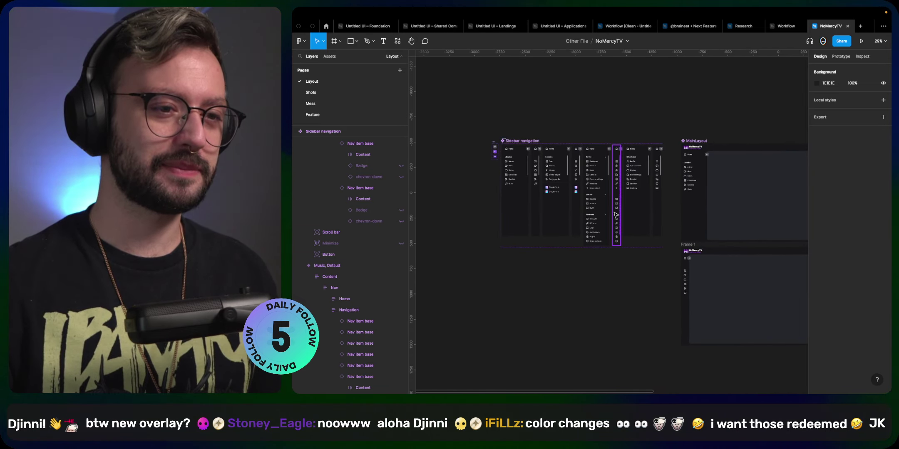
- Lower the minimized Dashboard variant's scroll bar to Y 136 and reduce its height to 738
{"action": "scroll", "coordinate": [621, 178], "scroll_direction": "up", "scroll_amount": 5}
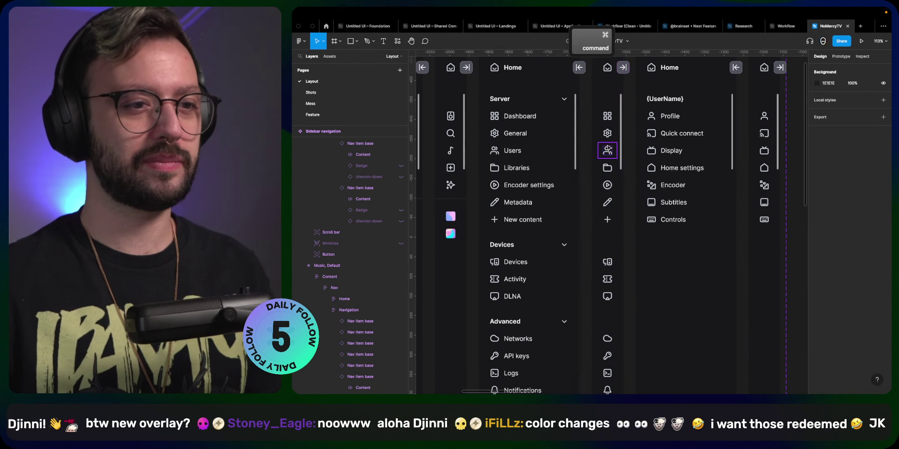
{"action": "left_click", "coordinate": [607, 151], "text": "super"}
{"action": "left_click", "coordinate": [619, 103], "text": "super"}
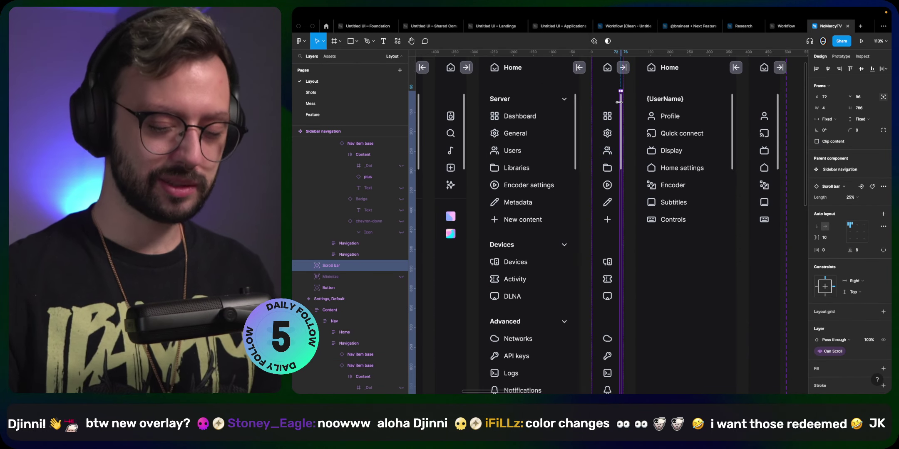
{"action": "key", "text": "shift+Down"}
{"action": "key", "text": "shift+Down"}
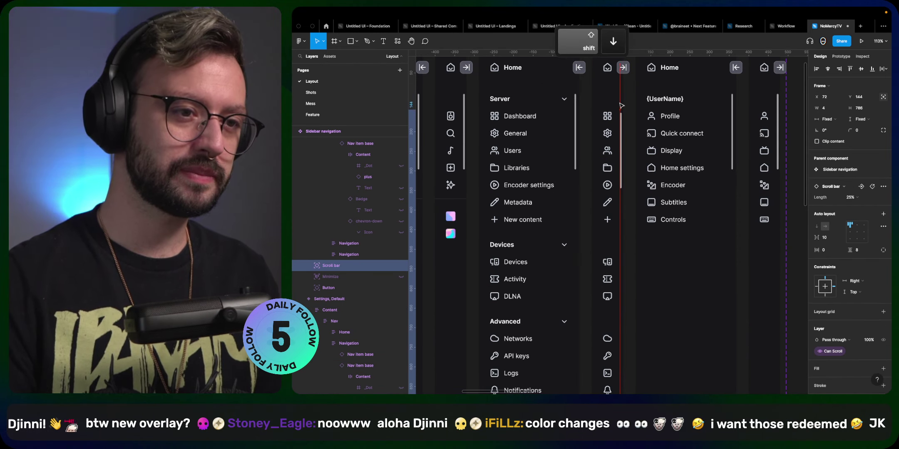
{"action": "key", "text": "shift+super+Up"}
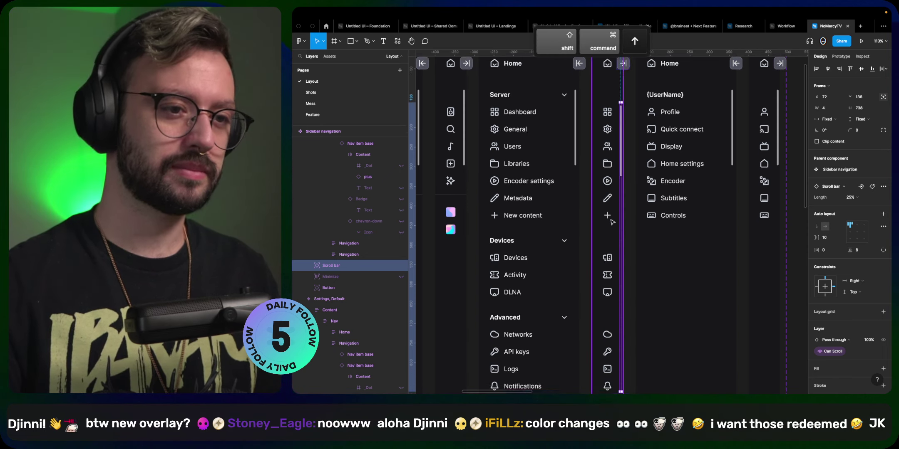
- Extend the minimized Dashboard scroll bar to a height of 826 and measure its spacing to the variant's edges
{"action": "scroll", "coordinate": [620, 275], "scroll_direction": "down", "scroll_amount": 3}
{"action": "key", "text": "shift+super+Down"}
{"action": "left_click_drag", "start_coordinate": [621, 286], "coordinate": [620, 310]}
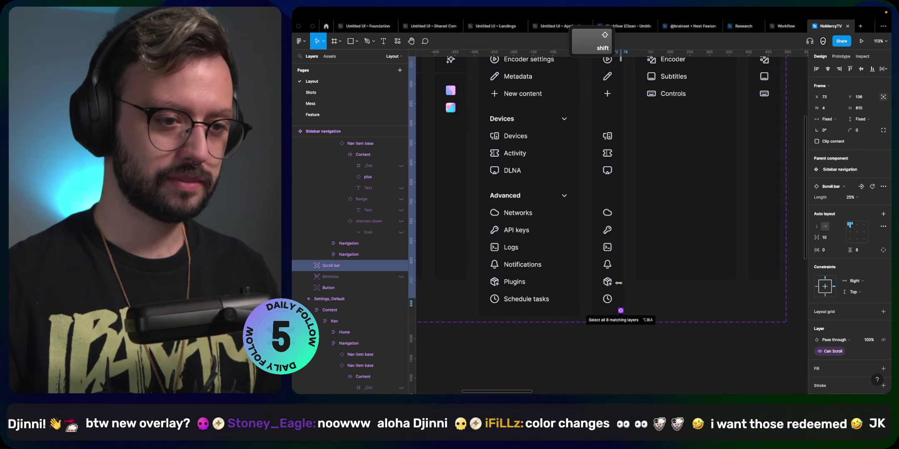
{"action": "key", "text": "shift+super+Down"}
{"action": "key", "text": "shift+super+Down"}
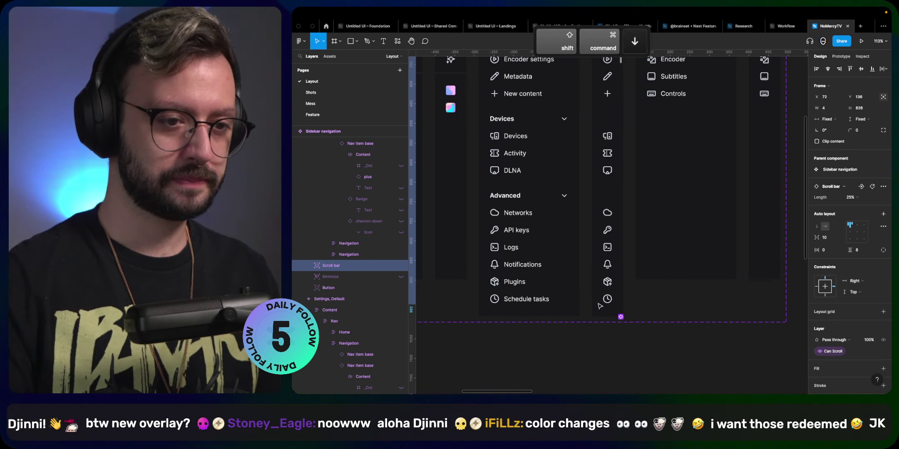
{"action": "key", "text": "alt"}
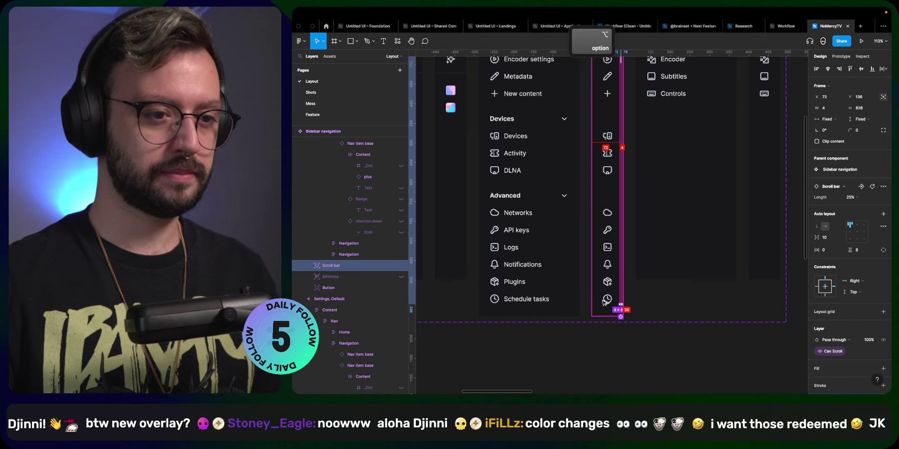
{"action": "left_click", "coordinate": [617, 337]}
- Select the scroll bars of the minimized Video, Music and Settings variants together and lower them to Y 136
{"action": "scroll", "coordinate": [617, 337], "scroll_direction": "down", "scroll_amount": 5}
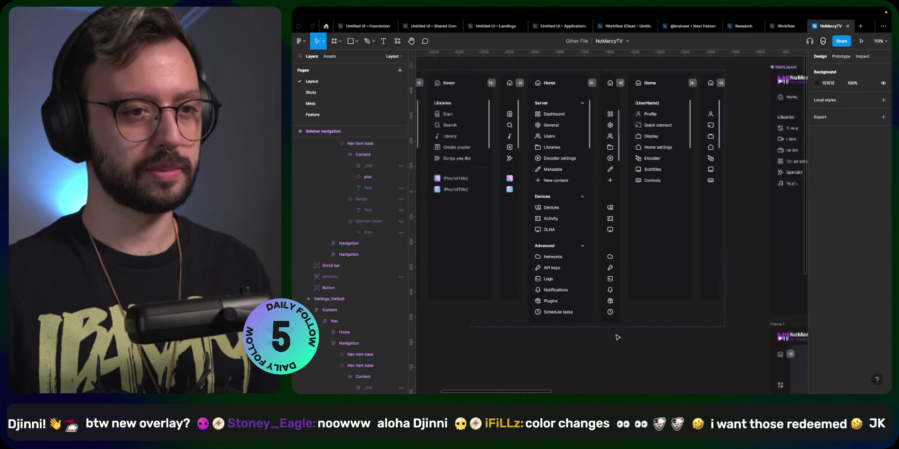
{"action": "scroll", "coordinate": [605, 171], "scroll_direction": "up", "scroll_amount": 3}
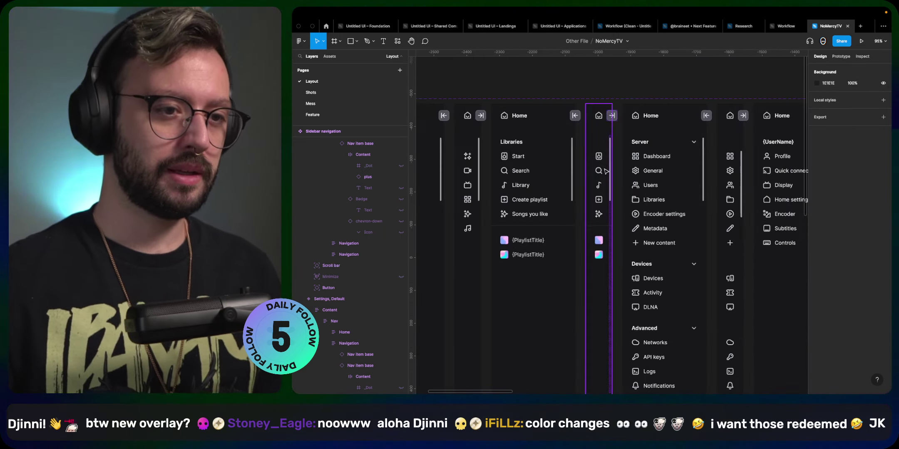
{"action": "key", "text": "super"}
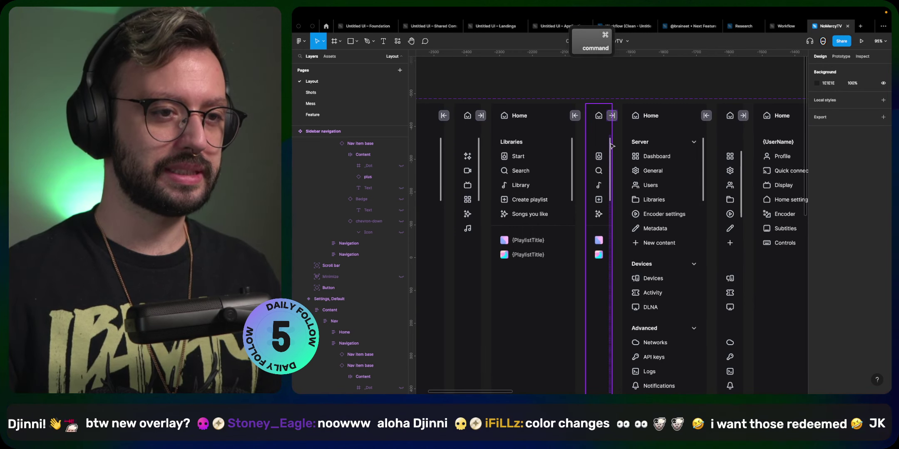
{"action": "left_click", "coordinate": [611, 142], "text": "super"}
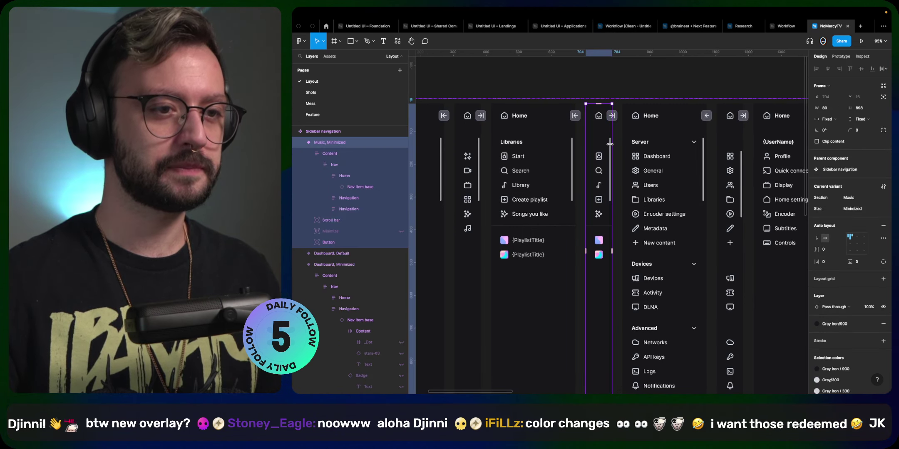
{"action": "left_click", "coordinate": [607, 154], "text": "super"}
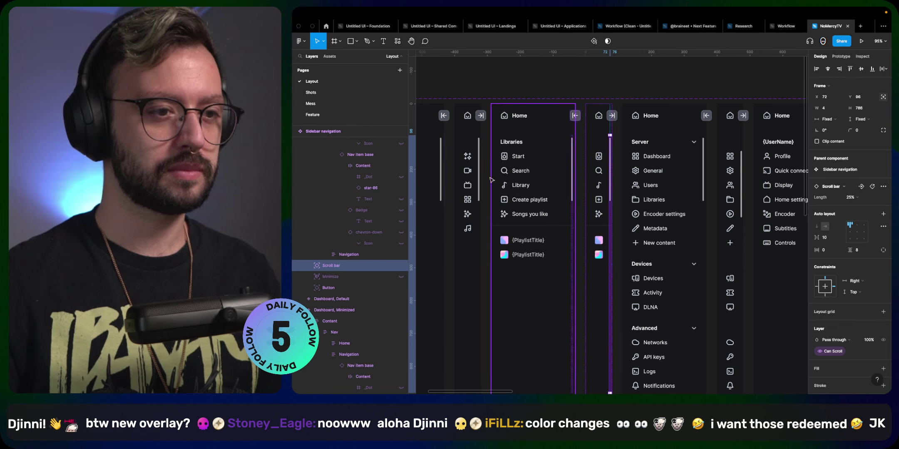
{"action": "left_click", "coordinate": [467, 171], "text": "shift+super"}
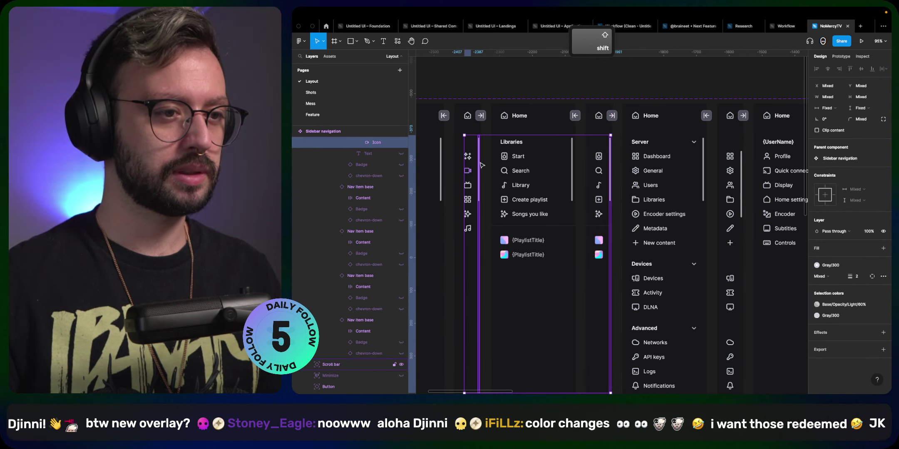
{"action": "left_click", "coordinate": [479, 167], "text": "shift+super"}
{"action": "left_click", "coordinate": [472, 174], "text": "shift+super"}
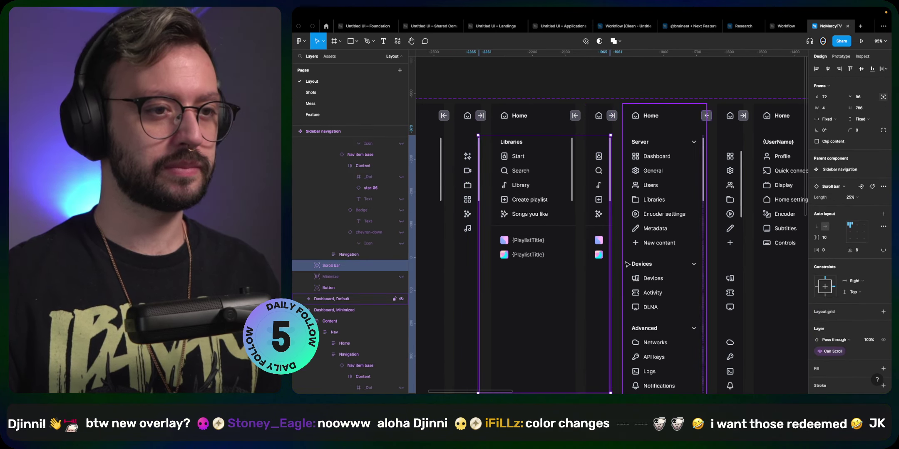
{"action": "scroll", "coordinate": [631, 260], "scroll_direction": "right", "scroll_amount": 5}
{"action": "left_click", "coordinate": [704, 175], "text": "shift"}
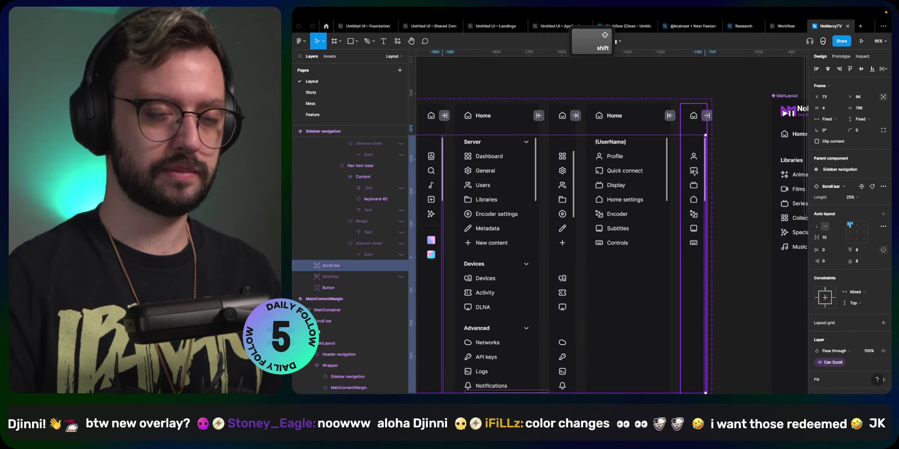
{"action": "key", "text": "shift+Down"}
{"action": "key", "text": "shift+Down"}
{"action": "key", "text": "shift+Down"}
{"action": "key", "text": "shift+Down"}
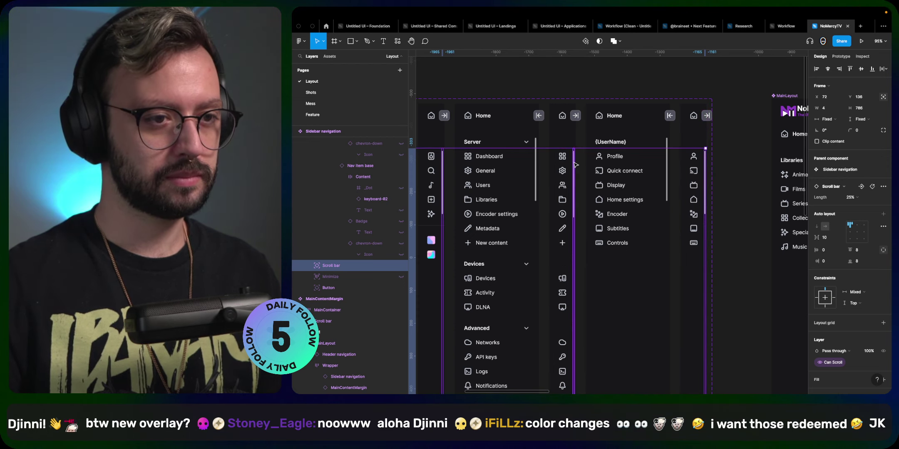
- Reduce the height of the selected minimized-variant scroll bars to 738 and clear the selection
{"action": "scroll", "coordinate": [574, 175], "scroll_direction": "down", "scroll_amount": 5}
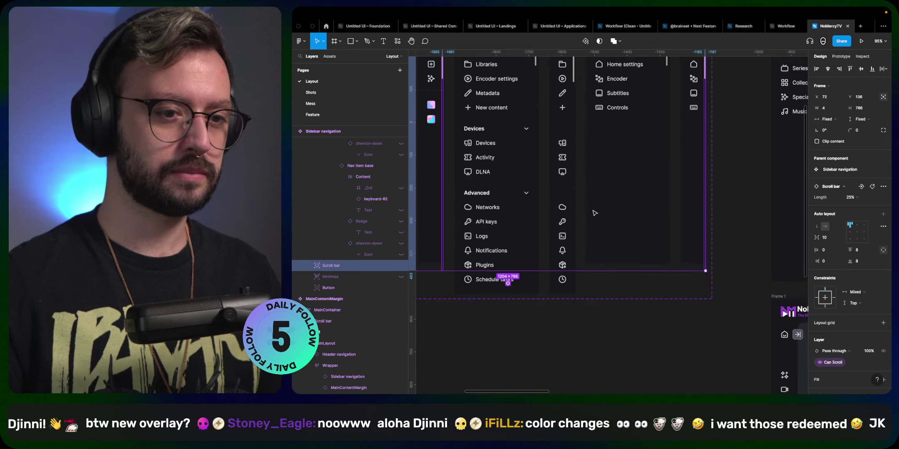
{"action": "key", "text": "shift+super+Up"}
{"action": "key", "text": "shift+super+Up"}
{"action": "key", "text": "shift+super+Up"}
{"action": "key", "text": "shift+super+Up"}
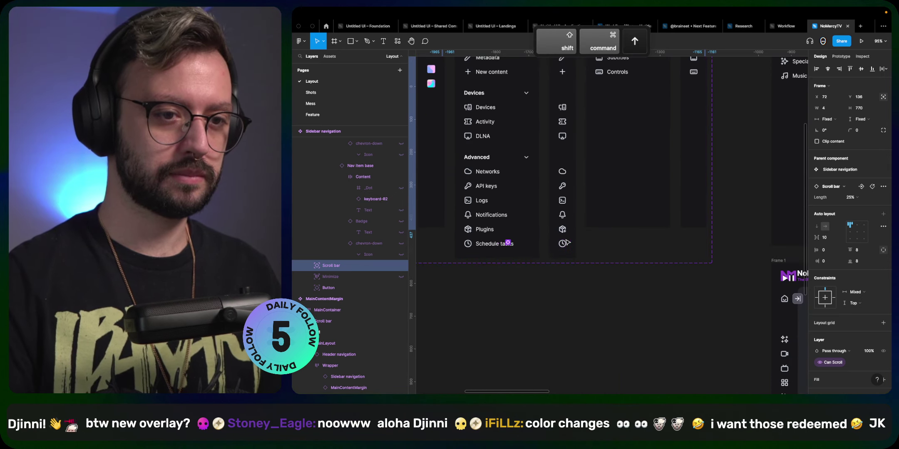
{"action": "key", "text": "alt"}
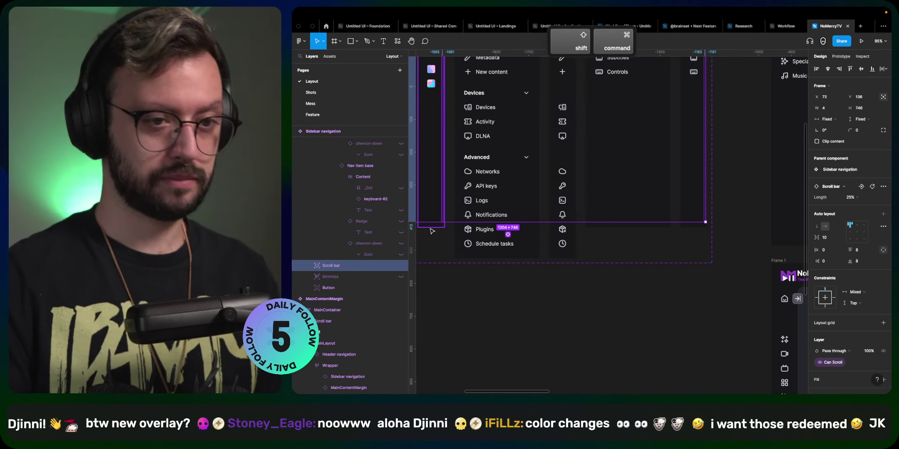
{"action": "key", "text": "shift+super+Up"}
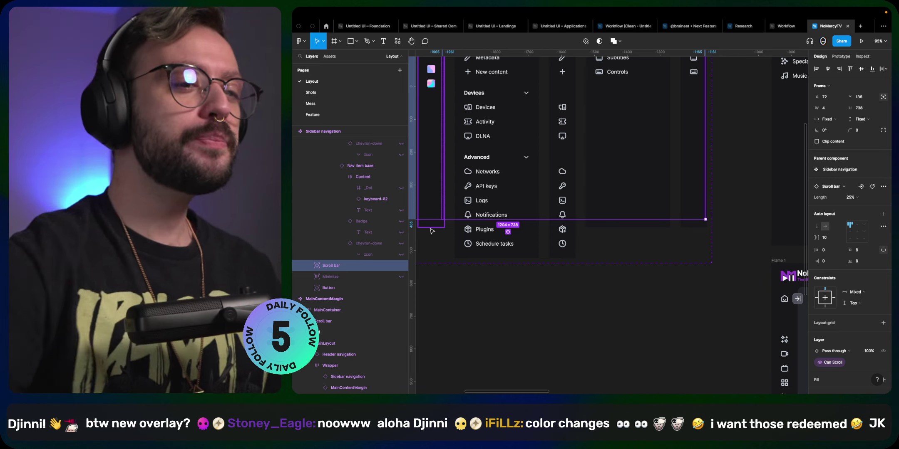
{"action": "left_click", "coordinate": [554, 283]}
- Examine the Sidebar navigation variants, the MainLayout and Frame 1 layouts, and the MainContentMargin component
{"action": "scroll", "coordinate": [555, 288], "scroll_direction": "down", "scroll_amount": 6}
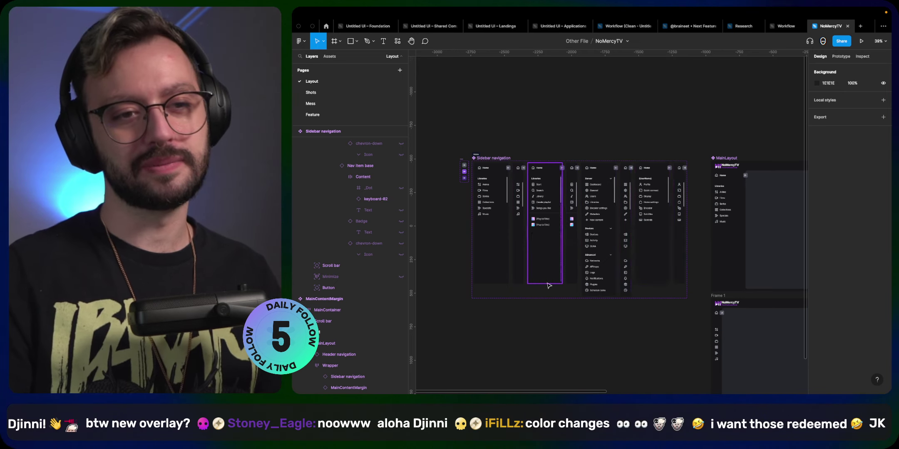
{"action": "scroll", "coordinate": [672, 319], "scroll_direction": "right", "scroll_amount": 2}
{"action": "scroll", "coordinate": [672, 318], "scroll_direction": "right", "scroll_amount": 3}
{"action": "scroll", "coordinate": [672, 319], "scroll_direction": "down", "scroll_amount": 1}
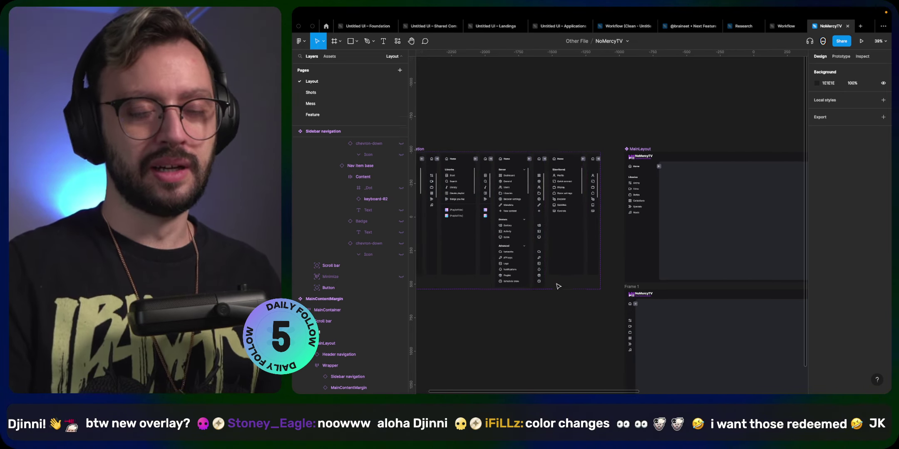
{"action": "scroll", "coordinate": [553, 282], "scroll_direction": "right", "scroll_amount": 3}
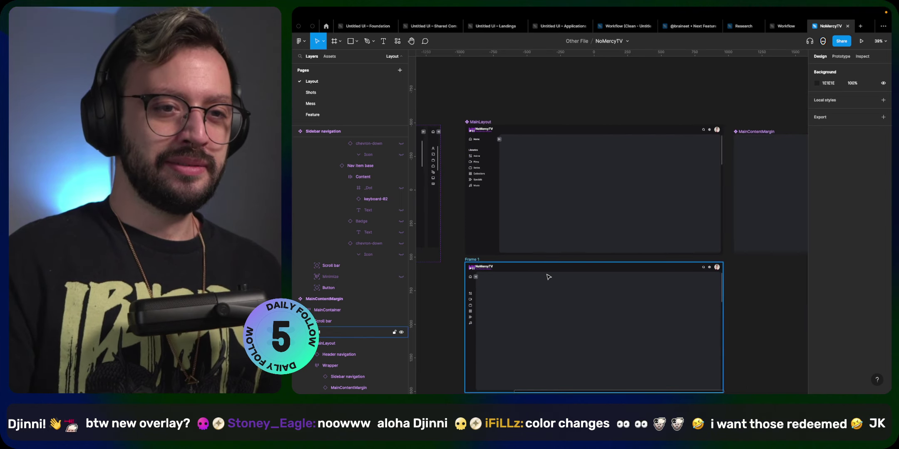
{"action": "scroll", "coordinate": [549, 277], "scroll_direction": "down", "scroll_amount": 1}
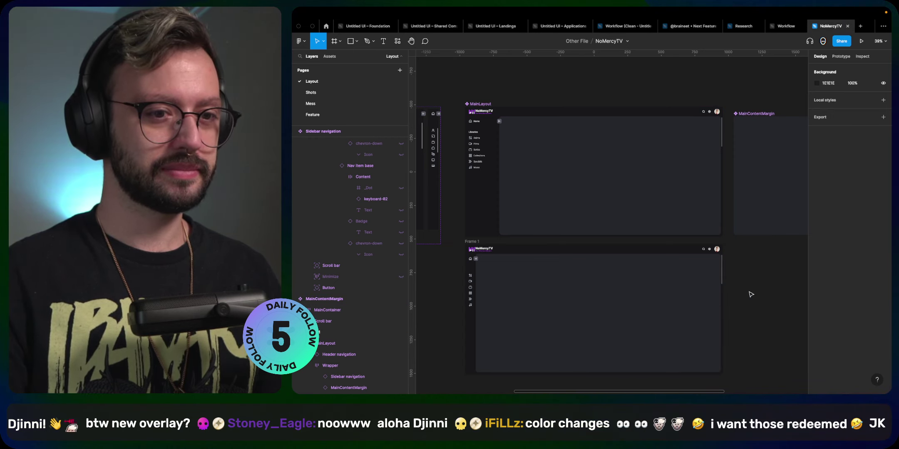
{"action": "scroll", "coordinate": [750, 295], "scroll_direction": "right", "scroll_amount": 5}
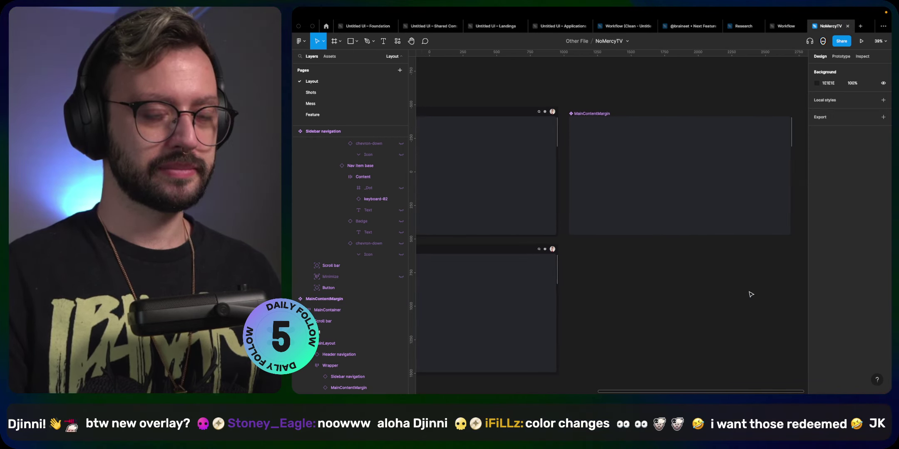
{"action": "scroll", "coordinate": [750, 295], "scroll_direction": "left", "scroll_amount": 8}
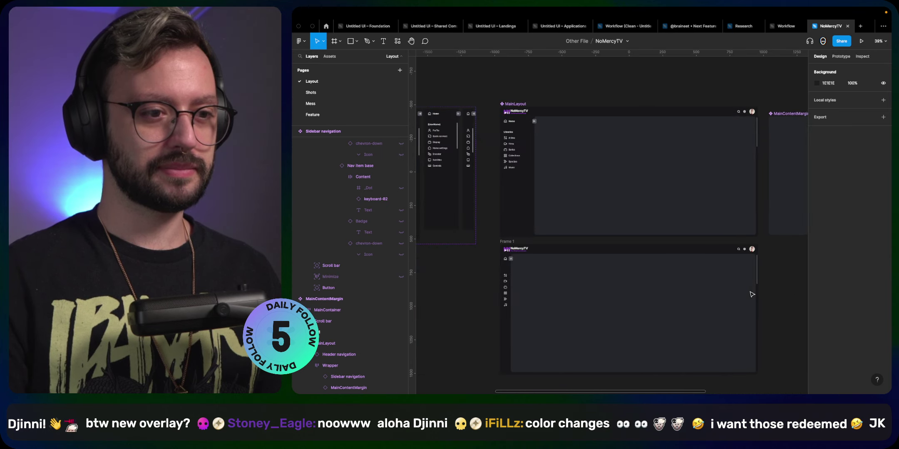
{"action": "scroll", "coordinate": [752, 295], "scroll_direction": "left", "scroll_amount": 3}
{"action": "scroll", "coordinate": [752, 294], "scroll_direction": "left", "scroll_amount": 1}
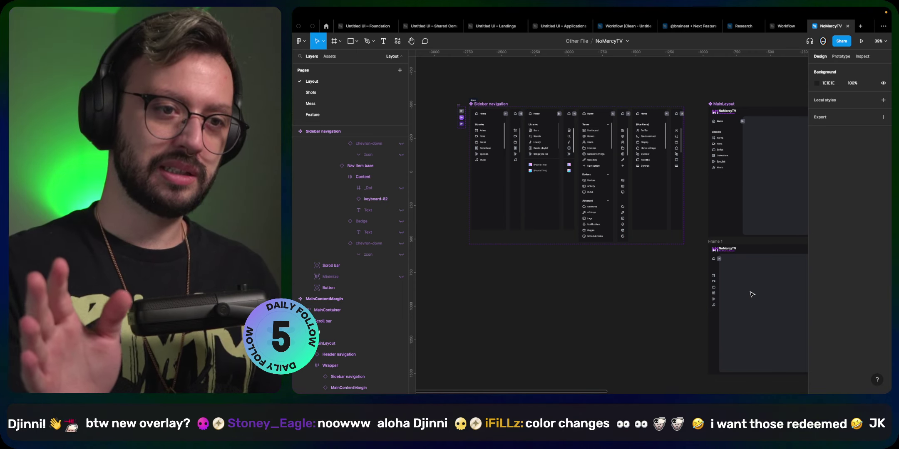
{"action": "scroll", "coordinate": [752, 295], "scroll_direction": "right", "scroll_amount": 10}
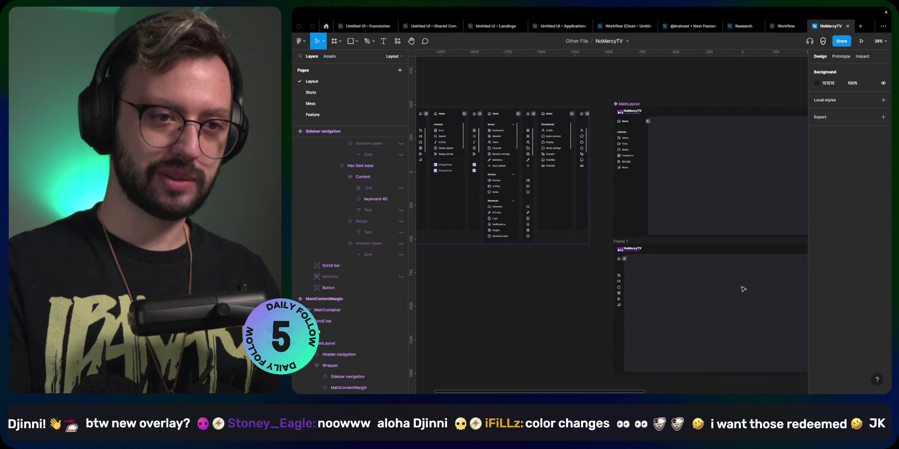
{"action": "scroll", "coordinate": [744, 289], "scroll_direction": "right", "scroll_amount": 4}
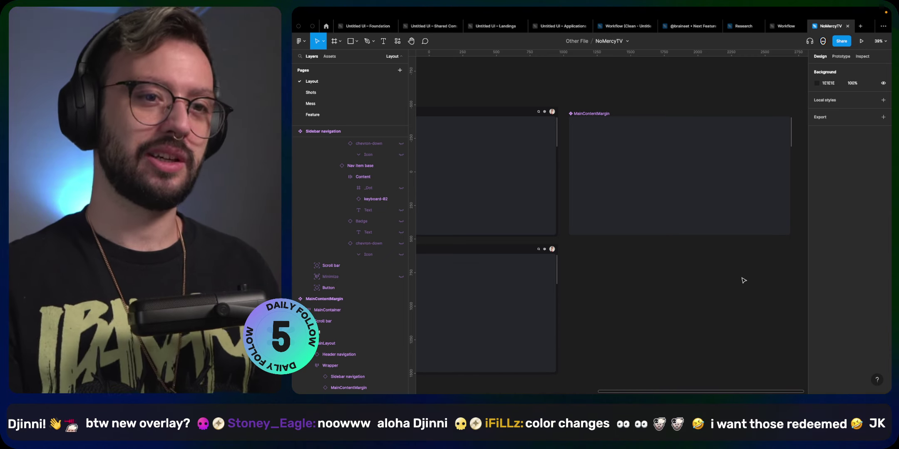
{"action": "left_click", "coordinate": [586, 115]}
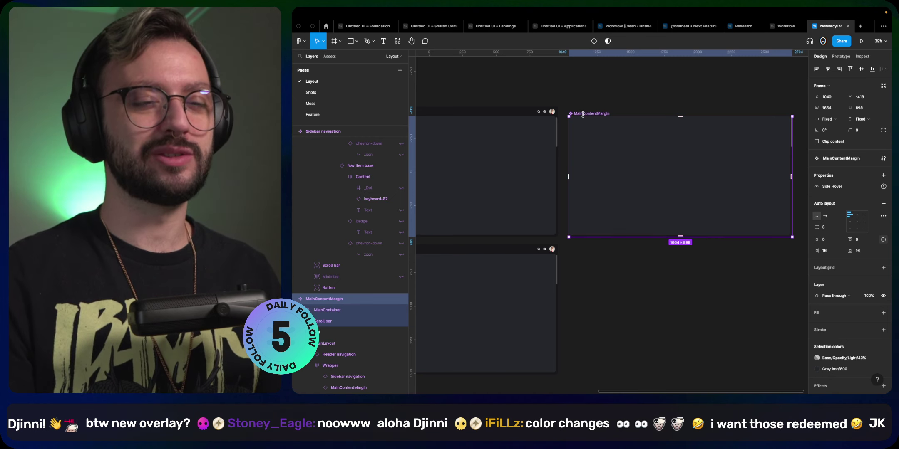
- Open the Shots page and select the 2:3 ImageRatio placeholder in the Action row of the video home screenshot
{"action": "left_click", "coordinate": [351, 92]}
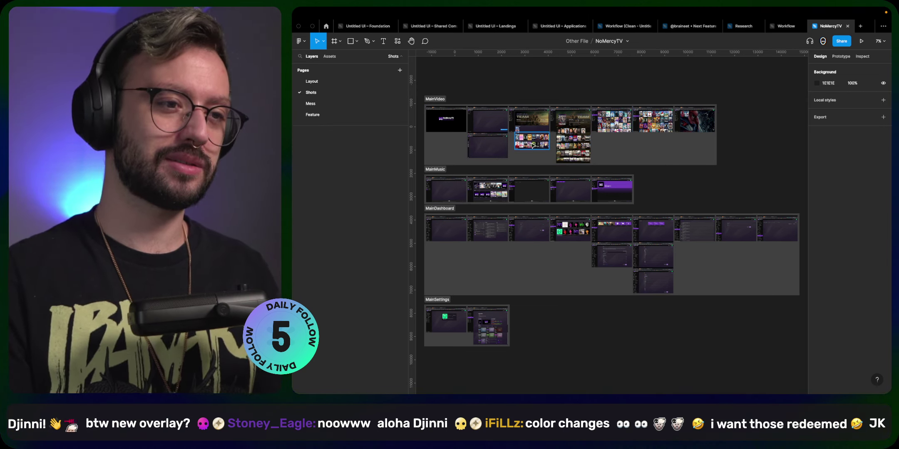
{"action": "scroll", "coordinate": [532, 146], "scroll_direction": "up", "scroll_amount": 5}
{"action": "scroll", "coordinate": [532, 145], "scroll_direction": "up", "scroll_amount": 5}
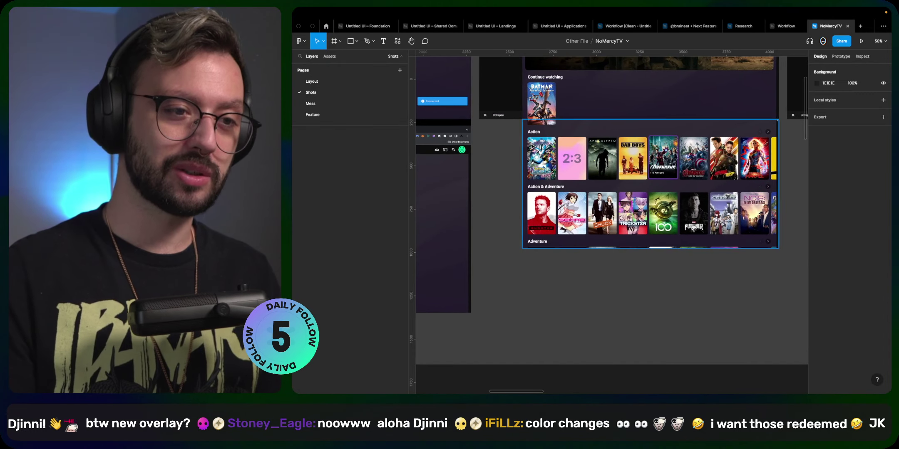
{"action": "scroll", "coordinate": [576, 139], "scroll_direction": "up", "scroll_amount": 3}
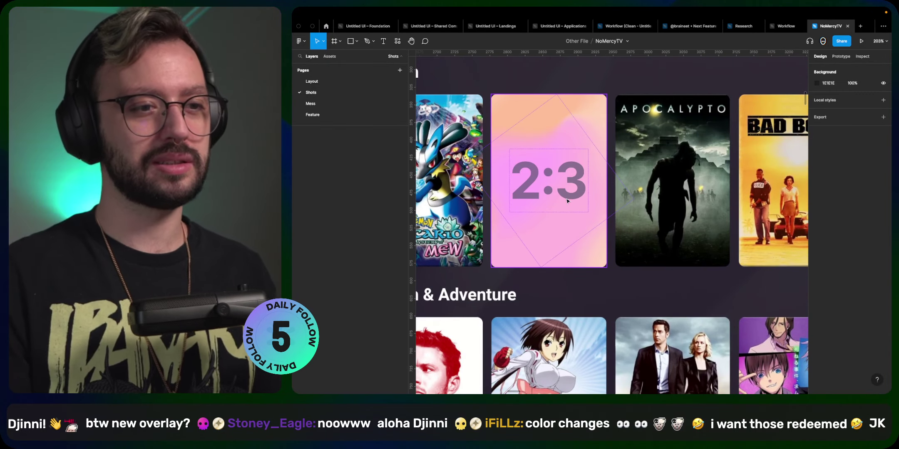
{"action": "left_click", "coordinate": [570, 194]}
{"action": "scroll", "coordinate": [570, 194], "scroll_direction": "down", "scroll_amount": 4}
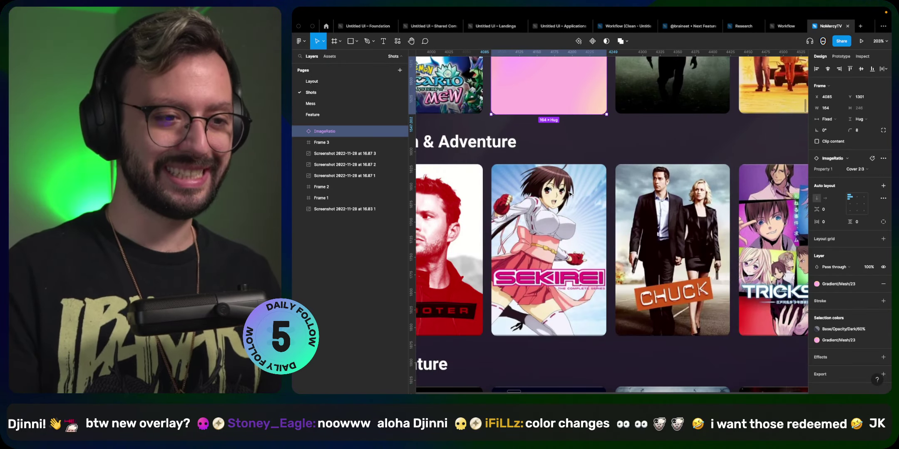
{"action": "scroll", "coordinate": [570, 194], "scroll_direction": "up", "scroll_amount": 5}
{"action": "scroll", "coordinate": [570, 194], "scroll_direction": "down", "scroll_amount": 2}
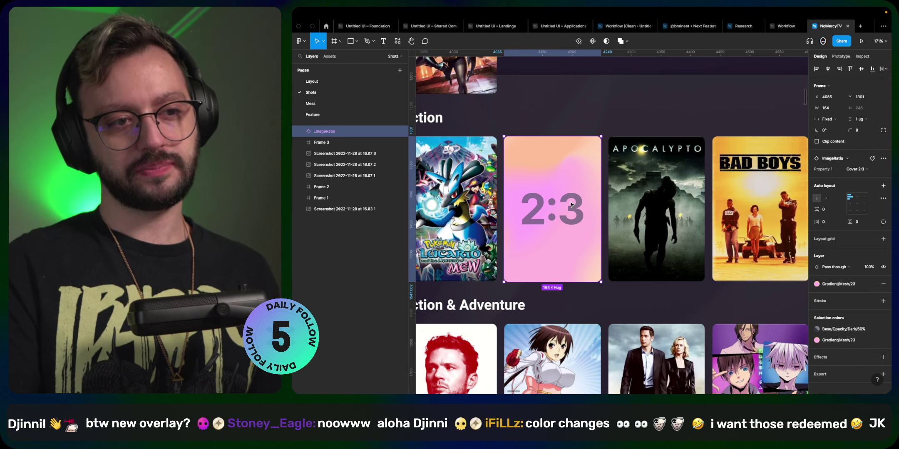
{"action": "scroll", "coordinate": [571, 205], "scroll_direction": "down", "scroll_amount": 10}
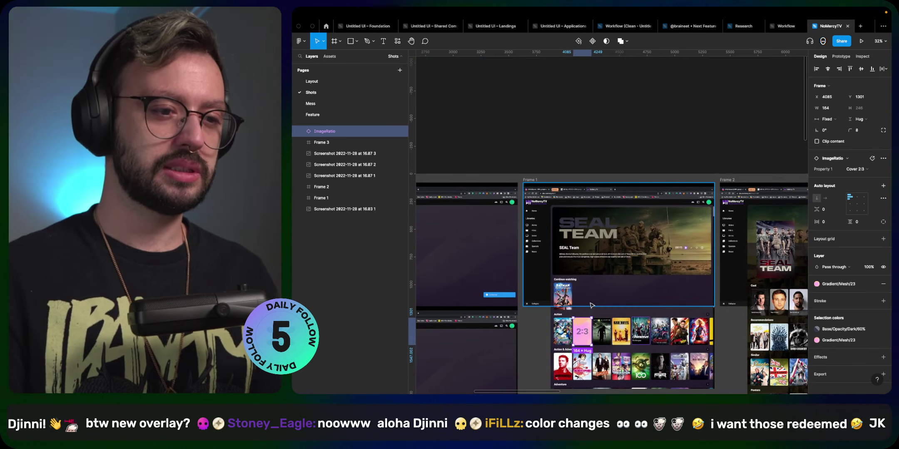
{"action": "scroll", "coordinate": [591, 306], "scroll_direction": "down", "scroll_amount": 1}
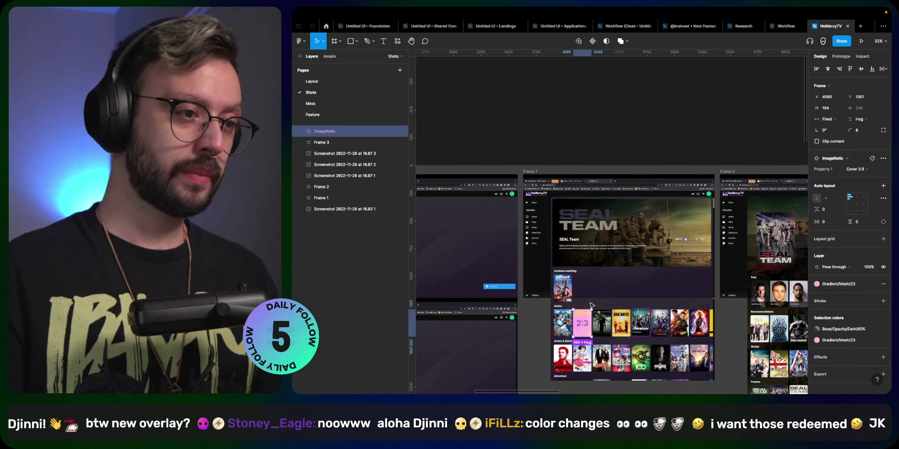
- Wrap the selected 2:3 ImageRatio placeholder in a frame and name the frame MediaThumbnail/Default
{"action": "key", "text": "super+alt+g"}
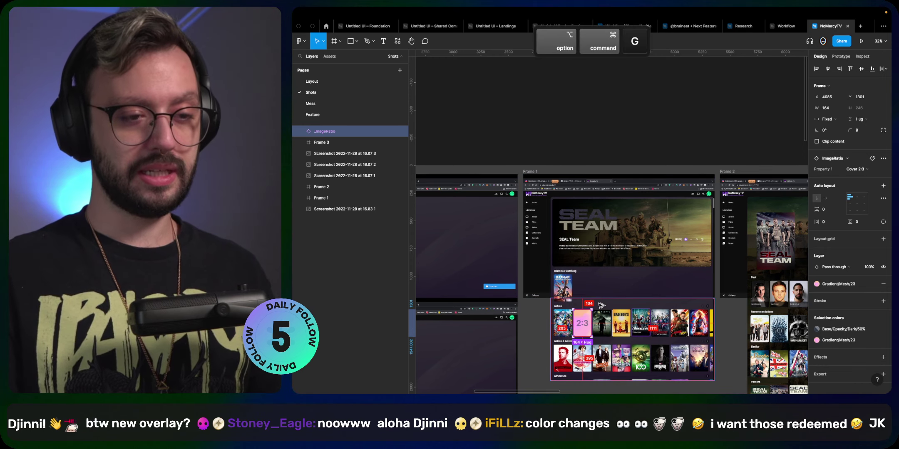
{"action": "scroll", "coordinate": [587, 339], "scroll_direction": "up", "scroll_amount": 10}
{"action": "scroll", "coordinate": [587, 339], "scroll_direction": "up", "scroll_amount": 3}
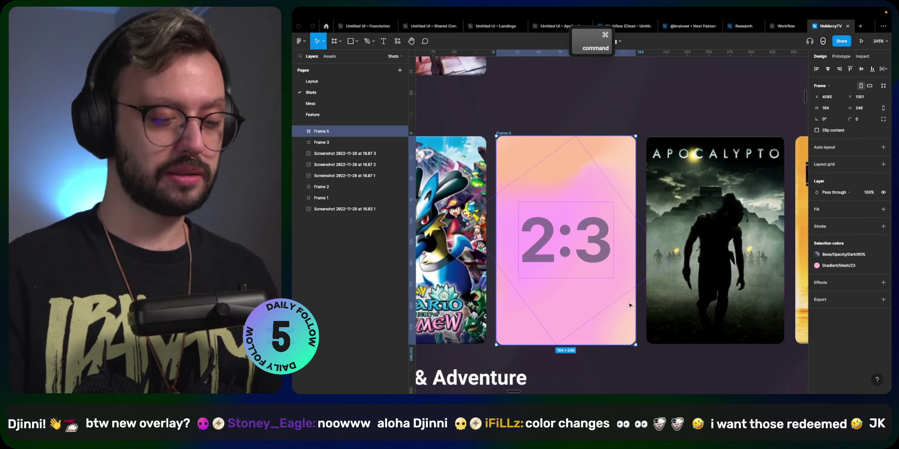
{"action": "key", "text": "super+r"}
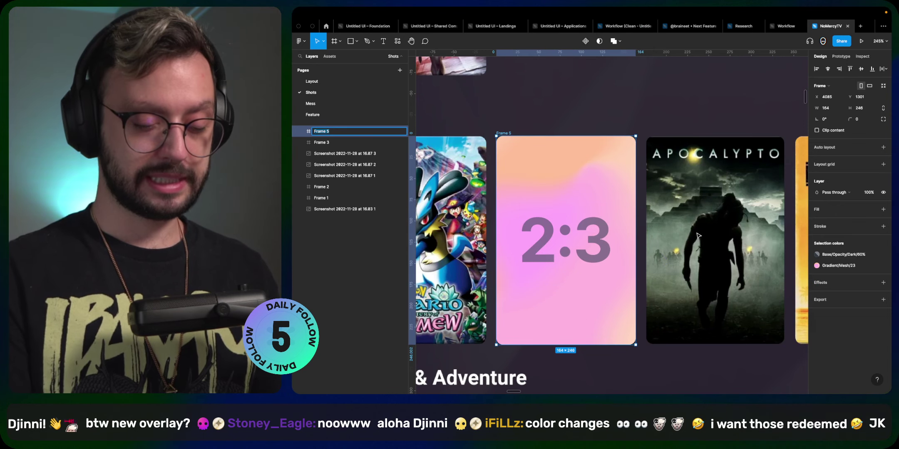
{"action": "type", "text": "Me"}
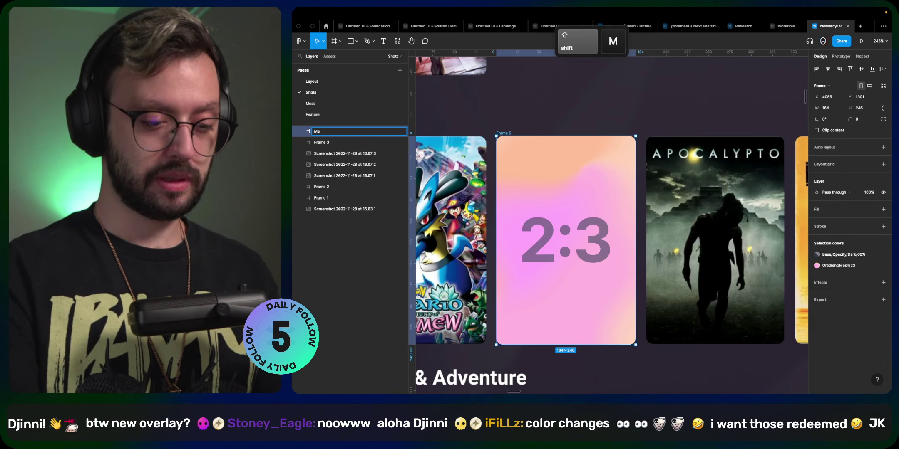
{"action": "type", "text": "diaThum"}
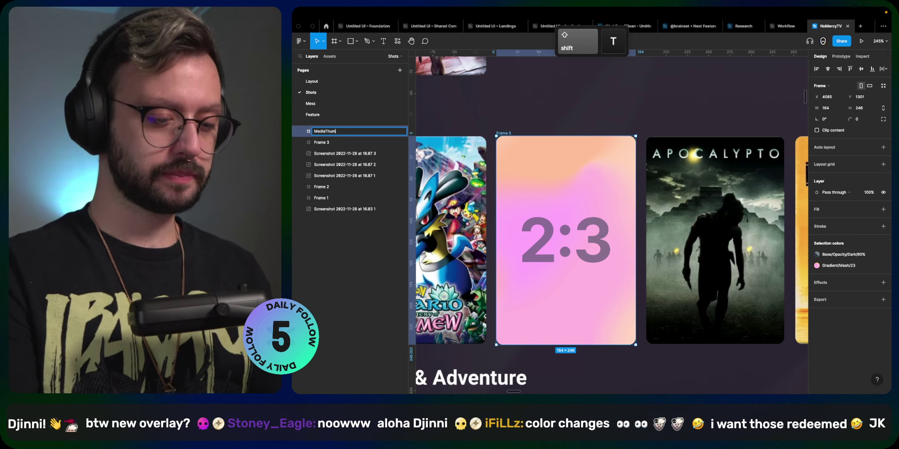
{"action": "type", "text": "bnail"}
{"action": "key", "text": "Return"}
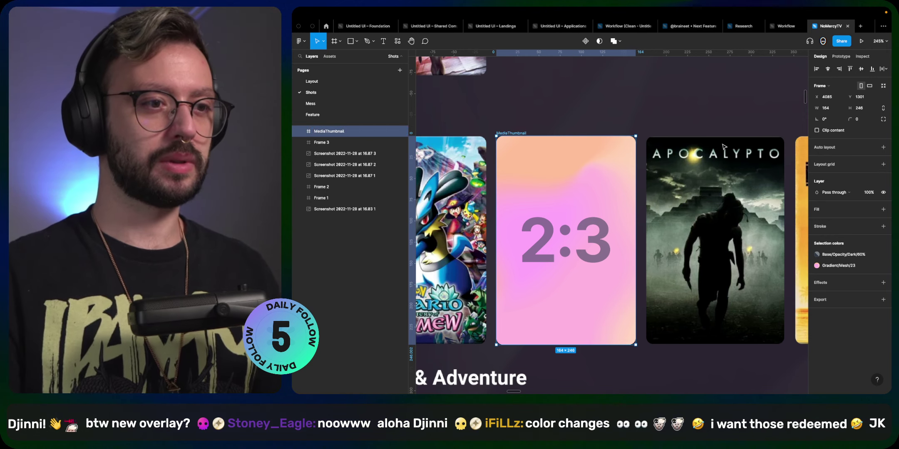
{"action": "key", "text": "super+r"}
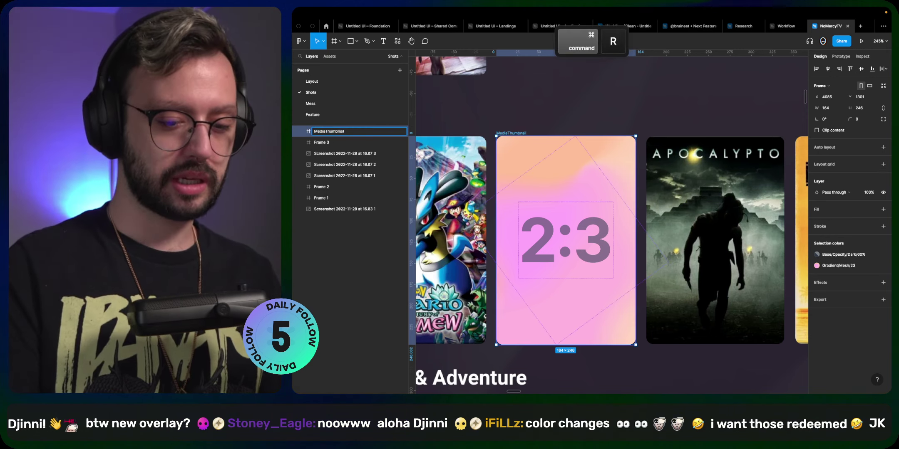
{"action": "type", "text": "/Default"}
{"action": "key", "text": "Return"}
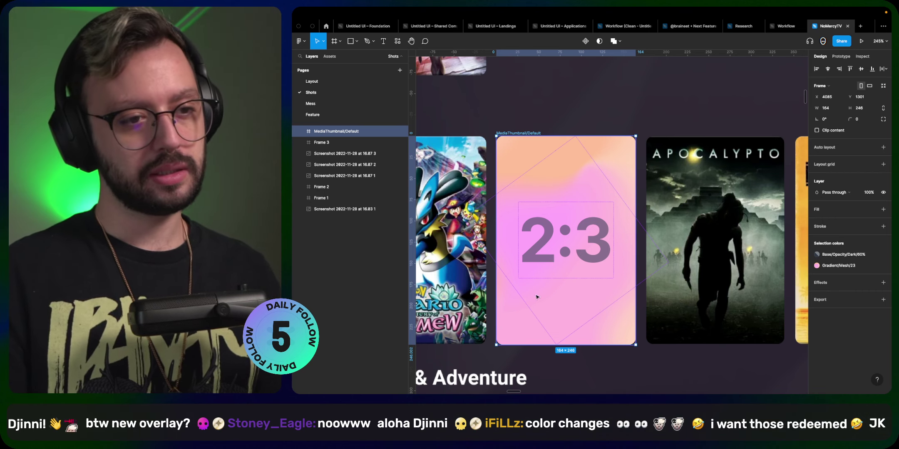
- Examine the highlighted Black Butler card and its title overlay in the library screenshot
{"action": "scroll", "coordinate": [606, 329], "scroll_direction": "down", "scroll_amount": 10}
{"action": "scroll", "coordinate": [606, 328], "scroll_direction": "down", "scroll_amount": 5}
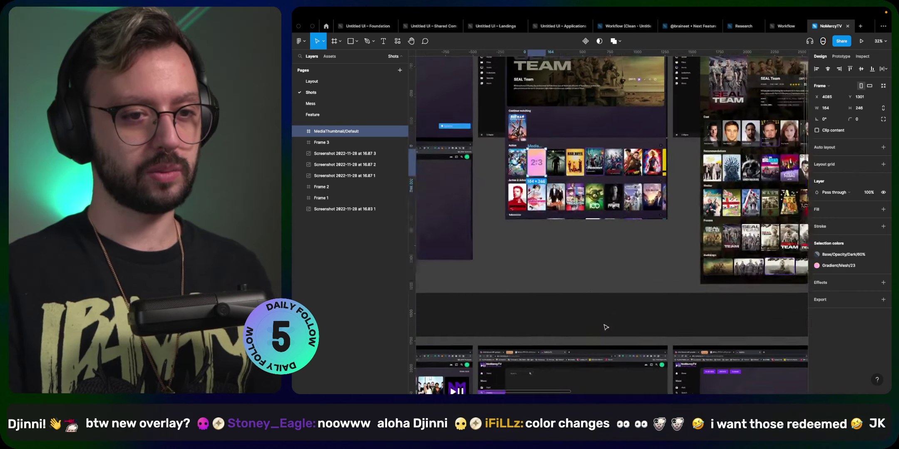
{"action": "scroll", "coordinate": [605, 324], "scroll_direction": "up", "scroll_amount": 3}
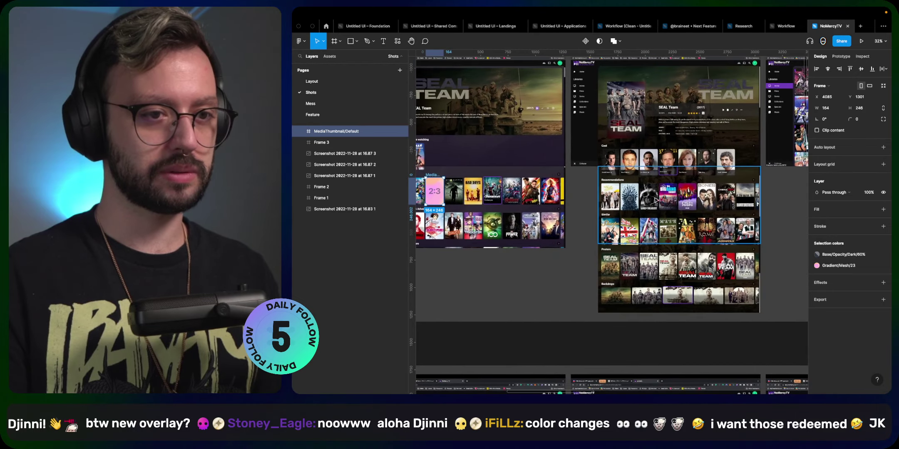
{"action": "scroll", "coordinate": [667, 179], "scroll_direction": "up", "scroll_amount": 10}
{"action": "scroll", "coordinate": [668, 179], "scroll_direction": "down", "scroll_amount": 10}
{"action": "scroll", "coordinate": [667, 177], "scroll_direction": "right", "scroll_amount": 5}
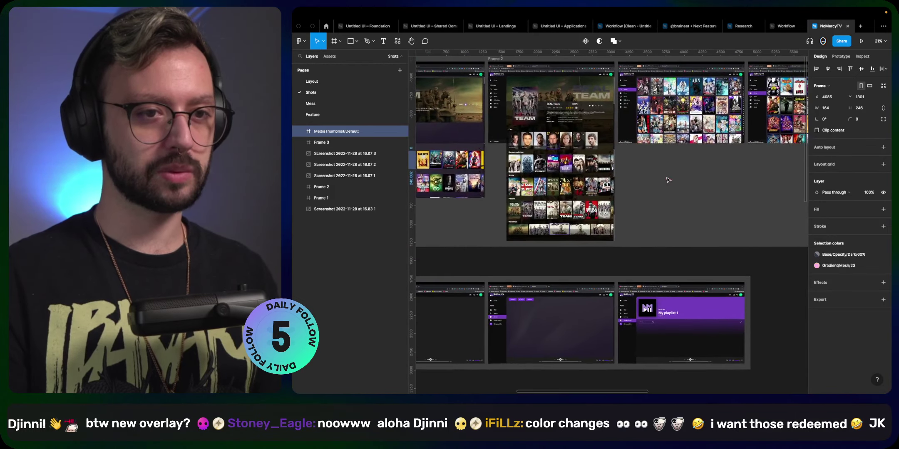
{"action": "scroll", "coordinate": [743, 112], "scroll_direction": "up", "scroll_amount": 10}
{"action": "scroll", "coordinate": [743, 112], "scroll_direction": "up", "scroll_amount": 5}
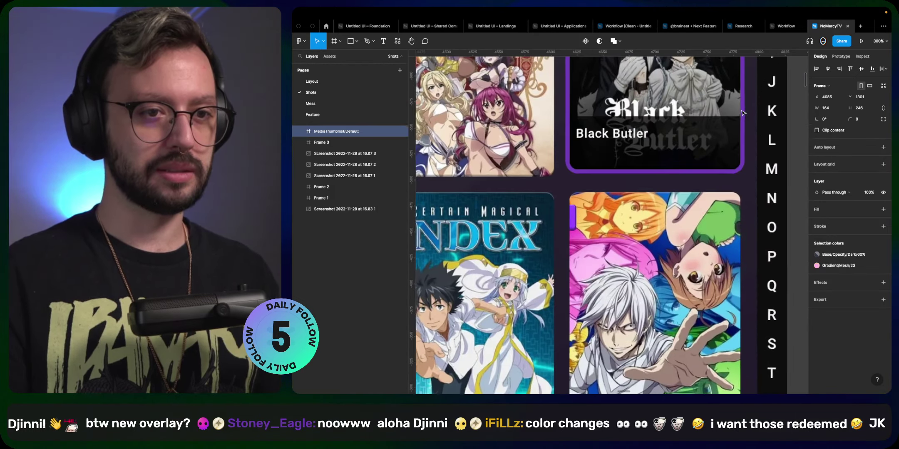
{"action": "scroll", "coordinate": [684, 182], "scroll_direction": "up", "scroll_amount": 10}
{"action": "scroll", "coordinate": [683, 182], "scroll_direction": "down", "scroll_amount": 5}
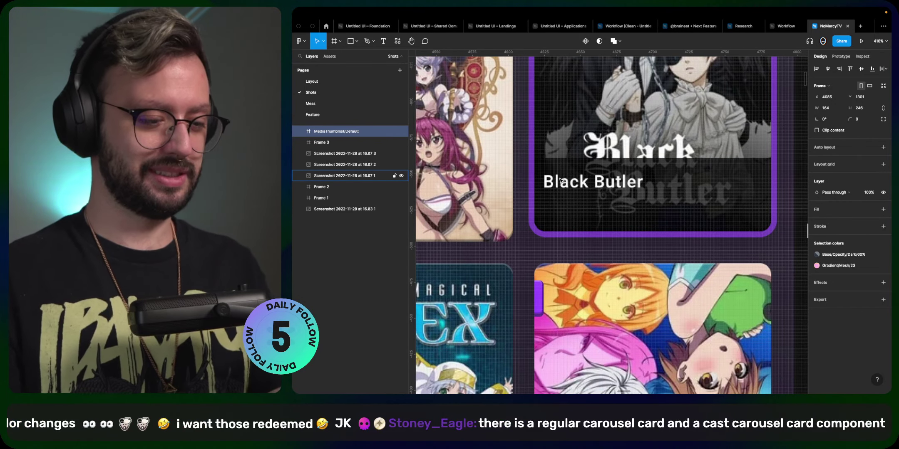
{"action": "key", "text": "t"}
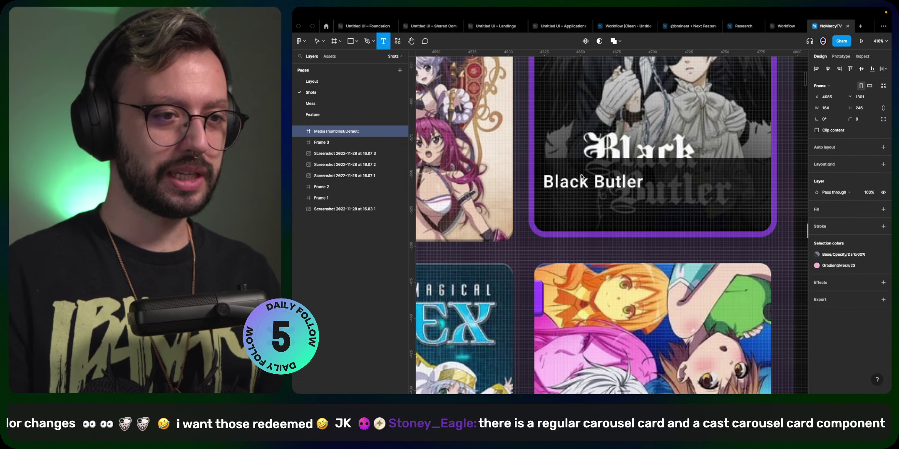
{"action": "left_click_drag", "start_coordinate": [532, 159], "coordinate": [771, 233]}
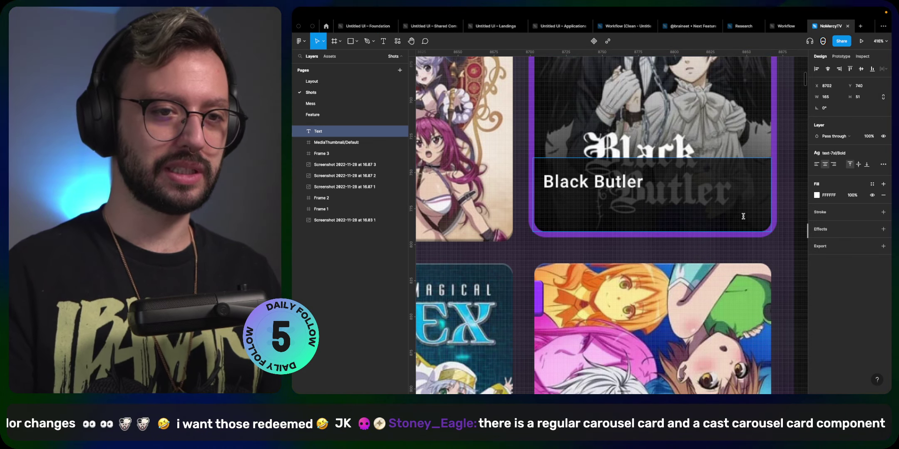
{"action": "key", "text": "Escape"}
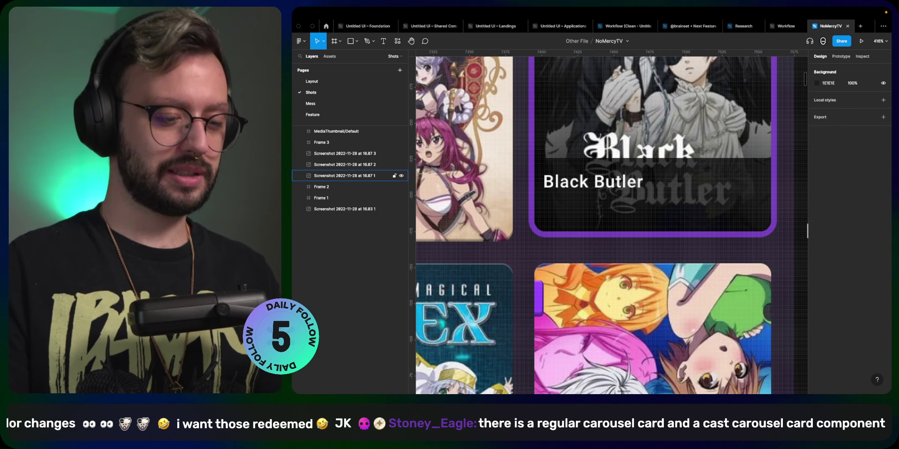
- Draw a rectangle over the Black Butler card's title overlay and adjust it to 164 × 50 at X 8703, Y 740
{"action": "key", "text": "r"}
{"action": "mouse_move", "coordinate": [536, 160]}
{"action": "left_mouse_down"}
{"action": "mouse_move", "coordinate": [606, 209]}
{"action": "mouse_move", "coordinate": [665, 230]}
{"action": "mouse_move", "coordinate": [770, 229]}
{"action": "left_mouse_up"}
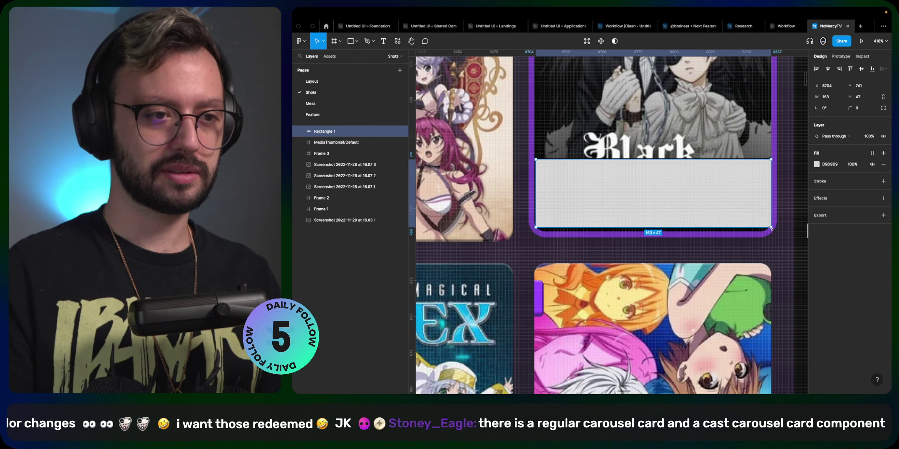
{"action": "key", "text": "Left"}
{"action": "key", "text": "Up"}
{"action": "key", "text": "super+Right"}
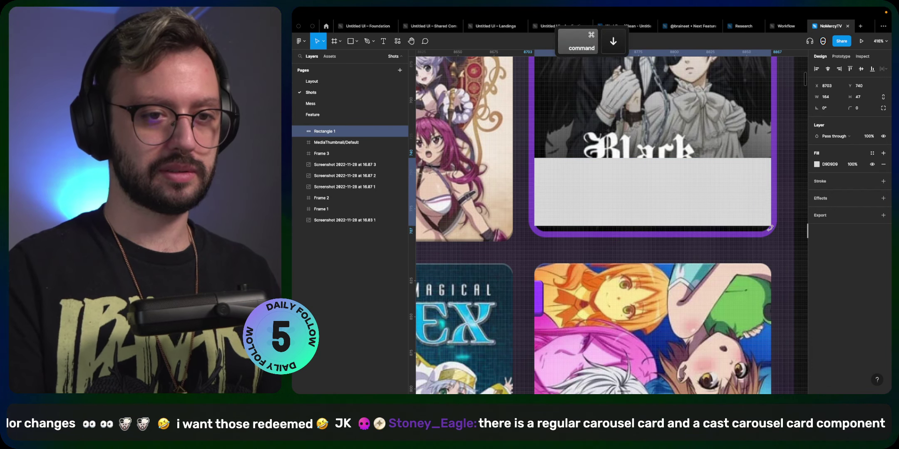
{"action": "key", "text": "super+Down"}
{"action": "key", "text": "super+Down"}
{"action": "key", "text": "super+Down"}
{"action": "key", "text": "super+Down"}
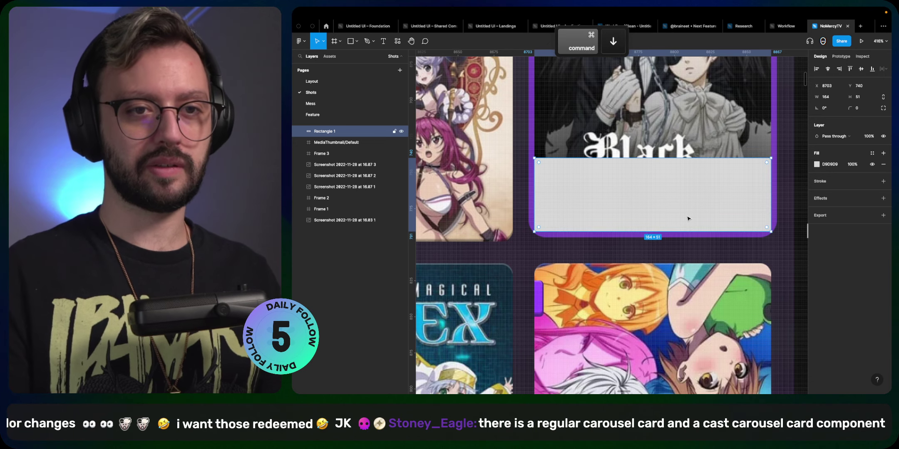
{"action": "key", "text": "super+Up"}
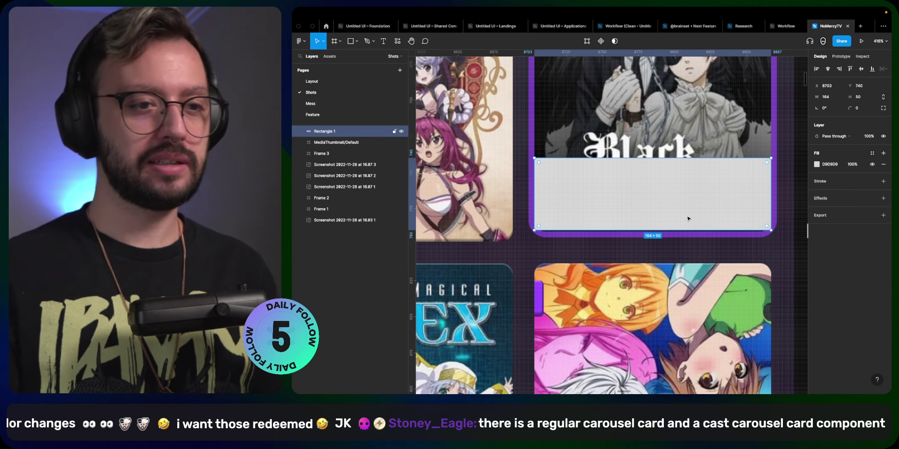
- Copy the overlay rectangle from the Black Butler card and paste it into the MediaThumbnail/Default frame
{"action": "scroll", "coordinate": [686, 216], "scroll_direction": "down", "scroll_amount": 10}
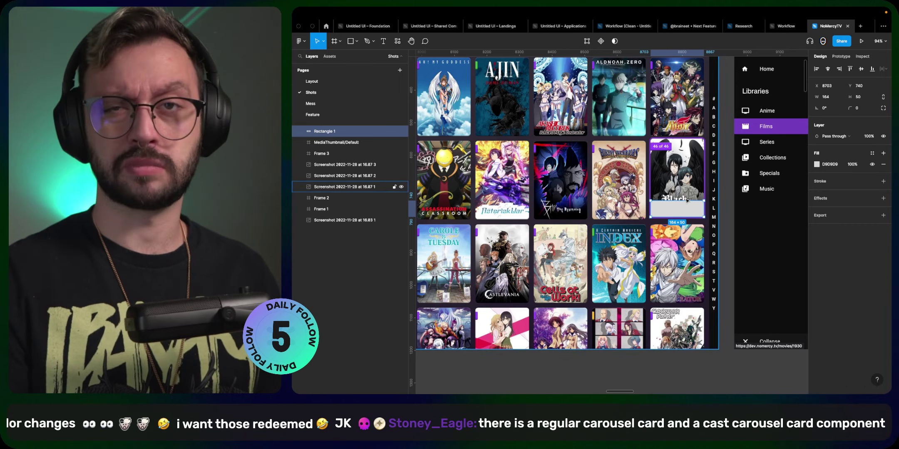
{"action": "key", "text": "ctrl+c"}
{"action": "scroll", "coordinate": [657, 224], "scroll_direction": "down", "scroll_amount": 10}
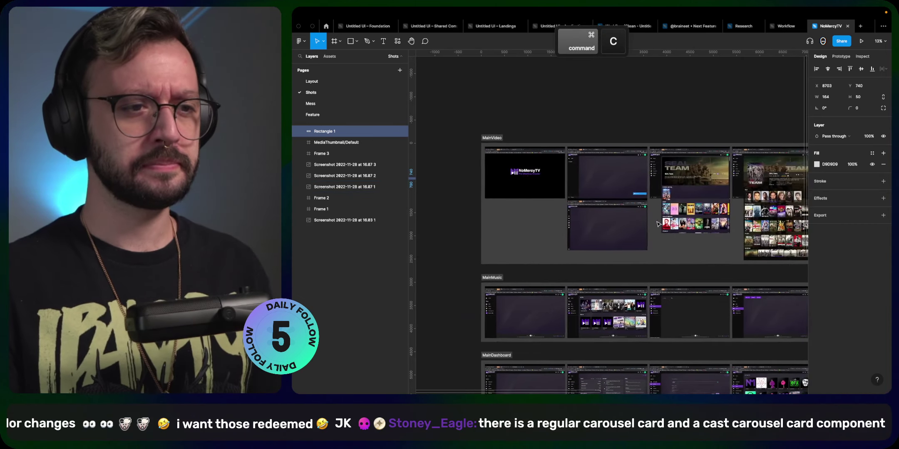
{"action": "scroll", "coordinate": [657, 224], "scroll_direction": "up", "scroll_amount": 10}
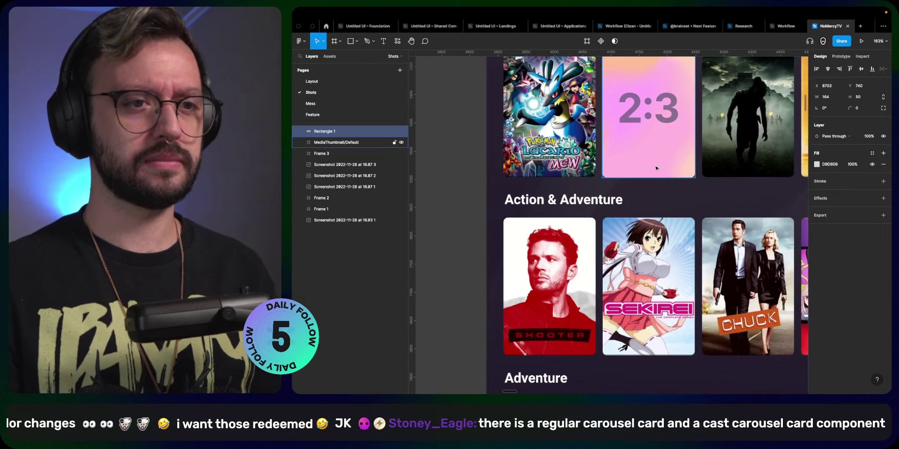
{"action": "scroll", "coordinate": [656, 168], "scroll_direction": "up", "scroll_amount": 2}
{"action": "left_click", "coordinate": [656, 232]}
{"action": "key", "text": "ctrl+v"}
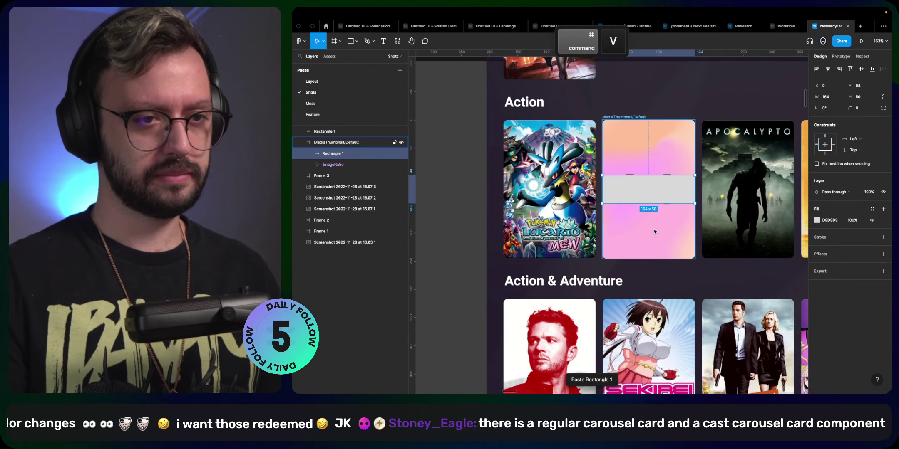
- Align the pasted rectangle with the bottom edge of the MediaThumbnail/Default frame and check its spacing
{"action": "scroll", "coordinate": [662, 233], "scroll_direction": "up", "scroll_amount": 5}
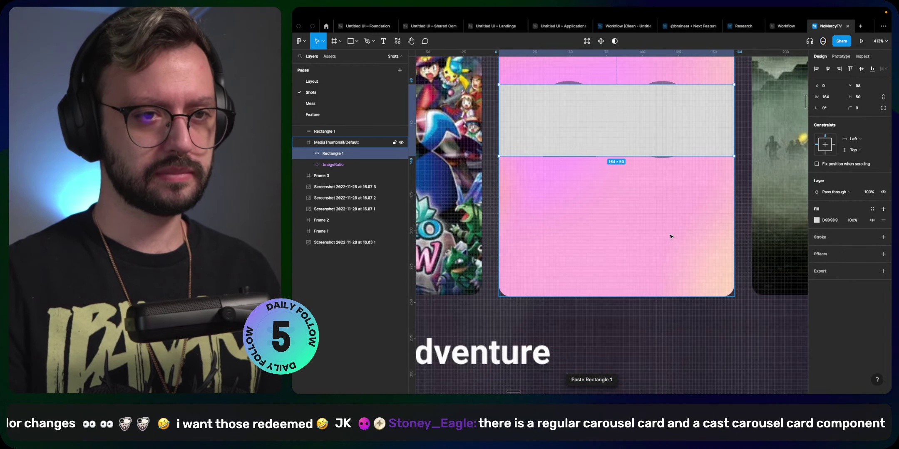
{"action": "key", "text": "alt"}
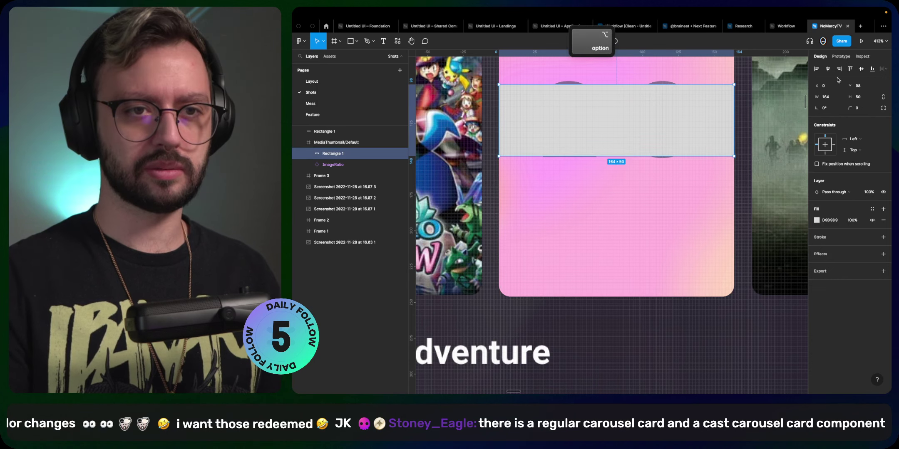
{"action": "left_click", "coordinate": [872, 69]}
{"action": "key", "text": "alt"}
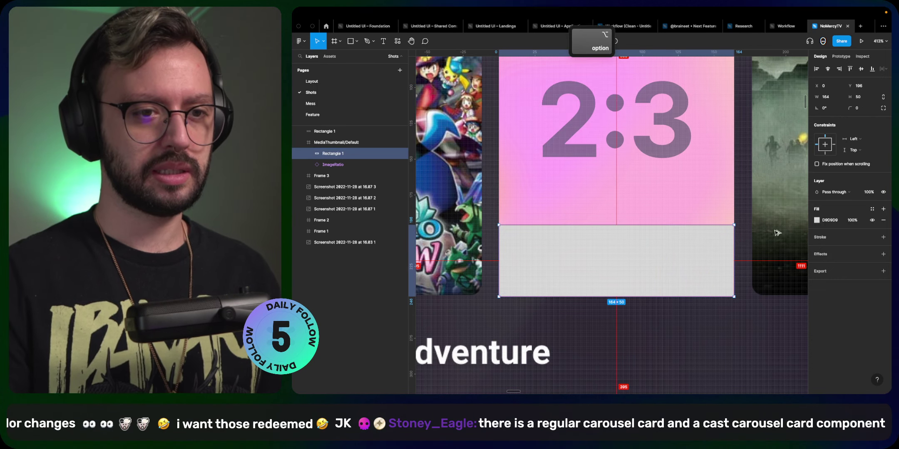
- Wrap the bottom rectangle of MediaThumbnail/Default in its own frame and name that frame Cartouche
{"action": "key", "text": "super+r"}
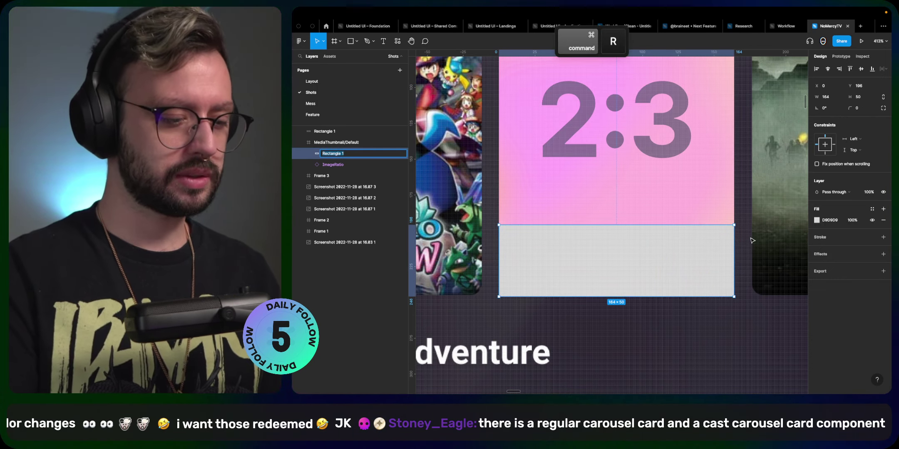
{"action": "key", "text": "Return"}
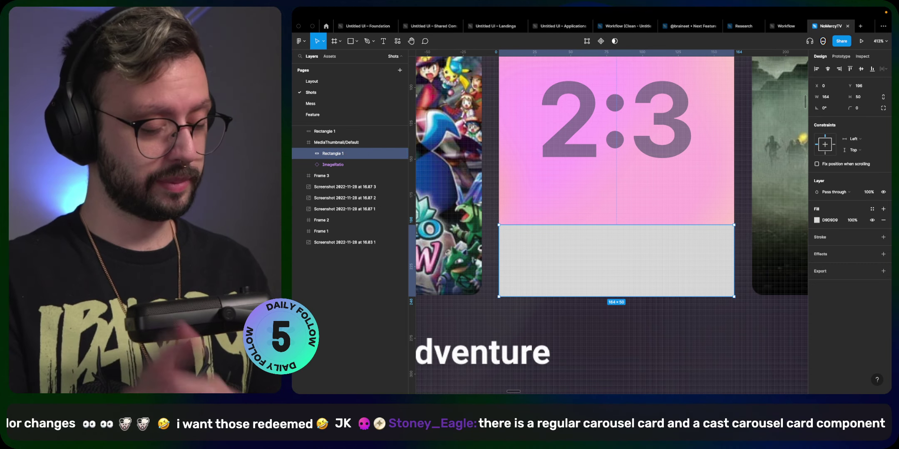
{"action": "key", "text": "super+alt+g"}
{"action": "key", "text": "super+r"}
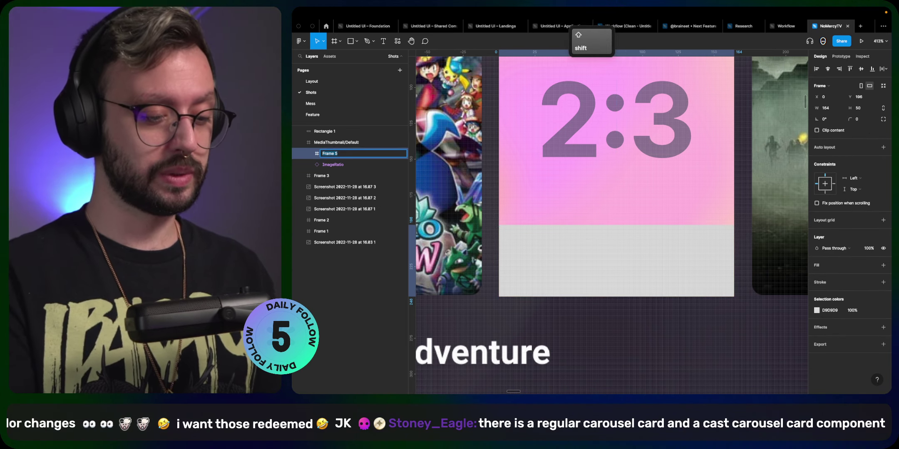
{"action": "type", "text": "Cartouche"}
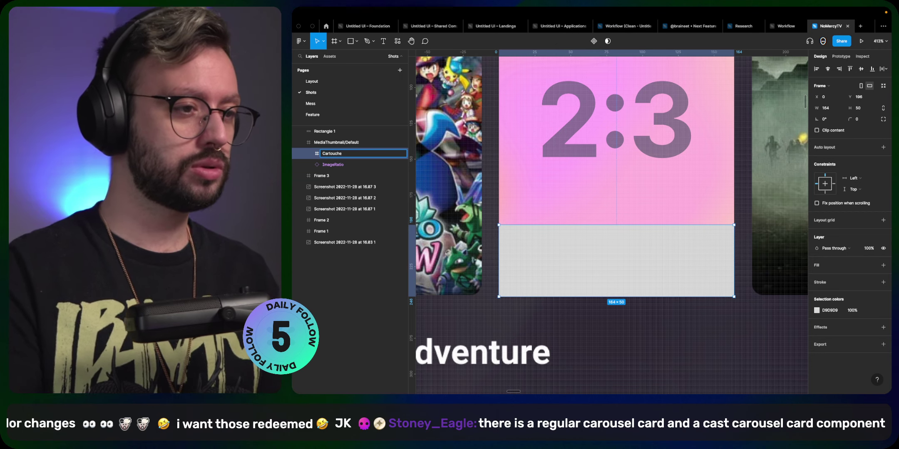
{"action": "key", "text": "Return"}
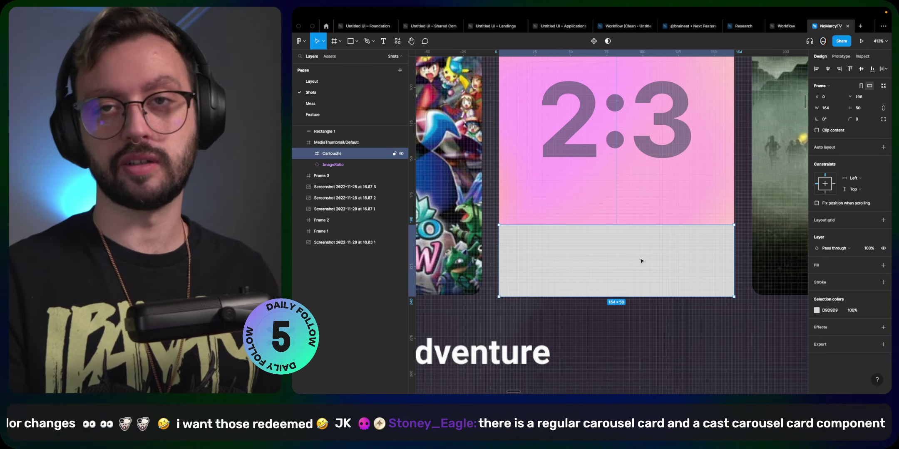
- Examine the count badge and title overlay on the Black Butler card as a reference for the thumbnail
{"action": "scroll", "coordinate": [641, 261], "scroll_direction": "down", "scroll_amount": 10}
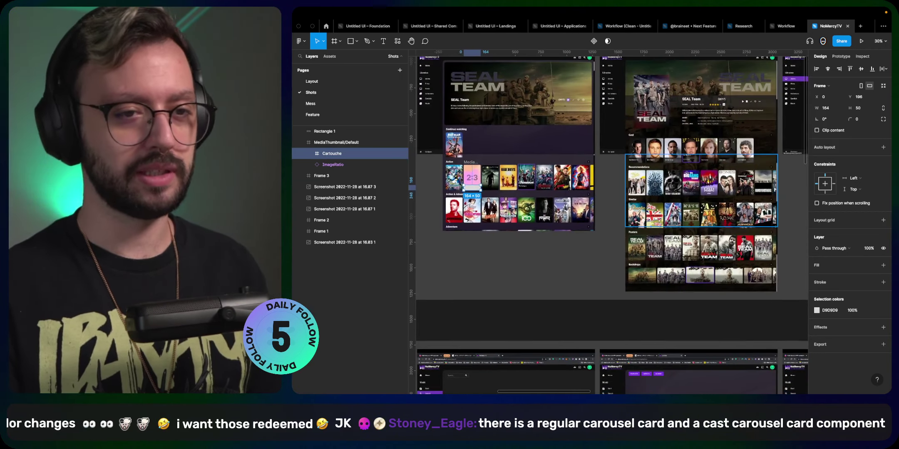
{"action": "scroll", "coordinate": [721, 215], "scroll_direction": "up", "scroll_amount": 10}
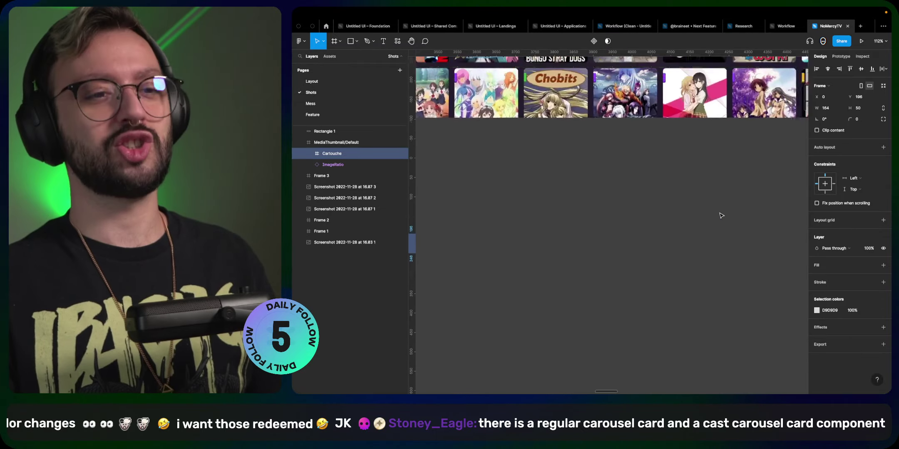
{"action": "scroll", "coordinate": [721, 216], "scroll_direction": "right", "scroll_amount": 10}
{"action": "scroll", "coordinate": [721, 215], "scroll_direction": "up", "scroll_amount": 8}
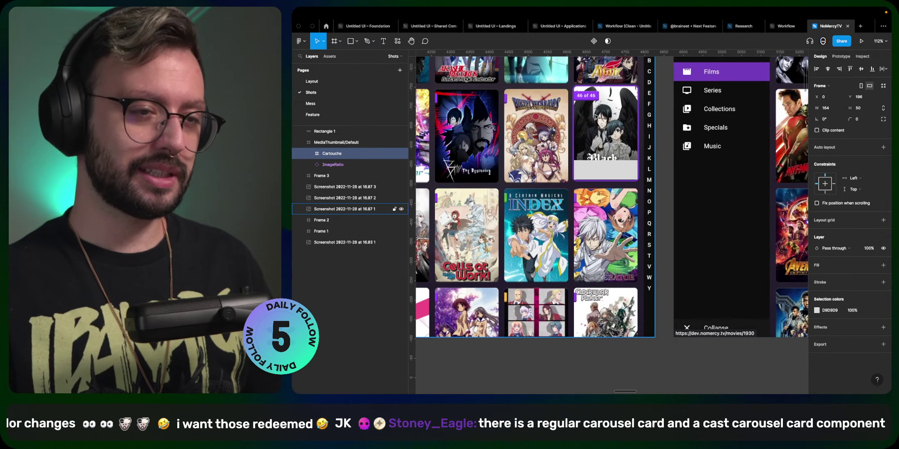
{"action": "scroll", "coordinate": [595, 117], "scroll_direction": "up", "scroll_amount": 10}
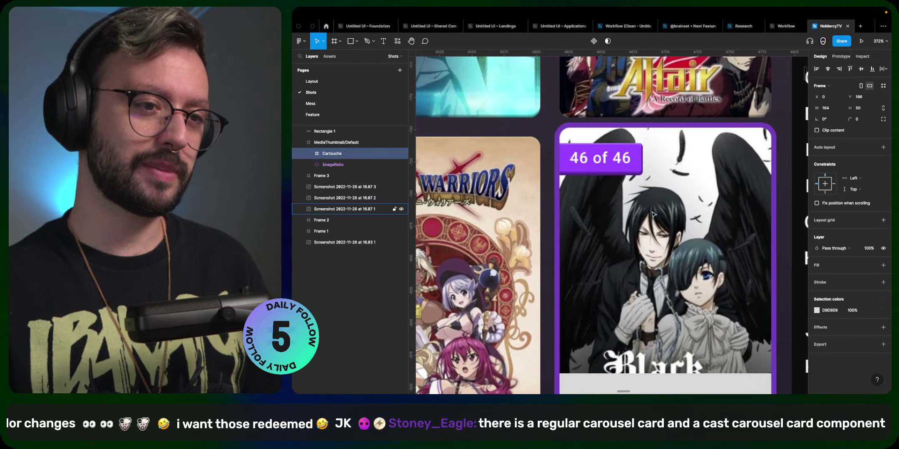
{"action": "scroll", "coordinate": [652, 214], "scroll_direction": "down", "scroll_amount": 15}
{"action": "scroll", "coordinate": [637, 229], "scroll_direction": "down", "scroll_amount": 5}
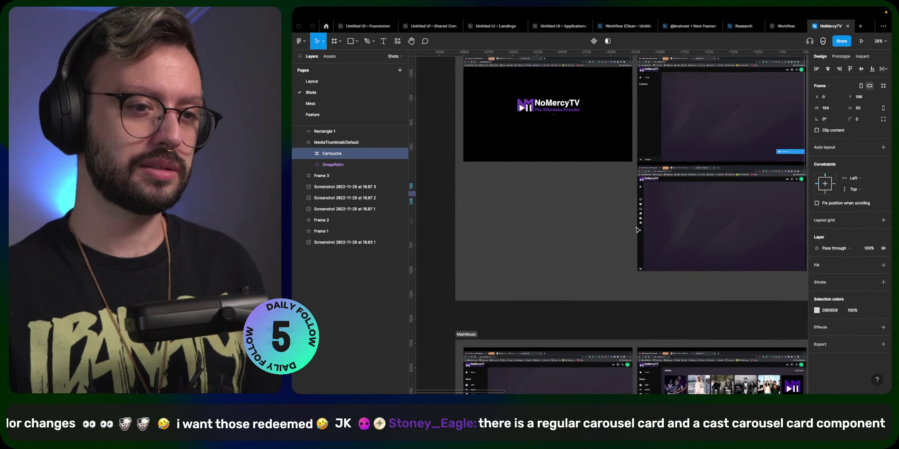
{"action": "scroll", "coordinate": [637, 230], "scroll_direction": "up", "scroll_amount": 15}
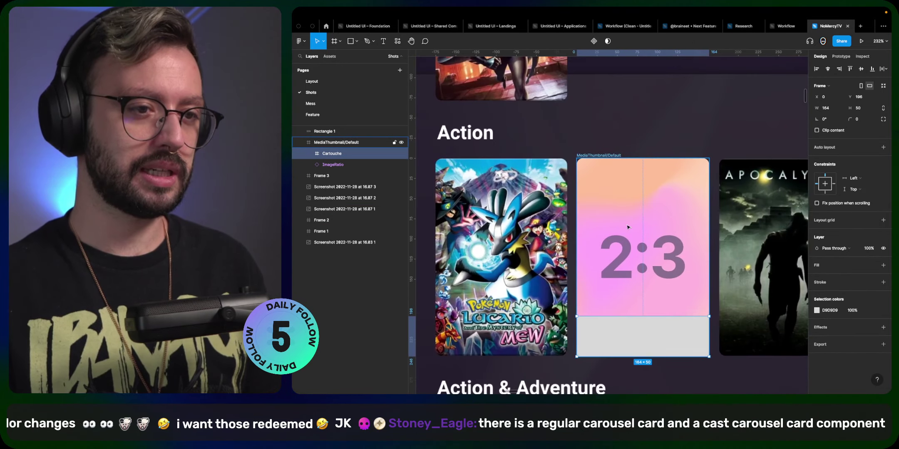
- Find the Tag component in the libraries and place it in MediaThumbnail/Default against the frame's left edge at X 0, Y 16
{"action": "left_click", "coordinate": [603, 198]}
{"action": "key", "text": "shift+i"}
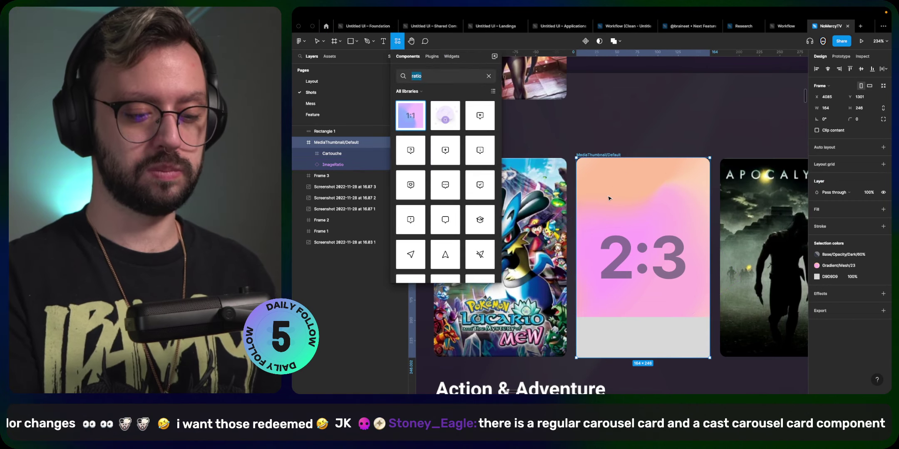
{"action": "type", "text": "label"}
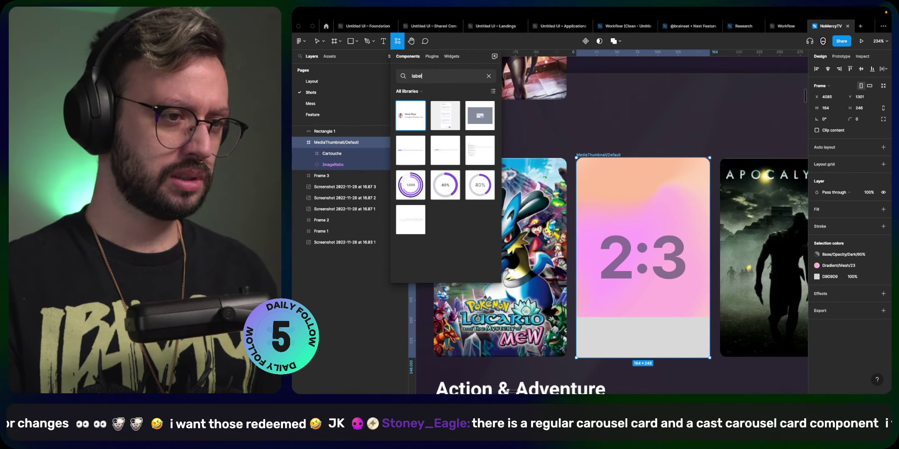
{"action": "key", "text": "BackSpace"}
{"action": "key", "text": "BackSpace"}
{"action": "key", "text": "BackSpace"}
{"action": "key", "text": "BackSpace"}
{"action": "key", "text": "BackSpace"}
{"action": "type", "text": "tag"}
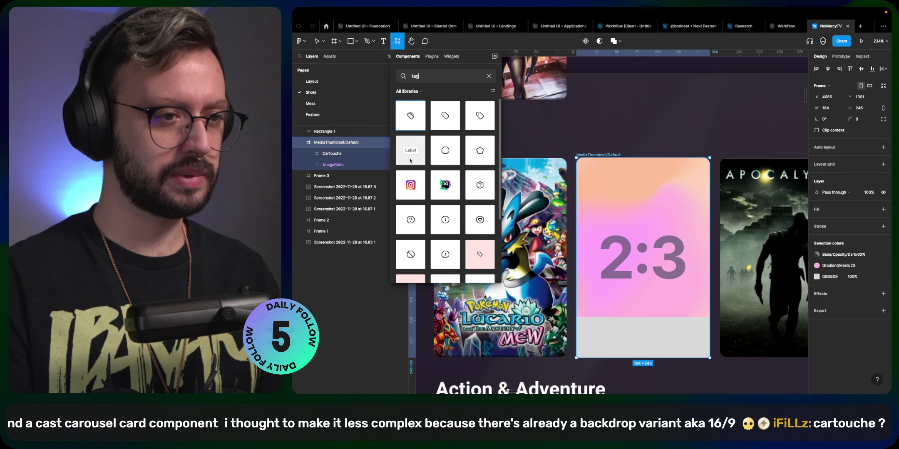
{"action": "left_click_drag", "start_coordinate": [410, 150], "coordinate": [584, 179]}
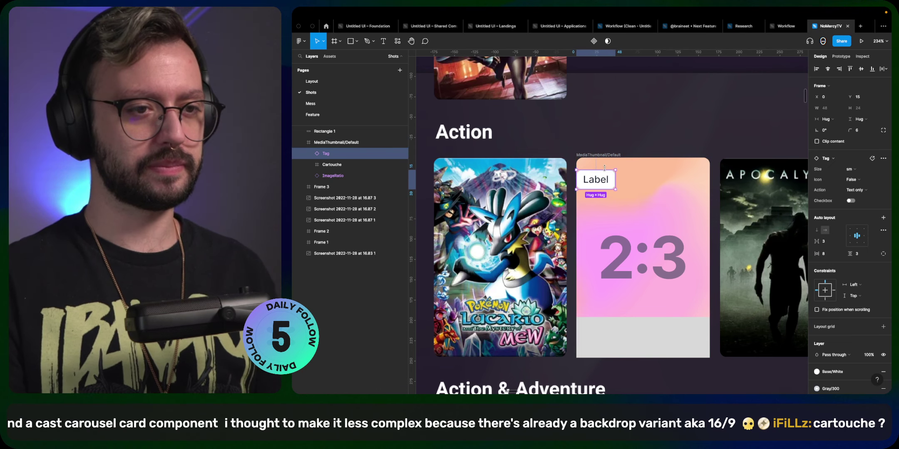
{"action": "key", "text": "alt"}
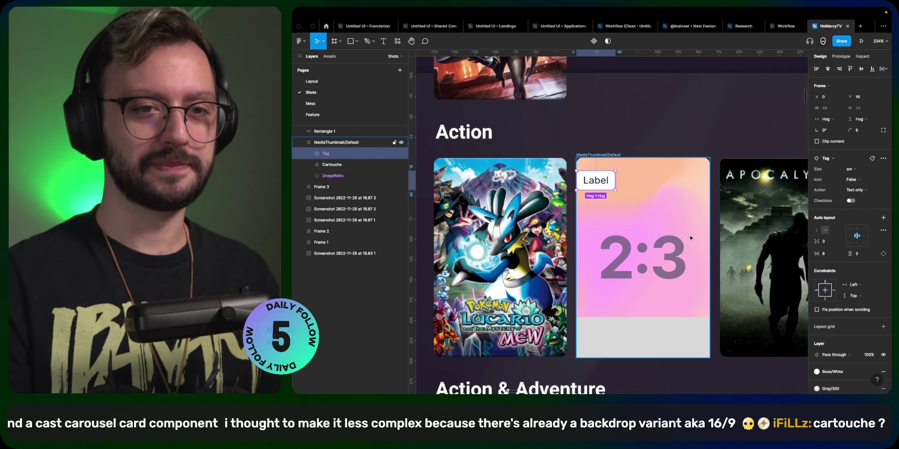
- Give the Tag individual corner radii, with 0 on both left corners and 6 on both right corners
{"action": "left_click", "coordinate": [883, 130]}
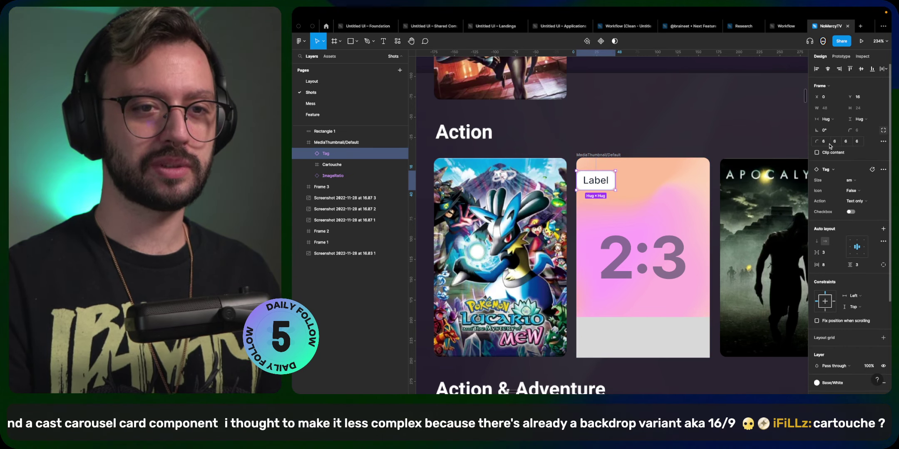
{"action": "type", "text": "0"}
{"action": "key", "text": "Tab"}
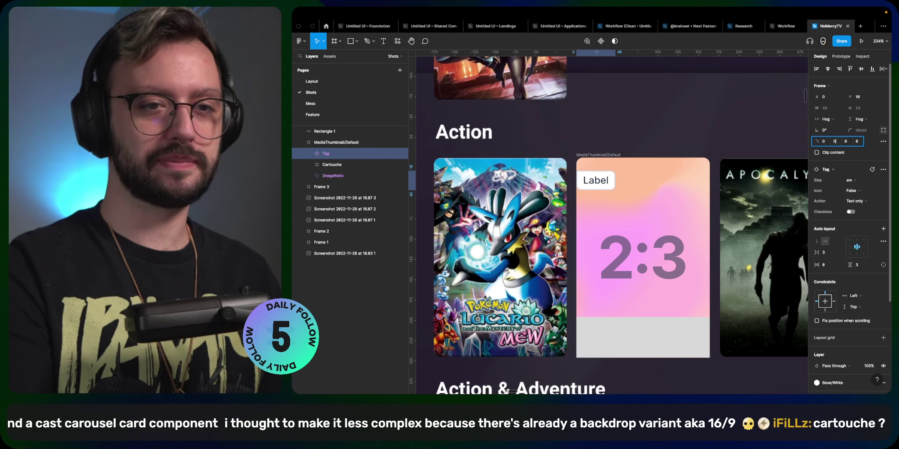
{"action": "type", "text": "0"}
{"action": "key", "text": "Return"}
{"action": "left_click", "coordinate": [839, 143]}
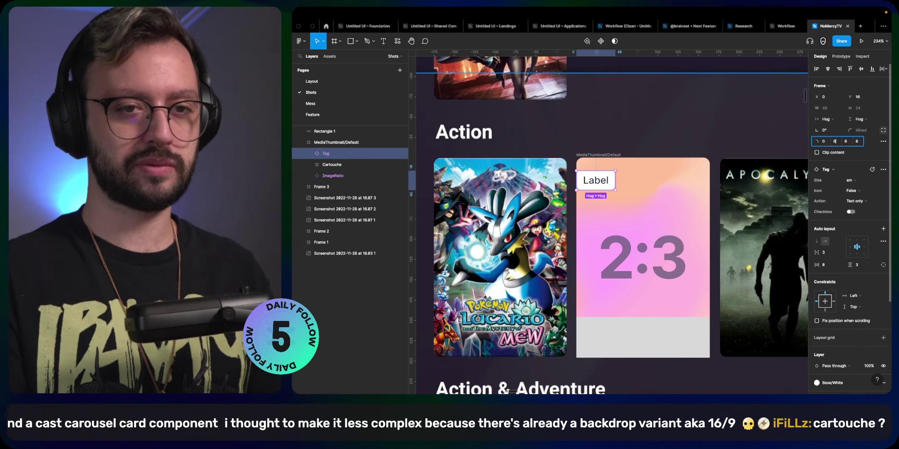
{"action": "key", "text": "Tab"}
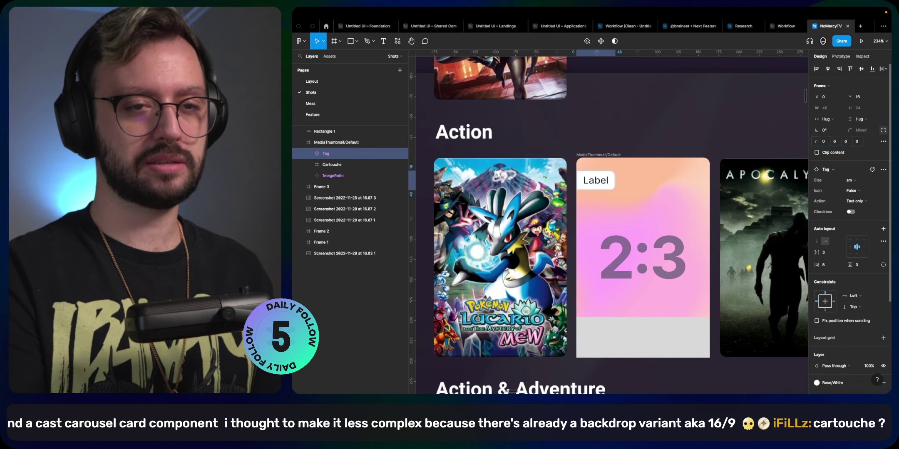
{"action": "left_click", "coordinate": [618, 137]}
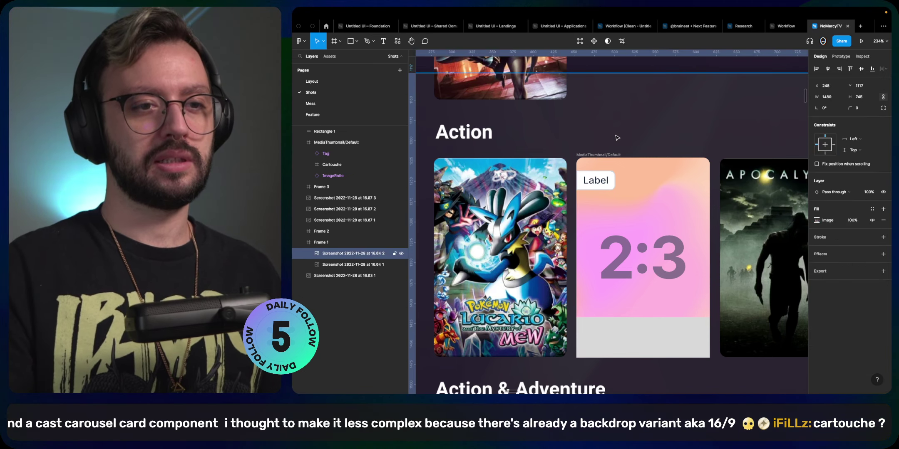
{"action": "left_click", "coordinate": [608, 186]}
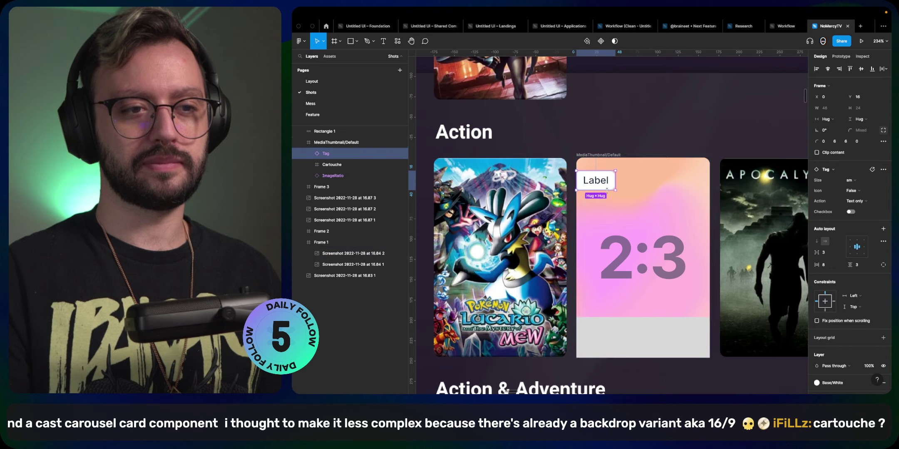
{"action": "key", "text": "alt"}
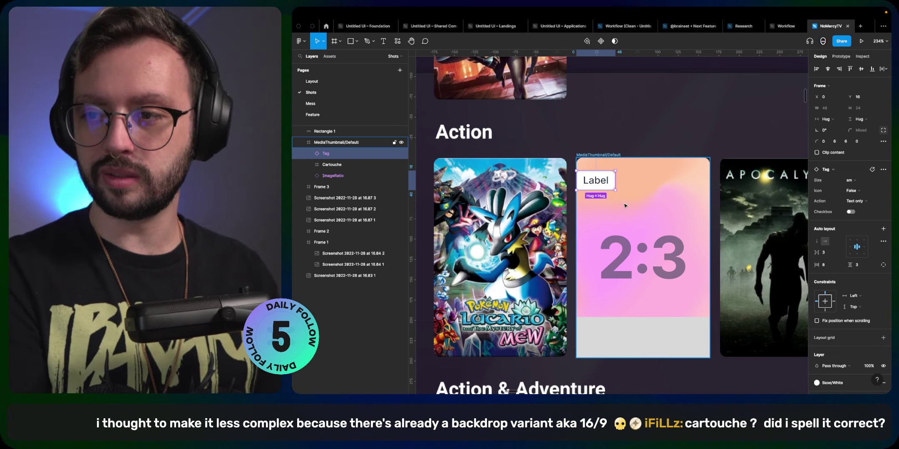
- Replace the Tag's label text with "88 out of 88"
{"action": "left_click", "coordinate": [591, 182], "text": "super"}
{"action": "double_click", "coordinate": [591, 182]}
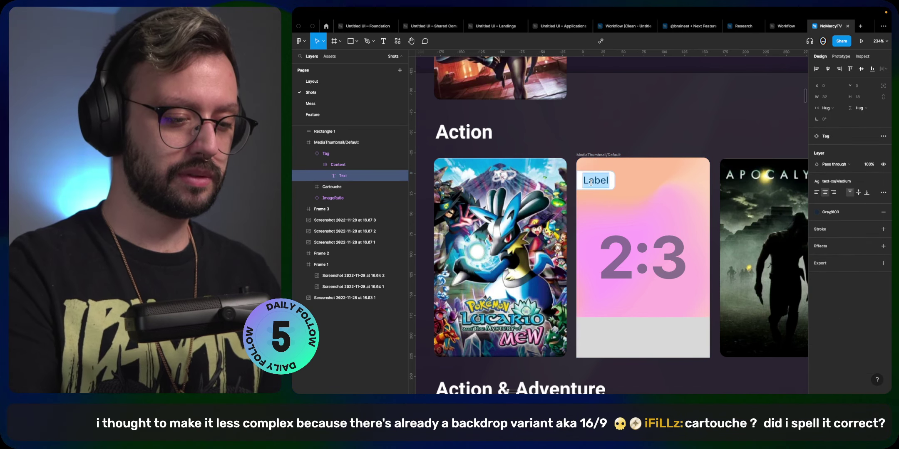
{"action": "type", "text": "88"}
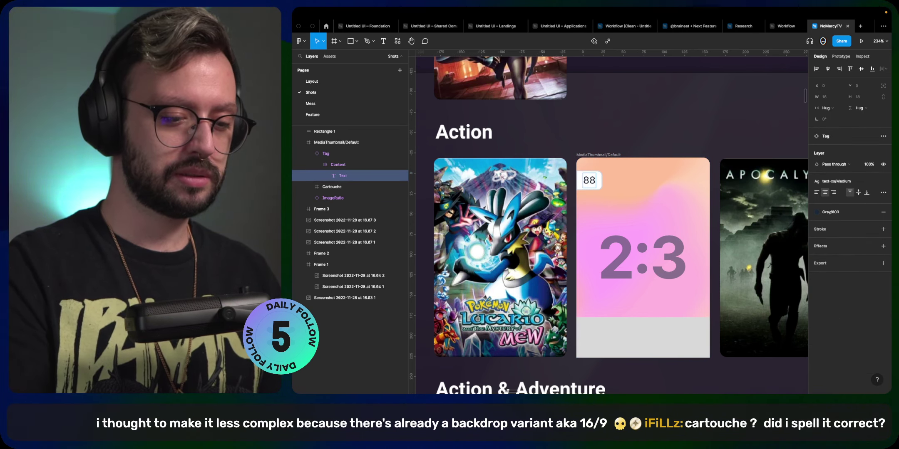
{"action": "type", "text": " out o"}
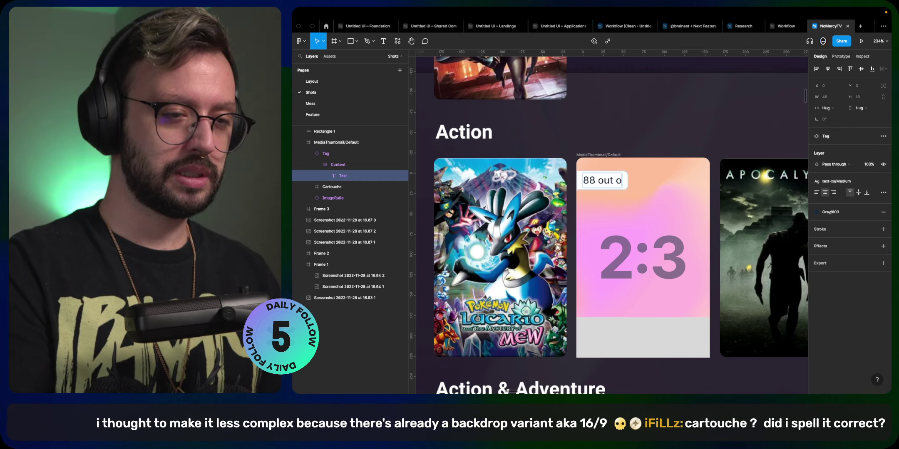
{"action": "type", "text": "f 88"}
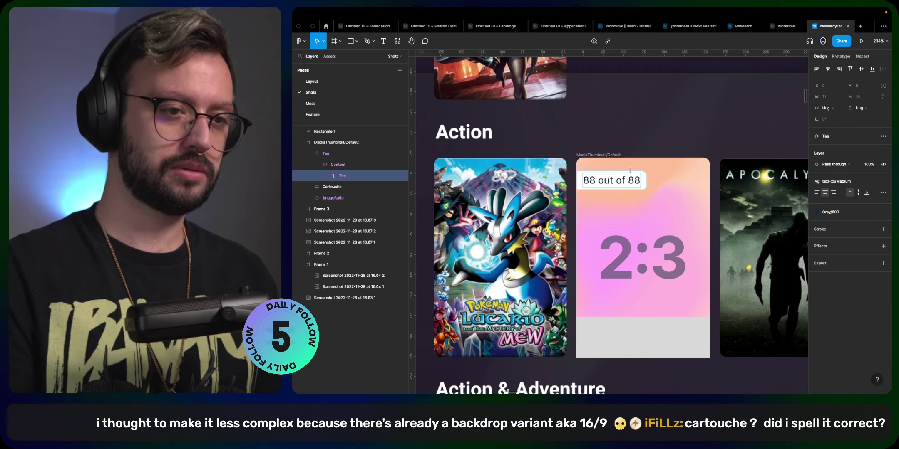
- Shorten the Tag's text to "88/88"
{"action": "scroll", "coordinate": [631, 170], "scroll_direction": "down", "scroll_amount": 10}
{"action": "scroll", "coordinate": [694, 183], "scroll_direction": "right", "scroll_amount": 5}
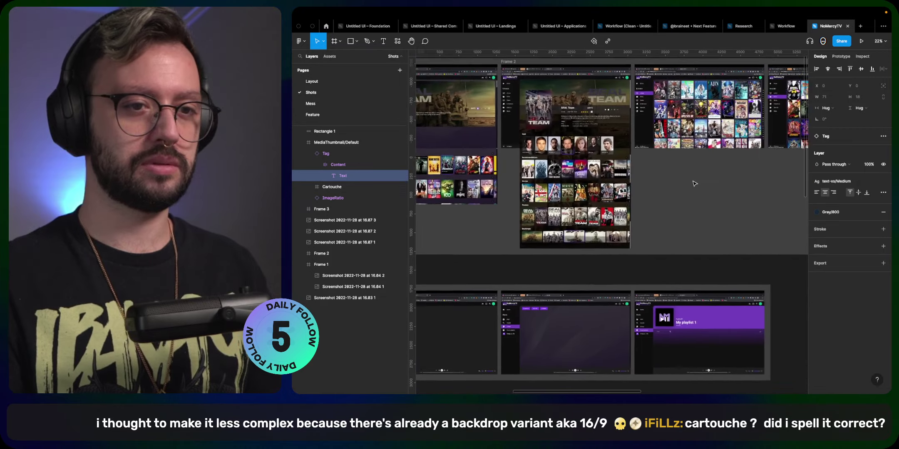
{"action": "scroll", "coordinate": [711, 127], "scroll_direction": "up", "scroll_amount": 8}
{"action": "scroll", "coordinate": [710, 128], "scroll_direction": "down", "scroll_amount": 5}
{"action": "scroll", "coordinate": [728, 158], "scroll_direction": "left", "scroll_amount": 10}
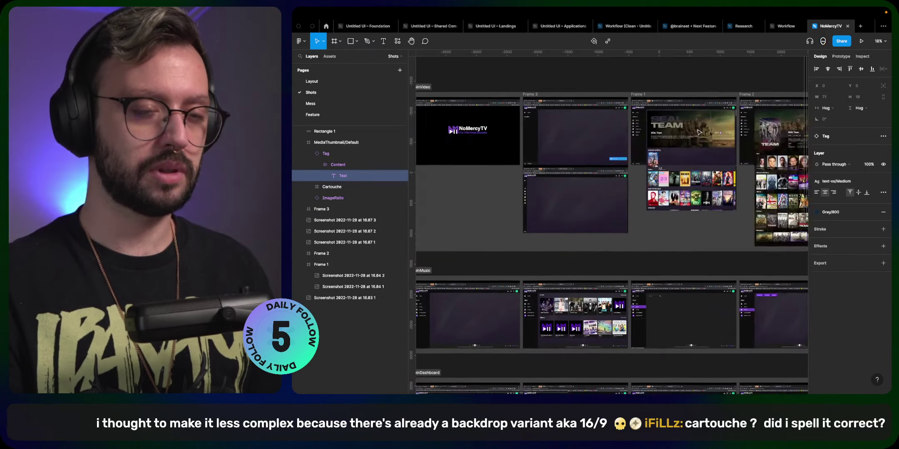
{"action": "scroll", "coordinate": [767, 199], "scroll_direction": "up", "scroll_amount": 5}
{"action": "scroll", "coordinate": [767, 200], "scroll_direction": "right", "scroll_amount": 10}
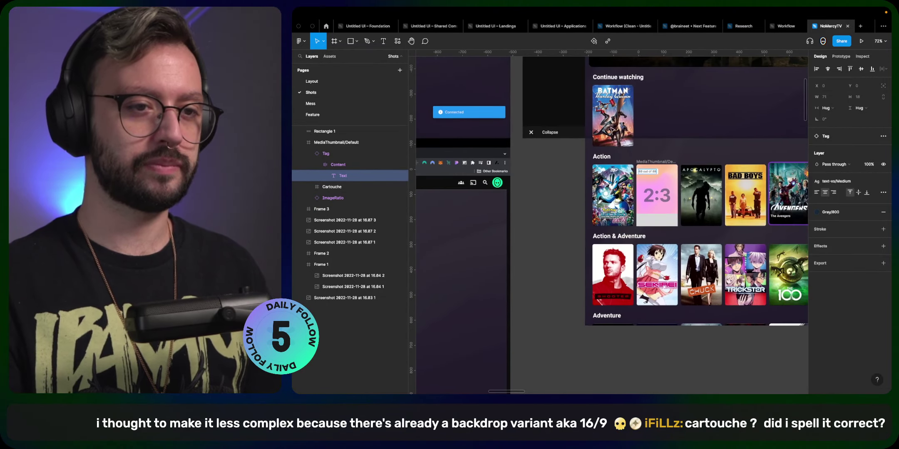
{"action": "scroll", "coordinate": [650, 176], "scroll_direction": "up", "scroll_amount": 10}
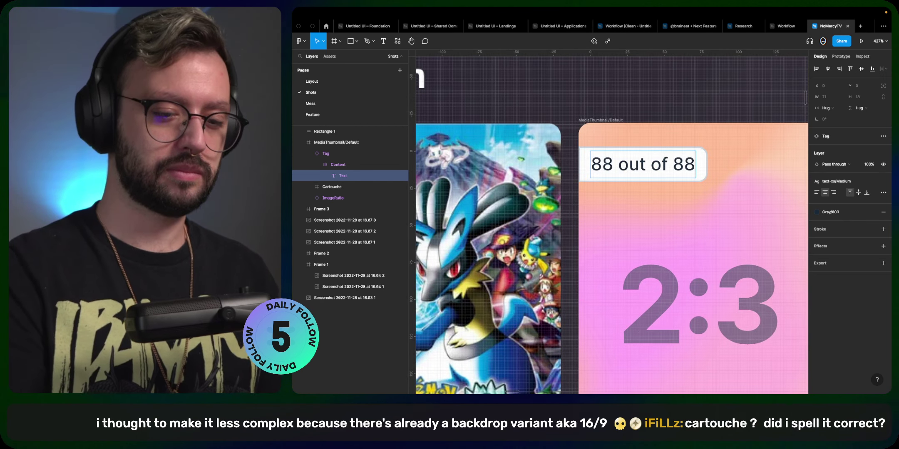
{"action": "key", "text": "BackSpace"}
{"action": "key", "text": "BackSpace"}
{"action": "key", "text": "BackSpace"}
{"action": "key", "text": "BackSpace"}
{"action": "key", "text": "BackSpace"}
{"action": "left_click", "coordinate": [630, 164]}
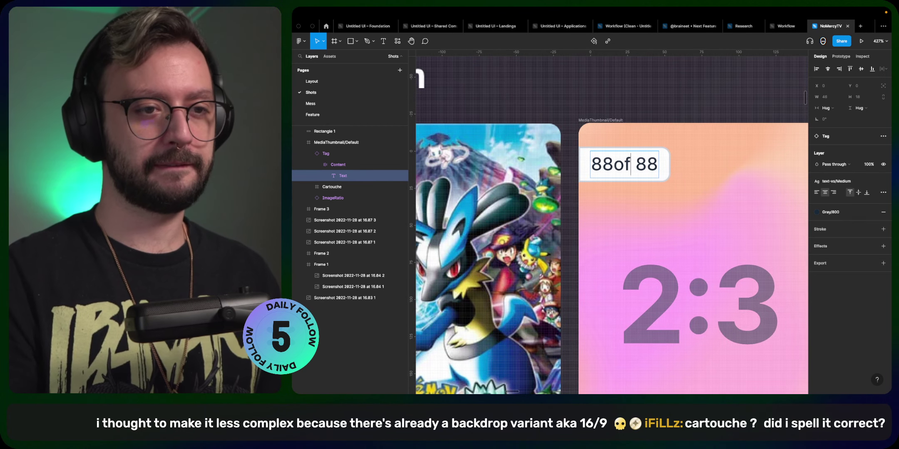
{"action": "key", "text": "BackSpace"}
{"action": "key", "text": "BackSpace"}
{"action": "key", "text": "BackSpace"}
{"action": "type", "text": "/"}
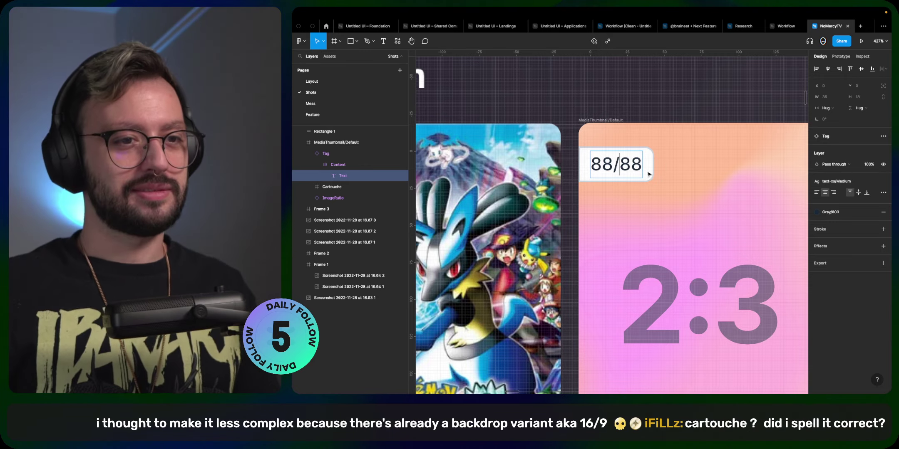
{"action": "left_click", "coordinate": [649, 166]}
{"action": "scroll", "coordinate": [855, 318], "scroll_direction": "down", "scroll_amount": 5}
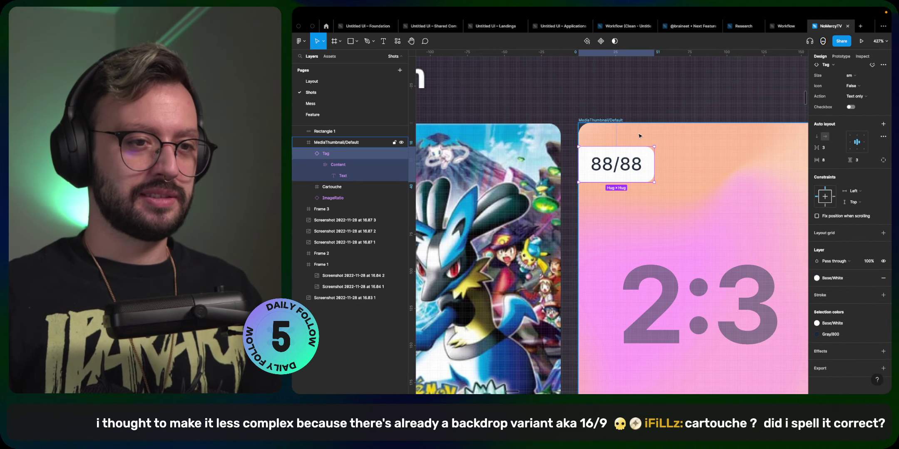
{"action": "left_click", "coordinate": [634, 97]}
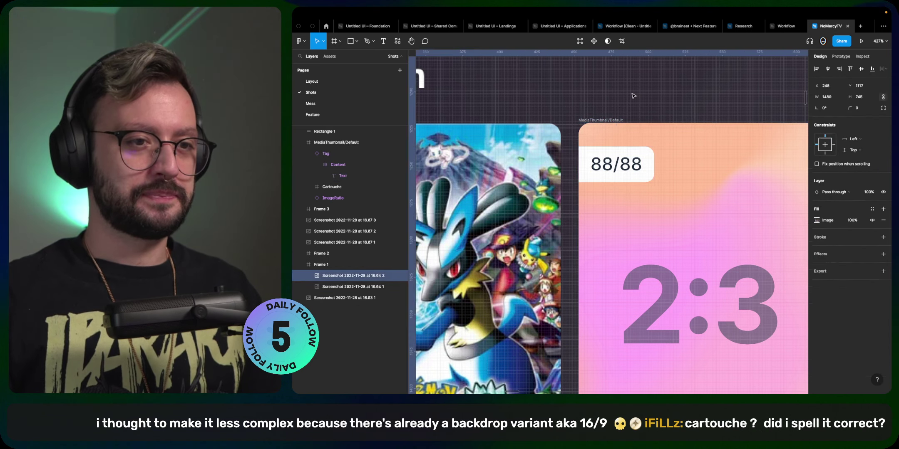
- Enable Clip content on the MediaThumbnail/Default frame and check the card beside the neighbouring covers
{"action": "left_click", "coordinate": [615, 168], "text": "super"}
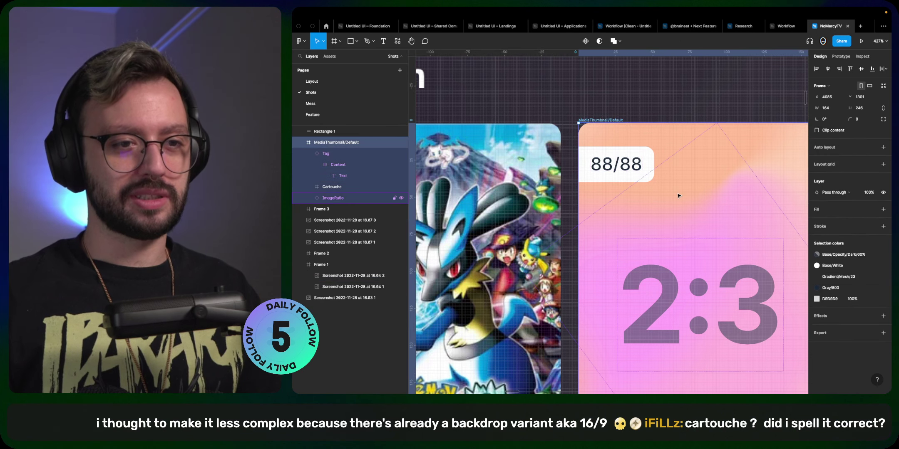
{"action": "left_click", "coordinate": [651, 172]}
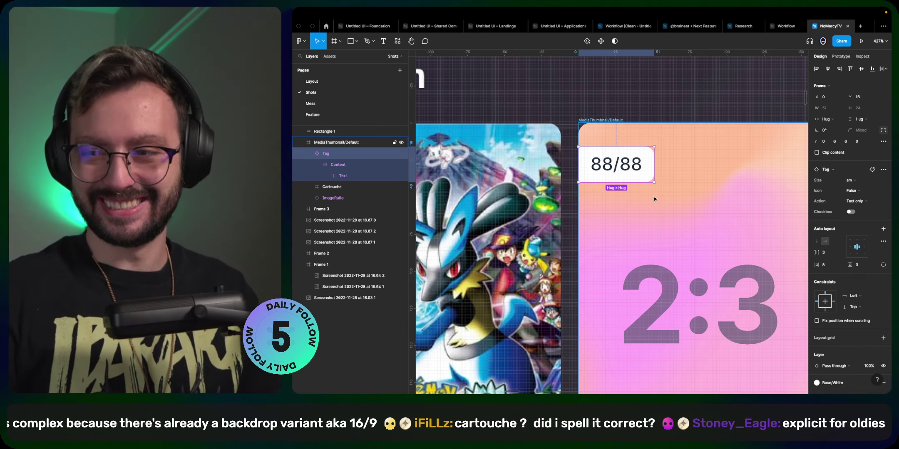
{"action": "left_click", "coordinate": [669, 135]}
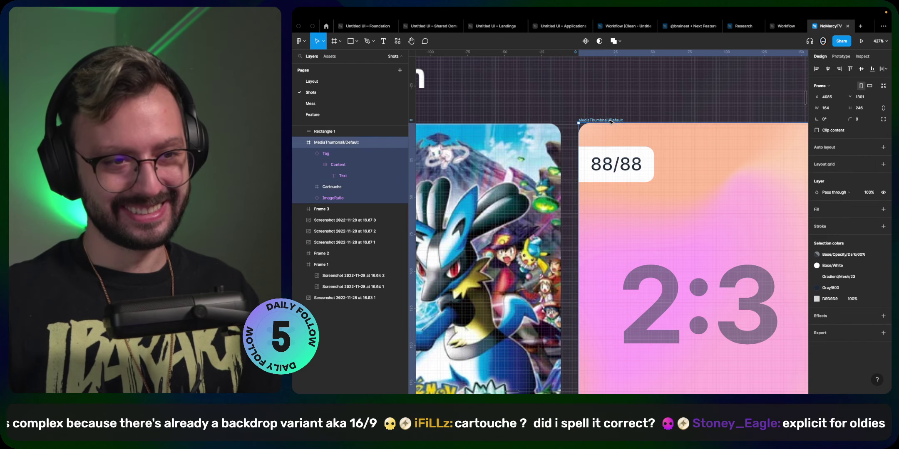
{"action": "left_click", "coordinate": [835, 132]}
{"action": "scroll", "coordinate": [617, 188], "scroll_direction": "down", "scroll_amount": 6}
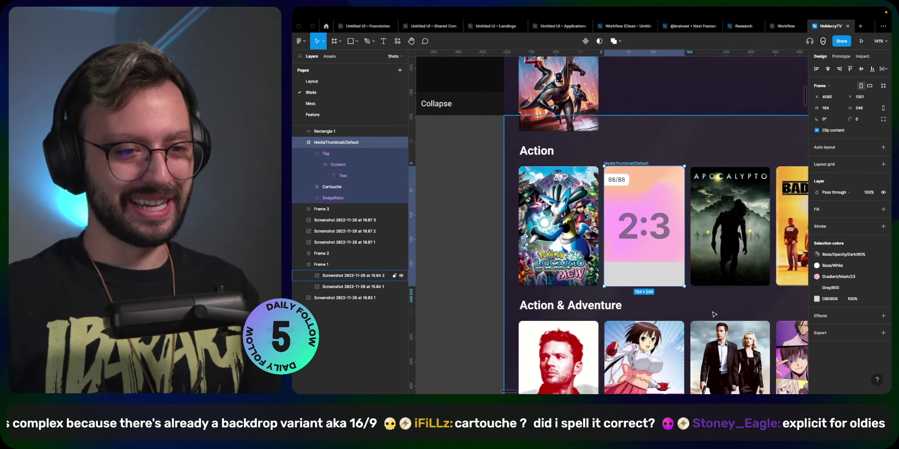
{"action": "left_click", "coordinate": [714, 315]}
{"action": "scroll", "coordinate": [684, 274], "scroll_direction": "up", "scroll_amount": 5}
{"action": "scroll", "coordinate": [692, 164], "scroll_direction": "up", "scroll_amount": 3}
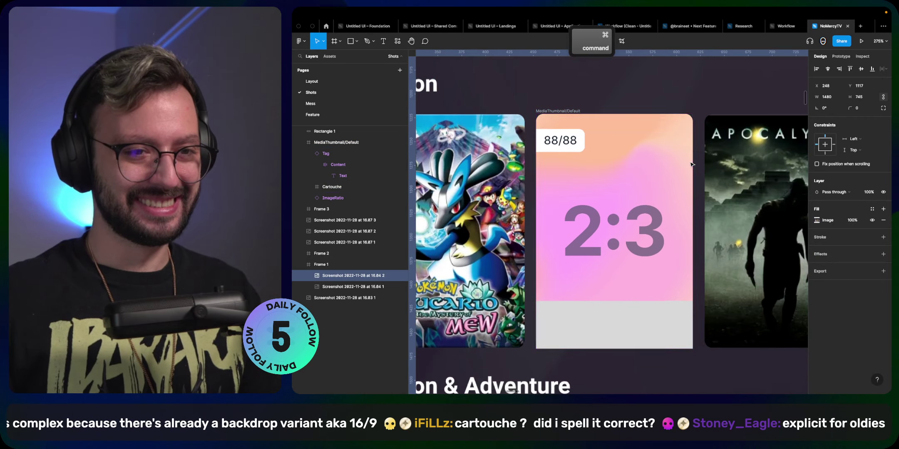
- Set the corner radius of the MediaThumbnail/Default frame to 8
{"action": "left_click", "coordinate": [691, 165], "text": "super"}
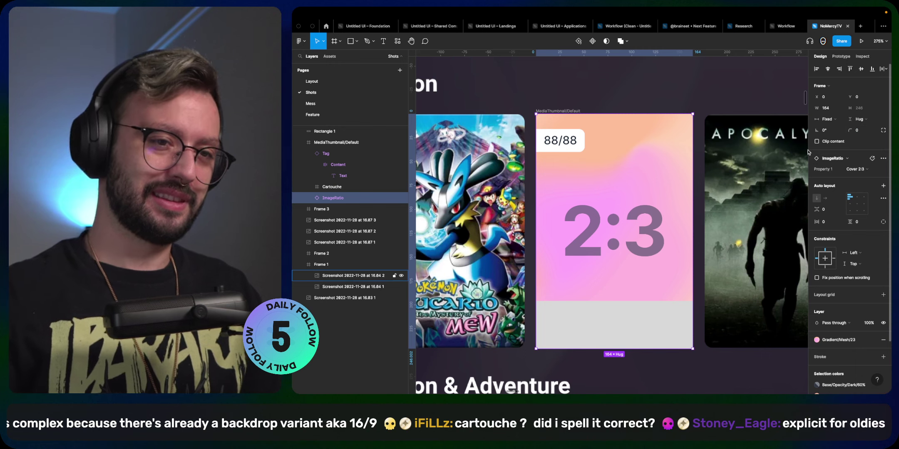
{"action": "left_click", "coordinate": [752, 170]}
{"action": "left_click", "coordinate": [582, 111]}
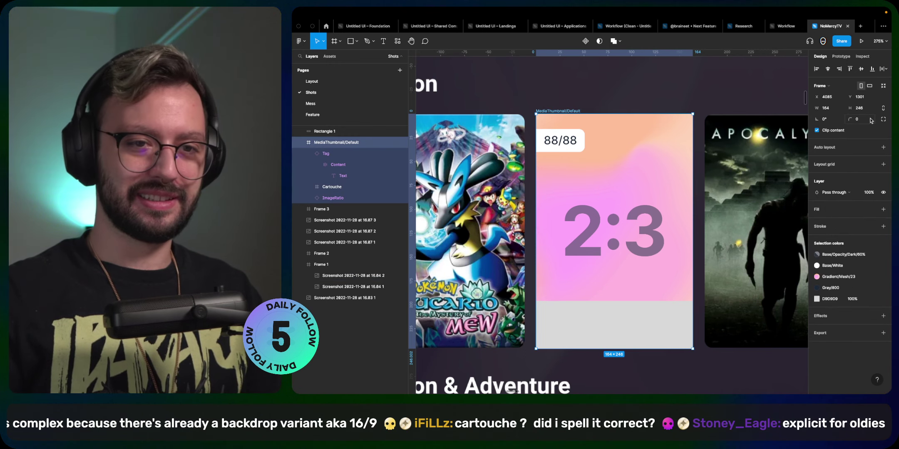
{"action": "key", "text": "shift+Up"}
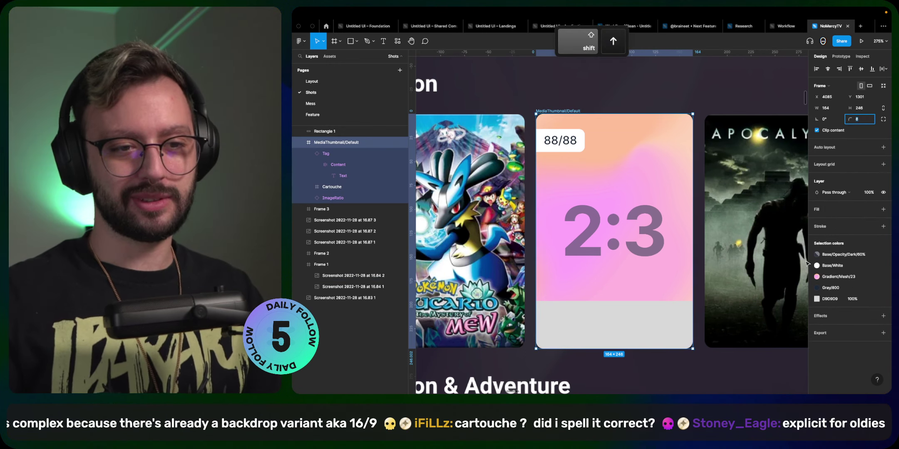
- Fill the Cartouche's Rectangle 1 with the Base/Opacity/Dark/60% color style after trying the 40% one
{"action": "left_click", "coordinate": [674, 325], "text": "super"}
{"action": "left_click", "coordinate": [872, 198]}
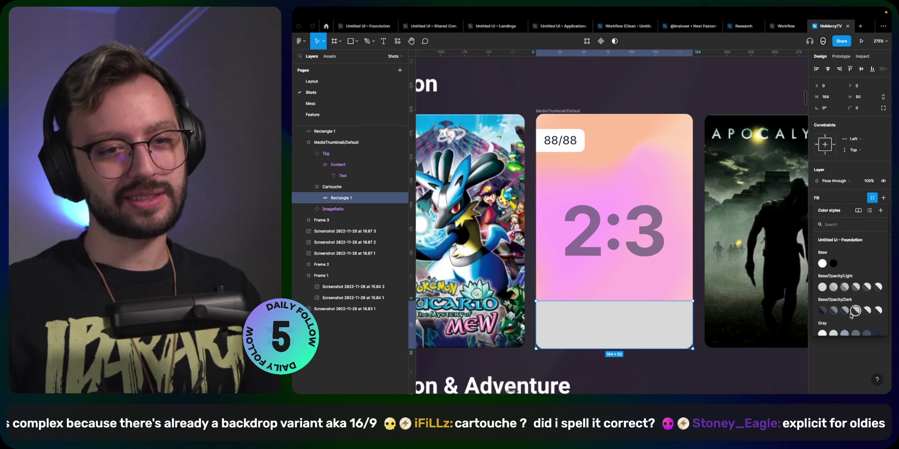
{"action": "left_click", "coordinate": [847, 312]}
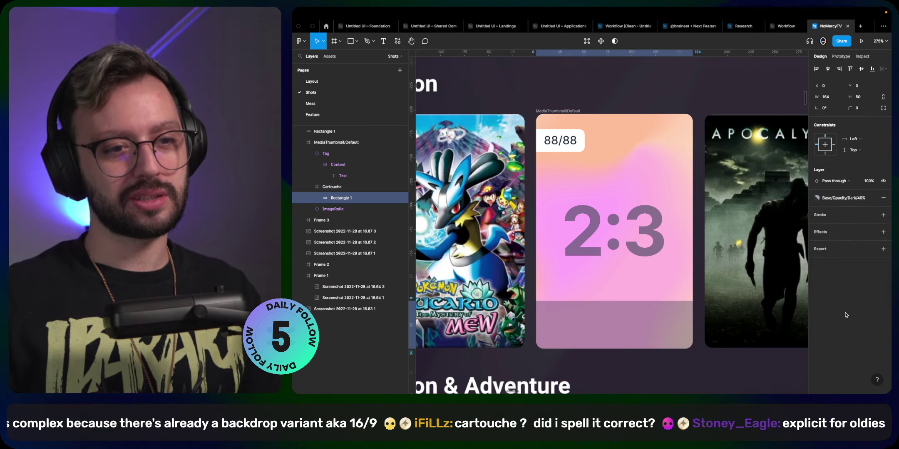
{"action": "left_click", "coordinate": [872, 198]}
{"action": "left_click", "coordinate": [834, 280]}
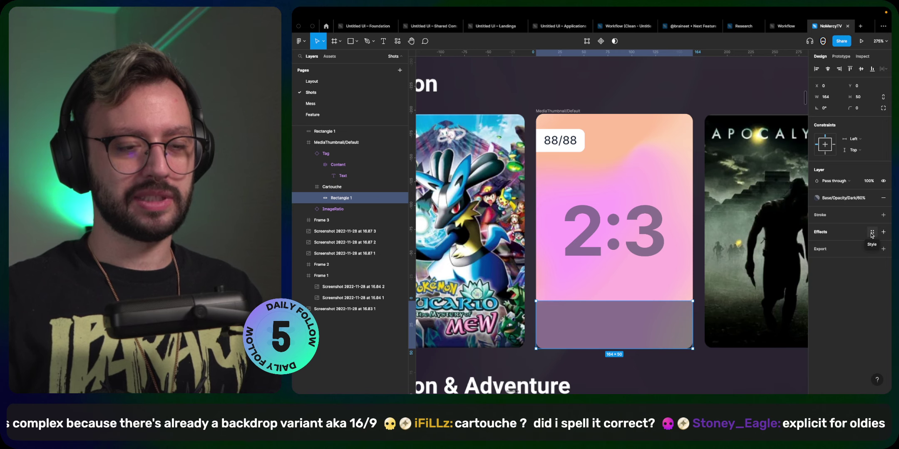
- Apply the backdrop-blur/2xl effect style to the Cartouche's rectangle and check it against the neighbouring covers
{"action": "left_click", "coordinate": [872, 233]}
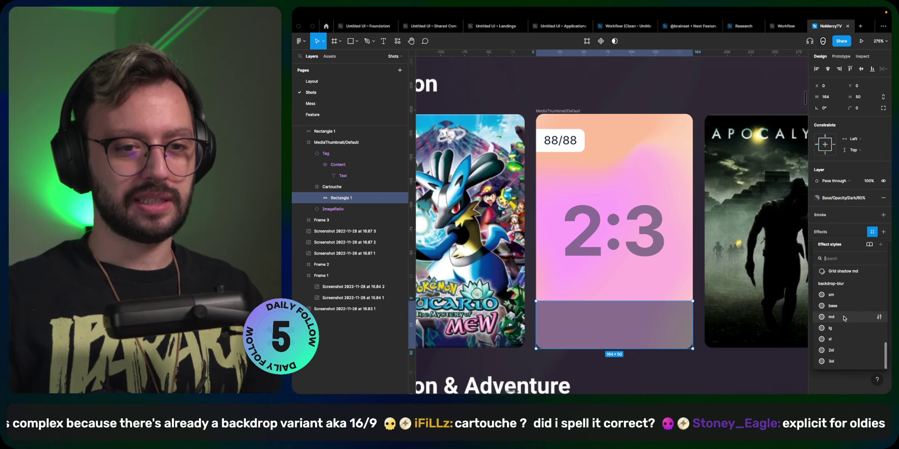
{"action": "key", "text": "Escape"}
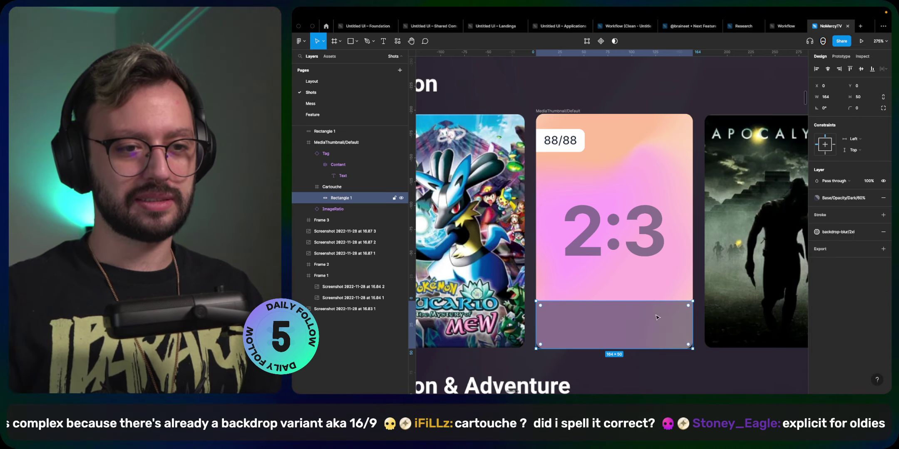
{"action": "left_click", "coordinate": [694, 296]}
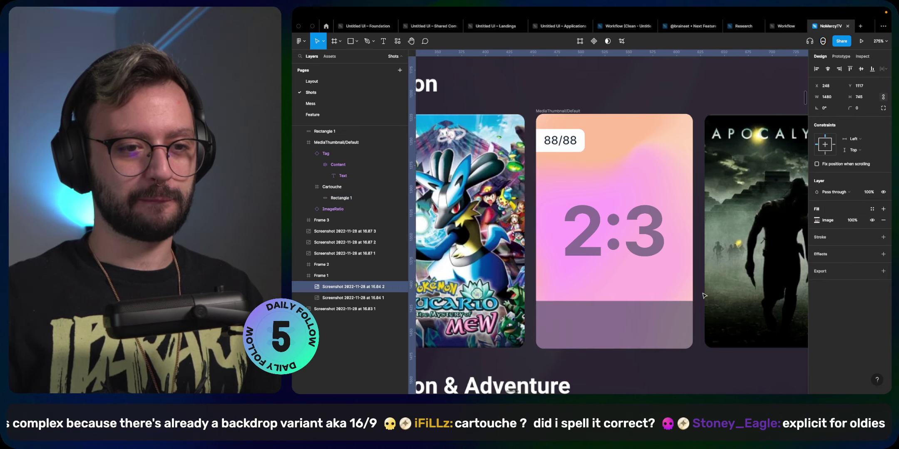
- Start a text layer inside the Cartouche and apply the text-xs/Medium text style to it
{"action": "left_click", "coordinate": [563, 327], "text": "super"}
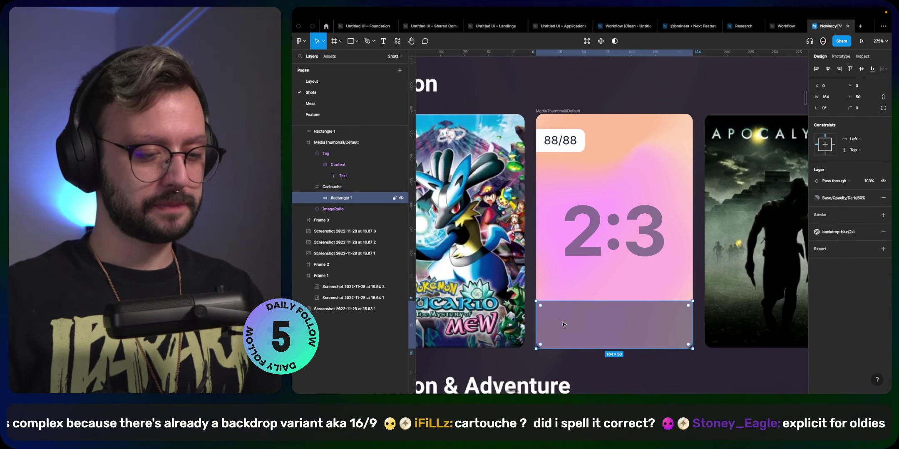
{"action": "key", "text": "t"}
{"action": "left_click", "coordinate": [556, 315]}
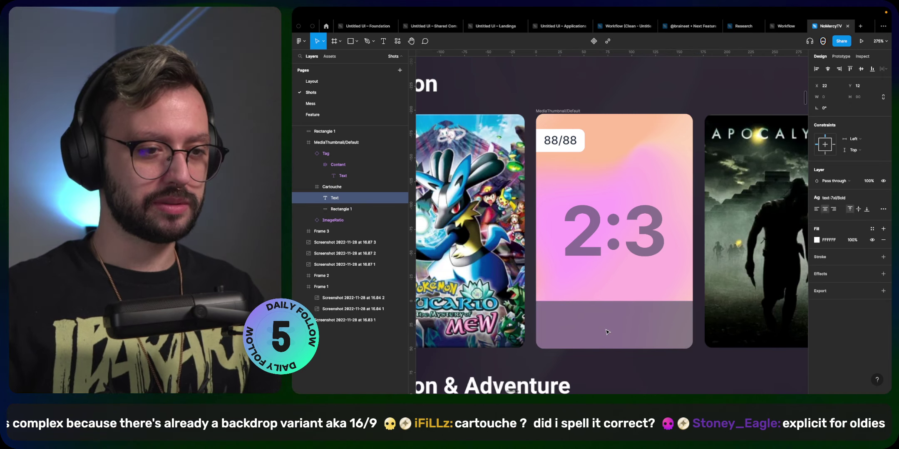
{"action": "left_click", "coordinate": [848, 199]}
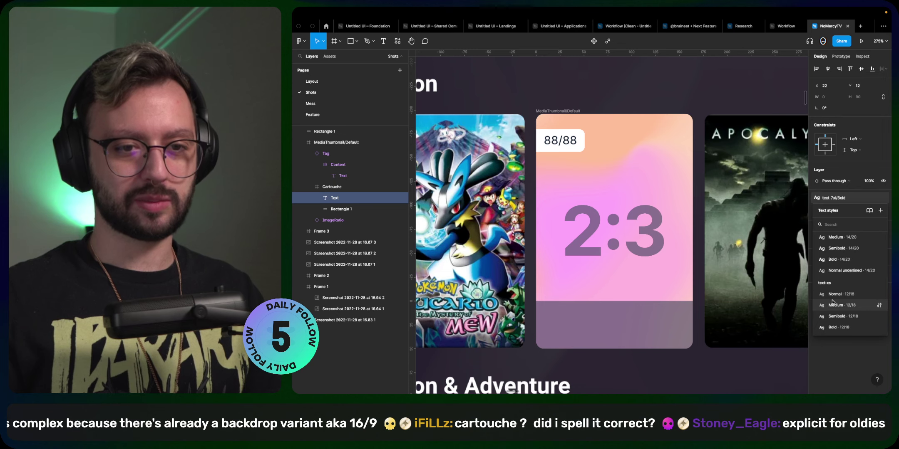
{"action": "scroll", "coordinate": [832, 300], "scroll_direction": "up", "scroll_amount": 1}
{"action": "scroll", "coordinate": [832, 302], "scroll_direction": "down", "scroll_amount": 1}
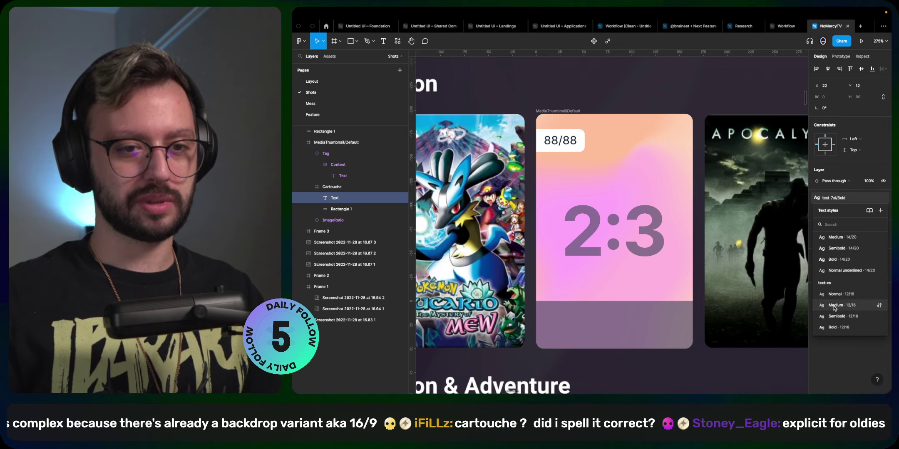
{"action": "left_click", "coordinate": [834, 306]}
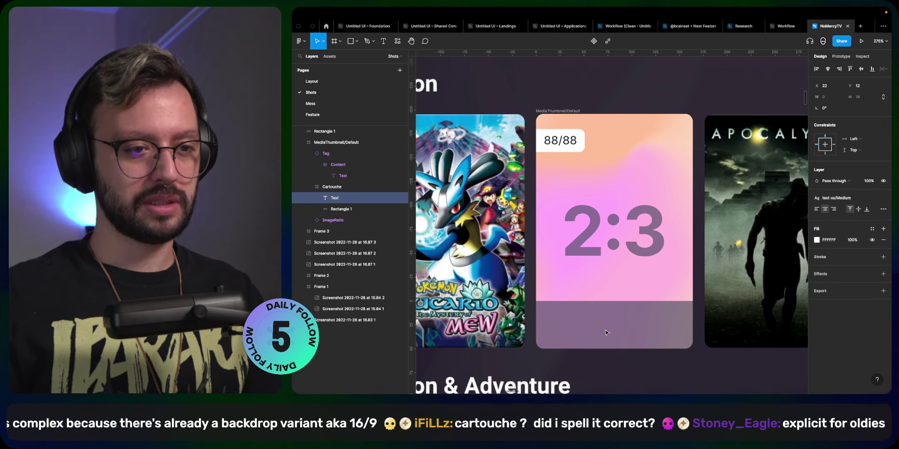
- Enter {Title} as the Cartouche's placeholder text
{"action": "type", "text": "{}"}
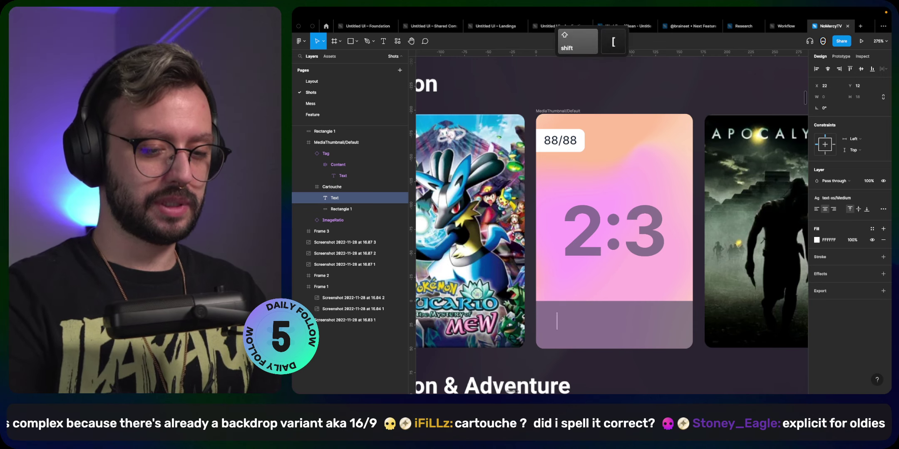
{"action": "key", "text": "Left"}
{"action": "type", "text": "Titl"}
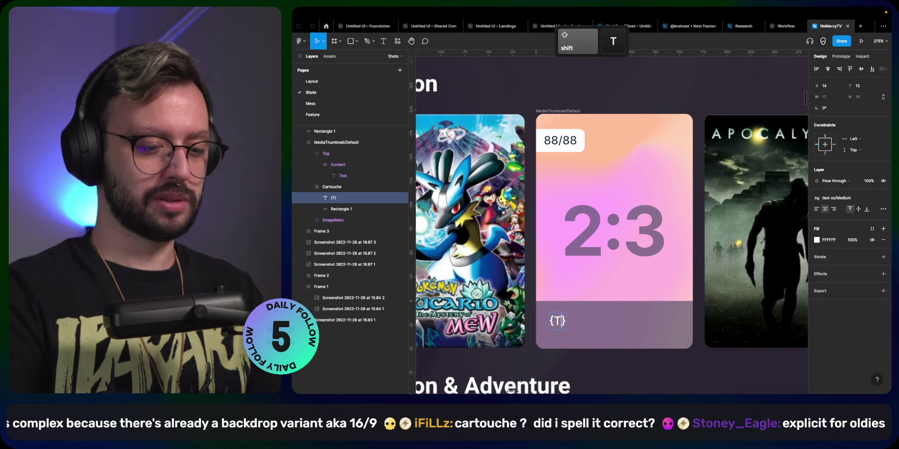
{"action": "type", "text": "e"}
{"action": "key", "text": "Escape"}
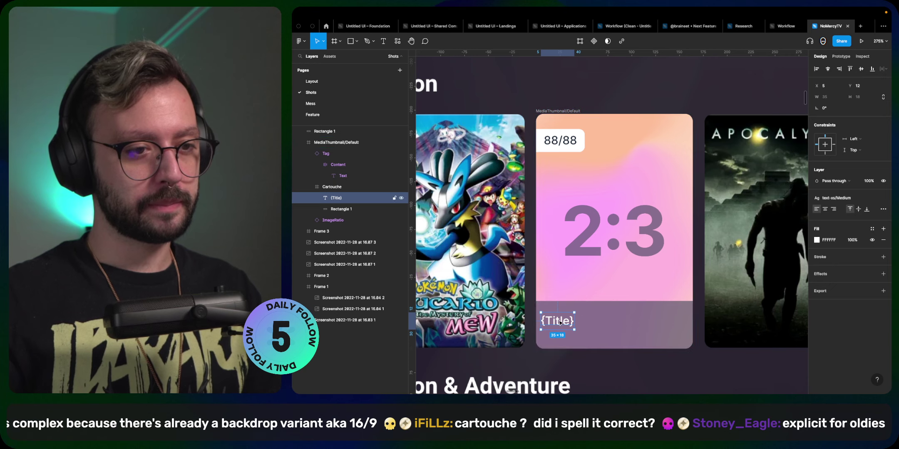
- Place the {Title} text at X 8, Y 8 in the Cartouche and widen it to 148
{"action": "left_click_drag", "start_coordinate": [564, 328], "coordinate": [688, 342]}
{"action": "key", "text": "alt"}
{"action": "key", "text": "alt"}
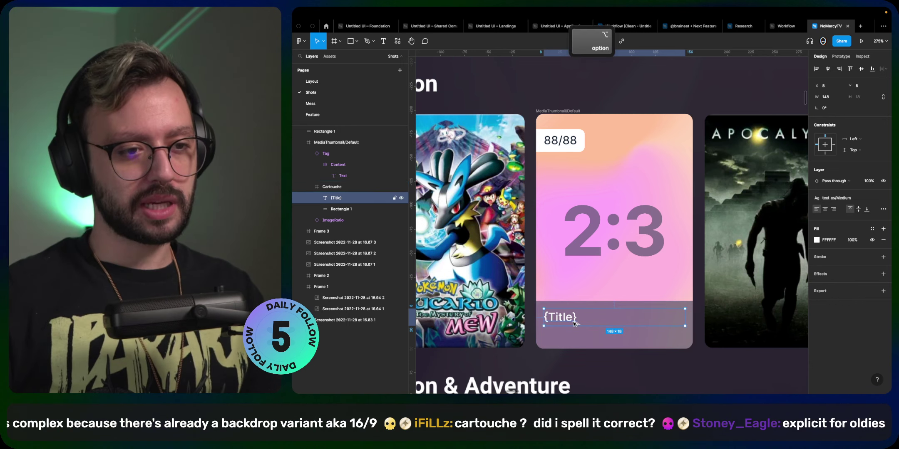
- Duplicate the {Title} text straight below at Y 28 and give the copy the text-xs/Normal style
{"action": "key", "text": "shift"}
{"action": "left_click_drag", "start_coordinate": [575, 324], "coordinate": [569, 340]}
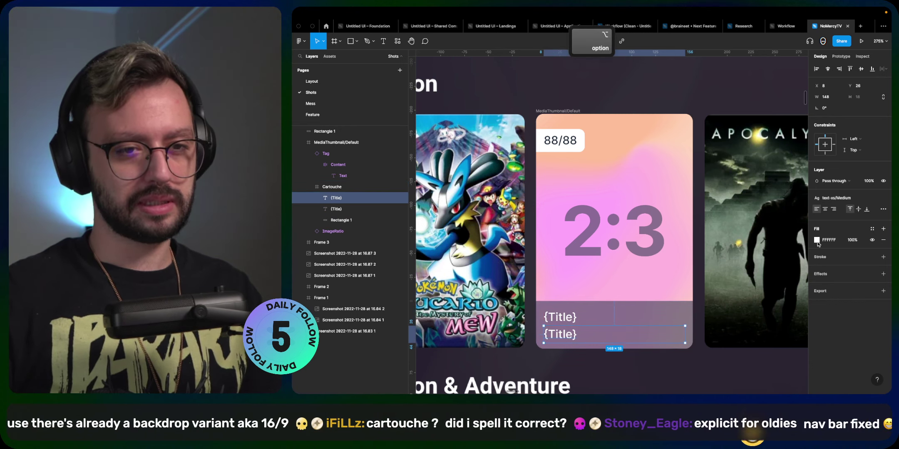
{"action": "left_click", "coordinate": [836, 198]}
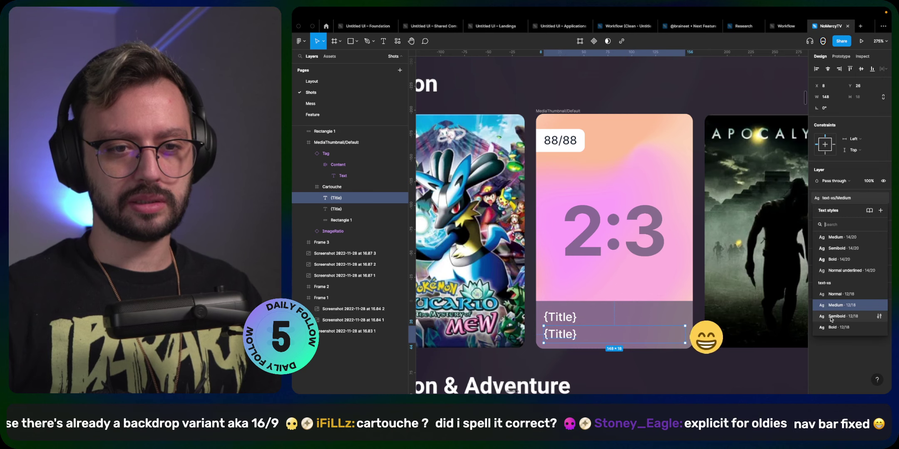
{"action": "key", "text": "Escape"}
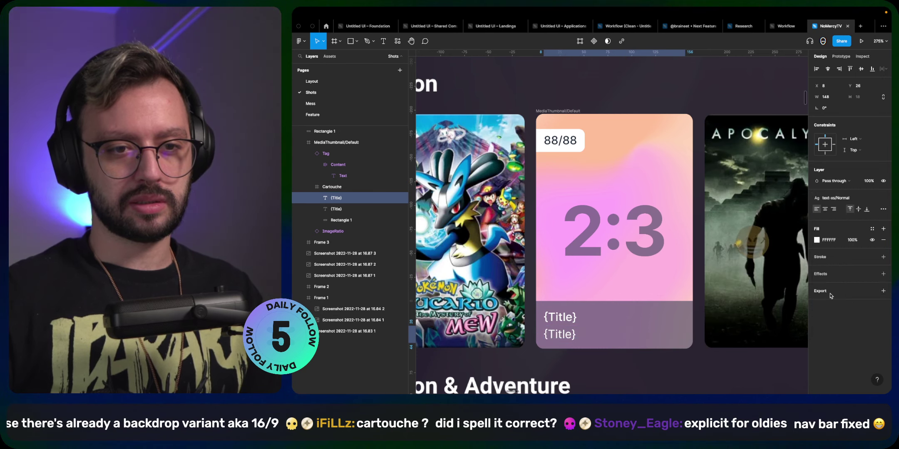
- Change the upper {Title} text to the text-sm/Medium style and check its spacing in the Cartouche
{"action": "key", "text": "Tab"}
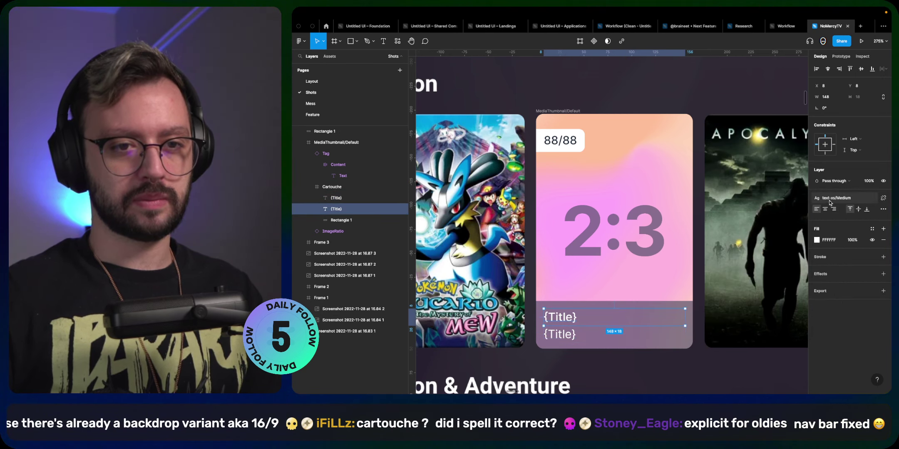
{"action": "key", "text": "super+z"}
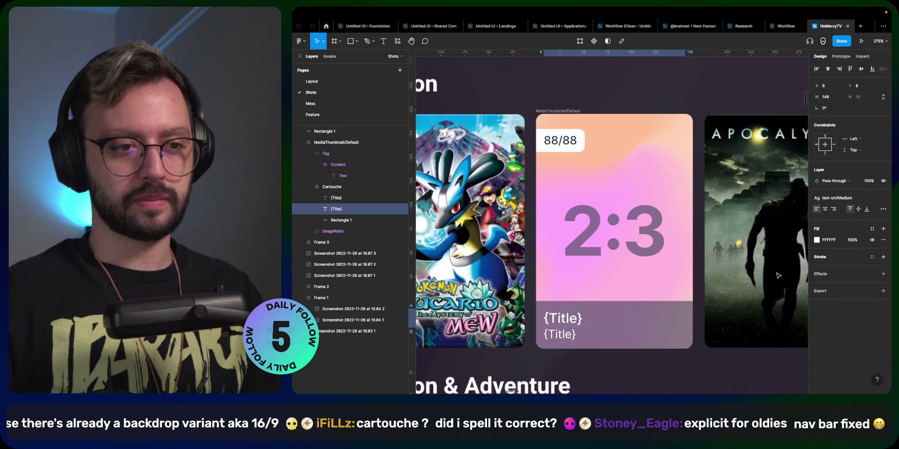
{"action": "key", "text": "alt"}
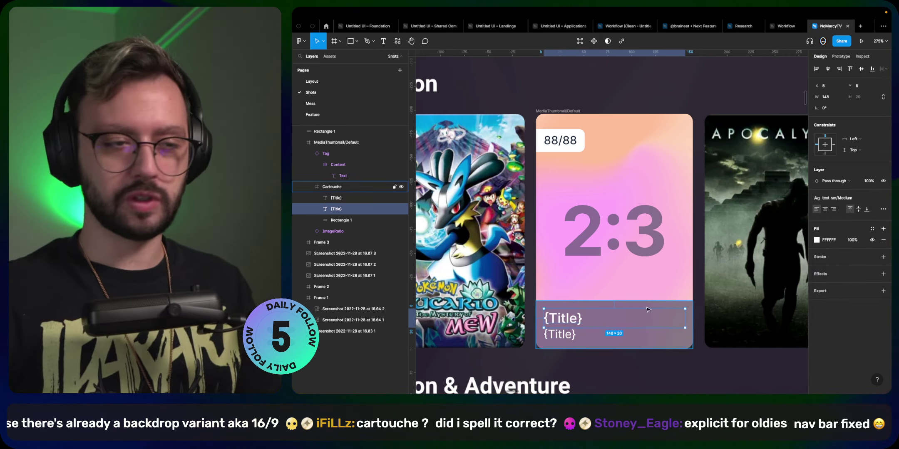
- Examine how the cast cards, recommendation rows and library screenshots present titles and subtitles on their covers
{"action": "scroll", "coordinate": [572, 204], "scroll_direction": "down", "scroll_amount": 5}
{"action": "scroll", "coordinate": [573, 204], "scroll_direction": "down", "scroll_amount": 10}
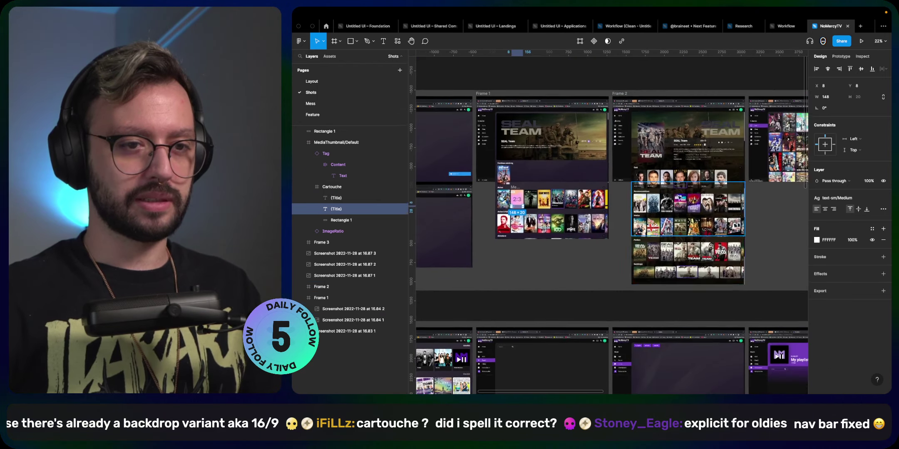
{"action": "scroll", "coordinate": [717, 150], "scroll_direction": "up", "scroll_amount": 10}
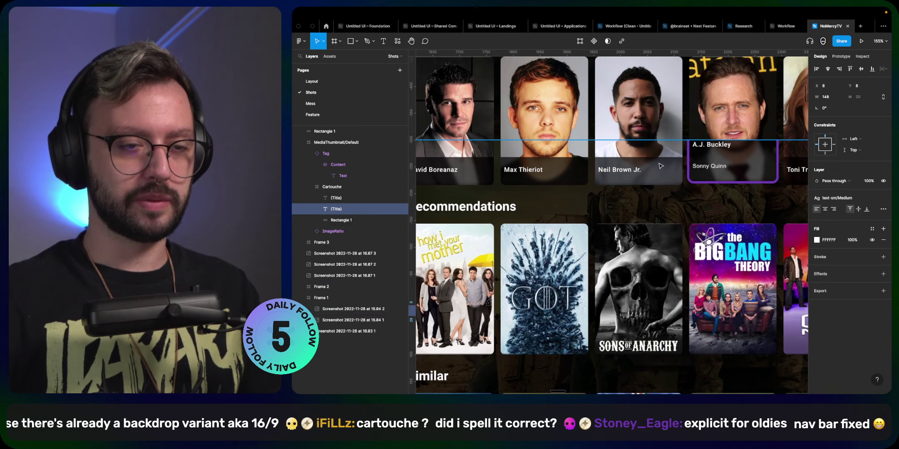
{"action": "scroll", "coordinate": [688, 189], "scroll_direction": "down", "scroll_amount": 5}
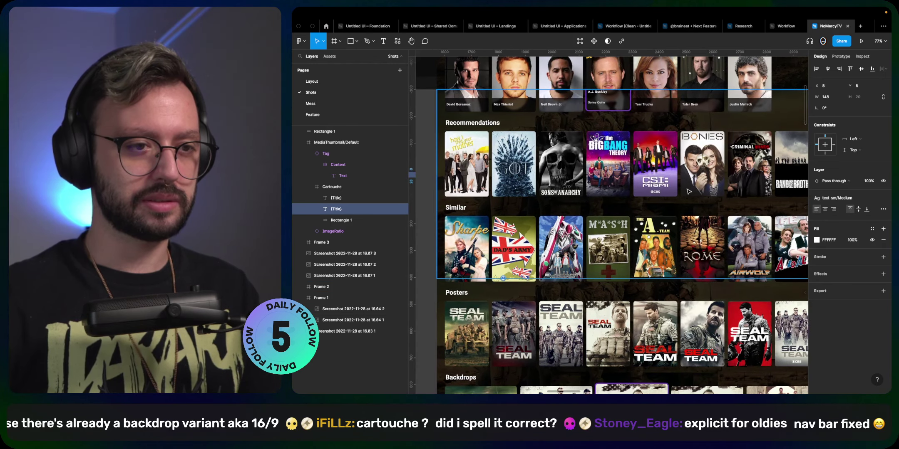
{"action": "scroll", "coordinate": [688, 191], "scroll_direction": "down", "scroll_amount": 3}
{"action": "scroll", "coordinate": [688, 191], "scroll_direction": "right", "scroll_amount": 3}
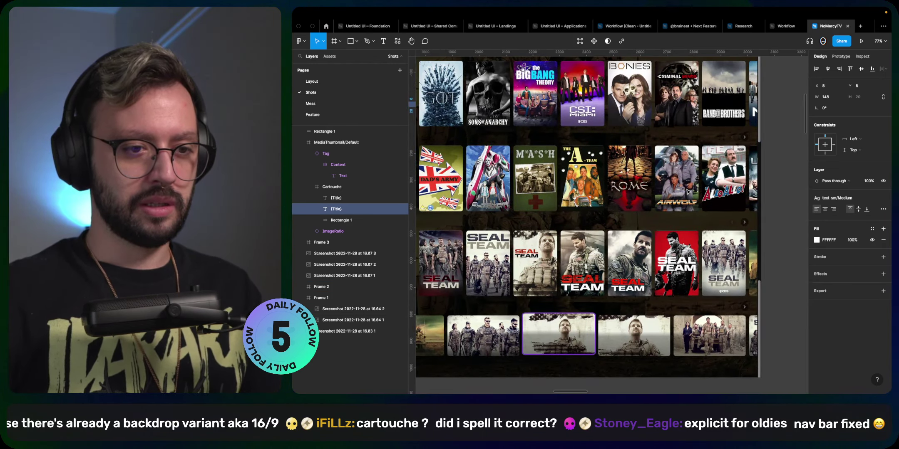
{"action": "scroll", "coordinate": [687, 192], "scroll_direction": "down", "scroll_amount": 5}
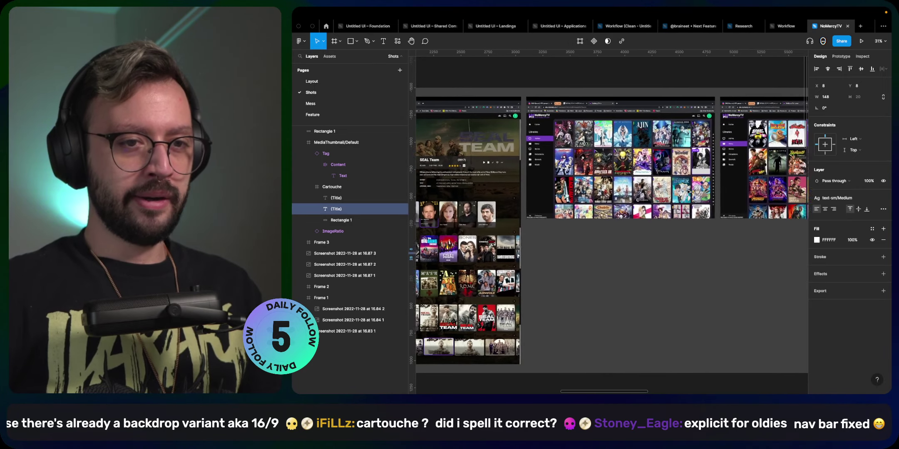
{"action": "scroll", "coordinate": [688, 192], "scroll_direction": "right", "scroll_amount": 5}
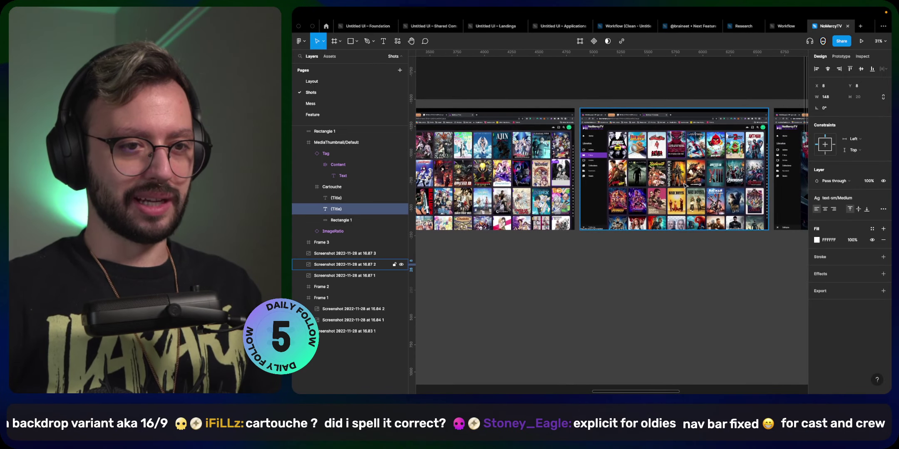
{"action": "scroll", "coordinate": [684, 186], "scroll_direction": "right", "scroll_amount": 5}
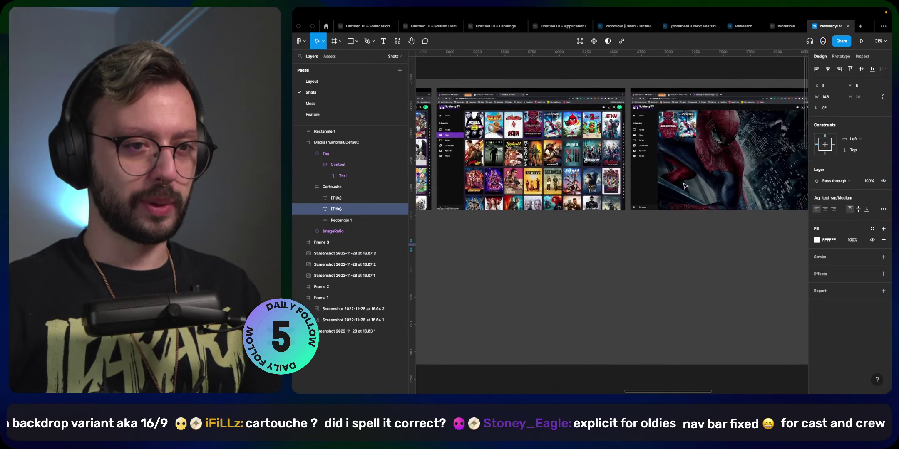
{"action": "scroll", "coordinate": [685, 186], "scroll_direction": "right", "scroll_amount": 5}
- Delete the stray grey Rectangle 1 from the anime library screenshot and compare the thumbnail with the surrounding covers
{"action": "left_click", "coordinate": [615, 178]}
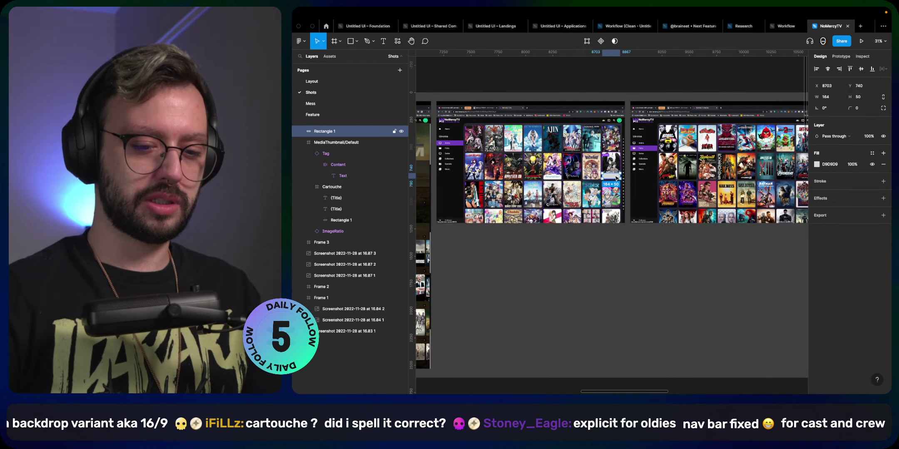
{"action": "key", "text": "Delete"}
{"action": "scroll", "coordinate": [615, 179], "scroll_direction": "down", "scroll_amount": 10}
{"action": "scroll", "coordinate": [594, 180], "scroll_direction": "up", "scroll_amount": 10}
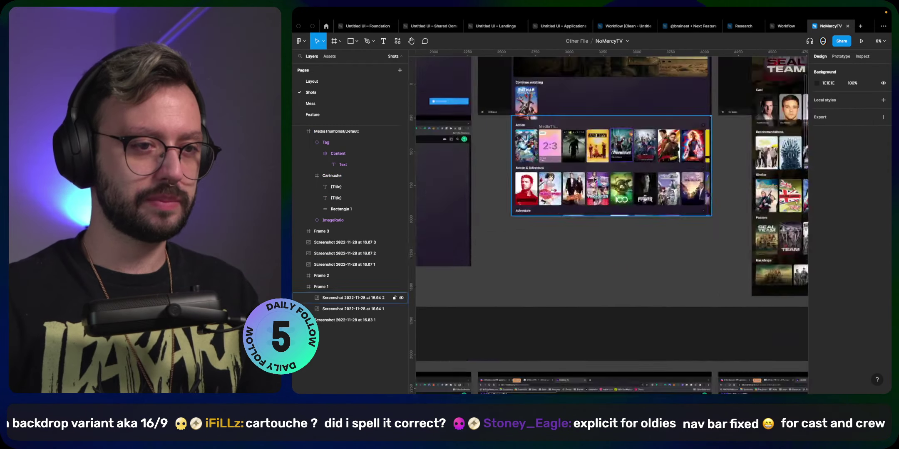
{"action": "scroll", "coordinate": [594, 179], "scroll_direction": "up", "scroll_amount": 8}
{"action": "left_click", "coordinate": [537, 149]}
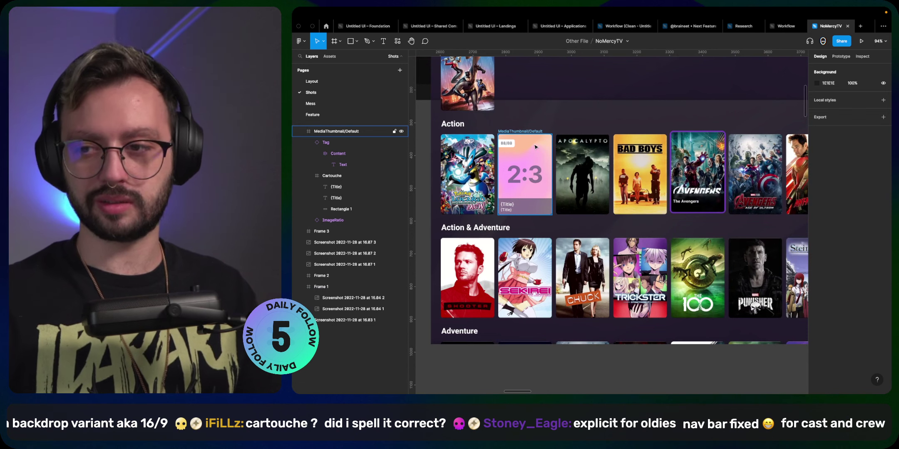
{"action": "scroll", "coordinate": [506, 191], "scroll_direction": "up", "scroll_amount": 5}
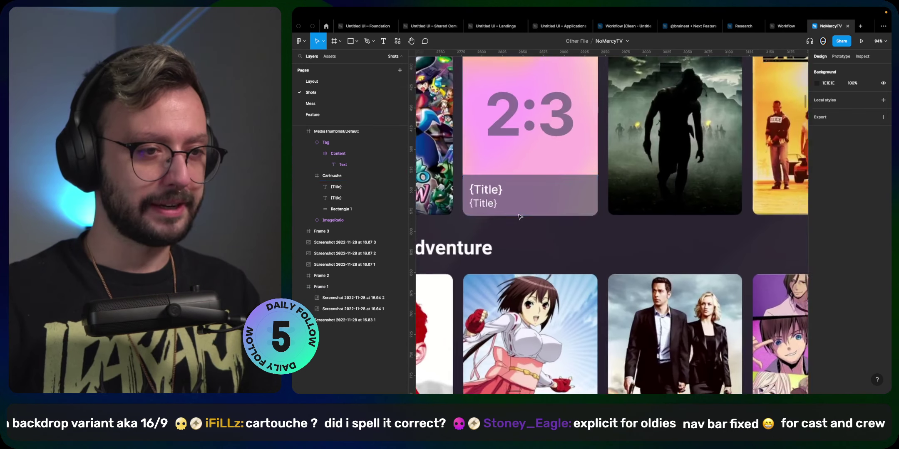
- Nudge the lower {Title} text down slightly, and move both text lines up to 4 px below the Cartouche's top edge
{"action": "left_click", "coordinate": [486, 196], "text": "super"}
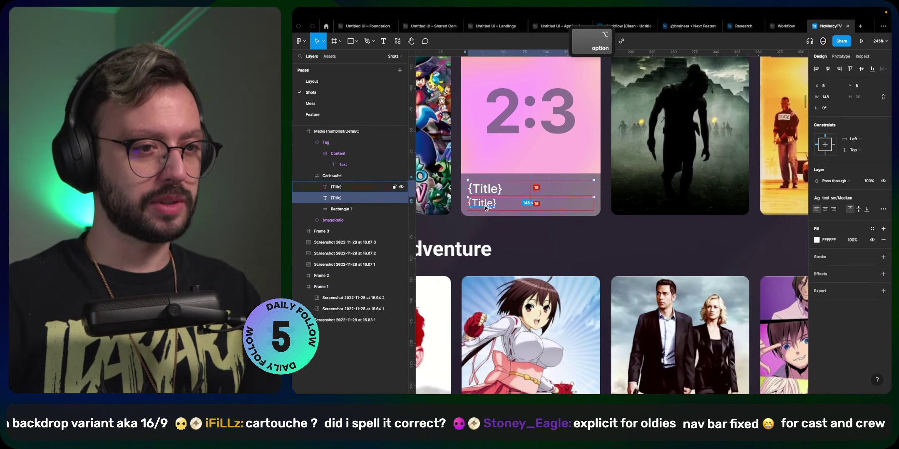
{"action": "left_click", "coordinate": [485, 207]}
{"action": "left_click_drag", "start_coordinate": [485, 208], "coordinate": [485, 209]}
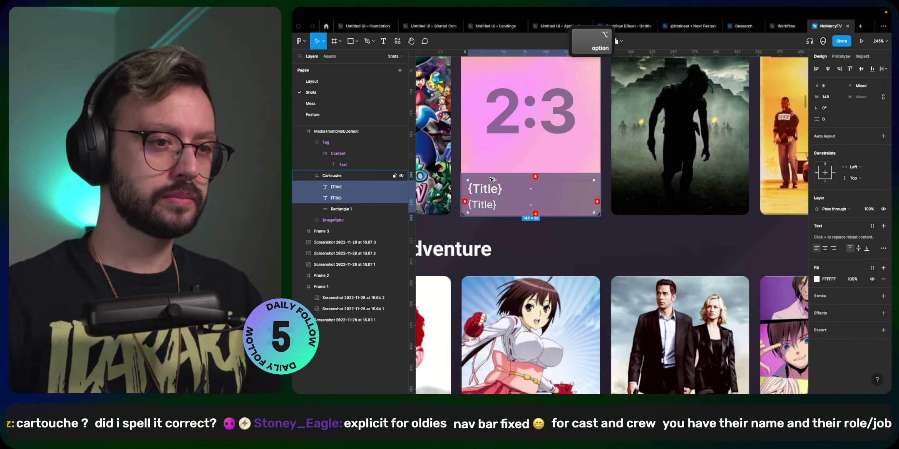
{"action": "left_click_drag", "start_coordinate": [490, 178], "coordinate": [489, 174]}
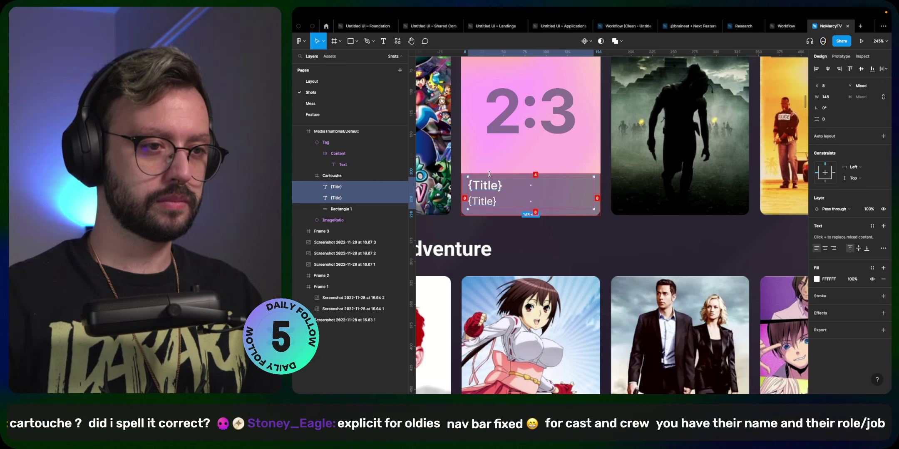
- Add auto layout to the Cartouche, align it to the thumbnail's bottom edge and set its constraints to Right and Bottom
{"action": "left_click", "coordinate": [490, 175]}
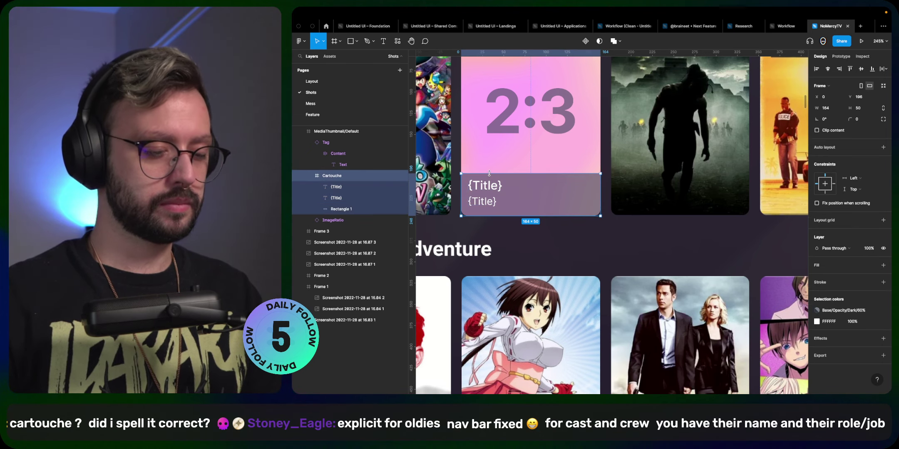
{"action": "key", "text": "shift+a"}
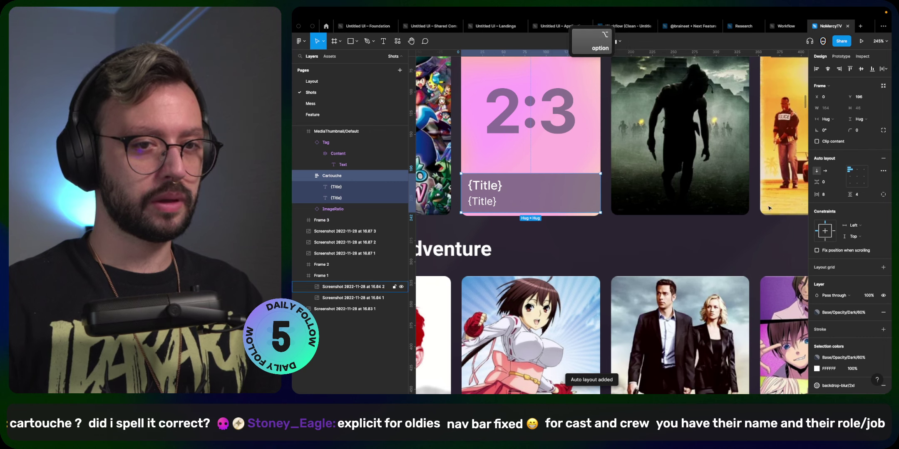
{"action": "left_click", "coordinate": [872, 69]}
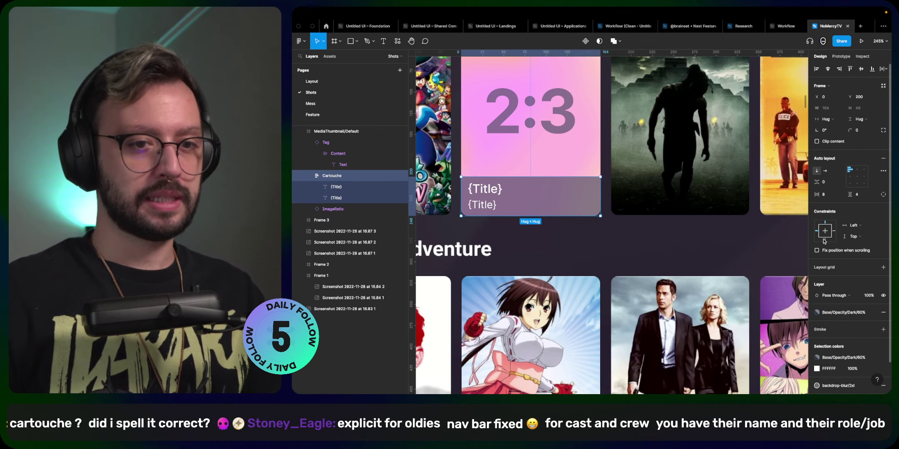
{"action": "key", "text": "shift"}
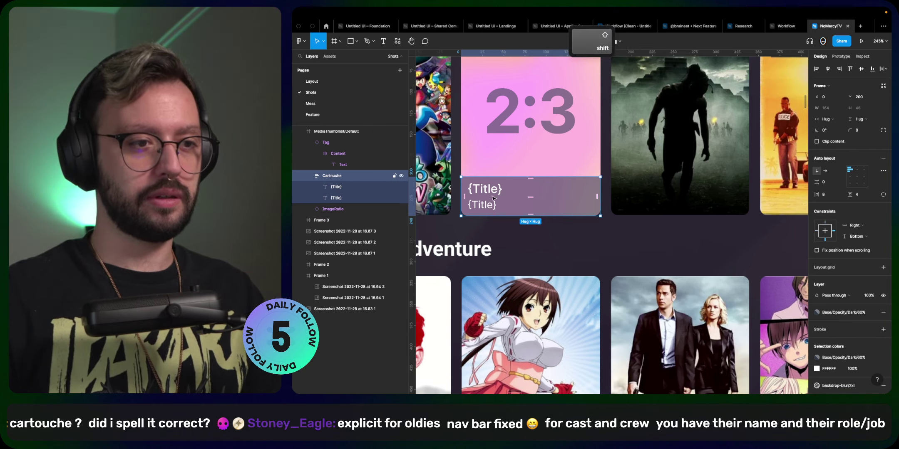
- Set both {Title} texts in the Cartouche to Fill width
{"action": "key", "text": "Return"}
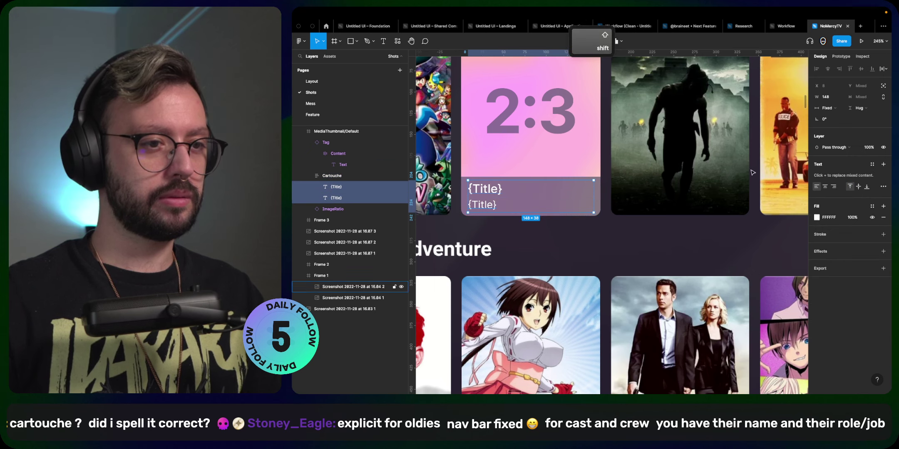
{"action": "left_click", "coordinate": [826, 108]}
{"action": "left_click", "coordinate": [832, 129]}
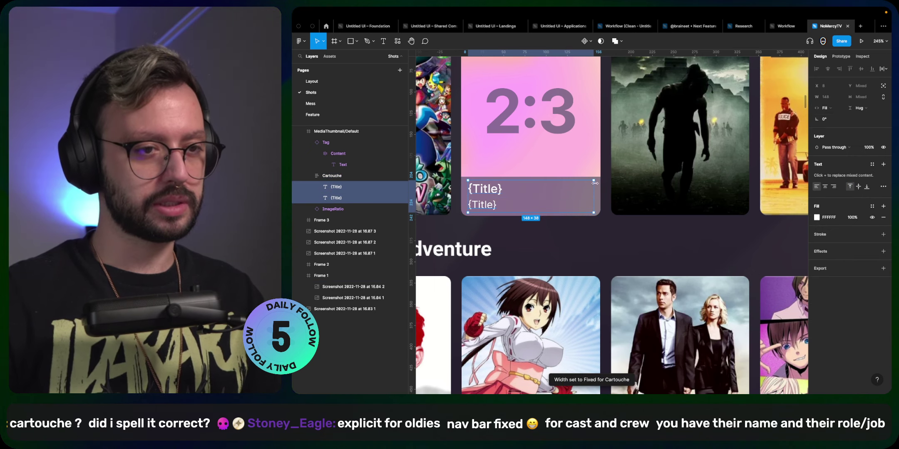
{"action": "key", "text": "shift+Return"}
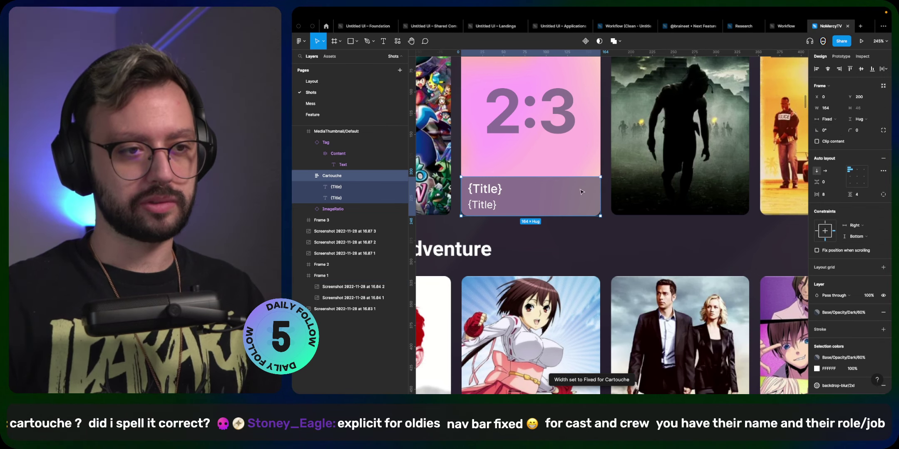
- Change the lower {Title} text in the Cartouche to {SubTitle}
{"action": "left_click", "coordinate": [488, 207], "text": "super"}
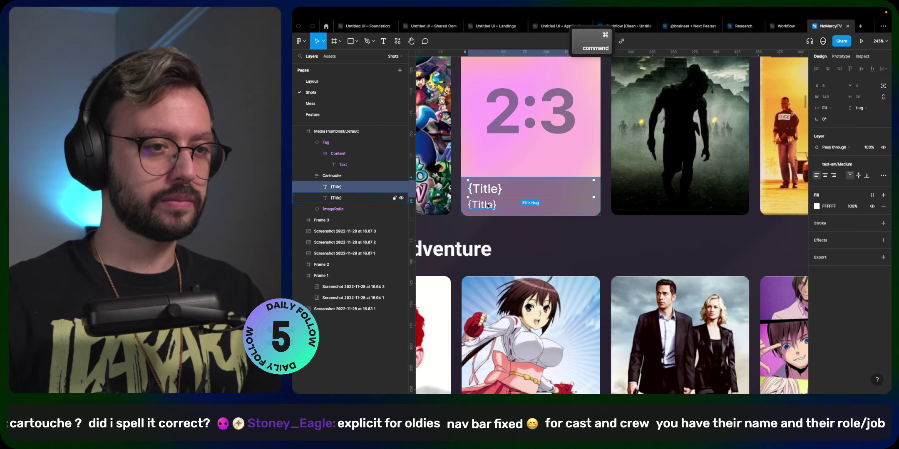
{"action": "double_click", "coordinate": [488, 206]}
{"action": "left_click", "coordinate": [468, 205]}
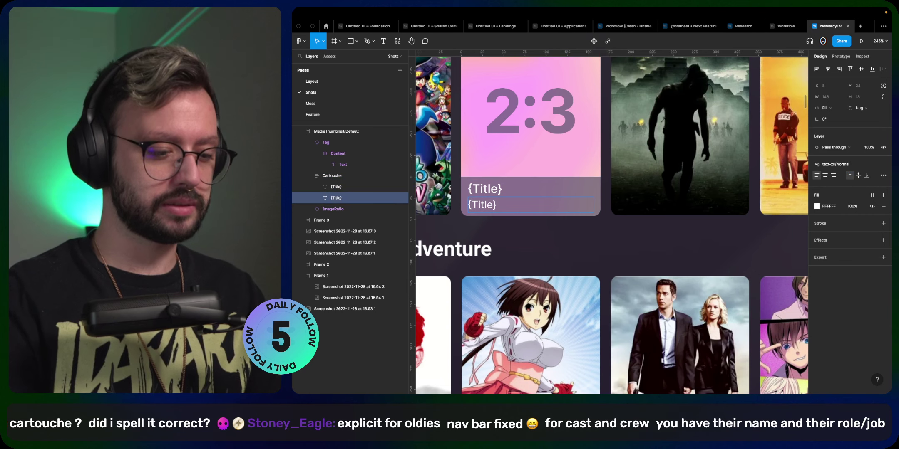
{"action": "type", "text": "Sub"}
{"action": "key", "text": "Escape"}
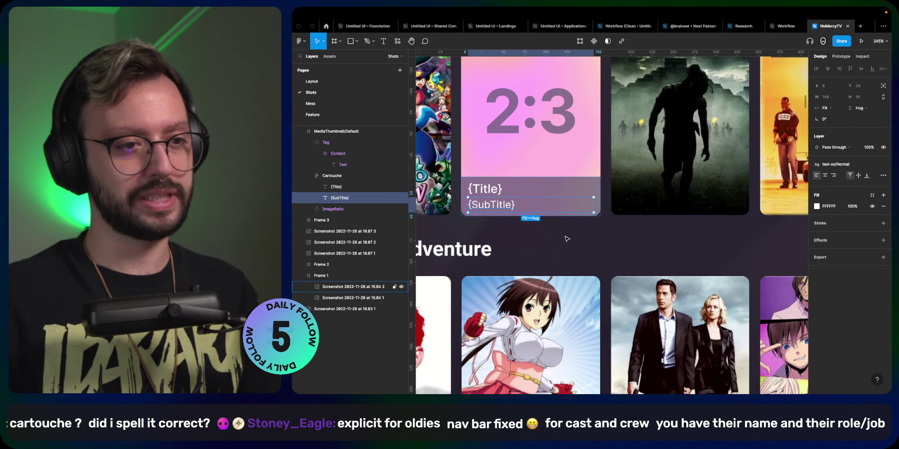
- Change the {Title} text to the text-sm/Bold style
{"action": "left_click", "coordinate": [485, 189], "text": "super"}
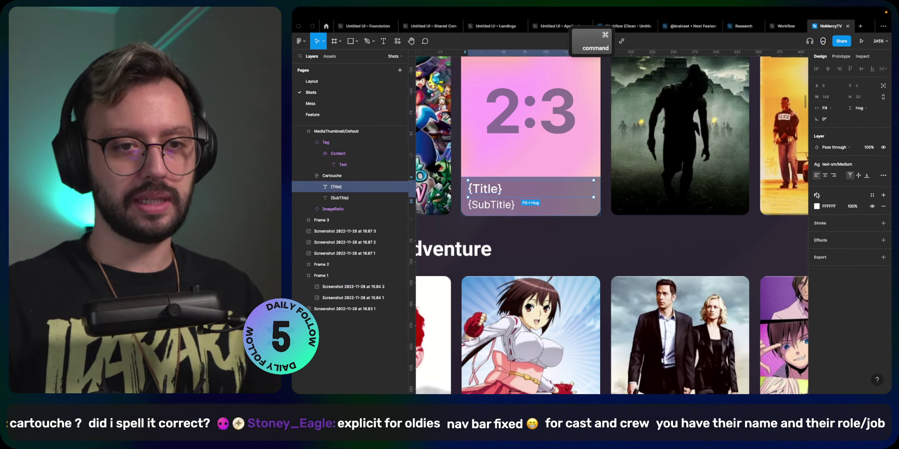
{"action": "left_click", "coordinate": [834, 166]}
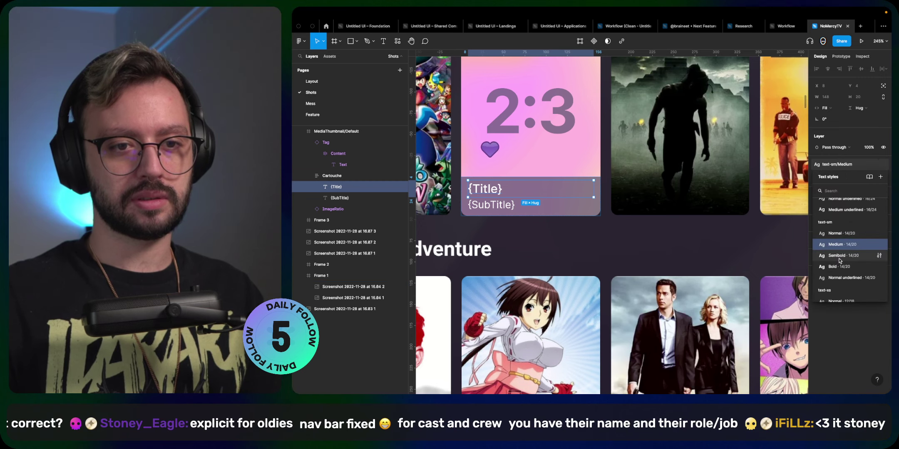
{"action": "key", "text": "Escape"}
{"action": "left_click", "coordinate": [837, 165]}
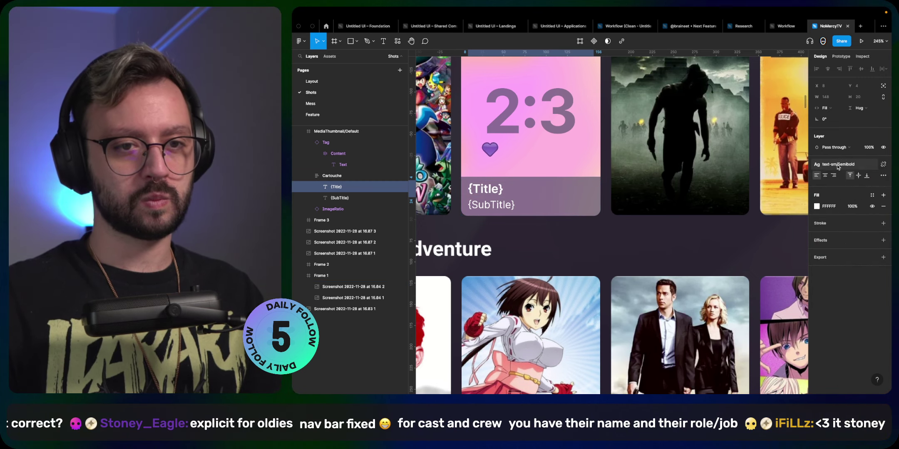
{"action": "left_click", "coordinate": [836, 257]}
{"action": "left_click", "coordinate": [517, 227]}
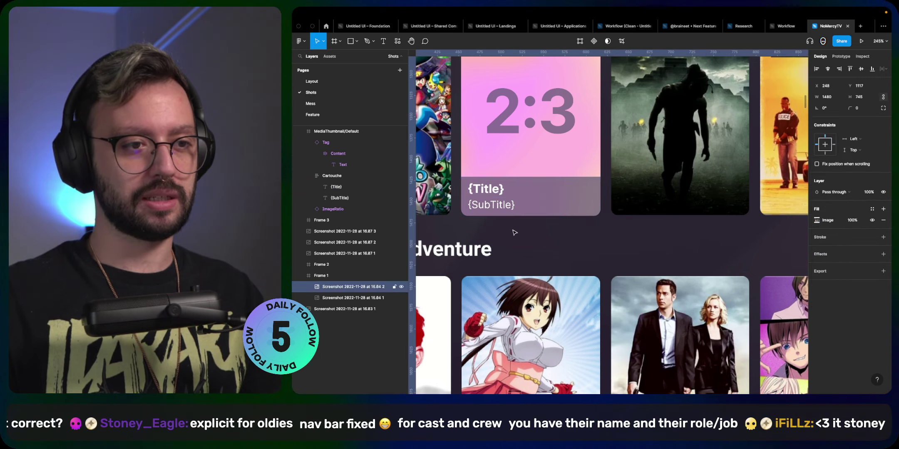
- Apply the white Base color style to the {Title} text's fill
{"action": "left_click", "coordinate": [574, 204]}
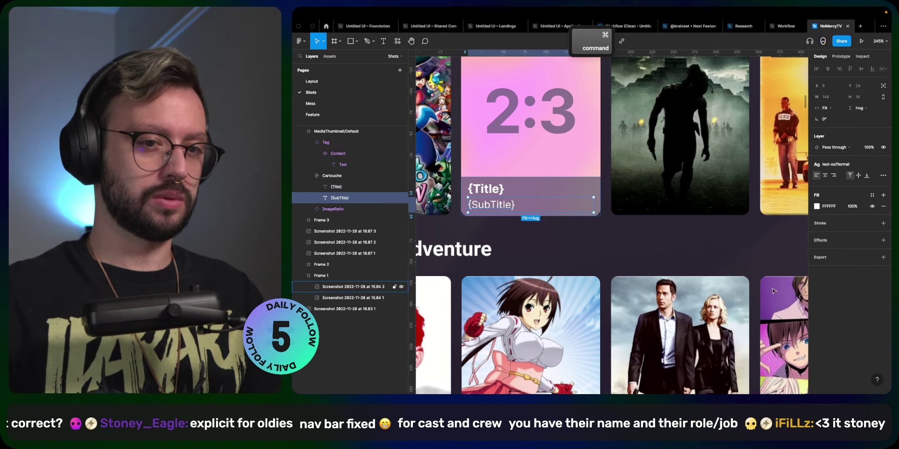
{"action": "left_click", "coordinate": [488, 189]}
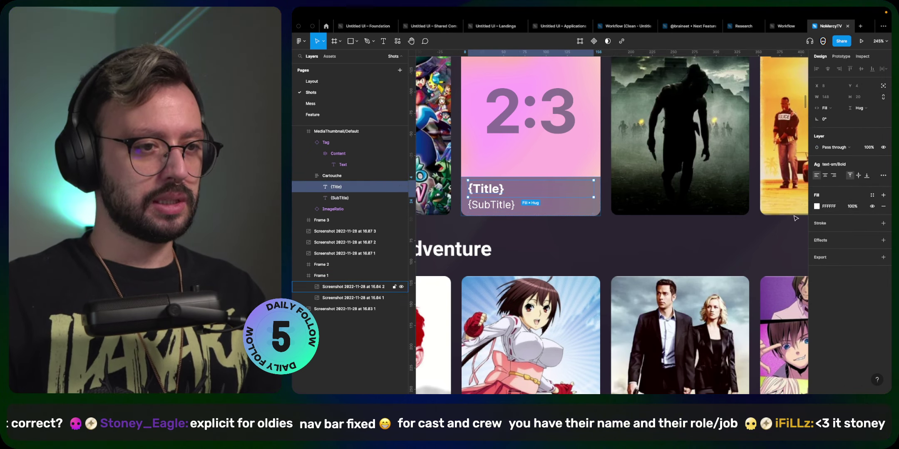
{"action": "left_click", "coordinate": [870, 195]}
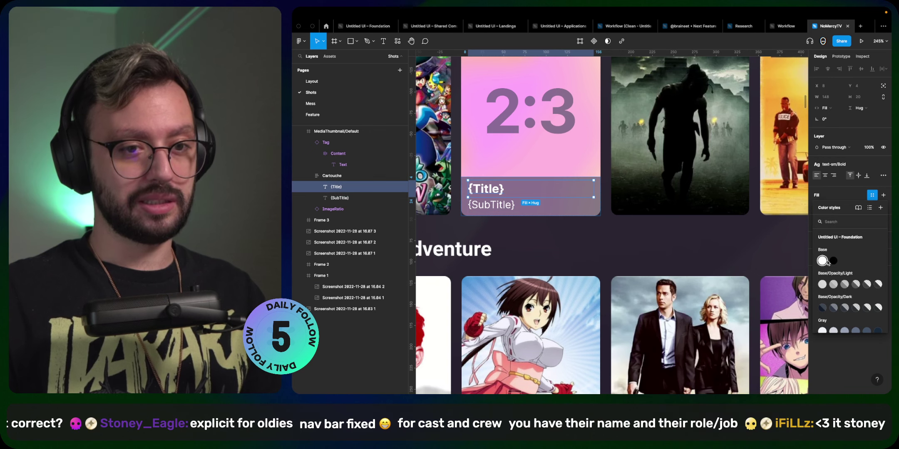
{"action": "left_click", "coordinate": [822, 261]}
- Apply a translucent Base/Opacity/Light color style to the {SubTitle} text and compare the thumbnail with the neighbouring covers
{"action": "left_click", "coordinate": [499, 206]}
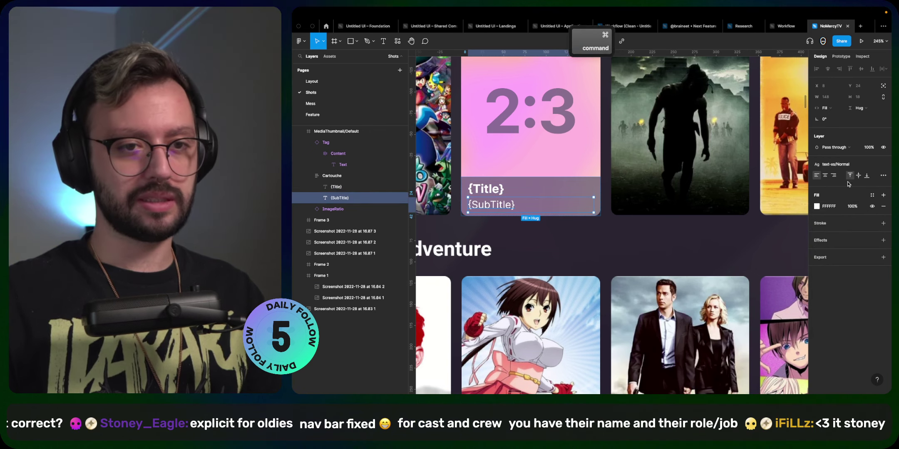
{"action": "left_click", "coordinate": [871, 195]}
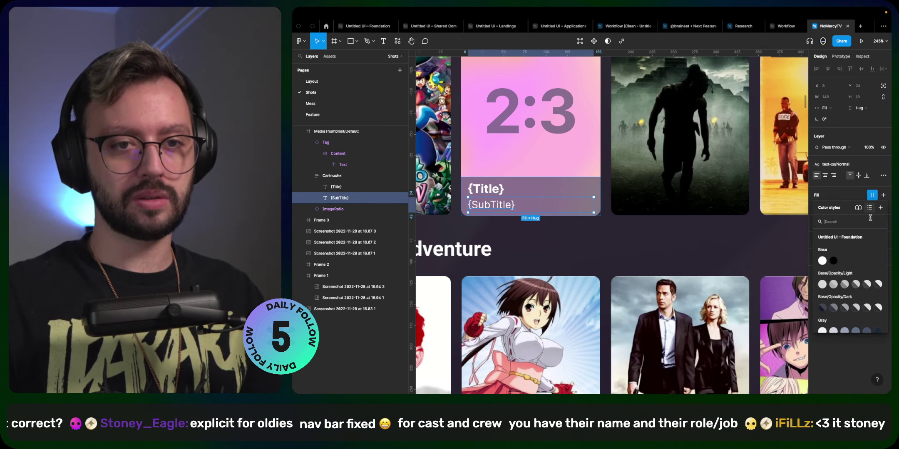
{"action": "left_click", "coordinate": [835, 286]}
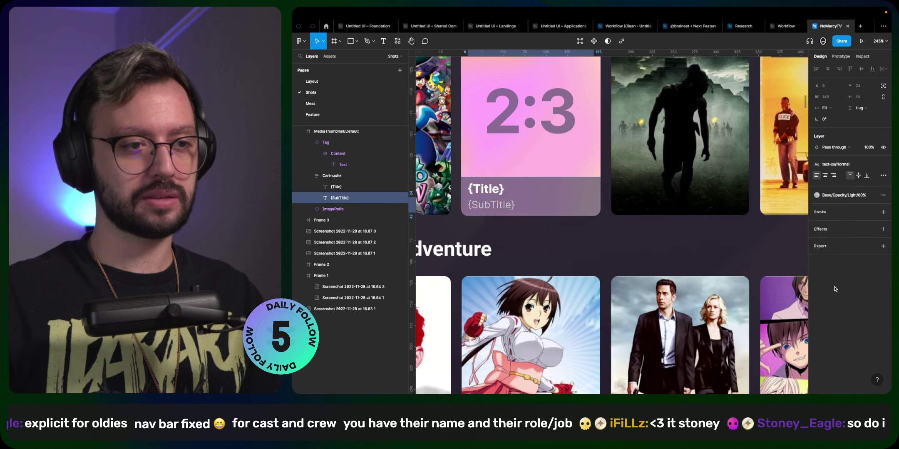
{"action": "left_click", "coordinate": [841, 195]}
{"action": "left_click", "coordinate": [819, 271]}
{"action": "left_click", "coordinate": [557, 234]}
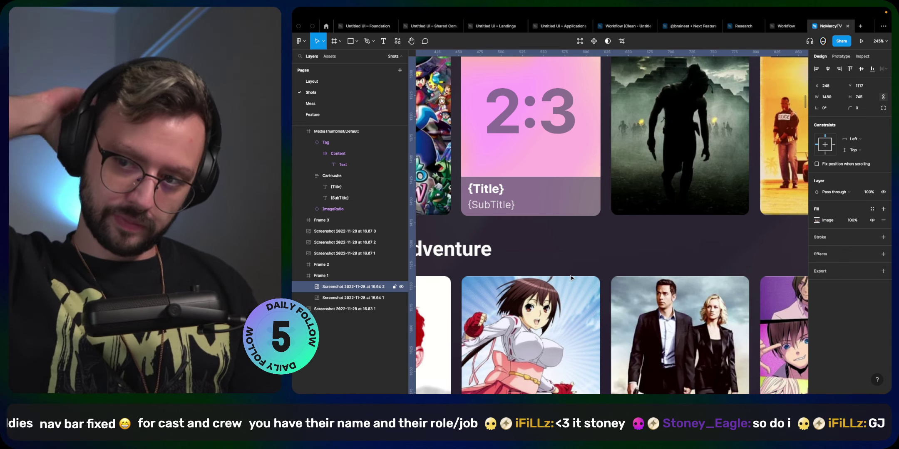
{"action": "scroll", "coordinate": [583, 246], "scroll_direction": "down", "scroll_amount": 5}
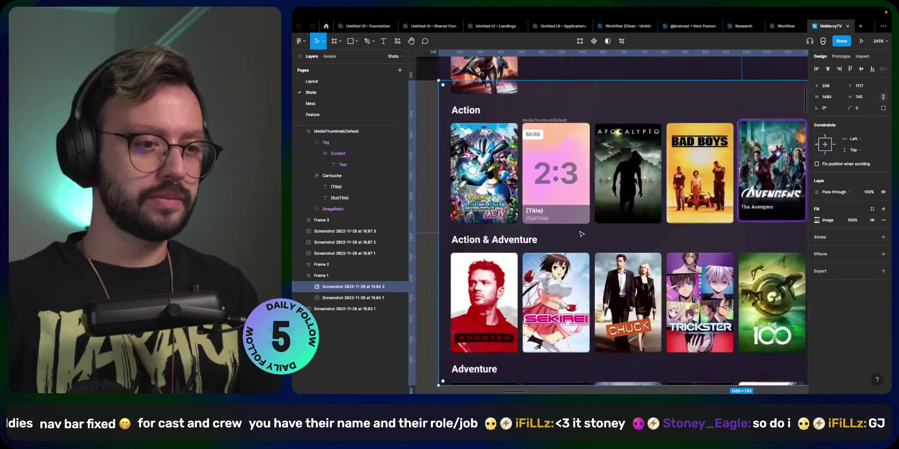
{"action": "scroll", "coordinate": [581, 234], "scroll_direction": "down", "scroll_amount": 5}
{"action": "scroll", "coordinate": [595, 189], "scroll_direction": "up", "scroll_amount": 8}
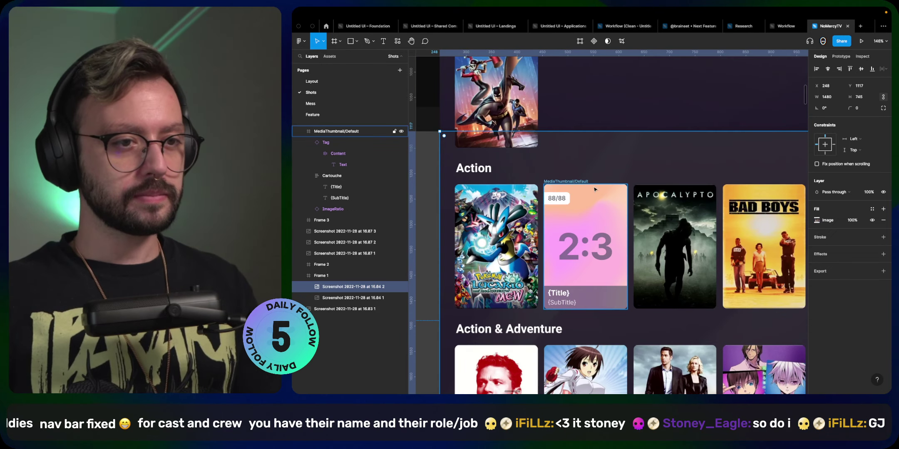
- Turn the MediaThumbnail/Default card frame into a component and move it onto the empty canvas above the page mockups
{"action": "left_click", "coordinate": [578, 183]}
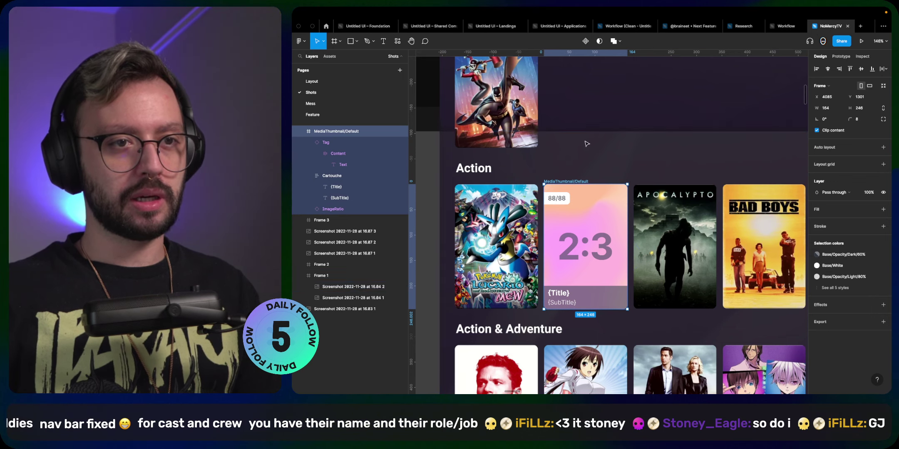
{"action": "key", "text": "ctrl+alt+k"}
{"action": "scroll", "coordinate": [629, 206], "scroll_direction": "down", "scroll_amount": 8}
{"action": "scroll", "coordinate": [629, 206], "scroll_direction": "up", "scroll_amount": 5}
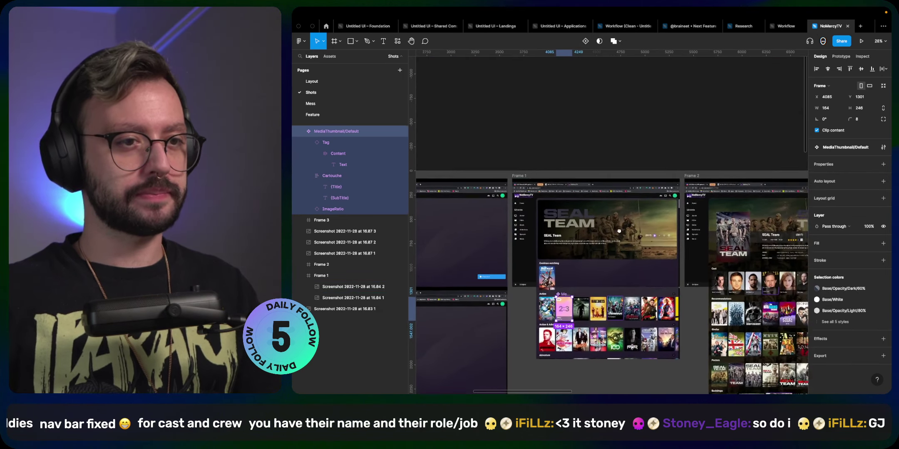
{"action": "left_click_drag", "start_coordinate": [559, 321], "coordinate": [538, 125]}
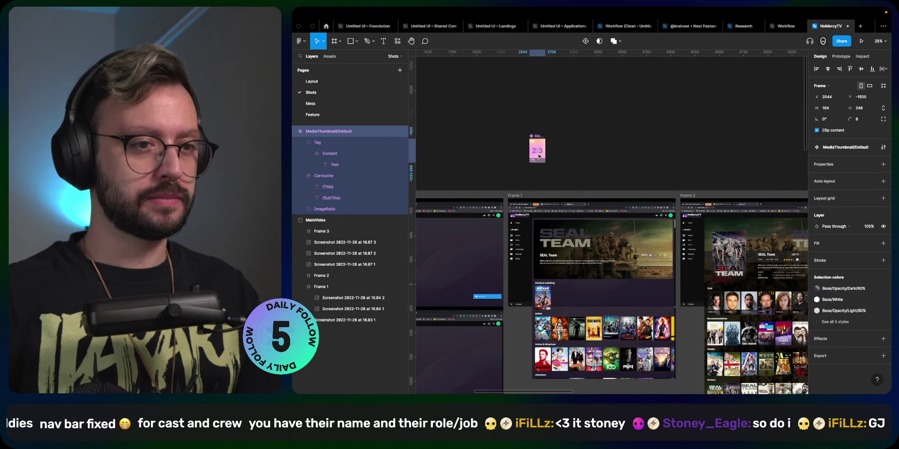
{"action": "scroll", "coordinate": [524, 154], "scroll_direction": "up", "scroll_amount": 10}
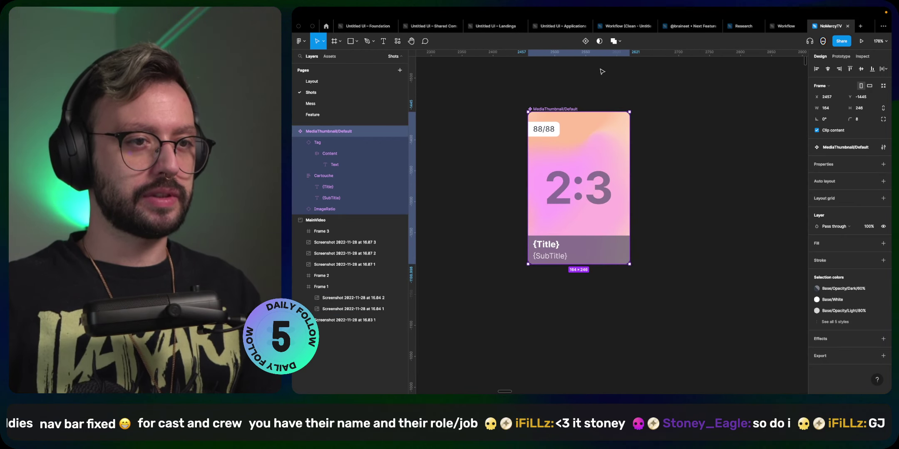
- Add a second variant to the thumbnail component and arrange the MediaThumbnail set with horizontal auto layout
{"action": "left_click", "coordinate": [585, 41]}
{"action": "left_click", "coordinate": [579, 269]}
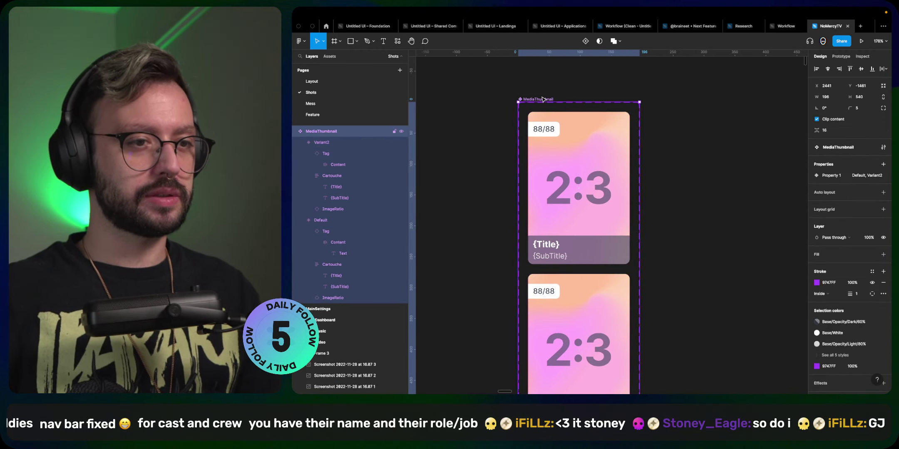
{"action": "key", "text": "shift+a"}
{"action": "left_click", "coordinate": [825, 205]}
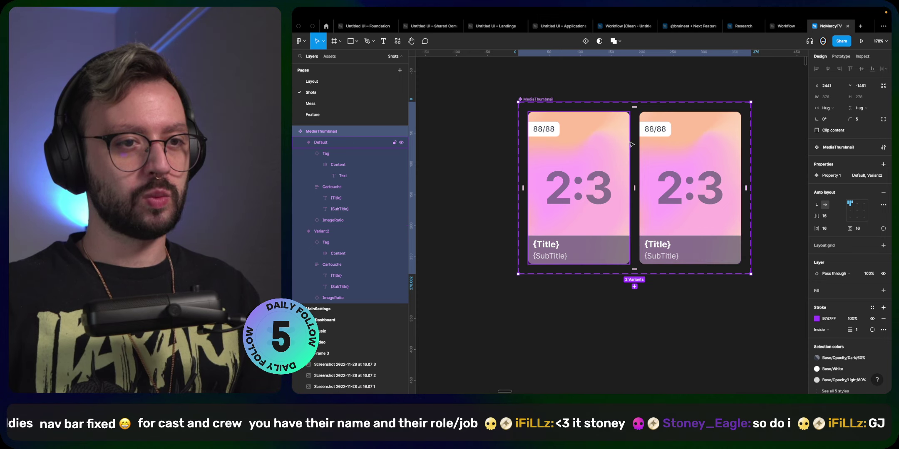
- Give both thumbnail variants an outside stroke using the Pending/500 color style
{"action": "key", "text": "Return"}
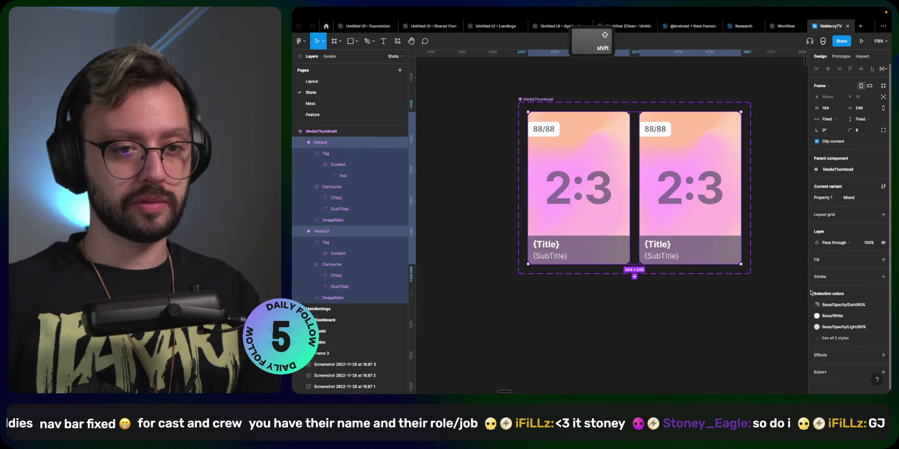
{"action": "left_click", "coordinate": [832, 276]}
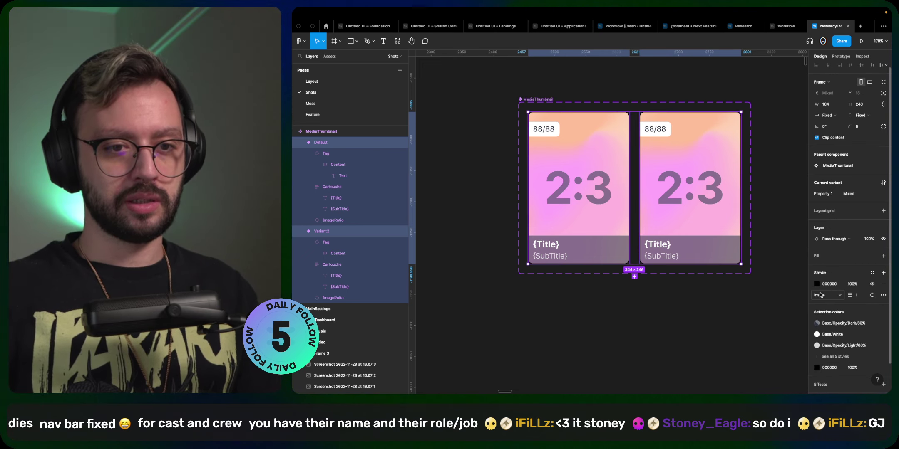
{"action": "left_click", "coordinate": [819, 295]}
{"action": "left_click", "coordinate": [831, 304]}
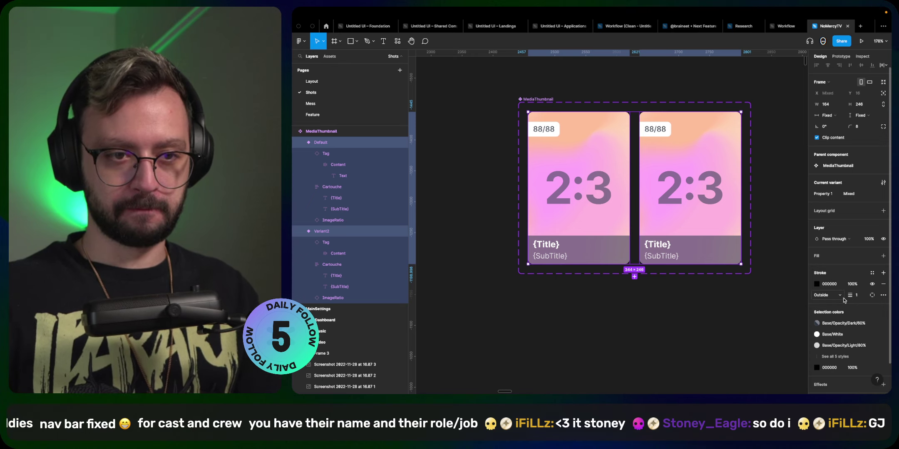
{"action": "left_click", "coordinate": [872, 274]}
{"action": "scroll", "coordinate": [859, 358], "scroll_direction": "down", "scroll_amount": 5}
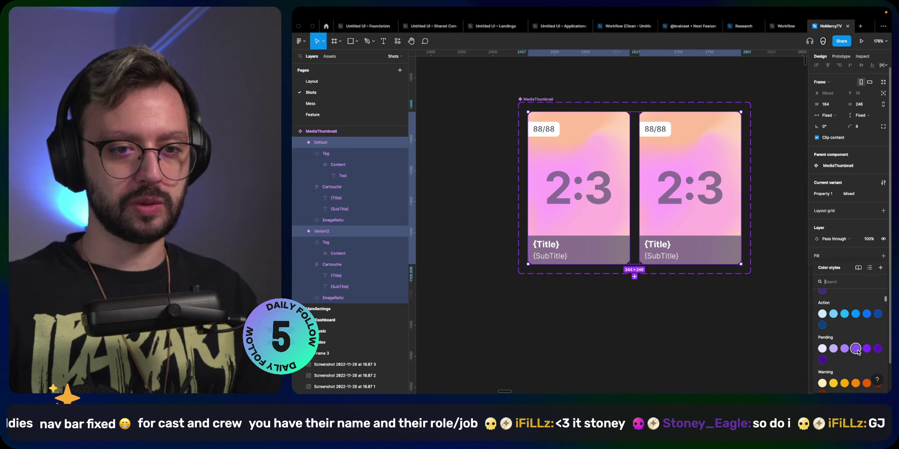
{"action": "left_click", "coordinate": [858, 352]}
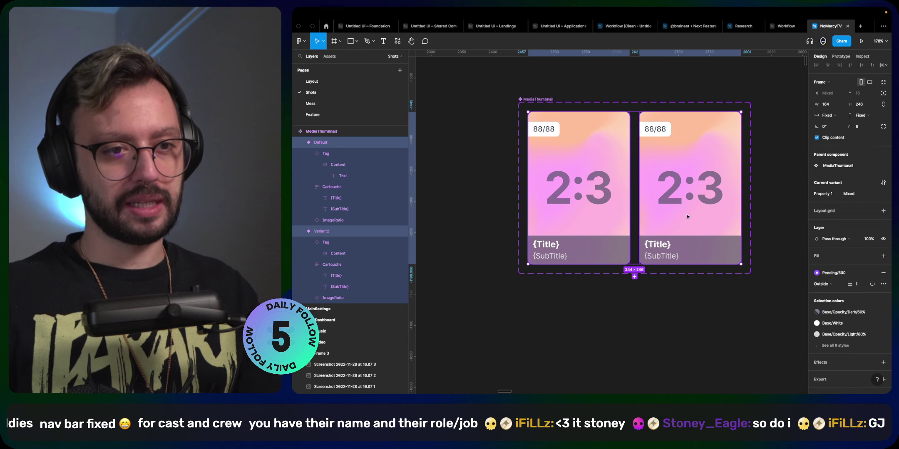
- Set the stroke width of Variant2 to 4
{"action": "left_click", "coordinate": [690, 231]}
{"action": "left_click", "coordinate": [858, 302]}
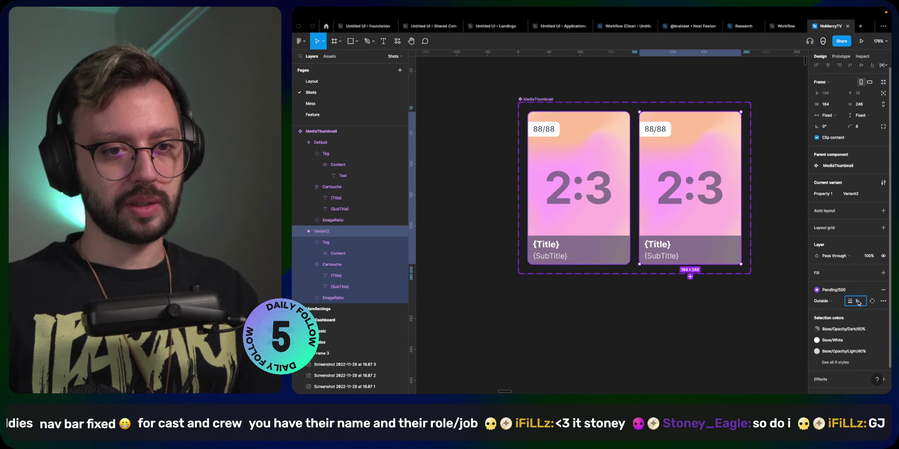
{"action": "type", "text": "4"}
{"action": "key", "text": "Return"}
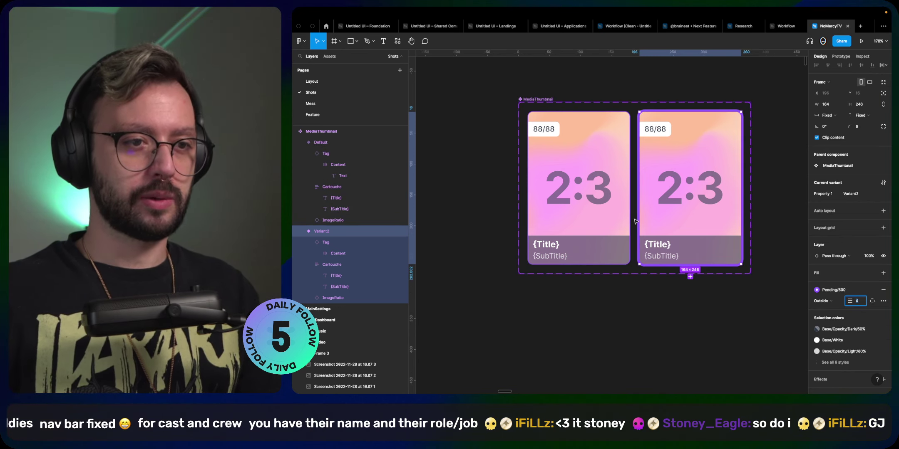
- Set the stroke width of the Default variant to 0
{"action": "left_click", "coordinate": [579, 187]}
{"action": "left_click", "coordinate": [858, 302]}
{"action": "type", "text": "0"}
{"action": "key", "text": "Return"}
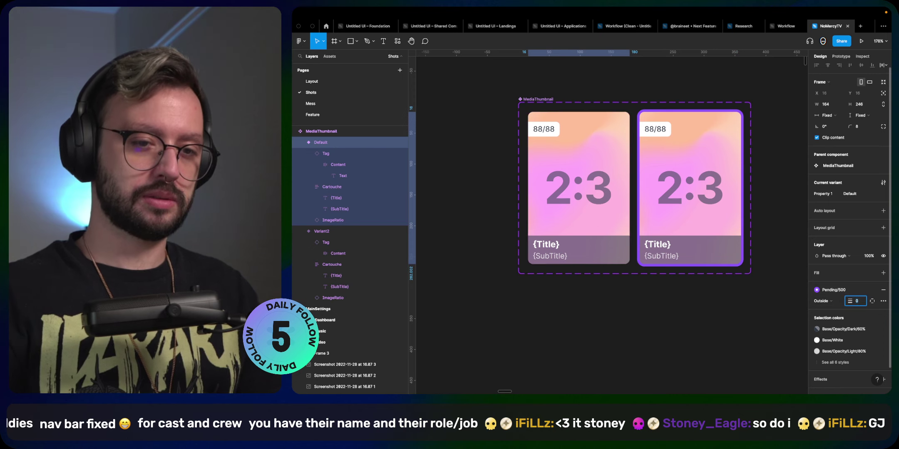
{"action": "left_click", "coordinate": [602, 291]}
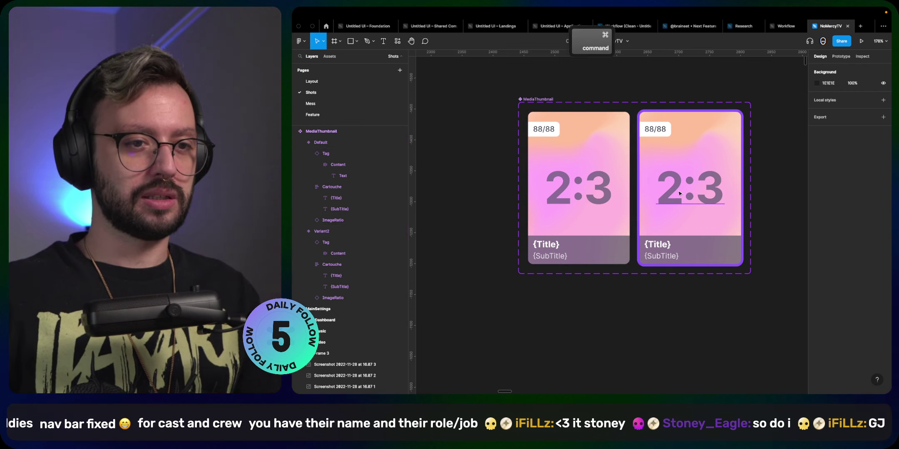
- Move the Default variant's Cartouche title strip straight down out of the card to Y 248
{"action": "left_click", "coordinate": [687, 183], "text": "super"}
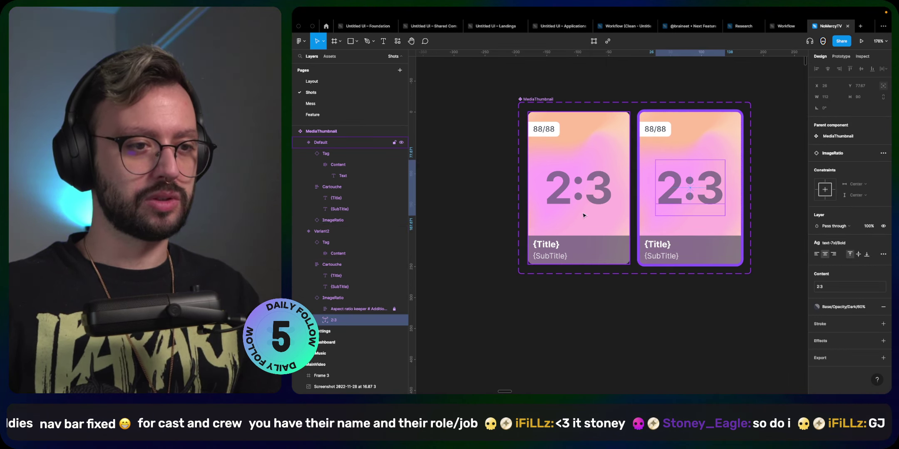
{"action": "left_click", "coordinate": [585, 242]}
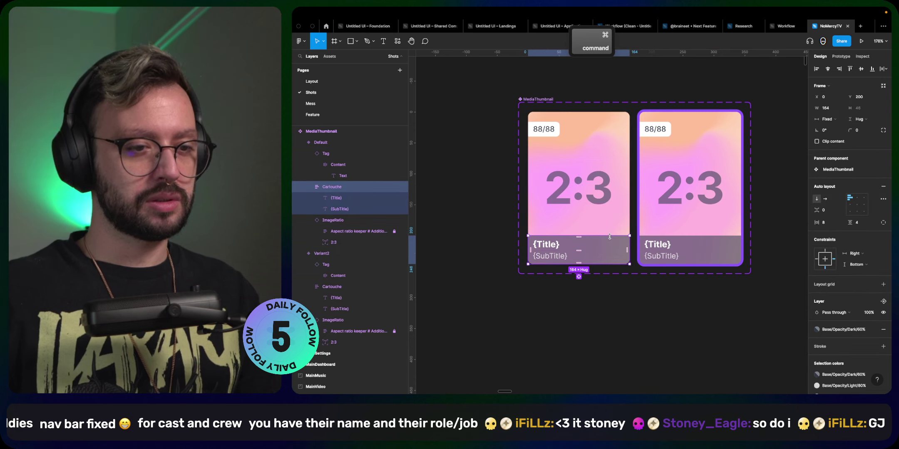
{"action": "key", "text": "shift+Down"}
{"action": "key", "text": "shift+Down"}
{"action": "key", "text": "shift+Down"}
{"action": "key", "text": "shift+Down"}
{"action": "key", "text": "shift+Down"}
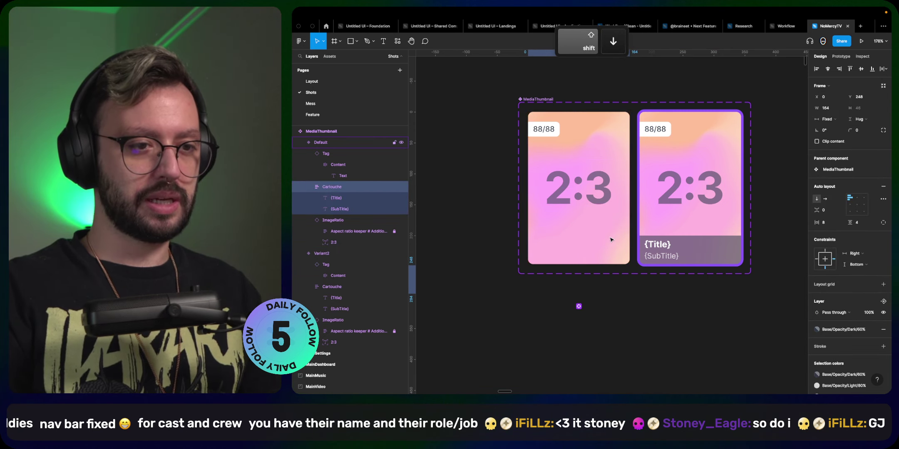
- Shift the Default variant's 88/88 tag left to X -44, leaving only a sliver inside the card
{"action": "left_click", "coordinate": [555, 133]}
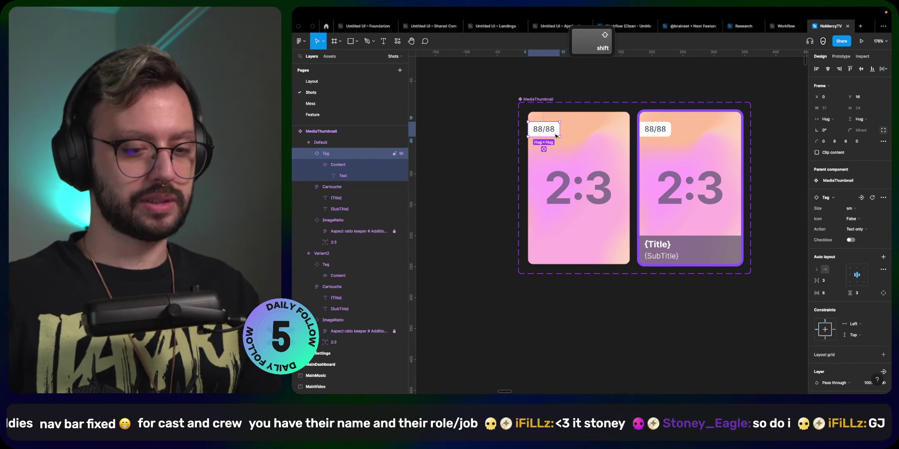
{"action": "key", "text": "shift+Left"}
{"action": "key", "text": "shift+Left"}
{"action": "key", "text": "shift+Left"}
{"action": "key", "text": "Left"}
{"action": "key", "text": "Left"}
{"action": "key", "text": "Left"}
{"action": "key", "text": "Left"}
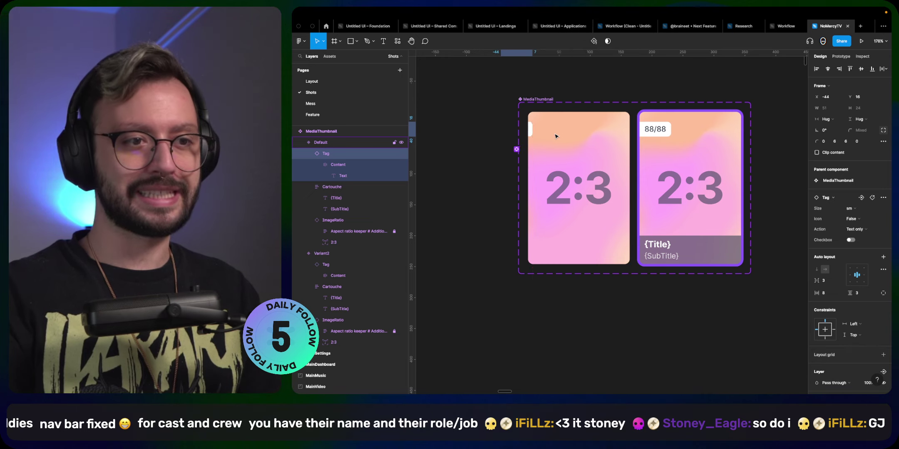
{"action": "key", "text": "alt"}
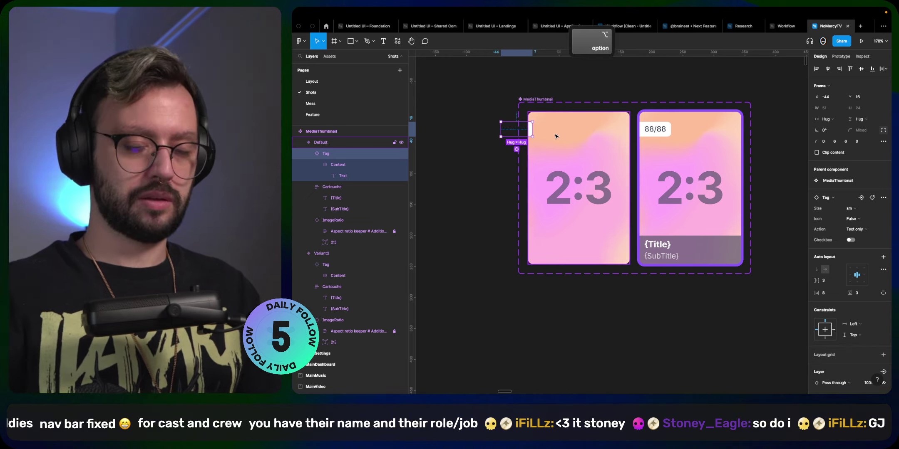
- Add a prototype interaction that changes the Default variant to Variant2 on mouse enter
{"action": "left_click", "coordinate": [566, 136]}
{"action": "left_click", "coordinate": [840, 56]}
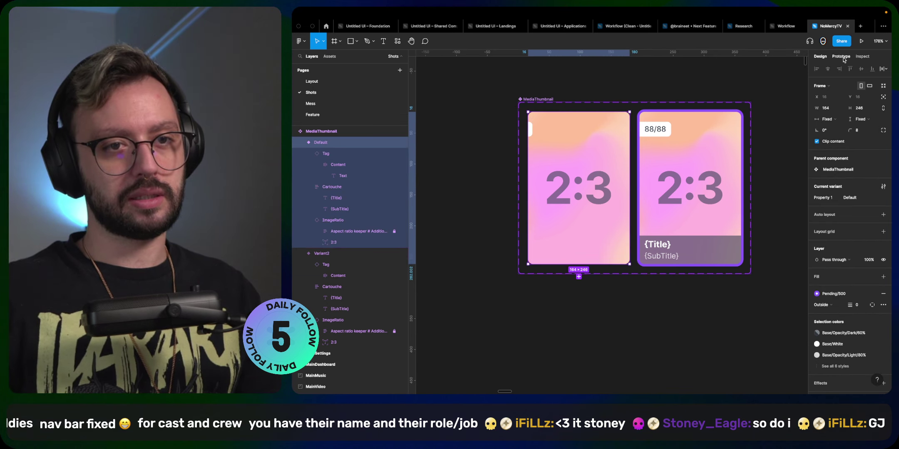
{"action": "left_click_drag", "start_coordinate": [647, 185], "coordinate": [649, 185]}
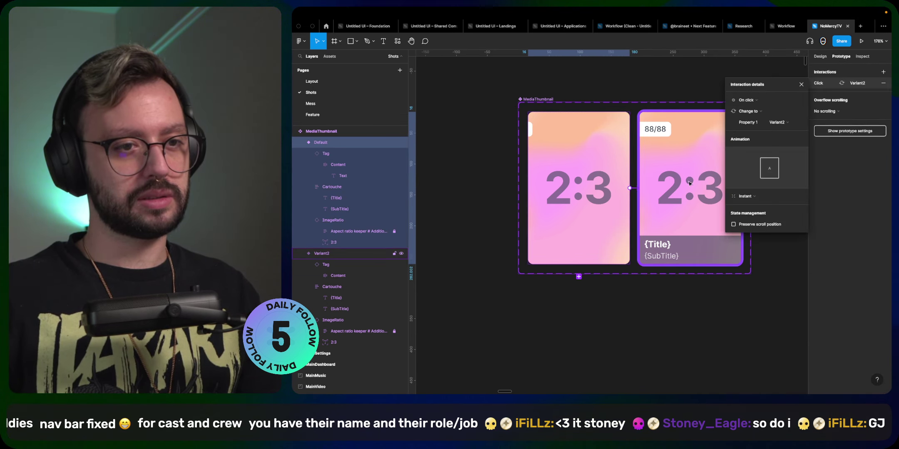
{"action": "left_click", "coordinate": [747, 100]}
{"action": "left_click", "coordinate": [756, 151]}
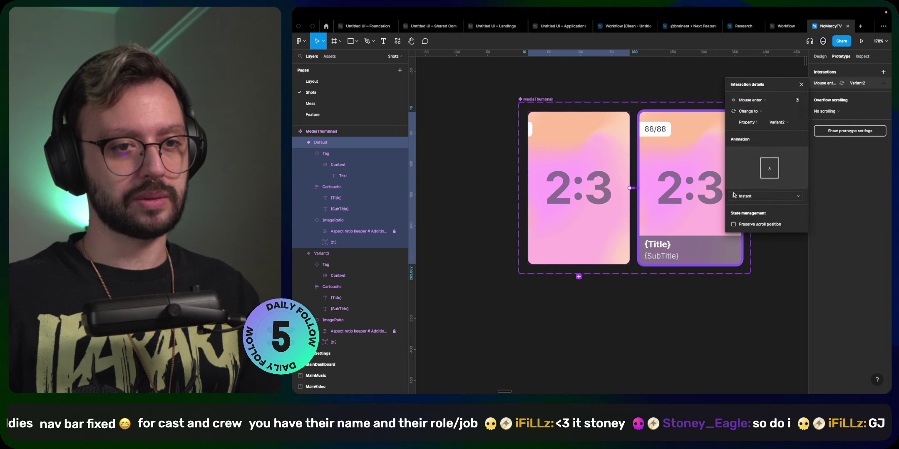
- Set the mouse-enter transition to Smart animate with Ease in and out easing and a 420 ms duration
{"action": "left_click", "coordinate": [745, 196]}
{"action": "left_click", "coordinate": [749, 211]}
{"action": "left_click", "coordinate": [749, 208]}
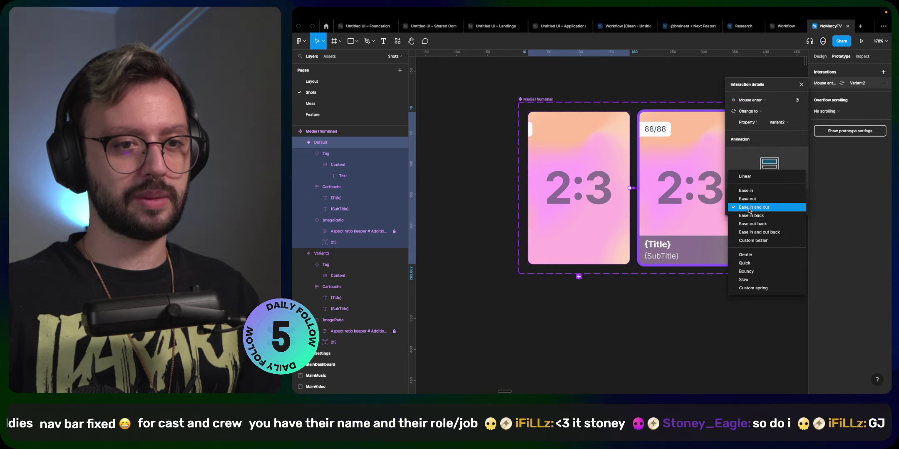
{"action": "left_click", "coordinate": [758, 207]}
{"action": "left_click", "coordinate": [780, 211]}
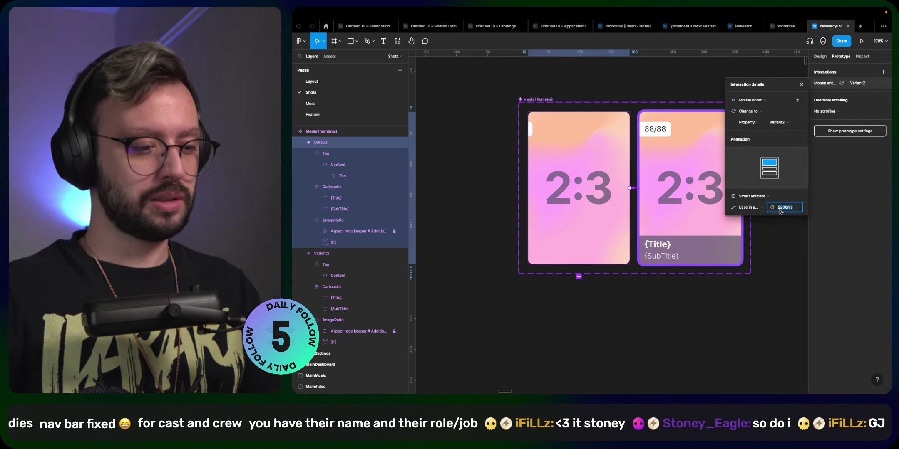
{"action": "type", "text": "420"}
{"action": "key", "text": "Return"}
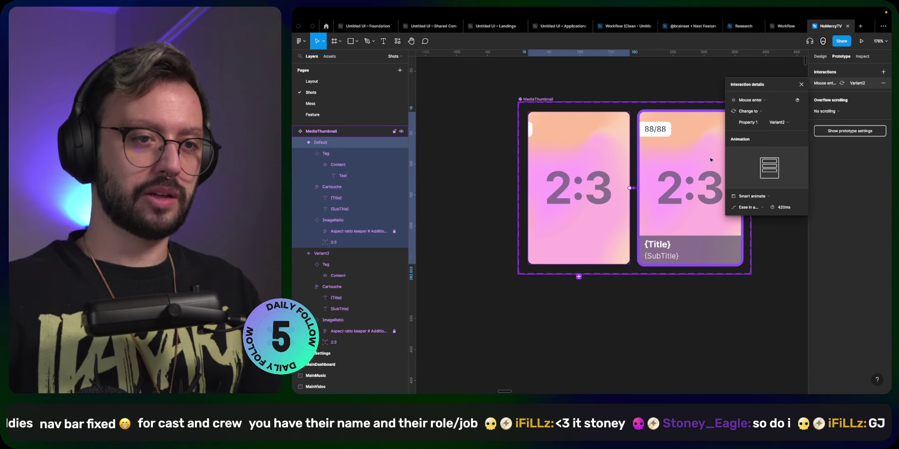
- Add a prototype interaction that changes Variant2 back to the Default variant on mouse leave
{"action": "left_click", "coordinate": [683, 176]}
{"action": "left_click_drag", "start_coordinate": [743, 190], "coordinate": [583, 188]}
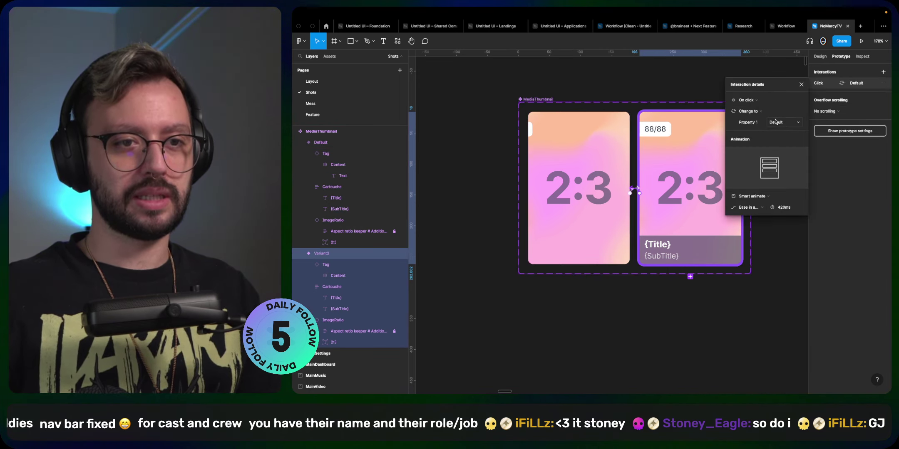
{"action": "left_click", "coordinate": [753, 100]}
{"action": "left_click", "coordinate": [769, 145]}
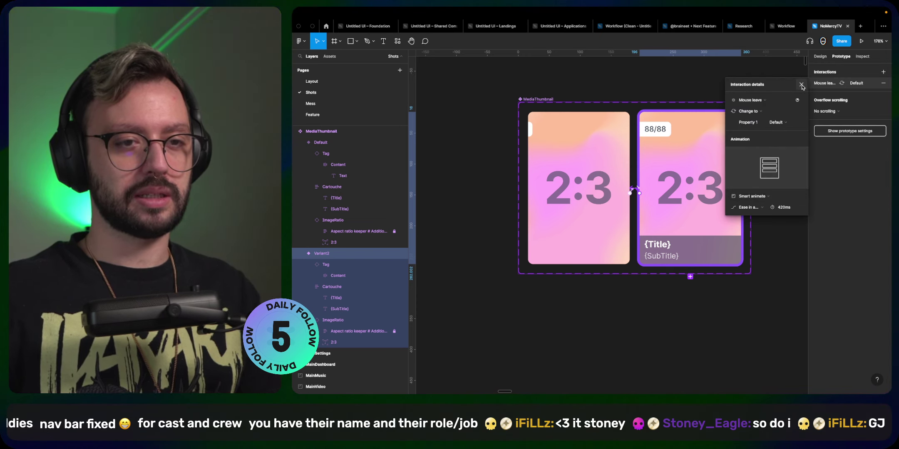
{"action": "left_click", "coordinate": [801, 85]}
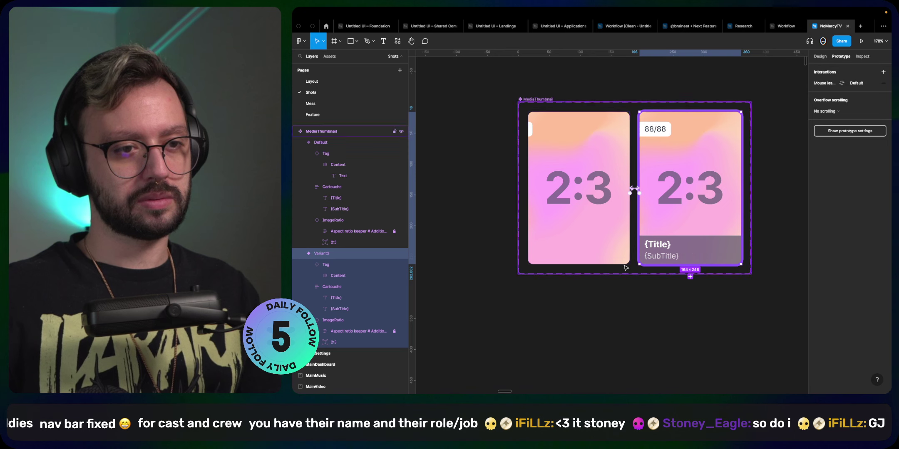
{"action": "left_click", "coordinate": [670, 308]}
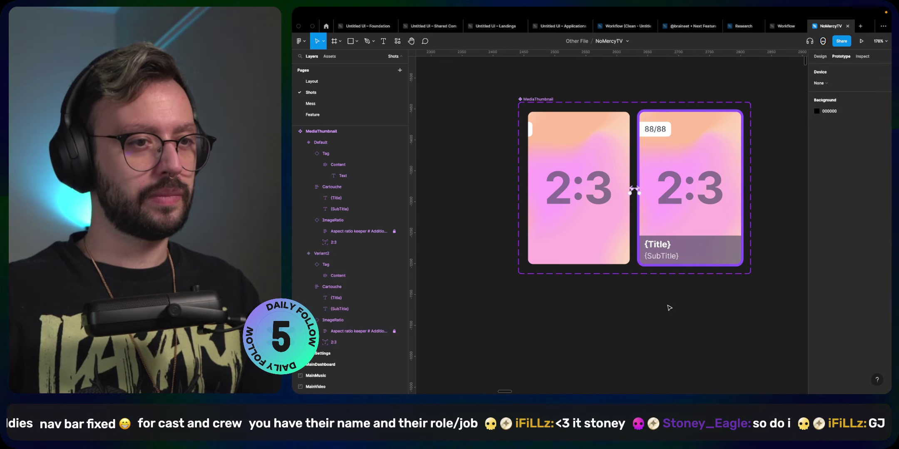
- Move the MediaThumbnail component set to the Layout page and open that page
{"action": "left_click", "coordinate": [541, 99]}
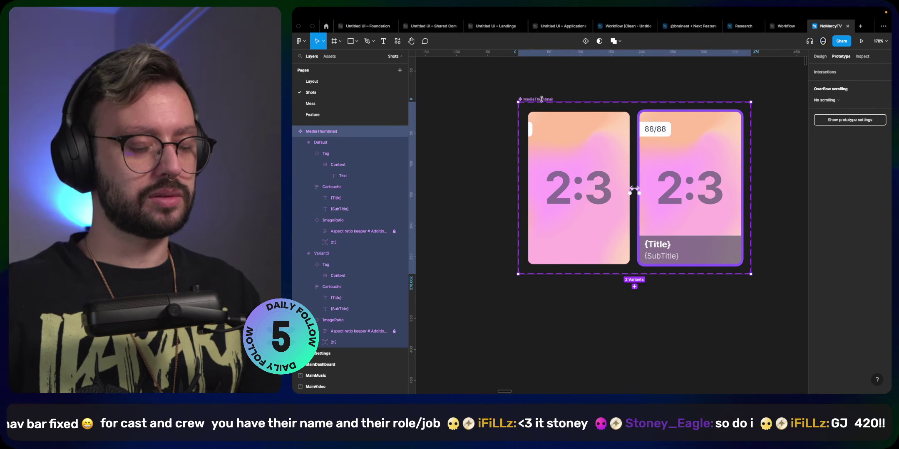
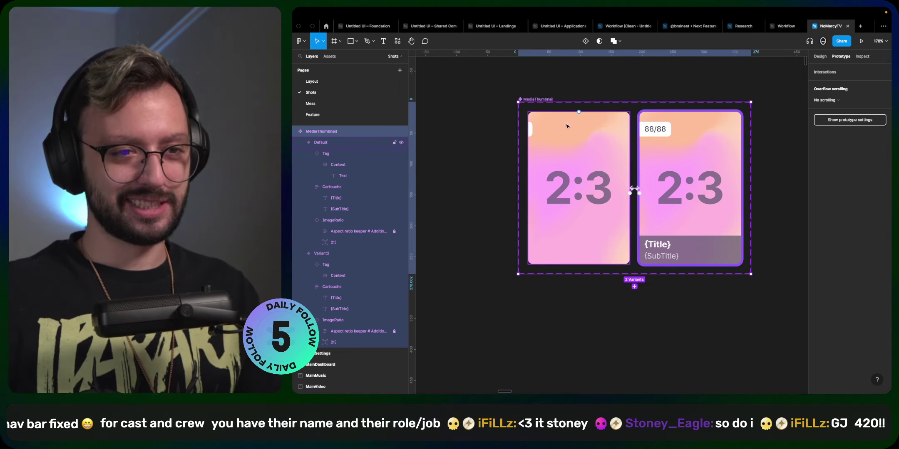
{"action": "right_click", "coordinate": [531, 111]}
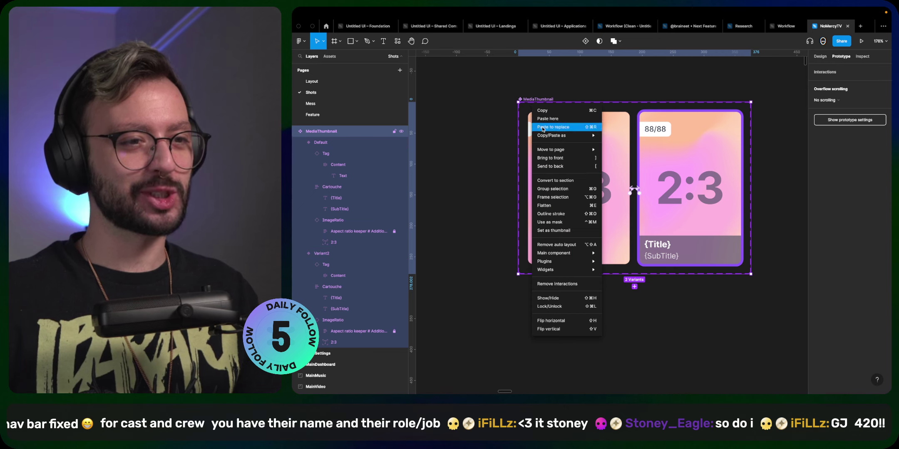
{"action": "mouse_move", "coordinate": [565, 152]}
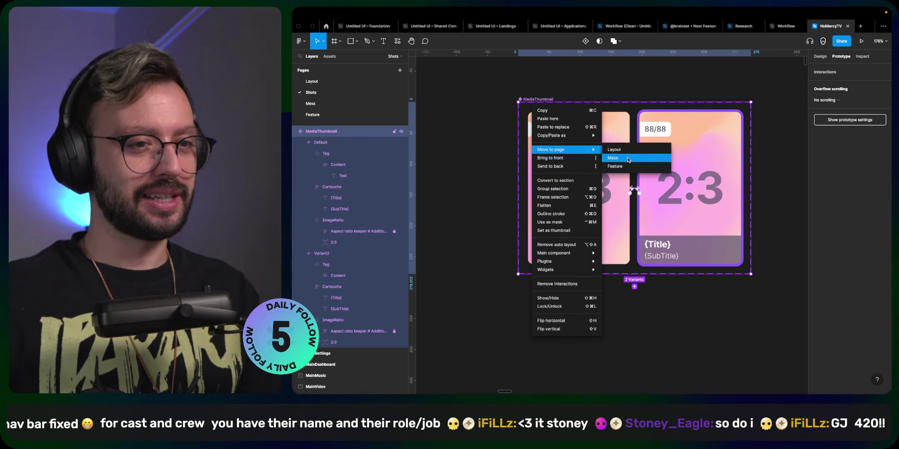
{"action": "left_click", "coordinate": [614, 149]}
{"action": "left_click", "coordinate": [320, 82]}
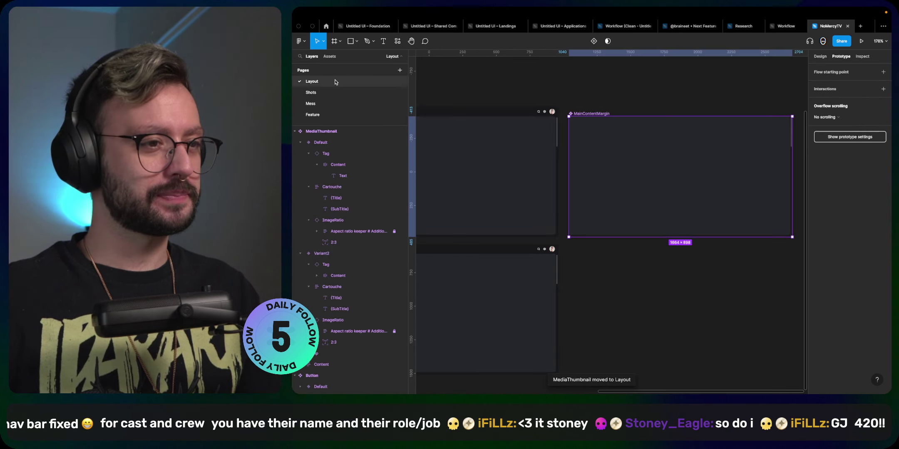
- Place the MediaThumbnail component set beside MainContentMargin, aligned with its upper edge
{"action": "scroll", "coordinate": [532, 158], "scroll_direction": "down", "scroll_amount": 10}
{"action": "scroll", "coordinate": [559, 140], "scroll_direction": "up", "scroll_amount": 5}
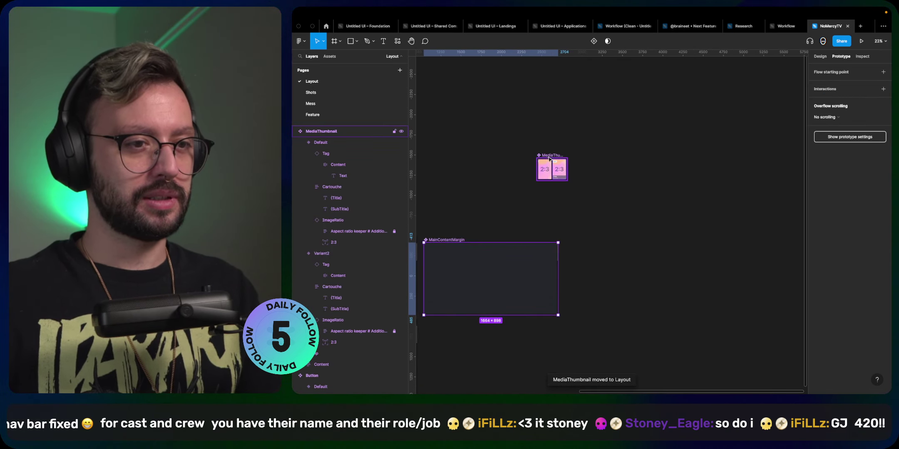
{"action": "left_click_drag", "start_coordinate": [546, 154], "coordinate": [578, 241]}
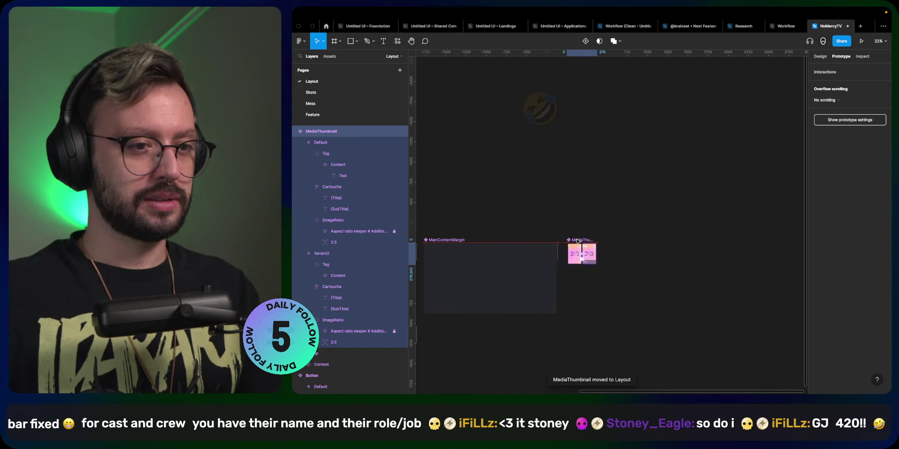
{"action": "scroll", "coordinate": [529, 255], "scroll_direction": "up", "scroll_amount": 3}
{"action": "scroll", "coordinate": [536, 251], "scroll_direction": "left", "scroll_amount": 2}
{"action": "scroll", "coordinate": [537, 250], "scroll_direction": "down", "scroll_amount": 1}
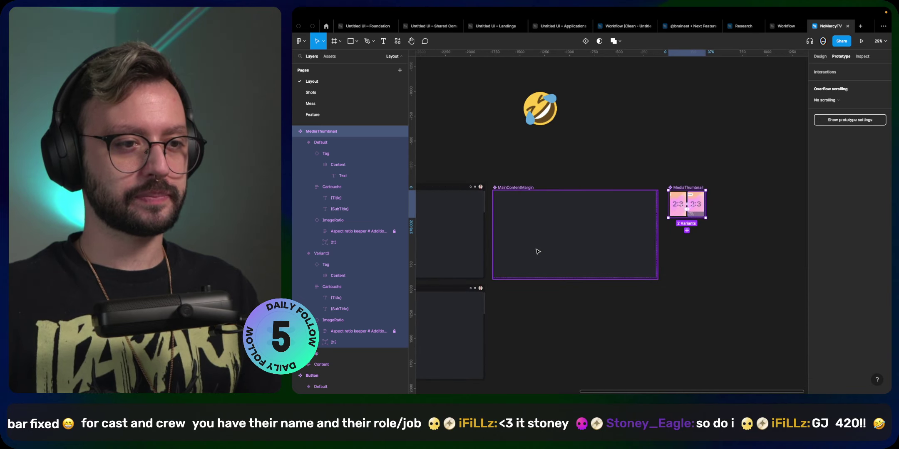
- Add a second variant to the MainContentMargin component
{"action": "left_click", "coordinate": [684, 156]}
{"action": "left_click", "coordinate": [676, 207]}
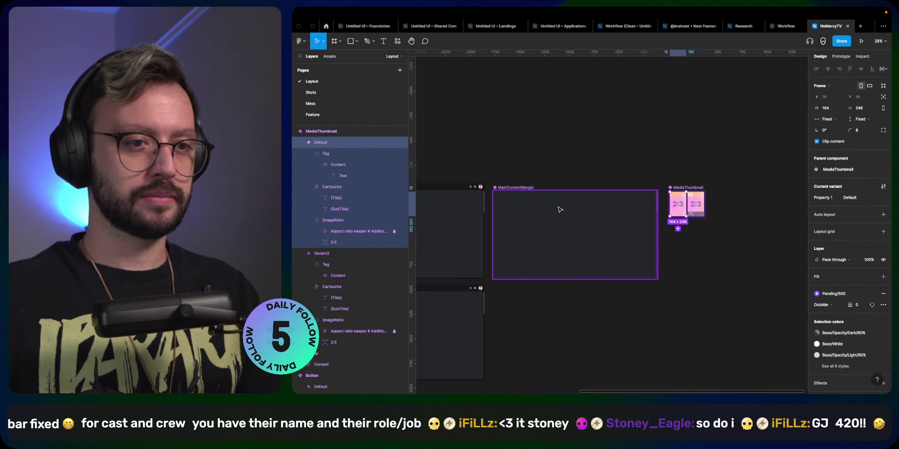
{"action": "left_click", "coordinate": [509, 187]}
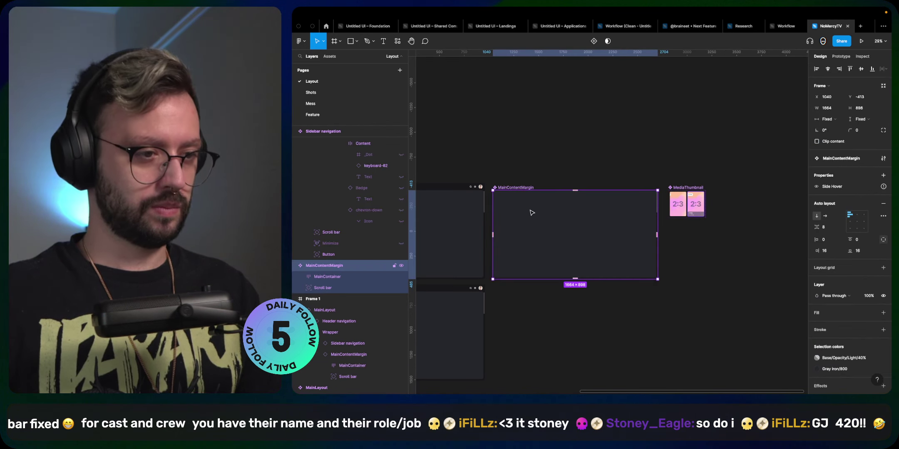
{"action": "left_click", "coordinate": [594, 42]}
- Rename MainContentMargin's Default variant to Empty and its variant property to Type
{"action": "left_click", "coordinate": [561, 233]}
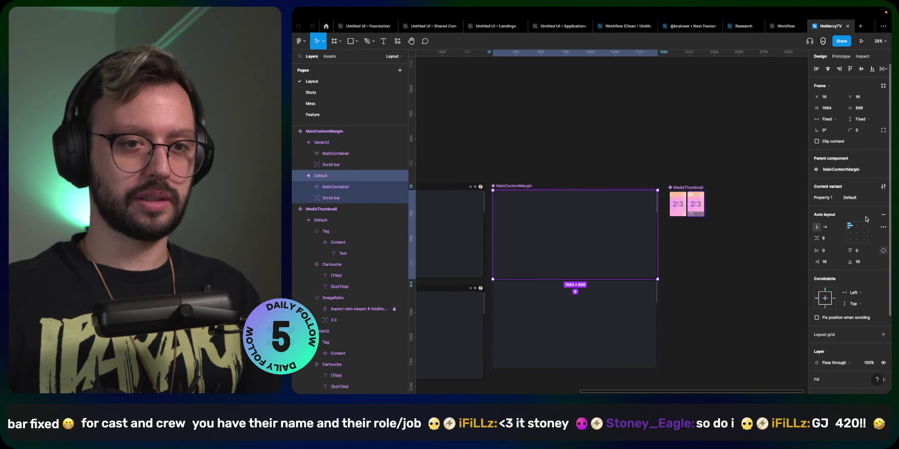
{"action": "left_click", "coordinate": [860, 201]}
{"action": "type", "text": "Emp"}
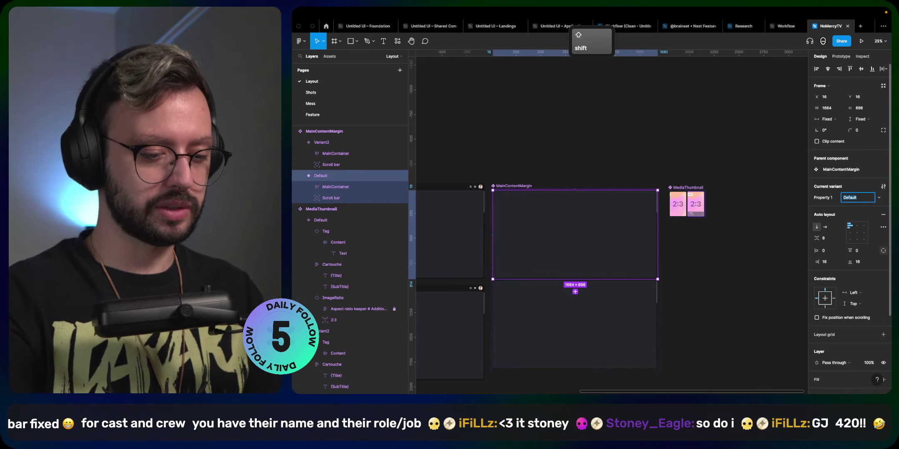
{"action": "type", "text": "ty"}
{"action": "key", "text": "Return"}
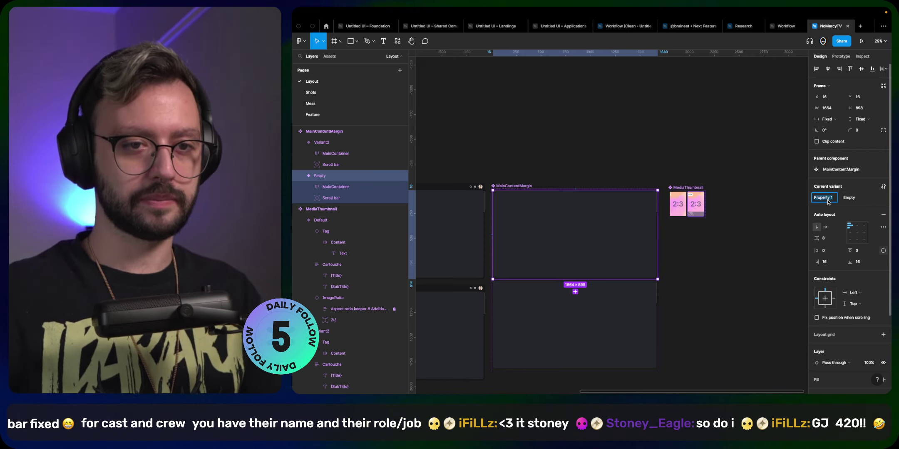
{"action": "type", "text": "Type"}
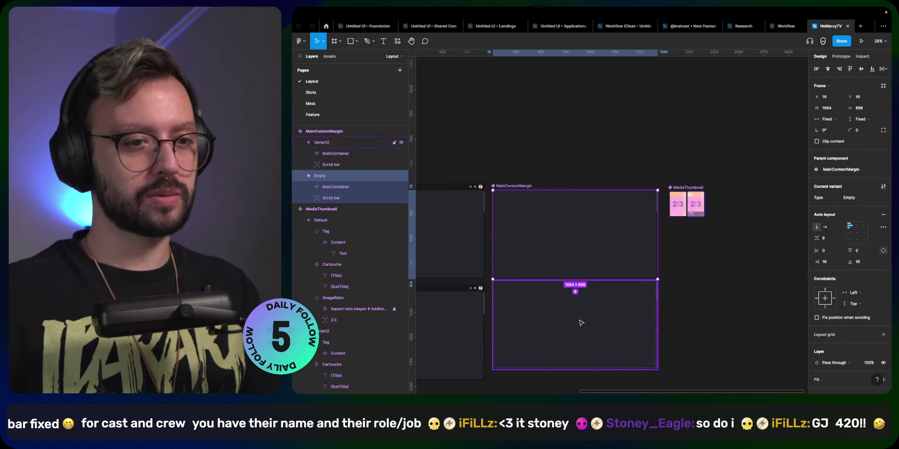
- Set the Type value of MainContentMargin's second variant to Full Grid
{"action": "left_click", "coordinate": [580, 319]}
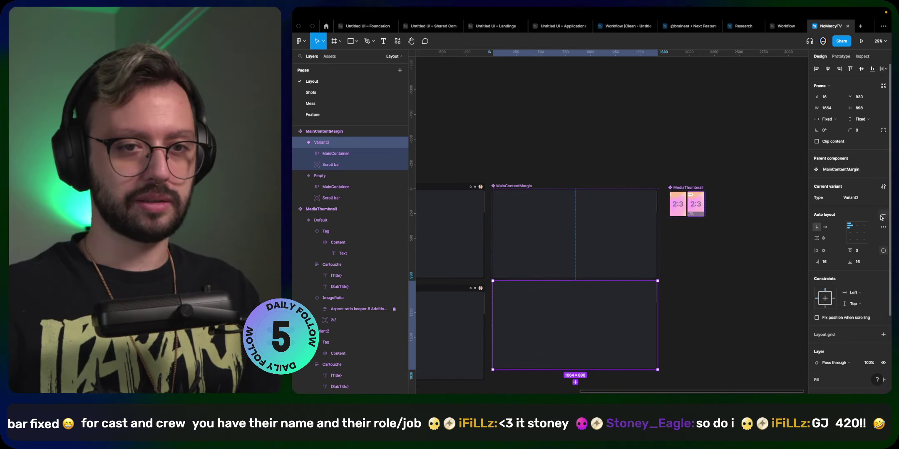
{"action": "left_click", "coordinate": [864, 201]}
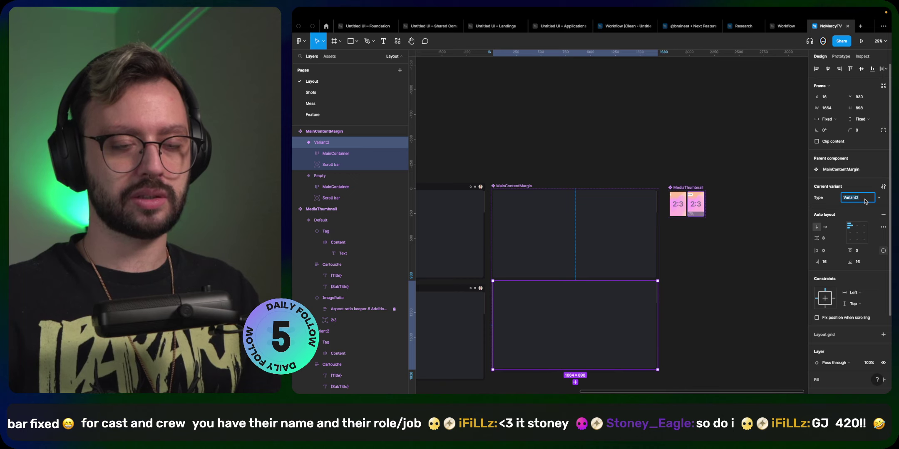
{"action": "type", "text": "Full"}
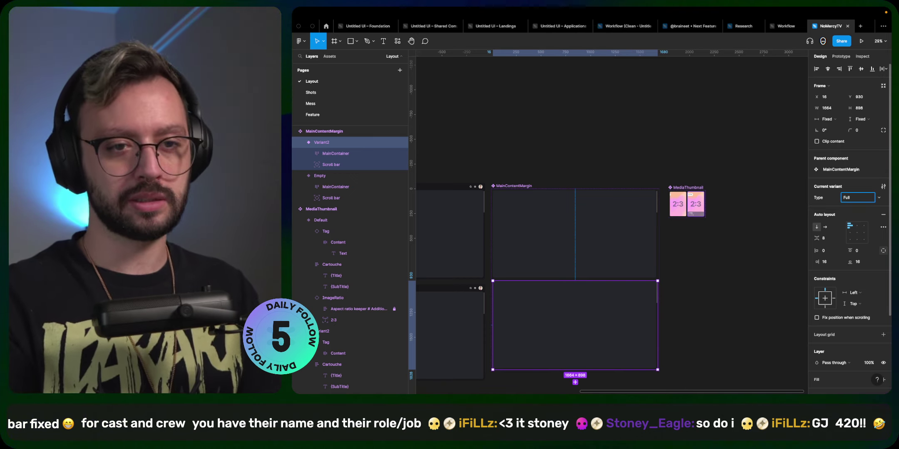
{"action": "type", "text": " Grid"}
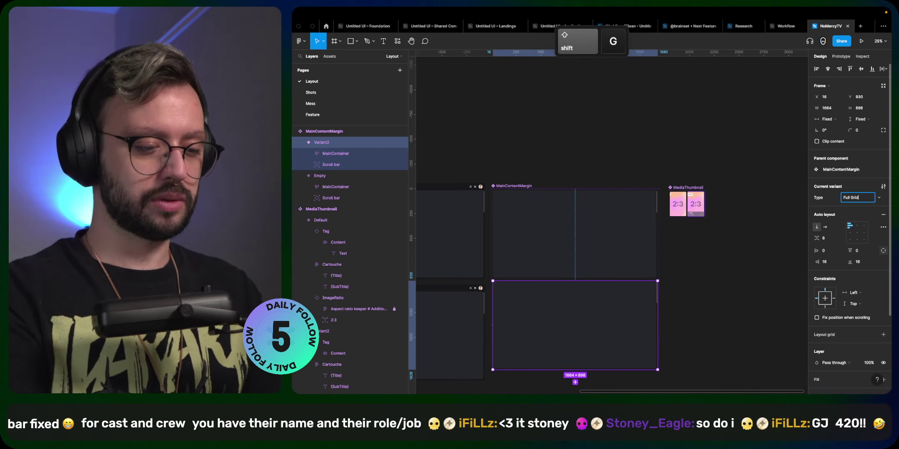
- Check the anime library grid on the Shots page and place a default MediaThumbnail instance in the Full Grid variant on the Layout page
{"action": "left_click", "coordinate": [323, 96]}
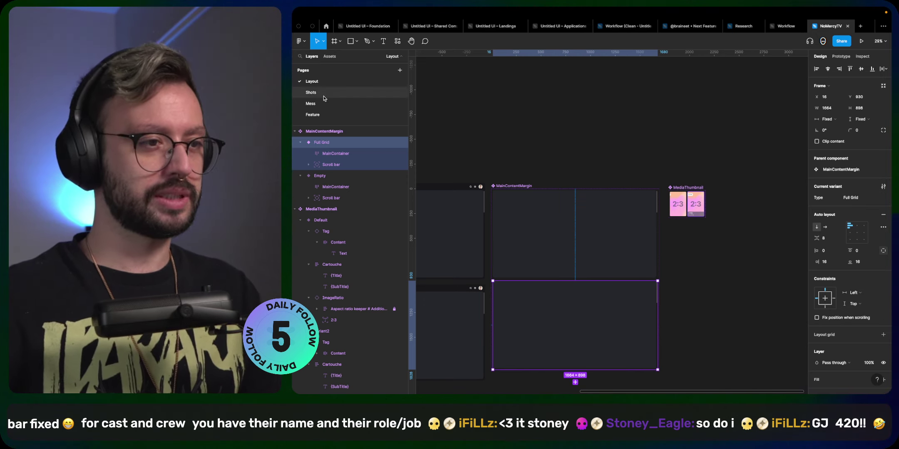
{"action": "scroll", "coordinate": [670, 265], "scroll_direction": "down", "scroll_amount": 10}
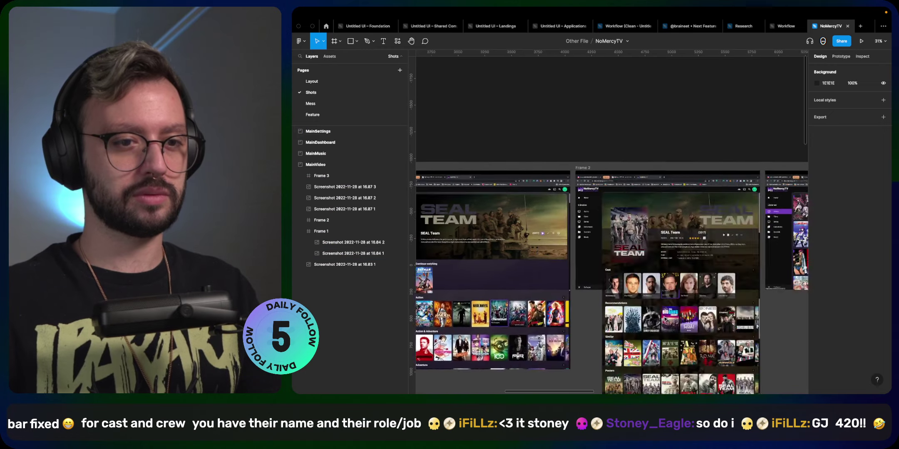
{"action": "scroll", "coordinate": [599, 217], "scroll_direction": "up", "scroll_amount": 10}
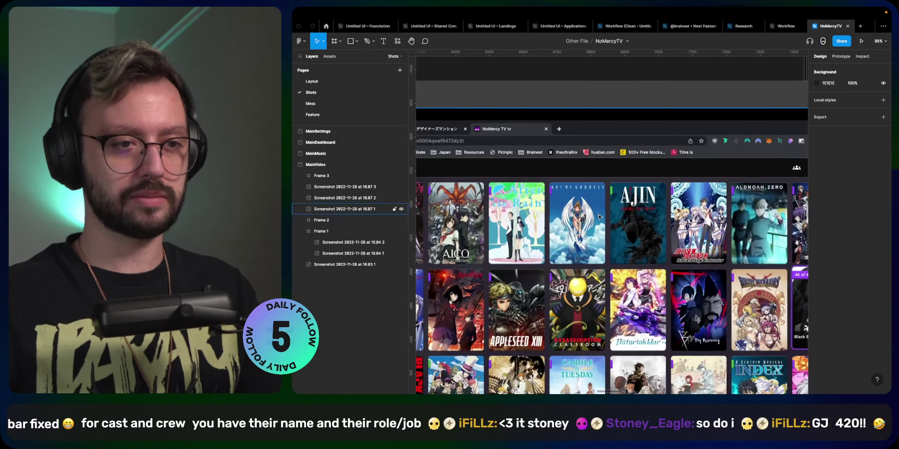
{"action": "scroll", "coordinate": [599, 218], "scroll_direction": "down", "scroll_amount": 5}
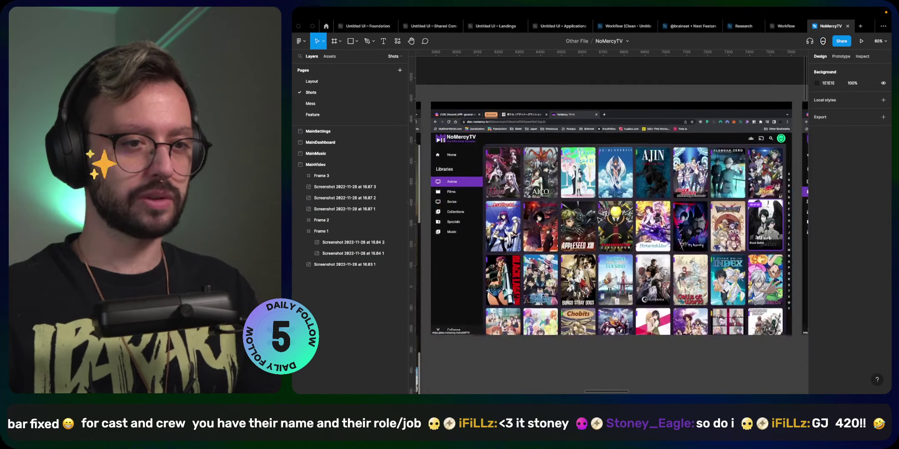
{"action": "left_click", "coordinate": [321, 82]}
{"action": "left_click", "coordinate": [678, 204]}
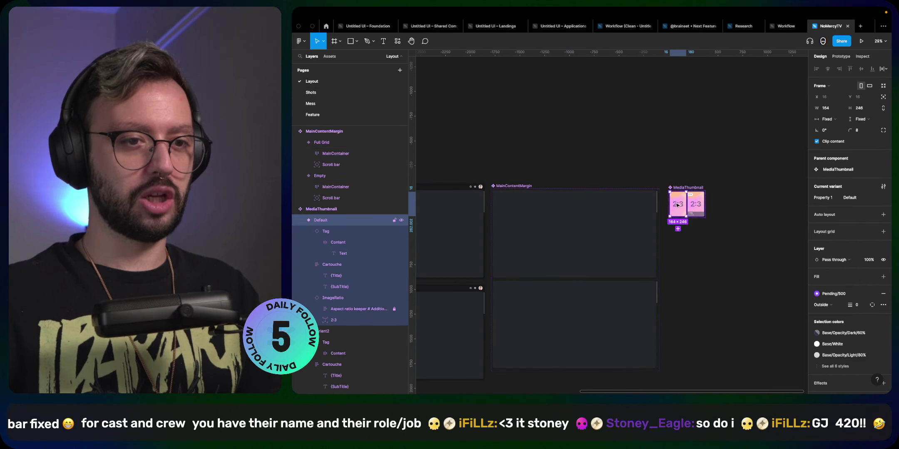
{"action": "key", "text": "alt"}
{"action": "left_click_drag", "start_coordinate": [678, 203], "coordinate": [519, 303]}
- Duplicate the MediaThumbnail instance until the Full Grid variant holds a row of nine thumbnails
{"action": "scroll", "coordinate": [519, 302], "scroll_direction": "up", "scroll_amount": 10}
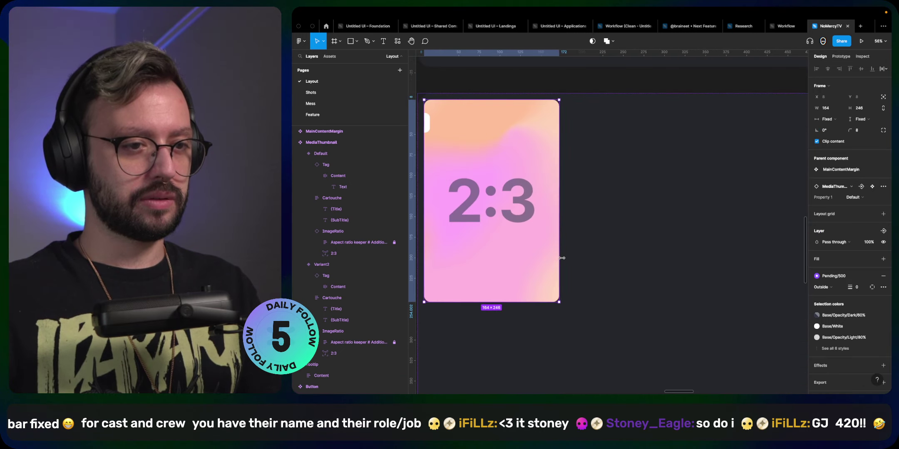
{"action": "scroll", "coordinate": [563, 262], "scroll_direction": "up", "scroll_amount": 1}
{"action": "key", "text": "super+d"}
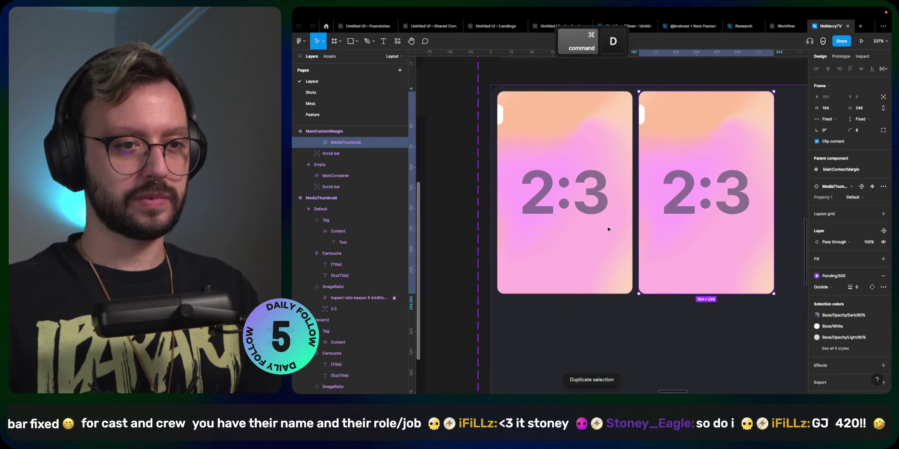
{"action": "key", "text": "super+d"}
{"action": "scroll", "coordinate": [677, 275], "scroll_direction": "down", "scroll_amount": 10}
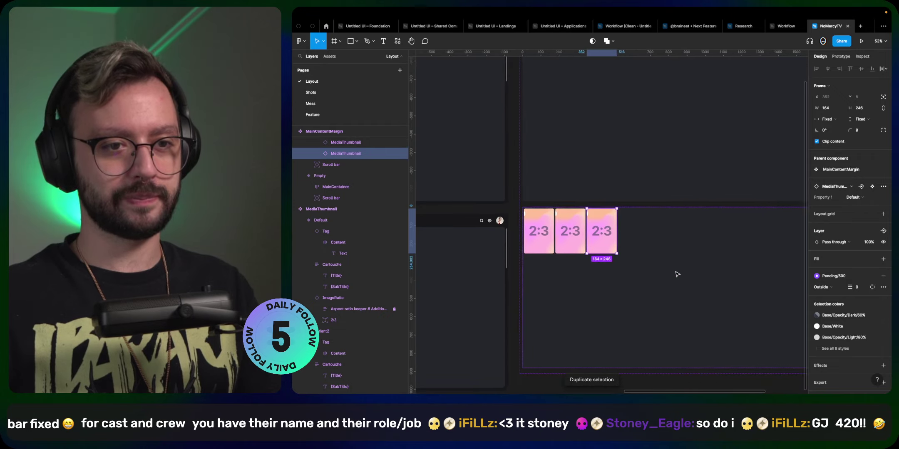
{"action": "key", "text": "super+d"}
{"action": "key", "text": "super+d"}
{"action": "key", "text": "super+d"}
{"action": "key", "text": "super+d"}
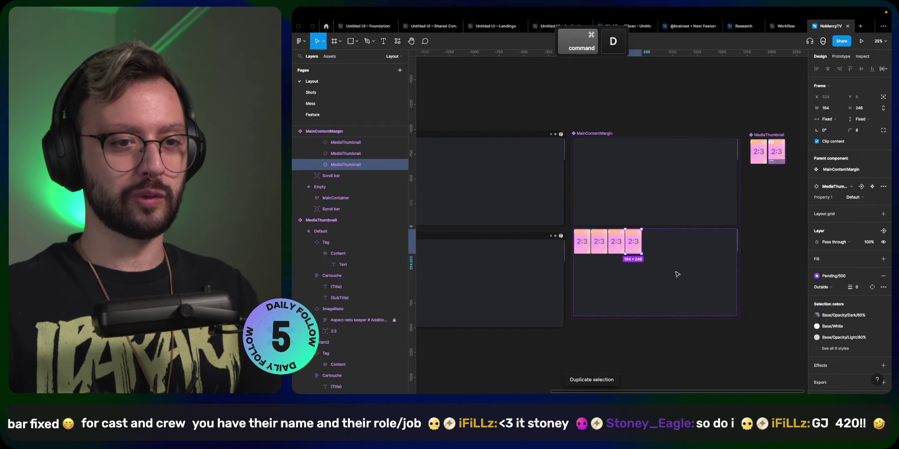
{"action": "key", "text": "super+d"}
{"action": "key", "text": "super+d"}
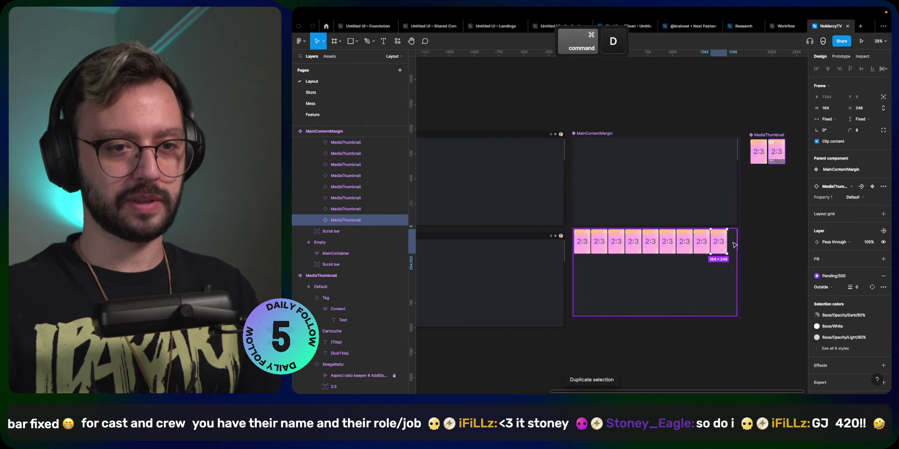
- Wrap the nine thumbnails in a horizontal auto layout frame and set the frame's width to fill its container
{"action": "scroll", "coordinate": [729, 255], "scroll_direction": "up", "scroll_amount": 5}
{"action": "scroll", "coordinate": [732, 254], "scroll_direction": "down", "scroll_amount": 1}
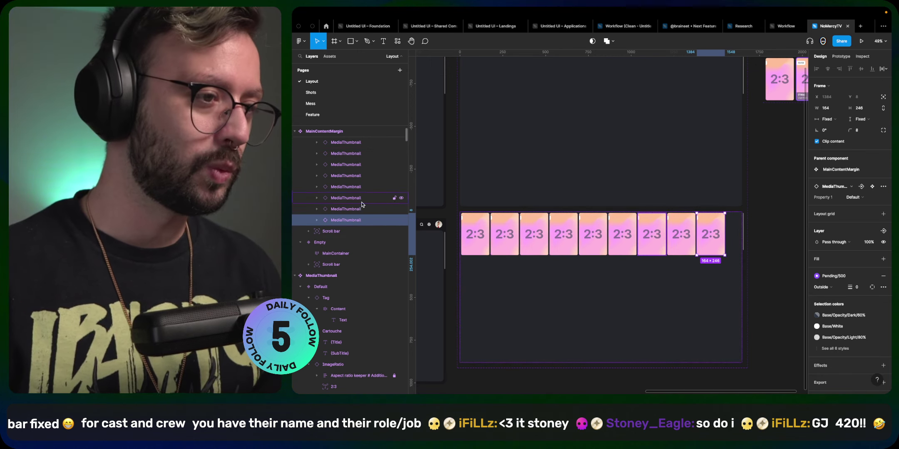
{"action": "scroll", "coordinate": [344, 189], "scroll_direction": "up", "scroll_amount": 1}
{"action": "scroll", "coordinate": [344, 189], "scroll_direction": "up", "scroll_amount": 2}
{"action": "left_click", "coordinate": [358, 162], "text": "shift"}
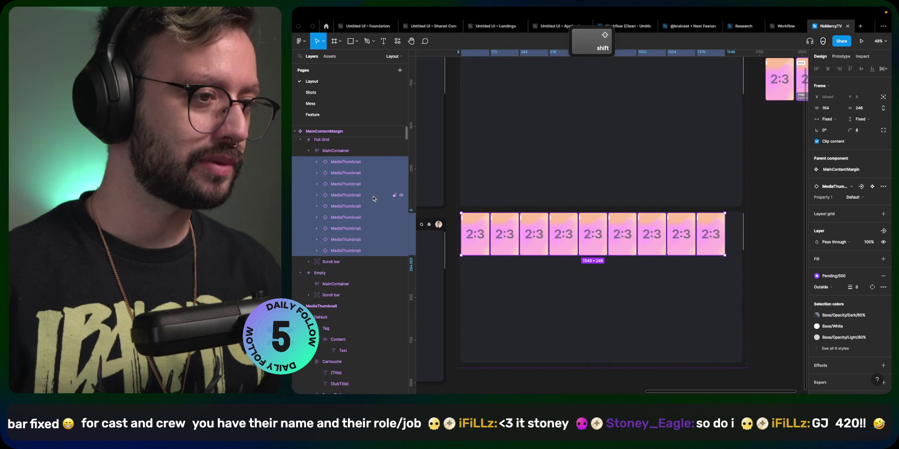
{"action": "key", "text": "shift+a"}
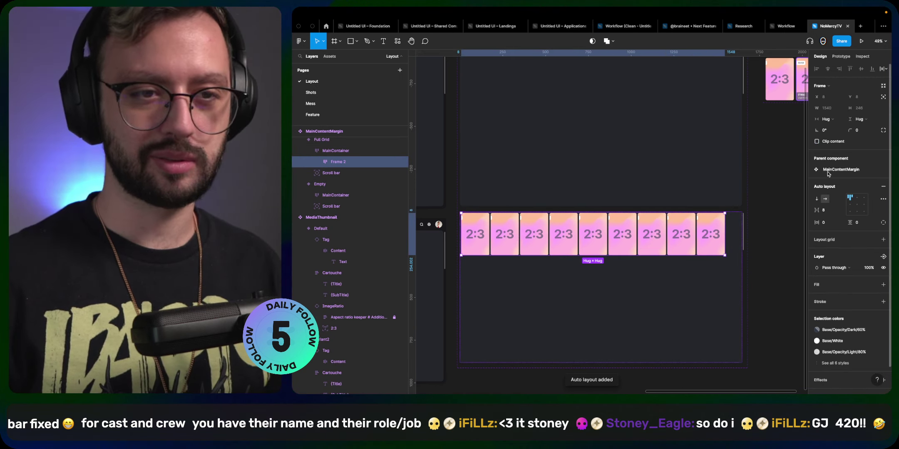
{"action": "left_click", "coordinate": [833, 124]}
{"action": "left_click", "coordinate": [834, 130]}
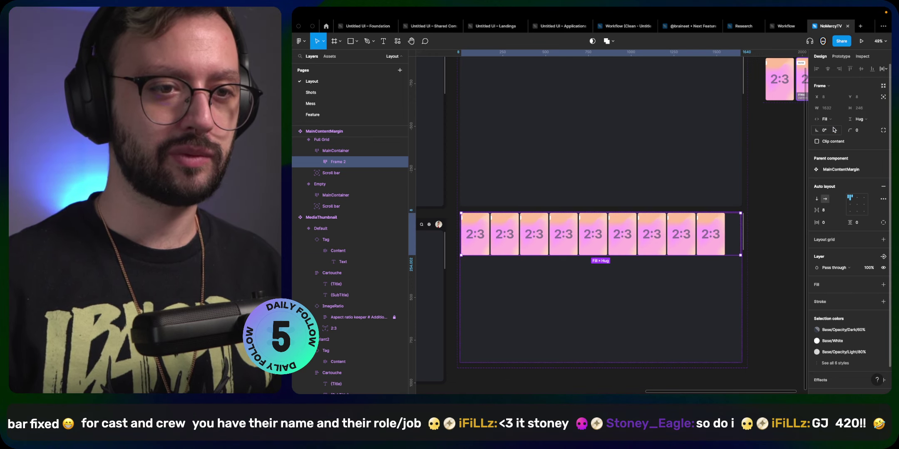
- Set the width of all nine MediaThumbnail instances in Frame 2 to fill the container
{"action": "key", "text": "Return"}
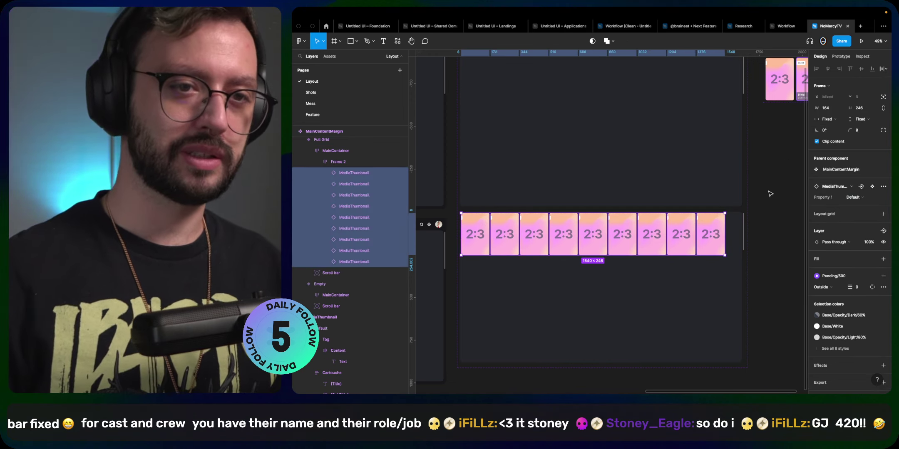
{"action": "left_click", "coordinate": [824, 120]}
{"action": "left_click", "coordinate": [829, 128]}
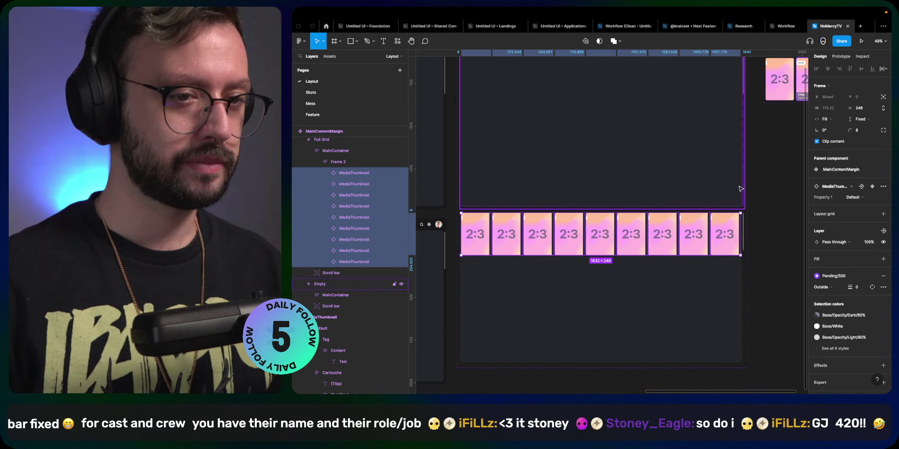
{"action": "left_click", "coordinate": [857, 119]}
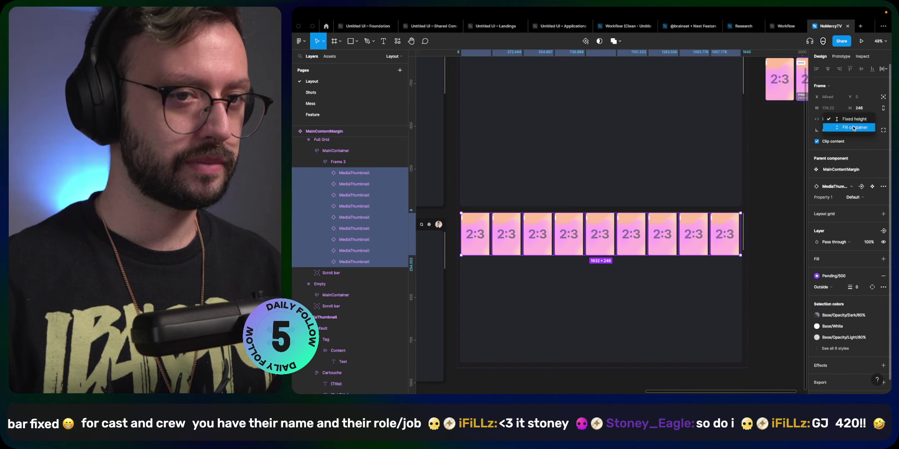
{"action": "left_click", "coordinate": [778, 107]}
- Set the horizontal constraint of the ImageRatio in the Default MediaThumbnail variant to Left and right
{"action": "scroll", "coordinate": [683, 125], "scroll_direction": "right", "scroll_amount": 5}
{"action": "scroll", "coordinate": [682, 125], "scroll_direction": "up", "scroll_amount": 2}
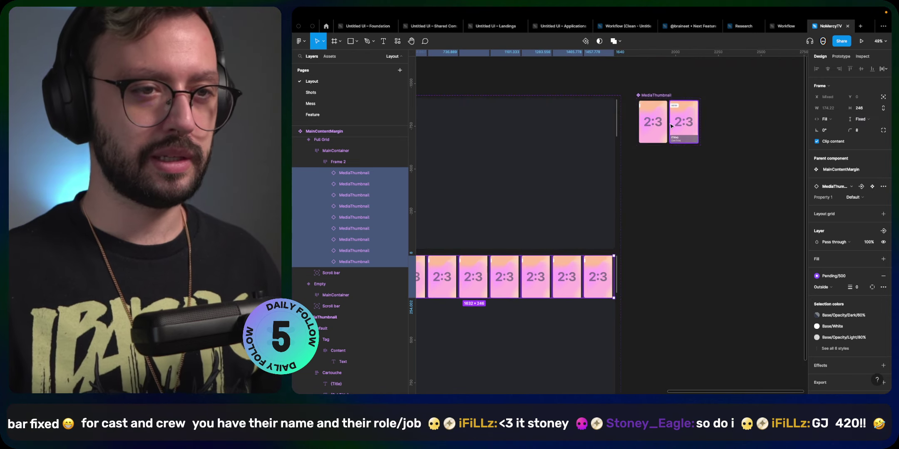
{"action": "scroll", "coordinate": [670, 126], "scroll_direction": "up", "scroll_amount": 5}
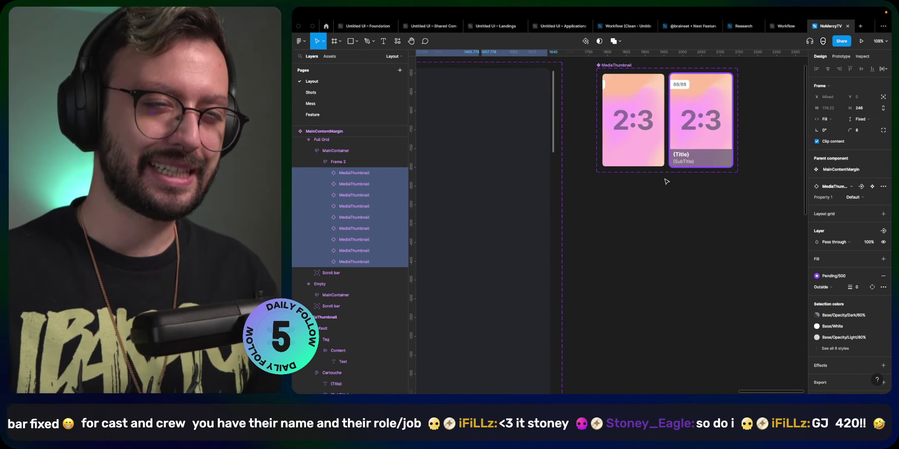
{"action": "scroll", "coordinate": [673, 195], "scroll_direction": "down", "scroll_amount": 5}
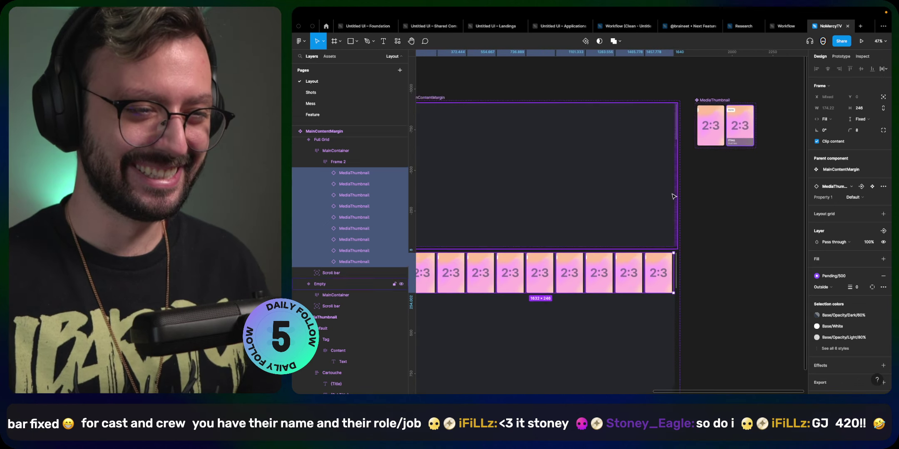
{"action": "scroll", "coordinate": [673, 197], "scroll_direction": "left", "scroll_amount": 2}
{"action": "scroll", "coordinate": [673, 196], "scroll_direction": "down", "scroll_amount": 1}
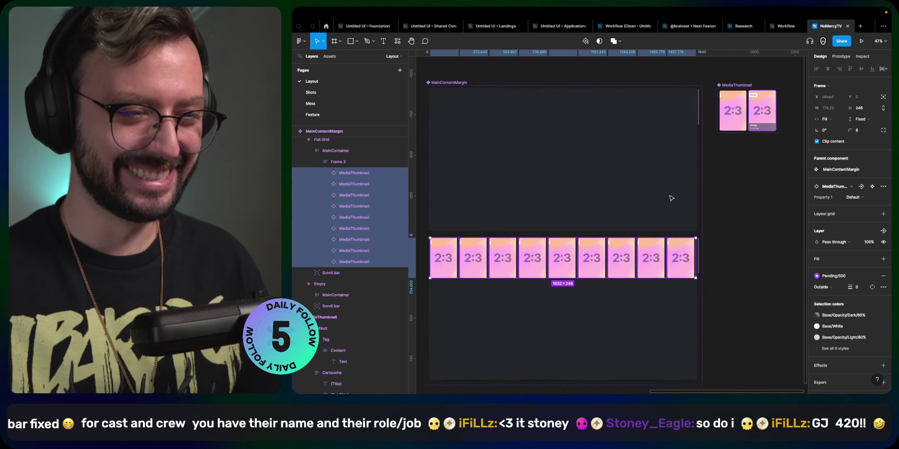
{"action": "key", "text": "super"}
{"action": "left_click", "coordinate": [735, 133], "text": "super"}
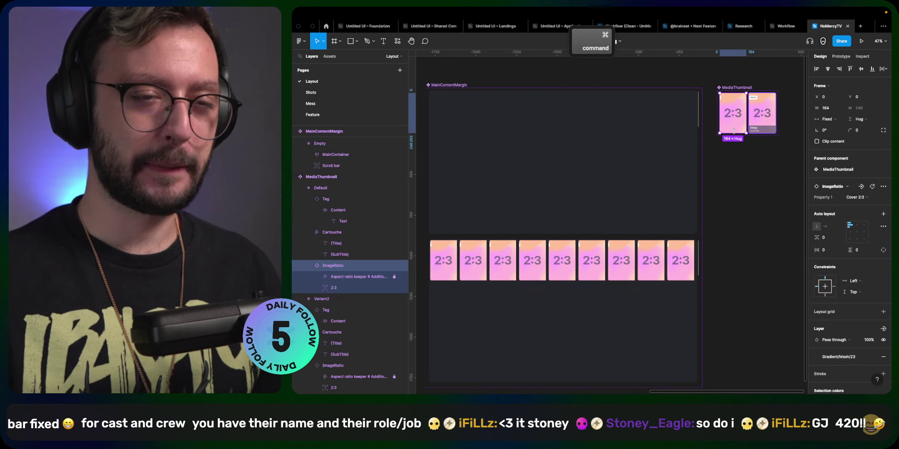
{"action": "left_click", "coordinate": [850, 284]}
{"action": "left_click", "coordinate": [853, 294]}
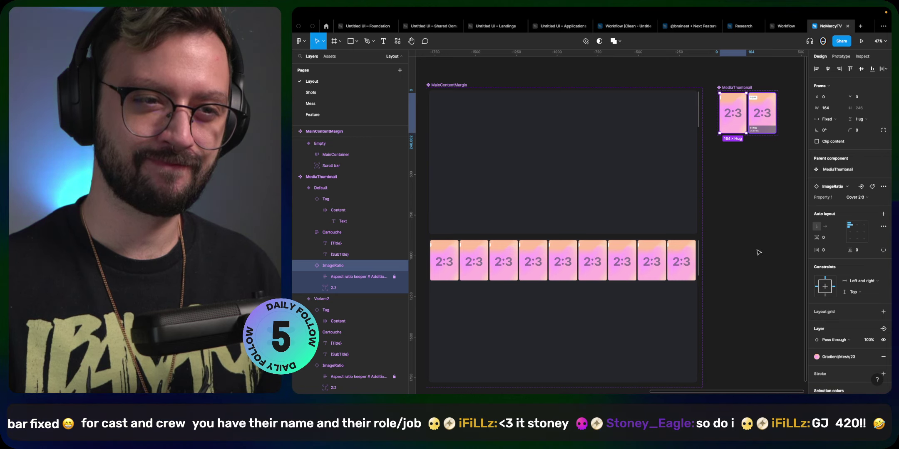
- Add auto layout to both the Variant2 and Default variants of MediaThumbnail
{"action": "key", "text": "shift+2"}
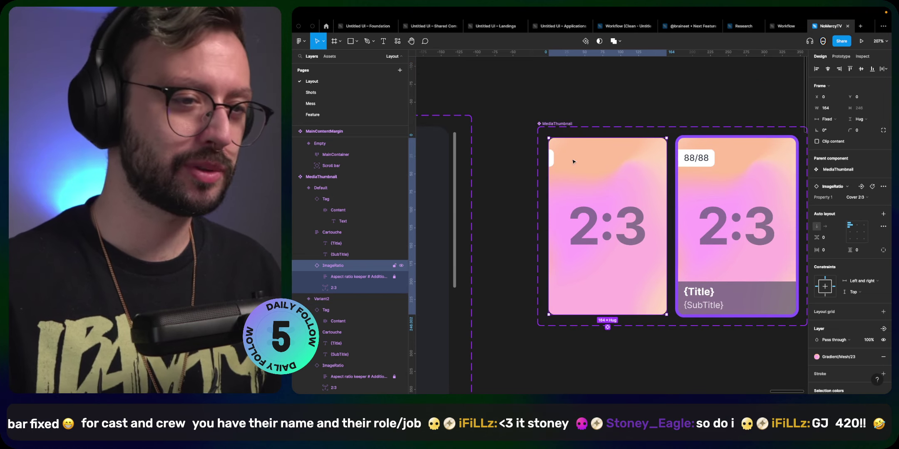
{"action": "left_click", "coordinate": [728, 181]}
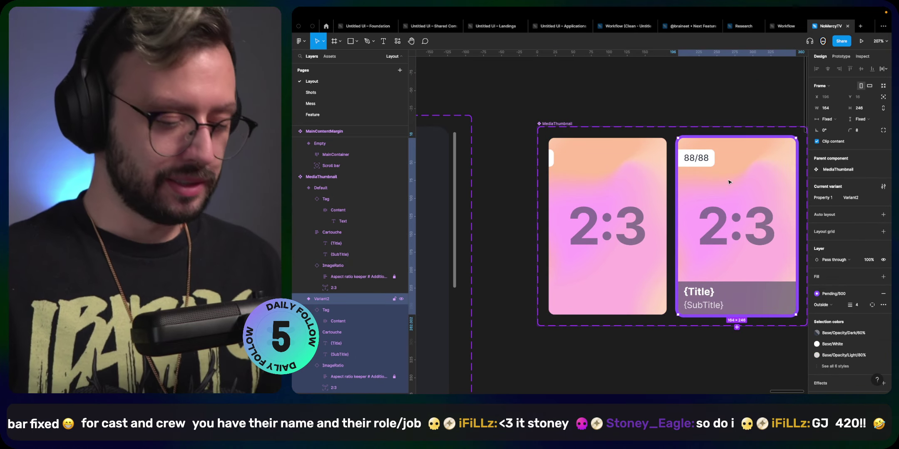
{"action": "key", "text": "shift+a"}
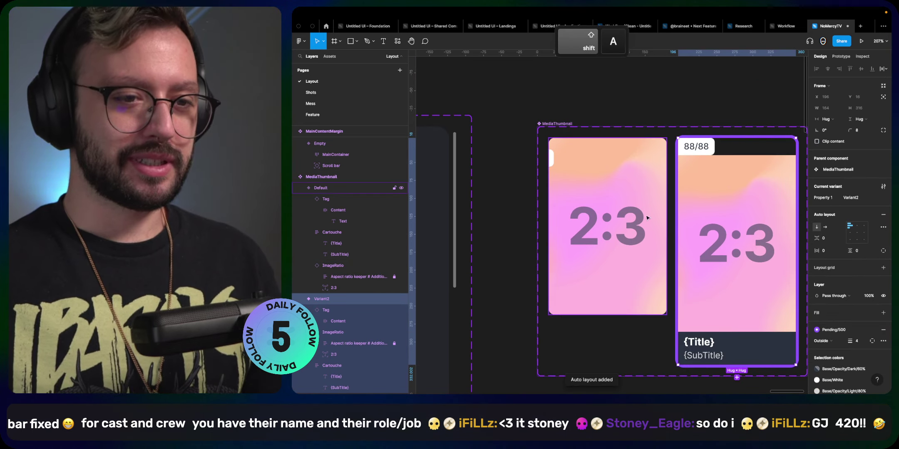
{"action": "left_click", "coordinate": [634, 192]}
{"action": "key", "text": "shift+a"}
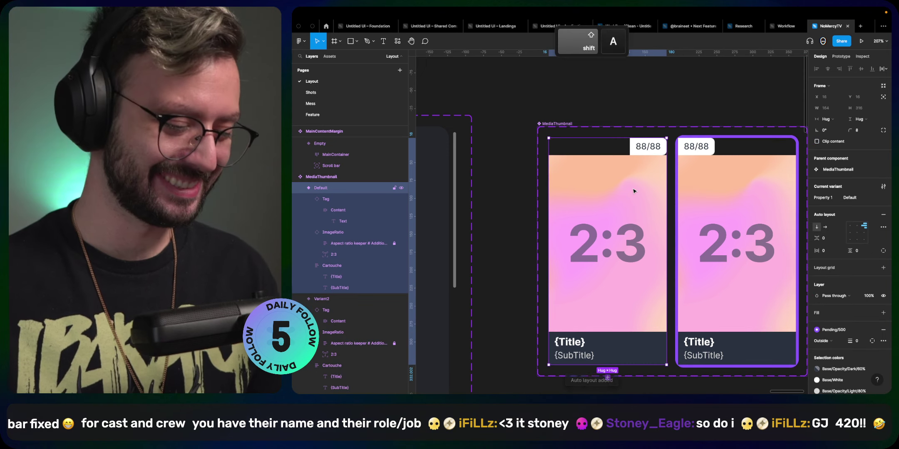
- Give the 88/88 Tag absolute position in both MediaThumbnail variants
{"action": "left_click", "coordinate": [719, 212], "text": "super"}
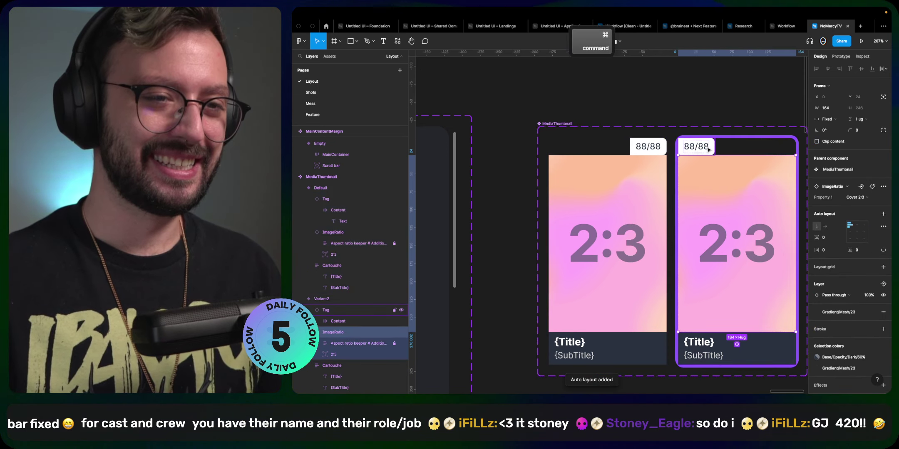
{"action": "left_click", "coordinate": [648, 151], "text": "super"}
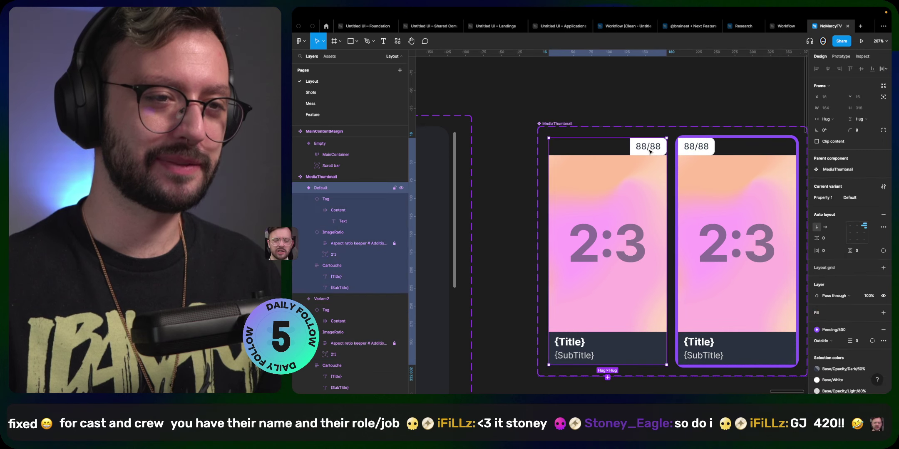
{"action": "left_click", "coordinate": [706, 146], "text": "shift"}
{"action": "left_click", "coordinate": [883, 96]}
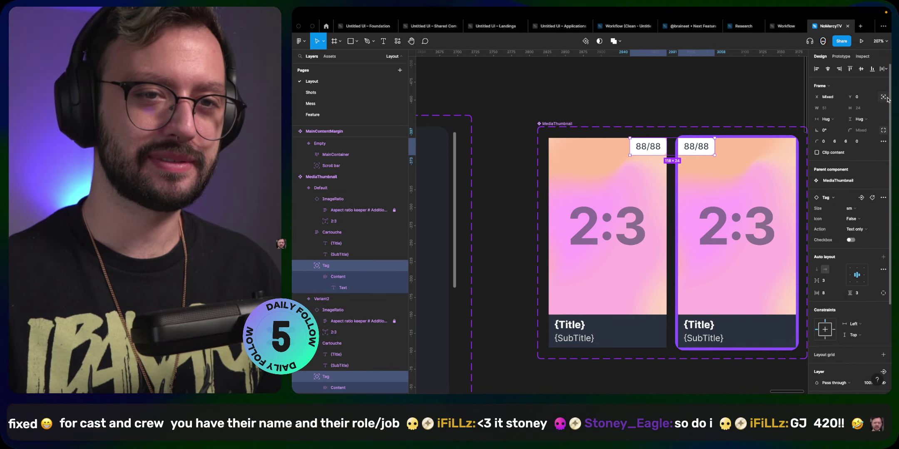
{"action": "left_click", "coordinate": [732, 333]}
{"action": "left_click", "coordinate": [637, 332]}
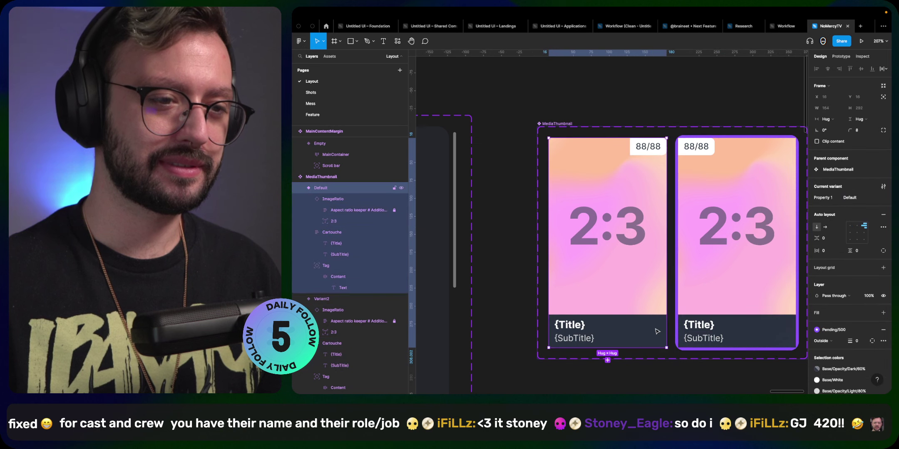
{"action": "left_click", "coordinate": [762, 330], "text": "shift"}
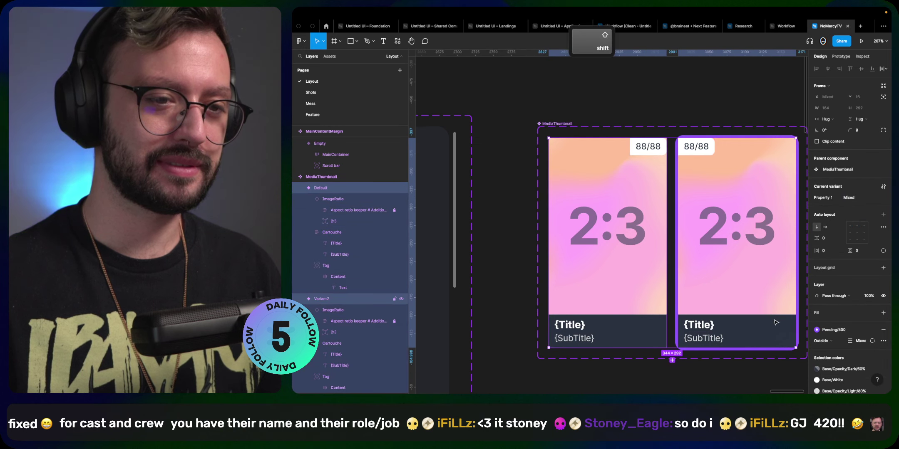
{"action": "left_click", "coordinate": [882, 98]}
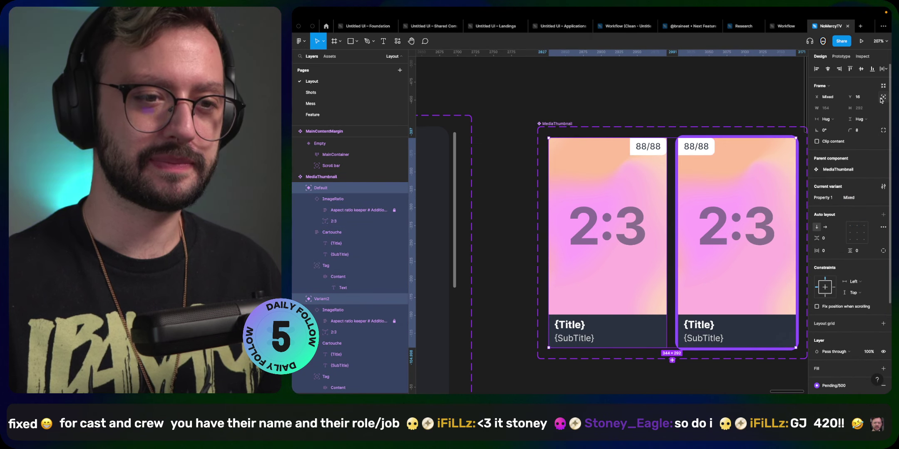
- Give the Cartouche absolute position in both MediaThumbnail variants and turn on Clip content for the Default variant
{"action": "left_click", "coordinate": [761, 327], "text": "super"}
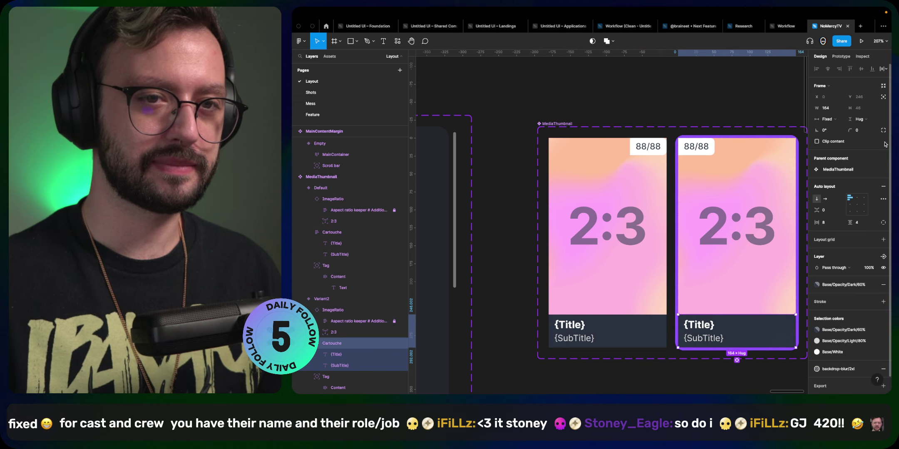
{"action": "left_click", "coordinate": [883, 96]}
{"action": "left_click", "coordinate": [640, 331], "text": "super"}
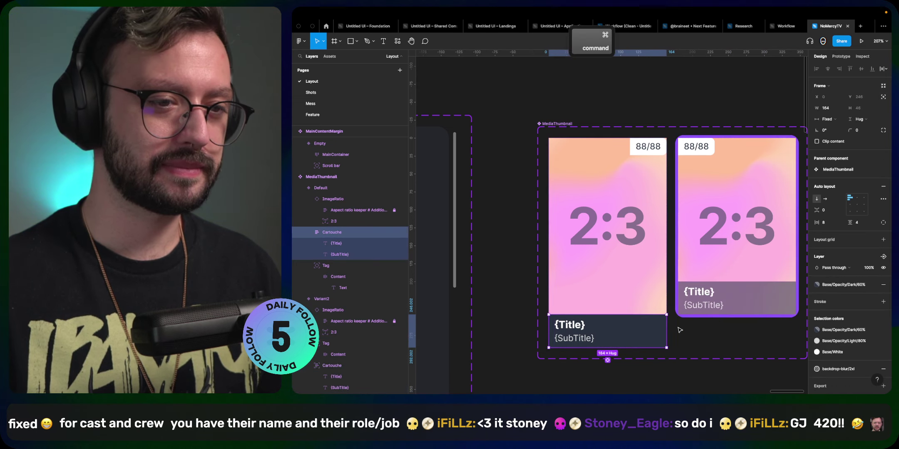
{"action": "left_click", "coordinate": [882, 97]}
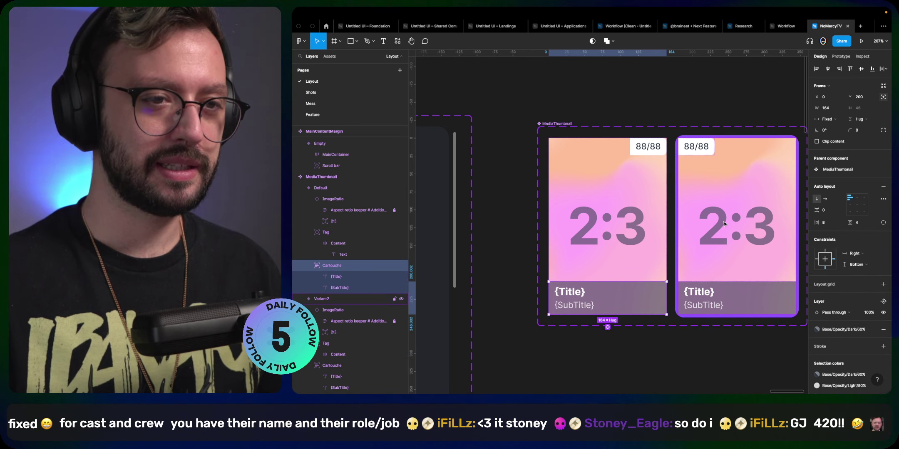
{"action": "key", "text": "Escape"}
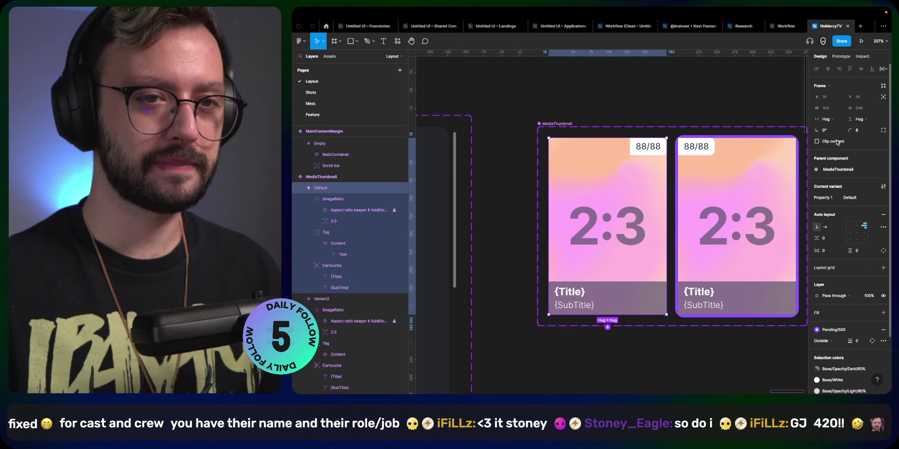
{"action": "left_click", "coordinate": [816, 142]}
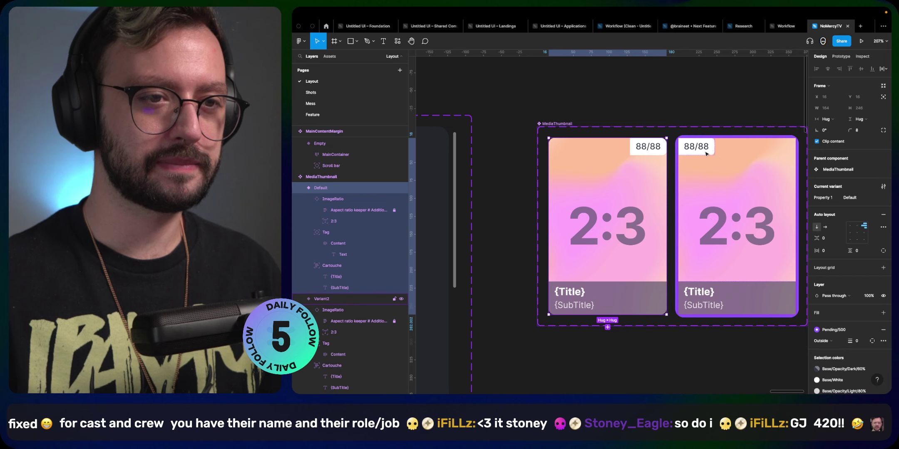
- Align the Default variant's Tag to the left edge and move the Tags of both variants down to Y 16
{"action": "key", "text": "super"}
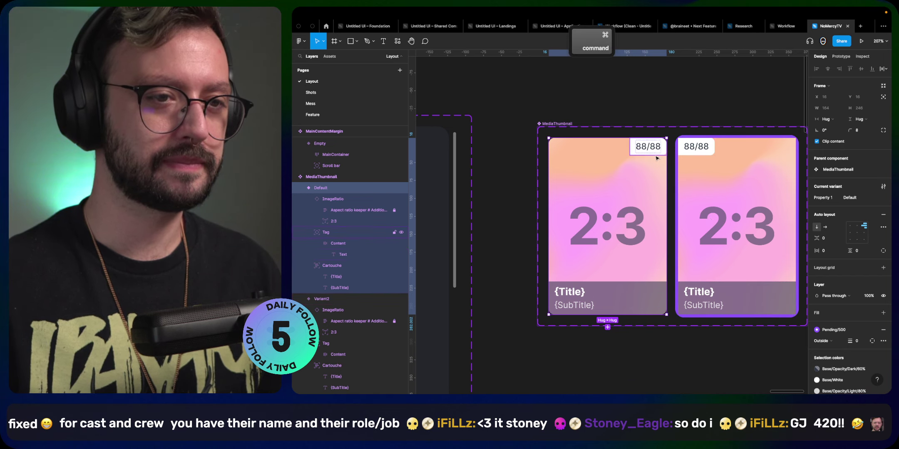
{"action": "left_click", "coordinate": [656, 153], "text": "super"}
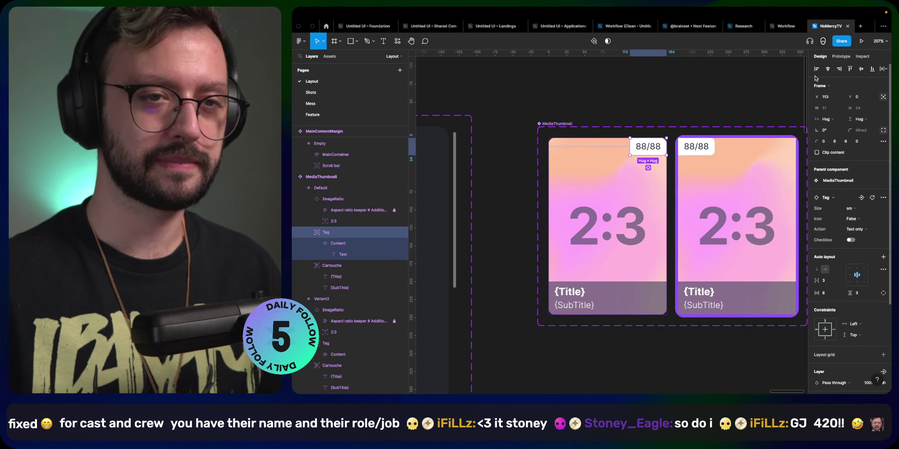
{"action": "key", "text": "alt+a"}
{"action": "left_click", "coordinate": [712, 157], "text": "shift+super"}
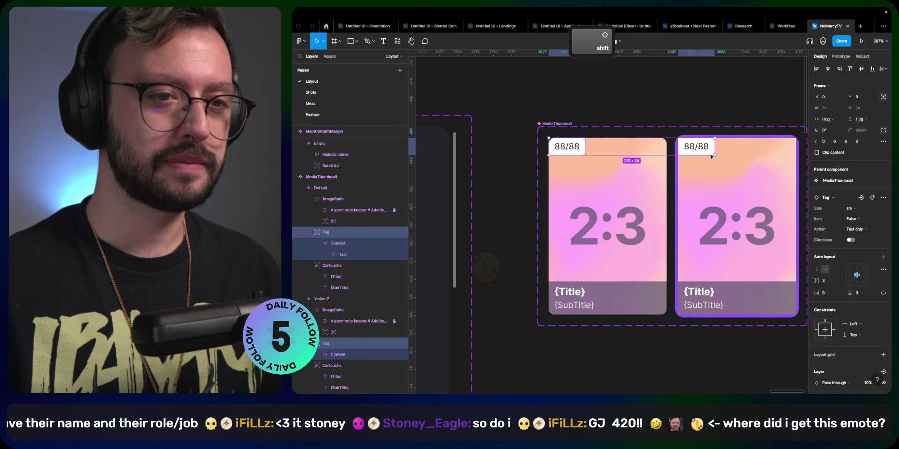
{"action": "key", "text": "shift+Down"}
{"action": "key", "text": "shift+Down"}
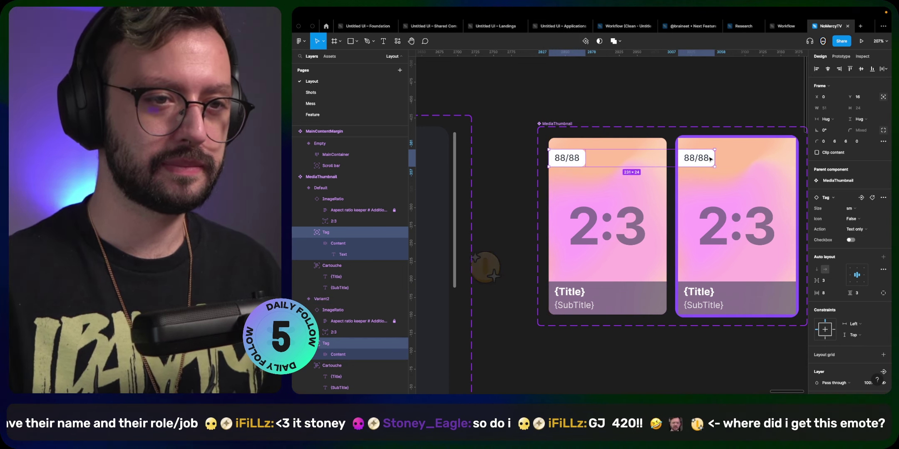
- Move the Default variant's Tag left past the thumbnail's edge until only a sliver remains inside
{"action": "left_click", "coordinate": [706, 162], "text": "shift"}
{"action": "key", "text": "shift+Left"}
{"action": "key", "text": "shift+Left"}
{"action": "key", "text": "shift+Left"}
{"action": "key", "text": "shift+Left"}
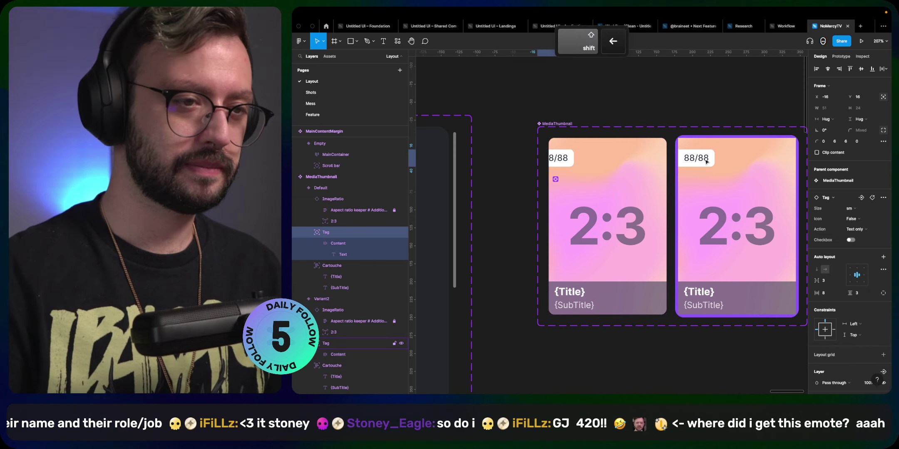
{"action": "key", "text": "Left"}
{"action": "key", "text": "Left"}
{"action": "key", "text": "Left"}
{"action": "key", "text": "Left"}
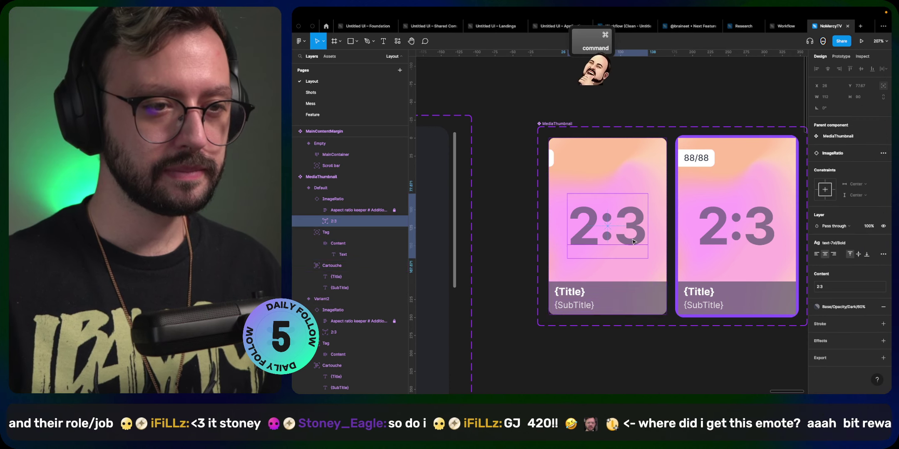
- Move the Default variant's Cartouche down to Y 248, below the clipped image area
{"action": "left_click", "coordinate": [643, 298]}
{"action": "key", "text": "shift+Down"}
{"action": "key", "text": "shift+Down"}
{"action": "key", "text": "shift+Down"}
{"action": "key", "text": "shift+Down"}
{"action": "key", "text": "shift+Down"}
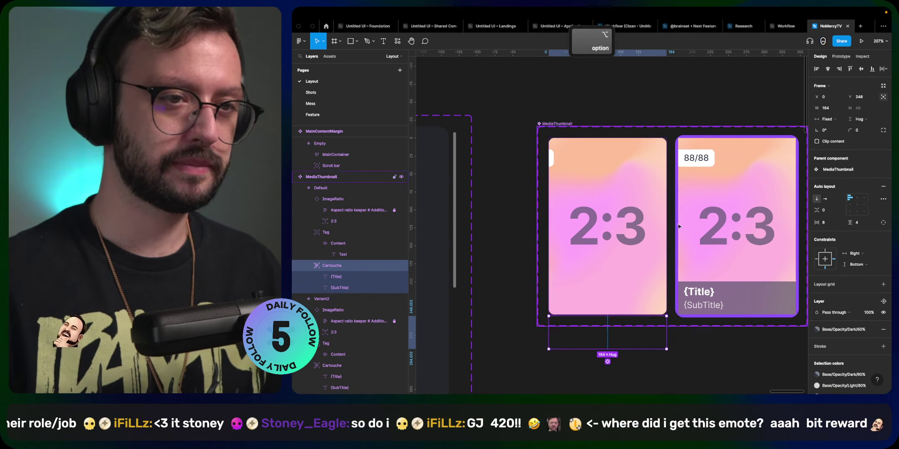
{"action": "left_click", "coordinate": [724, 214]}
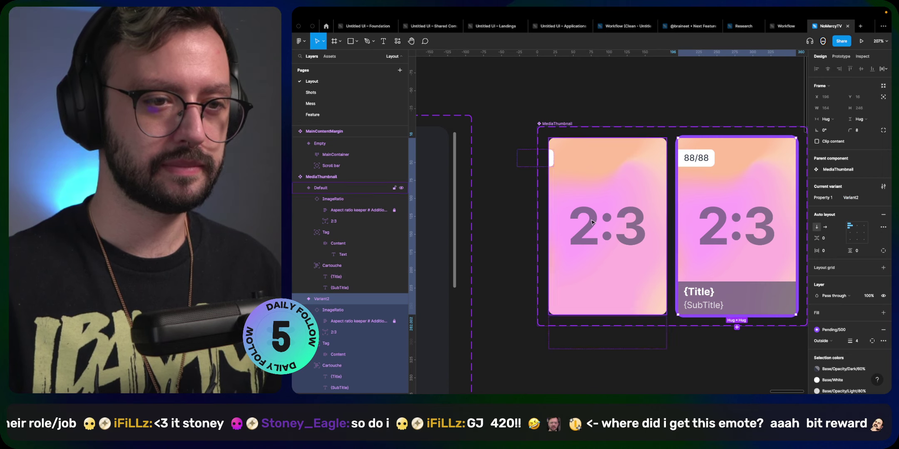
{"action": "left_click", "coordinate": [686, 102]}
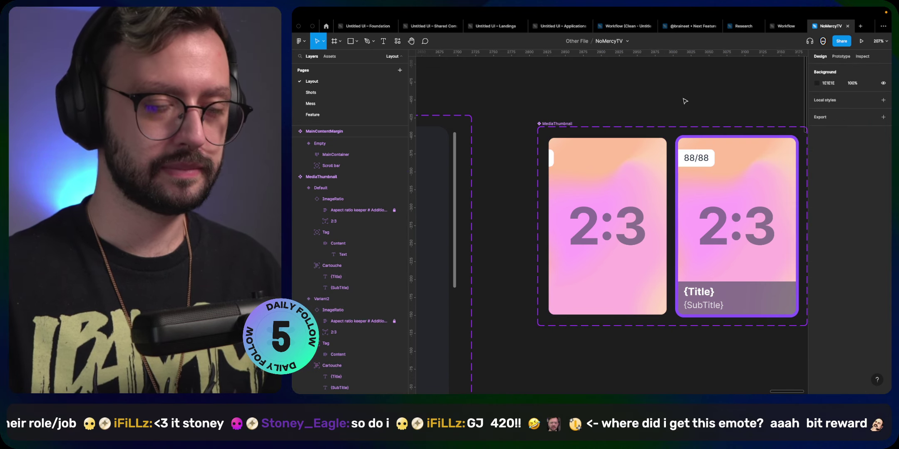
- Inspect the thumbnail row frame in MainContentMargin and the sizing settings of both MediaThumbnail variants
{"action": "scroll", "coordinate": [649, 132], "scroll_direction": "down", "scroll_amount": 6}
{"action": "scroll", "coordinate": [647, 132], "scroll_direction": "down", "scroll_amount": 3}
{"action": "scroll", "coordinate": [648, 132], "scroll_direction": "left", "scroll_amount": 2}
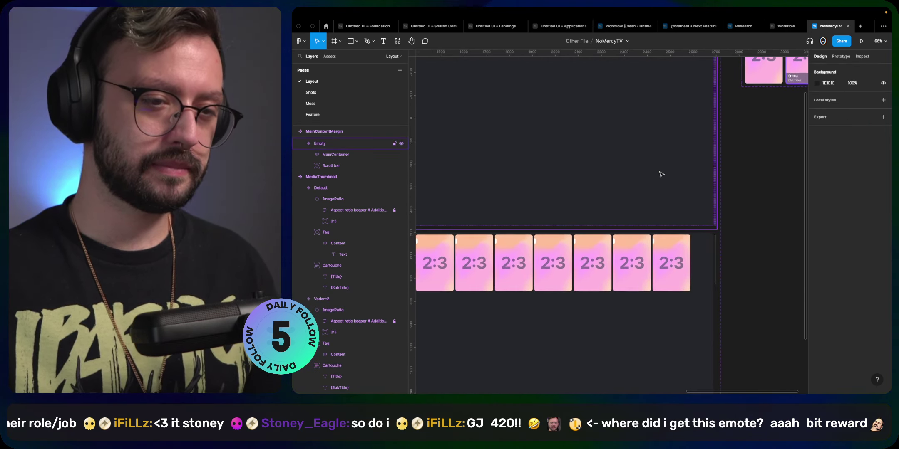
{"action": "left_click", "coordinate": [702, 265], "text": "super"}
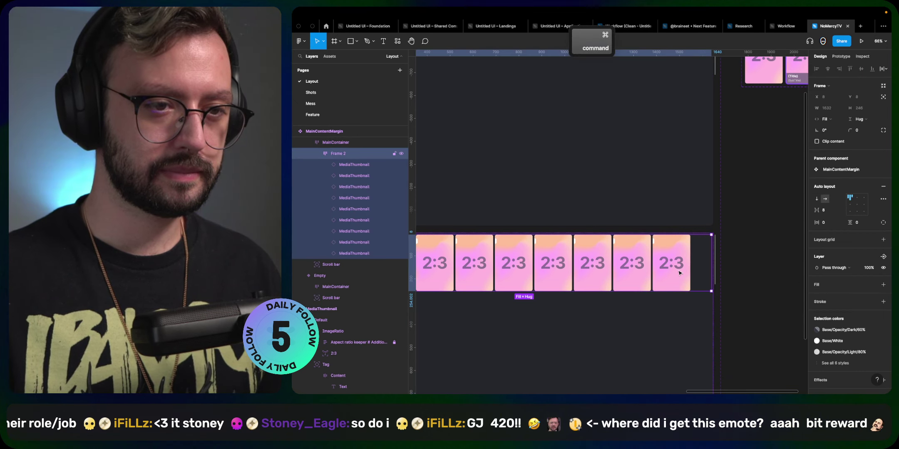
{"action": "scroll", "coordinate": [736, 211], "scroll_direction": "up", "scroll_amount": 4}
{"action": "scroll", "coordinate": [734, 209], "scroll_direction": "right", "scroll_amount": 5}
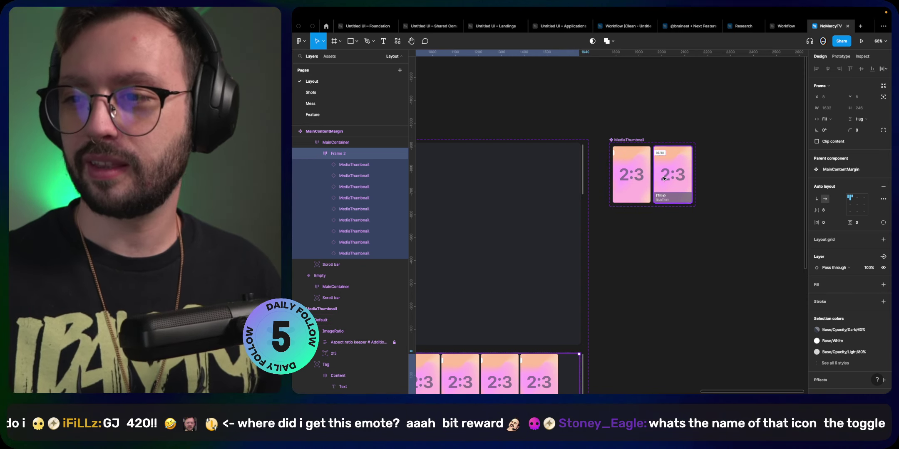
{"action": "scroll", "coordinate": [664, 178], "scroll_direction": "right", "scroll_amount": 2}
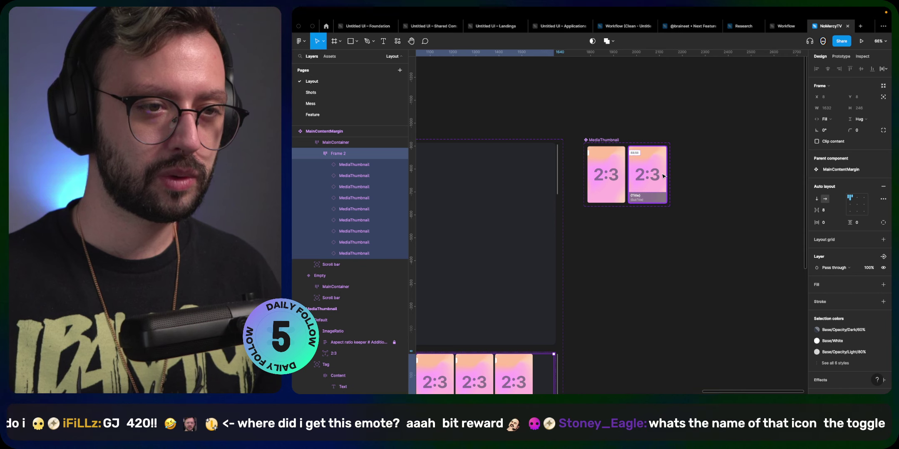
{"action": "left_click", "coordinate": [664, 176]}
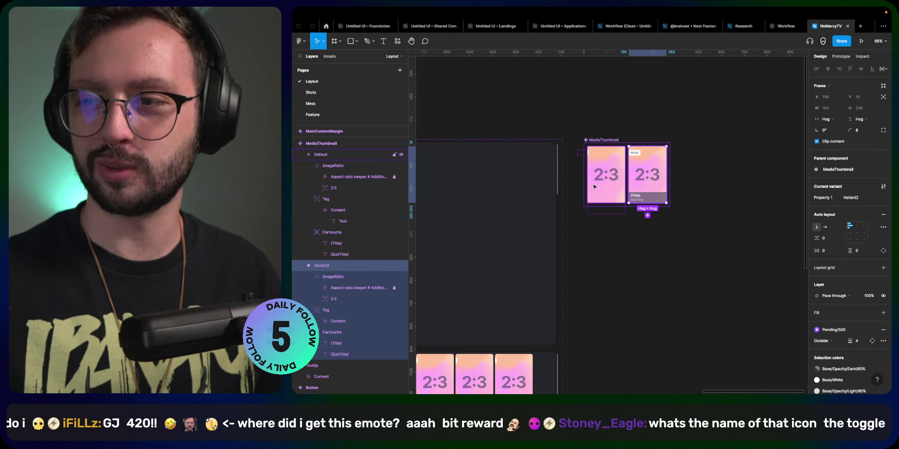
{"action": "left_click", "coordinate": [608, 203]}
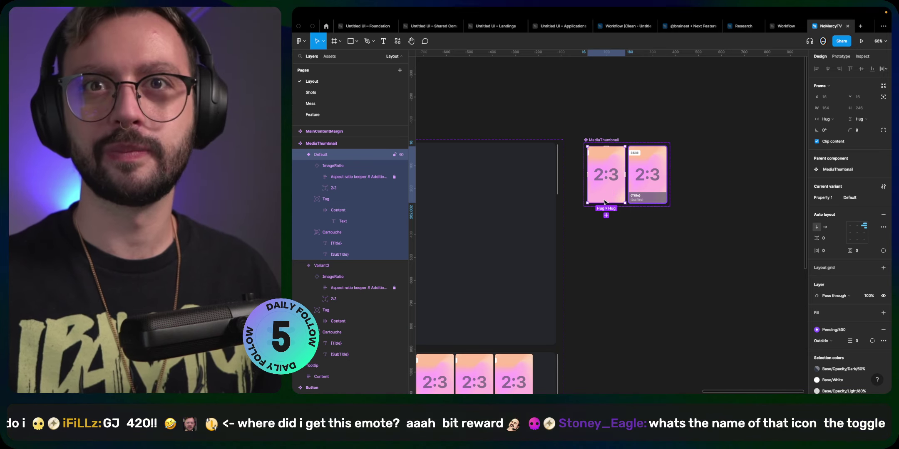
- Set the width of the ImageRatio in MediaThumbnail's Default variant to Fill container and check the thumbnail row
{"action": "scroll", "coordinate": [588, 206], "scroll_direction": "down", "scroll_amount": 2}
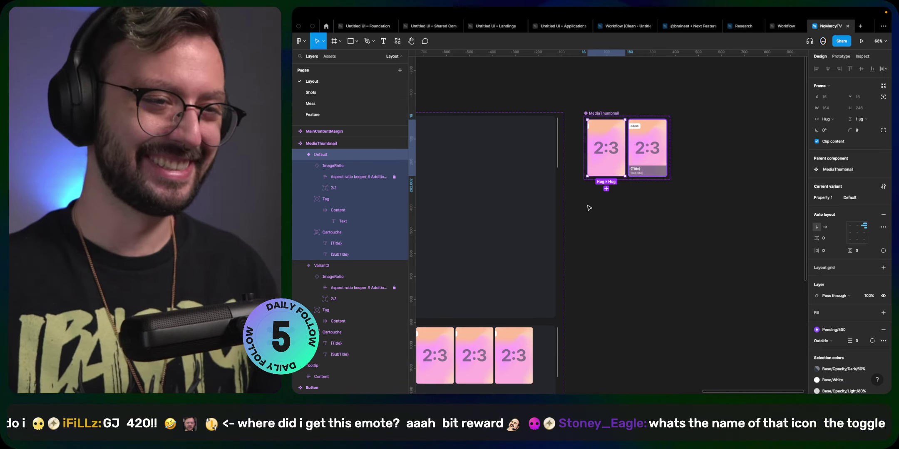
{"action": "double_click", "coordinate": [607, 163]}
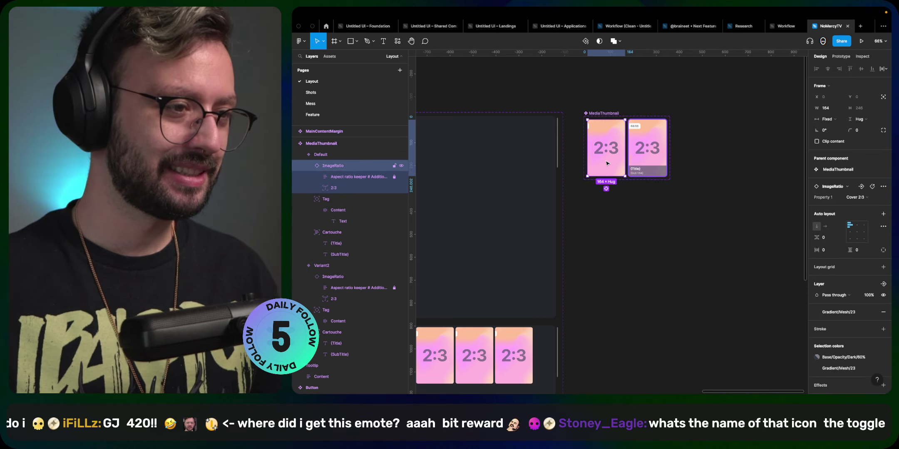
{"action": "left_click", "coordinate": [827, 120]}
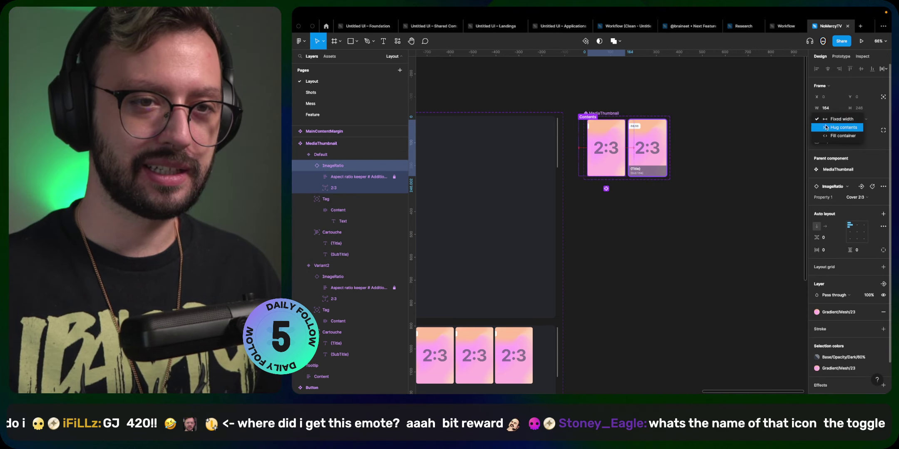
{"action": "left_click", "coordinate": [828, 135]}
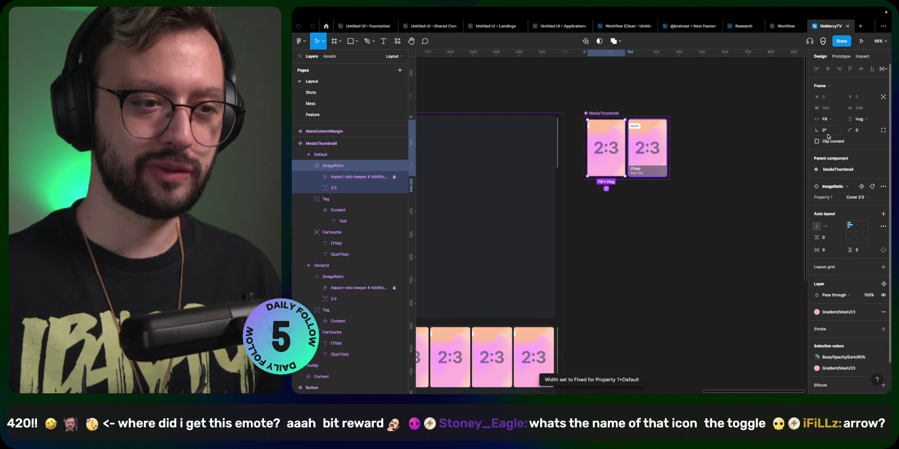
{"action": "scroll", "coordinate": [640, 261], "scroll_direction": "down", "scroll_amount": 5}
{"action": "scroll", "coordinate": [640, 261], "scroll_direction": "left", "scroll_amount": 5}
{"action": "scroll", "coordinate": [640, 263], "scroll_direction": "down", "scroll_amount": 3}
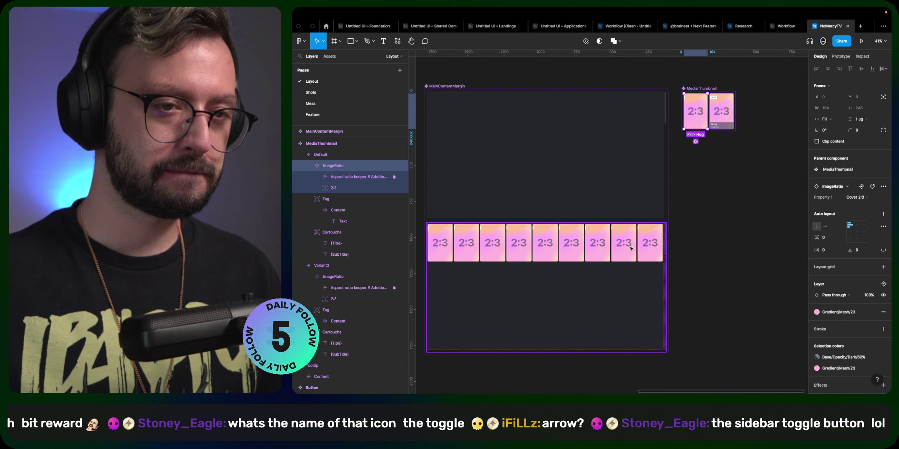
- Set the horizontal constraint of the Cartouche in both MediaThumbnail variants to Left and right, and check the Tag's constraints in Variant2
{"action": "left_click", "coordinate": [730, 130], "text": "super"}
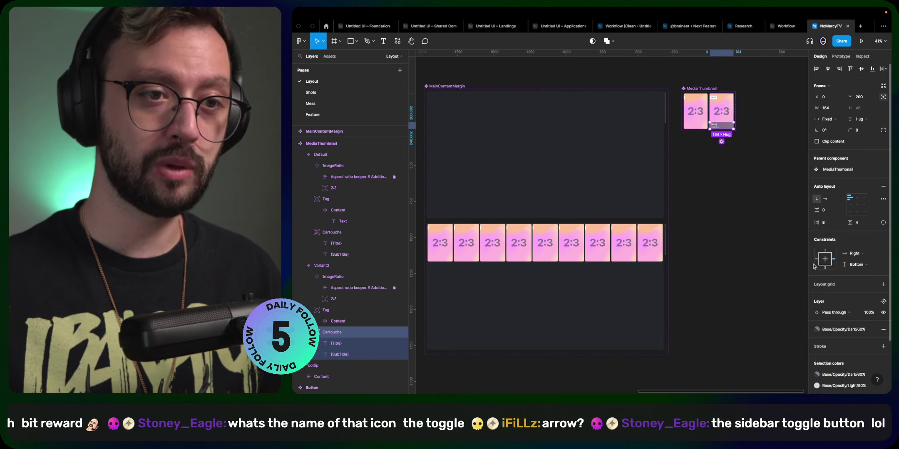
{"action": "key", "text": "alt+super+a"}
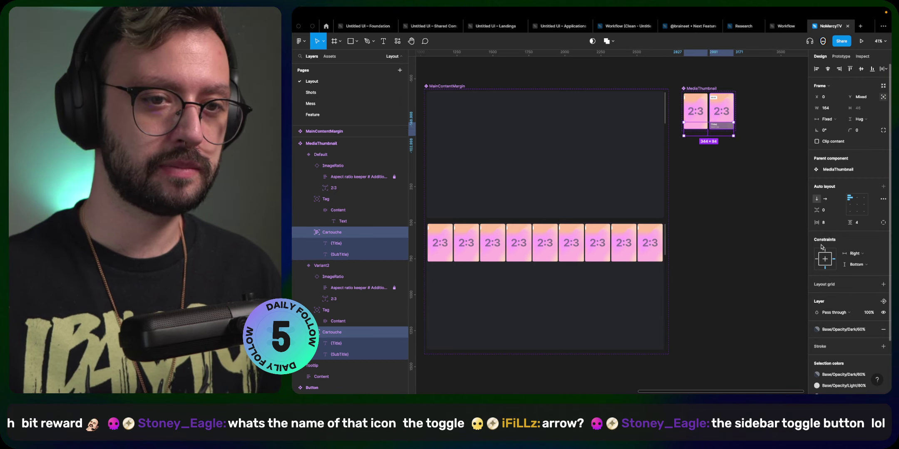
{"action": "left_click", "coordinate": [862, 255]}
{"action": "left_click", "coordinate": [861, 265]}
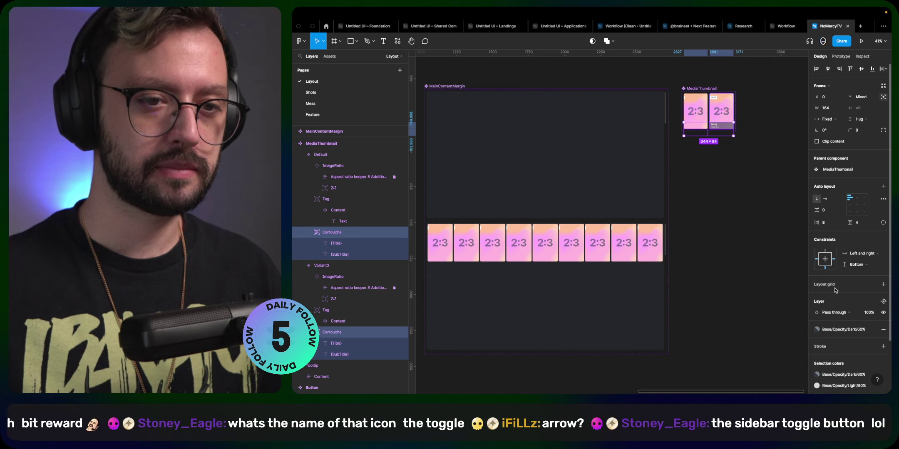
{"action": "left_click", "coordinate": [716, 100]}
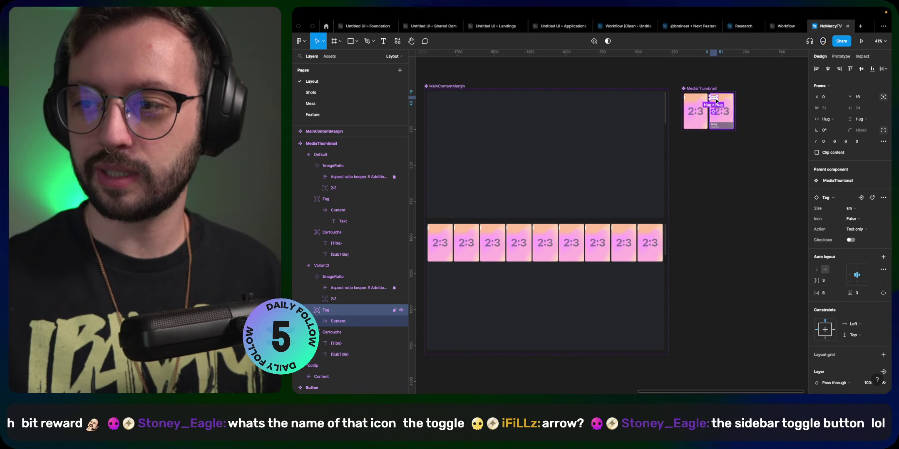
- Locate the sidebar toggle button in MainLayout for a close look
{"action": "scroll", "coordinate": [648, 147], "scroll_direction": "left", "scroll_amount": 15}
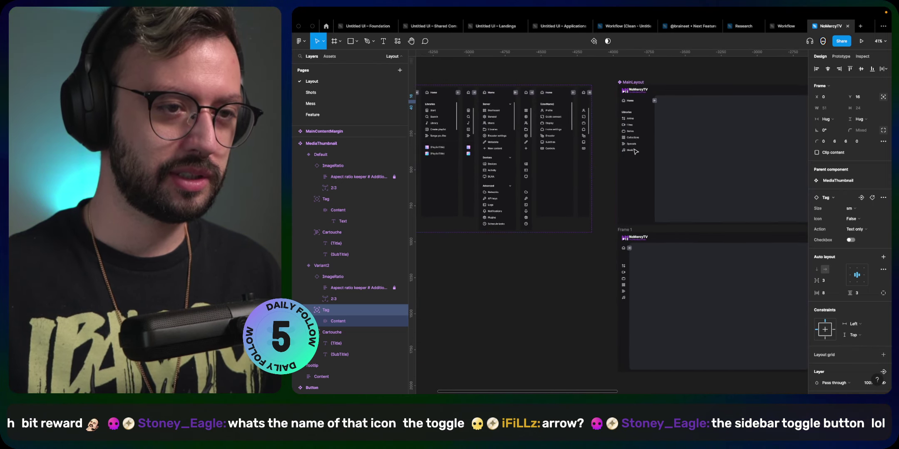
{"action": "scroll", "coordinate": [643, 141], "scroll_direction": "up", "scroll_amount": 10}
{"action": "scroll", "coordinate": [651, 132], "scroll_direction": "up", "scroll_amount": 3}
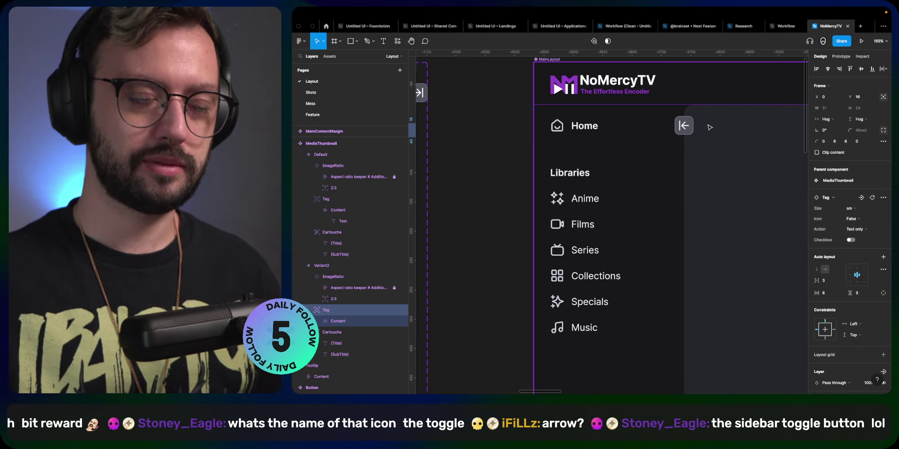
- Switch to the Discord conversation in the browser, close the enlarged screenshot, review the latest messages and return to Figma
{"action": "key", "text": "super+Tab"}
{"action": "left_click", "coordinate": [341, 28]}
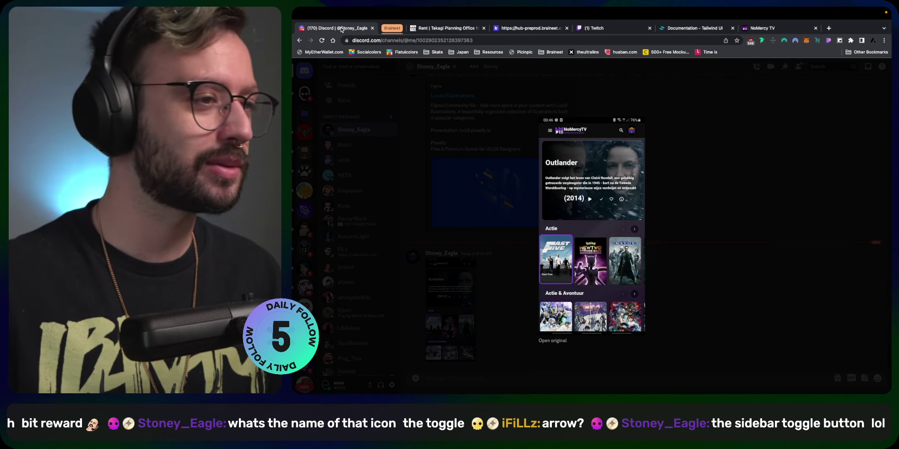
{"action": "left_click", "coordinate": [406, 110]}
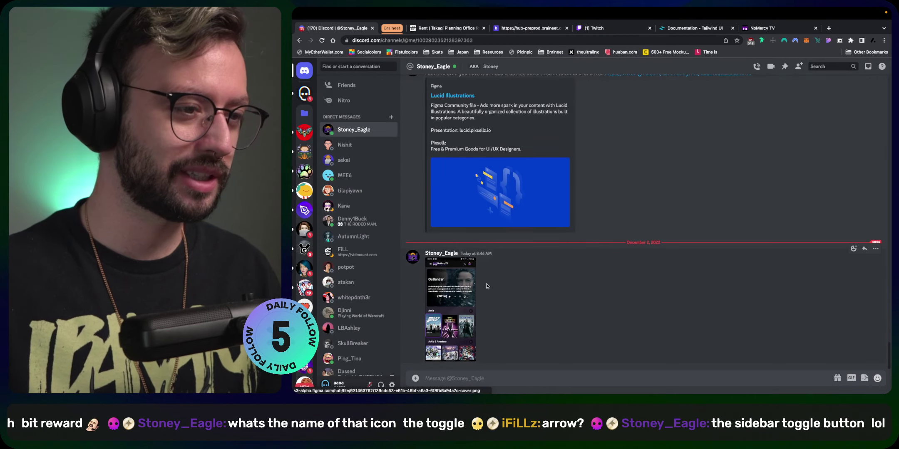
{"action": "scroll", "coordinate": [495, 278], "scroll_direction": "up", "scroll_amount": 2}
{"action": "scroll", "coordinate": [495, 278], "scroll_direction": "down", "scroll_amount": 2}
{"action": "key", "text": "super+Tab"}
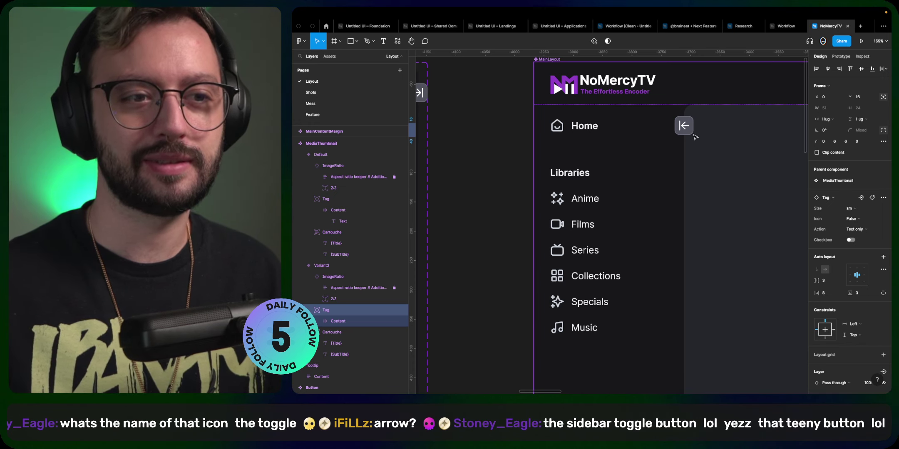
- Inspect the icon inside MainLayout's sidebar toggle button to identify its component name
{"action": "left_click", "coordinate": [686, 125], "text": "super"}
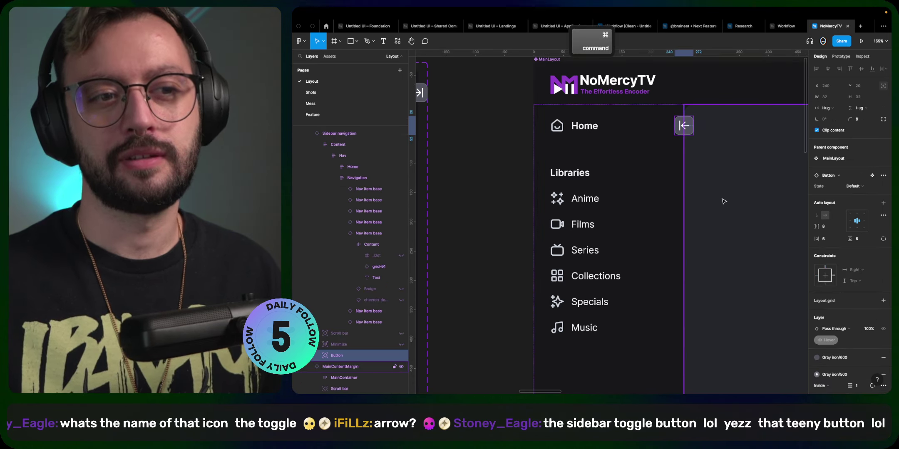
{"action": "scroll", "coordinate": [728, 190], "scroll_direction": "down", "scroll_amount": 5}
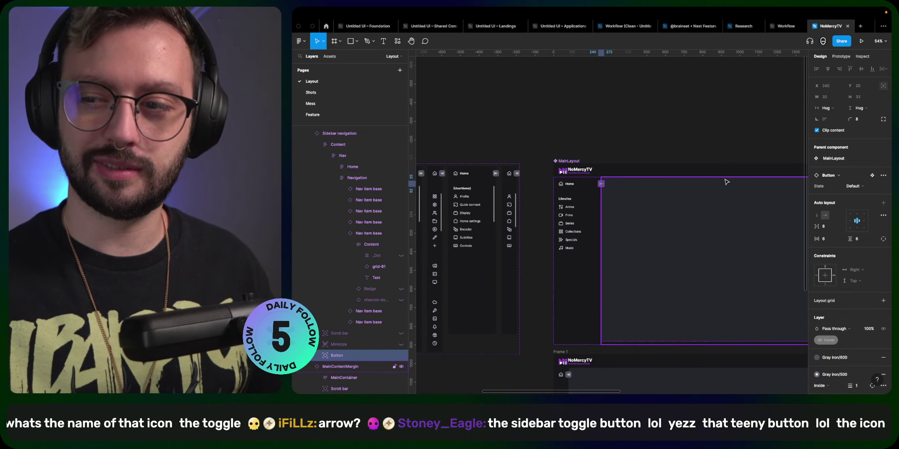
{"action": "scroll", "coordinate": [656, 195], "scroll_direction": "up", "scroll_amount": 8}
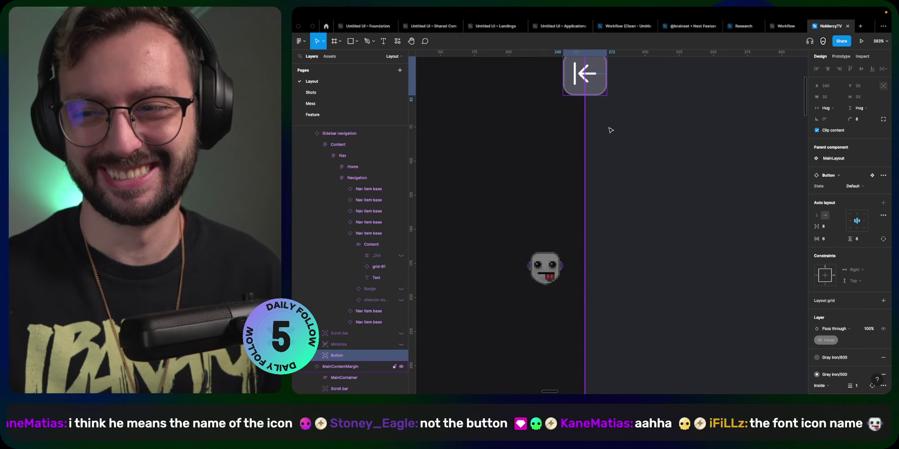
{"action": "scroll", "coordinate": [603, 120], "scroll_direction": "up", "scroll_amount": 3}
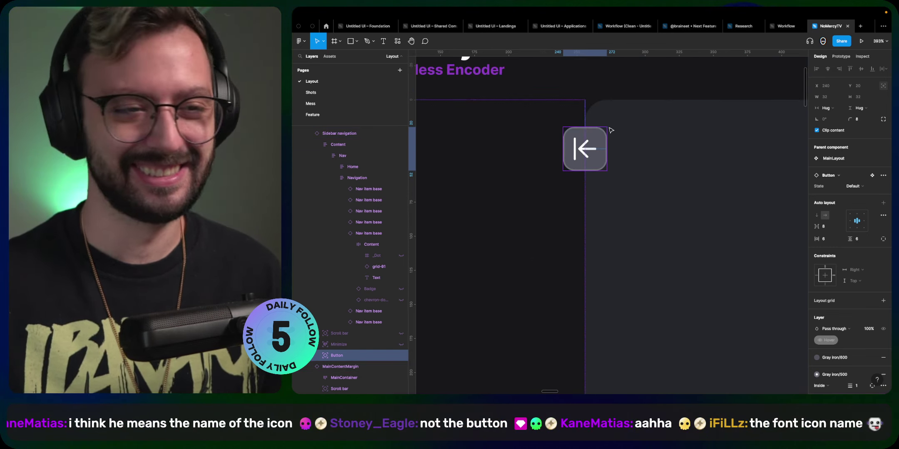
{"action": "double_click", "coordinate": [576, 153]}
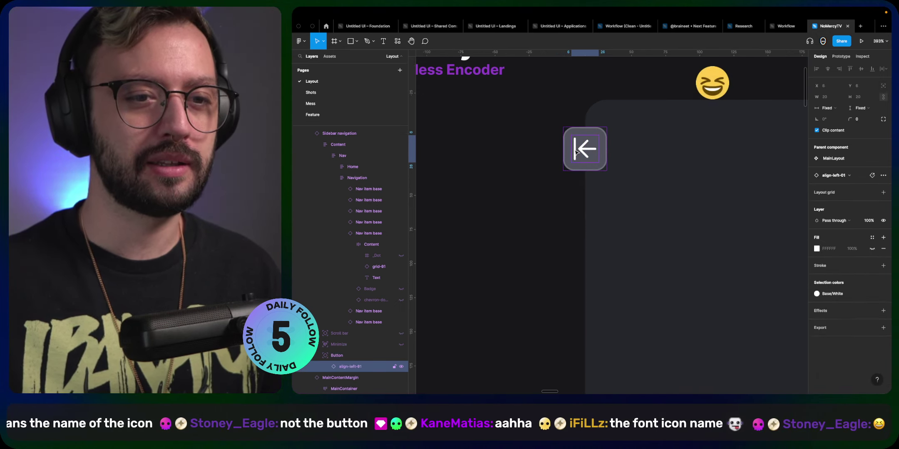
{"action": "scroll", "coordinate": [678, 154], "scroll_direction": "down", "scroll_amount": 5}
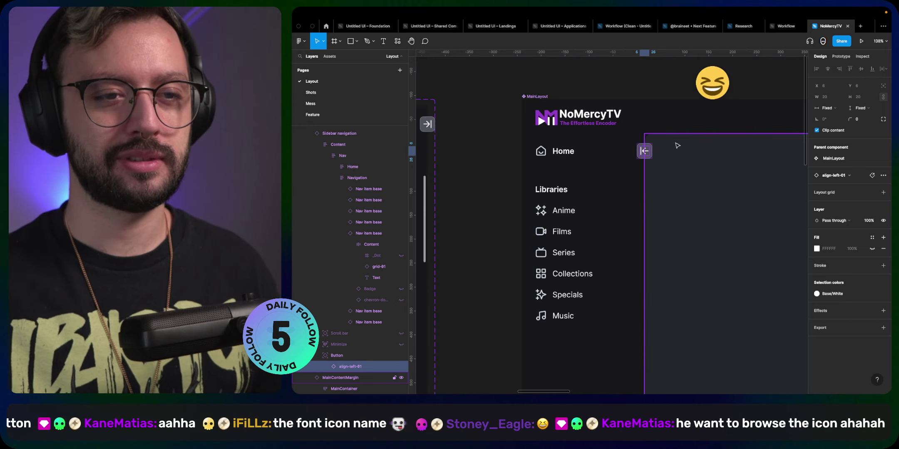
{"action": "left_click", "coordinate": [664, 94]}
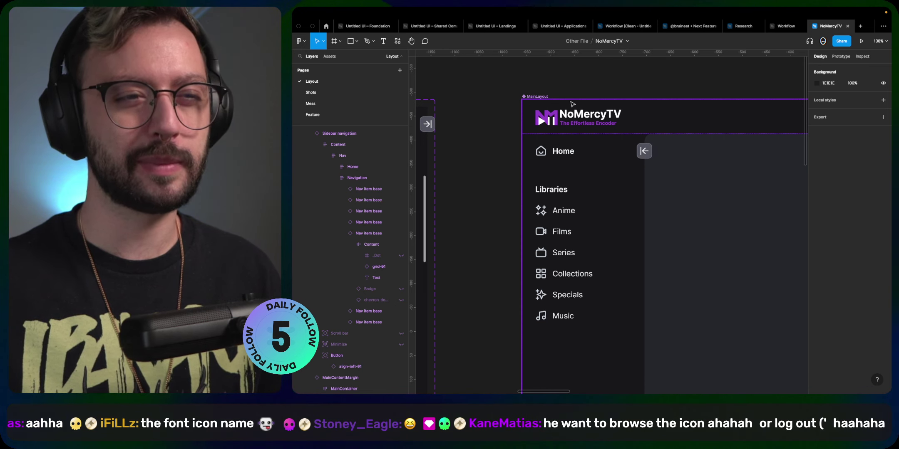
- Switch to the browser, search the web for "heroicons" in a new tab and open the Heroicons website
{"action": "key", "text": "super+Tab"}
{"action": "left_click", "coordinate": [830, 30]}
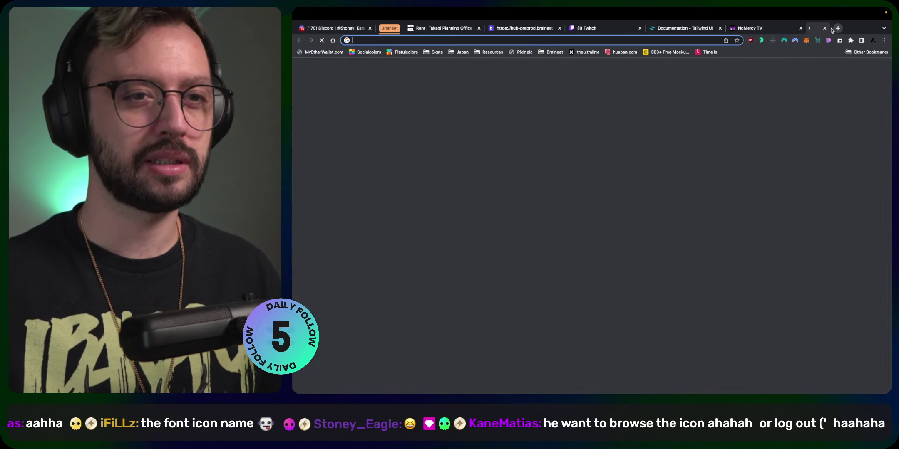
{"action": "type", "text": "heroicon"}
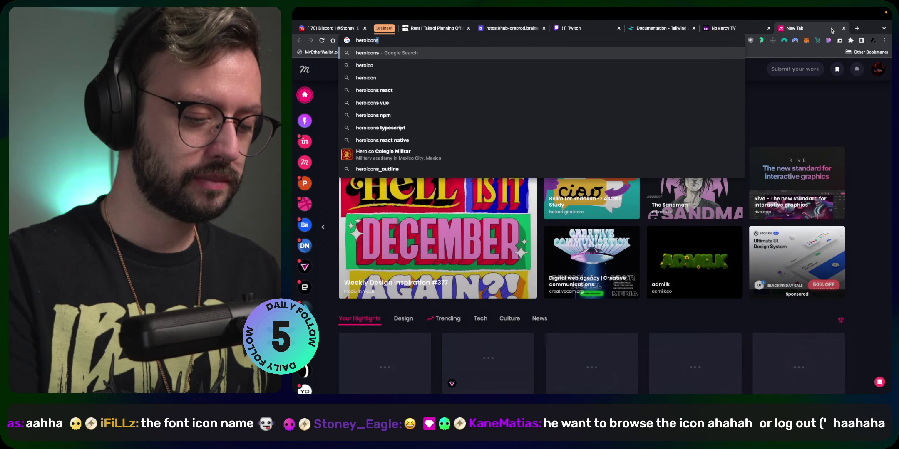
{"action": "key", "text": "Return"}
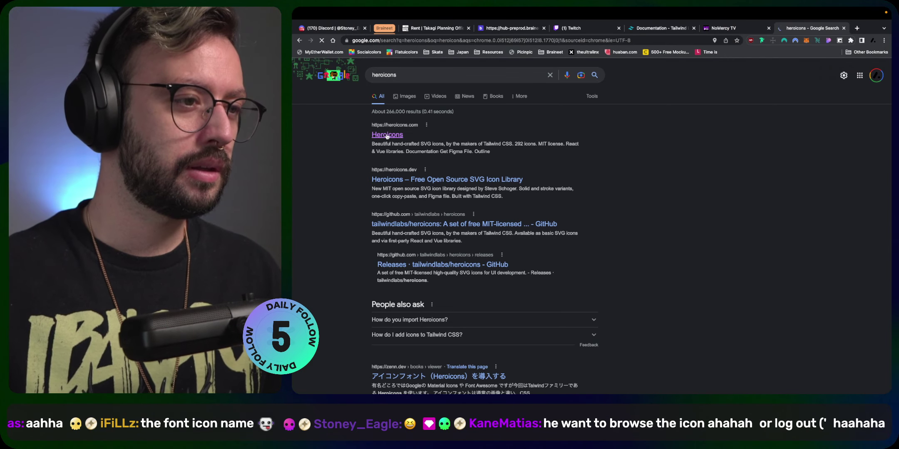
{"action": "left_click", "coordinate": [387, 135]}
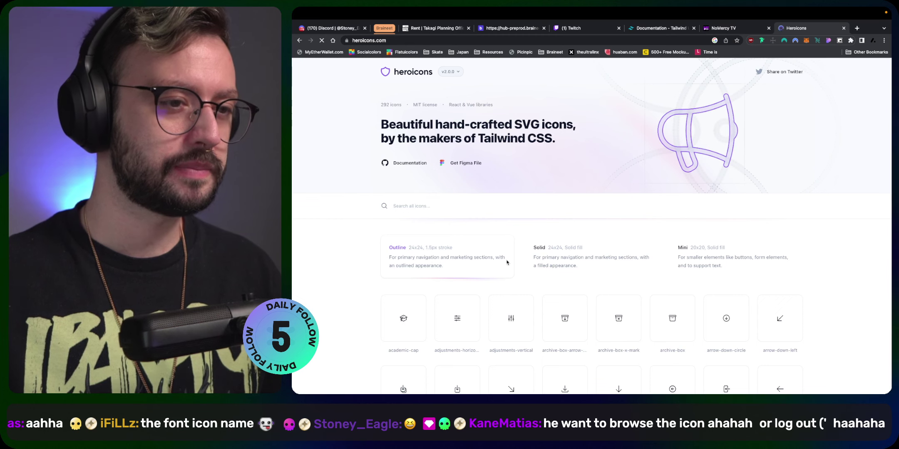
- Search the Heroicons library for "align" and for "jus"
{"action": "type", "text": "align"}
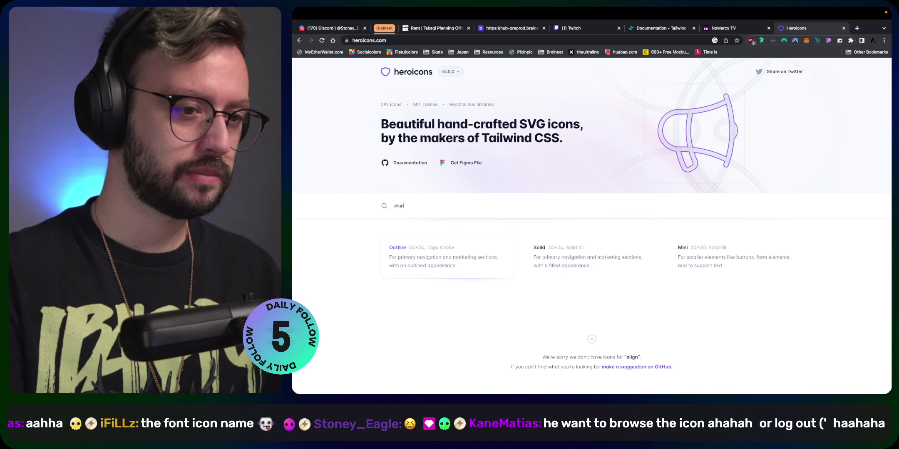
{"action": "key", "text": "BackSpace"}
{"action": "key", "text": "BackSpace"}
{"action": "key", "text": "BackSpace"}
{"action": "key", "text": "BackSpace"}
{"action": "key", "text": "BackSpace"}
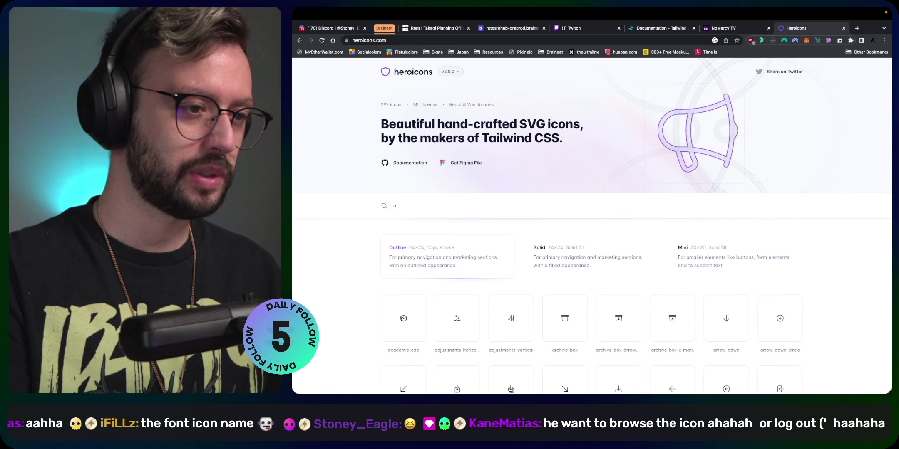
{"action": "type", "text": "jus"}
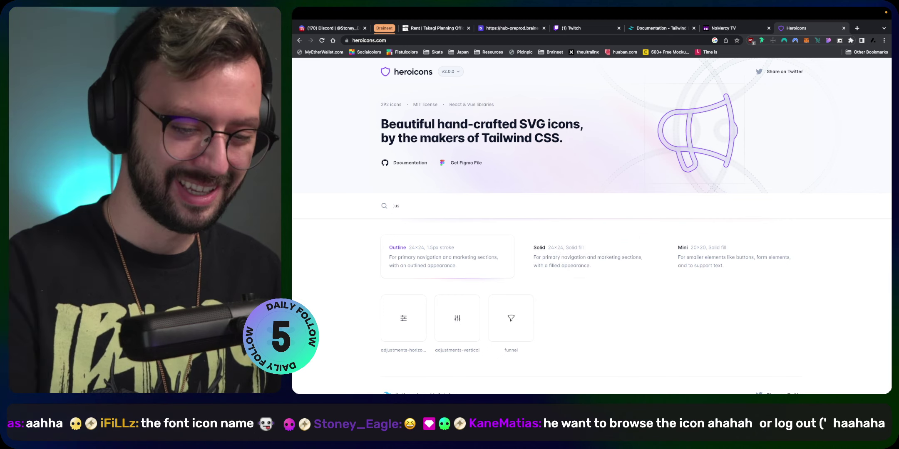
- Search the Heroicons library for "text" and for "mini"
{"action": "key", "text": "BackSpace"}
{"action": "key", "text": "BackSpace"}
{"action": "key", "text": "BackSpace"}
{"action": "type", "text": "text"}
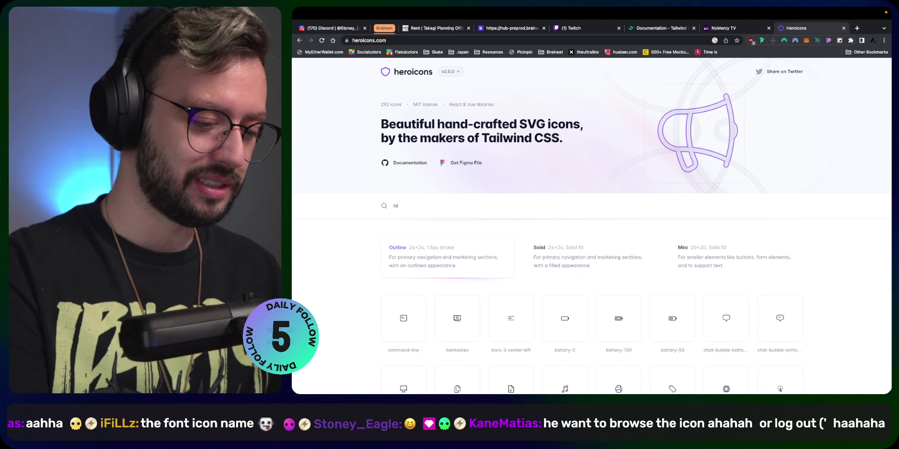
{"action": "key", "text": "BackSpace"}
{"action": "key", "text": "BackSpace"}
{"action": "key", "text": "BackSpace"}
{"action": "key", "text": "BackSpace"}
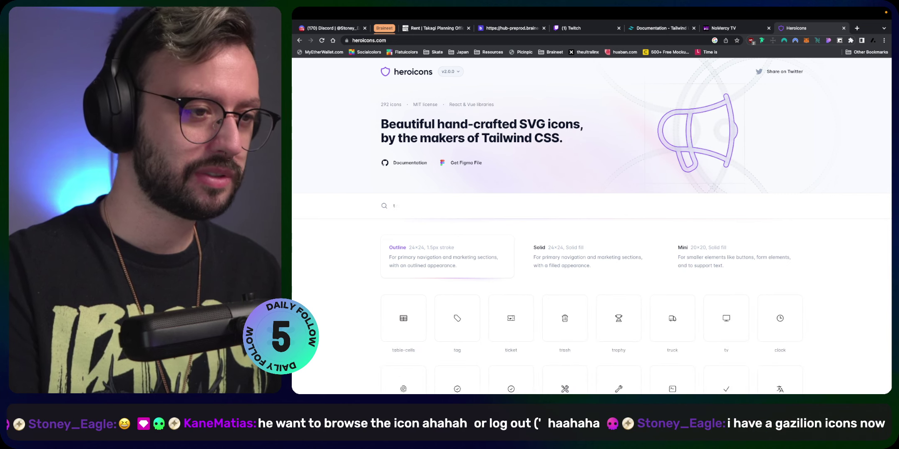
{"action": "type", "text": "mini"}
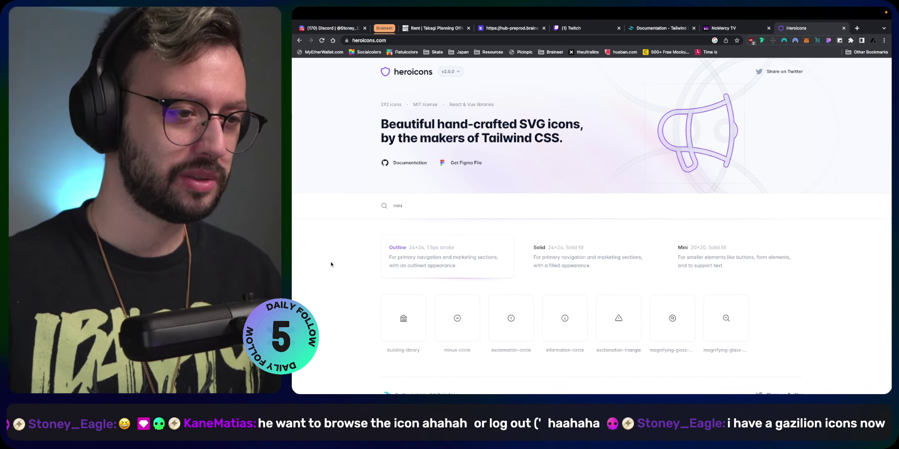
- Search the Heroicons library for "arrow" and look through the results for one matching the sidebar toggle
{"action": "key", "text": "BackSpace"}
{"action": "key", "text": "BackSpace"}
{"action": "key", "text": "BackSpace"}
{"action": "key", "text": "BackSpace"}
{"action": "type", "text": "a"}
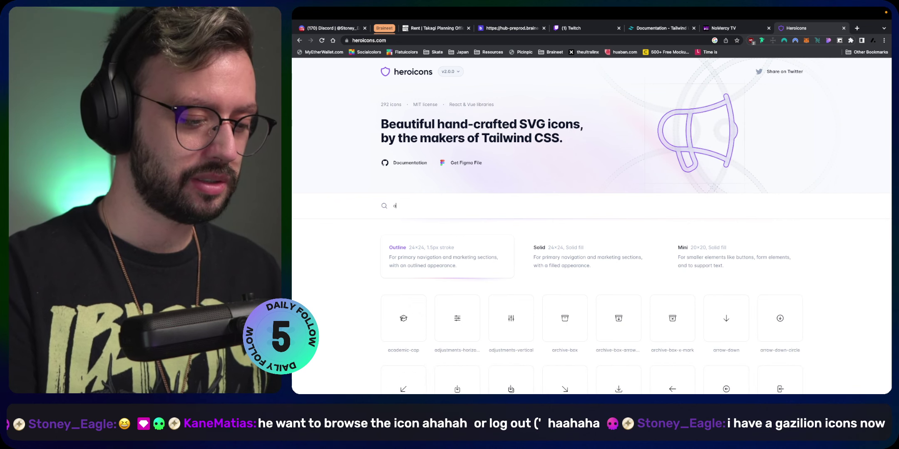
{"action": "type", "text": "rrow"}
{"action": "scroll", "coordinate": [529, 315], "scroll_direction": "down", "scroll_amount": 5}
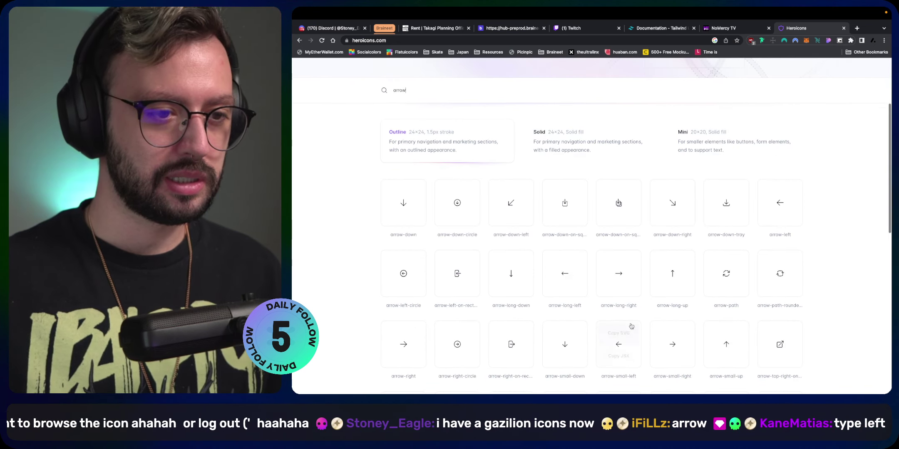
{"action": "scroll", "coordinate": [624, 271], "scroll_direction": "down", "scroll_amount": 4}
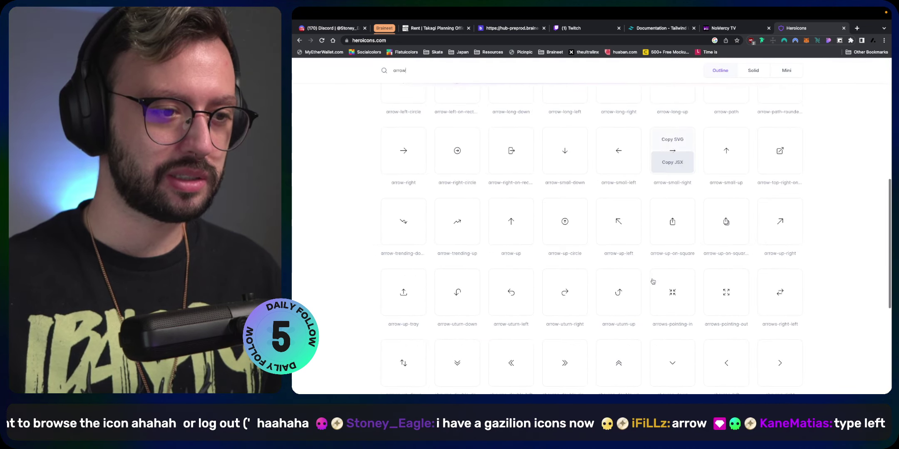
{"action": "scroll", "coordinate": [653, 281], "scroll_direction": "down", "scroll_amount": 3}
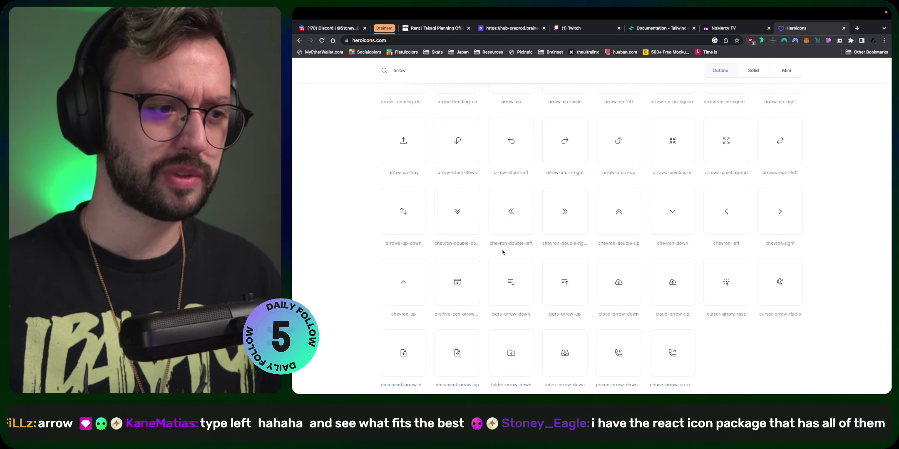
{"action": "scroll", "coordinate": [502, 252], "scroll_direction": "down", "scroll_amount": 2}
{"action": "scroll", "coordinate": [503, 252], "scroll_direction": "up", "scroll_amount": 3}
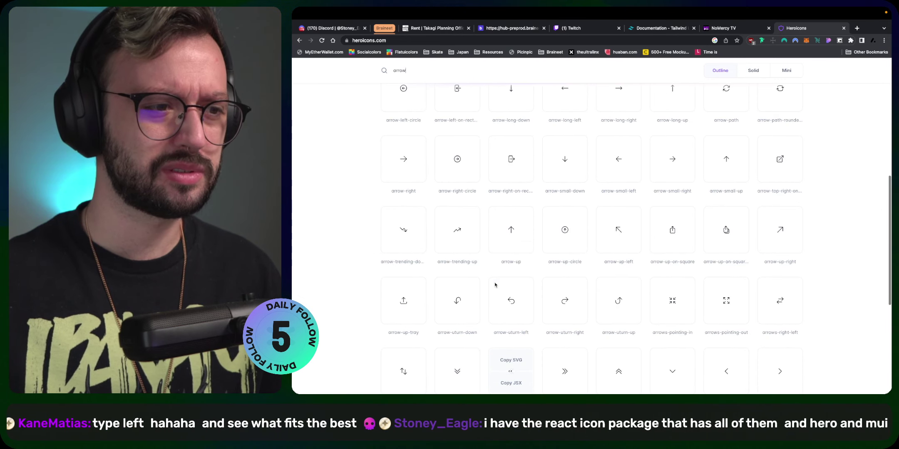
{"action": "scroll", "coordinate": [500, 283], "scroll_direction": "up", "scroll_amount": 3}
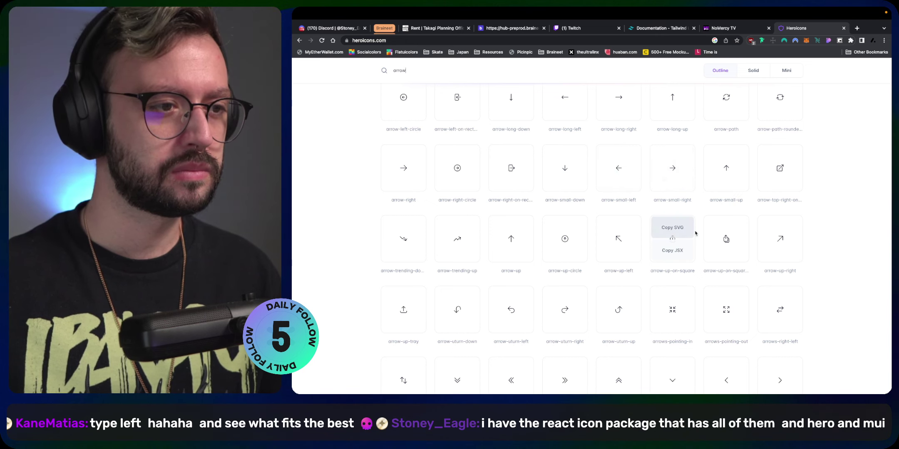
{"action": "scroll", "coordinate": [780, 233], "scroll_direction": "up", "scroll_amount": 4}
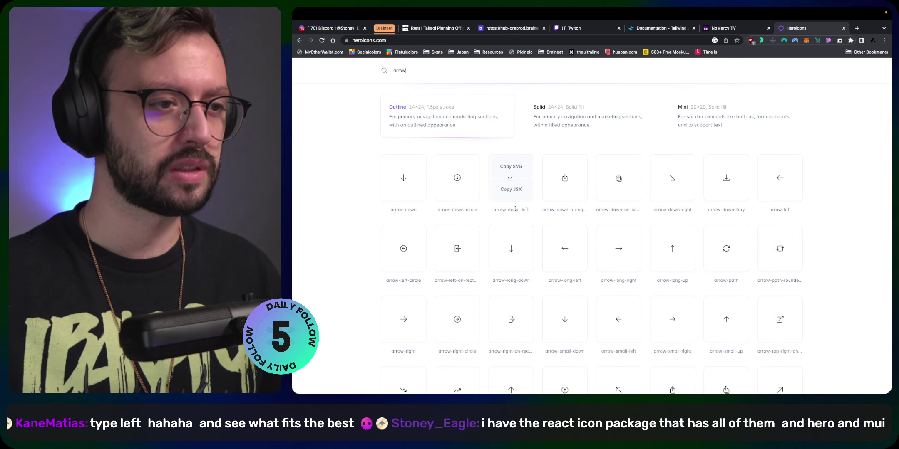
- Close the Heroicons page, view the NoMercy TV site and return to Figma
{"action": "key", "text": "ctrl+w"}
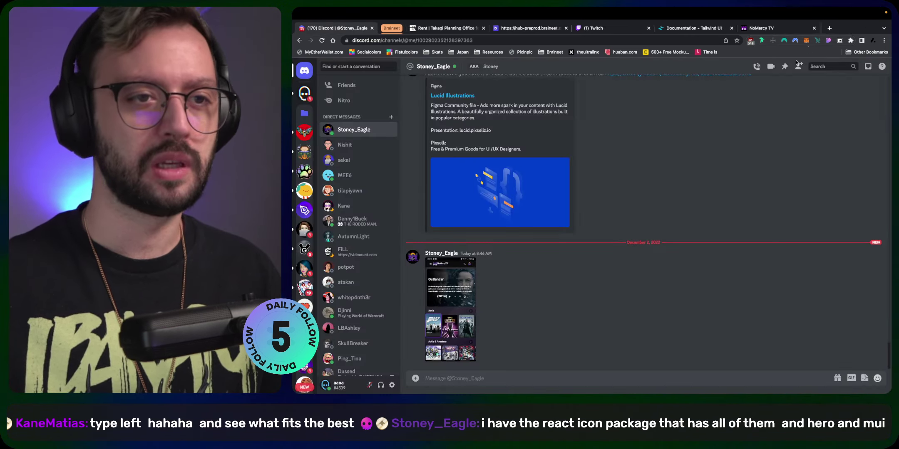
{"action": "left_click", "coordinate": [782, 27]}
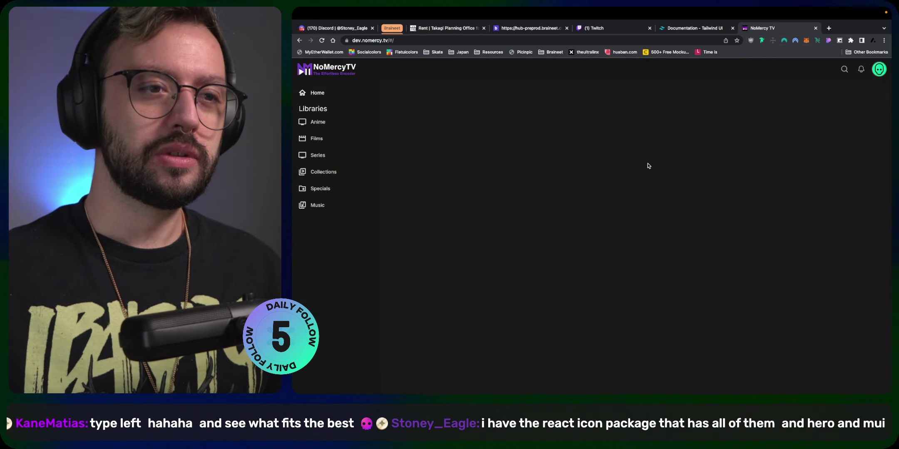
{"action": "key", "text": "super+Tab"}
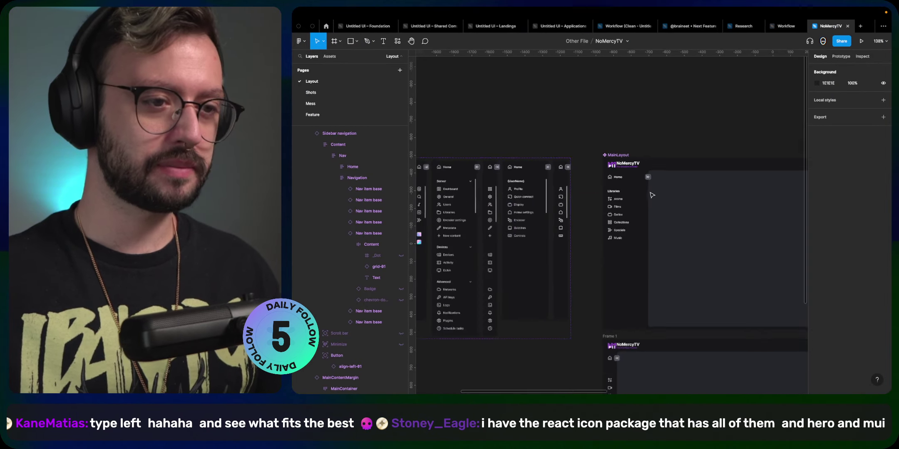
- Set the auto layout direction of MainContainer in the Full Grid variant to vertical
{"action": "scroll", "coordinate": [652, 195], "scroll_direction": "down", "scroll_amount": 5}
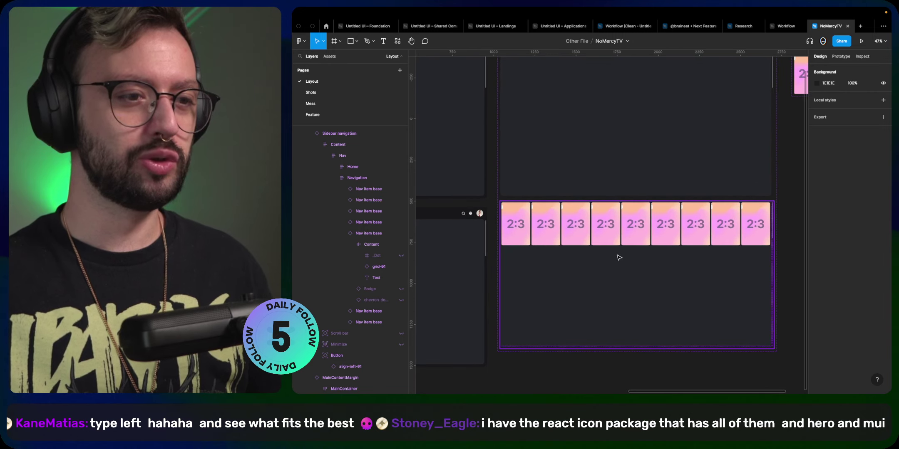
{"action": "scroll", "coordinate": [641, 259], "scroll_direction": "up", "scroll_amount": 2}
{"action": "left_click", "coordinate": [657, 263]}
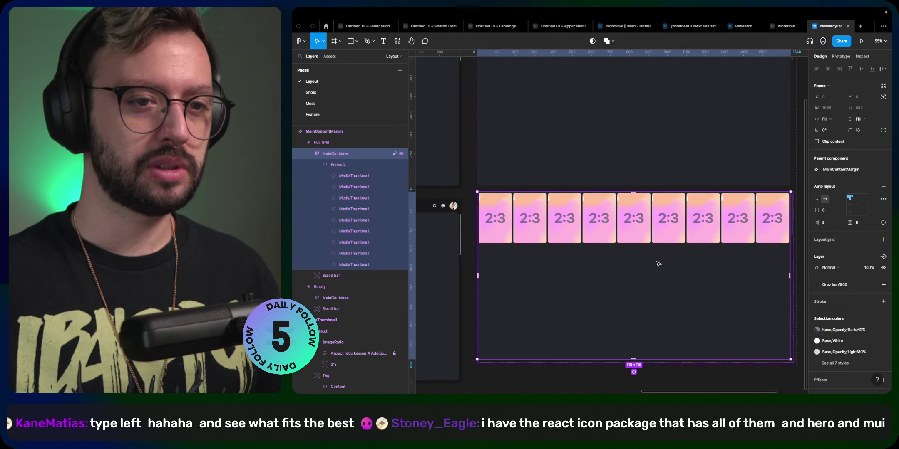
{"action": "left_click", "coordinate": [816, 198]}
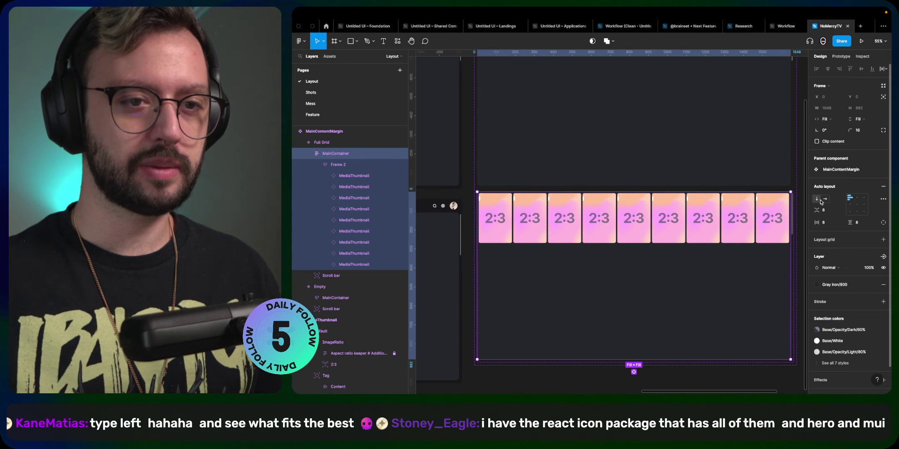
- Duplicate the MediaThumbnail row three times inside the Full Grid variant's MainContainer
{"action": "left_click", "coordinate": [724, 216]}
{"action": "key", "text": "super+d"}
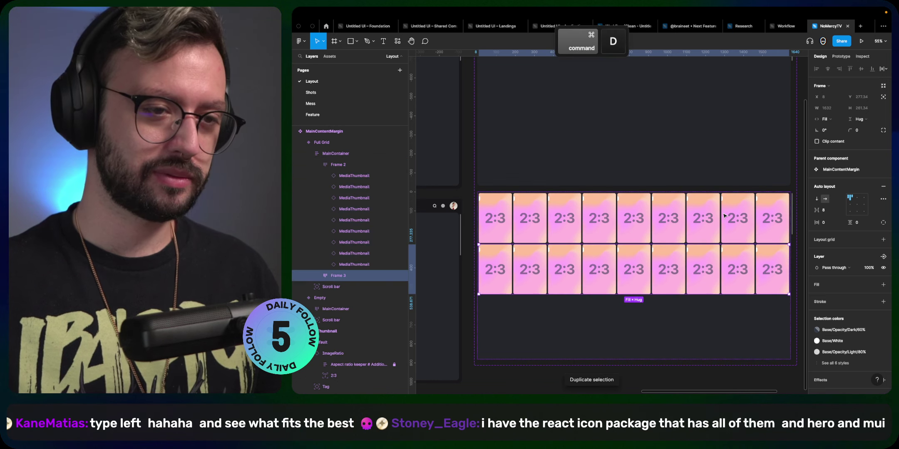
{"action": "key", "text": "super+d"}
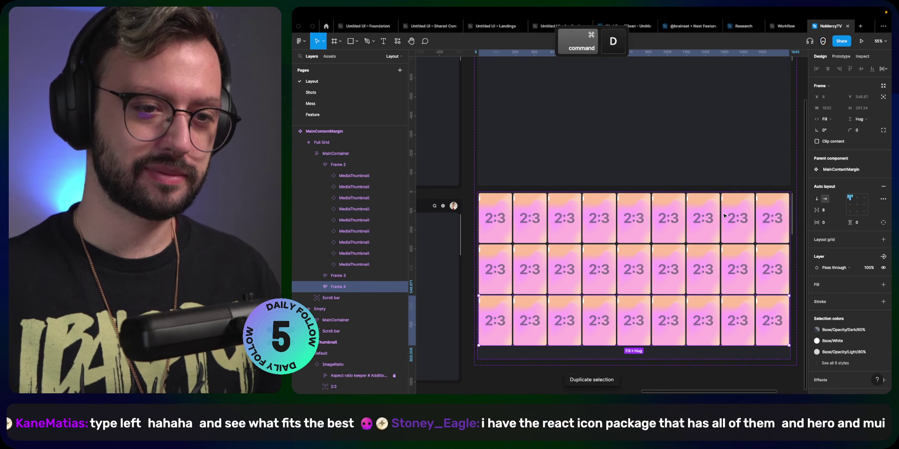
{"action": "key", "text": "super+d"}
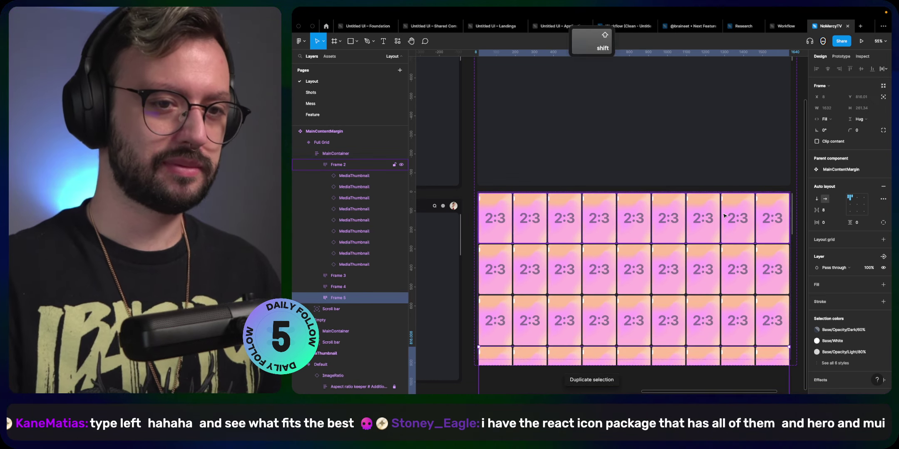
- Turn on content clipping for the Full Grid variant's MainContainer
{"action": "key", "text": "shift+Return"}
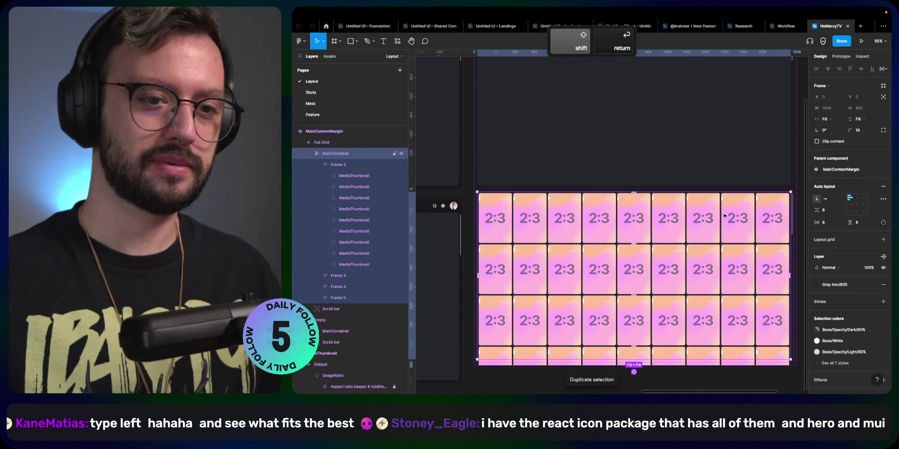
{"action": "left_click", "coordinate": [816, 142]}
{"action": "left_click", "coordinate": [785, 376]}
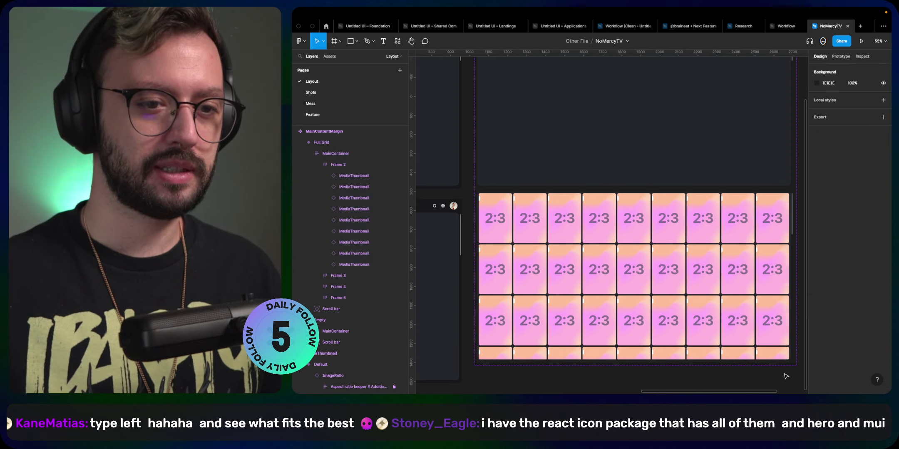
- Set the overflow scrolling of the Full Grid variant's MainContainer to vertical scrolling
{"action": "left_click", "coordinate": [703, 309]}
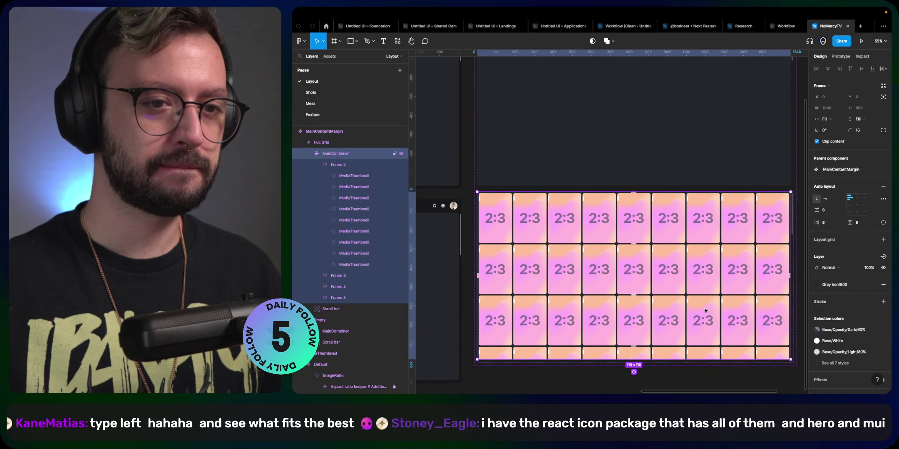
{"action": "left_click", "coordinate": [849, 55]}
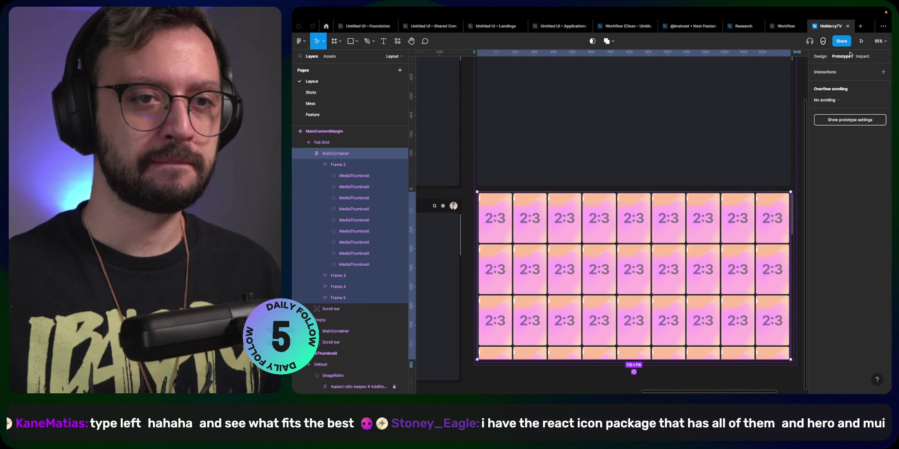
{"action": "left_click", "coordinate": [840, 104]}
{"action": "left_click", "coordinate": [841, 117]}
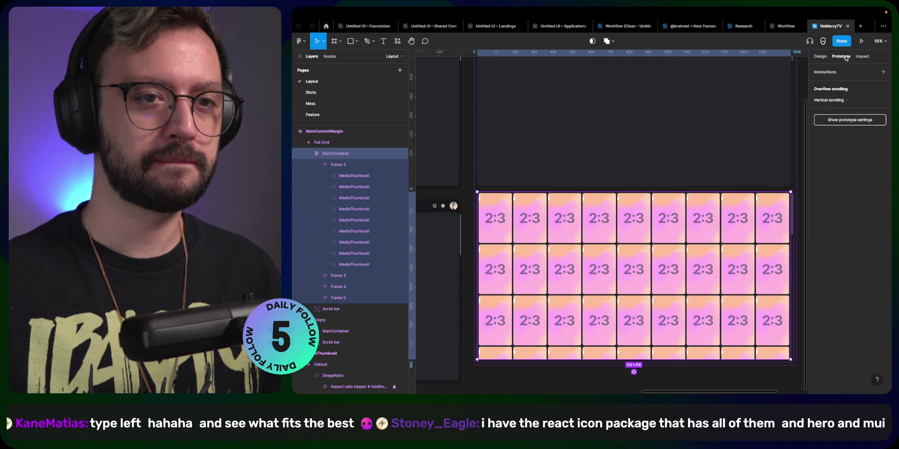
{"action": "left_click", "coordinate": [817, 56]}
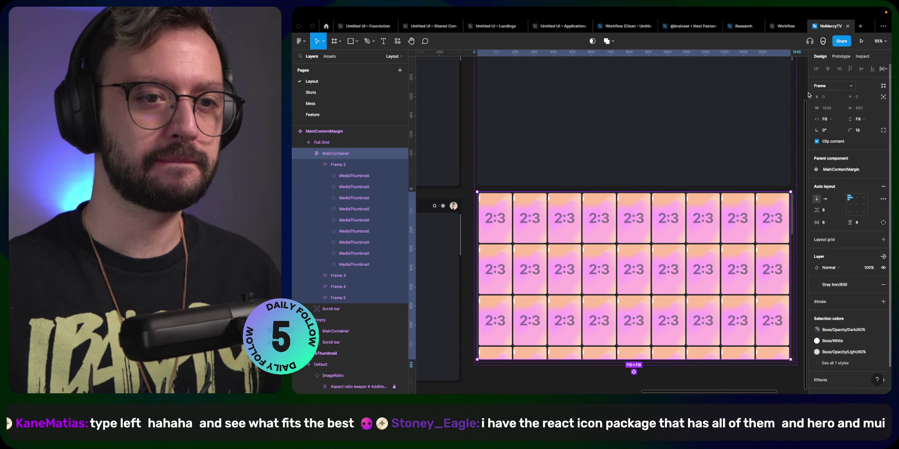
- Duplicate Frame 1 and place the copy directly below the original
{"action": "left_click", "coordinate": [474, 298]}
{"action": "scroll", "coordinate": [474, 298], "scroll_direction": "down", "scroll_amount": 4}
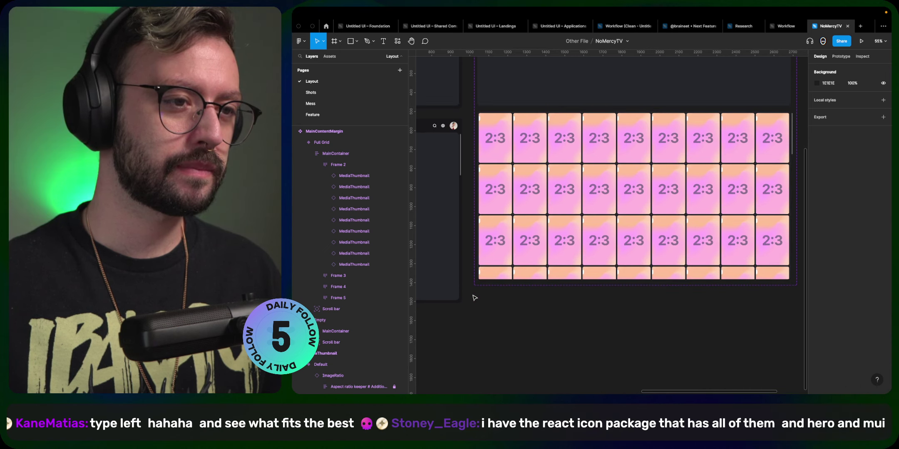
{"action": "scroll", "coordinate": [518, 227], "scroll_direction": "down", "scroll_amount": 5}
{"action": "left_click", "coordinate": [542, 160]}
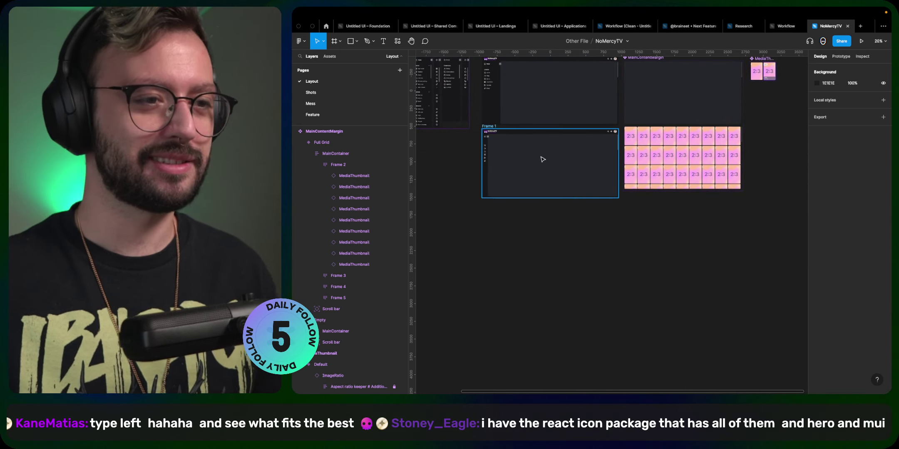
{"action": "key", "text": "alt"}
{"action": "left_click_drag", "start_coordinate": [546, 167], "coordinate": [537, 251]}
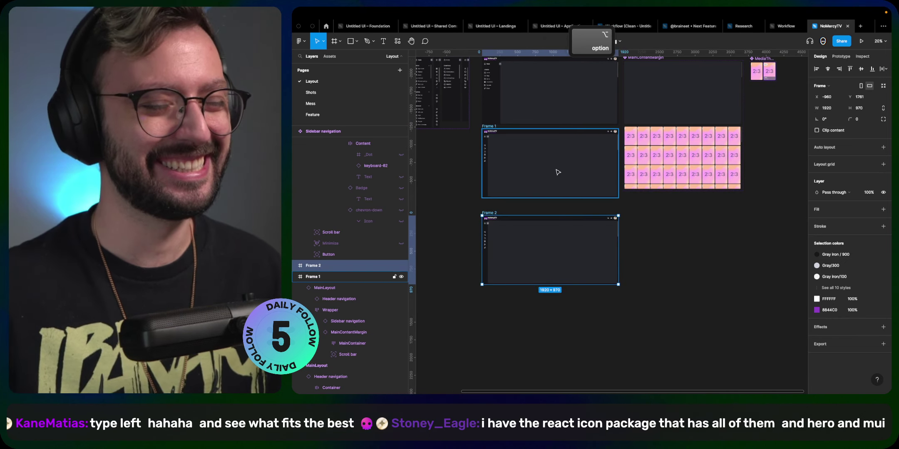
- Set the MainContentMargin type of the MainLayout instance in the duplicated frame to Full Grid
{"action": "double_click", "coordinate": [553, 251]}
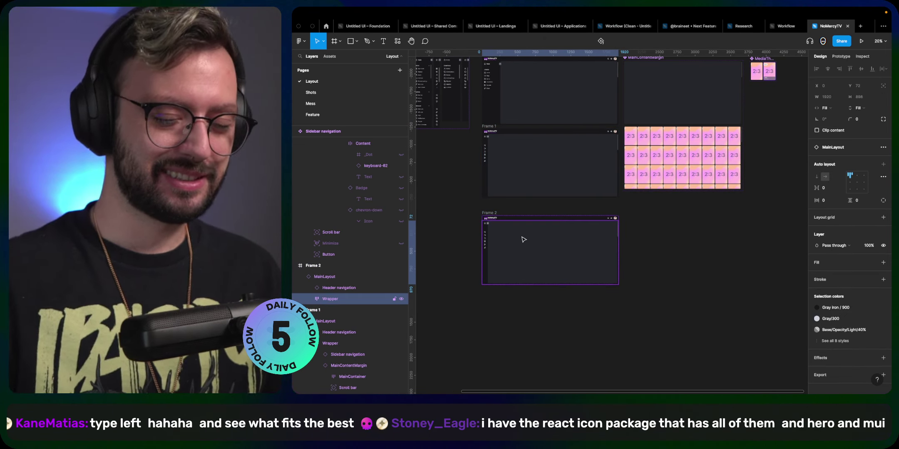
{"action": "key", "text": "shift+Return"}
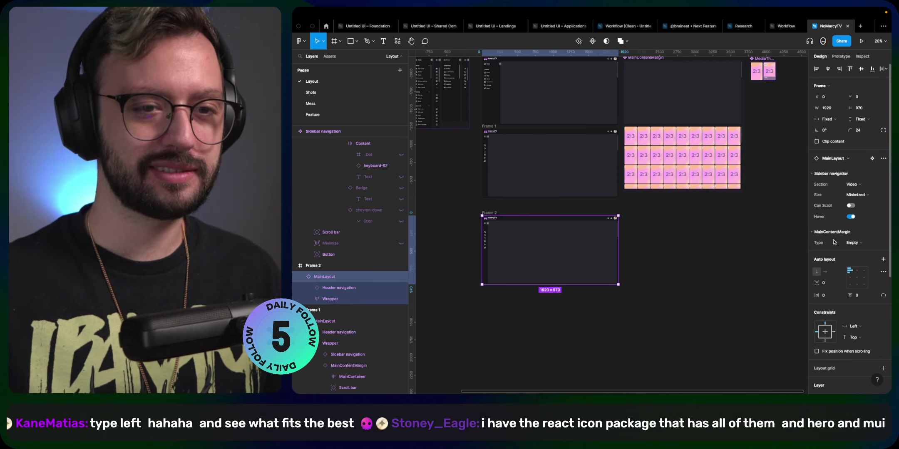
{"action": "left_click", "coordinate": [847, 244]}
{"action": "left_click", "coordinate": [866, 254]}
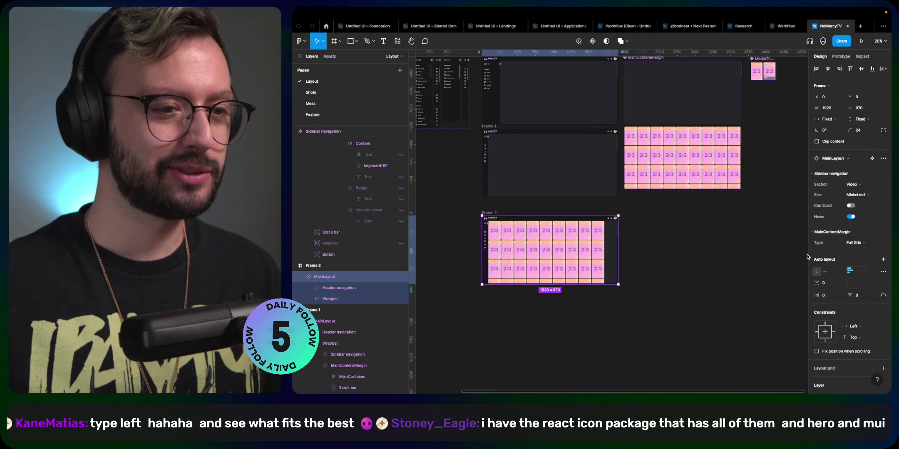
- Set the width of all MediaThumbnail instances in the four Full Grid rows to Fill container
{"action": "double_click", "coordinate": [683, 145]}
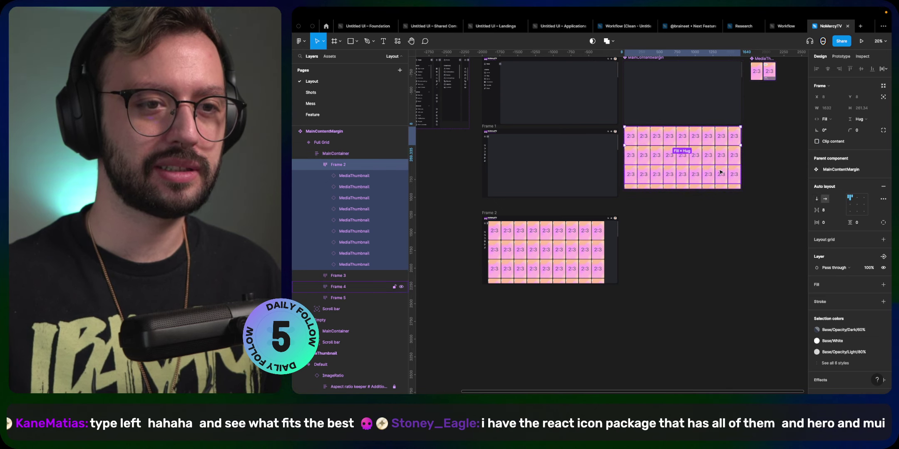
{"action": "key", "text": "shift+Return"}
{"action": "key", "text": "Return"}
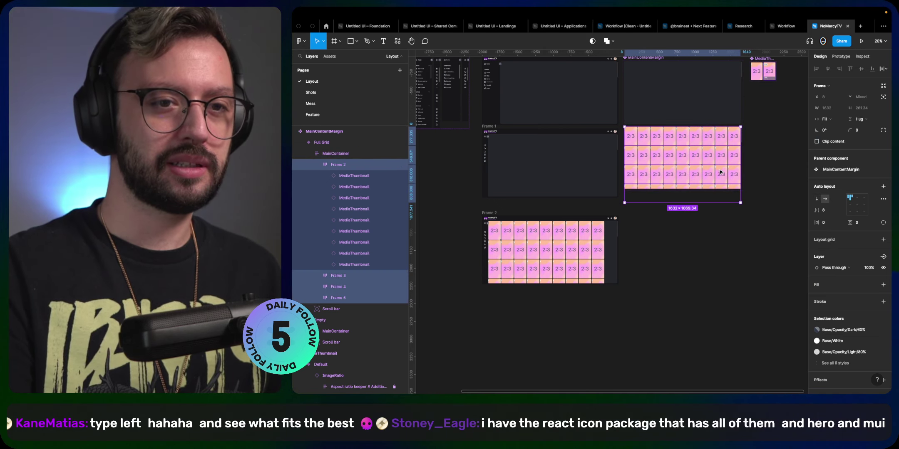
{"action": "key", "text": "Return"}
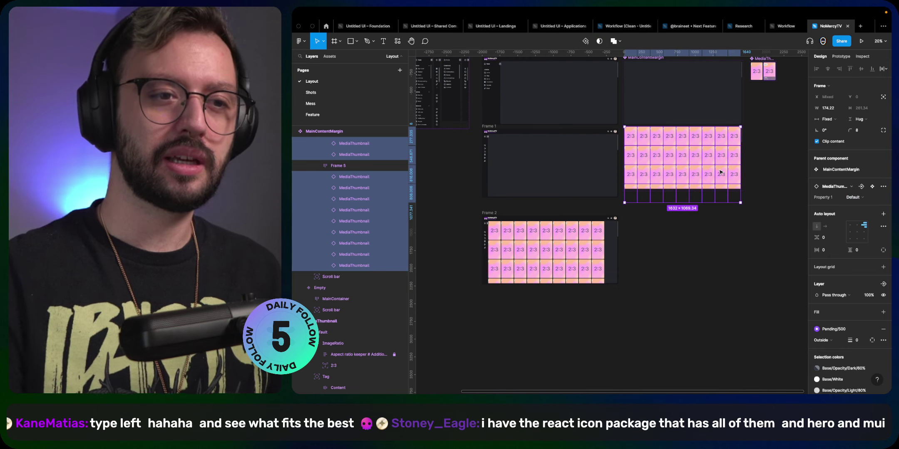
{"action": "left_click", "coordinate": [827, 119]}
{"action": "left_click", "coordinate": [836, 133]}
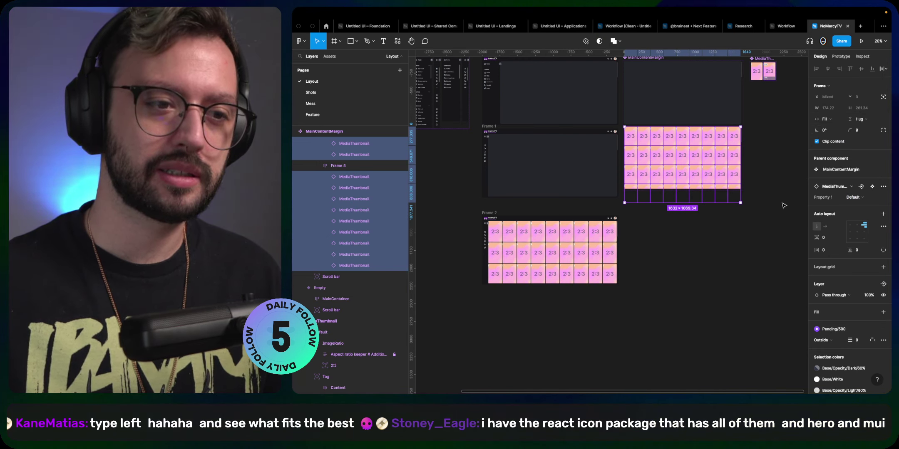
{"action": "left_click", "coordinate": [673, 278]}
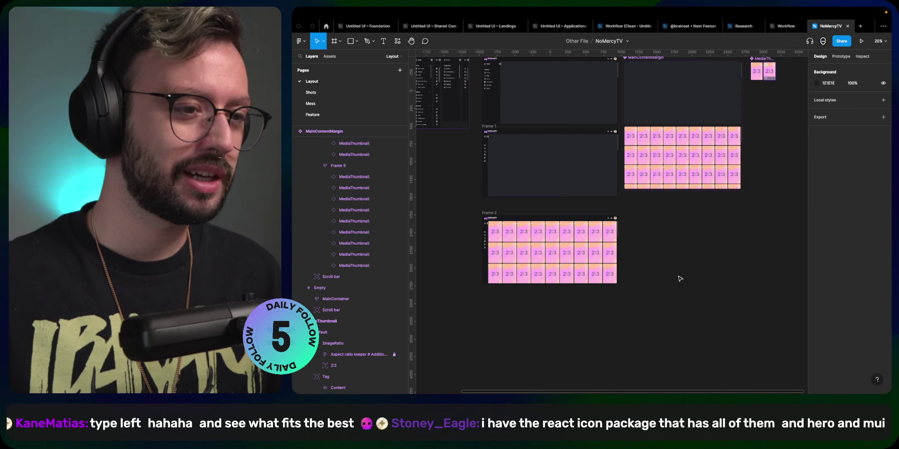
- Preview Frame 2 as a prototype and test the thumbnails' hover states and the sidebar toggle button
{"action": "left_click", "coordinate": [557, 218]}
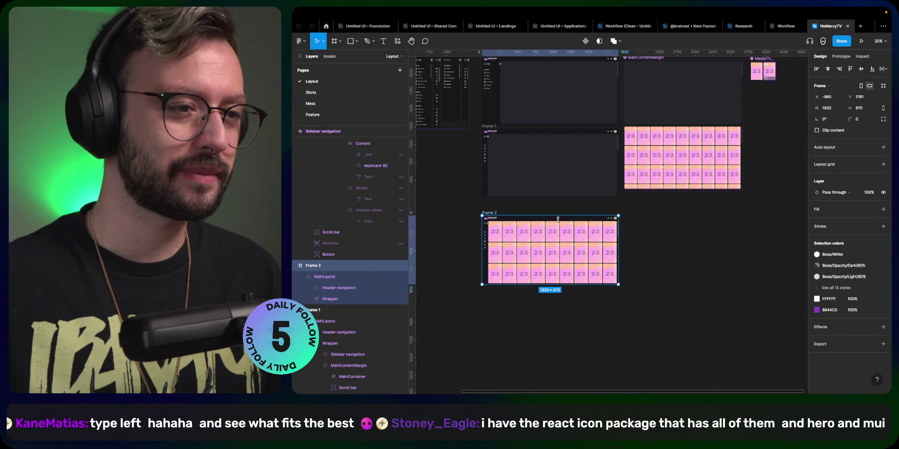
{"action": "left_click", "coordinate": [861, 41]}
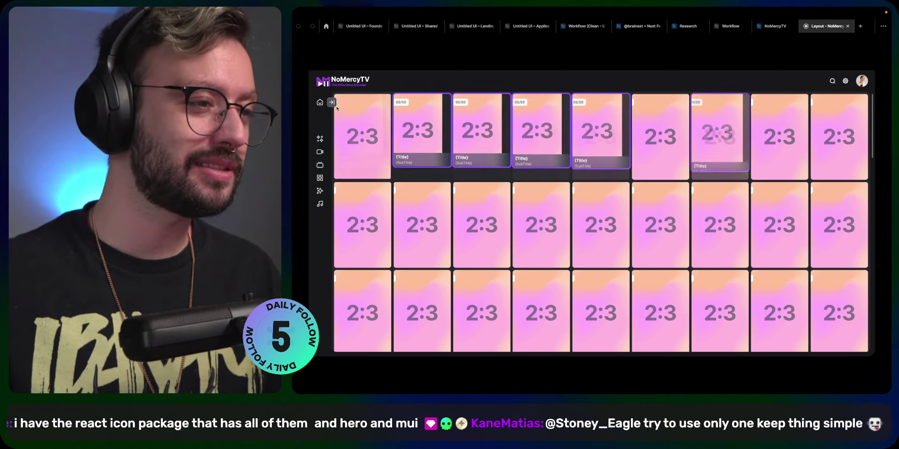
{"action": "left_click", "coordinate": [331, 102]}
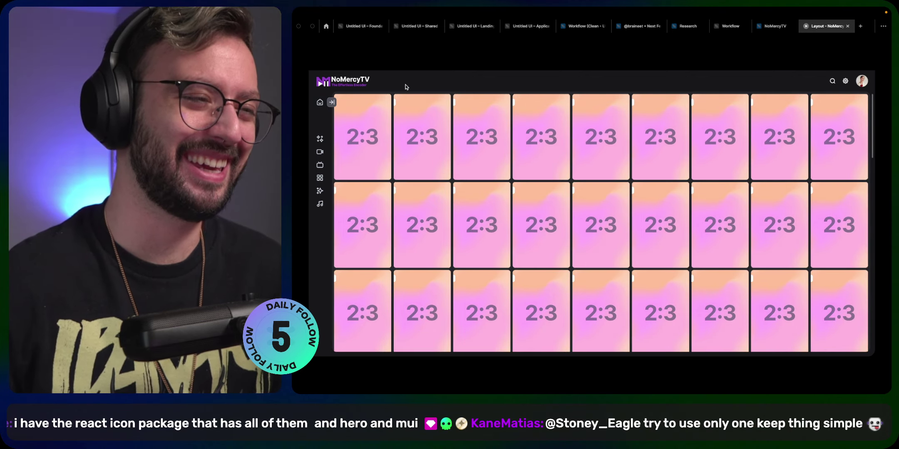
{"action": "left_click", "coordinate": [847, 26]}
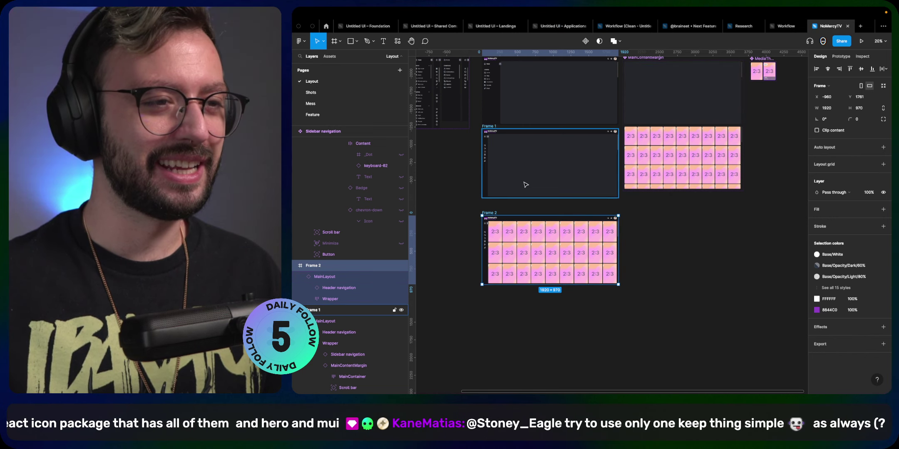
- Set the click animation duration of the collapse button in the default Video sidebar variant to 220 ms
{"action": "scroll", "coordinate": [526, 184], "scroll_direction": "left", "scroll_amount": 5}
{"action": "scroll", "coordinate": [525, 185], "scroll_direction": "up", "scroll_amount": 2}
{"action": "scroll", "coordinate": [578, 128], "scroll_direction": "up", "scroll_amount": 10}
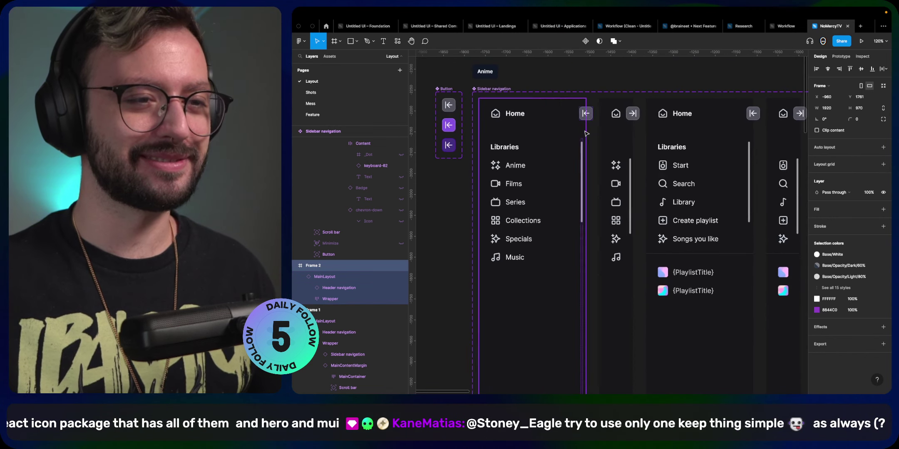
{"action": "left_click", "coordinate": [511, 121]}
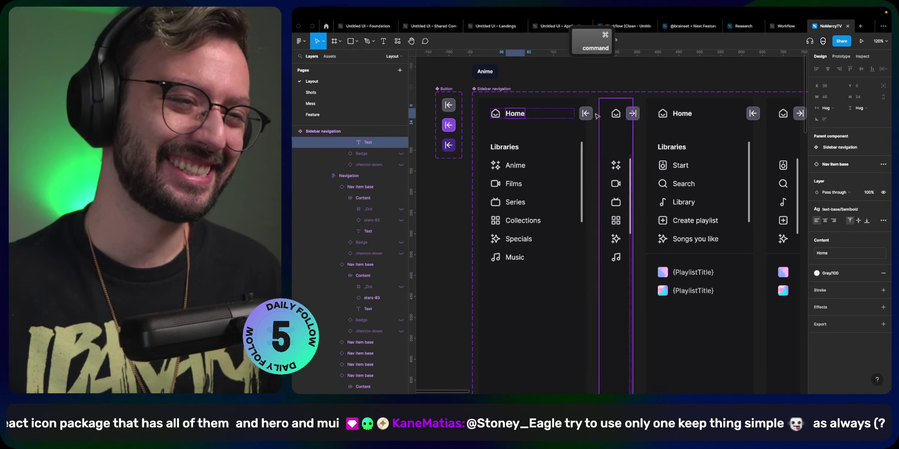
{"action": "left_click", "coordinate": [586, 113]}
{"action": "left_click", "coordinate": [841, 56]}
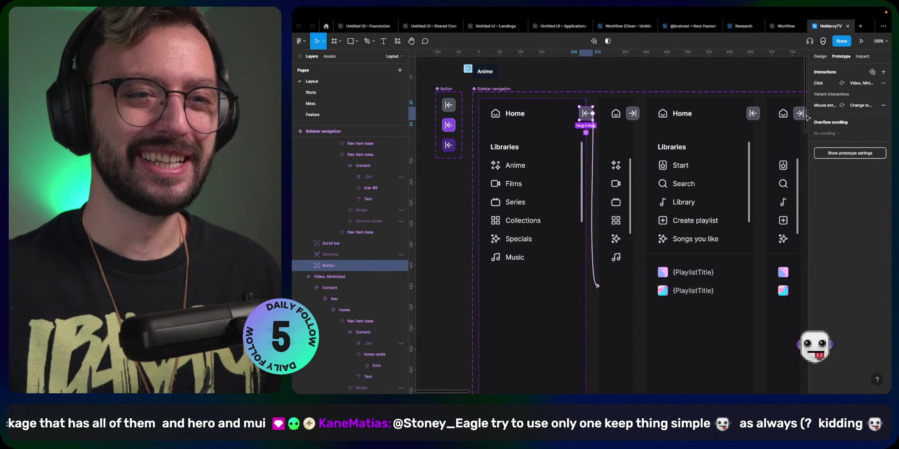
{"action": "left_click_drag", "start_coordinate": [592, 113], "coordinate": [593, 178]}
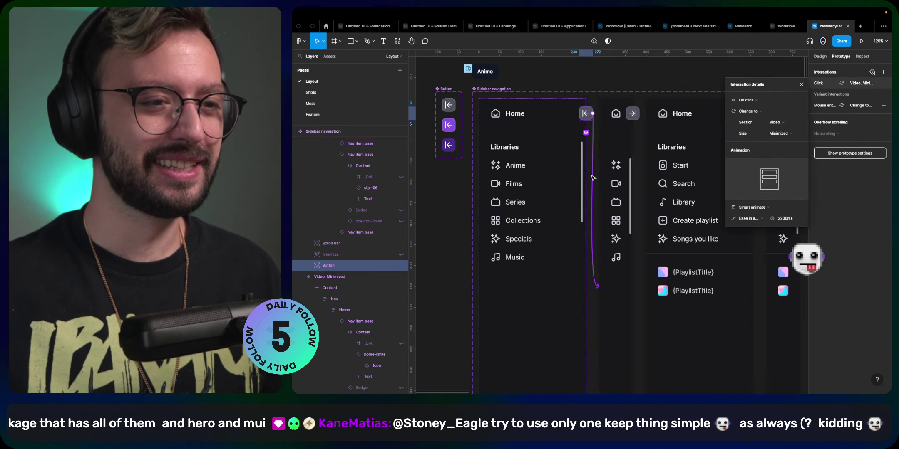
{"action": "left_click", "coordinate": [788, 220]}
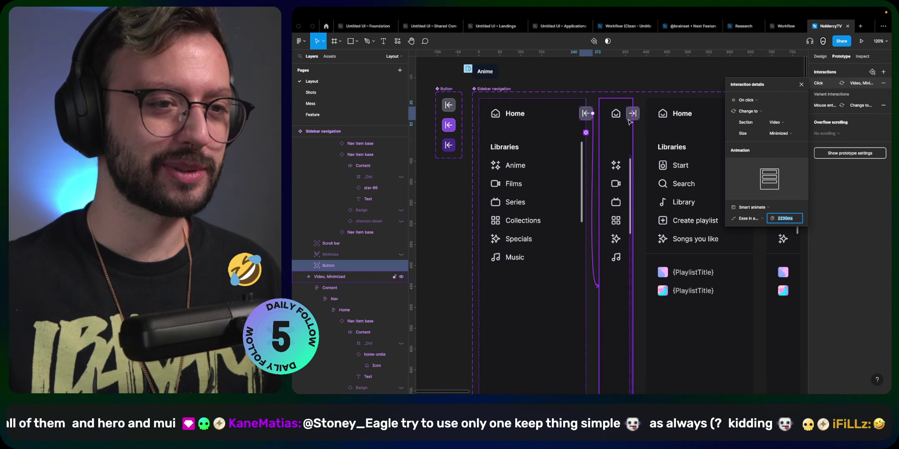
{"action": "key", "text": "Escape"}
{"action": "left_click", "coordinate": [619, 146]}
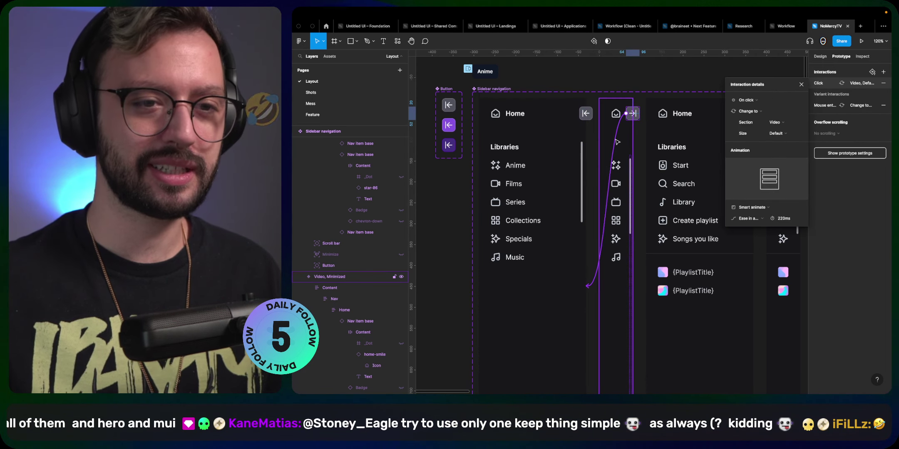
{"action": "left_click", "coordinate": [587, 115]}
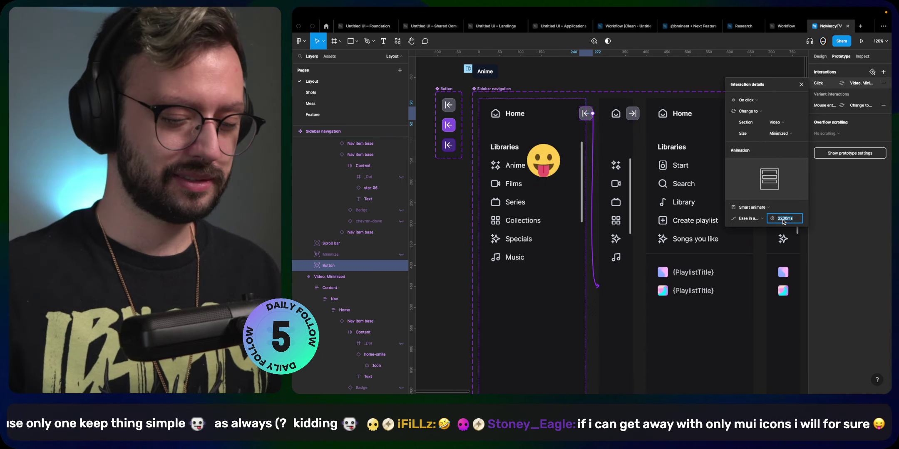
{"action": "left_click", "coordinate": [787, 219]}
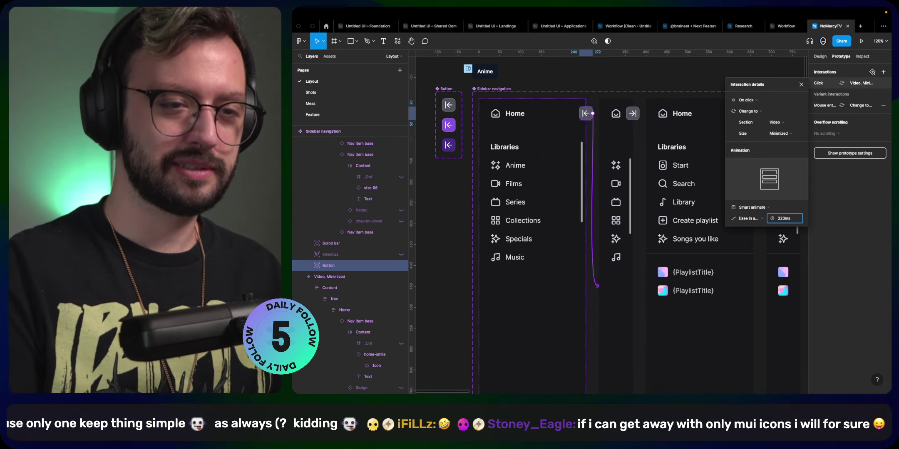
{"action": "key", "text": "Escape"}
- Set the width of the ImageRatio layer in the MediaThumbnail component's Variant2 to Fill container
{"action": "scroll", "coordinate": [629, 134], "scroll_direction": "down", "scroll_amount": 10}
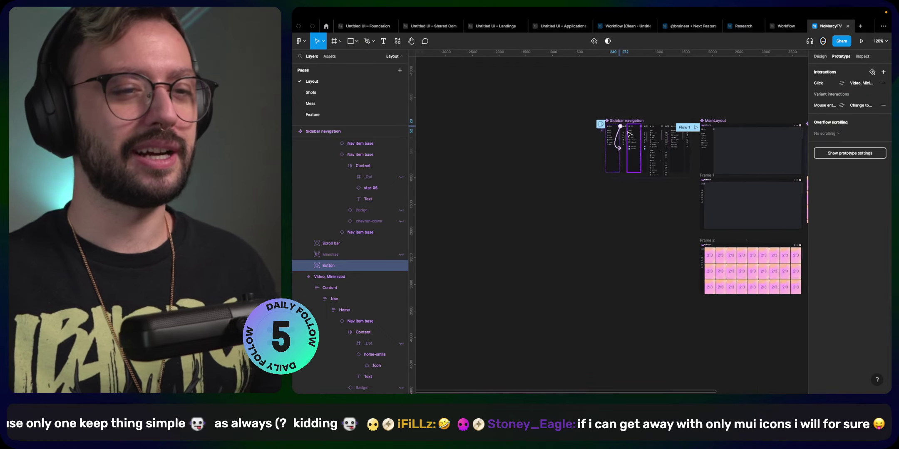
{"action": "scroll", "coordinate": [629, 134], "scroll_direction": "up", "scroll_amount": 10}
{"action": "left_click", "coordinate": [592, 134], "text": "super"}
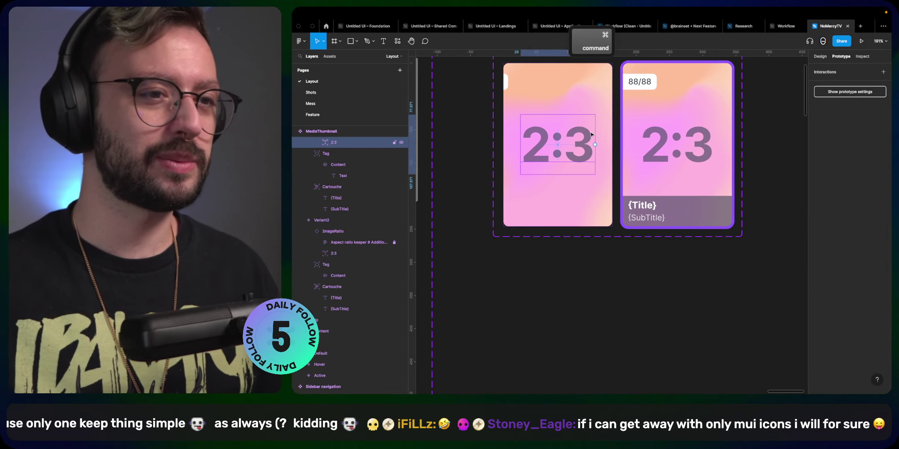
{"action": "left_click", "coordinate": [596, 112], "text": "super"}
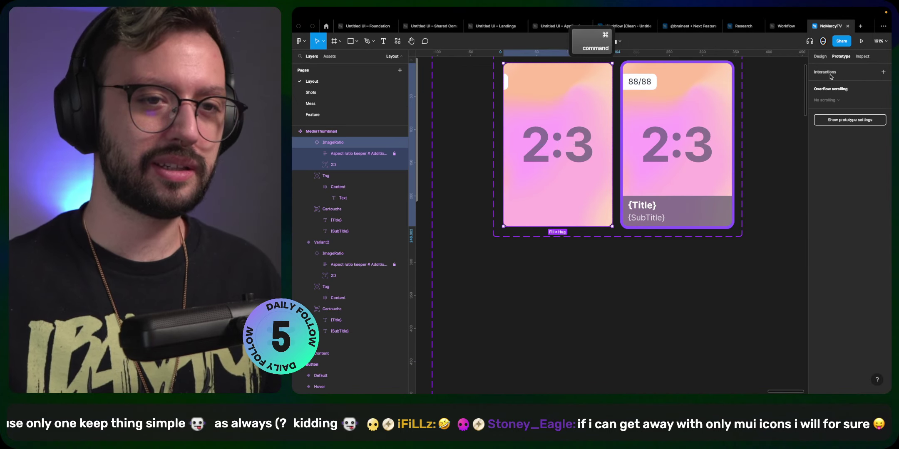
{"action": "left_click", "coordinate": [820, 56]}
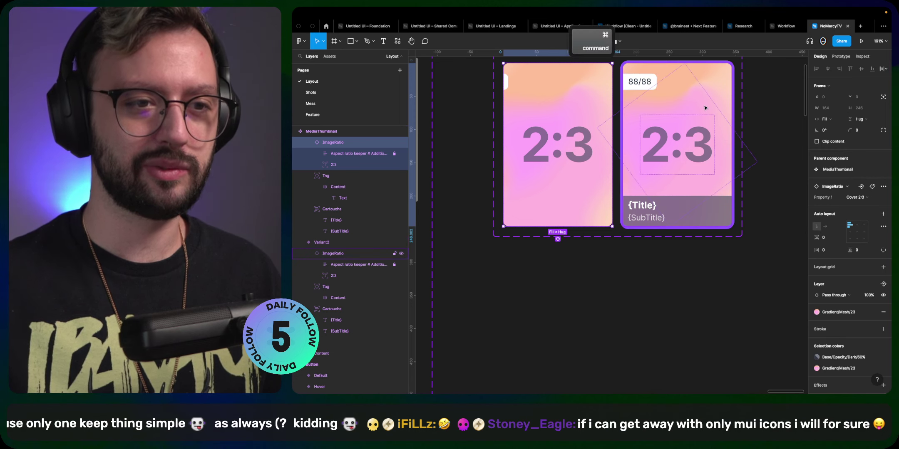
{"action": "left_click", "coordinate": [730, 87], "text": "super"}
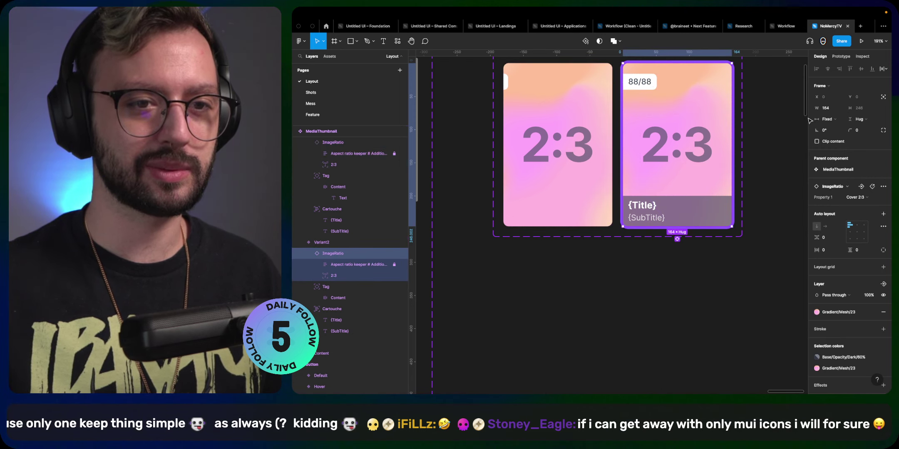
{"action": "left_click", "coordinate": [826, 119]}
{"action": "left_click", "coordinate": [830, 136]}
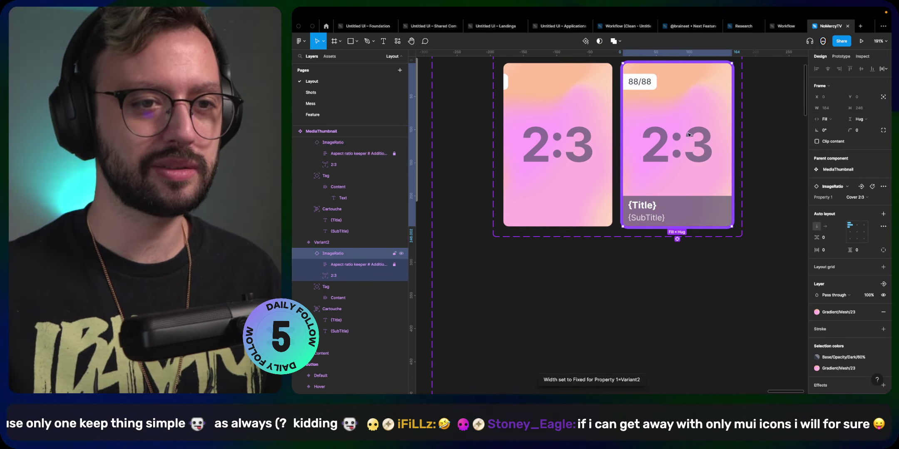
{"action": "left_click", "coordinate": [659, 133], "text": "super"}
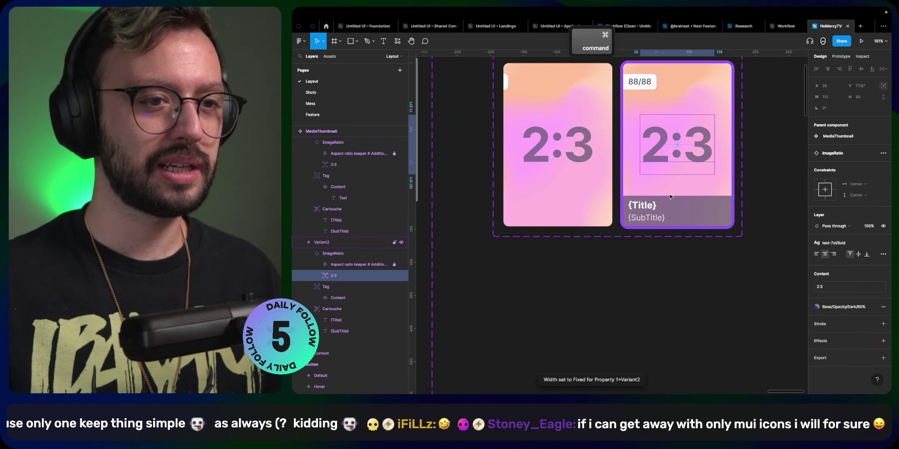
{"action": "left_click", "coordinate": [696, 207], "text": "super"}
{"action": "left_click", "coordinate": [677, 173], "text": "super"}
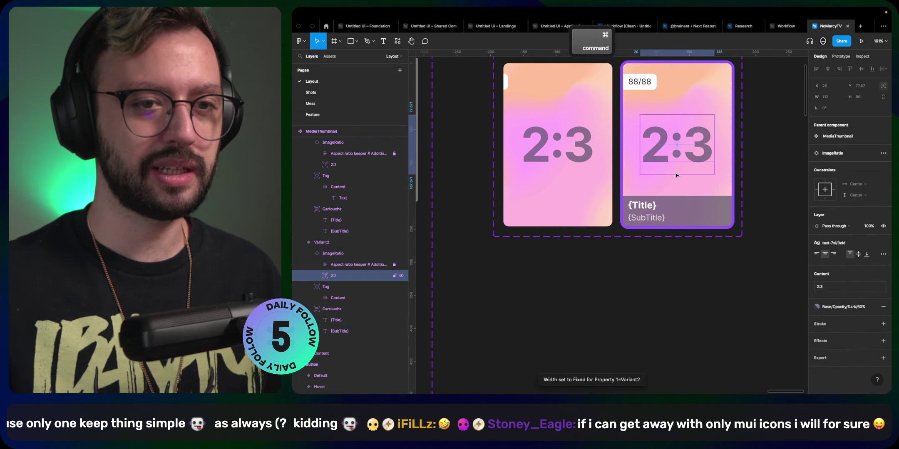
{"action": "left_click", "coordinate": [632, 280]}
- Preview Frame 2 again with the prototype scaled to fit and check the MediaThumbnail hover state
{"action": "scroll", "coordinate": [633, 270], "scroll_direction": "down", "scroll_amount": 10}
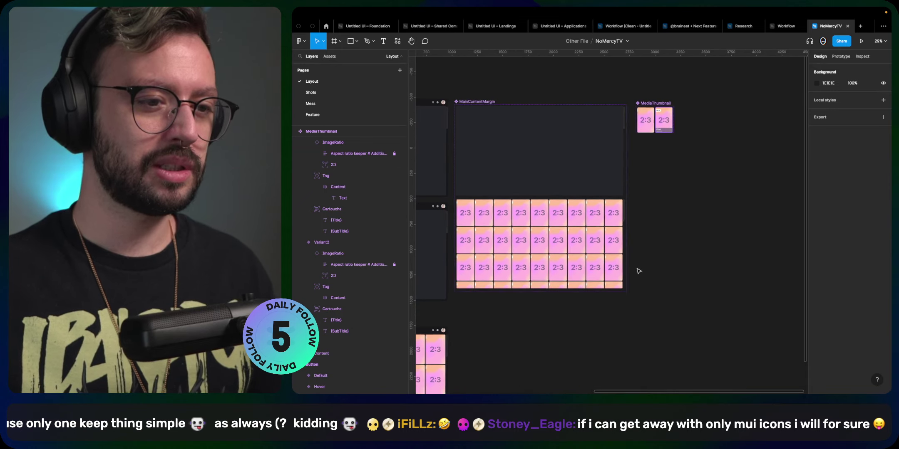
{"action": "scroll", "coordinate": [582, 116], "scroll_direction": "down", "scroll_amount": 4}
{"action": "scroll", "coordinate": [583, 116], "scroll_direction": "left", "scroll_amount": 5}
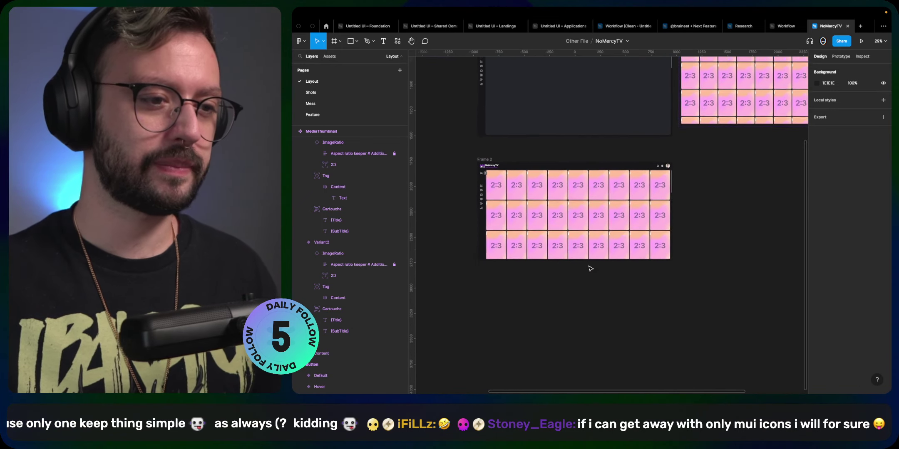
{"action": "left_click", "coordinate": [494, 137]}
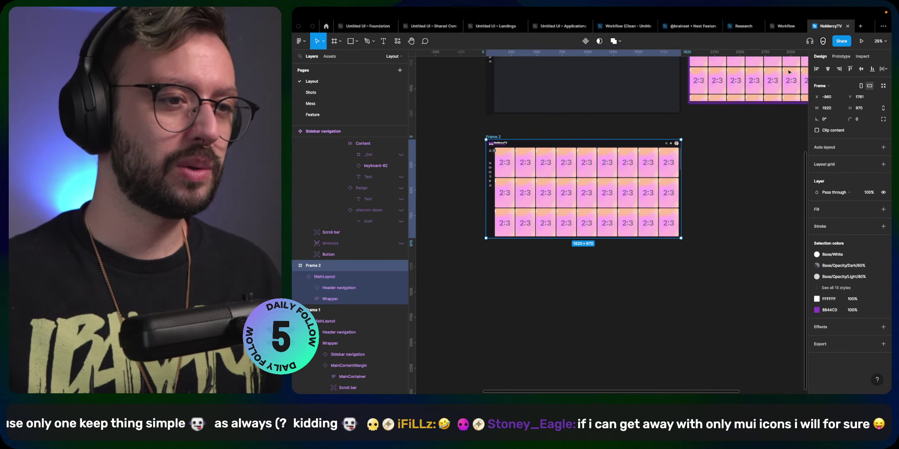
{"action": "left_click", "coordinate": [862, 41]}
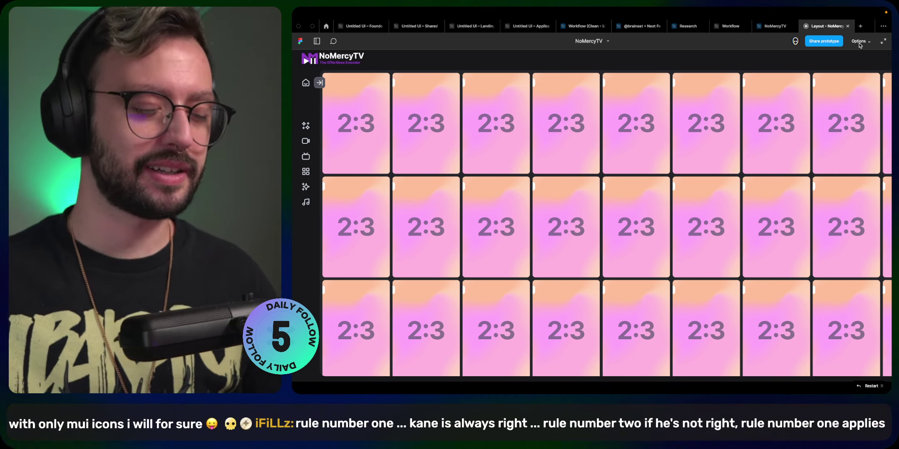
{"action": "key", "text": "z"}
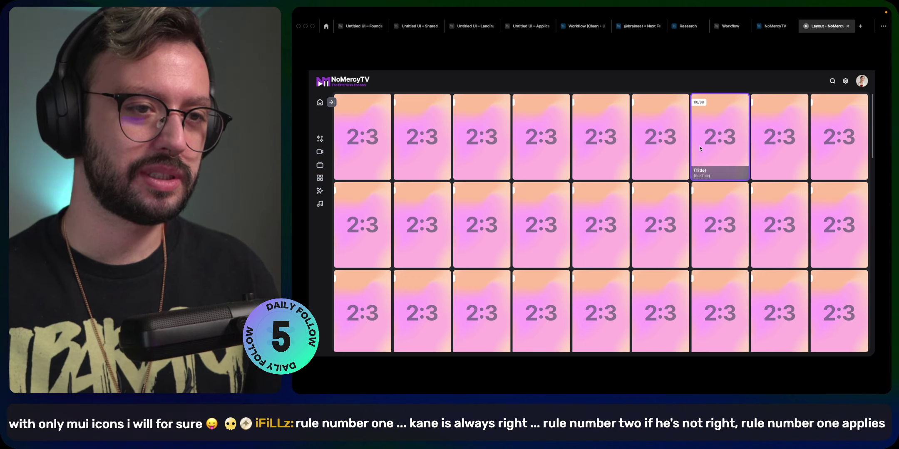
{"action": "left_click", "coordinate": [773, 26]}
- Set the horizontal gap between thumbnails to 16 in all four rows of the Full Grid variant
{"action": "scroll", "coordinate": [722, 152], "scroll_direction": "right", "scroll_amount": 3}
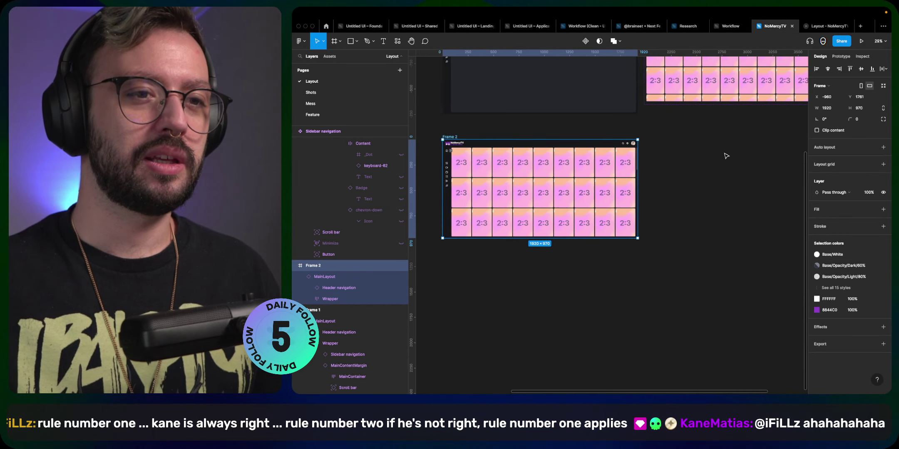
{"action": "scroll", "coordinate": [666, 154], "scroll_direction": "up", "scroll_amount": 4}
{"action": "left_click", "coordinate": [656, 143]}
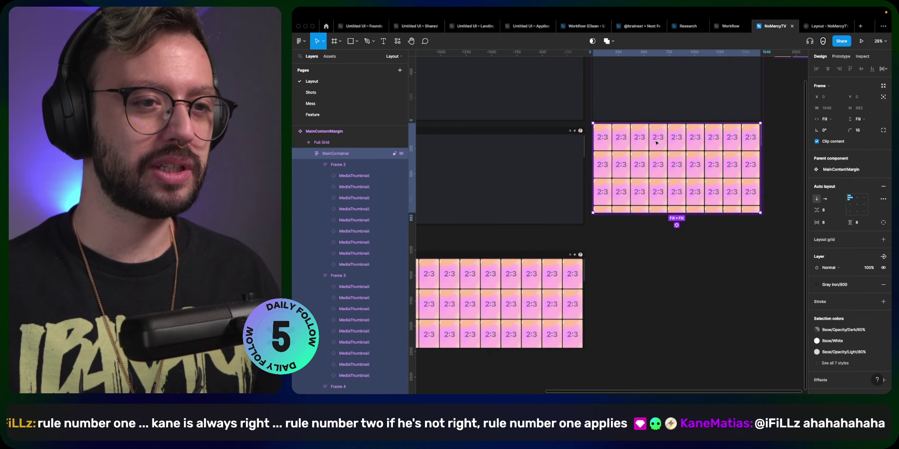
{"action": "left_click", "coordinate": [657, 143]}
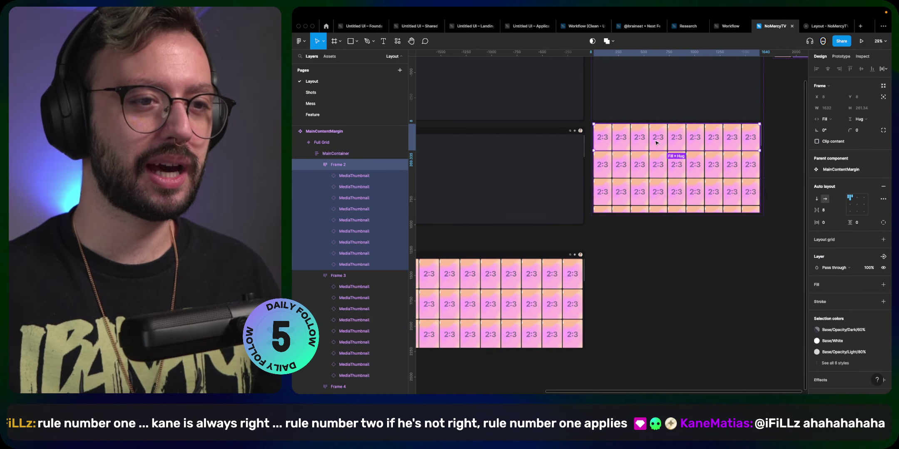
{"action": "left_click", "coordinate": [637, 164], "text": "shift"}
{"action": "left_click", "coordinate": [637, 192], "text": "shift"}
{"action": "left_click", "coordinate": [637, 209], "text": "shift"}
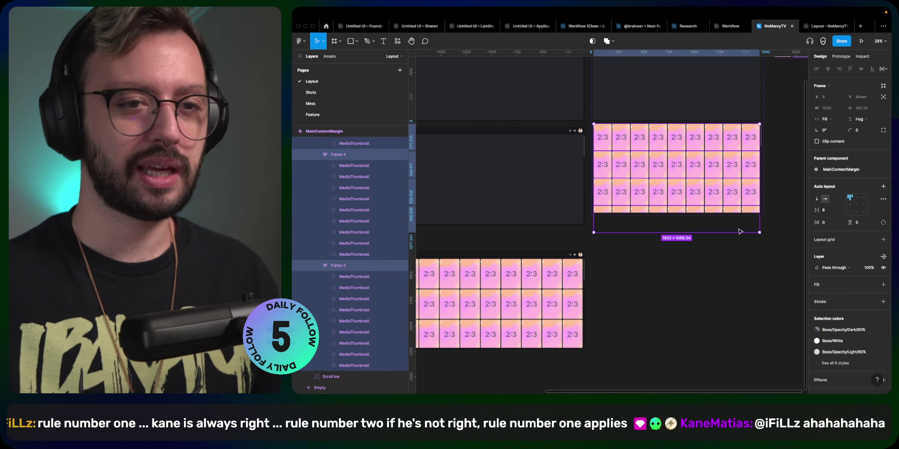
{"action": "left_click", "coordinate": [837, 210]}
{"action": "key", "text": "shift+Up"}
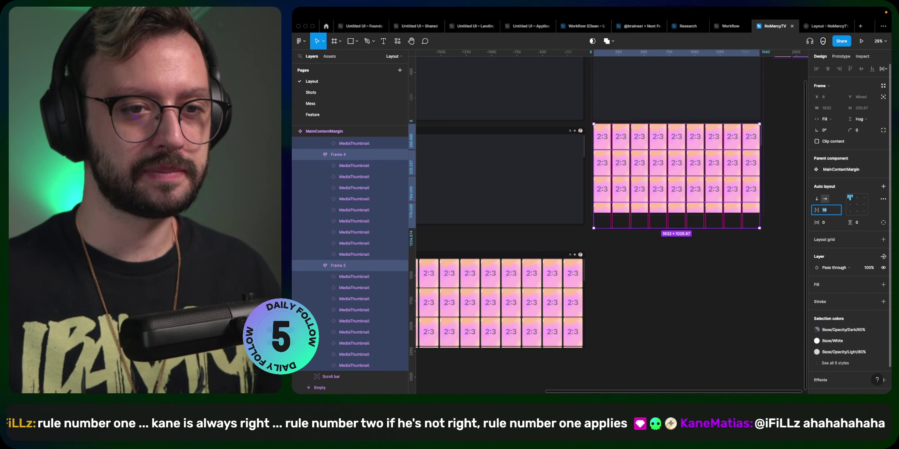
- Set the vertical gap between the rows of the Full Grid's MainContainer to 16 and view the updated grid in the prototype
{"action": "key", "text": "shift+Return"}
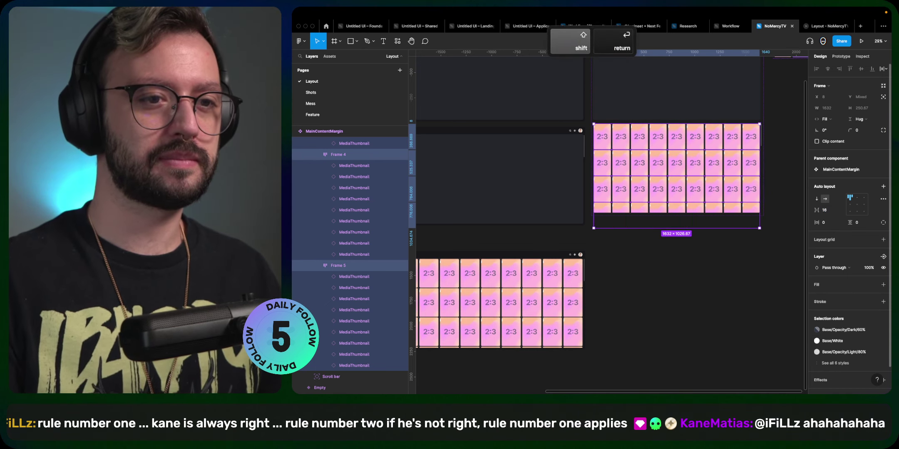
{"action": "key", "text": "shift"}
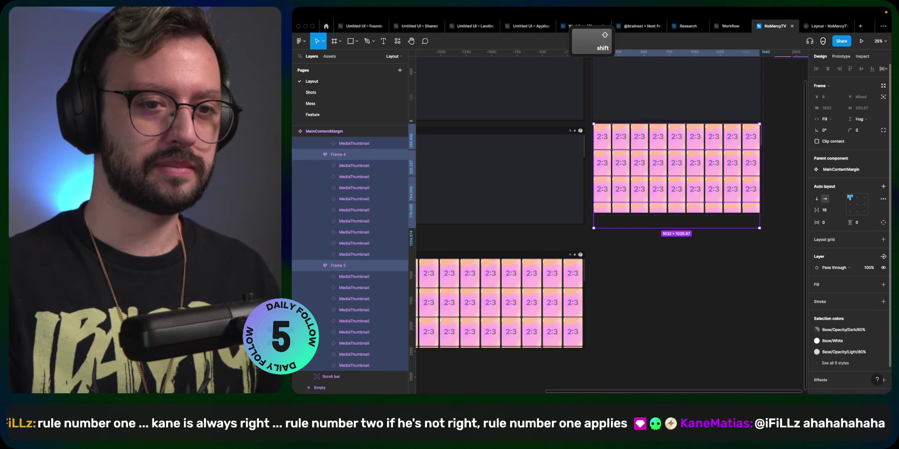
{"action": "key", "text": "shift+Return"}
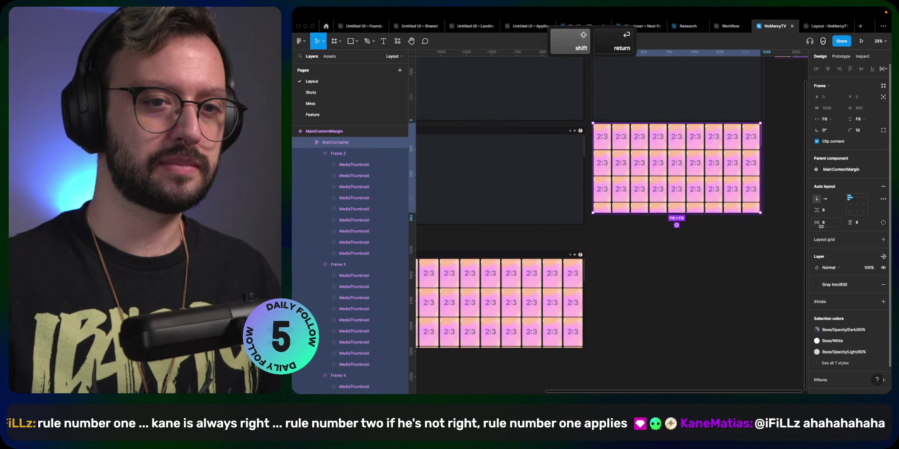
{"action": "left_click", "coordinate": [835, 214]}
{"action": "key", "text": "shift+Up"}
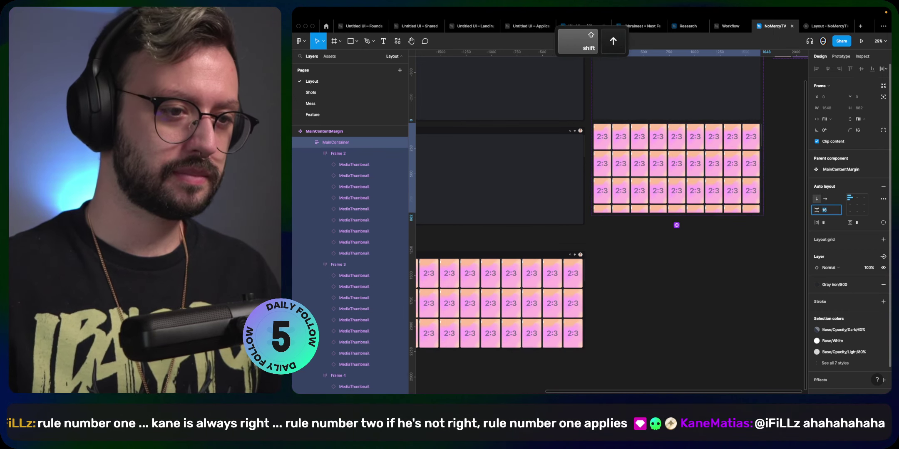
{"action": "left_click", "coordinate": [717, 270]}
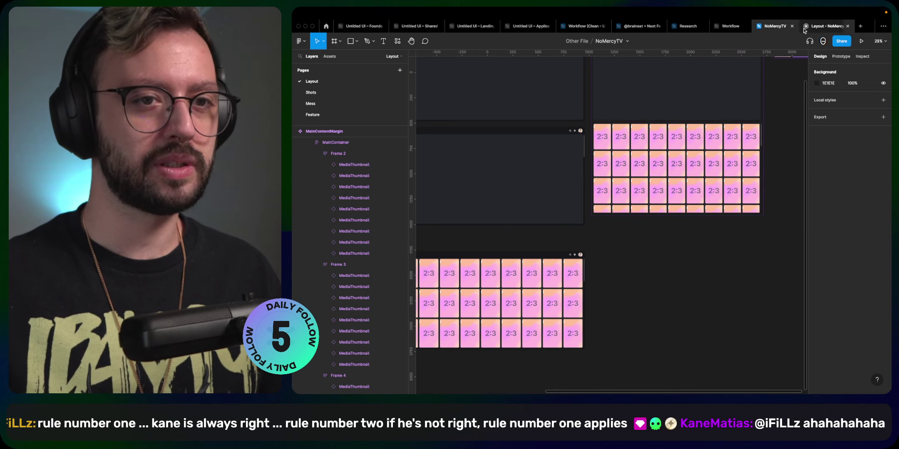
{"action": "left_click", "coordinate": [816, 27]}
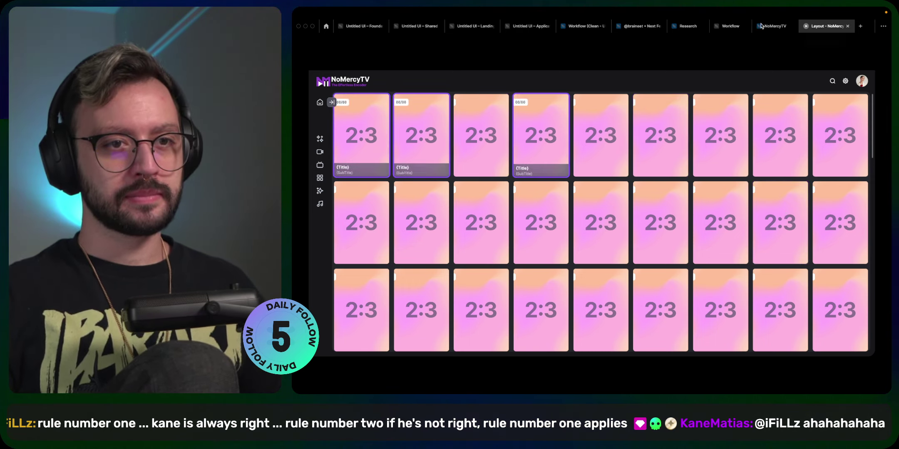
- Return to the NoMercyTV design file and show the prototype interactions of the MediaThumbnail component's Default variant
{"action": "key", "text": "ctrl+shift+Tab"}
{"action": "scroll", "coordinate": [682, 150], "scroll_direction": "up", "scroll_amount": 10}
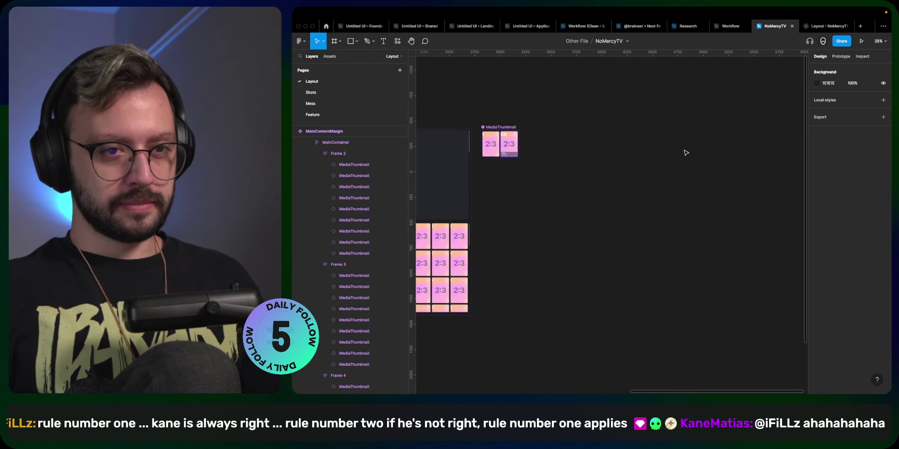
{"action": "left_click", "coordinate": [567, 148]}
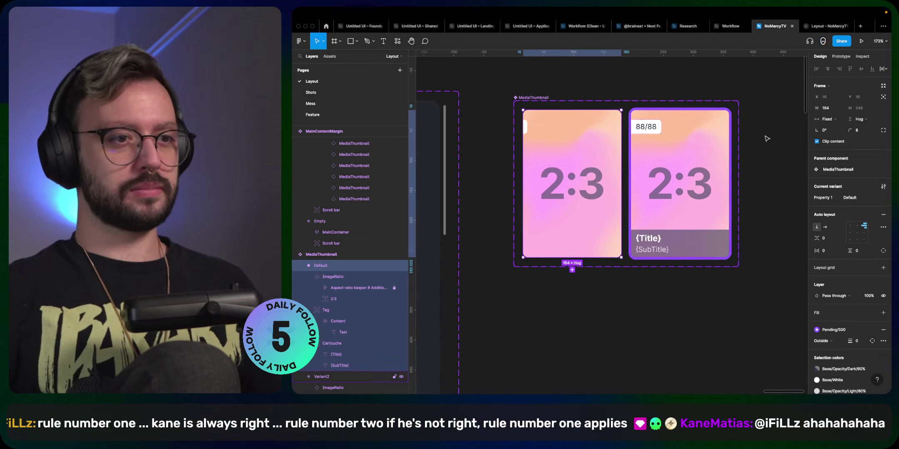
{"action": "left_click", "coordinate": [841, 56]}
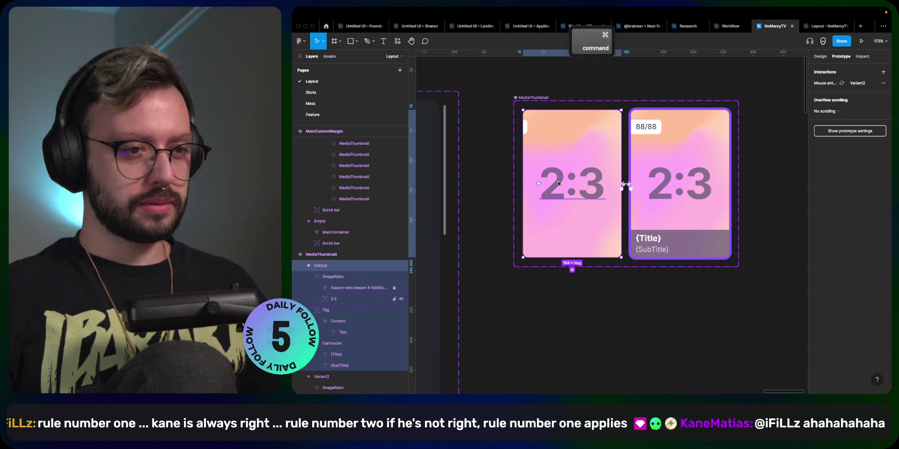
{"action": "left_click", "coordinate": [526, 127]}
{"action": "left_click", "coordinate": [677, 195], "text": "shift"}
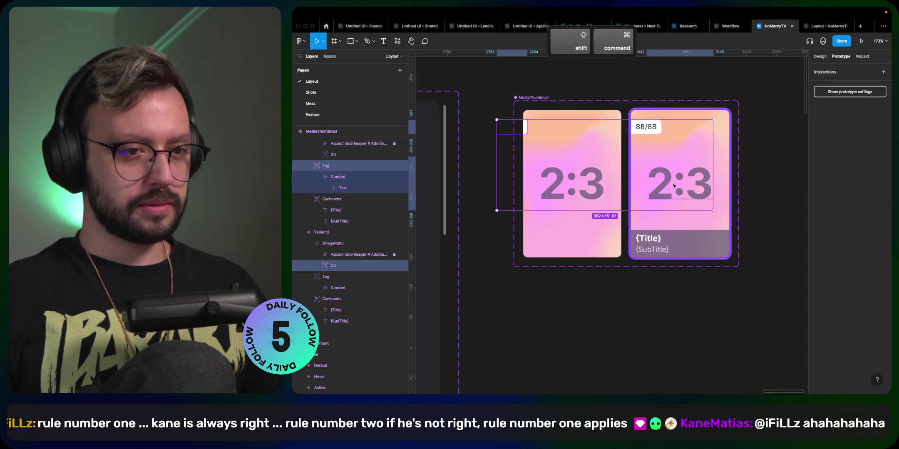
{"action": "left_click", "coordinate": [645, 127], "text": "shift"}
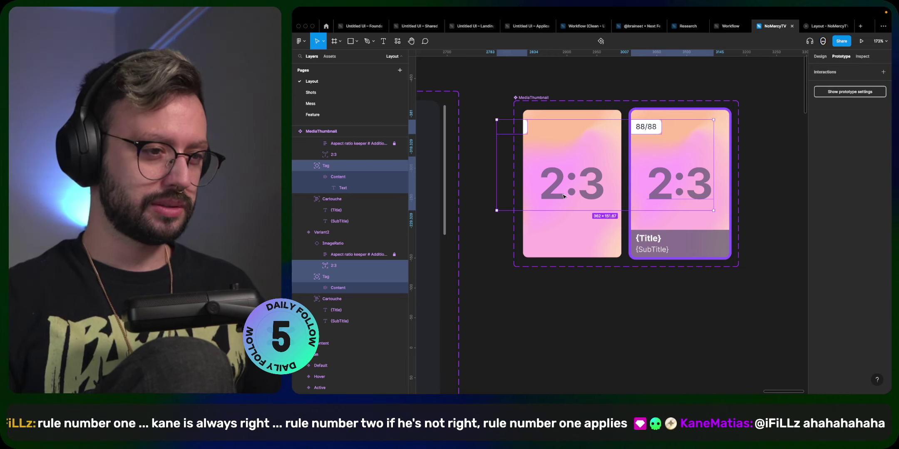
{"action": "left_click", "coordinate": [578, 155], "text": "super"}
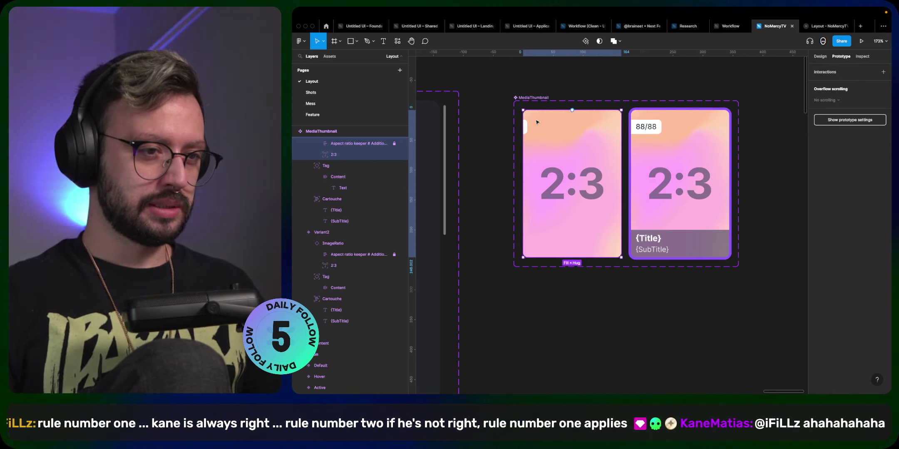
{"action": "left_click", "coordinate": [541, 198], "text": "super"}
- Bring the Tag layers of both MediaThumbnail variants to the front, above the Cartouche layers
{"action": "left_click", "coordinate": [527, 130], "text": "super"}
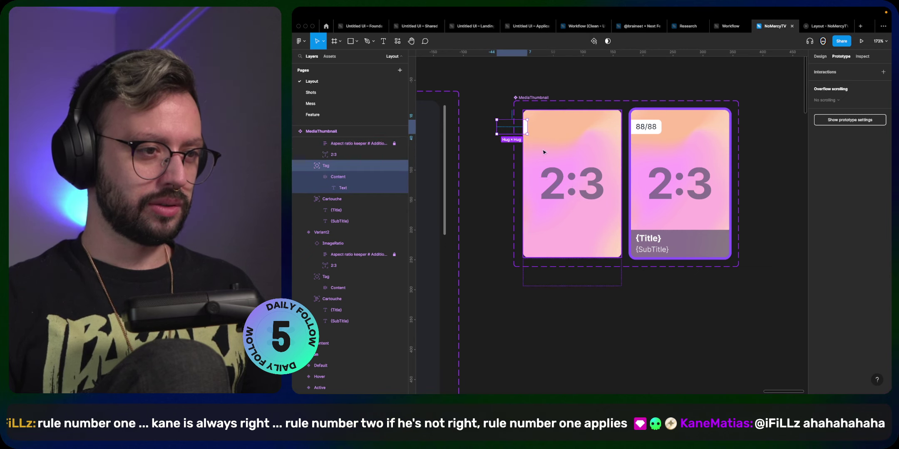
{"action": "left_click", "coordinate": [645, 126], "text": "shift"}
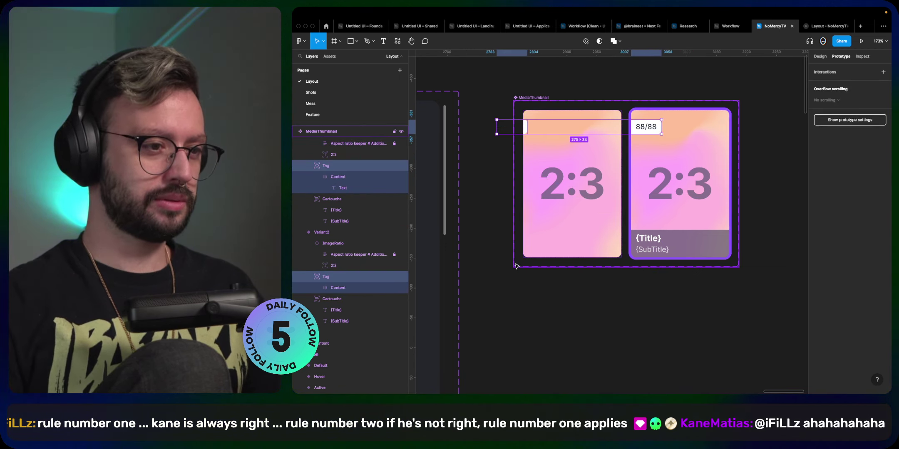
{"action": "key", "text": "alt+super+Up"}
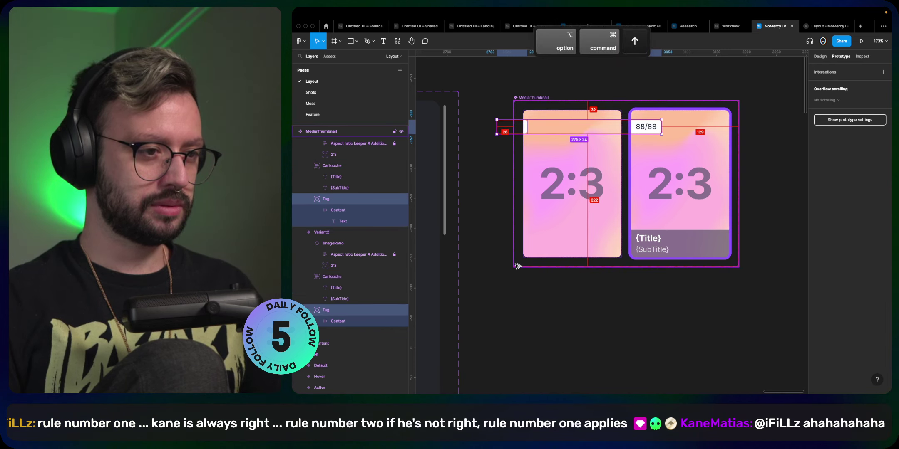
{"action": "key", "text": "alt+super+Down"}
{"action": "key", "text": "alt+super+Down"}
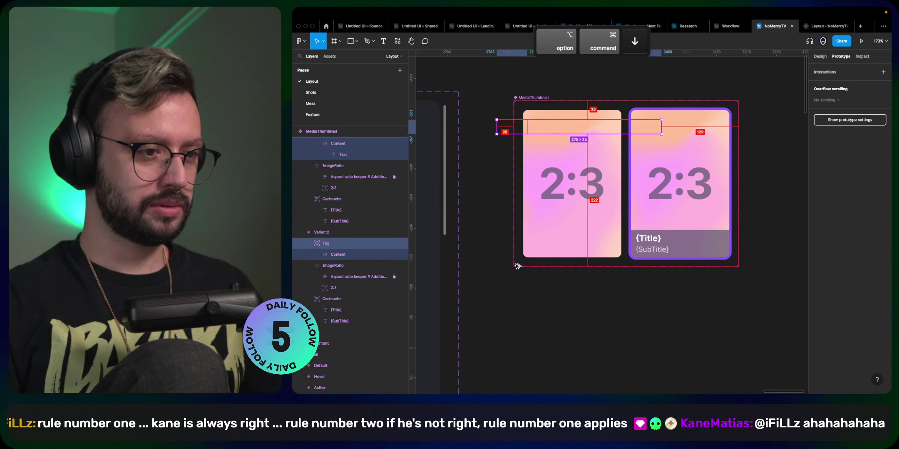
{"action": "key", "text": "alt+super+Up"}
{"action": "key", "text": "alt+super+Up"}
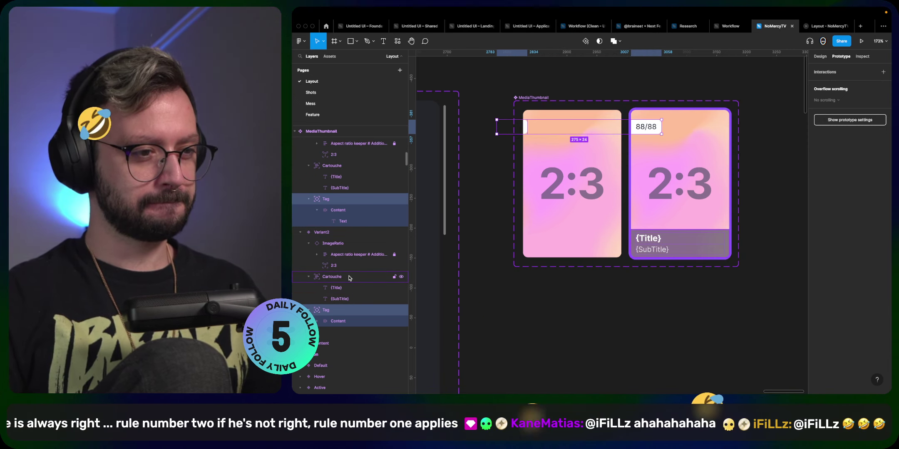
{"action": "left_click", "coordinate": [333, 276]}
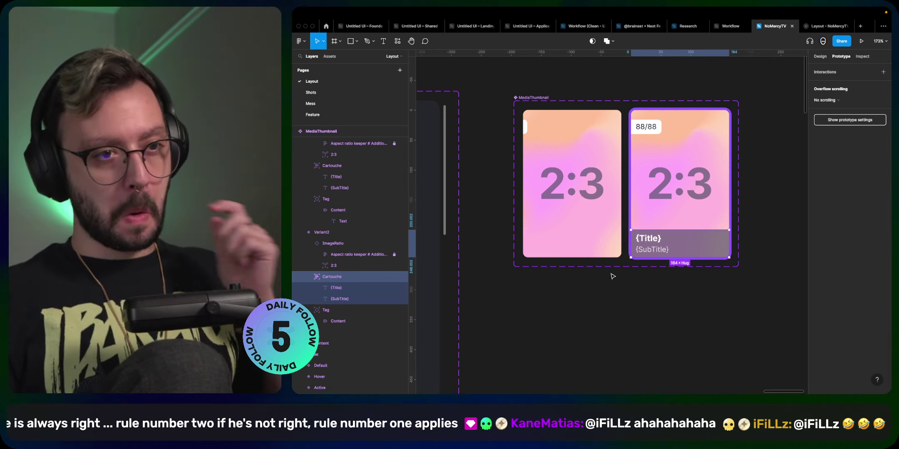
- Set the duration of the mouse-enter Smart animate transition on MediaThumbnail's Default variant to 210 ms
{"action": "left_click", "coordinate": [551, 190]}
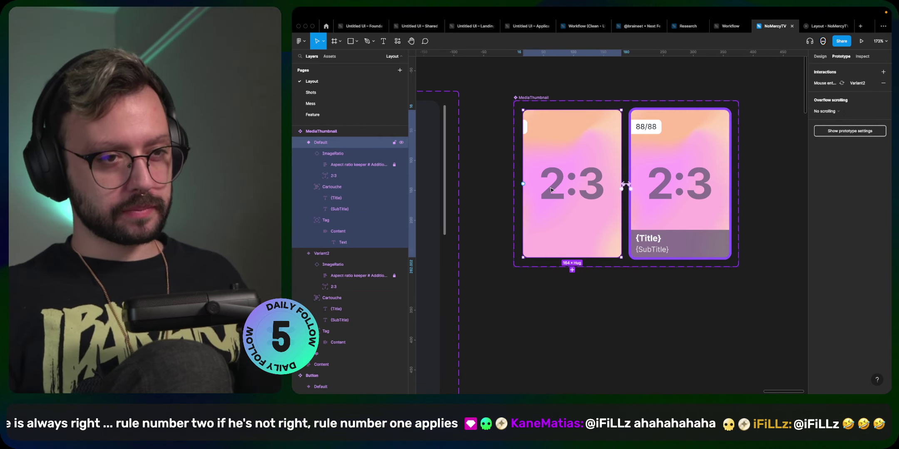
{"action": "left_click", "coordinate": [820, 83]}
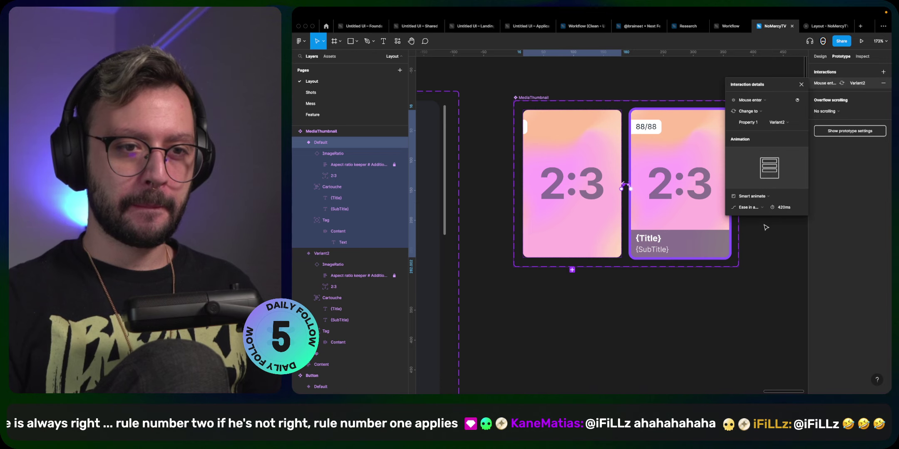
{"action": "left_click", "coordinate": [782, 208]}
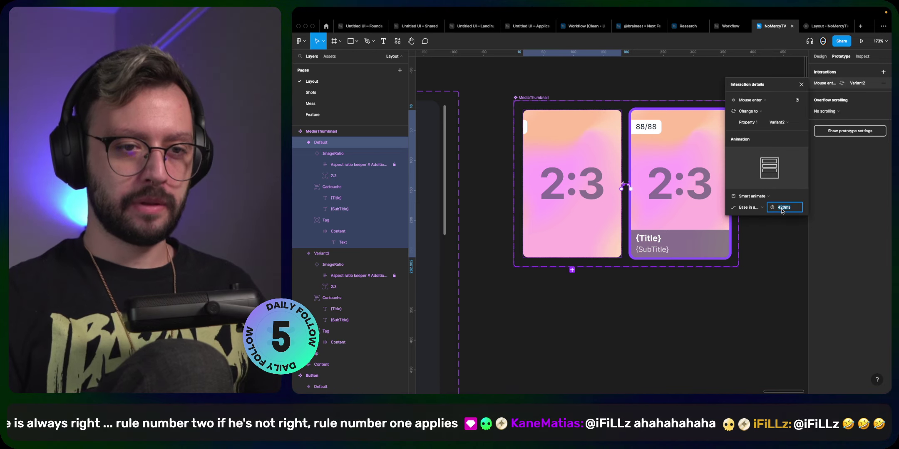
{"action": "type", "text": "220"}
{"action": "key", "text": "Return"}
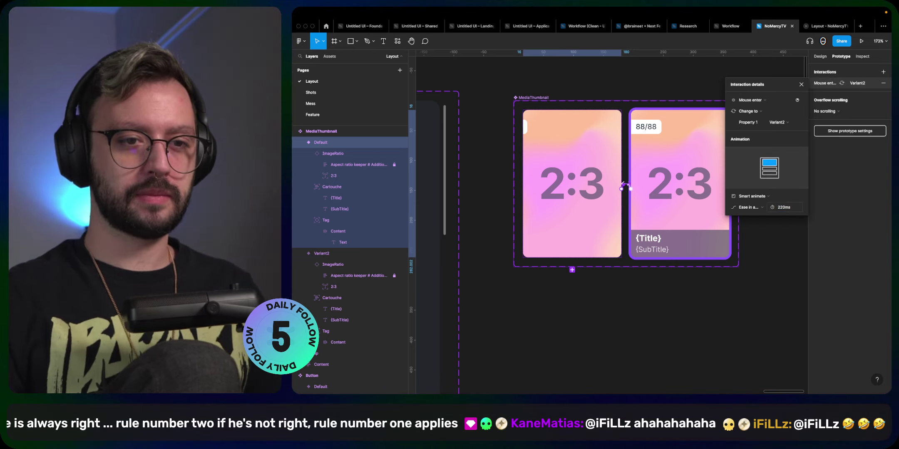
{"action": "left_click", "coordinate": [782, 209]}
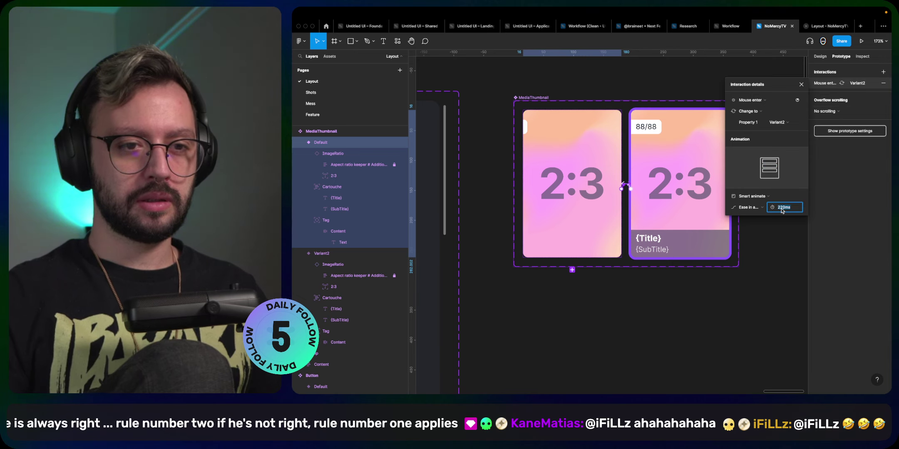
{"action": "type", "text": "210"}
{"action": "key", "text": "Return"}
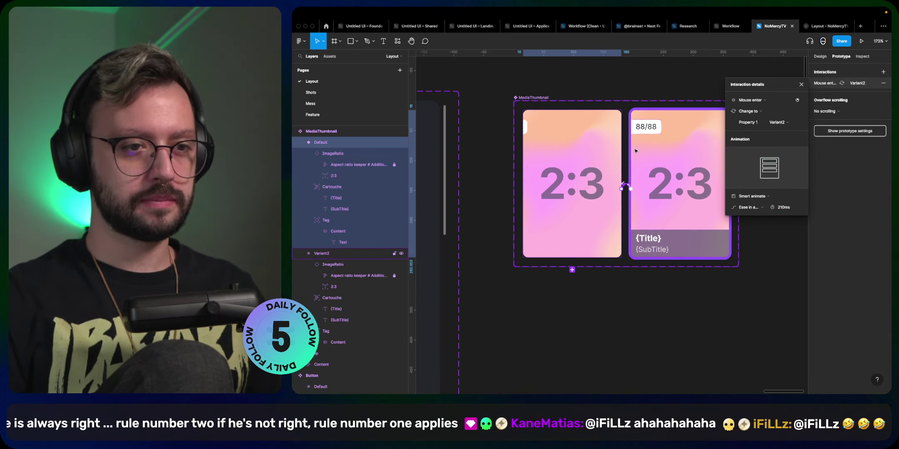
{"action": "key", "text": "Escape"}
- Set the mouse-leave animation duration of MediaThumbnail's Variant2 to 210 ms and close the interaction details
{"action": "left_click", "coordinate": [624, 183]}
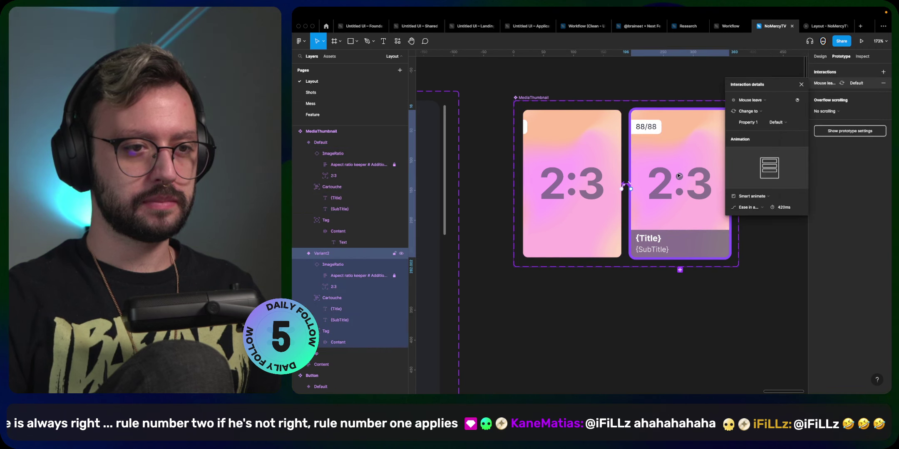
{"action": "left_click", "coordinate": [782, 207]}
{"action": "type", "text": "210"}
{"action": "key", "text": "Return"}
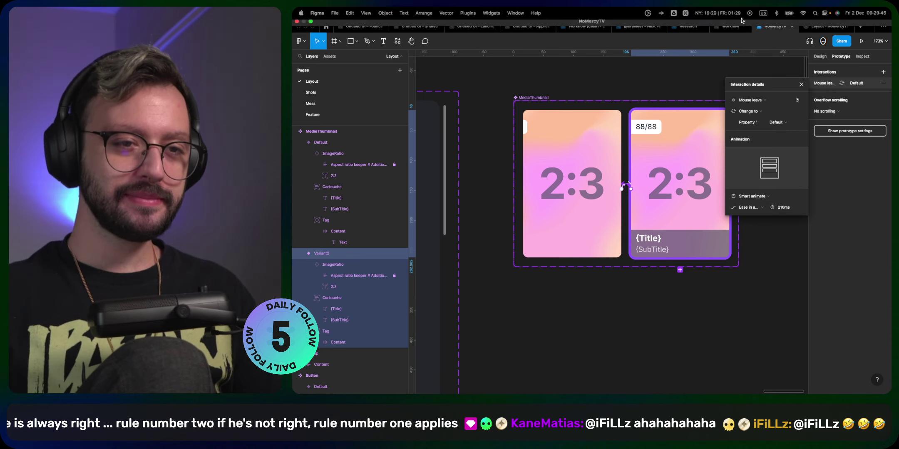
{"action": "left_click", "coordinate": [807, 86]}
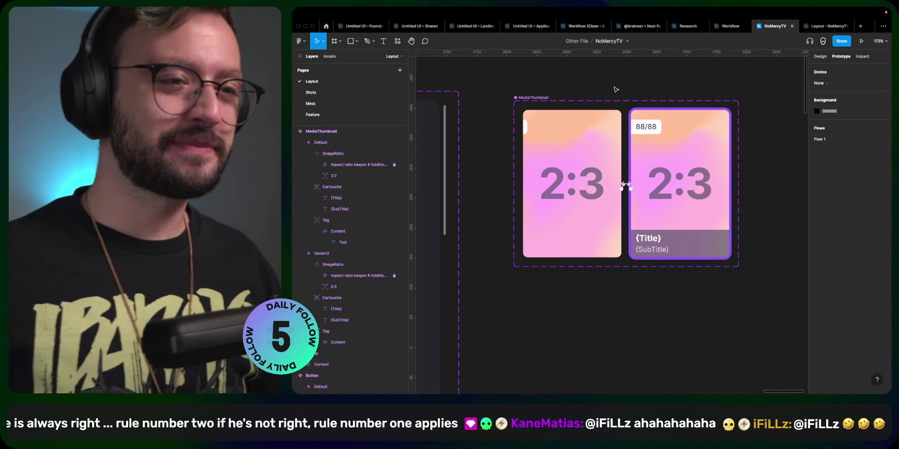
- Preview the grid in the prototype at a larger scale and check the thumbnails' hover animation
{"action": "scroll", "coordinate": [615, 125], "scroll_direction": "down", "scroll_amount": 10}
{"action": "left_click", "coordinate": [610, 217]}
{"action": "scroll", "coordinate": [611, 216], "scroll_direction": "up", "scroll_amount": 5}
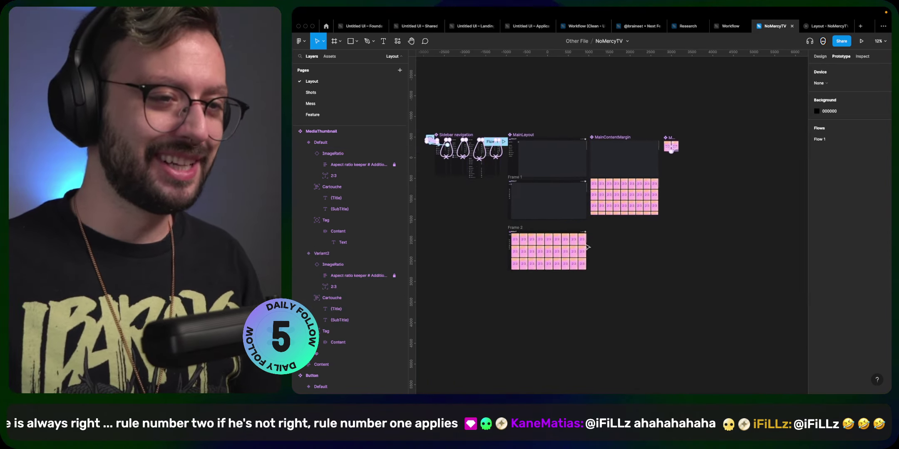
{"action": "left_click", "coordinate": [820, 25]}
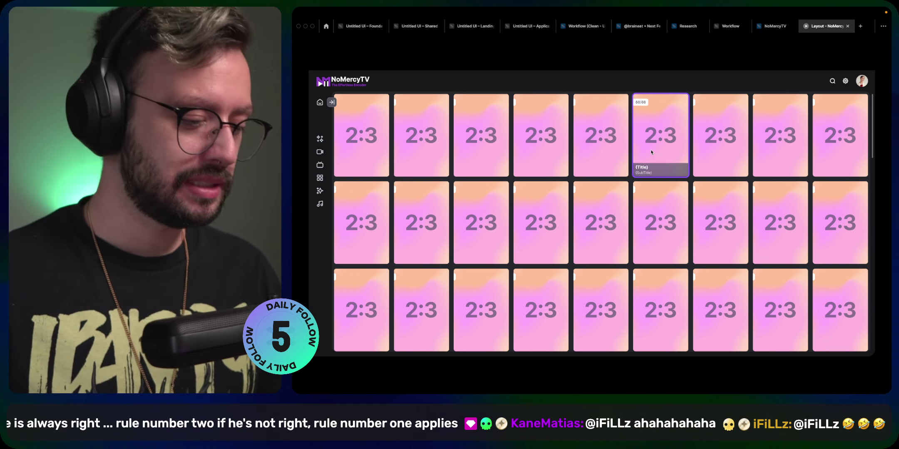
{"action": "key", "text": "z"}
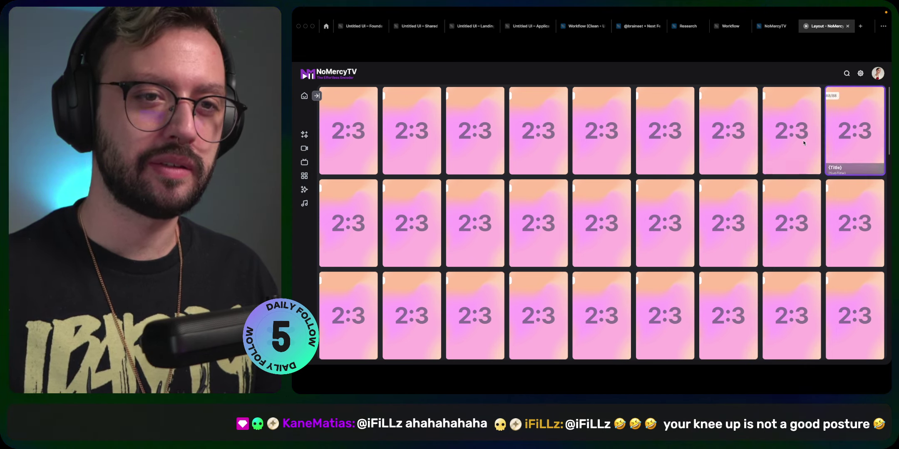
{"action": "left_click", "coordinate": [846, 145]}
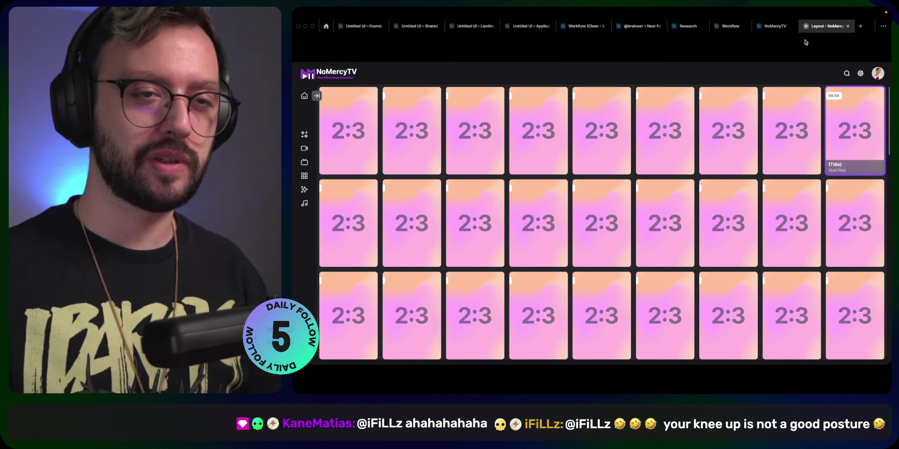
- Move Frame 2 up on the canvas to sit just below Frame 1, and switch to the NoMercyTV development site in Chrome
{"action": "left_click", "coordinate": [774, 27]}
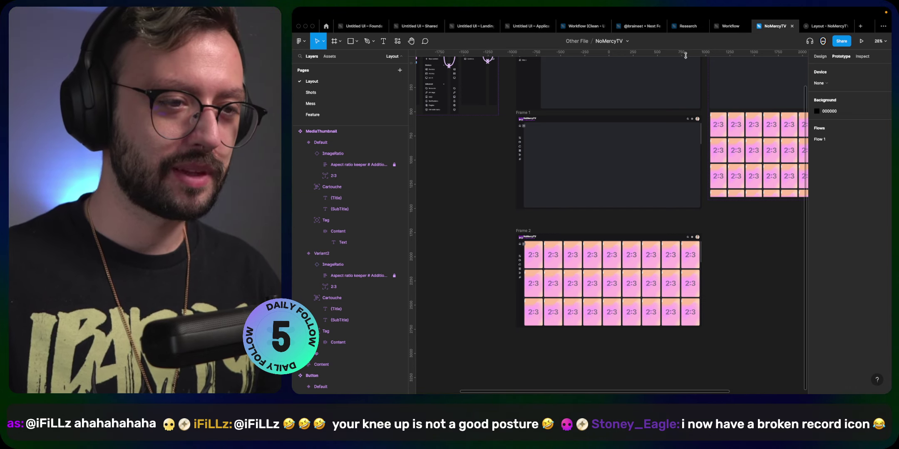
{"action": "scroll", "coordinate": [616, 150], "scroll_direction": "down", "scroll_amount": 3}
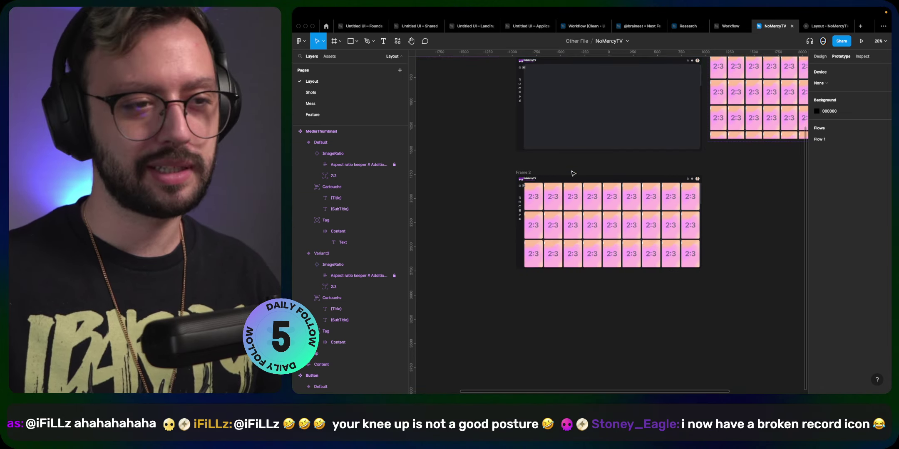
{"action": "left_click_drag", "start_coordinate": [585, 213], "coordinate": [584, 194]}
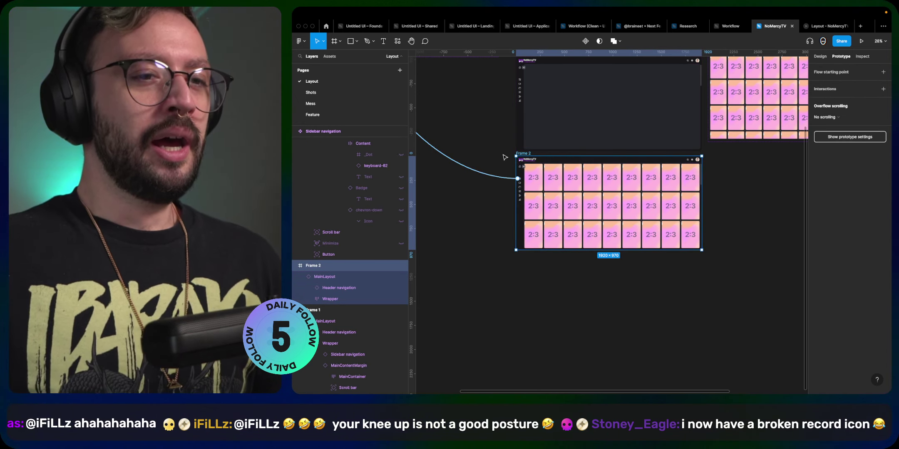
{"action": "key", "text": "super+Tab"}
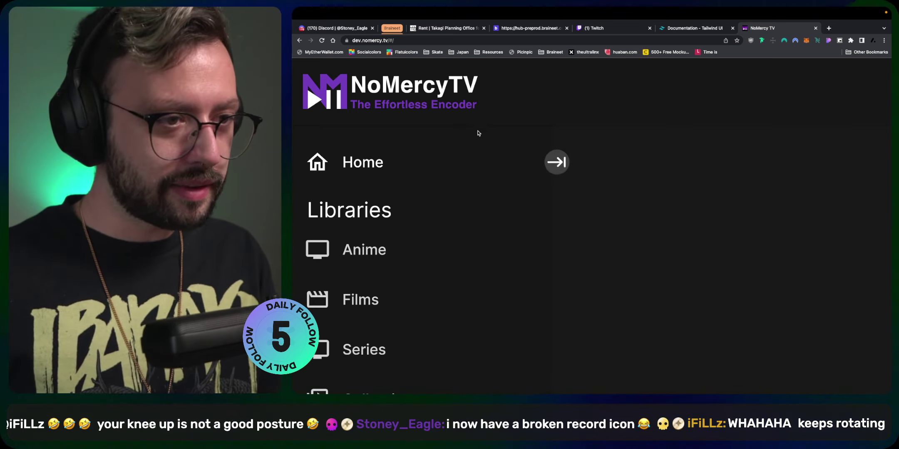
- Reset the NoMercyTV development site to its default page zoom, switch back to Figma and clear the selection
{"action": "key", "text": "ctrl+0"}
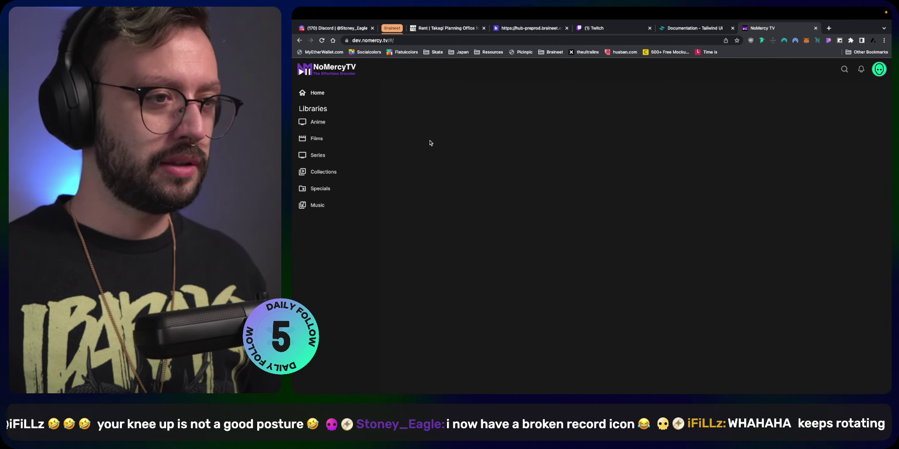
{"action": "key", "text": "super+Tab"}
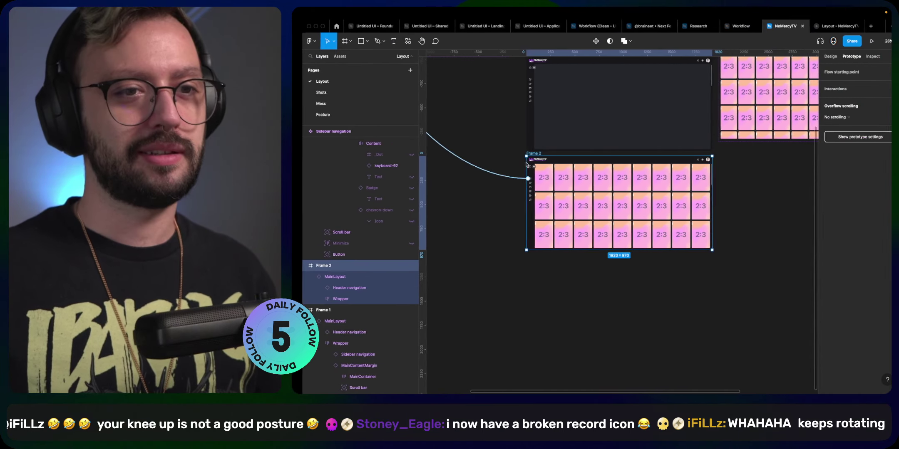
{"action": "left_click", "coordinate": [744, 187]}
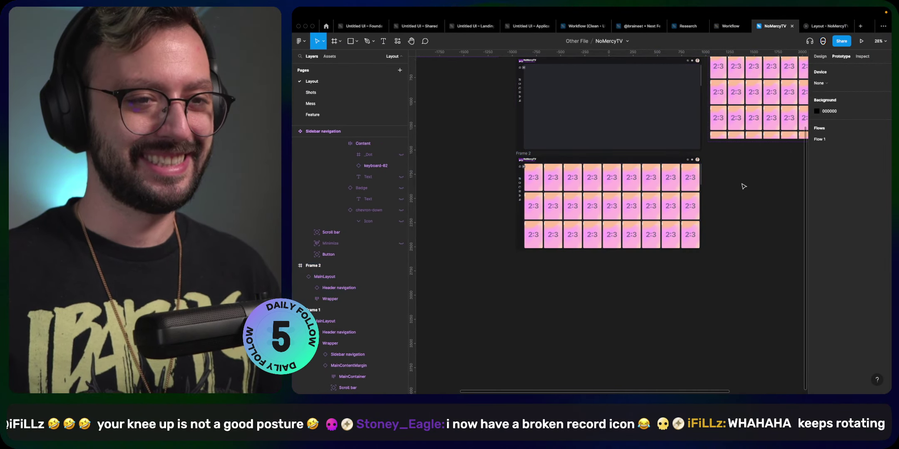
- Select every layer using the Gradient/Mesh/23 fill in the Full Grid variant and detach that fill style from the ImageRatio layers
{"action": "scroll", "coordinate": [741, 183], "scroll_direction": "right", "scroll_amount": 5}
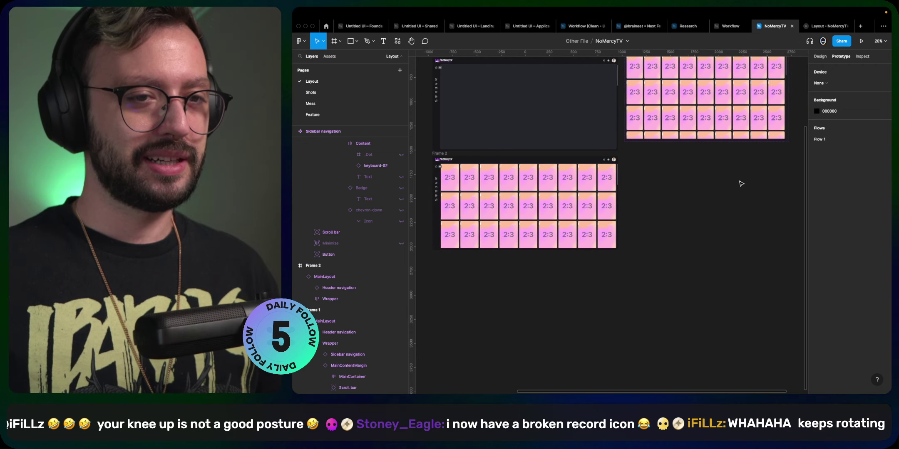
{"action": "scroll", "coordinate": [726, 228], "scroll_direction": "up", "scroll_amount": 2}
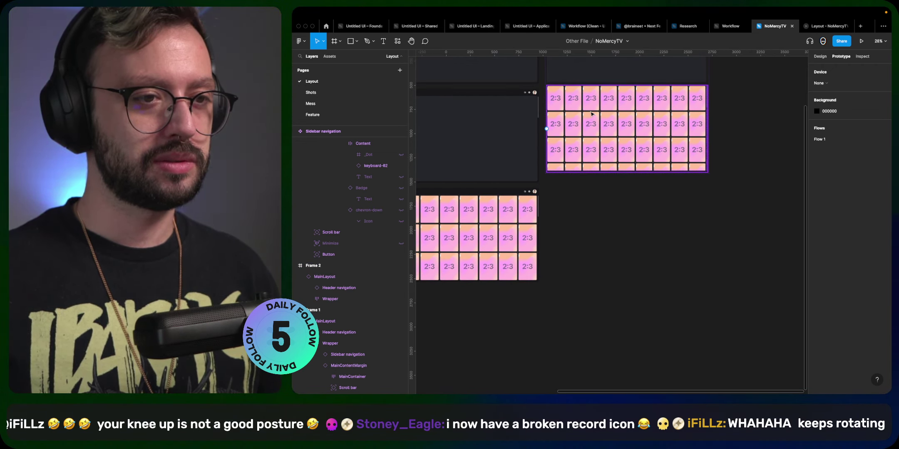
{"action": "left_click", "coordinate": [591, 113]}
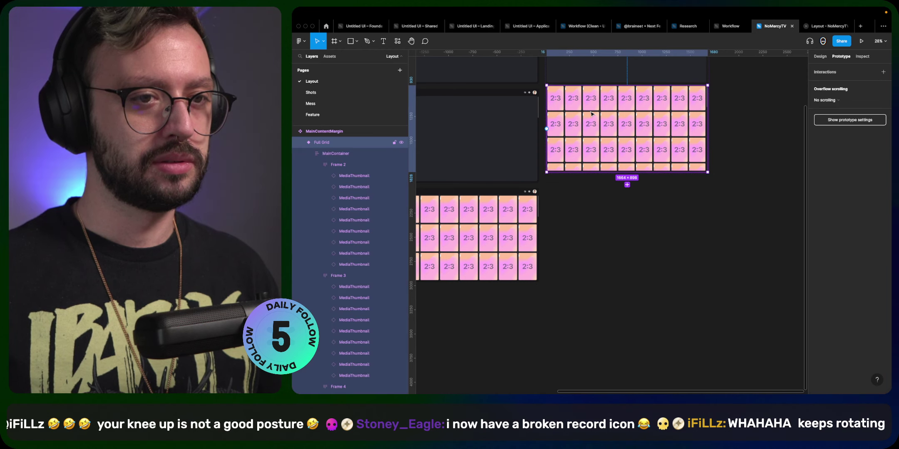
{"action": "left_click", "coordinate": [819, 56]}
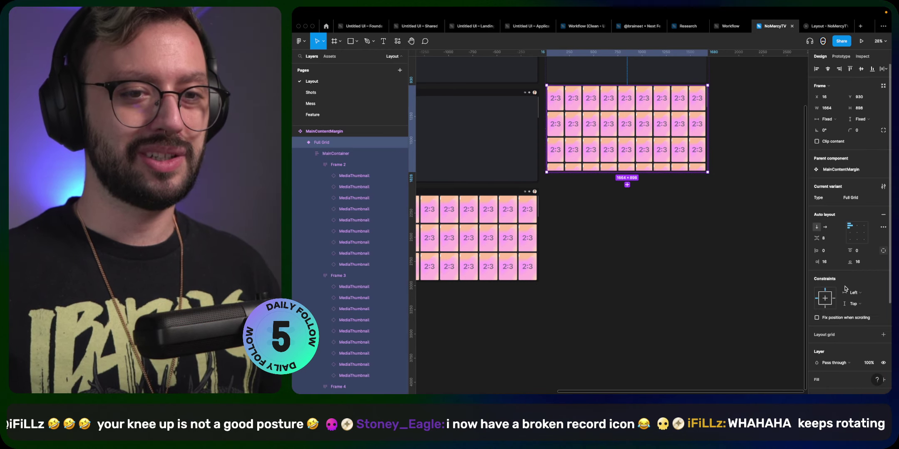
{"action": "scroll", "coordinate": [845, 287], "scroll_direction": "down", "scroll_amount": 3}
{"action": "scroll", "coordinate": [840, 307], "scroll_direction": "down", "scroll_amount": 2}
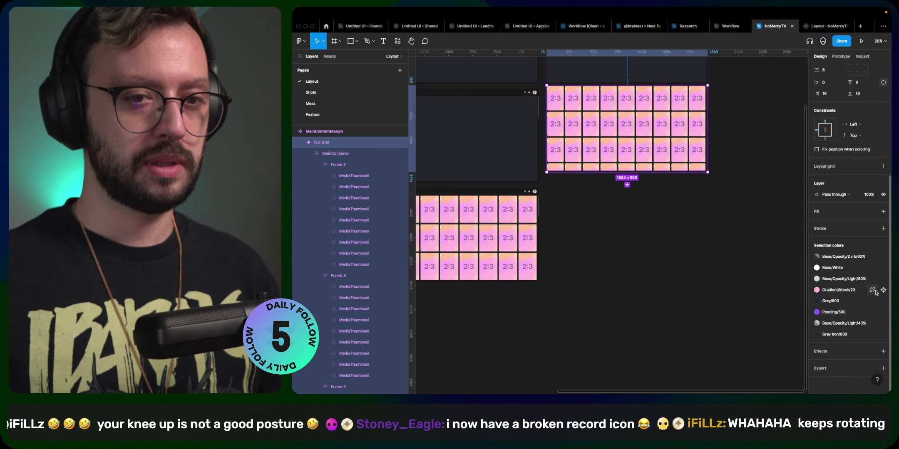
{"action": "left_click", "coordinate": [881, 290]}
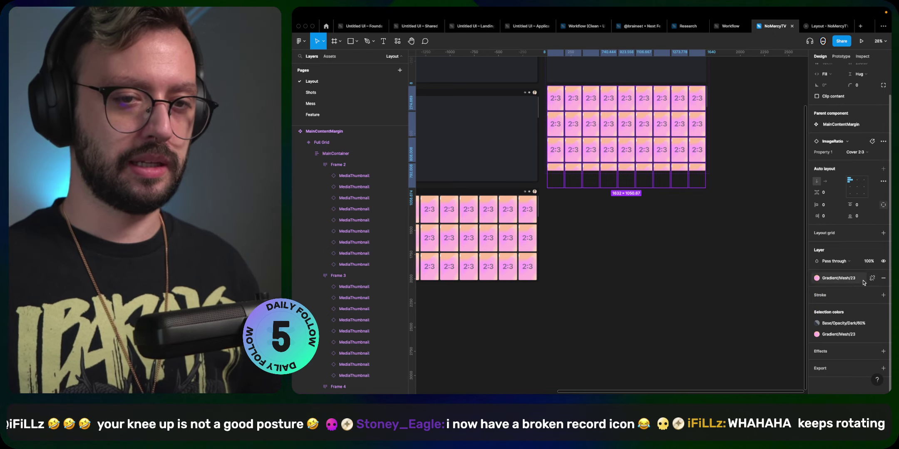
{"action": "left_click", "coordinate": [882, 278]}
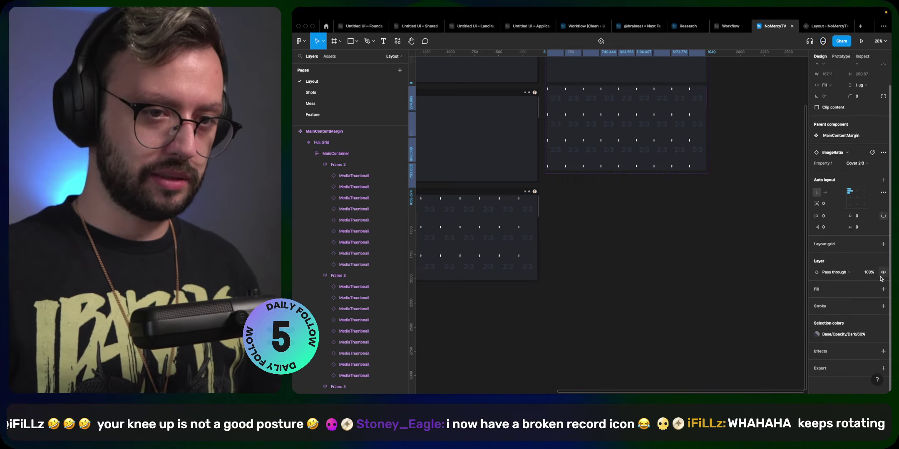
{"action": "key", "text": "super+z"}
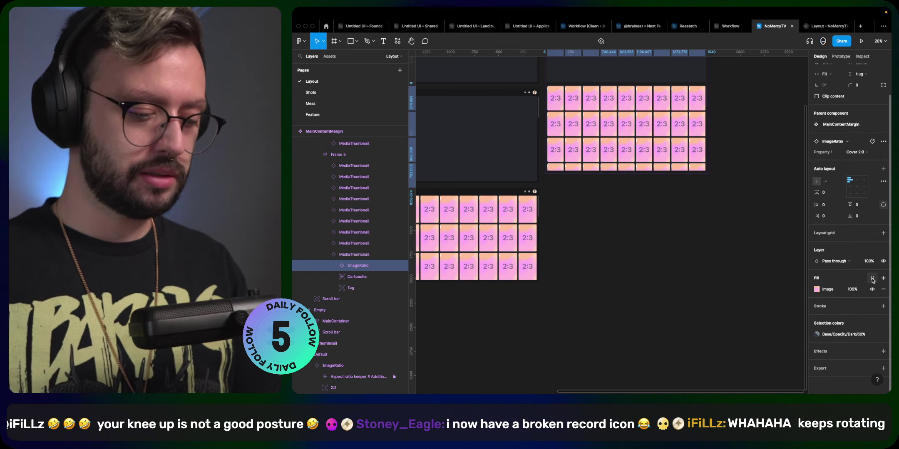
- Fill the selected ImageRatio layers with photos from the Unsplash plugin's architecture preset and close the plugin
{"action": "key", "text": "super+p"}
{"action": "type", "text": "uns"}
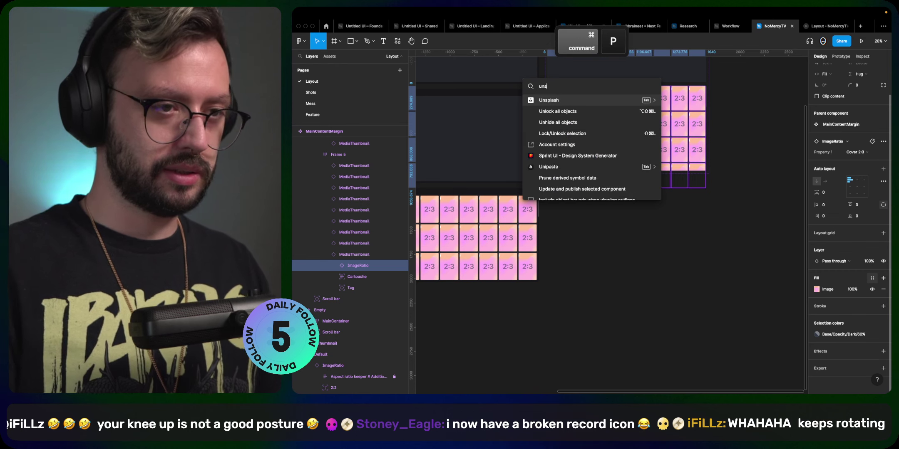
{"action": "key", "text": "Return"}
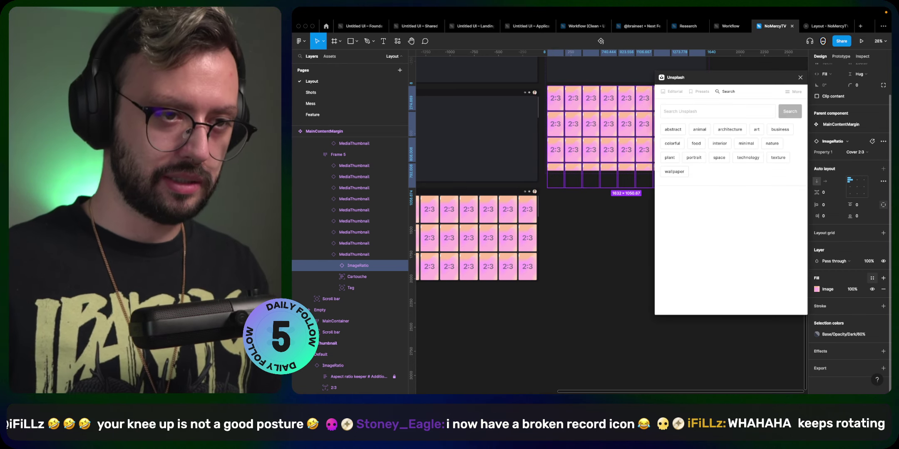
{"action": "left_click", "coordinate": [702, 95]}
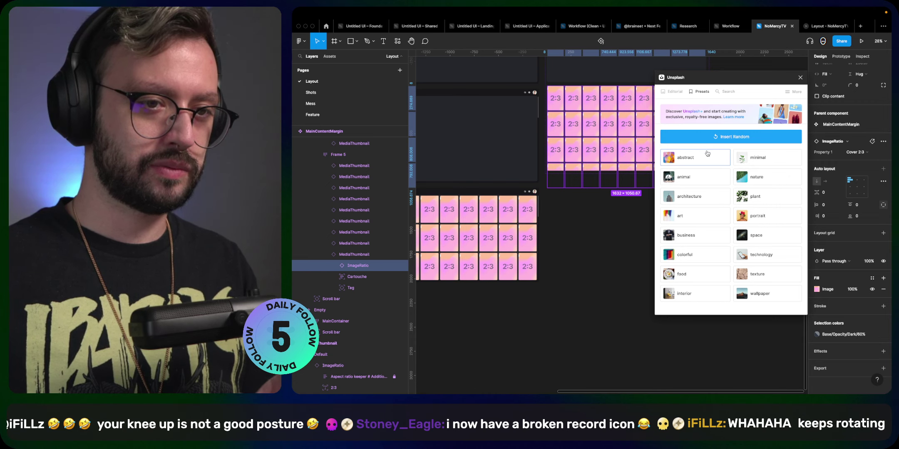
{"action": "left_click", "coordinate": [709, 197]}
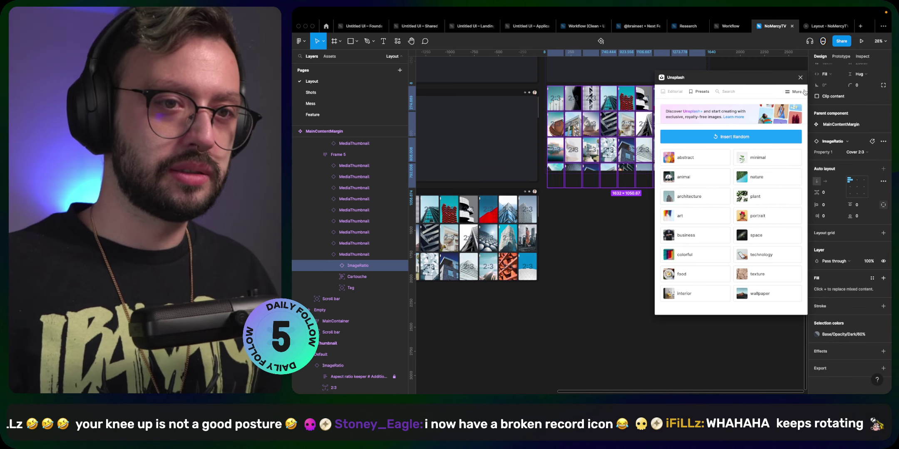
{"action": "left_click", "coordinate": [801, 77]}
- Try to select all 2:3 ratio labels from one MediaThumbnail's label, using Similayer with only Layer type as the match
{"action": "key", "text": "Return"}
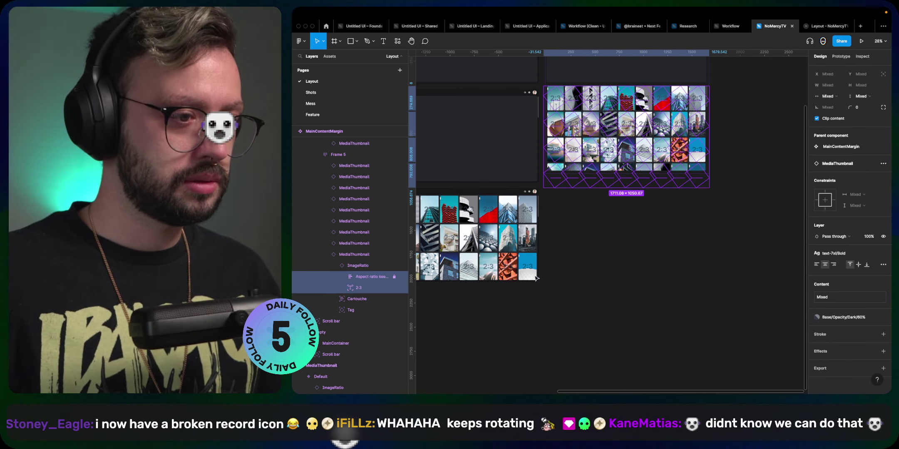
{"action": "left_click", "coordinate": [372, 291]}
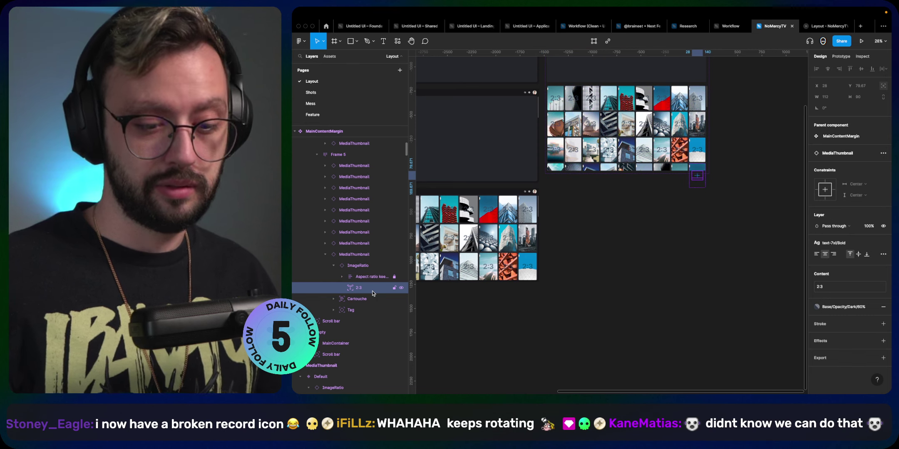
{"action": "key", "text": "super+p"}
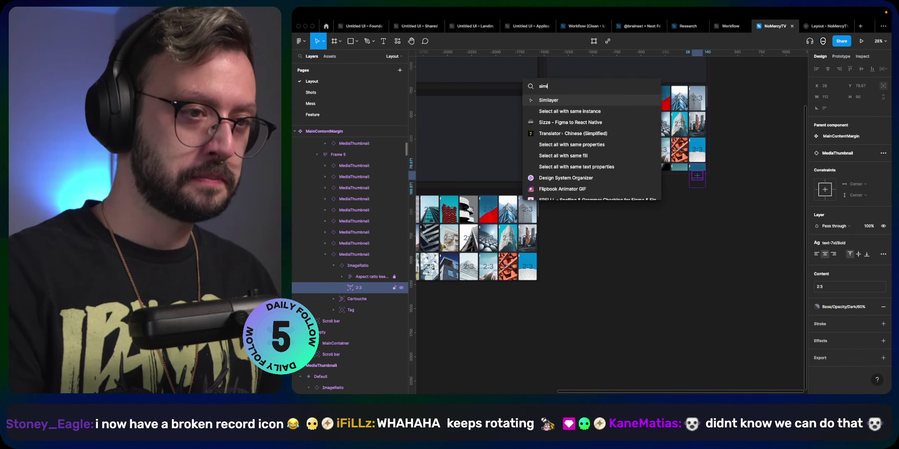
{"action": "key", "text": "Escape"}
{"action": "key", "text": "super+alt+p"}
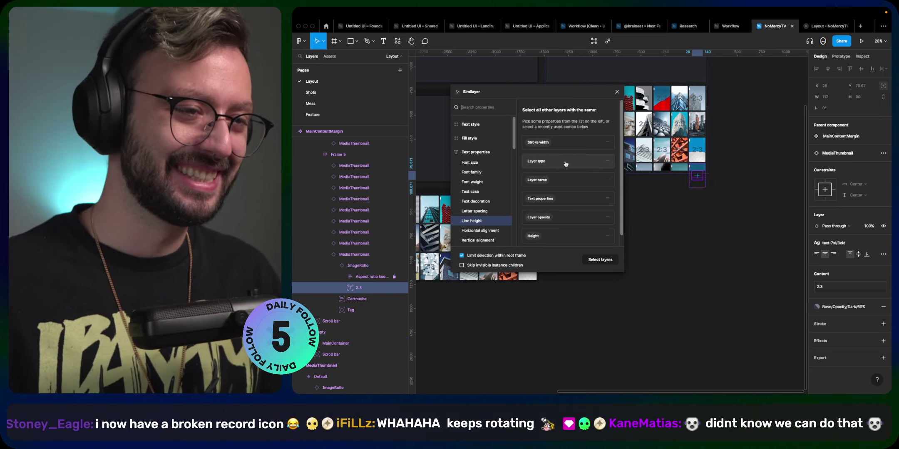
{"action": "left_click", "coordinate": [566, 164]}
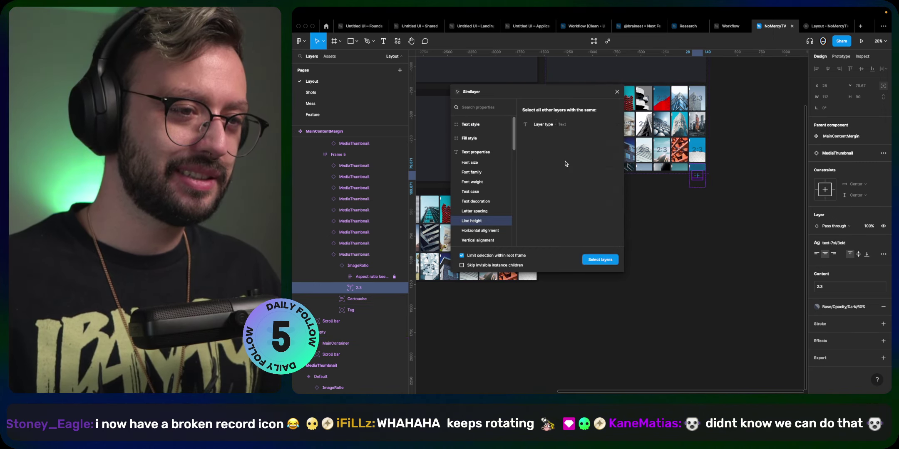
{"action": "left_click", "coordinate": [608, 262]}
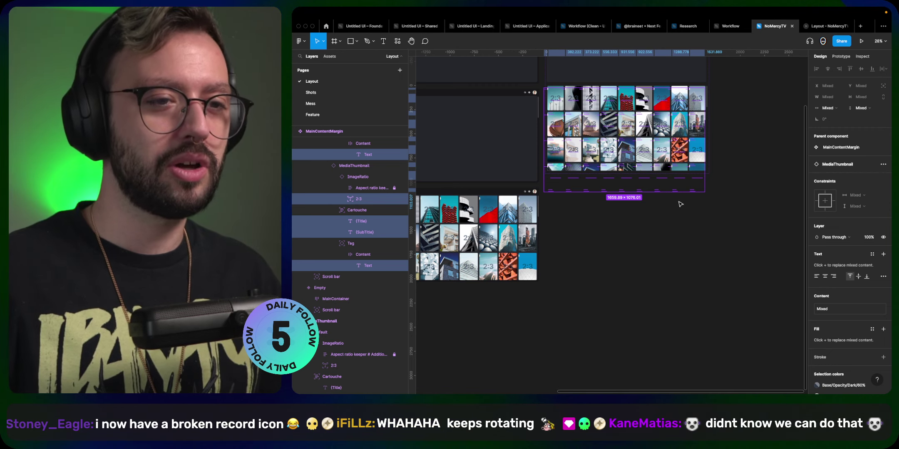
- Select all 2:3 labels in the Full Grid with Similayer, matching Layer type and Font size, and hide them
{"action": "left_click", "coordinate": [700, 154]}
{"action": "key", "text": "super+alt+p"}
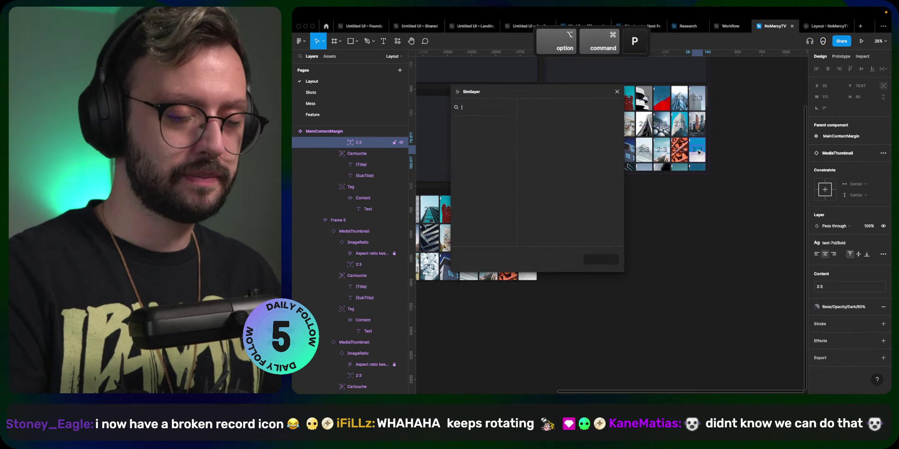
{"action": "left_click", "coordinate": [573, 144]}
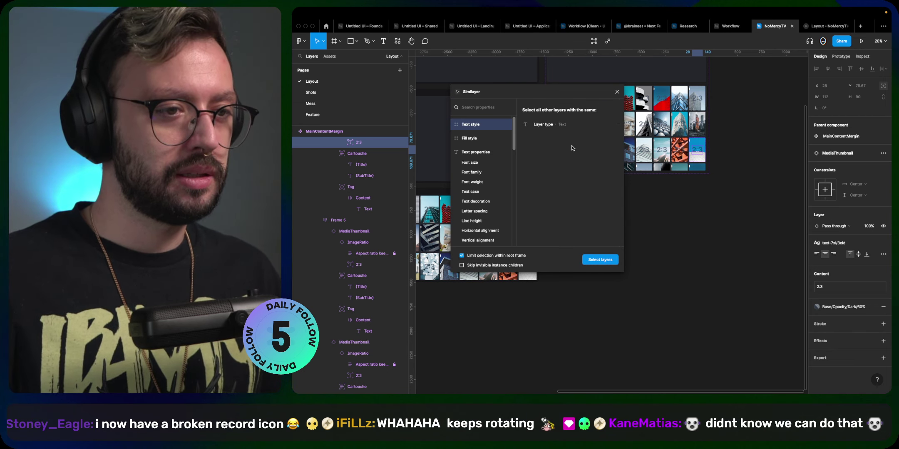
{"action": "left_click", "coordinate": [489, 163]}
{"action": "left_click", "coordinate": [602, 261]}
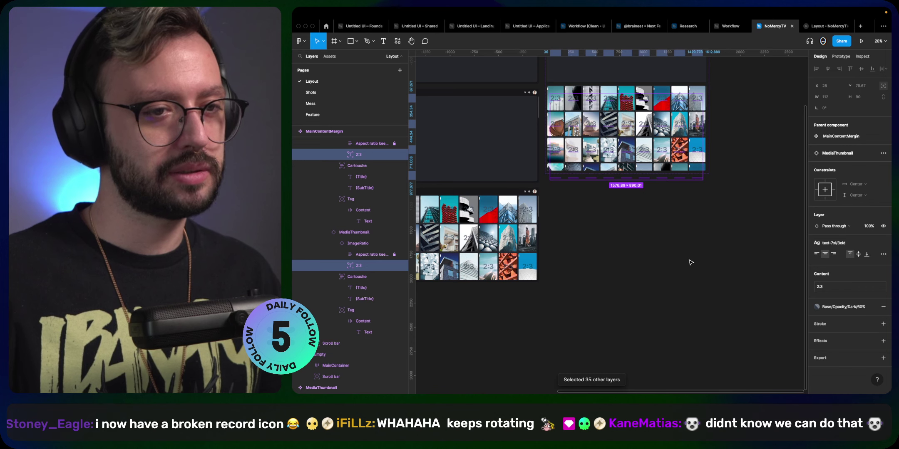
{"action": "left_click", "coordinate": [688, 262]}
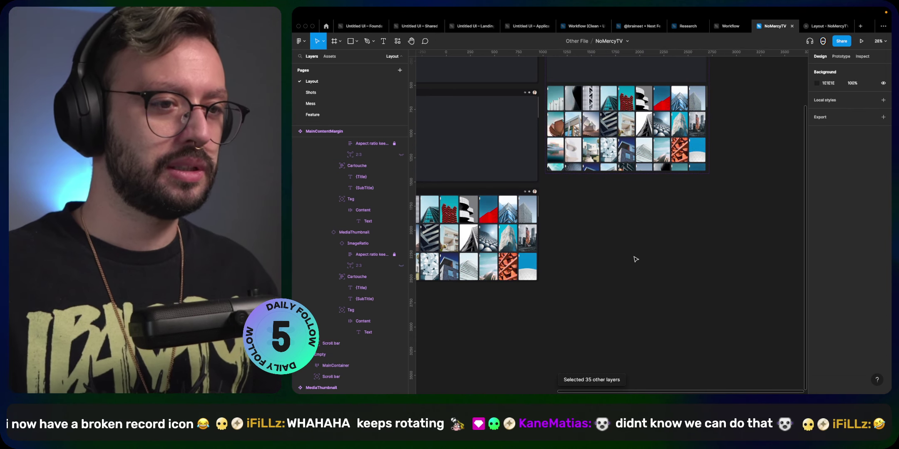
- Open the prototype preview and check how the architecture photos load, scroll and respond to hover in the grid
{"action": "scroll", "coordinate": [636, 259], "scroll_direction": "up", "scroll_amount": 5}
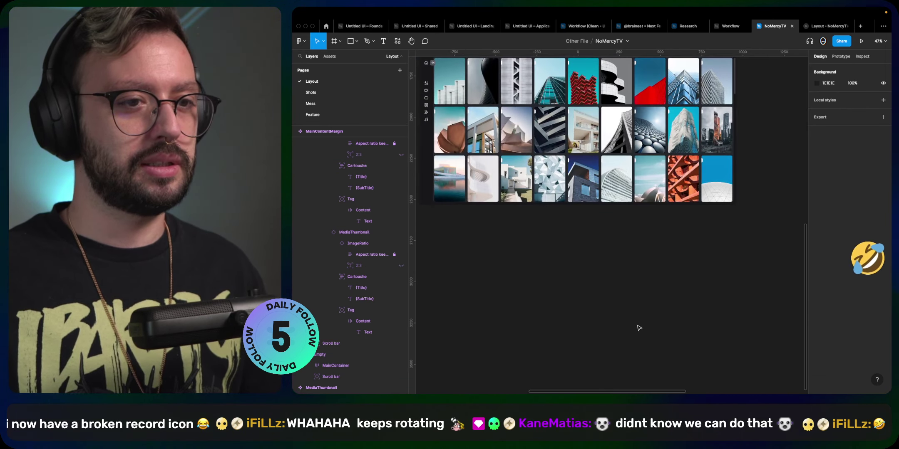
{"action": "left_click", "coordinate": [818, 26]}
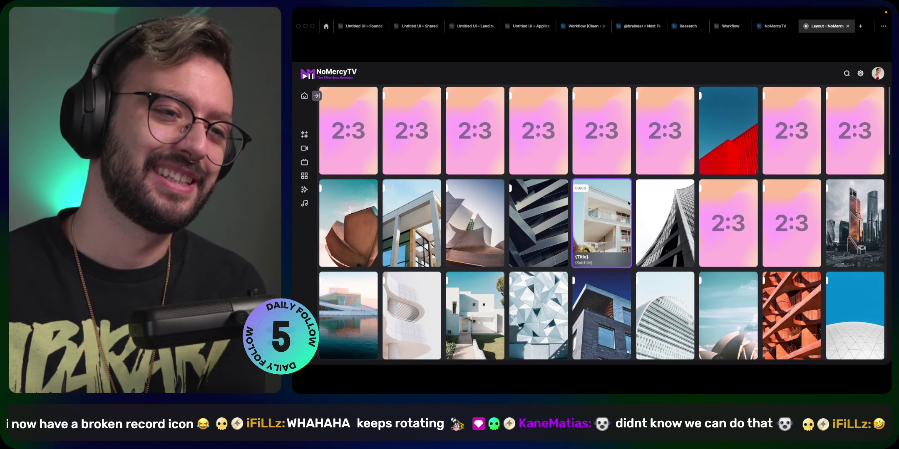
{"action": "scroll", "coordinate": [628, 201], "scroll_direction": "down", "scroll_amount": 2}
{"action": "scroll", "coordinate": [628, 201], "scroll_direction": "up", "scroll_amount": 2}
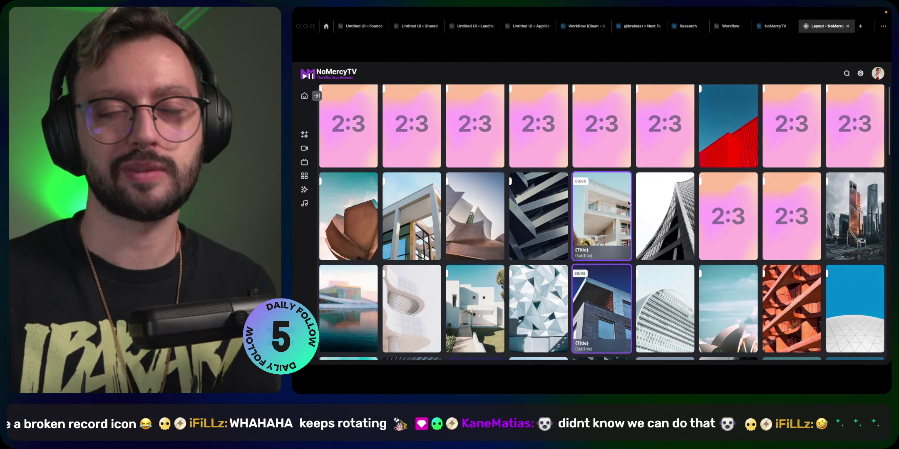
{"action": "scroll", "coordinate": [628, 201], "scroll_direction": "down", "scroll_amount": 2}
{"action": "scroll", "coordinate": [628, 201], "scroll_direction": "up", "scroll_amount": 2}
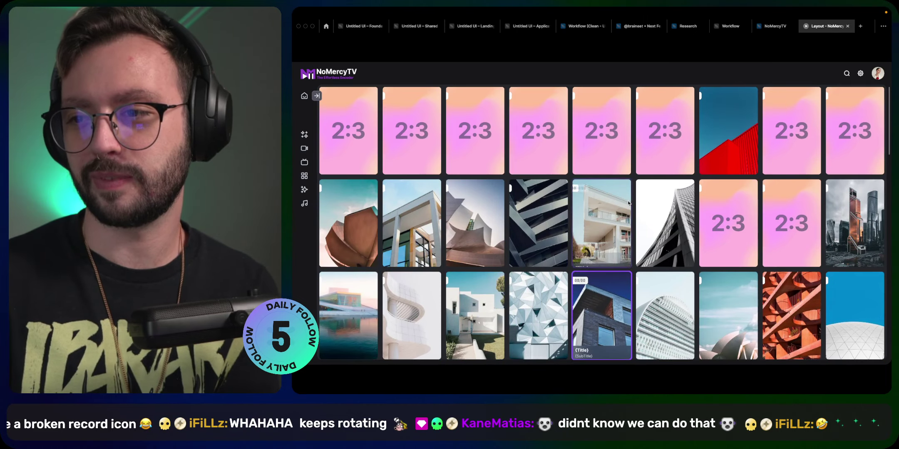
{"action": "scroll", "coordinate": [628, 201], "scroll_direction": "down", "scroll_amount": 2}
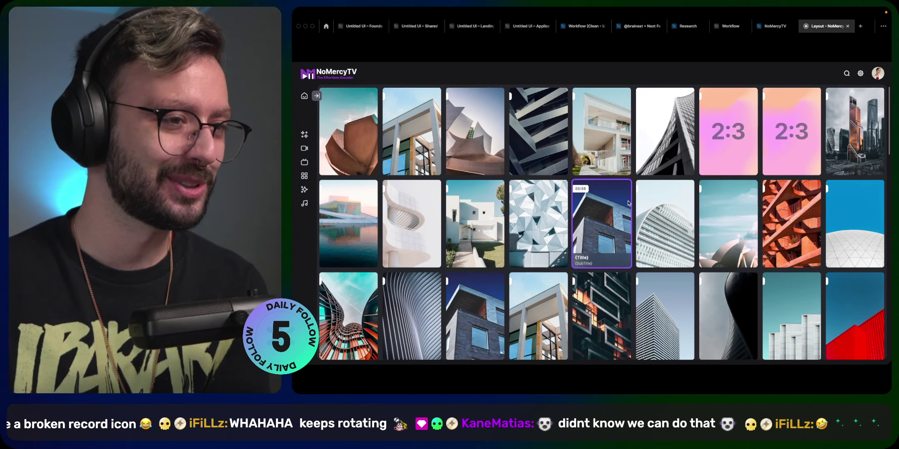
{"action": "scroll", "coordinate": [628, 201], "scroll_direction": "up", "scroll_amount": 2}
{"action": "scroll", "coordinate": [628, 201], "scroll_direction": "down", "scroll_amount": 2}
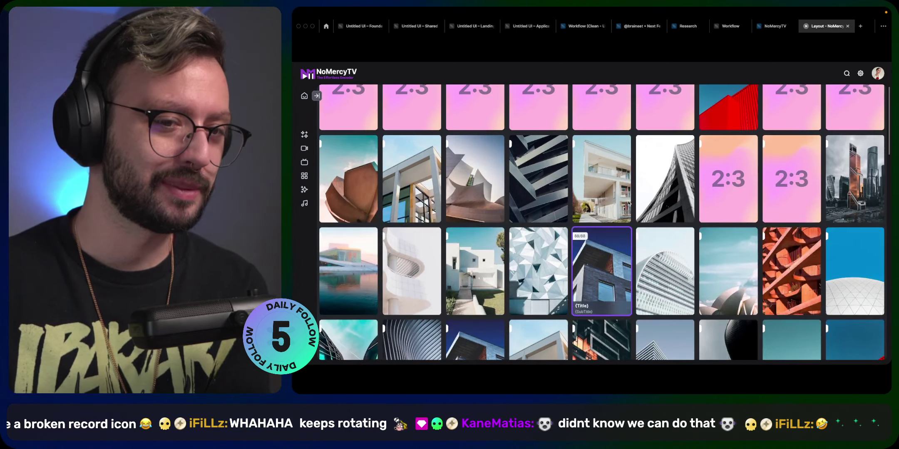
{"action": "scroll", "coordinate": [628, 201], "scroll_direction": "up", "scroll_amount": 2}
{"action": "scroll", "coordinate": [628, 203], "scroll_direction": "down", "scroll_amount": 2}
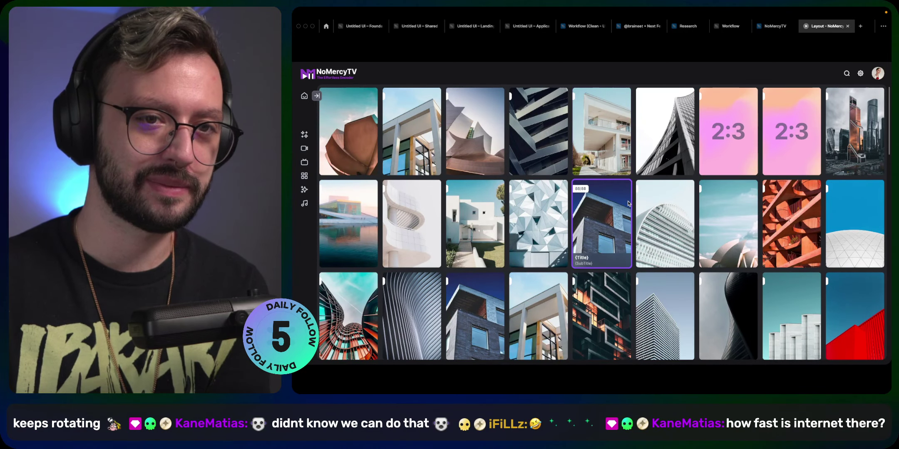
{"action": "scroll", "coordinate": [628, 203], "scroll_direction": "up", "scroll_amount": 2}
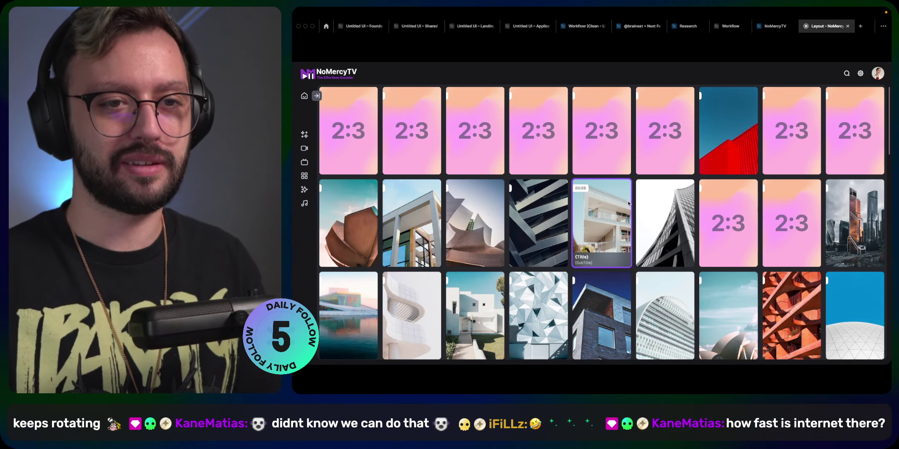
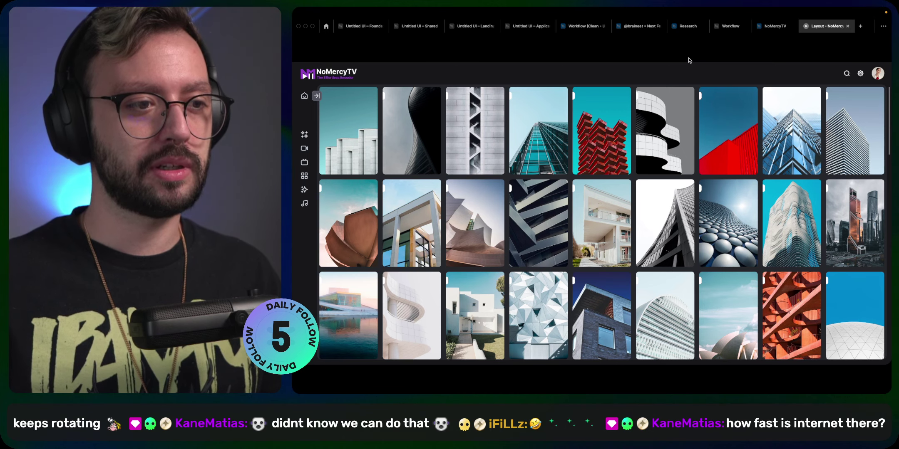
{"action": "mouse_move", "coordinate": [792, 60]}
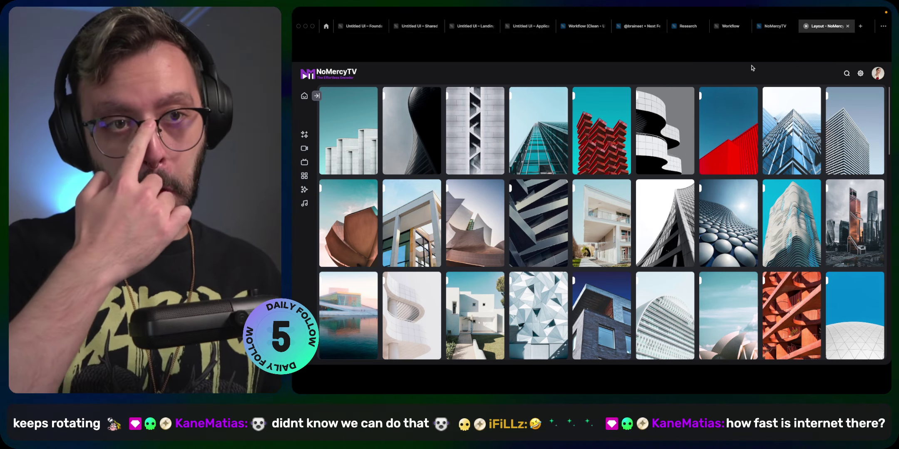
- Collapse and expand the prototype's sidebar to check how the photo grid adapts, and close the preview
{"action": "mouse_move", "coordinate": [664, 53]}
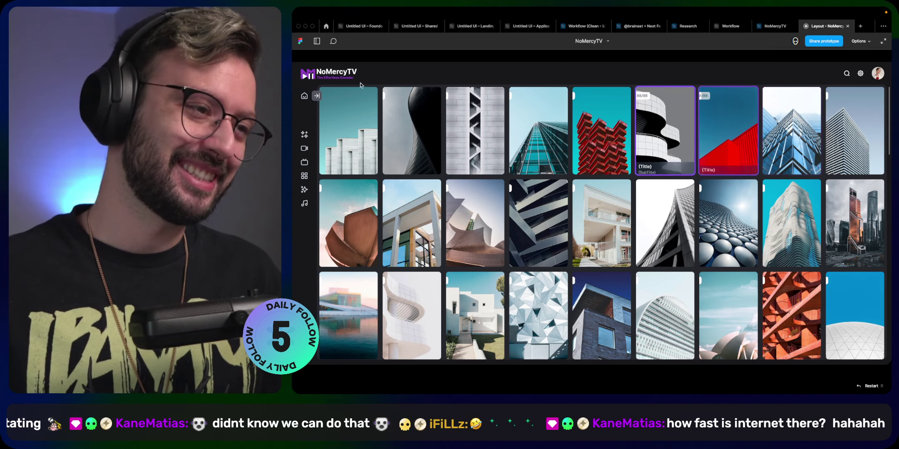
{"action": "left_click", "coordinate": [316, 96]}
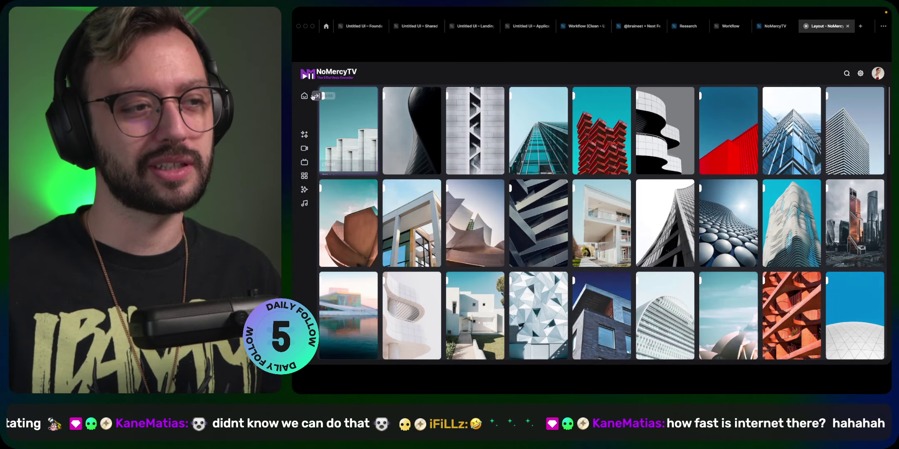
{"action": "left_click", "coordinate": [315, 96]}
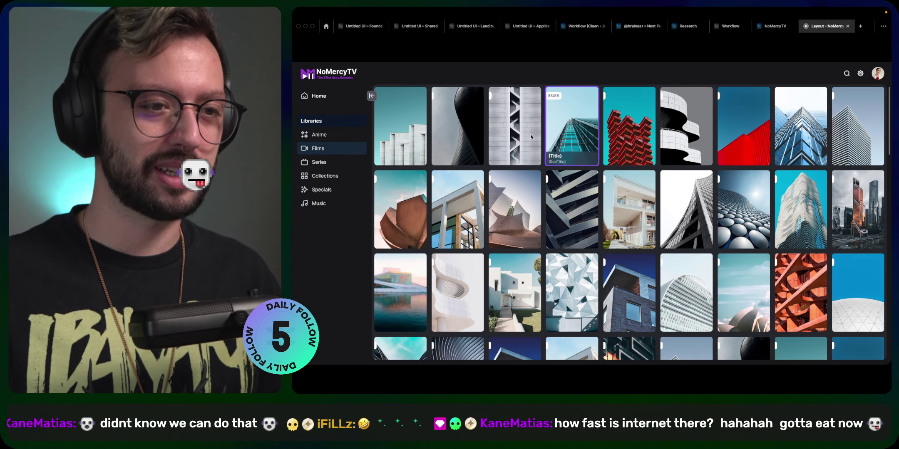
{"action": "left_click", "coordinate": [373, 97]}
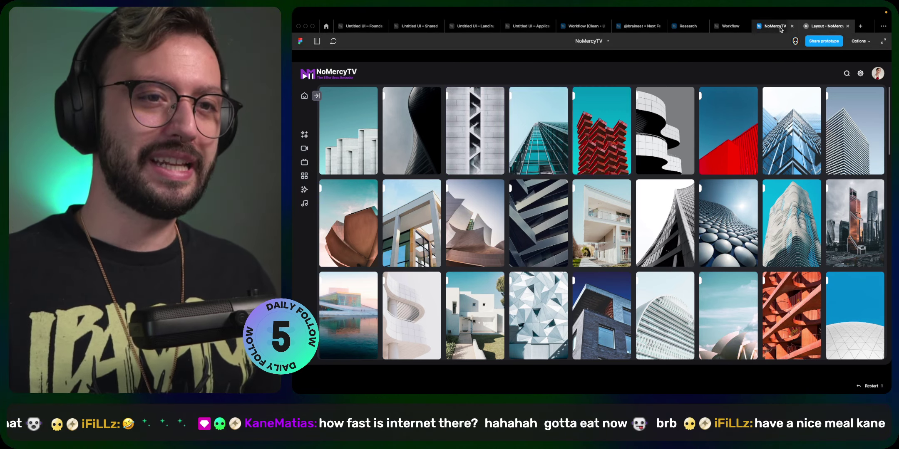
{"action": "left_click", "coordinate": [848, 26]}
{"action": "scroll", "coordinate": [711, 164], "scroll_direction": "up", "scroll_amount": 3}
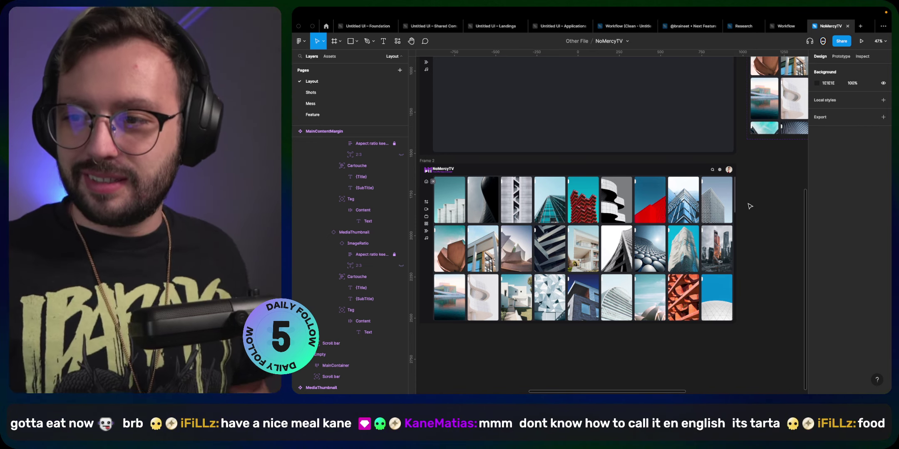
- Switch to Chrome, search for "tarta food from argentina" in a new tab and open the Eat Your World article on tarta
{"action": "key", "text": "ctrl+Left"}
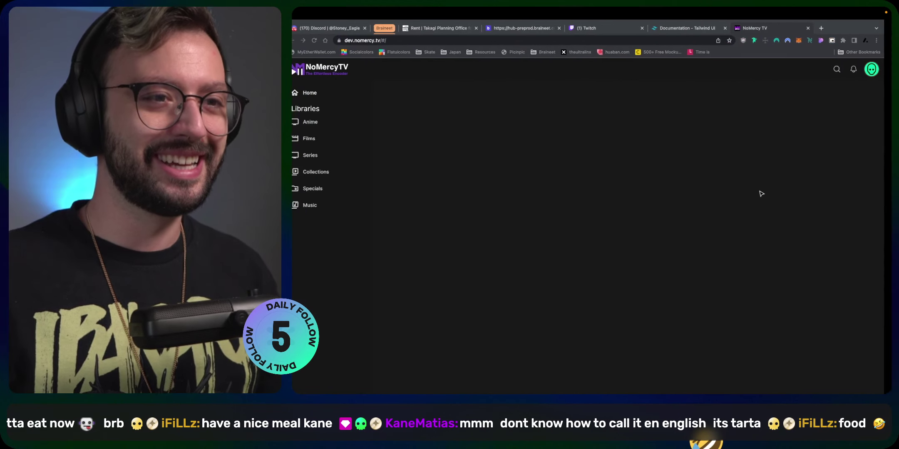
{"action": "key", "text": "ctrl+t"}
{"action": "type", "text": "tarta"}
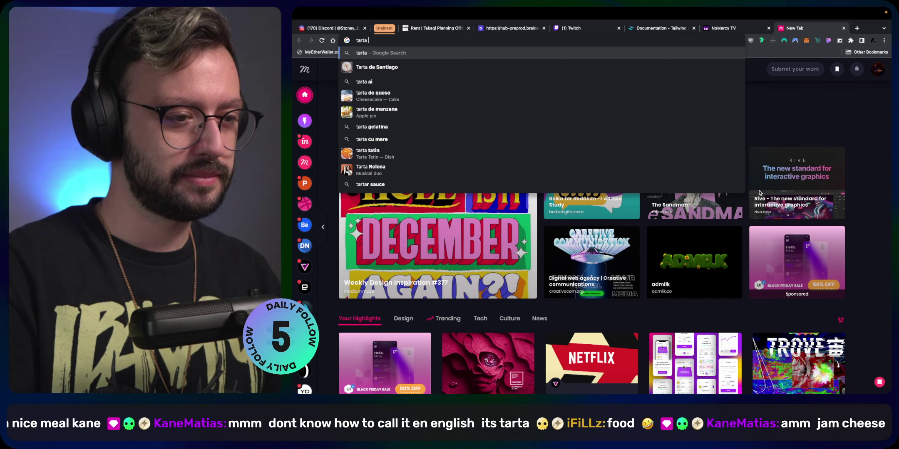
{"action": "type", "text": "food from"}
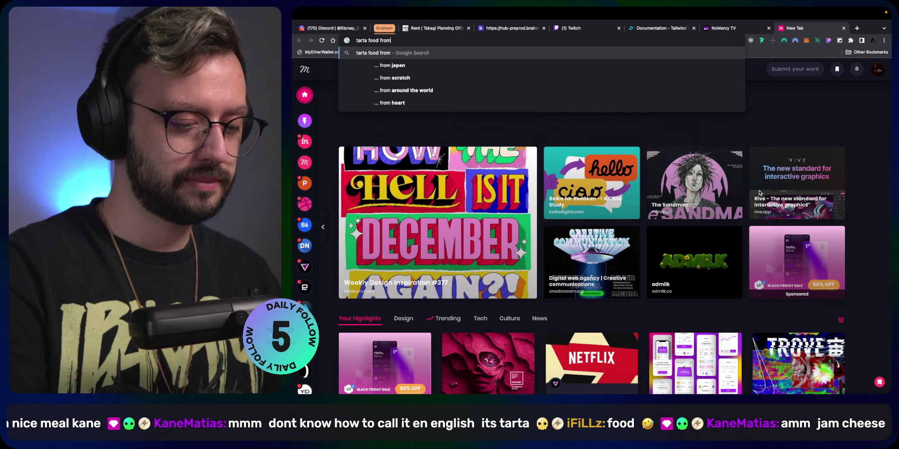
{"action": "type", "text": " argentina"}
{"action": "key", "text": "Return"}
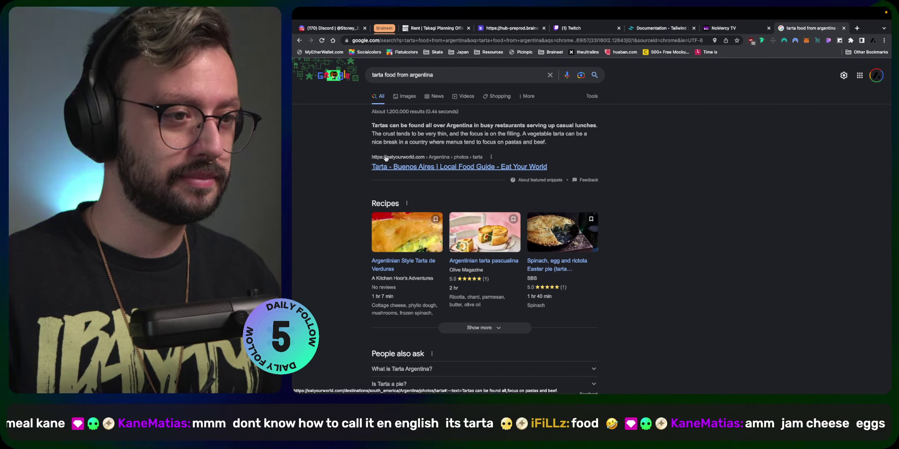
{"action": "left_click", "coordinate": [410, 168]}
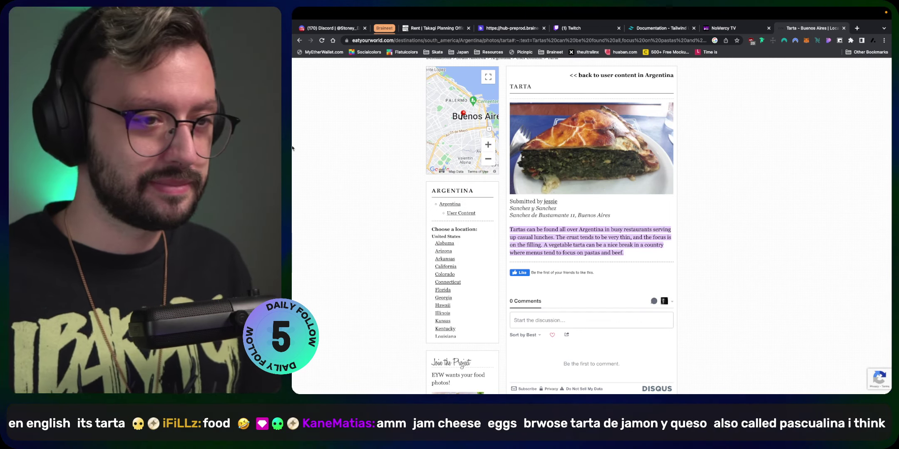
{"action": "scroll", "coordinate": [559, 131], "scroll_direction": "up", "scroll_amount": 4}
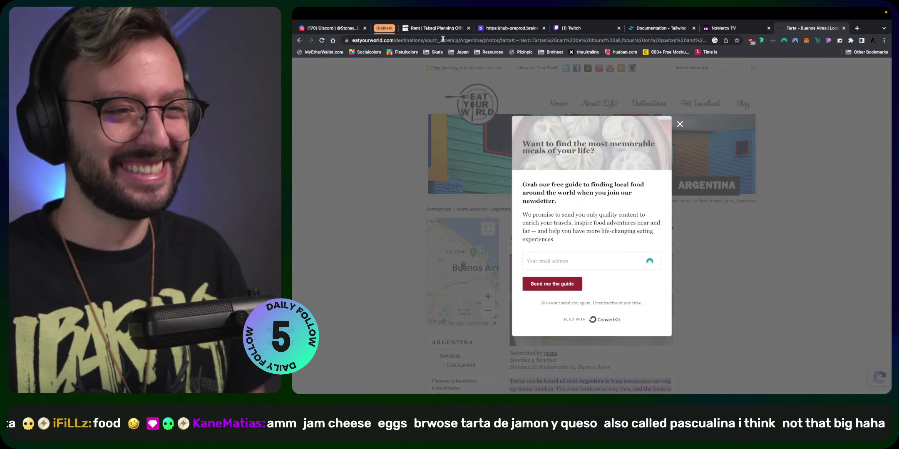
- Search for "tarta de jamon y queso" and open Clarín's ham and cheese tart recipe
{"action": "left_click", "coordinate": [462, 40]}
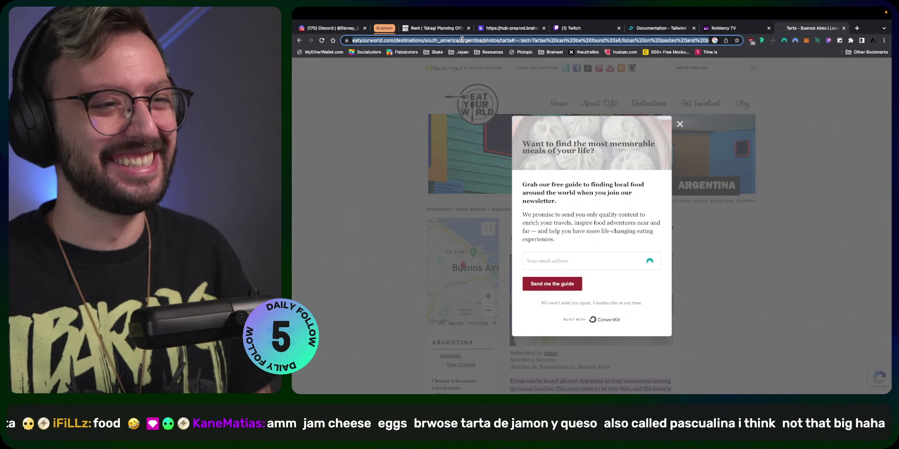
{"action": "type", "text": "tarta de"}
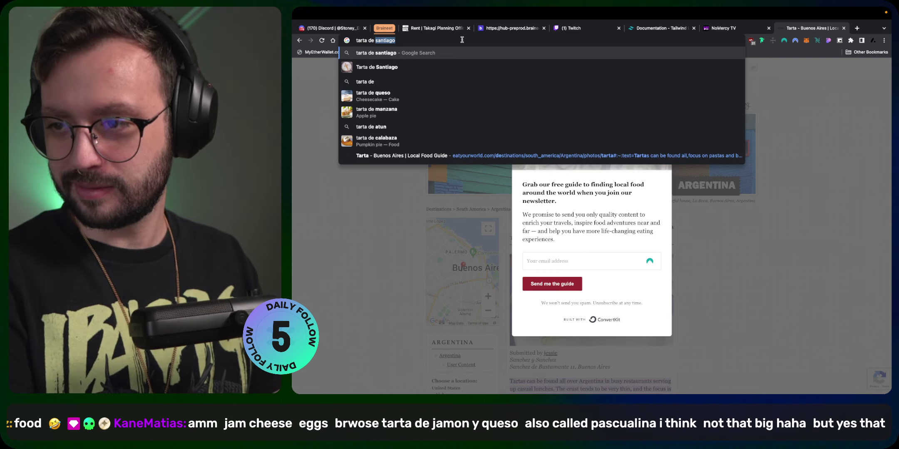
{"action": "type", "text": "jamon"}
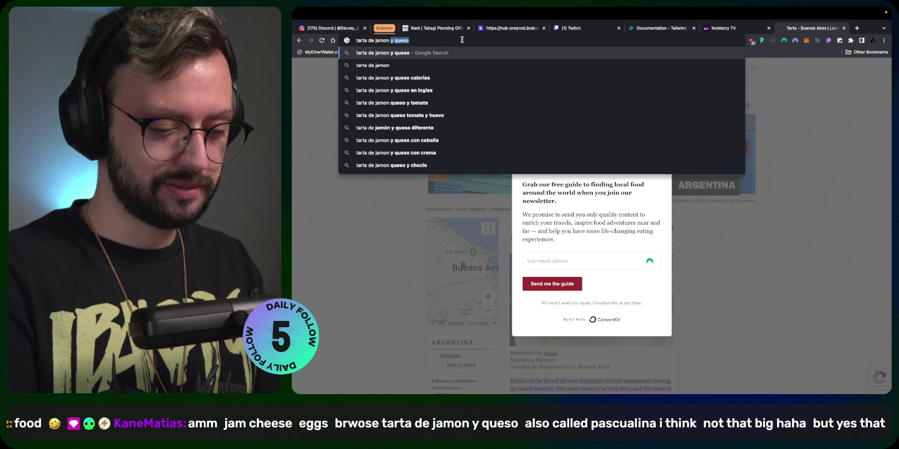
{"action": "type", "text": " y queso"}
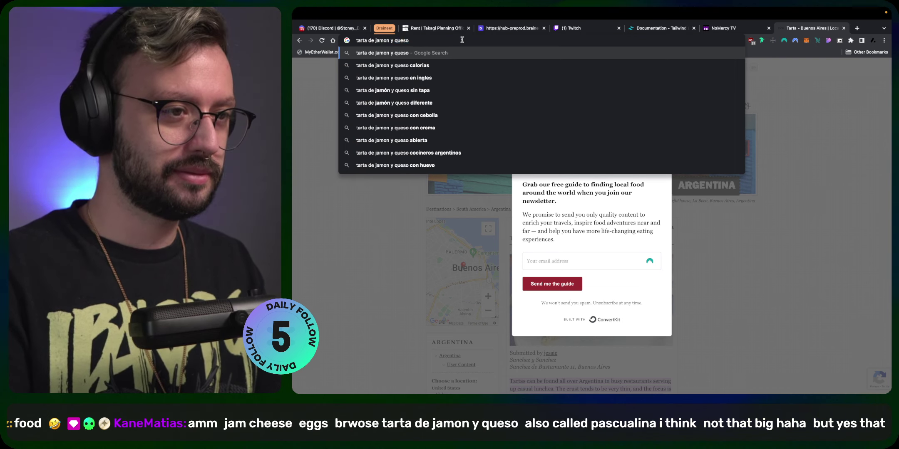
{"action": "key", "text": "Return"}
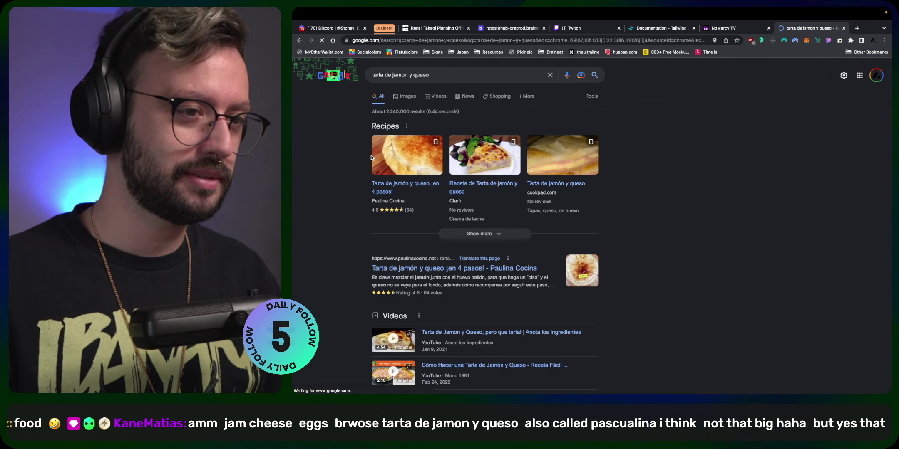
{"action": "left_click", "coordinate": [398, 185]}
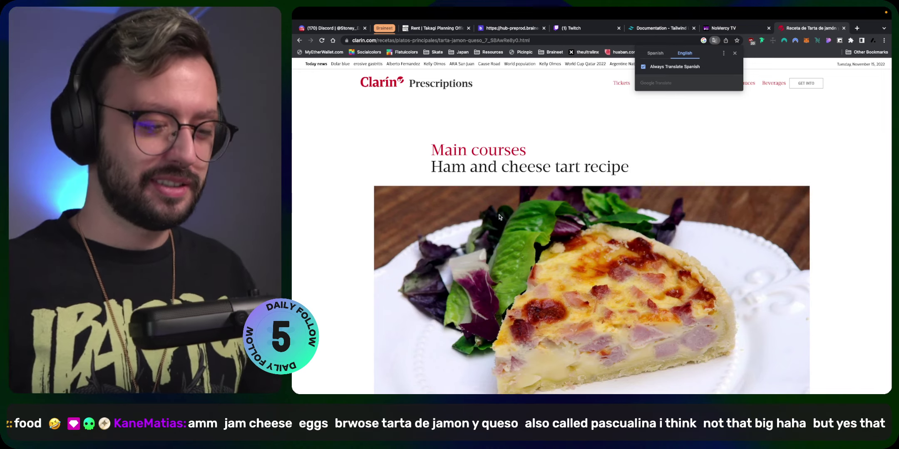
- Search for "quiche au jambon" in a new tab and enlarge Marmiton's Tarte jambon gruyère photo in the image results
{"action": "key", "text": "super+t"}
{"action": "type", "text": "quiche"}
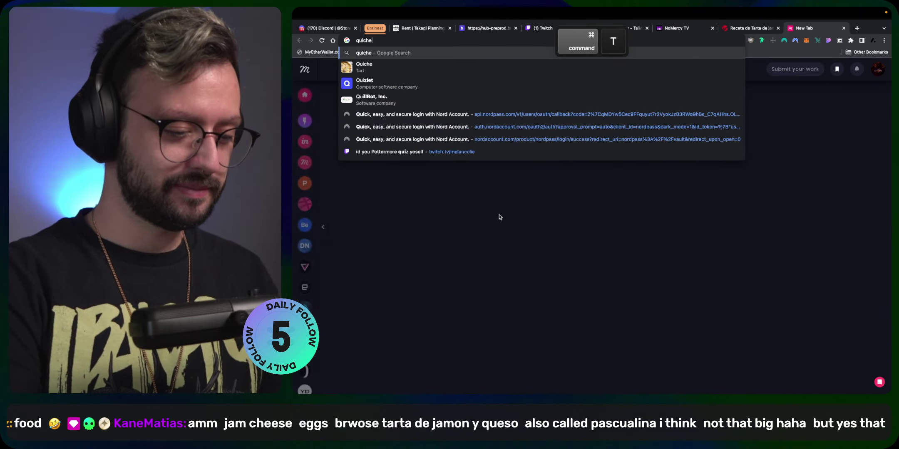
{"action": "type", "text": " au jambpn"}
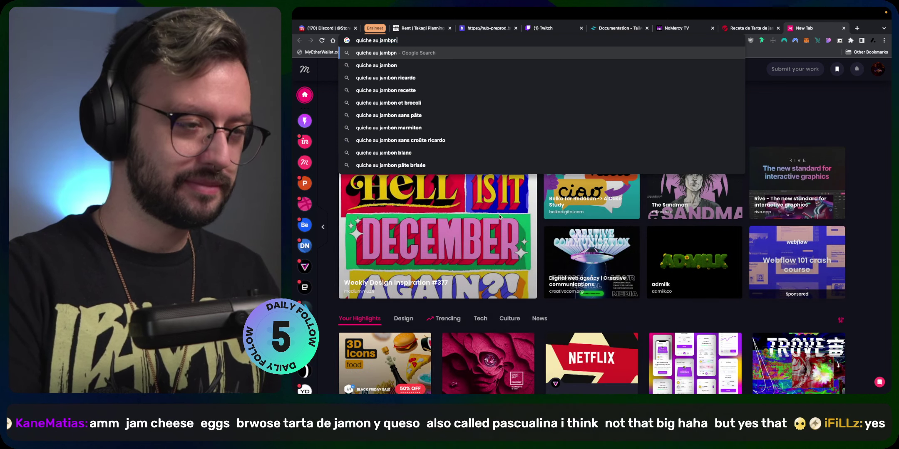
{"action": "key", "text": "BackSpace"}
{"action": "key", "text": "BackSpace"}
{"action": "type", "text": "on"}
{"action": "key", "text": "Return"}
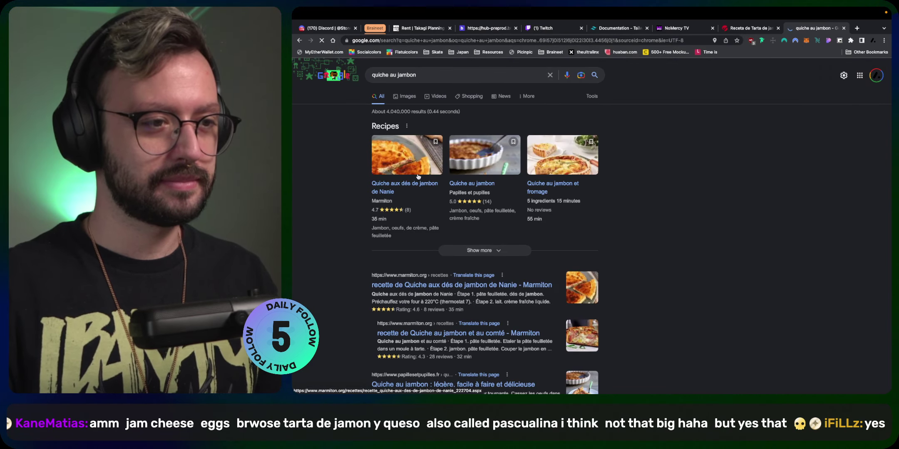
{"action": "left_click", "coordinate": [404, 96]}
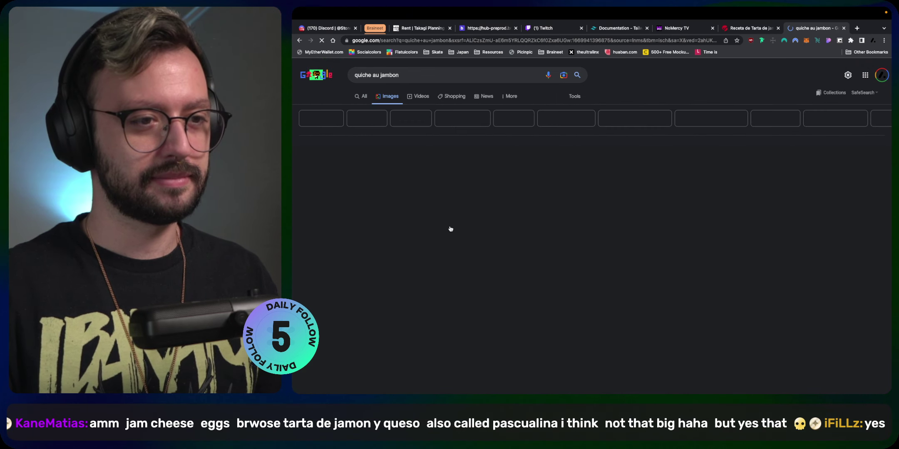
{"action": "left_click", "coordinate": [620, 167]}
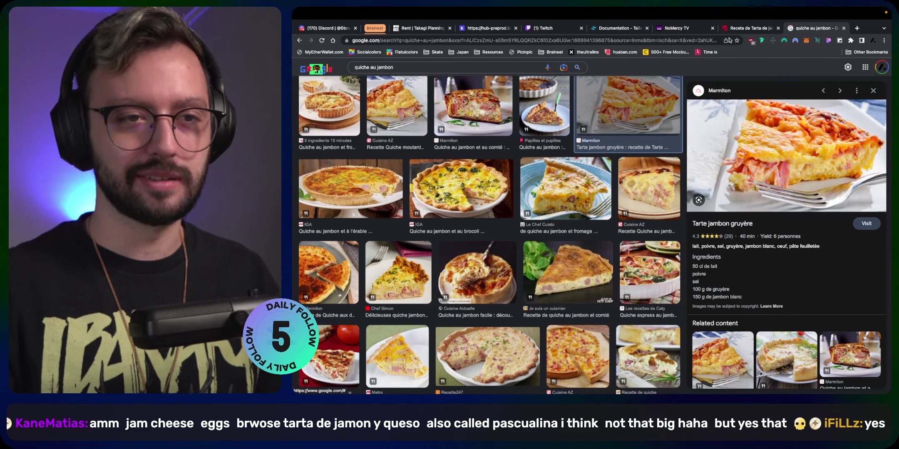
- Compare the Clarín tart recipe with the quiche image results and close both pages
{"action": "key", "text": "ctrl+shift+Tab"}
{"action": "scroll", "coordinate": [643, 272], "scroll_direction": "down", "scroll_amount": 2}
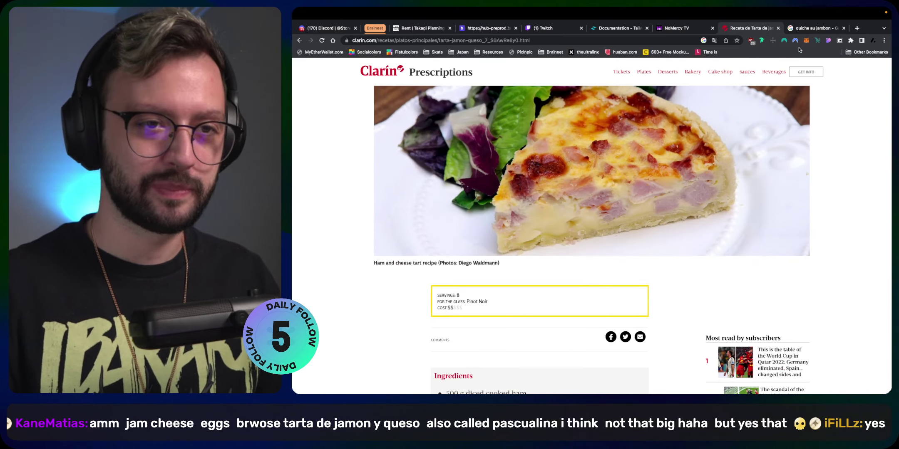
{"action": "left_click", "coordinate": [817, 30]}
{"action": "scroll", "coordinate": [449, 306], "scroll_direction": "down", "scroll_amount": 3}
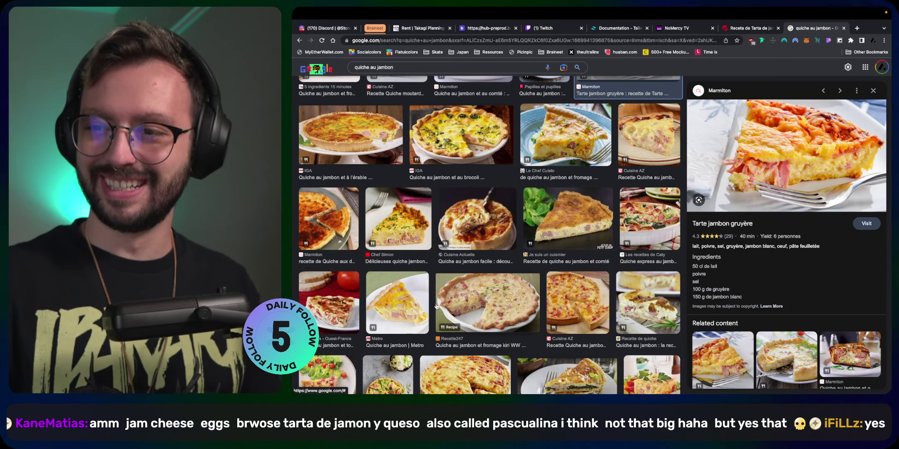
{"action": "scroll", "coordinate": [437, 306], "scroll_direction": "down", "scroll_amount": 5}
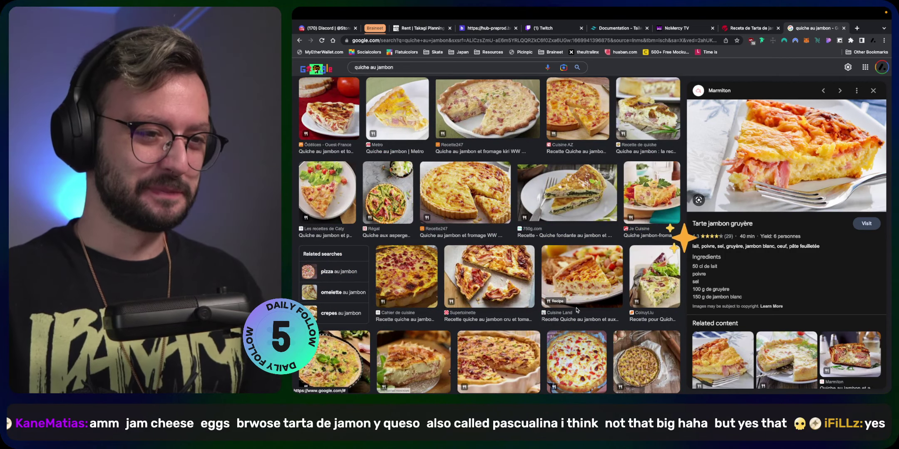
{"action": "key", "text": "super+w"}
{"action": "key", "text": "super+w"}
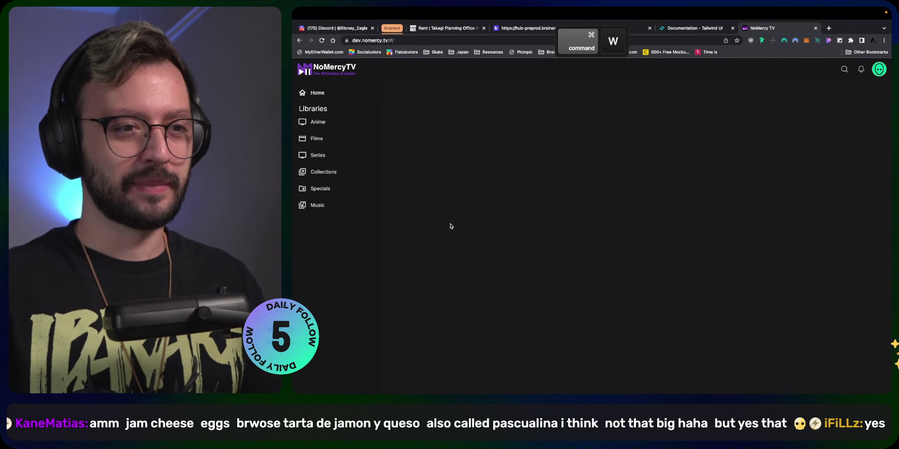
- Switch back to Figma, duplicate the Empty variant of MainContentMargin and set the copy's Type to Collection
{"action": "key", "text": "super+Tab"}
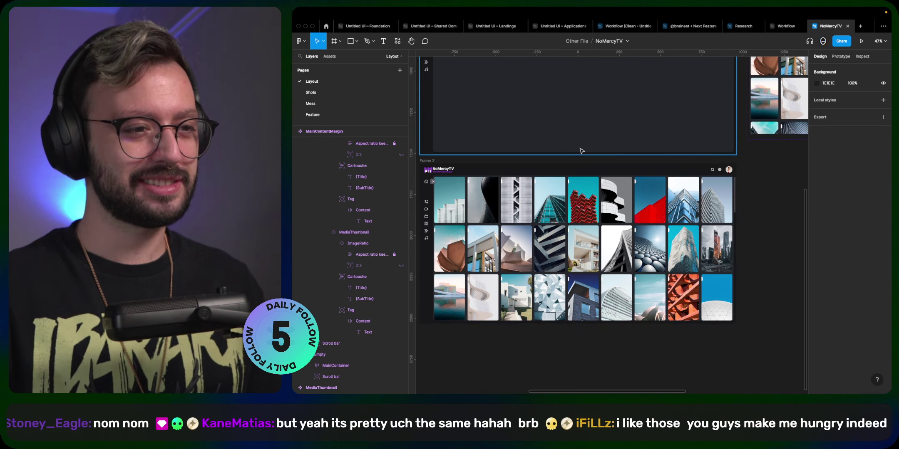
{"action": "scroll", "coordinate": [582, 151], "scroll_direction": "up", "scroll_amount": 5}
{"action": "scroll", "coordinate": [581, 151], "scroll_direction": "up", "scroll_amount": 1}
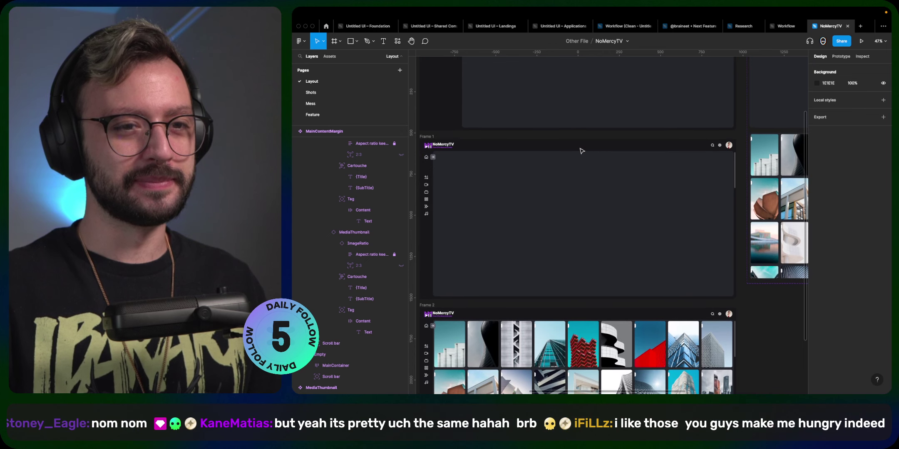
{"action": "scroll", "coordinate": [582, 151], "scroll_direction": "right", "scroll_amount": 6}
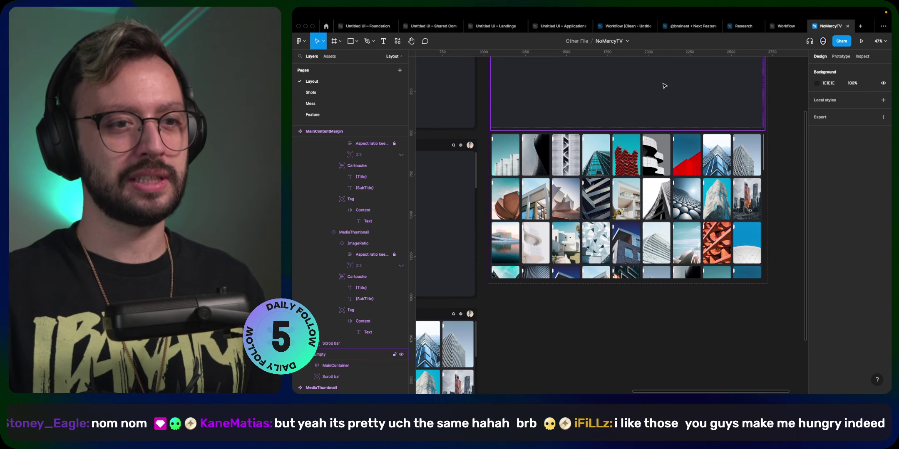
{"action": "scroll", "coordinate": [661, 95], "scroll_direction": "up", "scroll_amount": 5}
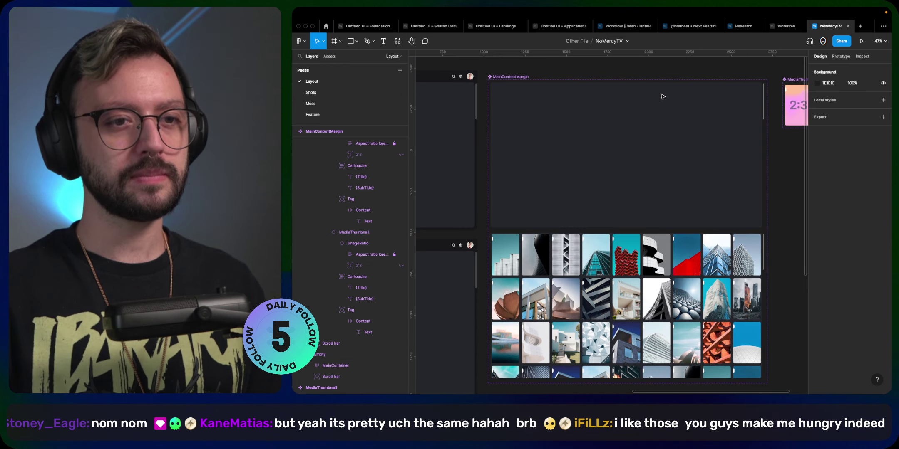
{"action": "left_click", "coordinate": [650, 126]}
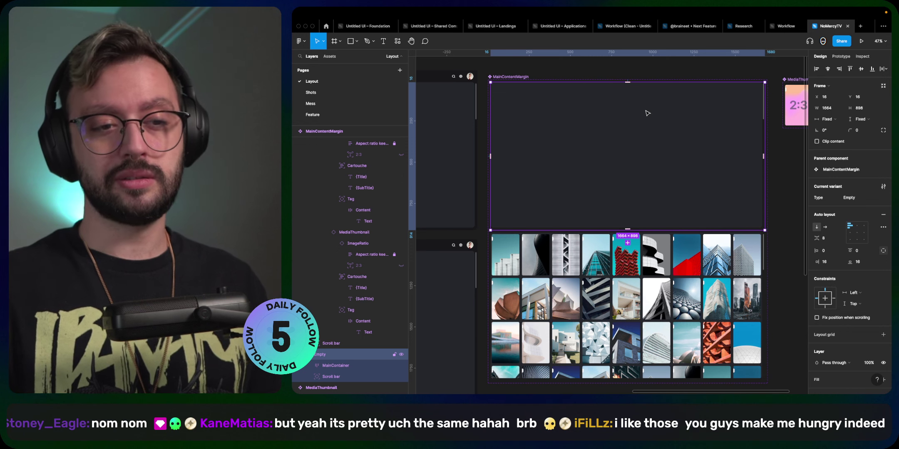
{"action": "key", "text": "super+d"}
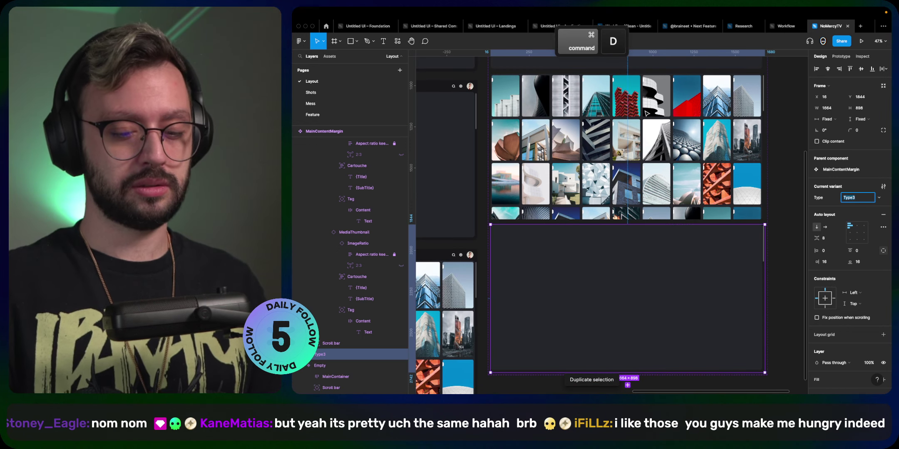
{"action": "type", "text": "Collection"}
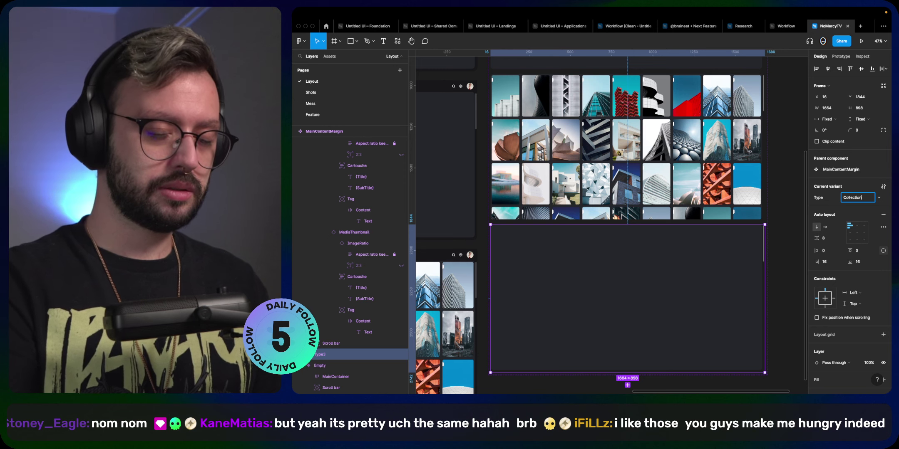
{"action": "key", "text": "Return"}
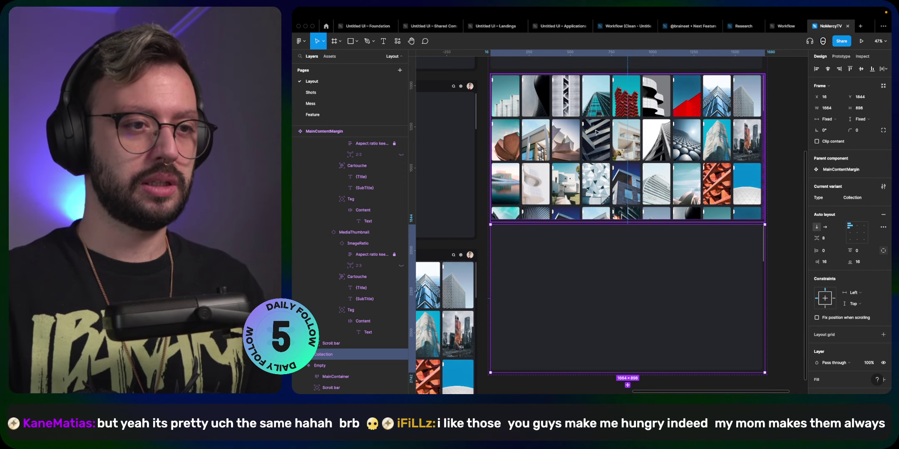
- Place a copy of the default MediaThumbnail component inside the MainContainer of the Collection variant and select that container
{"action": "left_click", "coordinate": [585, 115]}
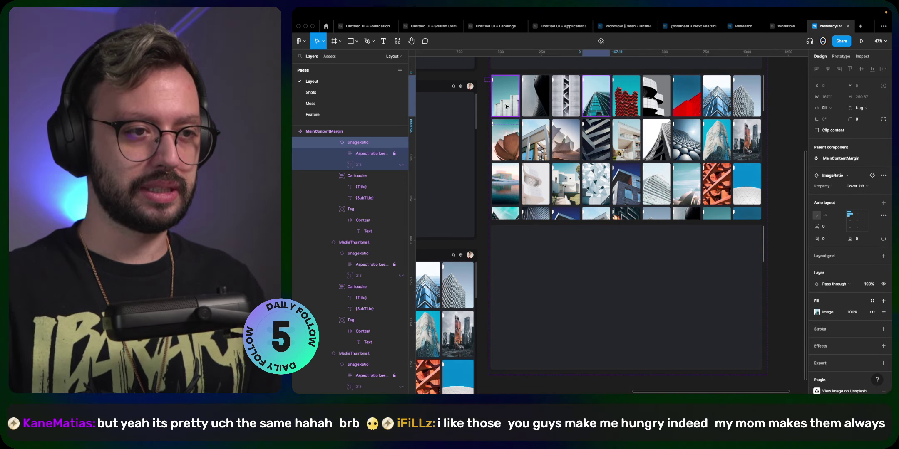
{"action": "scroll", "coordinate": [649, 243], "scroll_direction": "down", "scroll_amount": 5}
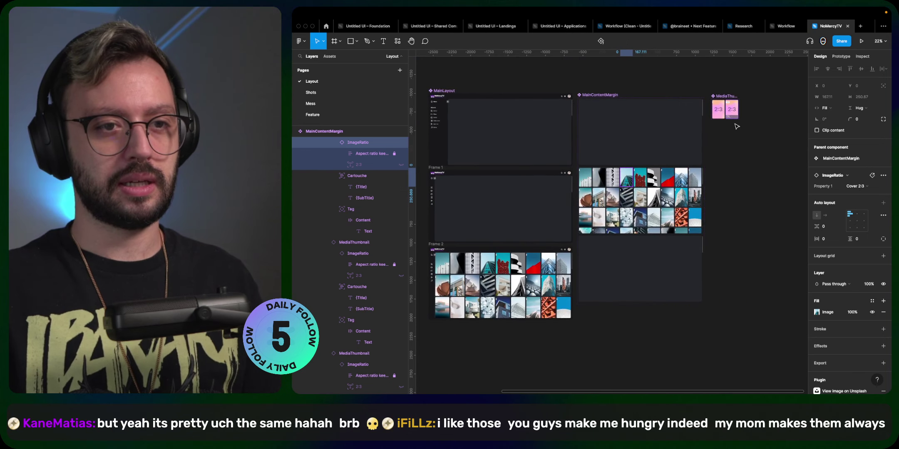
{"action": "left_click", "coordinate": [725, 111], "text": "alt"}
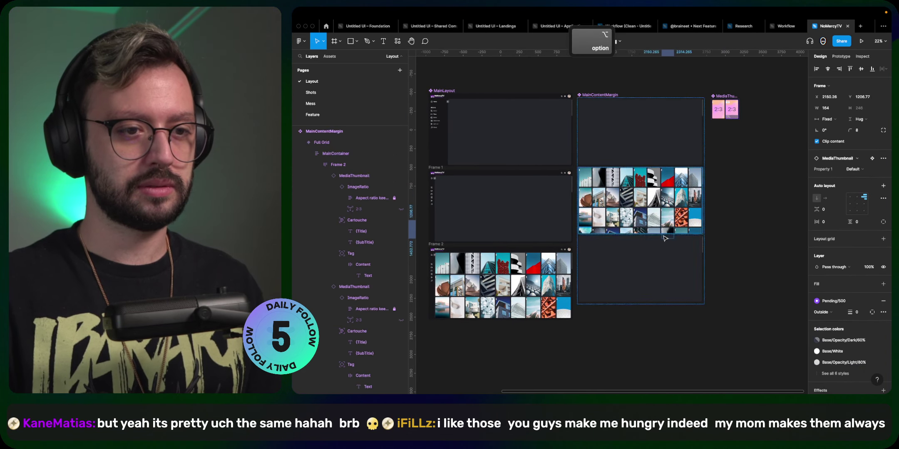
{"action": "left_click_drag", "start_coordinate": [665, 238], "coordinate": [628, 254]}
{"action": "left_click", "coordinate": [652, 258]}
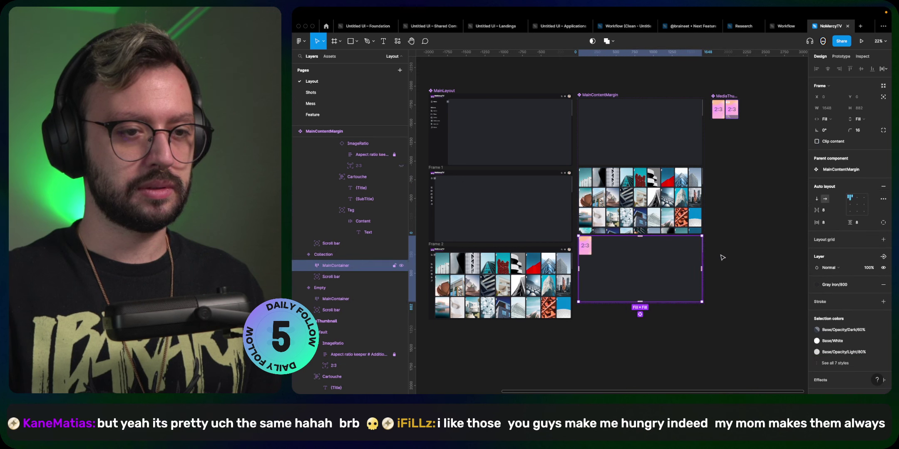
- Set the Collection MainContainer's item spacing to 16 and duplicate its MediaThumbnail twice to make a row of three
{"action": "left_click", "coordinate": [832, 211]}
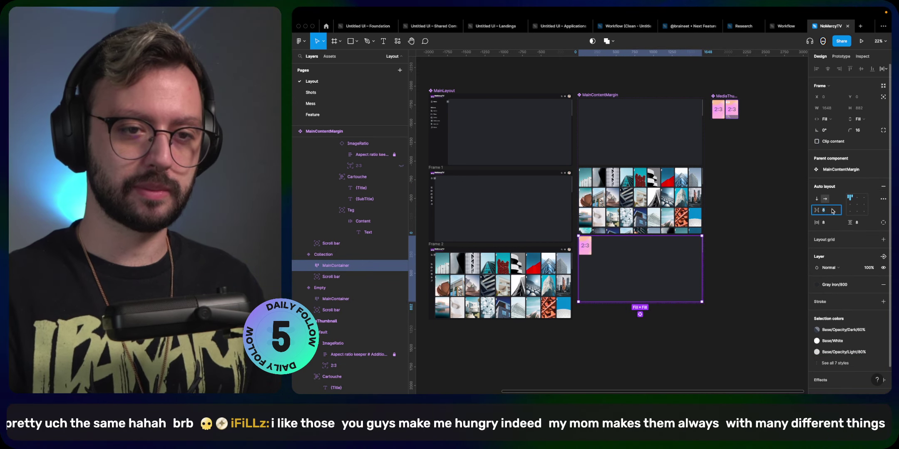
{"action": "key", "text": "shift+Up"}
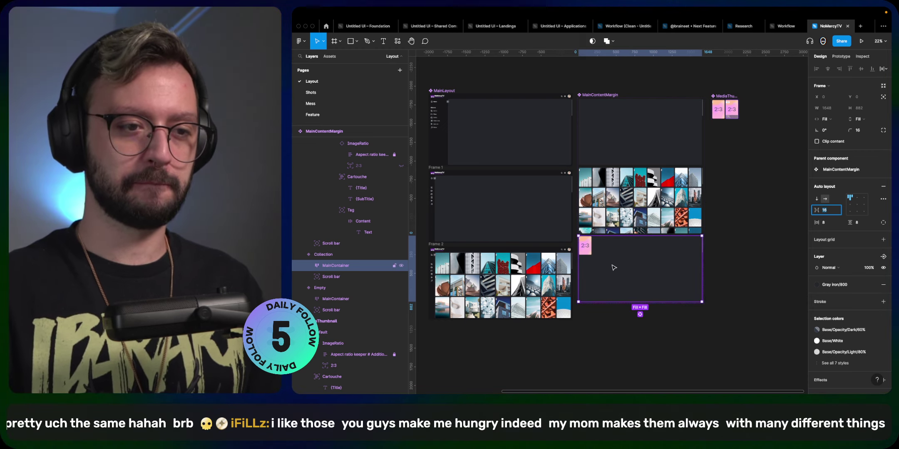
{"action": "left_click", "coordinate": [590, 248]}
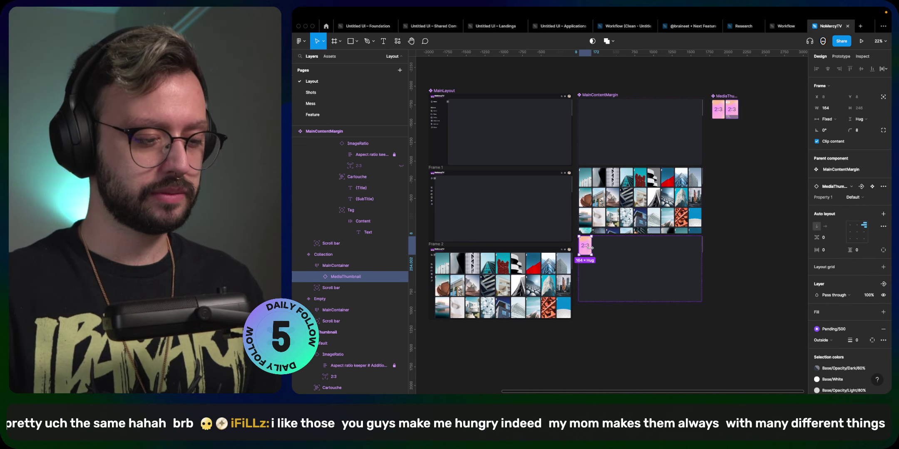
{"action": "key", "text": "super+d"}
{"action": "key", "text": "super+d"}
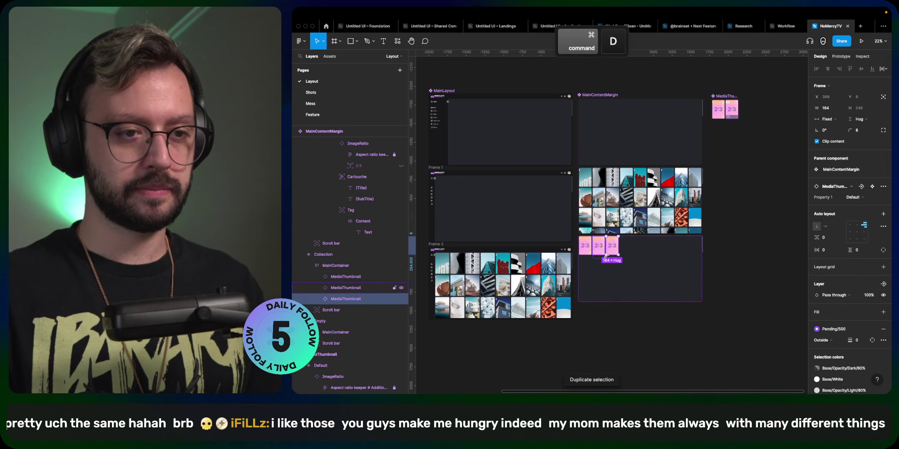
- Fill the Collection variant's MainContainer with the teal-sky wavy facade photo from an Unsplash search for architecture
{"action": "scroll", "coordinate": [652, 288], "scroll_direction": "up", "scroll_amount": 5}
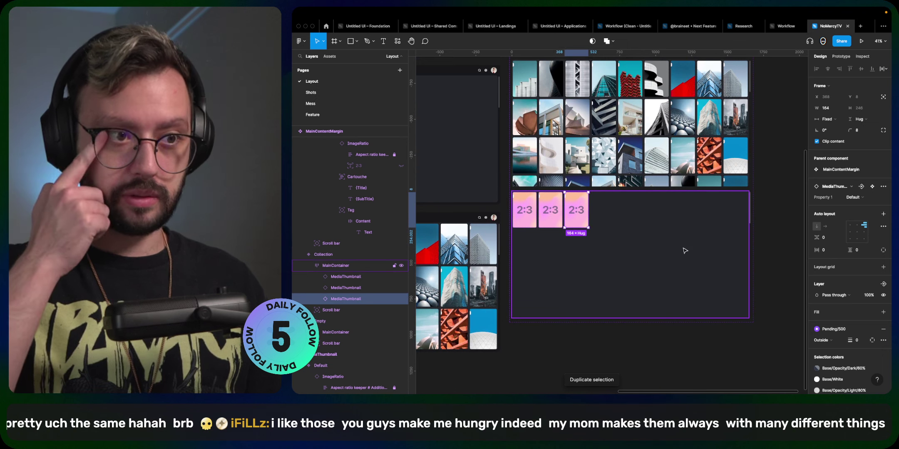
{"action": "left_click", "coordinate": [685, 250], "text": "super"}
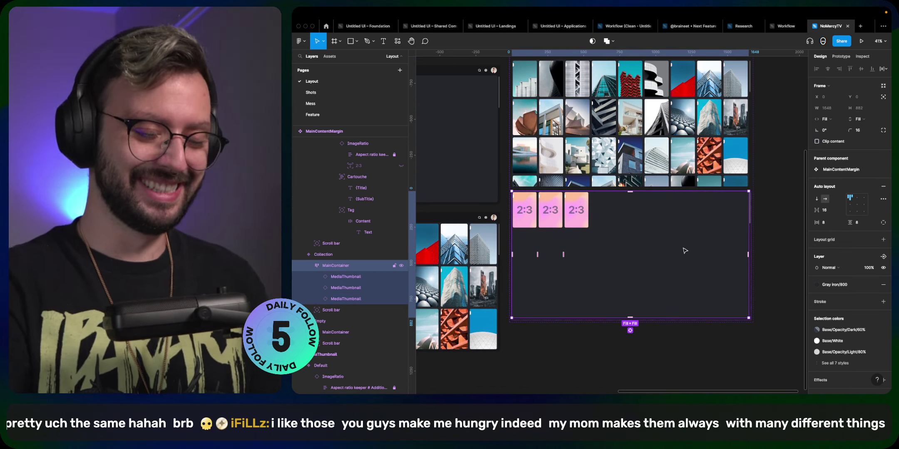
{"action": "key", "text": "super+alt+p"}
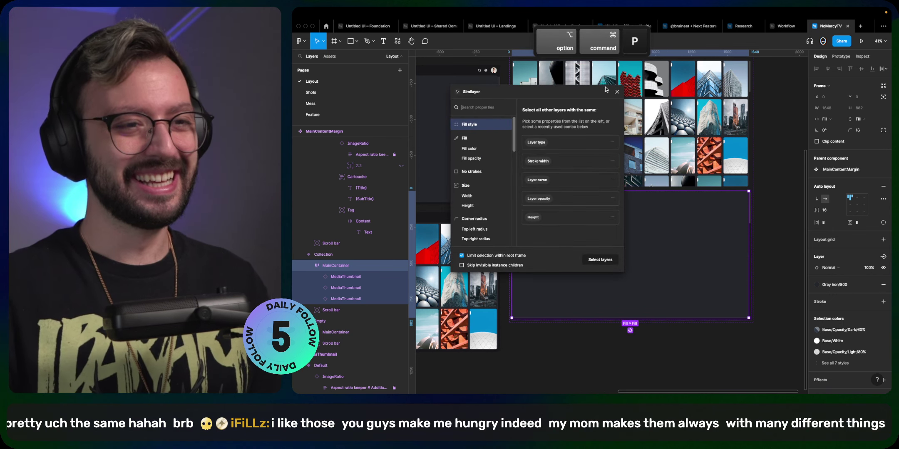
{"action": "left_click", "coordinate": [617, 92]}
{"action": "key", "text": "super+p"}
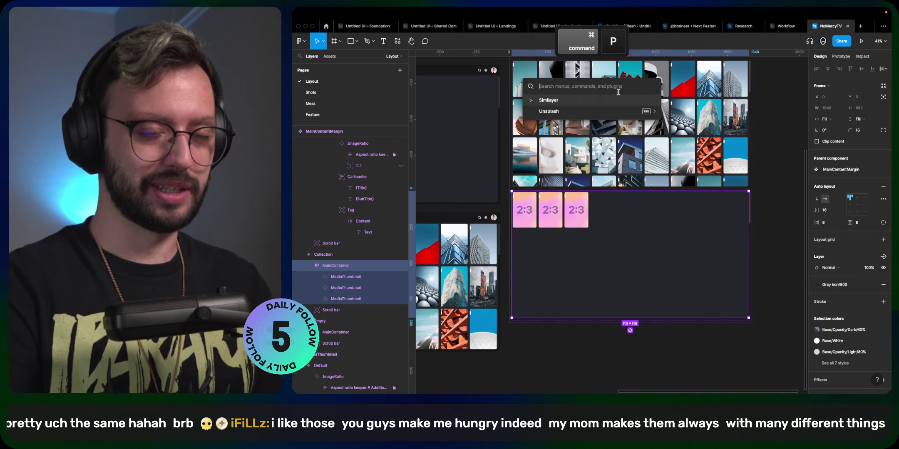
{"action": "left_click", "coordinate": [595, 111]}
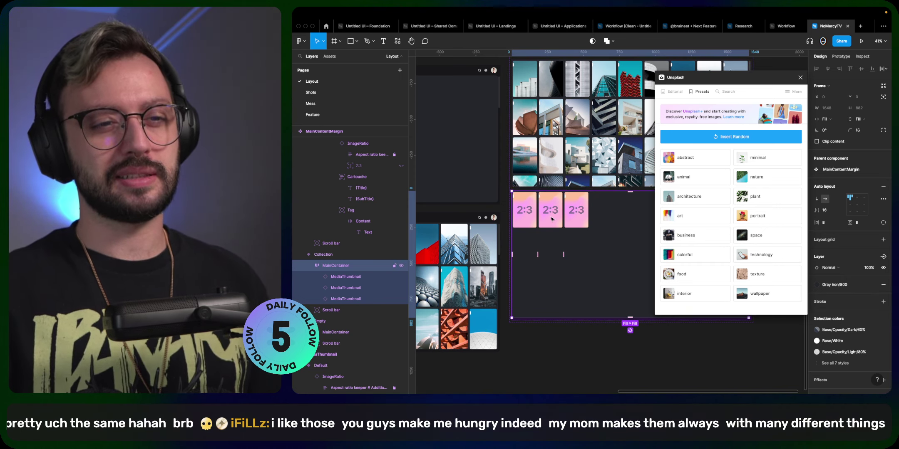
{"action": "left_click", "coordinate": [727, 92]}
{"action": "left_click", "coordinate": [730, 130]}
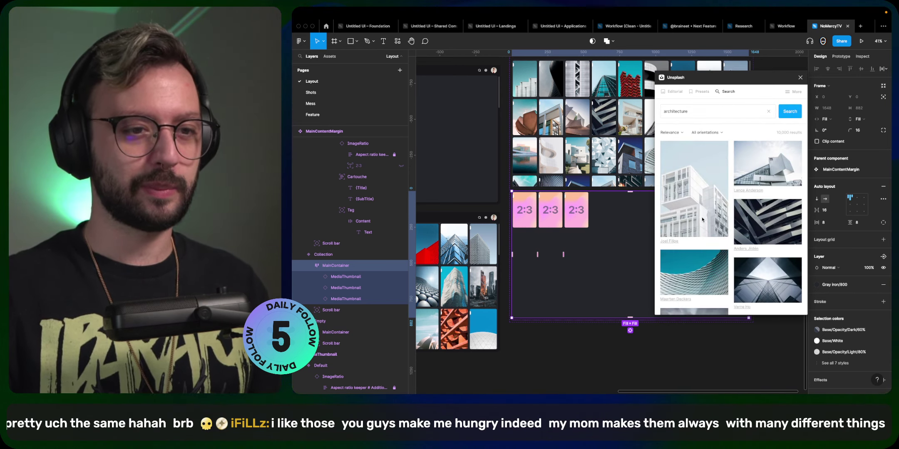
{"action": "scroll", "coordinate": [703, 225], "scroll_direction": "down", "scroll_amount": 5}
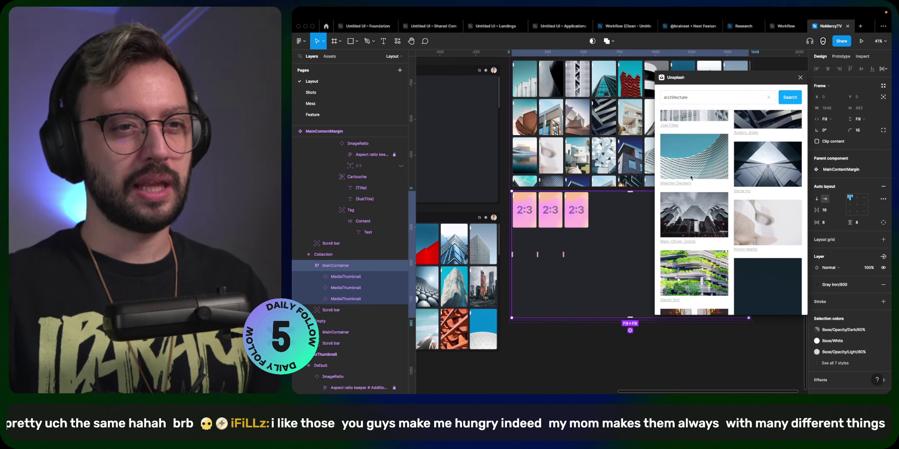
{"action": "left_click", "coordinate": [711, 221]}
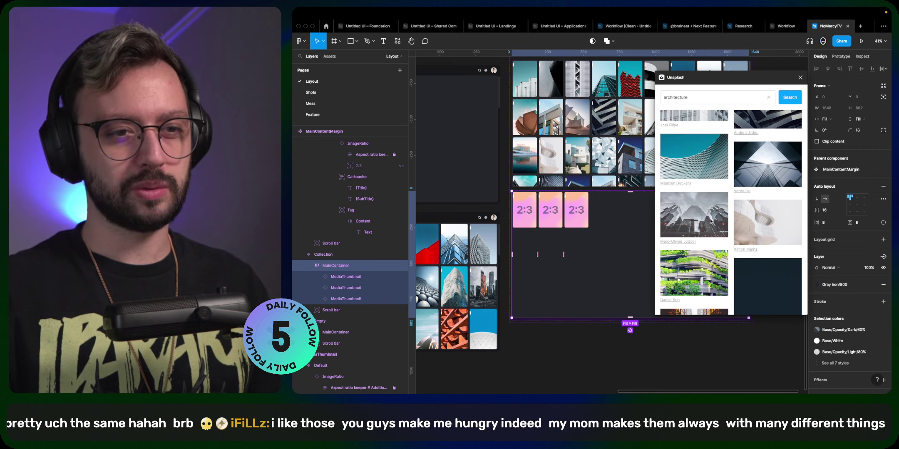
{"action": "left_click", "coordinate": [696, 179]}
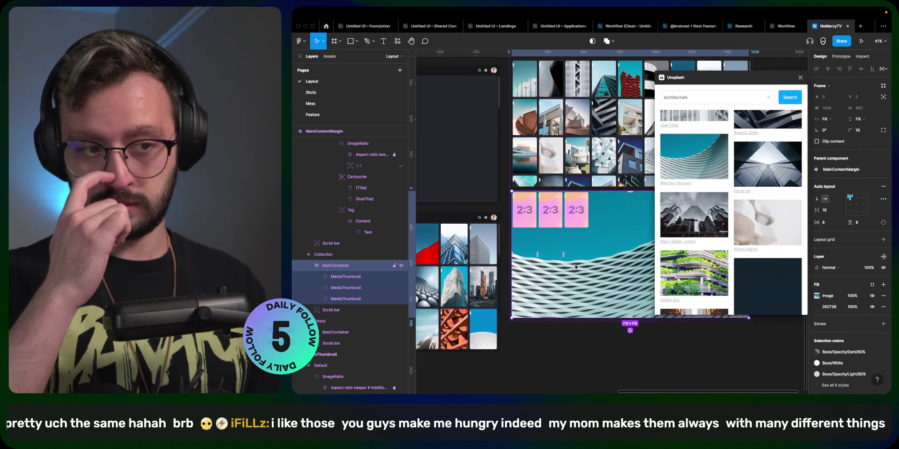
- Examine the Spider-Man collection screenshot on the Shots page as a reference and return to the Layout page
{"action": "left_click", "coordinate": [352, 93]}
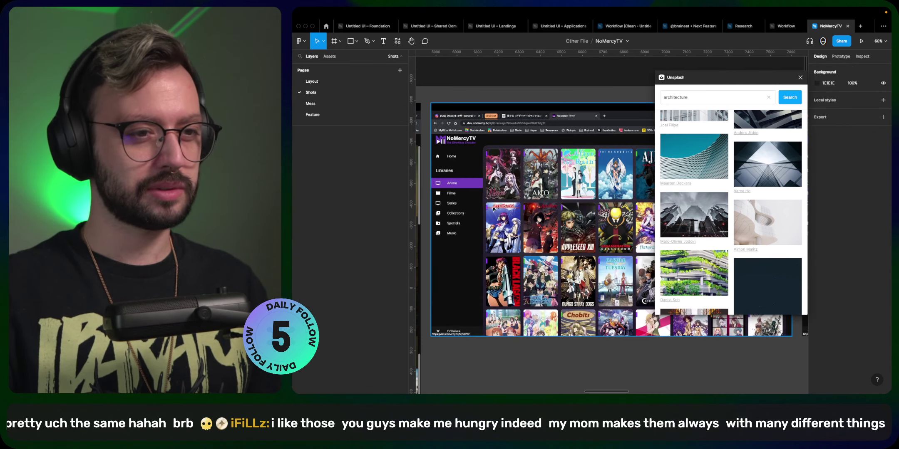
{"action": "scroll", "coordinate": [563, 205], "scroll_direction": "down", "scroll_amount": 5}
{"action": "scroll", "coordinate": [583, 208], "scroll_direction": "right", "scroll_amount": 5}
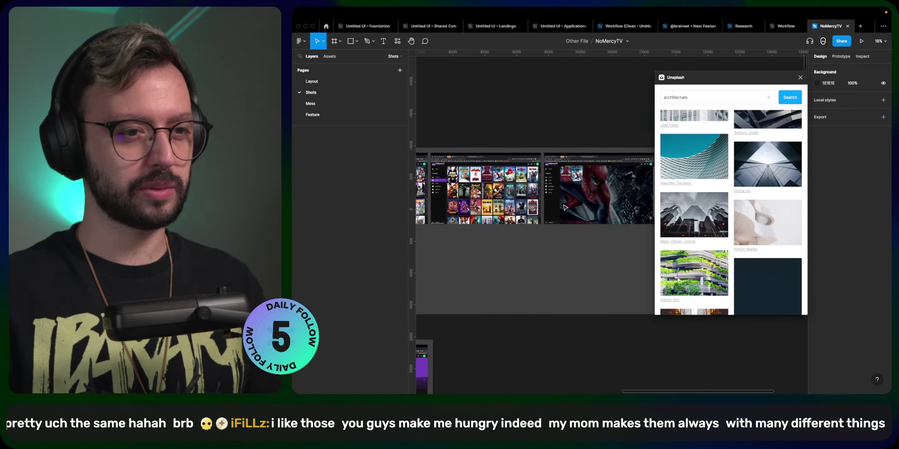
{"action": "scroll", "coordinate": [611, 215], "scroll_direction": "up", "scroll_amount": 5}
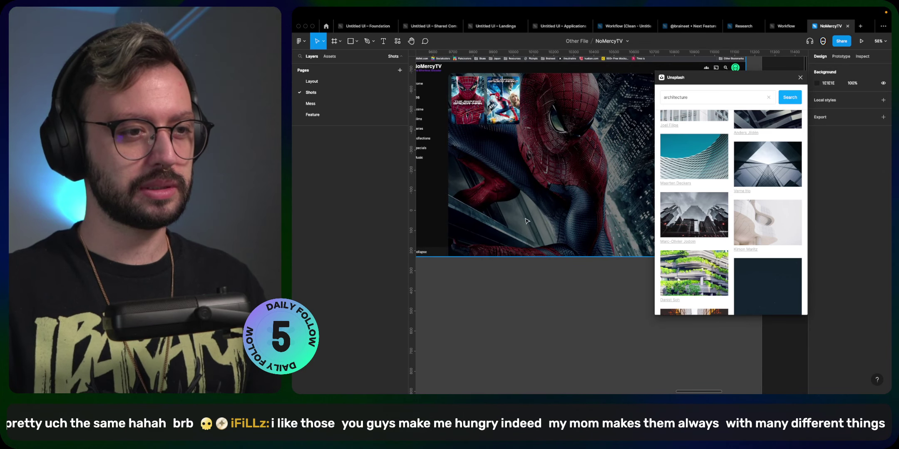
{"action": "left_click", "coordinate": [333, 87]}
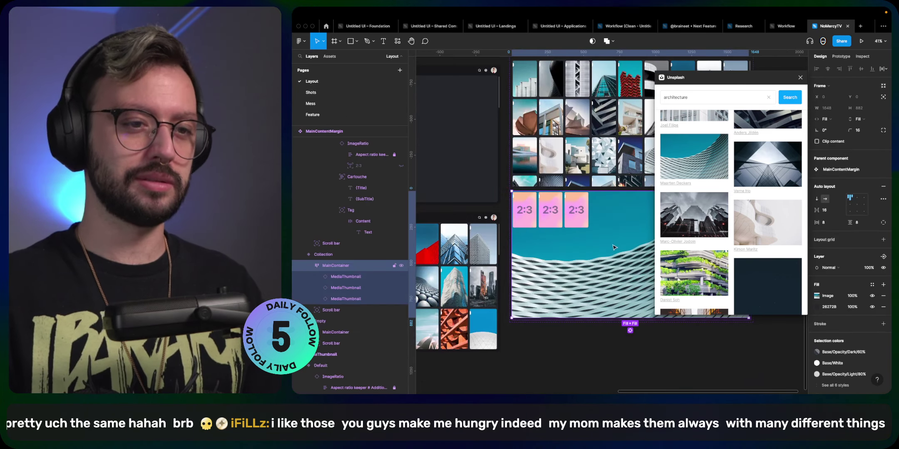
- Select the ImageRatio layers of all three Collection thumbnails and fill them with the Unsplash photo of the blue curved towers
{"action": "left_click", "coordinate": [584, 228], "text": "super"}
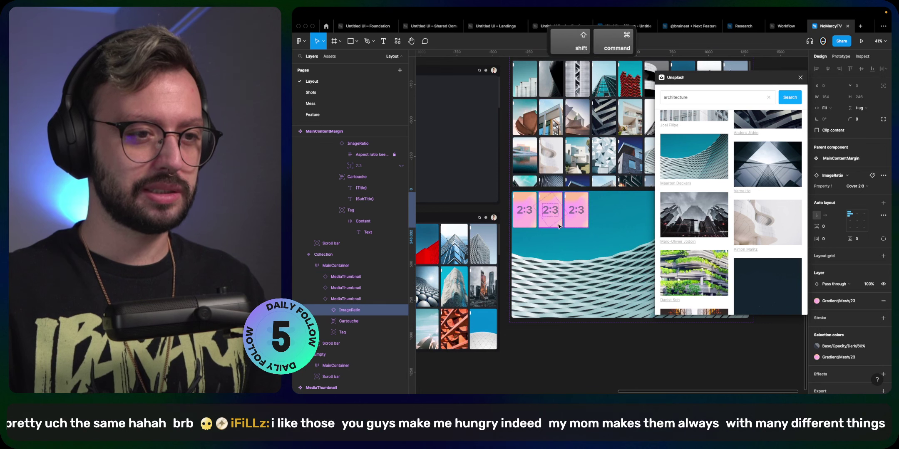
{"action": "key", "text": "alt+super+a"}
{"action": "scroll", "coordinate": [727, 212], "scroll_direction": "down", "scroll_amount": 3}
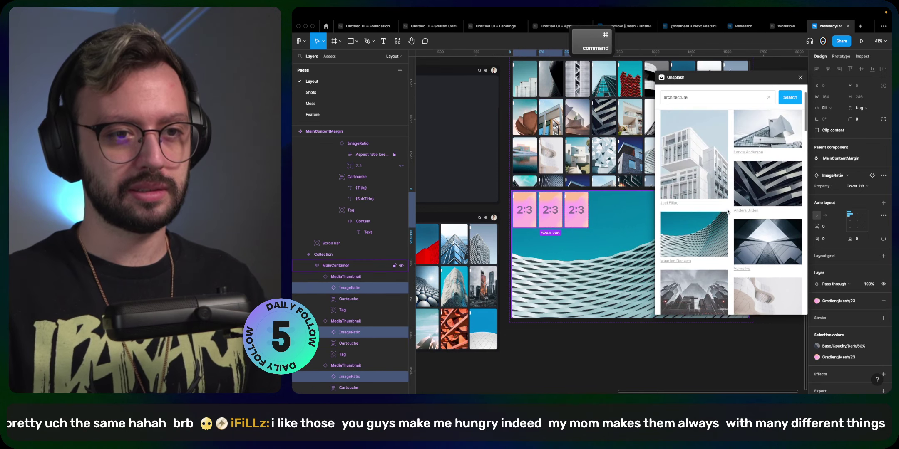
{"action": "scroll", "coordinate": [728, 211], "scroll_direction": "down", "scroll_amount": 4}
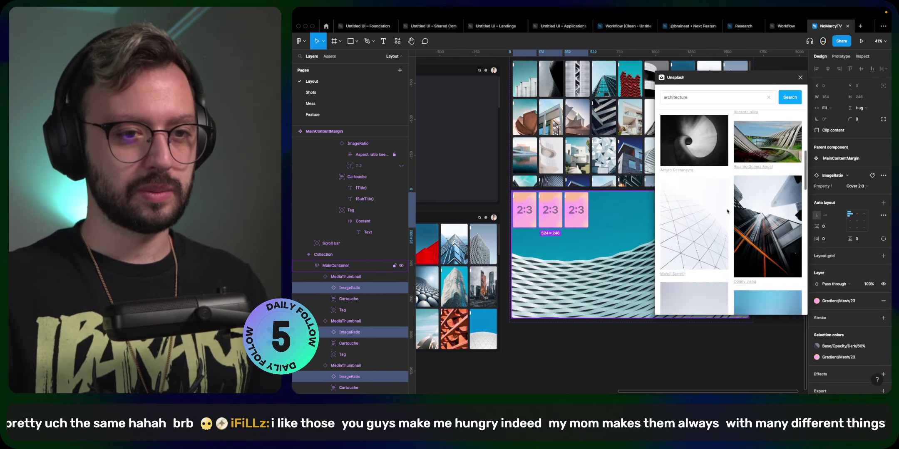
{"action": "scroll", "coordinate": [755, 230], "scroll_direction": "down", "scroll_amount": 4}
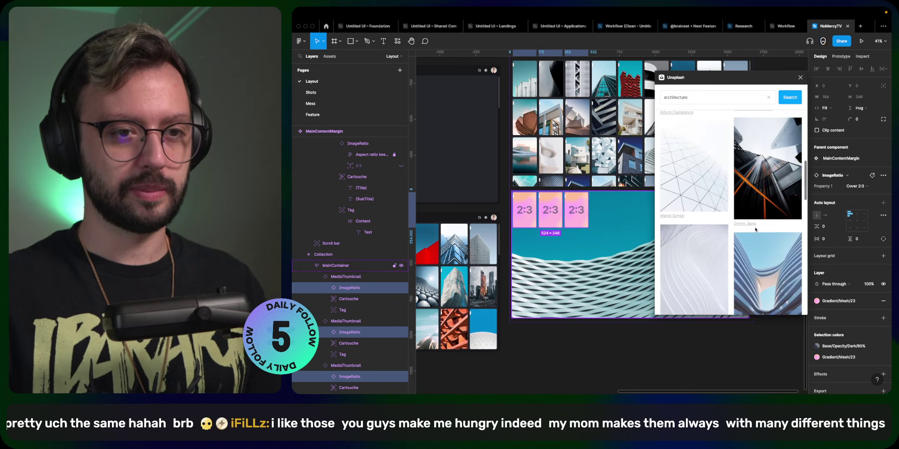
{"action": "left_click", "coordinate": [768, 204]}
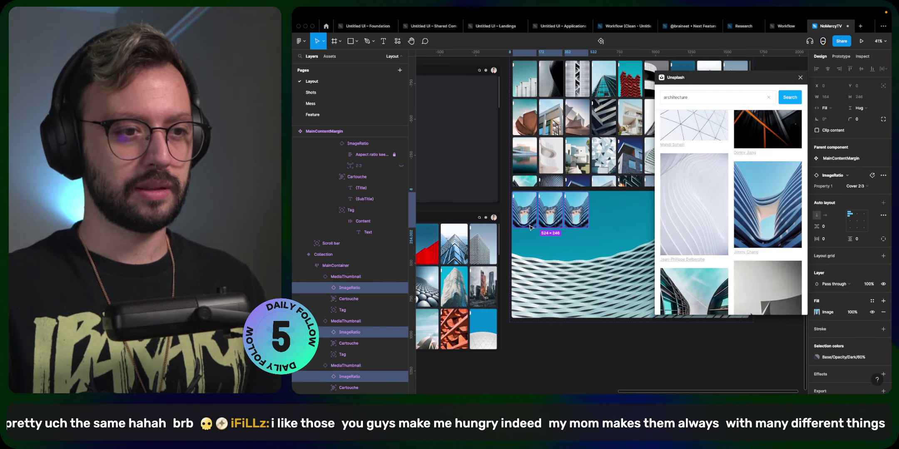
- Fill the second thumbnail with the curved red-and-teal building photo and the third with the dark spiralling lattice photo
{"action": "left_click", "coordinate": [523, 212], "text": "shift"}
{"action": "scroll", "coordinate": [740, 261], "scroll_direction": "down", "scroll_amount": 2}
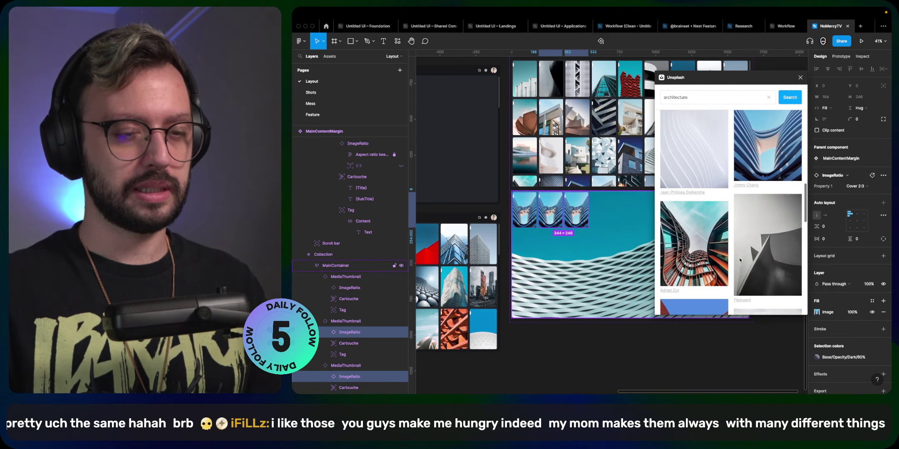
{"action": "scroll", "coordinate": [739, 257], "scroll_direction": "down", "scroll_amount": 3}
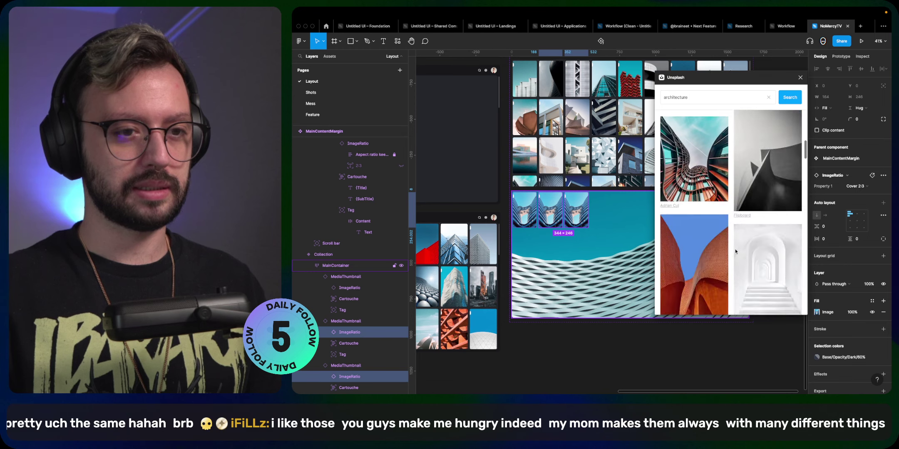
{"action": "left_click", "coordinate": [556, 226], "text": "shift"}
{"action": "scroll", "coordinate": [687, 245], "scroll_direction": "down", "scroll_amount": 2}
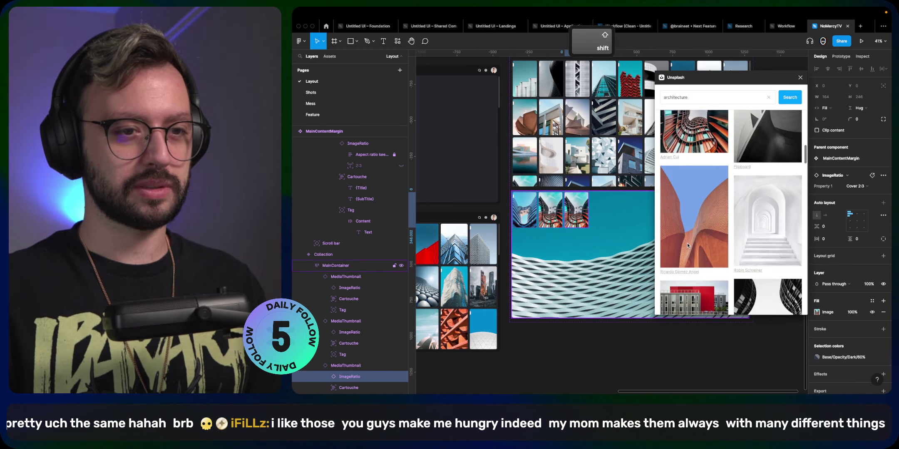
{"action": "scroll", "coordinate": [689, 247], "scroll_direction": "down", "scroll_amount": 3}
{"action": "scroll", "coordinate": [701, 266], "scroll_direction": "down", "scroll_amount": 2}
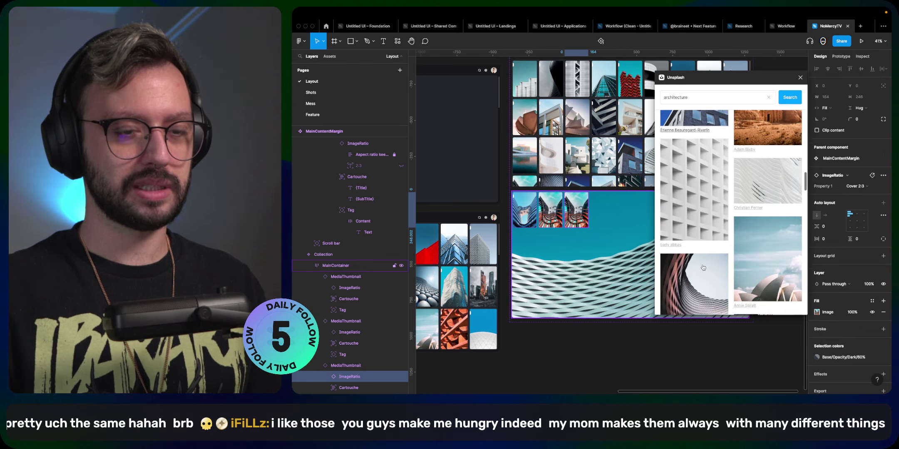
{"action": "scroll", "coordinate": [702, 267], "scroll_direction": "down", "scroll_amount": 2}
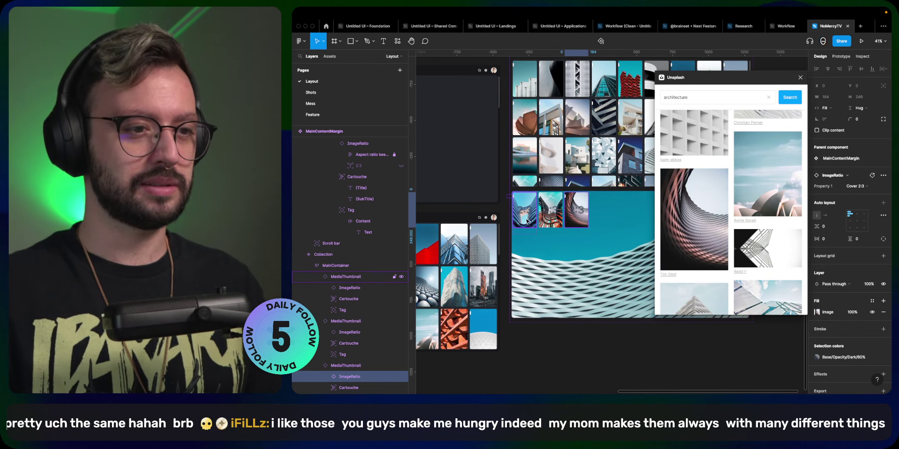
- Hide the 2:3 text labels on the three Collection thumbnails and clear the selection
{"action": "left_click_drag", "start_coordinate": [517, 203], "coordinate": [582, 216]}
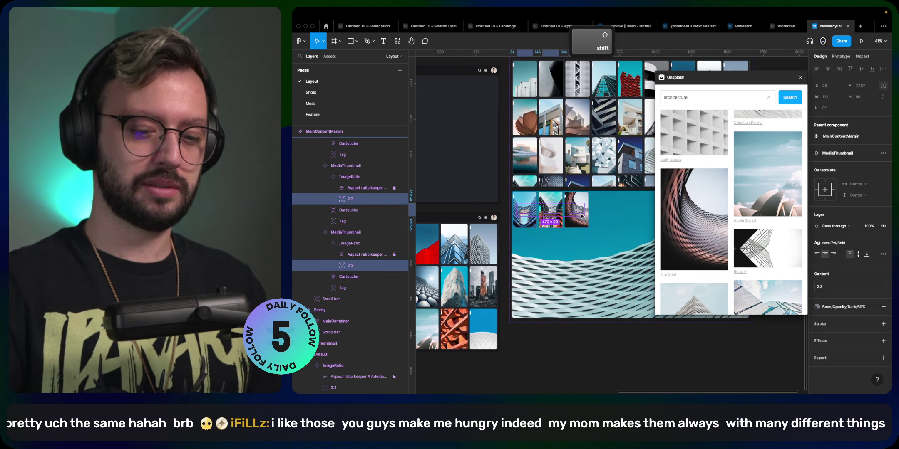
{"action": "key", "text": "shift+super+h"}
{"action": "key", "text": "Escape"}
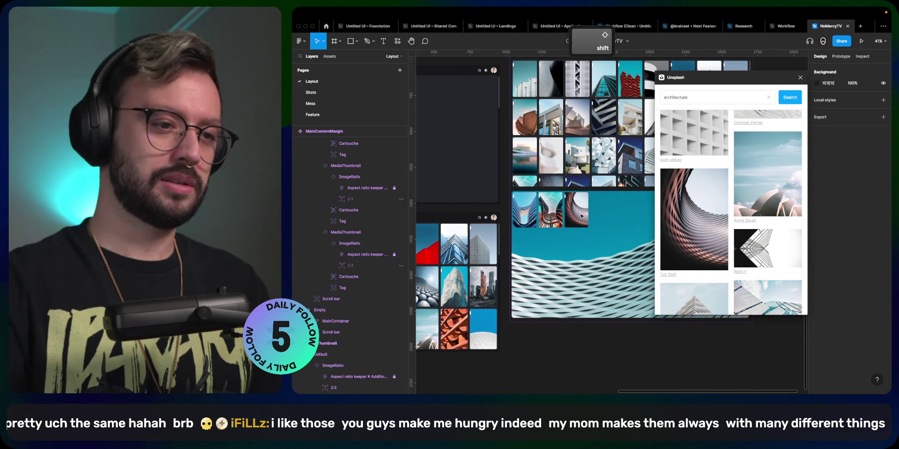
- Select the Collection variant's MainContainer and lower its backdrop photo fill to 40% opacity
{"action": "left_click", "coordinate": [613, 233], "text": "super"}
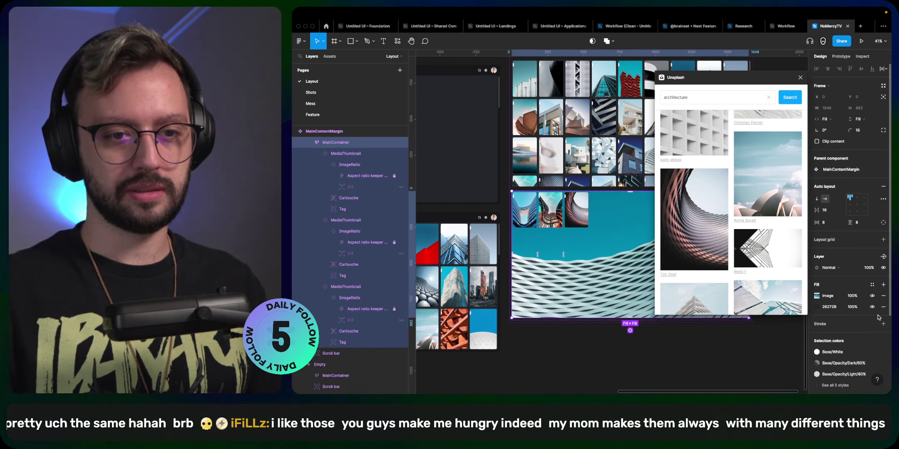
{"action": "left_click", "coordinate": [883, 285]}
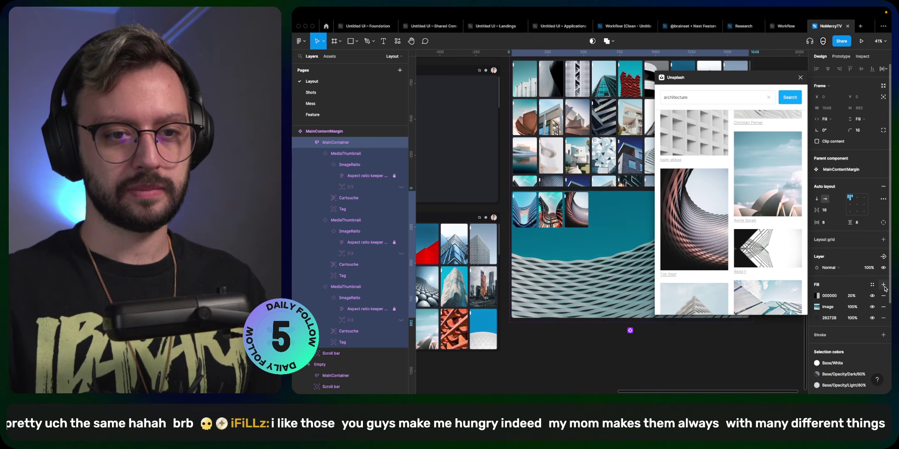
{"action": "left_click", "coordinate": [883, 296]}
{"action": "left_click", "coordinate": [850, 296]}
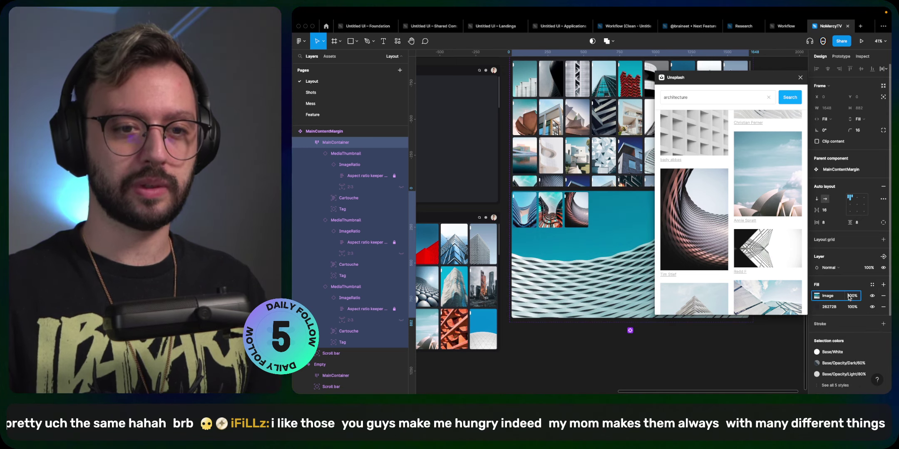
{"action": "key", "text": "shift+Down"}
{"action": "key", "text": "shift+Down"}
{"action": "key", "text": "shift+Down"}
{"action": "key", "text": "shift+Down"}
{"action": "key", "text": "shift+Down"}
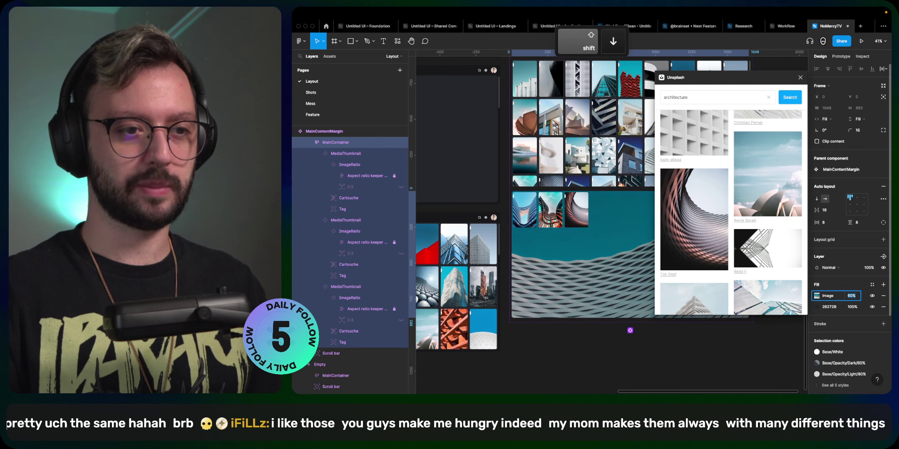
{"action": "key", "text": "shift+Down"}
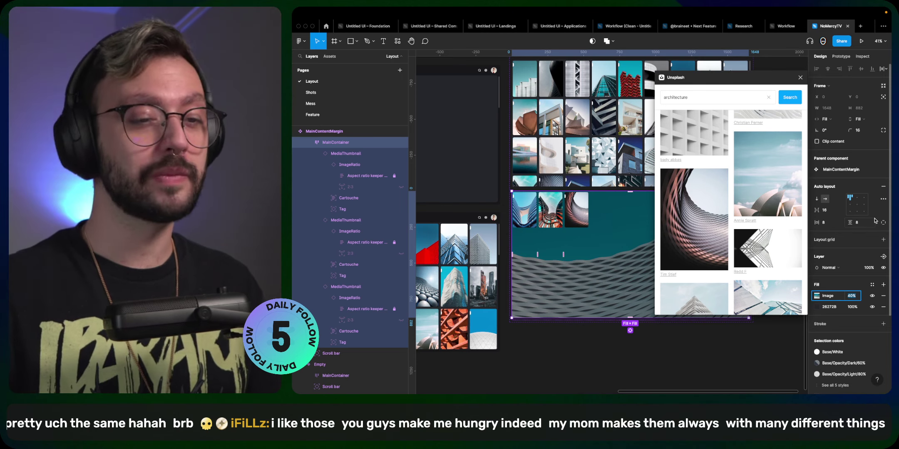
- Close the Unsplash plugin, clear the selection and inspect the darkened Collection backdrop
{"action": "left_click", "coordinate": [799, 78]}
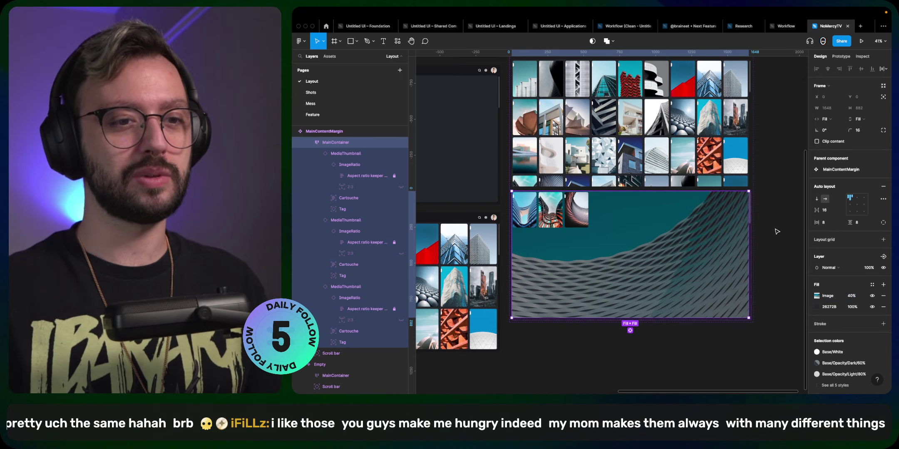
{"action": "key", "text": "Escape"}
{"action": "scroll", "coordinate": [736, 217], "scroll_direction": "up", "scroll_amount": 5}
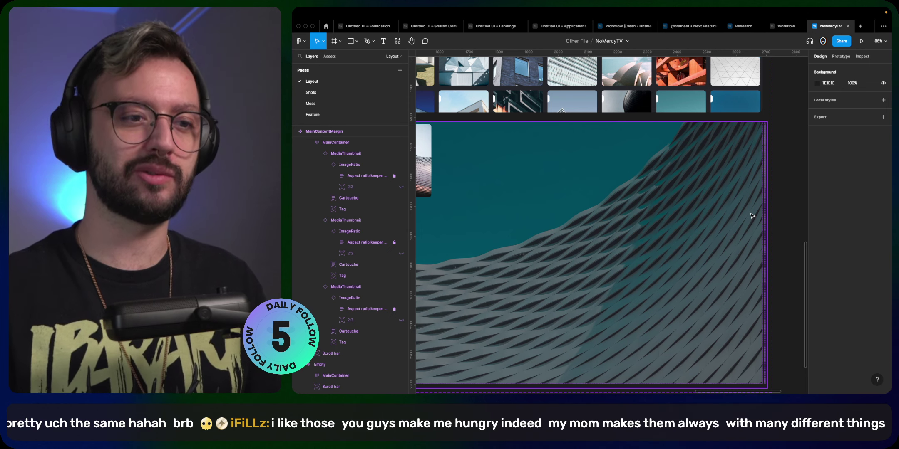
{"action": "scroll", "coordinate": [752, 216], "scroll_direction": "down", "scroll_amount": 5}
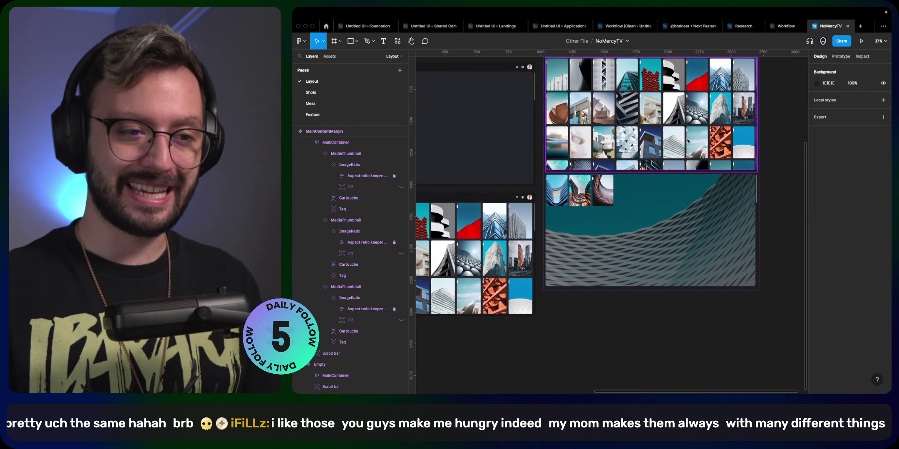
- Place a copy of the Collection variant beside the original and set its MainContainer's solid base fill to FFFFFF
{"action": "scroll", "coordinate": [688, 141], "scroll_direction": "down", "scroll_amount": 4}
{"action": "left_click", "coordinate": [636, 192]}
{"action": "left_click_drag", "start_coordinate": [636, 192], "coordinate": [784, 191]}
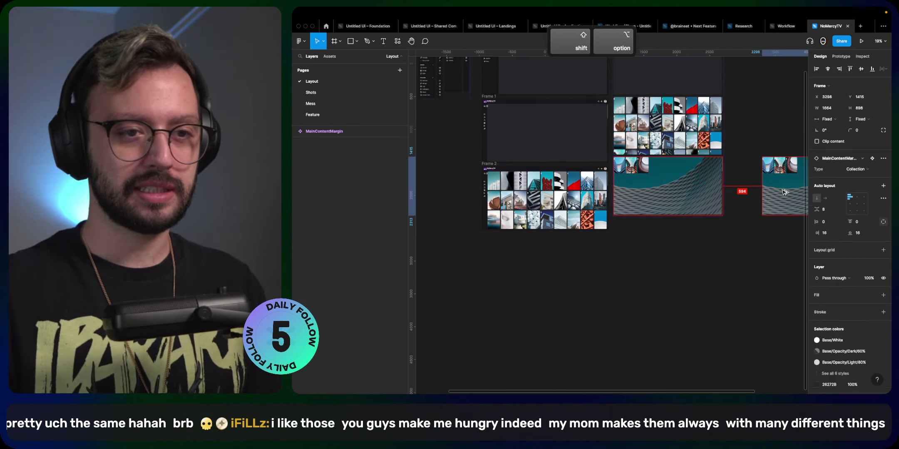
{"action": "scroll", "coordinate": [784, 192], "scroll_direction": "right", "scroll_amount": 5}
{"action": "left_click", "coordinate": [683, 198], "text": "super"}
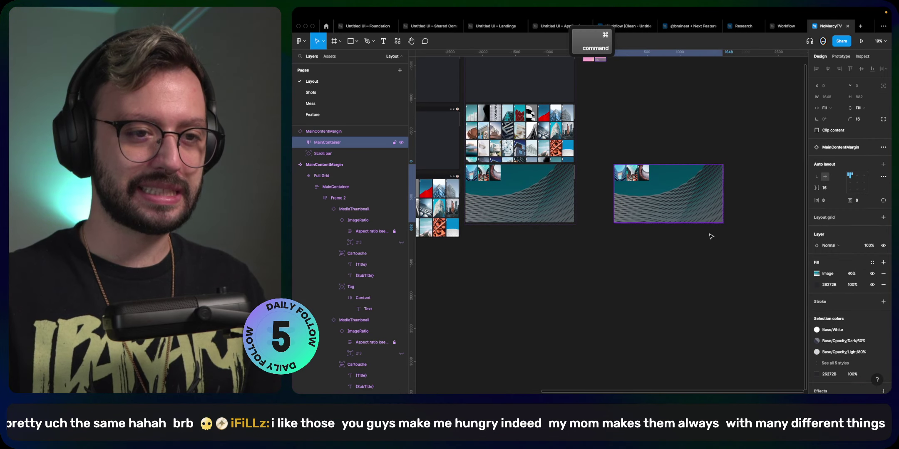
{"action": "left_click", "coordinate": [832, 286]}
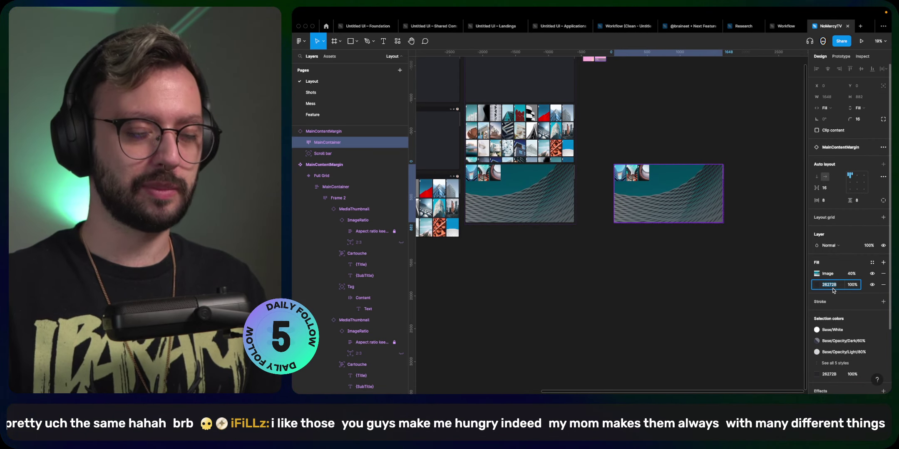
{"action": "type", "text": "fff"}
{"action": "key", "text": "Return"}
{"action": "key", "text": "shift+2"}
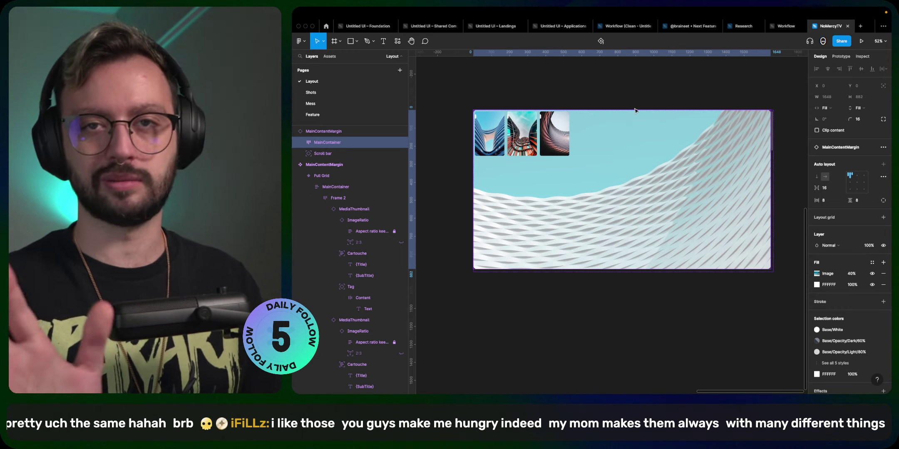
- Delete the white-based test copy of the Collection variant
{"action": "key", "text": "Delete"}
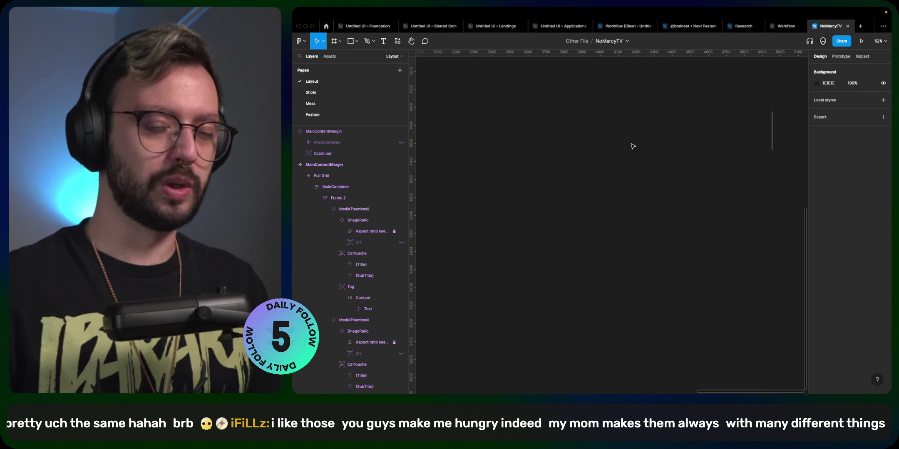
{"action": "scroll", "coordinate": [633, 146], "scroll_direction": "down", "scroll_amount": 3}
{"action": "left_click", "coordinate": [661, 133]}
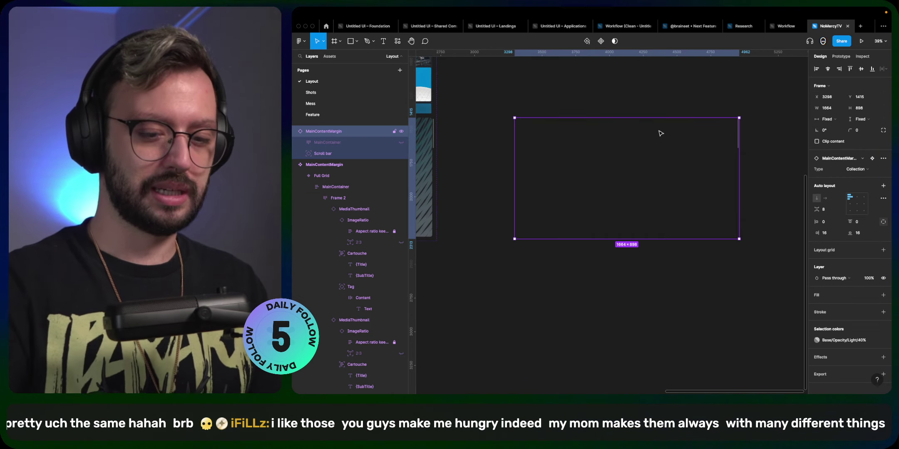
{"action": "key", "text": "Delete"}
- Create a layer visibility property named "Is TVShow" with value True for the Tag layers in both MediaThumbnail variants
{"action": "key", "text": "shift+1"}
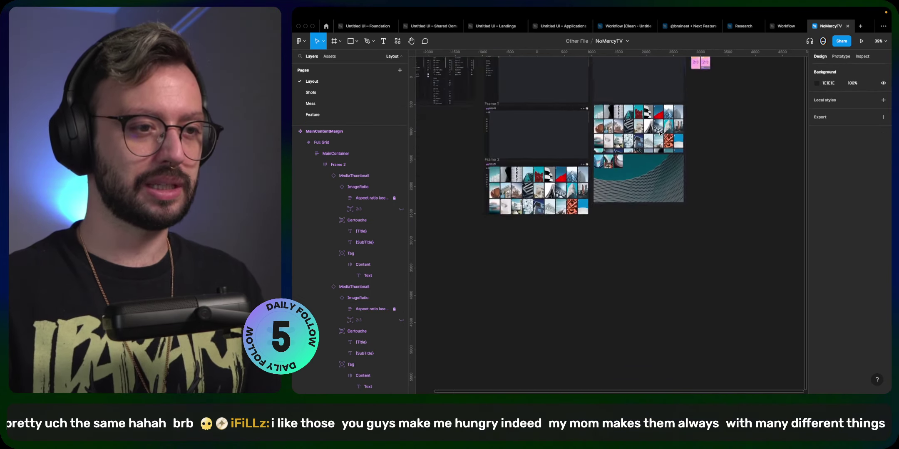
{"action": "key", "text": "shift+2"}
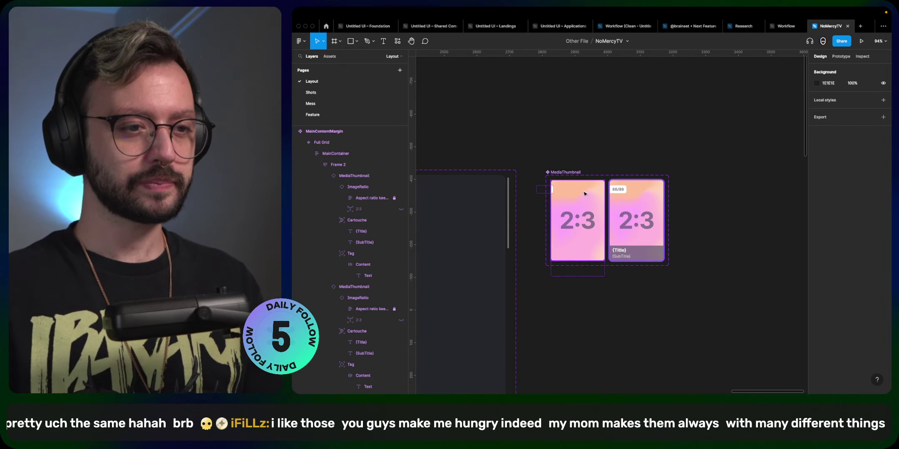
{"action": "left_click", "coordinate": [578, 231], "text": "super"}
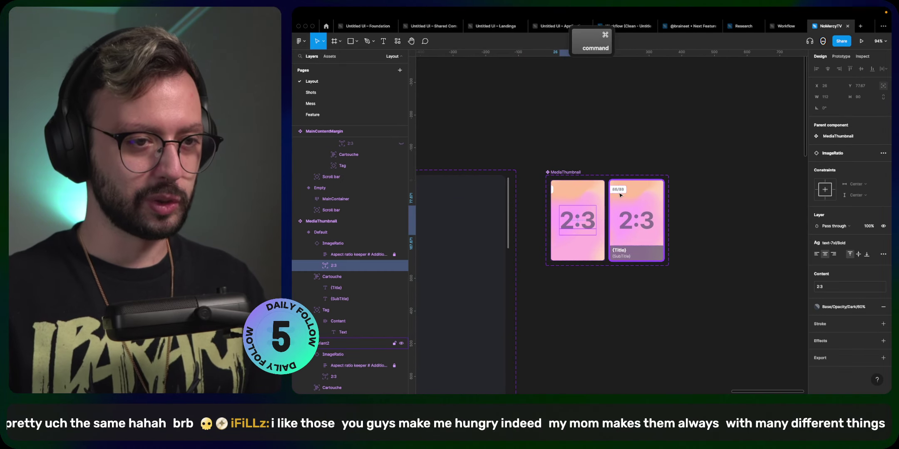
{"action": "scroll", "coordinate": [628, 194], "scroll_direction": "up", "scroll_amount": 5}
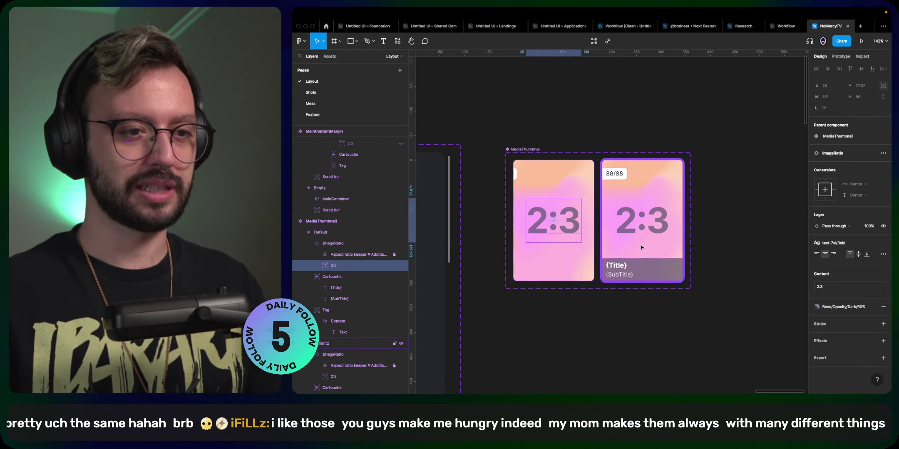
{"action": "left_click", "coordinate": [616, 183], "text": "super"}
{"action": "left_click", "coordinate": [614, 174], "text": "super"}
{"action": "left_click", "coordinate": [515, 174], "text": "shift+super"}
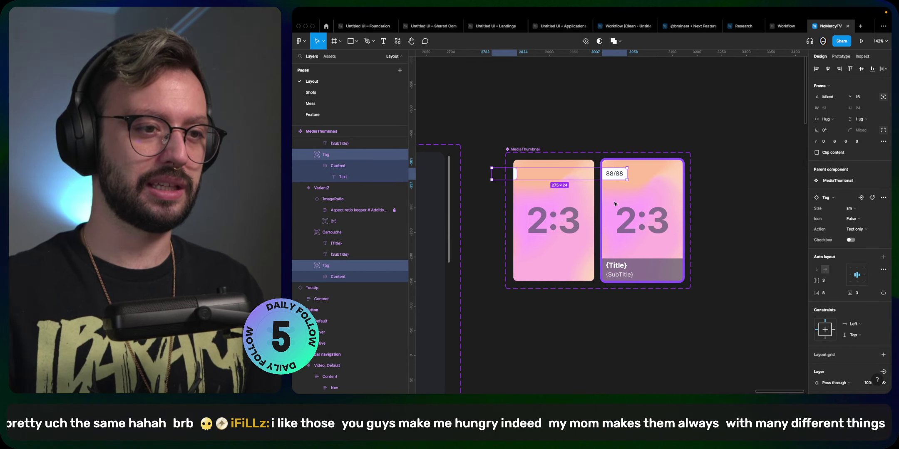
{"action": "scroll", "coordinate": [846, 246], "scroll_direction": "down", "scroll_amount": 3}
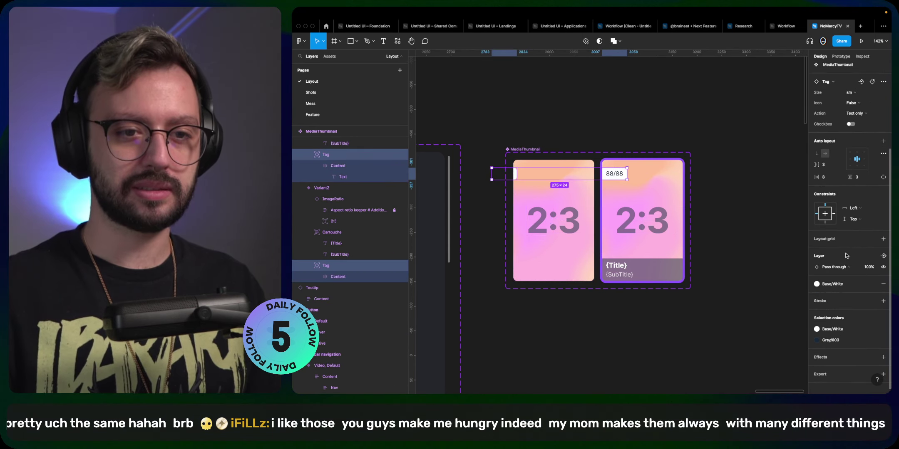
{"action": "left_click", "coordinate": [883, 256]}
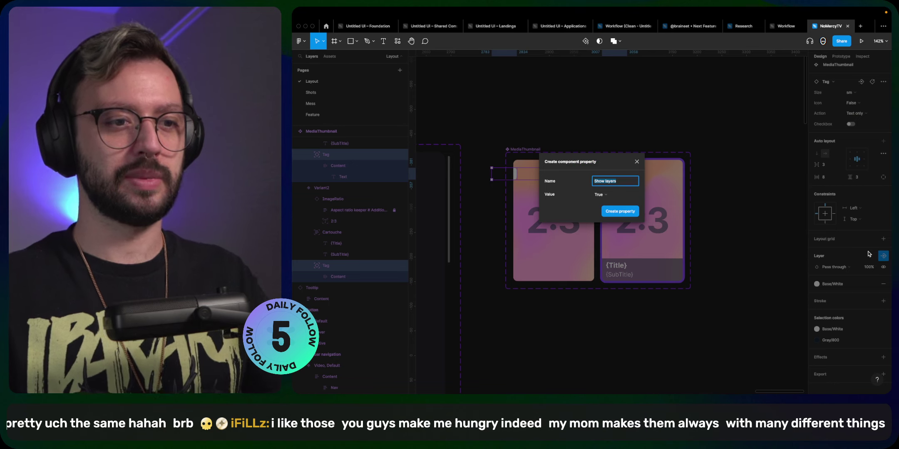
{"action": "type", "text": "I"}
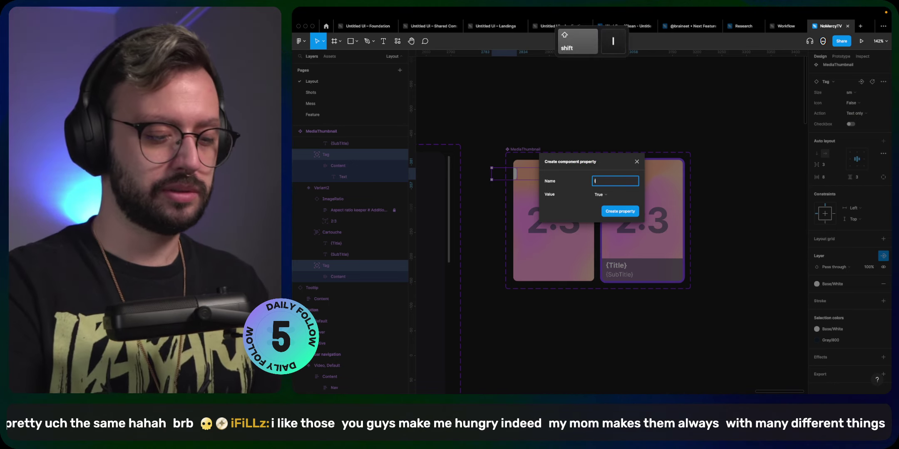
{"action": "type", "text": "s "}
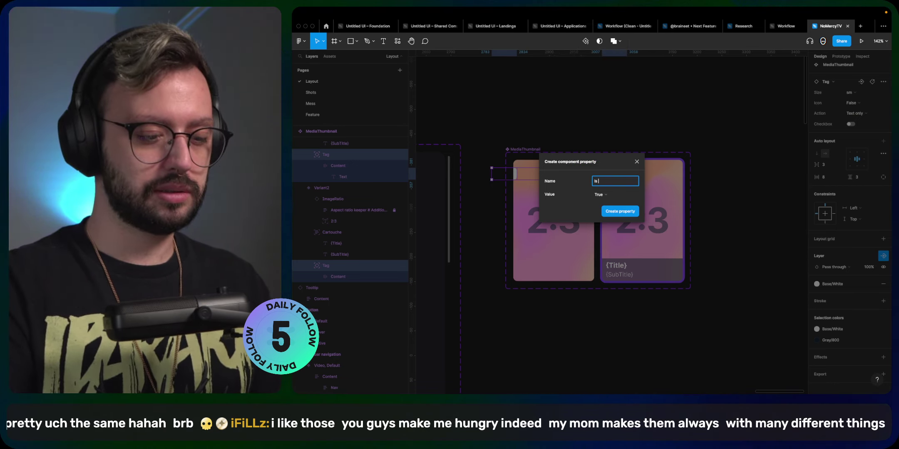
{"action": "type", "text": "TVShow"}
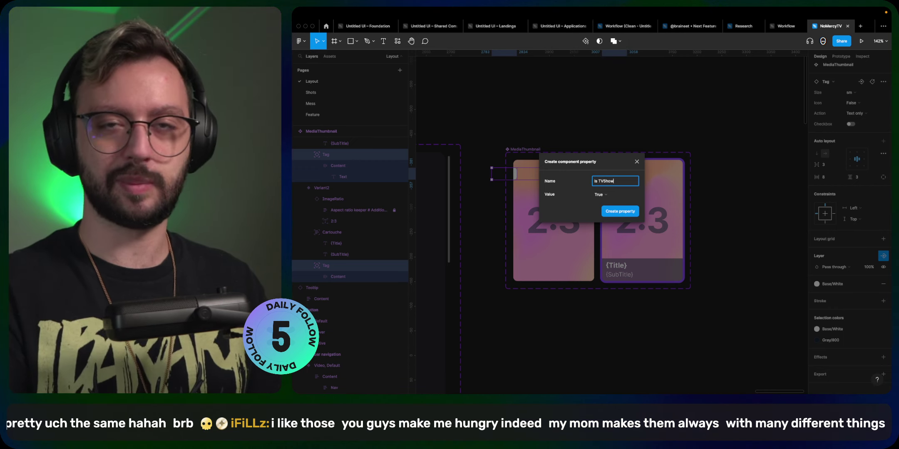
{"action": "key", "text": "Return"}
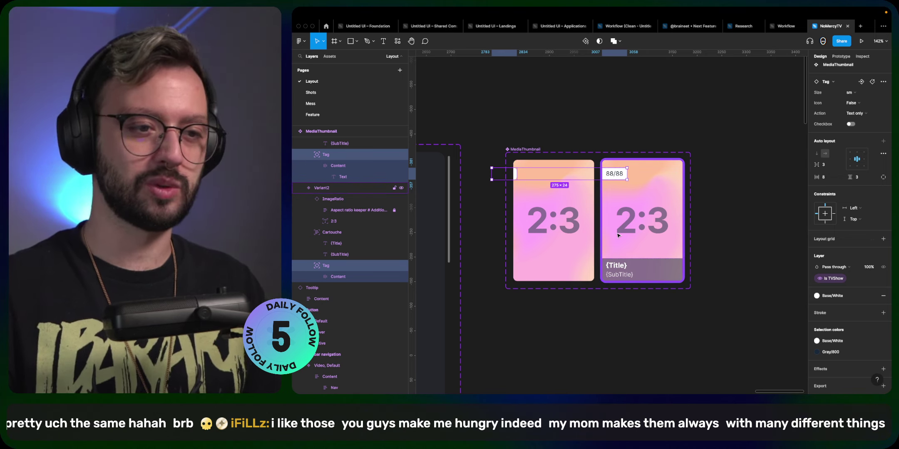
- Select all three thumbnails in the Collection variant and turn off their Is TVShow property
{"action": "scroll", "coordinate": [617, 236], "scroll_direction": "down", "scroll_amount": 10}
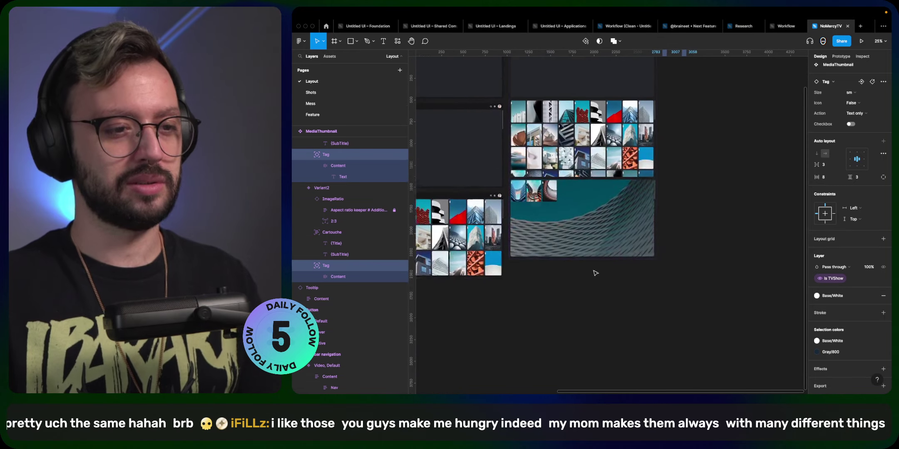
{"action": "scroll", "coordinate": [516, 208], "scroll_direction": "up", "scroll_amount": 8}
{"action": "left_click", "coordinate": [572, 164], "text": "super"}
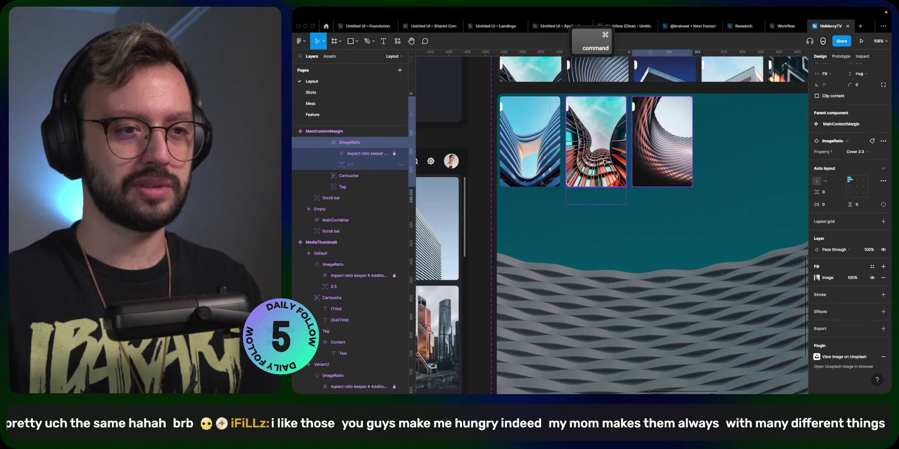
{"action": "left_click", "coordinate": [529, 141], "text": "shift"}
{"action": "left_click", "coordinate": [662, 142], "text": "shift"}
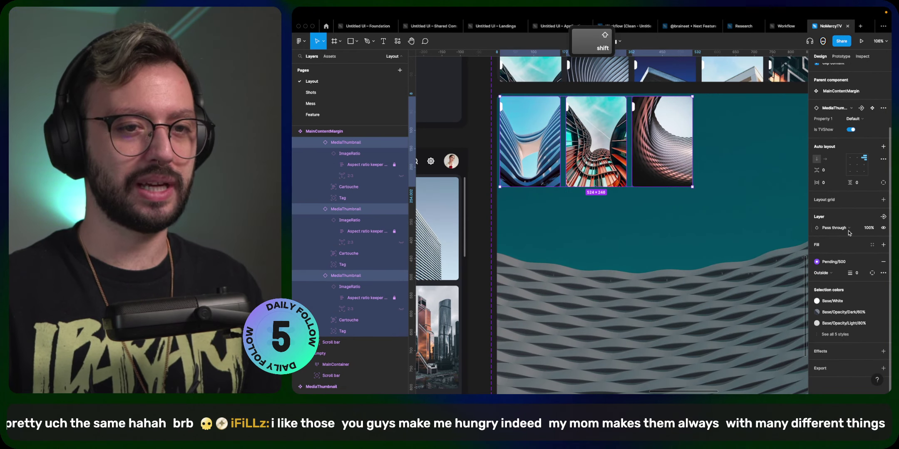
{"action": "left_click", "coordinate": [851, 130]}
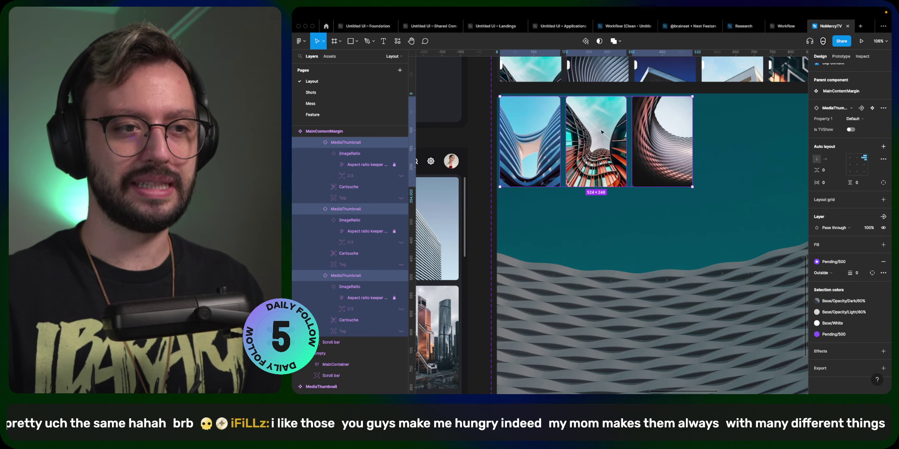
- Select the third Collection thumbnail and enlarge it to a width of 196
{"action": "scroll", "coordinate": [722, 170], "scroll_direction": "down", "scroll_amount": 4}
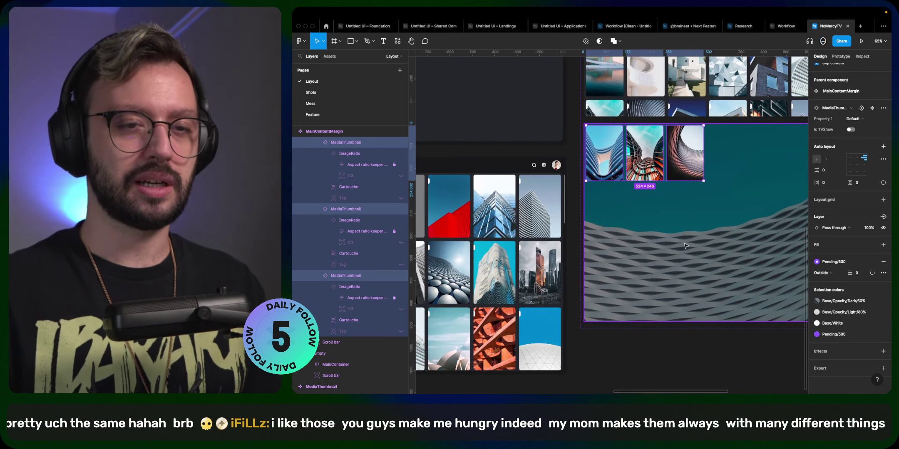
{"action": "key", "text": "shift"}
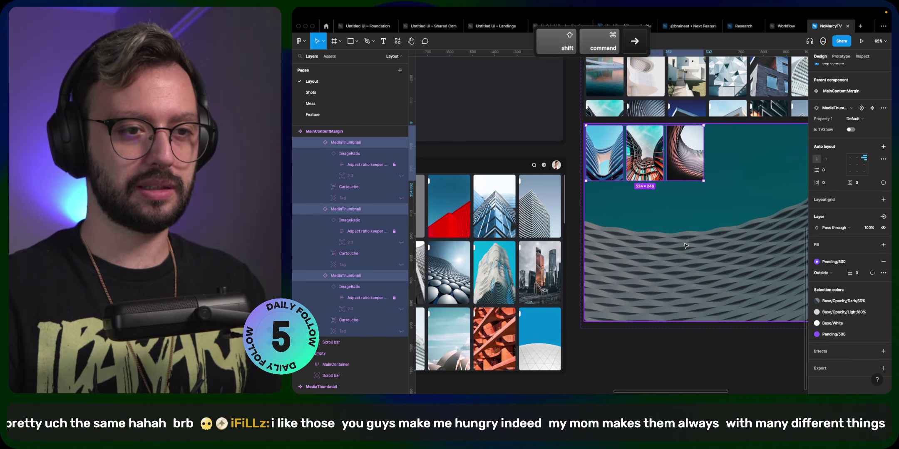
{"action": "key", "text": "shift"}
{"action": "key", "text": "shift+Return"}
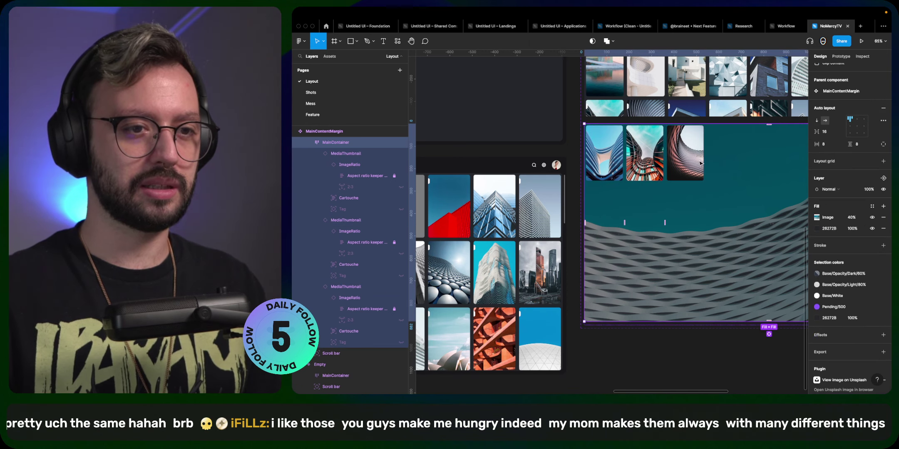
{"action": "left_click", "coordinate": [678, 157]}
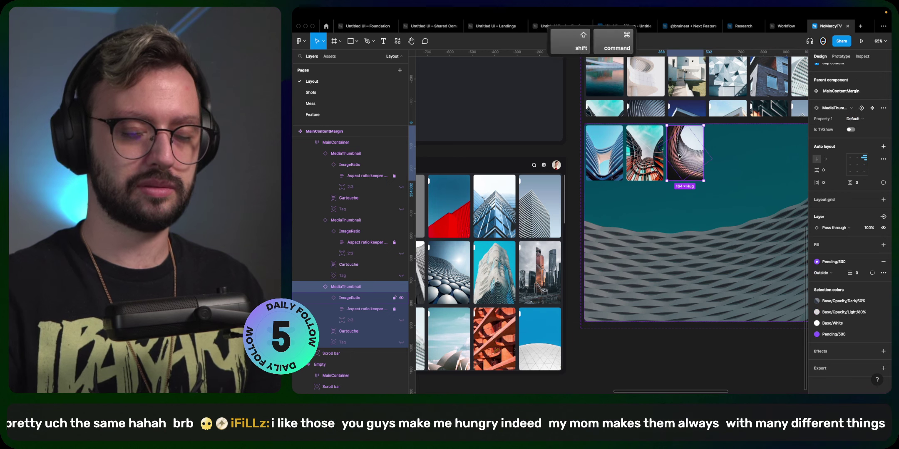
{"action": "key", "text": "shift+super+Right"}
{"action": "key", "text": "shift+super+Right"}
{"action": "key", "text": "shift+super+Right"}
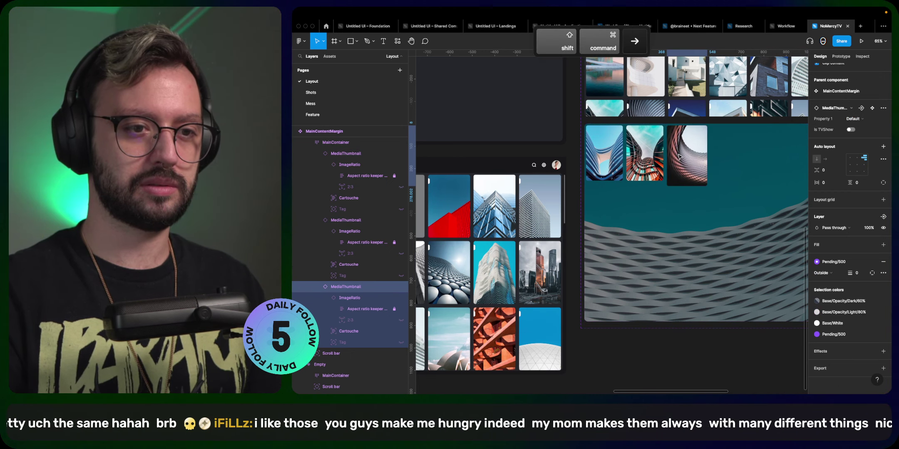
{"action": "key", "text": "shift+super+Right"}
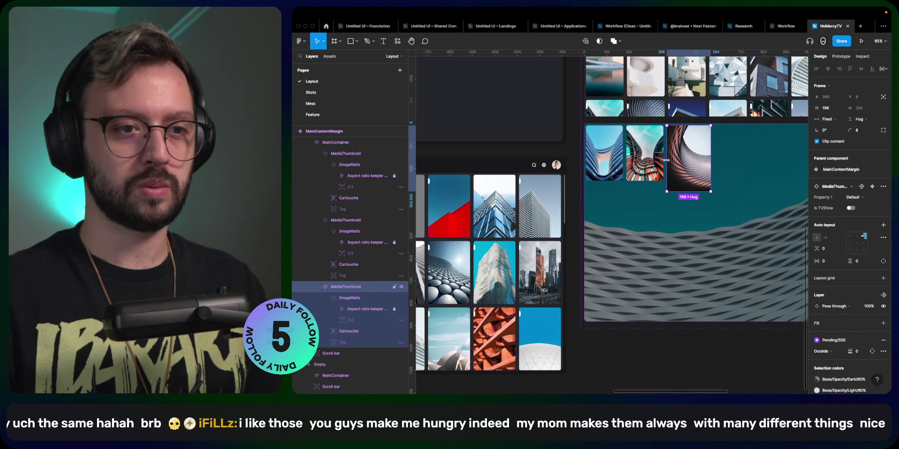
- Select the first two Collection thumbnails and widen both to 196 to match the third
{"action": "left_click", "coordinate": [645, 154]}
{"action": "left_click", "coordinate": [614, 163], "text": "shift"}
{"action": "key", "text": "shift+super+Right"}
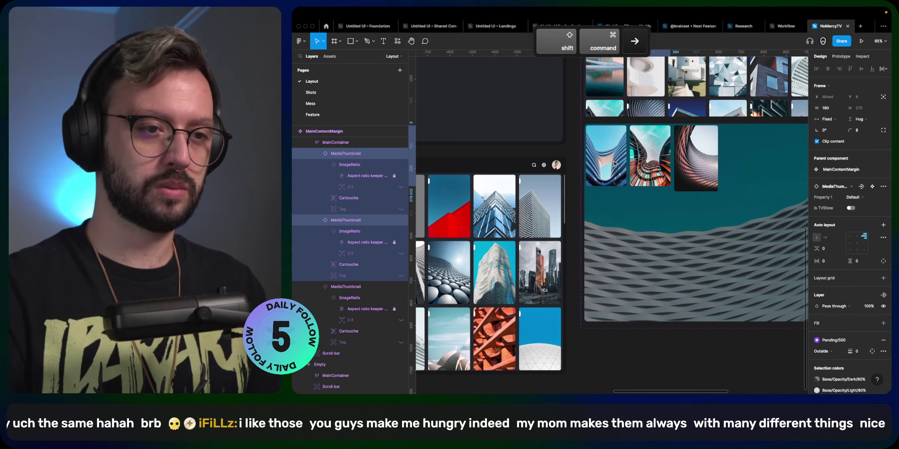
{"action": "key", "text": "shift+super+Right"}
{"action": "key", "text": "shift+super+Right"}
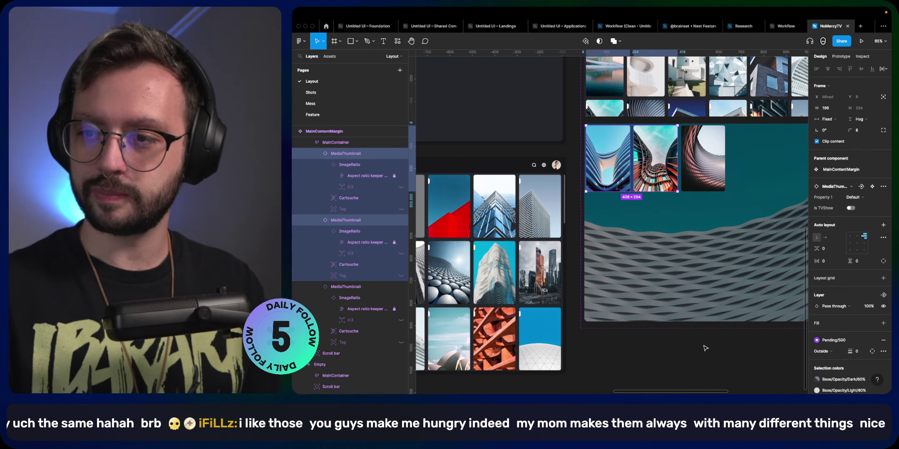
{"action": "left_click", "coordinate": [704, 360]}
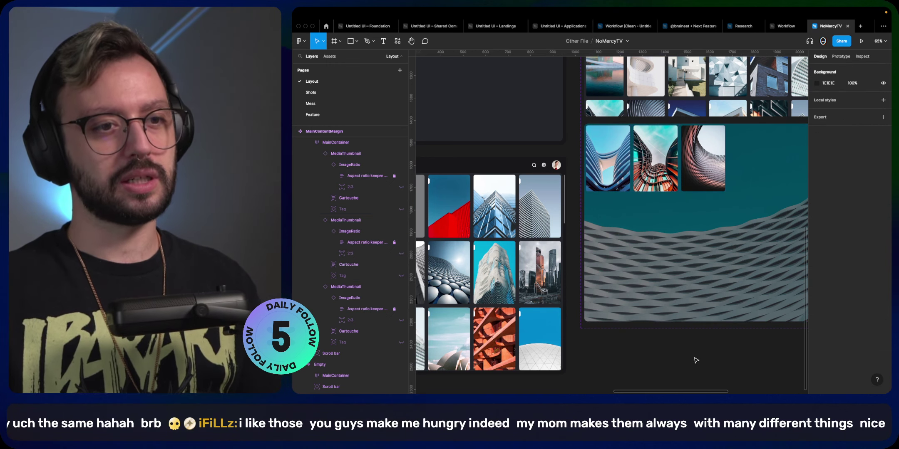
- Check the collection and film grid screenshots on the Shots page as reference and return to the Layout page
{"action": "scroll", "coordinate": [703, 361], "scroll_direction": "down", "scroll_amount": 5}
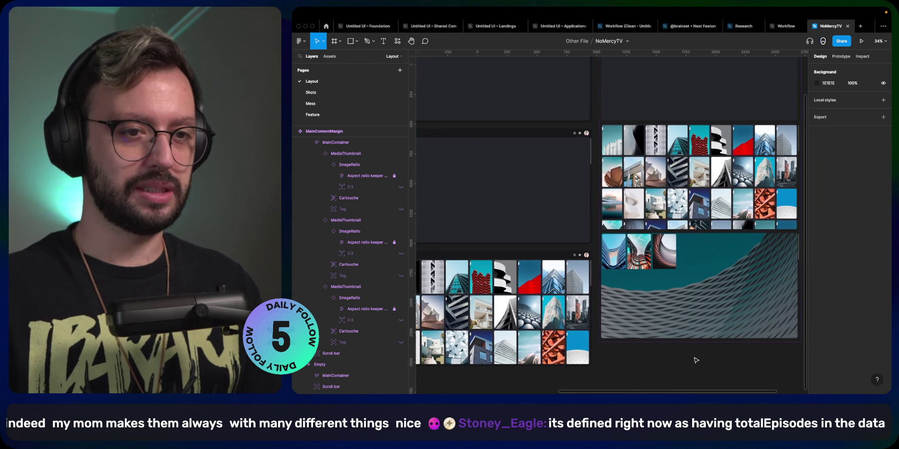
{"action": "scroll", "coordinate": [696, 360], "scroll_direction": "right", "scroll_amount": 3}
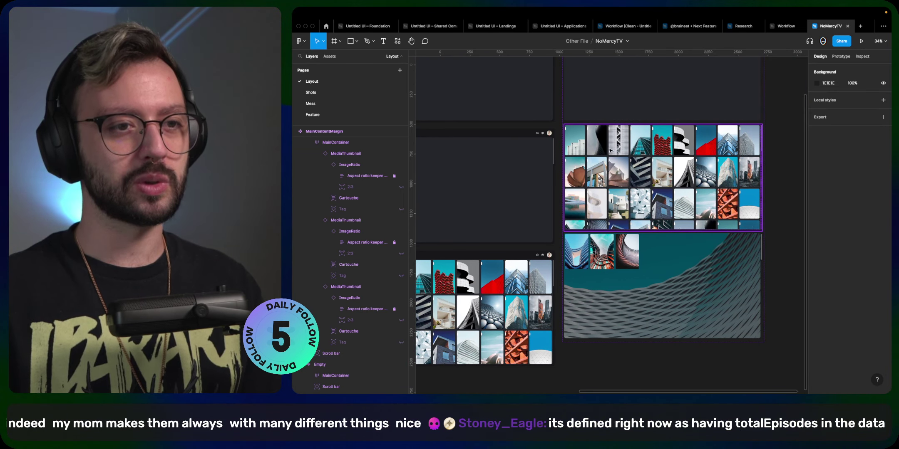
{"action": "key", "text": "ctrl+Left"}
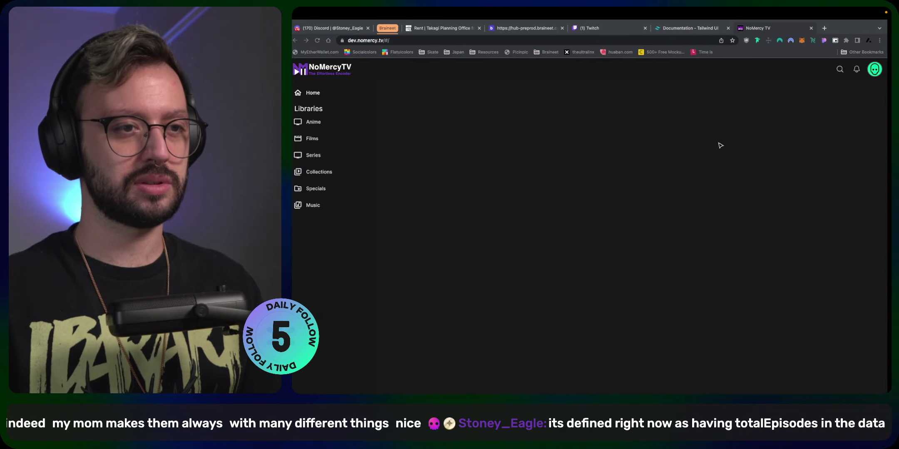
{"action": "key", "text": "ctrl+Right"}
{"action": "left_click", "coordinate": [338, 95]}
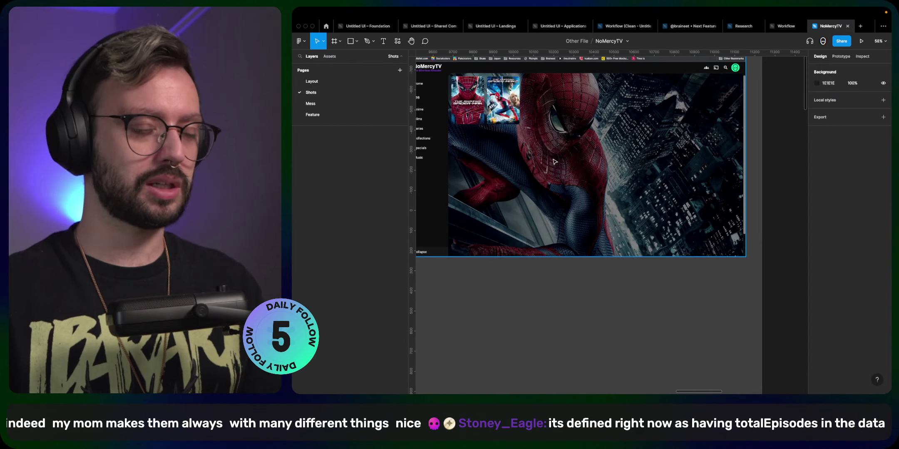
{"action": "scroll", "coordinate": [588, 206], "scroll_direction": "right", "scroll_amount": 1}
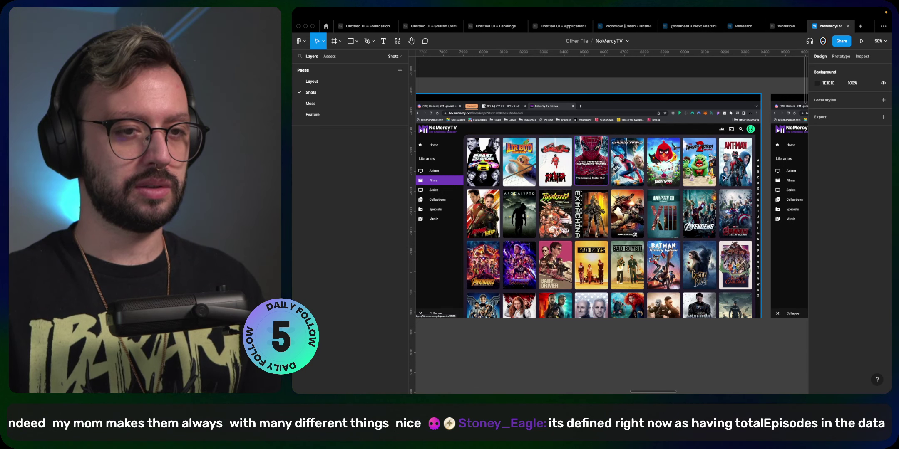
{"action": "left_click", "coordinate": [333, 82]}
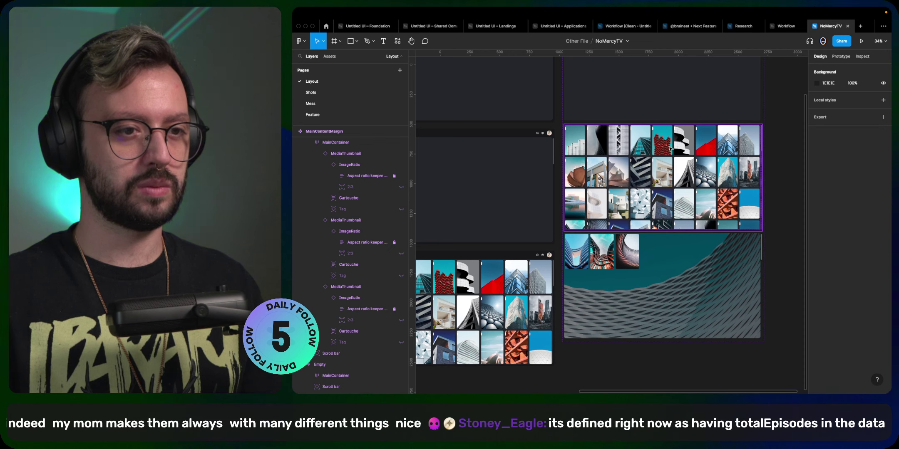
- Delete the last MediaThumbnail of all four rows in the thumbnail grid variant above the Collection variant
{"action": "left_click", "coordinate": [738, 149]}
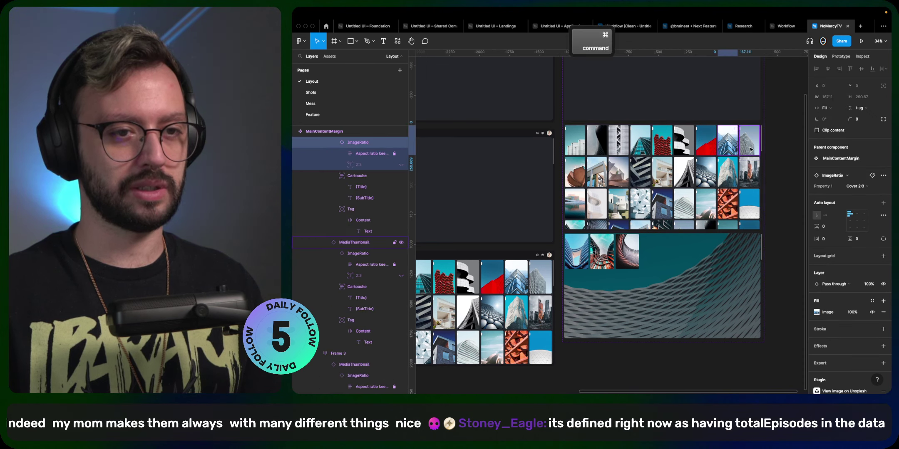
{"action": "left_click", "coordinate": [749, 152]}
{"action": "left_click_drag", "start_coordinate": [749, 184], "coordinate": [751, 227]}
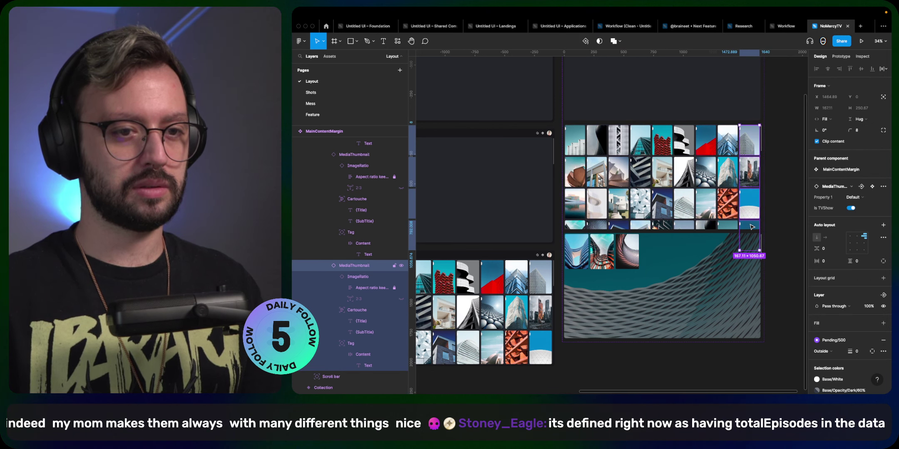
{"action": "key", "text": "Delete"}
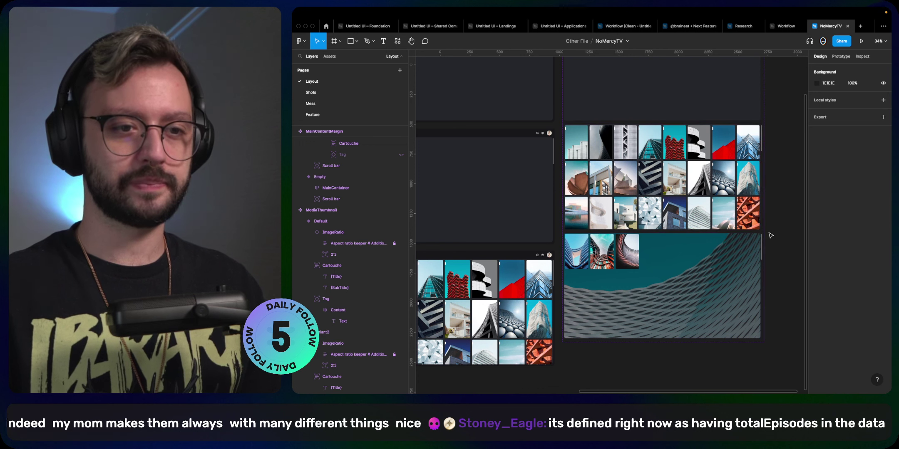
- Set the opacity of the image fill on the Collection variant's MainContainer to 32%
{"action": "scroll", "coordinate": [753, 249], "scroll_direction": "down", "scroll_amount": 1}
{"action": "left_click", "coordinate": [749, 258], "text": "super"}
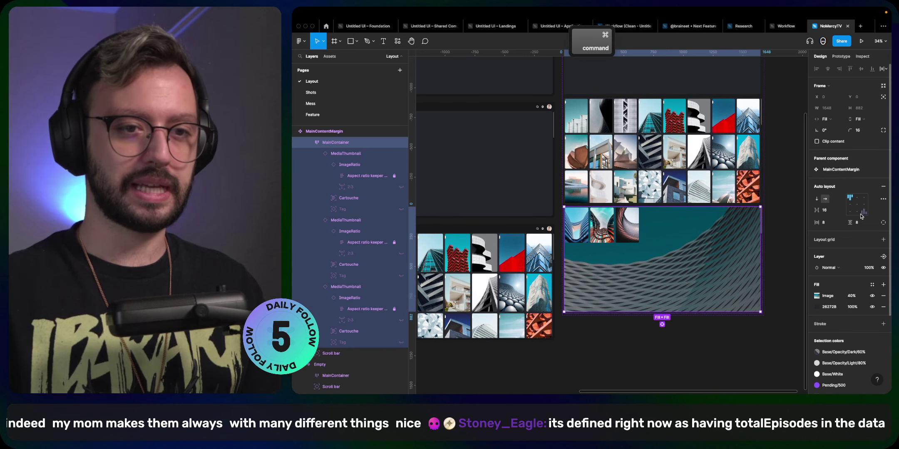
{"action": "left_click", "coordinate": [852, 296]}
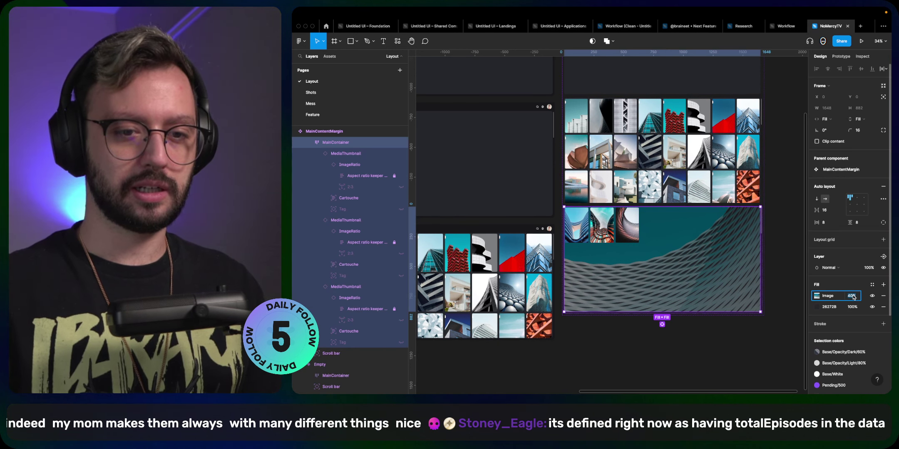
{"action": "type", "text": "100"}
{"action": "key", "text": "Return"}
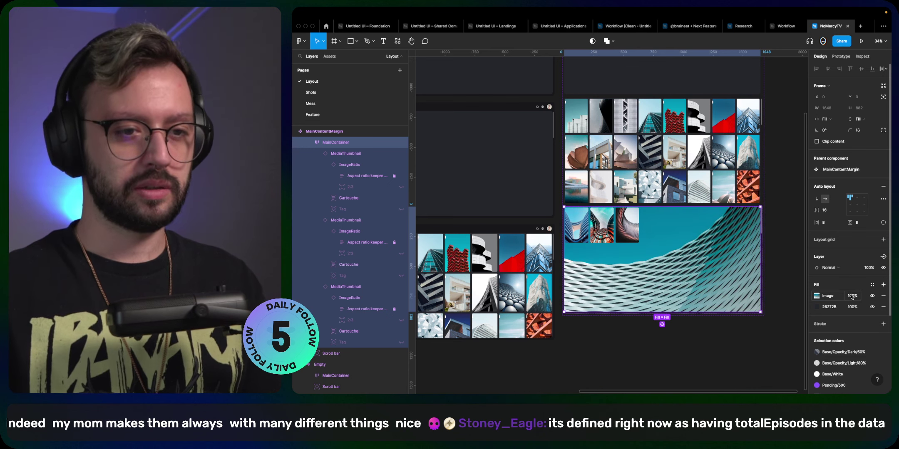
{"action": "type", "text": "32"}
{"action": "key", "text": "Return"}
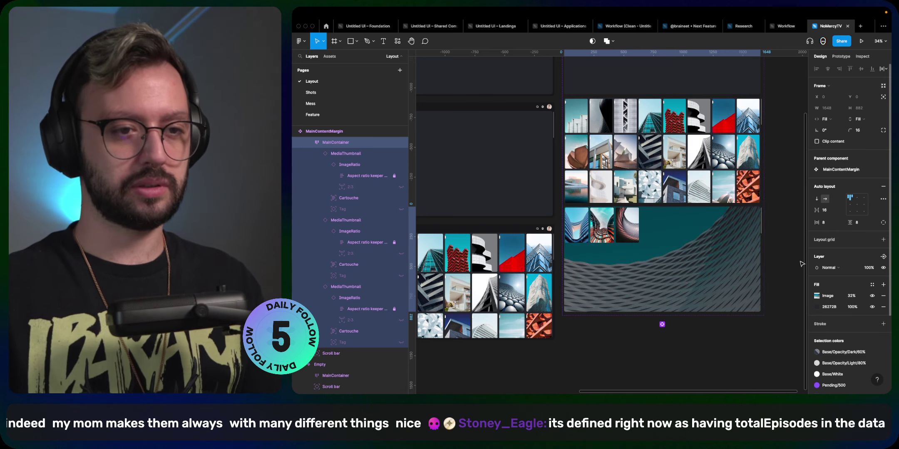
{"action": "left_click", "coordinate": [697, 353]}
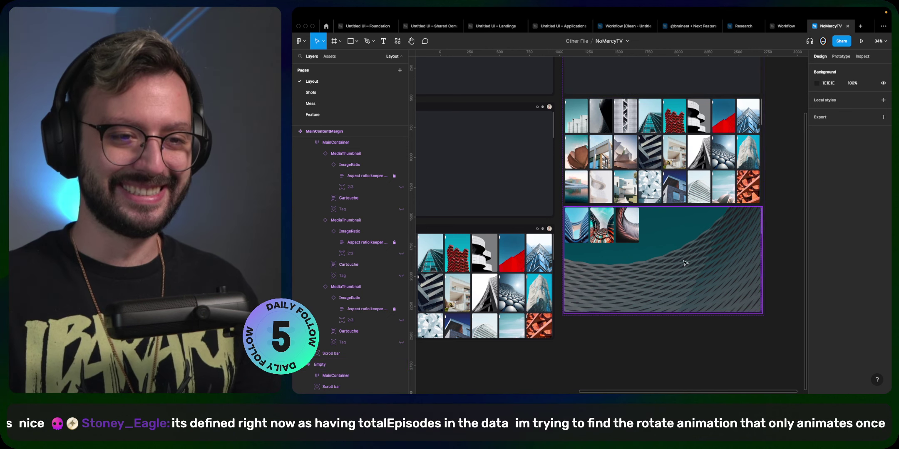
- Examine the Shots page screenshots, covering the Spider-Man collection, the film and anime grids and the SEAL Team detail page
{"action": "left_click", "coordinate": [664, 245]}
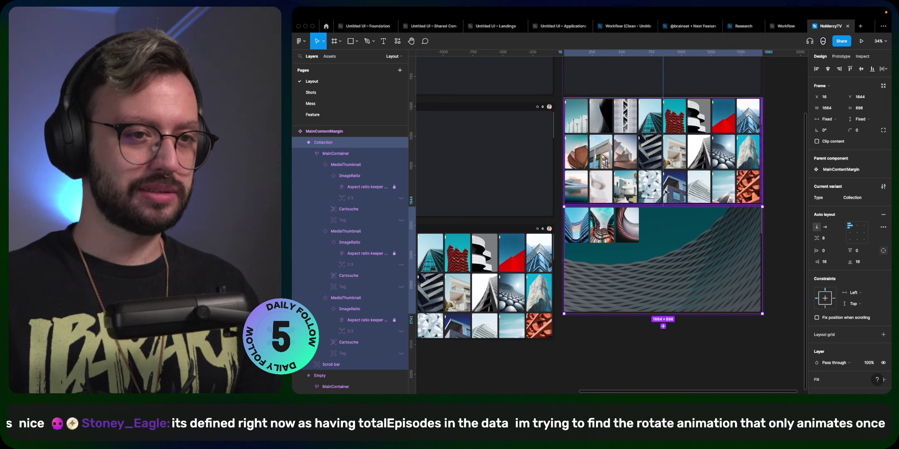
{"action": "left_click", "coordinate": [325, 95]}
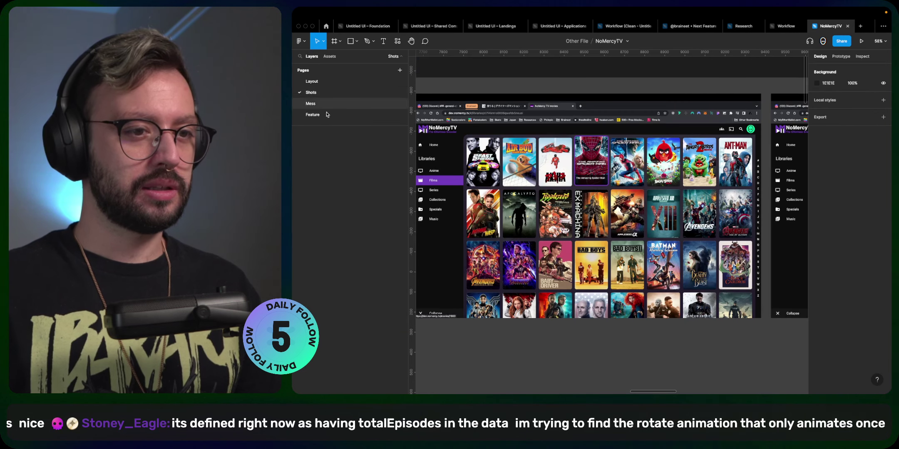
{"action": "scroll", "coordinate": [601, 279], "scroll_direction": "right", "scroll_amount": 5}
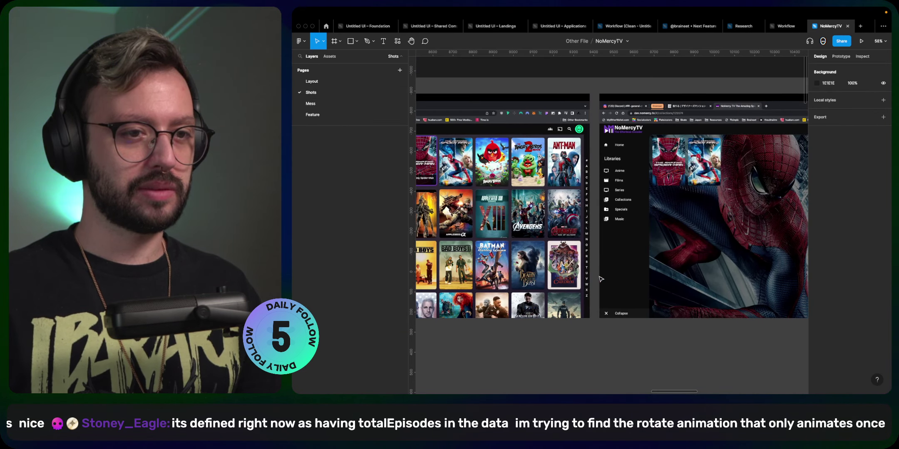
{"action": "scroll", "coordinate": [601, 279], "scroll_direction": "right", "scroll_amount": 1}
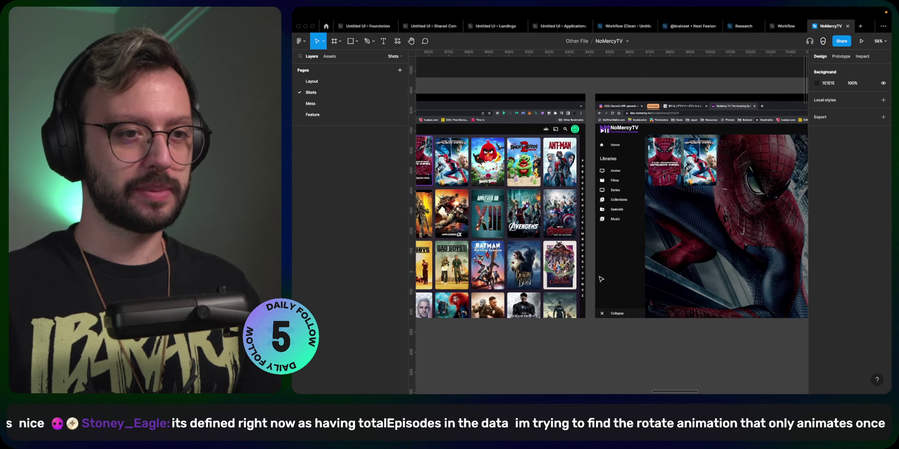
{"action": "left_click", "coordinate": [351, 86]}
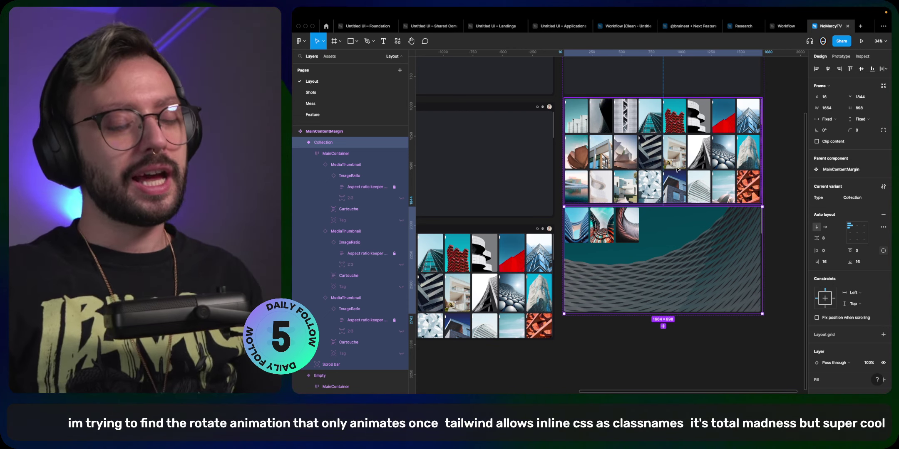
{"action": "left_click", "coordinate": [391, 92]}
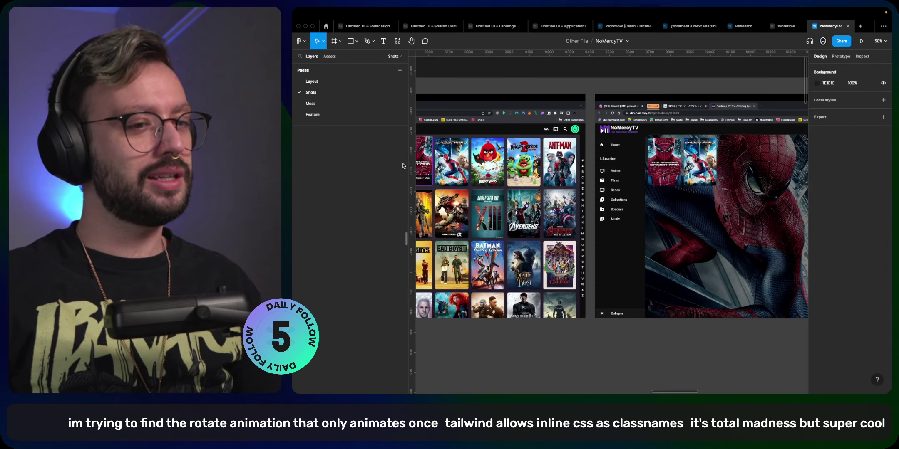
{"action": "scroll", "coordinate": [625, 209], "scroll_direction": "down", "scroll_amount": 5}
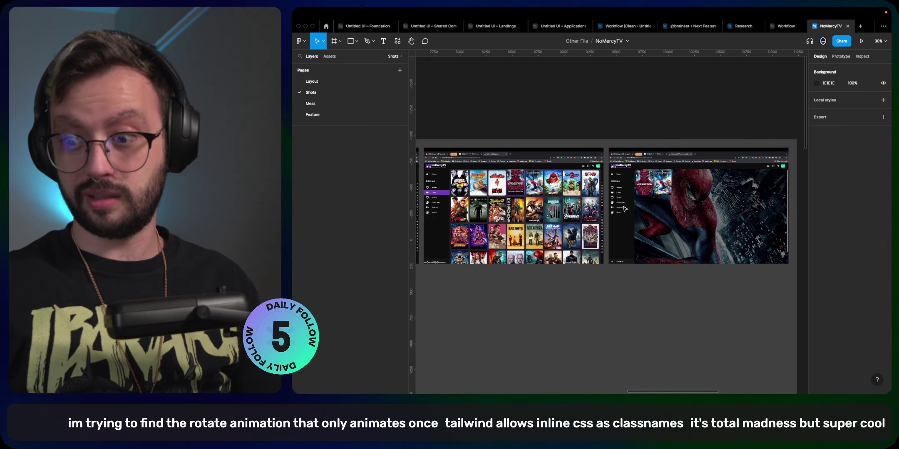
{"action": "scroll", "coordinate": [625, 208], "scroll_direction": "left", "scroll_amount": 10}
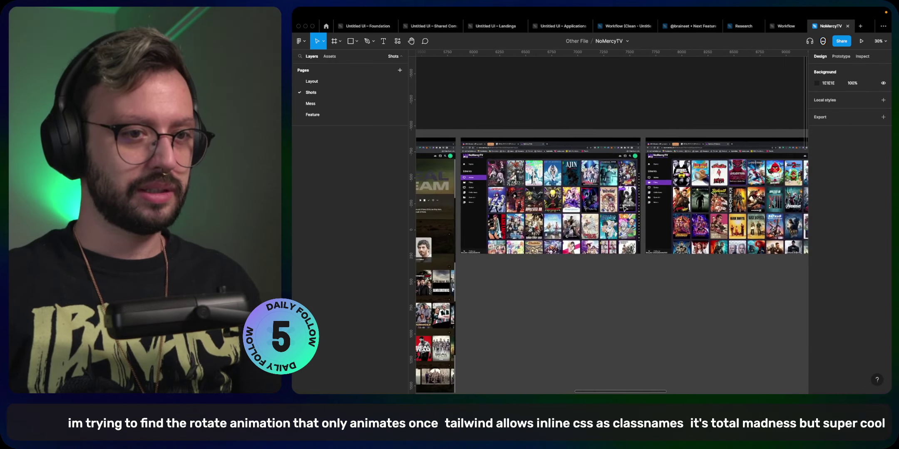
{"action": "scroll", "coordinate": [637, 216], "scroll_direction": "right", "scroll_amount": 1}
{"action": "left_click", "coordinate": [586, 211]}
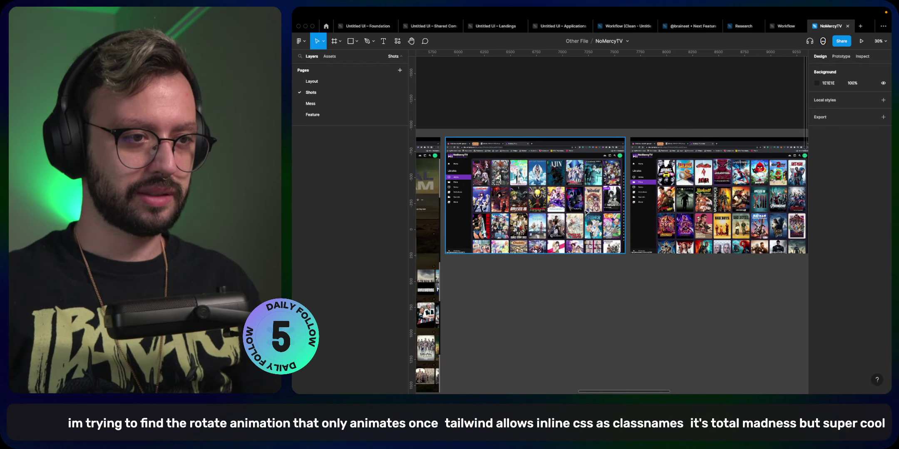
{"action": "scroll", "coordinate": [585, 210], "scroll_direction": "left", "scroll_amount": 6}
{"action": "scroll", "coordinate": [585, 211], "scroll_direction": "down", "scroll_amount": 2}
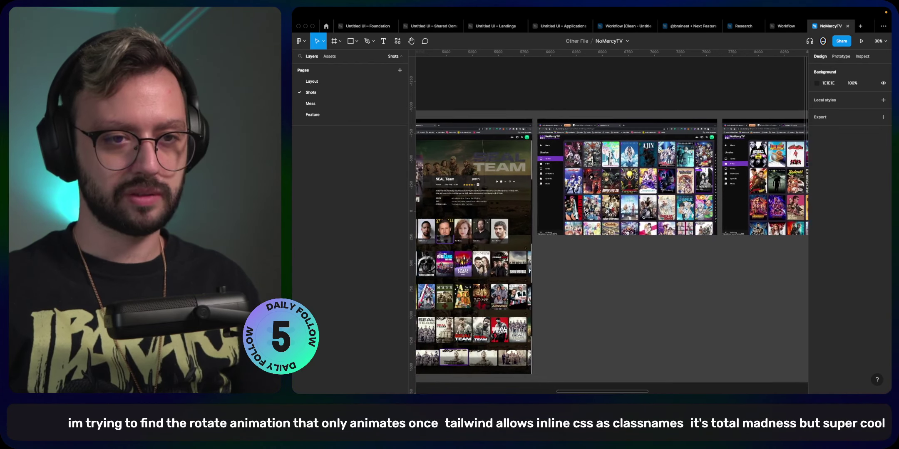
- Examine the NoMercyTV screenshots on the Shots page, including the loading, home, SEAL Team detail and library grid screens
{"action": "scroll", "coordinate": [585, 213], "scroll_direction": "left", "scroll_amount": 10}
{"action": "scroll", "coordinate": [586, 212], "scroll_direction": "down", "scroll_amount": 2}
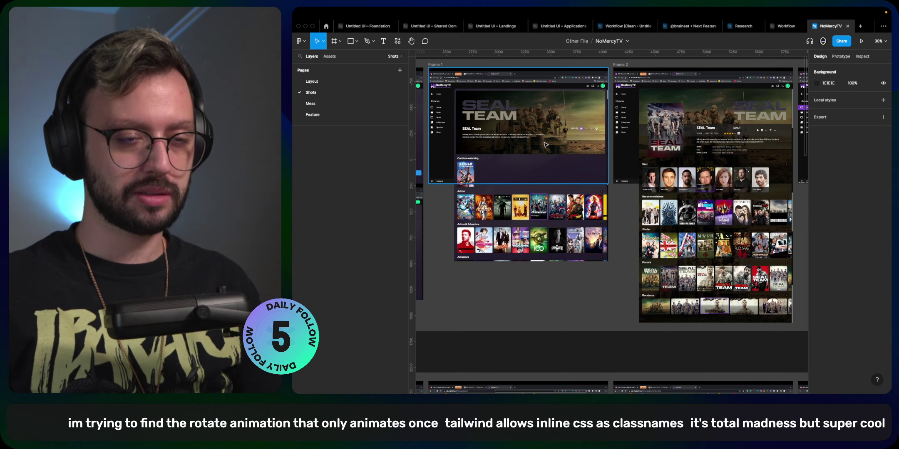
{"action": "scroll", "coordinate": [707, 133], "scroll_direction": "right", "scroll_amount": 3}
{"action": "scroll", "coordinate": [707, 133], "scroll_direction": "up", "scroll_amount": 1}
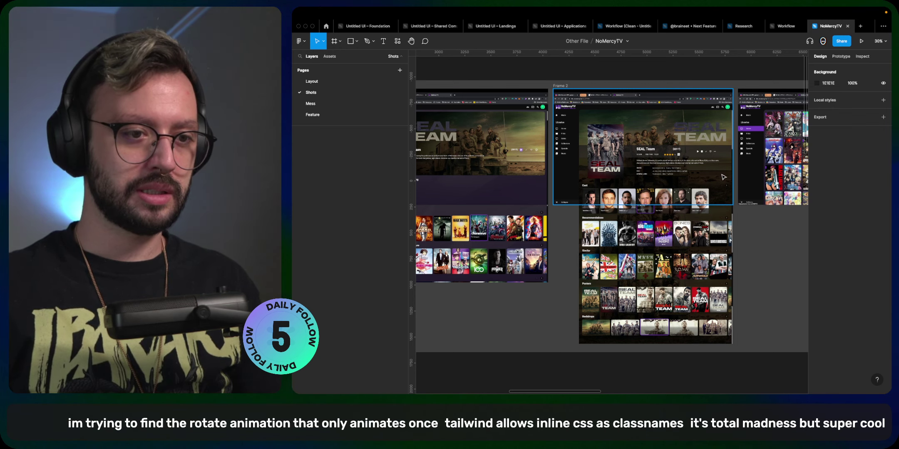
{"action": "scroll", "coordinate": [724, 177], "scroll_direction": "left", "scroll_amount": 10}
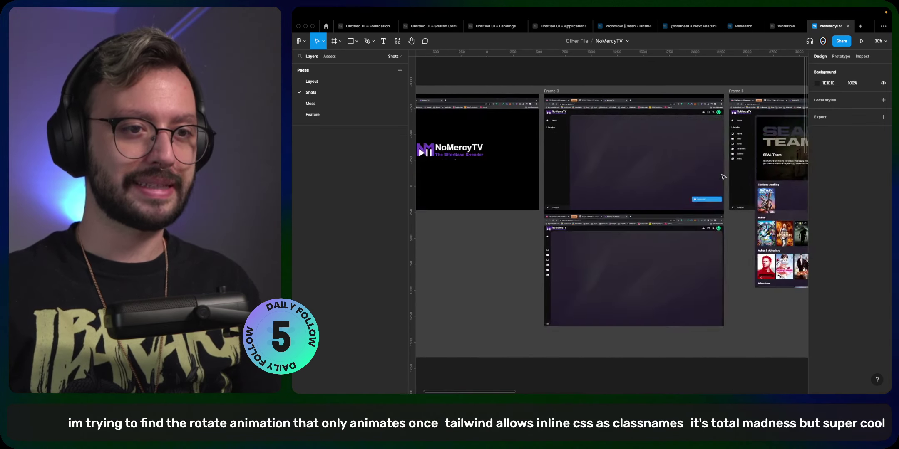
{"action": "scroll", "coordinate": [724, 177], "scroll_direction": "left", "scroll_amount": 3}
{"action": "scroll", "coordinate": [722, 177], "scroll_direction": "right", "scroll_amount": 8}
{"action": "scroll", "coordinate": [665, 134], "scroll_direction": "down", "scroll_amount": 2}
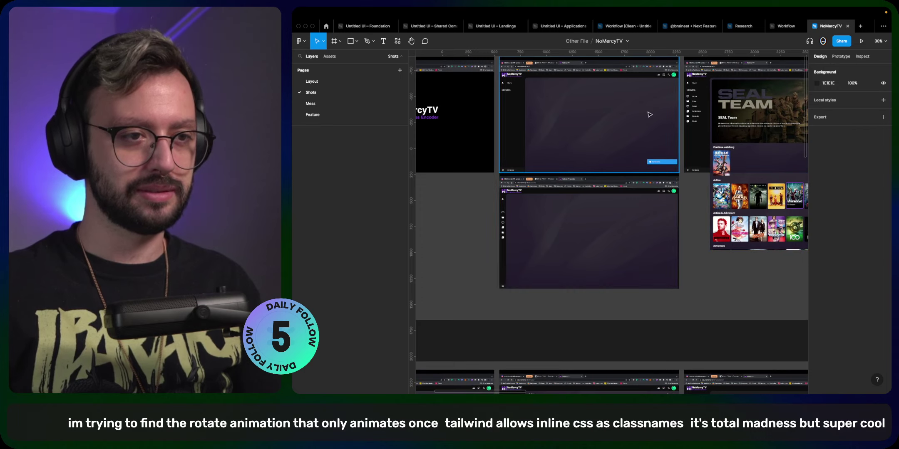
{"action": "scroll", "coordinate": [691, 257], "scroll_direction": "right", "scroll_amount": 3}
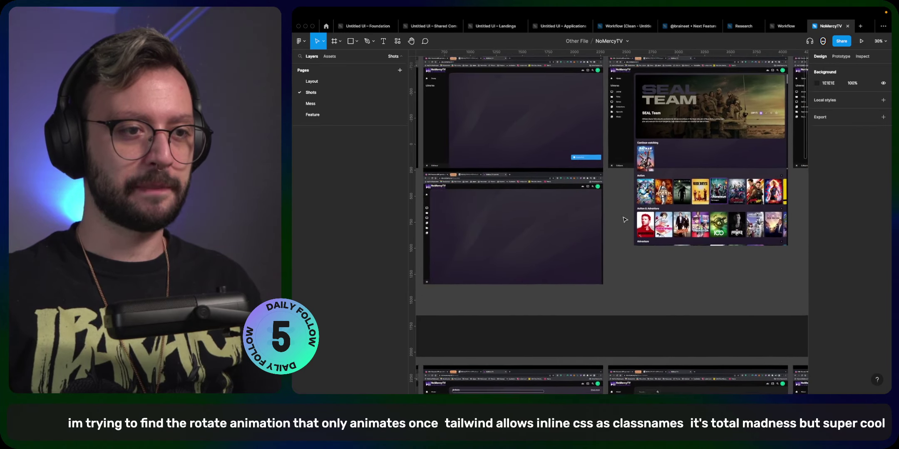
{"action": "scroll", "coordinate": [604, 173], "scroll_direction": "up", "scroll_amount": 5}
{"action": "scroll", "coordinate": [603, 172], "scroll_direction": "down", "scroll_amount": 4}
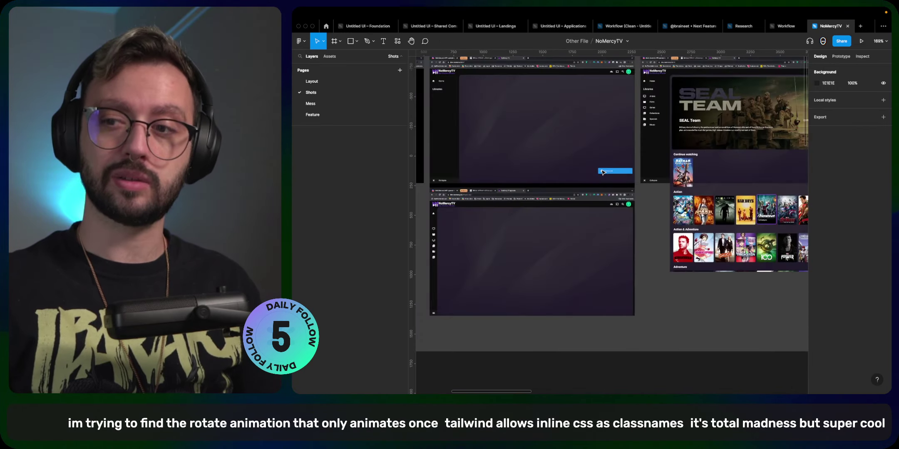
{"action": "scroll", "coordinate": [602, 172], "scroll_direction": "right", "scroll_amount": 7}
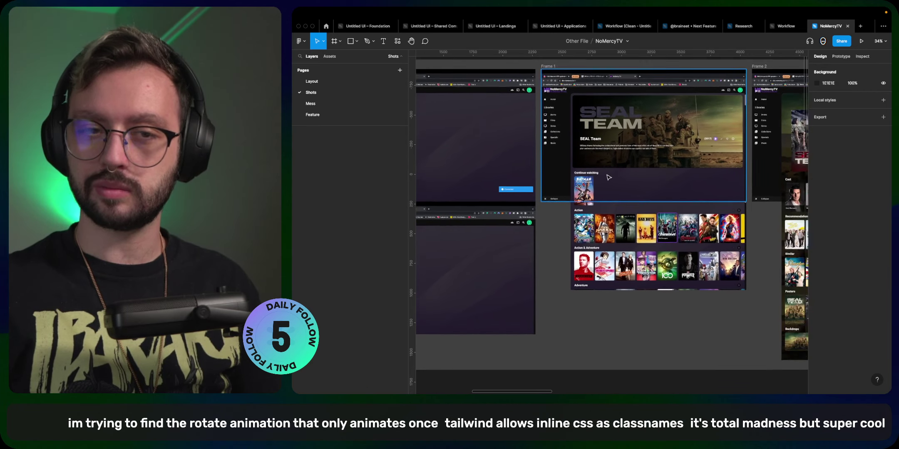
{"action": "scroll", "coordinate": [610, 179], "scroll_direction": "down", "scroll_amount": 5}
{"action": "scroll", "coordinate": [609, 167], "scroll_direction": "down", "scroll_amount": 3}
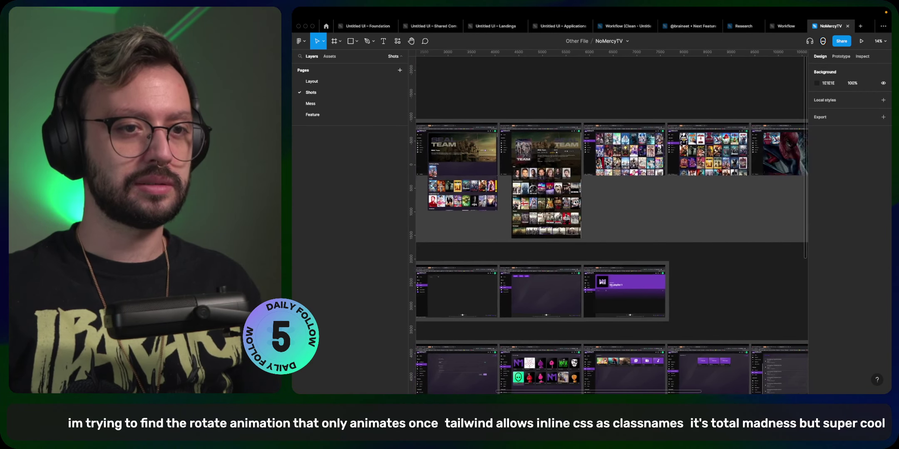
{"action": "scroll", "coordinate": [608, 161], "scroll_direction": "left", "scroll_amount": 2}
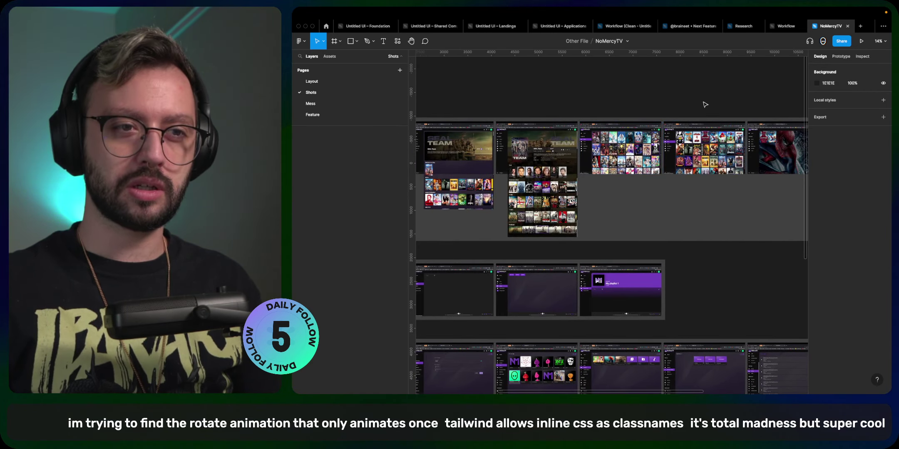
- Switch to Chrome, search the Tailwind UI site for "notifications" and open the Notifications components page
{"action": "key", "text": "ctrl+Left"}
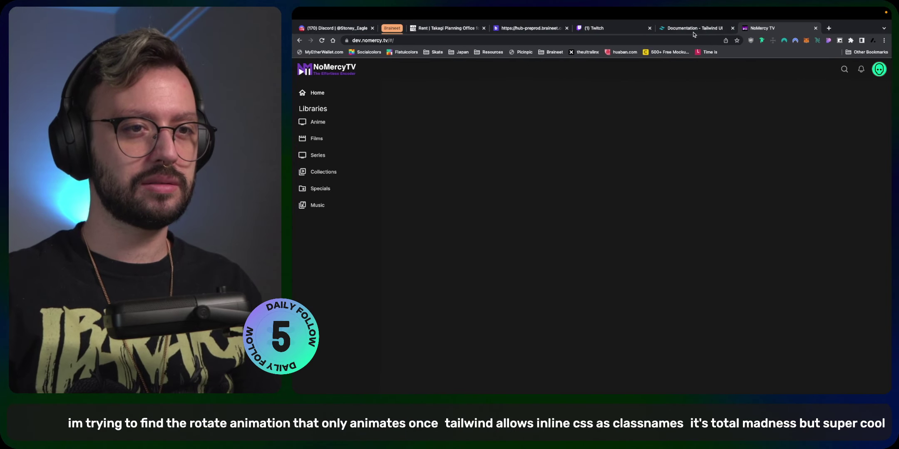
{"action": "key", "text": "ctrl+shift+Tab"}
{"action": "key", "text": "super+k"}
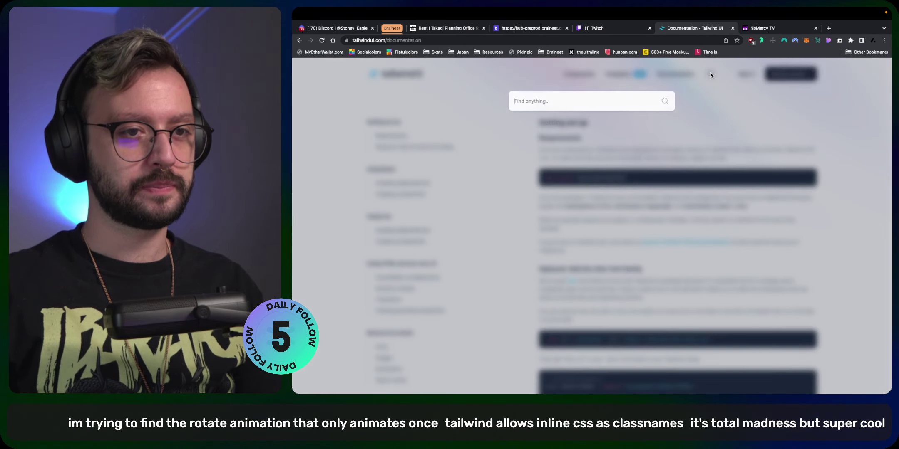
{"action": "type", "text": "not"}
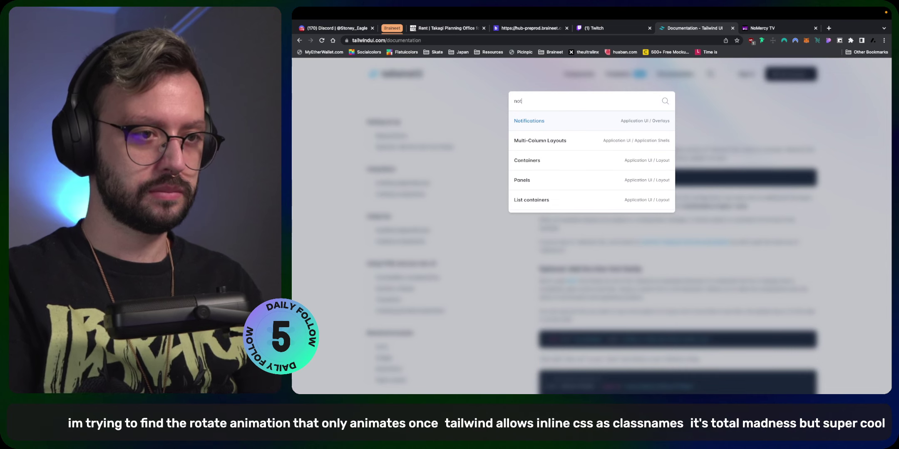
{"action": "type", "text": "ifications"}
{"action": "key", "text": "Return"}
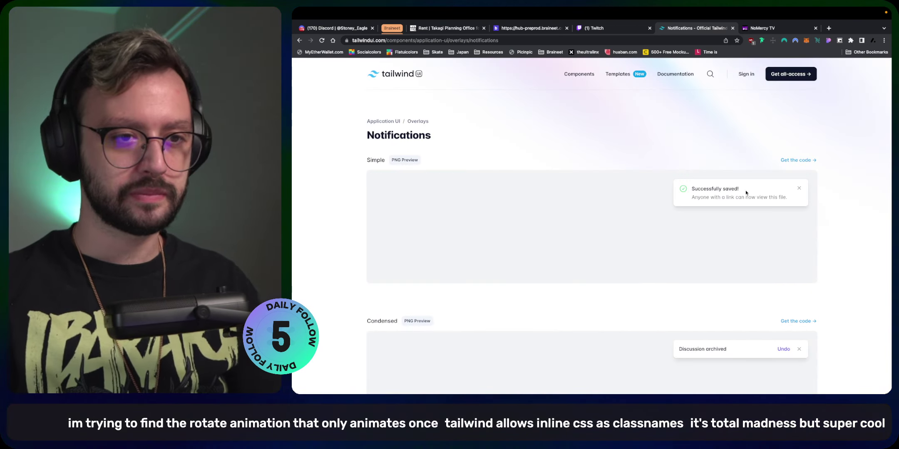
- Review the Tailwind UI notification variants, from Simple and Condensed to the versions with avatar, split buttons and buttons below
{"action": "scroll", "coordinate": [704, 228], "scroll_direction": "down", "scroll_amount": 5}
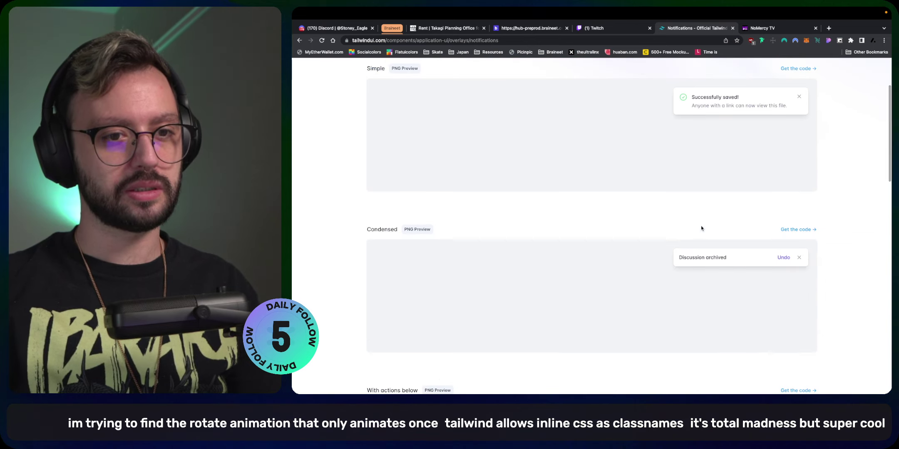
{"action": "scroll", "coordinate": [700, 228], "scroll_direction": "down", "scroll_amount": 6}
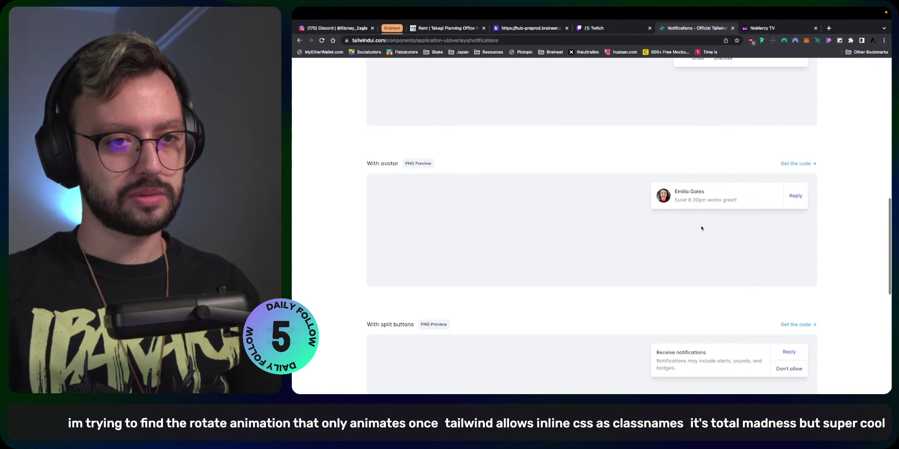
{"action": "scroll", "coordinate": [700, 228], "scroll_direction": "down", "scroll_amount": 4}
{"action": "scroll", "coordinate": [700, 228], "scroll_direction": "down", "scroll_amount": 4}
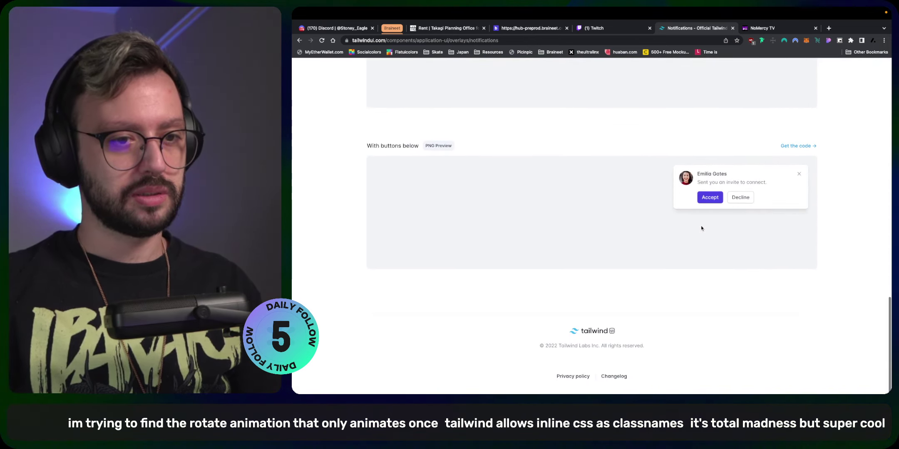
{"action": "scroll", "coordinate": [701, 228], "scroll_direction": "up", "scroll_amount": 9}
{"action": "scroll", "coordinate": [701, 228], "scroll_direction": "up", "scroll_amount": 10}
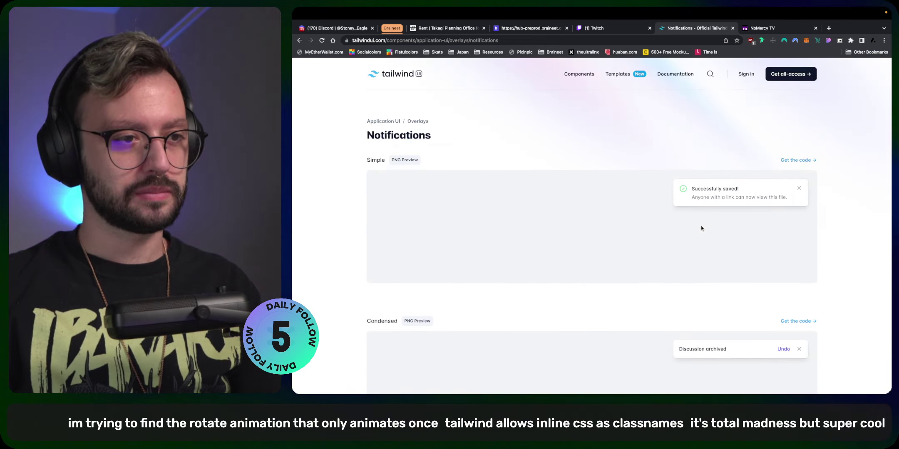
{"action": "scroll", "coordinate": [700, 228], "scroll_direction": "down", "scroll_amount": 2}
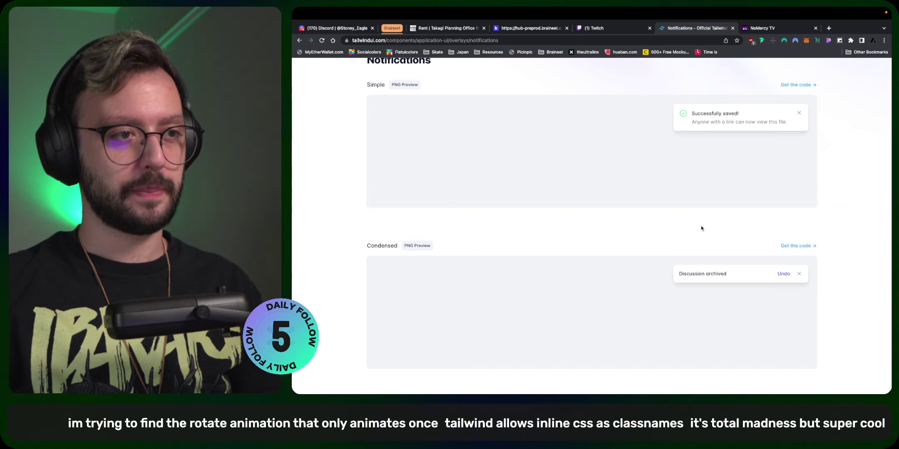
{"action": "scroll", "coordinate": [700, 228], "scroll_direction": "down", "scroll_amount": 8}
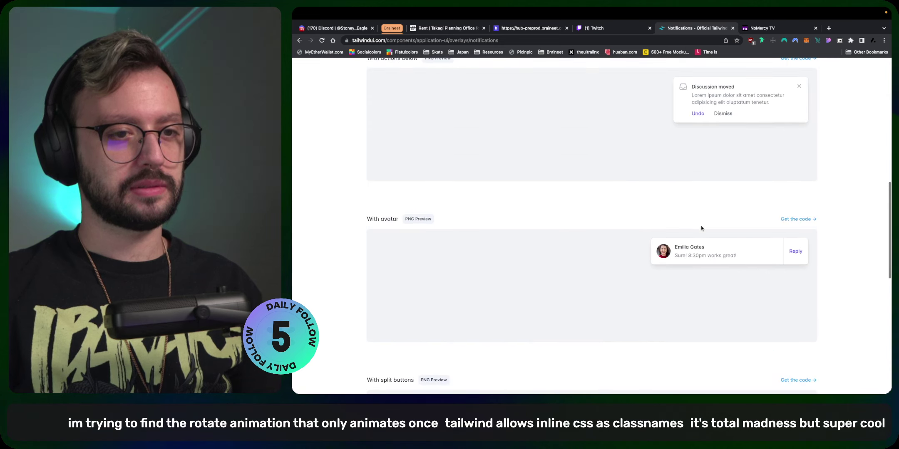
{"action": "scroll", "coordinate": [700, 228], "scroll_direction": "up", "scroll_amount": 5}
{"action": "scroll", "coordinate": [701, 228], "scroll_direction": "up", "scroll_amount": 5}
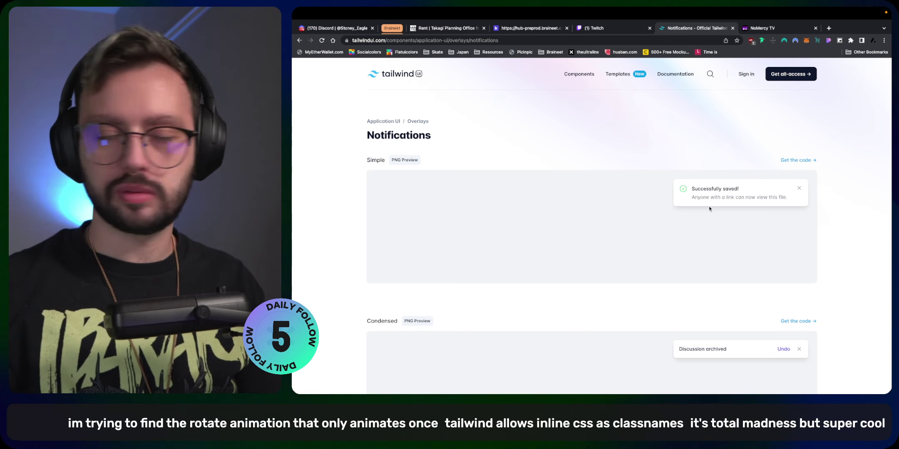
- Bring up the NoMercy TV site, switch back to Figma and inspect the SEAL Team detail screenshot and the Anime library sidebar up close
{"action": "left_click", "coordinate": [761, 28]}
{"action": "key", "text": "super+Tab"}
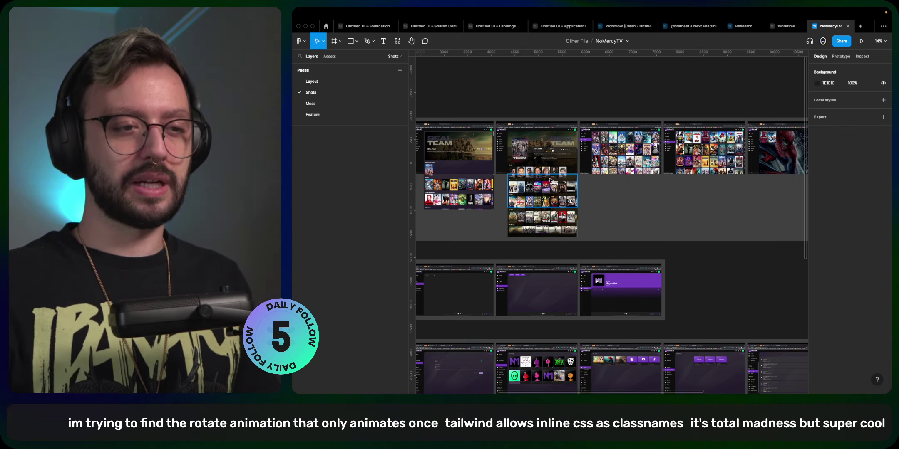
{"action": "scroll", "coordinate": [549, 180], "scroll_direction": "up", "scroll_amount": 15}
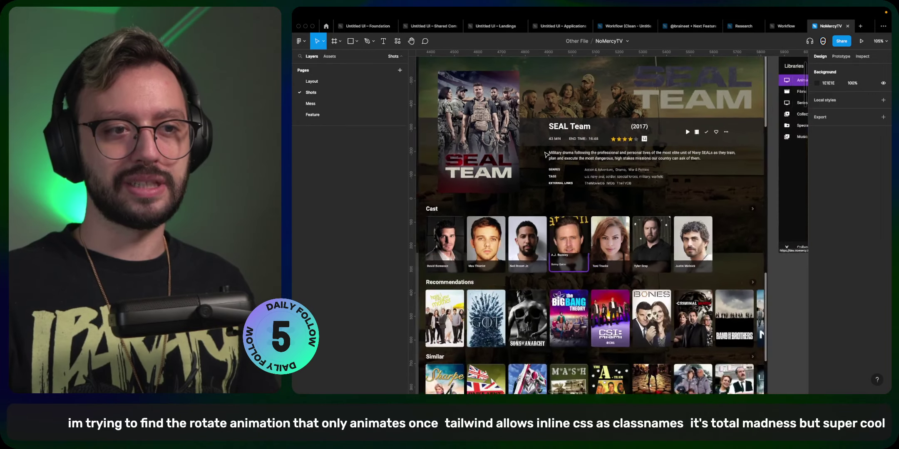
{"action": "scroll", "coordinate": [545, 155], "scroll_direction": "down", "scroll_amount": 5}
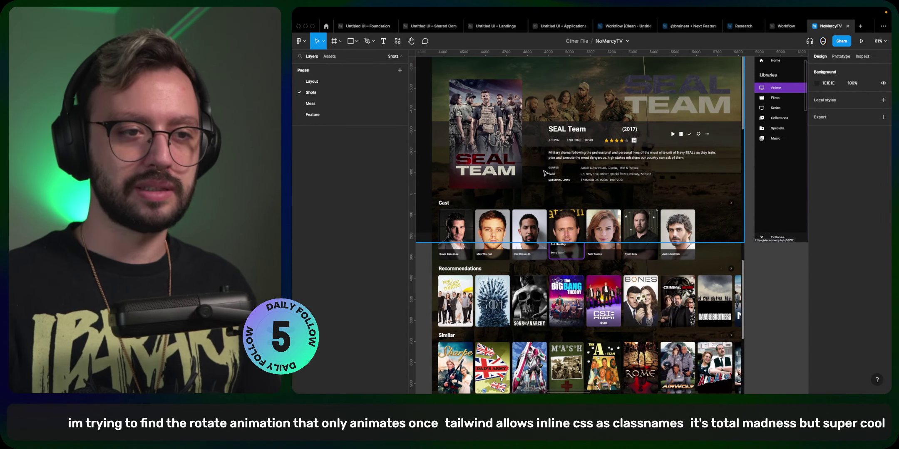
{"action": "scroll", "coordinate": [545, 173], "scroll_direction": "down", "scroll_amount": 2}
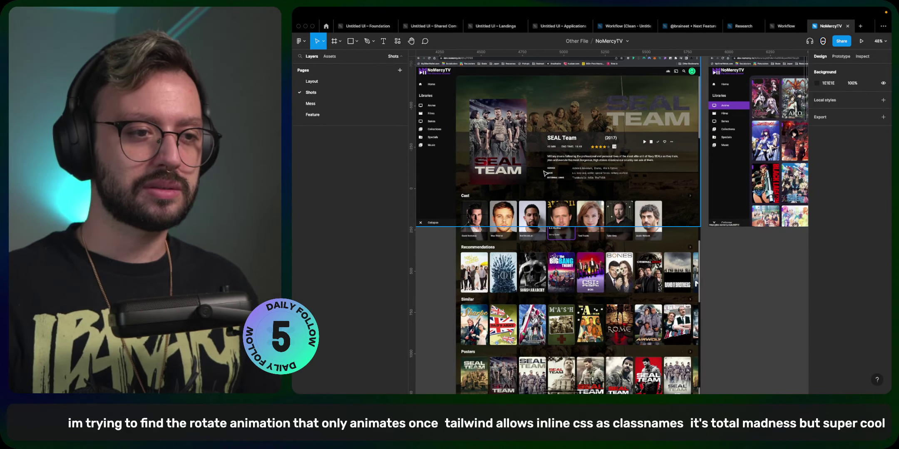
{"action": "scroll", "coordinate": [545, 173], "scroll_direction": "down", "scroll_amount": 3}
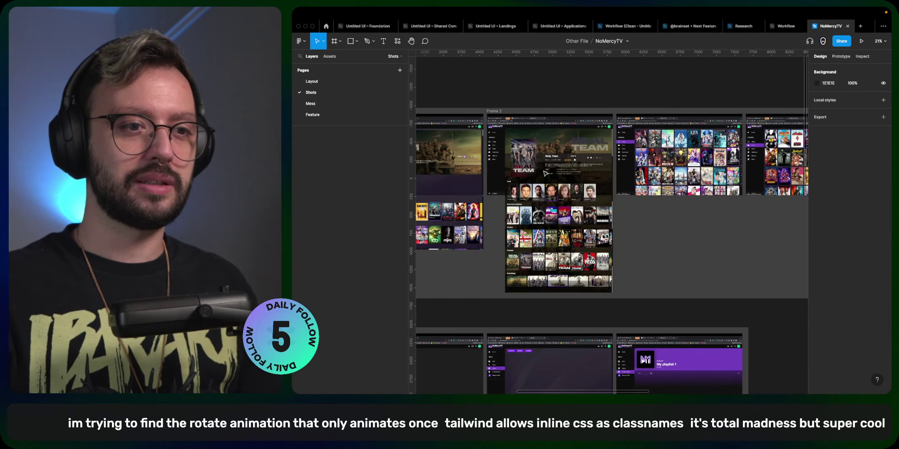
{"action": "scroll", "coordinate": [545, 174], "scroll_direction": "up", "scroll_amount": 8}
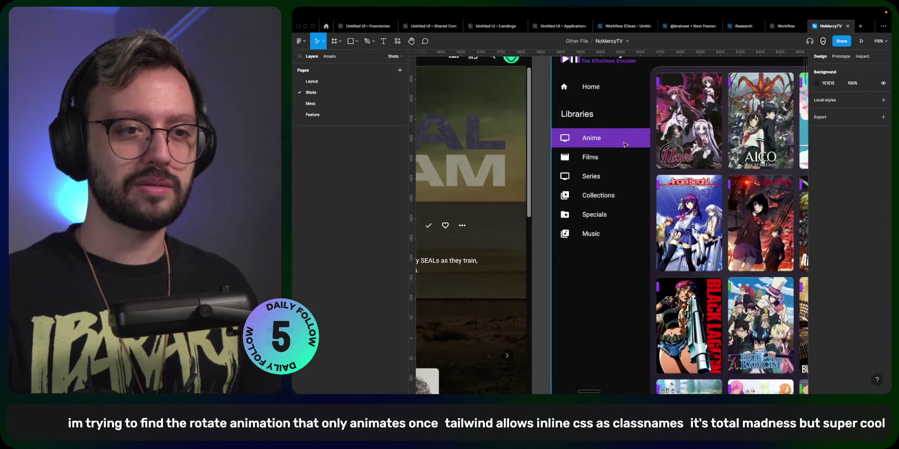
- Open the Layout page and inspect the navigation sidebar of the MainLayout component up close
{"action": "left_click", "coordinate": [351, 81]}
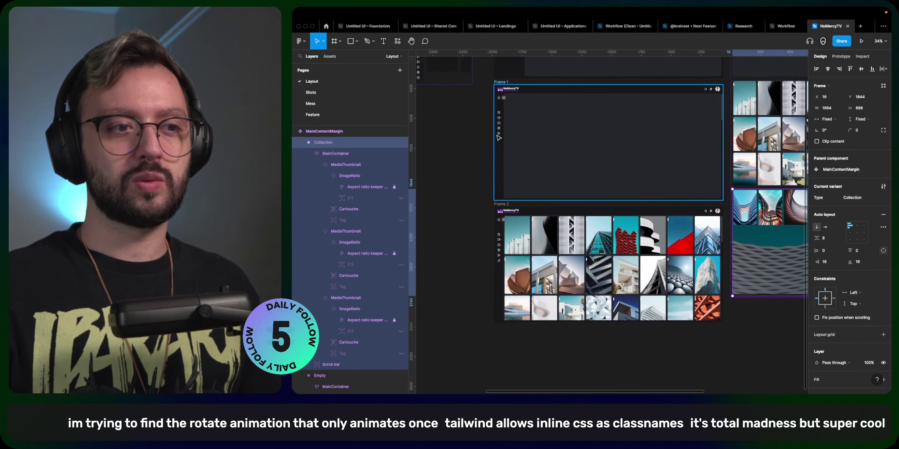
{"action": "scroll", "coordinate": [504, 159], "scroll_direction": "up", "scroll_amount": 5}
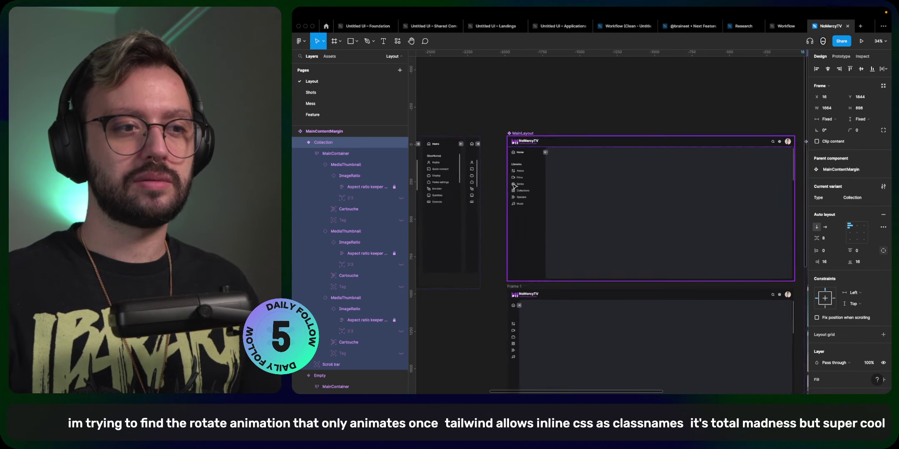
{"action": "scroll", "coordinate": [514, 186], "scroll_direction": "up", "scroll_amount": 5}
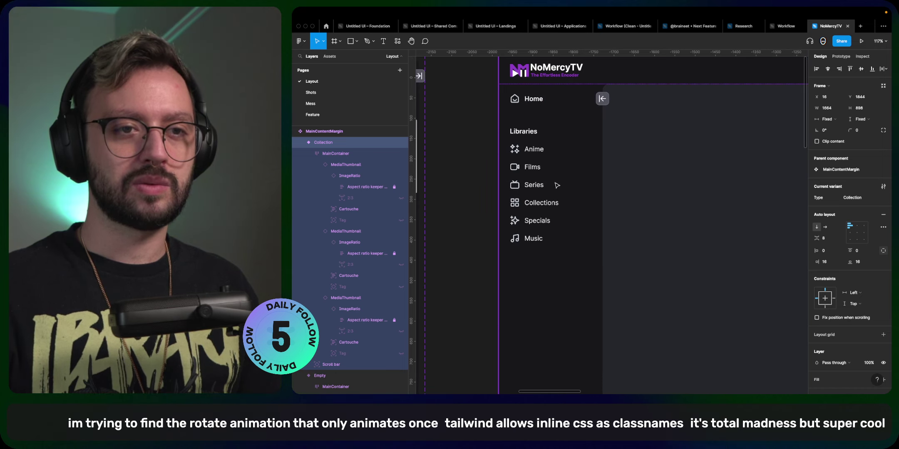
- Switch to Chrome, test collapsing and expanding the sidebar on the NoMercyTV dev site, and return to the Figma layout
{"action": "key", "text": "super+Tab"}
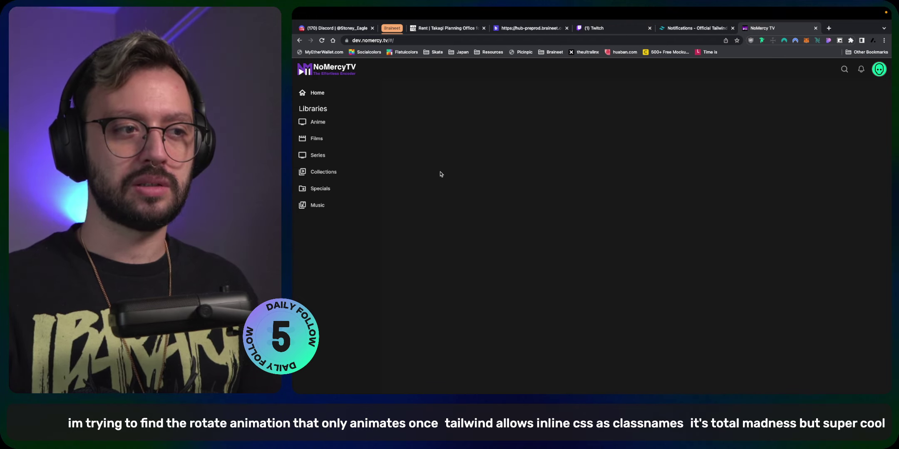
{"action": "mouse_move", "coordinate": [308, 106]}
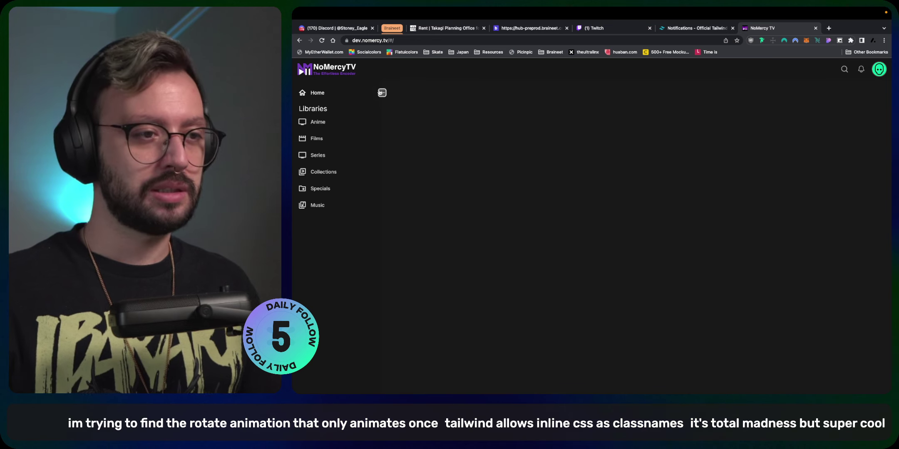
{"action": "left_click", "coordinate": [381, 92]}
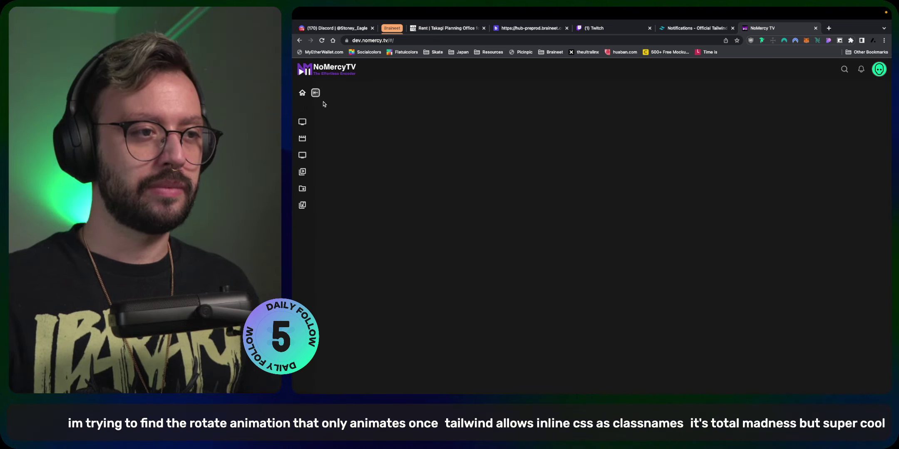
{"action": "left_click", "coordinate": [316, 92]}
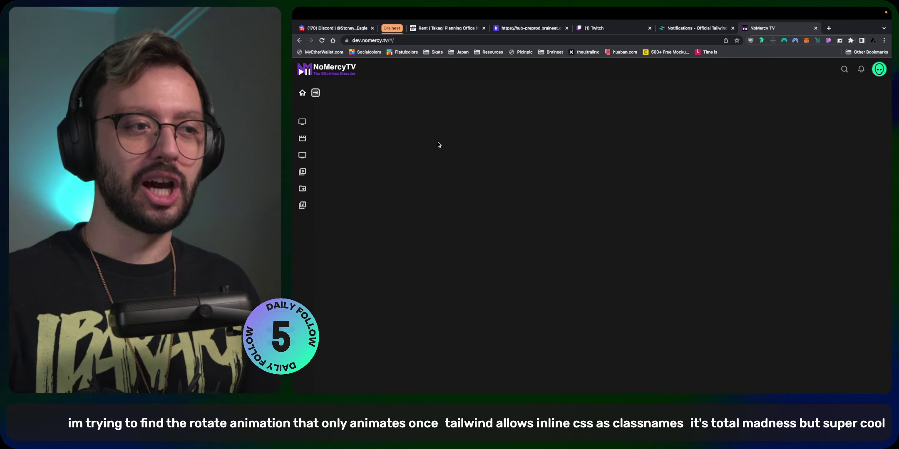
{"action": "left_click", "coordinate": [315, 93]}
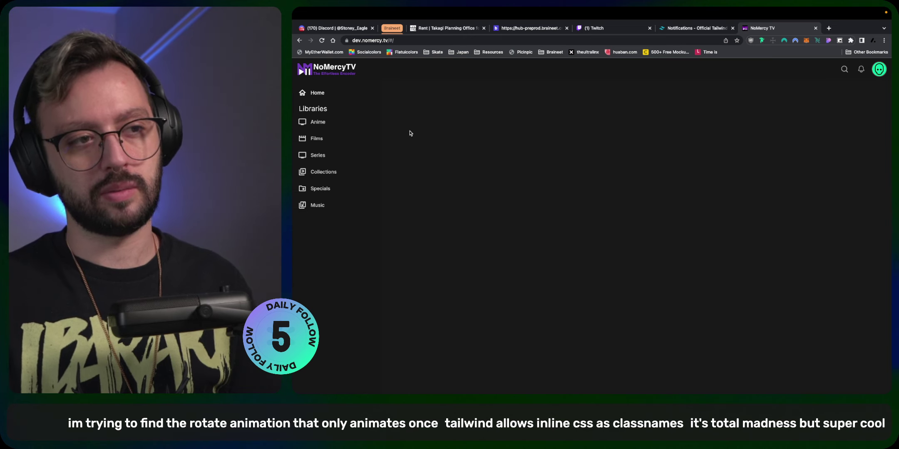
{"action": "key", "text": "super+Tab"}
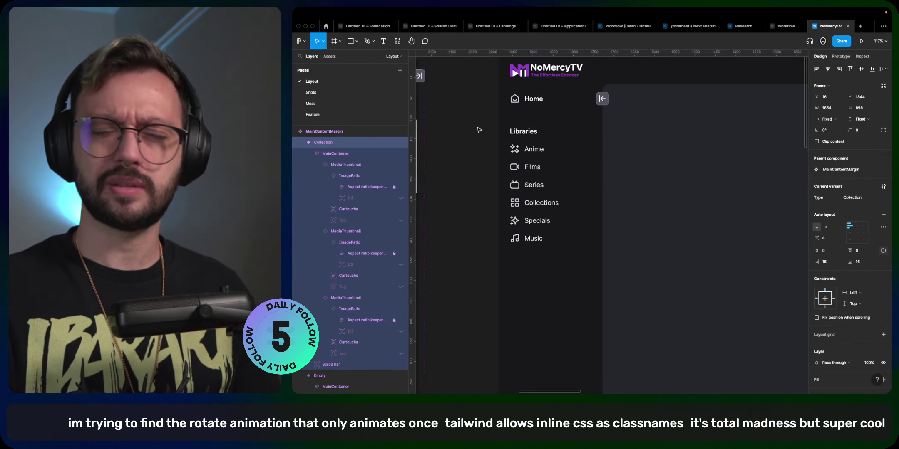
- Open the Shots page and review the SEAL Team detail and Anime library screenshots in overview
{"action": "scroll", "coordinate": [473, 132], "scroll_direction": "down", "scroll_amount": 10}
{"action": "scroll", "coordinate": [655, 264], "scroll_direction": "down", "scroll_amount": 2}
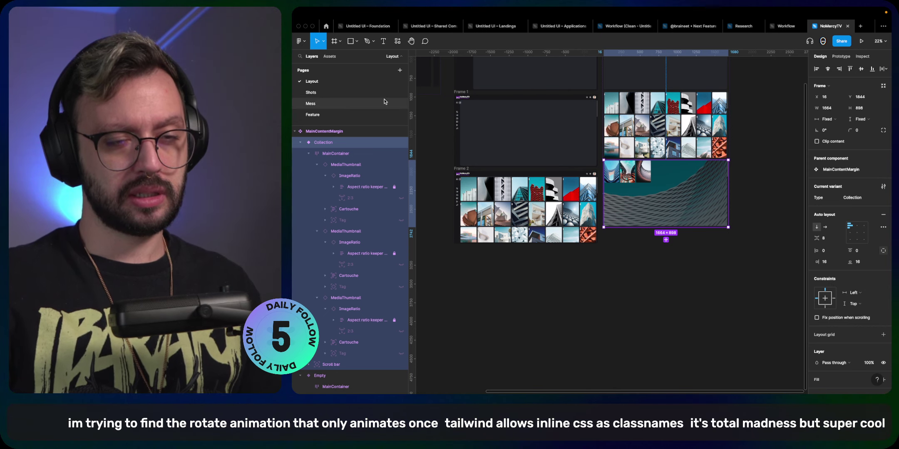
{"action": "left_click", "coordinate": [362, 93]}
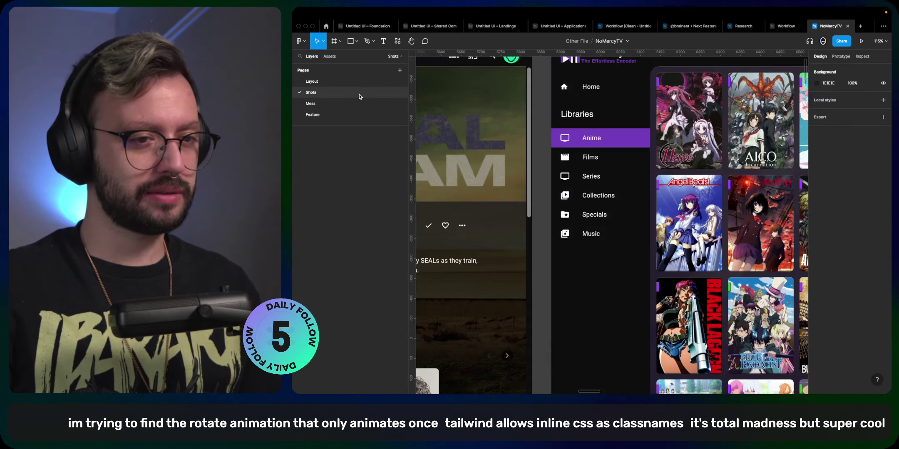
{"action": "scroll", "coordinate": [449, 148], "scroll_direction": "down", "scroll_amount": 10}
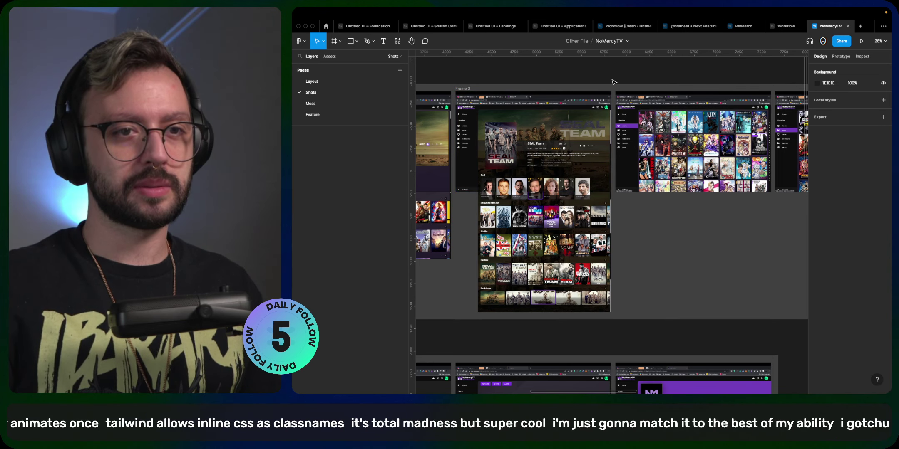
- Switch to Chrome, open YouTube in a new tab and search for "tailwind"
{"action": "key", "text": "super+Tab"}
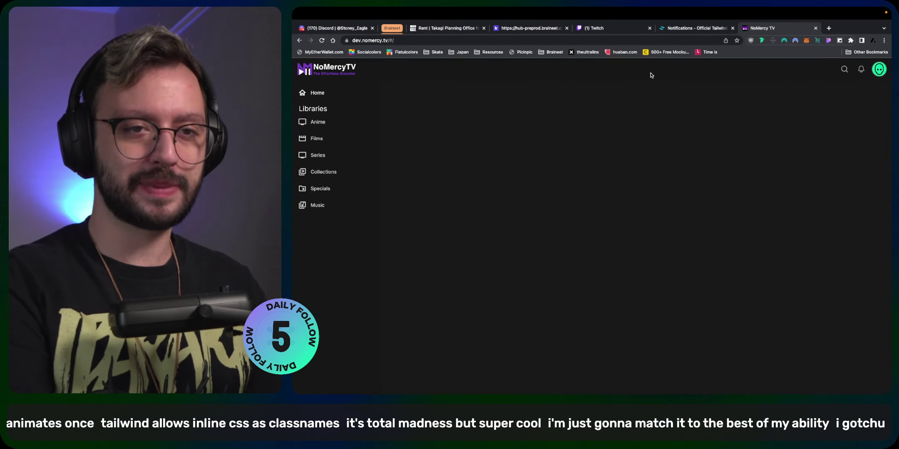
{"action": "key", "text": "super+t"}
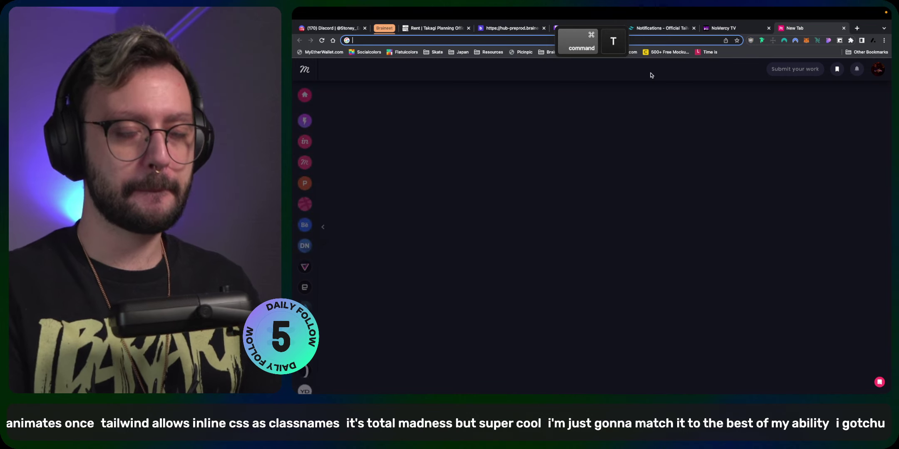
{"action": "type", "text": "yo"}
{"action": "key", "text": "Return"}
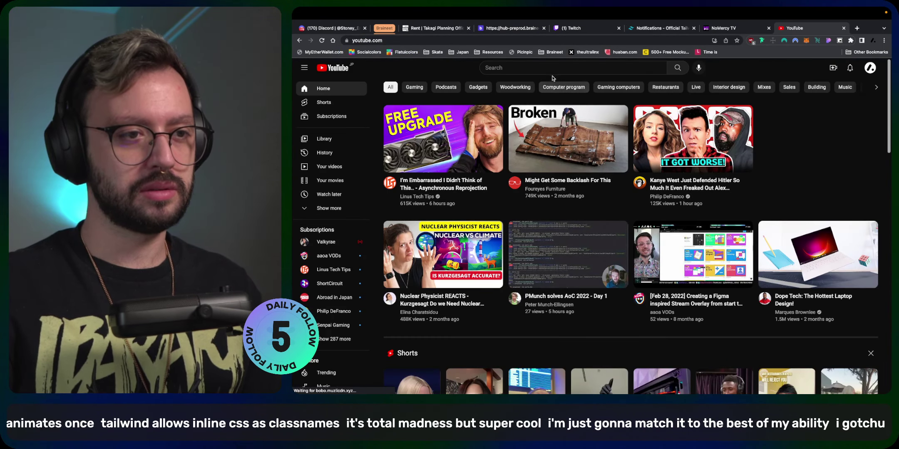
{"action": "left_click", "coordinate": [551, 69]}
{"action": "type", "text": "tailwinds"}
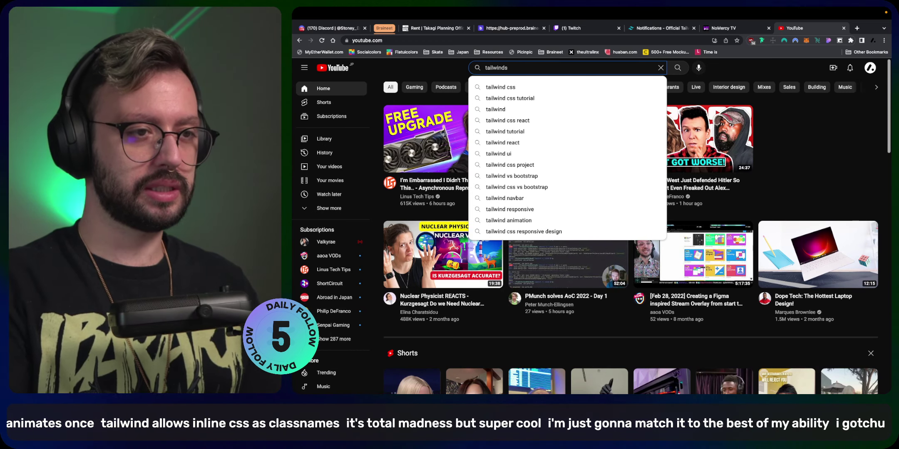
{"action": "key", "text": "BackSpace"}
{"action": "key", "text": "Return"}
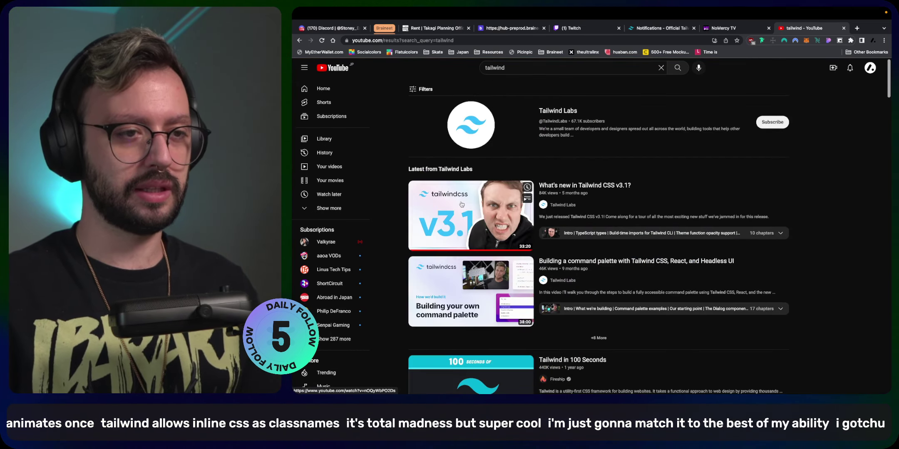
- Look over the search results, then open the Tailwind Labs channel and display its videos
{"action": "scroll", "coordinate": [393, 241], "scroll_direction": "down", "scroll_amount": 1}
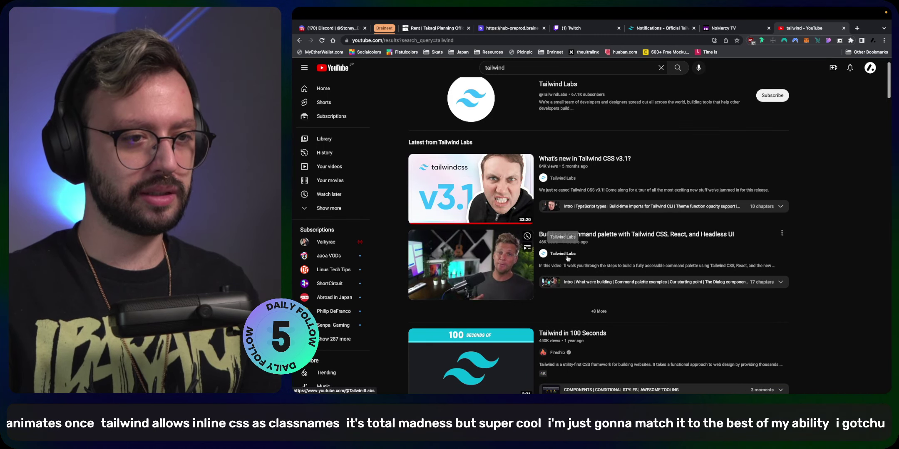
{"action": "scroll", "coordinate": [568, 259], "scroll_direction": "down", "scroll_amount": 5}
{"action": "scroll", "coordinate": [541, 124], "scroll_direction": "up", "scroll_amount": 6}
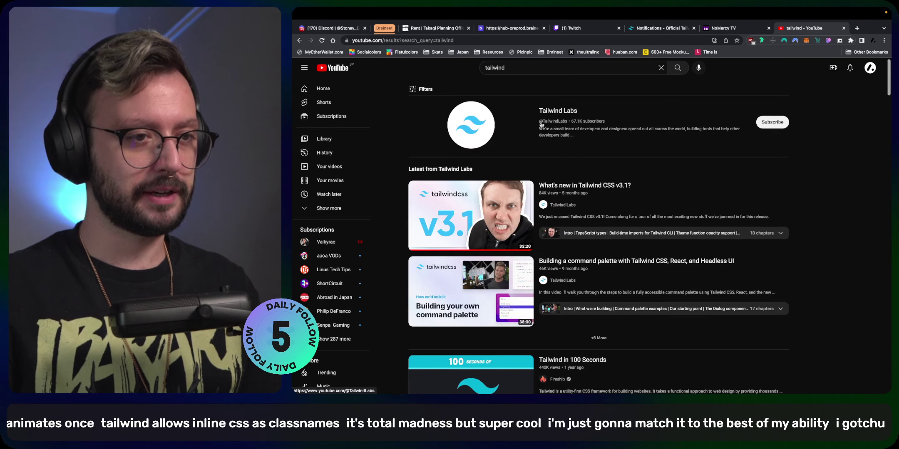
{"action": "left_click", "coordinate": [541, 123]}
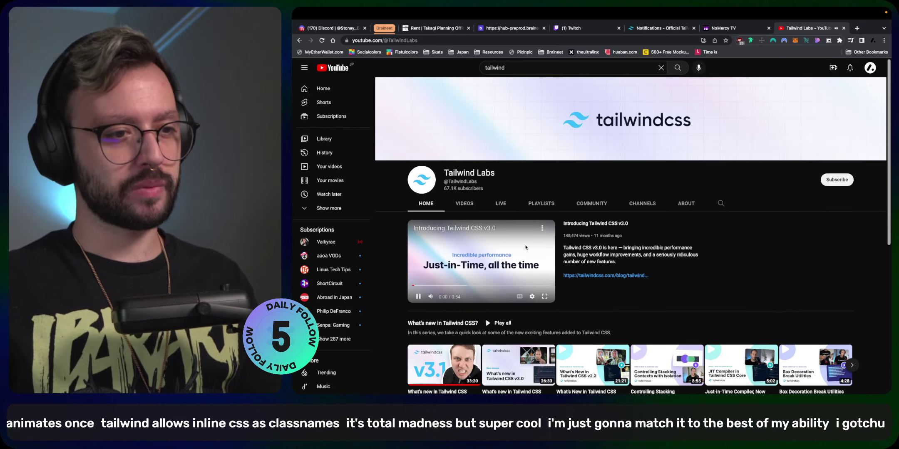
{"action": "left_click", "coordinate": [465, 204]}
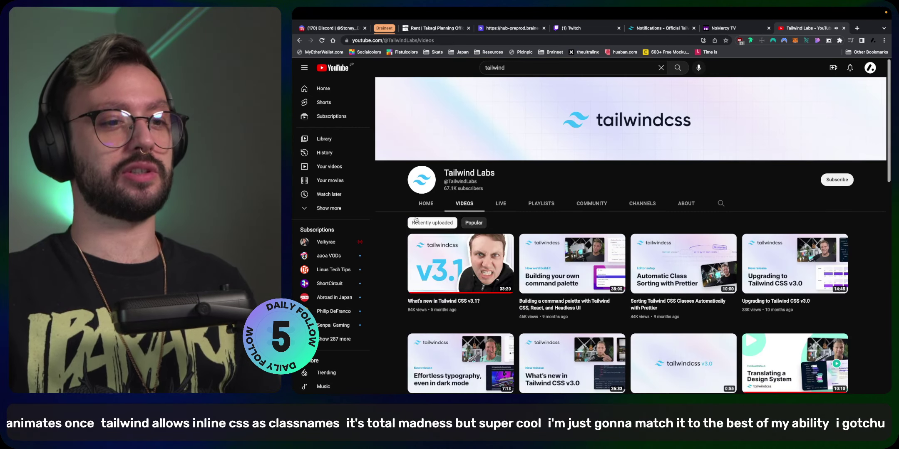
- Browse the channel's older uploads, including the Tailwind CSS v2.0: From Zero to Production series, for a suitable tutorial
{"action": "scroll", "coordinate": [416, 220], "scroll_direction": "down", "scroll_amount": 5}
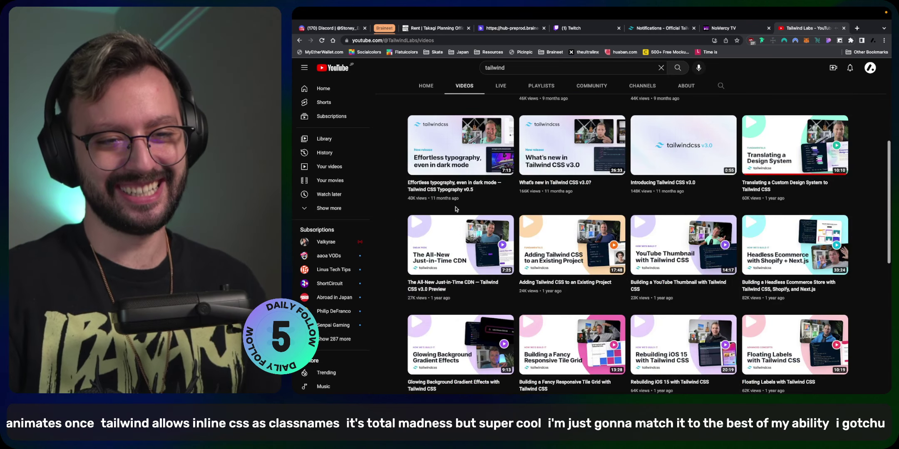
{"action": "scroll", "coordinate": [456, 209], "scroll_direction": "down", "scroll_amount": 1}
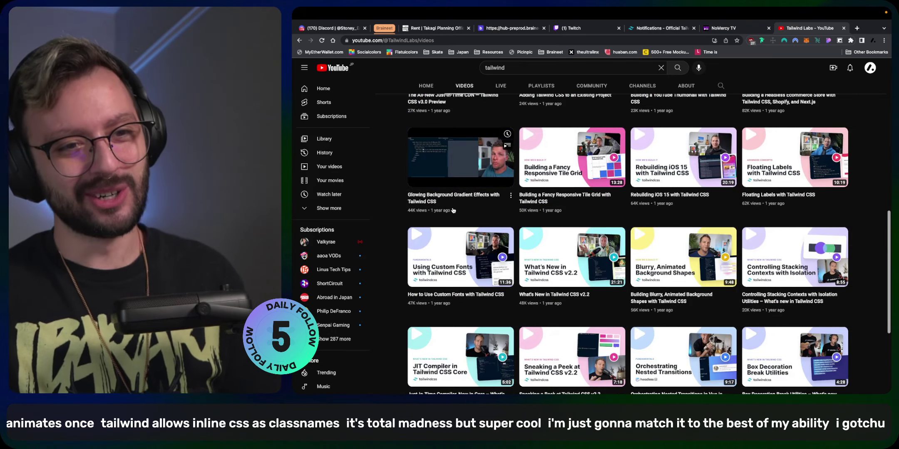
{"action": "scroll", "coordinate": [398, 218], "scroll_direction": "down", "scroll_amount": 1}
{"action": "scroll", "coordinate": [397, 218], "scroll_direction": "down", "scroll_amount": 3}
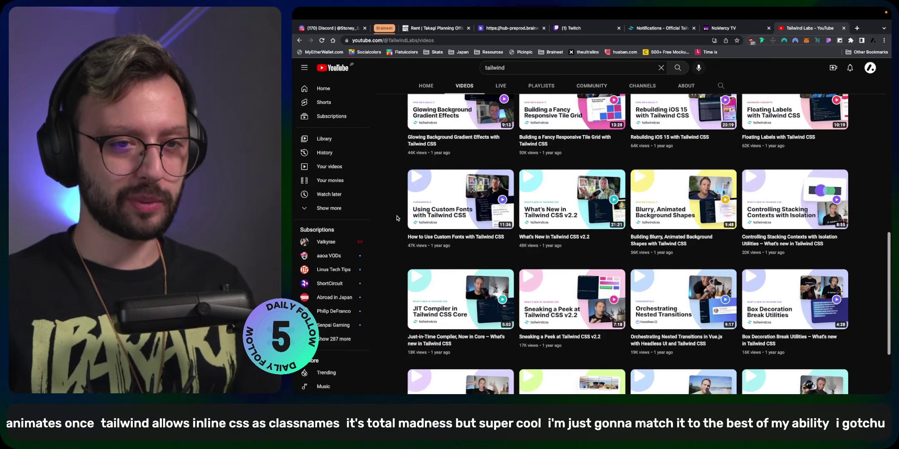
{"action": "scroll", "coordinate": [398, 218], "scroll_direction": "down", "scroll_amount": 5}
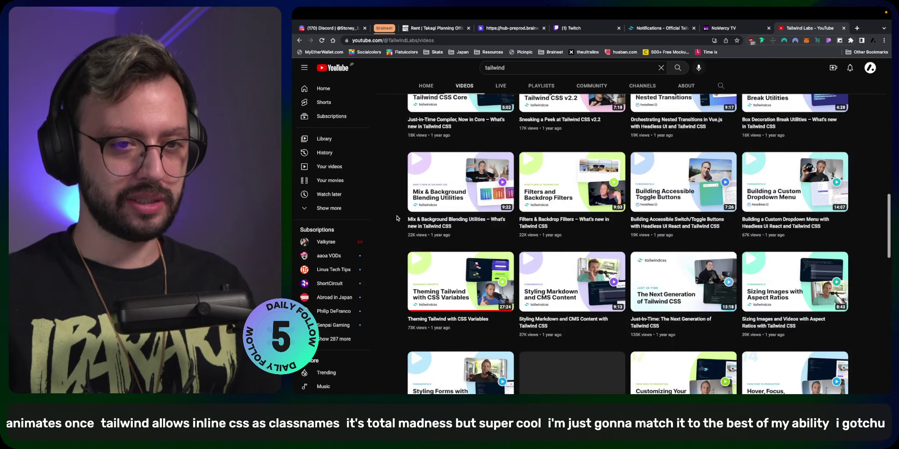
{"action": "scroll", "coordinate": [397, 218], "scroll_direction": "down", "scroll_amount": 1}
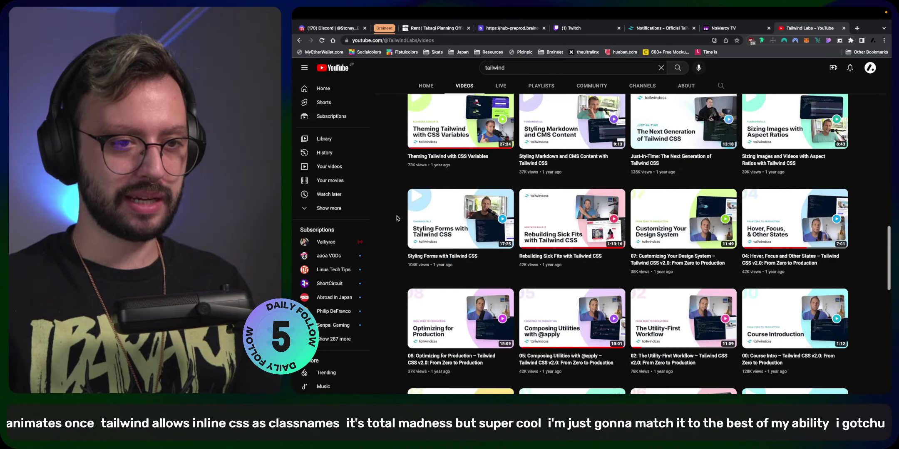
{"action": "scroll", "coordinate": [398, 218], "scroll_direction": "down", "scroll_amount": 1}
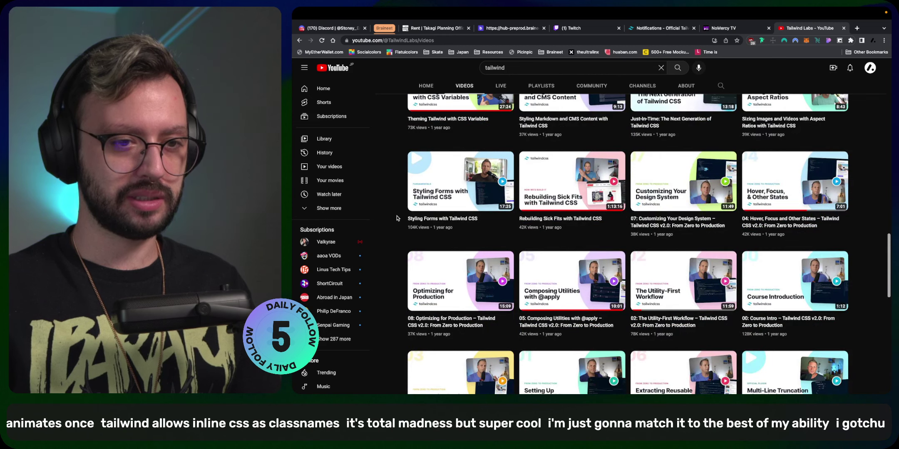
{"action": "mouse_move", "coordinate": [810, 193]}
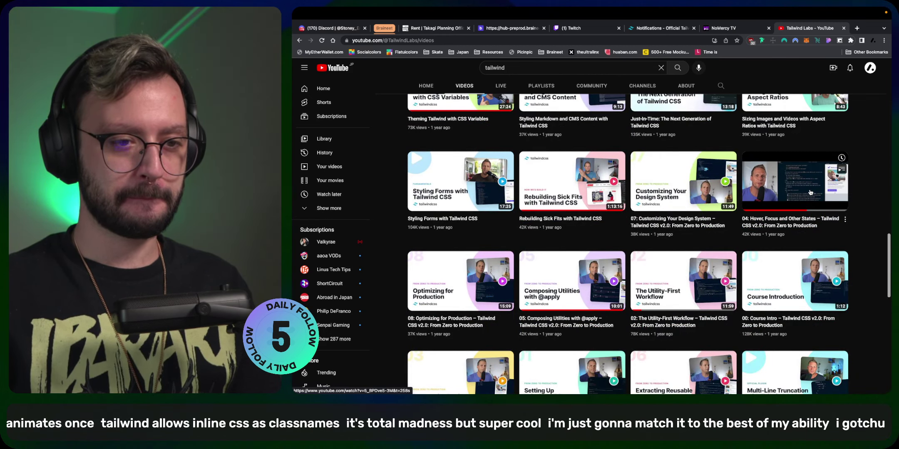
{"action": "scroll", "coordinate": [810, 192], "scroll_direction": "down", "scroll_amount": 2}
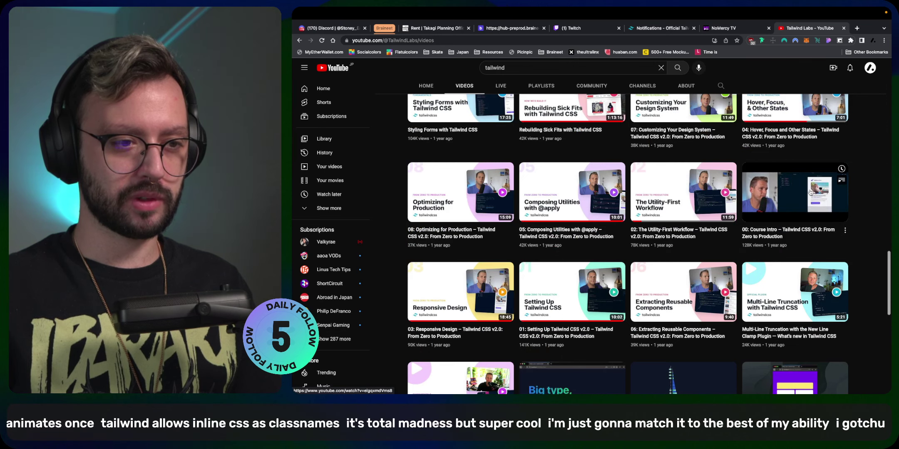
{"action": "scroll", "coordinate": [810, 192], "scroll_direction": "down", "scroll_amount": 1}
{"action": "mouse_move", "coordinate": [453, 255]}
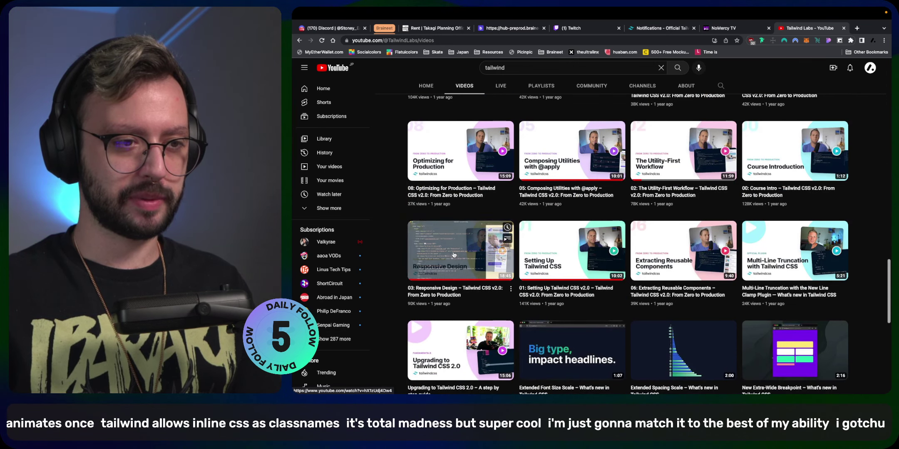
{"action": "scroll", "coordinate": [470, 260], "scroll_direction": "down", "scroll_amount": 3}
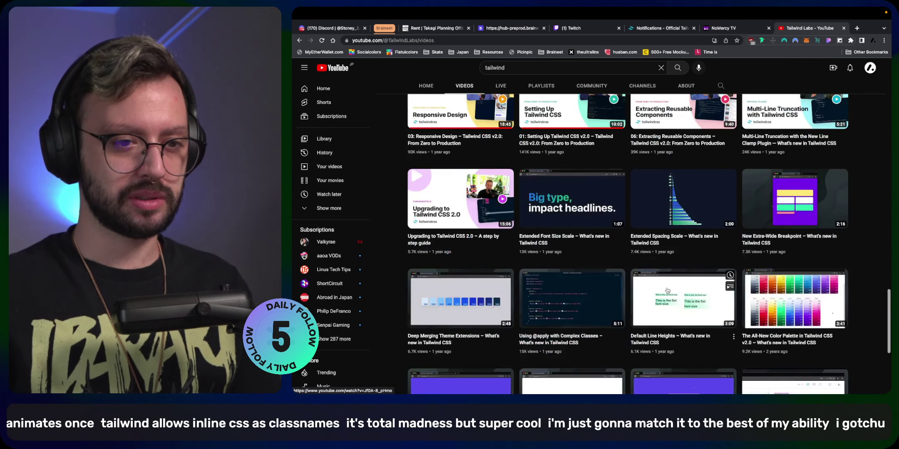
{"action": "scroll", "coordinate": [717, 302], "scroll_direction": "up", "scroll_amount": 7}
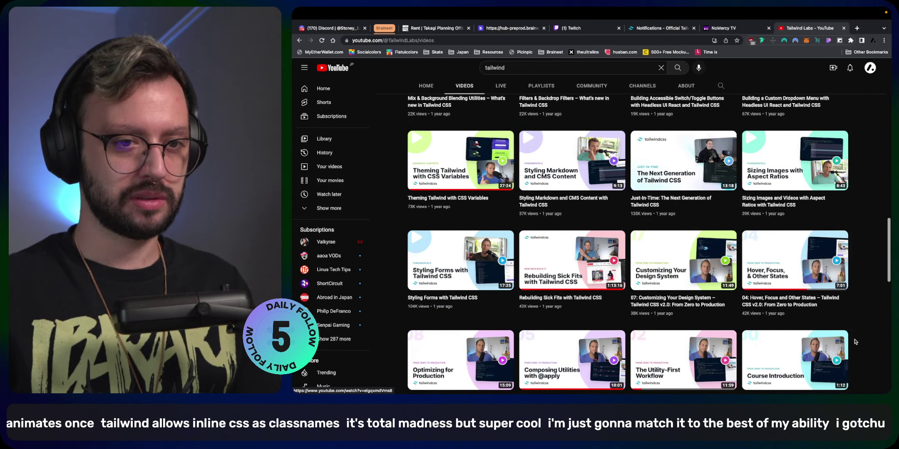
{"action": "scroll", "coordinate": [857, 336], "scroll_direction": "down", "scroll_amount": 4}
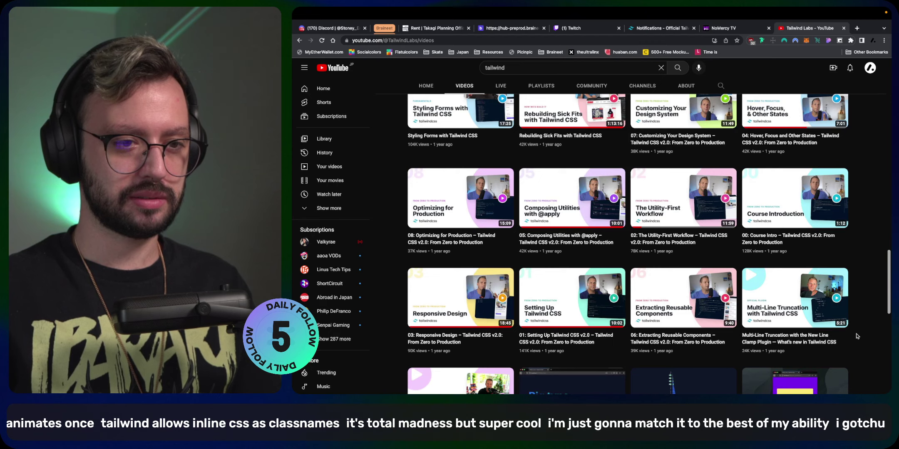
- Open the "03: Responsive Design" video, mute it and skip ahead to view its breakpoint demonstration
{"action": "left_click", "coordinate": [442, 311]}
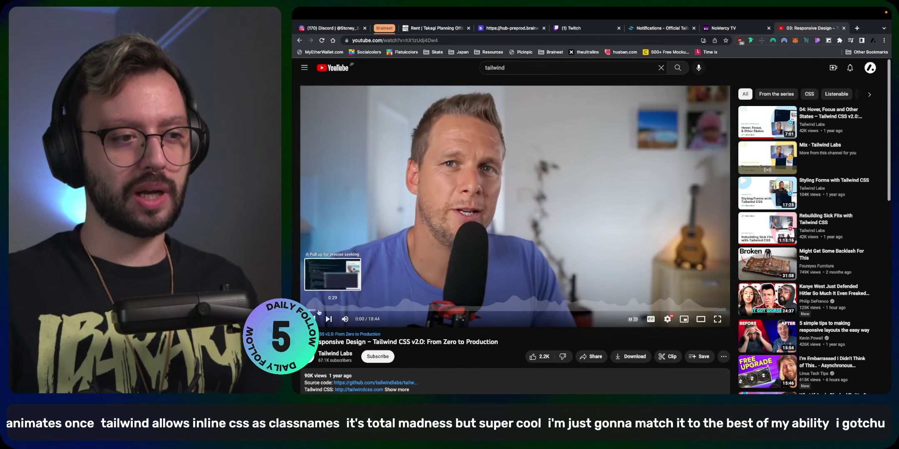
{"action": "left_click", "coordinate": [344, 319]}
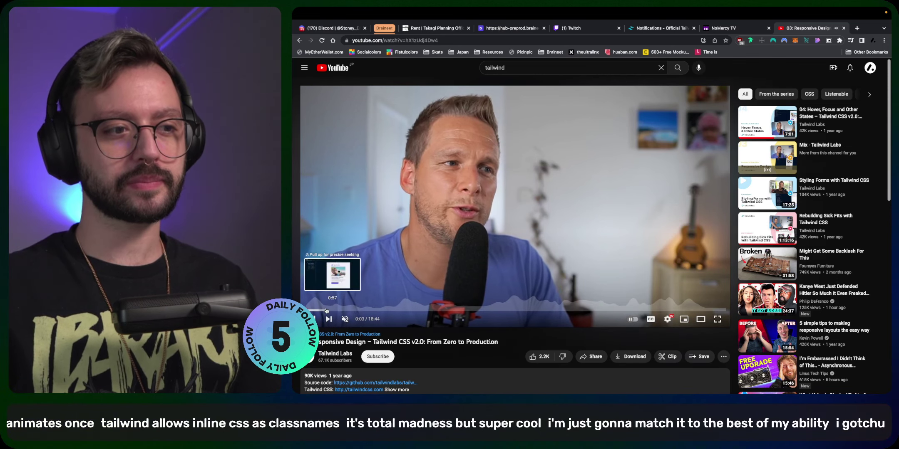
{"action": "left_click", "coordinate": [323, 310]}
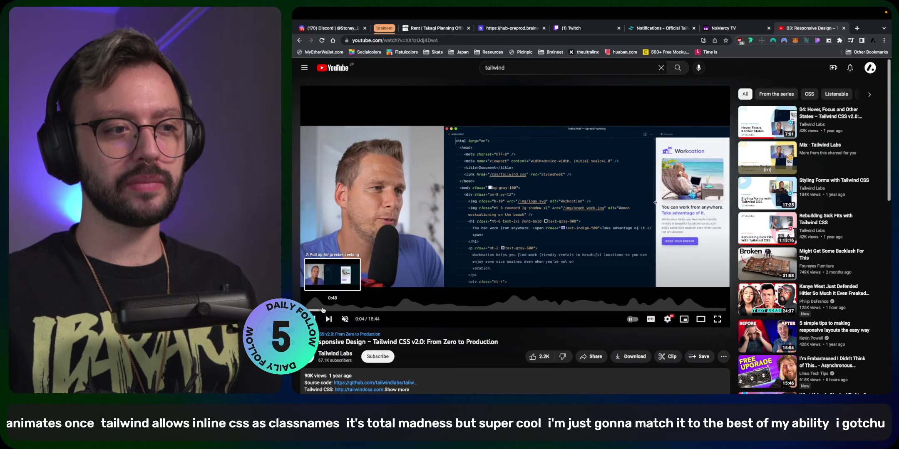
{"action": "left_click_drag", "start_coordinate": [323, 310], "coordinate": [337, 313]}
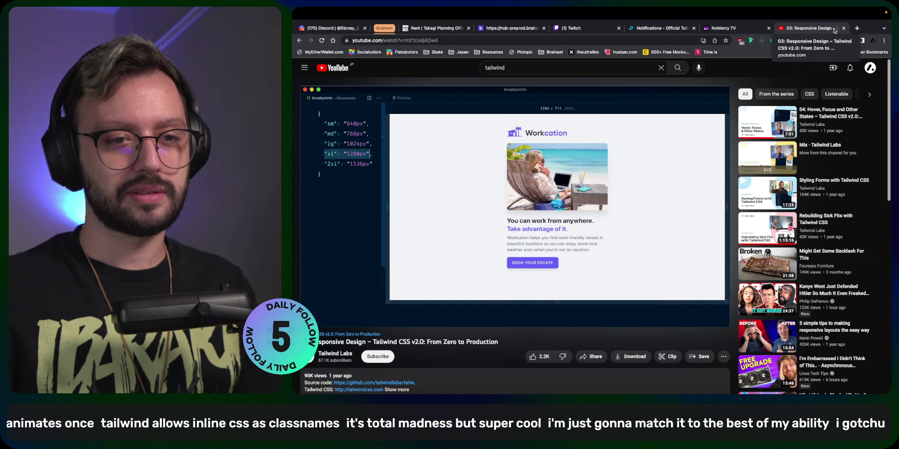
- Close the video tab and test collapsing and expanding the sidebar on the NoMercyTV dev site
{"action": "key", "text": "super+w"}
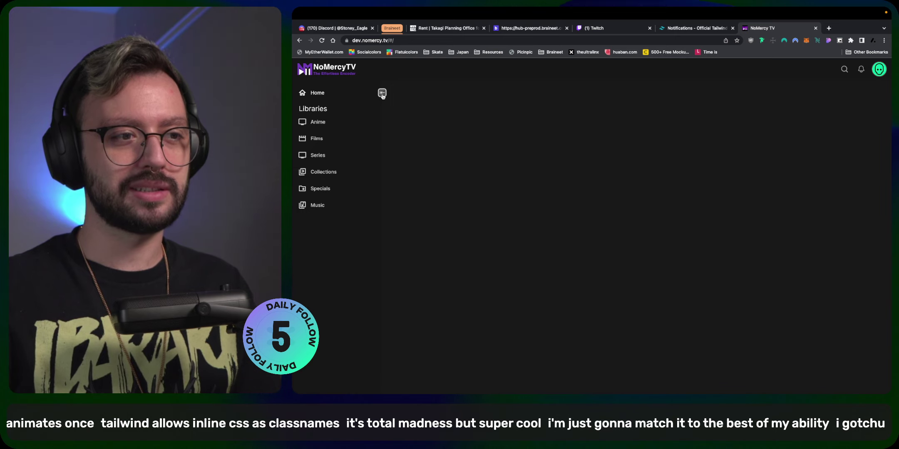
{"action": "left_click", "coordinate": [382, 93]}
{"action": "left_click", "coordinate": [316, 94]}
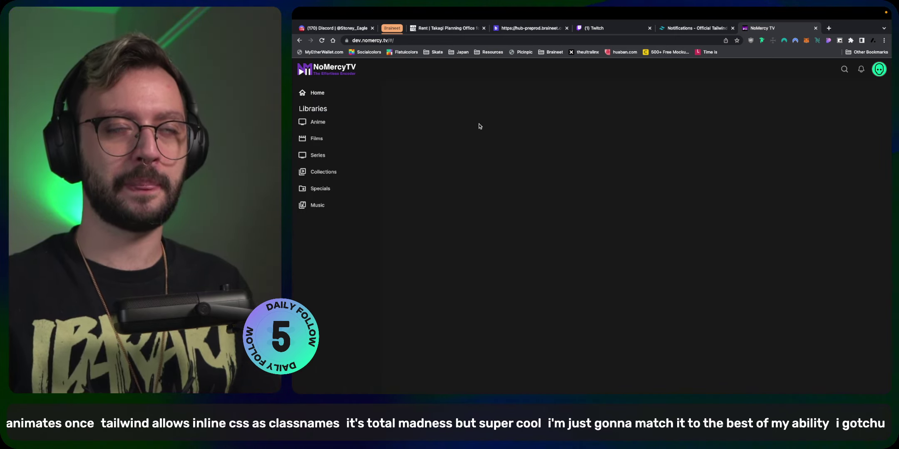
- Return to Figma, inspect the Action and Action & Adventure rows in the home screenshot, and reopen the Layout page
{"action": "key", "text": "super+Tab"}
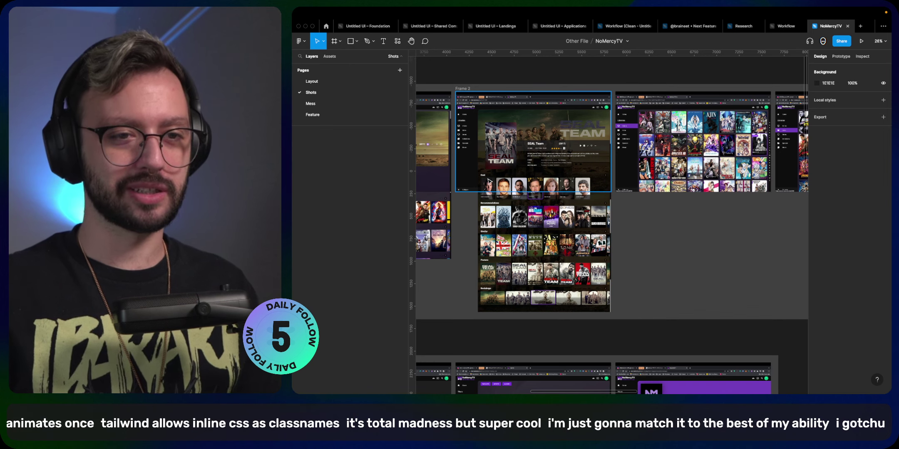
{"action": "scroll", "coordinate": [490, 180], "scroll_direction": "down", "scroll_amount": 5}
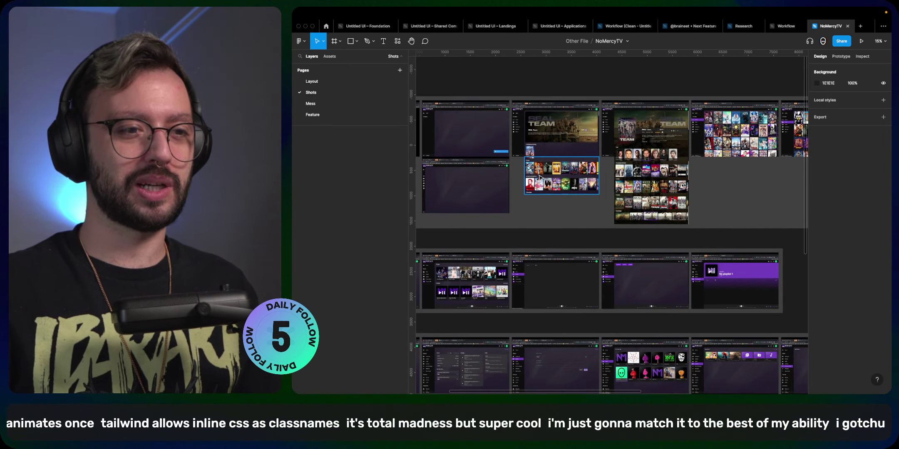
{"action": "scroll", "coordinate": [539, 177], "scroll_direction": "up", "scroll_amount": 8}
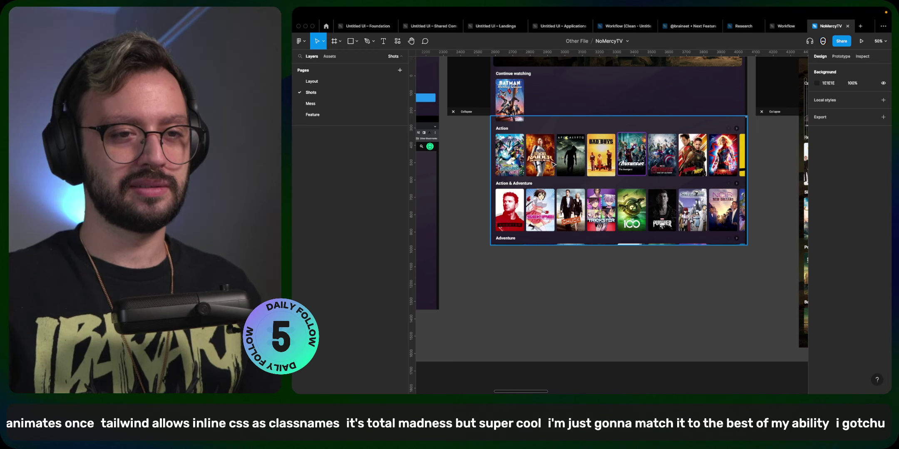
{"action": "key", "text": "super"}
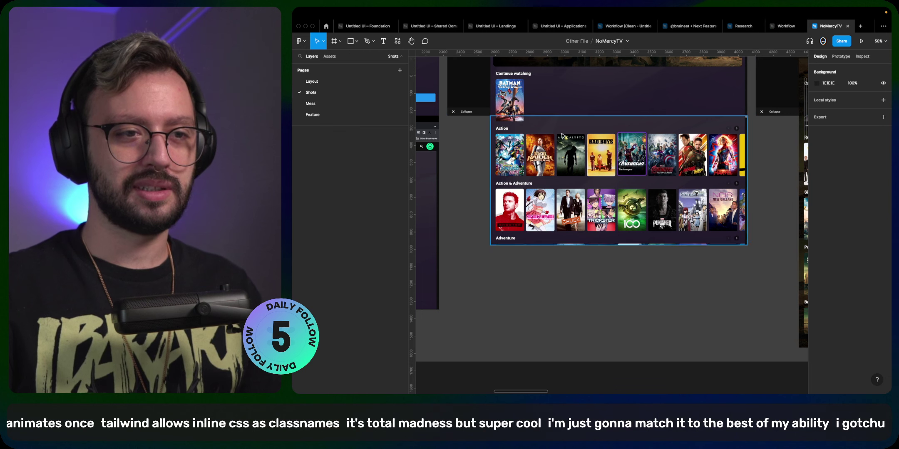
{"action": "left_click", "coordinate": [353, 81]}
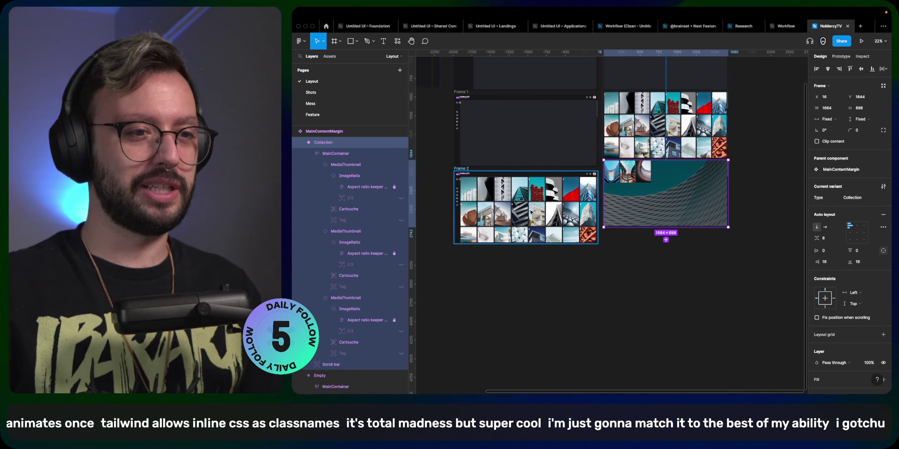
- Duplicate the first thumbnail row out of Frame 2 and place the copy on the empty canvas beneath the MediaThumbnail component
{"action": "left_click", "coordinate": [527, 196]}
{"action": "key", "text": "alt"}
{"action": "left_click_drag", "start_coordinate": [536, 190], "coordinate": [730, 318]}
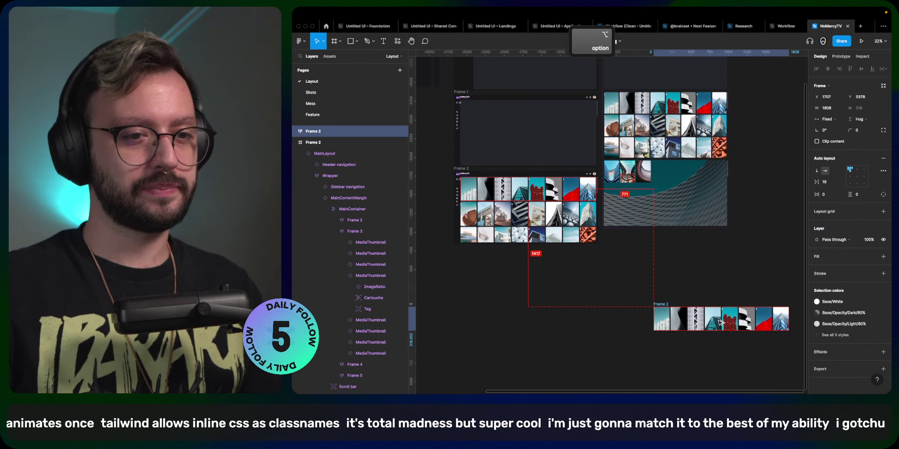
{"action": "scroll", "coordinate": [730, 318], "scroll_direction": "right", "scroll_amount": 3}
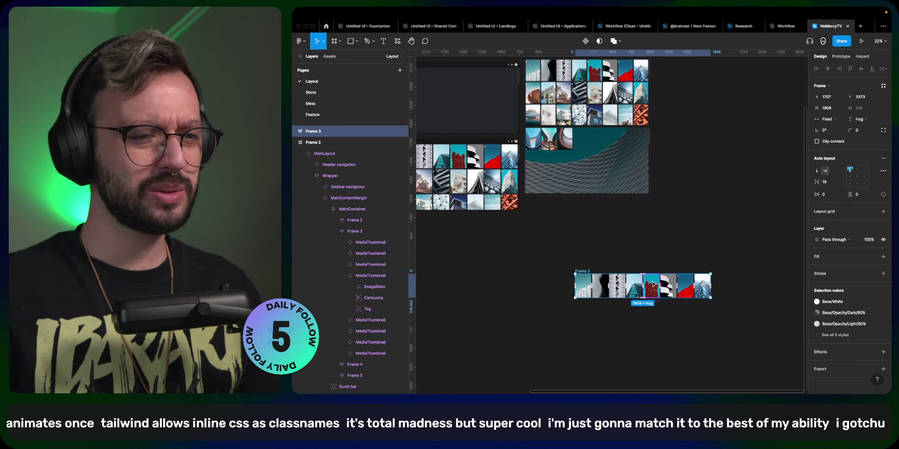
{"action": "scroll", "coordinate": [669, 280], "scroll_direction": "up", "scroll_amount": 3}
{"action": "key", "text": "ctrl+Right"}
{"action": "left_click_drag", "start_coordinate": [616, 341], "coordinate": [700, 83]}
{"action": "key", "text": "ctrl+Left"}
{"action": "scroll", "coordinate": [686, 96], "scroll_direction": "up", "scroll_amount": 5}
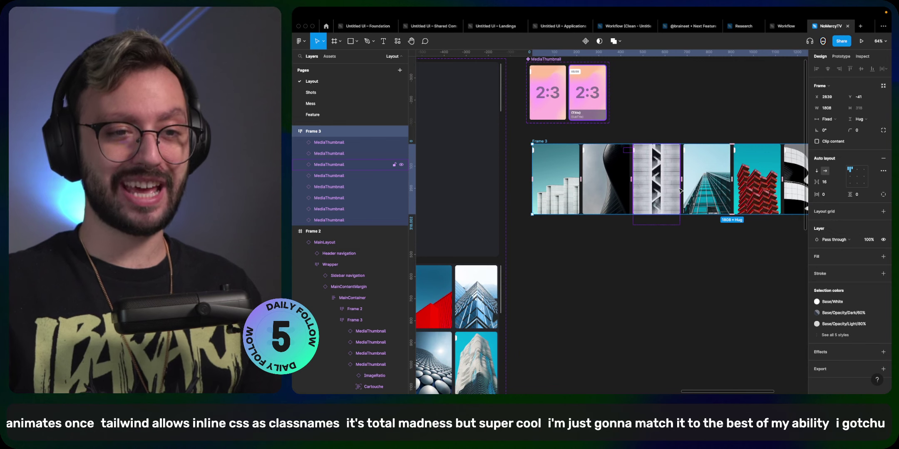
- Try narrowing the copied thumbnail row from its right edge to test how the thumbnails resize
{"action": "scroll", "coordinate": [623, 199], "scroll_direction": "right", "scroll_amount": 5}
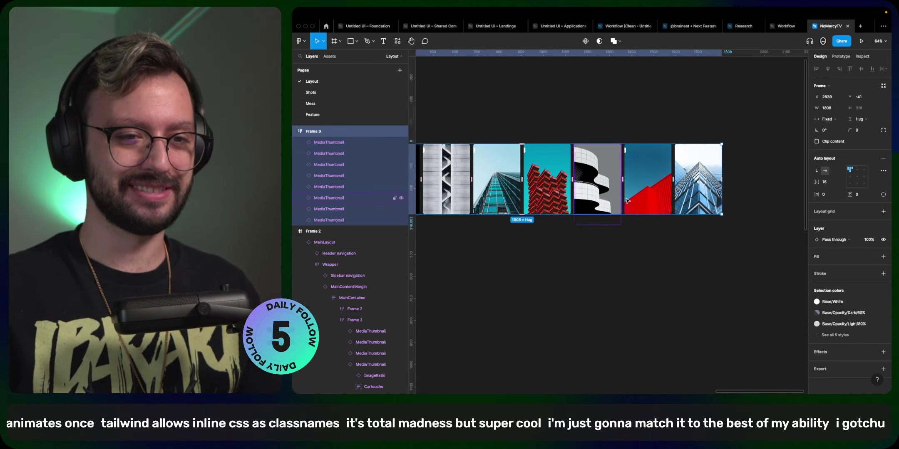
{"action": "left_click_drag", "start_coordinate": [721, 200], "coordinate": [711, 200]}
{"action": "key", "text": "super+z"}
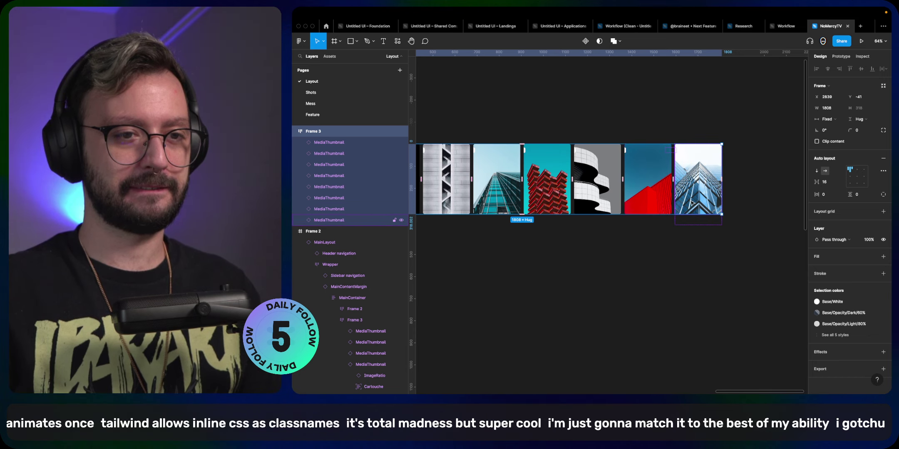
{"action": "scroll", "coordinate": [639, 192], "scroll_direction": "down", "scroll_amount": 5}
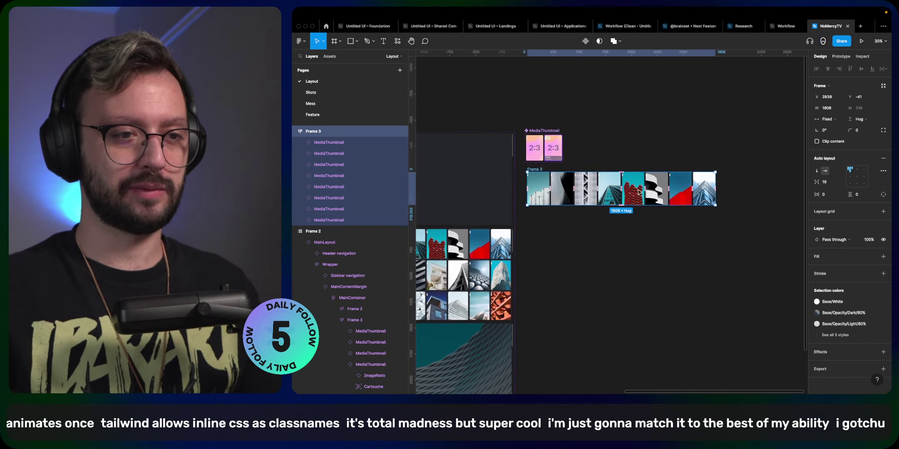
- Rename the copied thumbnail row frame as Slider
{"action": "scroll", "coordinate": [528, 170], "scroll_direction": "up", "scroll_amount": 5}
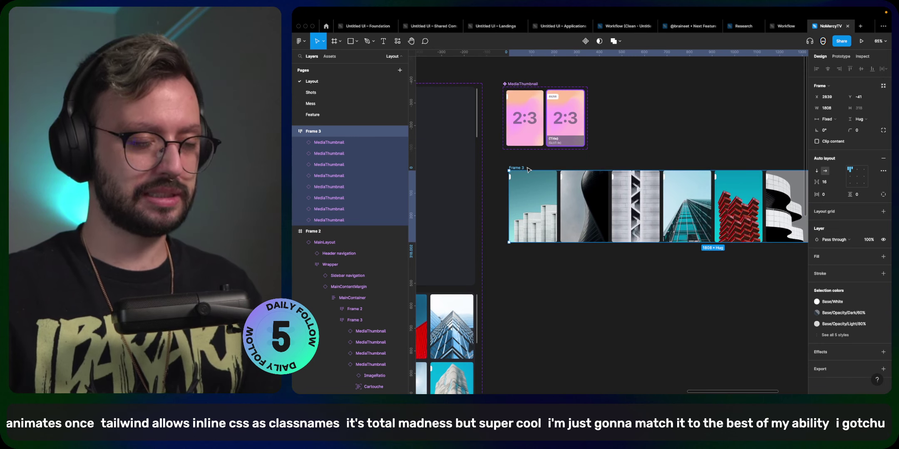
{"action": "key", "text": "super+r"}
{"action": "type", "text": "Sli"}
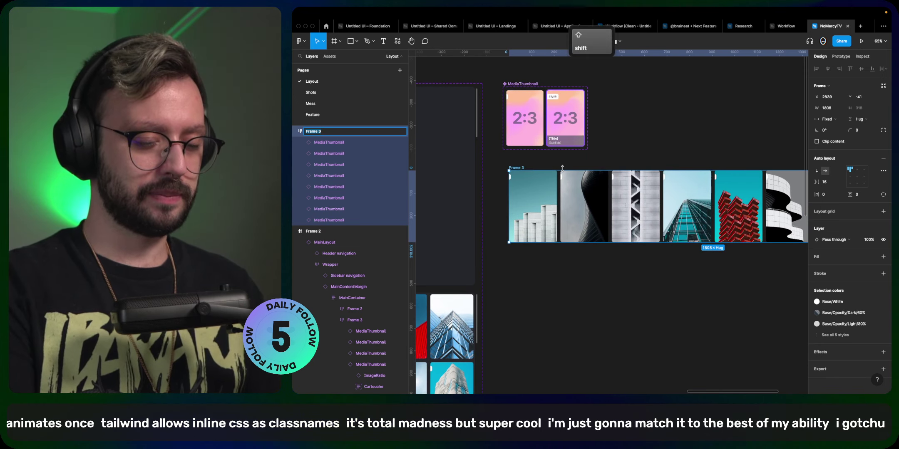
{"action": "key", "text": "Return"}
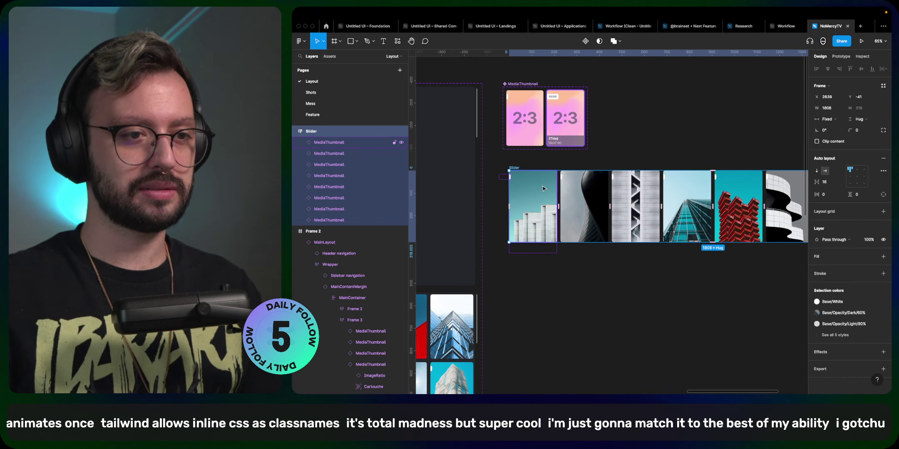
- Set the horizontal resizing of all MediaThumbnail instances inside the Slider to Fixed
{"action": "key", "text": "Return"}
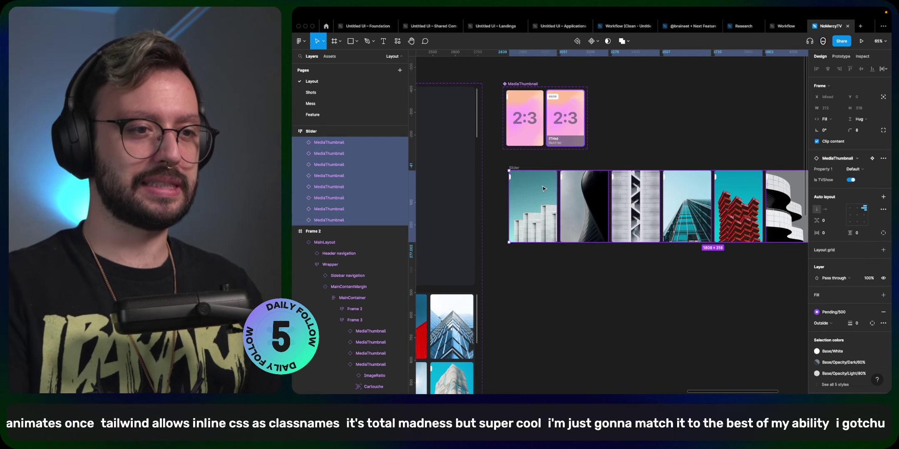
{"action": "left_click", "coordinate": [831, 121]}
{"action": "left_click", "coordinate": [834, 108]}
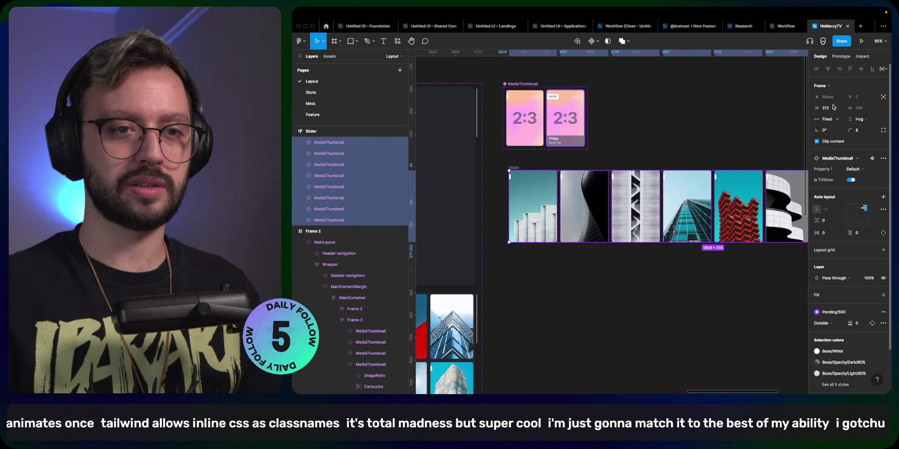
- Move the Slider to about X 2811, Y 65 and add a {SectionTitle} text label above its first thumbnail
{"action": "left_click", "coordinate": [514, 168]}
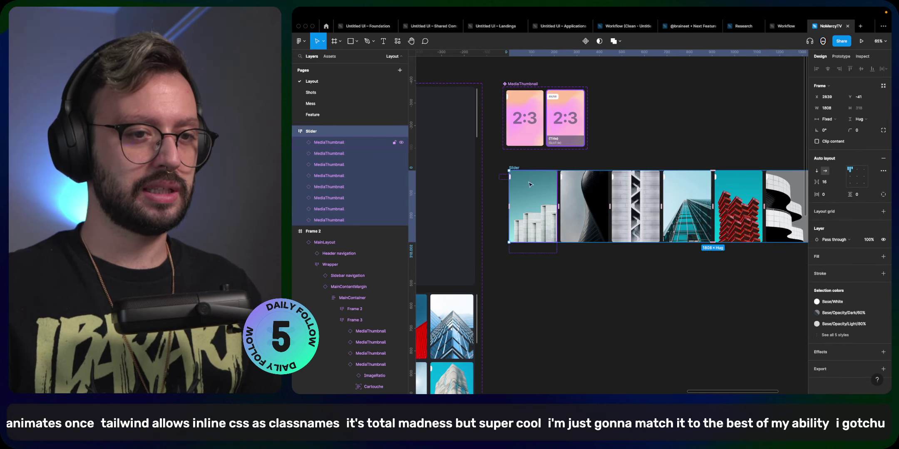
{"action": "left_click_drag", "start_coordinate": [529, 193], "coordinate": [524, 216]}
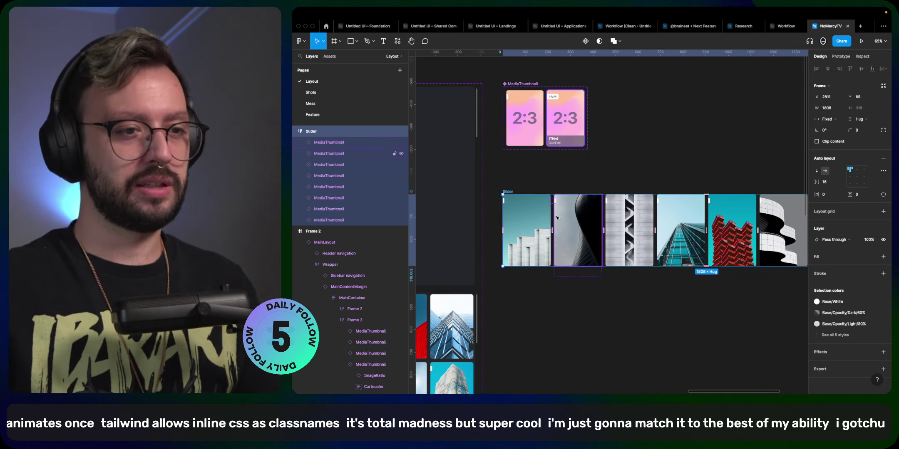
{"action": "key", "text": "t"}
{"action": "left_click", "coordinate": [516, 185]}
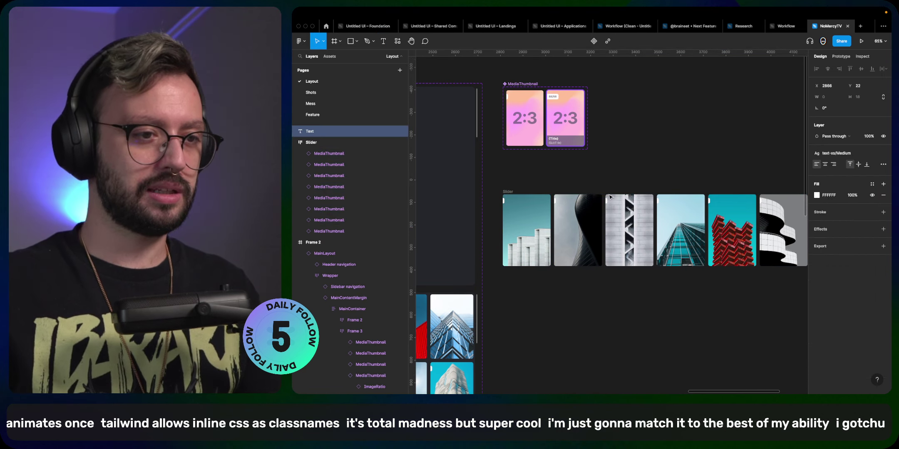
{"action": "type", "text": "{"}
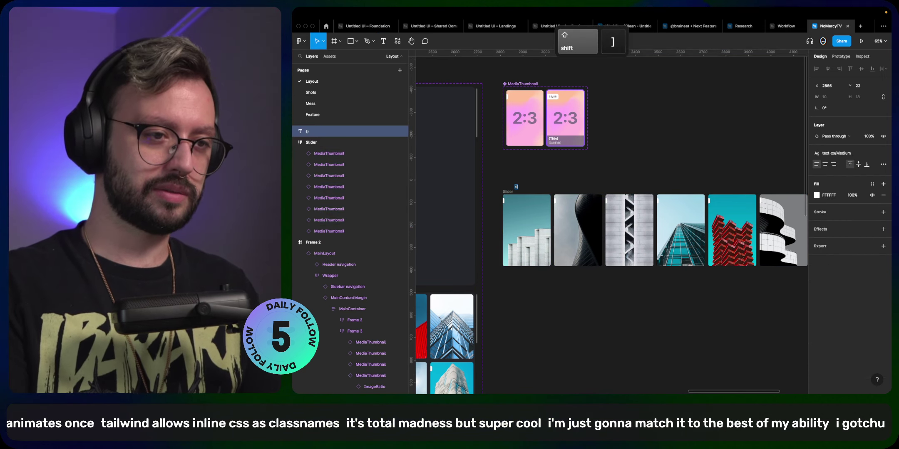
{"action": "type", "text": "SectionTit"}
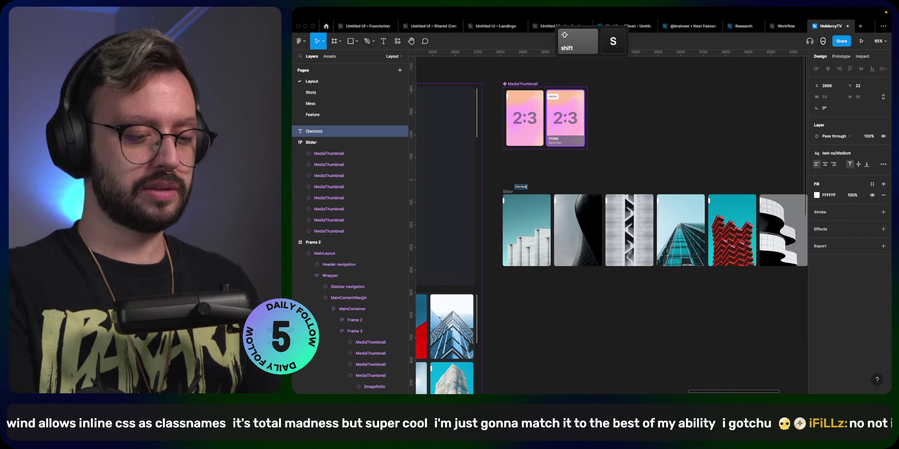
{"action": "type", "text": "le"}
{"action": "key", "text": "Escape"}
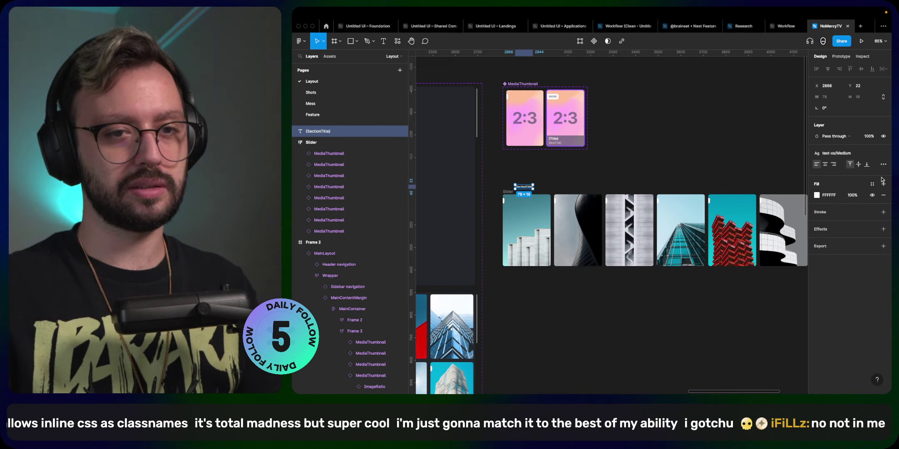
- Apply the text-xl/Semibold text style to the {SectionTitle} label
{"action": "left_click", "coordinate": [845, 153]}
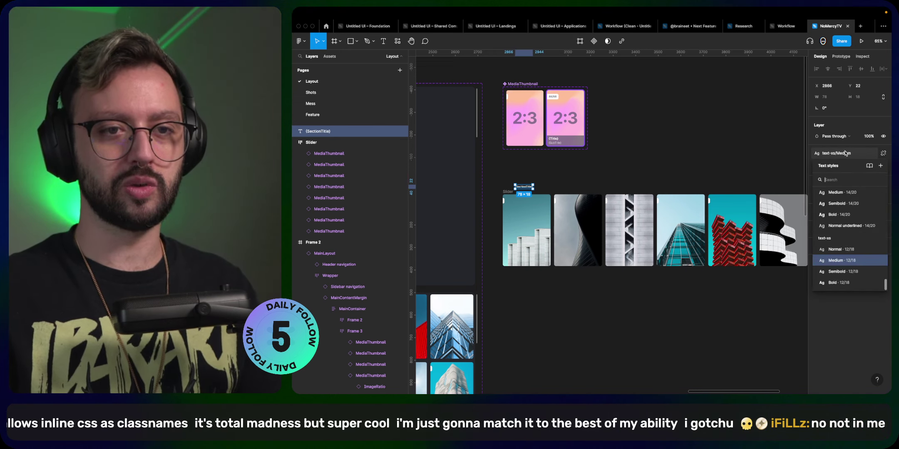
{"action": "scroll", "coordinate": [836, 228], "scroll_direction": "down", "scroll_amount": 5}
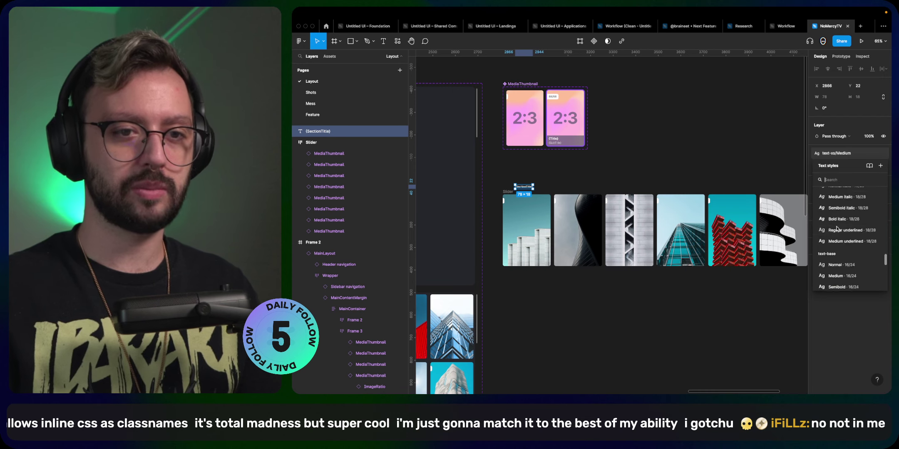
{"action": "scroll", "coordinate": [852, 248], "scroll_direction": "up", "scroll_amount": 1}
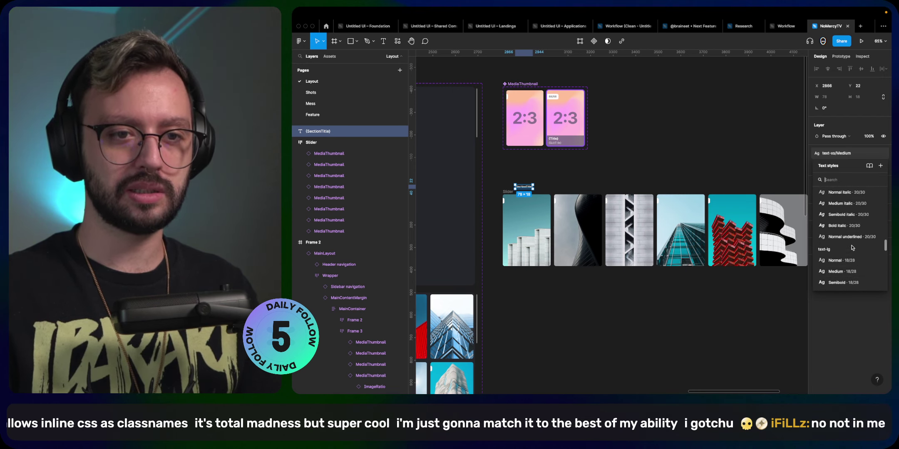
{"action": "scroll", "coordinate": [852, 248], "scroll_direction": "up", "scroll_amount": 1}
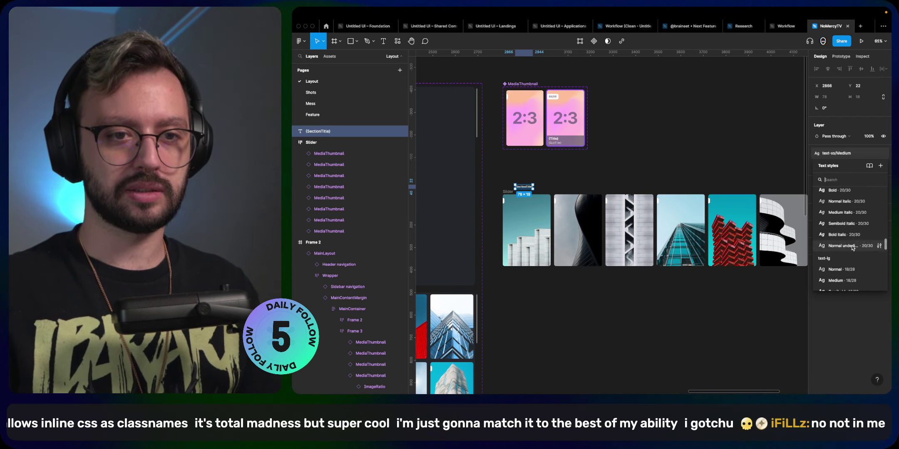
{"action": "left_click", "coordinate": [847, 223]}
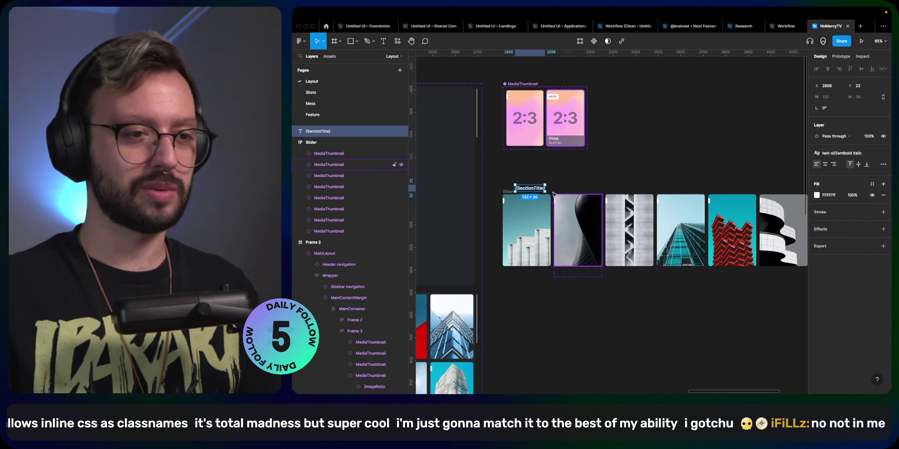
{"action": "key", "text": "ctrl+z"}
- Align the {SectionTitle} label with the Slider's left edge and nudge it vertically to Y 19, just above the thumbnails
{"action": "left_click_drag", "start_coordinate": [531, 190], "coordinate": [518, 188]}
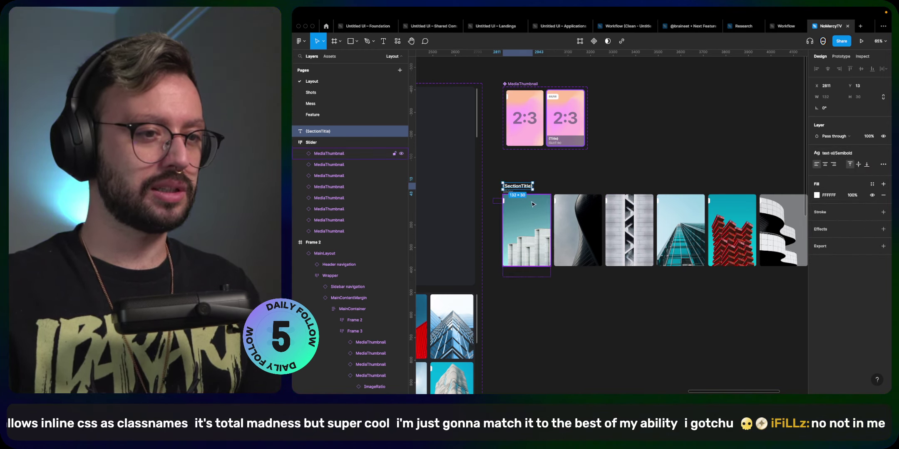
{"action": "key", "text": "alt"}
{"action": "key", "text": "shift+Down"}
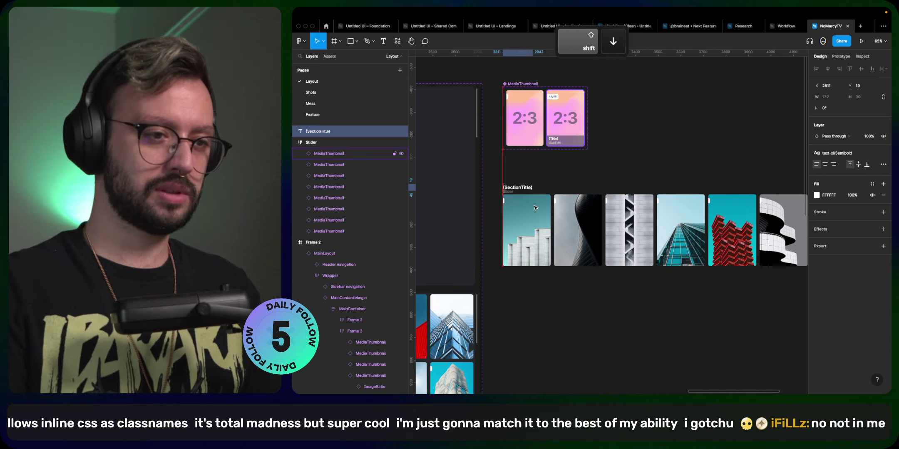
{"action": "key", "text": "Down"}
{"action": "key", "text": "Down"}
{"action": "key", "text": "Down"}
{"action": "key", "text": "Down"}
{"action": "key", "text": "Up"}
{"action": "key", "text": "Up"}
{"action": "key", "text": "Up"}
{"action": "key", "text": "Up"}
{"action": "key", "text": "Up"}
{"action": "key", "text": "Up"}
{"action": "key", "text": "Up"}
{"action": "key", "text": "Up"}
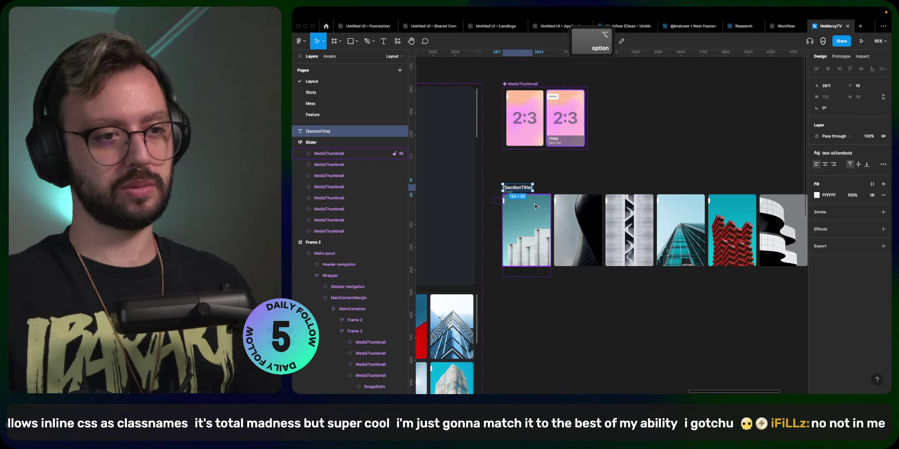
- Search the component libraries for "button", insert a Button instance and place it above the Slider's last thumbnail
{"action": "scroll", "coordinate": [527, 197], "scroll_direction": "down", "scroll_amount": 3}
{"action": "scroll", "coordinate": [529, 196], "scroll_direction": "right", "scroll_amount": 2}
{"action": "key", "text": "alt"}
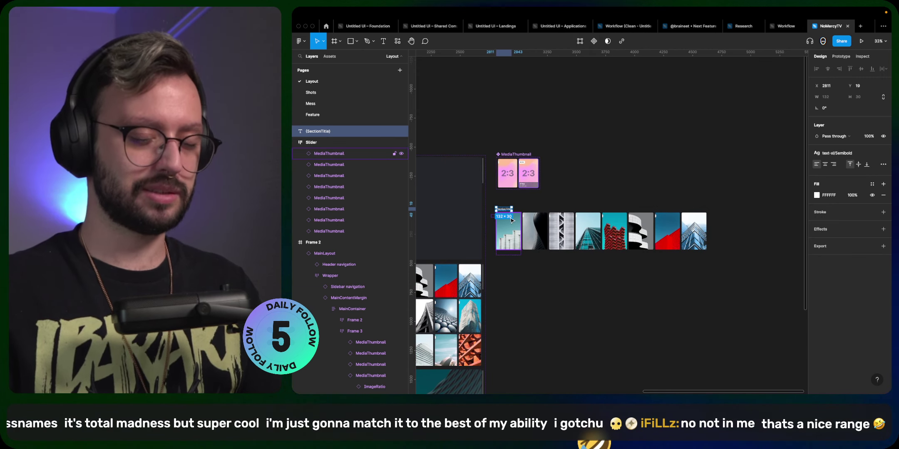
{"action": "key", "text": "shift+i"}
{"action": "type", "text": "button"}
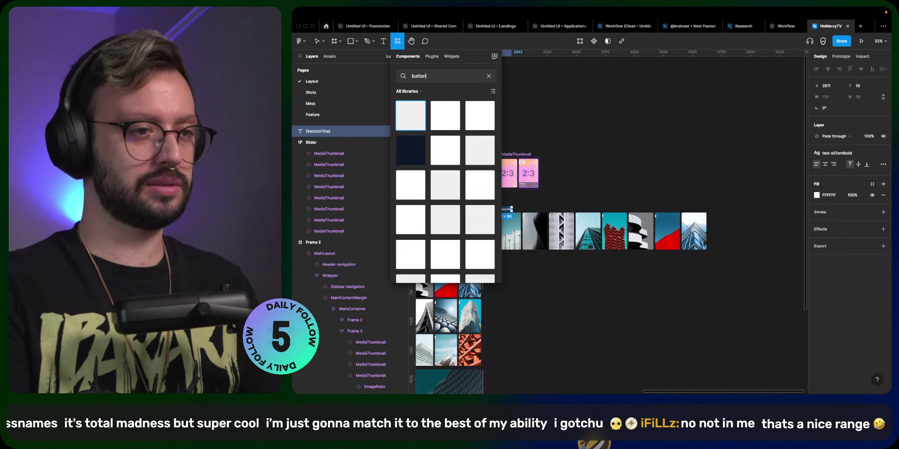
{"action": "key", "text": "Escape"}
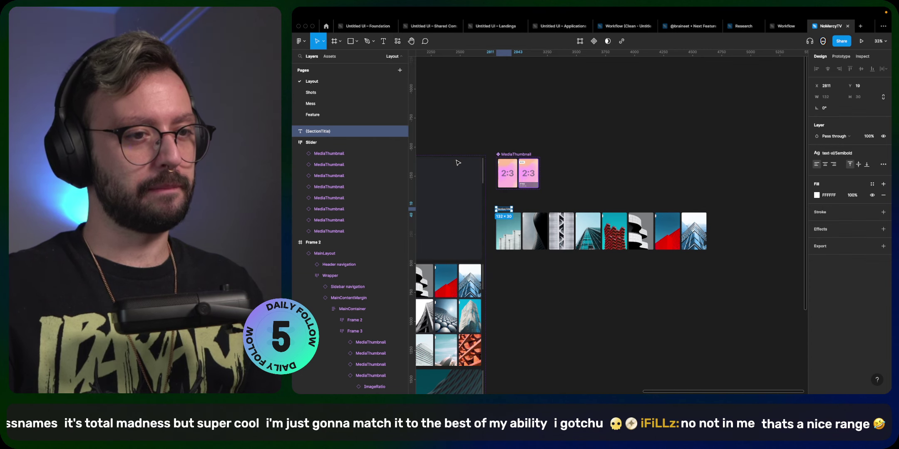
{"action": "left_click_drag", "start_coordinate": [458, 163], "coordinate": [692, 211]}
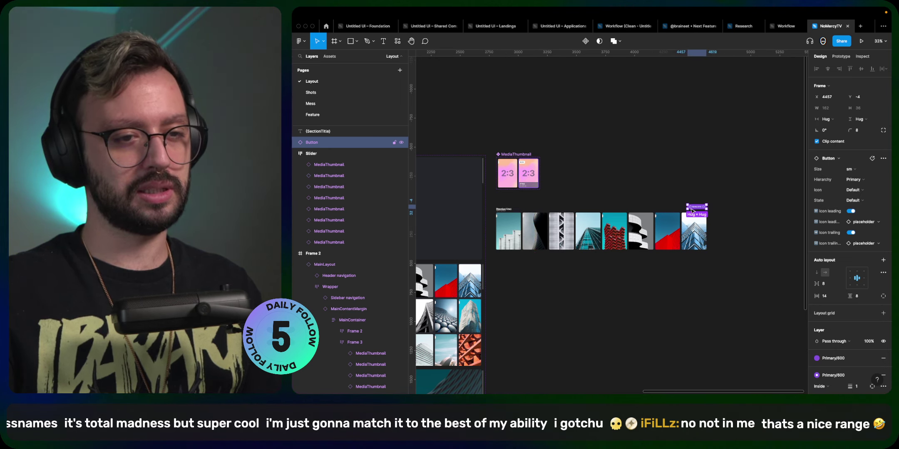
- Wrap the {SectionTitle} label and the Button in an auto layout frame and set its spacing mode to Space between
{"action": "left_click", "coordinate": [498, 209], "text": "shift"}
{"action": "key", "text": "shift+a"}
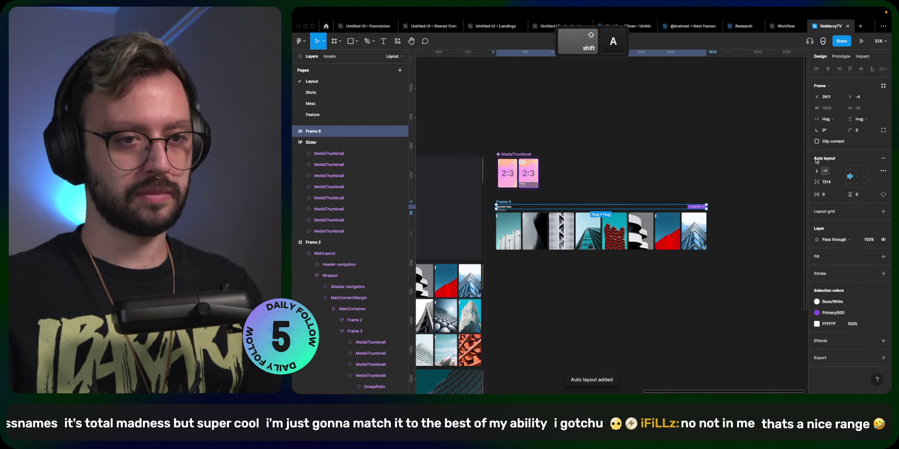
{"action": "left_click", "coordinate": [697, 210]}
{"action": "left_click", "coordinate": [511, 208], "text": "super"}
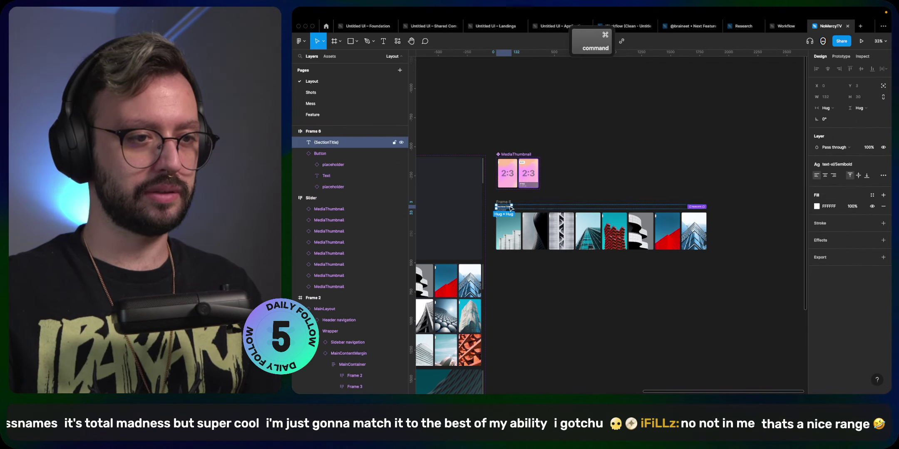
{"action": "left_click", "coordinate": [506, 203]}
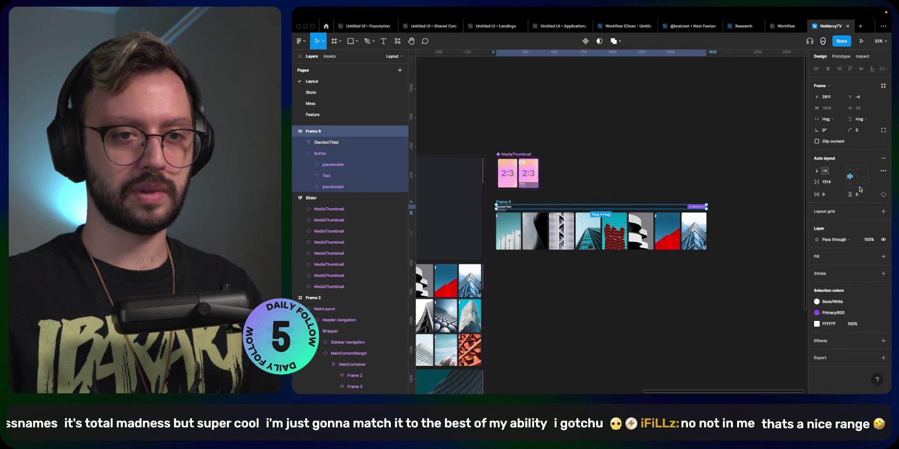
{"action": "left_click", "coordinate": [883, 173]}
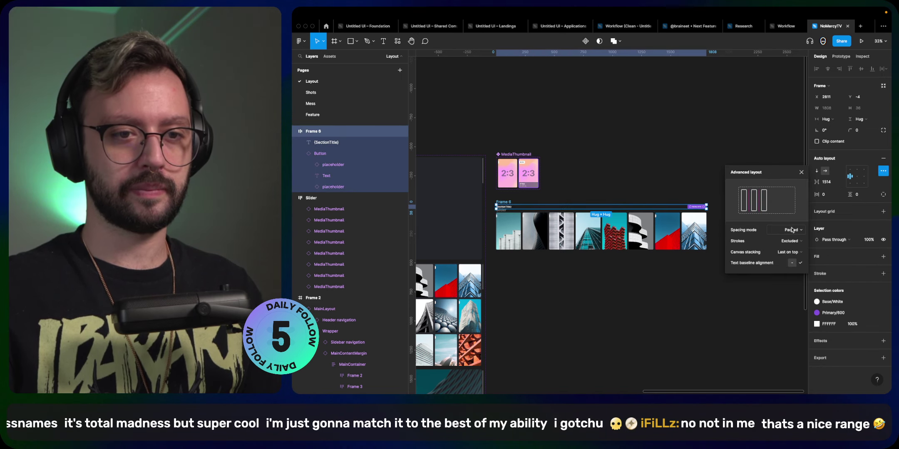
{"action": "left_click", "coordinate": [786, 230]}
{"action": "left_click", "coordinate": [782, 240]}
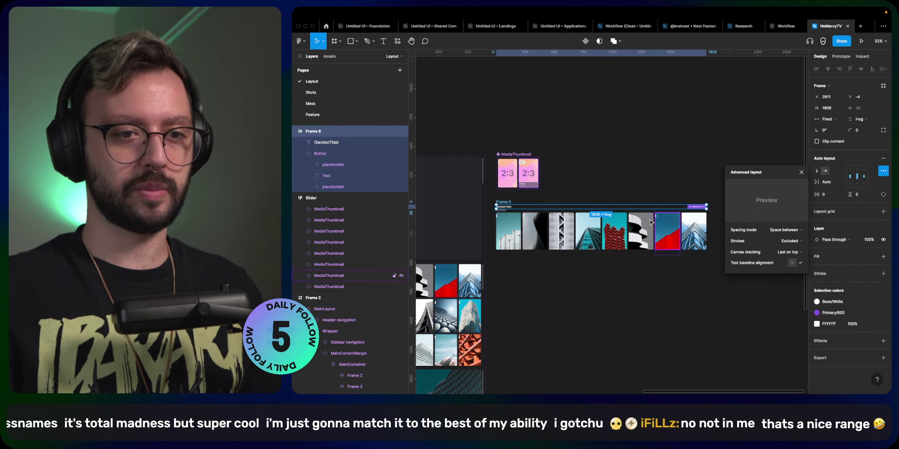
- Duplicate the Button in the title row and wrap both buttons in their own auto layout frame
{"action": "left_click", "coordinate": [696, 208]}
{"action": "key", "text": "super+d"}
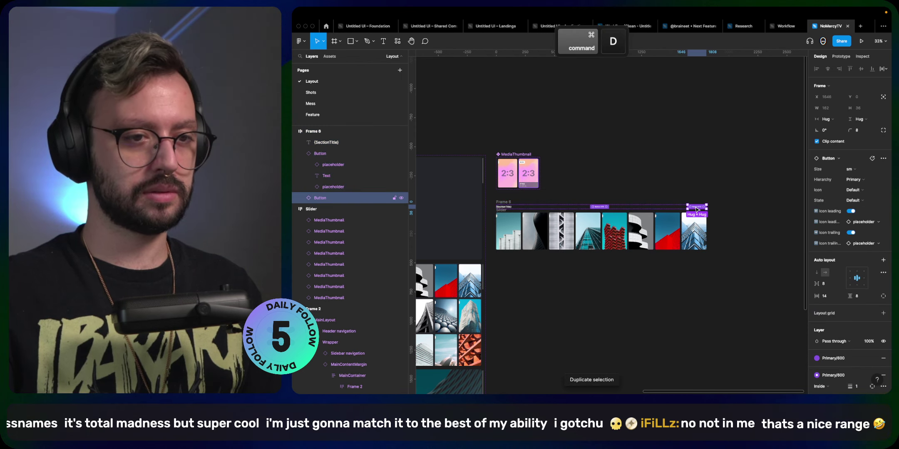
{"action": "left_click", "coordinate": [598, 207], "text": "shift"}
{"action": "key", "text": "shift+a"}
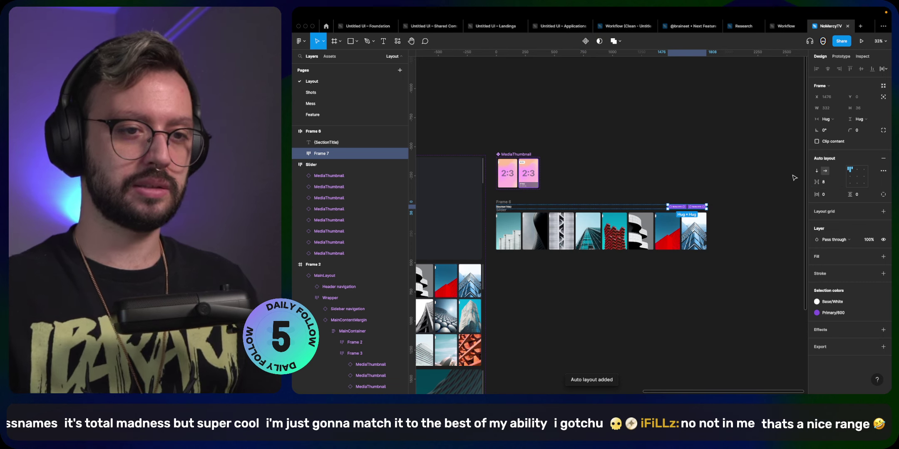
- Select both buttons inside the new frame and set their Icon property to Only
{"action": "key", "text": "Return"}
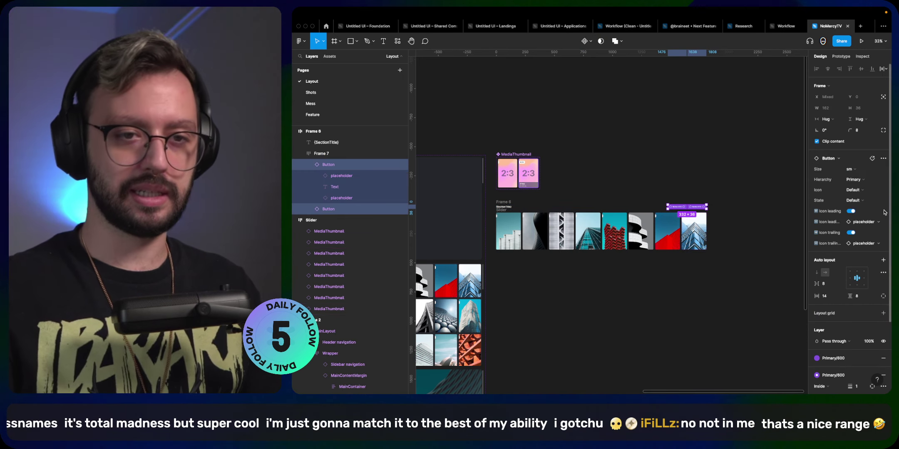
{"action": "left_click", "coordinate": [857, 191]}
{"action": "left_click", "coordinate": [854, 208]}
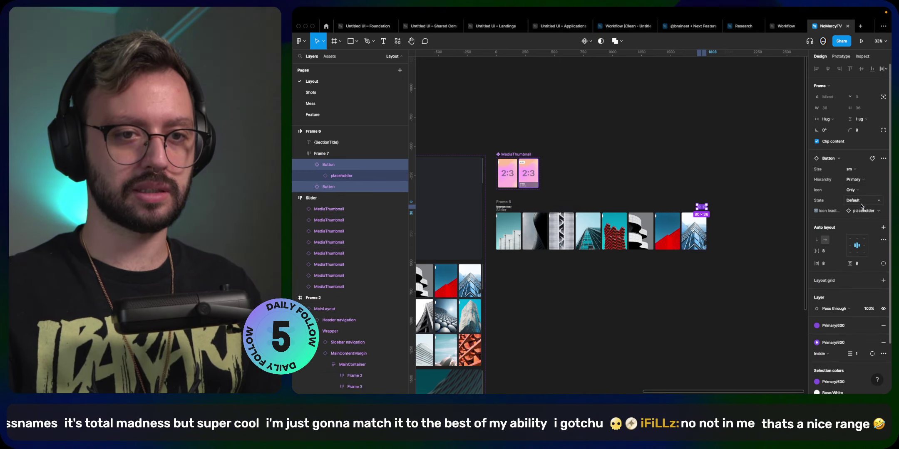
- Try the Tertiary gray and Secondary color hierarchies on both buttons
{"action": "left_click", "coordinate": [854, 179]}
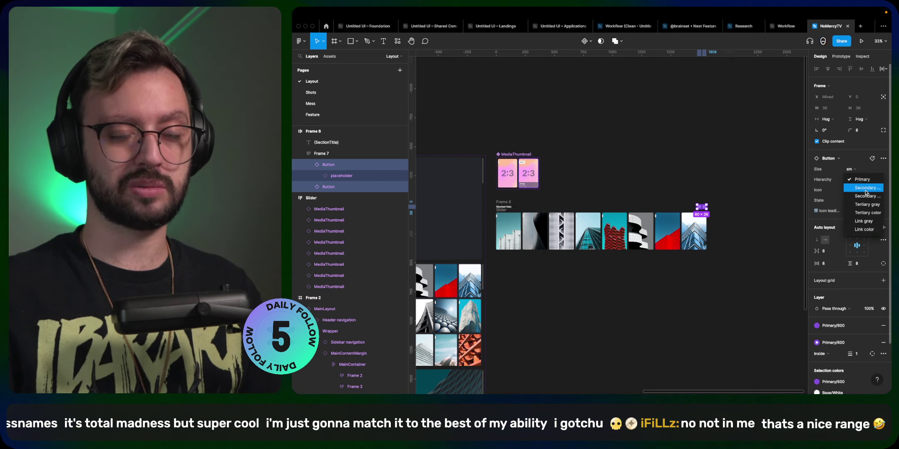
{"action": "left_click", "coordinate": [865, 204]}
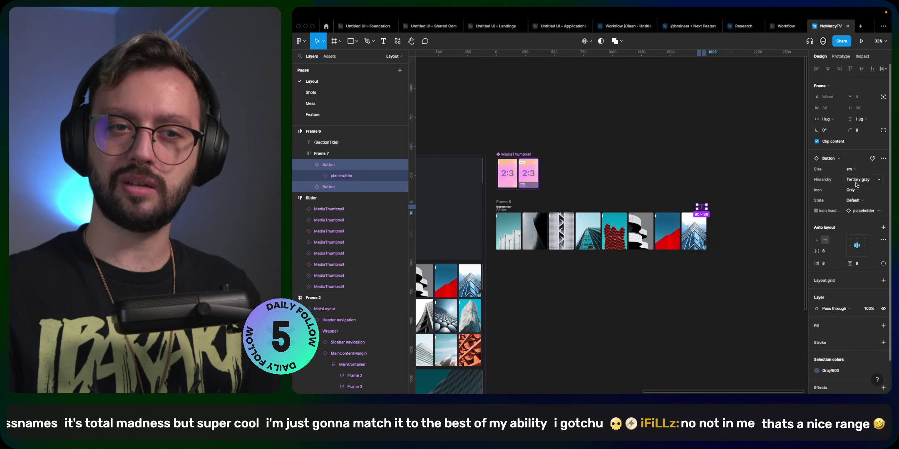
{"action": "left_click", "coordinate": [856, 183]}
{"action": "left_click", "coordinate": [860, 176]}
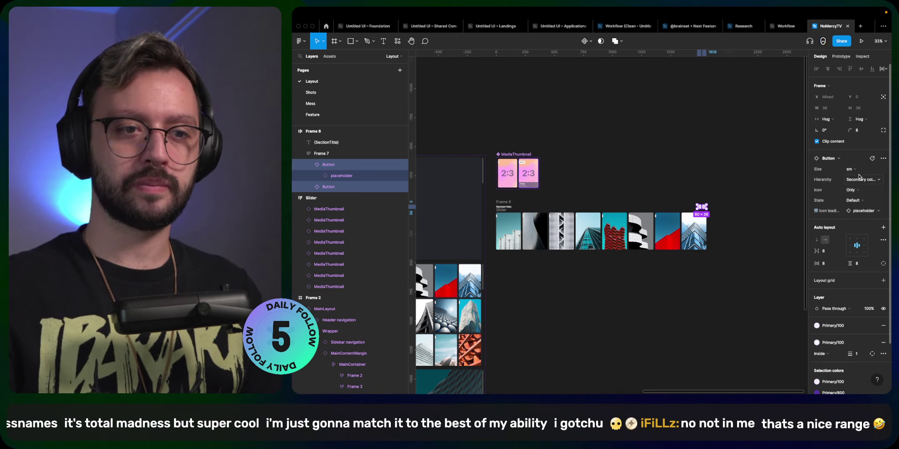
{"action": "scroll", "coordinate": [835, 341], "scroll_direction": "down", "scroll_amount": 3}
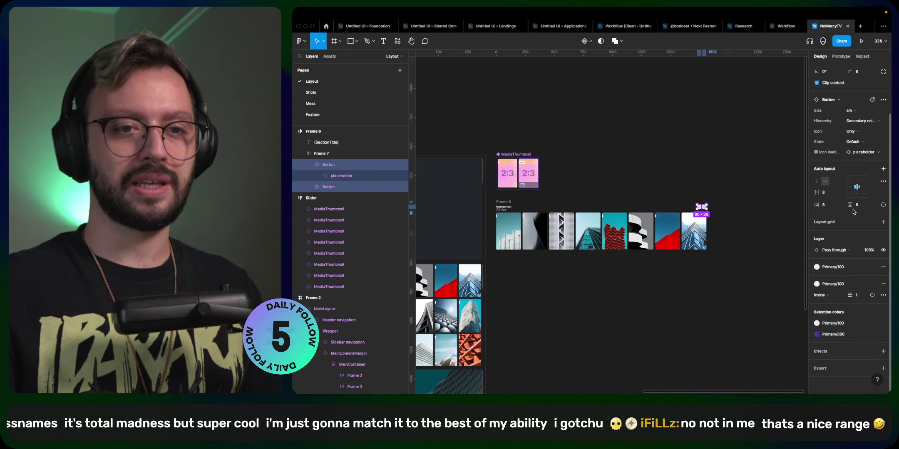
- Set the hierarchy of both icon buttons to Secondary gray
{"action": "left_click", "coordinate": [875, 123]}
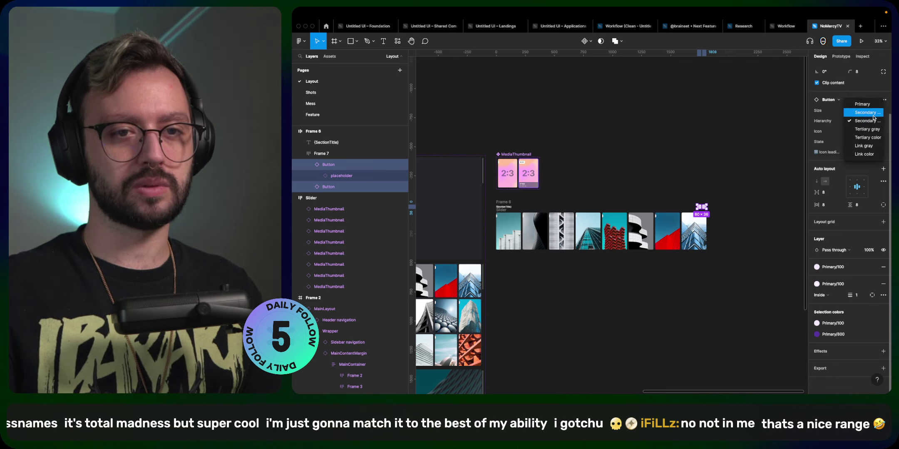
{"action": "left_click", "coordinate": [874, 113]}
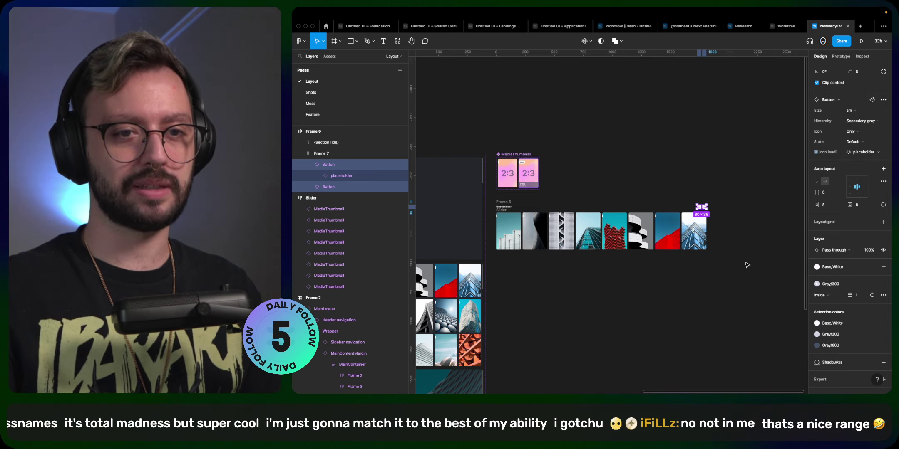
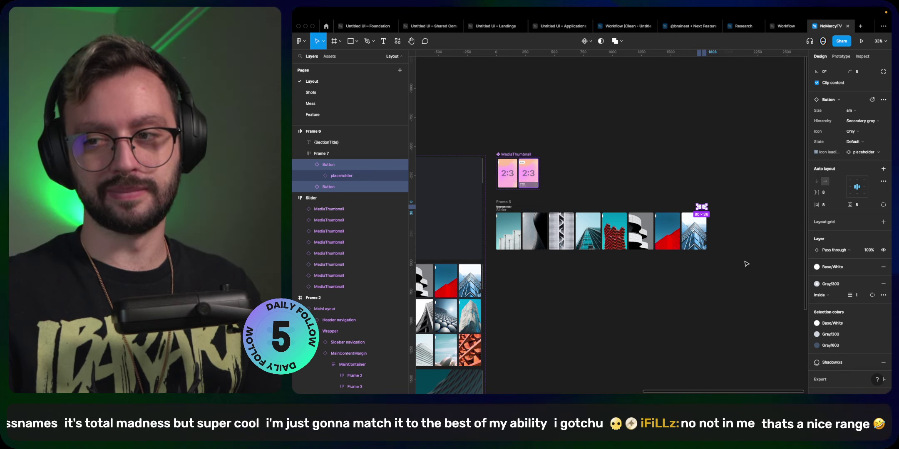
- Rename the frame holding the section title and buttons to TitleControls
{"action": "left_click", "coordinate": [511, 202]}
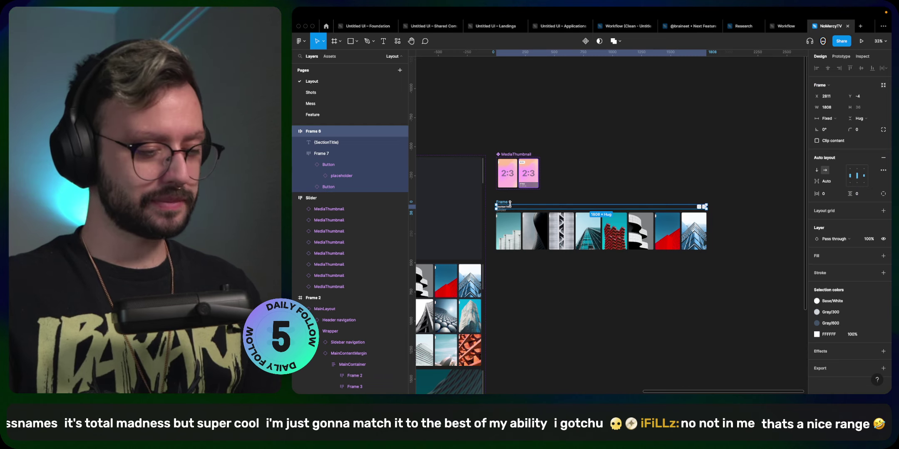
{"action": "key", "text": "super+r"}
{"action": "type", "text": "Title"}
{"action": "key", "text": "Return"}
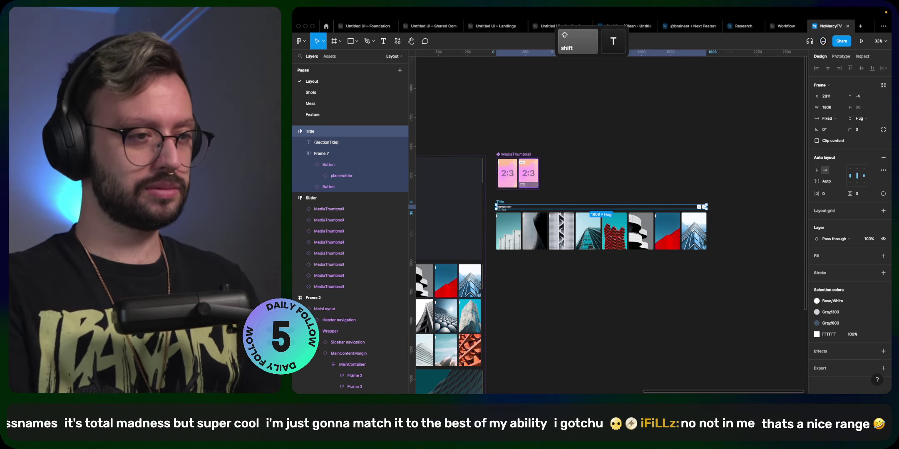
{"action": "key", "text": "super+r"}
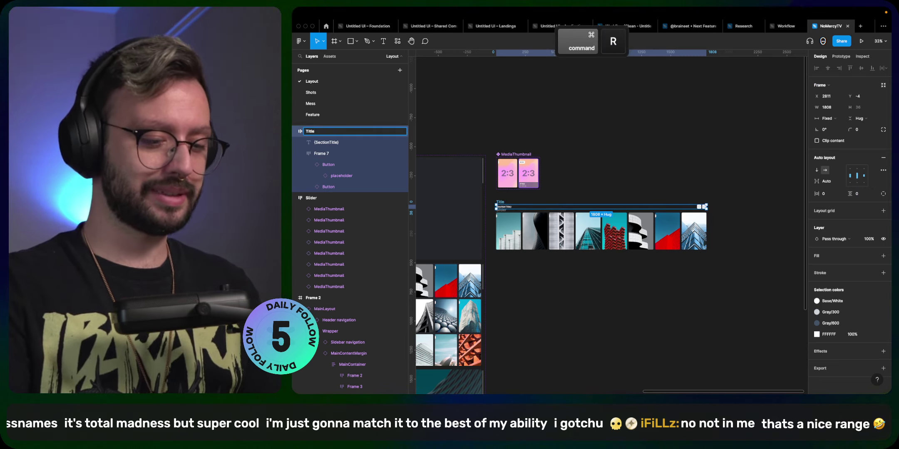
{"action": "type", "text": "CTA"}
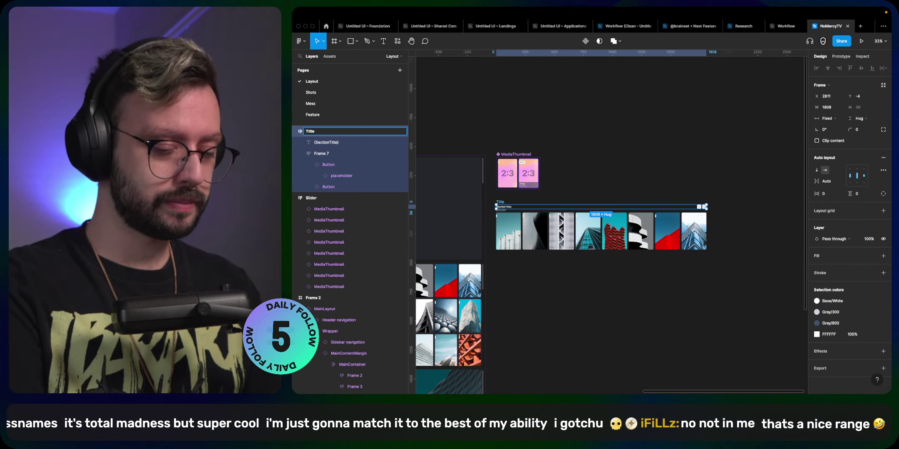
{"action": "type", "text": "Controls"}
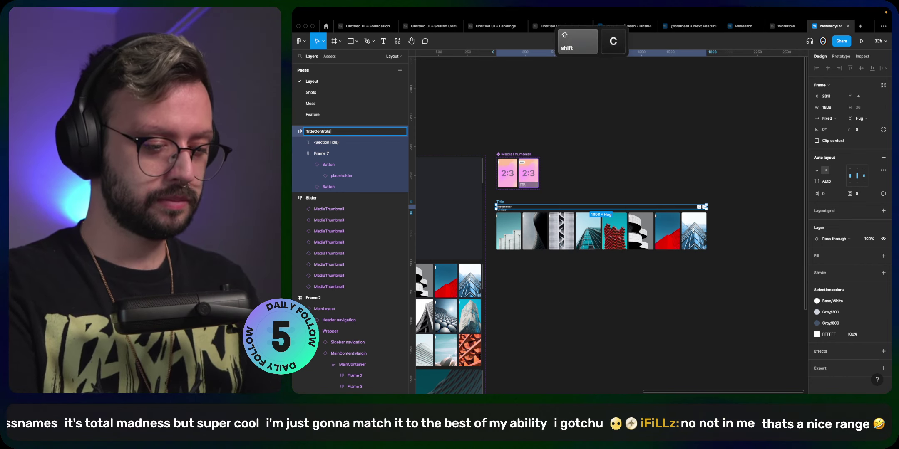
{"action": "key", "text": "Return"}
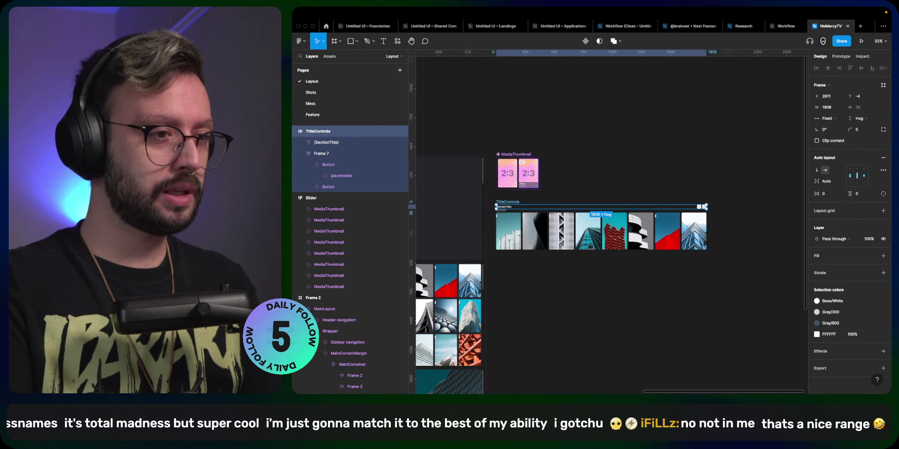
- Rename the frame around the two buttons to Controls and collapse its layers
{"action": "double_click", "coordinate": [362, 151]}
{"action": "type", "text": "Control"}
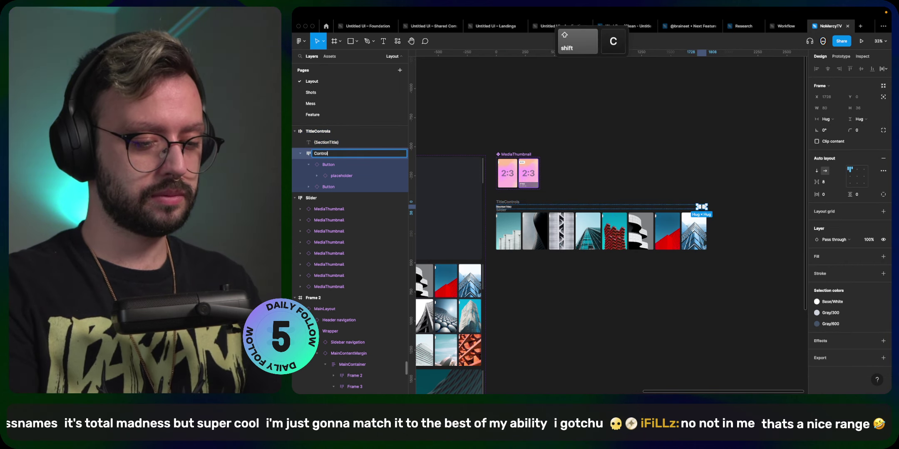
{"action": "type", "text": "s"}
{"action": "key", "text": "Return"}
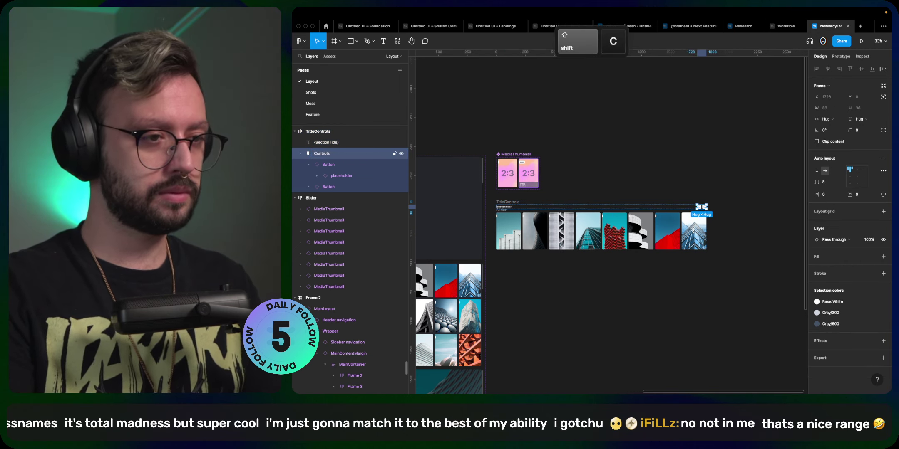
{"action": "left_click", "coordinate": [301, 154]}
- Select the TitleControls and Slider frames together and wrap them in a vertical auto layout frame
{"action": "left_click", "coordinate": [500, 208]}
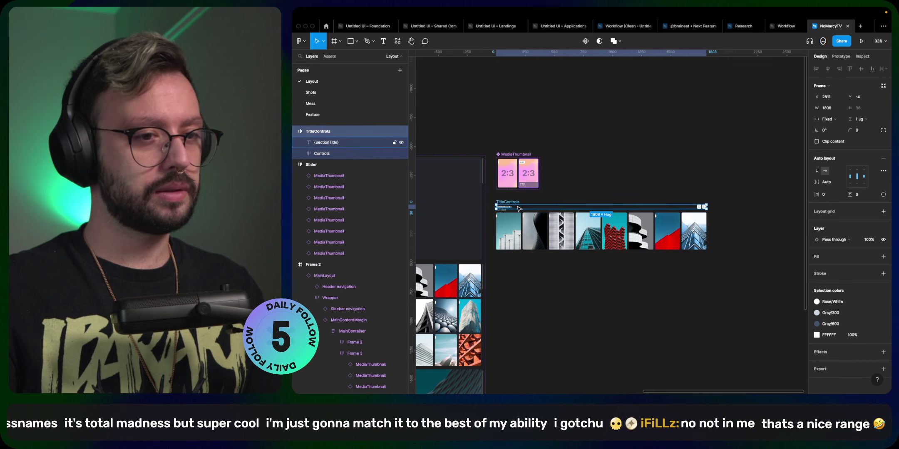
{"action": "left_click_drag", "start_coordinate": [493, 197], "coordinate": [747, 283]}
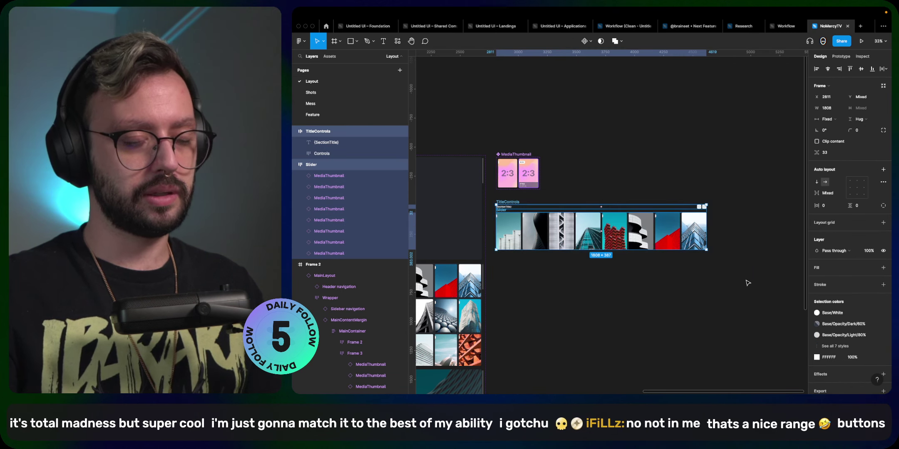
{"action": "key", "text": "shift+a"}
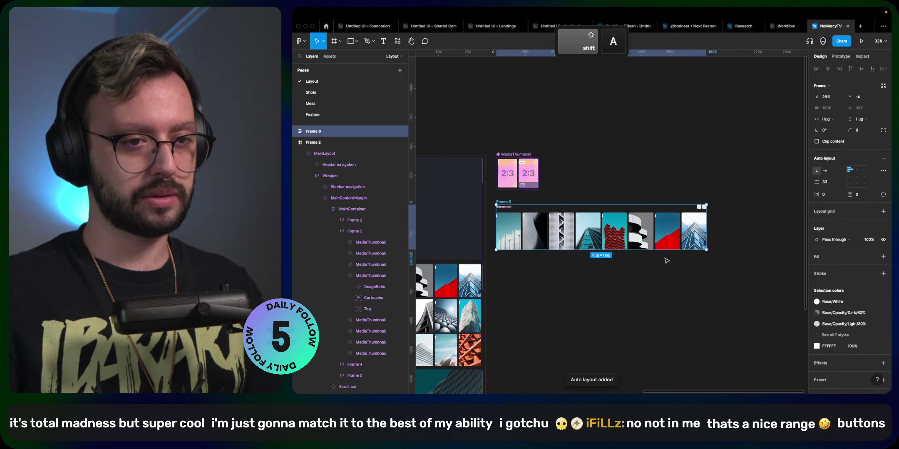
- Set the TitleControls frame's horizontal resizing to Fill so it follows the width of its parent frame
{"action": "left_click", "coordinate": [559, 234]}
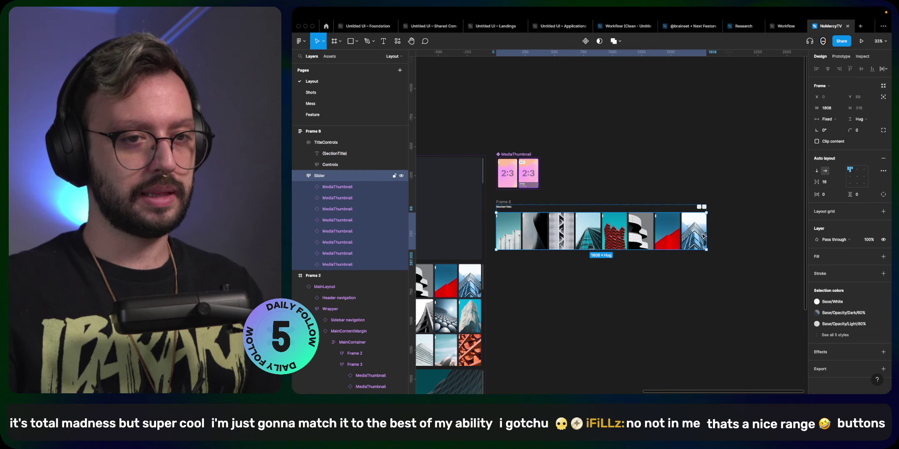
{"action": "left_click", "coordinate": [693, 207]}
{"action": "left_click", "coordinate": [827, 120]}
{"action": "left_click", "coordinate": [843, 127]}
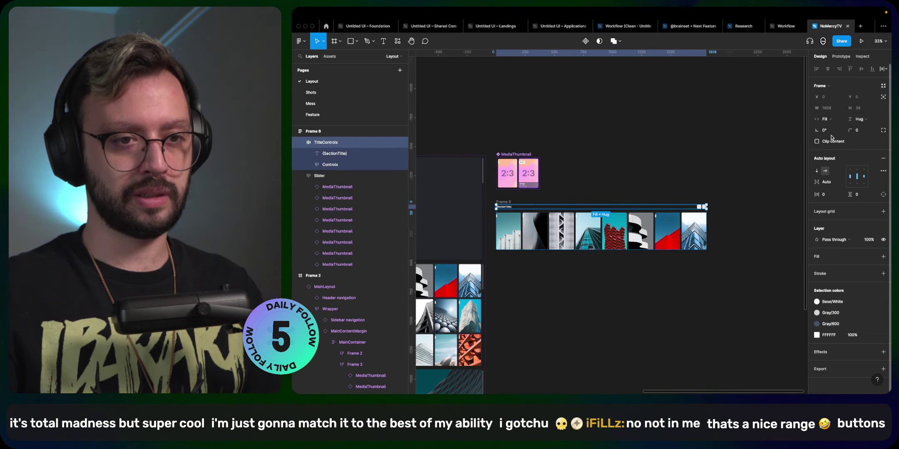
{"action": "left_click", "coordinate": [726, 262]}
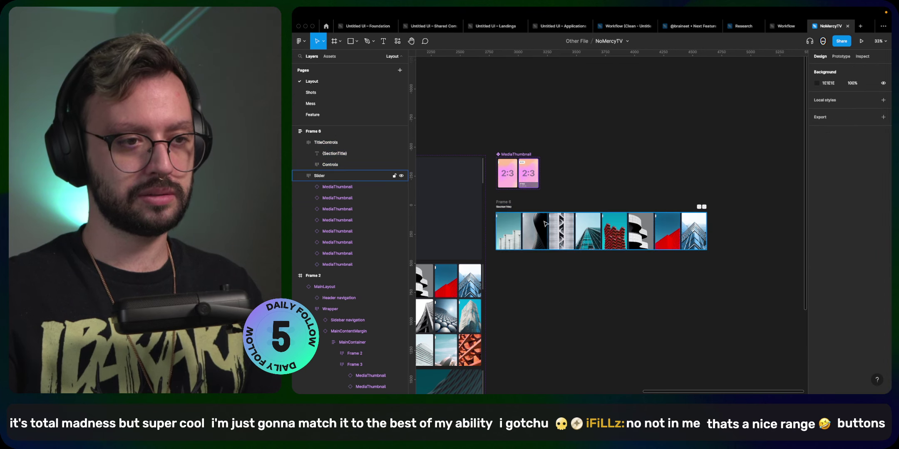
- Narrow the outer frame around TitleControls and Slider to about 1489 wide and turn on Clip content
{"action": "left_click", "coordinate": [502, 207]}
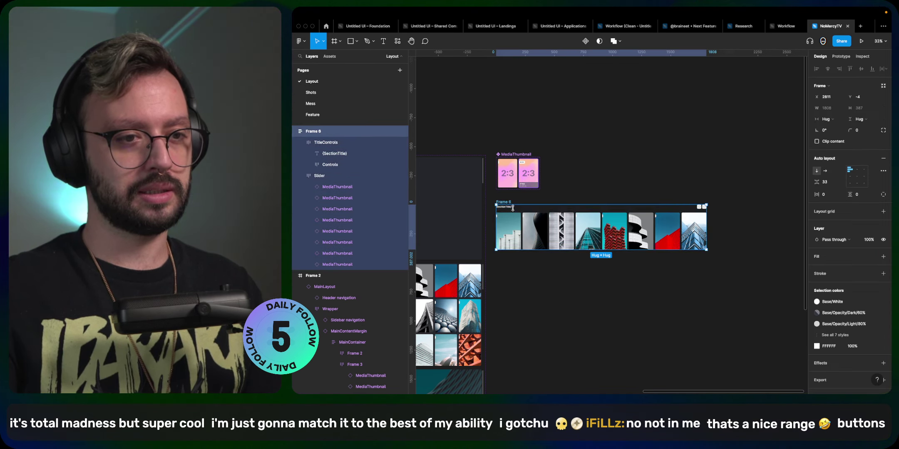
{"action": "left_click_drag", "start_coordinate": [706, 237], "coordinate": [670, 237]}
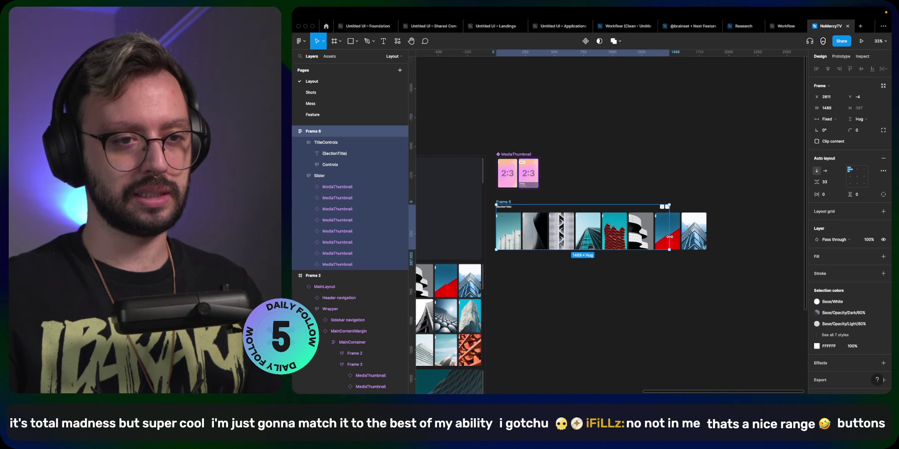
{"action": "left_click", "coordinate": [817, 141]}
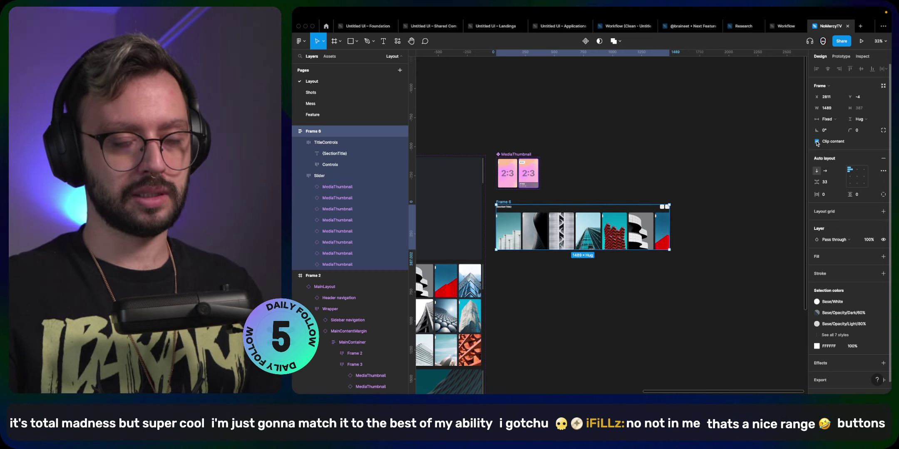
- Set the outer frame's spacing between the title row and the thumbnails to 8
{"action": "scroll", "coordinate": [536, 247], "scroll_direction": "up", "scroll_amount": 5}
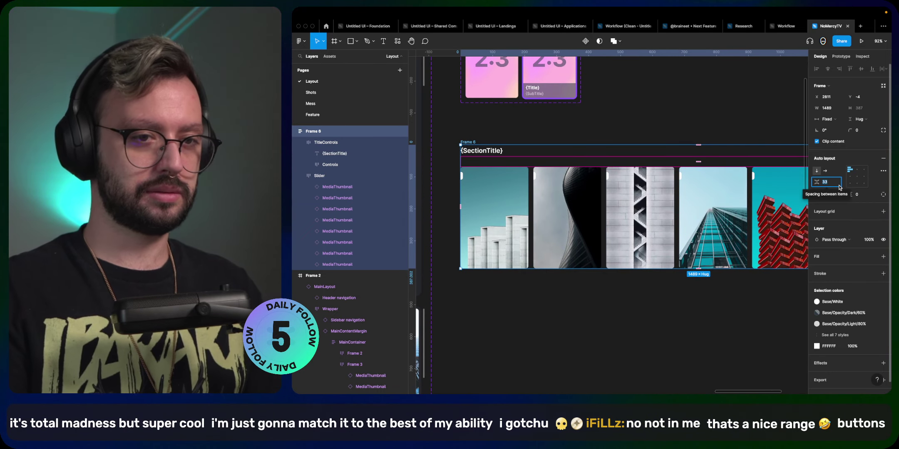
{"action": "key", "text": "shift+Down"}
{"action": "key", "text": "shift+Down"}
{"action": "key", "text": "shift+Down"}
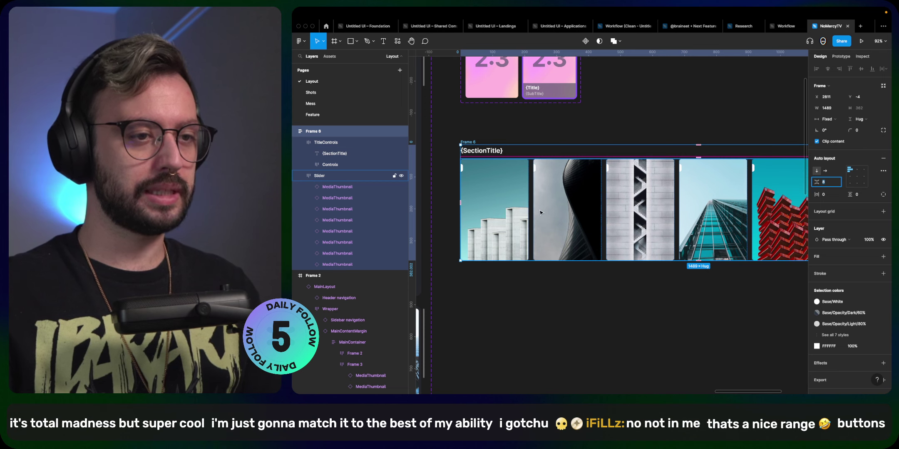
- Select both buttons in Controls, search the icon instances for "chev" and swap their icons to chevron-left
{"action": "scroll", "coordinate": [549, 208], "scroll_direction": "down", "scroll_amount": 5}
{"action": "scroll", "coordinate": [683, 145], "scroll_direction": "up", "scroll_amount": 10}
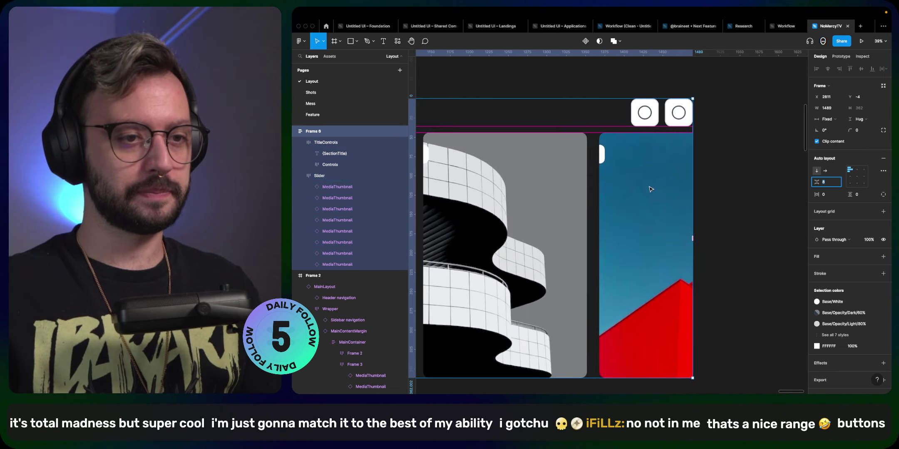
{"action": "scroll", "coordinate": [694, 137], "scroll_direction": "up", "scroll_amount": 6}
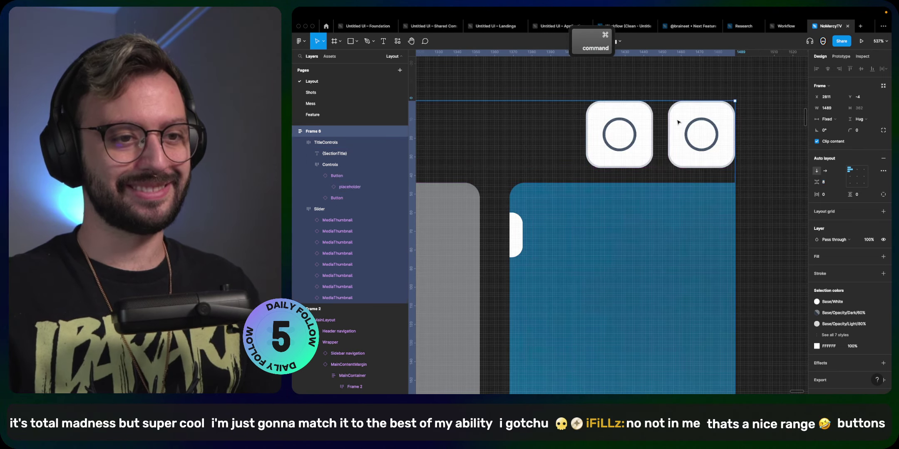
{"action": "left_click", "coordinate": [678, 121], "text": "super"}
{"action": "left_click", "coordinate": [651, 134], "text": "shift+super"}
{"action": "left_click", "coordinate": [863, 211]}
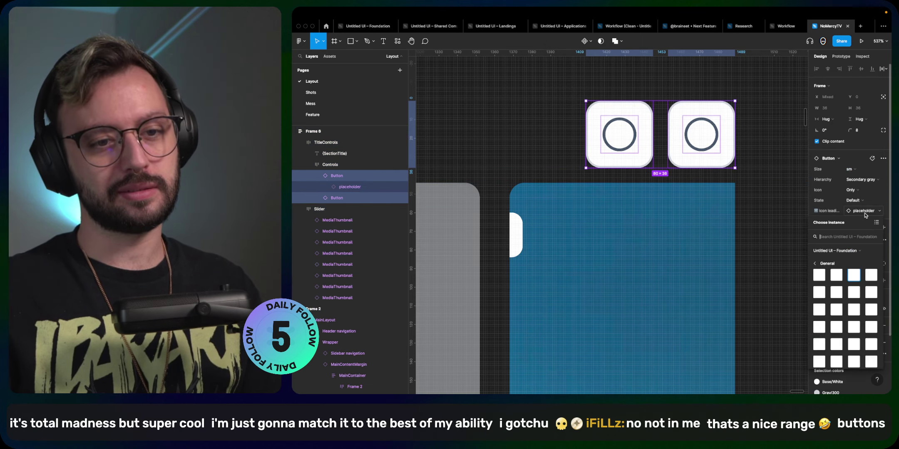
{"action": "type", "text": "chev"}
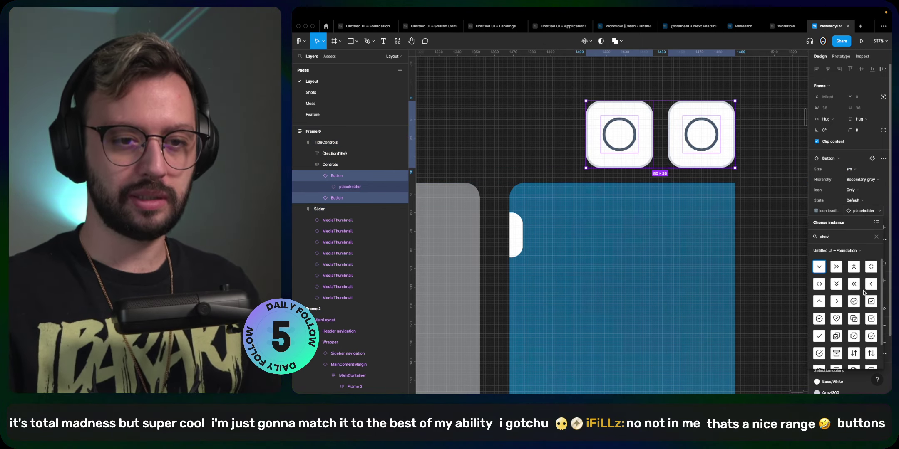
{"action": "left_click", "coordinate": [871, 284]}
- Swap the icon of the second button in Controls to the right-pointing chevron
{"action": "left_click", "coordinate": [640, 162], "text": "shift"}
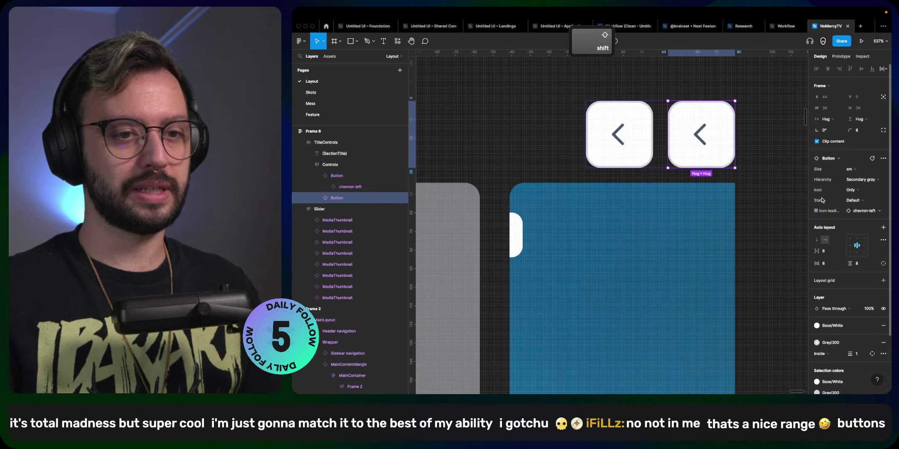
{"action": "left_click", "coordinate": [864, 211]}
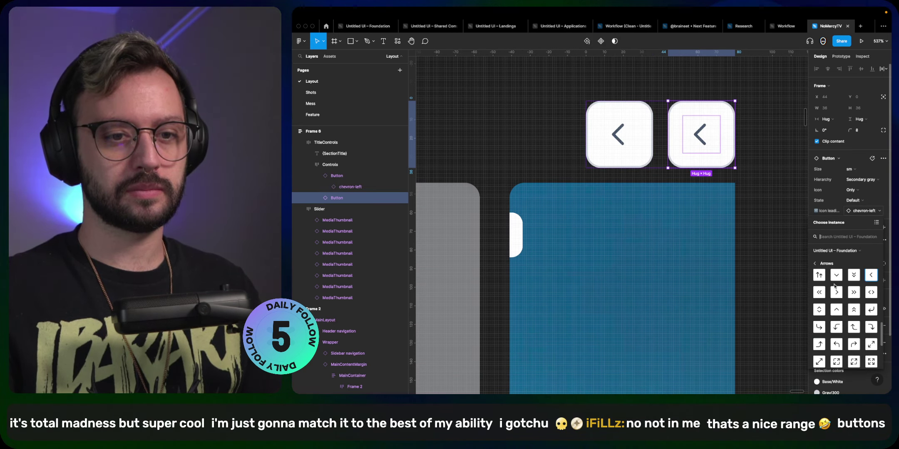
{"action": "left_click", "coordinate": [837, 294]}
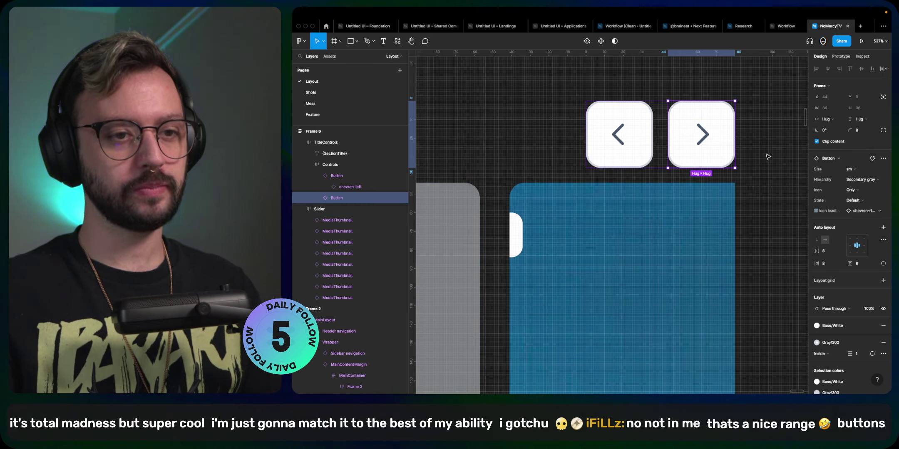
- Set the Slider frame's horizontal resizing to Fill and turn on its Clip content
{"action": "left_click", "coordinate": [697, 210]}
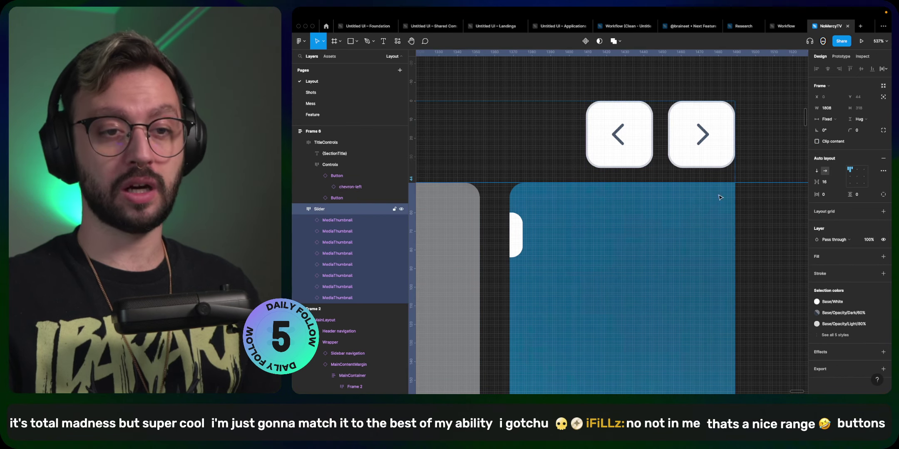
{"action": "left_click", "coordinate": [827, 119]}
{"action": "left_click", "coordinate": [830, 137]}
{"action": "left_click", "coordinate": [831, 140]}
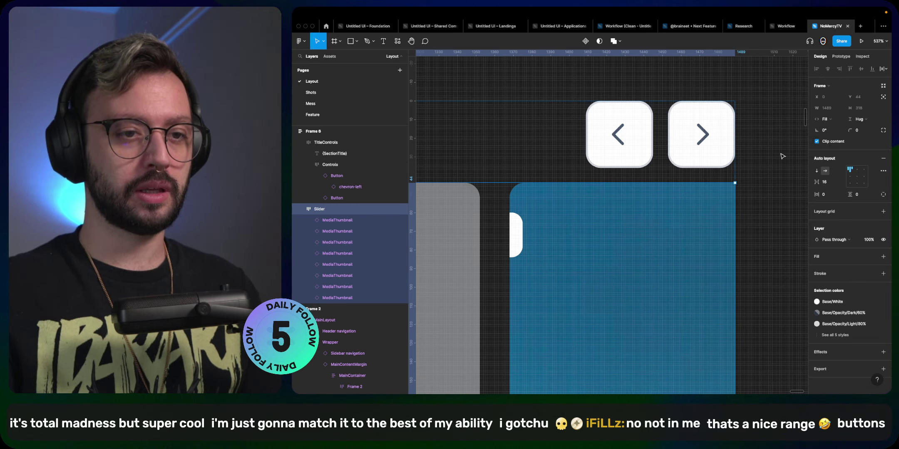
{"action": "left_click", "coordinate": [776, 162]}
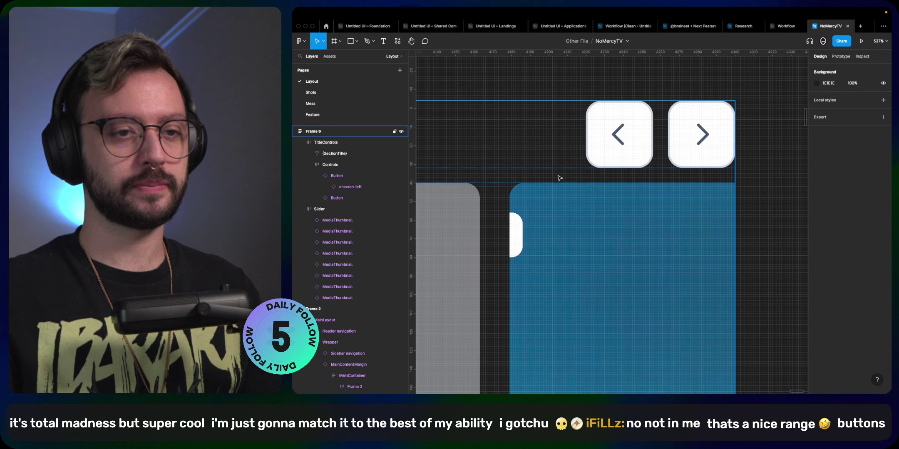
- Turn off Clip content on both the outer frame and the Slider frame so the thumbnails overflow
{"action": "left_click", "coordinate": [590, 134]}
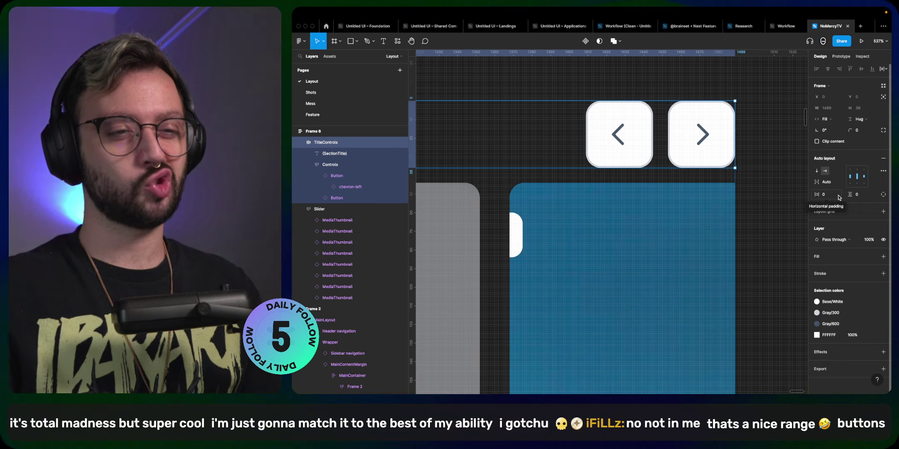
{"action": "left_click", "coordinate": [733, 176]}
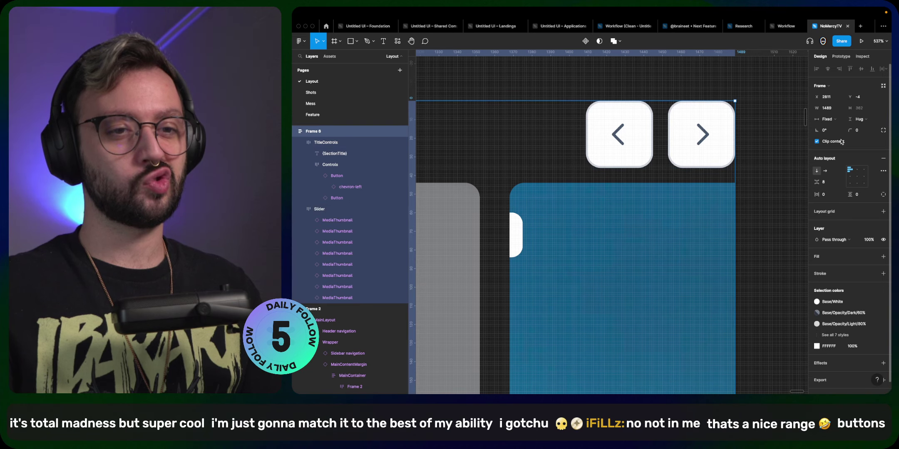
{"action": "left_click", "coordinate": [763, 190]}
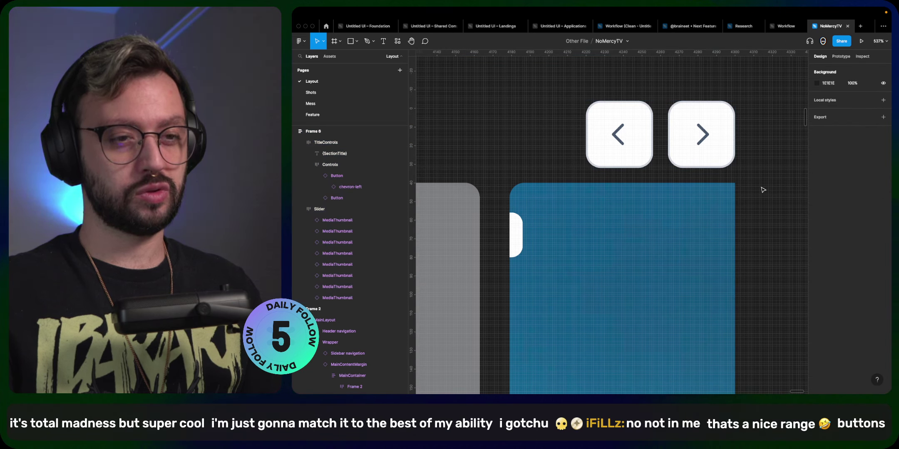
{"action": "left_click", "coordinate": [715, 187]}
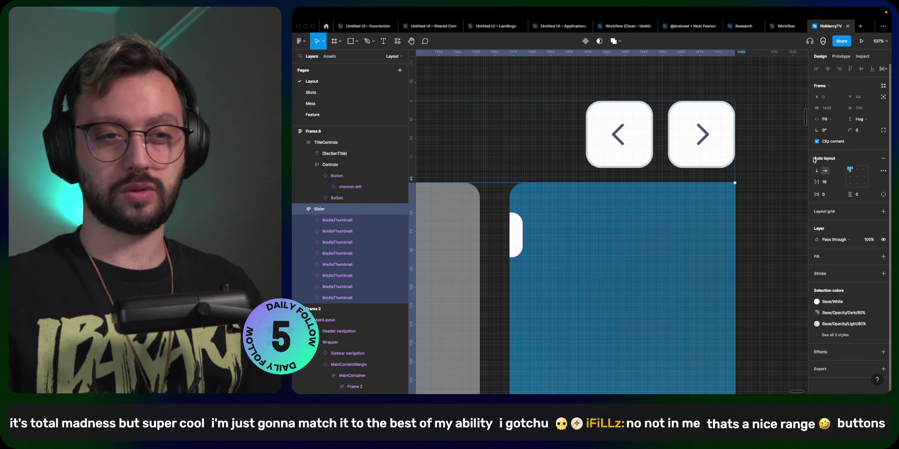
{"action": "left_click", "coordinate": [827, 144]}
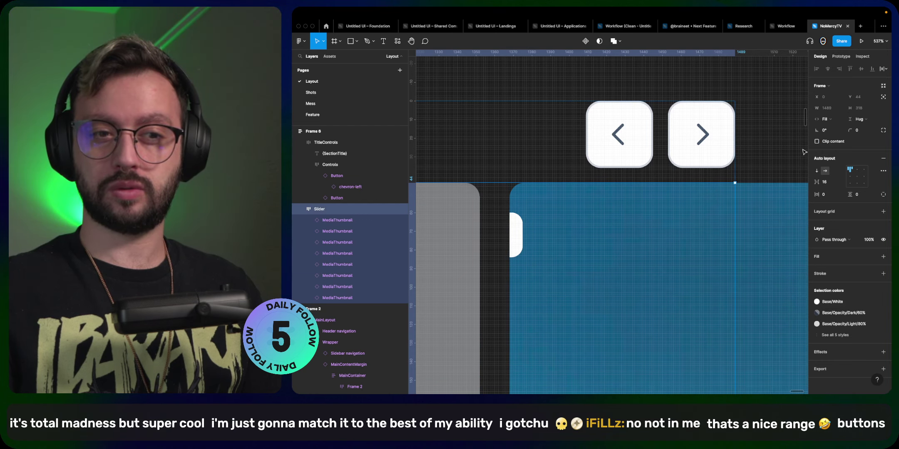
{"action": "left_click", "coordinate": [756, 159]}
- Set the hierarchy of both buttons in Controls to Tertiary gray
{"action": "scroll", "coordinate": [756, 158], "scroll_direction": "down", "scroll_amount": 10}
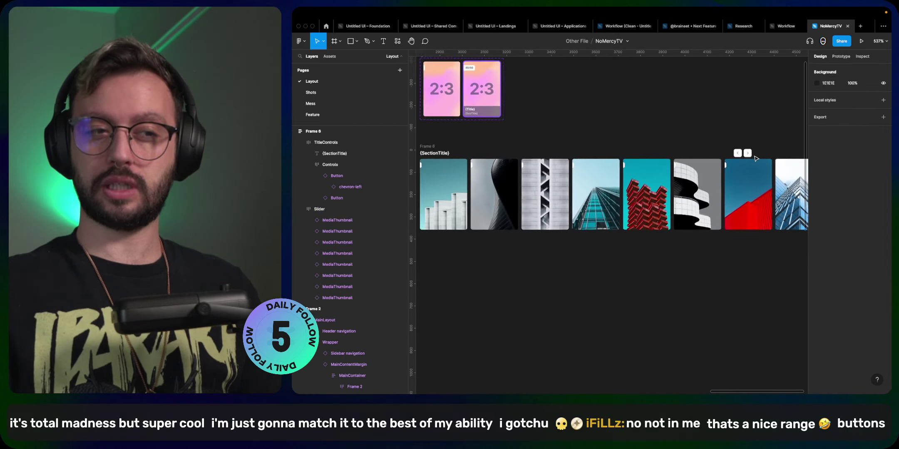
{"action": "scroll", "coordinate": [756, 158], "scroll_direction": "up", "scroll_amount": 5}
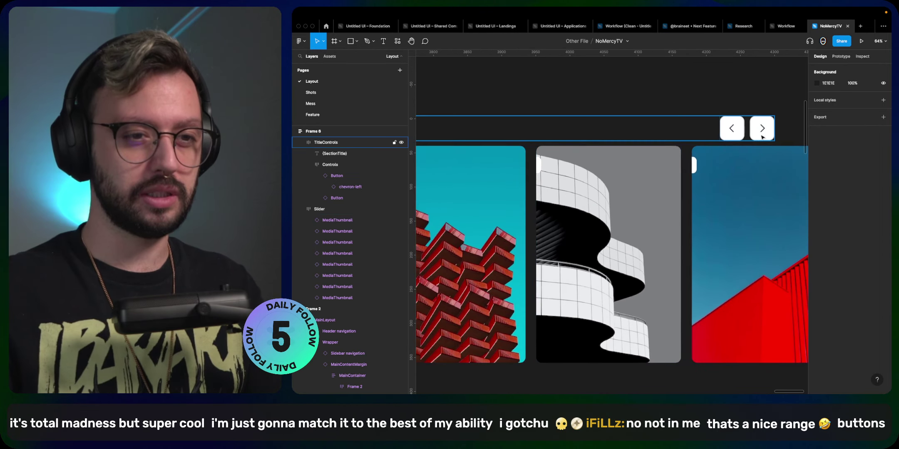
{"action": "double_click", "coordinate": [765, 134]}
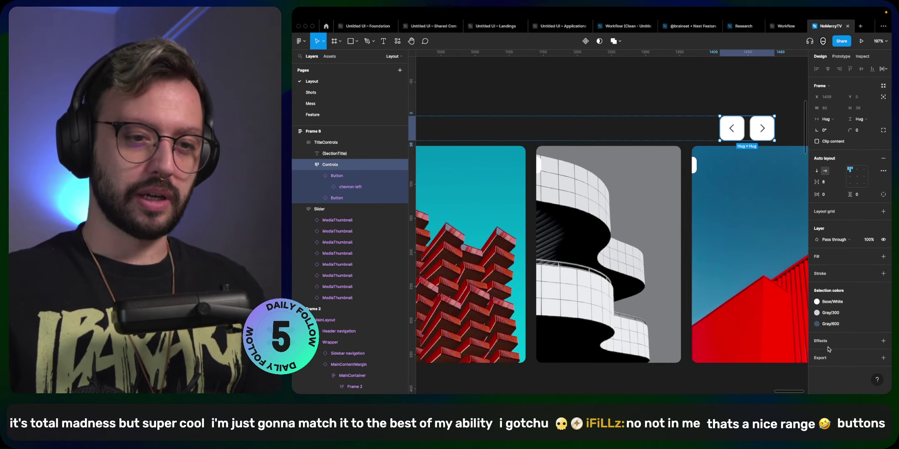
{"action": "key", "text": "Return"}
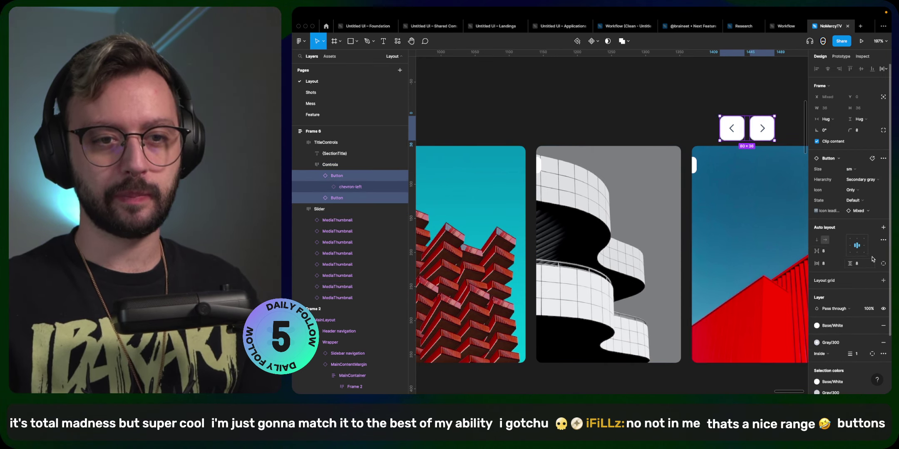
{"action": "scroll", "coordinate": [873, 267], "scroll_direction": "down", "scroll_amount": 3}
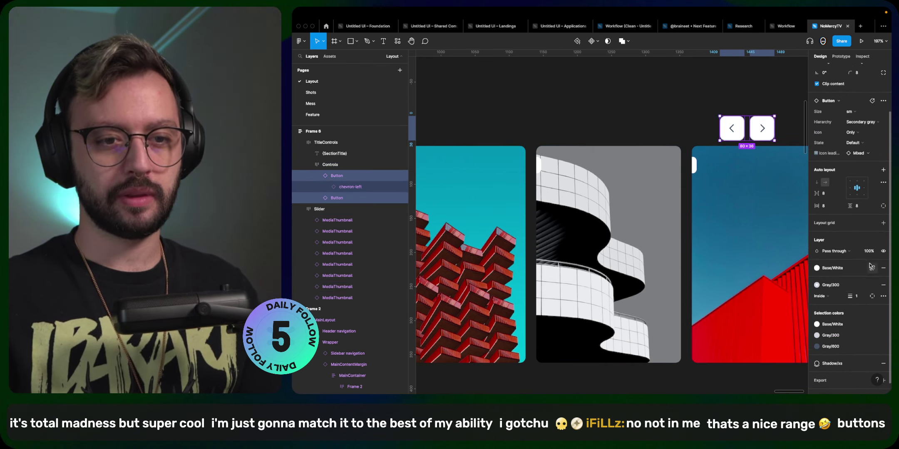
{"action": "left_click", "coordinate": [860, 122]}
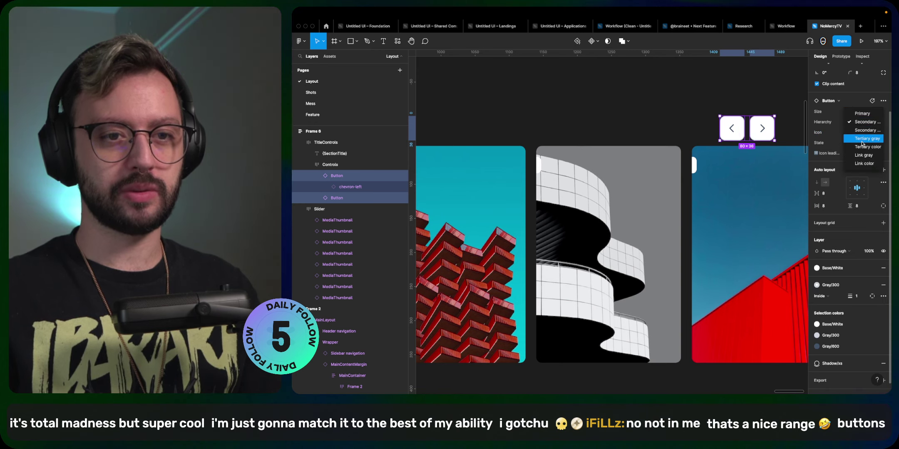
{"action": "left_click", "coordinate": [861, 139]}
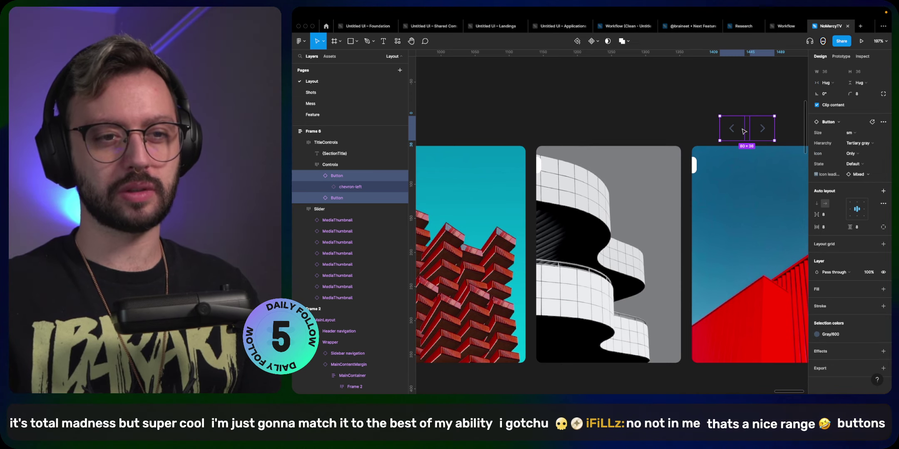
- Recolor both chevron icons with a lighter color style from the Gray group
{"action": "left_click", "coordinate": [816, 334]}
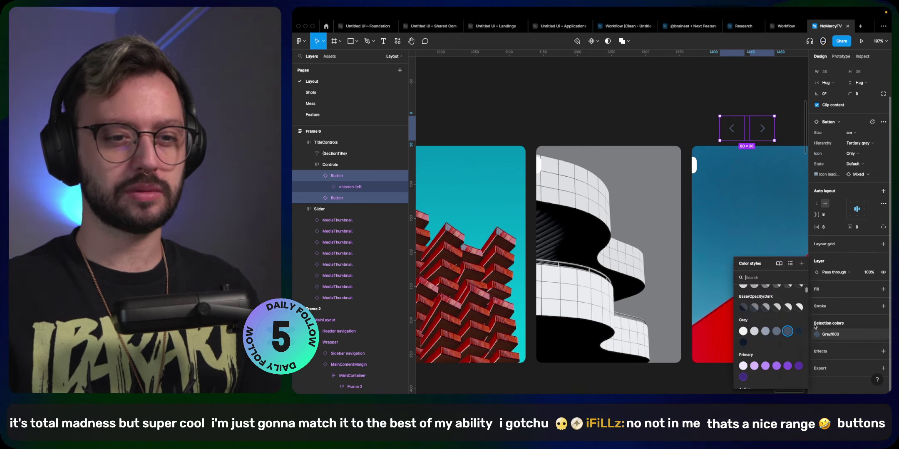
{"action": "left_click", "coordinate": [753, 339]}
{"action": "key", "text": "Escape"}
- Duplicate the Empty variant of MainContentMargin and set the copy's Type to Home
{"action": "scroll", "coordinate": [680, 304], "scroll_direction": "down", "scroll_amount": 10}
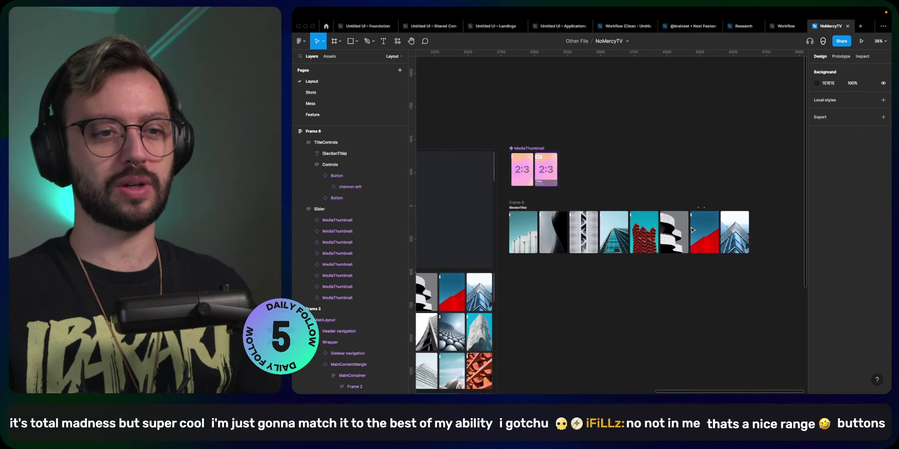
{"action": "scroll", "coordinate": [679, 304], "scroll_direction": "down", "scroll_amount": 5}
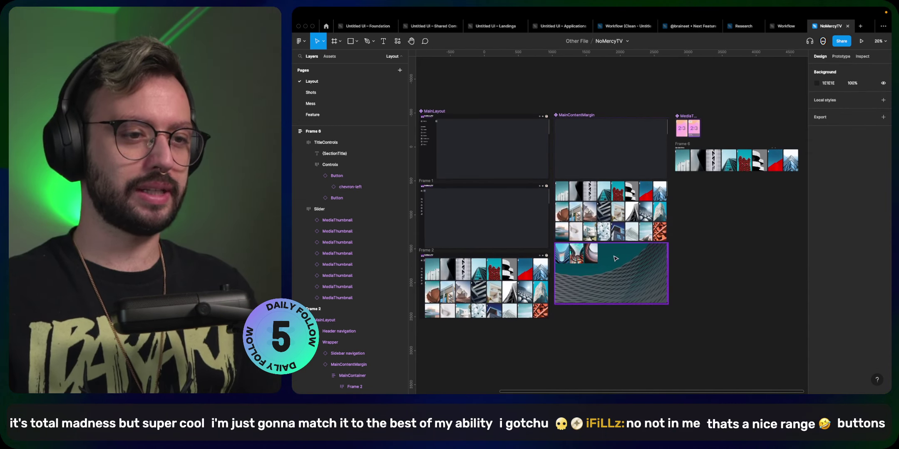
{"action": "left_click", "coordinate": [605, 138]}
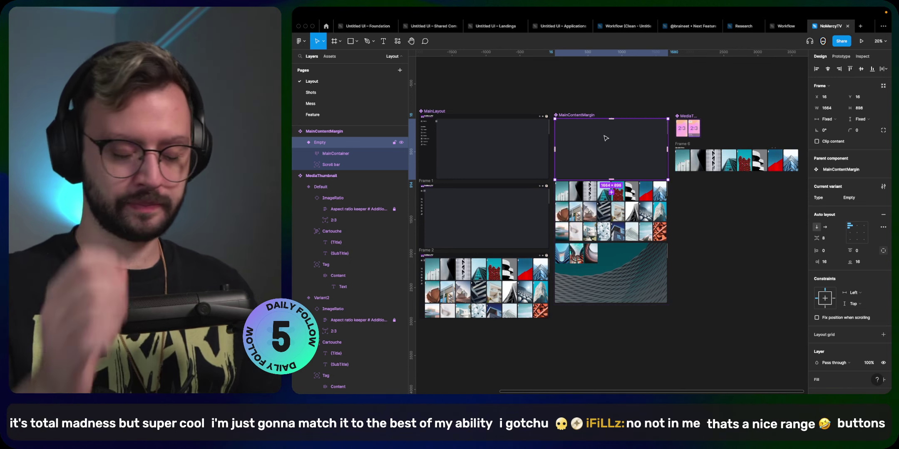
{"action": "key", "text": "super+d"}
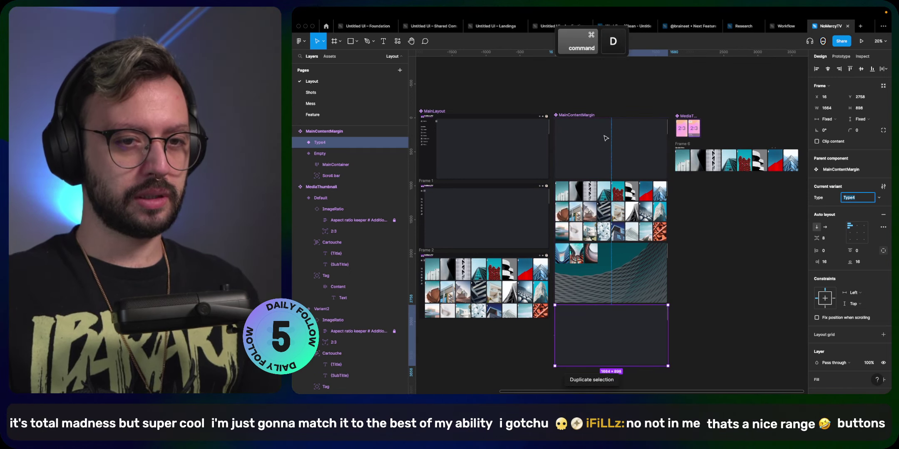
{"action": "type", "text": "Home"}
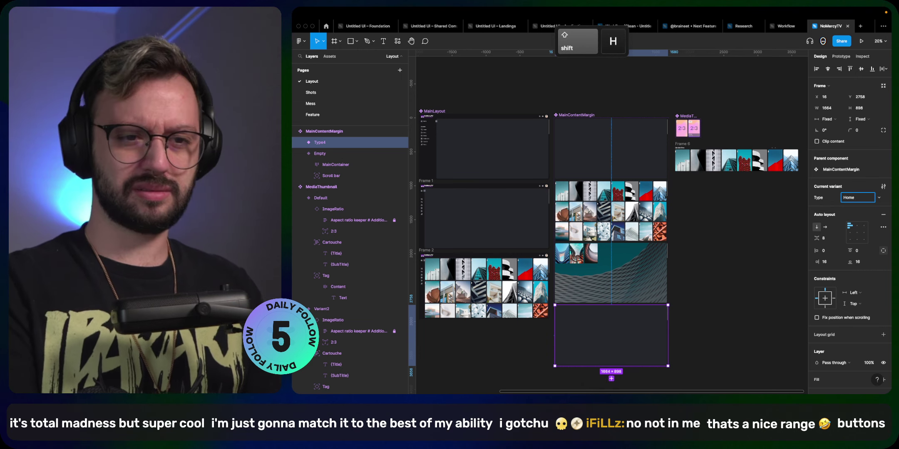
{"action": "key", "text": "Return"}
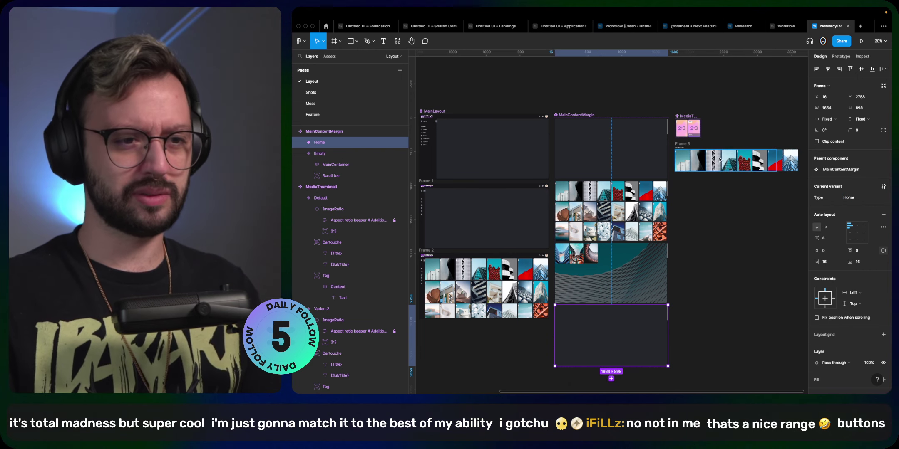
- Turn the outer frame holding the title controls and thumbnails into a component and rename it Carousel
{"action": "left_click", "coordinate": [685, 145]}
{"action": "left_click", "coordinate": [586, 42]}
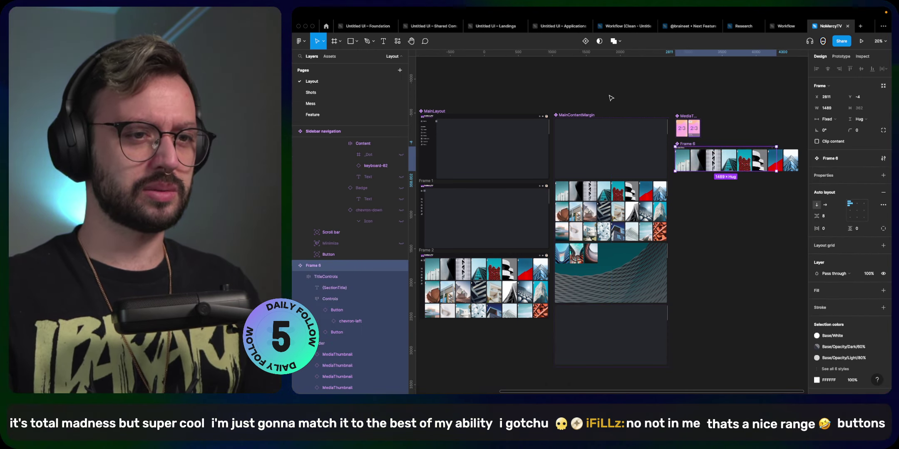
{"action": "key", "text": "super+r"}
{"action": "type", "text": "Caro"}
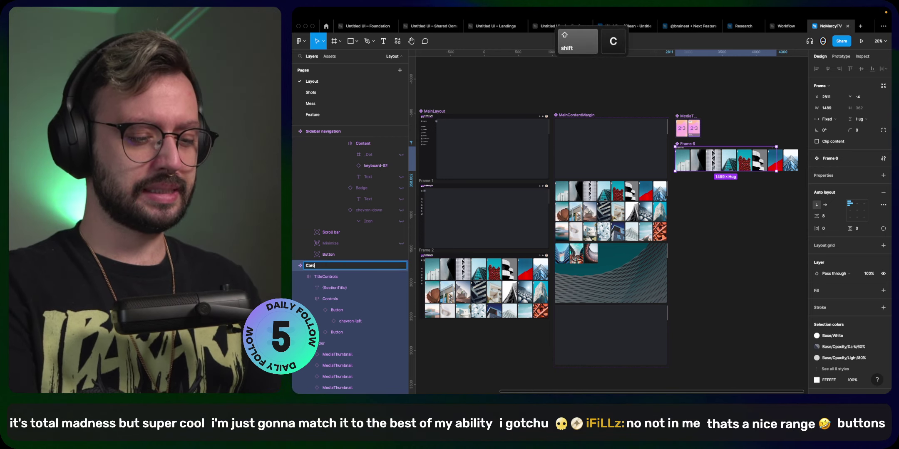
{"action": "type", "text": "usel"}
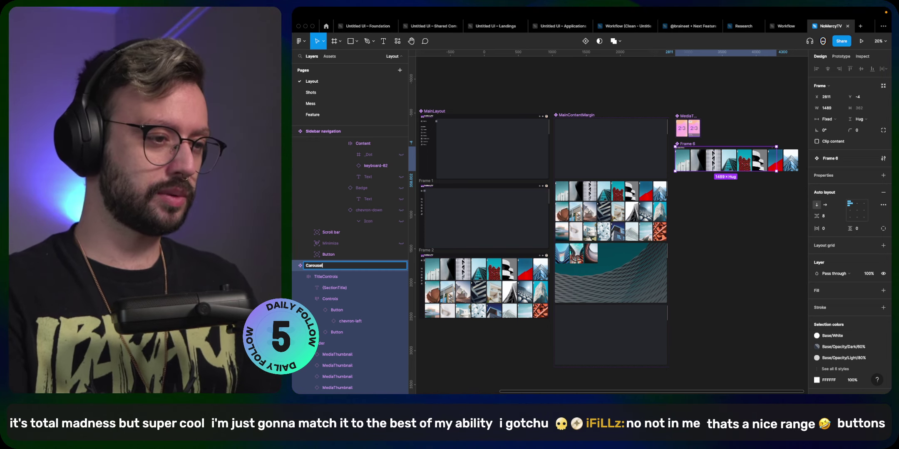
{"action": "key", "text": "Return"}
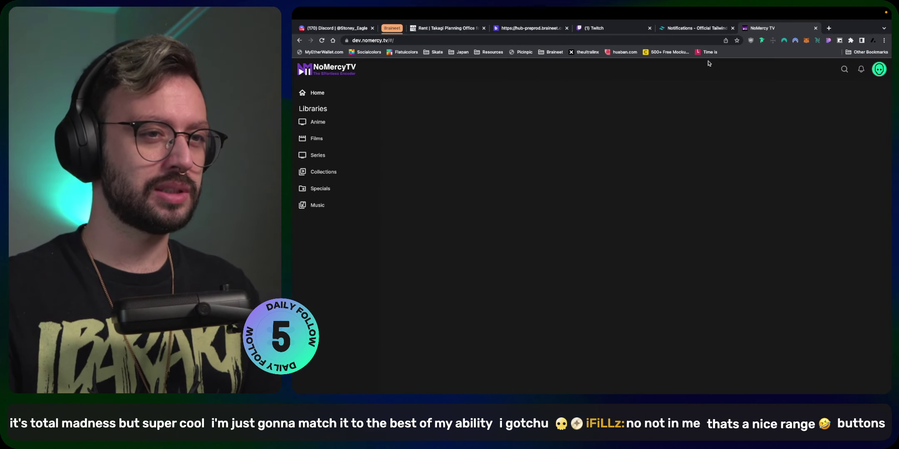
{"action": "left_click", "coordinate": [615, 28]}
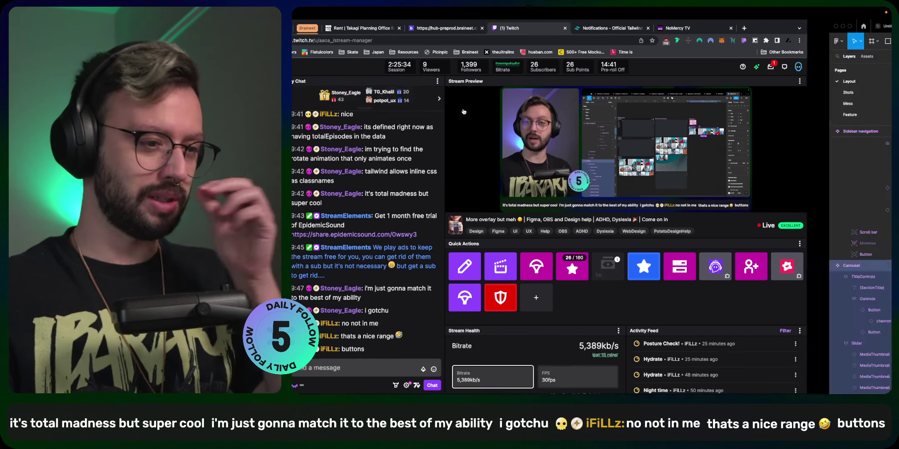
{"action": "key", "text": "super+Tab"}
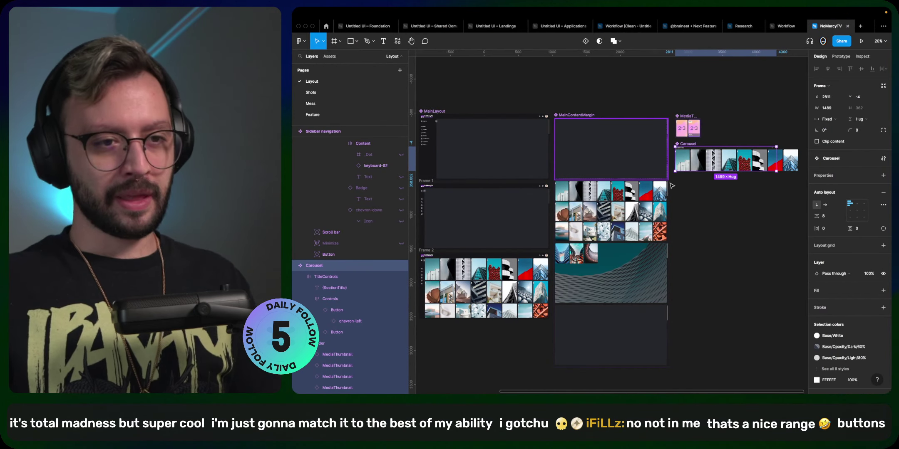
- Place a Carousel instance in the MainContainer of the Home variant and set its width to Fill container
{"action": "left_click_drag", "start_coordinate": [687, 159], "coordinate": [575, 319]}
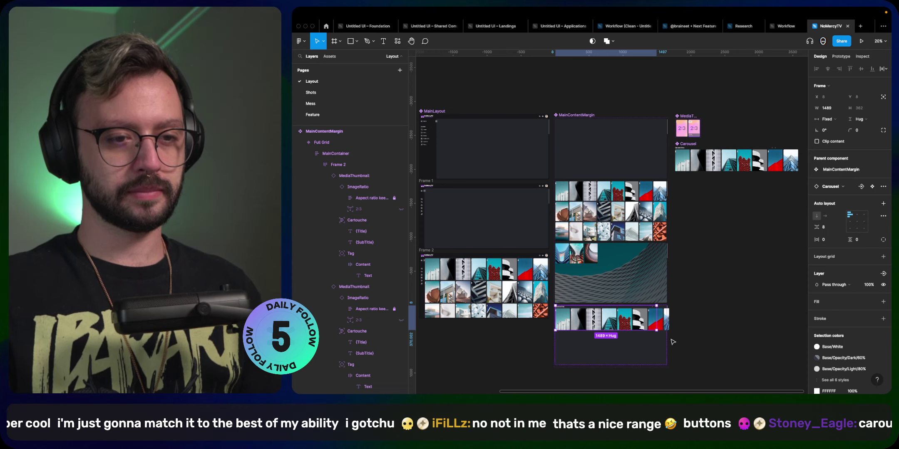
{"action": "left_click", "coordinate": [654, 349]}
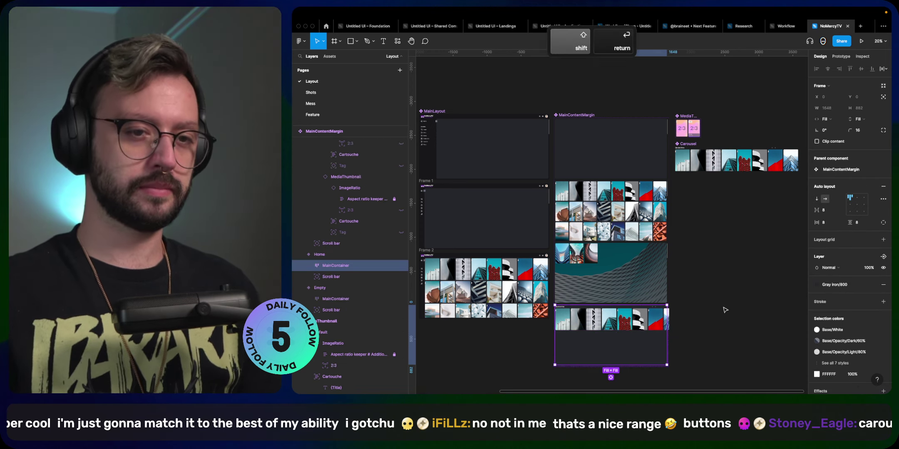
{"action": "left_click", "coordinate": [628, 323]}
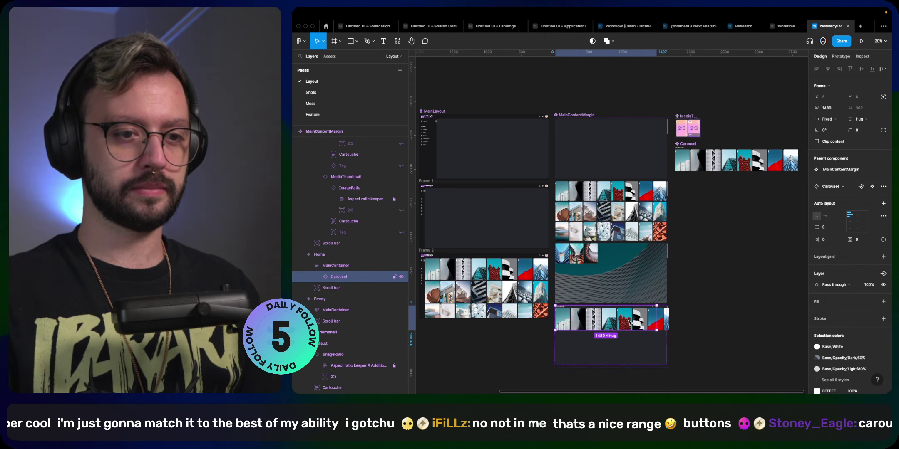
{"action": "left_click", "coordinate": [832, 120]}
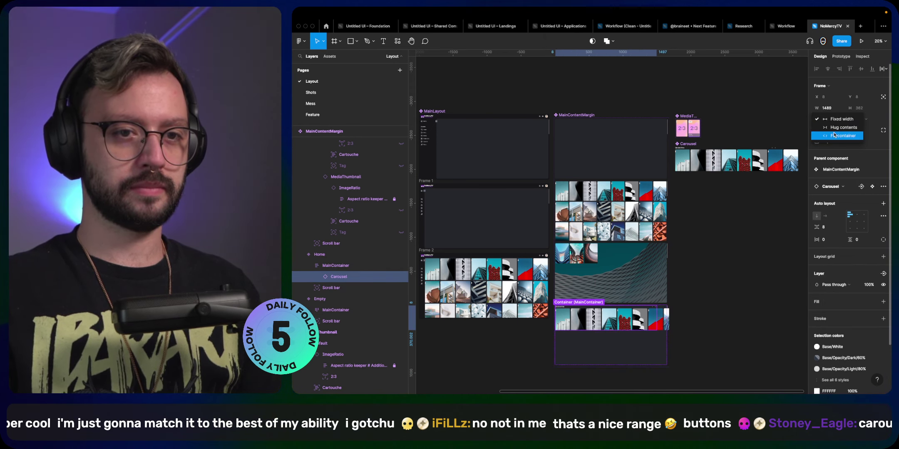
{"action": "left_click", "coordinate": [834, 135]}
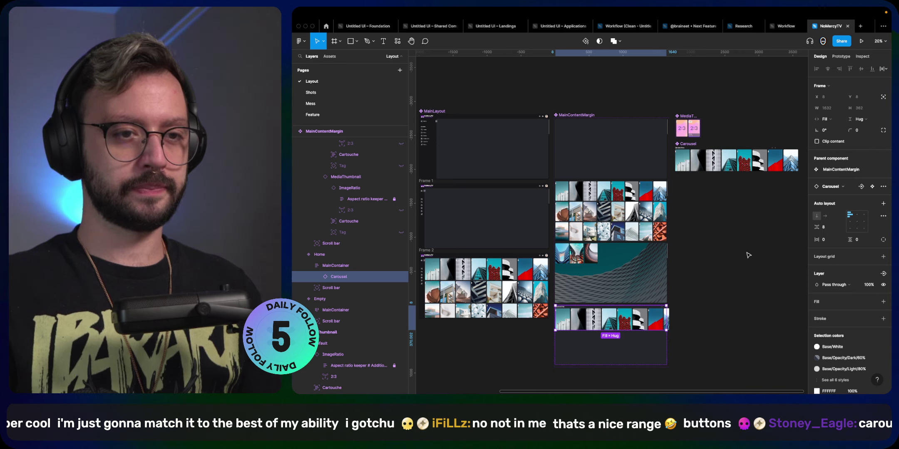
- Set the horizontal padding of the main Carousel component to 16
{"action": "left_click", "coordinate": [696, 146]}
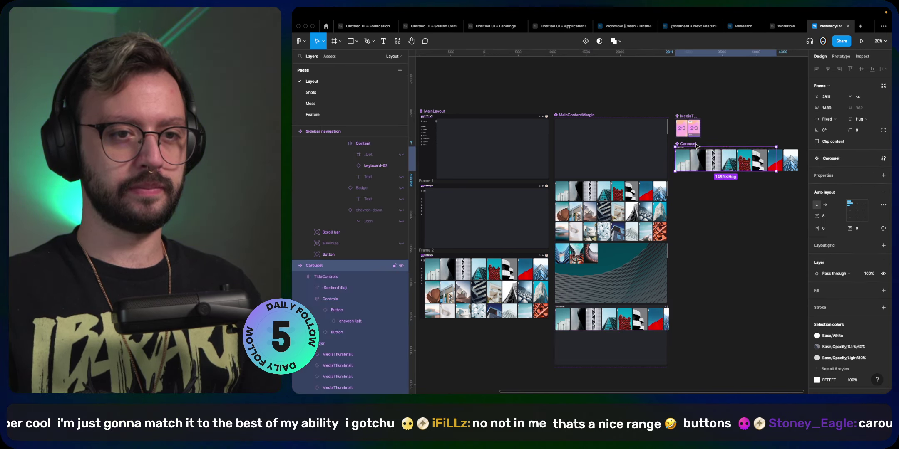
{"action": "left_click", "coordinate": [833, 232]}
{"action": "key", "text": "shift+Up"}
{"action": "key", "text": "shift+Up"}
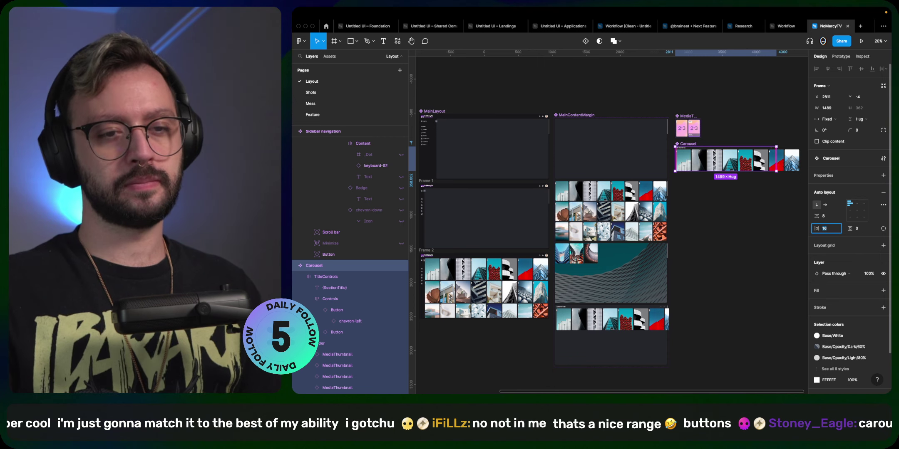
{"action": "left_click", "coordinate": [737, 318]}
- Turn on Clip content for the MainContainer of the Home variant
{"action": "scroll", "coordinate": [626, 342], "scroll_direction": "up", "scroll_amount": 5, "text": "ctrl"}
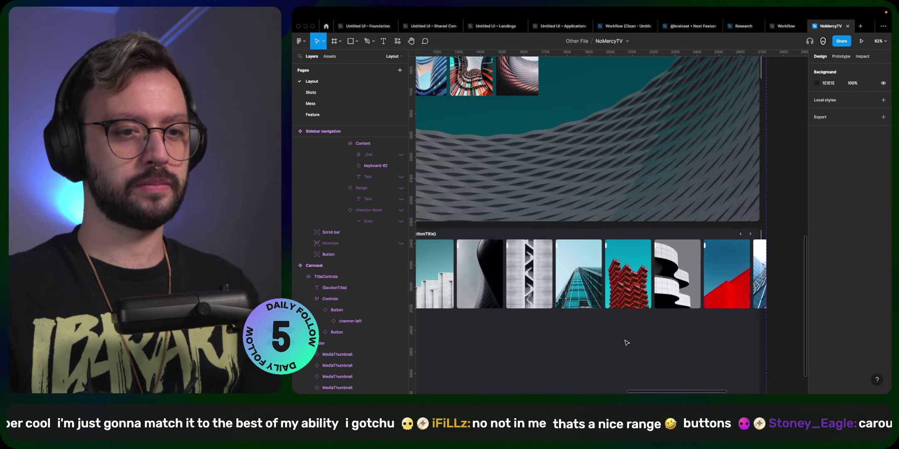
{"action": "scroll", "coordinate": [627, 343], "scroll_direction": "down", "scroll_amount": 3}
{"action": "left_click", "coordinate": [699, 306]}
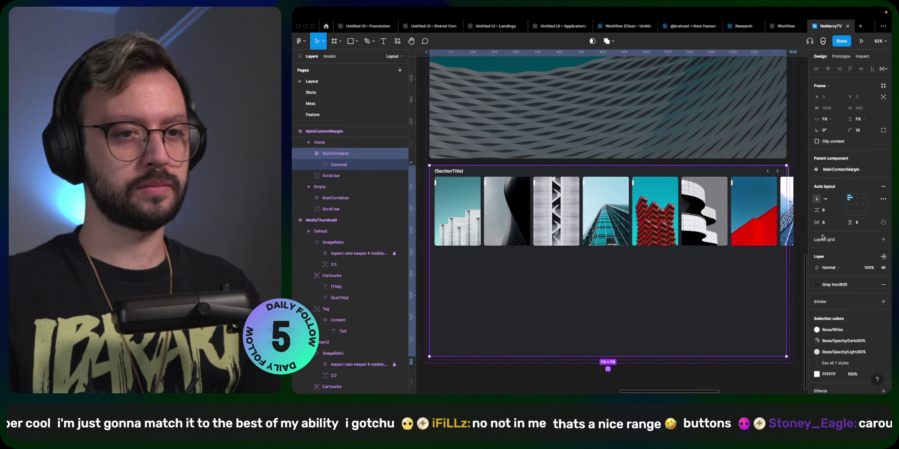
{"action": "left_click", "coordinate": [839, 143]}
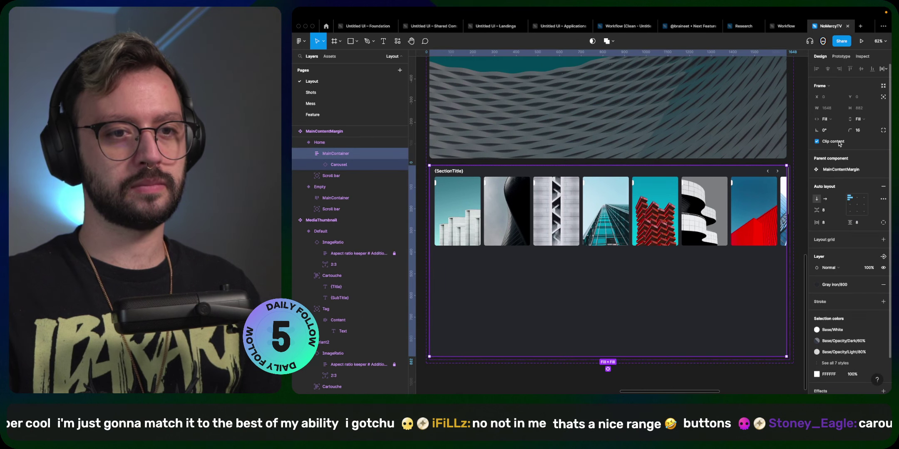
{"action": "left_click", "coordinate": [794, 378]}
- Set the overflow scrolling of the Slider frame inside the main Carousel component to Horizontal scrolling
{"action": "scroll", "coordinate": [741, 302], "scroll_direction": "down", "scroll_amount": 6}
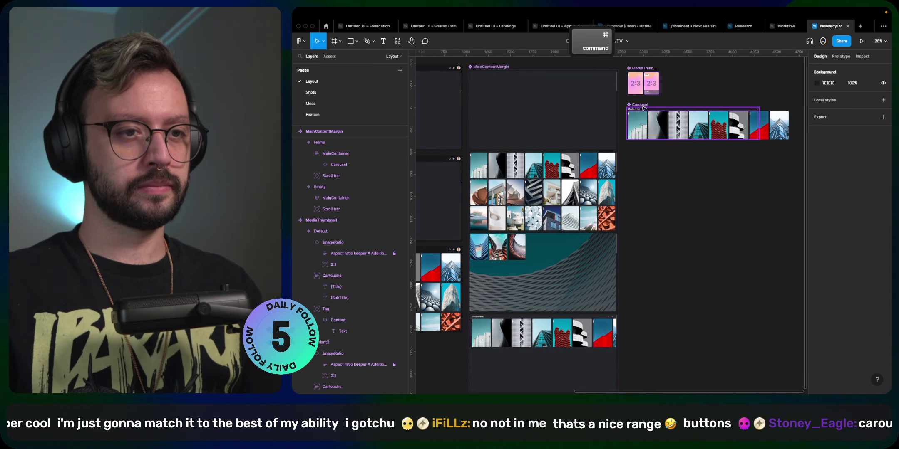
{"action": "left_click", "coordinate": [645, 110]}
{"action": "left_click", "coordinate": [840, 56]}
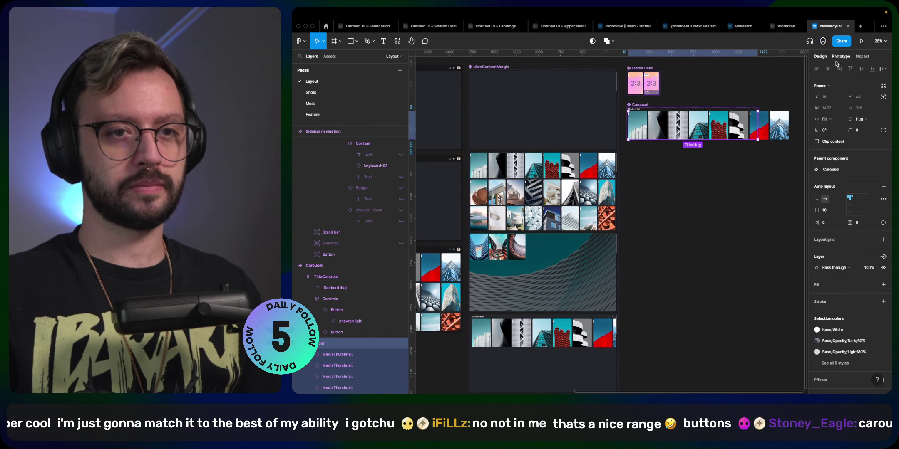
{"action": "left_click", "coordinate": [833, 114]}
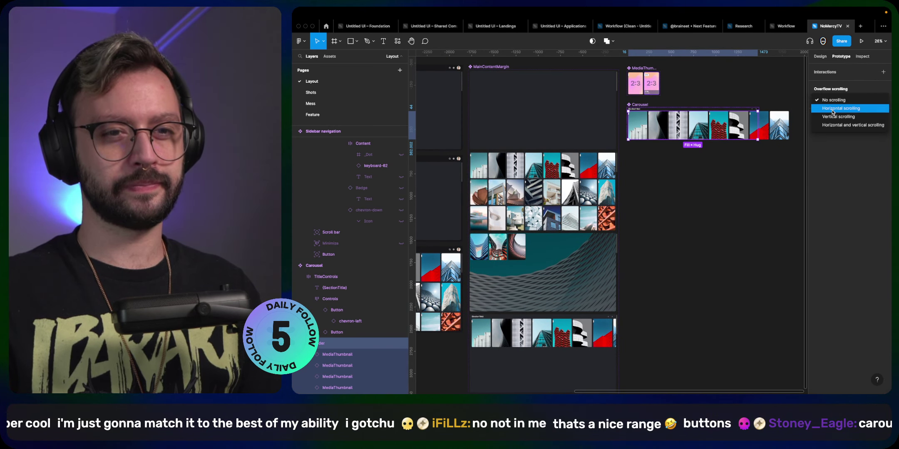
{"action": "left_click", "coordinate": [834, 108]}
{"action": "left_click", "coordinate": [739, 179]}
- Duplicate Frame 2 and place the copy directly below the original
{"action": "scroll", "coordinate": [670, 231], "scroll_direction": "down", "scroll_amount": 3}
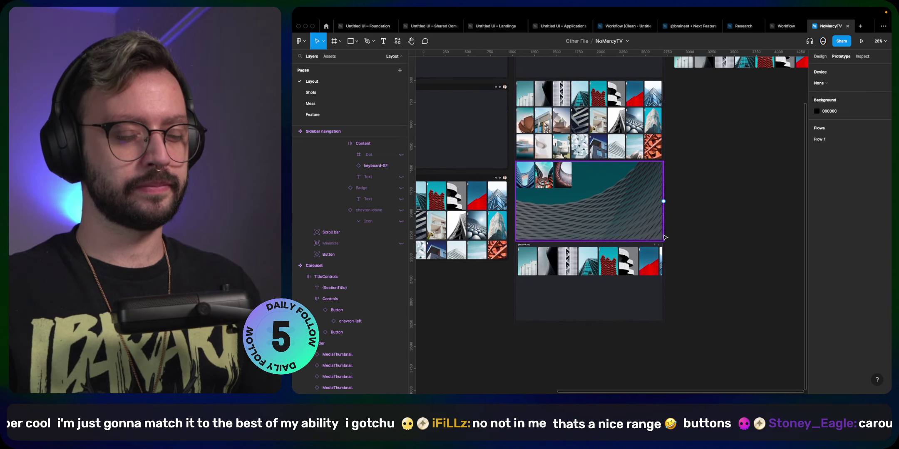
{"action": "scroll", "coordinate": [665, 238], "scroll_direction": "left", "scroll_amount": 6}
{"action": "scroll", "coordinate": [664, 237], "scroll_direction": "down", "scroll_amount": 4}
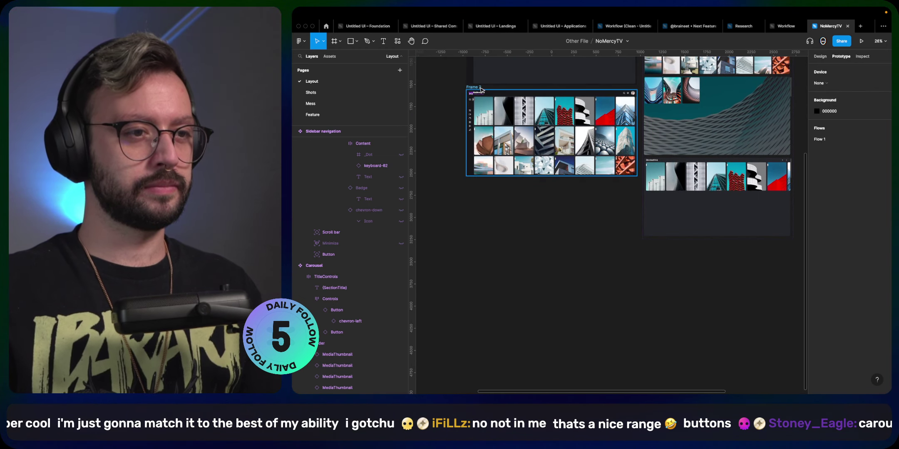
{"action": "left_click", "coordinate": [480, 88]}
{"action": "left_click_drag", "start_coordinate": [480, 89], "coordinate": [522, 221]}
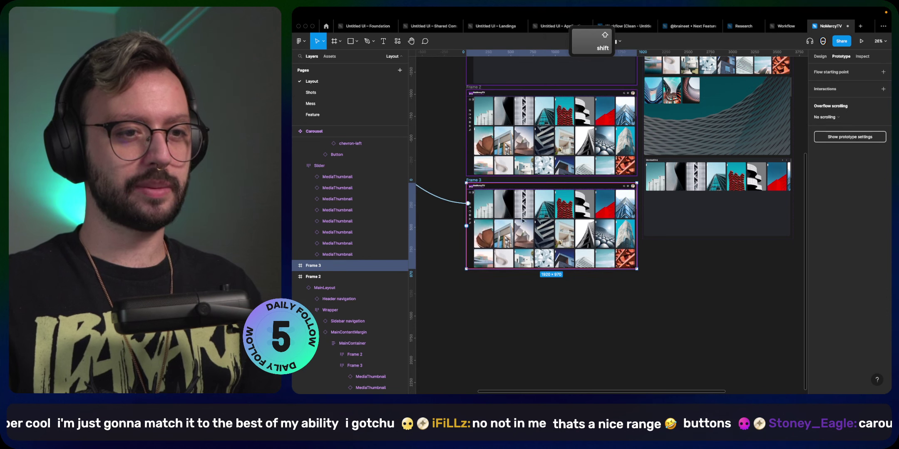
- Switch the MainContentMargin instance nested in Frame 3 to the Home type
{"action": "double_click", "coordinate": [523, 221]}
{"action": "double_click", "coordinate": [523, 221]}
{"action": "double_click", "coordinate": [525, 222]}
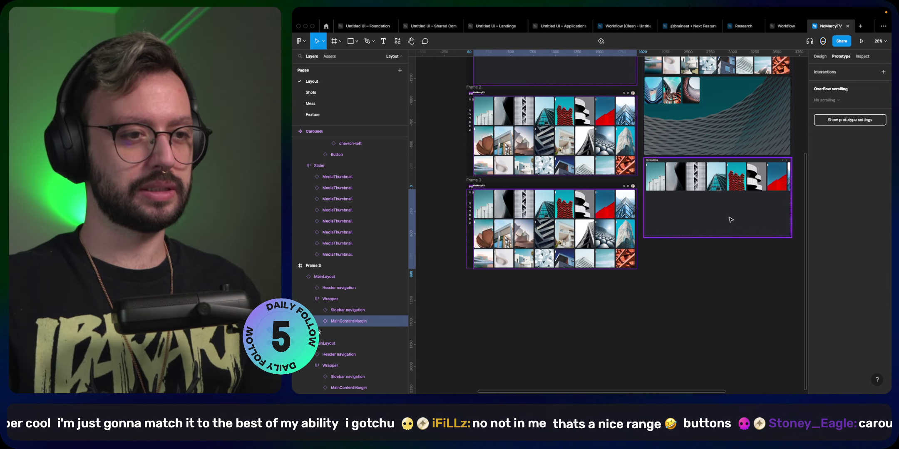
{"action": "left_click", "coordinate": [820, 56]}
{"action": "left_click", "coordinate": [863, 158]}
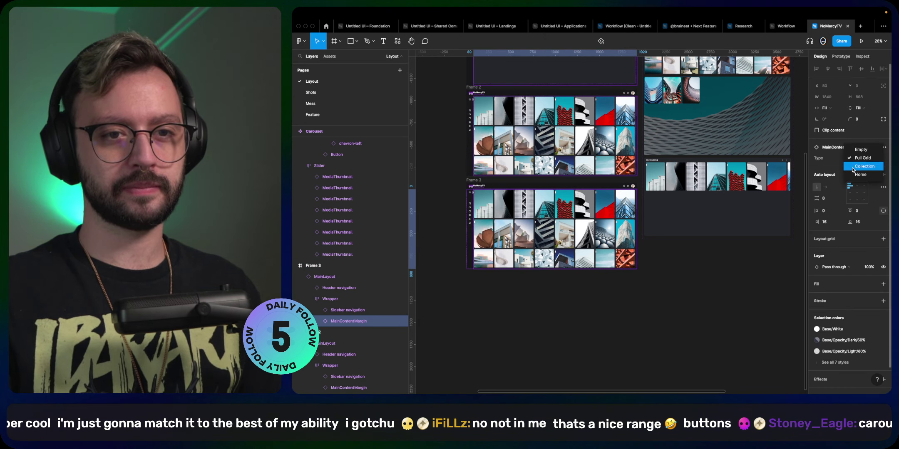
{"action": "left_click", "coordinate": [853, 167]}
{"action": "left_click", "coordinate": [666, 309]}
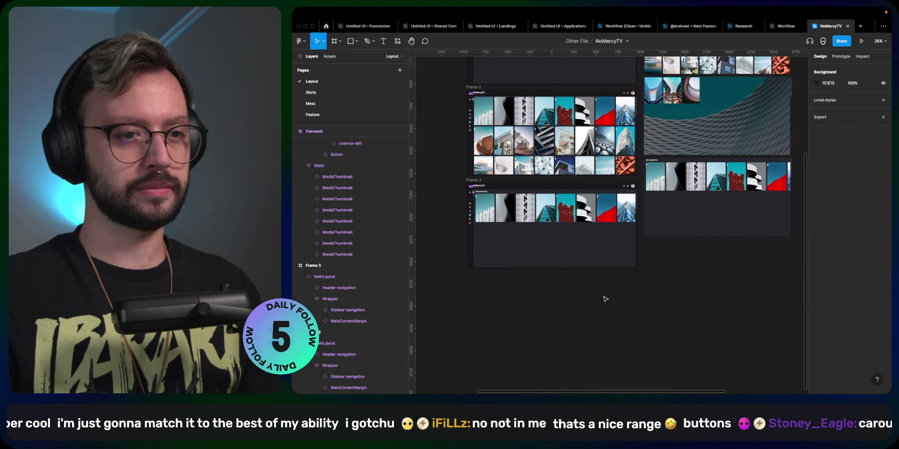
- Preview Frame 3 as a prototype, scale it to fit the view and check its carousel
{"action": "left_click", "coordinate": [570, 259]}
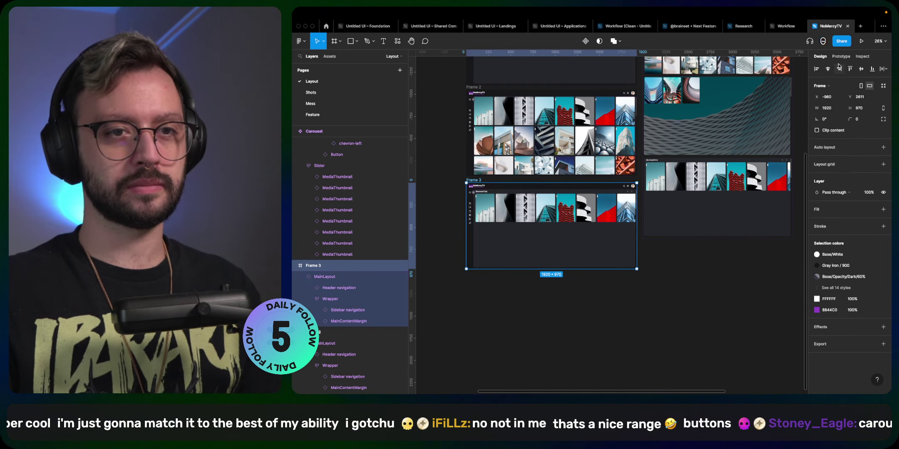
{"action": "left_click", "coordinate": [860, 42]}
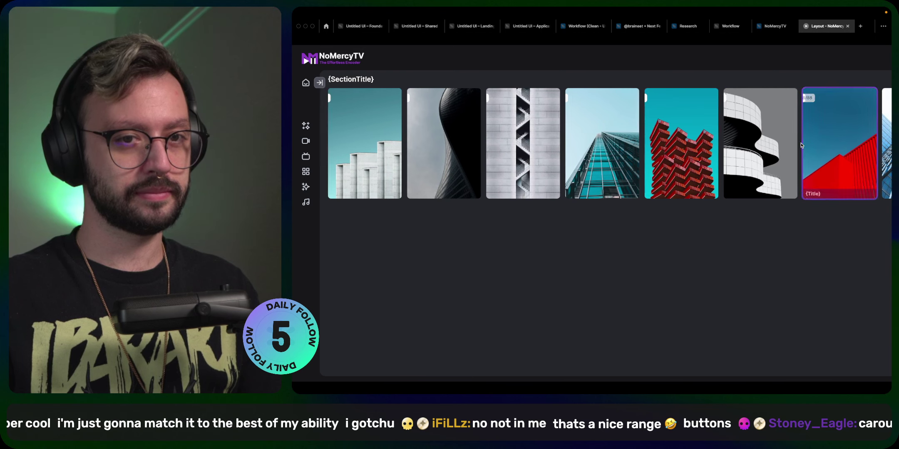
{"action": "key", "text": "z"}
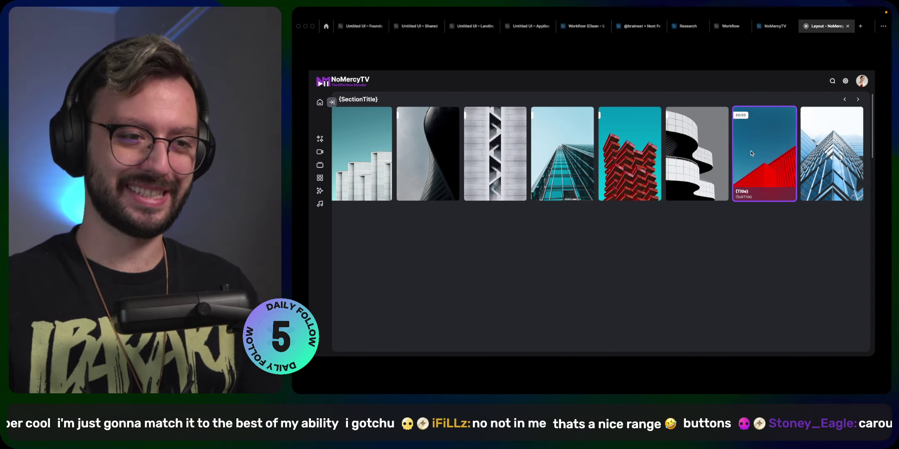
- Return to the NoMercyTV design file and duplicate the last MediaThumbnail in the Carousel component twice
{"action": "left_click", "coordinate": [777, 26]}
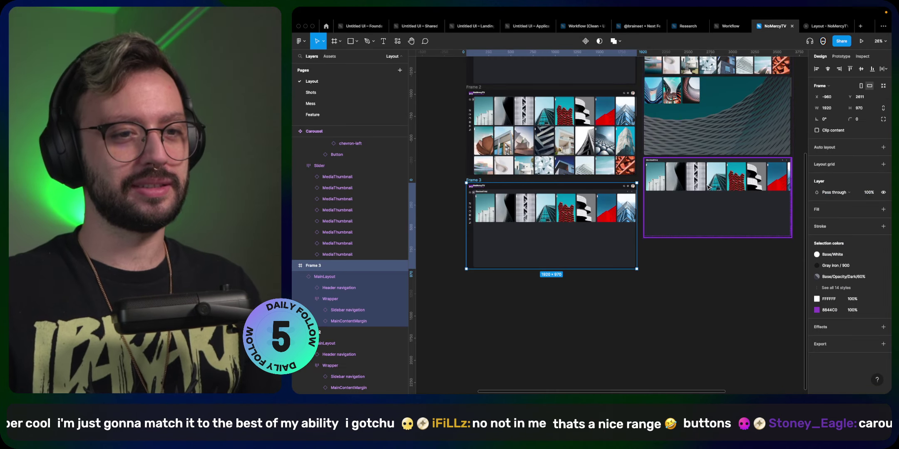
{"action": "scroll", "coordinate": [707, 187], "scroll_direction": "right", "scroll_amount": 10}
{"action": "scroll", "coordinate": [706, 188], "scroll_direction": "up", "scroll_amount": 6}
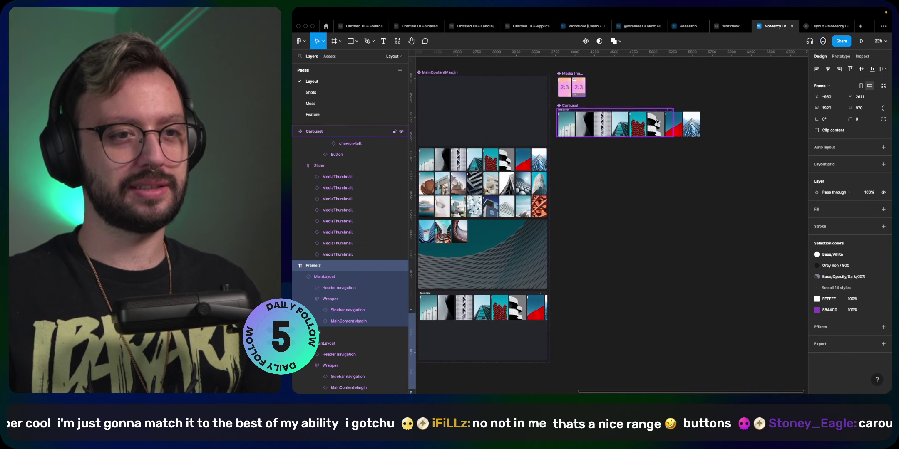
{"action": "left_click", "coordinate": [687, 132], "text": "super"}
{"action": "key", "text": "super+d"}
{"action": "key", "text": "super+d"}
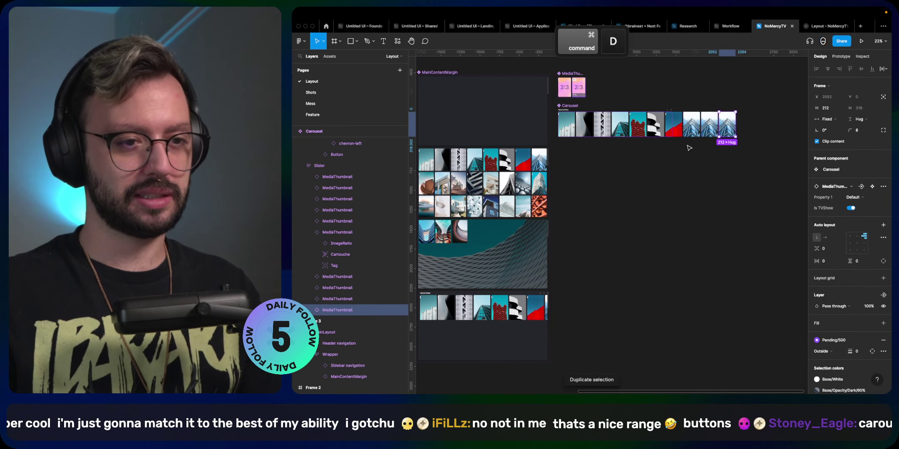
- Test scrolling the carousel thumbnails horizontally back and forth in the prototype preview, and close the preview
{"action": "left_click", "coordinate": [824, 26]}
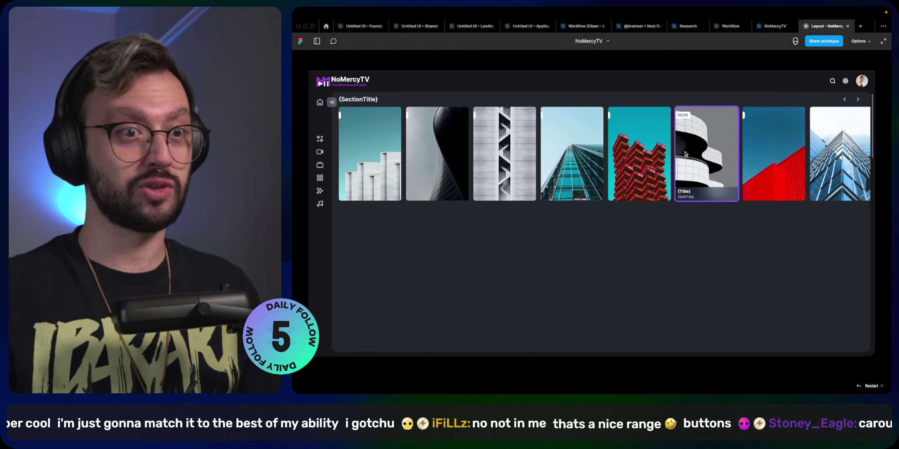
{"action": "scroll", "coordinate": [689, 156], "scroll_direction": "left", "scroll_amount": 3}
{"action": "scroll", "coordinate": [689, 156], "scroll_direction": "right", "scroll_amount": 3}
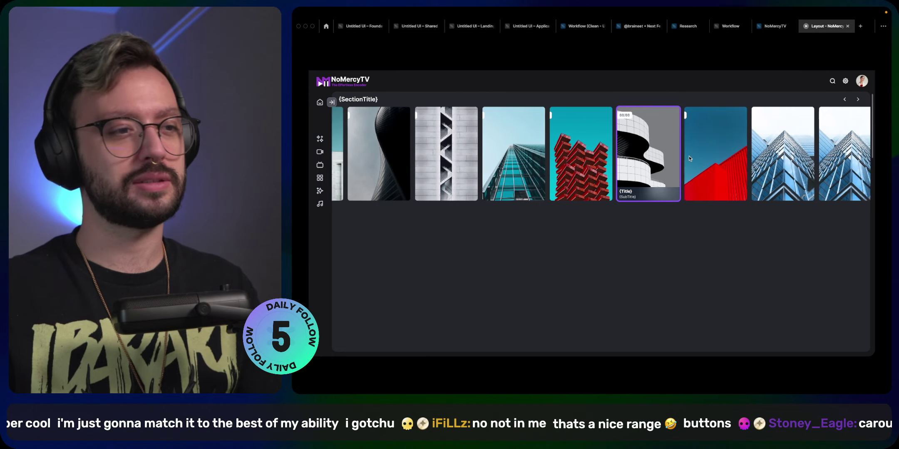
{"action": "scroll", "coordinate": [689, 158], "scroll_direction": "left", "scroll_amount": 3}
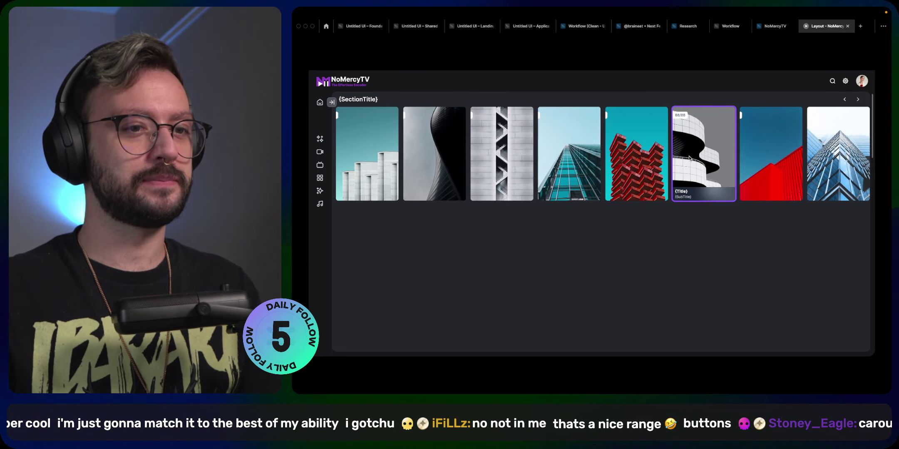
{"action": "scroll", "coordinate": [690, 158], "scroll_direction": "right", "scroll_amount": 3}
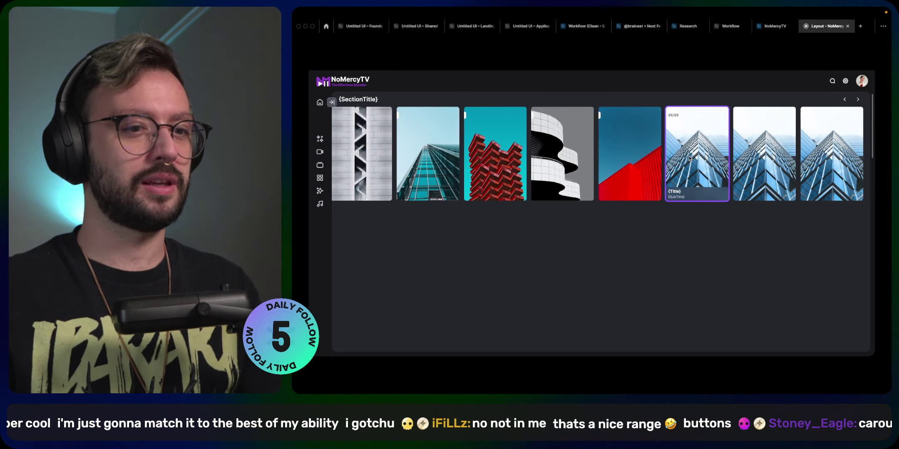
{"action": "scroll", "coordinate": [689, 158], "scroll_direction": "left", "scroll_amount": 3}
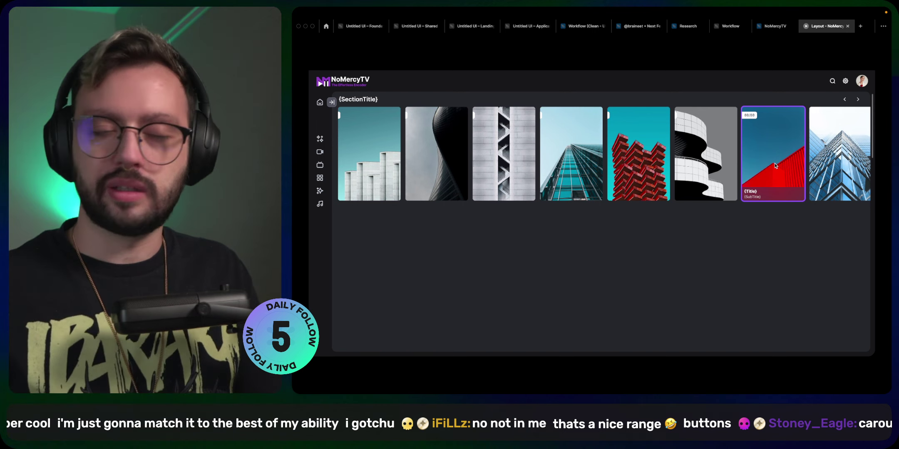
{"action": "scroll", "coordinate": [577, 149], "scroll_direction": "right", "scroll_amount": 3}
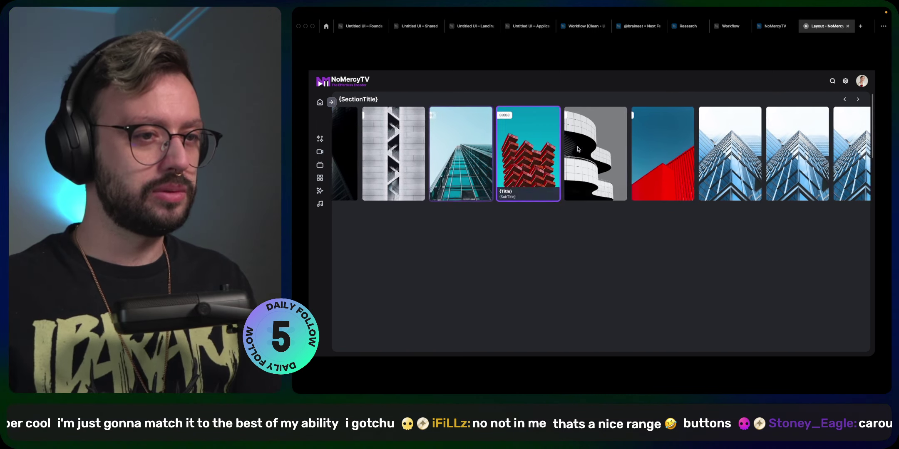
{"action": "scroll", "coordinate": [577, 149], "scroll_direction": "left", "scroll_amount": 2}
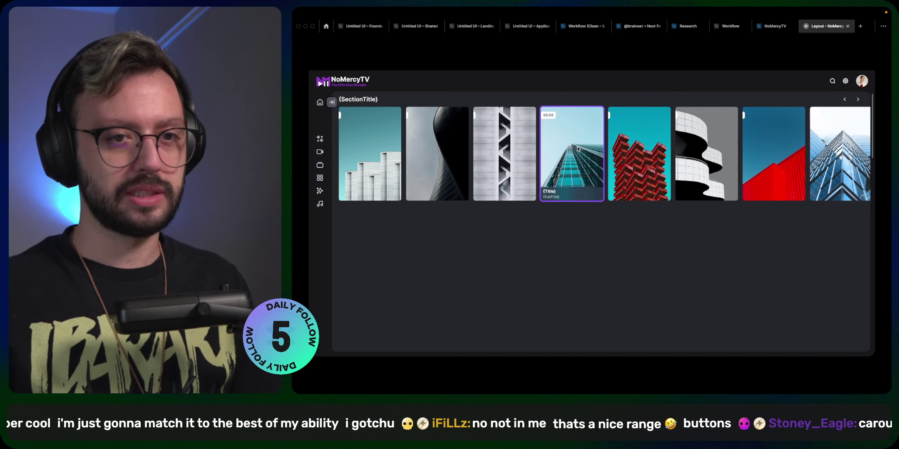
{"action": "scroll", "coordinate": [577, 149], "scroll_direction": "right", "scroll_amount": 2}
{"action": "scroll", "coordinate": [578, 149], "scroll_direction": "left", "scroll_amount": 2}
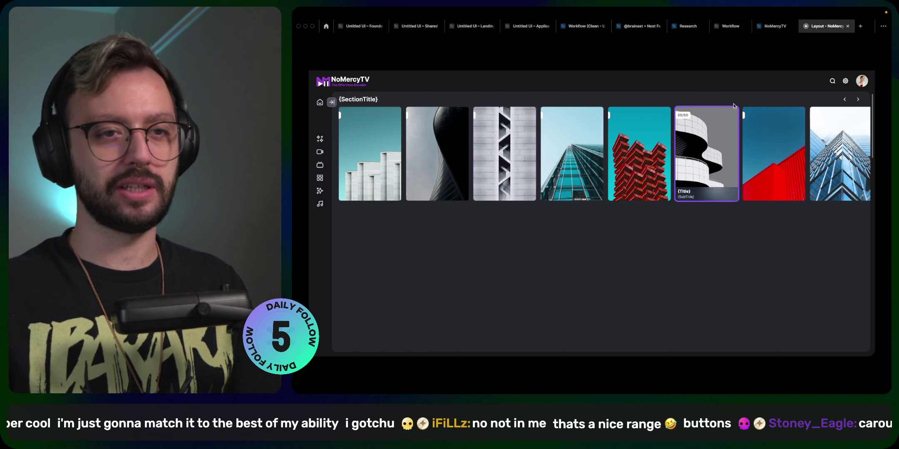
{"action": "middle_click", "coordinate": [820, 28]}
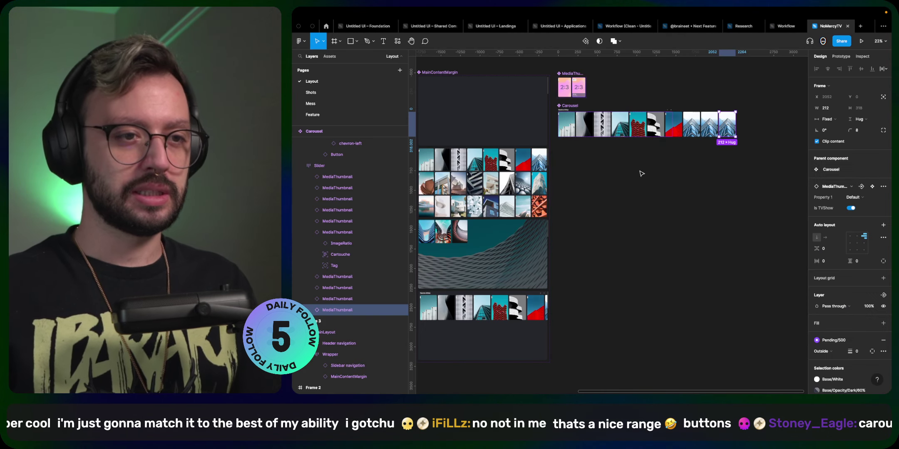
- Fill the images of the last two Carousel thumbnails with random Unsplash preset photos, close the plugin and select the Carousel component
{"action": "left_click", "coordinate": [710, 130]}
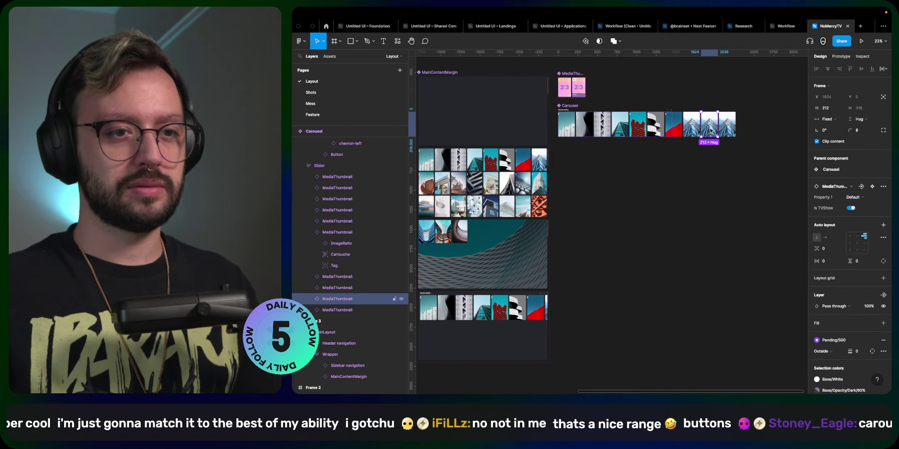
{"action": "left_click", "coordinate": [713, 134], "text": "super"}
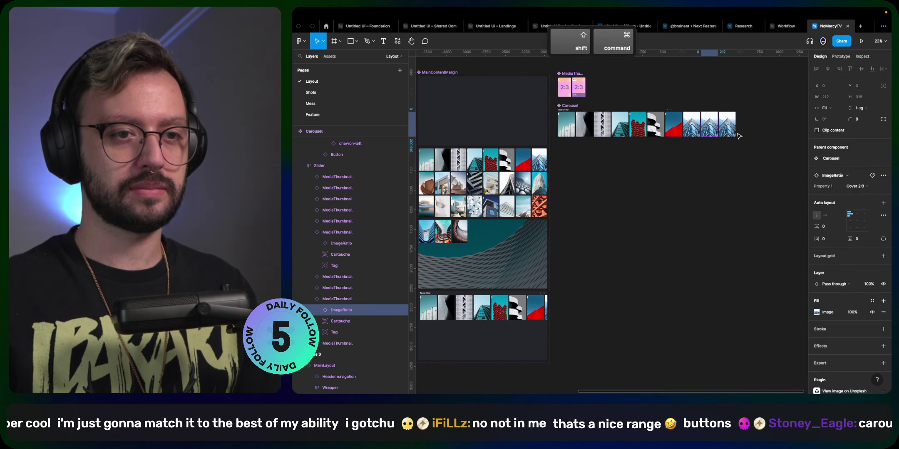
{"action": "left_click", "coordinate": [729, 130], "text": "shift+super"}
{"action": "key", "text": "super+p"}
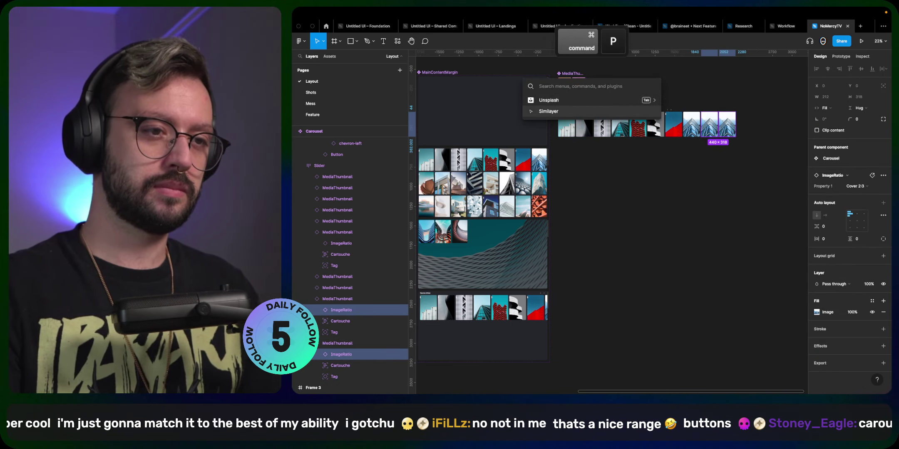
{"action": "key", "text": "Return"}
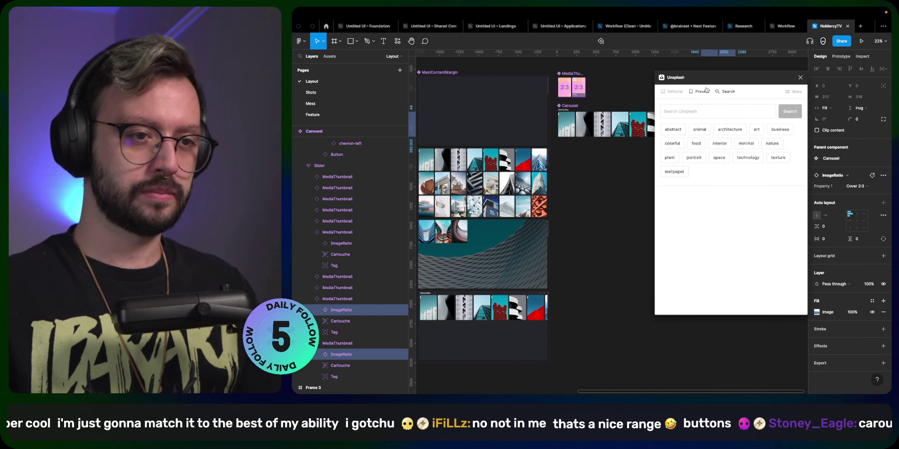
{"action": "left_click", "coordinate": [700, 93]}
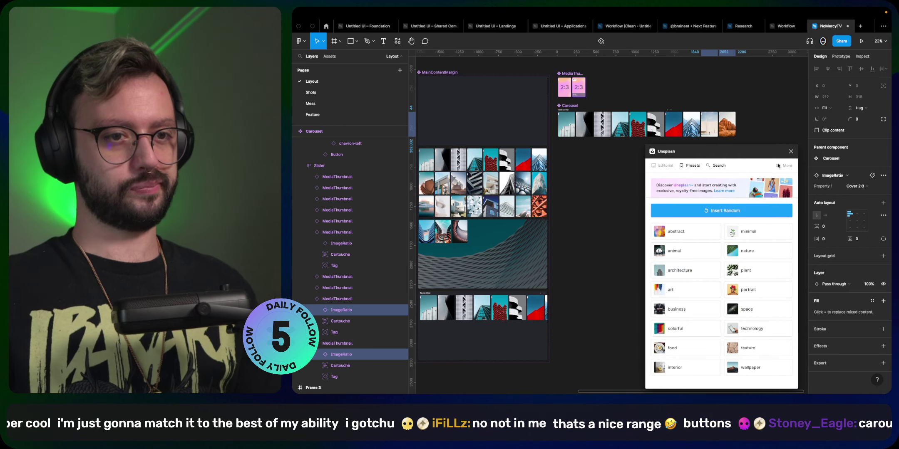
{"action": "left_click", "coordinate": [790, 153]}
{"action": "left_click", "coordinate": [645, 184]}
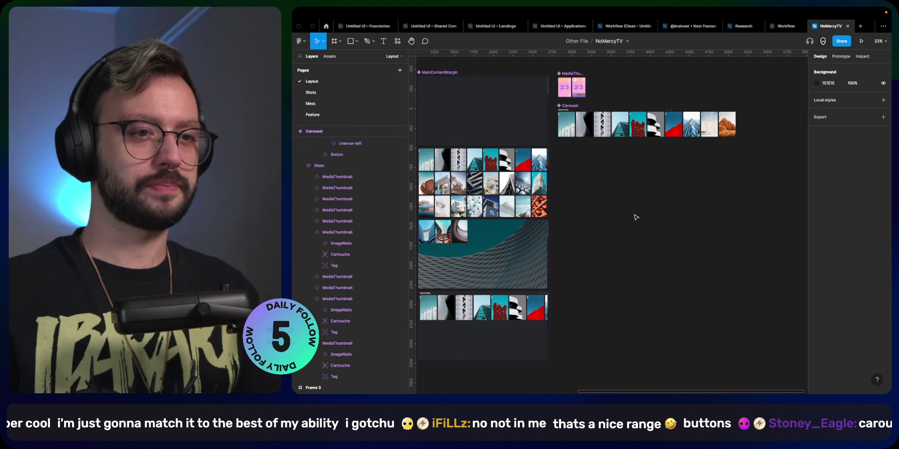
{"action": "left_click", "coordinate": [572, 106]}
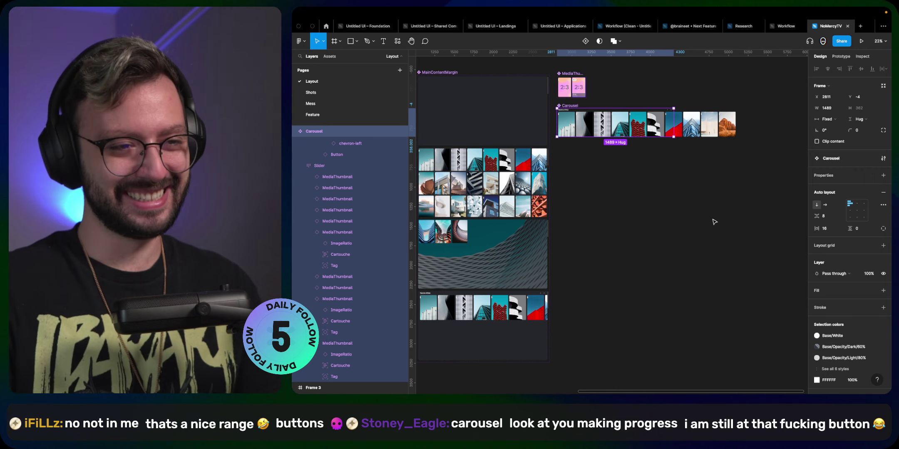
- Switch to the NoMercyTV dev site in the browser, test collapsing and expanding its sidebar, and return to the Figma design file
{"action": "key", "text": "super+Tab"}
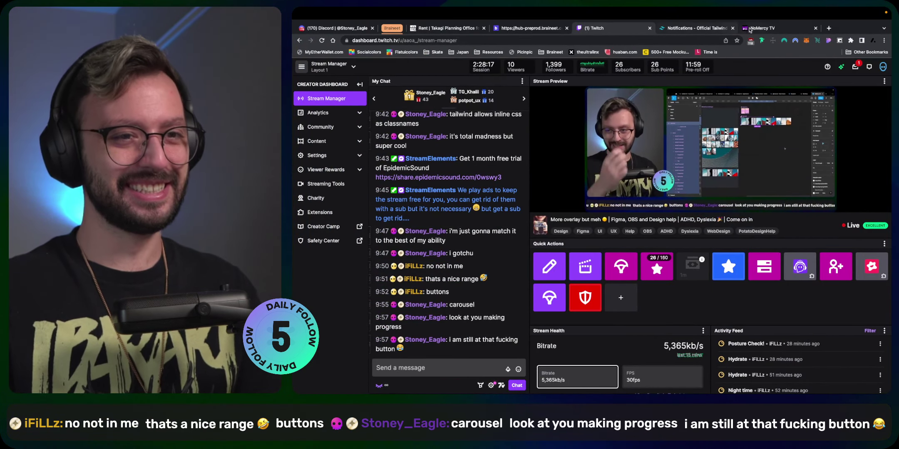
{"action": "left_click", "coordinate": [749, 29]}
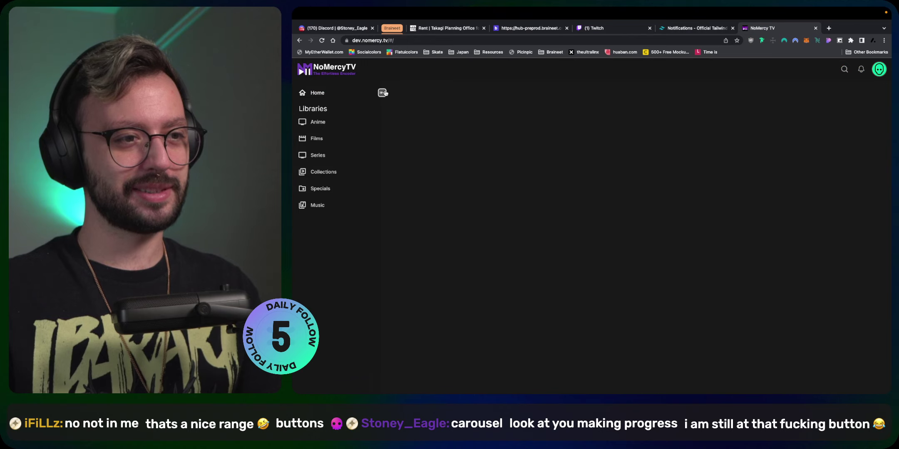
{"action": "left_click", "coordinate": [383, 93]}
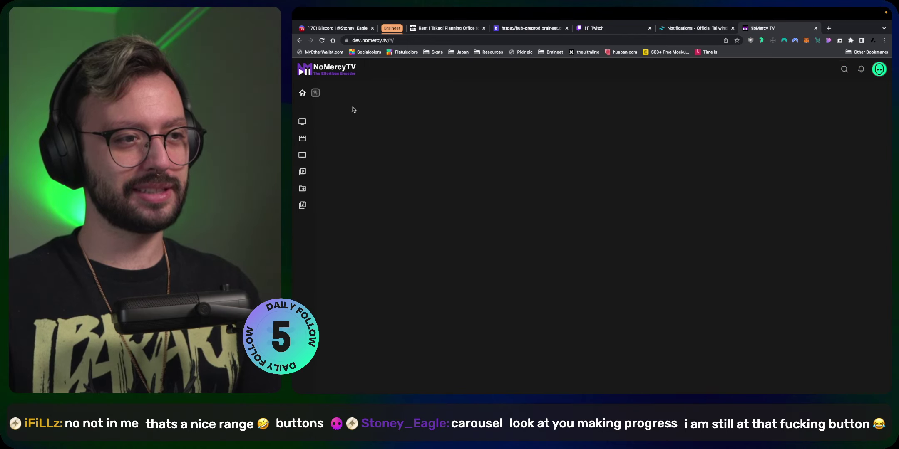
{"action": "left_click", "coordinate": [381, 93]}
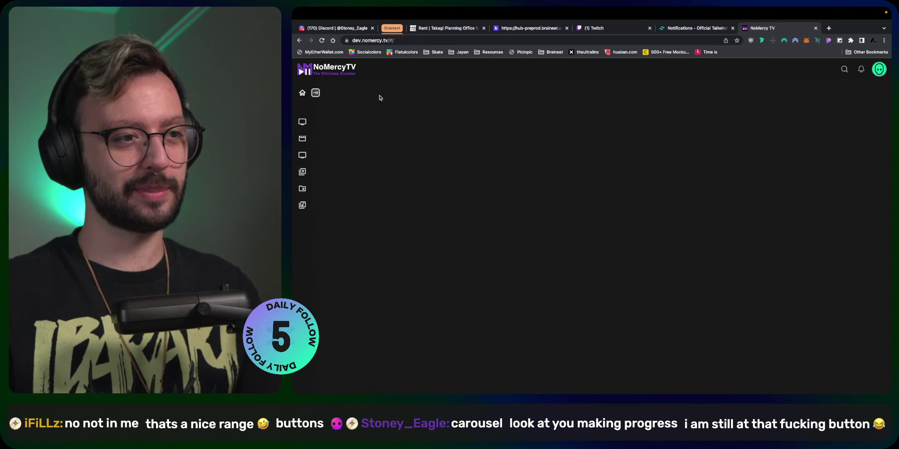
{"action": "mouse_move", "coordinate": [343, 110]}
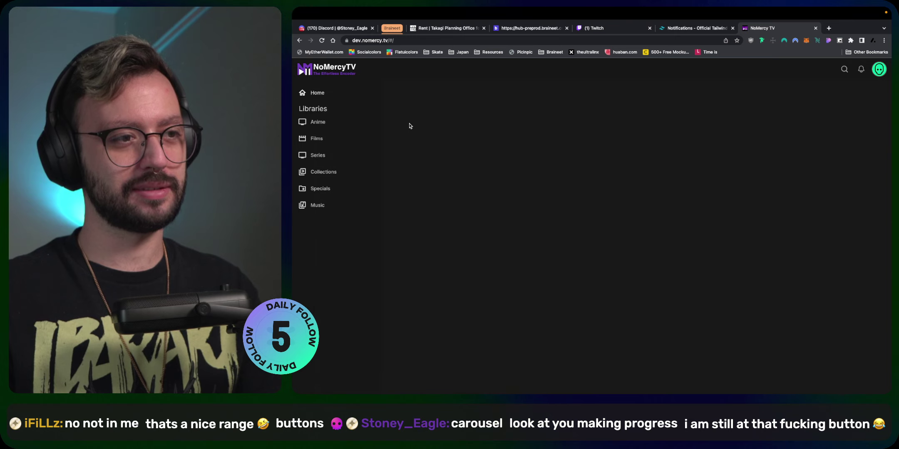
{"action": "left_click", "coordinate": [382, 94]}
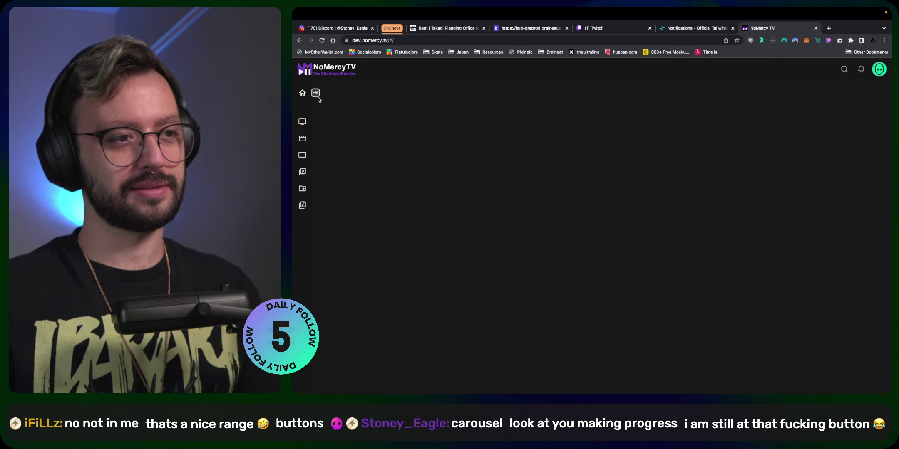
{"action": "left_click", "coordinate": [316, 93]}
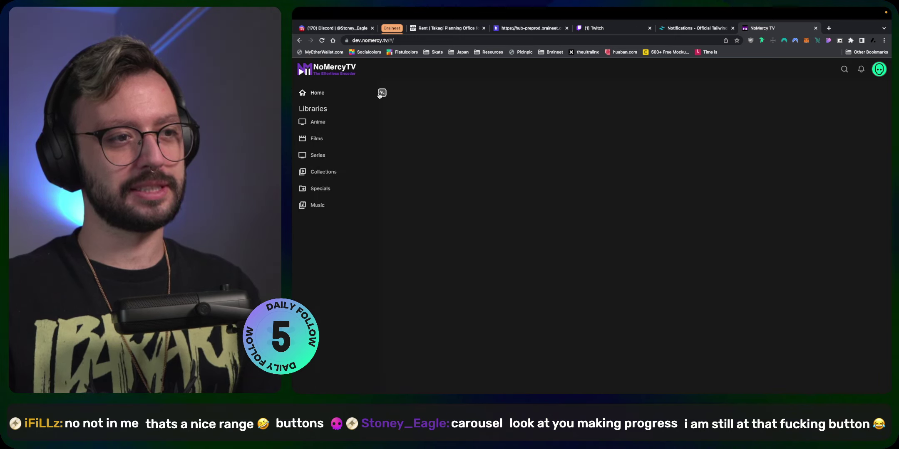
{"action": "left_click", "coordinate": [381, 93]}
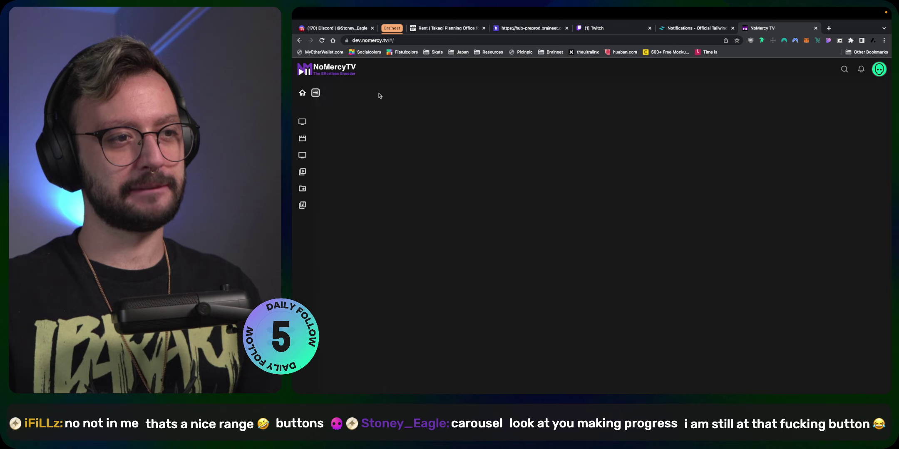
{"action": "left_click", "coordinate": [316, 94]}
{"action": "left_click", "coordinate": [383, 94]}
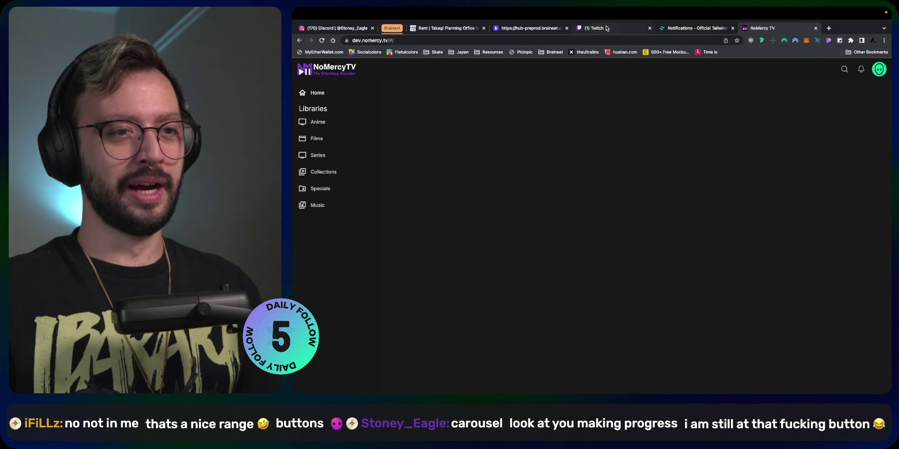
{"action": "key", "text": "ctrl+Right"}
{"action": "key", "text": "ctrl+Right"}
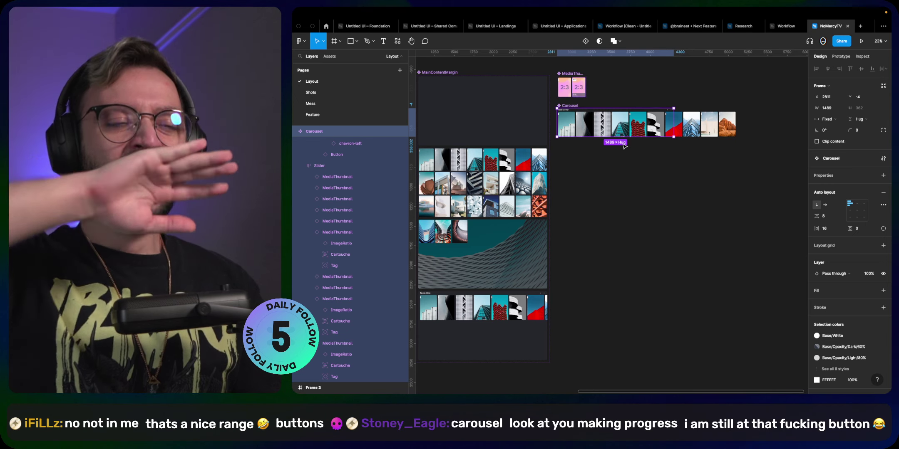
- Add a second variant to the Carousel component
{"action": "mouse_move", "coordinate": [679, 9]}
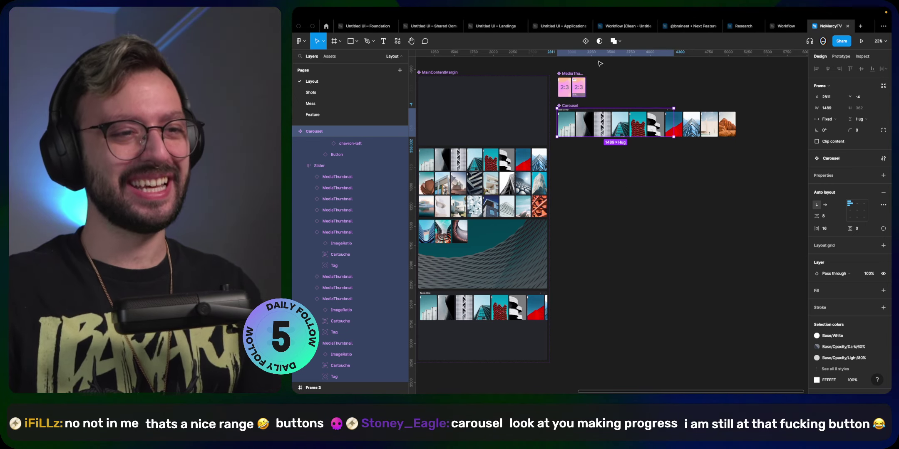
{"action": "left_click", "coordinate": [586, 43]}
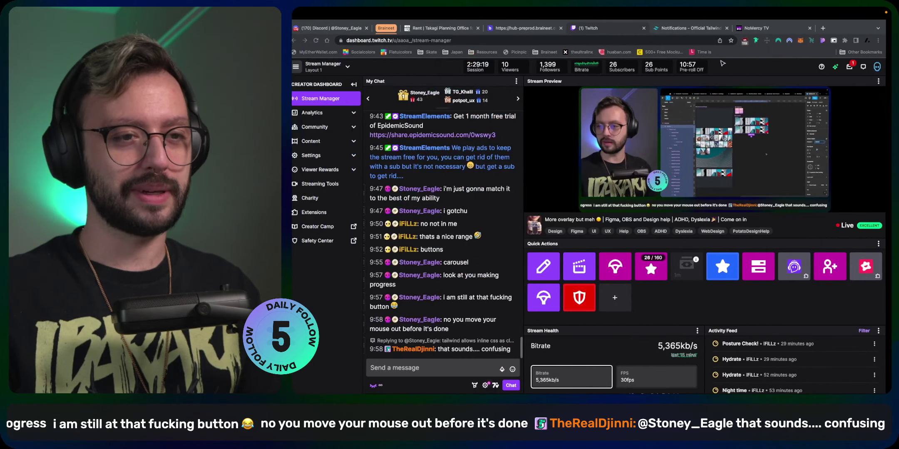
- Recheck the sidebar's collapse and expand animation on the NoMercyTV dev site in the browser, and return to Figma
{"action": "left_click", "coordinate": [432, 28]}
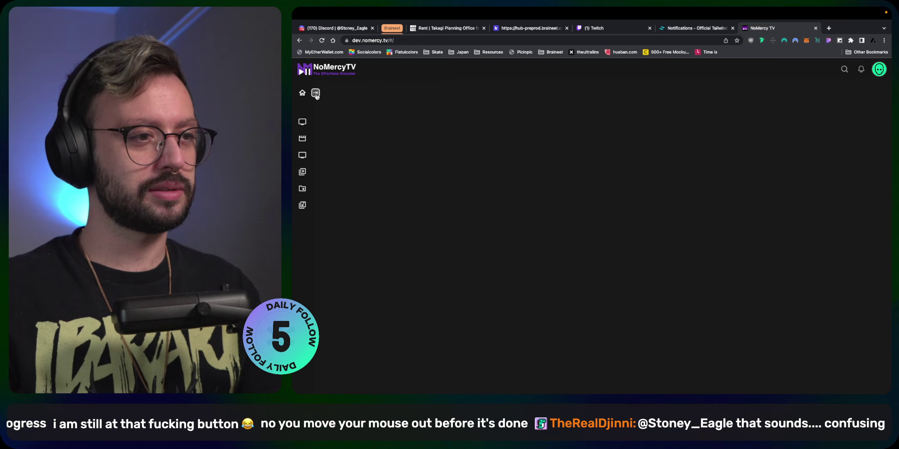
{"action": "left_click", "coordinate": [315, 93]}
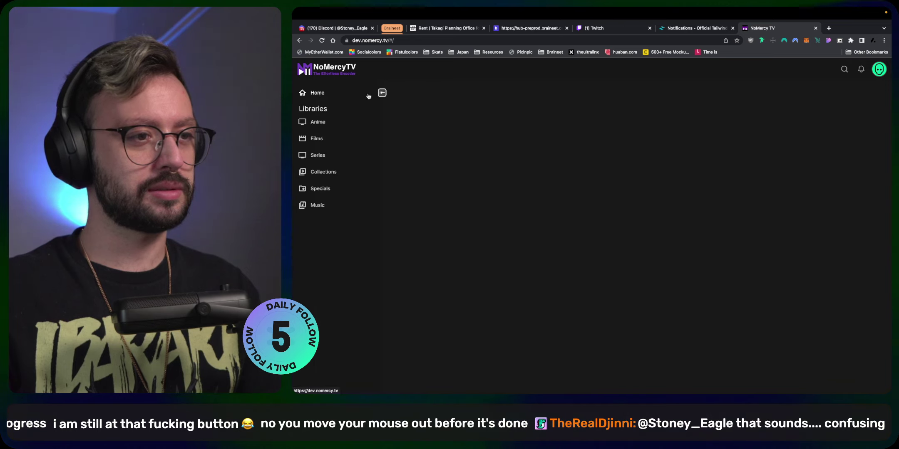
{"action": "left_click", "coordinate": [382, 93]}
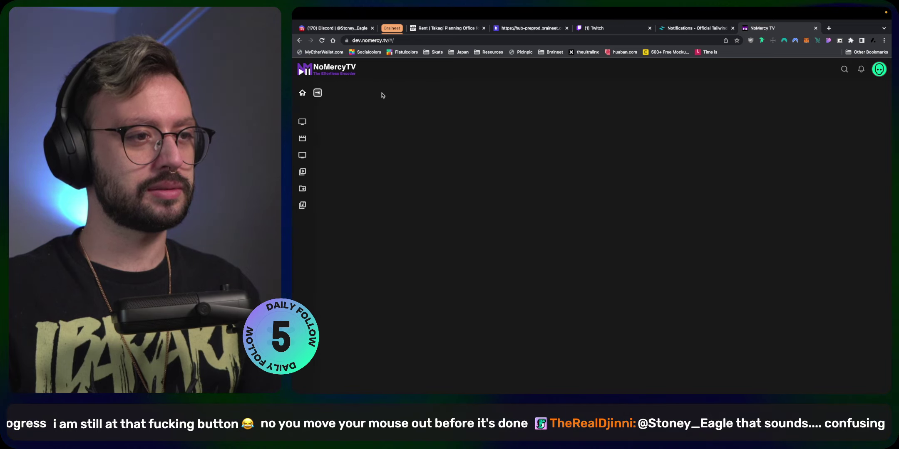
{"action": "left_click", "coordinate": [315, 93]}
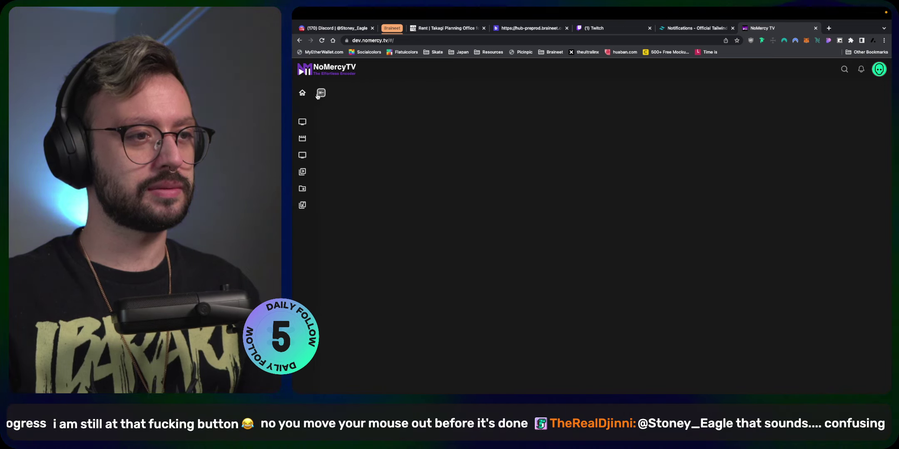
{"action": "left_click", "coordinate": [381, 93]}
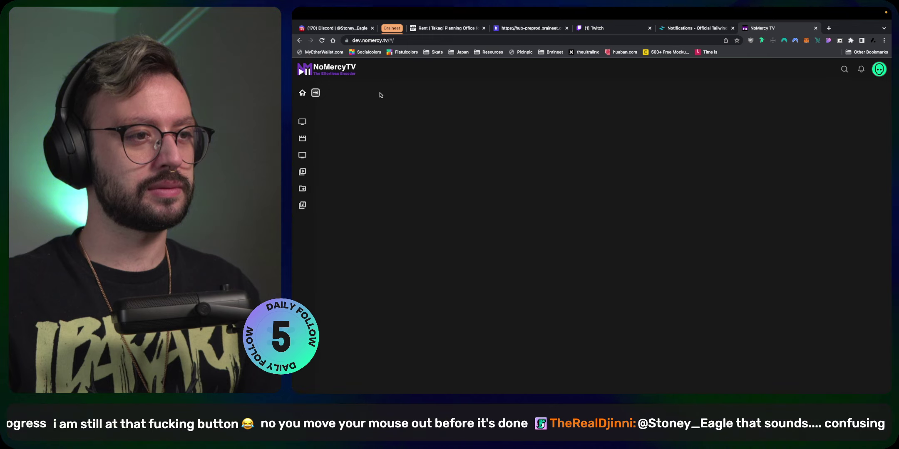
{"action": "left_click", "coordinate": [316, 93]}
{"action": "left_click", "coordinate": [382, 94]}
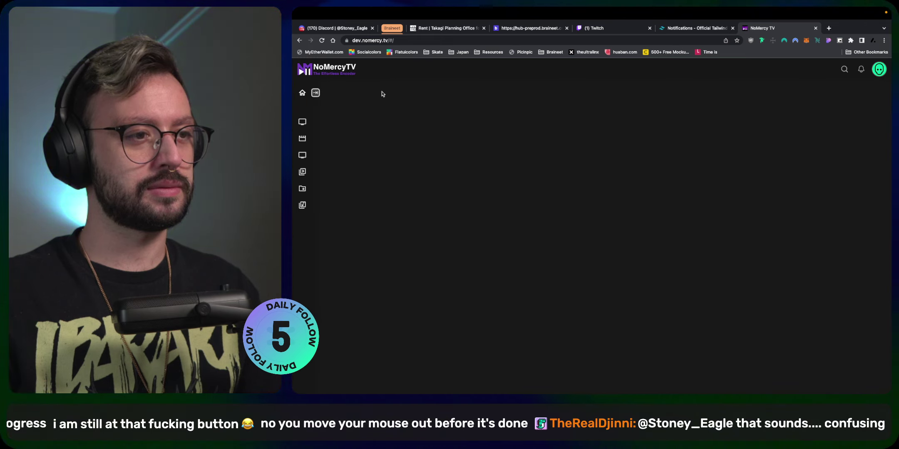
{"action": "left_click", "coordinate": [315, 93]}
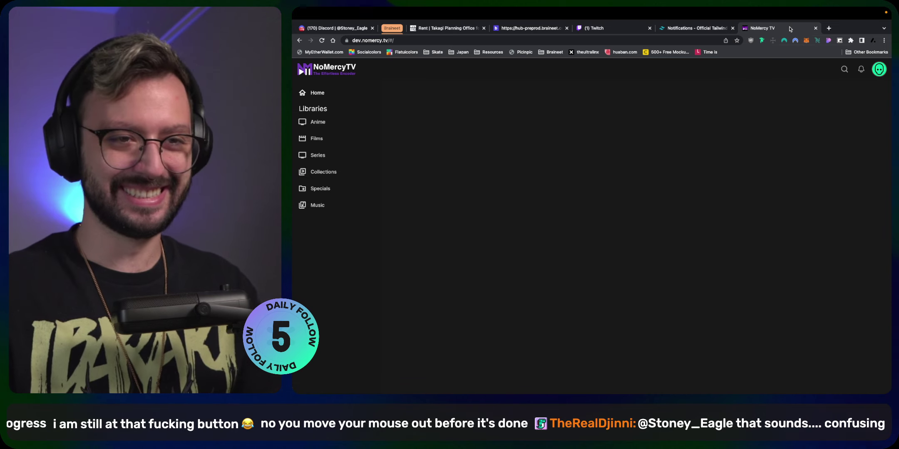
{"action": "left_click", "coordinate": [633, 28]}
{"action": "key", "text": "ctrl+Right"}
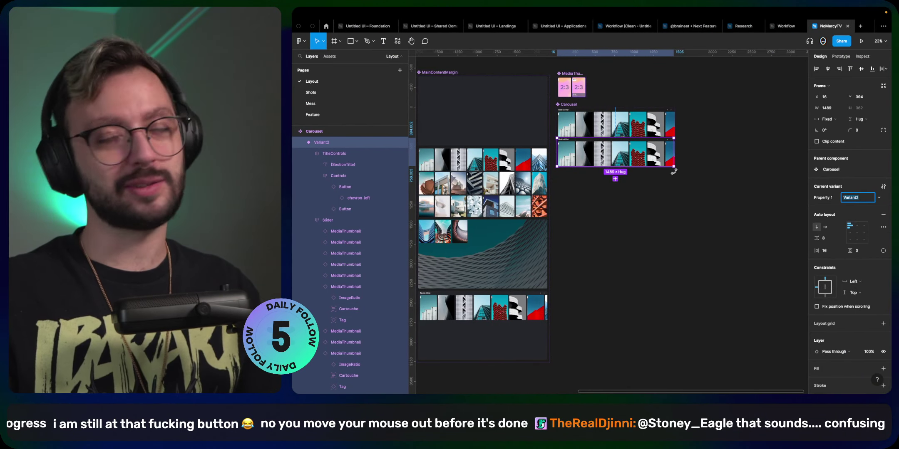
- Turn off Clip content on the Carousel component set and delete the last three thumbnails from its second variant
{"action": "left_click", "coordinate": [569, 105]}
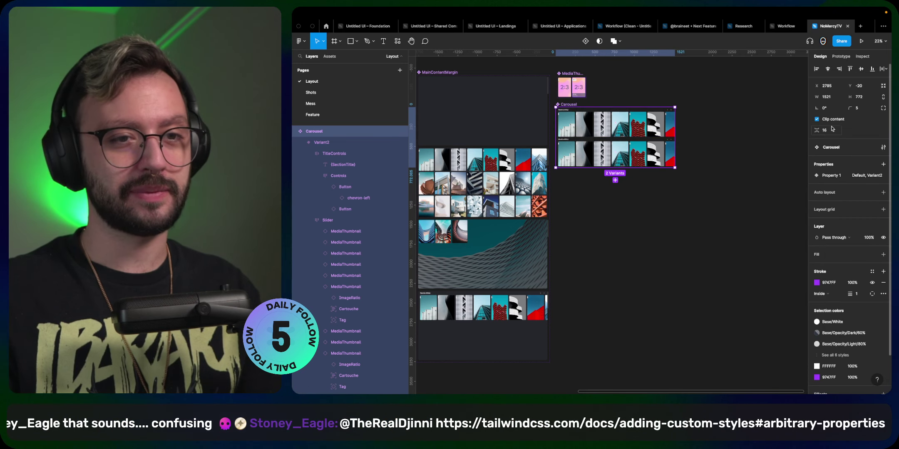
{"action": "left_click", "coordinate": [833, 119]}
{"action": "left_click", "coordinate": [710, 192]}
{"action": "left_click", "coordinate": [693, 155]}
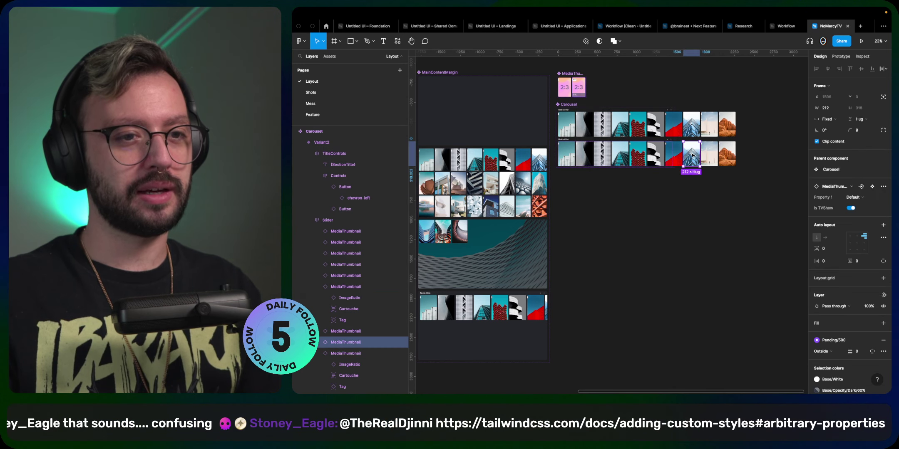
{"action": "left_click", "coordinate": [710, 155], "text": "shift"}
{"action": "left_click", "coordinate": [728, 156], "text": "shift"}
{"action": "key", "text": "Delete"}
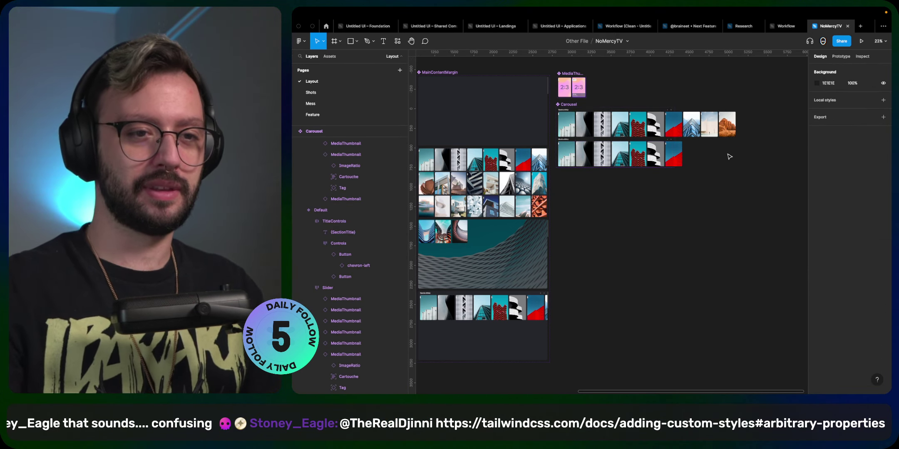
- Set the ImageRatio of all seven thumbnails in the second Carousel variant to Cover 3:2
{"action": "left_click", "coordinate": [680, 157]}
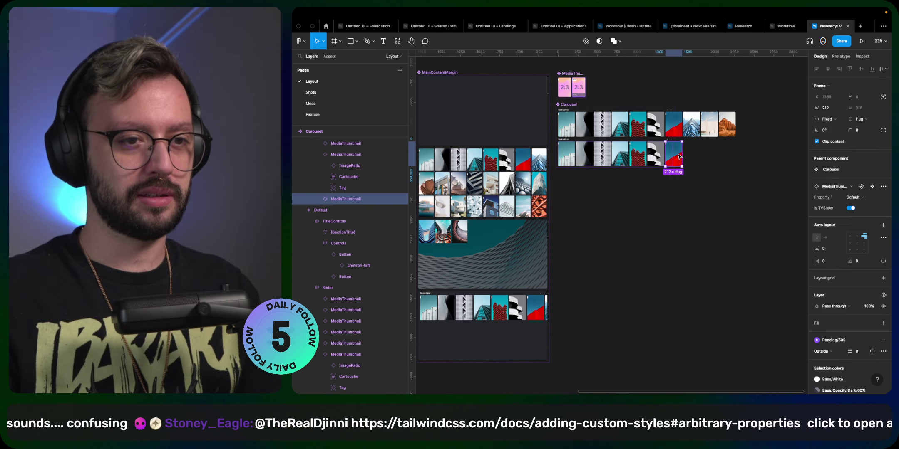
{"action": "scroll", "coordinate": [637, 168], "scroll_direction": "up", "scroll_amount": 4}
{"action": "scroll", "coordinate": [604, 164], "scroll_direction": "left", "scroll_amount": 2}
{"action": "scroll", "coordinate": [603, 164], "scroll_direction": "up", "scroll_amount": 1}
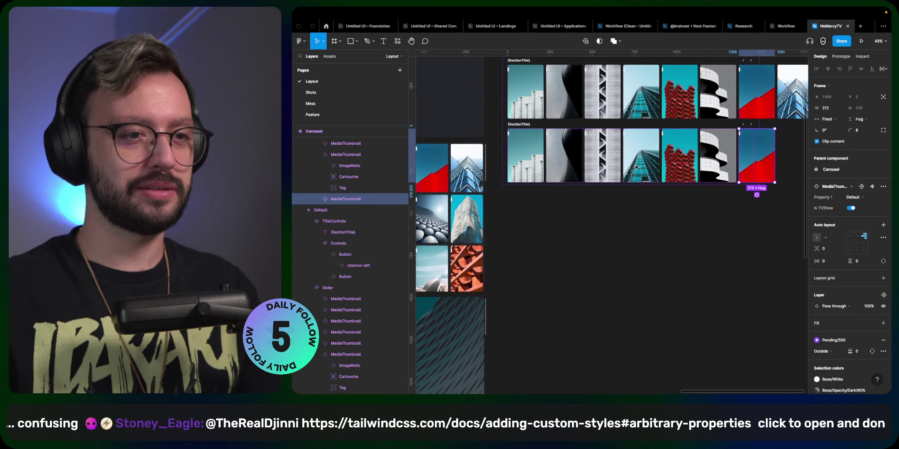
{"action": "left_click", "coordinate": [751, 163], "text": "super"}
{"action": "left_click", "coordinate": [736, 162], "text": "shift+super"}
{"action": "left_click", "coordinate": [687, 160], "text": "shift+super"}
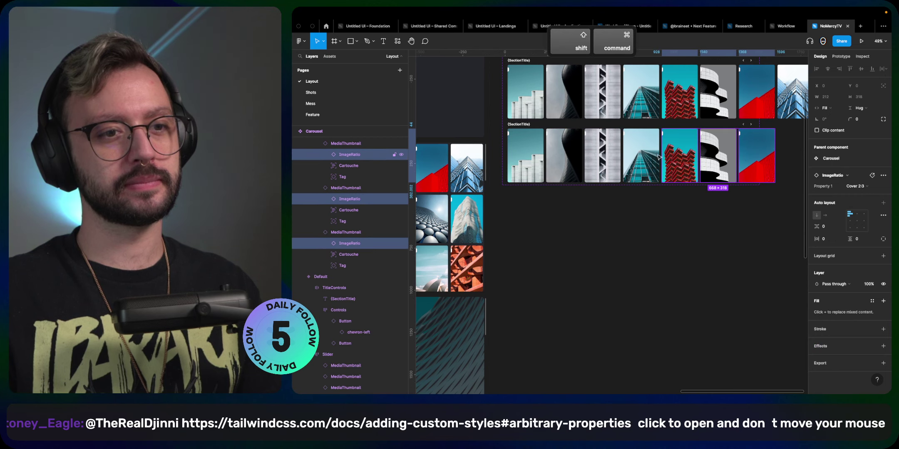
{"action": "left_click", "coordinate": [652, 157], "text": "shift+super"}
{"action": "left_click", "coordinate": [604, 157], "text": "shift+super"}
{"action": "left_click", "coordinate": [563, 157], "text": "shift+super"}
{"action": "left_click", "coordinate": [534, 159], "text": "shift+super"}
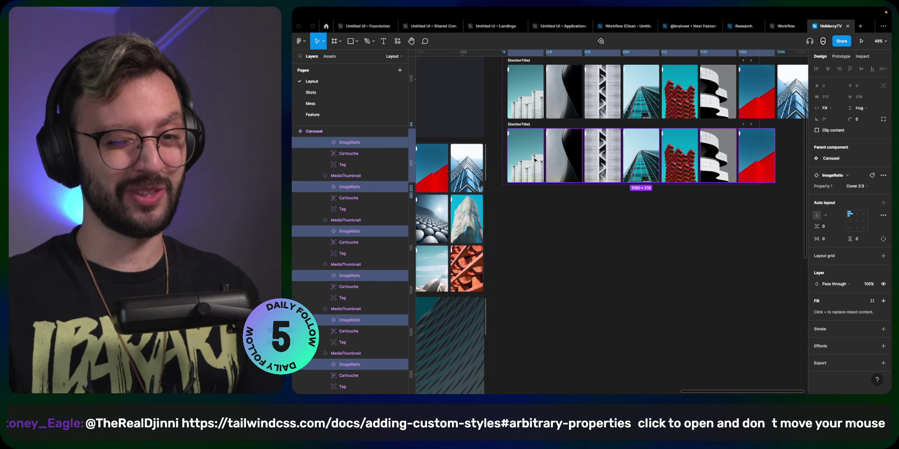
{"action": "left_click", "coordinate": [853, 187]}
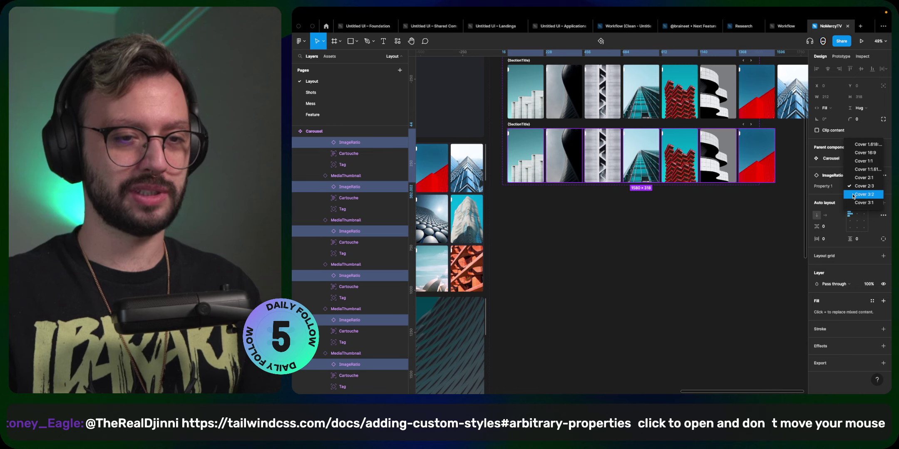
{"action": "left_click", "coordinate": [853, 195]}
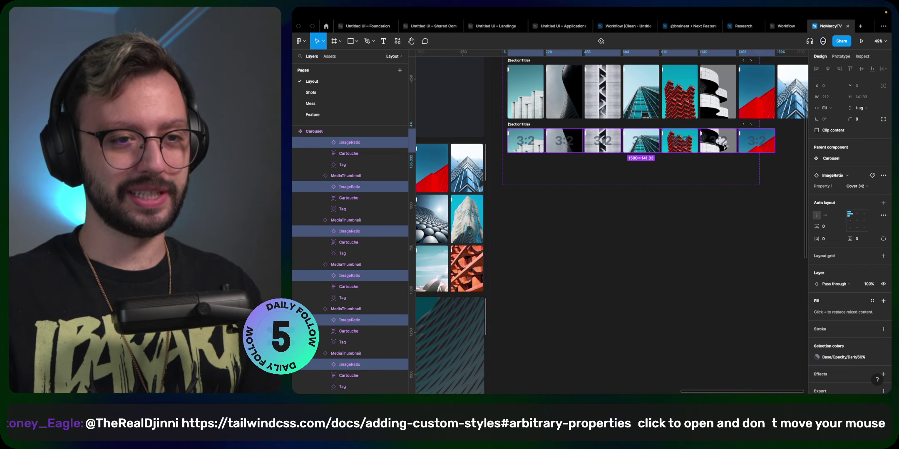
- Set the height of the seven MediaThumbnails in the second variant's Slider to Fill container
{"action": "left_click", "coordinate": [516, 125]}
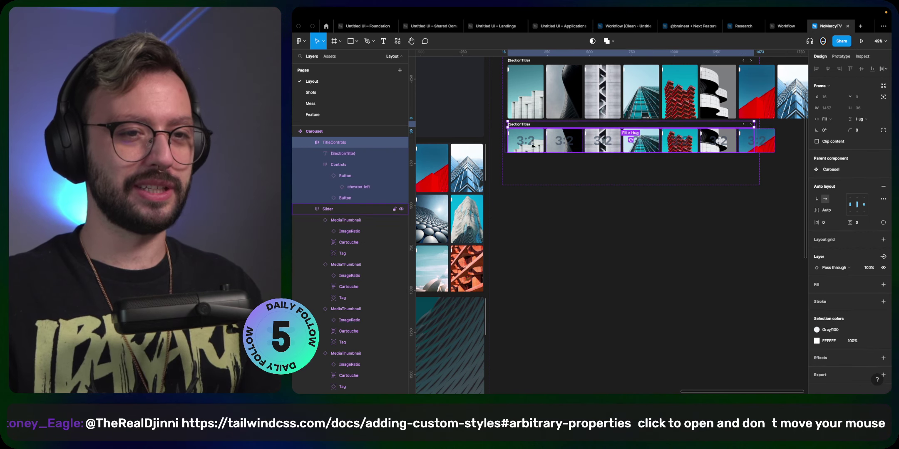
{"action": "left_click", "coordinate": [532, 146]}
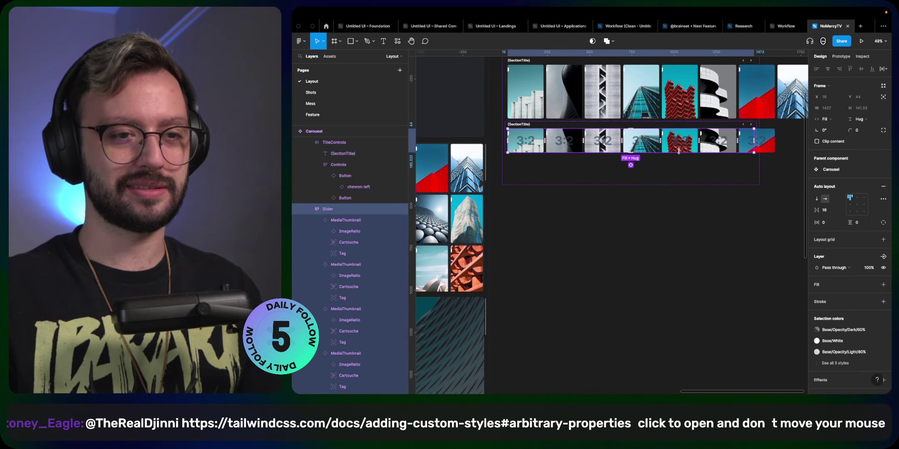
{"action": "key", "text": "Return"}
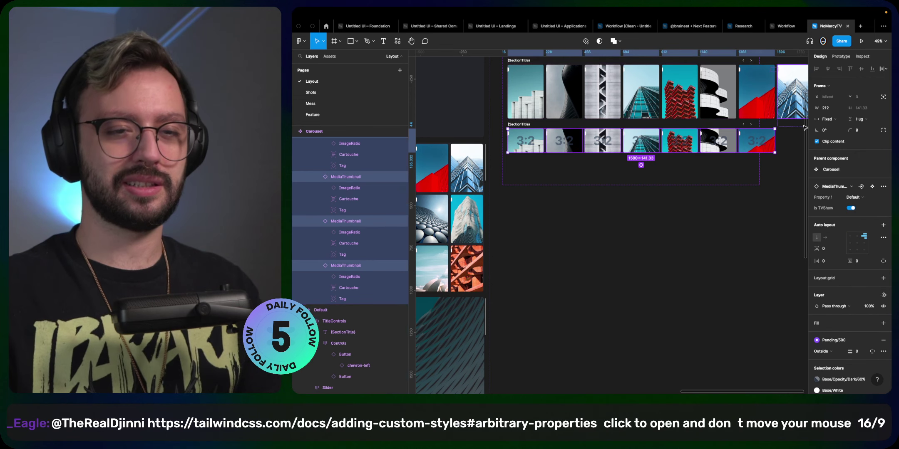
{"action": "left_click", "coordinate": [858, 121]}
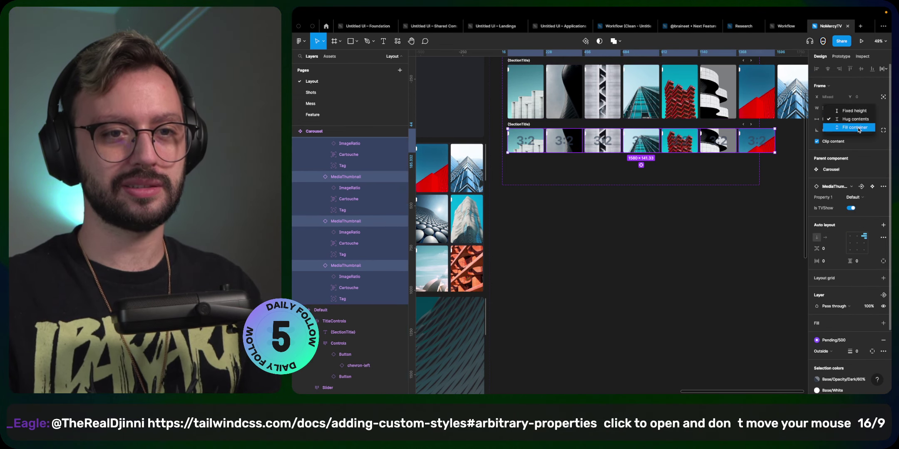
{"action": "left_click", "coordinate": [860, 130]}
{"action": "left_click", "coordinate": [738, 213]}
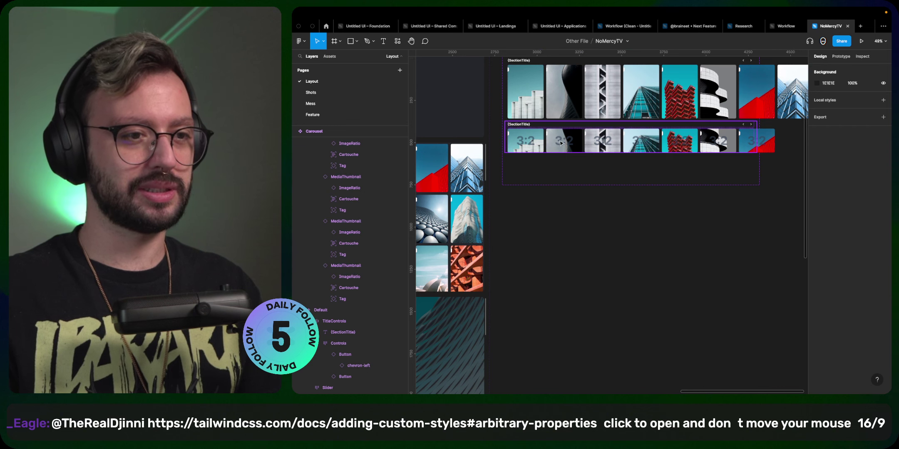
- Stretch the second Carousel variant taller at a fixed height, with its Slider filling the height at about 239 px
{"action": "left_click", "coordinate": [560, 144]}
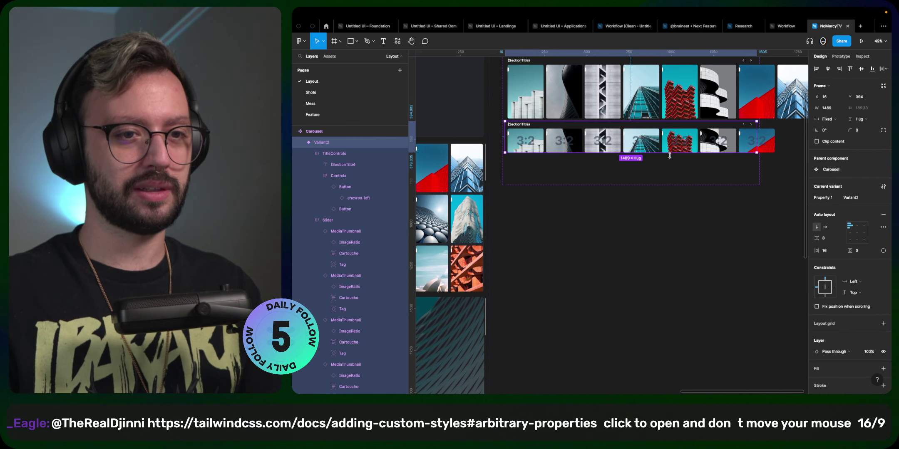
{"action": "key", "text": "super+z"}
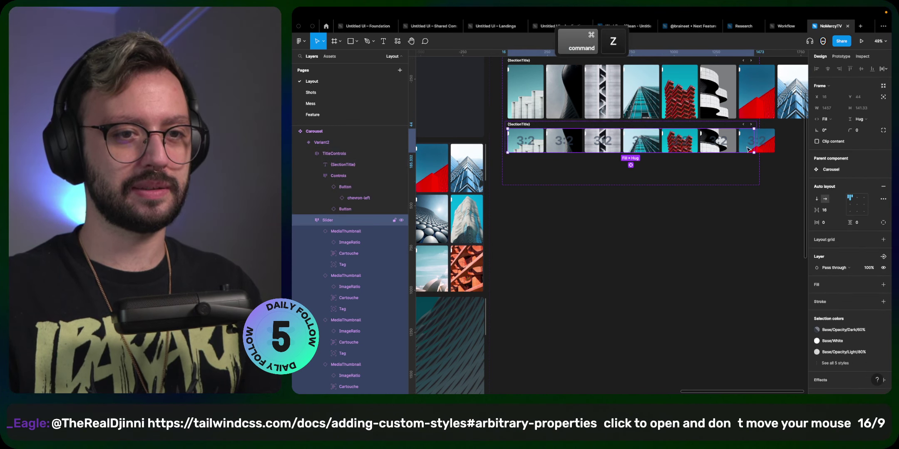
{"action": "left_click", "coordinate": [643, 187]}
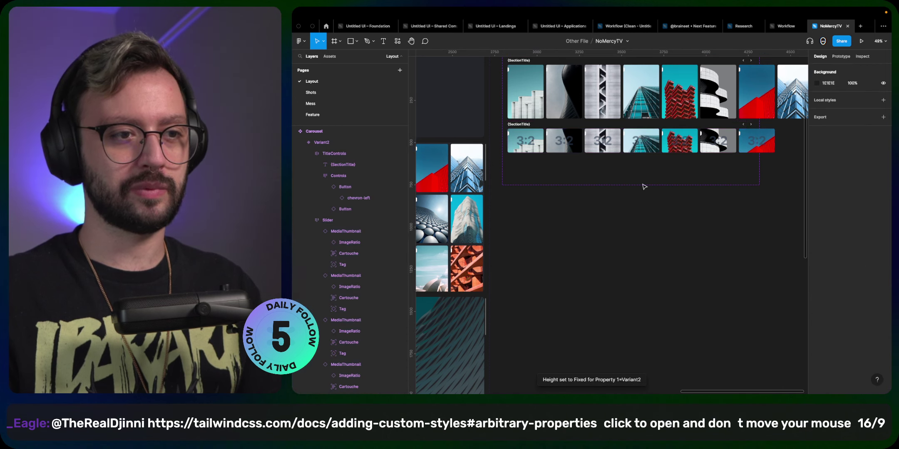
{"action": "left_click", "coordinate": [629, 151]}
{"action": "left_click_drag", "start_coordinate": [631, 153], "coordinate": [634, 173]}
{"action": "left_click", "coordinate": [637, 145]}
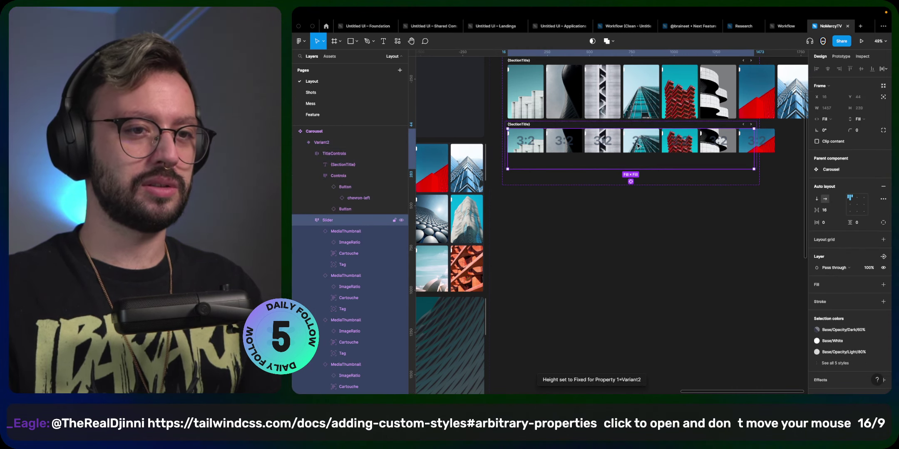
- Set the height of the ImageRatio instances in all seven second-variant thumbnails to Fill container
{"action": "key", "text": "Return"}
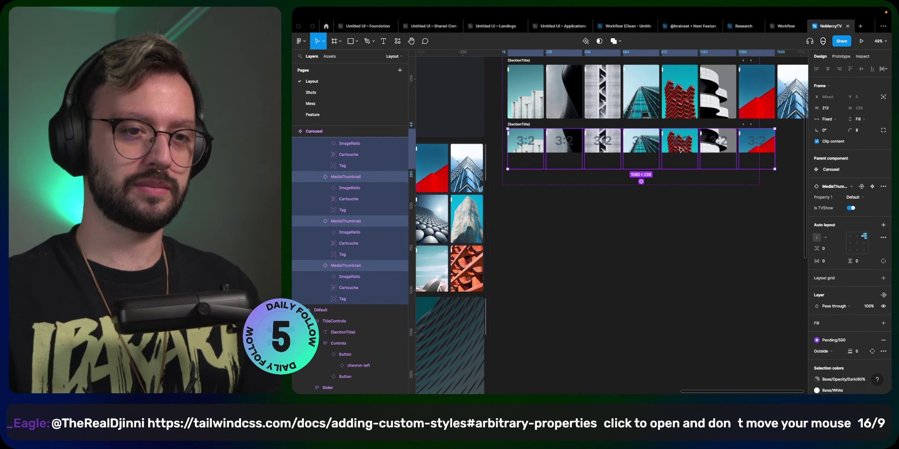
{"action": "left_click", "coordinate": [534, 145]}
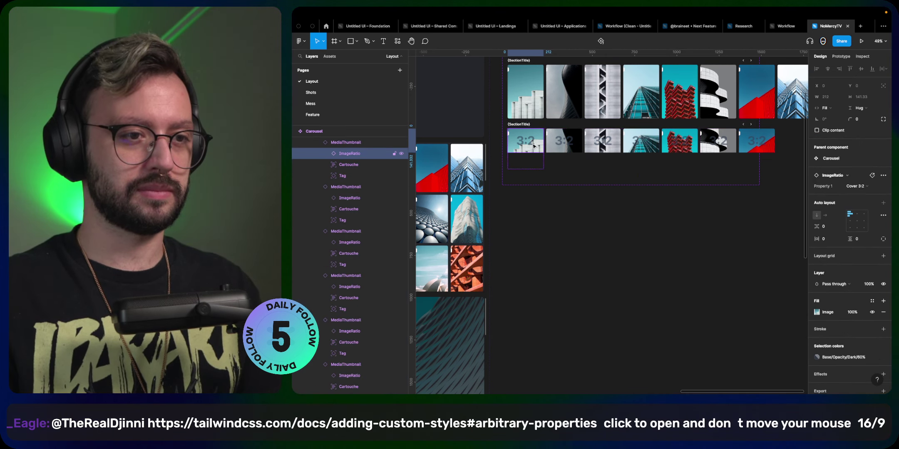
{"action": "key", "text": "Return"}
{"action": "key", "text": "shift+Return"}
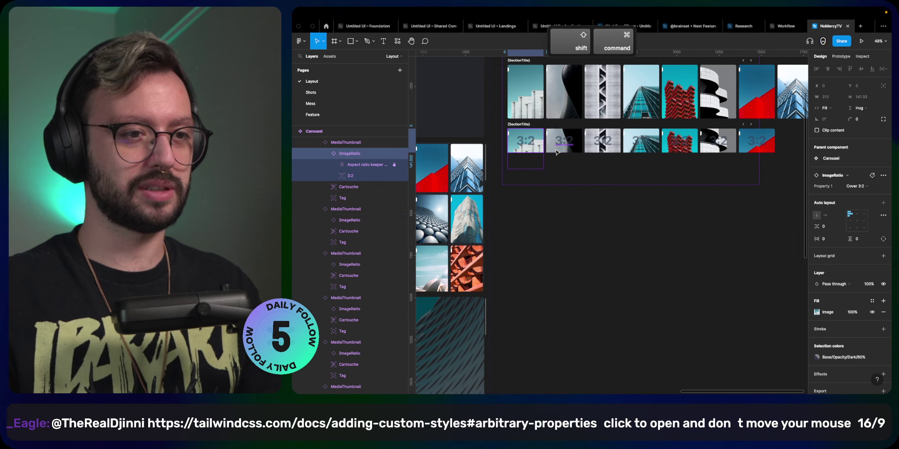
{"action": "left_click", "coordinate": [557, 146], "text": "shift+super"}
{"action": "left_click", "coordinate": [602, 145], "text": "shift+super"}
{"action": "left_click", "coordinate": [641, 146], "text": "shift+super"}
{"action": "left_click", "coordinate": [679, 146], "text": "shift+super"}
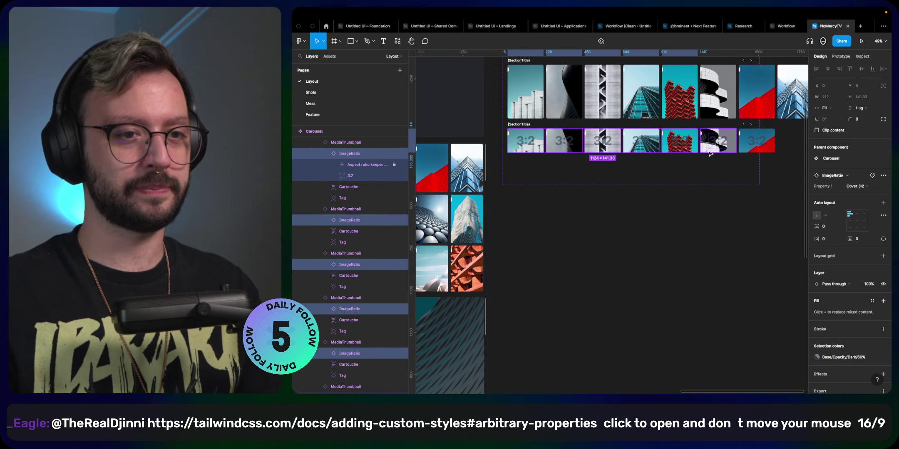
{"action": "left_click", "coordinate": [716, 145], "text": "shift+super"}
{"action": "left_click", "coordinate": [756, 146], "text": "shift+super"}
{"action": "left_click", "coordinate": [864, 108]}
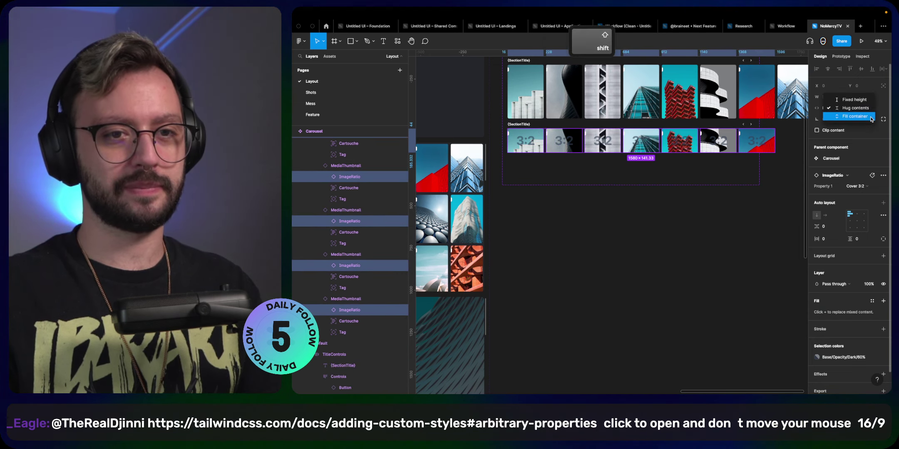
{"action": "left_click", "coordinate": [871, 117]}
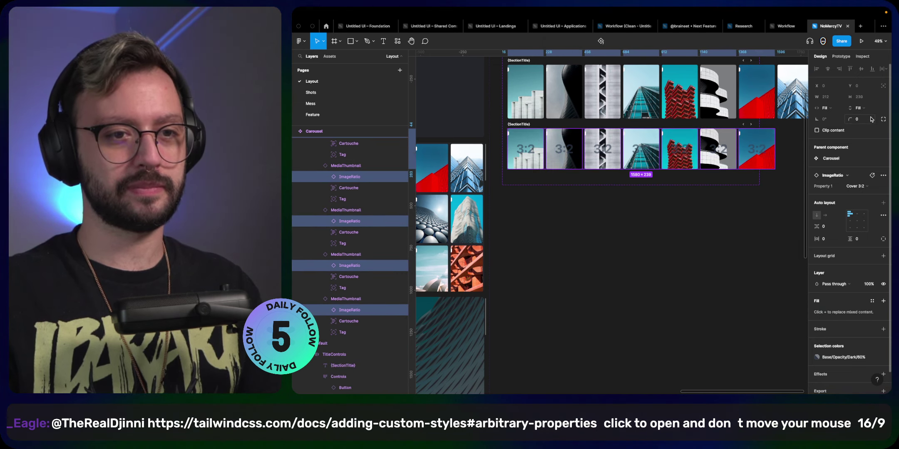
- Try Hug contents for the seven ImageRatio widths, and undo both that and their Fill container height
{"action": "left_click", "coordinate": [826, 108]}
{"action": "left_click", "coordinate": [834, 104]}
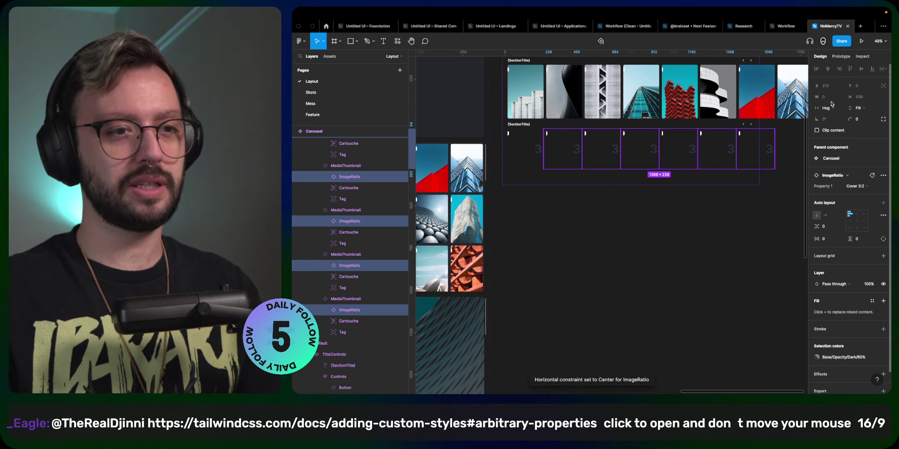
{"action": "key", "text": "super+z"}
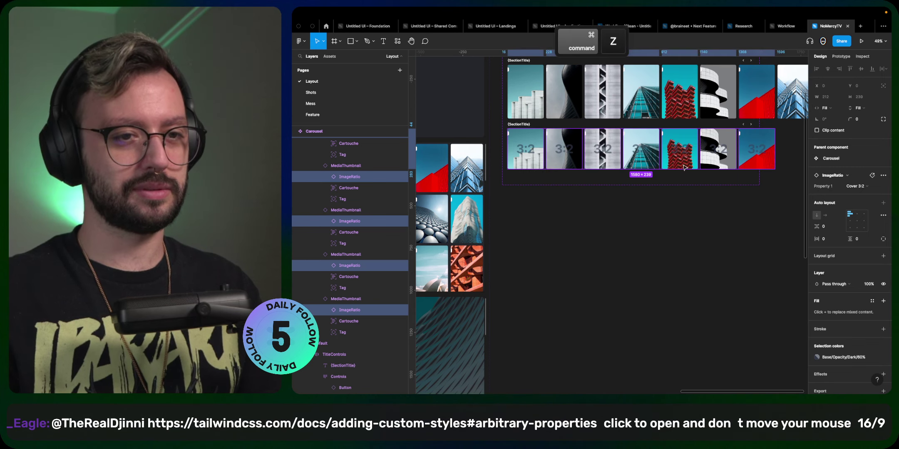
{"action": "key", "text": "super+z"}
- Try a fixed width with Fill container height on the seven ImageRatio instances, and undo both changes
{"action": "left_click", "coordinate": [825, 107]}
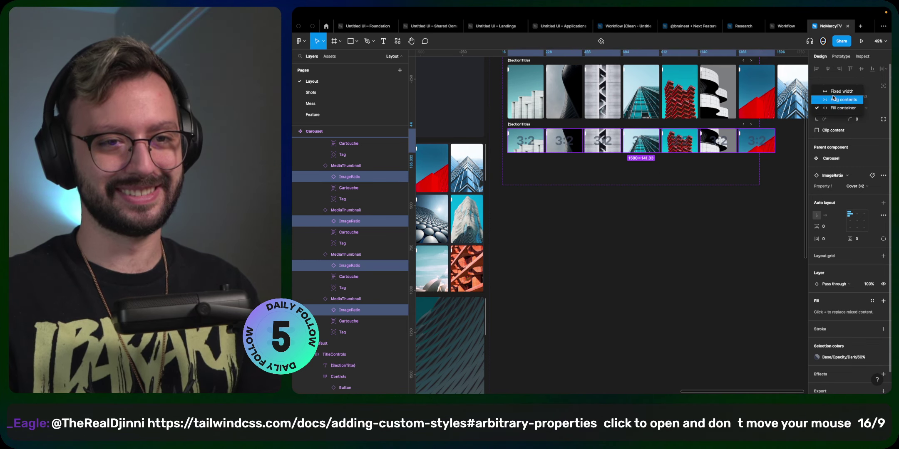
{"action": "left_click", "coordinate": [835, 92]}
{"action": "left_click", "coordinate": [866, 110]}
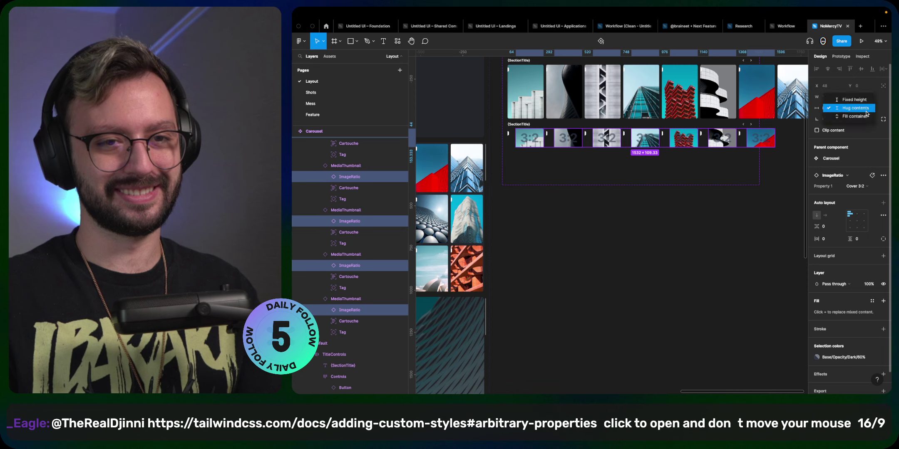
{"action": "left_click", "coordinate": [865, 120]}
{"action": "key", "text": "super+z"}
{"action": "key", "text": "super+z"}
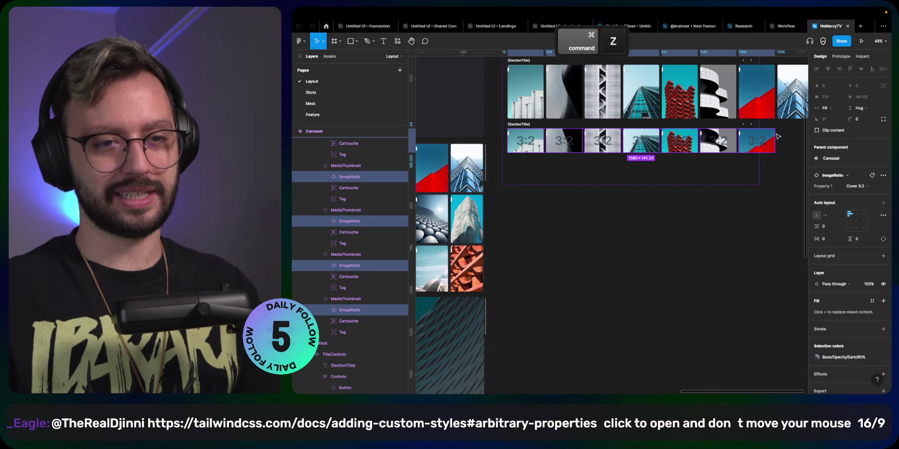
- Try hugging the widths of the first six ImageRatio instances, and reset those six to Cover 2:3
{"action": "left_click", "coordinate": [773, 149], "text": "shift"}
{"action": "left_click", "coordinate": [833, 110]}
{"action": "left_click", "coordinate": [834, 109]}
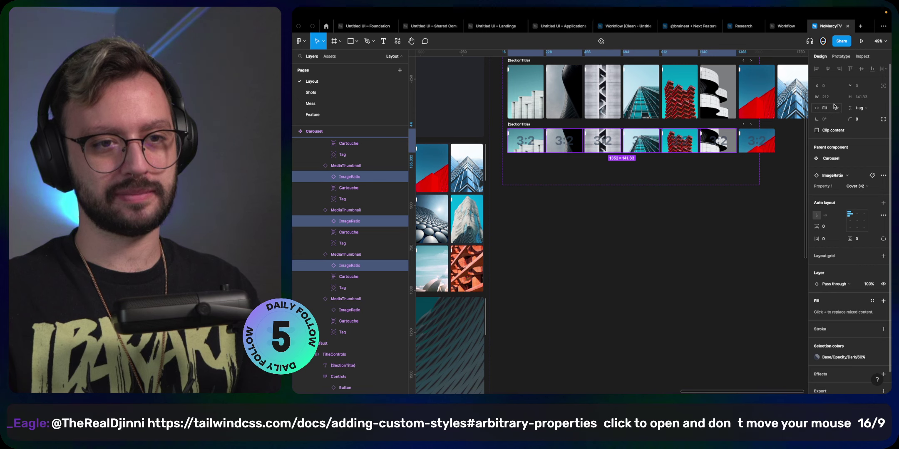
{"action": "left_click", "coordinate": [834, 109]}
{"action": "left_click", "coordinate": [832, 104]}
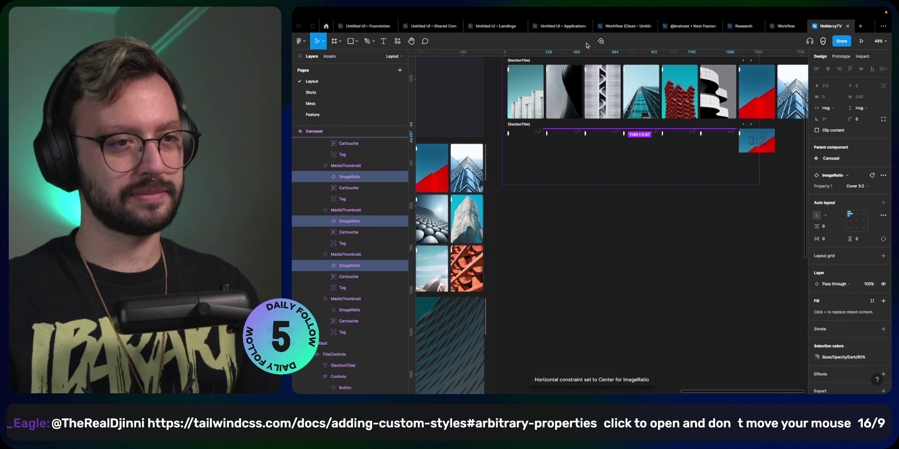
{"action": "key", "text": "super+z"}
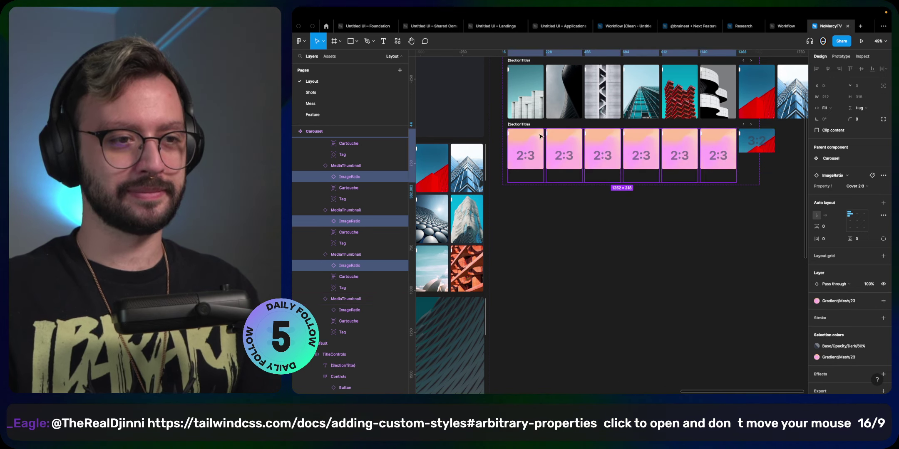
- Return all seven second-variant thumbnails to Cover 2:3 and resize them to 164 px wide by 246 px high
{"action": "left_click", "coordinate": [632, 125]}
{"action": "left_click", "coordinate": [747, 148]}
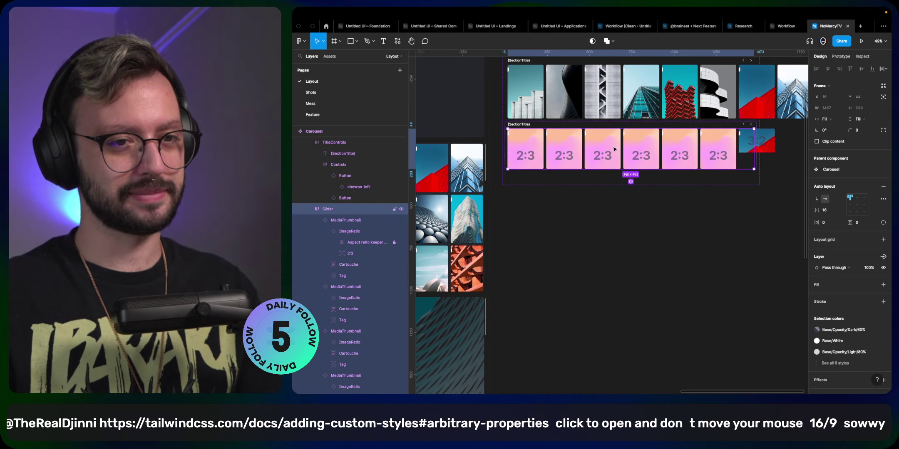
{"action": "key", "text": "Return"}
{"action": "key", "text": "Return"}
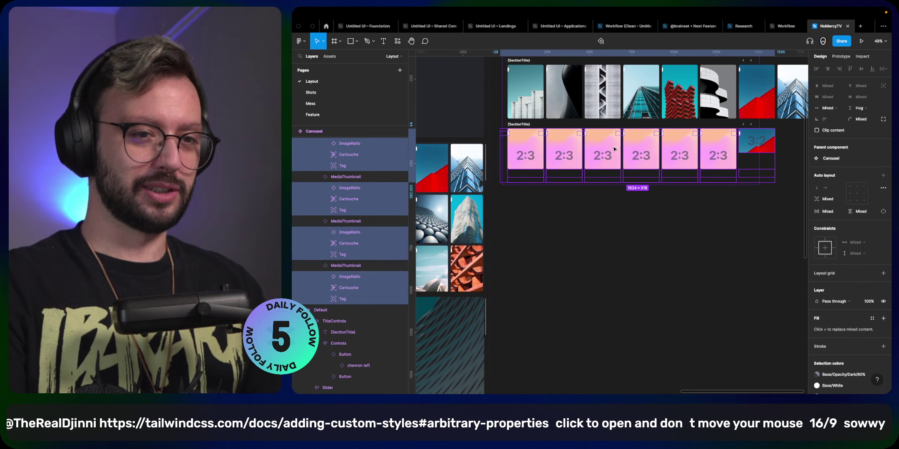
{"action": "key", "text": "shift+Return"}
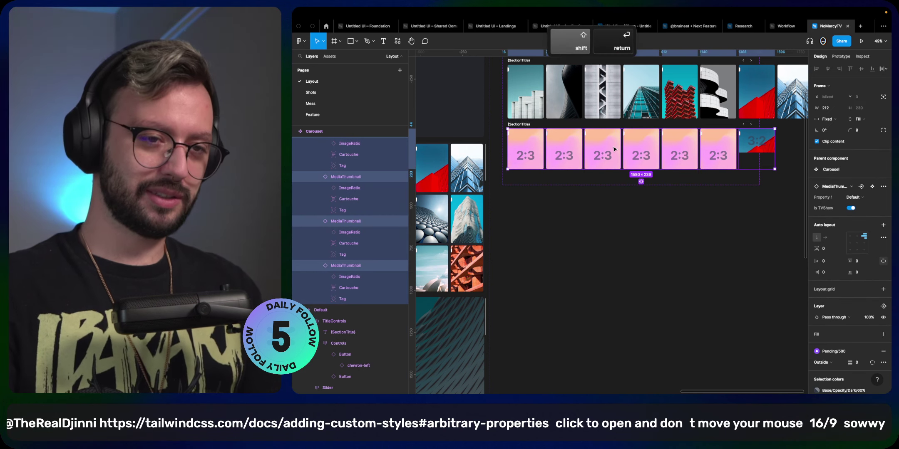
{"action": "key", "text": "ctrl+z"}
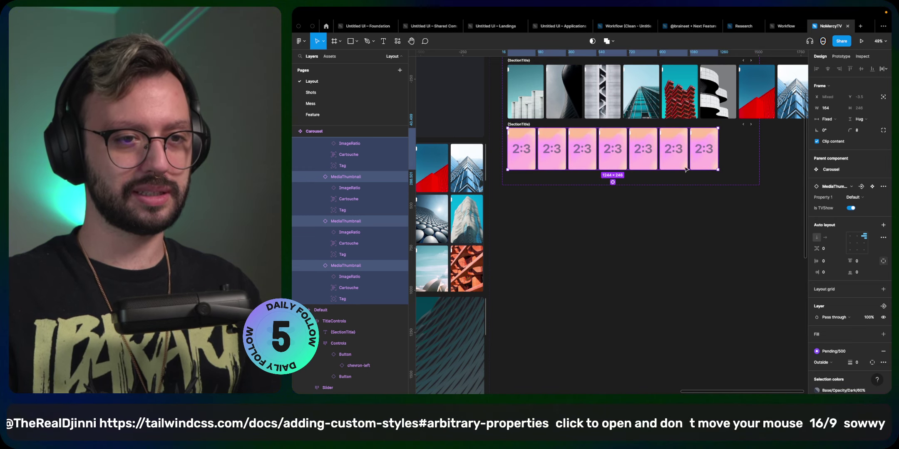
- Try hugging the width and filling the container height on the seven ImageRatio instances of the second variant
{"action": "double_click", "coordinate": [534, 162]}
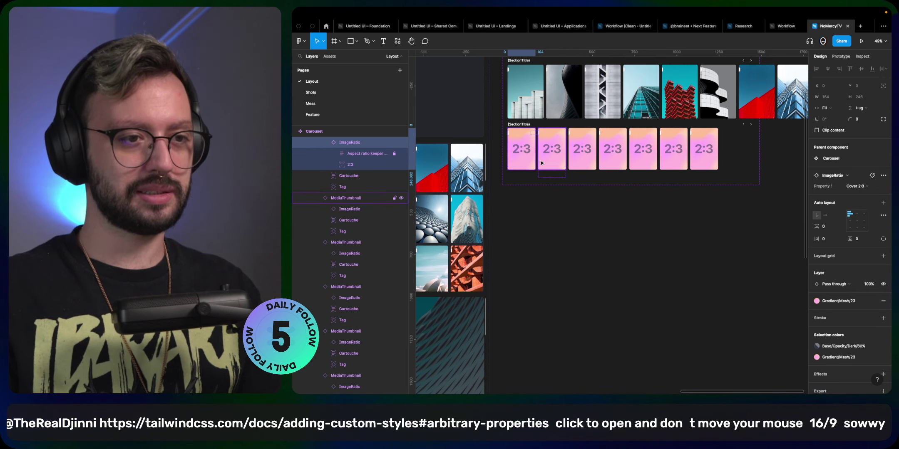
{"action": "left_click", "coordinate": [543, 163], "text": "shift+super"}
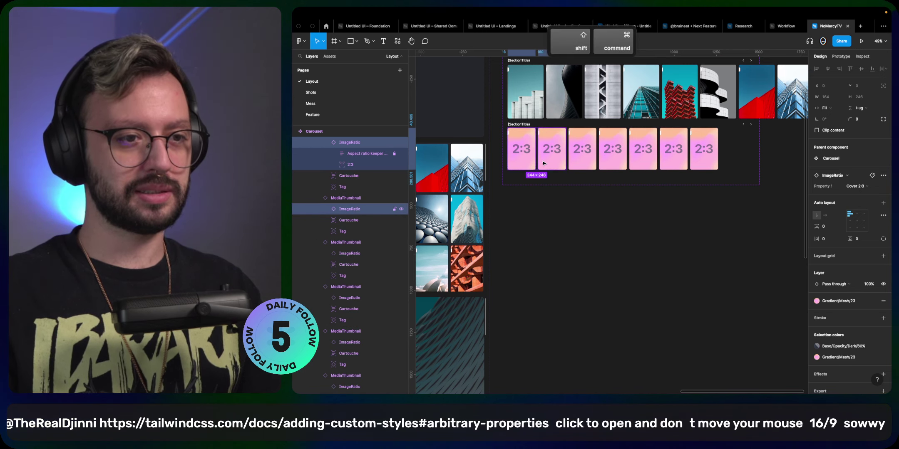
{"action": "left_click", "coordinate": [577, 164], "text": "shift+super"}
{"action": "left_click", "coordinate": [608, 165], "text": "shift+super"}
{"action": "left_click", "coordinate": [641, 166], "text": "shift+super"}
{"action": "left_click", "coordinate": [676, 166], "text": "shift+super"}
{"action": "left_click", "coordinate": [705, 164], "text": "shift+super"}
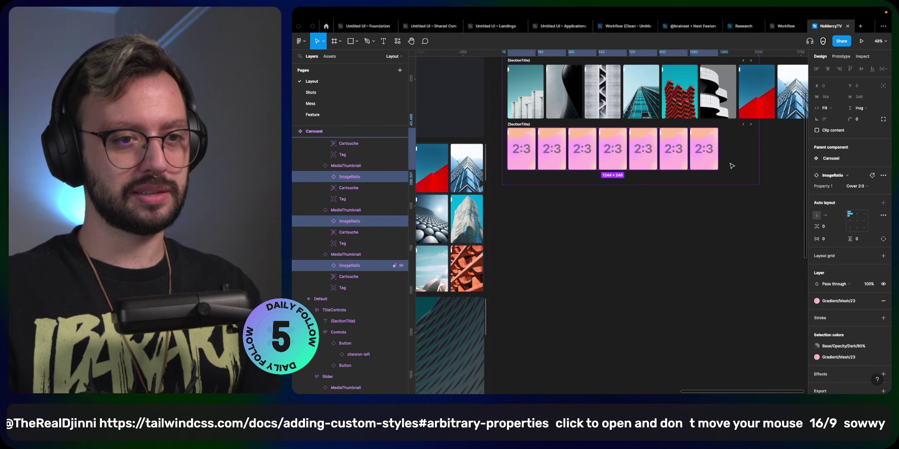
{"action": "left_click", "coordinate": [834, 108]}
{"action": "left_click", "coordinate": [838, 100]}
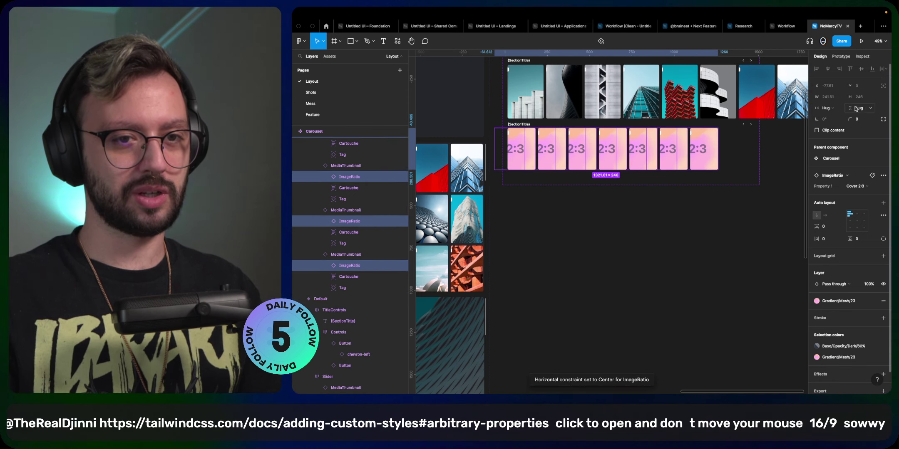
{"action": "left_click", "coordinate": [861, 108]}
{"action": "left_click", "coordinate": [861, 118]}
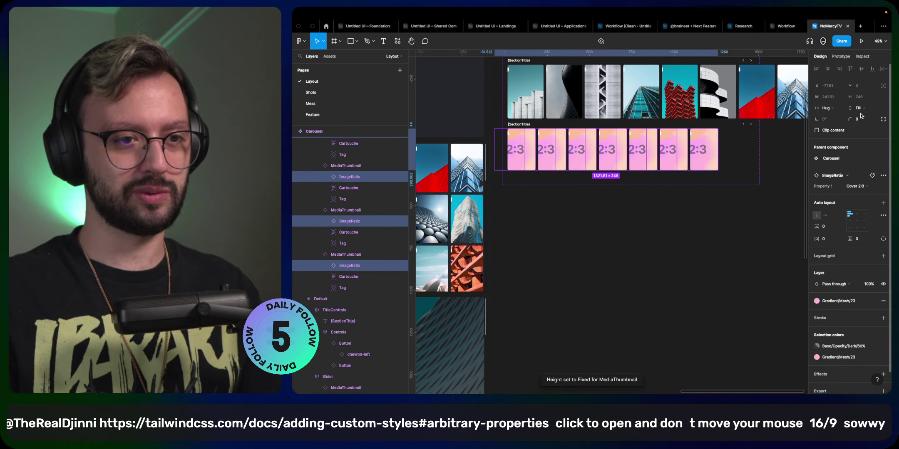
- Try making the second Carousel variant taller and setting its Slider's height to Fill container
{"action": "left_click", "coordinate": [681, 197]}
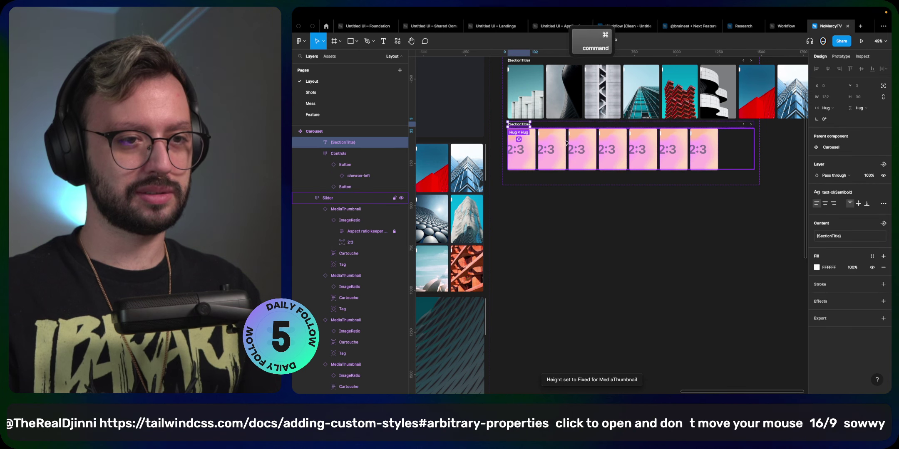
{"action": "left_click", "coordinate": [613, 158], "text": "super"}
{"action": "left_click_drag", "start_coordinate": [728, 168], "coordinate": [729, 182]}
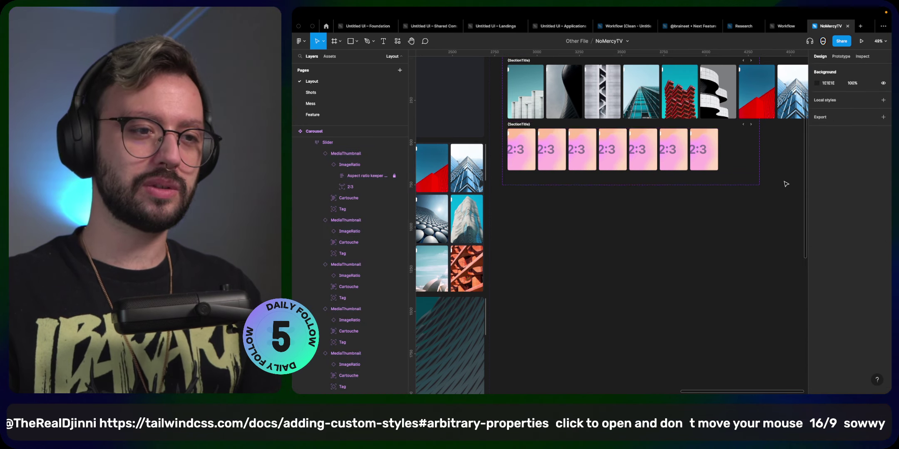
{"action": "left_click", "coordinate": [736, 210]}
{"action": "left_click", "coordinate": [735, 167]}
{"action": "left_click_drag", "start_coordinate": [735, 170], "coordinate": [734, 184]}
{"action": "left_click", "coordinate": [735, 178]}
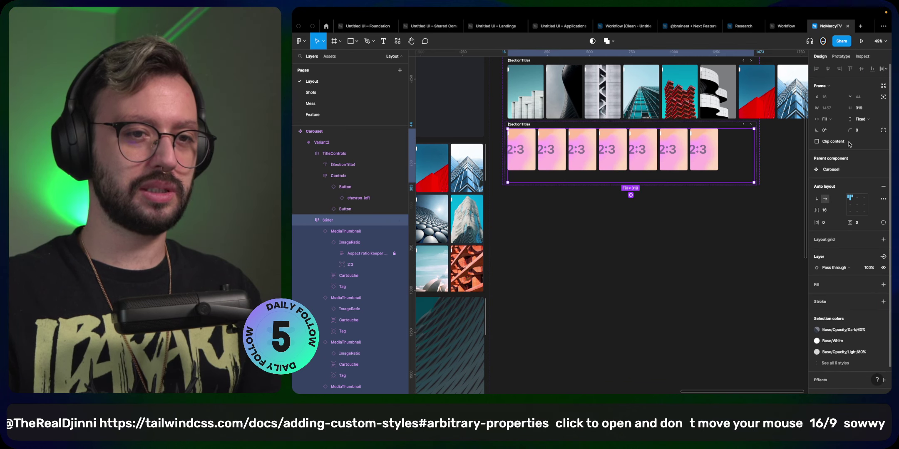
{"action": "left_click", "coordinate": [859, 123]}
{"action": "left_click", "coordinate": [850, 138]}
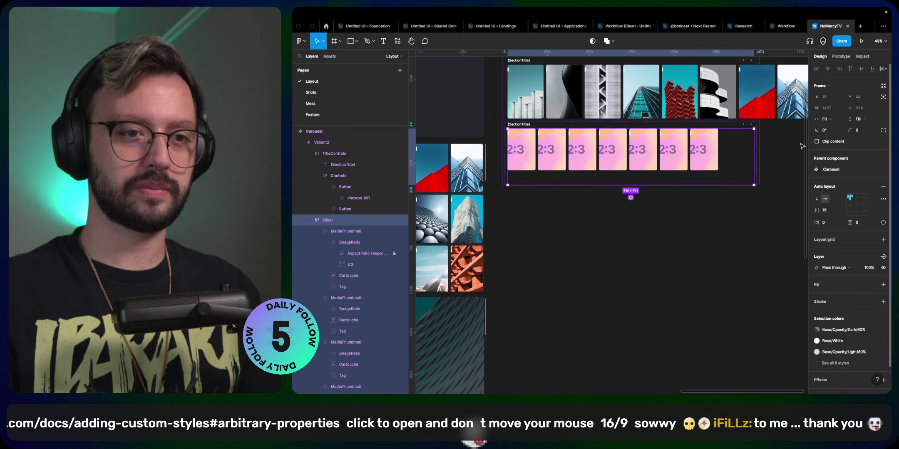
- Try Fill container height and Hug contents width on all seven MediaThumbnail instances in the second variant's Slider
{"action": "left_click", "coordinate": [710, 154]}
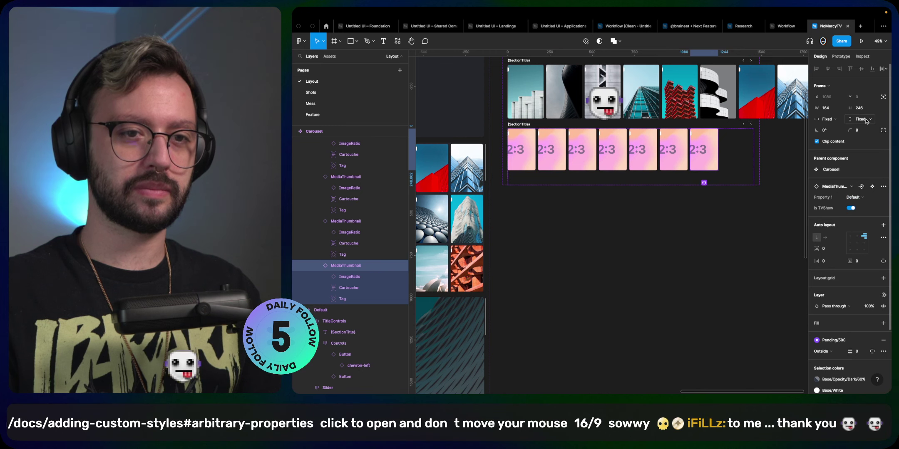
{"action": "key", "text": "shift+Return"}
{"action": "key", "text": "Return"}
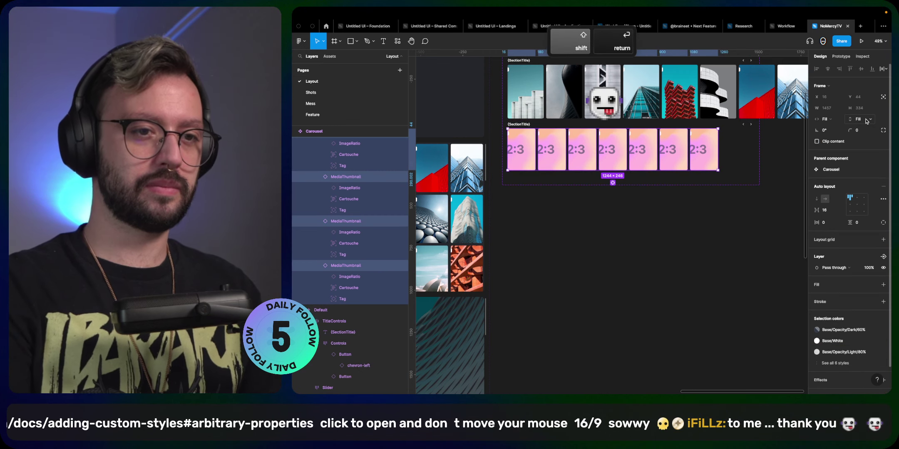
{"action": "left_click", "coordinate": [866, 120]}
{"action": "left_click", "coordinate": [865, 137]}
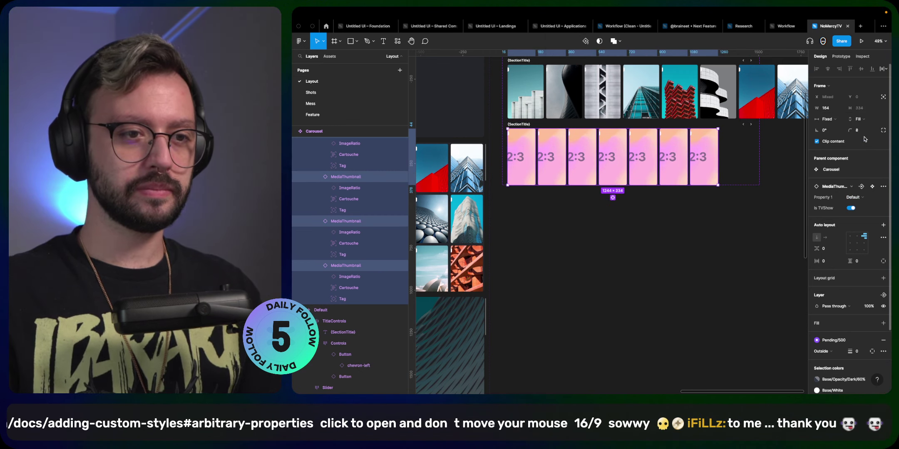
{"action": "left_click", "coordinate": [828, 119]}
{"action": "left_click", "coordinate": [835, 128]}
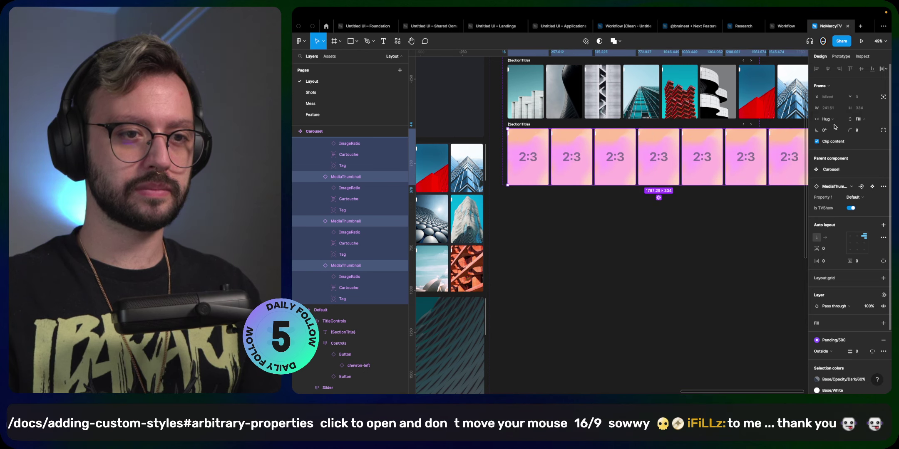
- Try switching the seven ImageRatio instances in the second variant to Cover 16:9
{"action": "double_click", "coordinate": [536, 180]}
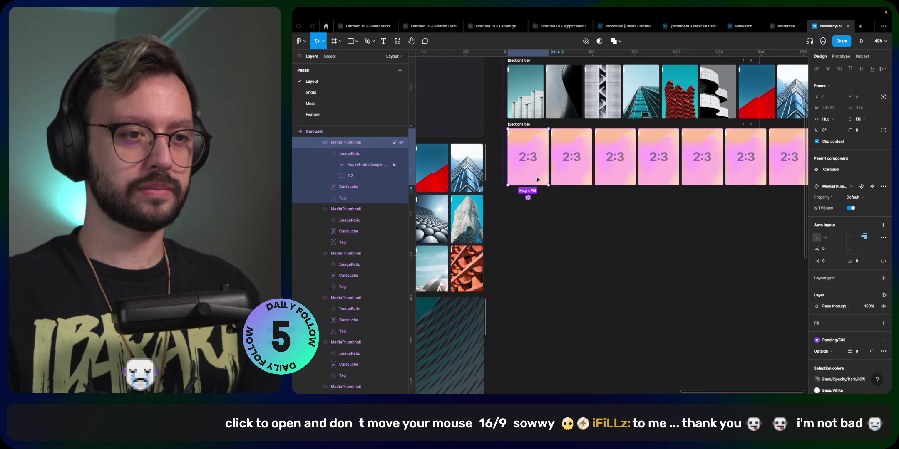
{"action": "key", "text": "super"}
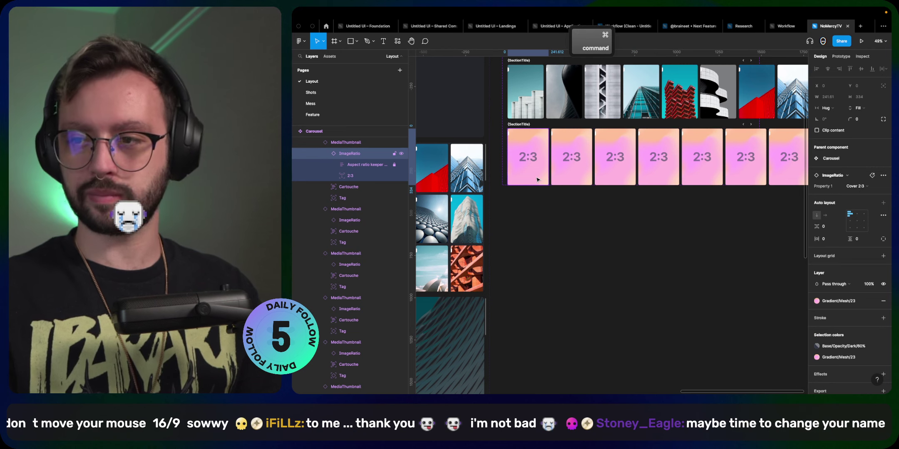
{"action": "key", "text": "shift"}
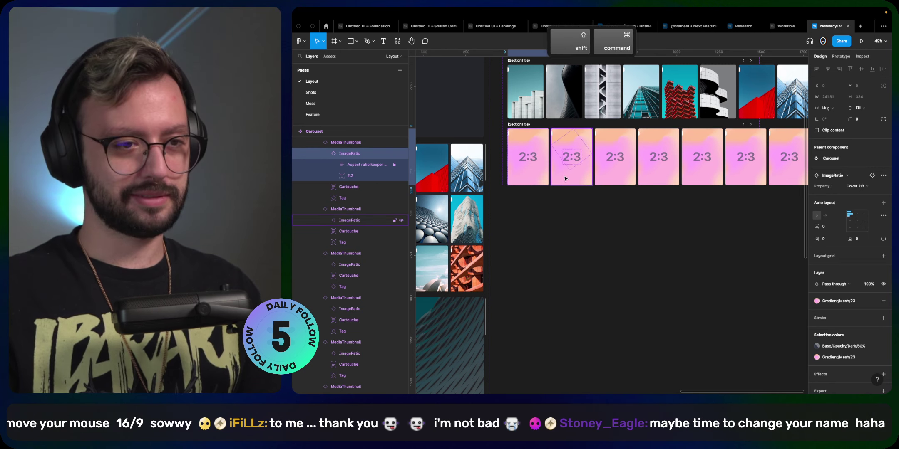
{"action": "left_click", "coordinate": [565, 179], "text": "shift+super"}
{"action": "left_click", "coordinate": [615, 179], "text": "shift+super"}
{"action": "left_click", "coordinate": [658, 179], "text": "shift+super"}
{"action": "left_click", "coordinate": [702, 179], "text": "shift+super"}
{"action": "left_click", "coordinate": [745, 179], "text": "shift+super"}
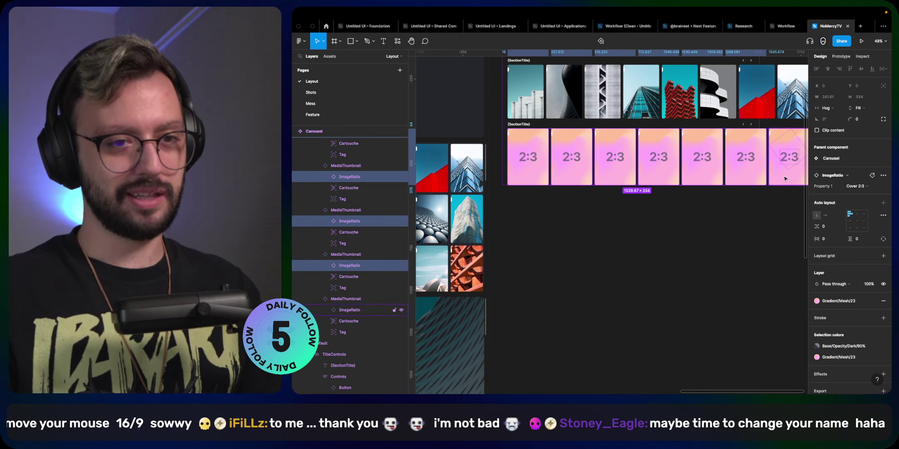
{"action": "left_click", "coordinate": [785, 179], "text": "shift"}
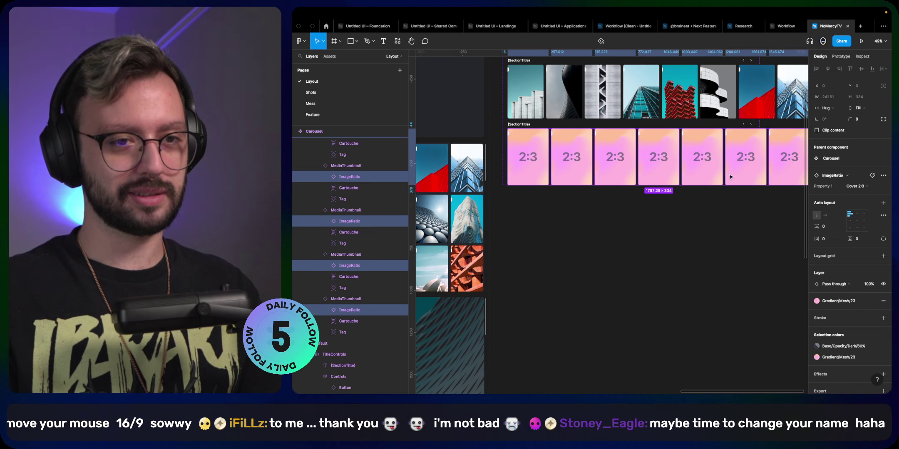
{"action": "left_click_drag", "start_coordinate": [750, 233], "coordinate": [659, 223]}
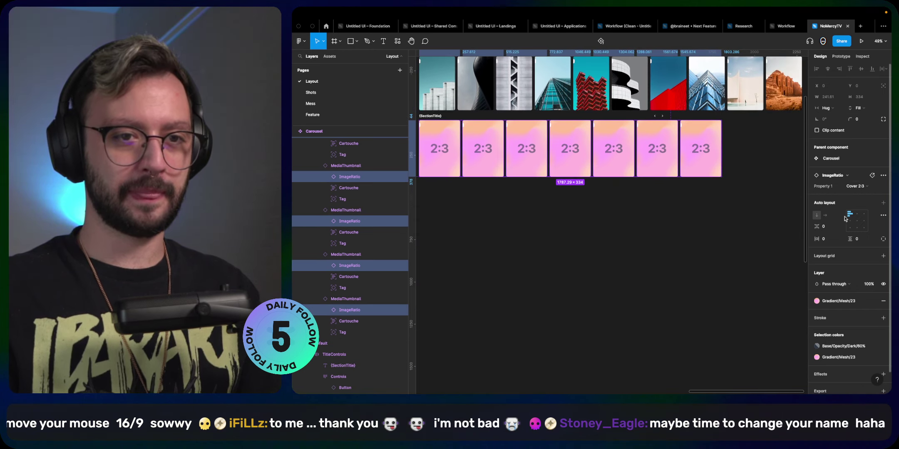
{"action": "left_click", "coordinate": [861, 189]}
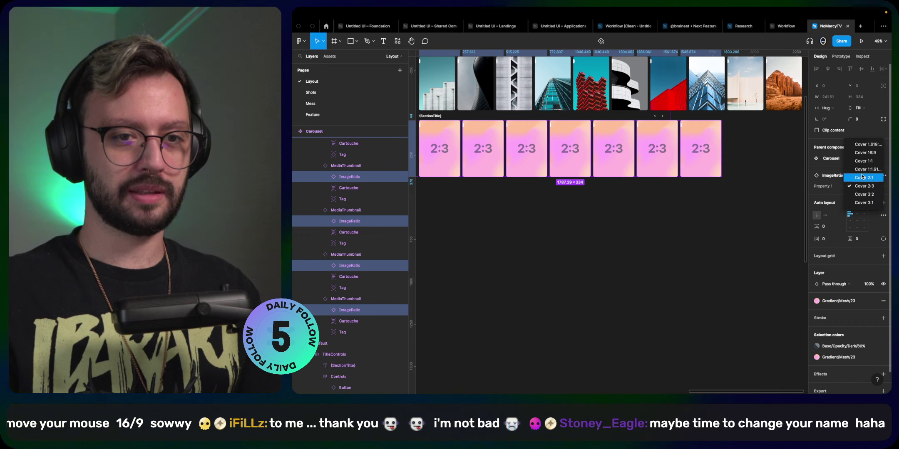
{"action": "left_click", "coordinate": [862, 153]}
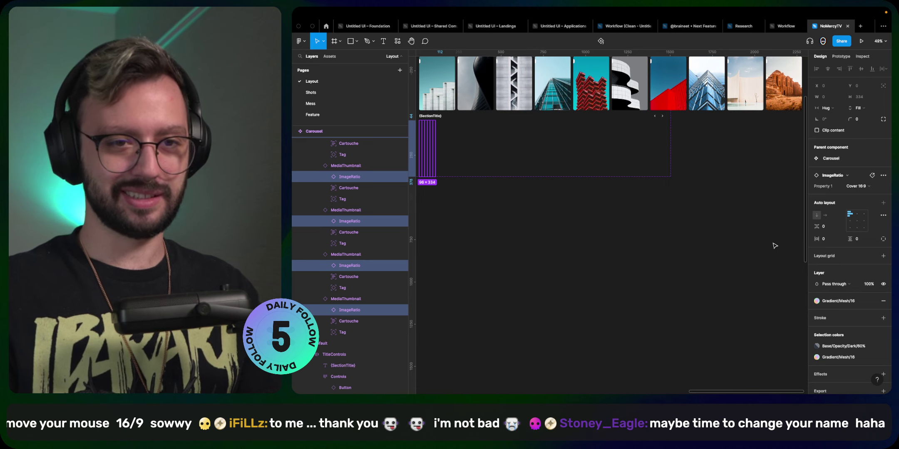
- Try the Cover 1:1.618 ratio on the seven selected ImageRatio instances
{"action": "left_click", "coordinate": [860, 186]}
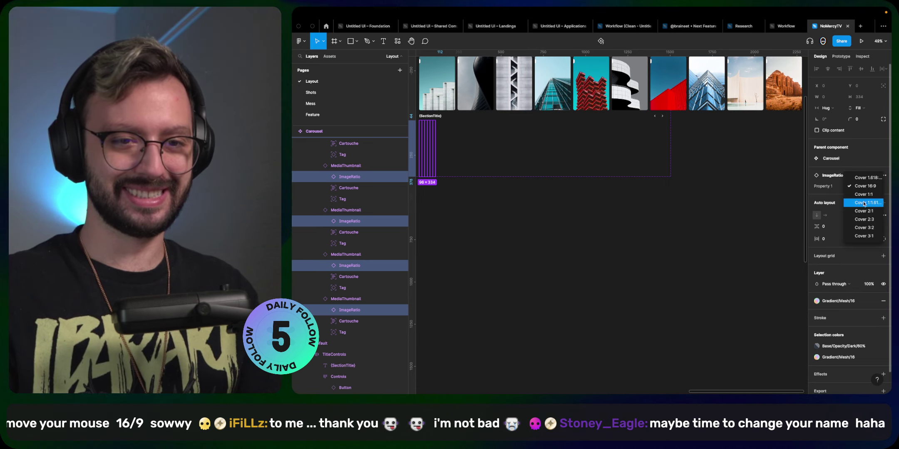
{"action": "left_click", "coordinate": [864, 203]}
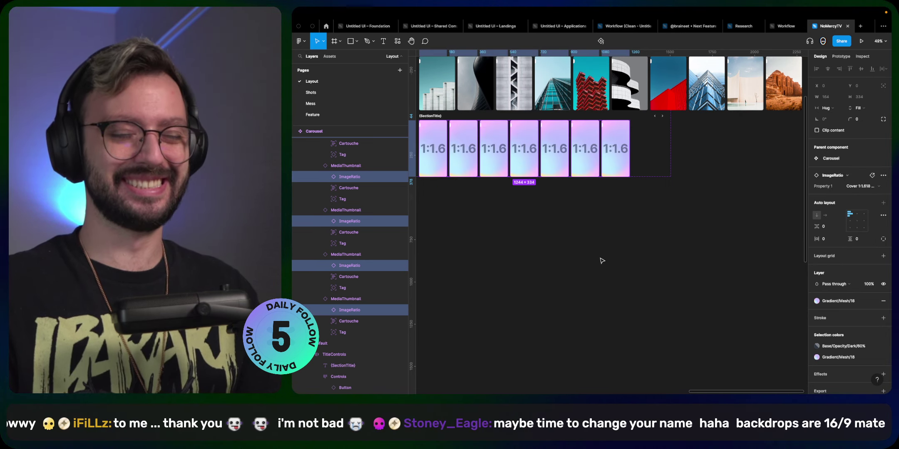
{"action": "left_click_drag", "start_coordinate": [598, 229], "coordinate": [691, 235]}
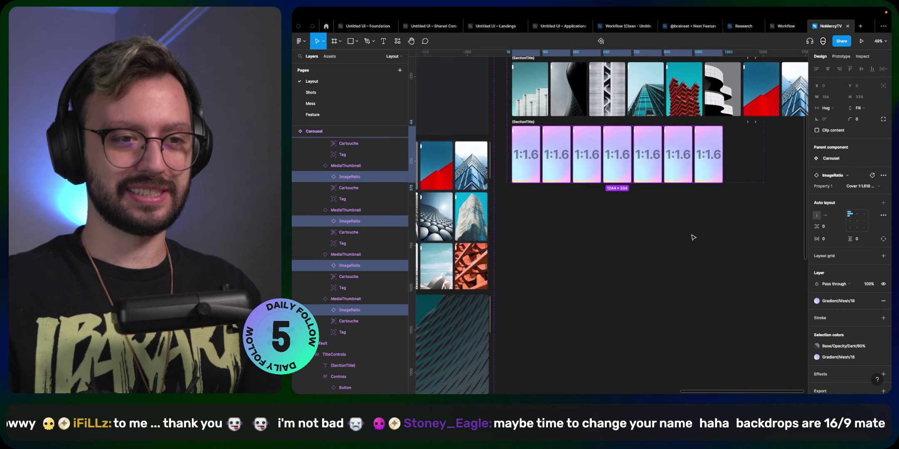
- Undo the ratio, sizing and variant height trials back to the seven 164 px wide Cover 2:3 thumbnails
{"action": "key", "text": "super+z"}
{"action": "key", "text": "super+z"}
{"action": "key", "text": "super+z"}
{"action": "key", "text": "super+z"}
{"action": "key", "text": "super+z"}
{"action": "key", "text": "super+z"}
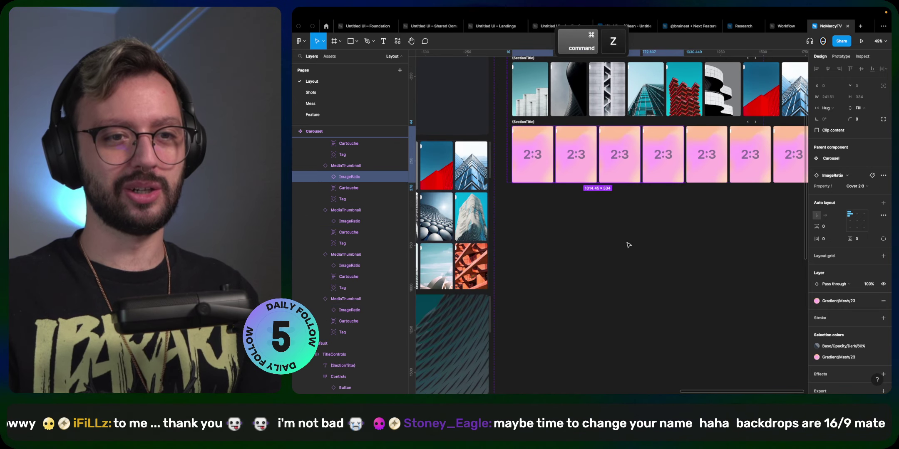
{"action": "key", "text": "super+z"}
{"action": "key", "text": "super+z"}
{"action": "key", "text": "super+z"}
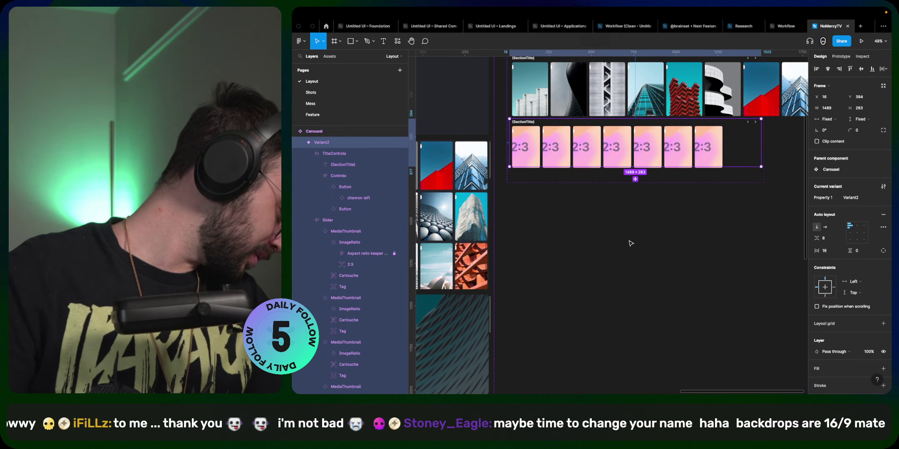
{"action": "key", "text": "super+z"}
{"action": "key", "text": "super+z"}
{"action": "key", "text": "super+z"}
{"action": "key", "text": "super+z"}
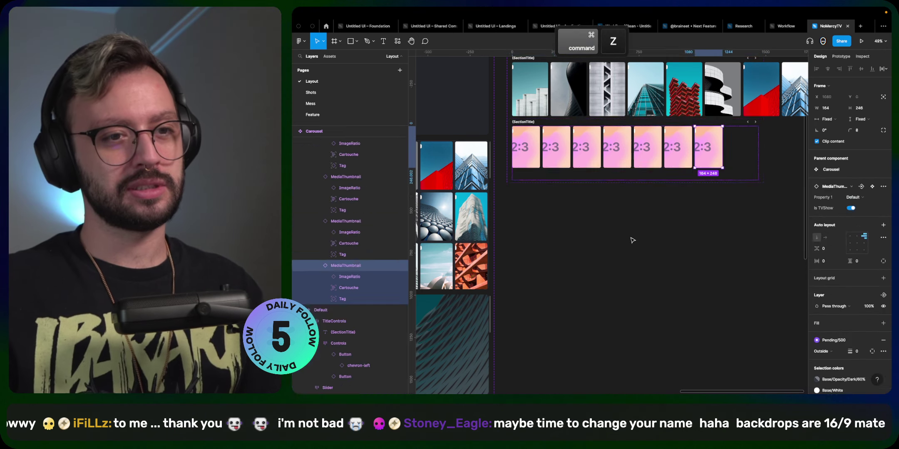
{"action": "key", "text": "super+z"}
{"action": "key", "text": "super+z"}
{"action": "key", "text": "super+z"}
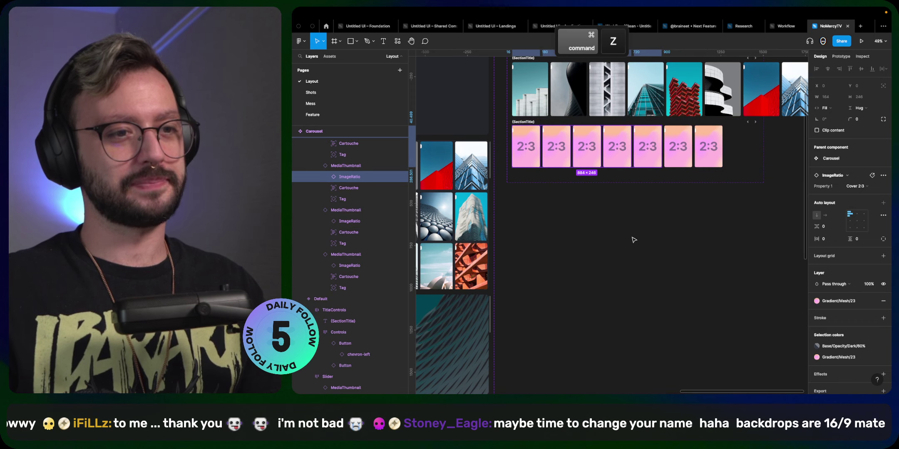
{"action": "key", "text": "super+z"}
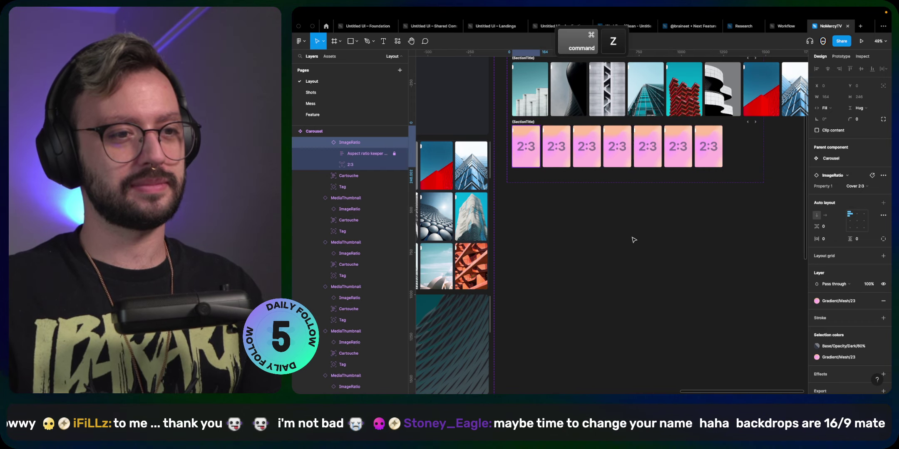
{"action": "key", "text": "super+z"}
{"action": "key", "text": "super+z"}
{"action": "key", "text": "super+z"}
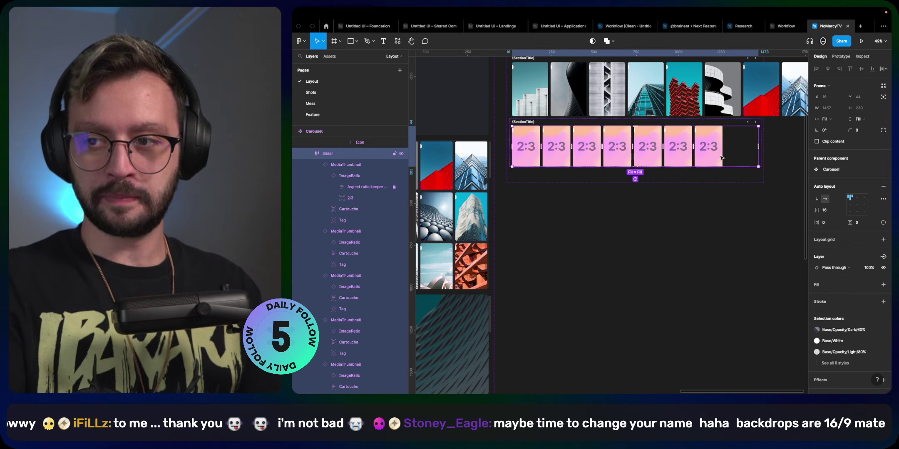
- Detach the second variant's seven MediaThumbnail instances and delete their Cartouche and Tag layers, keeping only ImageRatio
{"action": "key", "text": "alt+super+b"}
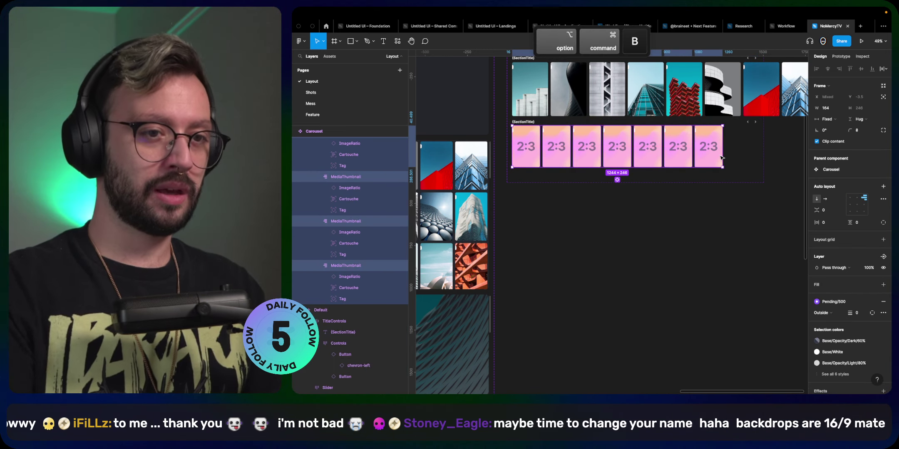
{"action": "key", "text": "Return"}
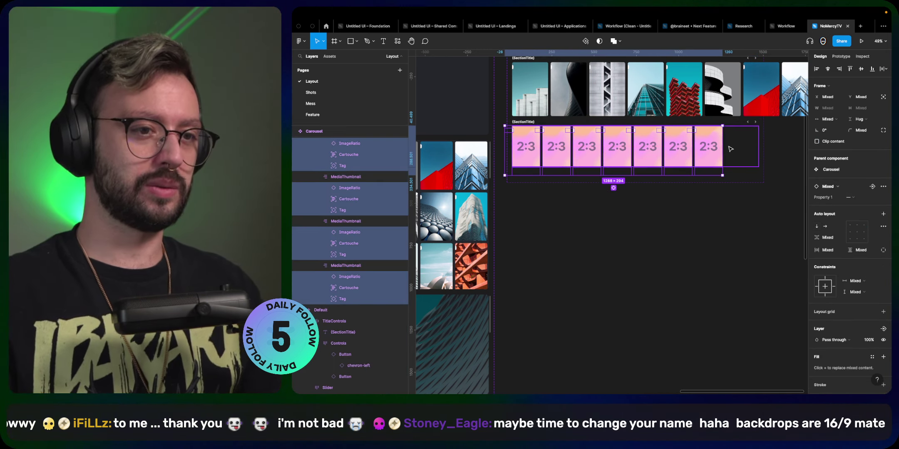
{"action": "left_click", "coordinate": [533, 153], "text": "shift"}
{"action": "left_click", "coordinate": [558, 154], "text": "shift"}
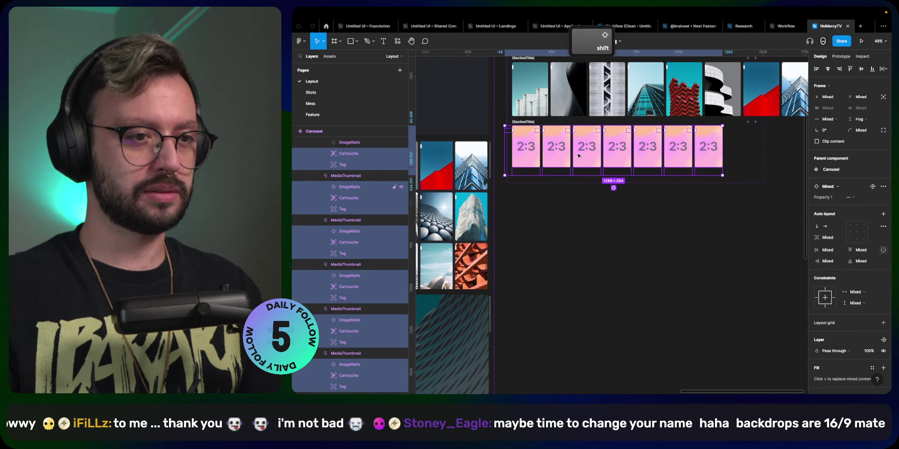
{"action": "left_click", "coordinate": [588, 155], "text": "shift"}
{"action": "left_click", "coordinate": [618, 156], "text": "shift"}
{"action": "left_click", "coordinate": [642, 159], "text": "shift"}
{"action": "left_click", "coordinate": [676, 159], "text": "shift"}
{"action": "left_click", "coordinate": [707, 160], "text": "shift"}
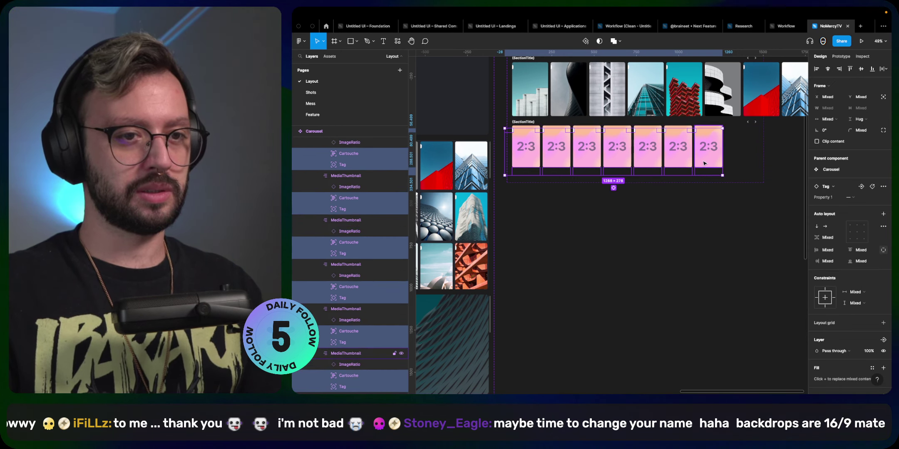
{"action": "key", "text": "Escape"}
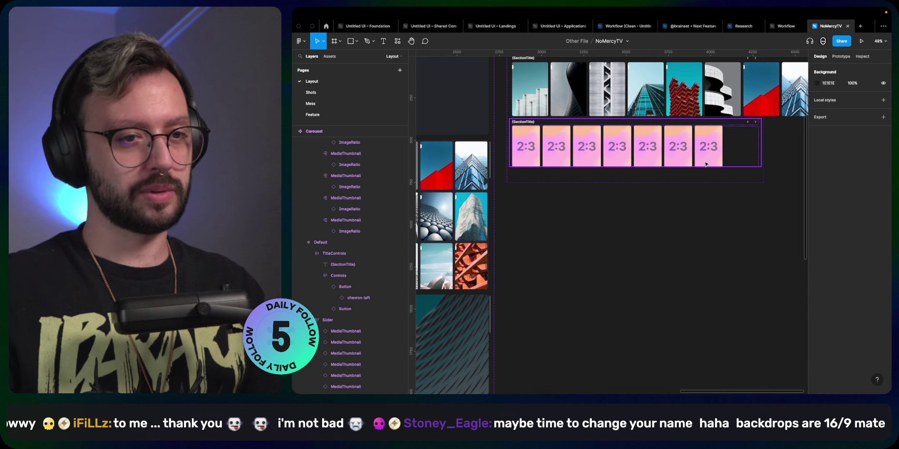
- Ungroup the seven MediaThumbnail frames in the second variant so the ImageRatio instances sit directly in the Slider
{"action": "left_click", "coordinate": [706, 164]}
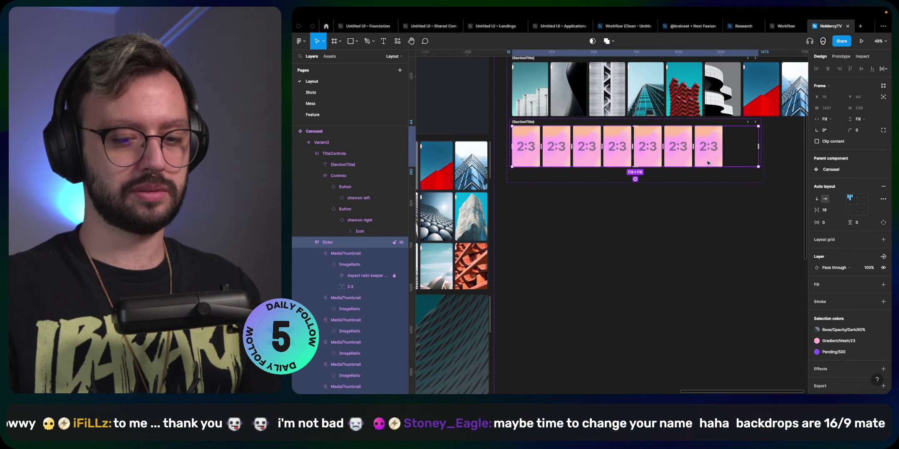
{"action": "key", "text": "Return"}
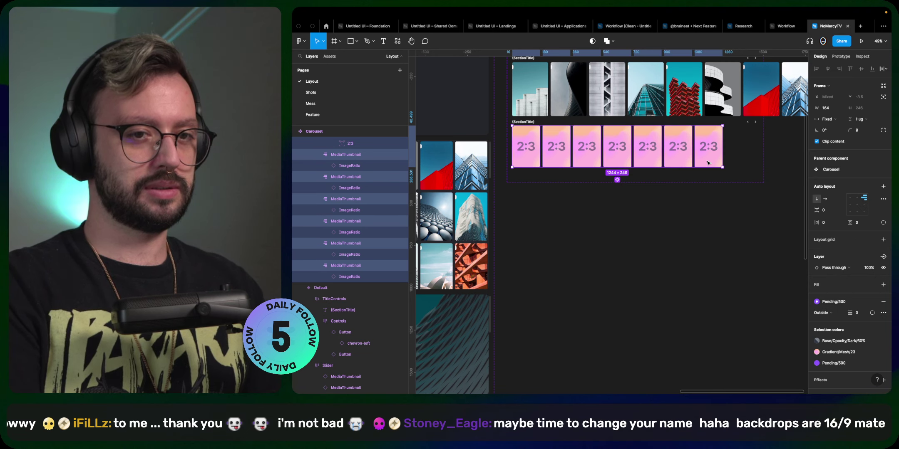
{"action": "key", "text": "shift+super+g"}
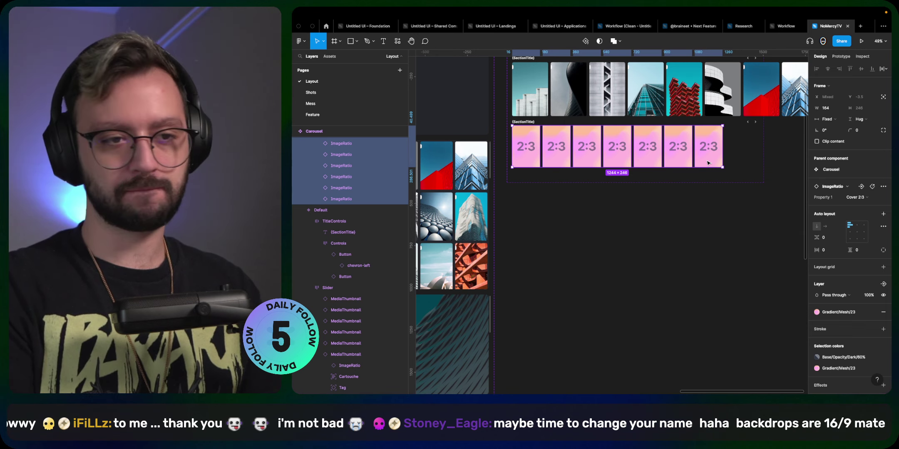
- Try Cover 16:9 with fill-container height on the seven ungrouped ImageRatio instances, and undo both changes
{"action": "key", "text": "Return"}
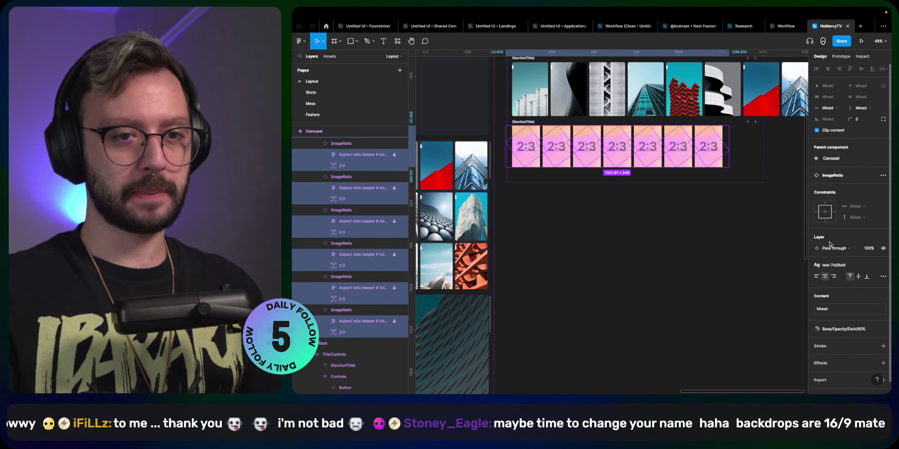
{"action": "key", "text": "shift+Return"}
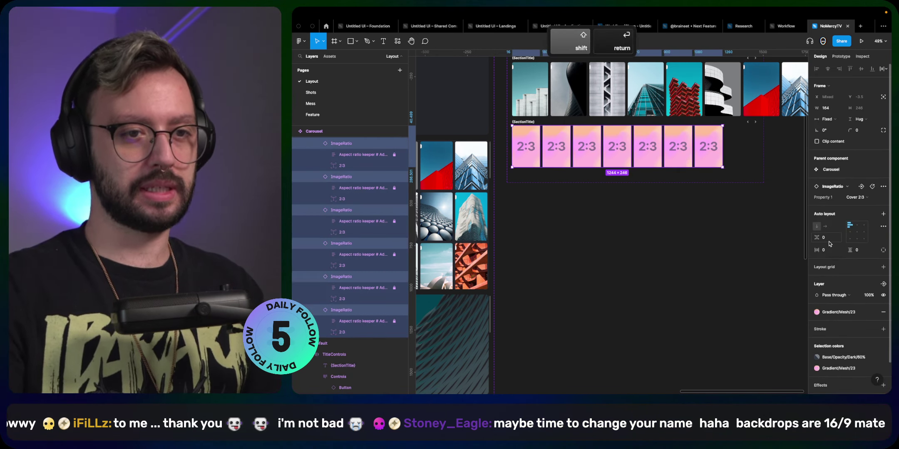
{"action": "left_click", "coordinate": [864, 200]}
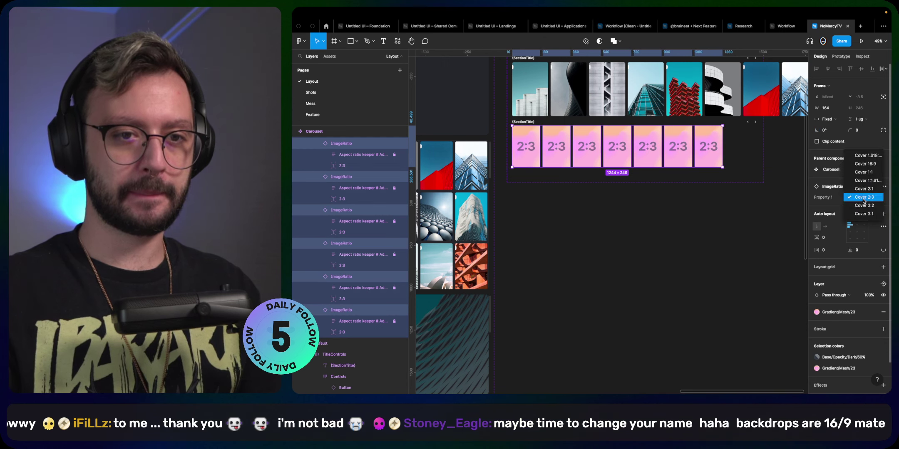
{"action": "left_click", "coordinate": [872, 168]}
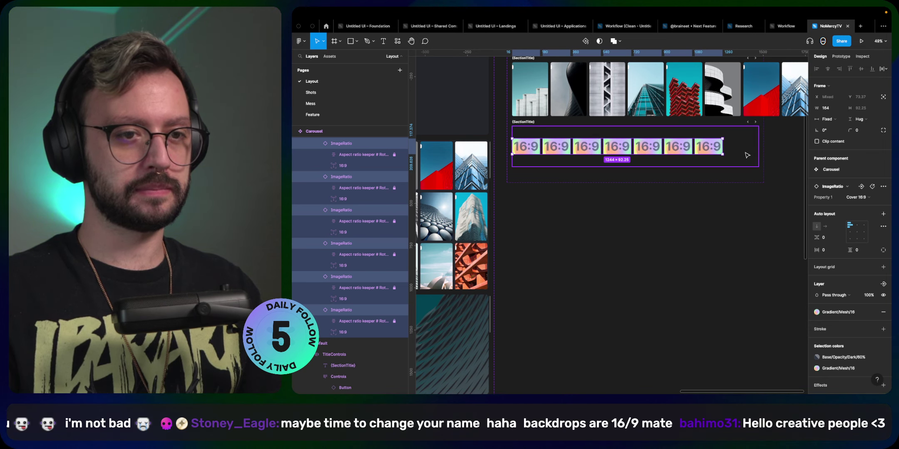
{"action": "left_click", "coordinate": [860, 120]}
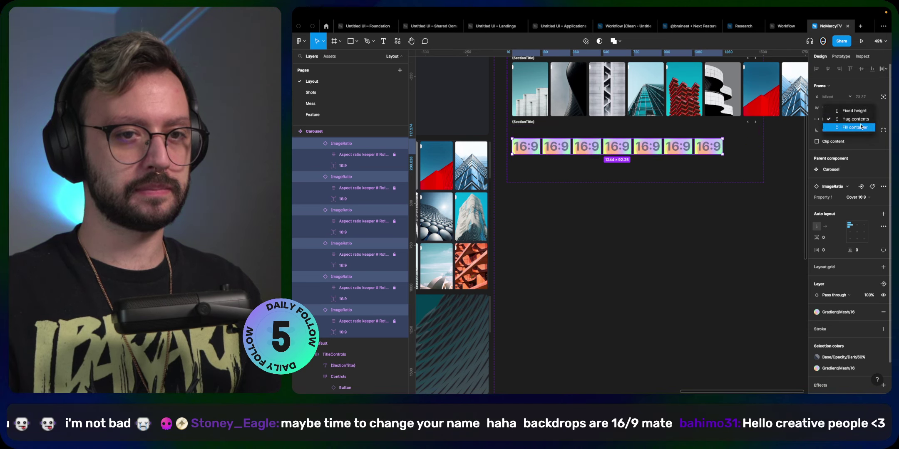
{"action": "left_click", "coordinate": [861, 126]}
{"action": "key", "text": "super+z"}
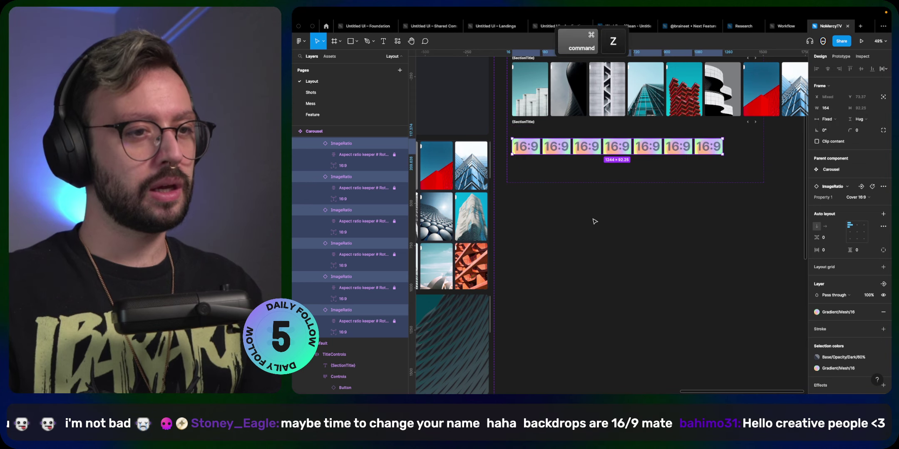
{"action": "key", "text": "super+z"}
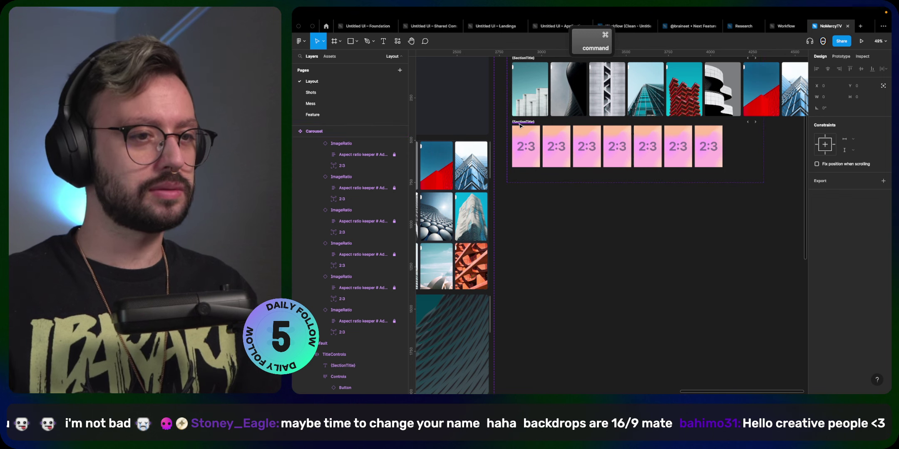
- Try hug-contents width on the first Cover 2:3 ImageRatio instance in the second variant
{"action": "left_click", "coordinate": [537, 155], "text": "super"}
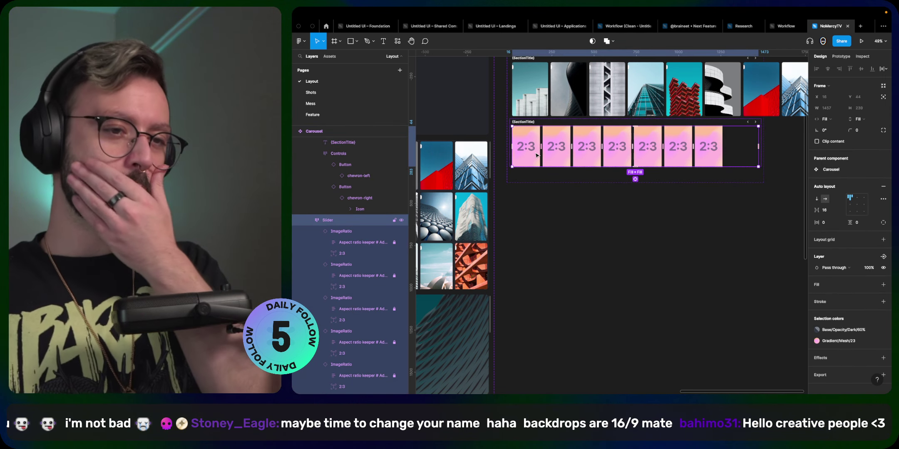
{"action": "double_click", "coordinate": [536, 156]}
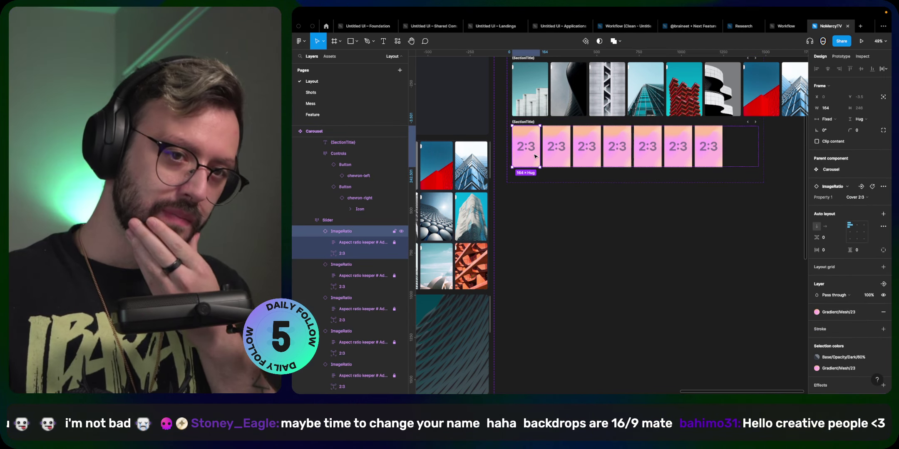
{"action": "left_click", "coordinate": [827, 119]}
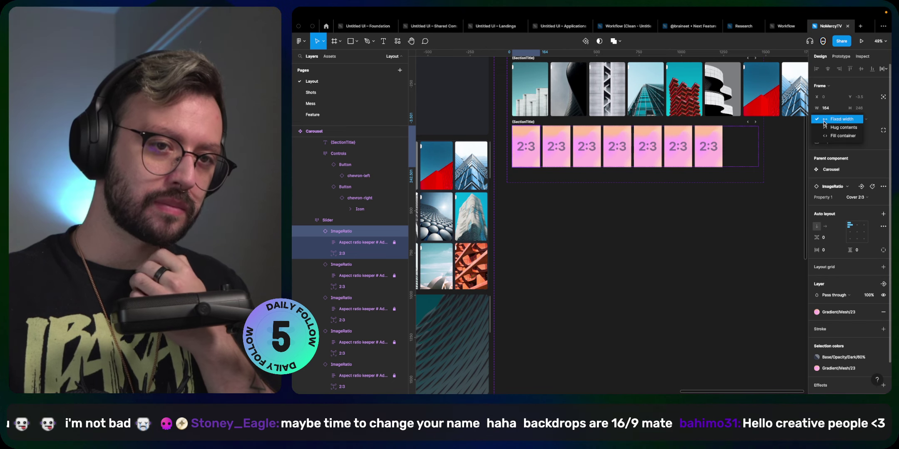
{"action": "left_click", "coordinate": [829, 126]}
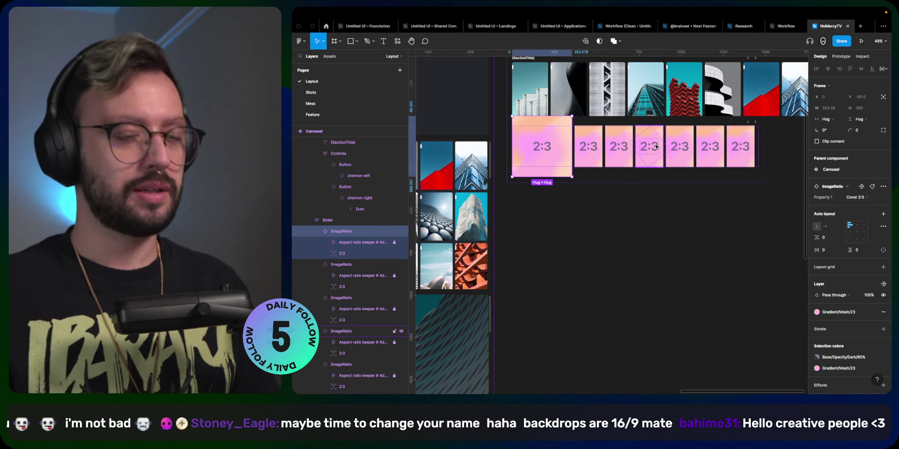
- Delete all seven ImageRatio instances from the second variant's Slider
{"action": "key", "text": "shift+Return"}
{"action": "key", "text": "Return"}
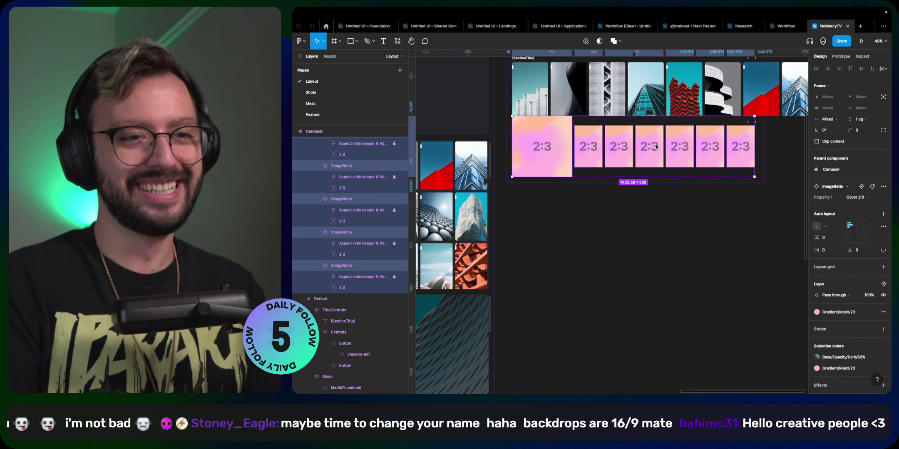
{"action": "key", "text": "Delete"}
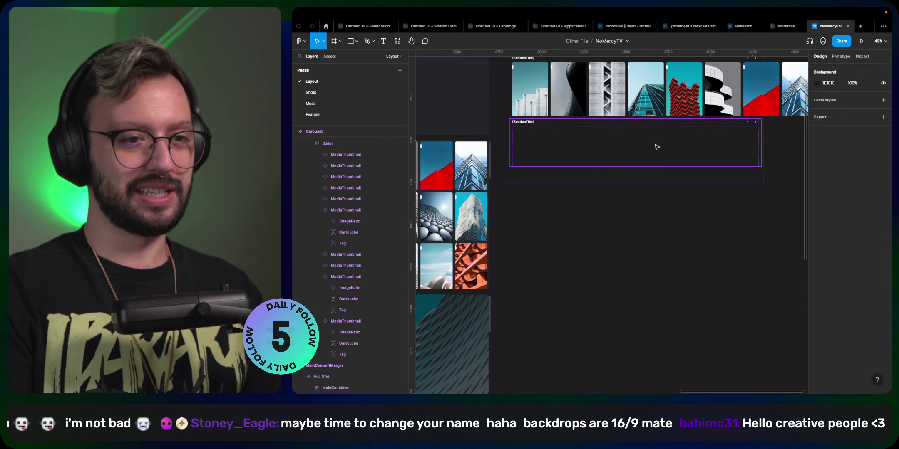
- Search the component library for "ratio" and insert an ImageRatio instance into the second variant below its section title
{"action": "left_click", "coordinate": [523, 122], "text": "super"}
{"action": "left_click", "coordinate": [534, 141]}
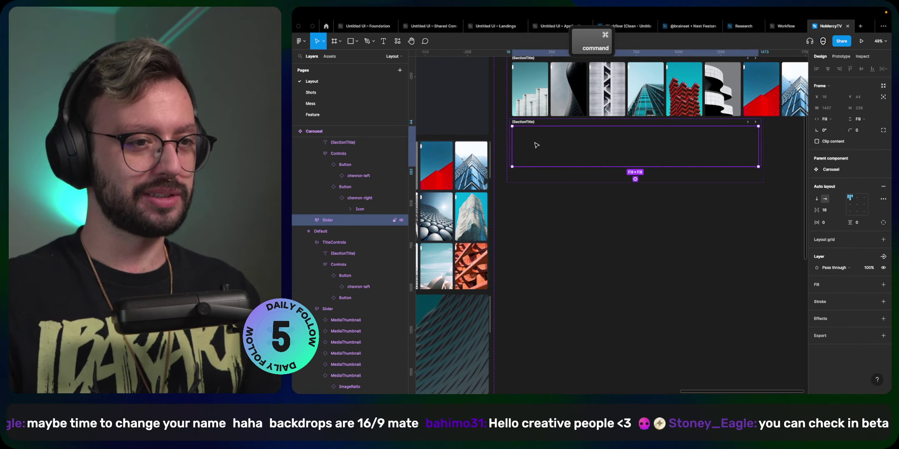
{"action": "key", "text": "shift+i"}
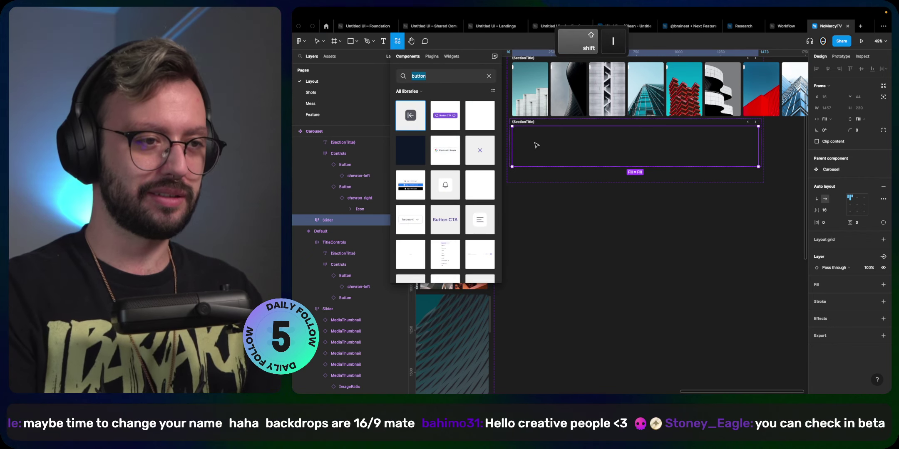
{"action": "type", "text": "ratio"}
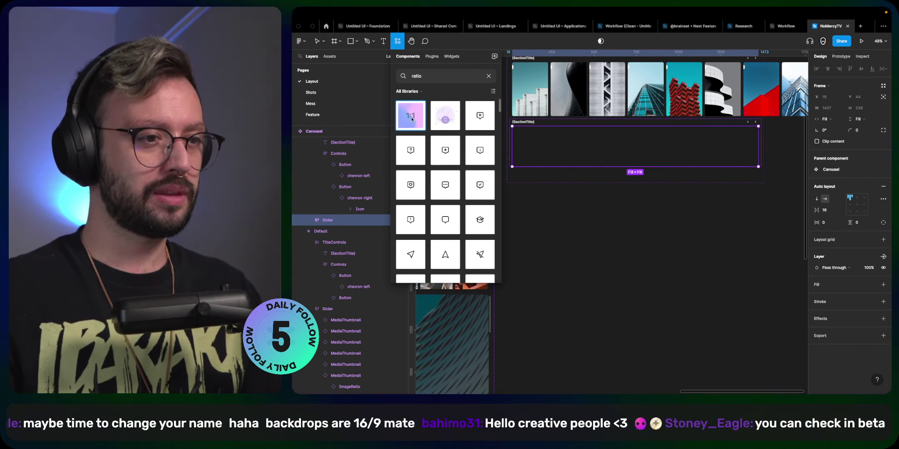
{"action": "left_click_drag", "start_coordinate": [411, 120], "coordinate": [532, 148]}
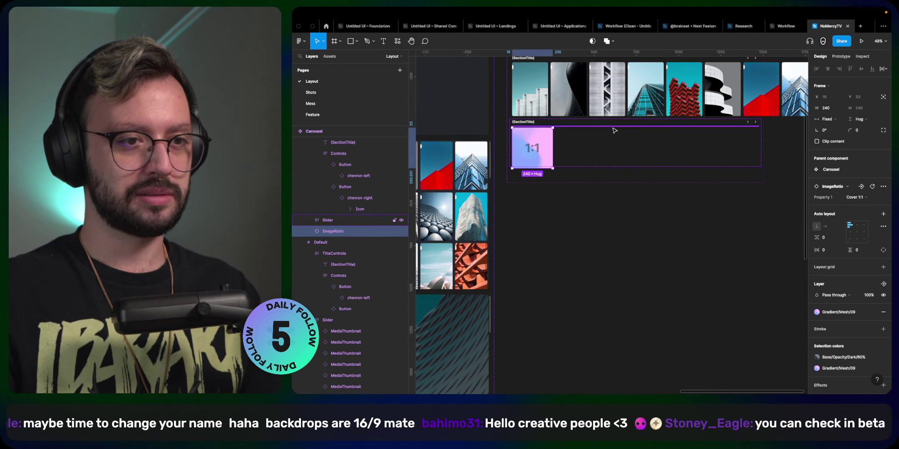
- Delete the empty Slider frame from the second variant, keeping the new ImageRatio instance
{"action": "left_click_drag", "start_coordinate": [537, 140], "coordinate": [559, 132]}
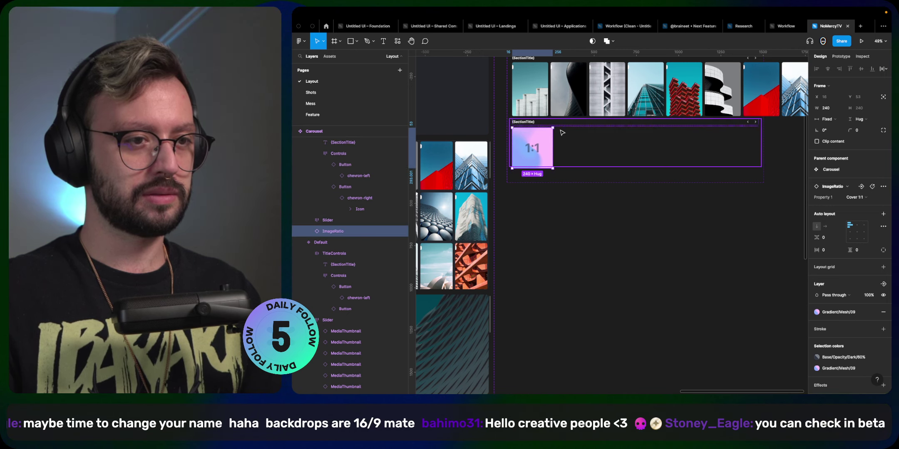
{"action": "left_click", "coordinate": [564, 130]}
{"action": "key", "text": "Delete"}
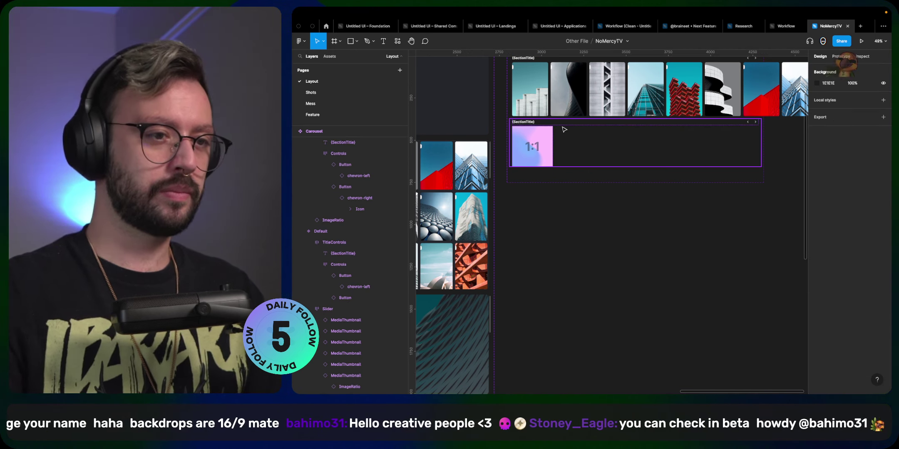
- Switch the second variant's ImageRatio instance to Cover 16:9
{"action": "left_click", "coordinate": [590, 129]}
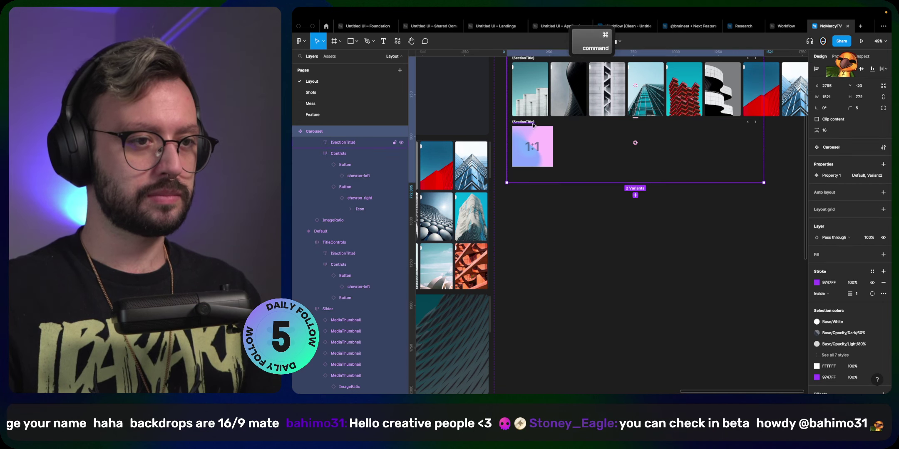
{"action": "left_click", "coordinate": [535, 138]}
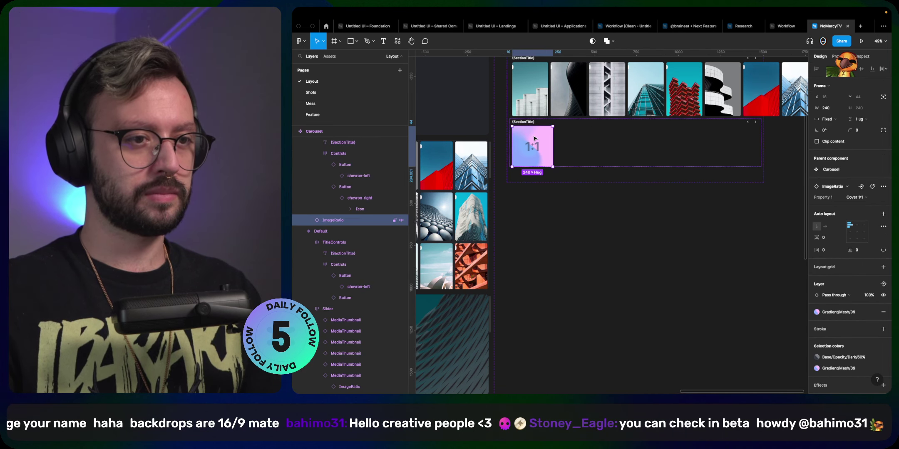
{"action": "left_click", "coordinate": [865, 198]}
{"action": "left_click", "coordinate": [865, 189]}
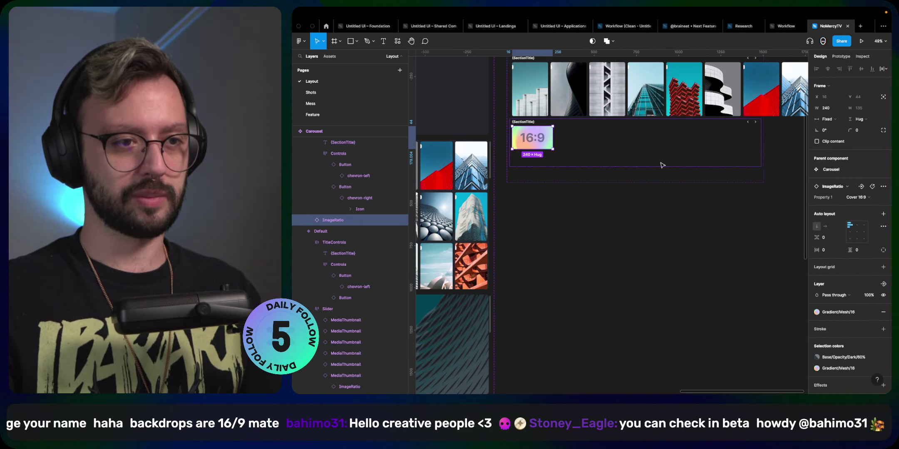
- Widen the Cover 16:9 instance to 425 px with its height hugging, so it reaches the variant's lower edge
{"action": "left_click_drag", "start_coordinate": [553, 137], "coordinate": [584, 147]}
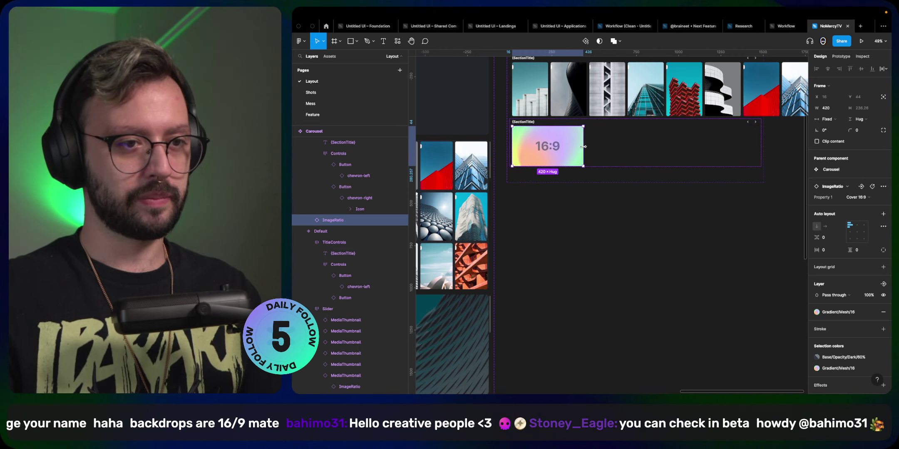
{"action": "scroll", "coordinate": [578, 176], "scroll_direction": "up", "scroll_amount": 15}
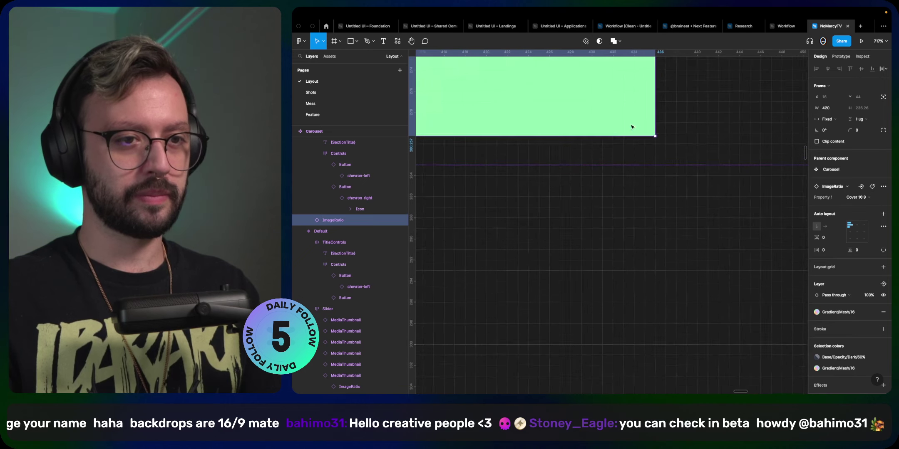
{"action": "left_click_drag", "start_coordinate": [614, 137], "coordinate": [618, 160]}
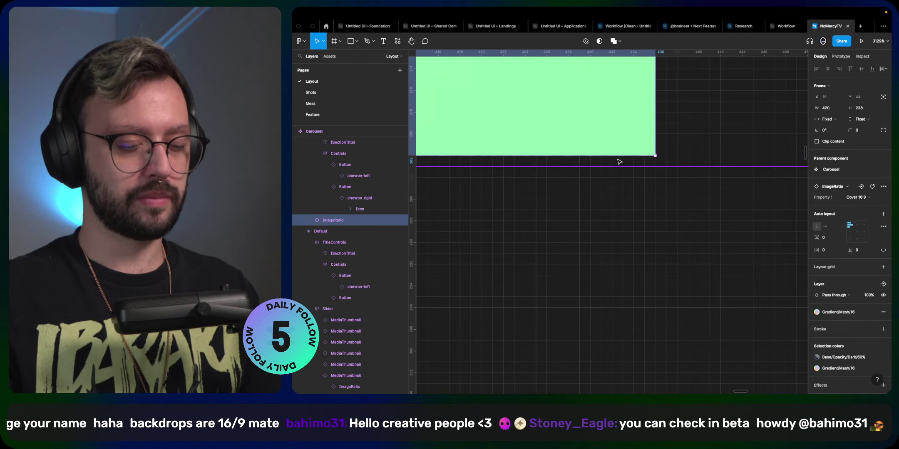
{"action": "key", "text": "super+z"}
{"action": "left_click_drag", "start_coordinate": [653, 112], "coordinate": [708, 128]}
{"action": "scroll", "coordinate": [706, 180], "scroll_direction": "down", "scroll_amount": 10}
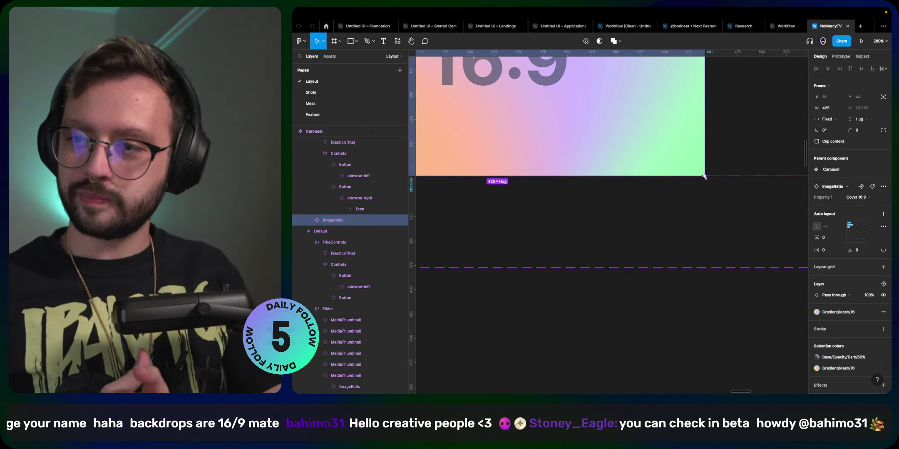
{"action": "scroll", "coordinate": [632, 136], "scroll_direction": "down", "scroll_amount": 5}
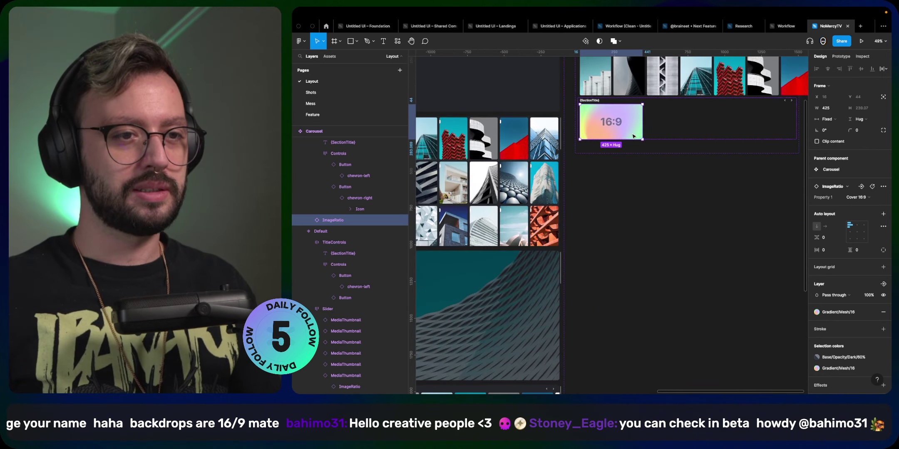
- Duplicate the 16:9 instance and wrap both in a horizontal auto layout frame with a gap of 16
{"action": "scroll", "coordinate": [569, 204], "scroll_direction": "up", "scroll_amount": 3}
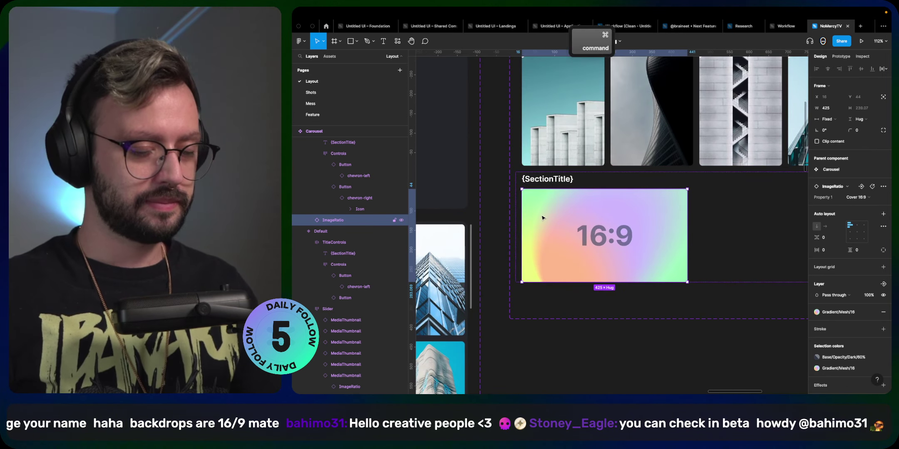
{"action": "key", "text": "super+d"}
{"action": "left_click", "coordinate": [565, 239], "text": "shift"}
{"action": "key", "text": "shift+a"}
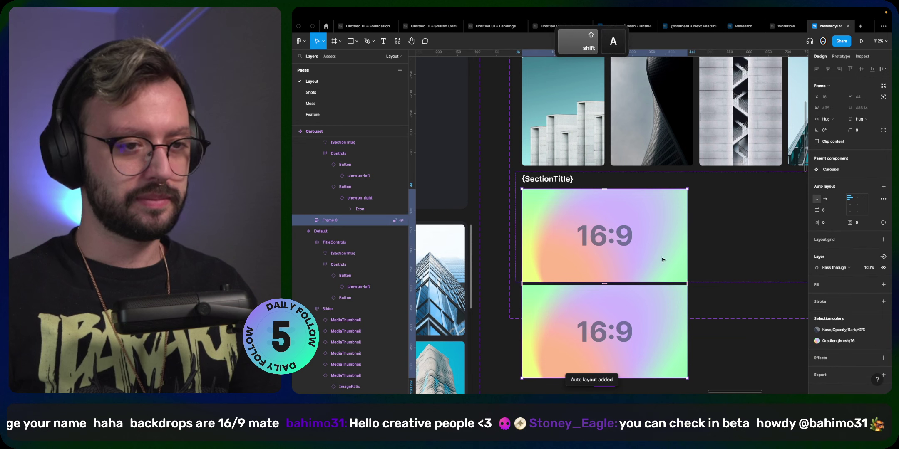
{"action": "left_click", "coordinate": [825, 199]}
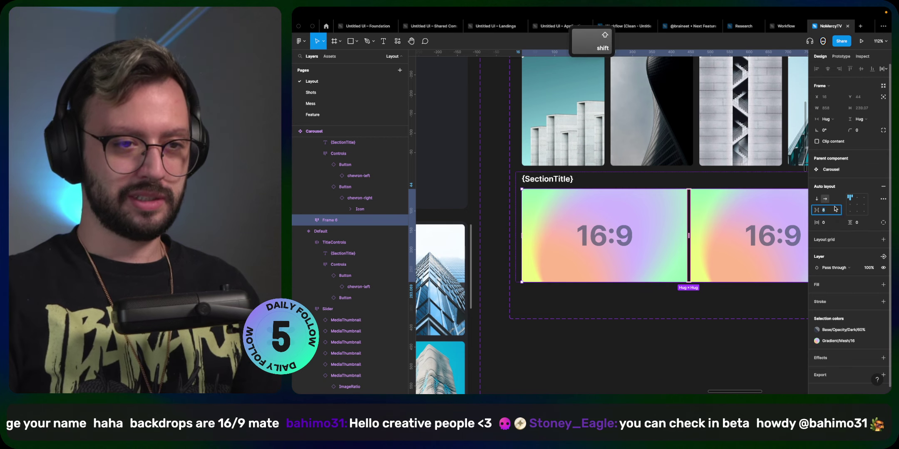
{"action": "key", "text": "shift+Up"}
{"action": "key", "text": "Return"}
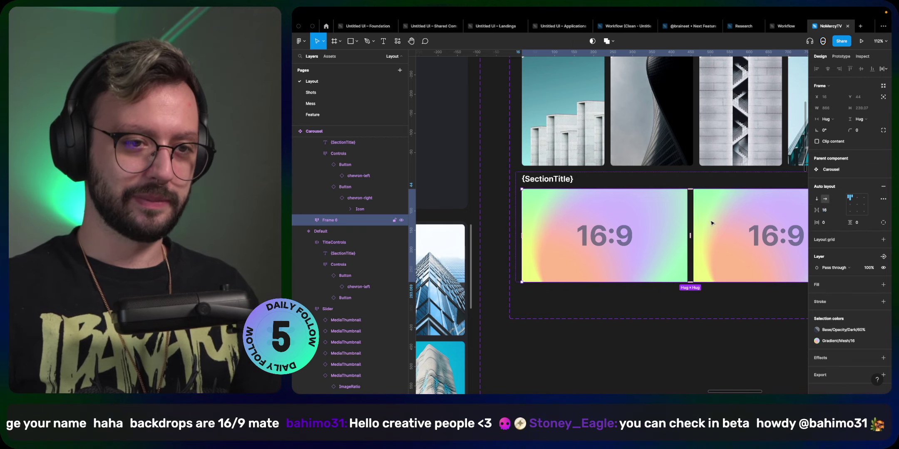
- Set the corner radius of both 16:9 ImageRatio instances in the second variant to 8
{"action": "key", "text": "Return"}
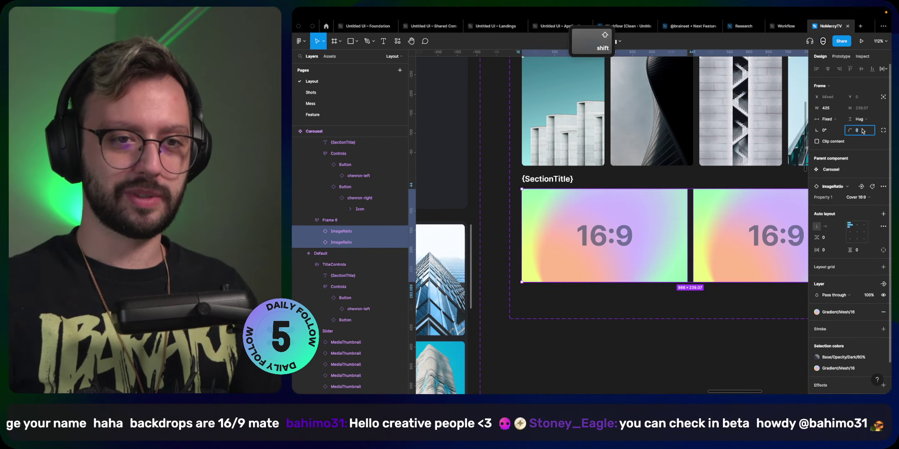
{"action": "key", "text": "shift+Up"}
{"action": "key", "text": "Return"}
- Duplicate the second 16:9 ImageRatio instance until the row contains five covers
{"action": "scroll", "coordinate": [578, 188], "scroll_direction": "down", "scroll_amount": 5, "text": "ctrl"}
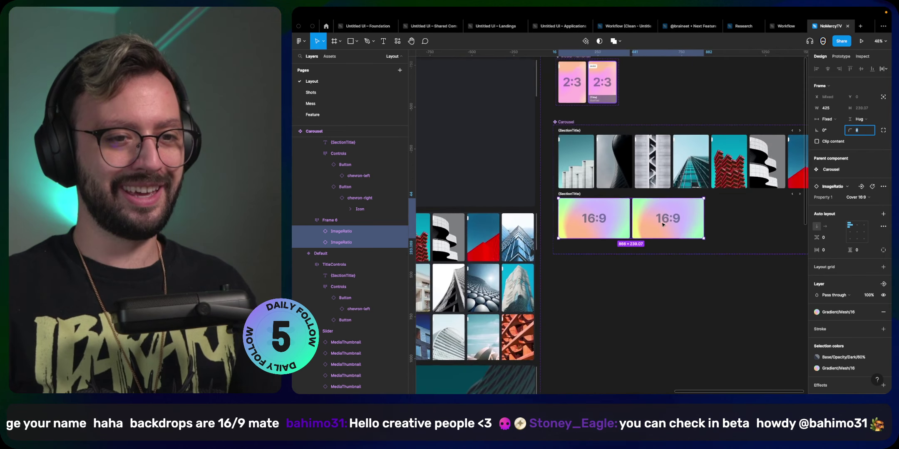
{"action": "left_click", "coordinate": [642, 229]}
{"action": "key", "text": "super+d"}
{"action": "key", "text": "super+d"}
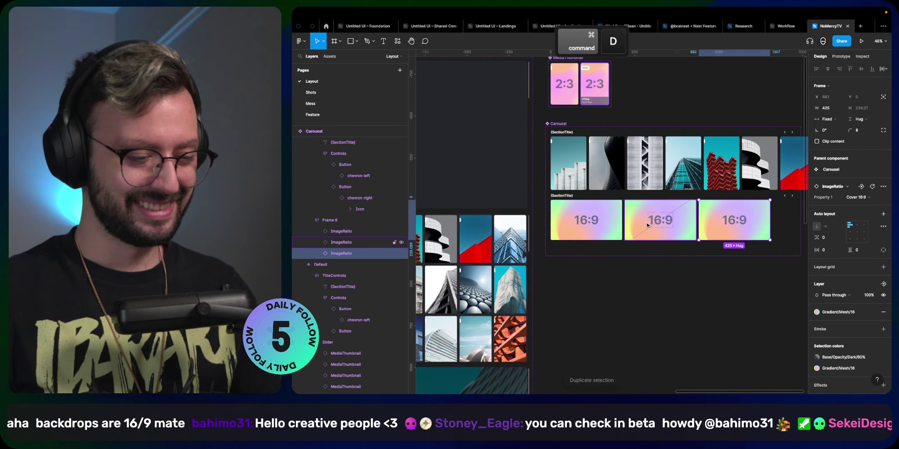
{"action": "key", "text": "super+d"}
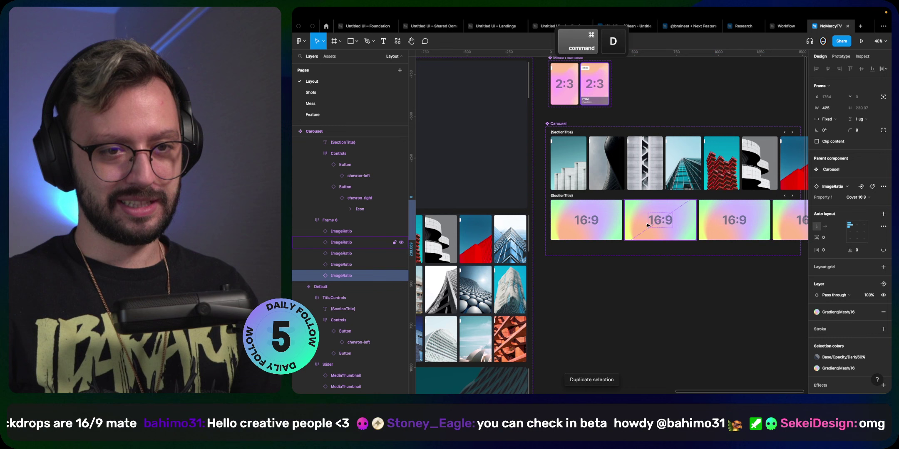
- Rename the Carousel's second variant, with the 16:9 covers, to Backdrops
{"action": "left_click", "coordinate": [690, 293]}
{"action": "left_click", "coordinate": [602, 237]}
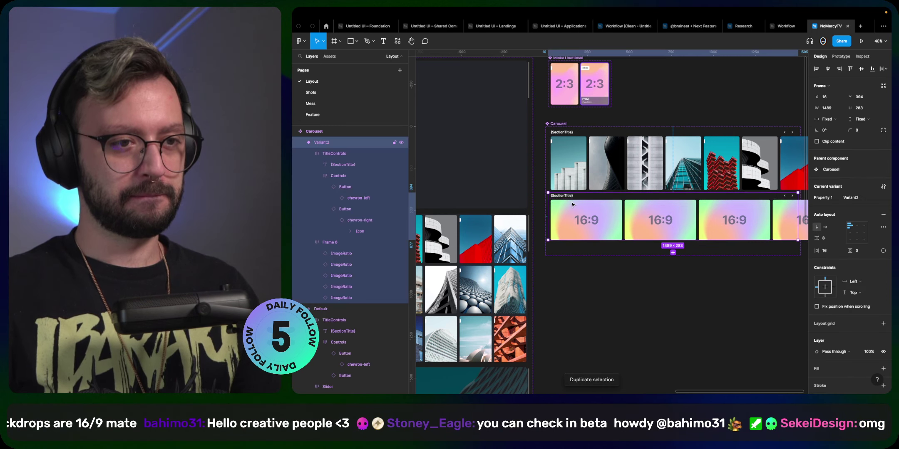
{"action": "left_click", "coordinate": [851, 198]}
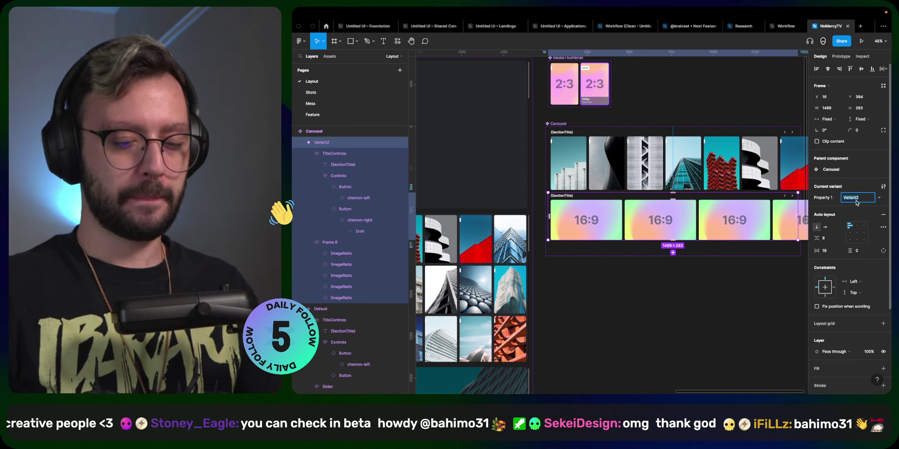
{"action": "type", "text": "B"}
{"action": "type", "text": "ackg"}
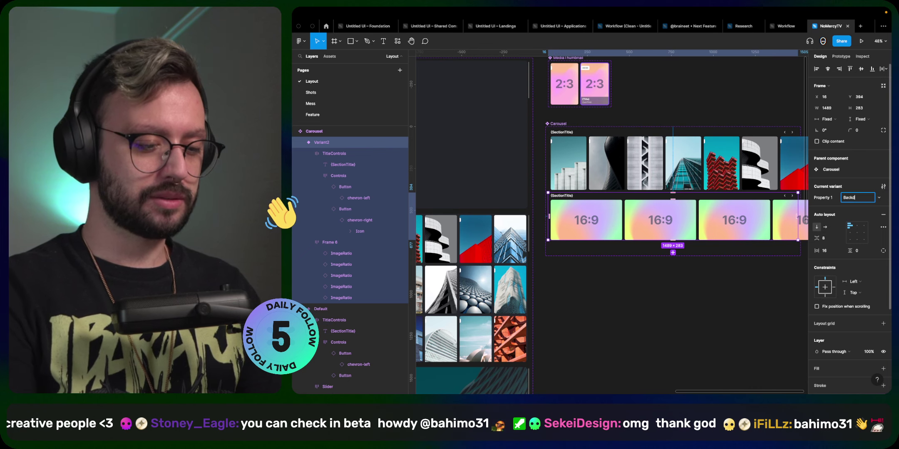
{"action": "type", "text": "rops"}
{"action": "key", "text": "Return"}
{"action": "key", "text": "shift+Tab"}
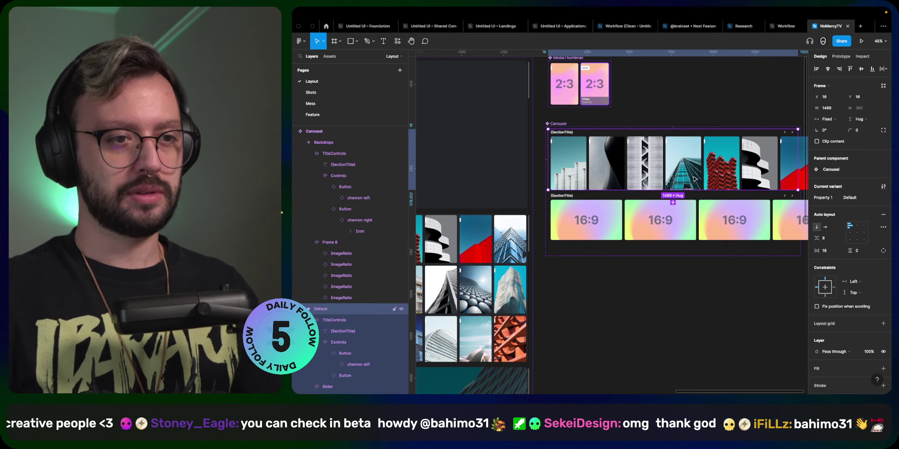
{"action": "left_click", "coordinate": [849, 198]}
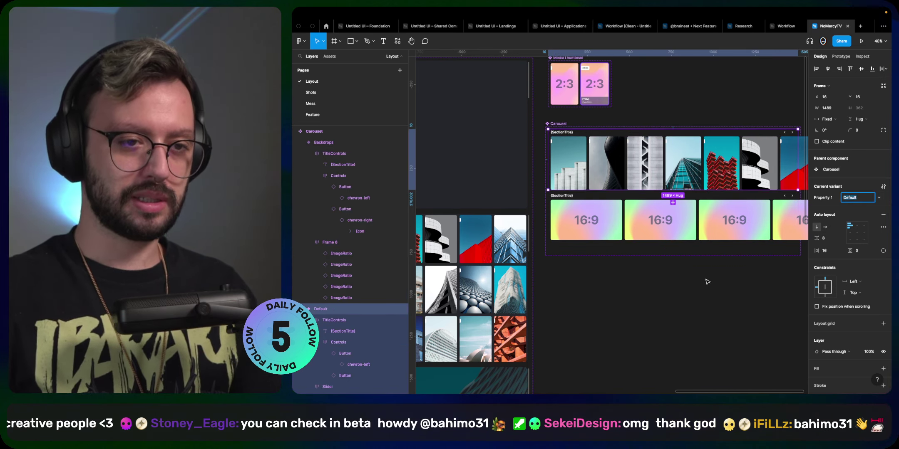
{"action": "left_click", "coordinate": [650, 229]}
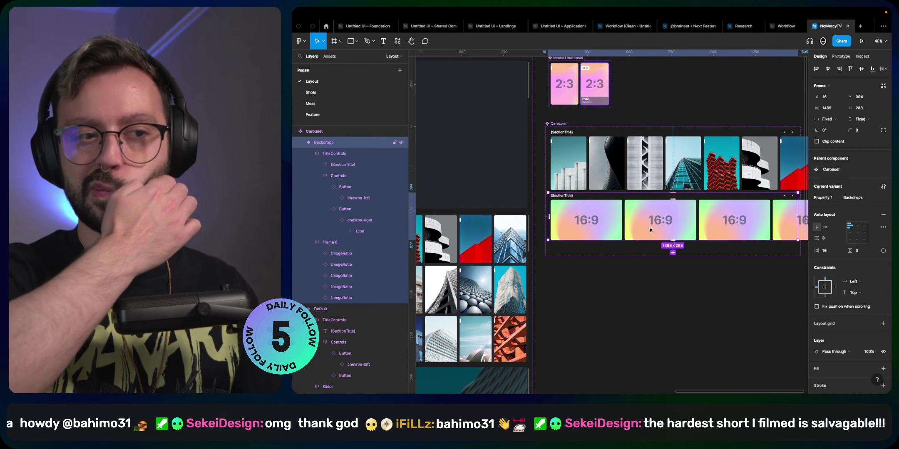
- Duplicate the Carousel instance inside the MainContainer of the Home variant of MainContentMargin
{"action": "scroll", "coordinate": [651, 229], "scroll_direction": "down", "scroll_amount": 5}
{"action": "scroll", "coordinate": [578, 285], "scroll_direction": "down", "scroll_amount": 10}
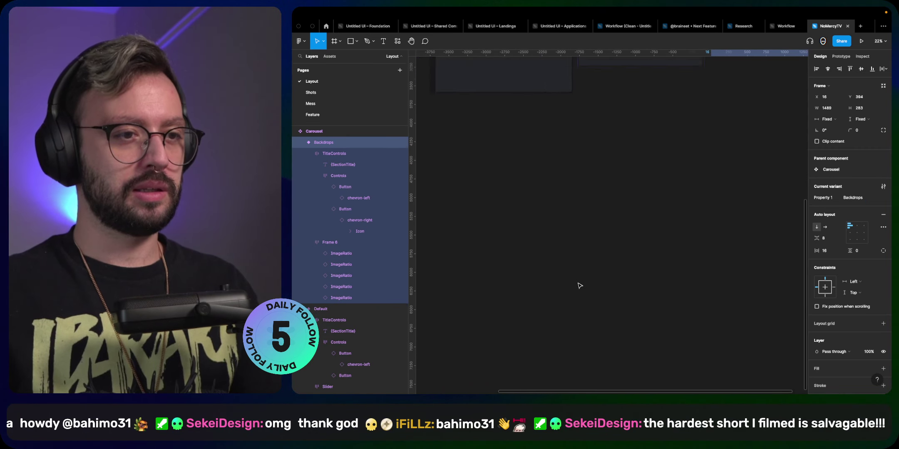
{"action": "scroll", "coordinate": [600, 266], "scroll_direction": "left", "scroll_amount": 10}
{"action": "left_click", "coordinate": [665, 144]}
{"action": "scroll", "coordinate": [665, 145], "scroll_direction": "up", "scroll_amount": 4}
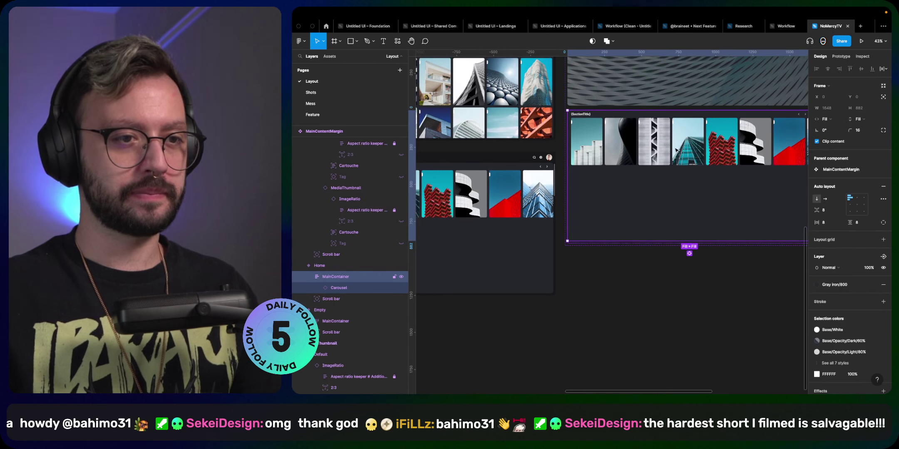
{"action": "left_click", "coordinate": [660, 156]}
{"action": "key", "text": "super+d"}
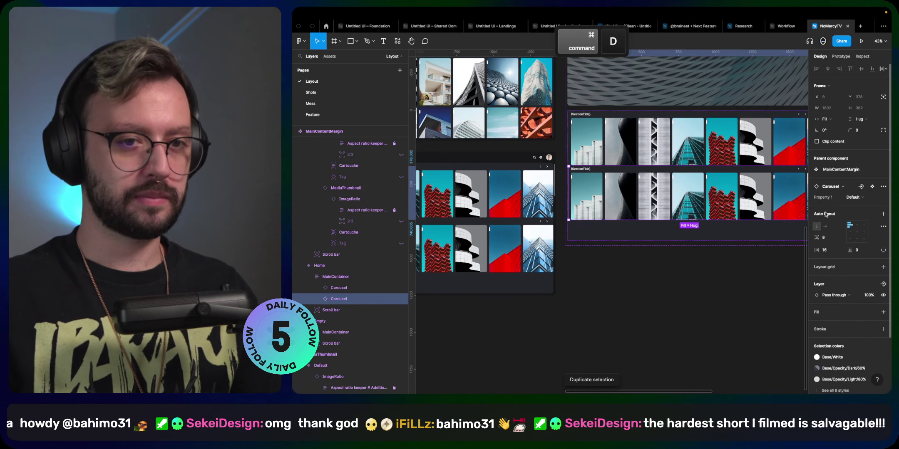
- Switch the duplicated Carousel instance in the Home variant to Backdrops
{"action": "left_click", "coordinate": [862, 197]}
{"action": "left_click", "coordinate": [865, 205]}
{"action": "left_click", "coordinate": [679, 292]}
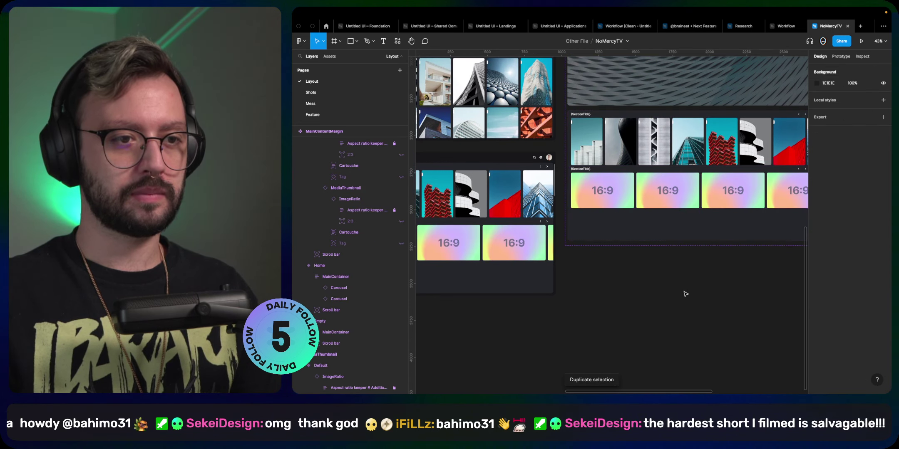
- Present the prototype to check the Home layout with both carousels, and return to the design file
{"action": "scroll", "coordinate": [679, 292], "scroll_direction": "down", "scroll_amount": 2}
{"action": "scroll", "coordinate": [679, 292], "scroll_direction": "left", "scroll_amount": 3}
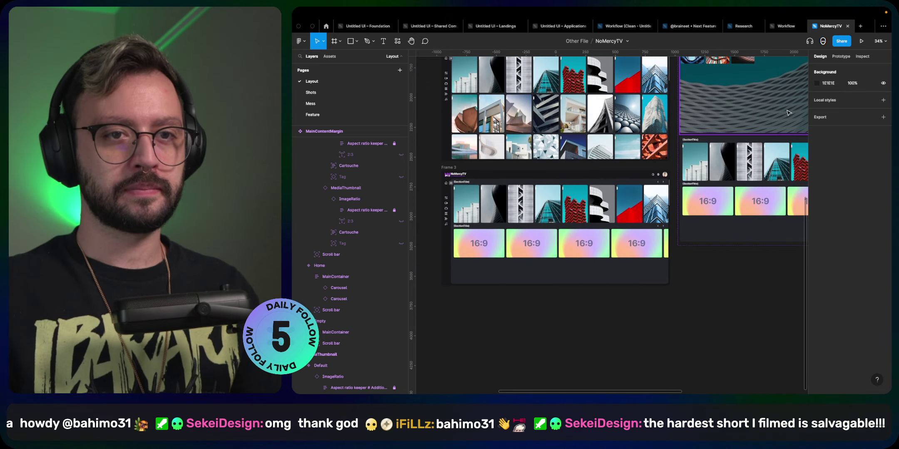
{"action": "left_click", "coordinate": [860, 41]}
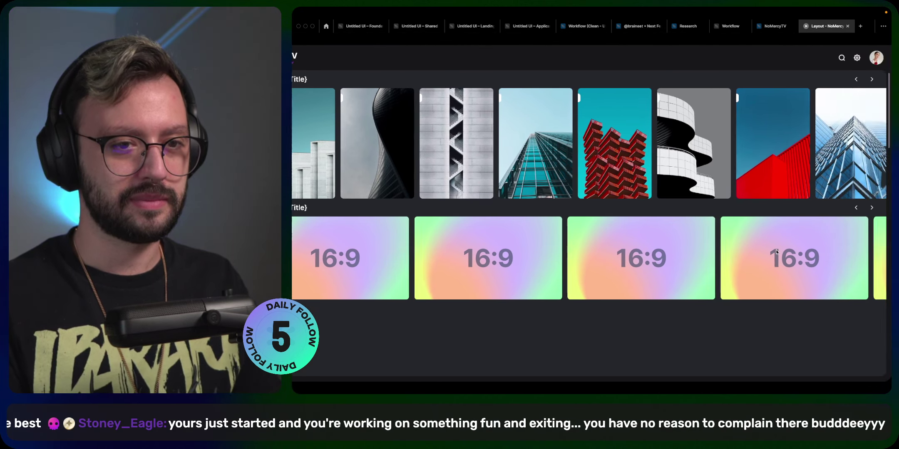
{"action": "left_click", "coordinate": [773, 27]}
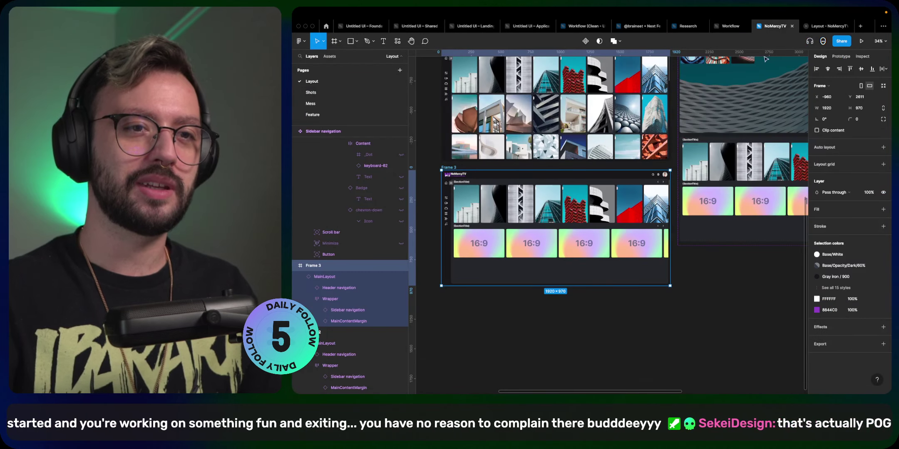
- Set the frame holding the 16:9 covers in the Home variant's second Carousel to fill the container width
{"action": "left_click", "coordinate": [749, 162], "text": "super"}
{"action": "left_click", "coordinate": [754, 199], "text": "super"}
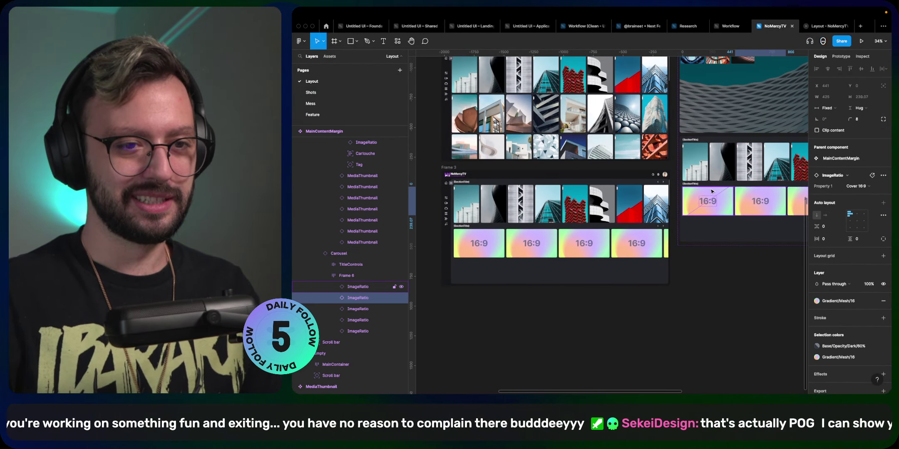
{"action": "key", "text": "shift+Return"}
{"action": "scroll", "coordinate": [712, 191], "scroll_direction": "right", "scroll_amount": 5}
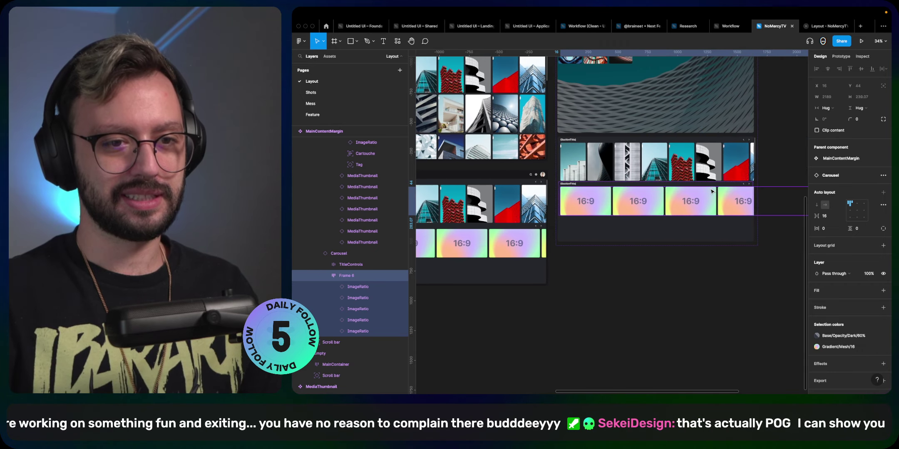
{"action": "left_click", "coordinate": [826, 108]}
{"action": "left_click", "coordinate": [827, 116]}
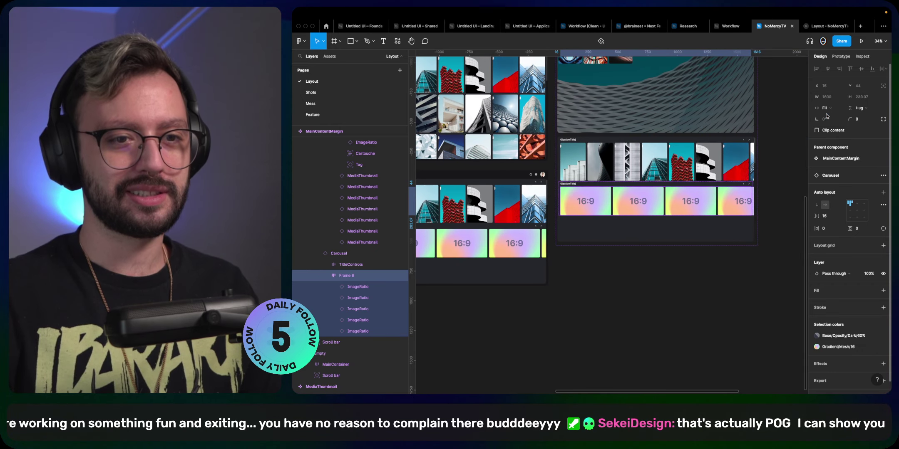
- Give the 16:9 covers frame in the main Carousel's Backdrops variant horizontal overflow scrolling
{"action": "left_click", "coordinate": [841, 56]}
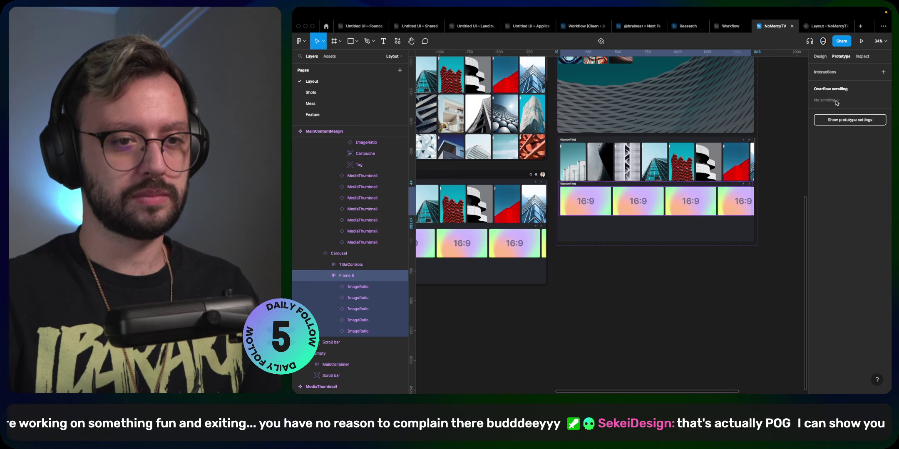
{"action": "scroll", "coordinate": [618, 183], "scroll_direction": "up", "scroll_amount": 5}
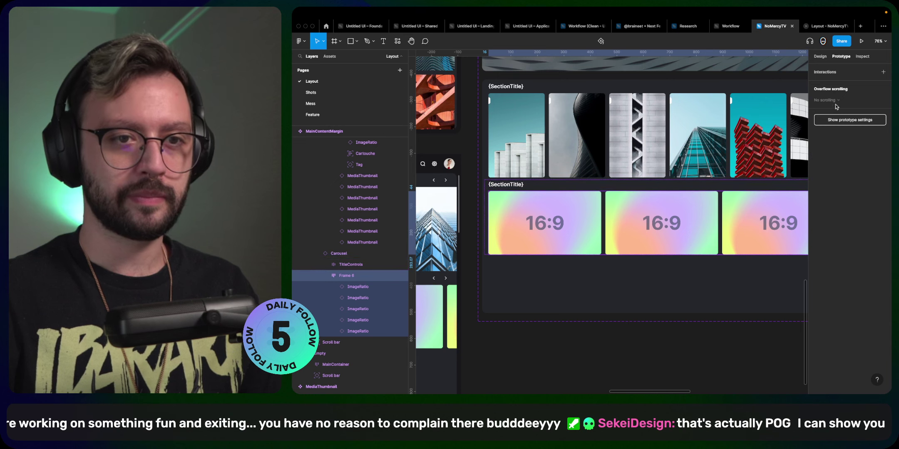
{"action": "left_click", "coordinate": [687, 167]}
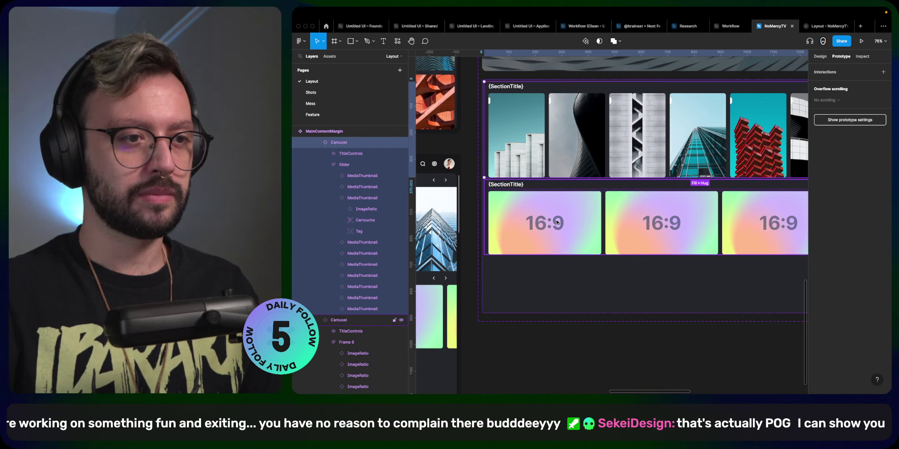
{"action": "scroll", "coordinate": [563, 226], "scroll_direction": "down", "scroll_amount": 6}
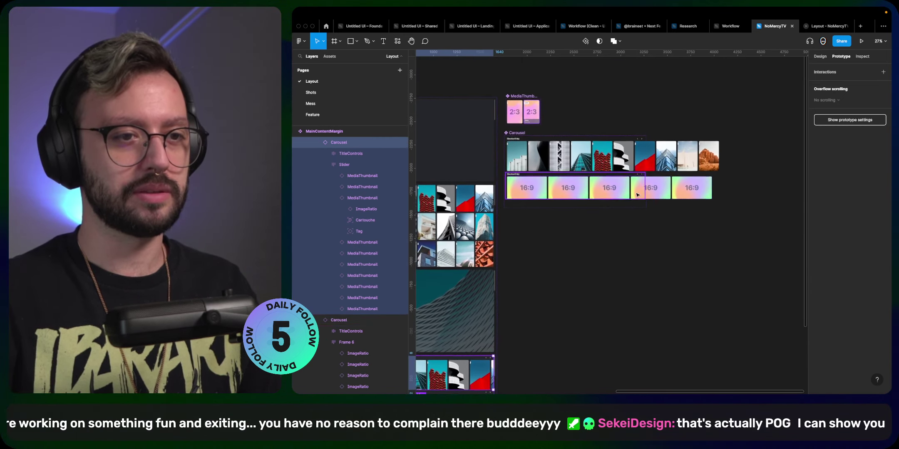
{"action": "left_click", "coordinate": [642, 200]}
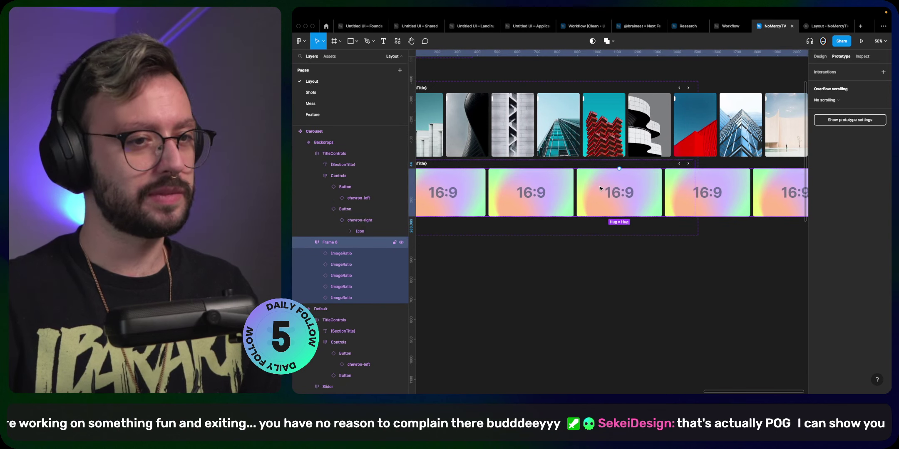
{"action": "left_click", "coordinate": [827, 104]}
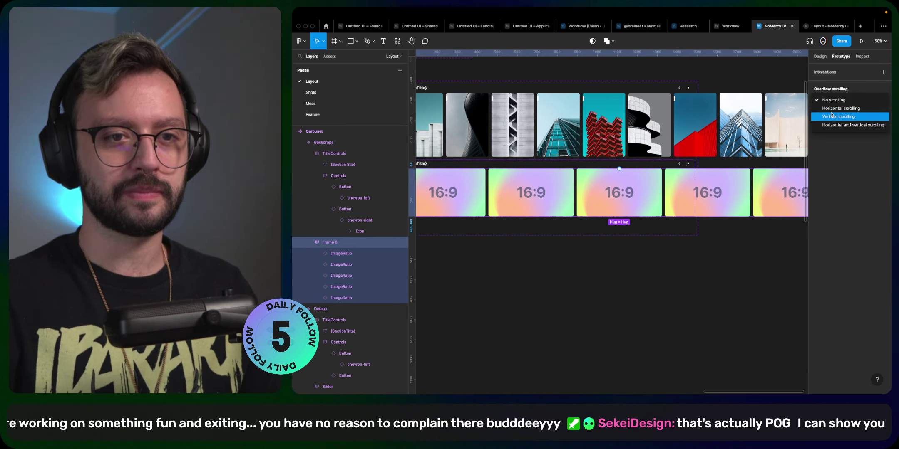
{"action": "left_click", "coordinate": [833, 114]}
{"action": "left_click", "coordinate": [821, 57]}
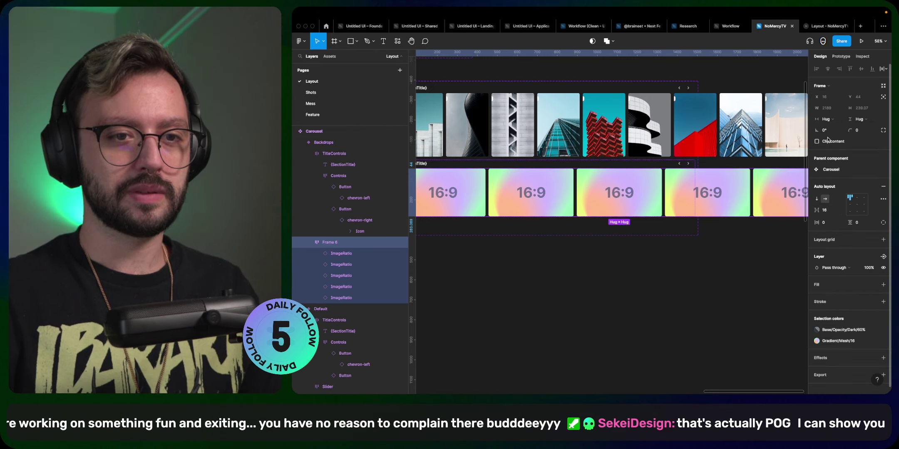
{"action": "left_click", "coordinate": [826, 119]}
{"action": "key", "text": "Escape"}
{"action": "left_click", "coordinate": [678, 240]}
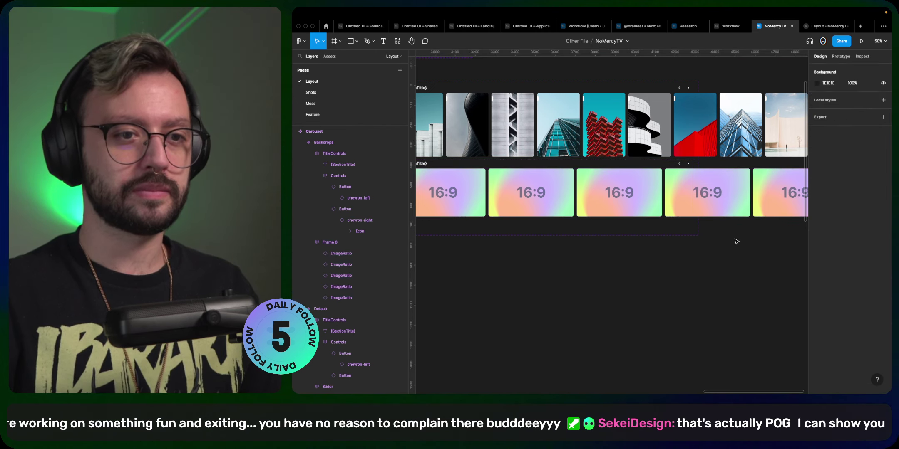
- Present the prototype again and test horizontal scrolling of the 16:9 carousel, adjusting the preview's scaling
{"action": "key", "text": "shift+1"}
{"action": "key", "text": "super+alt+Return"}
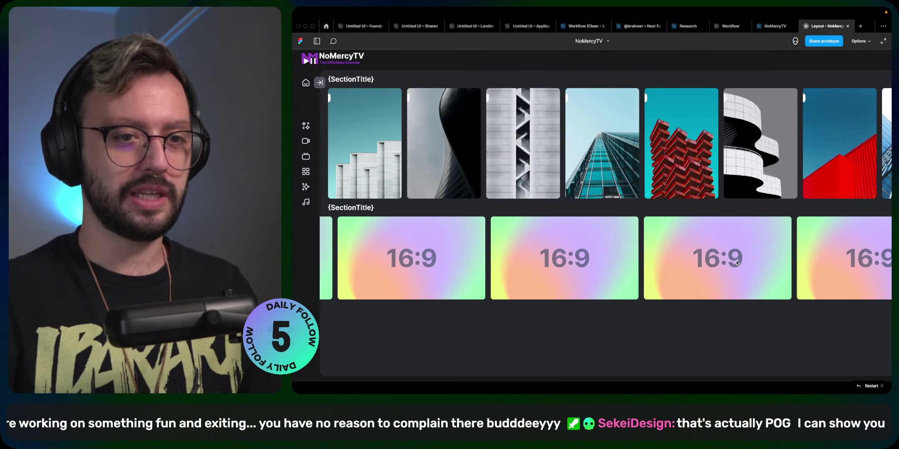
{"action": "key", "text": "z"}
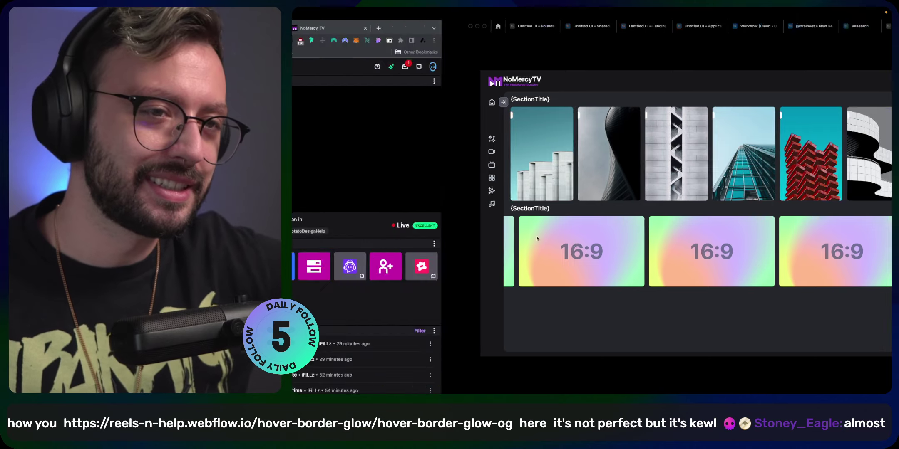
- Switch to the Twitch Stream Manager in the browser and open the hover-border-glow link from the chat
{"action": "key", "text": "ctrl+Left"}
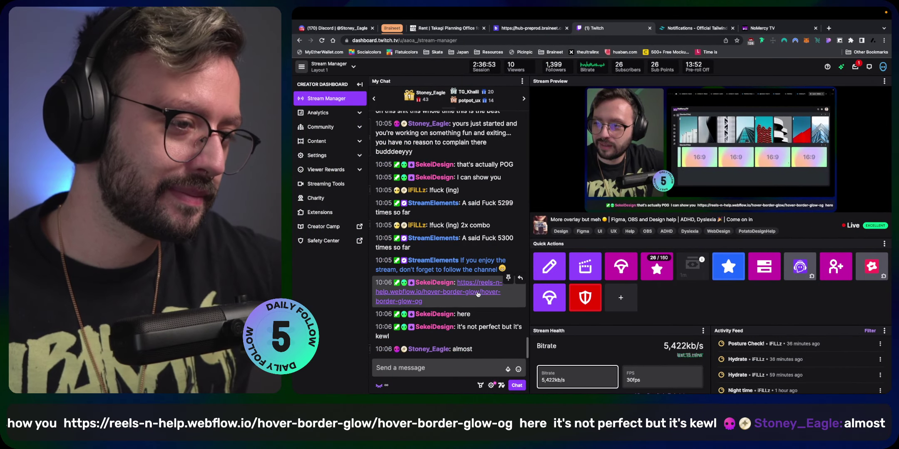
{"action": "left_click", "coordinate": [478, 293]}
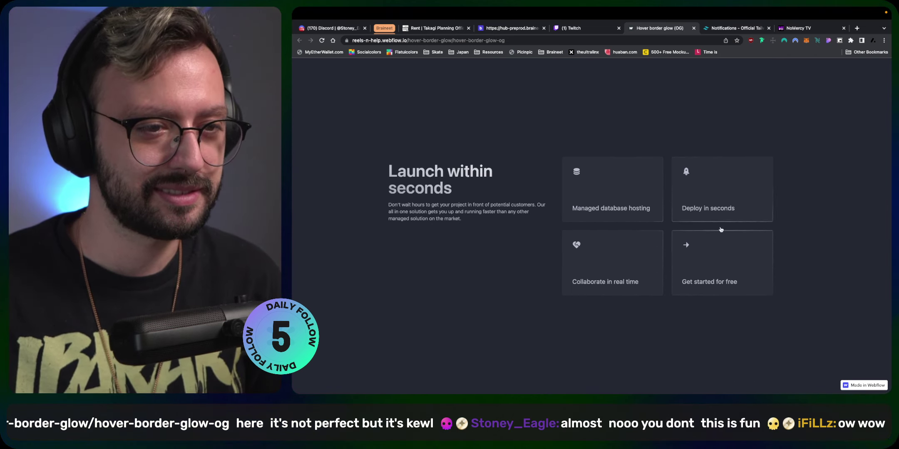
- Visit the home page of reels-n-help.webflow.io by shortening the address, and close the page
{"action": "left_click_drag", "start_coordinate": [413, 40], "coordinate": [506, 42]}
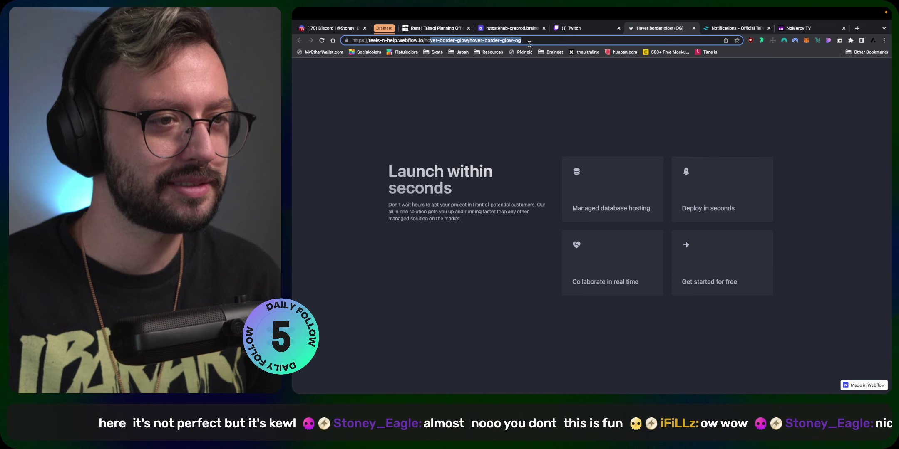
{"action": "key", "text": "BackSpace"}
{"action": "key", "text": "BackSpace"}
{"action": "key", "text": "BackSpace"}
{"action": "key", "text": "Return"}
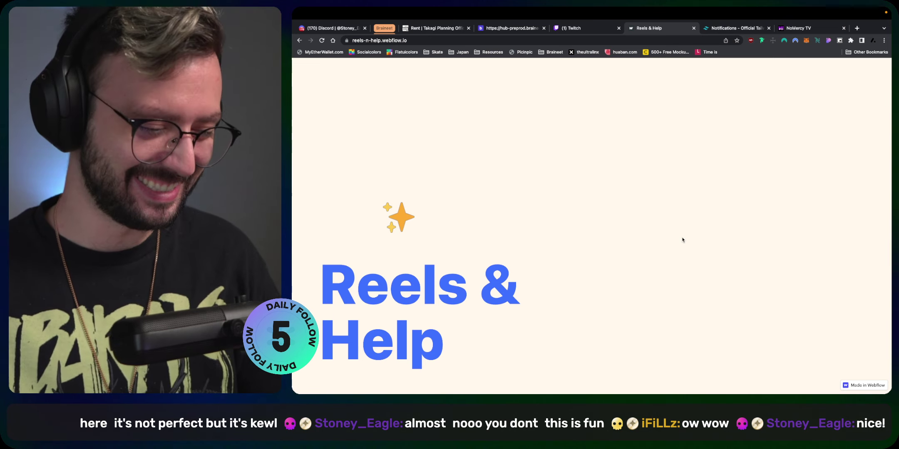
{"action": "key", "text": "super+w"}
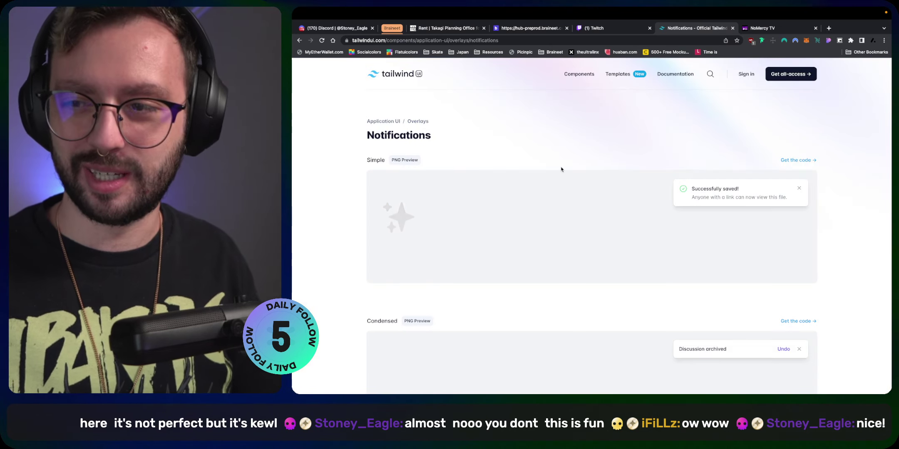
- Return from the Twitch Stream Manager to Figma, search the files for "memori" and open Memorisely Fashion
{"action": "left_click", "coordinate": [600, 28]}
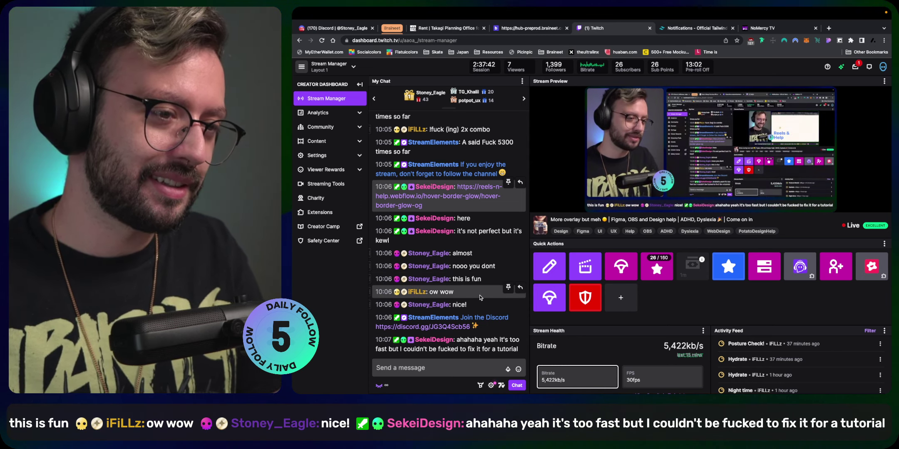
{"action": "key", "text": "ctrl+Right"}
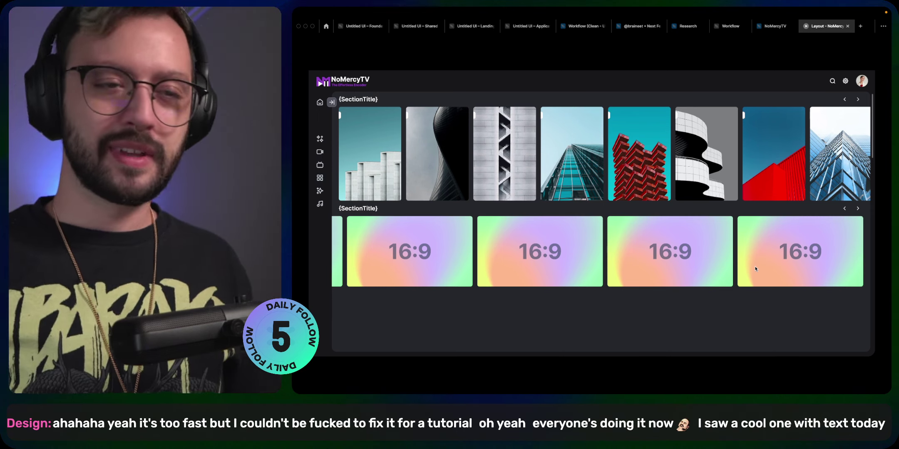
{"action": "left_click", "coordinate": [325, 26]}
{"action": "left_click", "coordinate": [437, 41]}
{"action": "type", "text": "memo"}
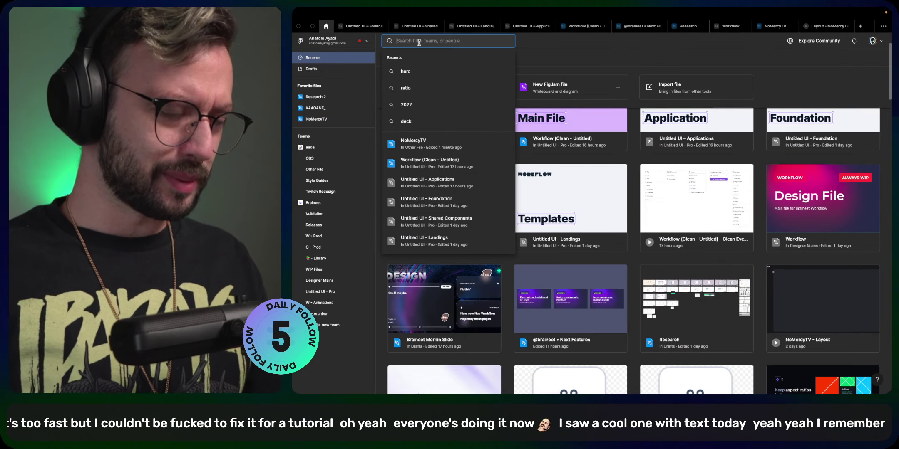
{"action": "type", "text": "ri"}
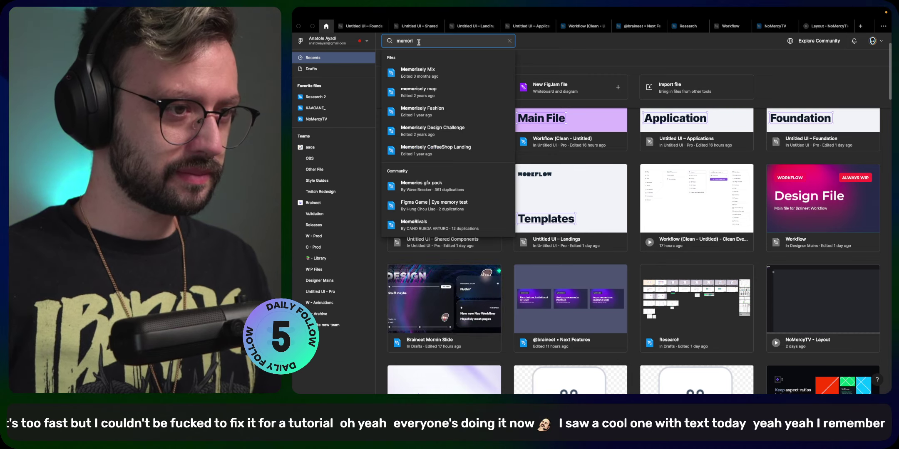
{"action": "left_click", "coordinate": [442, 105]}
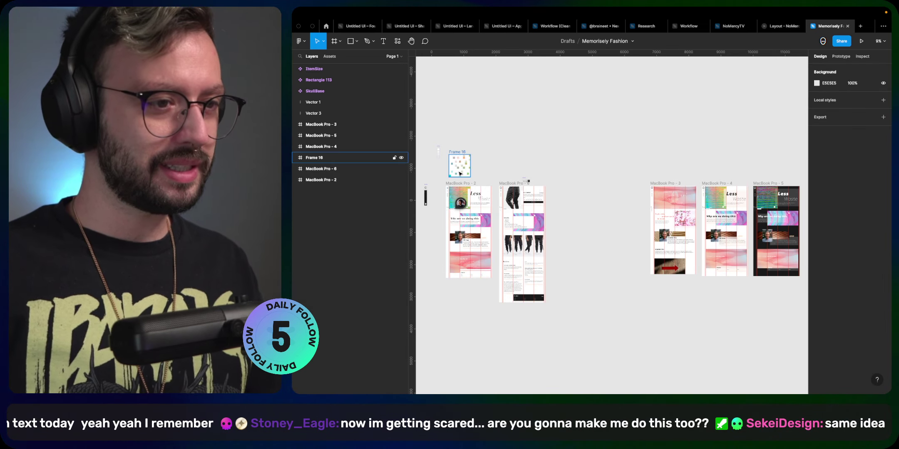
- Present the MacBook Pro - 2 frame with the "Less Waste" hero as a prototype, and close the preview
{"action": "scroll", "coordinate": [458, 200], "scroll_direction": "up", "scroll_amount": 5}
{"action": "scroll", "coordinate": [458, 200], "scroll_direction": "left", "scroll_amount": 3}
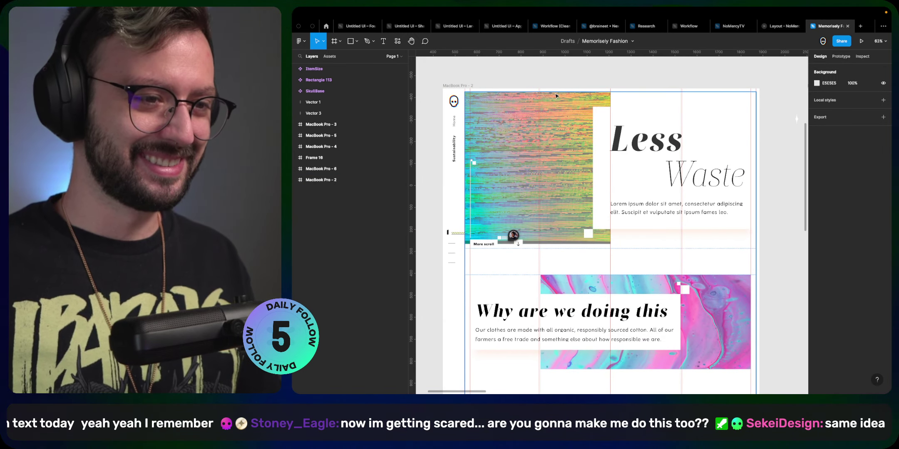
{"action": "scroll", "coordinate": [545, 175], "scroll_direction": "up", "scroll_amount": 5}
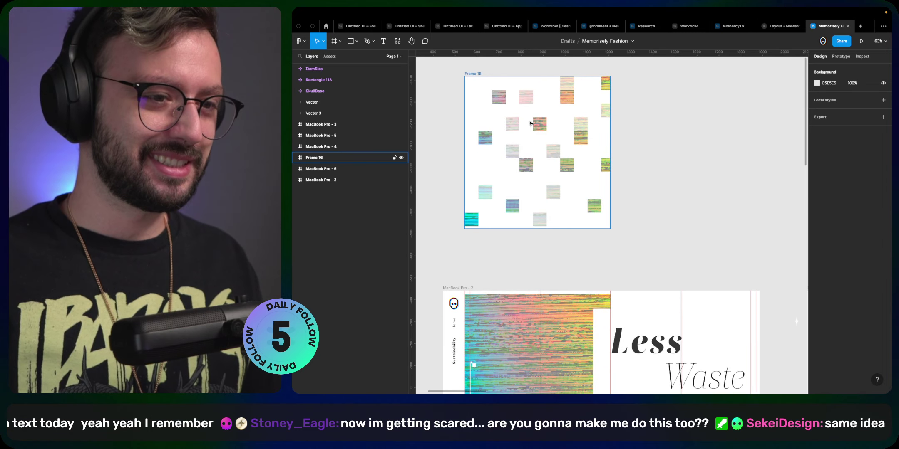
{"action": "scroll", "coordinate": [536, 125], "scroll_direction": "down", "scroll_amount": 2}
{"action": "left_click", "coordinate": [449, 220]}
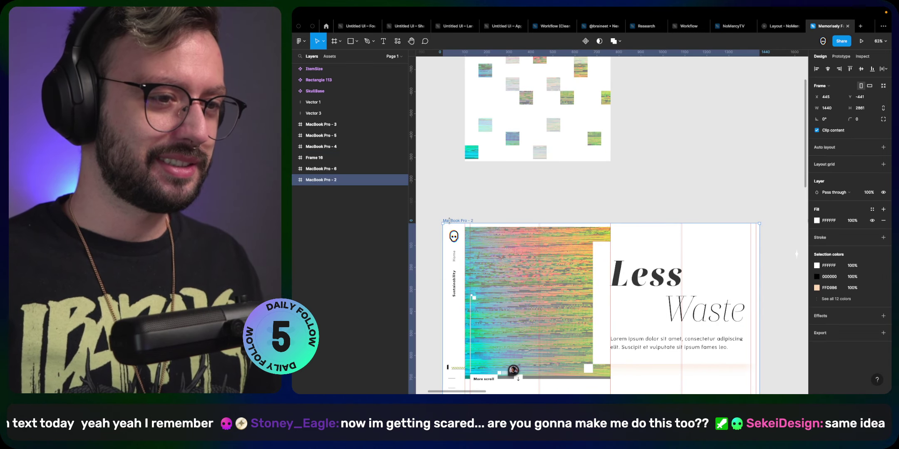
{"action": "left_click", "coordinate": [861, 40]}
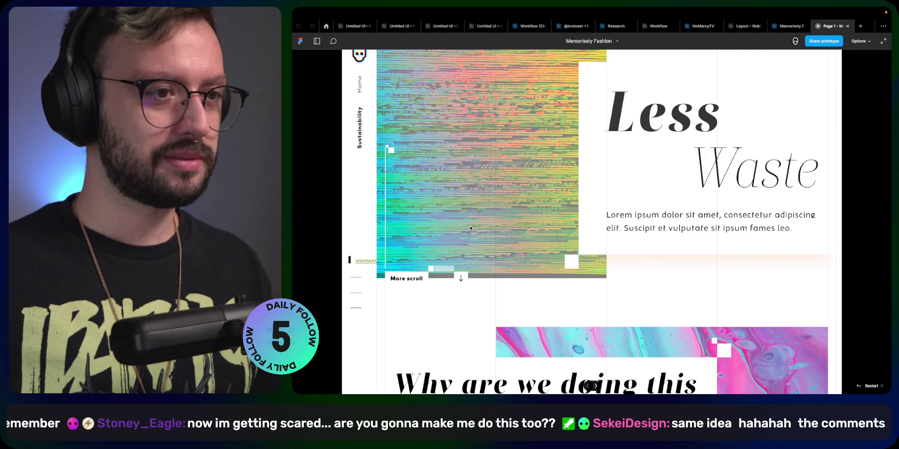
{"action": "key", "text": "ctrl+w"}
- Check the file's page list and present Frame 16, the frame of scattered textured squares, as a prototype
{"action": "scroll", "coordinate": [476, 157], "scroll_direction": "up", "scroll_amount": 5}
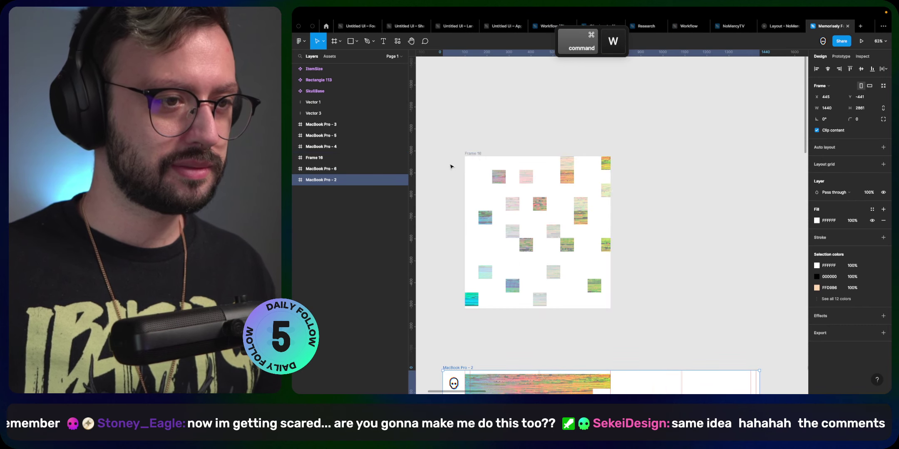
{"action": "scroll", "coordinate": [475, 157], "scroll_direction": "down", "scroll_amount": 10}
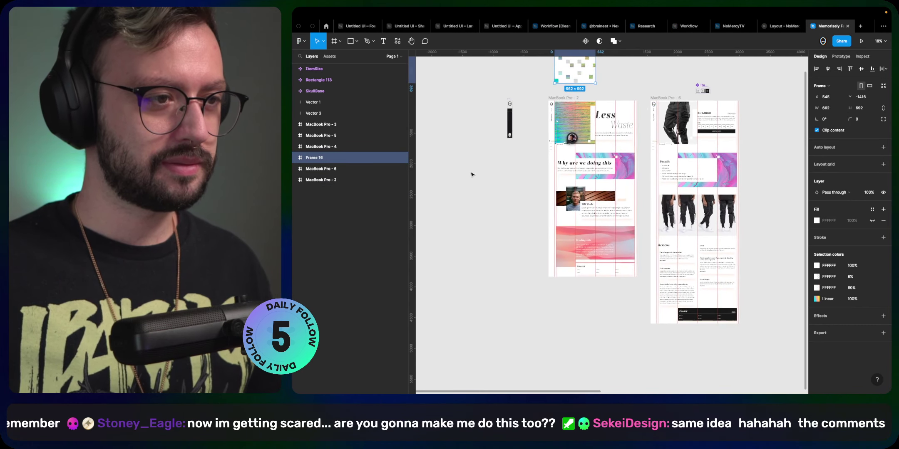
{"action": "left_click", "coordinate": [400, 56]}
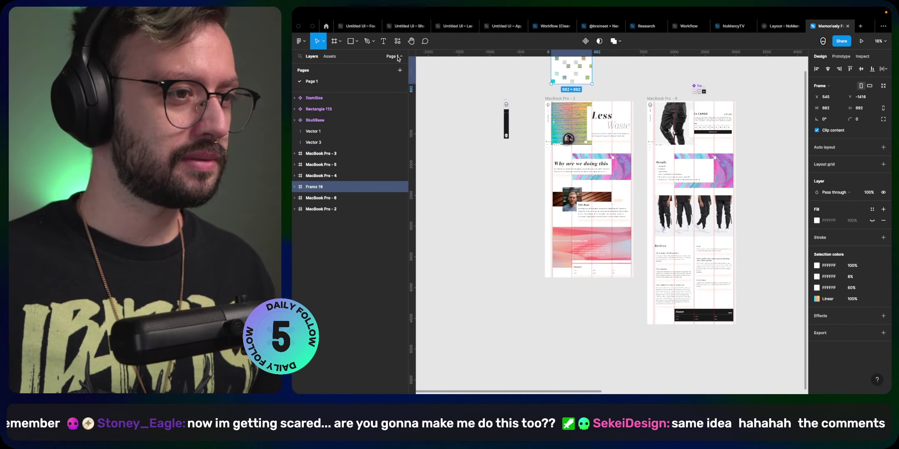
{"action": "left_click", "coordinate": [524, 253]}
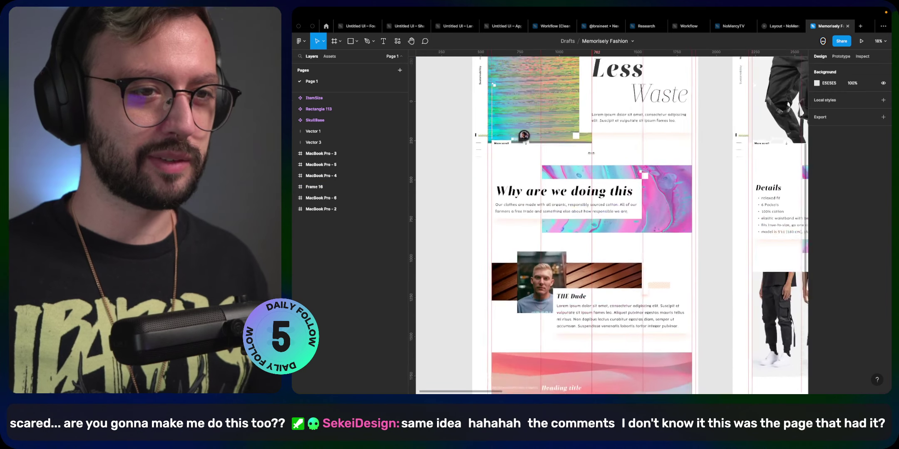
{"action": "scroll", "coordinate": [591, 153], "scroll_direction": "up", "scroll_amount": 5}
{"action": "scroll", "coordinate": [590, 153], "scroll_direction": "up", "scroll_amount": 5}
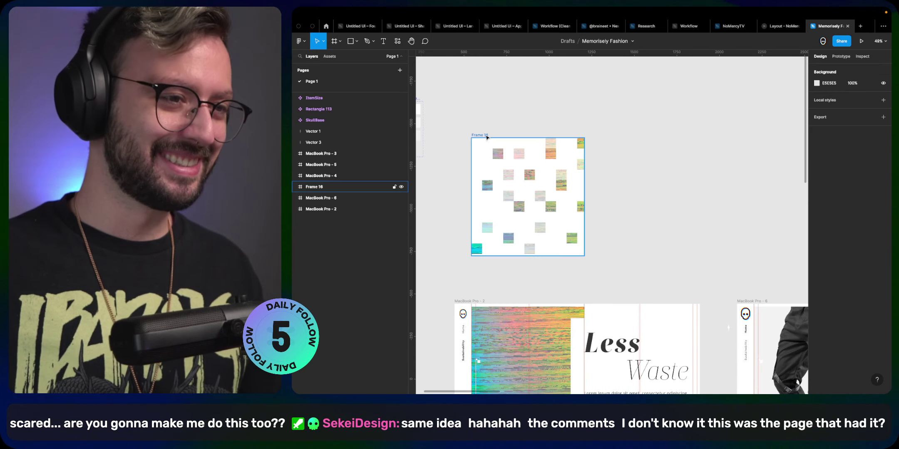
{"action": "left_click", "coordinate": [486, 137]}
{"action": "left_click", "coordinate": [539, 164]}
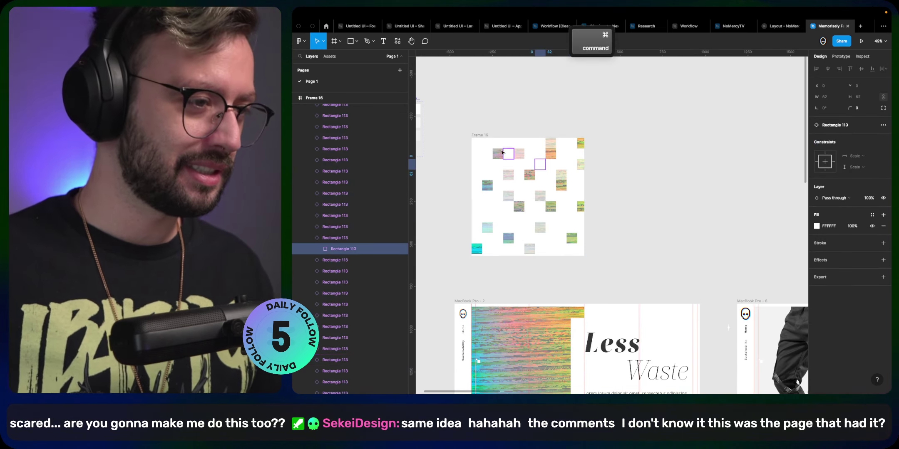
{"action": "left_click", "coordinate": [482, 136]}
{"action": "left_click", "coordinate": [862, 41]}
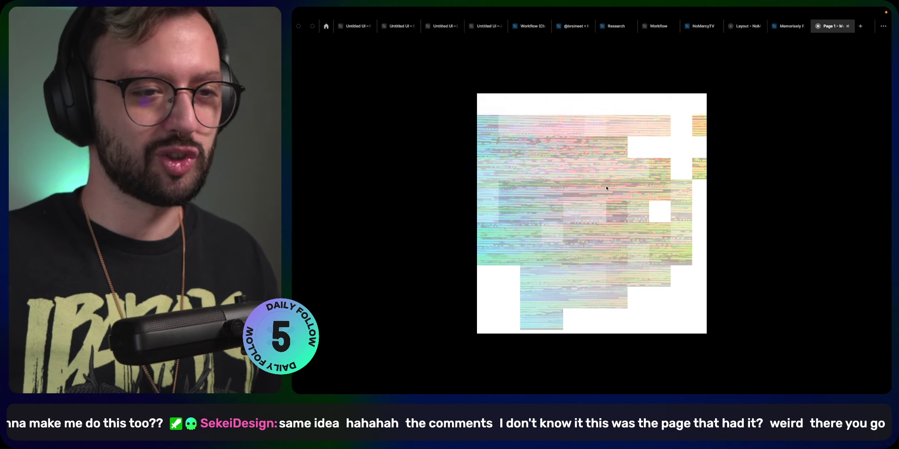
- Close the Frame 16 preview and its file, and test horizontal scrolling of the 16:9 carousel in the NoMercyTV prototype
{"action": "key", "text": "super+w"}
{"action": "key", "text": "super+w"}
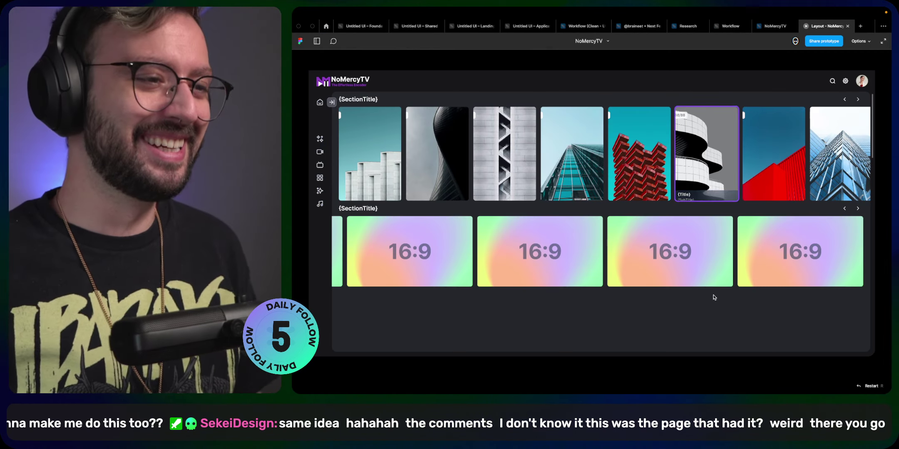
{"action": "scroll", "coordinate": [722, 267], "scroll_direction": "right", "scroll_amount": 5}
{"action": "scroll", "coordinate": [724, 263], "scroll_direction": "right", "scroll_amount": 2}
{"action": "scroll", "coordinate": [724, 262], "scroll_direction": "left", "scroll_amount": 3}
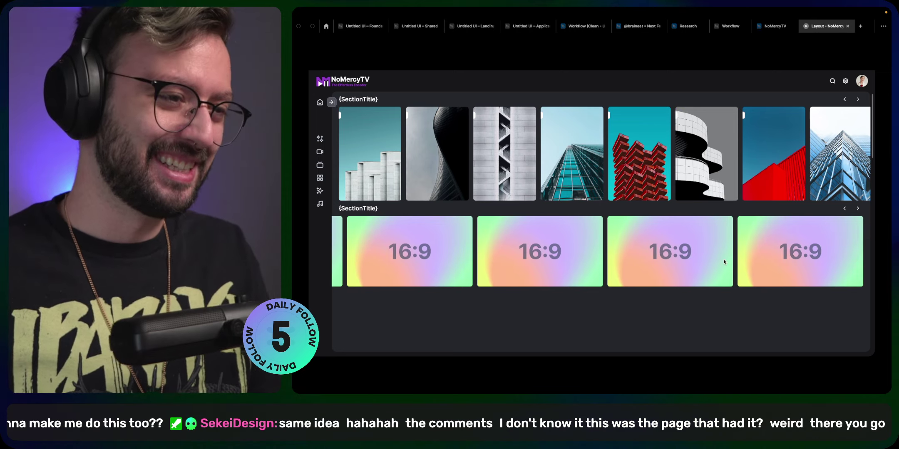
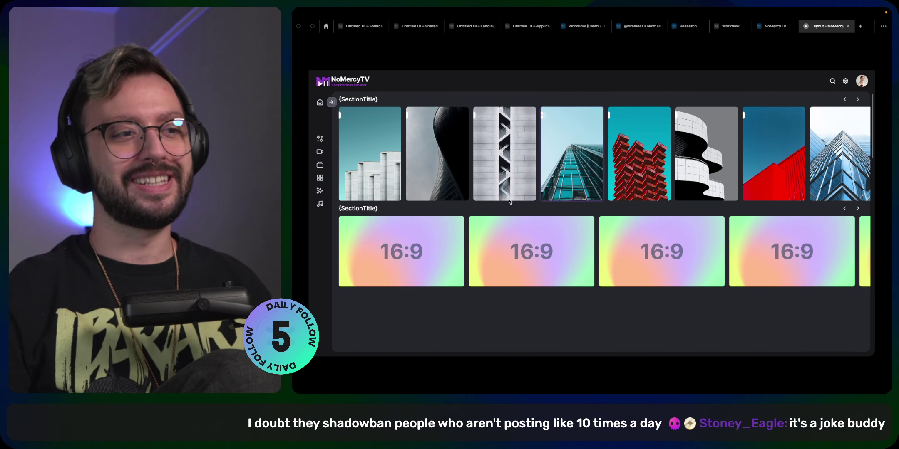
- Return to the NoMercyTV design file and select the MainContainer frame inside MainContentMargin's Home variant
{"action": "left_click", "coordinate": [774, 29]}
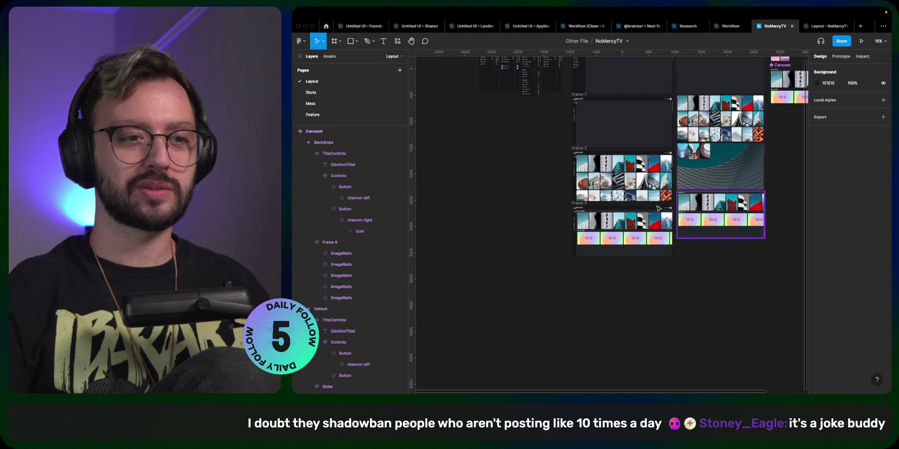
{"action": "left_click", "coordinate": [699, 216]}
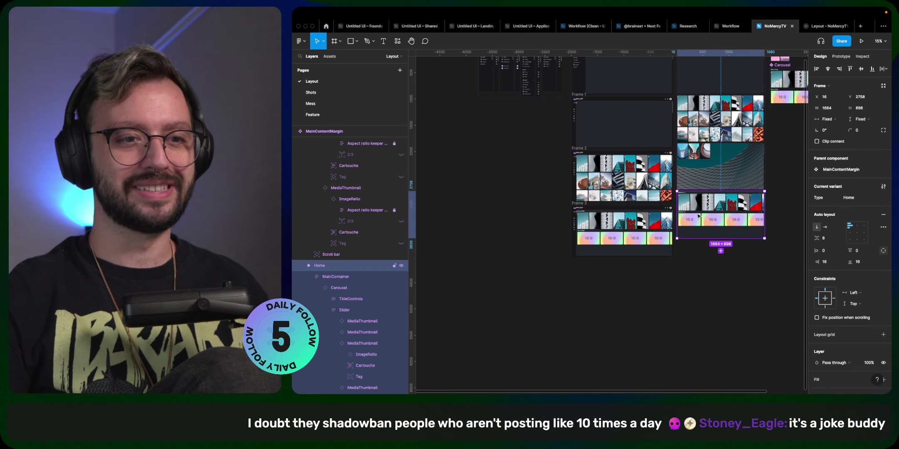
{"action": "scroll", "coordinate": [699, 223], "scroll_direction": "up", "scroll_amount": 5}
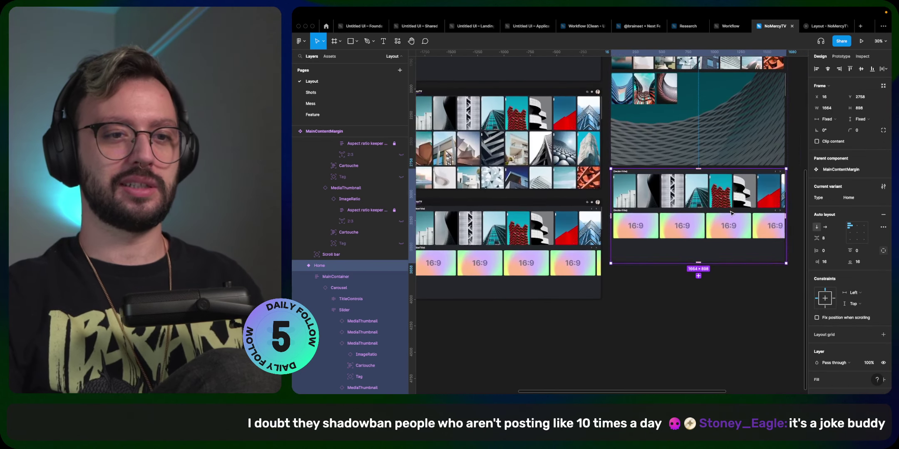
{"action": "scroll", "coordinate": [694, 207], "scroll_direction": "up", "scroll_amount": 4}
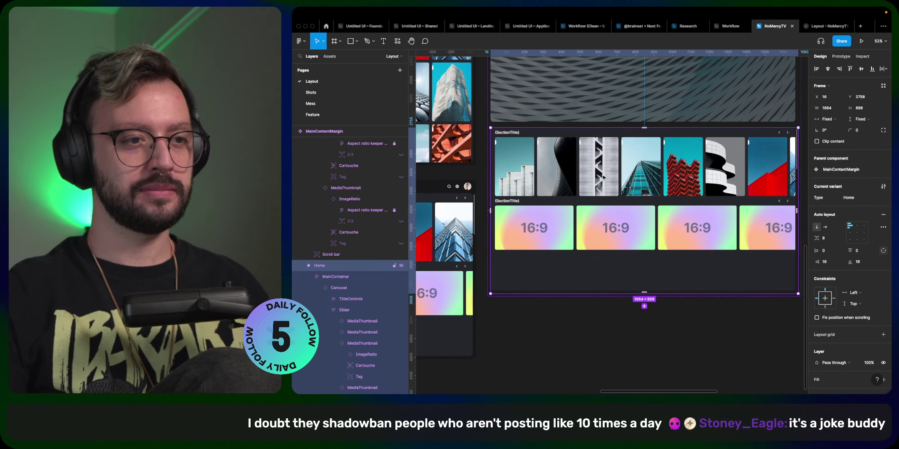
{"action": "left_click", "coordinate": [604, 177]}
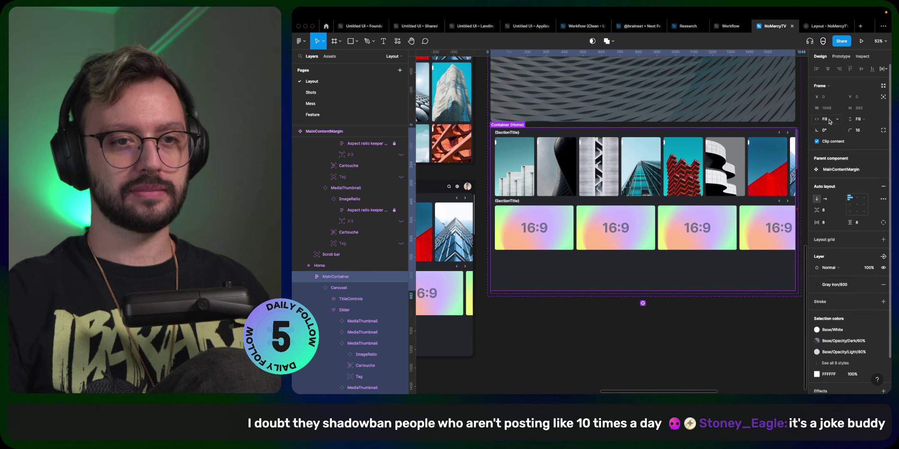
- Set the vertical spacing between the items in the Home variant's MainContainer to 40
{"action": "left_click", "coordinate": [831, 211]}
{"action": "key", "text": "shift+Up"}
{"action": "key", "text": "shift+Up"}
{"action": "key", "text": "shift+Up"}
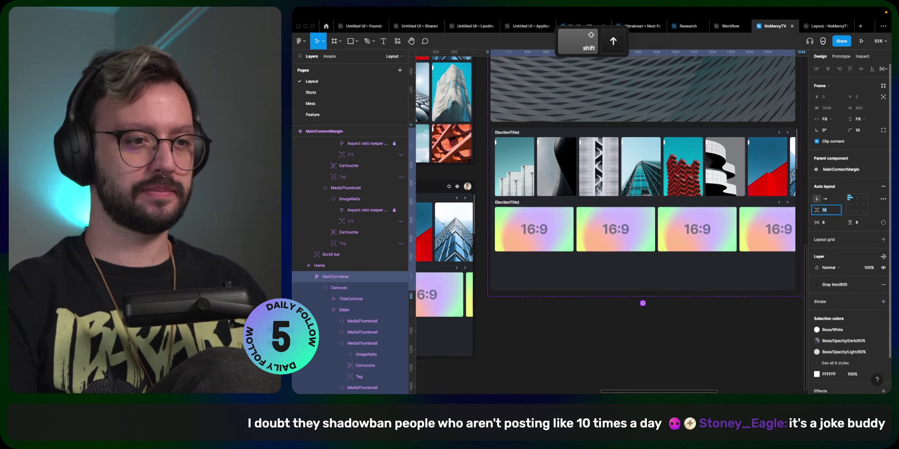
{"action": "key", "text": "shift+Up"}
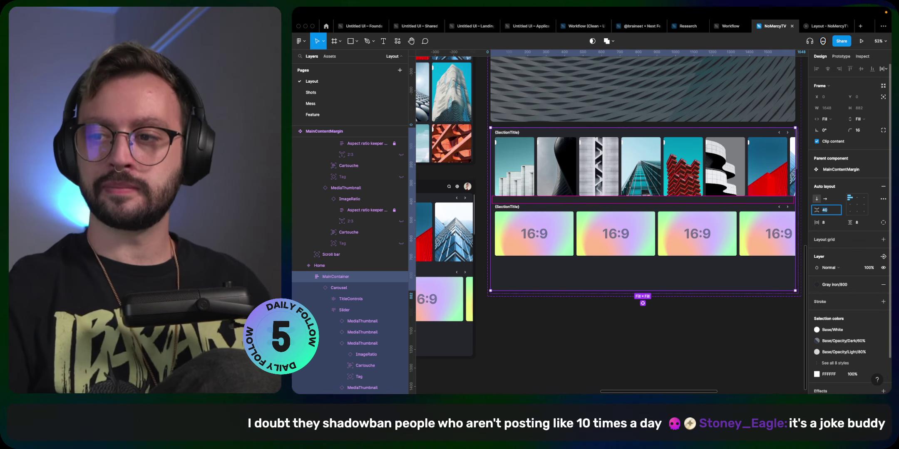
{"action": "left_click", "coordinate": [663, 345]}
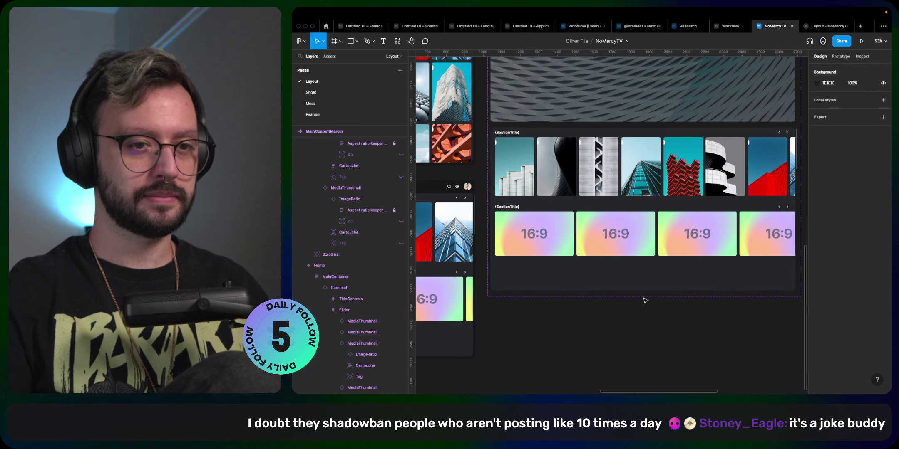
- Paste a copy of the 16:9 ImageRatio into the Home MainContainer and switch the copy to the Cover 3:1 variant
{"action": "left_click", "coordinate": [558, 250], "text": "super"}
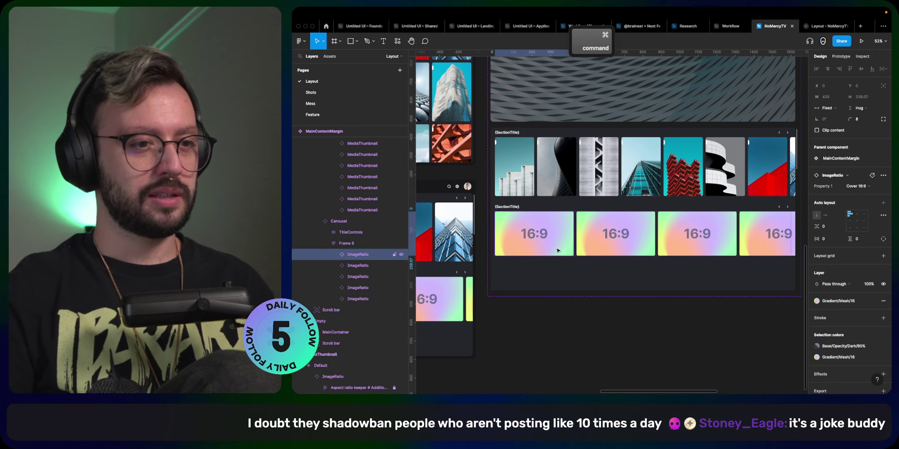
{"action": "left_click", "coordinate": [548, 278], "text": "super"}
{"action": "key", "text": "super+v"}
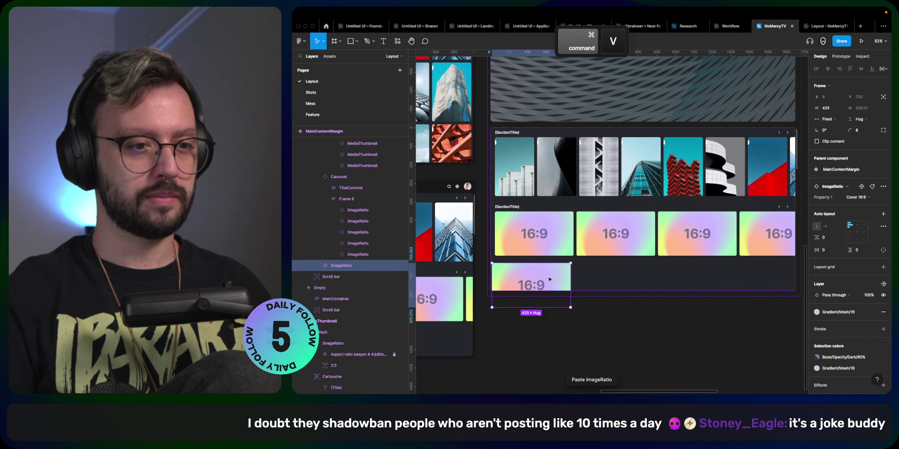
{"action": "left_click", "coordinate": [868, 199]}
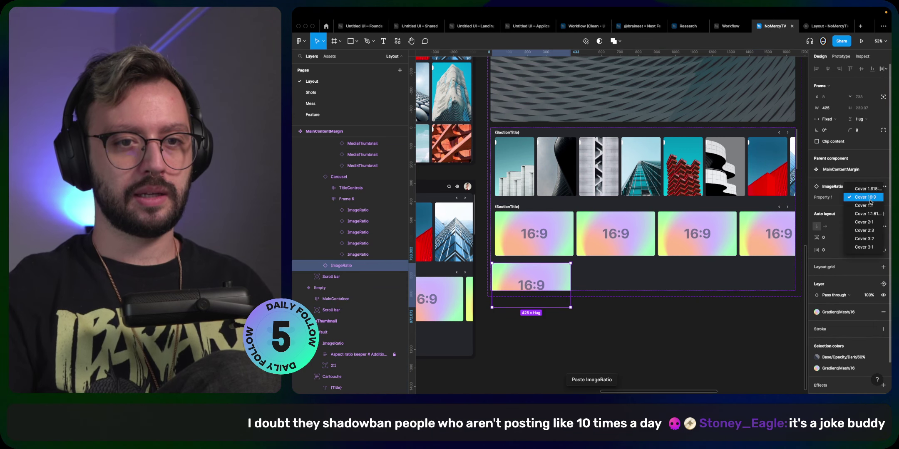
{"action": "left_click", "coordinate": [863, 248]}
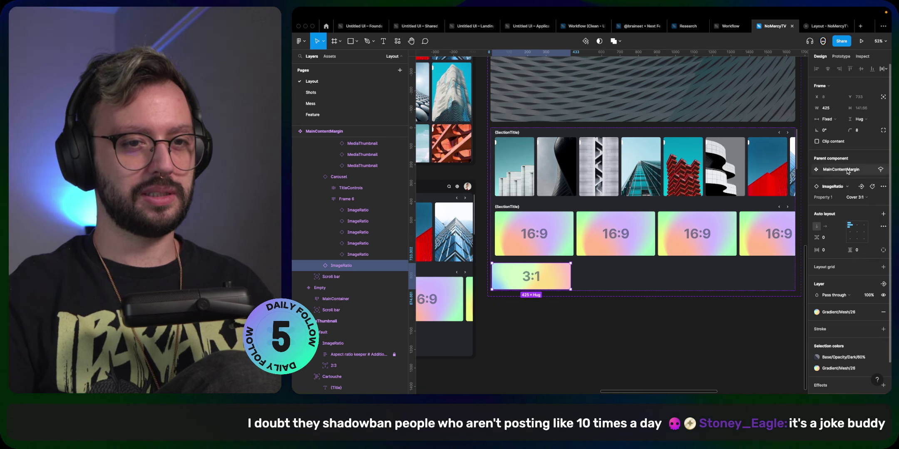
- Make the 3:1 ImageRatio fill the container width and move it above both carousels
{"action": "left_click", "coordinate": [827, 119]}
{"action": "left_click", "coordinate": [837, 136]}
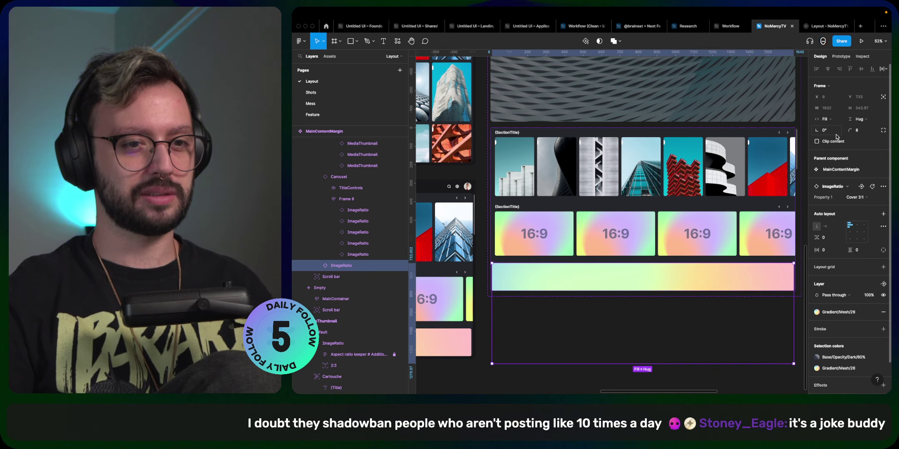
{"action": "key", "text": "Up"}
{"action": "key", "text": "Up"}
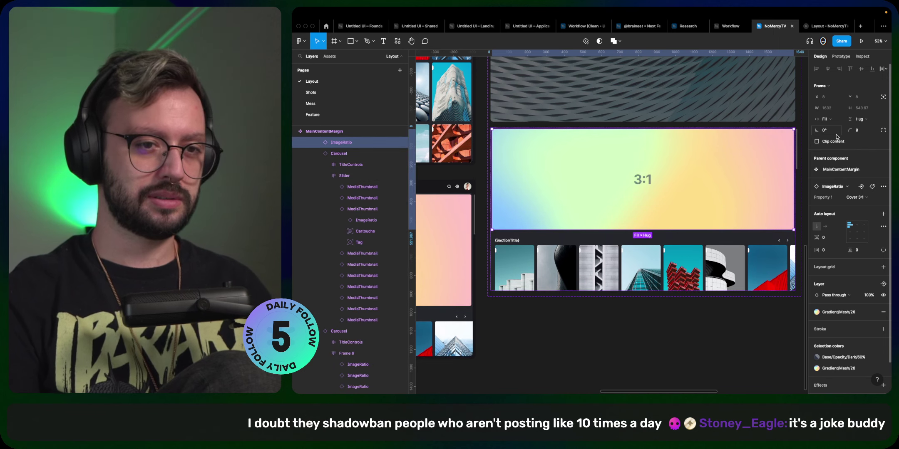
{"action": "left_click", "coordinate": [647, 347]}
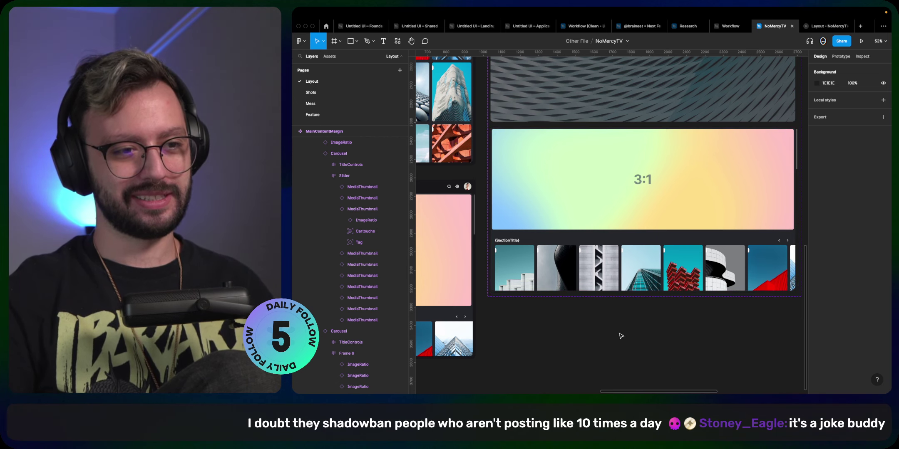
- Set the Home MainContainer's overflow scrolling to vertical scrolling in the prototype settings
{"action": "left_click", "coordinate": [609, 256]}
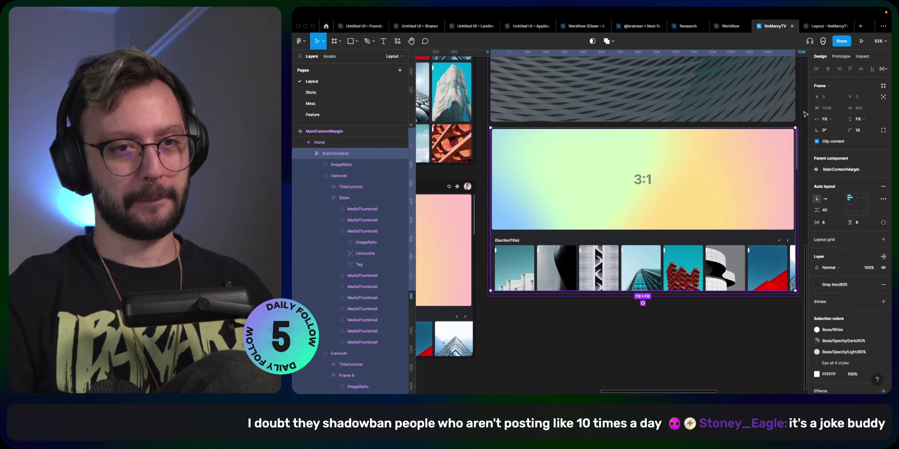
{"action": "left_click", "coordinate": [837, 57]}
{"action": "left_click", "coordinate": [837, 100]}
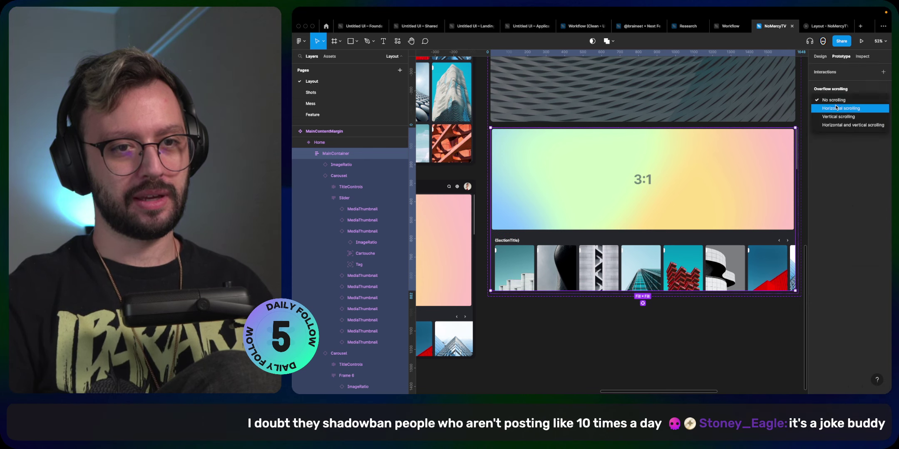
{"action": "left_click", "coordinate": [836, 116]}
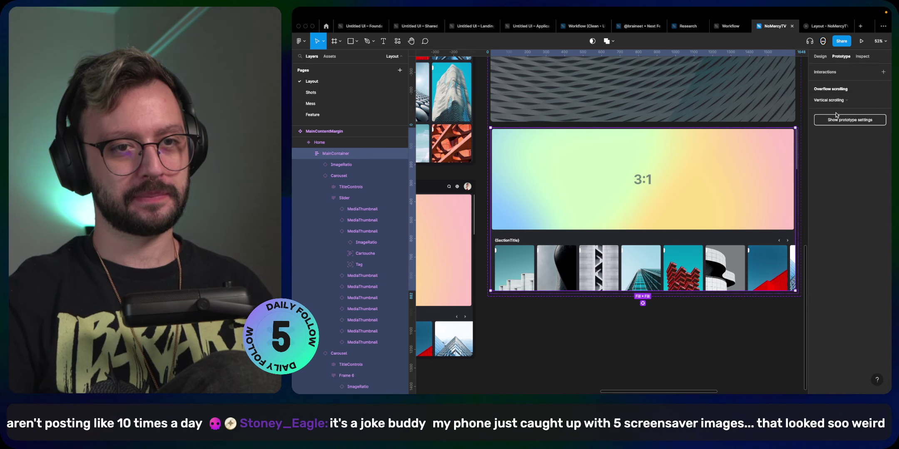
- Examine the layout in the prototype preview, testing the page's vertical scrolling and the carousels' horizontal scrolling
{"action": "left_click", "coordinate": [822, 26]}
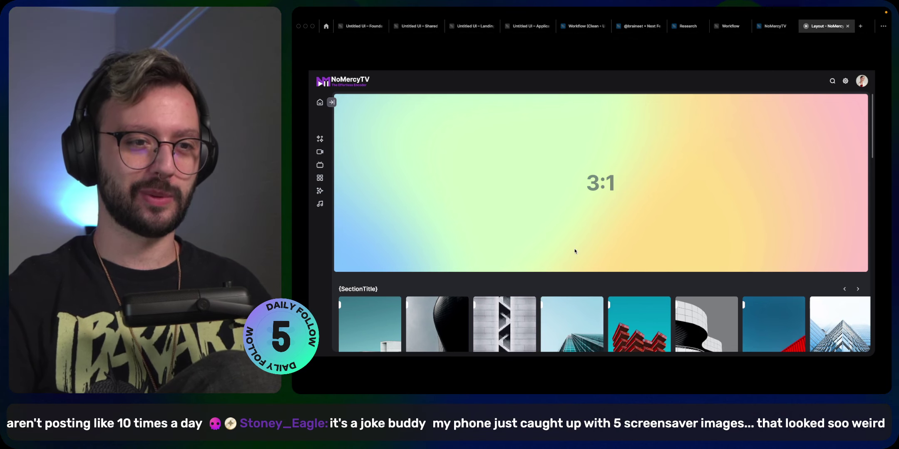
{"action": "scroll", "coordinate": [574, 251], "scroll_direction": "down", "scroll_amount": 3}
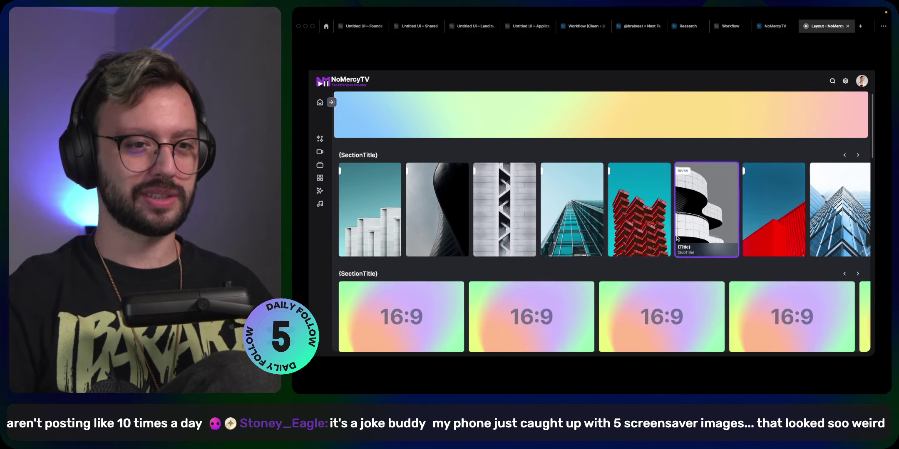
{"action": "scroll", "coordinate": [677, 238], "scroll_direction": "right", "scroll_amount": 3}
{"action": "scroll", "coordinate": [677, 238], "scroll_direction": "left", "scroll_amount": 3}
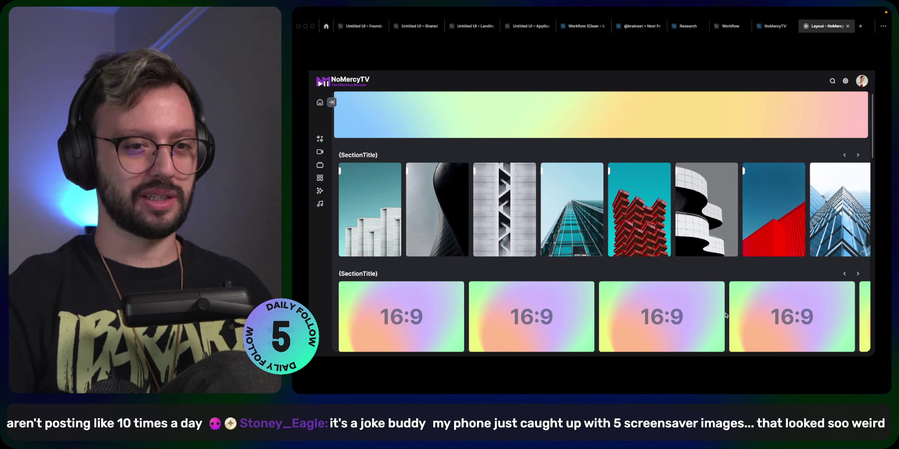
{"action": "scroll", "coordinate": [782, 314], "scroll_direction": "right", "scroll_amount": 1}
{"action": "scroll", "coordinate": [781, 317], "scroll_direction": "left", "scroll_amount": 1}
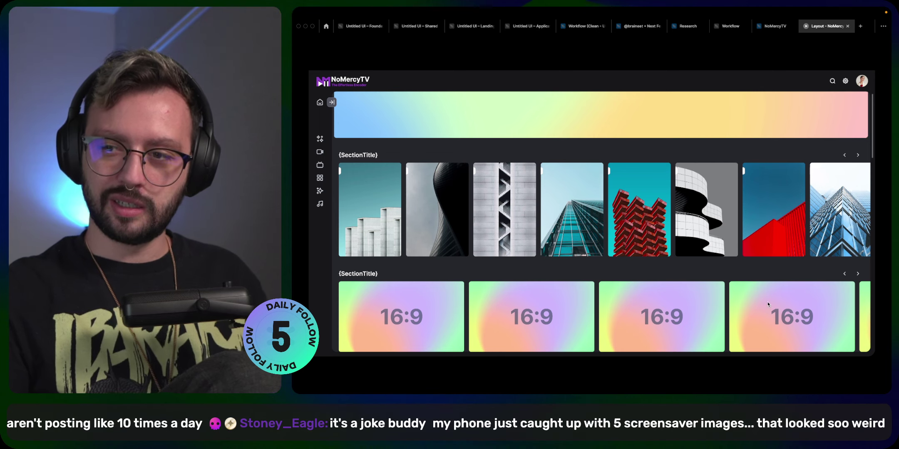
{"action": "scroll", "coordinate": [767, 303], "scroll_direction": "up", "scroll_amount": 2}
{"action": "scroll", "coordinate": [768, 304], "scroll_direction": "up", "scroll_amount": 1}
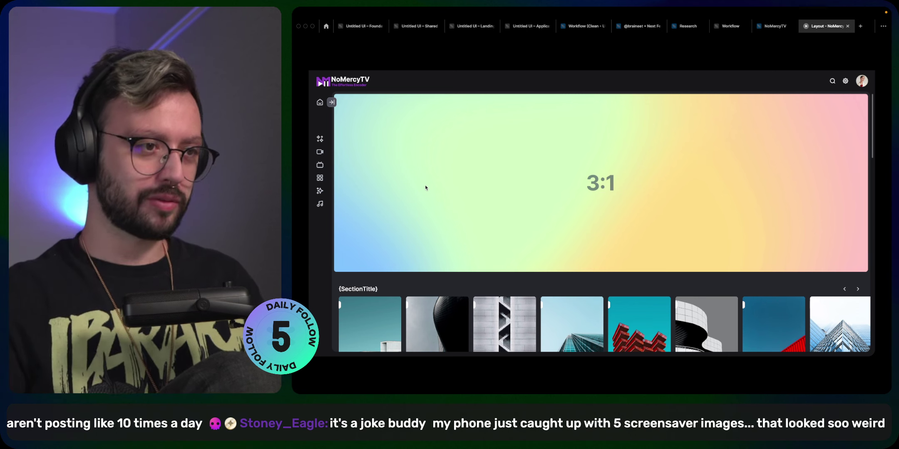
- Cycle the prototype preview through its zoom modes back to Fit and check the page's vertical scrolling again
{"action": "key", "text": "z"}
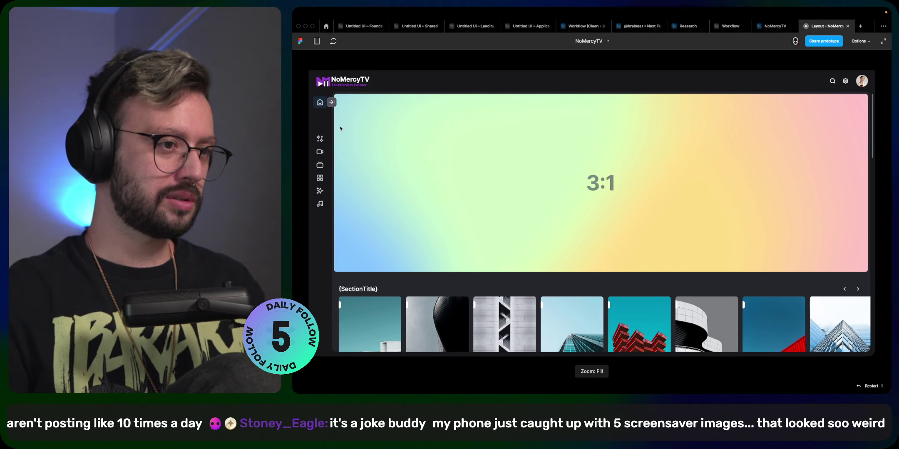
{"action": "key", "text": "z"}
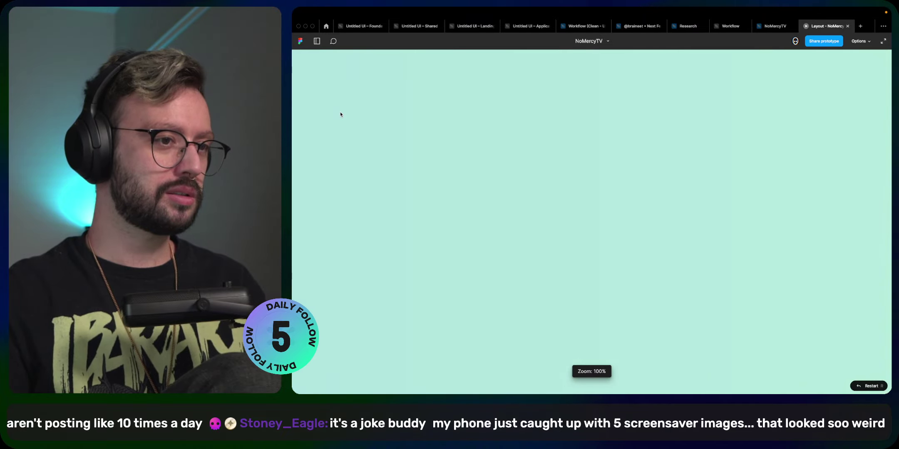
{"action": "key", "text": "z"}
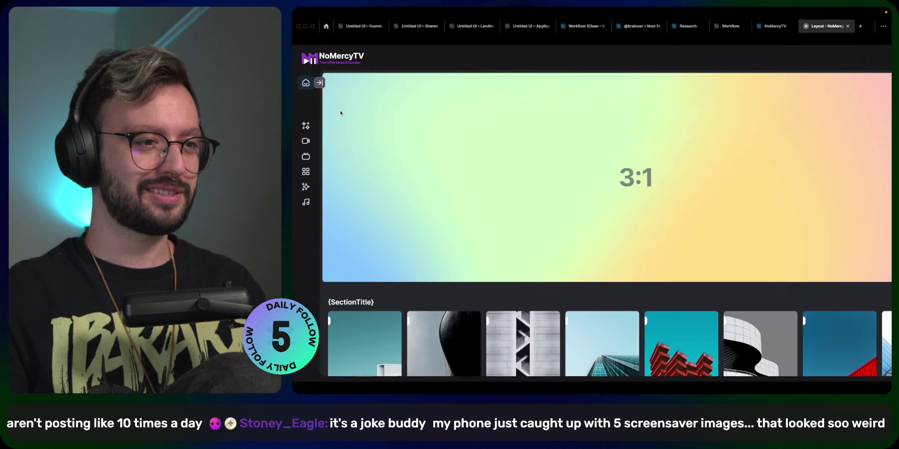
{"action": "key", "text": "z"}
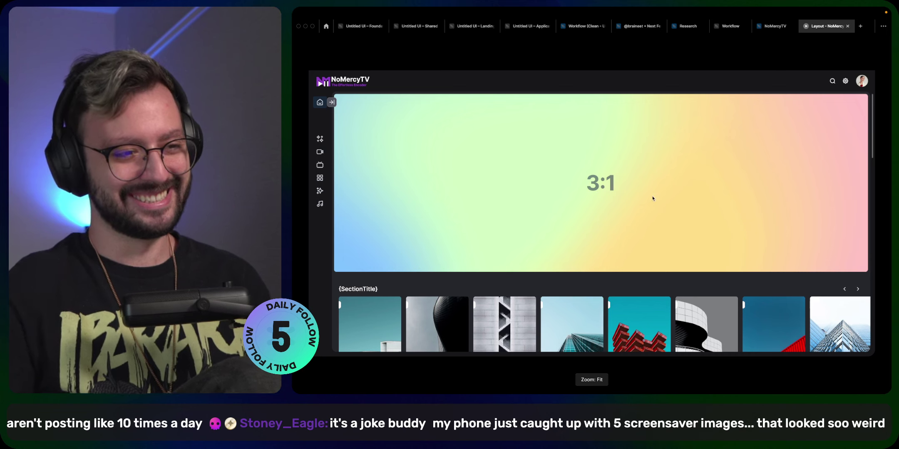
{"action": "scroll", "coordinate": [640, 193], "scroll_direction": "down", "scroll_amount": 2}
{"action": "scroll", "coordinate": [637, 193], "scroll_direction": "down", "scroll_amount": 5}
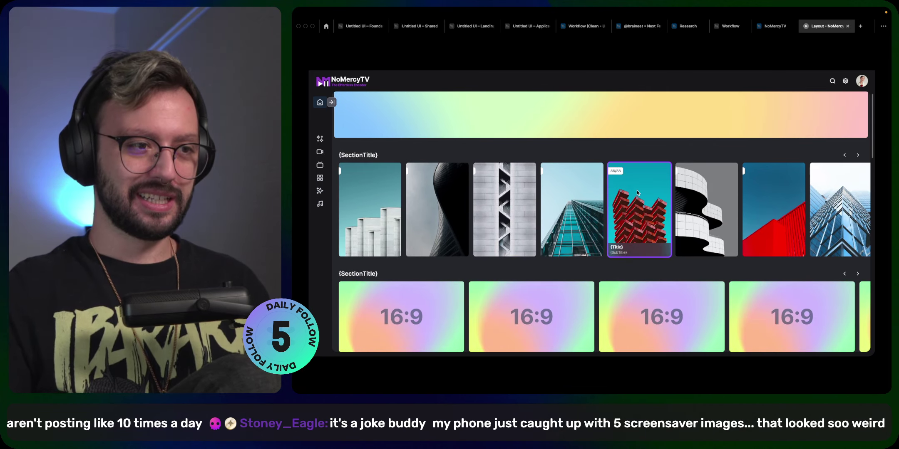
{"action": "scroll", "coordinate": [617, 185], "scroll_direction": "up", "scroll_amount": 6}
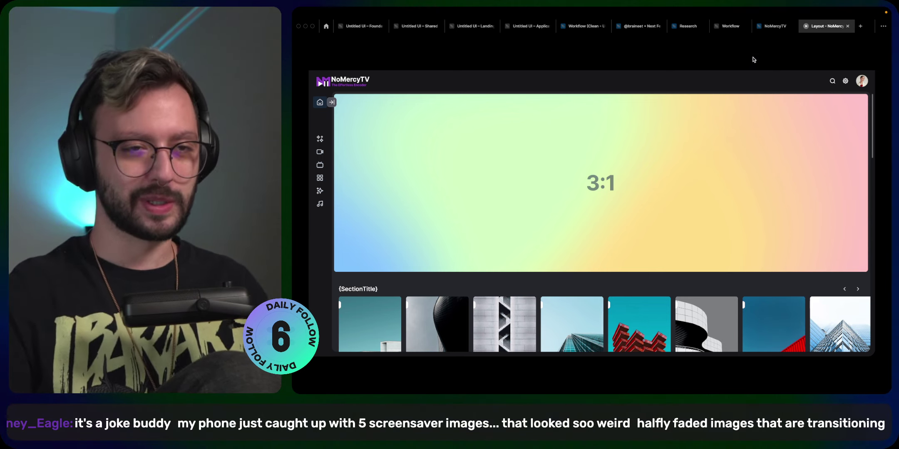
- Return to the NoMercyTV design file and examine the home and series detail reference screenshots on the Shots page, including the Backdrops row
{"action": "left_click", "coordinate": [773, 30]}
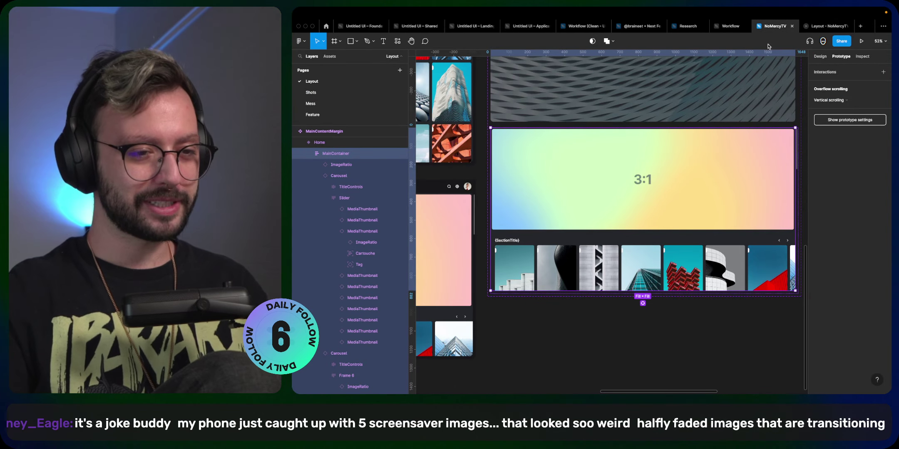
{"action": "scroll", "coordinate": [681, 199], "scroll_direction": "down", "scroll_amount": 6}
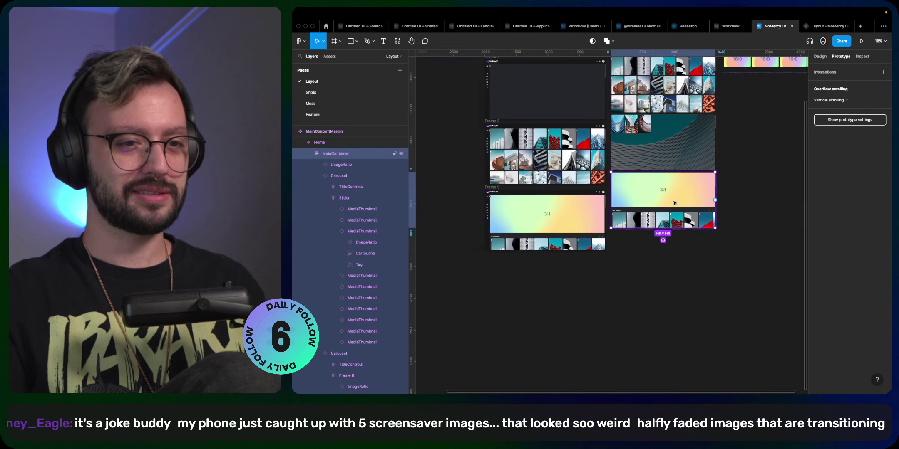
{"action": "left_click", "coordinate": [727, 167]}
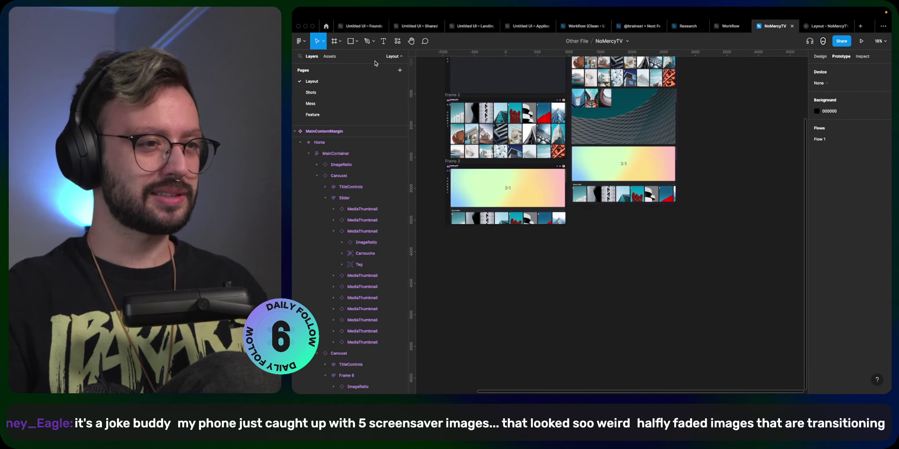
{"action": "left_click", "coordinate": [331, 95]}
{"action": "scroll", "coordinate": [665, 183], "scroll_direction": "down", "scroll_amount": 6}
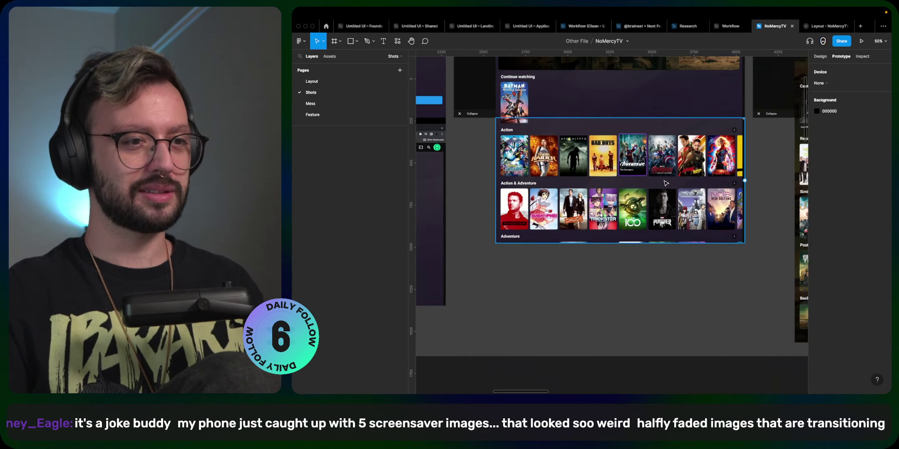
{"action": "scroll", "coordinate": [665, 183], "scroll_direction": "up", "scroll_amount": 6}
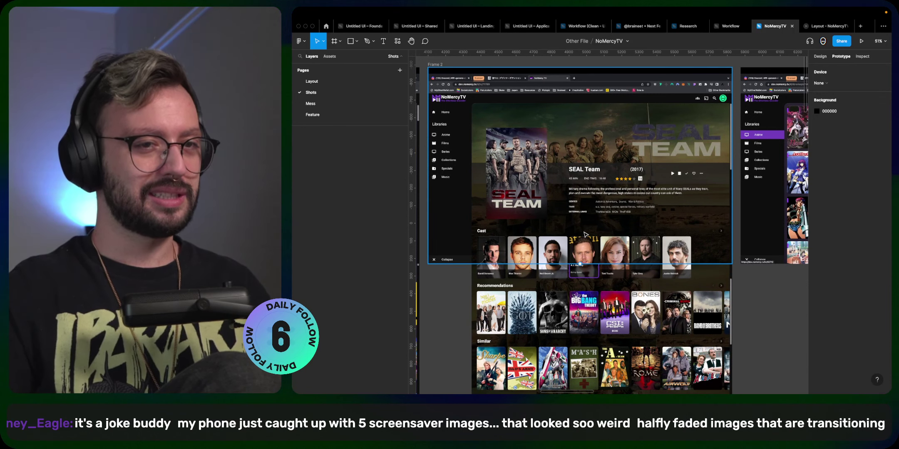
{"action": "mouse_move", "coordinate": [725, 9]}
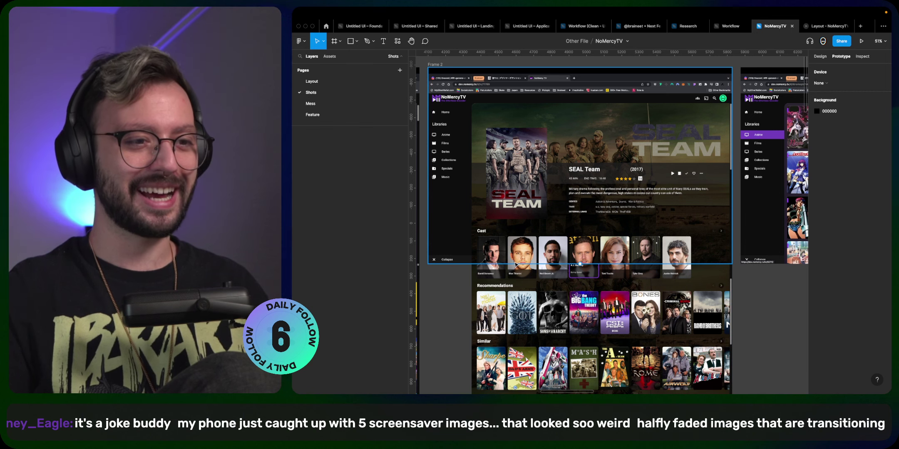
{"action": "left_click", "coordinate": [740, 309]}
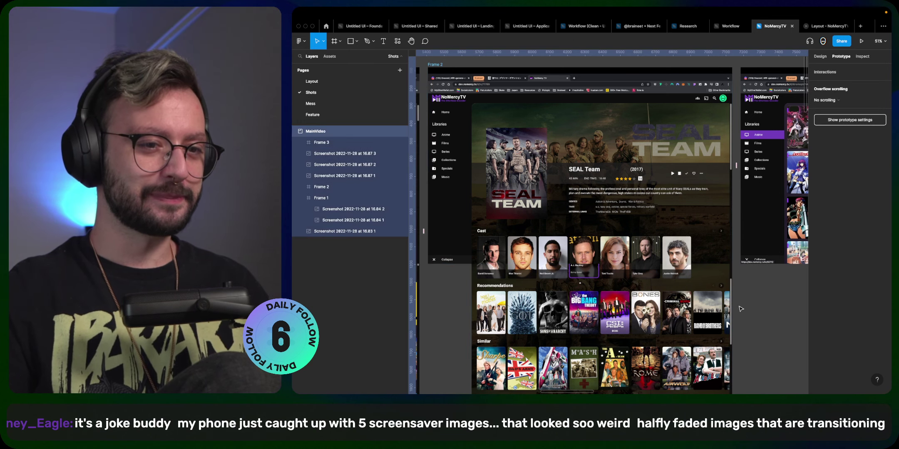
{"action": "scroll", "coordinate": [735, 309], "scroll_direction": "down", "scroll_amount": 6}
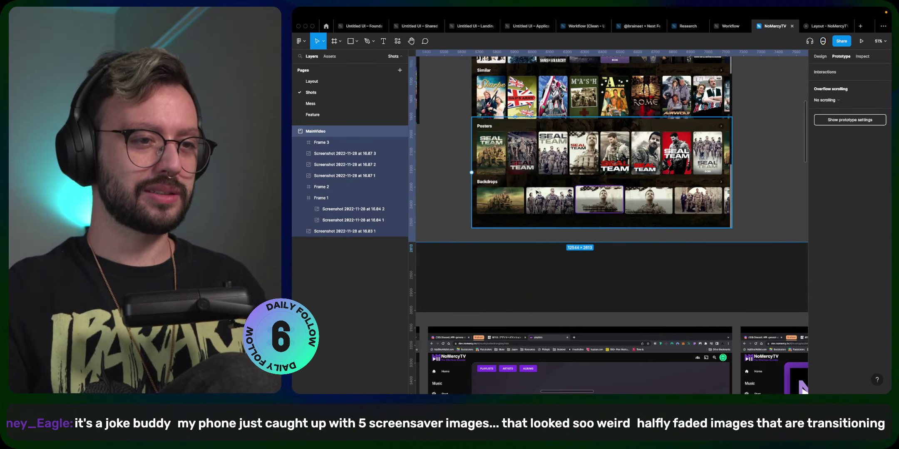
{"action": "scroll", "coordinate": [564, 251], "scroll_direction": "up", "scroll_amount": 5}
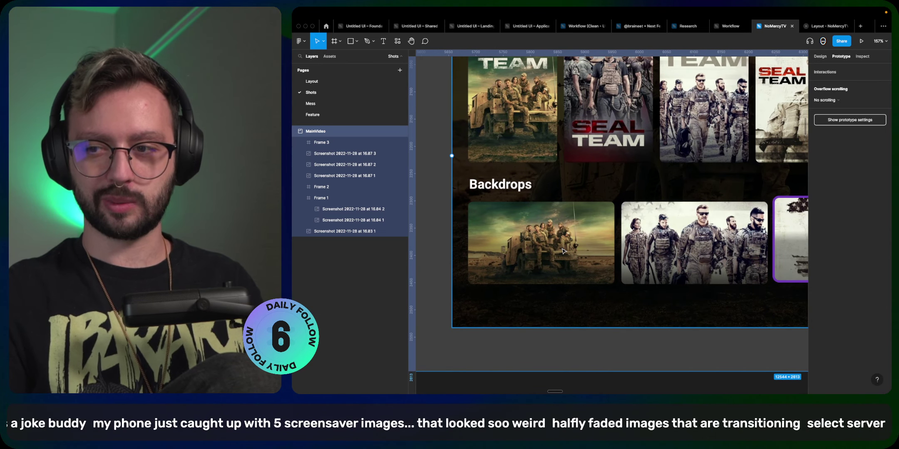
{"action": "left_click", "coordinate": [728, 29]}
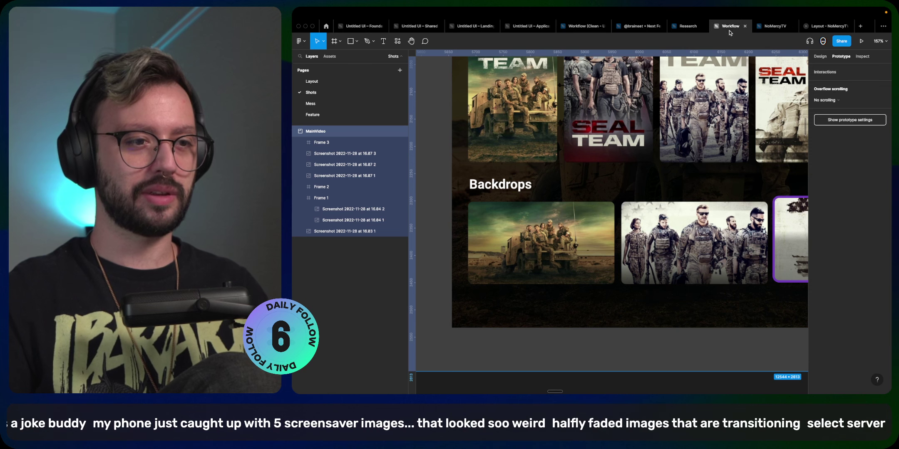
{"action": "key", "text": "ctrl+Tab"}
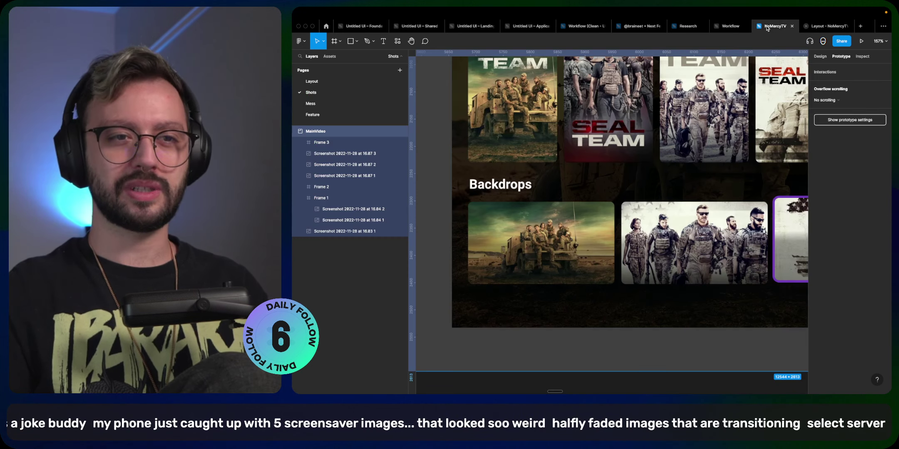
- On the Layout page, select all five 16:9 images in the Carousel component's Backdrops variant and scale them down so more fit across
{"action": "left_click", "coordinate": [312, 82]}
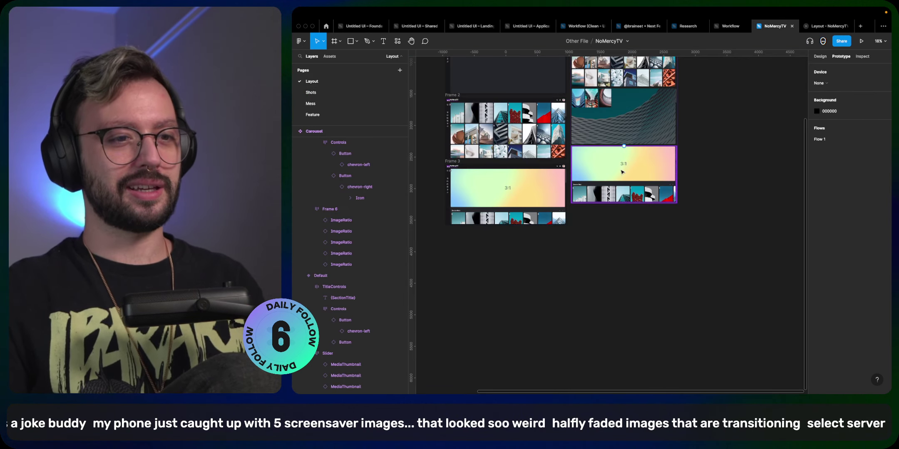
{"action": "scroll", "coordinate": [579, 129], "scroll_direction": "up", "scroll_amount": 5}
{"action": "left_click", "coordinate": [489, 115], "text": "super"}
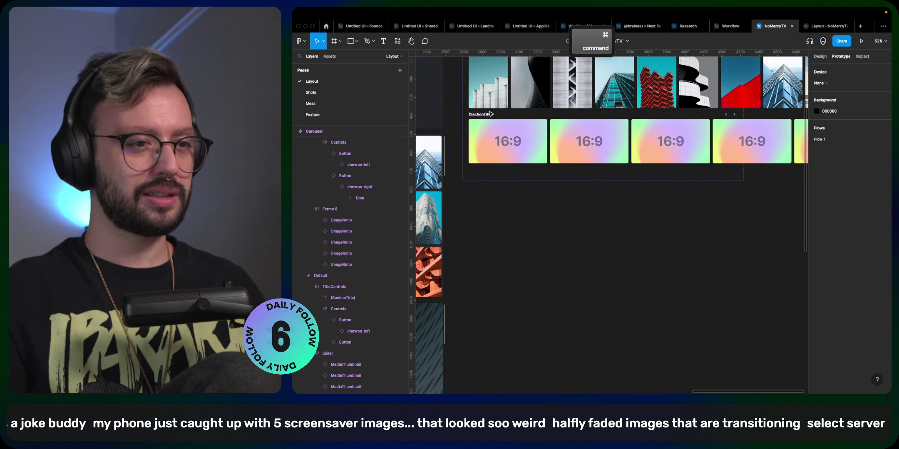
{"action": "left_click", "coordinate": [500, 151], "text": "super"}
{"action": "key", "text": "super+a"}
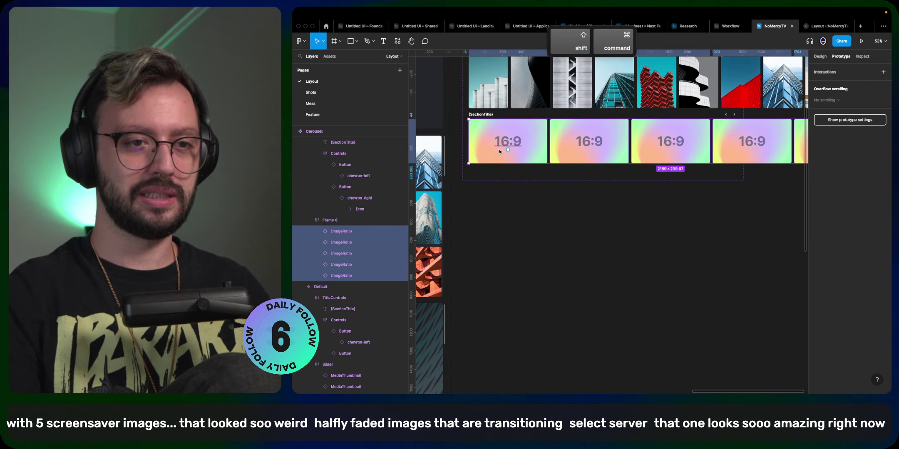
{"action": "key", "text": "shift+super+Left"}
{"action": "key", "text": "shift+super+Left"}
{"action": "key", "text": "shift+super+Left"}
{"action": "key", "text": "shift+super+Left"}
{"action": "key", "text": "shift+super+Left"}
{"action": "key", "text": "shift+super+Left"}
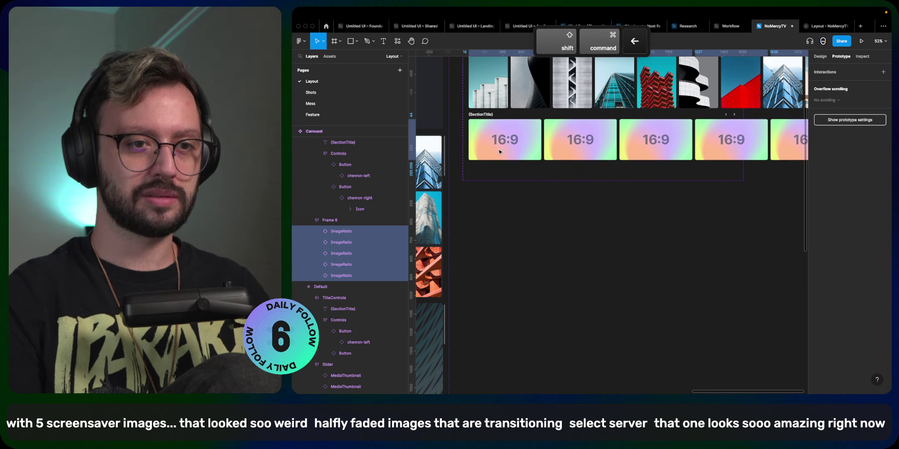
{"action": "key", "text": "shift+super+Left"}
{"action": "key", "text": "shift+super+Left"}
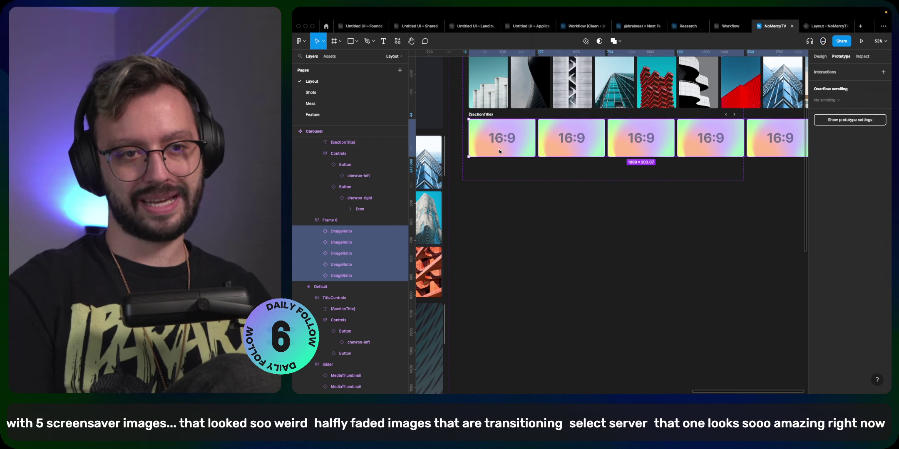
{"action": "key", "text": "shift+super+Right"}
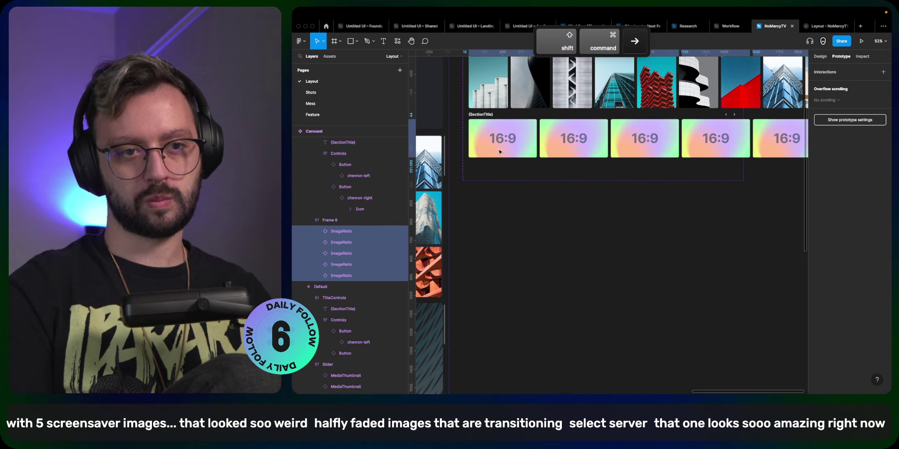
- Set the height of the Carousel component's Backdrops variant to Hug contents
{"action": "left_click", "coordinate": [516, 183]}
{"action": "left_click", "coordinate": [508, 159]}
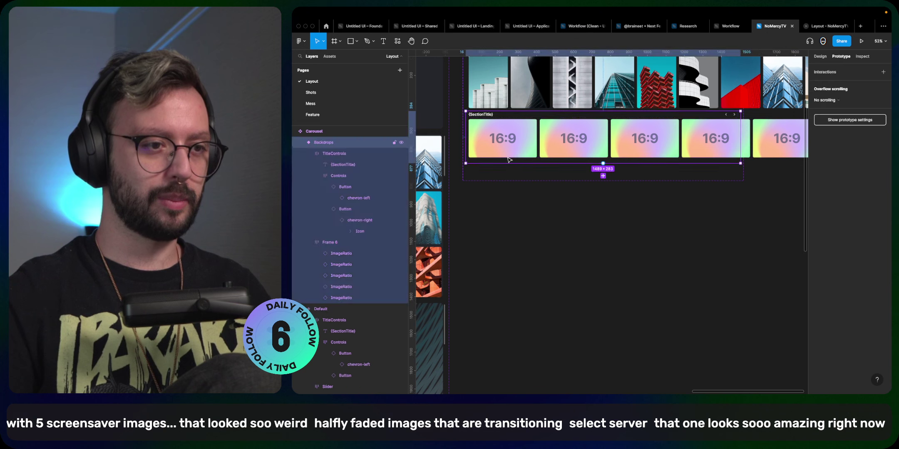
{"action": "left_click", "coordinate": [673, 141]}
{"action": "left_click", "coordinate": [676, 160]}
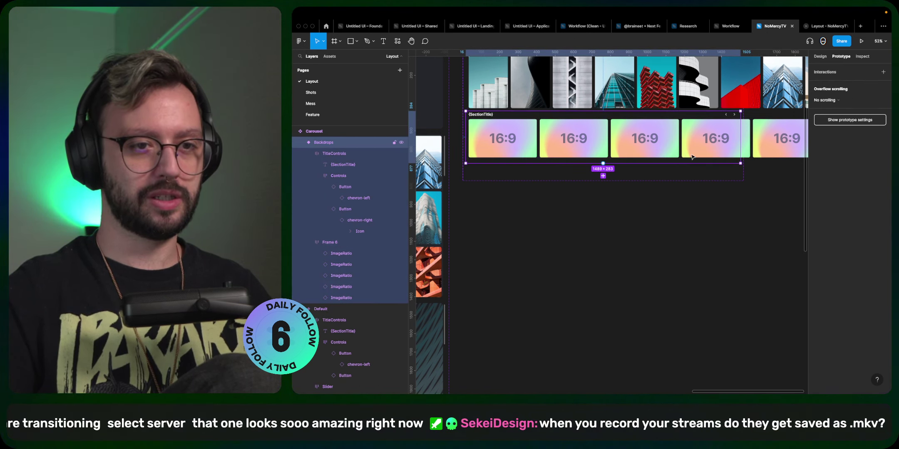
{"action": "left_click", "coordinate": [819, 56]}
{"action": "left_click", "coordinate": [856, 121]}
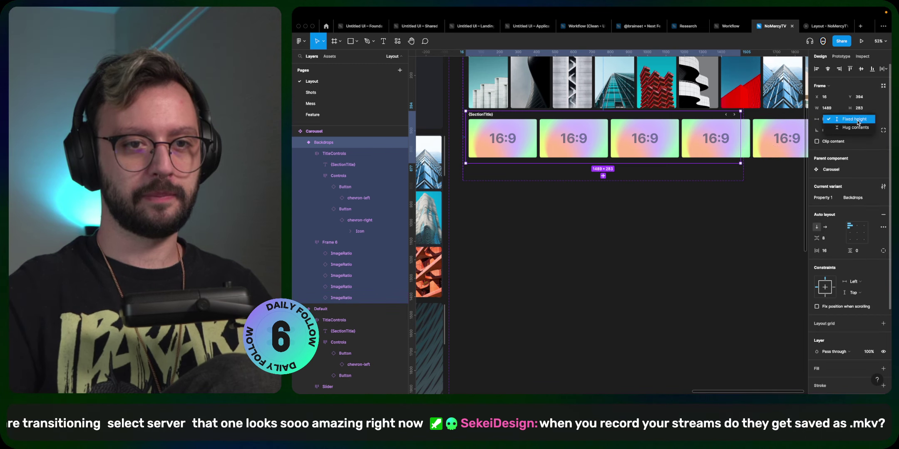
{"action": "left_click", "coordinate": [857, 121]}
{"action": "left_click", "coordinate": [635, 238]}
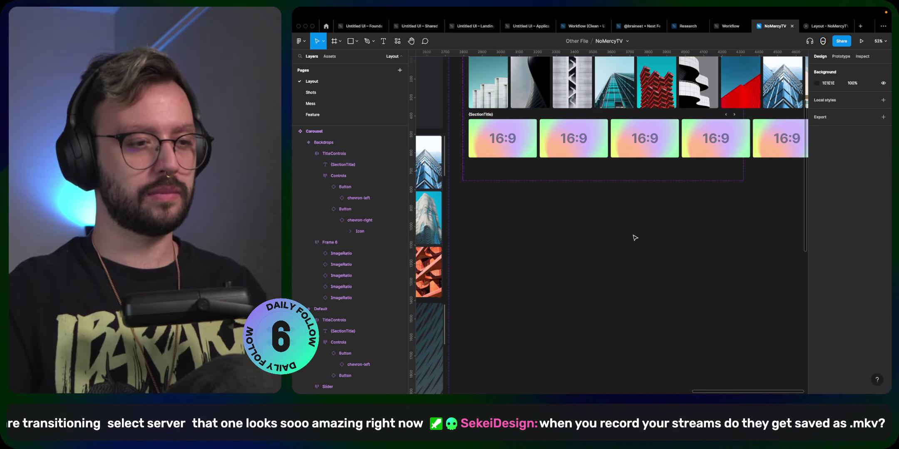
- Check the carousel spacing in the prototype preview and inspect the auto layout settings of the Home MainContainer
{"action": "key", "text": "ctrl+Tab"}
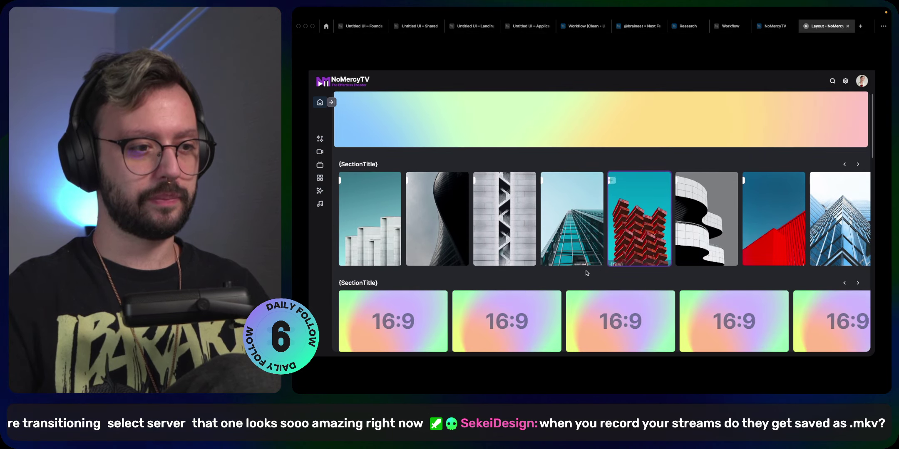
{"action": "left_click", "coordinate": [776, 29]}
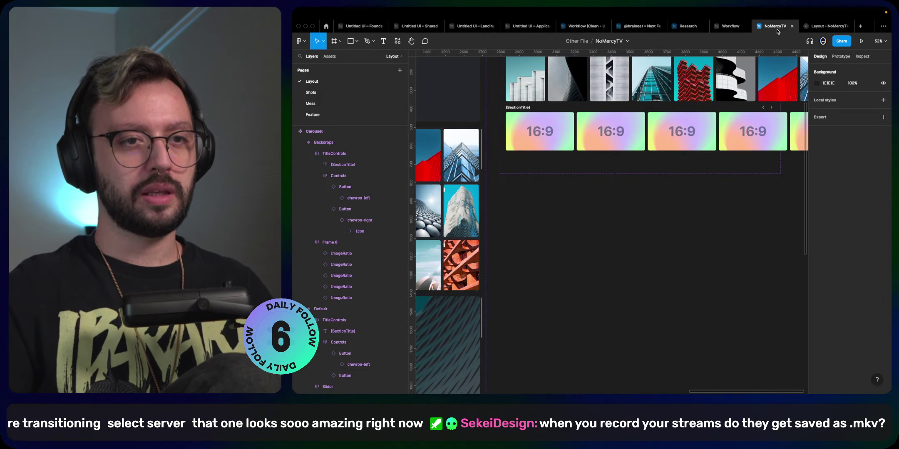
{"action": "scroll", "coordinate": [561, 242], "scroll_direction": "down", "scroll_amount": 5}
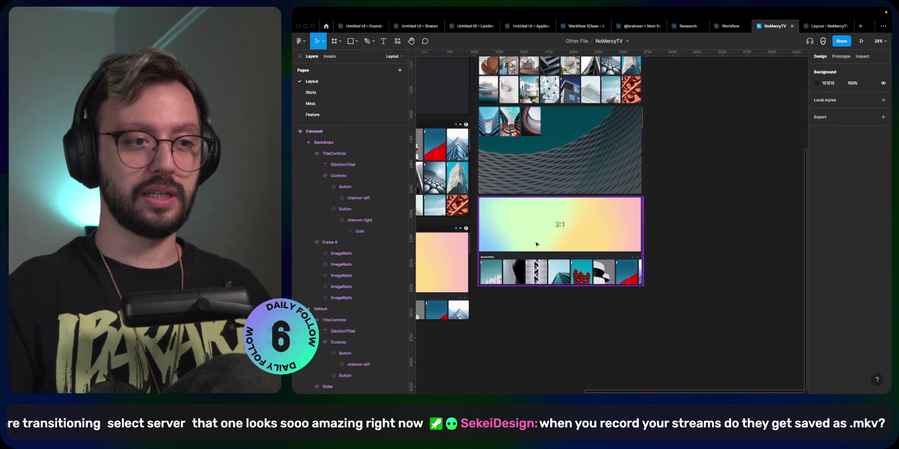
{"action": "left_click", "coordinate": [537, 244]}
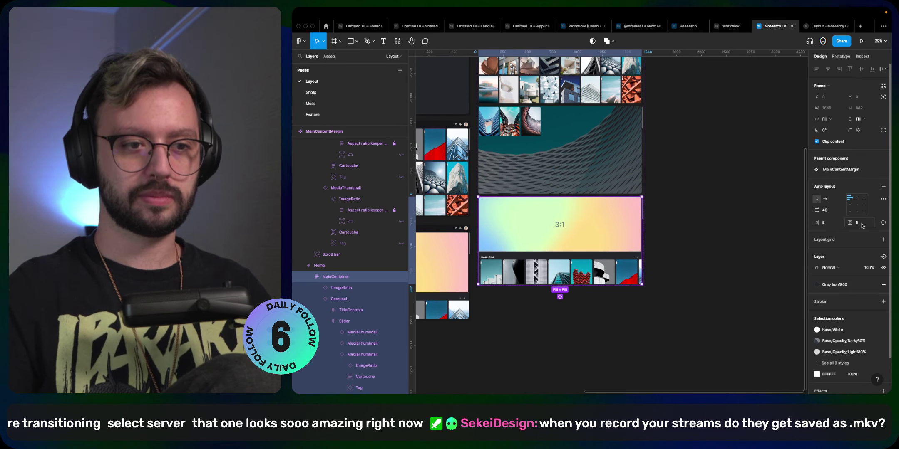
{"action": "left_click", "coordinate": [824, 26]}
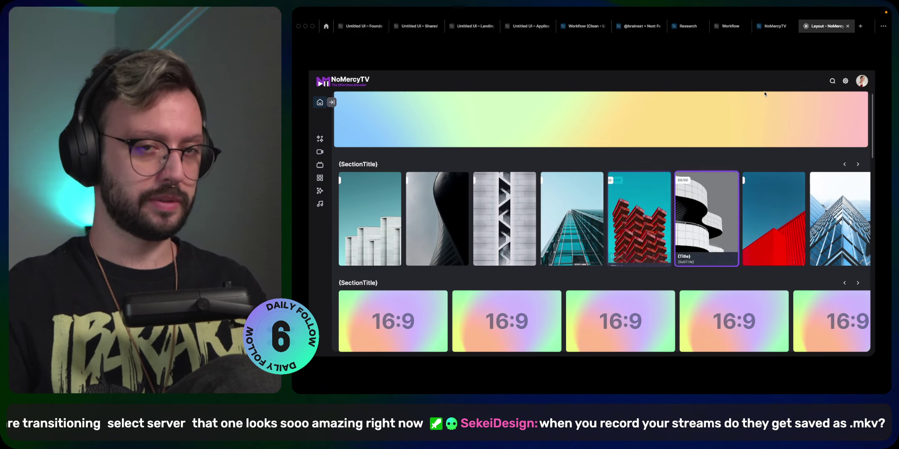
{"action": "left_click", "coordinate": [775, 27]}
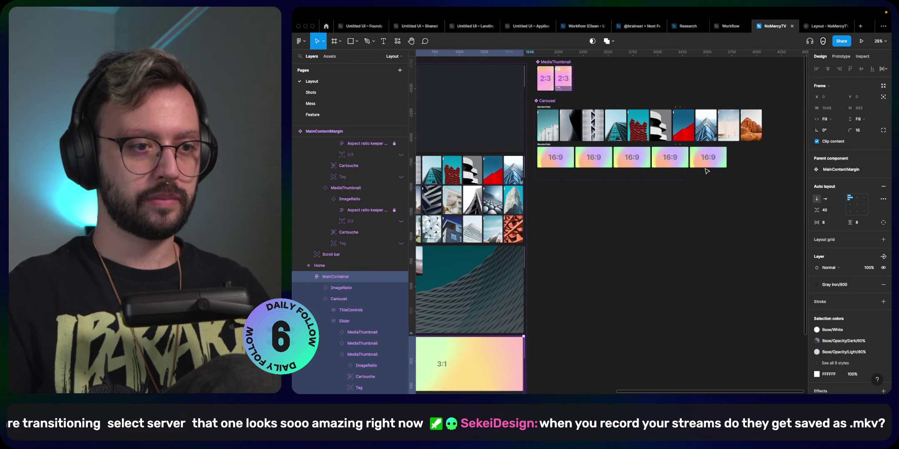
- Set the vertical padding of both Carousel variants to 0,16 and check the spacing in the prototype preview
{"action": "left_click", "coordinate": [639, 166]}
{"action": "key", "text": "super+a"}
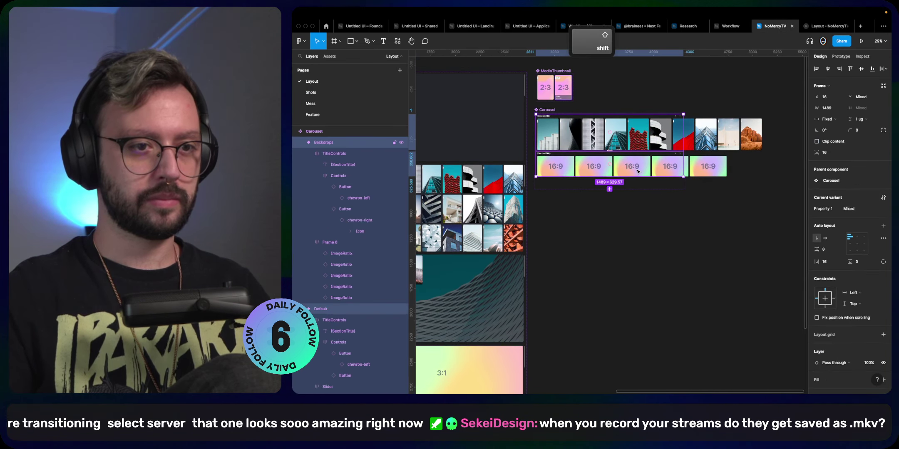
{"action": "left_click", "coordinate": [865, 265]}
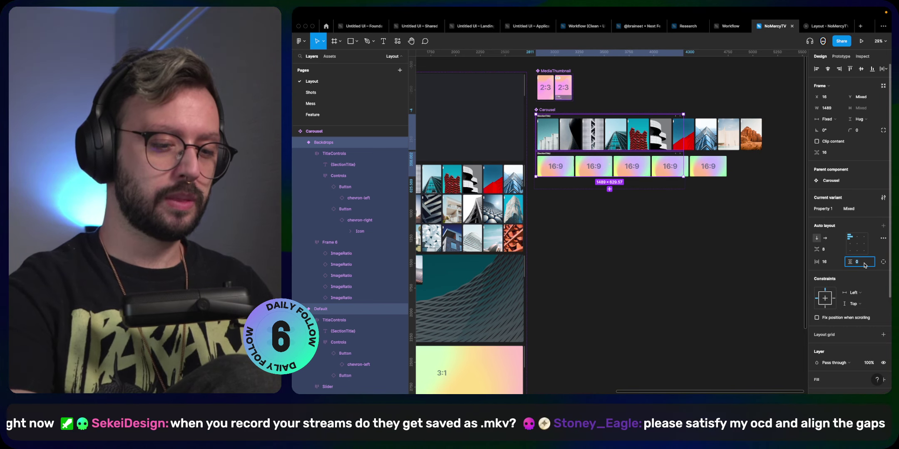
{"action": "type", "text": "0"}
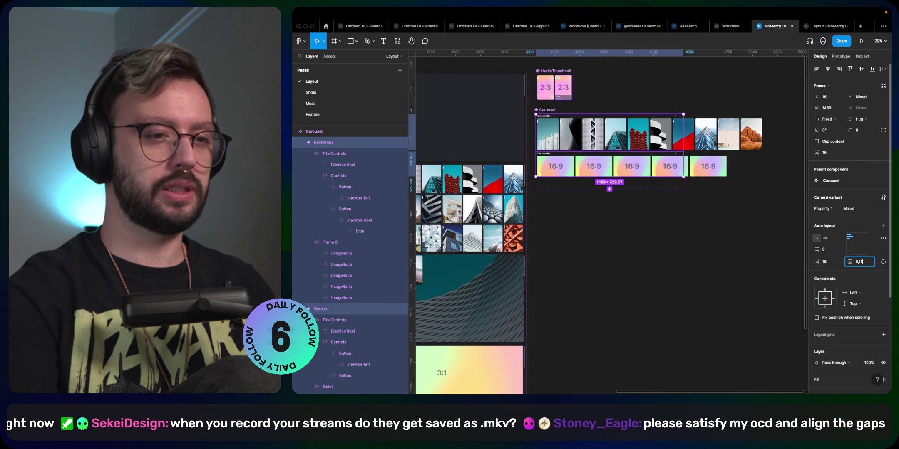
{"action": "left_click", "coordinate": [708, 254]}
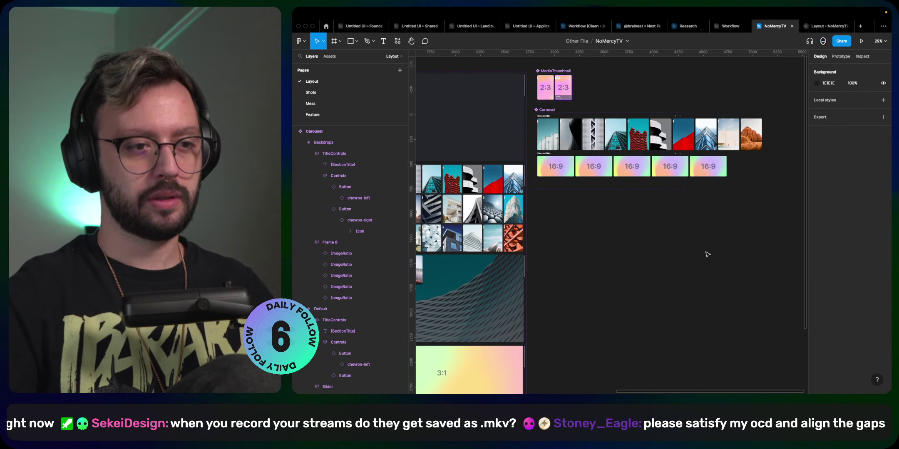
{"action": "left_click", "coordinate": [815, 25]}
{"action": "scroll", "coordinate": [570, 187], "scroll_direction": "down", "scroll_amount": 1}
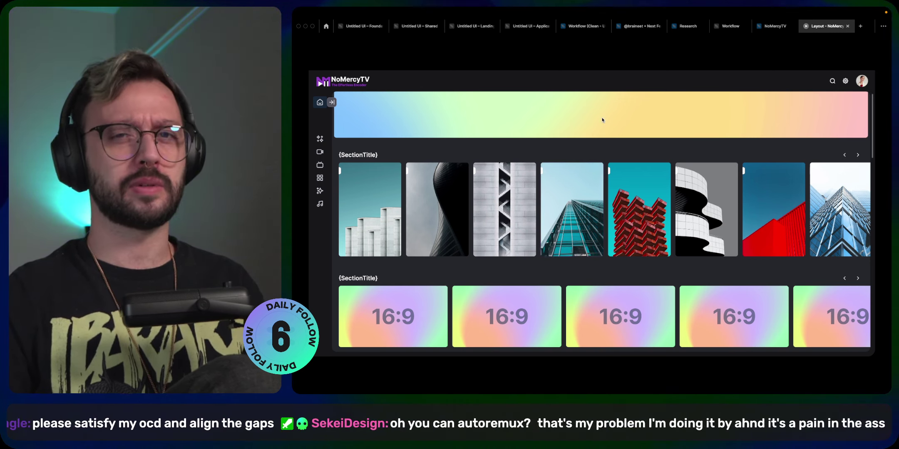
- Switch to OBS Studio and review the streaming and recording output settings, closing them without changes
{"action": "key", "text": "ctrl+Right"}
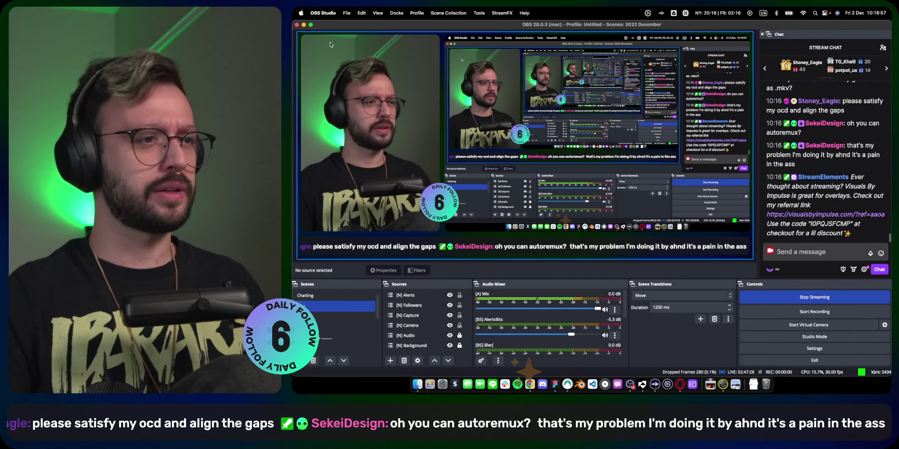
{"action": "left_click", "coordinate": [747, 346]}
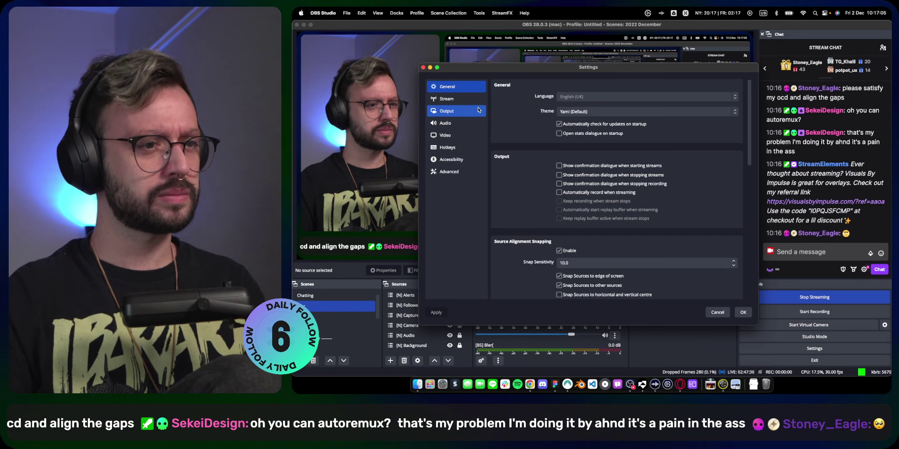
{"action": "left_click", "coordinate": [471, 116]}
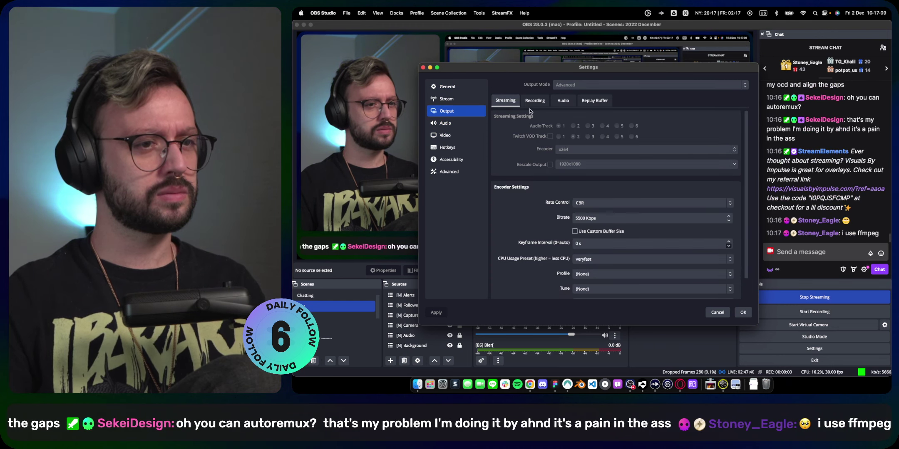
{"action": "left_click", "coordinate": [531, 103]}
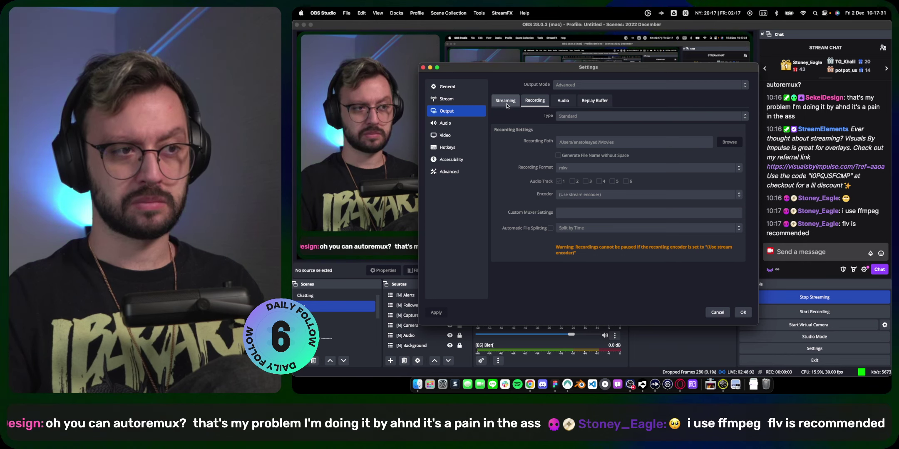
{"action": "left_click", "coordinate": [506, 101]}
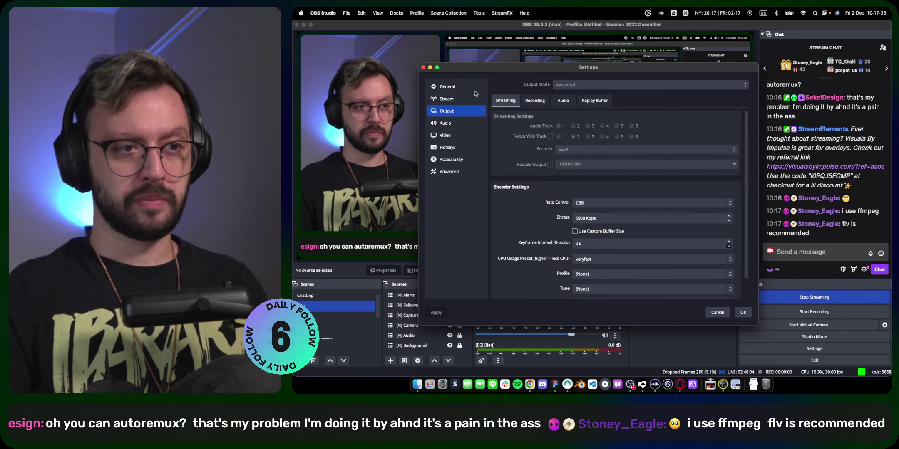
{"action": "key", "text": "Escape"}
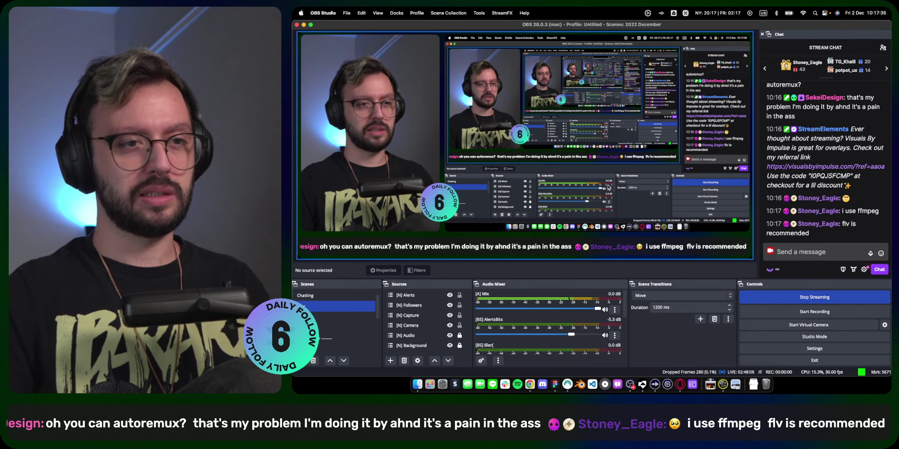
- Switch back to Figma, test the horizontal scrolling of the poster and 16:9 carousels in the prototype preview, and return to the NoMercyTV design file
{"action": "key", "text": "super+Tab"}
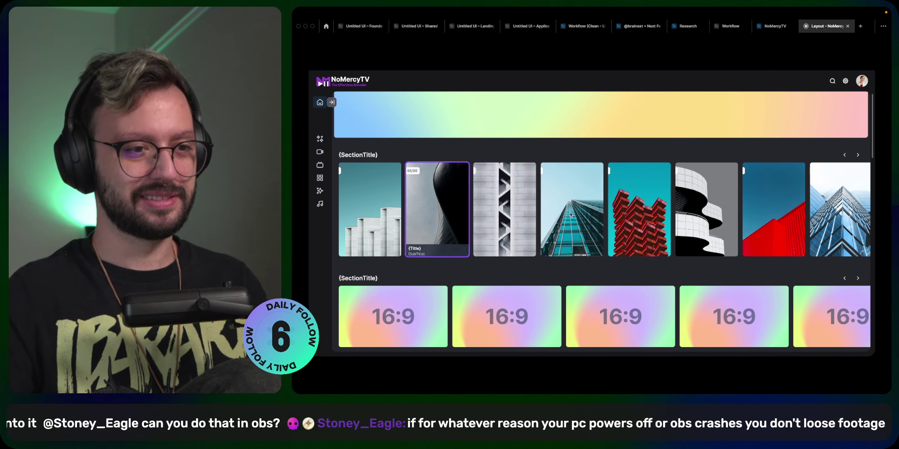
{"action": "scroll", "coordinate": [776, 226], "scroll_direction": "right", "scroll_amount": 2}
{"action": "scroll", "coordinate": [776, 225], "scroll_direction": "right", "scroll_amount": 1}
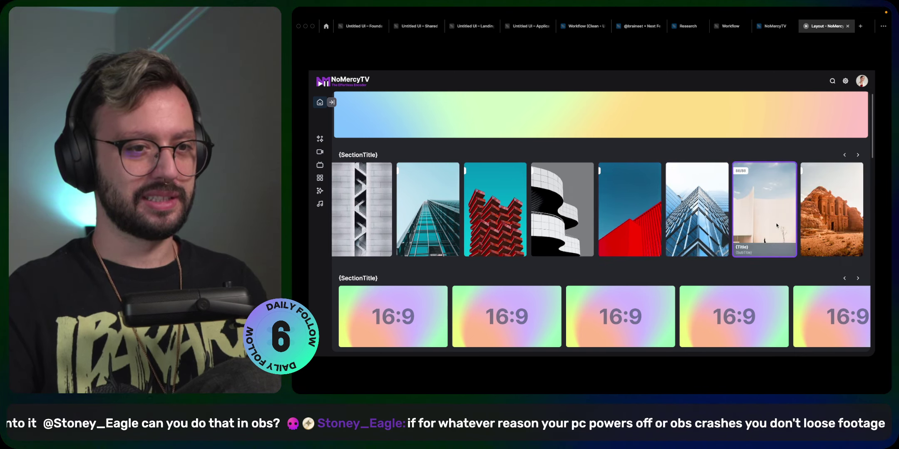
{"action": "scroll", "coordinate": [613, 209], "scroll_direction": "left", "scroll_amount": 3}
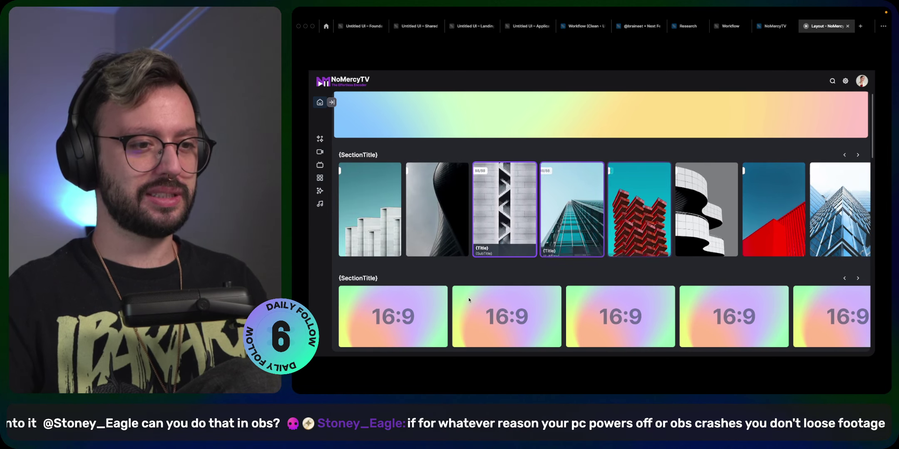
{"action": "scroll", "coordinate": [714, 323], "scroll_direction": "right", "scroll_amount": 1}
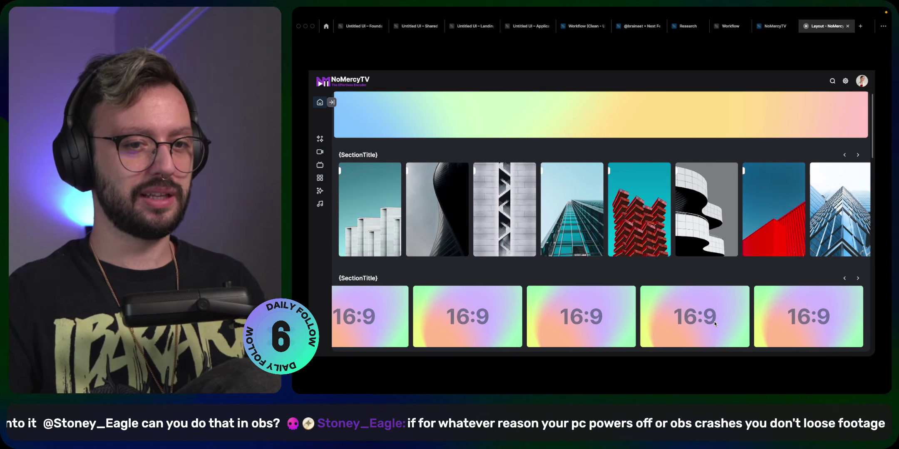
{"action": "scroll", "coordinate": [714, 323], "scroll_direction": "left", "scroll_amount": 1}
{"action": "scroll", "coordinate": [714, 321], "scroll_direction": "right", "scroll_amount": 1}
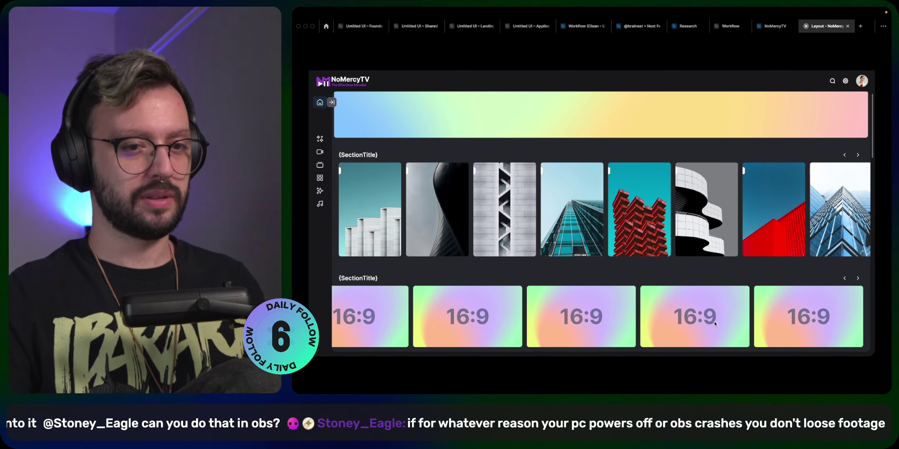
{"action": "scroll", "coordinate": [714, 321], "scroll_direction": "left", "scroll_amount": 1}
{"action": "scroll", "coordinate": [714, 321], "scroll_direction": "right", "scroll_amount": 1}
{"action": "scroll", "coordinate": [714, 321], "scroll_direction": "left", "scroll_amount": 1}
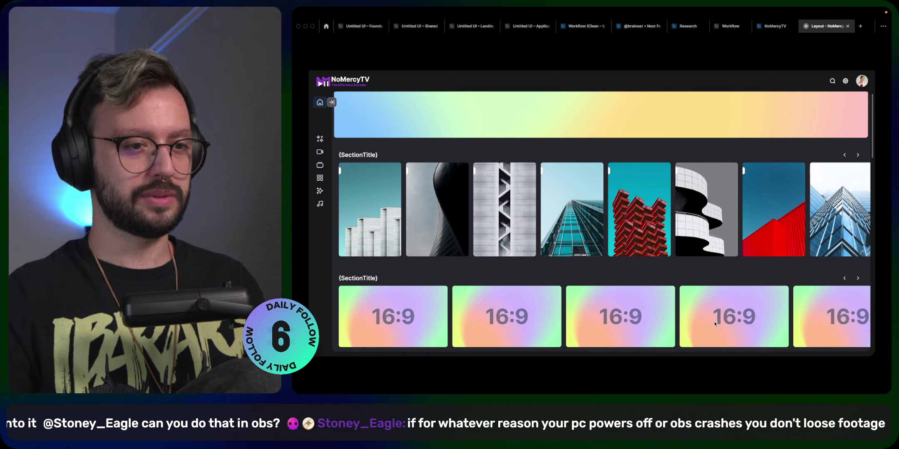
{"action": "key", "text": "ctrl+Right"}
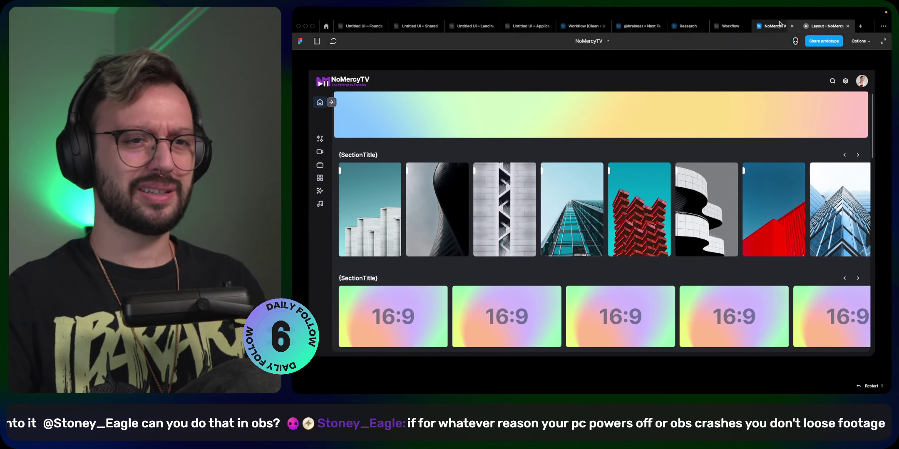
{"action": "left_click", "coordinate": [779, 24]}
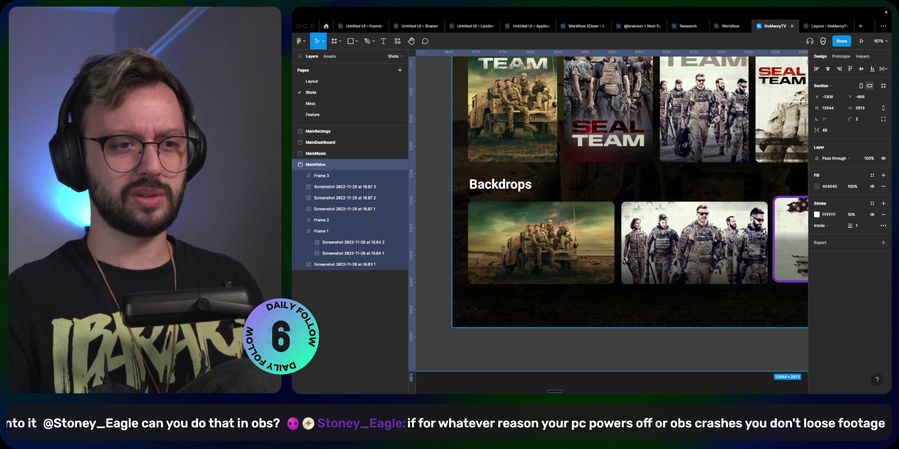
- Review the Posters, Recommendations and Cast rows in the reference screenshot, and return to the Layout page
{"action": "scroll", "coordinate": [623, 259], "scroll_direction": "up", "scroll_amount": 5}
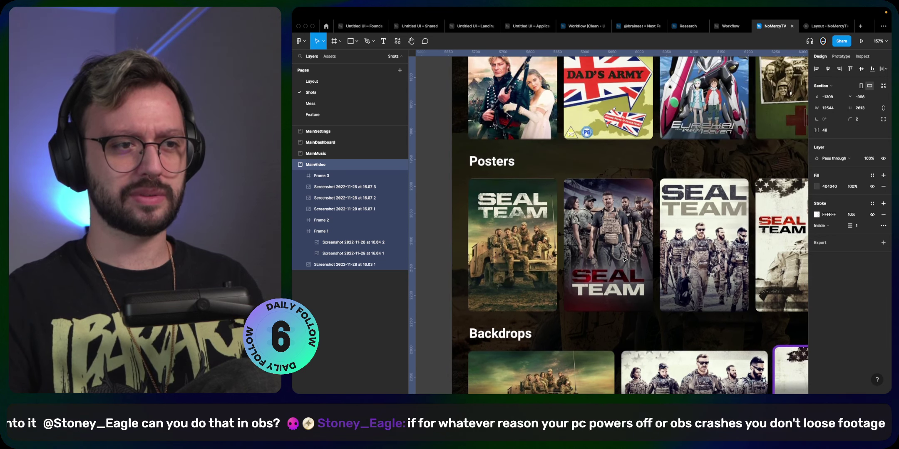
{"action": "scroll", "coordinate": [623, 259], "scroll_direction": "up", "scroll_amount": 17}
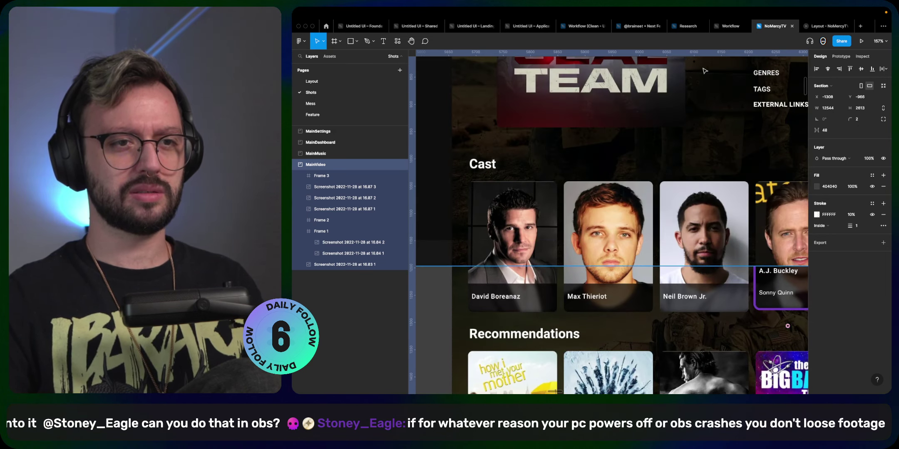
{"action": "left_click", "coordinate": [740, 28]}
{"action": "left_click", "coordinate": [765, 28]}
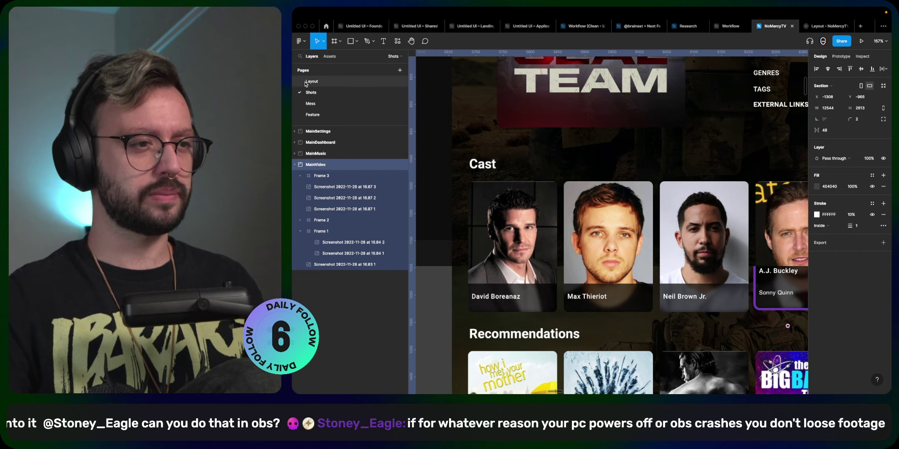
{"action": "left_click", "coordinate": [308, 82]}
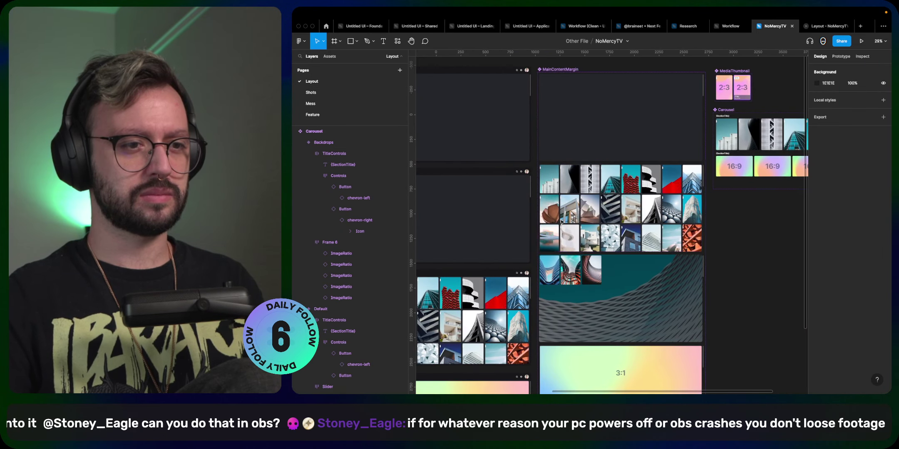
- Wrap the Home variant's 3:1 banner image in an auto layout frame and set that frame's width to Fill container
{"action": "scroll", "coordinate": [564, 279], "scroll_direction": "down", "scroll_amount": 5}
{"action": "scroll", "coordinate": [564, 279], "scroll_direction": "left", "scroll_amount": 4}
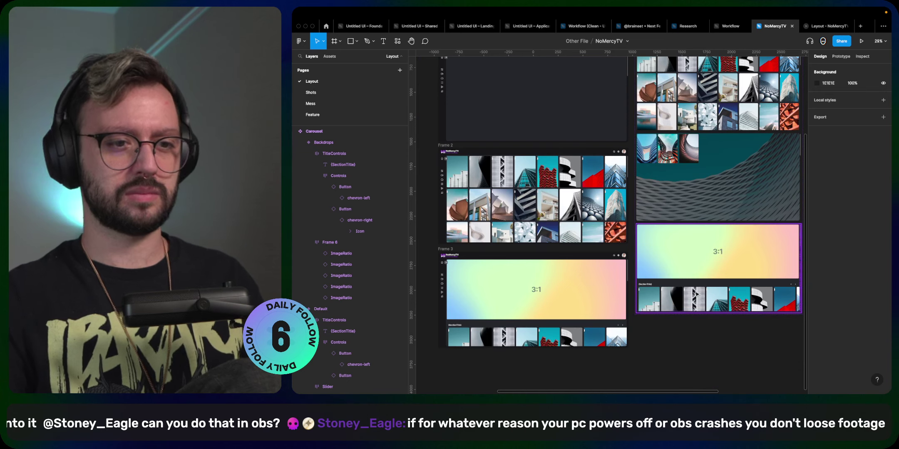
{"action": "scroll", "coordinate": [702, 284], "scroll_direction": "up", "scroll_amount": 10}
{"action": "scroll", "coordinate": [500, 233], "scroll_direction": "left", "scroll_amount": 3}
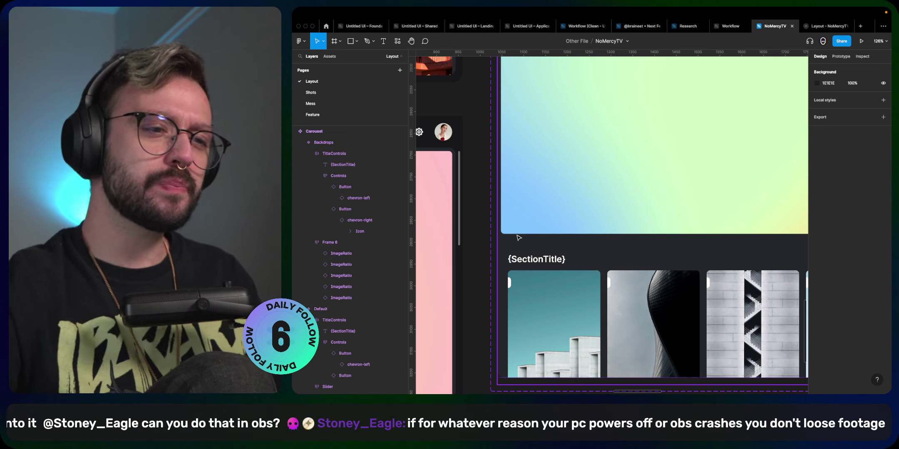
{"action": "scroll", "coordinate": [518, 238], "scroll_direction": "down", "scroll_amount": 5}
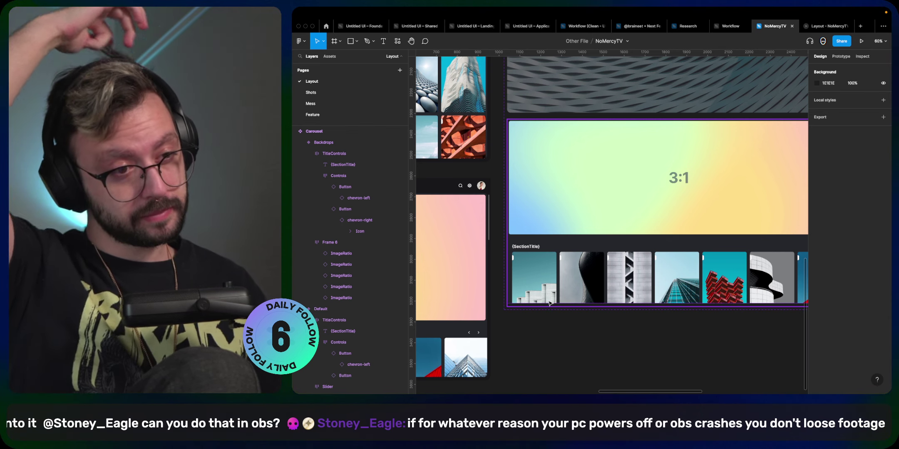
{"action": "left_click", "coordinate": [549, 303], "text": "super"}
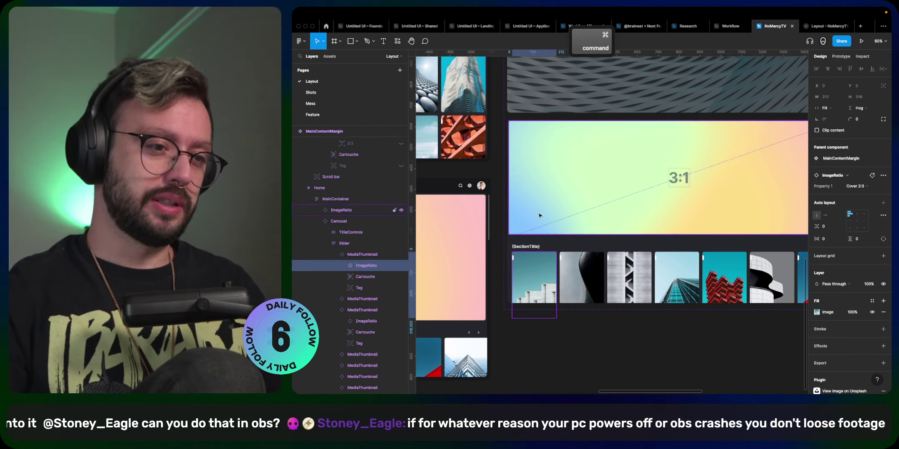
{"action": "left_click", "coordinate": [539, 215]}
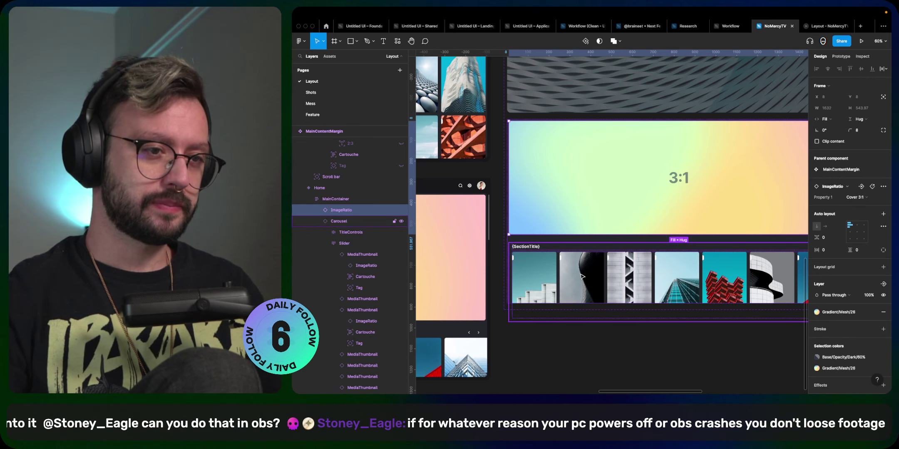
{"action": "key", "text": "shift+a"}
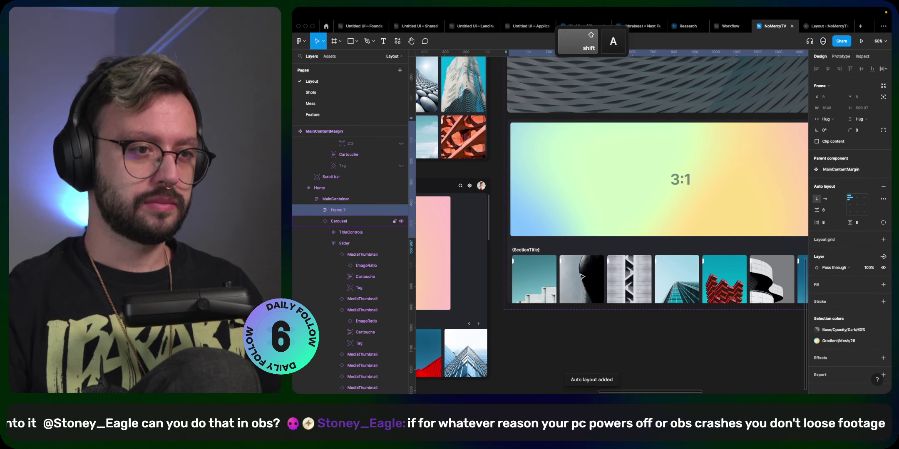
{"action": "left_click", "coordinate": [826, 119]}
{"action": "left_click", "coordinate": [836, 128]}
- Set the width of the 3:1 ImageRatio inside its new wrapper frame to Fill container and deselect
{"action": "double_click", "coordinate": [748, 192]}
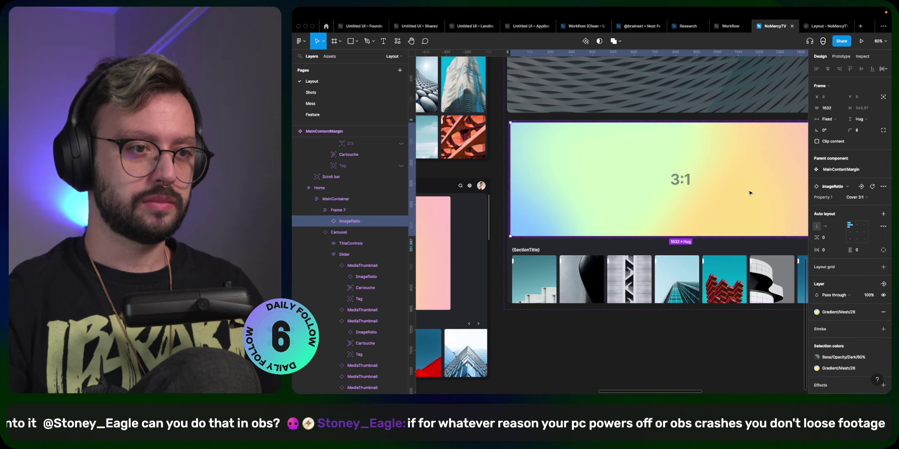
{"action": "left_click", "coordinate": [827, 121]}
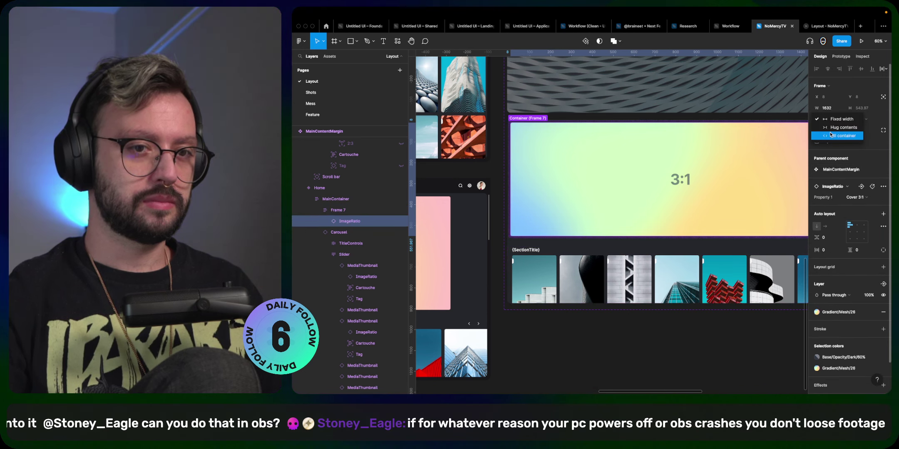
{"action": "left_click", "coordinate": [836, 136]}
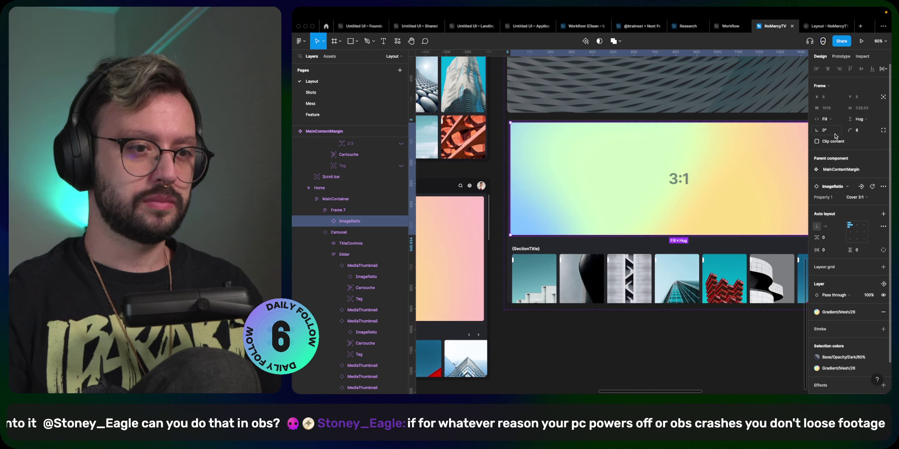
{"action": "left_click", "coordinate": [604, 278]}
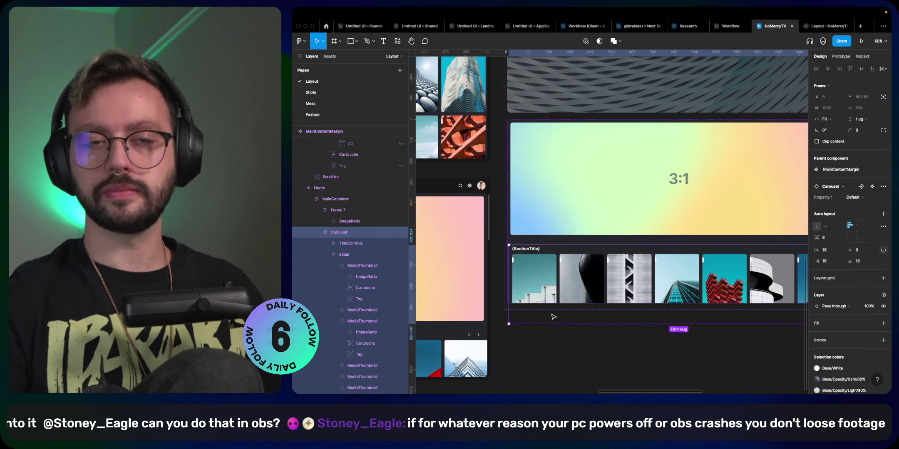
{"action": "left_click", "coordinate": [585, 356]}
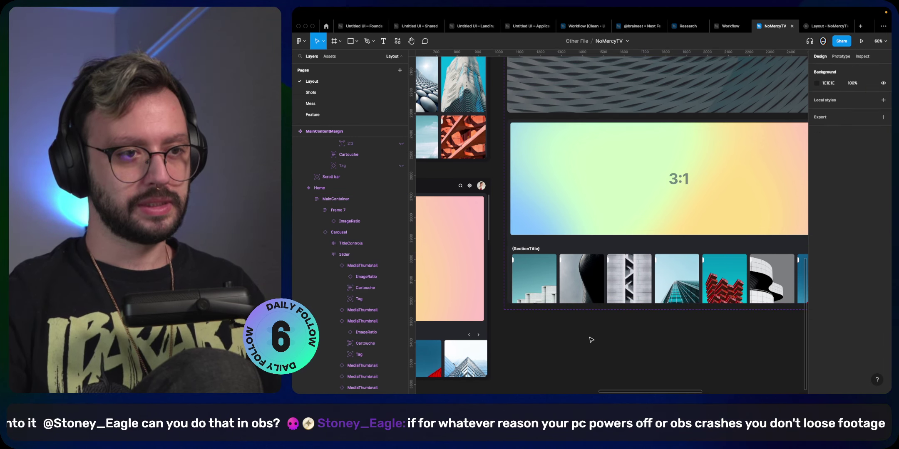
- Measure the banner's distance from the Home MainContainer edges and compare it with the thumbnail margins in the other MainContentMargin variants
{"action": "scroll", "coordinate": [516, 125], "scroll_direction": "up", "scroll_amount": 10}
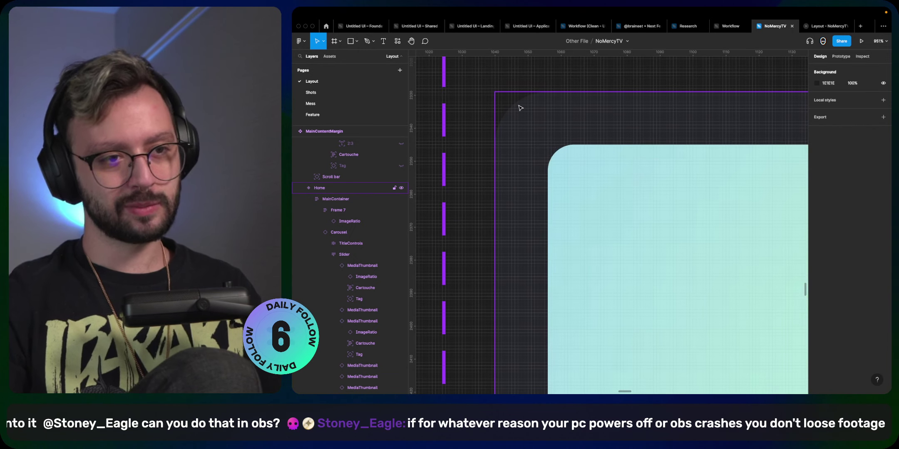
{"action": "left_click", "coordinate": [588, 192]}
{"action": "key", "text": "alt"}
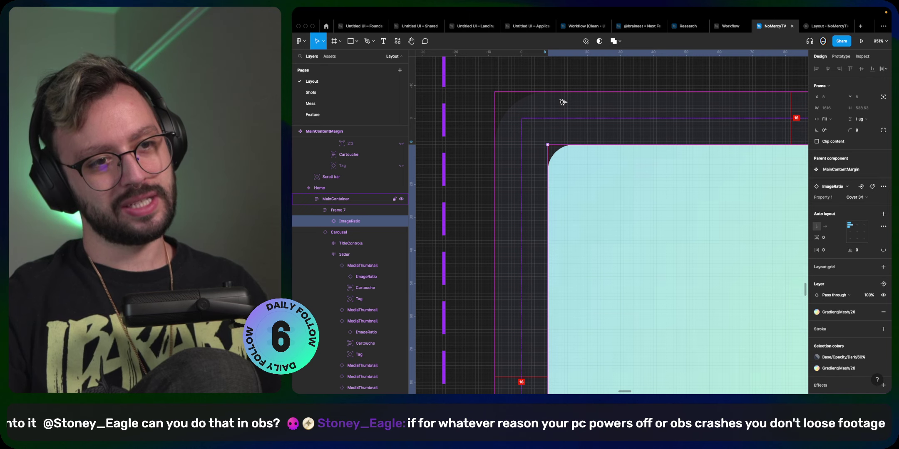
{"action": "key", "text": "super"}
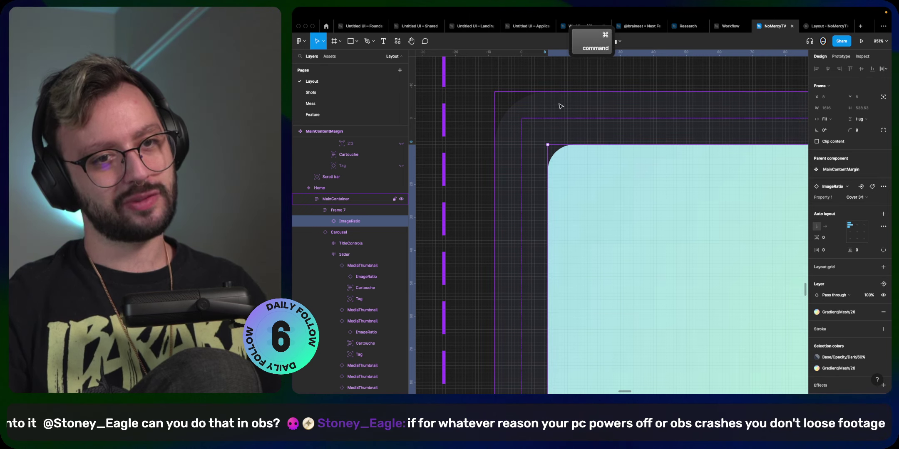
{"action": "left_click", "coordinate": [541, 111], "text": "super"}
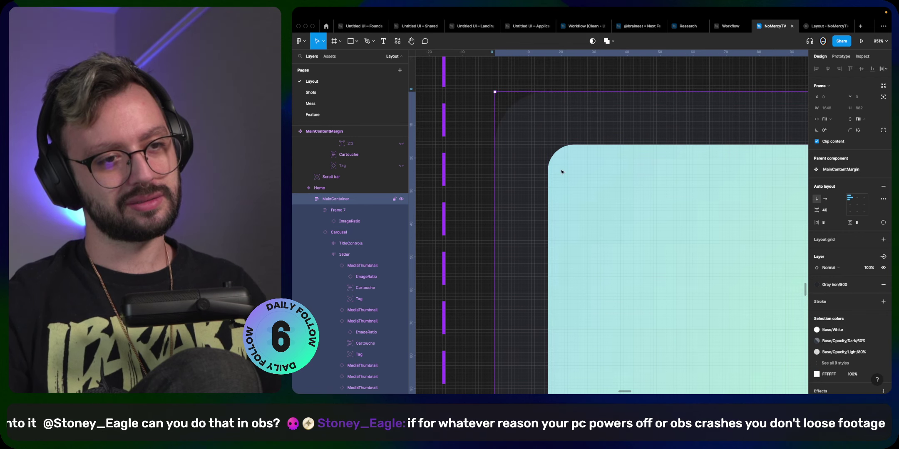
{"action": "scroll", "coordinate": [565, 166], "scroll_direction": "down", "scroll_amount": 10}
{"action": "scroll", "coordinate": [559, 256], "scroll_direction": "down", "scroll_amount": 5}
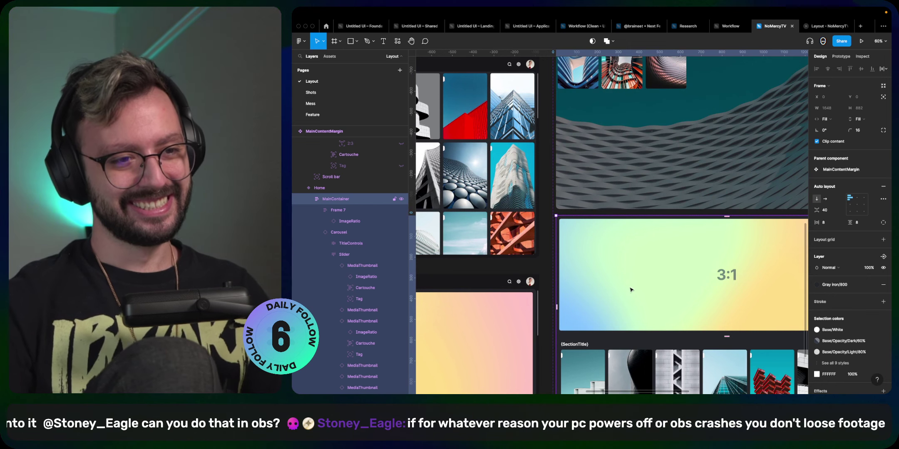
{"action": "scroll", "coordinate": [631, 290], "scroll_direction": "up", "scroll_amount": 8}
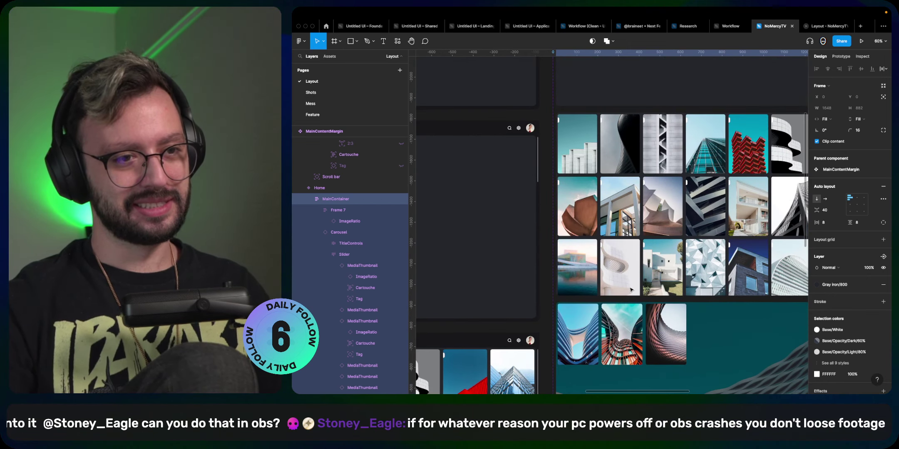
{"action": "scroll", "coordinate": [571, 120], "scroll_direction": "up", "scroll_amount": 10}
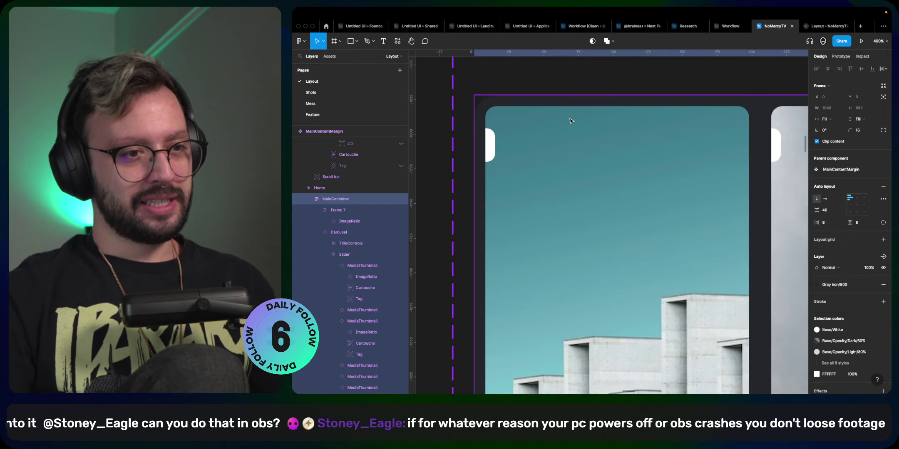
{"action": "scroll", "coordinate": [588, 233], "scroll_direction": "down", "scroll_amount": 6}
{"action": "scroll", "coordinate": [589, 233], "scroll_direction": "up", "scroll_amount": 6}
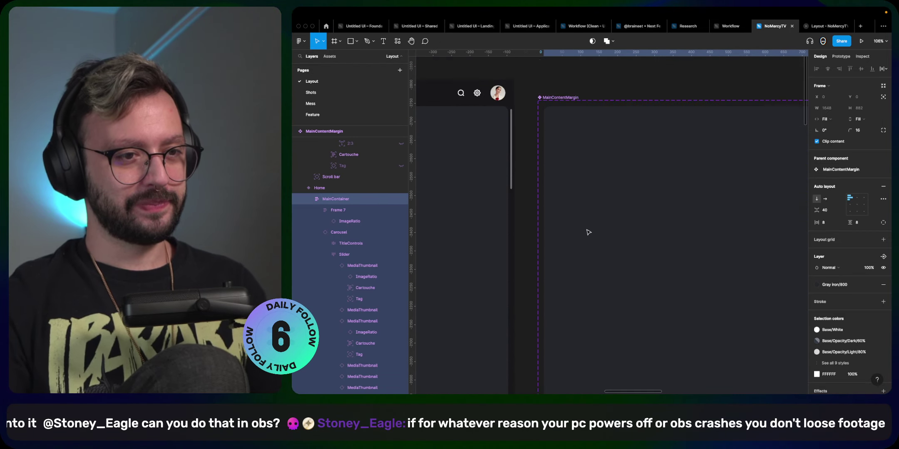
{"action": "scroll", "coordinate": [588, 232], "scroll_direction": "down", "scroll_amount": 15}
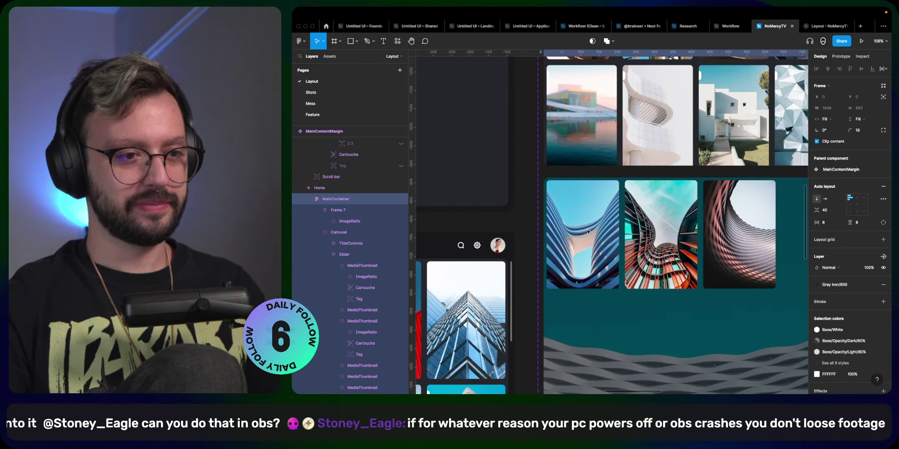
{"action": "scroll", "coordinate": [588, 232], "scroll_direction": "down", "scroll_amount": 12}
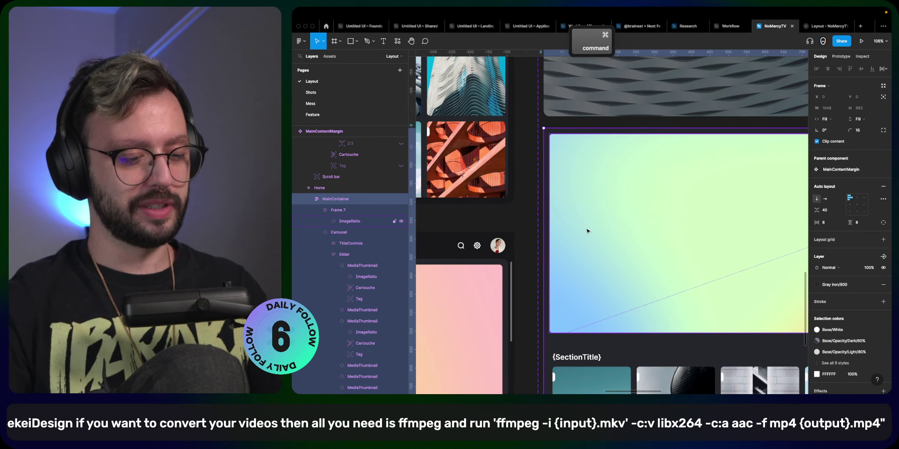
- Undo the banner's auto layout wrapper frame and its width changes in the Home MainContainer
{"action": "key", "text": "super+z"}
{"action": "key", "text": "super+z"}
{"action": "key", "text": "super+z"}
{"action": "key", "text": "super+z"}
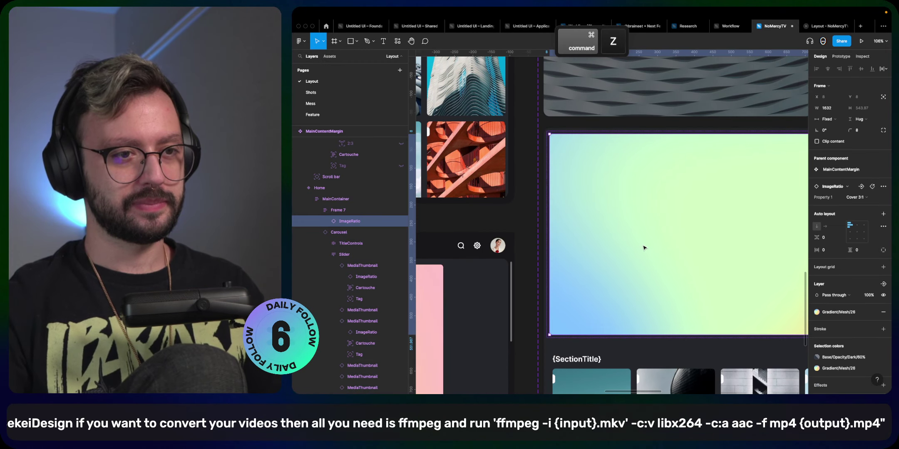
{"action": "key", "text": "super+z"}
{"action": "key", "text": "super+z"}
{"action": "key", "text": "super+z"}
{"action": "key", "text": "super+z"}
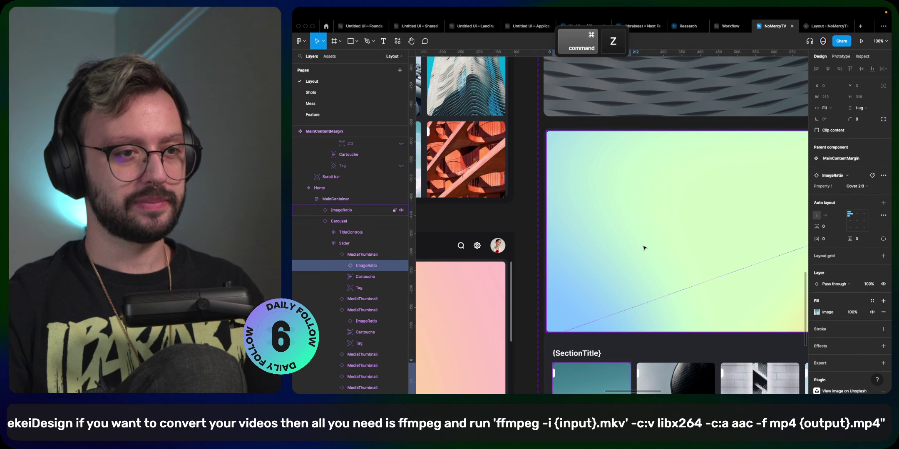
{"action": "scroll", "coordinate": [615, 316], "scroll_direction": "down", "scroll_amount": 3}
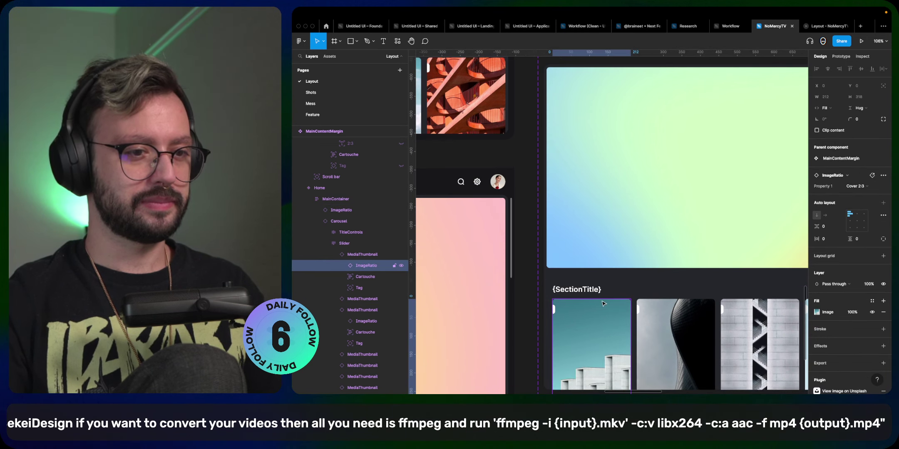
{"action": "key", "text": "super+z"}
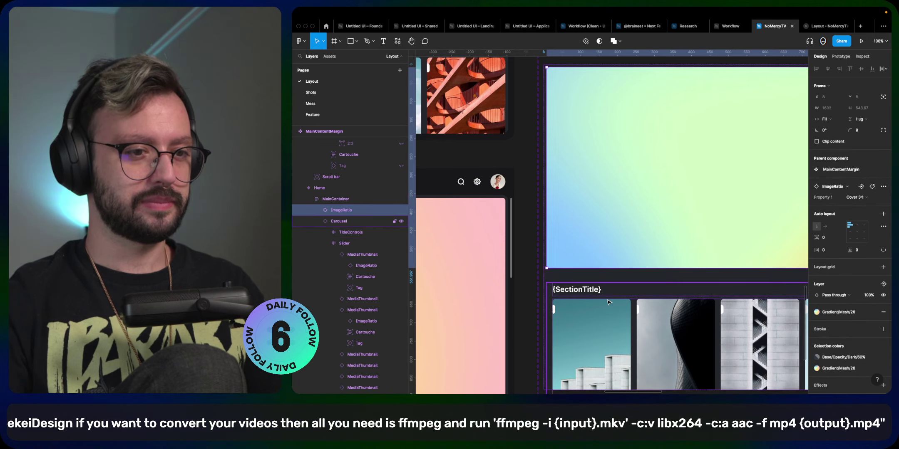
- Set the left padding of both Carousel variants, Default and Backdrops, to 0 and their right padding to 16
{"action": "left_click", "coordinate": [608, 301]}
{"action": "scroll", "coordinate": [644, 159], "scroll_direction": "down", "scroll_amount": 10}
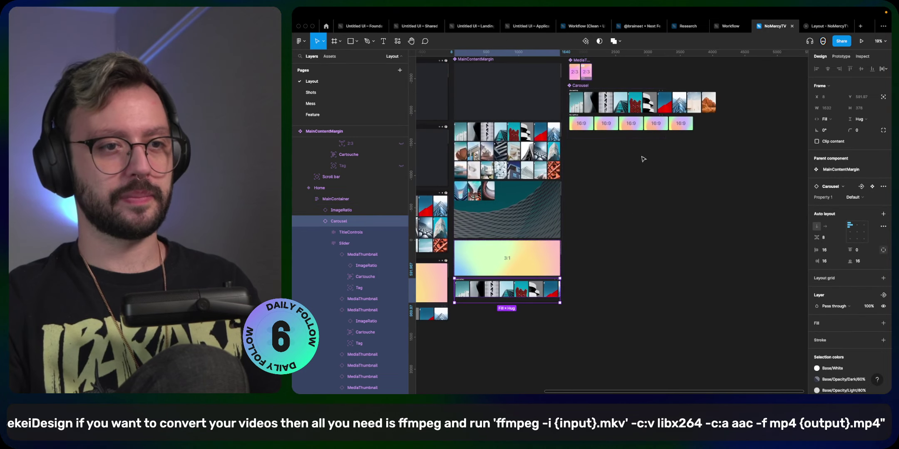
{"action": "left_click", "coordinate": [589, 127]}
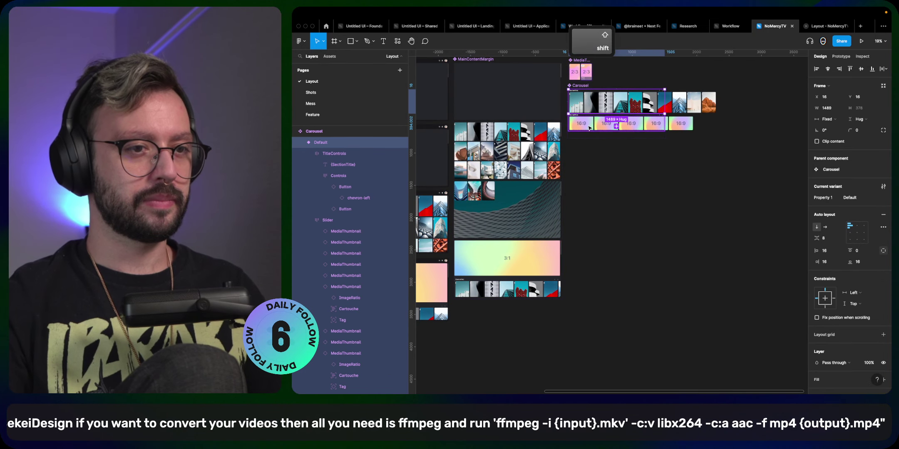
{"action": "left_click", "coordinate": [589, 128], "text": "shift"}
{"action": "left_click", "coordinate": [832, 263]}
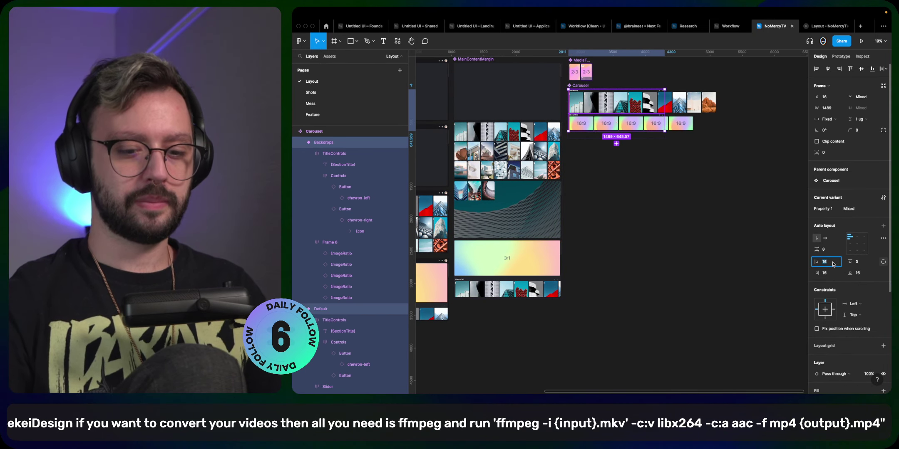
{"action": "key", "text": "shift+Down"}
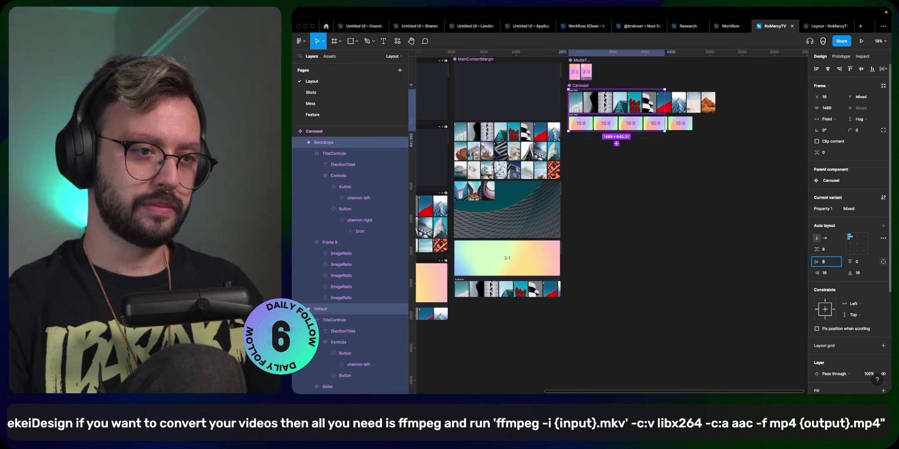
{"action": "key", "text": "shift+Down"}
{"action": "left_click", "coordinate": [826, 273]}
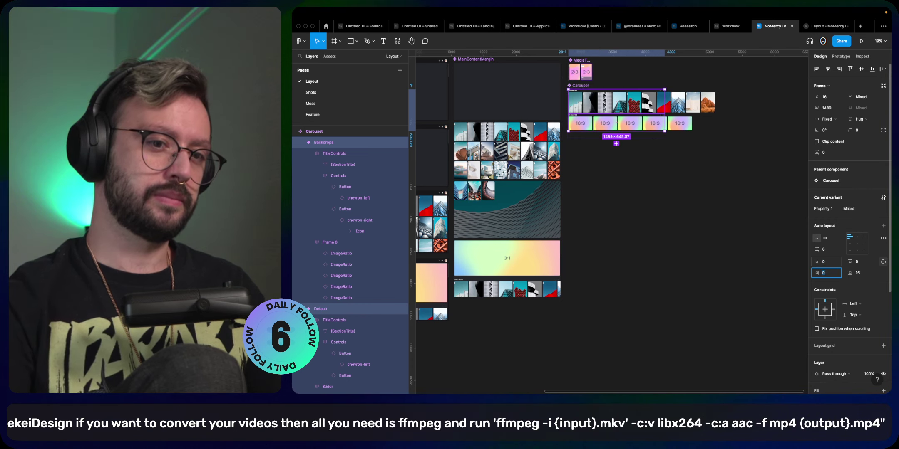
{"action": "key", "text": "shift+Up"}
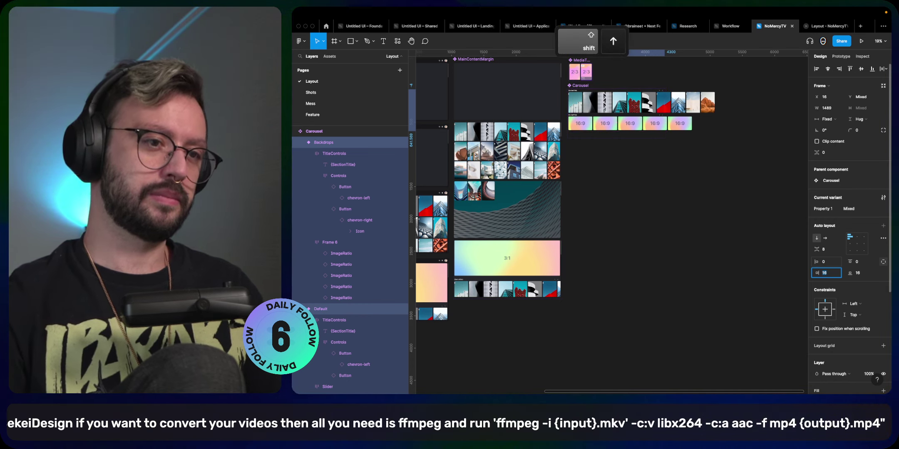
{"action": "left_click", "coordinate": [508, 331]}
- Examine how the carousel's left and right edges align with the 3:1 banner in the home screen frame and the Home variant
{"action": "scroll", "coordinate": [508, 333], "scroll_direction": "down", "scroll_amount": 2}
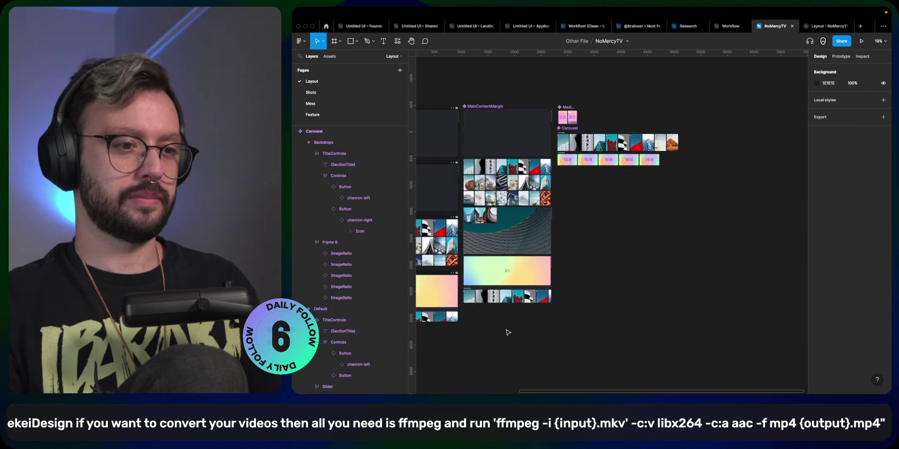
{"action": "scroll", "coordinate": [507, 332], "scroll_direction": "up", "scroll_amount": 6}
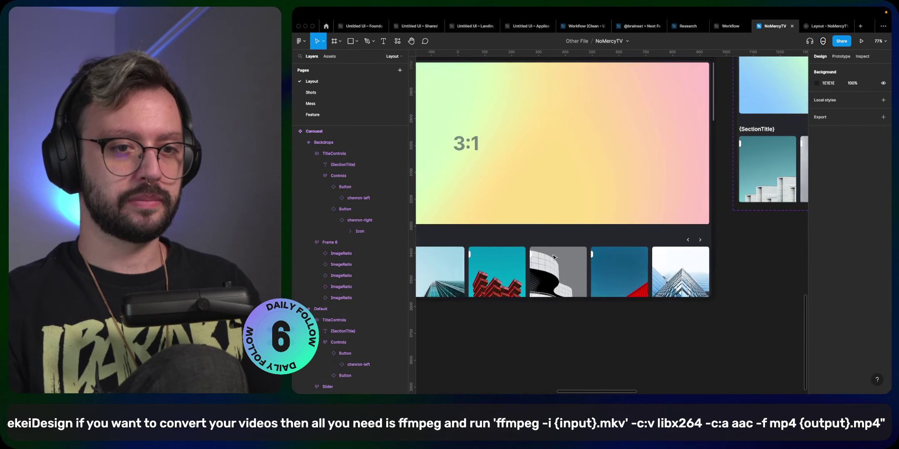
{"action": "scroll", "coordinate": [553, 257], "scroll_direction": "left", "scroll_amount": 5}
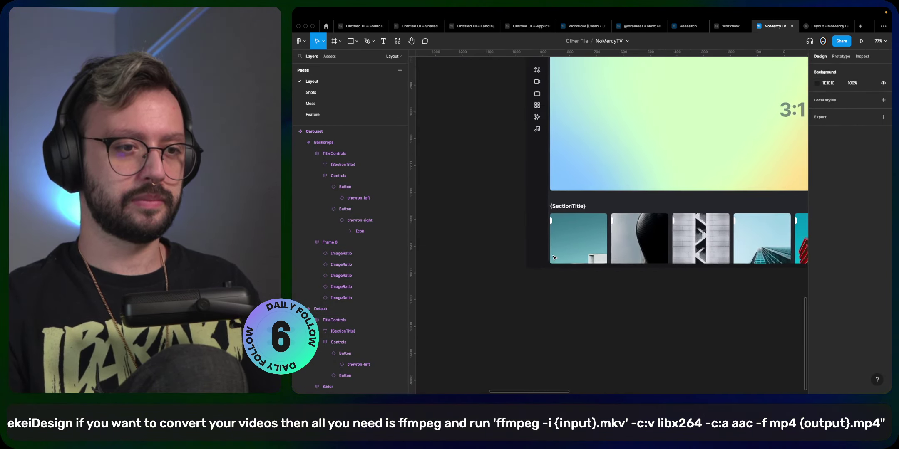
{"action": "scroll", "coordinate": [554, 257], "scroll_direction": "left", "scroll_amount": 5}
{"action": "scroll", "coordinate": [721, 206], "scroll_direction": "up", "scroll_amount": 6}
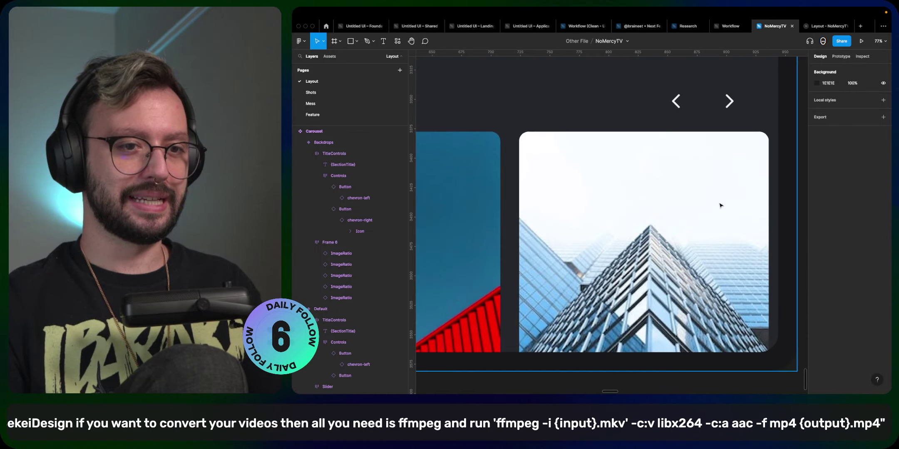
{"action": "scroll", "coordinate": [721, 206], "scroll_direction": "down", "scroll_amount": 5}
{"action": "scroll", "coordinate": [719, 203], "scroll_direction": "right", "scroll_amount": 2}
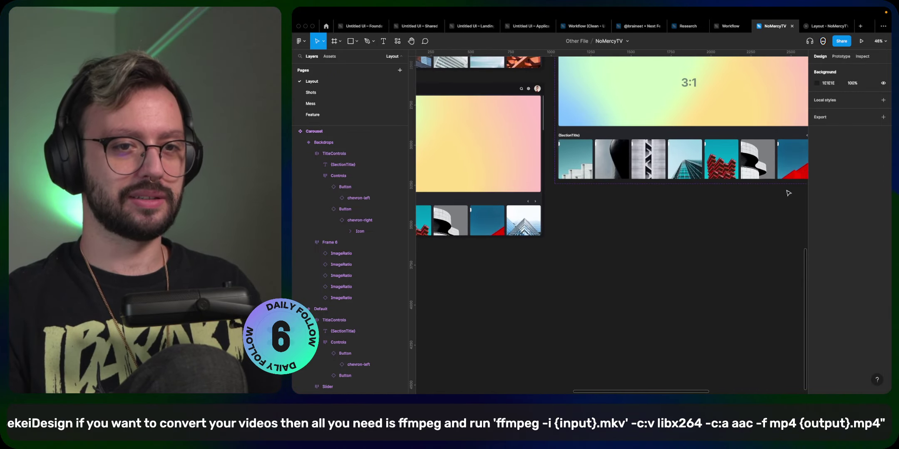
{"action": "scroll", "coordinate": [683, 170], "scroll_direction": "down", "scroll_amount": 3}
{"action": "scroll", "coordinate": [683, 183], "scroll_direction": "up", "scroll_amount": 3}
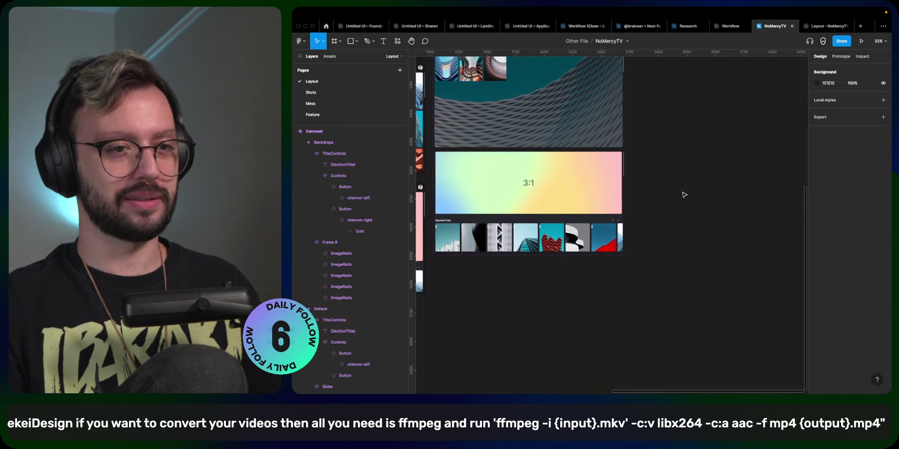
- Set the left and right padding of both Carousel variants, Default and Backdrops, to 8
{"action": "scroll", "coordinate": [684, 195], "scroll_direction": "up", "scroll_amount": 4}
{"action": "scroll", "coordinate": [684, 195], "scroll_direction": "right", "scroll_amount": 3}
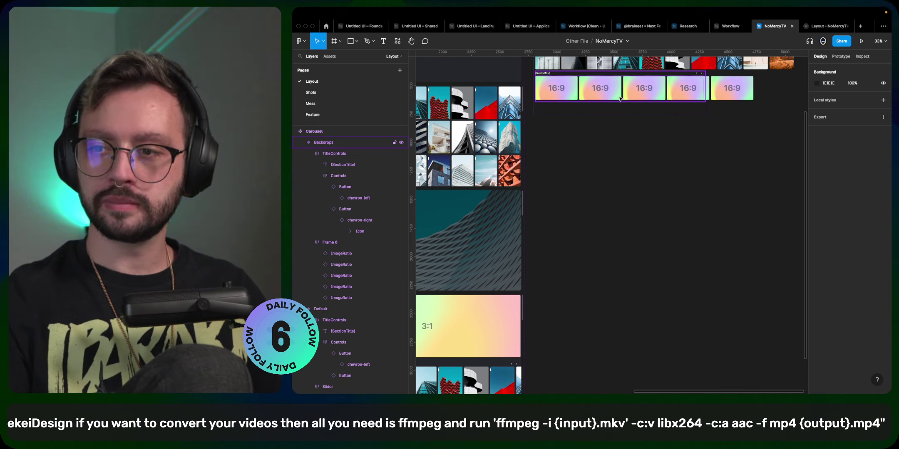
{"action": "scroll", "coordinate": [626, 98], "scroll_direction": "up", "scroll_amount": 1}
{"action": "left_click", "coordinate": [665, 109]}
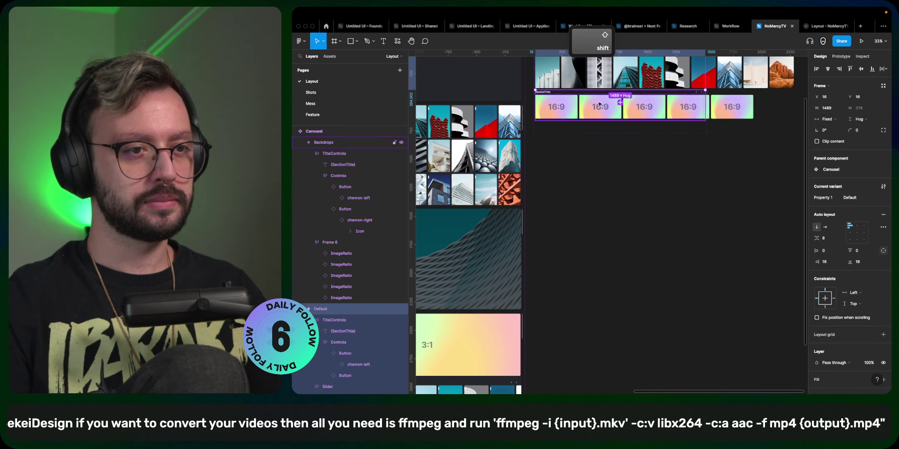
{"action": "left_click", "coordinate": [687, 88], "text": "shift"}
{"action": "left_click", "coordinate": [826, 262]}
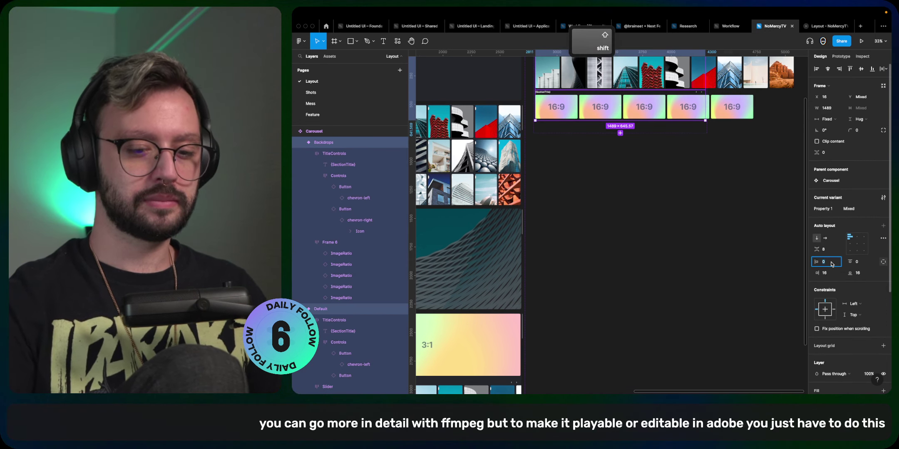
{"action": "key", "text": "shift+Up"}
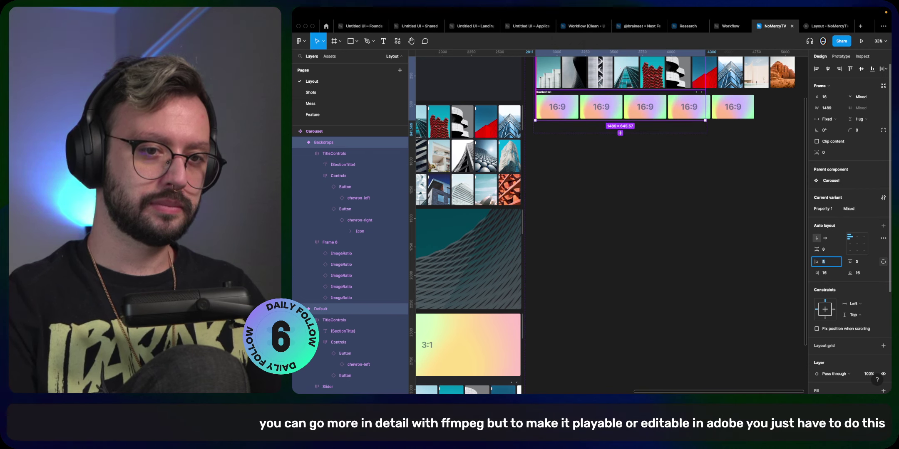
{"action": "left_click", "coordinate": [826, 273]}
{"action": "key", "text": "shift+Down"}
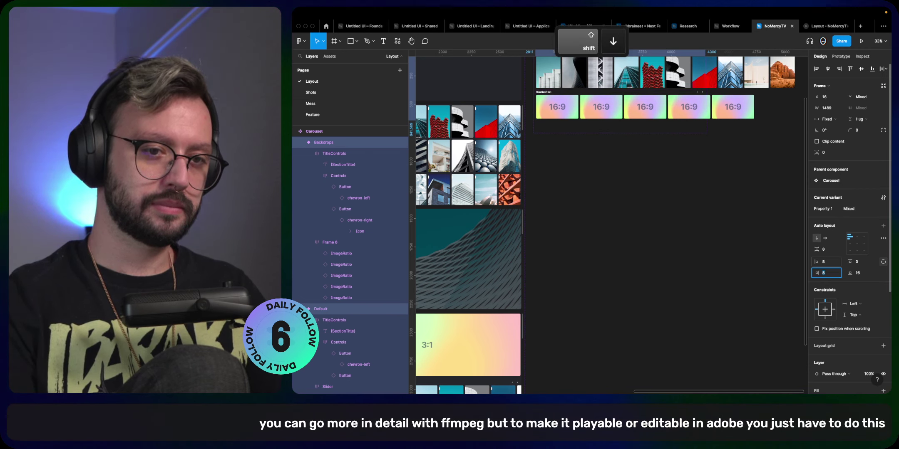
{"action": "left_click", "coordinate": [686, 241]}
- Switch to the Layout prototype and slide the poster and backdrop carousels sideways to check their edge alignment with the banner
{"action": "scroll", "coordinate": [687, 240], "scroll_direction": "down", "scroll_amount": 5}
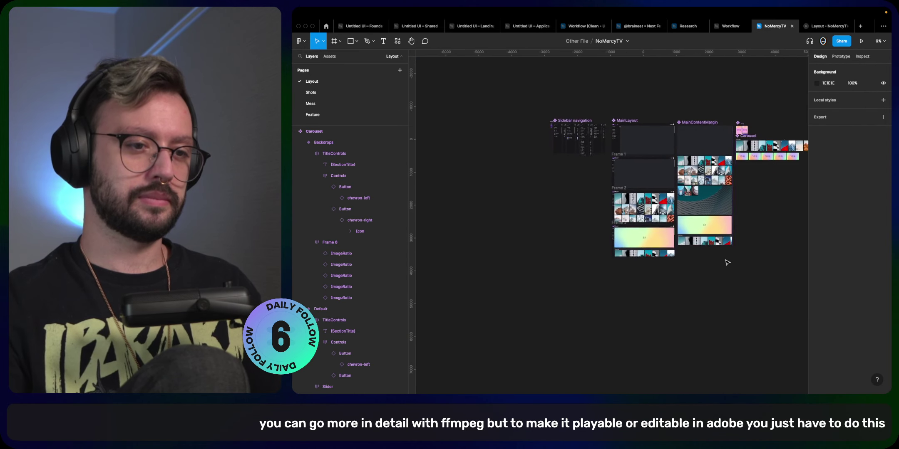
{"action": "left_click", "coordinate": [835, 25]}
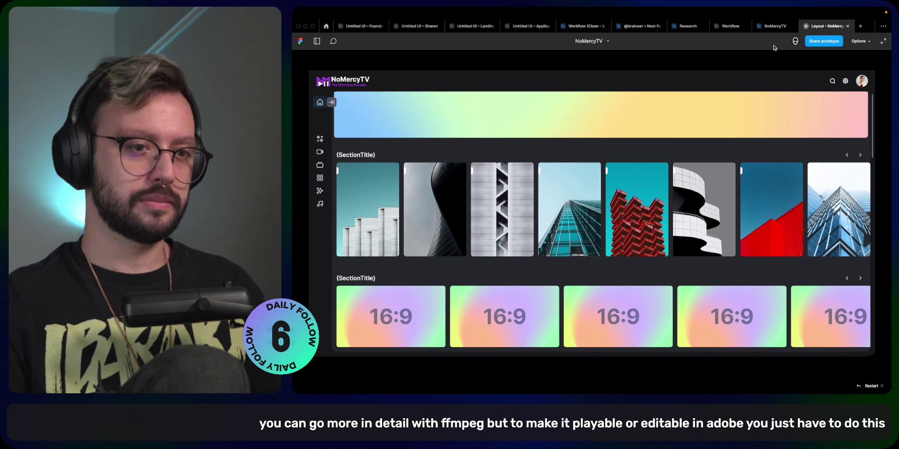
{"action": "scroll", "coordinate": [828, 212], "scroll_direction": "right", "scroll_amount": 3}
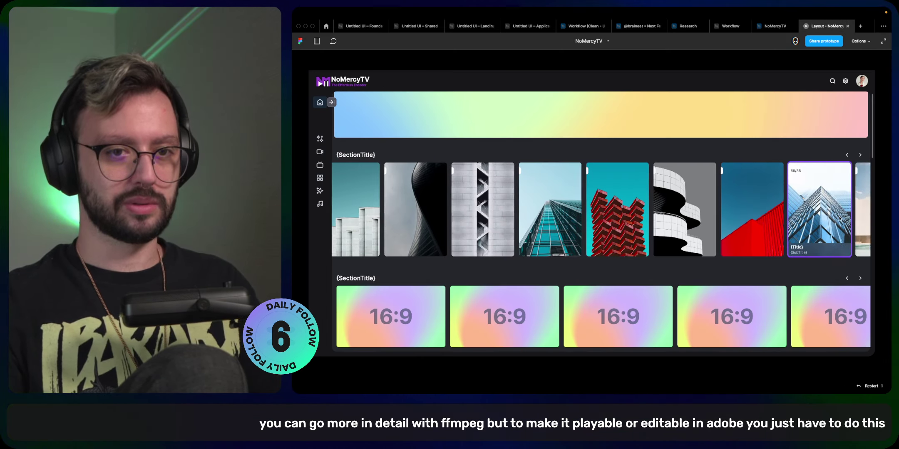
{"action": "scroll", "coordinate": [839, 219], "scroll_direction": "left", "scroll_amount": 3}
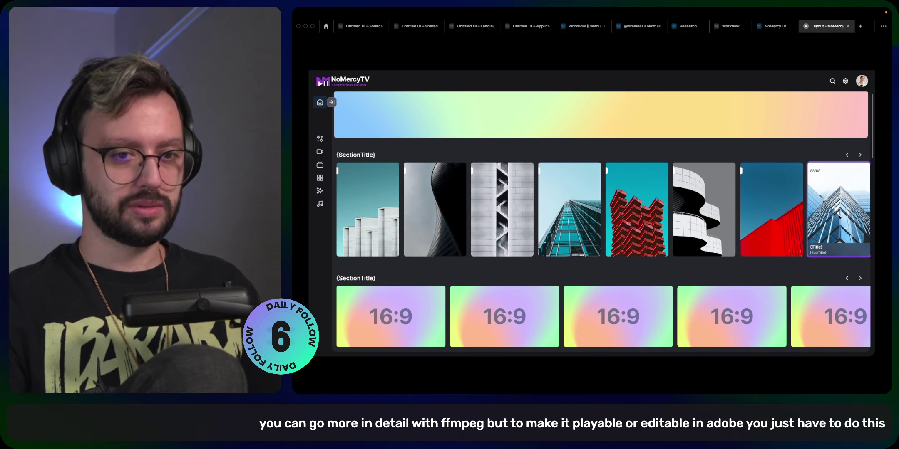
{"action": "scroll", "coordinate": [808, 332], "scroll_direction": "right", "scroll_amount": 2}
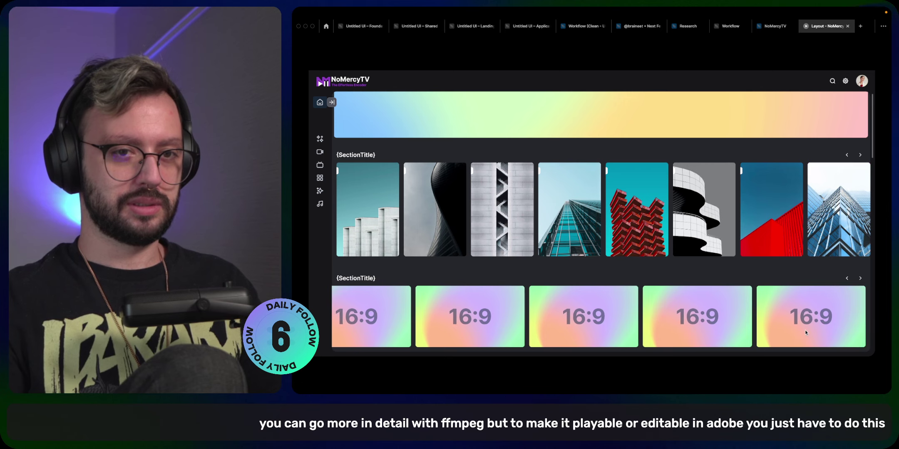
{"action": "scroll", "coordinate": [805, 329], "scroll_direction": "left", "scroll_amount": 1}
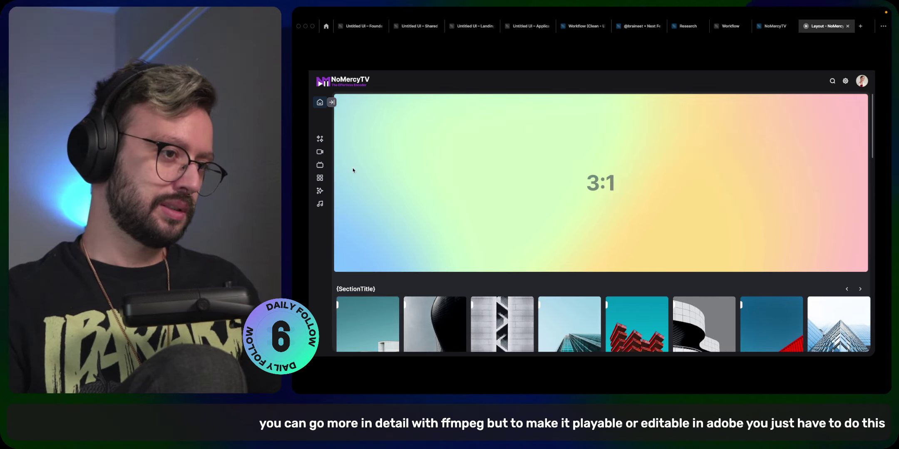
- Return to the NoMercyTV design file, try wrapping the Home variant's 3:1 banner in an auto layout frame, and undo it
{"action": "left_click", "coordinate": [773, 26]}
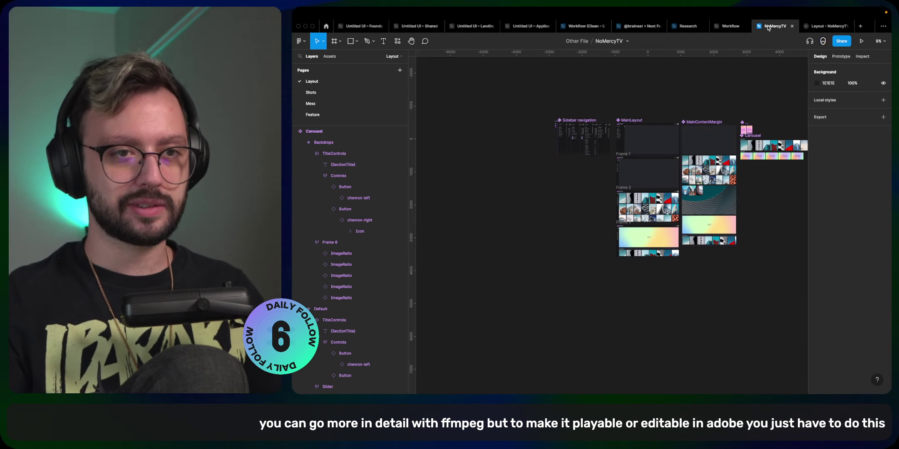
{"action": "scroll", "coordinate": [724, 239], "scroll_direction": "up", "scroll_amount": 5}
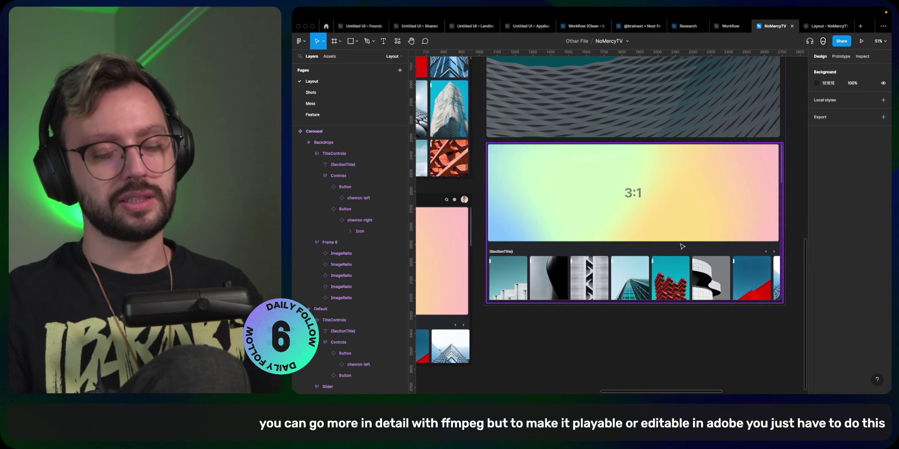
{"action": "left_click", "coordinate": [500, 251], "text": "super"}
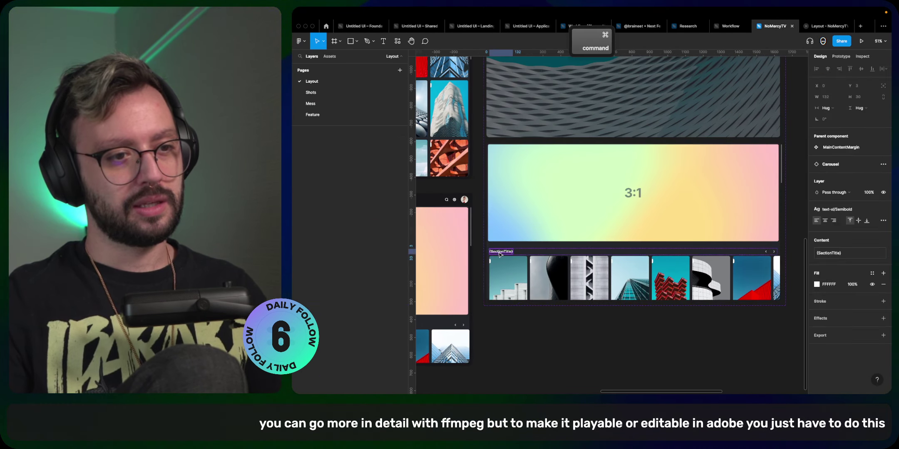
{"action": "left_click", "coordinate": [509, 215]}
{"action": "key", "text": "shift+a"}
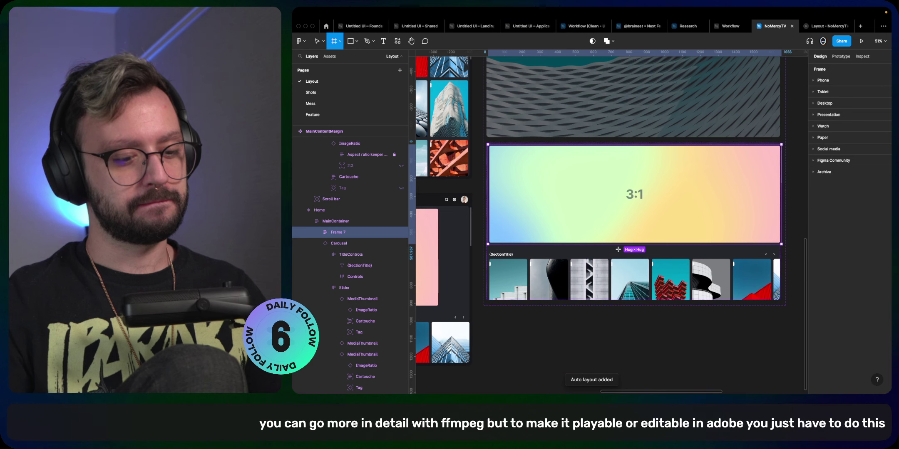
{"action": "key", "text": "v"}
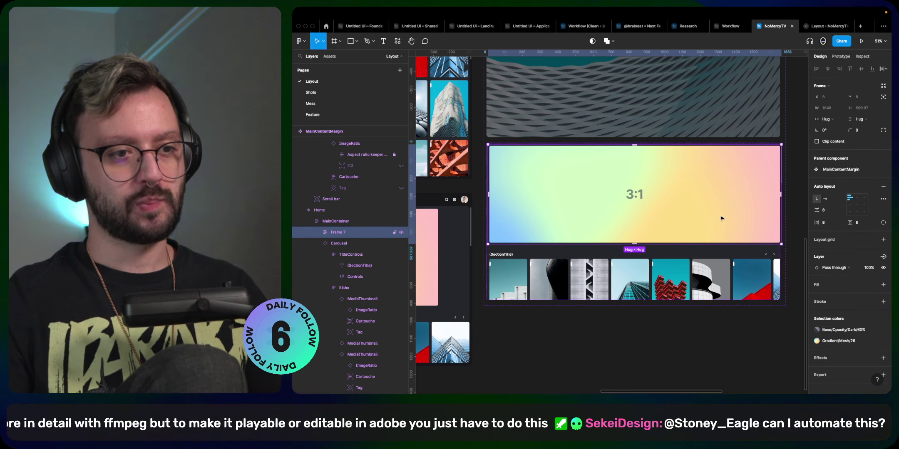
{"action": "key", "text": "super+z"}
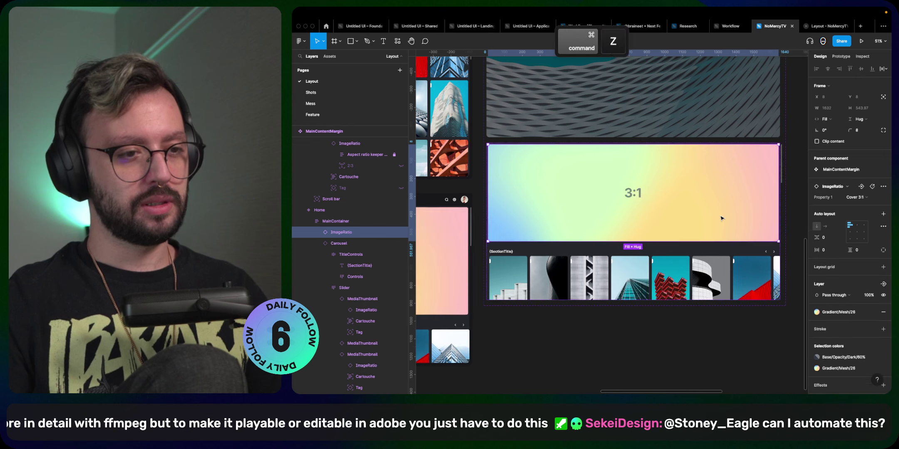
{"action": "left_click", "coordinate": [768, 357]}
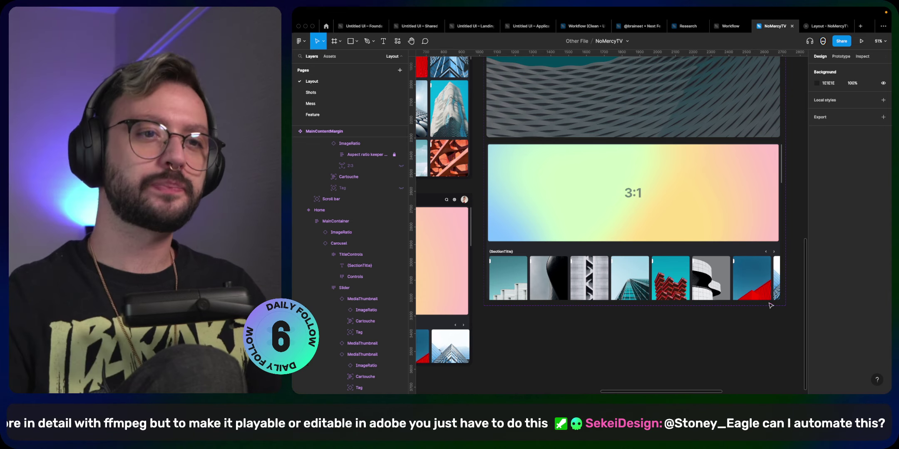
- Switch to the Chrome browser and search Google for "obs remux" in a new tab
{"action": "key", "text": "super+Tab"}
{"action": "left_click", "coordinate": [828, 28]}
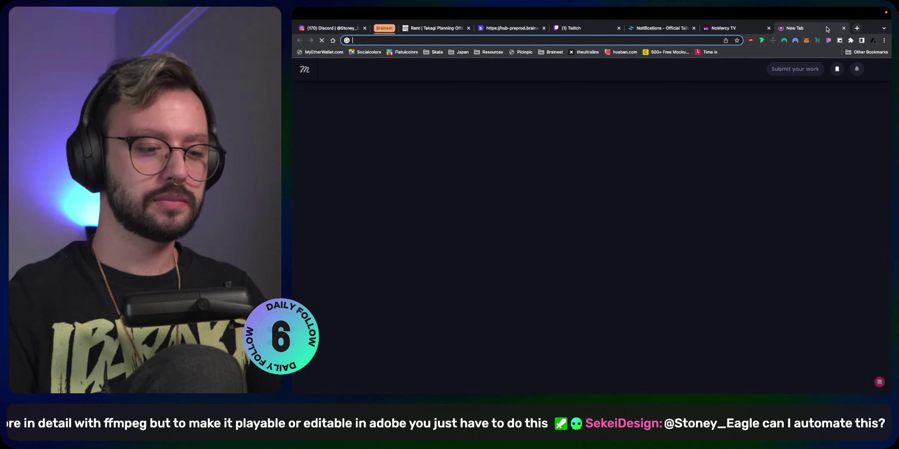
{"action": "type", "text": "obs remux"}
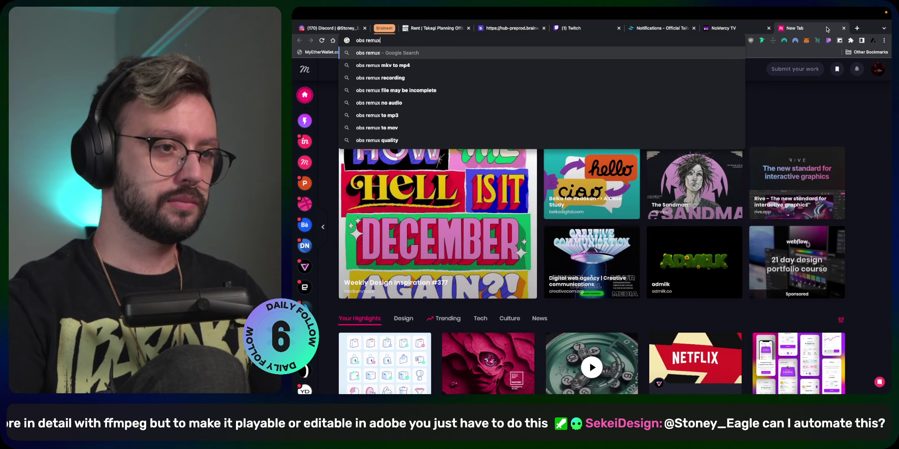
{"action": "key", "text": "Return"}
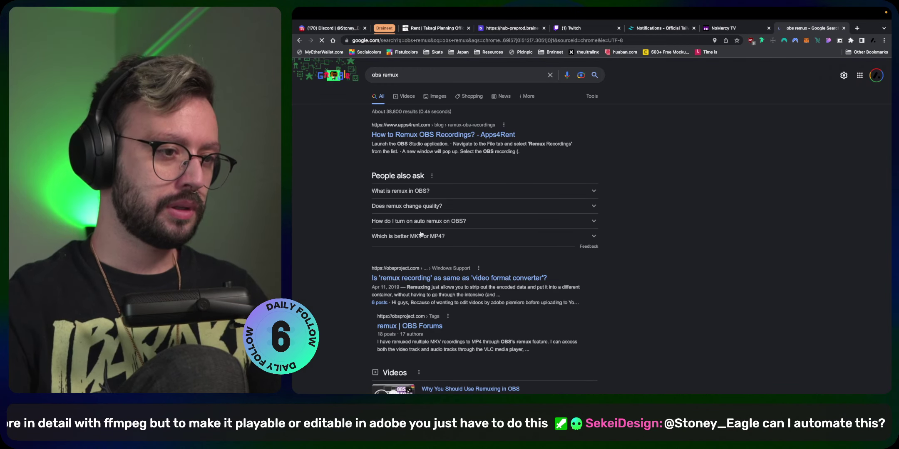
- Refine the Google search to "obs auto remux" and open the OBS Forums page for the remux tag
{"action": "left_click", "coordinate": [382, 74]}
{"action": "key", "text": "Return"}
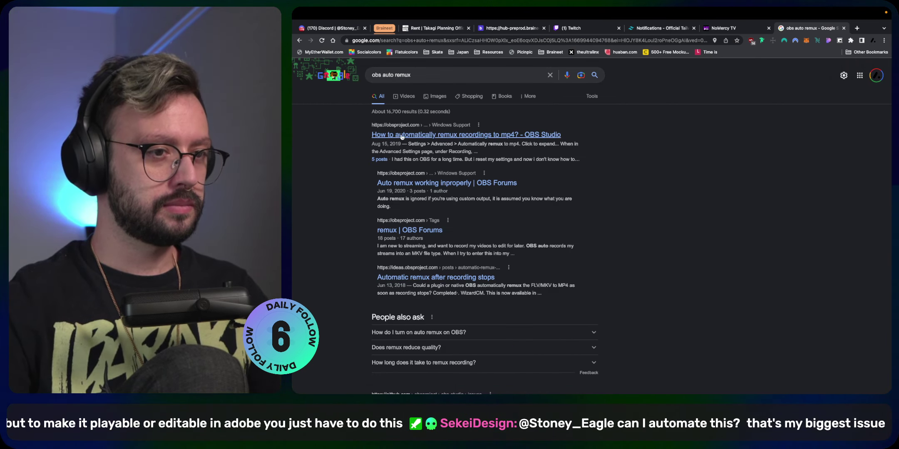
{"action": "left_click", "coordinate": [399, 224]}
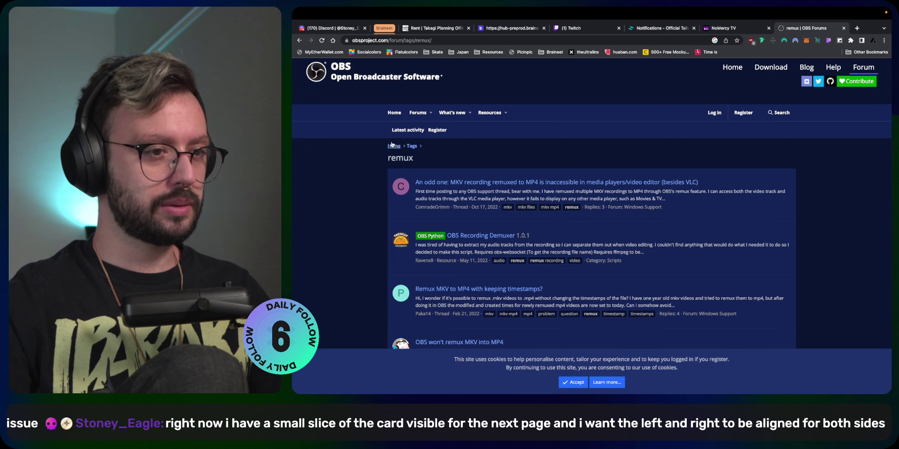
- Return to the "obs auto remux" Google results and open the YouTube video "How to Automatically Convert MKV to MP4 with OBS Studio"
{"action": "left_click", "coordinate": [300, 41]}
{"action": "scroll", "coordinate": [362, 250], "scroll_direction": "down", "scroll_amount": 5}
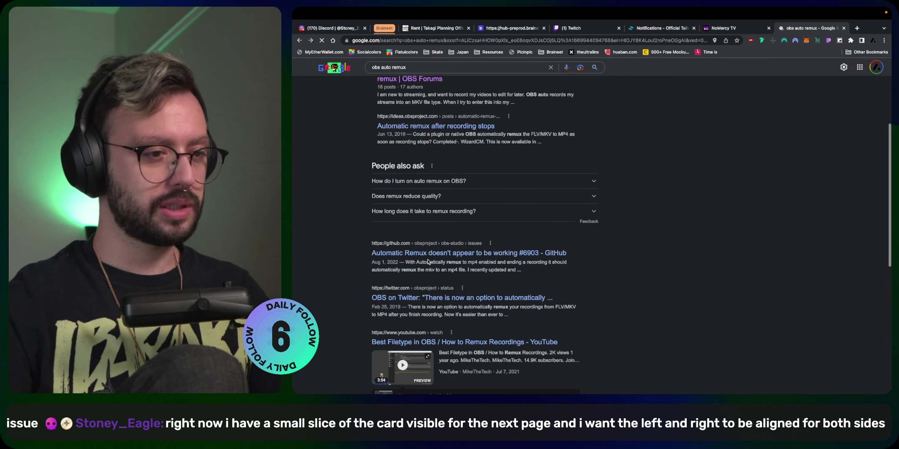
{"action": "scroll", "coordinate": [362, 250], "scroll_direction": "down", "scroll_amount": 1}
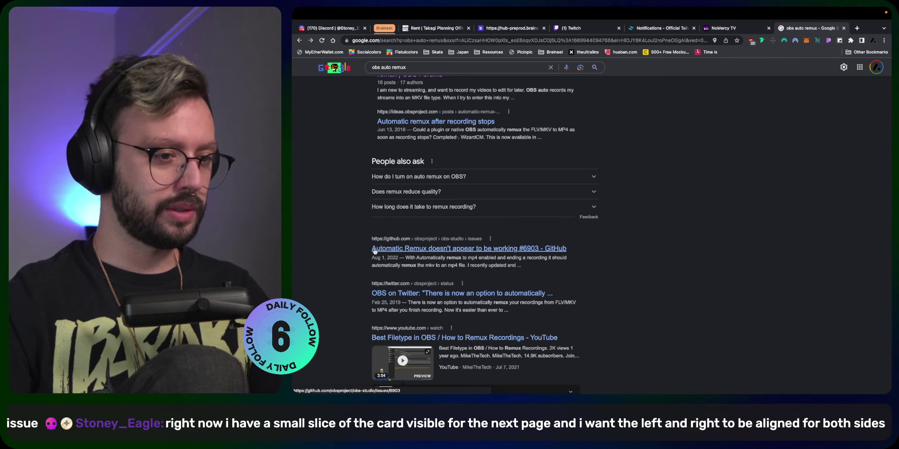
{"action": "scroll", "coordinate": [374, 250], "scroll_direction": "down", "scroll_amount": 5}
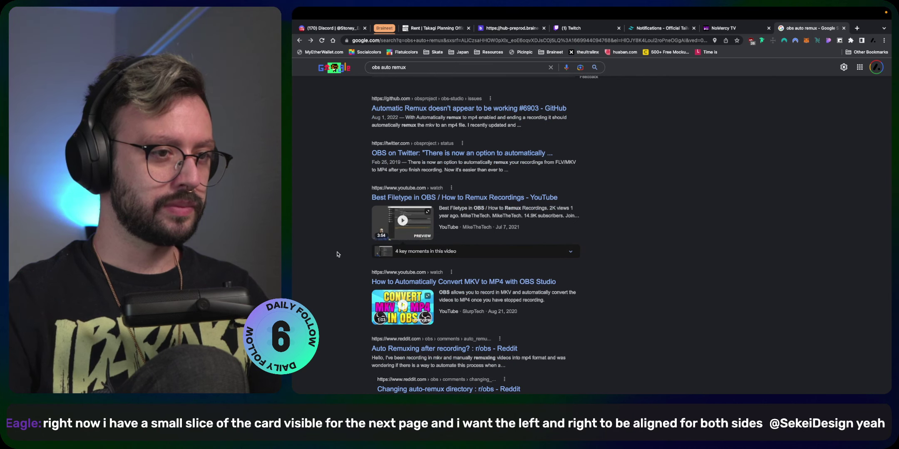
{"action": "scroll", "coordinate": [337, 254], "scroll_direction": "down", "scroll_amount": 1}
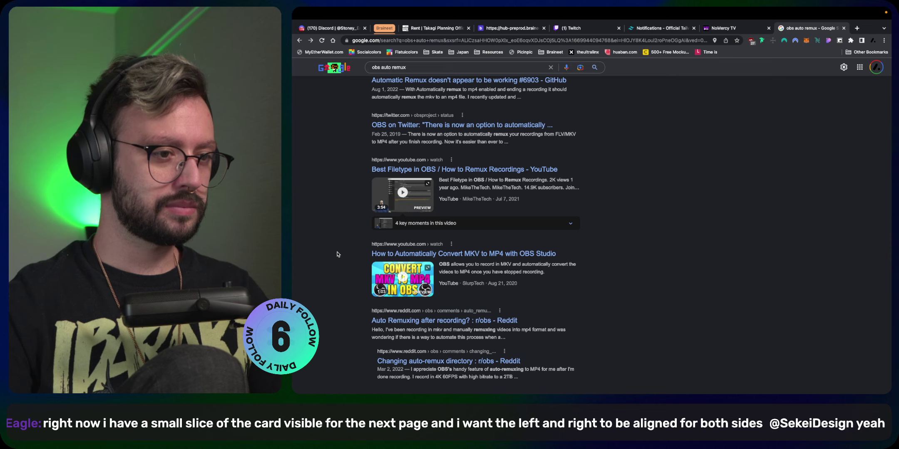
{"action": "left_click", "coordinate": [402, 252]}
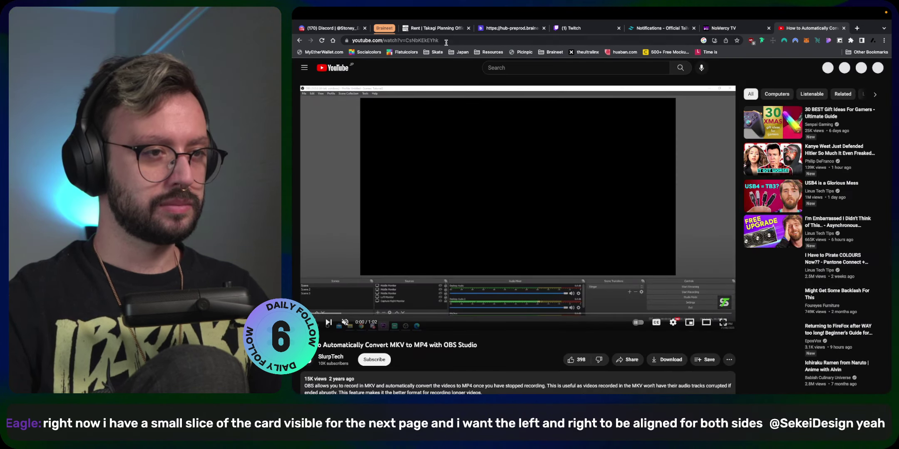
- Take the YouTube video's URL and post it in the Twitch Stream Manager chat
{"action": "left_click", "coordinate": [445, 41]}
{"action": "key", "text": "super+x"}
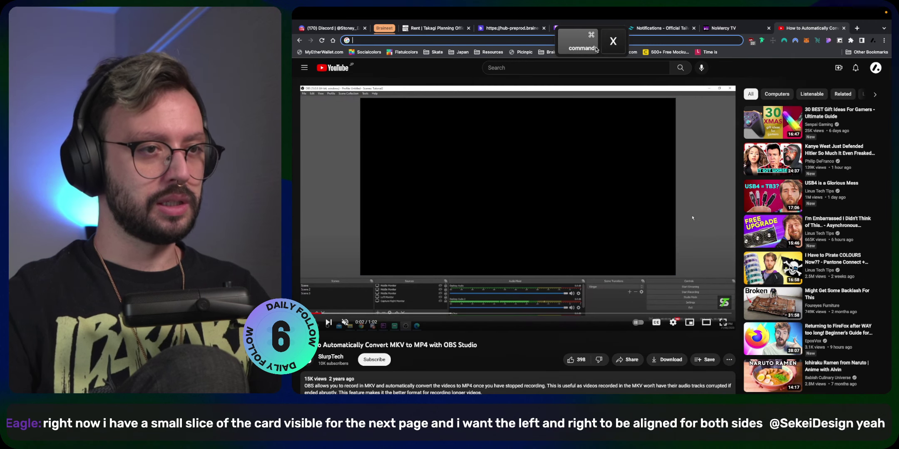
{"action": "left_click", "coordinate": [583, 28]}
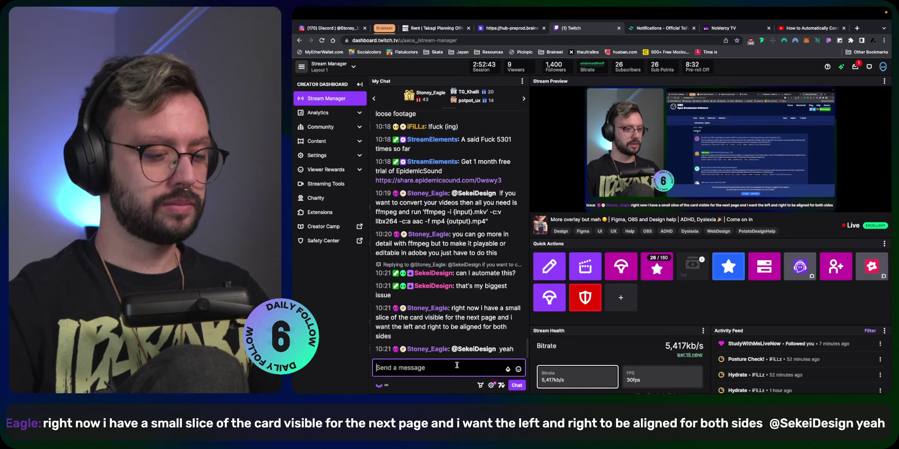
{"action": "key", "text": "super+v"}
{"action": "key", "text": "Return"}
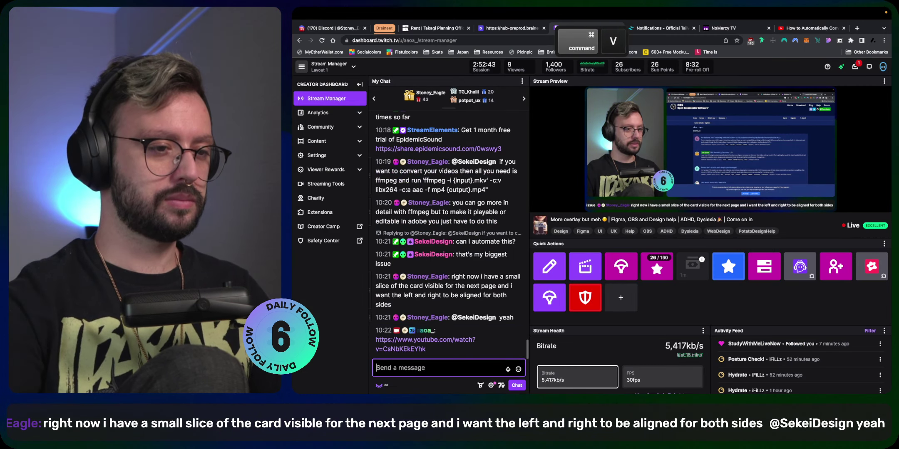
- Return to the MKV to MP4 video, read its full description, and close its browser tab
{"action": "left_click", "coordinate": [784, 27]}
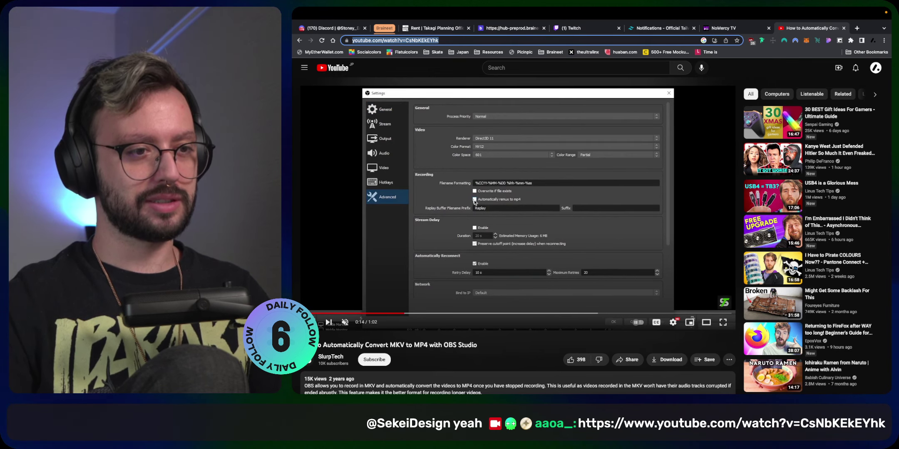
{"action": "scroll", "coordinate": [442, 199], "scroll_direction": "down", "scroll_amount": 3}
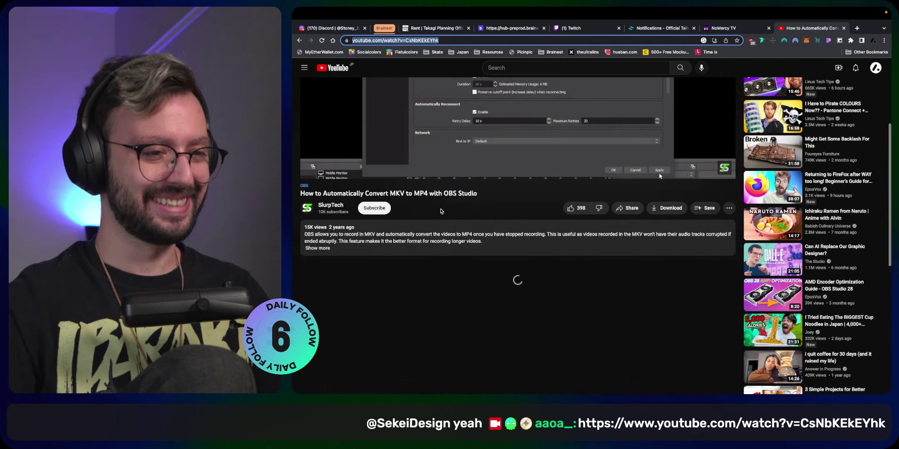
{"action": "left_click", "coordinate": [493, 251]}
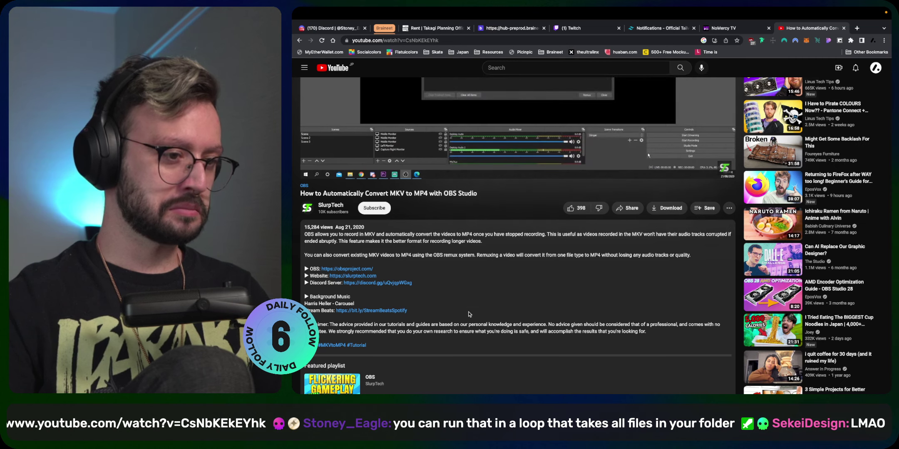
{"action": "scroll", "coordinate": [535, 267], "scroll_direction": "up", "scroll_amount": 3}
{"action": "scroll", "coordinate": [536, 276], "scroll_direction": "up", "scroll_amount": 1}
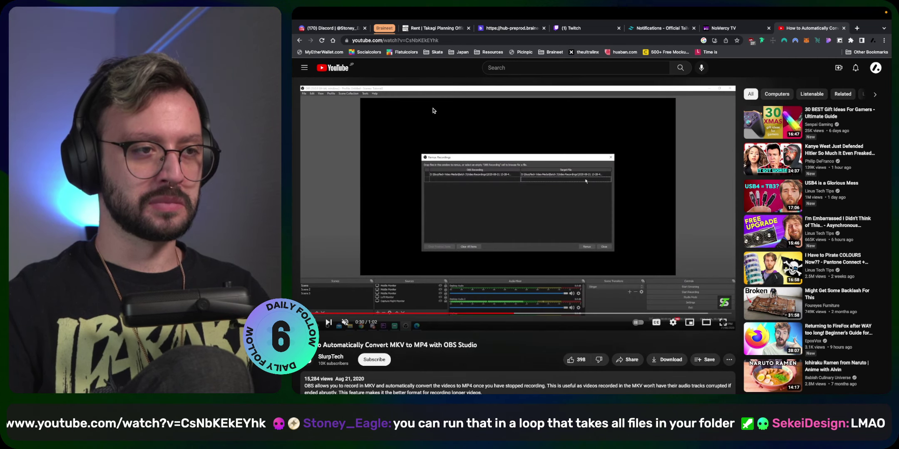
{"action": "middle_click", "coordinate": [820, 32]}
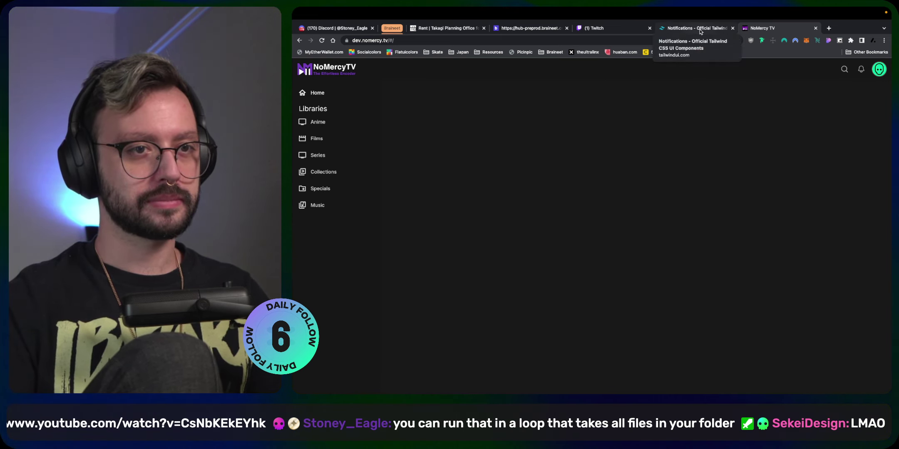
- Switch to Epidemic Sound in Opera GX, play the track "Wild Man's Pass", and return to the NoMercyTV file in Figma
{"action": "key", "text": "super+Tab"}
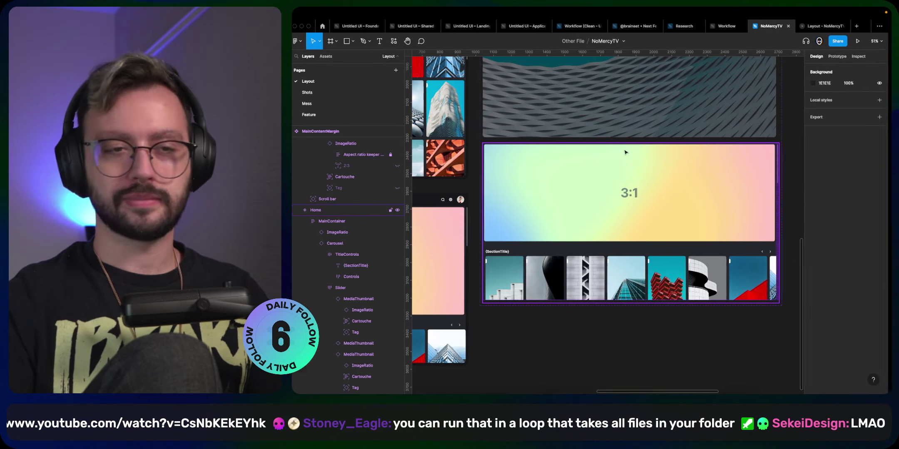
{"action": "key", "text": "super+Tab"}
{"action": "key", "text": "super+Tab"}
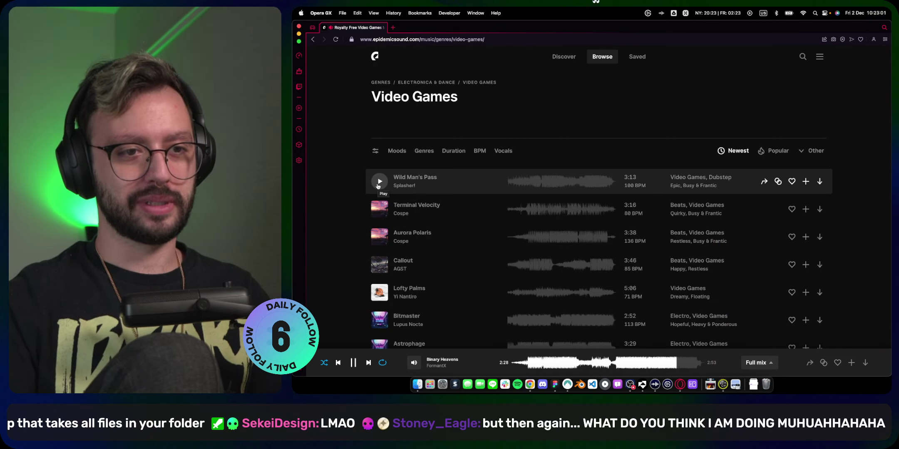
{"action": "left_click", "coordinate": [379, 182]}
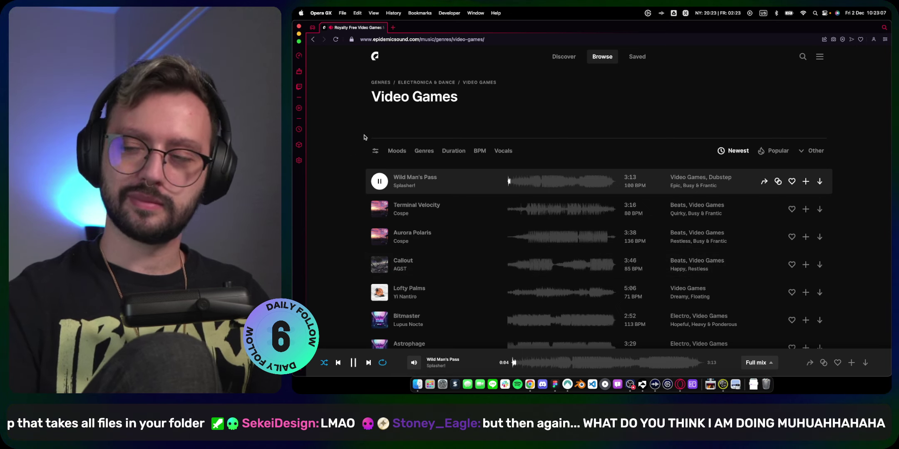
{"action": "key", "text": "ctrl+Right"}
{"action": "key", "text": "ctrl+Right"}
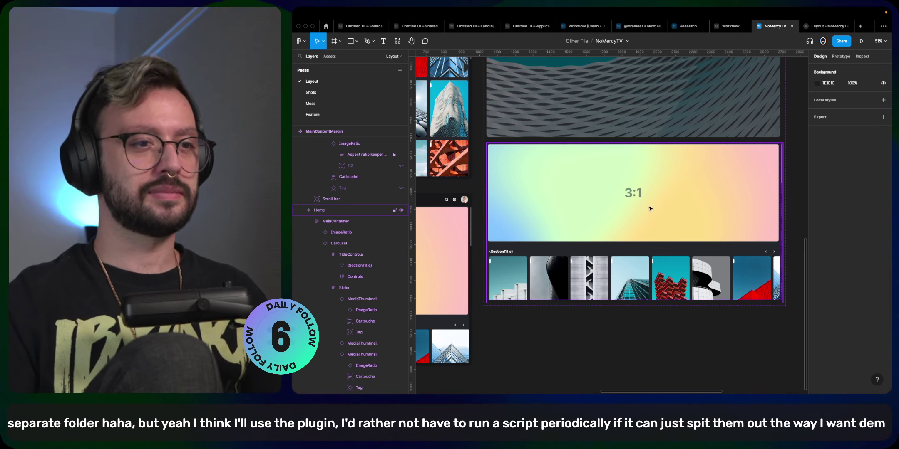
- Turn on Clip content for the Carousel component set on the Layout page
{"action": "left_click", "coordinate": [653, 335]}
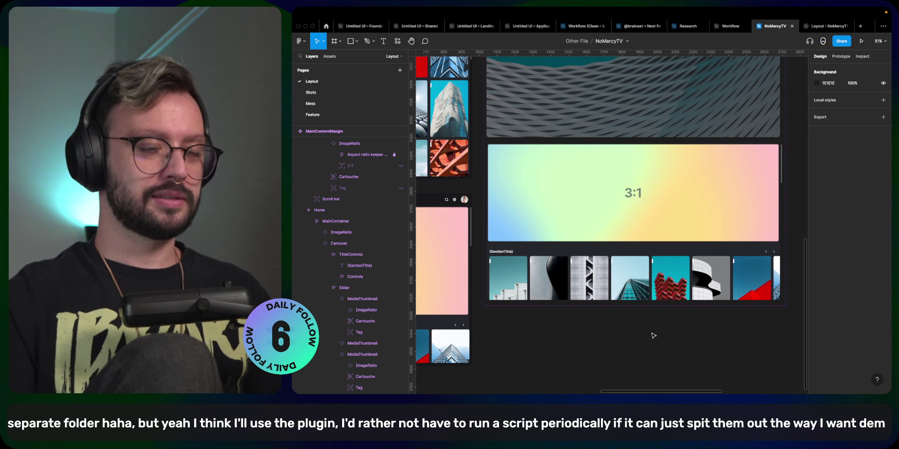
{"action": "scroll", "coordinate": [561, 321], "scroll_direction": "down", "scroll_amount": 3}
{"action": "scroll", "coordinate": [563, 321], "scroll_direction": "left", "scroll_amount": 2}
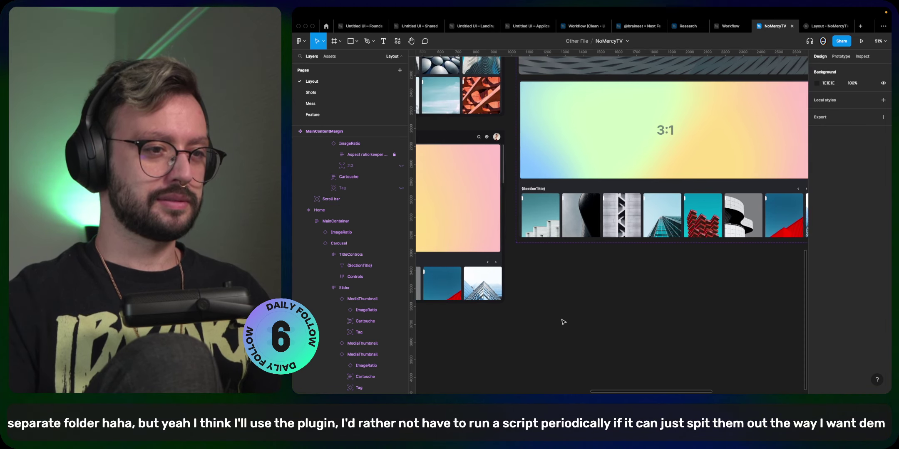
{"action": "scroll", "coordinate": [563, 322], "scroll_direction": "down", "scroll_amount": 5}
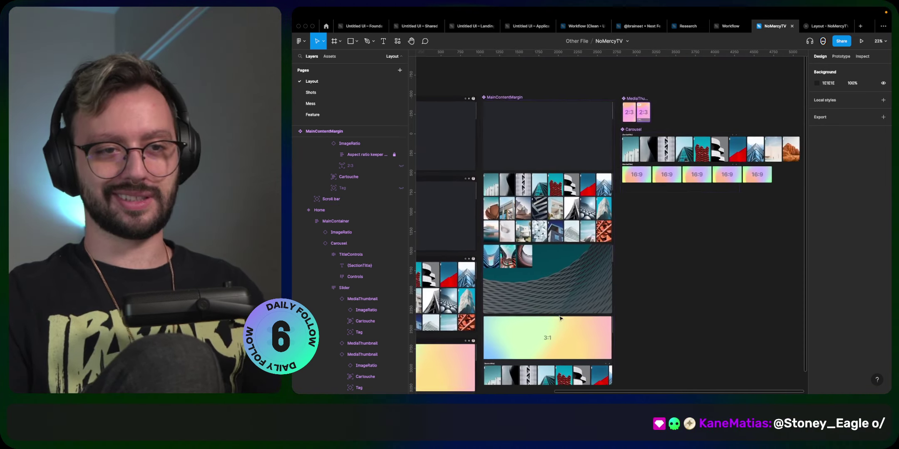
{"action": "scroll", "coordinate": [559, 319], "scroll_direction": "right", "scroll_amount": 3}
{"action": "scroll", "coordinate": [560, 318], "scroll_direction": "up", "scroll_amount": 1}
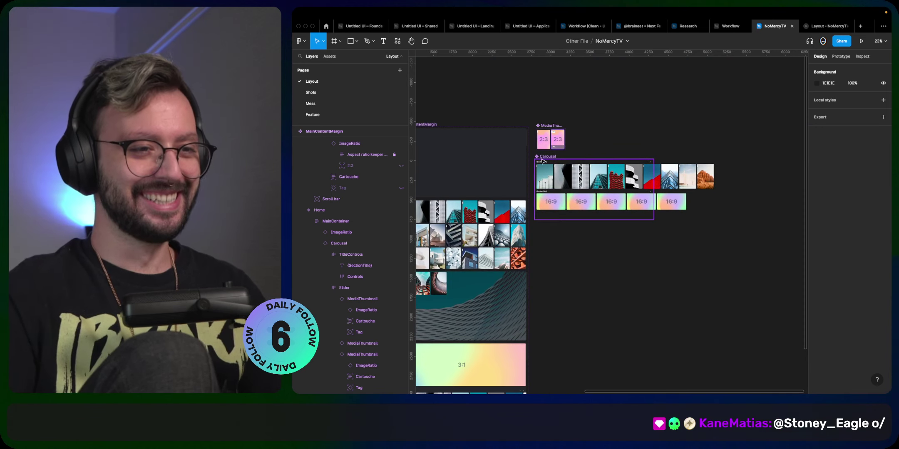
{"action": "left_click", "coordinate": [542, 162]}
{"action": "left_click", "coordinate": [843, 120]}
{"action": "left_click", "coordinate": [684, 246]}
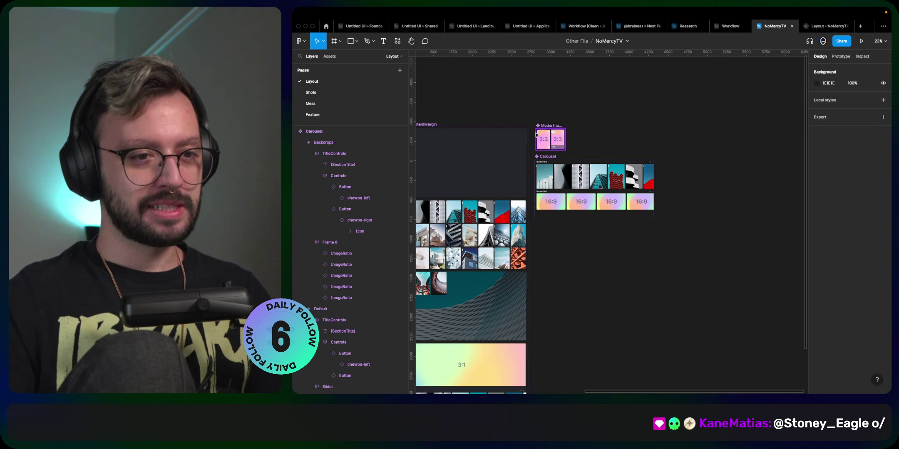
- Try resizing the Carousel component set's frame to fit its contents, and undo it
{"action": "left_click", "coordinate": [548, 156]}
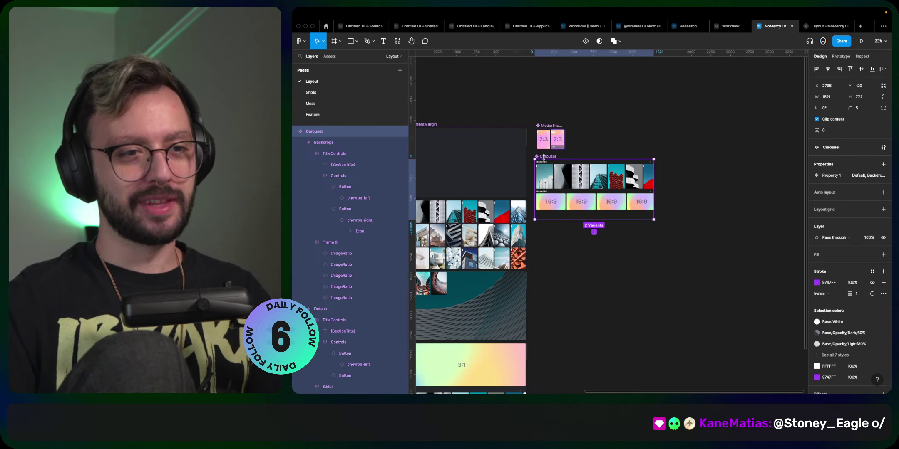
{"action": "left_click", "coordinate": [883, 86]}
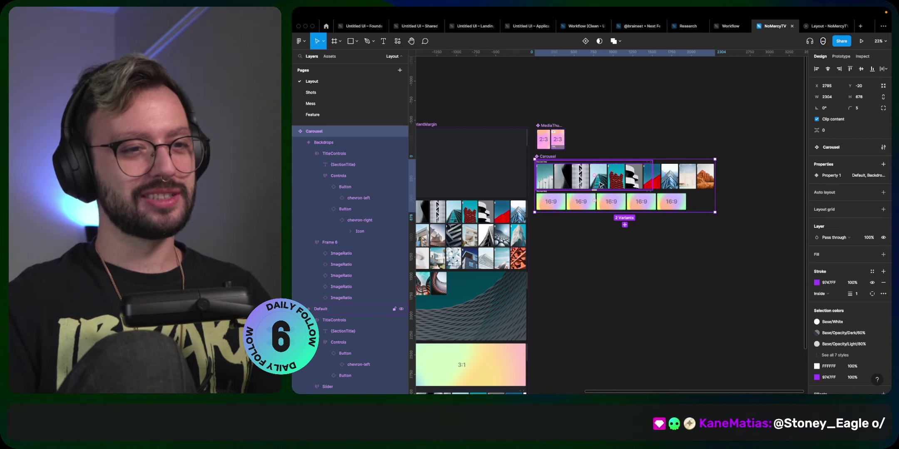
{"action": "key", "text": "super+z"}
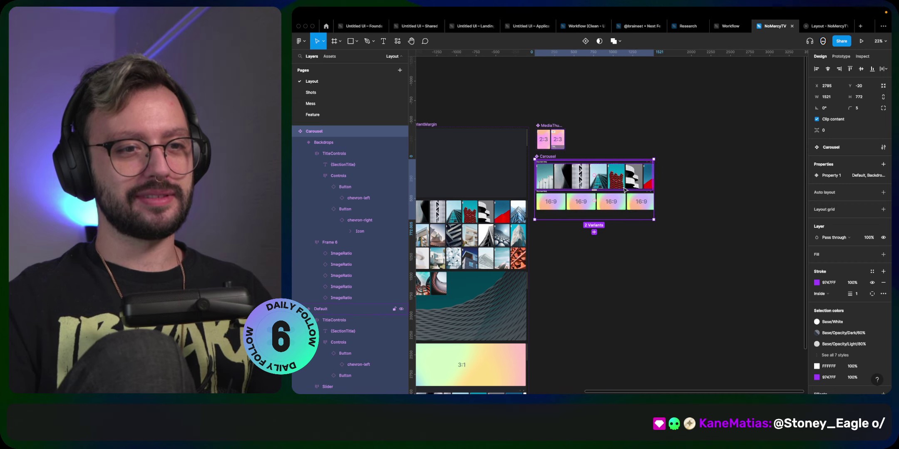
- Shorten the Carousel component set's frame to a height of 678 so it fits closely around its two variants
{"action": "key", "text": "alt"}
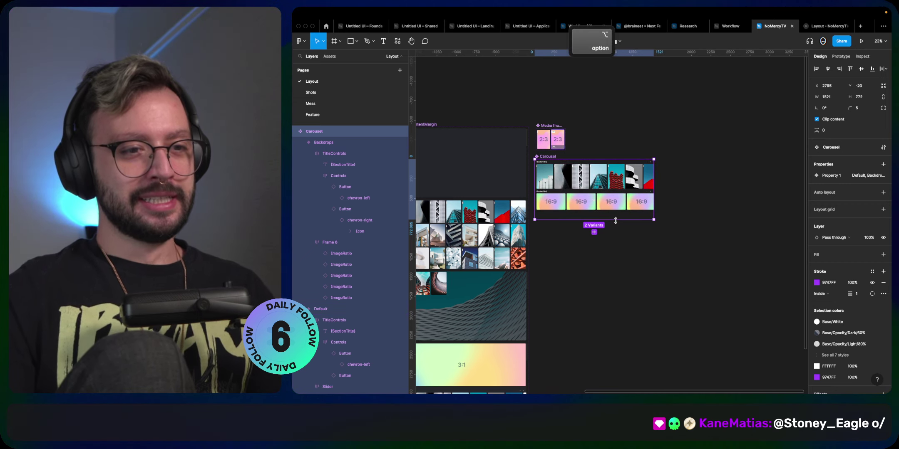
{"action": "left_click_drag", "start_coordinate": [615, 221], "coordinate": [616, 212]}
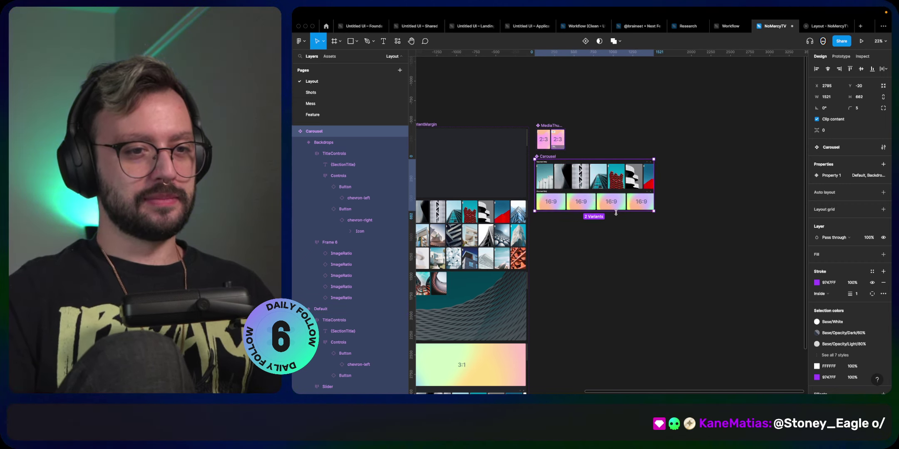
{"action": "key", "text": "super"}
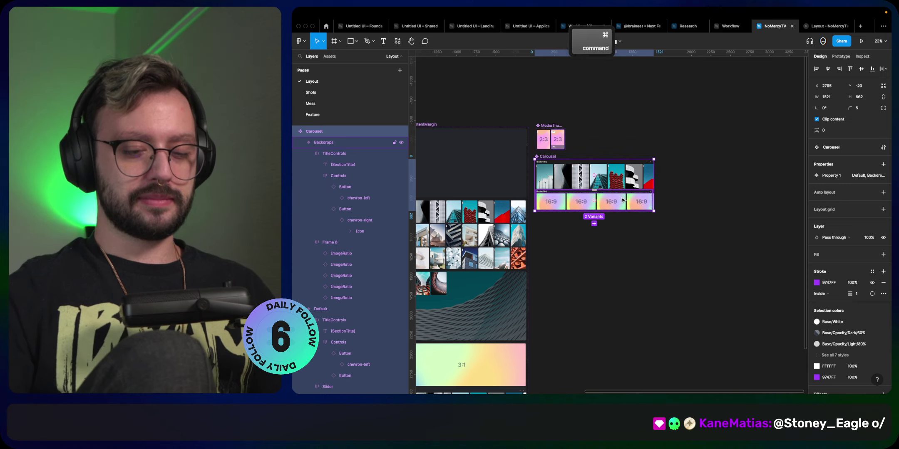
{"action": "key", "text": "super+shift+Down"}
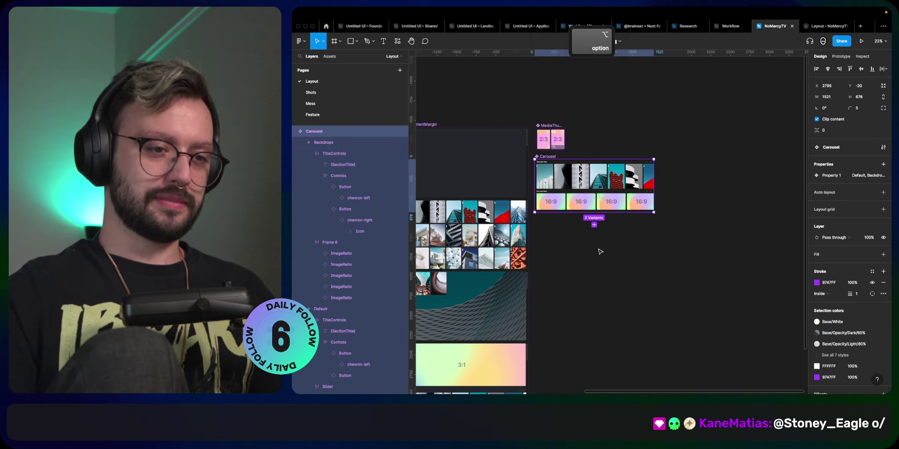
{"action": "left_click", "coordinate": [598, 250]}
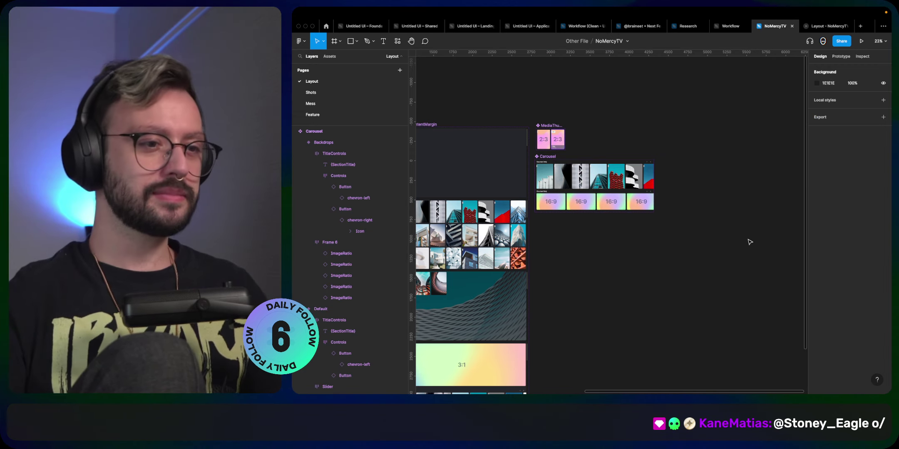
- Look over the Layout page's frames, and open the Shots page to examine the SEAL Team screenshot's Cast and Recommendations carousels
{"action": "scroll", "coordinate": [745, 245], "scroll_direction": "left", "scroll_amount": 15}
{"action": "scroll", "coordinate": [744, 245], "scroll_direction": "down", "scroll_amount": 2}
{"action": "scroll", "coordinate": [728, 254], "scroll_direction": "right", "scroll_amount": 8}
{"action": "scroll", "coordinate": [728, 254], "scroll_direction": "down", "scroll_amount": 3}
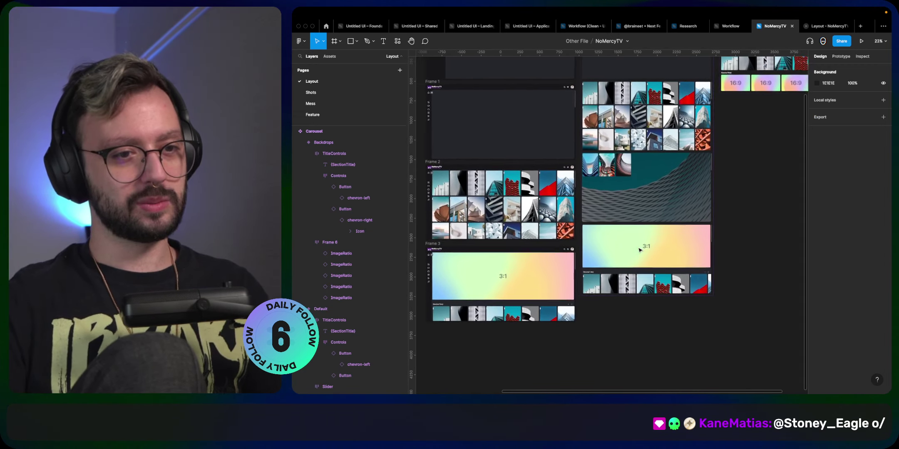
{"action": "scroll", "coordinate": [618, 329], "scroll_direction": "up", "scroll_amount": 5}
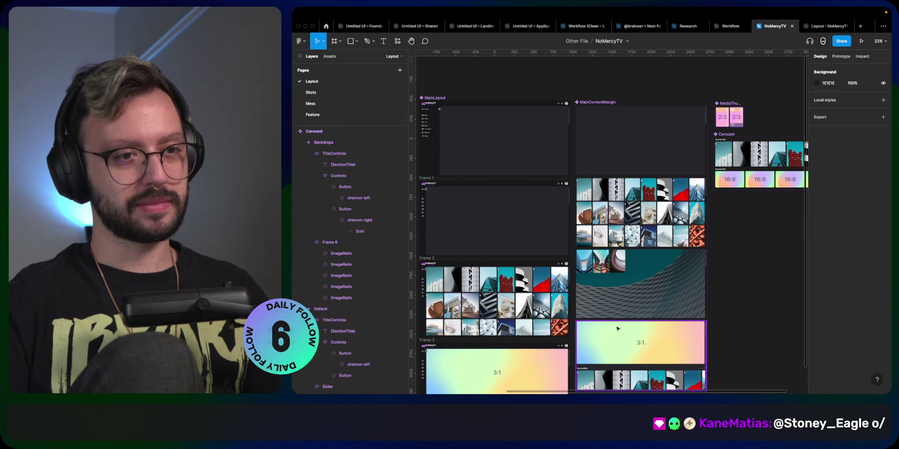
{"action": "scroll", "coordinate": [618, 329], "scroll_direction": "down", "scroll_amount": 6}
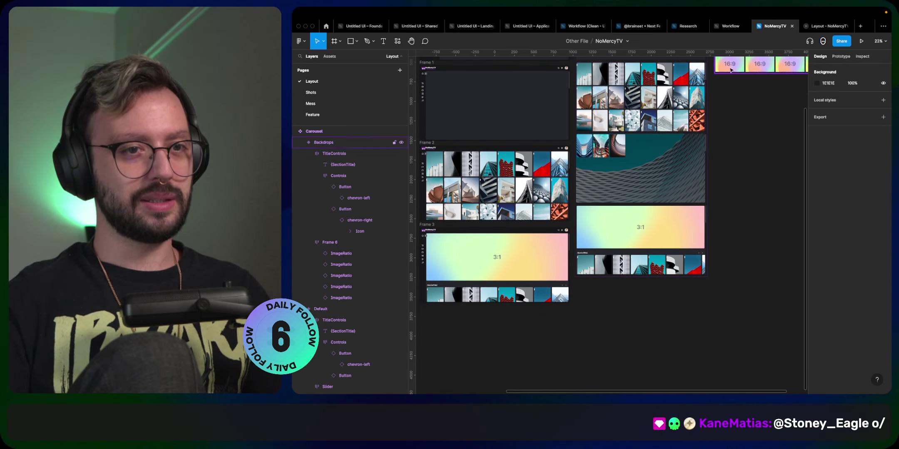
{"action": "left_click", "coordinate": [311, 92]}
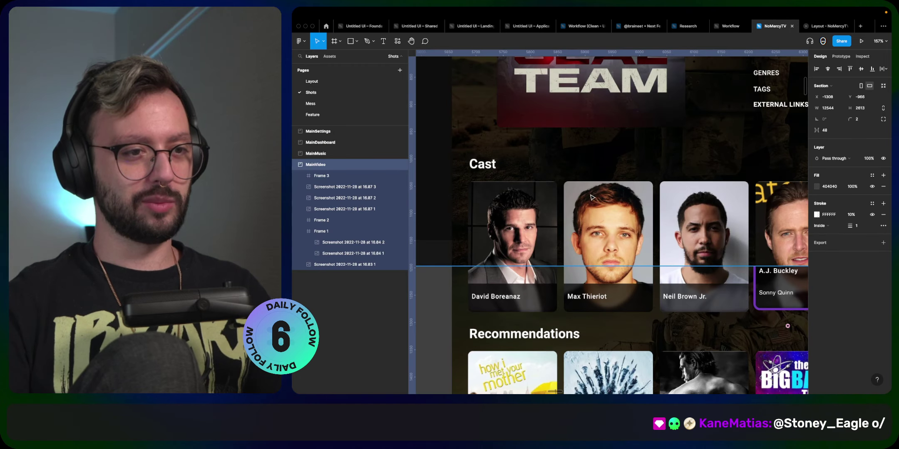
{"action": "scroll", "coordinate": [592, 199], "scroll_direction": "down", "scroll_amount": 10}
{"action": "scroll", "coordinate": [591, 200], "scroll_direction": "left", "scroll_amount": 2}
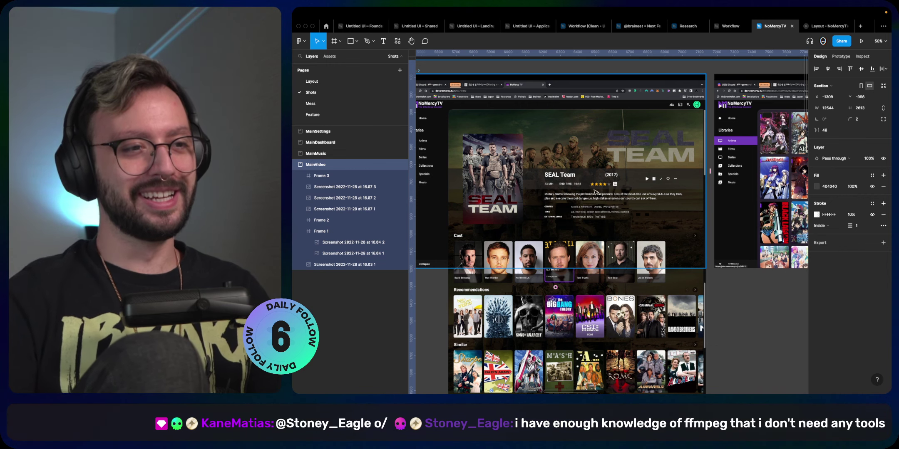
- Compare the SEAL Team screenshots on the Shots page with the layout prototype preview
{"action": "scroll", "coordinate": [561, 204], "scroll_direction": "down", "scroll_amount": 4}
{"action": "scroll", "coordinate": [602, 208], "scroll_direction": "left", "scroll_amount": 4}
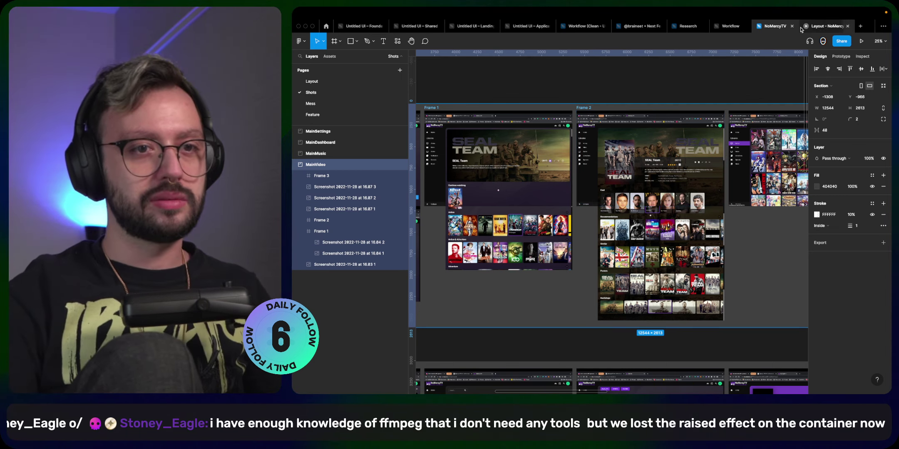
{"action": "left_click", "coordinate": [821, 26]}
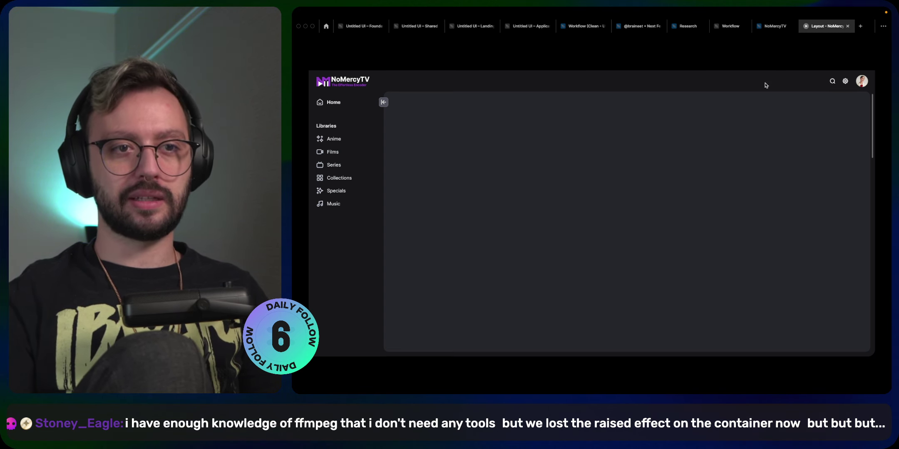
{"action": "left_click", "coordinate": [766, 31]}
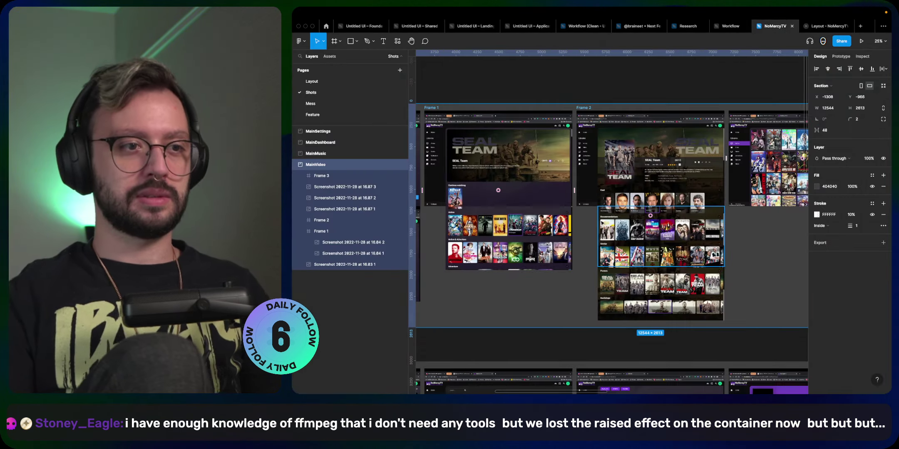
{"action": "scroll", "coordinate": [604, 225], "scroll_direction": "down", "scroll_amount": 5}
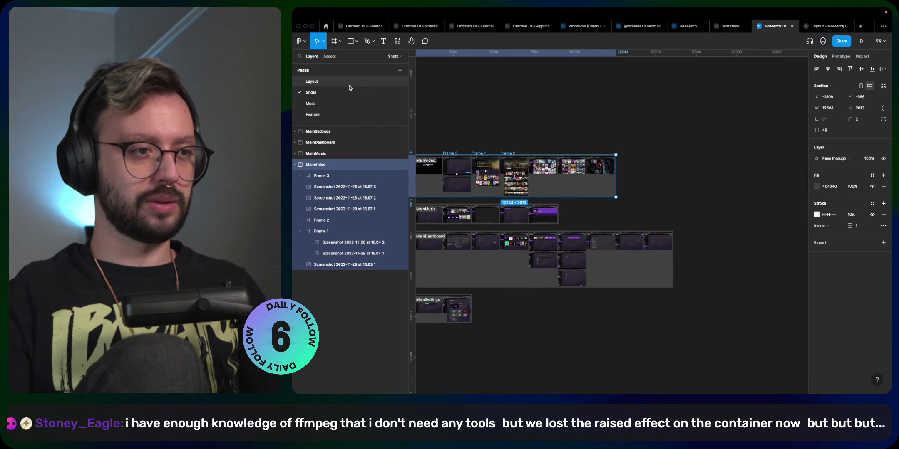
- On the Layout page, add an inner shadow effect to the MainContainer frames of all four visible MainContentMargin variants together
{"action": "left_click", "coordinate": [351, 85]}
{"action": "scroll", "coordinate": [743, 187], "scroll_direction": "up", "scroll_amount": 3}
{"action": "left_click", "coordinate": [628, 152]}
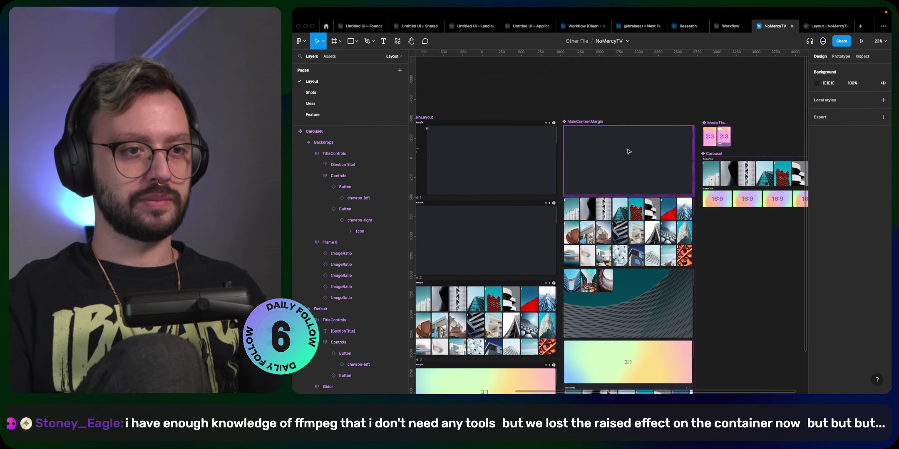
{"action": "left_click", "coordinate": [629, 152], "text": "super"}
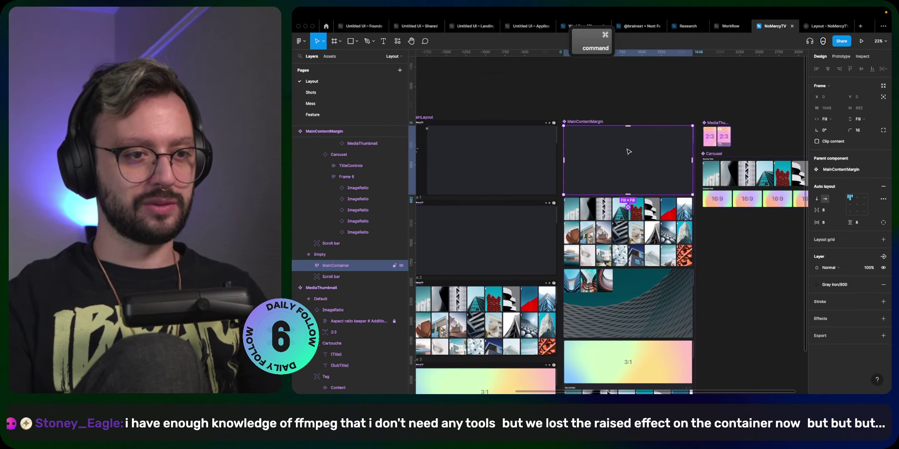
{"action": "left_click", "coordinate": [619, 230], "text": "shift"}
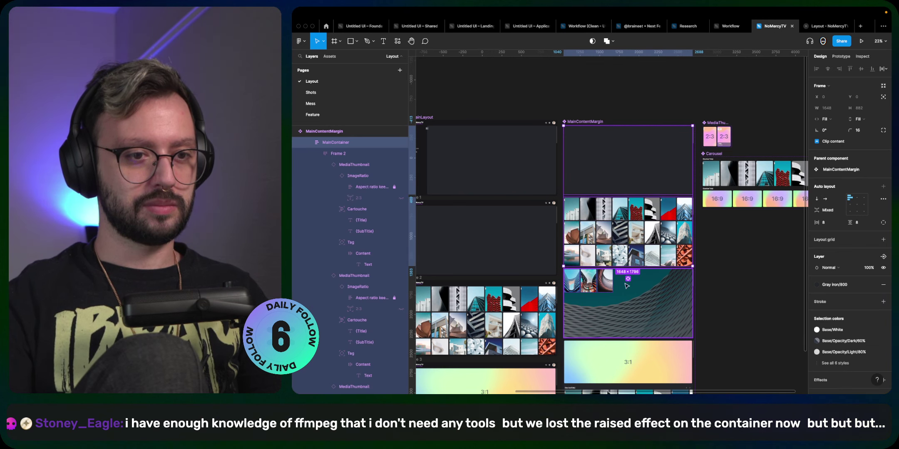
{"action": "left_click", "coordinate": [642, 311], "text": "shift"}
{"action": "left_click", "coordinate": [676, 358], "text": "shift"}
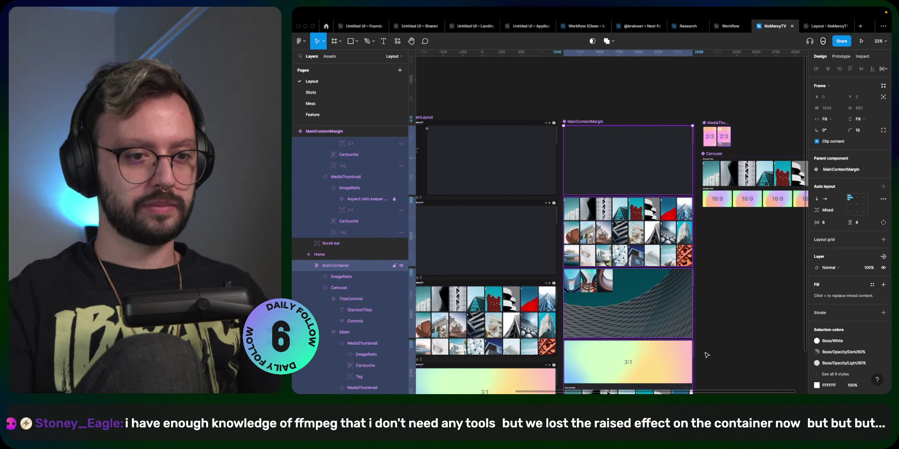
{"action": "scroll", "coordinate": [830, 333], "scroll_direction": "down", "scroll_amount": 3}
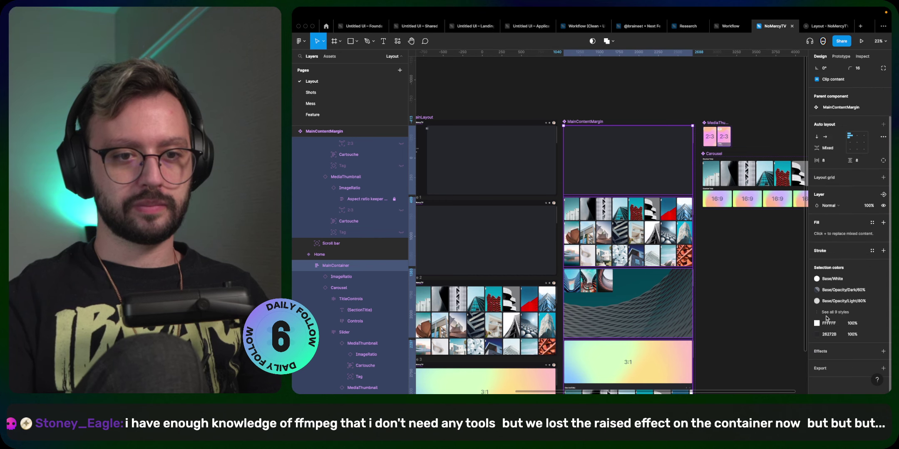
{"action": "left_click", "coordinate": [843, 357]}
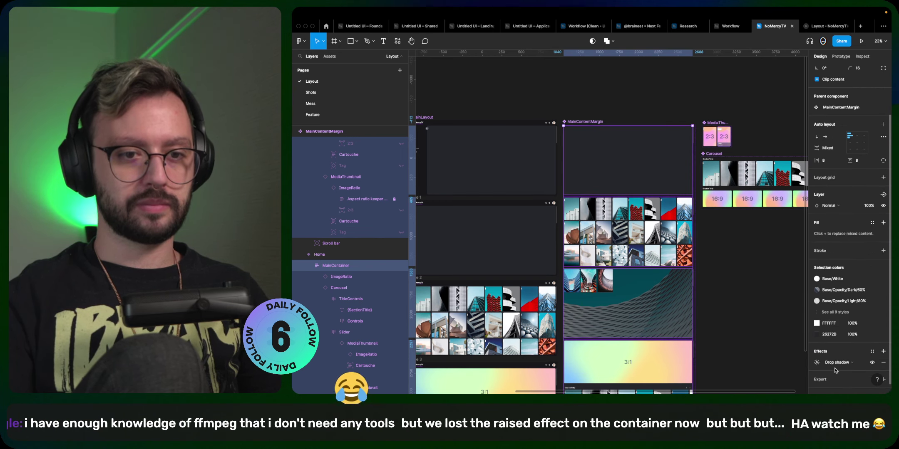
{"action": "left_click", "coordinate": [833, 363]}
{"action": "left_click", "coordinate": [837, 354]}
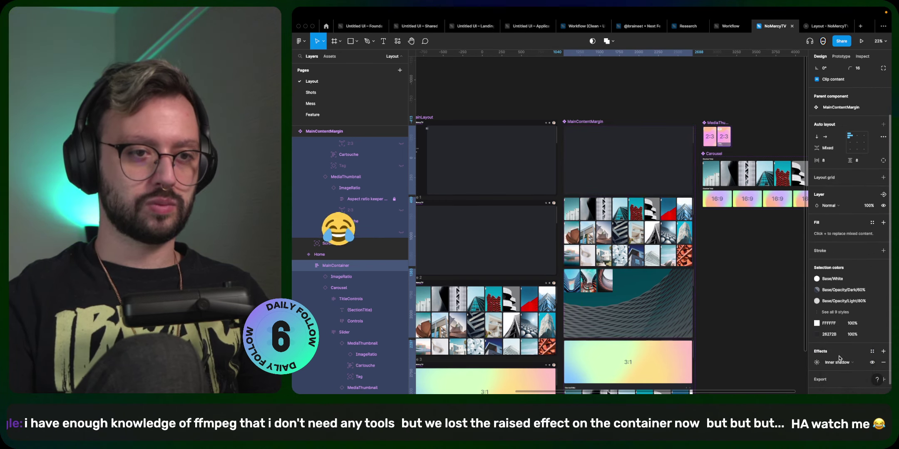
- Set the MainContainer inner shadow to a Y offset of -1, blur 0 and colour FFFFFF
{"action": "left_click", "coordinate": [818, 363]}
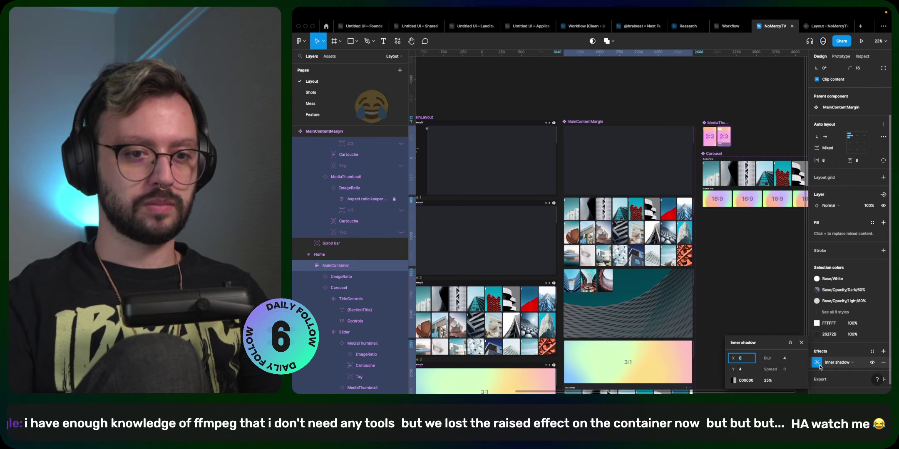
{"action": "left_click", "coordinate": [748, 370]}
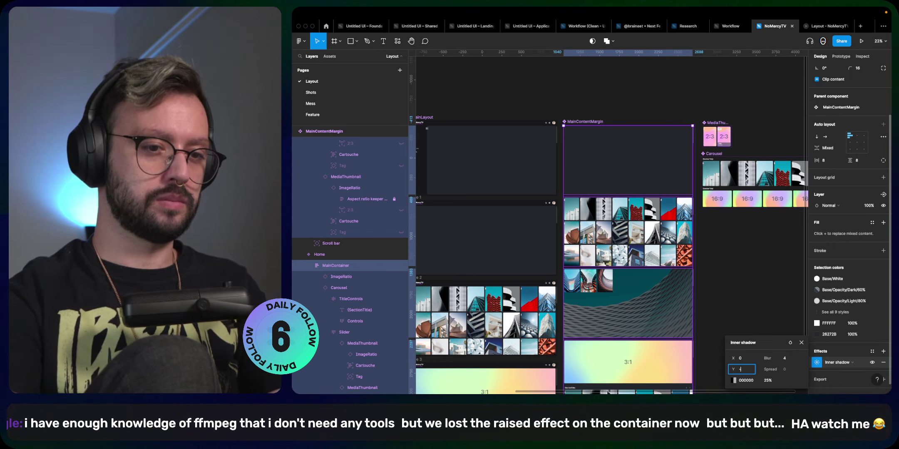
{"action": "key", "text": "Tab"}
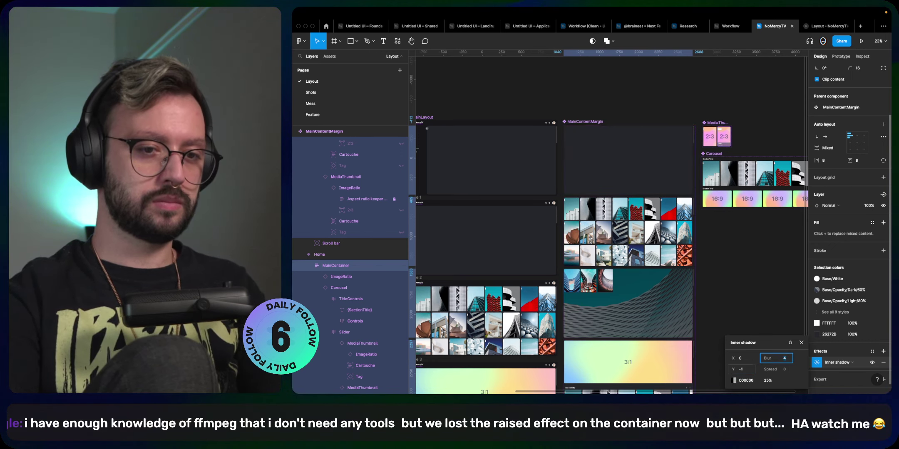
{"action": "type", "text": "0"}
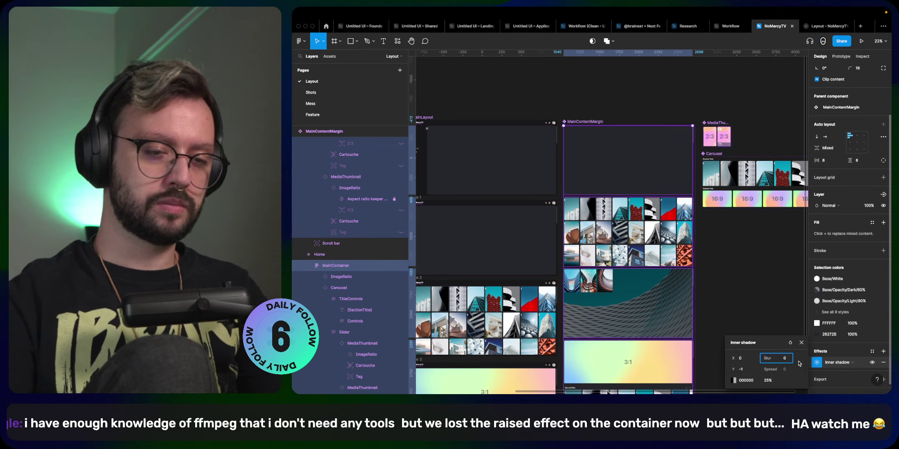
{"action": "left_click", "coordinate": [743, 381]}
{"action": "type", "text": "ffffff"}
{"action": "key", "text": "Return"}
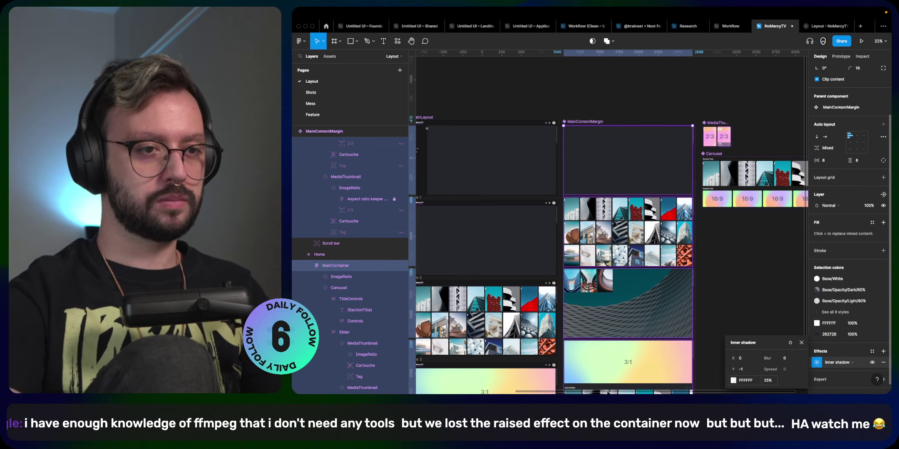
- Try the inner shadow at 100% opacity with a Y offset of 1, inspecting the container's rounded corner up close
{"action": "scroll", "coordinate": [586, 105], "scroll_direction": "up", "scroll_amount": 10}
{"action": "scroll", "coordinate": [589, 249], "scroll_direction": "up", "scroll_amount": 10}
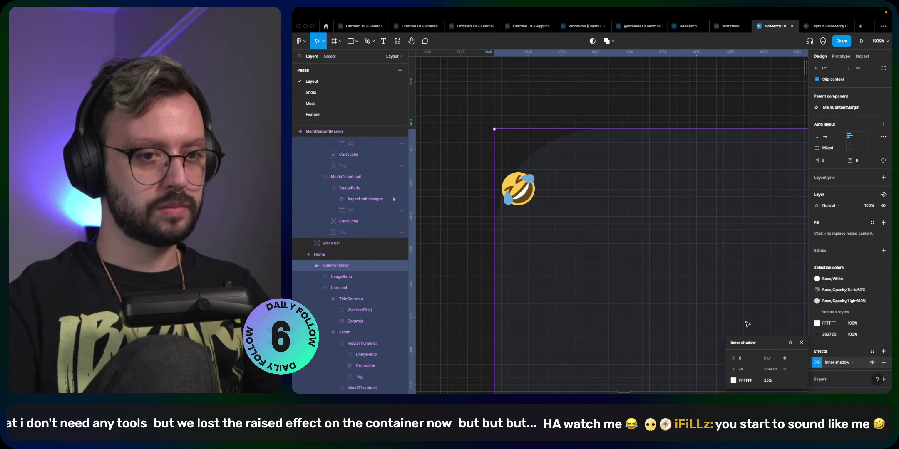
{"action": "left_click", "coordinate": [747, 369]}
{"action": "type", "text": "0"}
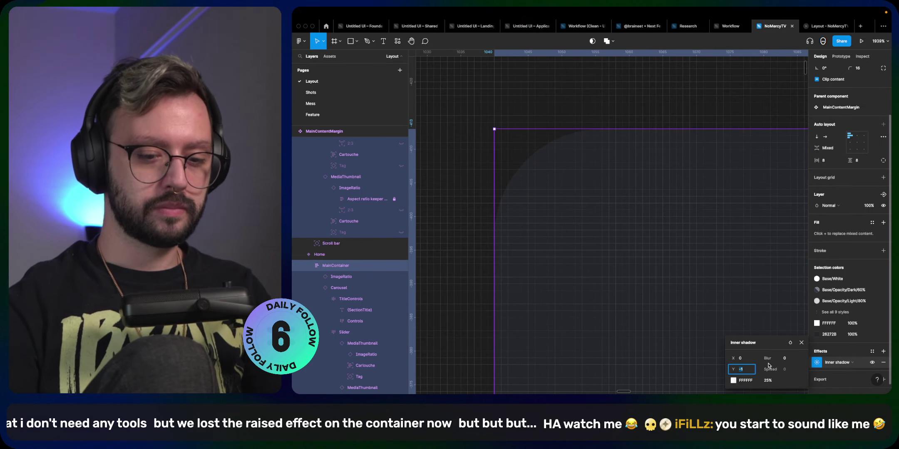
{"action": "key", "text": "Return"}
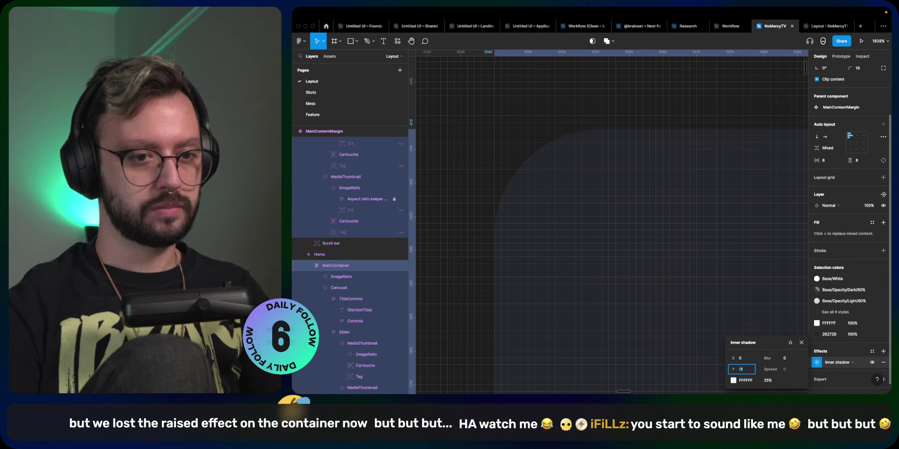
{"action": "left_click", "coordinate": [766, 381]}
{"action": "type", "text": "100"}
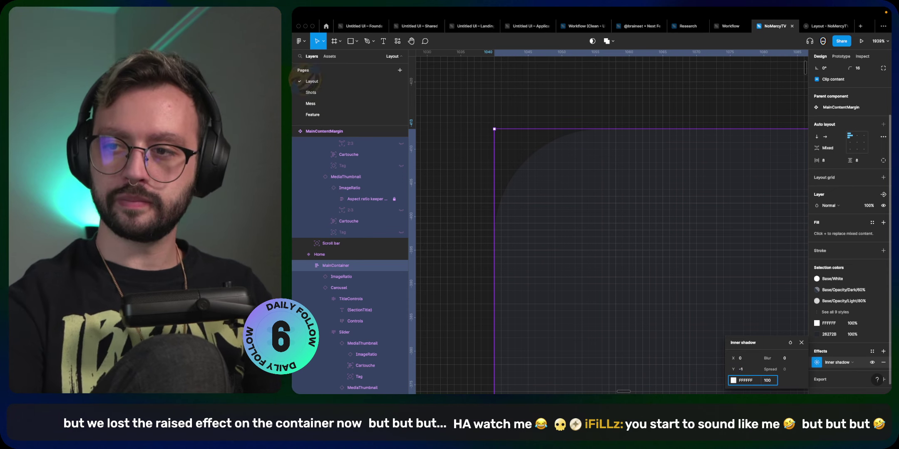
{"action": "key", "text": "Return"}
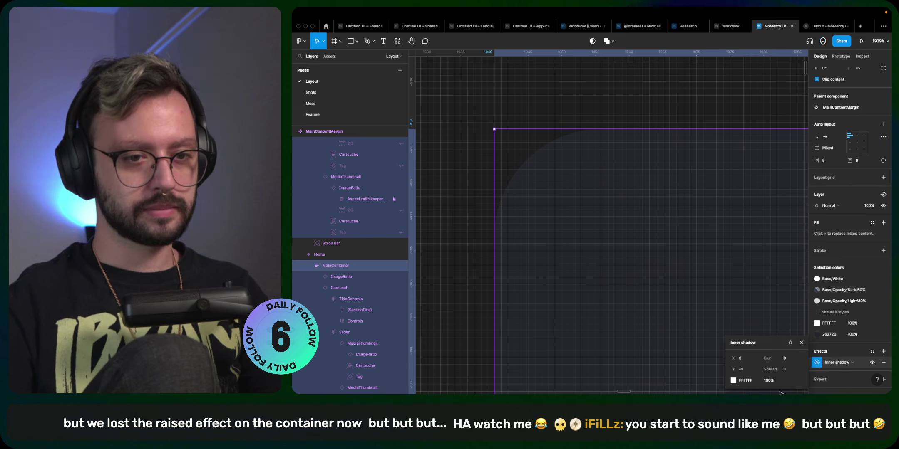
{"action": "type", "text": "0"}
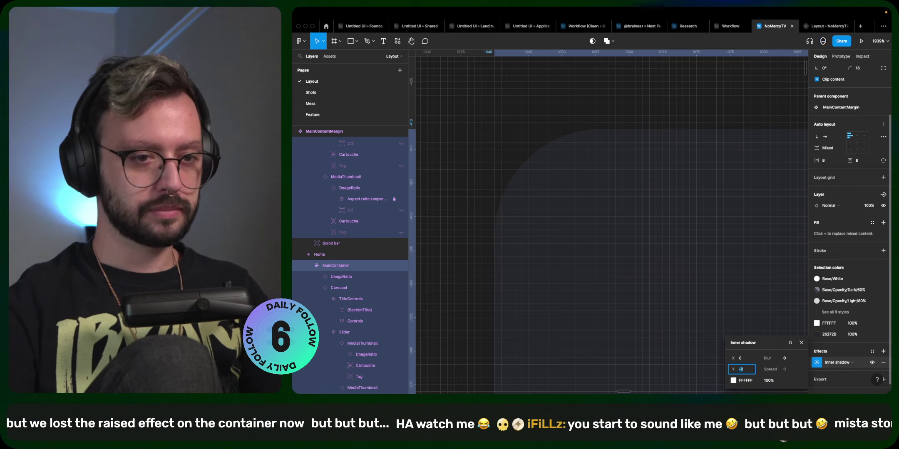
{"action": "key", "text": "Up"}
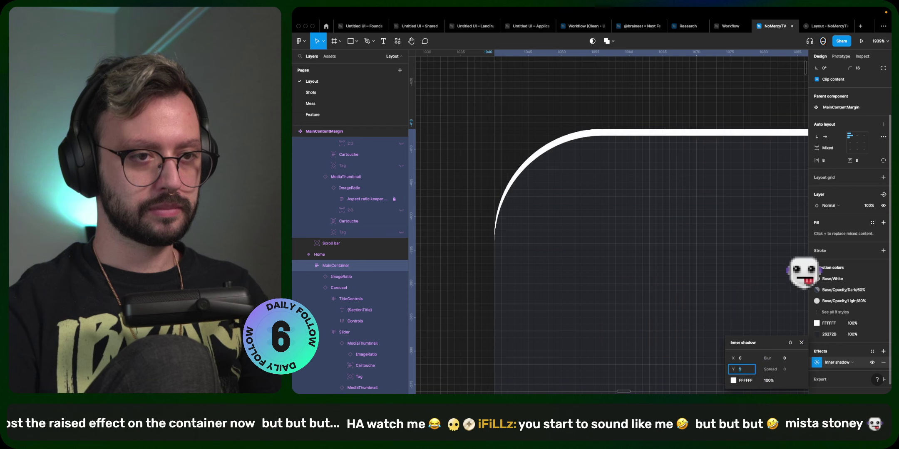
- Reduce the inner shadow's opacity to 24% and set its Y offset to 0.5
{"action": "left_click", "coordinate": [768, 381]}
{"action": "type", "text": "40"}
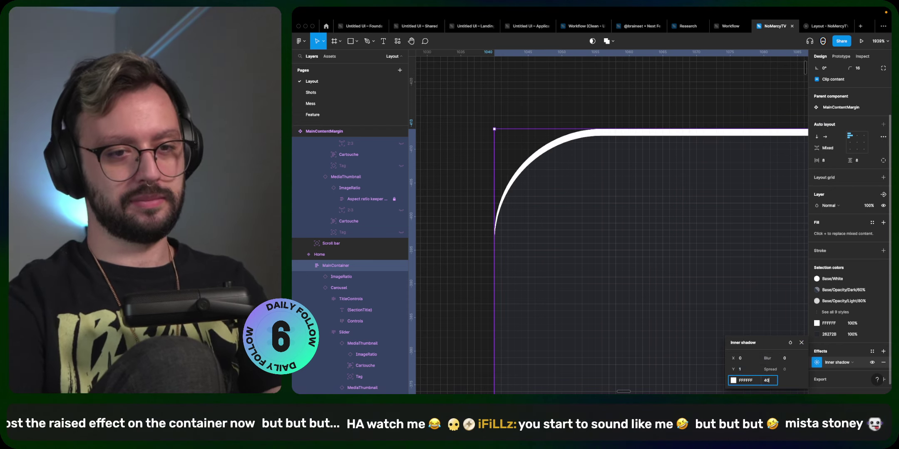
{"action": "key", "text": "Return"}
{"action": "left_click", "coordinate": [768, 381]}
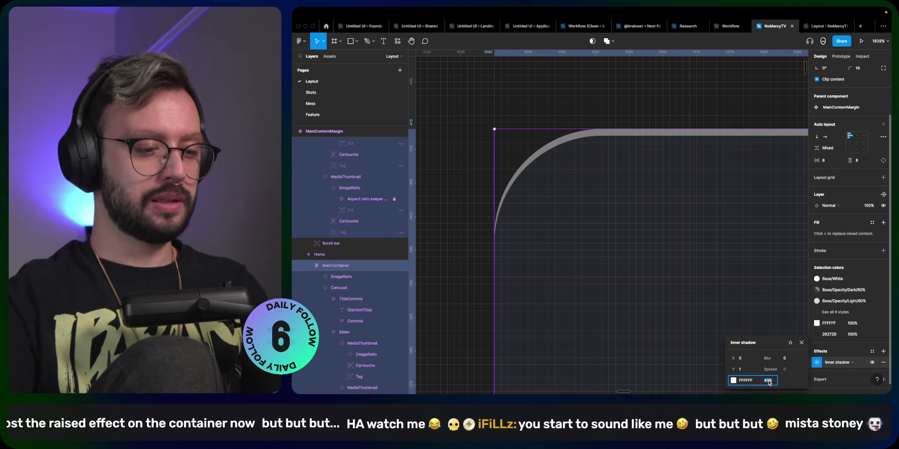
{"action": "type", "text": "24"}
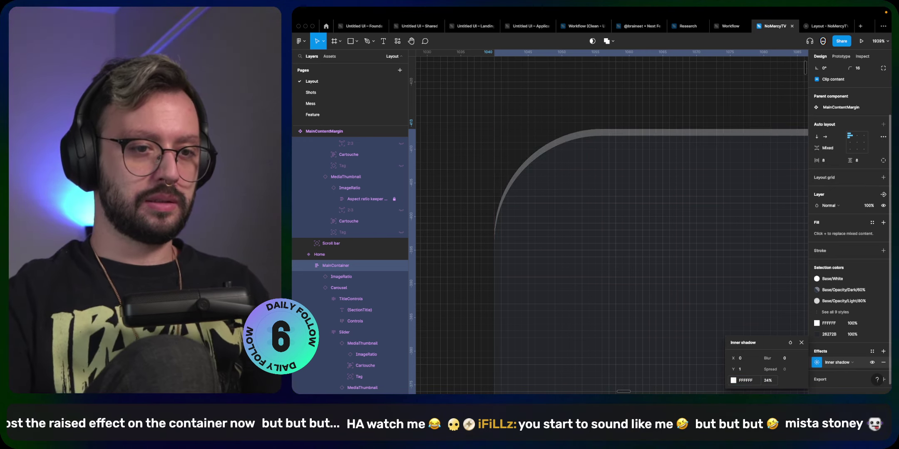
{"action": "left_click", "coordinate": [749, 370]}
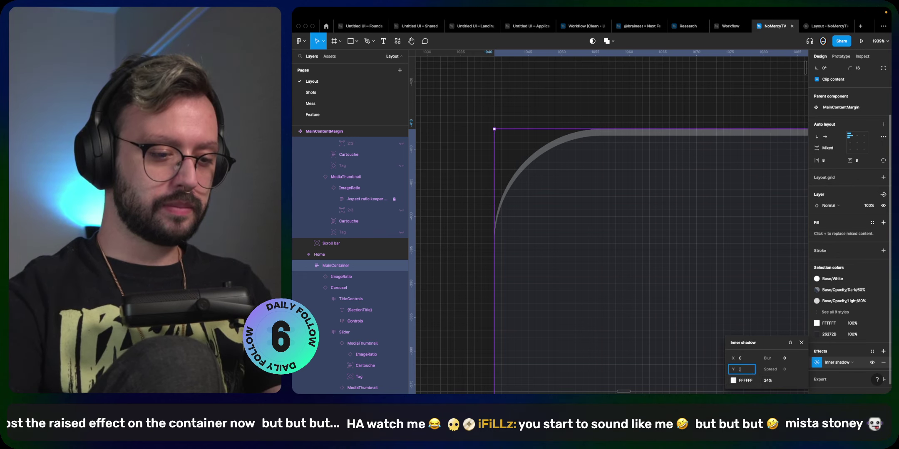
{"action": "type", "text": "0.5"}
{"action": "key", "text": "Return"}
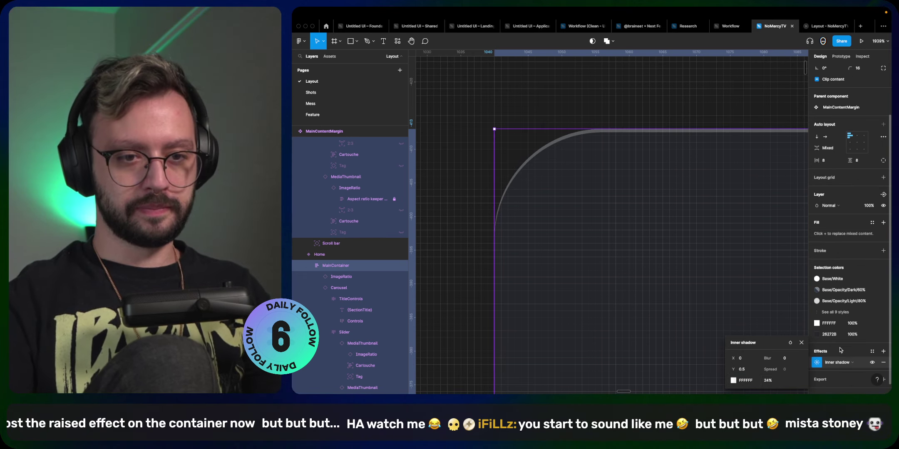
- Duplicate the inner shadow effect and set the second shadow's Y offset to 1
{"action": "left_click", "coordinate": [810, 366]}
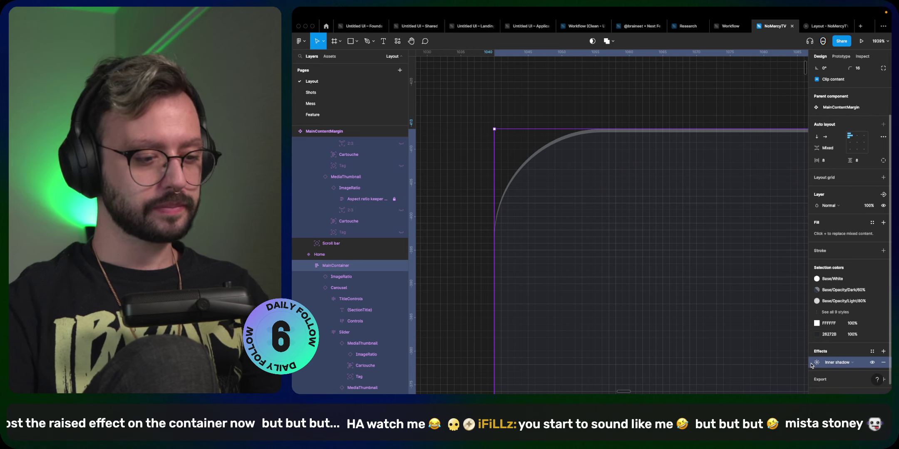
{"action": "key", "text": "super+d"}
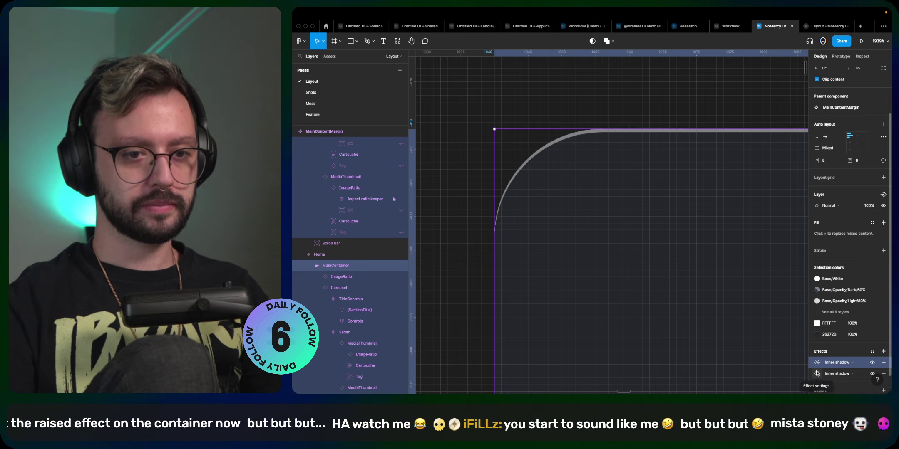
{"action": "left_click", "coordinate": [817, 374]}
{"action": "left_click", "coordinate": [748, 371]}
{"action": "type", "text": "1"}
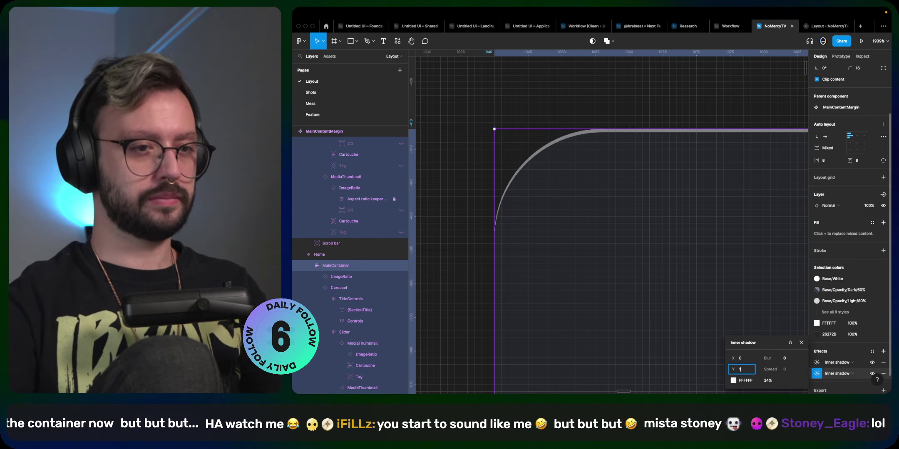
{"action": "key", "text": "Return"}
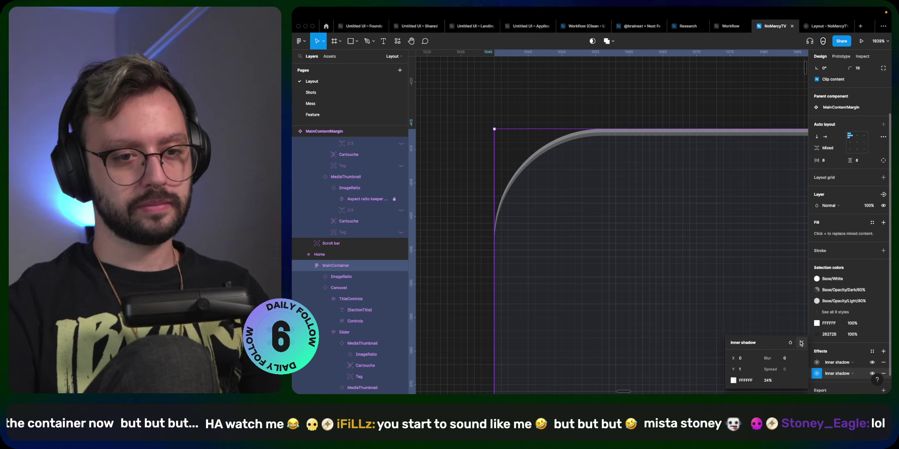
{"action": "left_click", "coordinate": [802, 343]}
- Duplicate the 0.5-offset inner shadow to make a third layer, and set the first shadow's Y offset to 0.25
{"action": "left_click", "coordinate": [812, 363]}
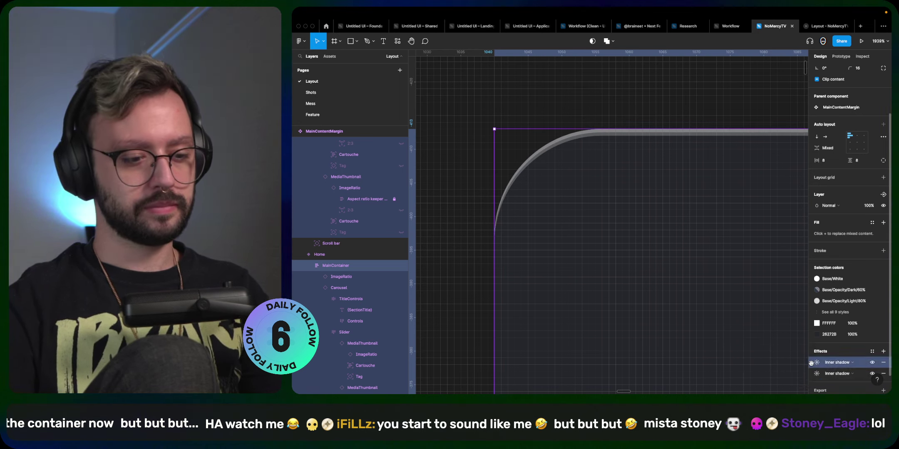
{"action": "key", "text": "super+d"}
{"action": "left_click", "coordinate": [817, 363]}
{"action": "left_click", "coordinate": [744, 370]}
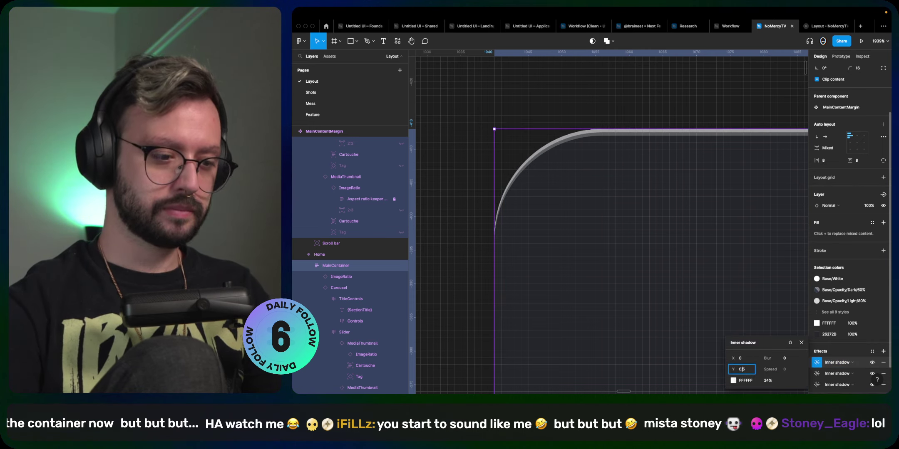
{"action": "type", "text": "0.25"}
{"action": "key", "text": "Return"}
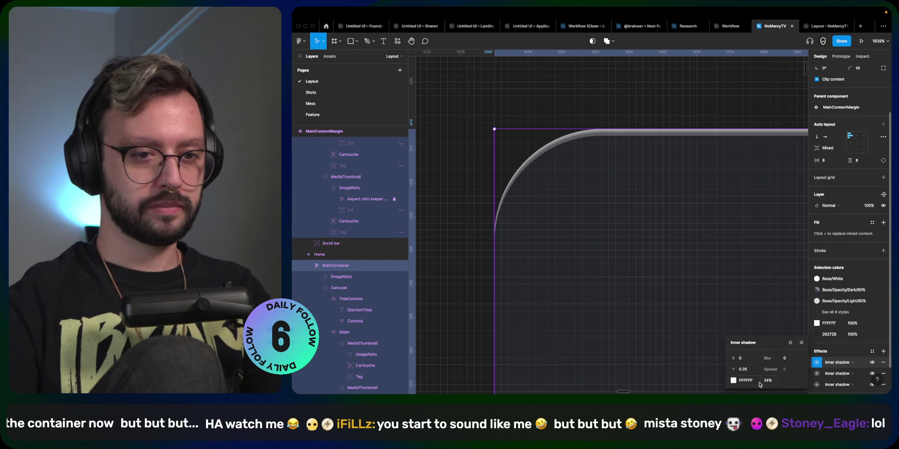
- Raise the opacity of the MainContainer's 0.25-offset inner shadow to 64% and deselect the container
{"action": "left_click", "coordinate": [766, 381]}
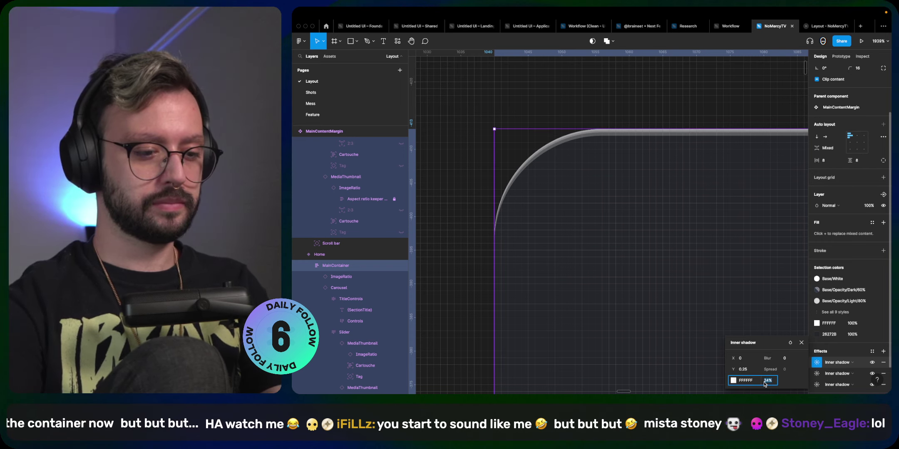
{"action": "key", "text": "Return"}
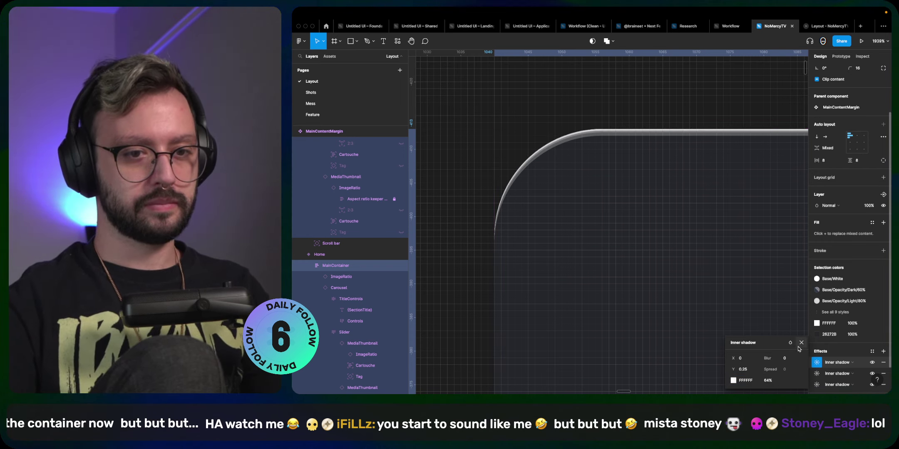
{"action": "key", "text": "Escape"}
{"action": "scroll", "coordinate": [707, 161], "scroll_direction": "down", "scroll_amount": 10}
{"action": "key", "text": "Escape"}
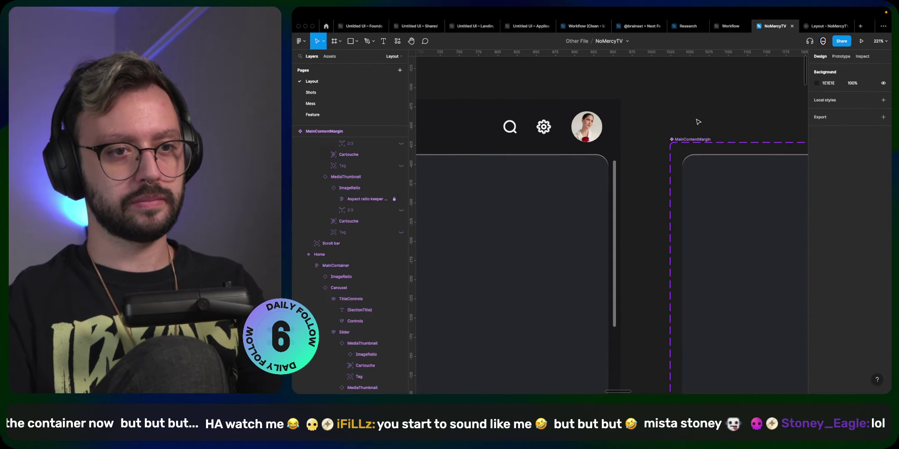
- Inspect the layered inner-shadow edge on the main containers of the MainLayout, Frame 1 and MainContentMargin variants
{"action": "scroll", "coordinate": [699, 150], "scroll_direction": "down", "scroll_amount": 4}
{"action": "scroll", "coordinate": [657, 276], "scroll_direction": "down", "scroll_amount": 10}
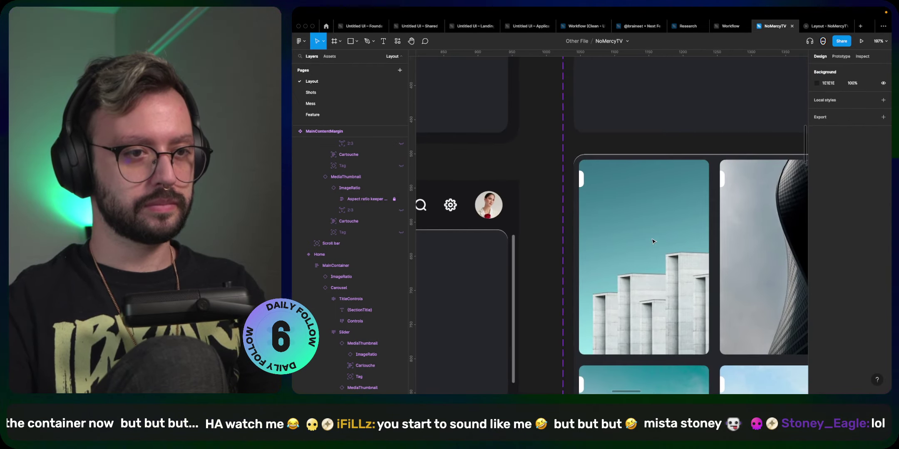
{"action": "scroll", "coordinate": [653, 242], "scroll_direction": "down", "scroll_amount": 10}
{"action": "scroll", "coordinate": [637, 294], "scroll_direction": "left", "scroll_amount": 10}
{"action": "scroll", "coordinate": [637, 294], "scroll_direction": "up", "scroll_amount": 10}
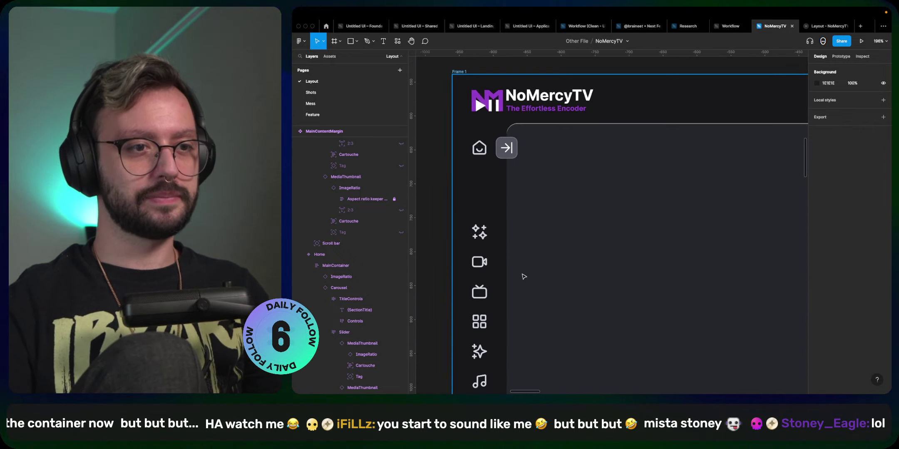
{"action": "scroll", "coordinate": [531, 271], "scroll_direction": "down", "scroll_amount": 5}
{"action": "scroll", "coordinate": [534, 273], "scroll_direction": "up", "scroll_amount": 5}
{"action": "scroll", "coordinate": [532, 273], "scroll_direction": "up", "scroll_amount": 3}
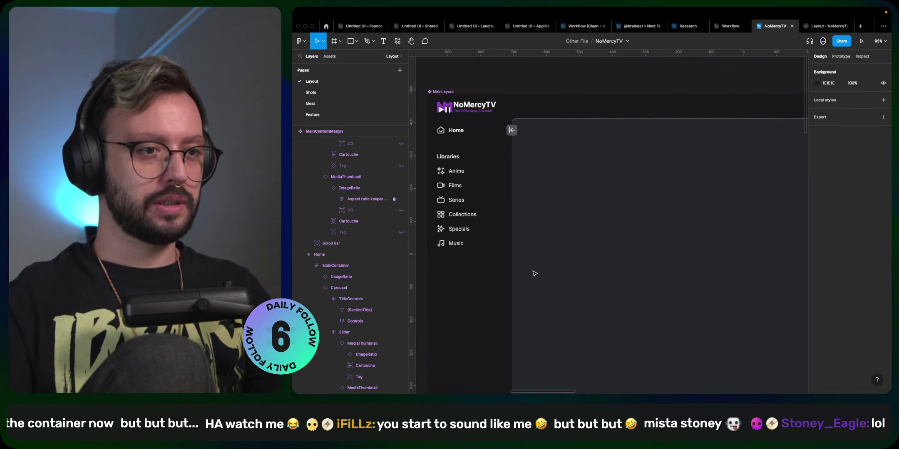
{"action": "scroll", "coordinate": [532, 273], "scroll_direction": "right", "scroll_amount": 15}
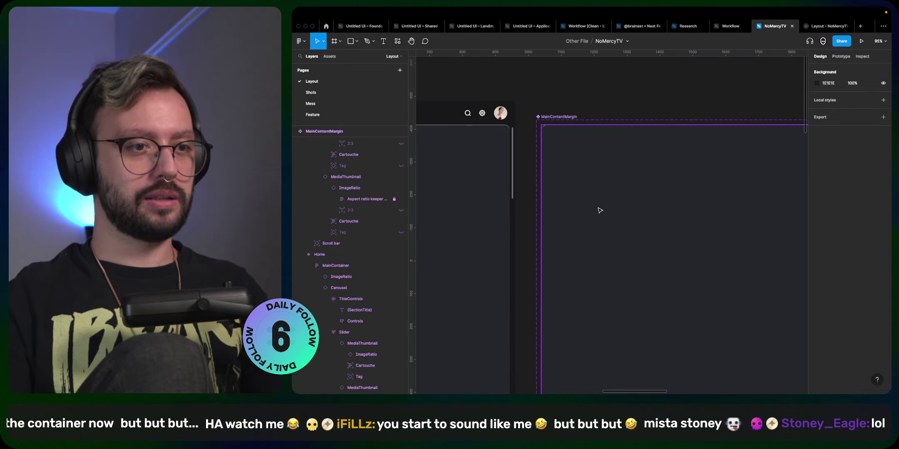
- Reselect the main containers, remove all three inner shadow effects from them and deselect
{"action": "key", "text": "super+z"}
{"action": "scroll", "coordinate": [813, 296], "scroll_direction": "down", "scroll_amount": 2}
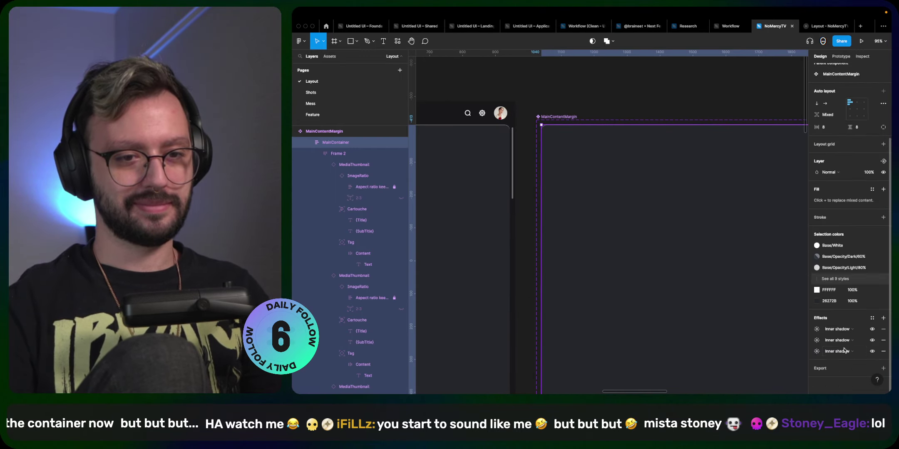
{"action": "left_click", "coordinate": [883, 330]}
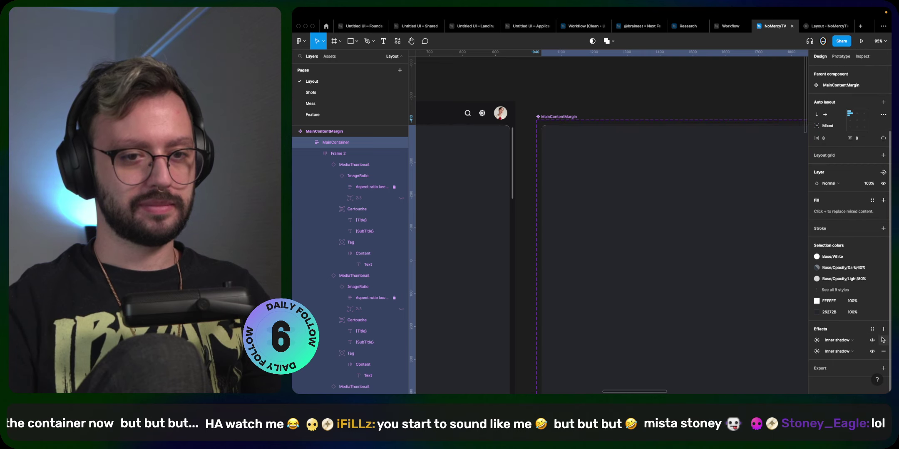
{"action": "left_click", "coordinate": [883, 340]}
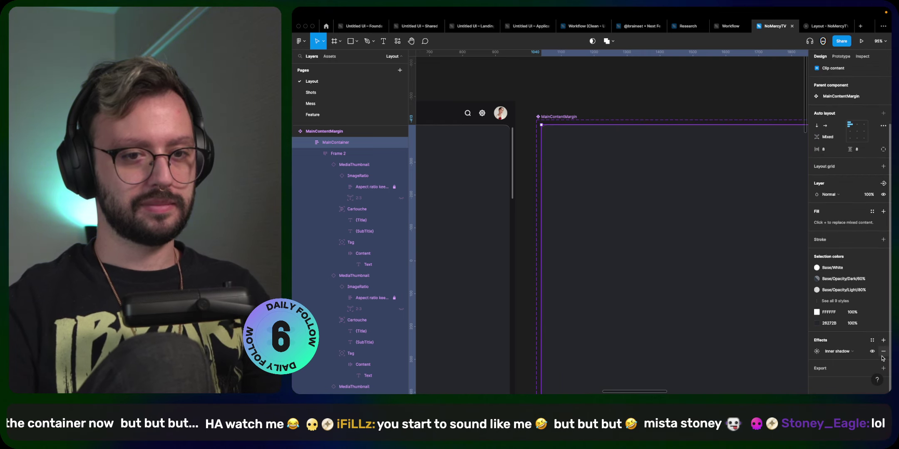
{"action": "left_click", "coordinate": [883, 354]}
{"action": "left_click", "coordinate": [628, 105]}
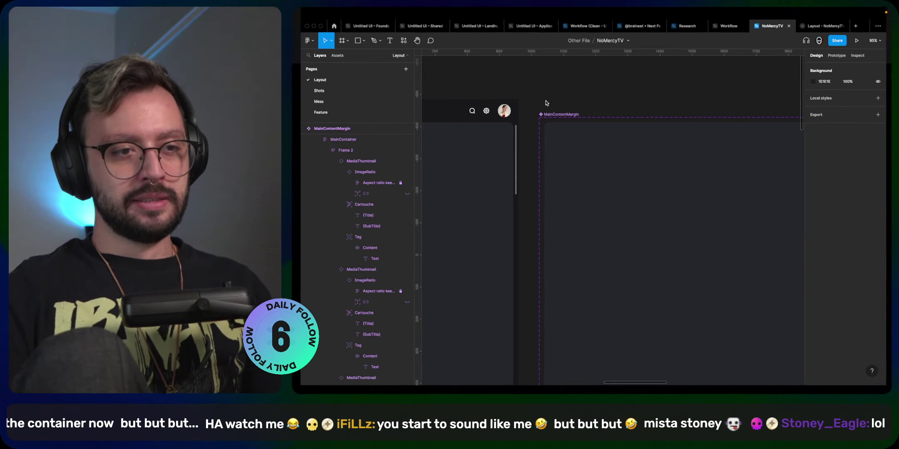
- Look over the layout frames and MainContentMargin variants, then examine the sidebar's expand button up close with the pixel grid hidden
{"action": "scroll", "coordinate": [541, 116], "scroll_direction": "down", "scroll_amount": 5}
{"action": "scroll", "coordinate": [540, 117], "scroll_direction": "left", "scroll_amount": 10}
{"action": "scroll", "coordinate": [540, 117], "scroll_direction": "down", "scroll_amount": 2}
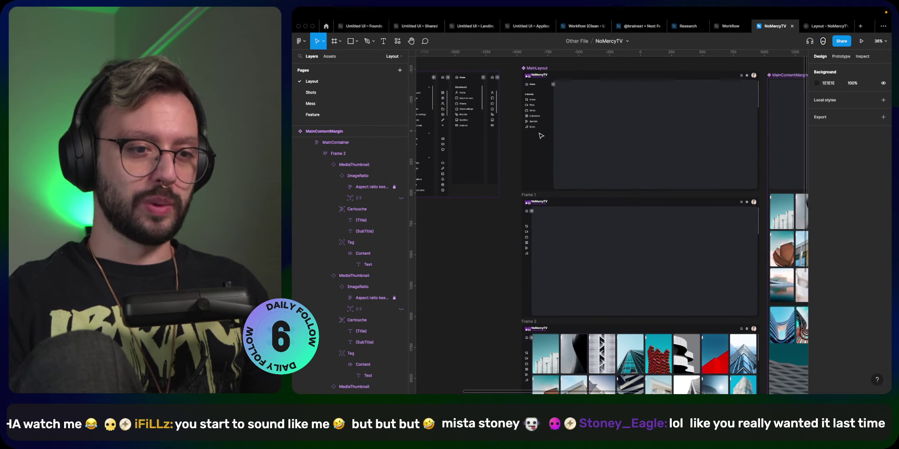
{"action": "scroll", "coordinate": [541, 136], "scroll_direction": "left", "scroll_amount": 5}
{"action": "scroll", "coordinate": [541, 139], "scroll_direction": "down", "scroll_amount": 3}
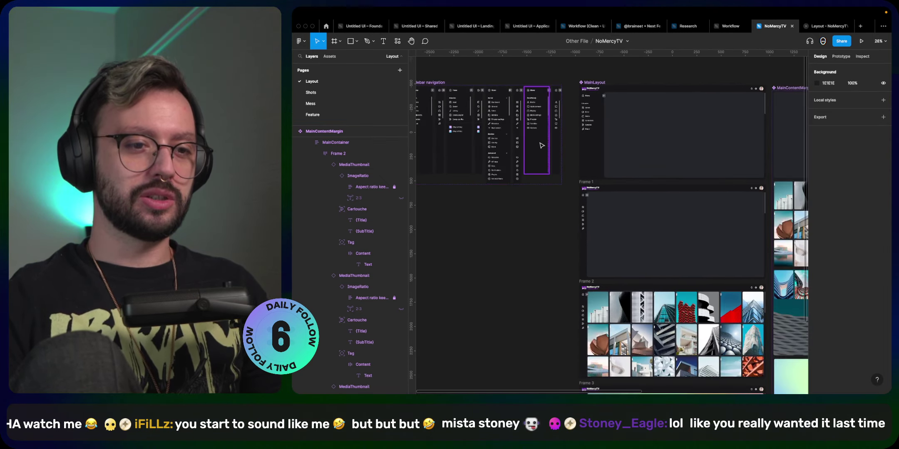
{"action": "scroll", "coordinate": [541, 146], "scroll_direction": "right", "scroll_amount": 15}
{"action": "scroll", "coordinate": [541, 145], "scroll_direction": "up", "scroll_amount": 2}
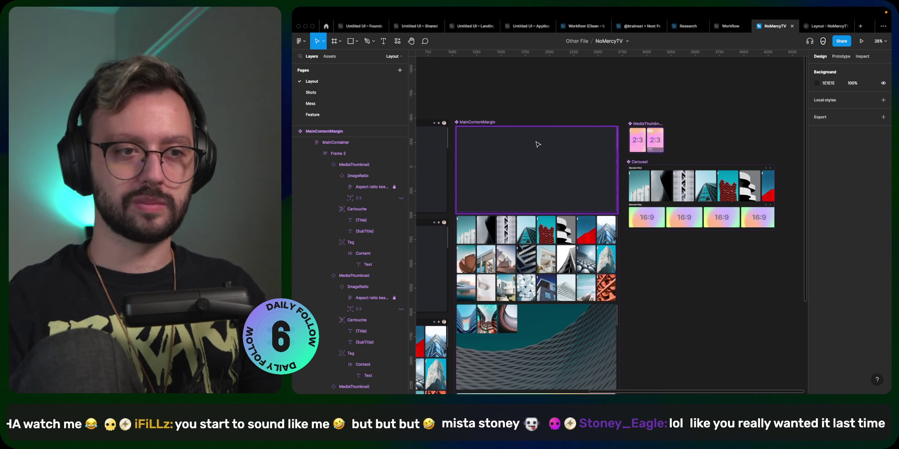
{"action": "scroll", "coordinate": [537, 144], "scroll_direction": "down", "scroll_amount": 5}
{"action": "scroll", "coordinate": [538, 144], "scroll_direction": "left", "scroll_amount": 3}
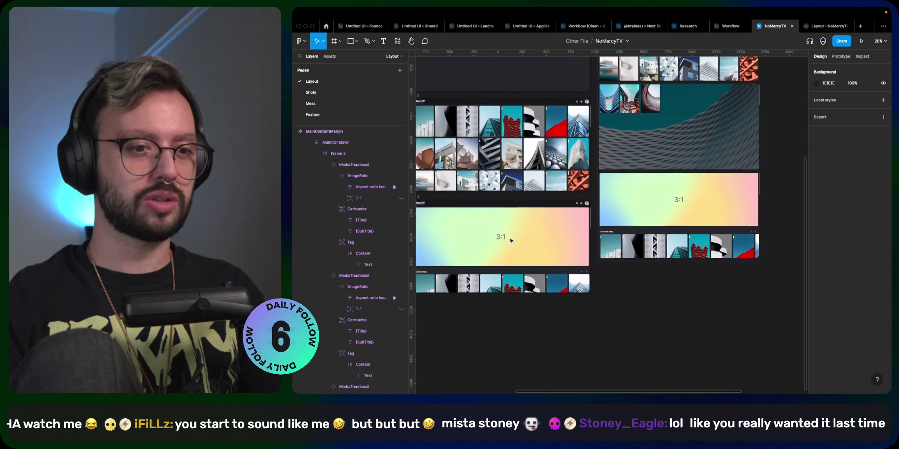
{"action": "scroll", "coordinate": [685, 288], "scroll_direction": "up", "scroll_amount": 2}
{"action": "scroll", "coordinate": [684, 288], "scroll_direction": "left", "scroll_amount": 3}
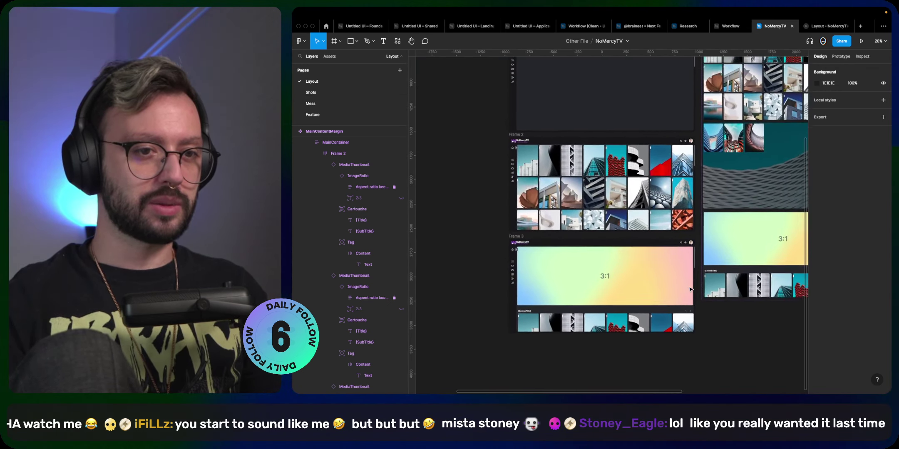
{"action": "scroll", "coordinate": [500, 194], "scroll_direction": "up", "scroll_amount": 10}
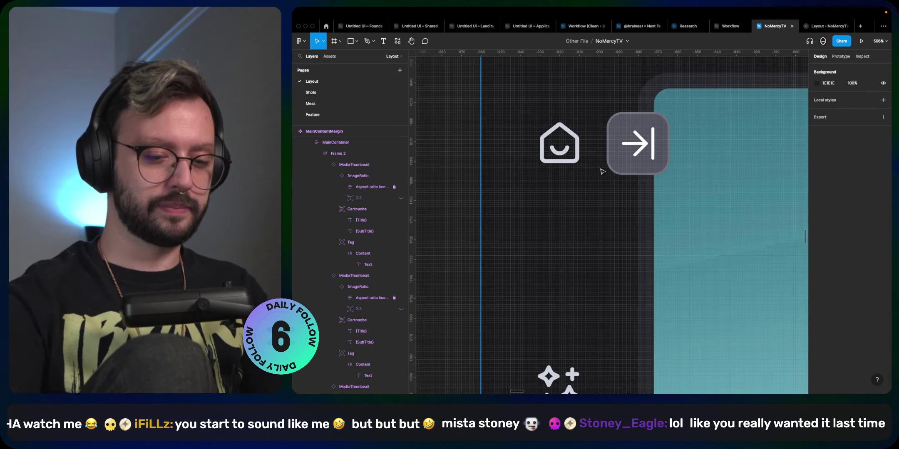
{"action": "key", "text": "super+colon"}
{"action": "scroll", "coordinate": [602, 172], "scroll_direction": "up", "scroll_amount": 8}
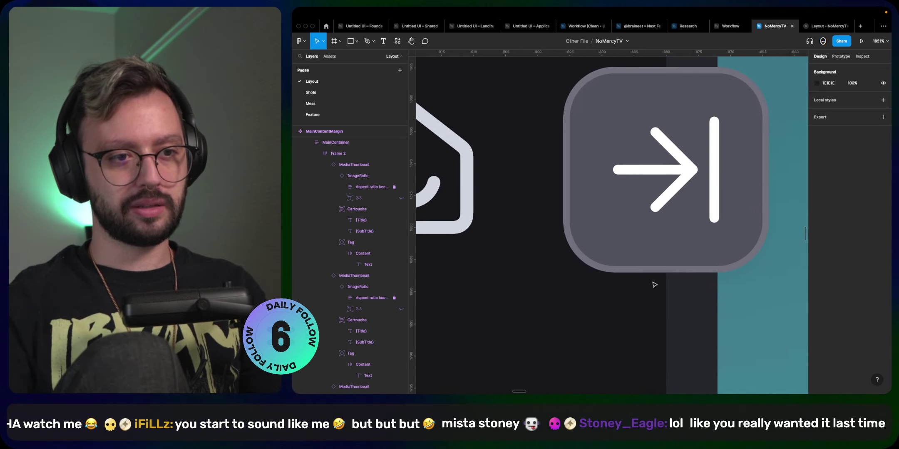
- Select the sidebar's expand button, detach its Gray iron/500 stroke style and try a linear gradient stroke
{"action": "left_click", "coordinate": [586, 150], "text": "super"}
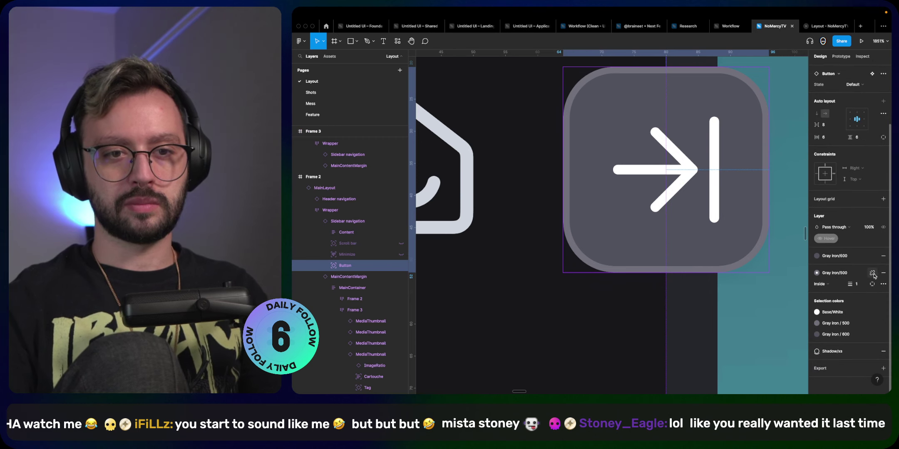
{"action": "left_click", "coordinate": [872, 273]}
{"action": "left_click", "coordinate": [817, 284]}
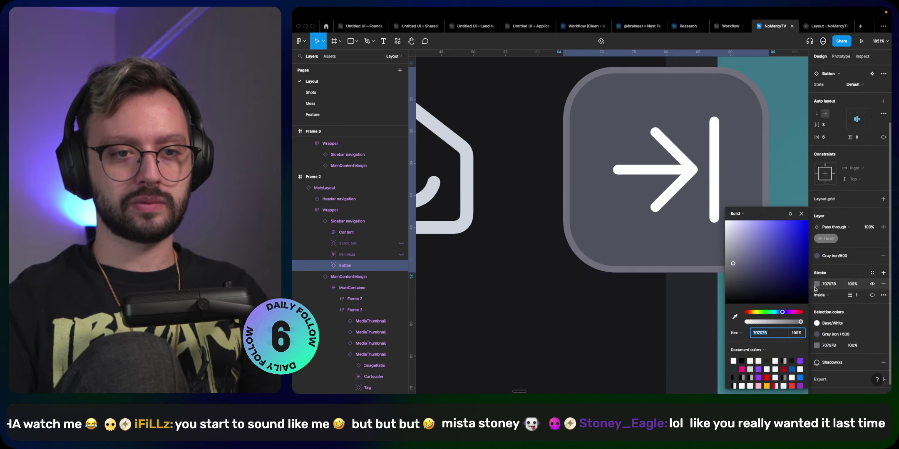
{"action": "left_click", "coordinate": [738, 213]}
{"action": "left_click", "coordinate": [740, 223]}
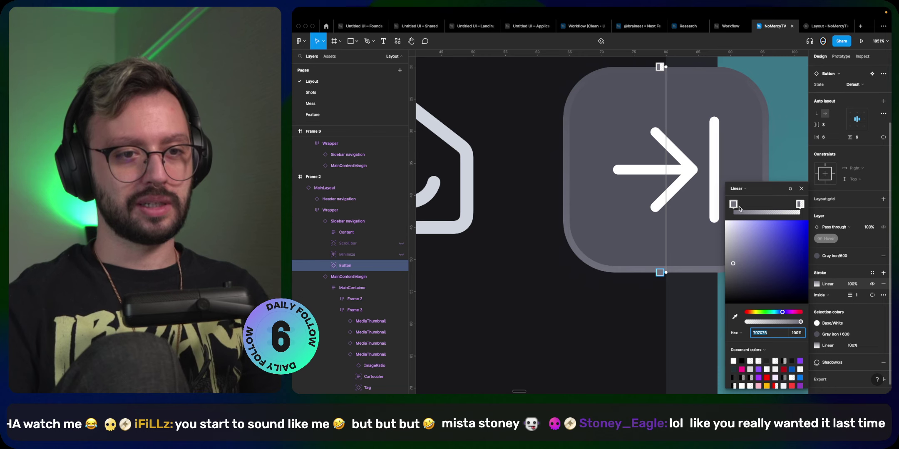
- Set the button stroke's top gradient stop to 100% opacity and darken the bottom stop to 35364E
{"action": "left_click", "coordinate": [800, 205]}
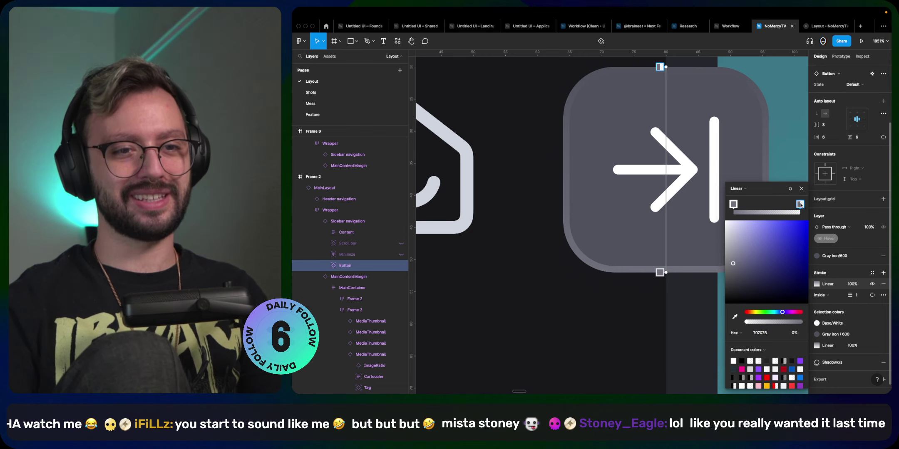
{"action": "left_click_drag", "start_coordinate": [776, 324], "coordinate": [800, 322]}
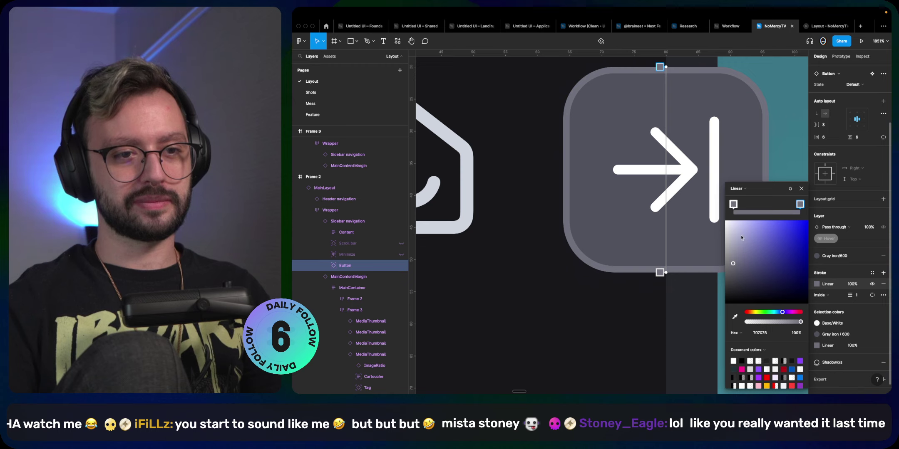
{"action": "left_click", "coordinate": [734, 205]}
{"action": "left_click_drag", "start_coordinate": [732, 266], "coordinate": [740, 275]}
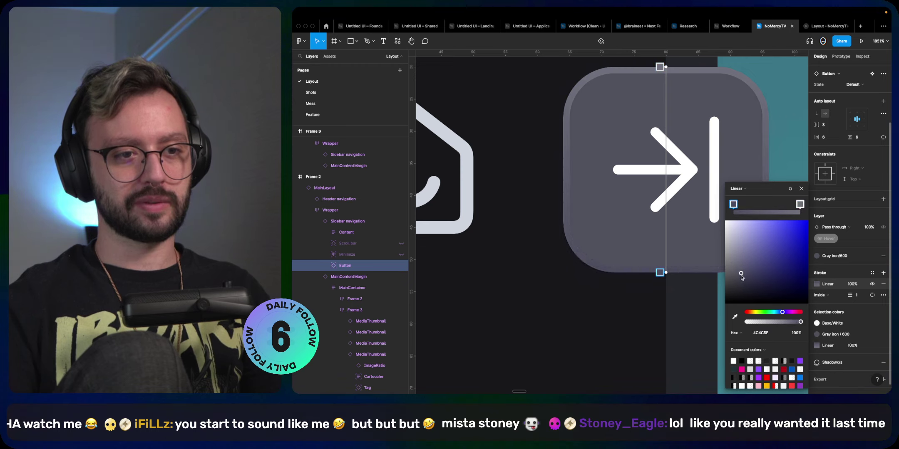
{"action": "left_click_drag", "start_coordinate": [741, 275], "coordinate": [752, 282]}
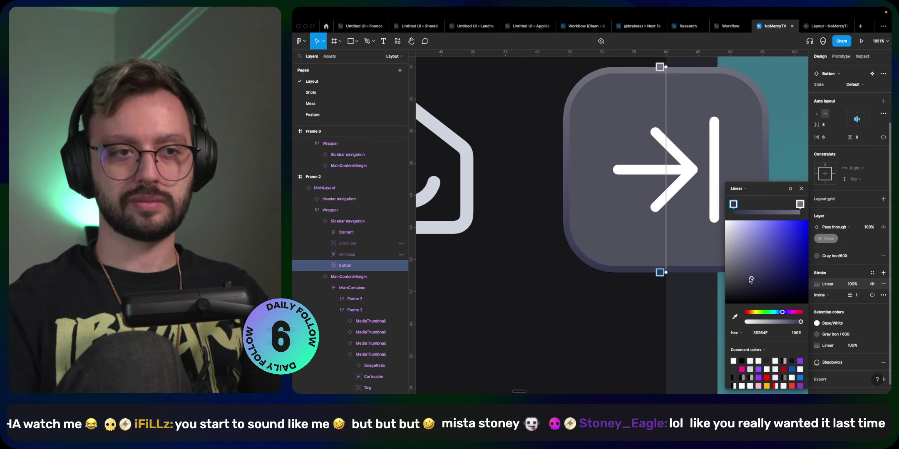
{"action": "left_click", "coordinate": [801, 188]}
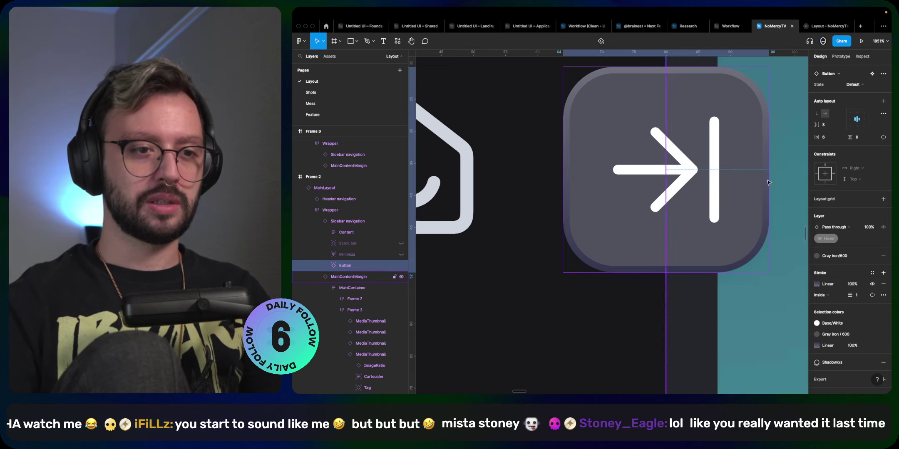
- Reset the sidebar button's instance changes to restore its original stroke, and deselect it
{"action": "left_click", "coordinate": [602, 42]}
{"action": "scroll", "coordinate": [664, 216], "scroll_direction": "down", "scroll_amount": 15}
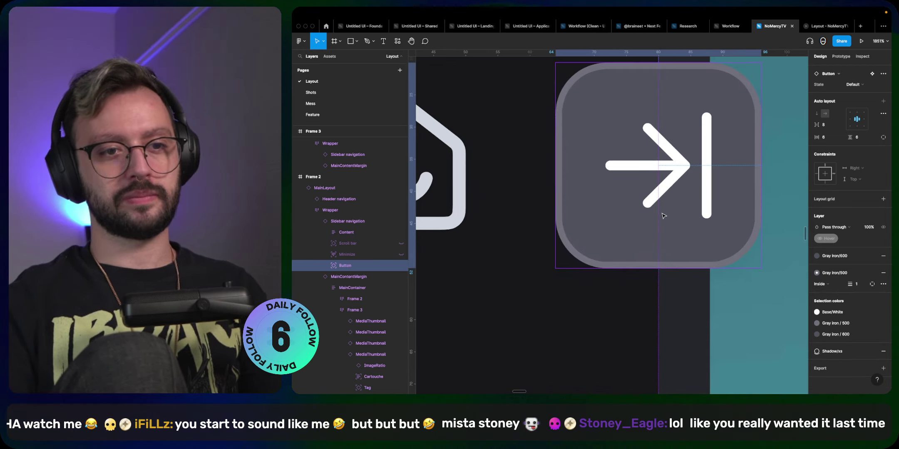
{"action": "left_click", "coordinate": [594, 230]}
- Select both MediaThumbnail variants and try an inner shadow effect on them
{"action": "scroll", "coordinate": [594, 231], "scroll_direction": "down", "scroll_amount": 8}
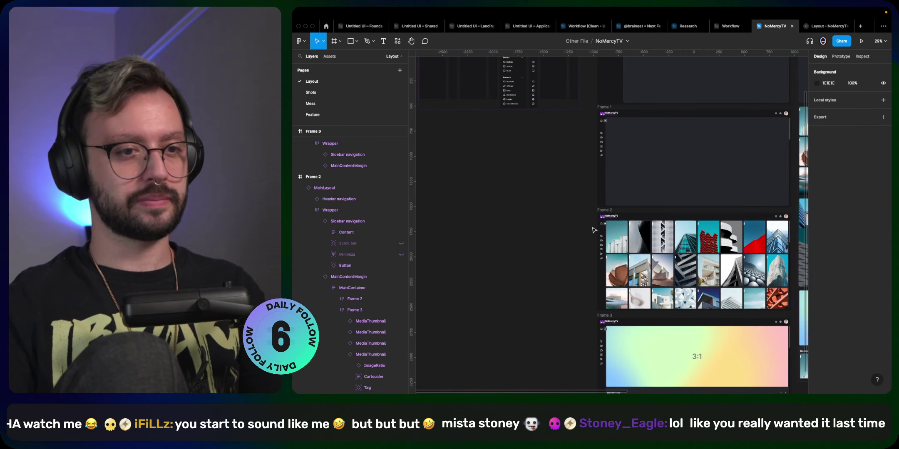
{"action": "scroll", "coordinate": [692, 334], "scroll_direction": "right", "scroll_amount": 3}
{"action": "scroll", "coordinate": [692, 334], "scroll_direction": "up", "scroll_amount": 1}
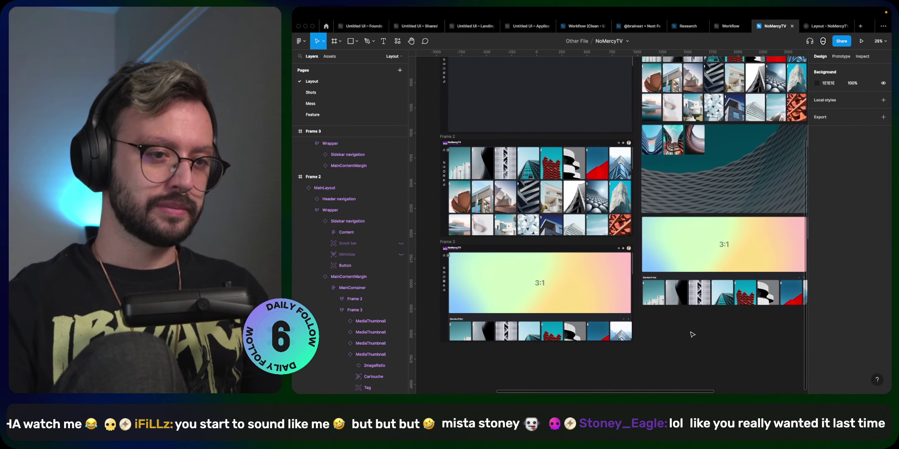
{"action": "left_click", "coordinate": [548, 343]}
{"action": "left_click", "coordinate": [548, 344]}
{"action": "scroll", "coordinate": [547, 344], "scroll_direction": "up", "scroll_amount": 10}
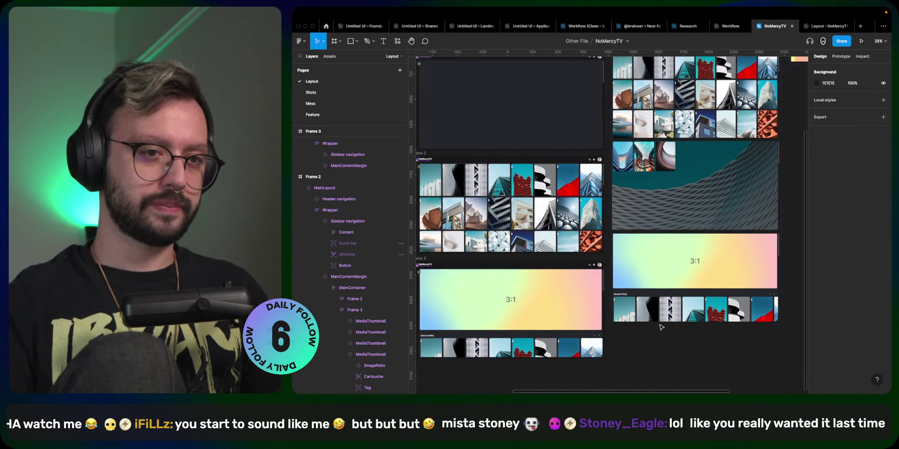
{"action": "scroll", "coordinate": [563, 292], "scroll_direction": "up", "scroll_amount": 2}
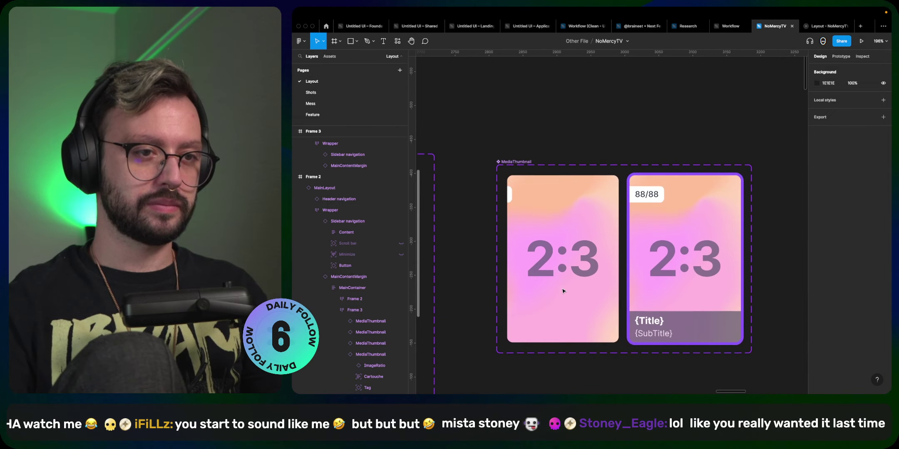
{"action": "left_click", "coordinate": [596, 199], "text": "super"}
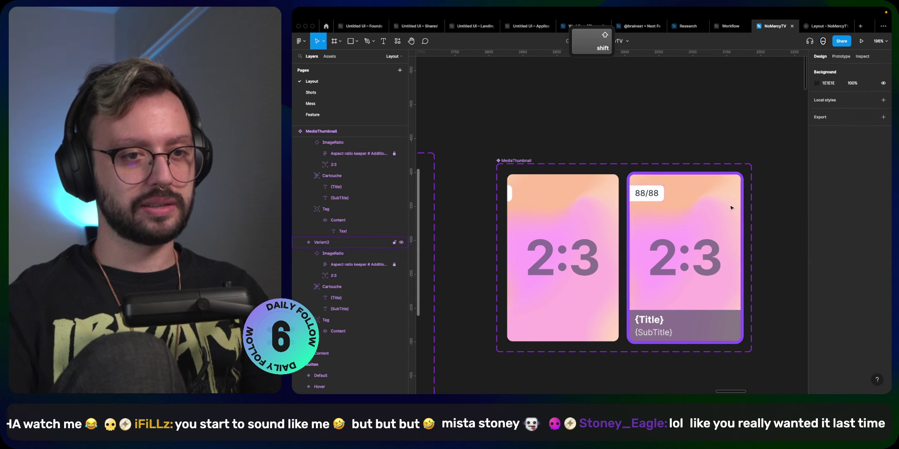
{"action": "left_click", "coordinate": [599, 202]}
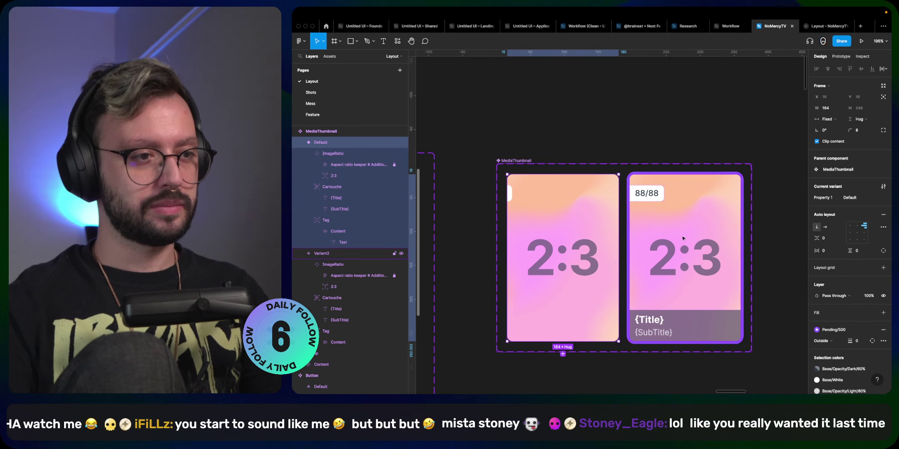
{"action": "left_click", "coordinate": [687, 216], "text": "shift"}
{"action": "scroll", "coordinate": [833, 319], "scroll_direction": "down", "scroll_amount": 3}
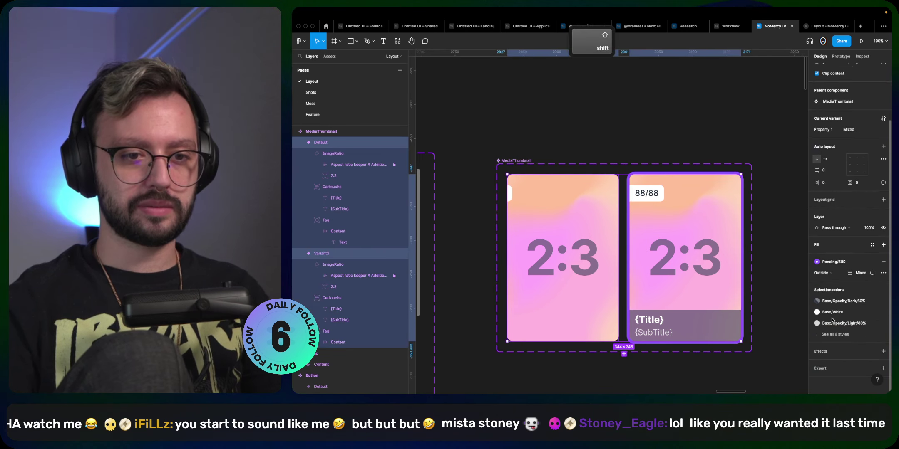
{"action": "left_click", "coordinate": [828, 352]}
{"action": "left_click", "coordinate": [838, 362]}
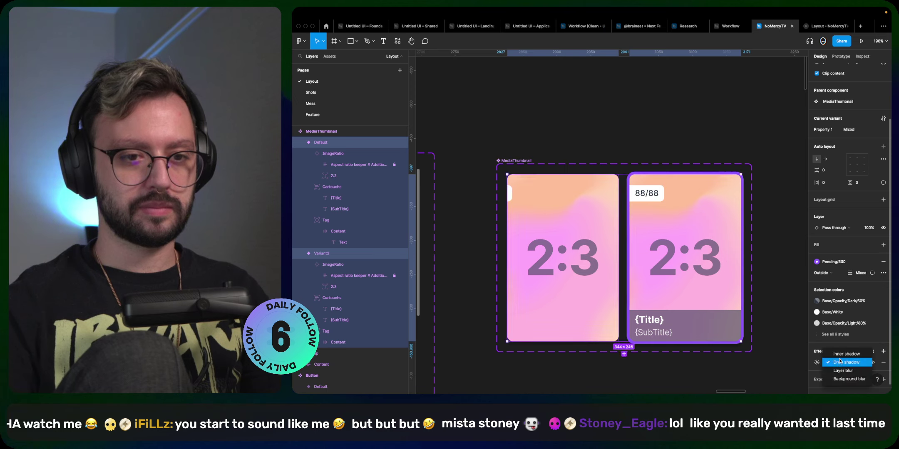
{"action": "left_click", "coordinate": [839, 357]}
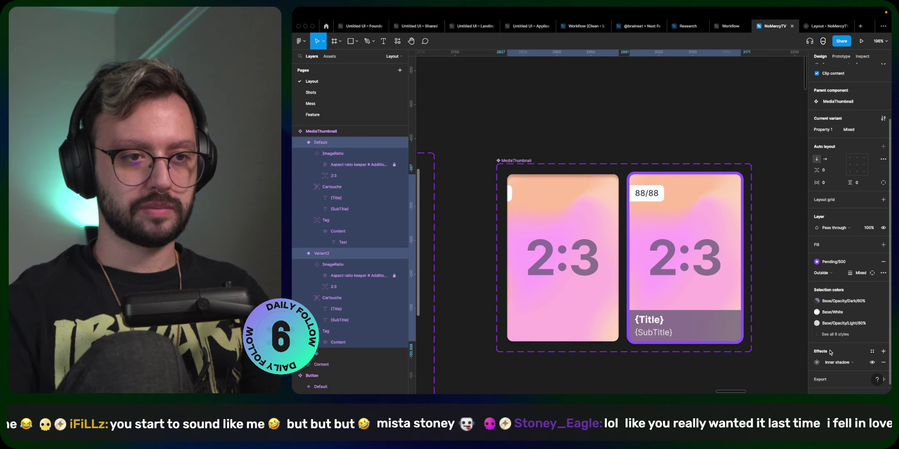
{"action": "left_click", "coordinate": [817, 363]}
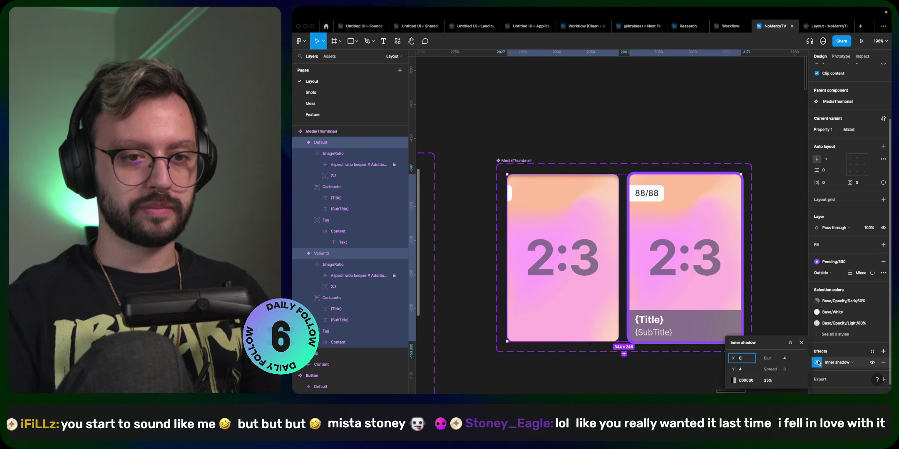
- Try the inner shadow at Y 1, blur 0 and red FF0000 with 100% opacity, and deselect the variants
{"action": "left_click", "coordinate": [744, 370]}
{"action": "type", "text": "1"}
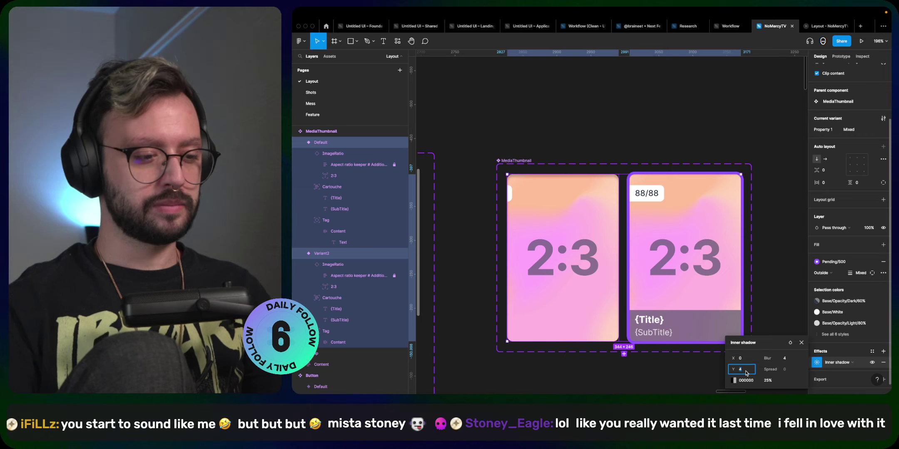
{"action": "left_click", "coordinate": [785, 359]}
{"action": "type", "text": "0"}
{"action": "key", "text": "Return"}
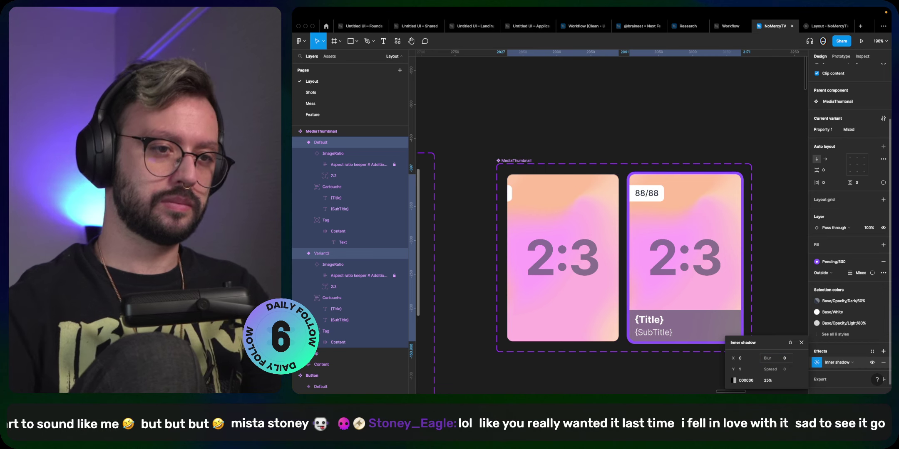
{"action": "left_click", "coordinate": [751, 381]}
{"action": "type", "text": "FF0000"}
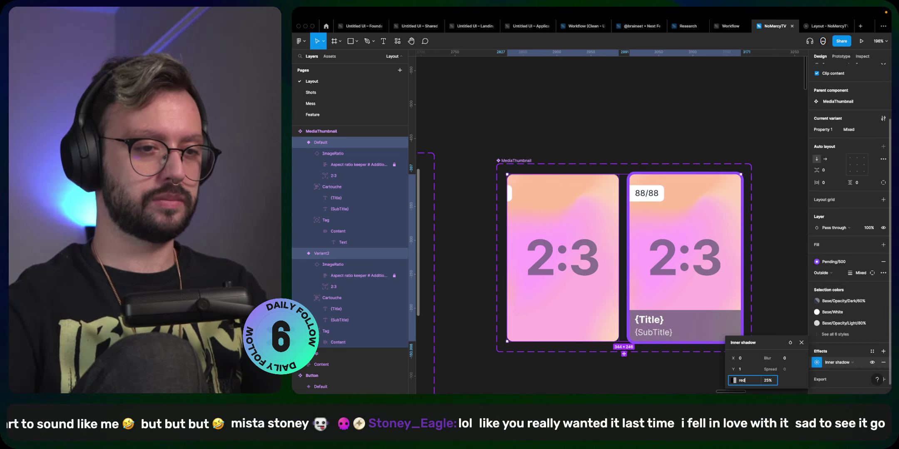
{"action": "key", "text": "Return"}
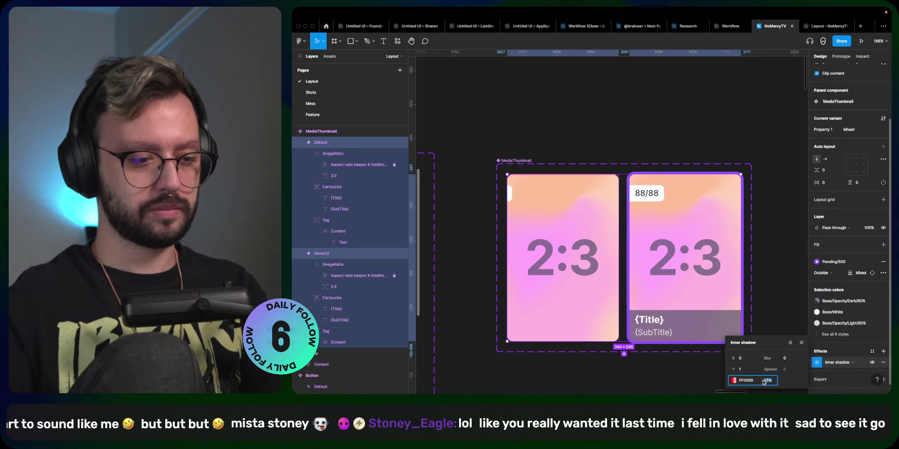
{"action": "key", "text": "Return"}
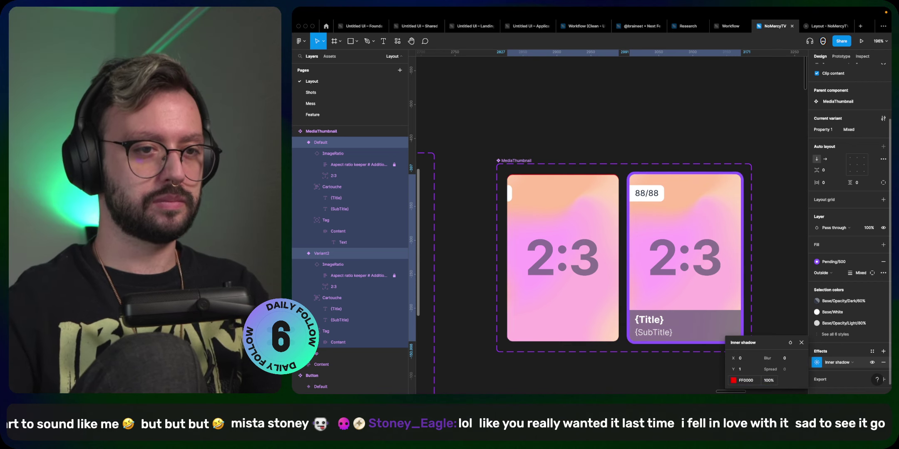
{"action": "left_click", "coordinate": [796, 218]}
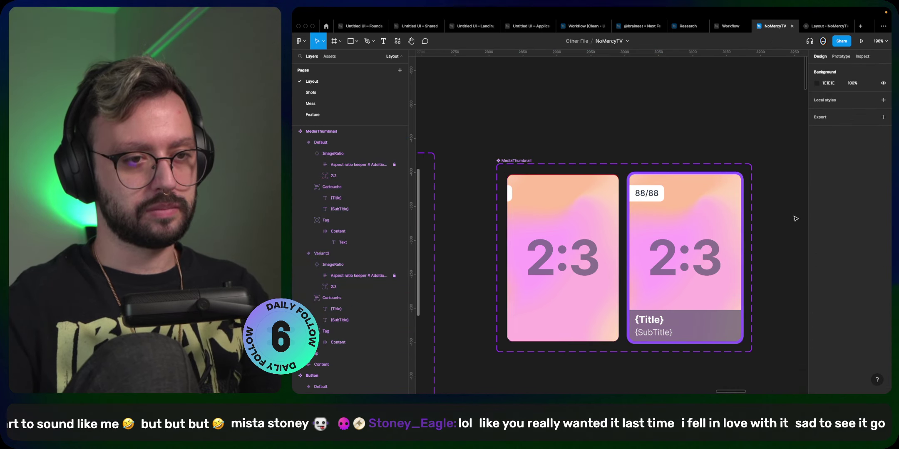
- Check the red inner shadow across the thumbnail grids and remove the effect from both MediaThumbnail variants
{"action": "scroll", "coordinate": [767, 245], "scroll_direction": "down", "scroll_amount": 10}
{"action": "scroll", "coordinate": [767, 245], "scroll_direction": "down", "scroll_amount": 5}
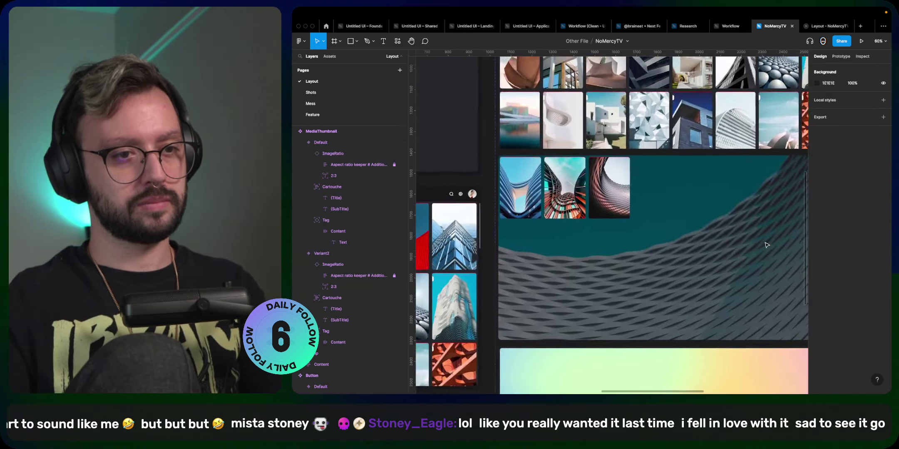
{"action": "scroll", "coordinate": [767, 245], "scroll_direction": "up", "scroll_amount": 2}
{"action": "scroll", "coordinate": [766, 245], "scroll_direction": "right", "scroll_amount": 2}
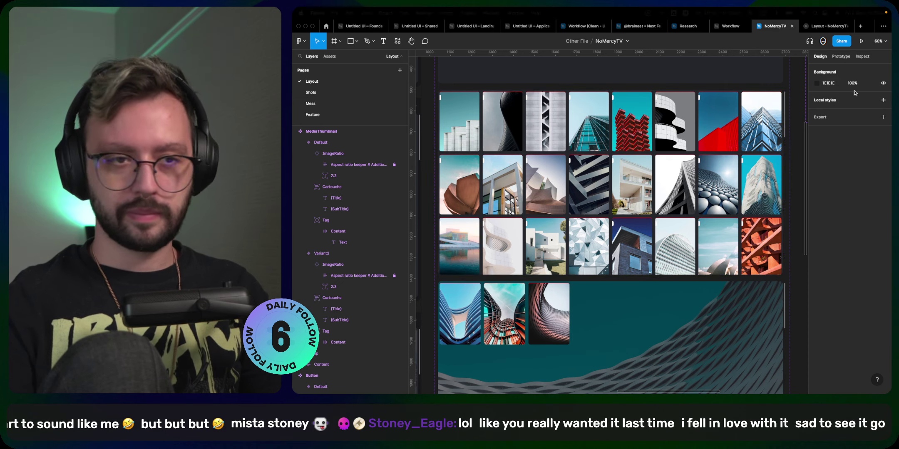
{"action": "scroll", "coordinate": [654, 207], "scroll_direction": "down", "scroll_amount": 5}
{"action": "scroll", "coordinate": [708, 96], "scroll_direction": "up", "scroll_amount": 10}
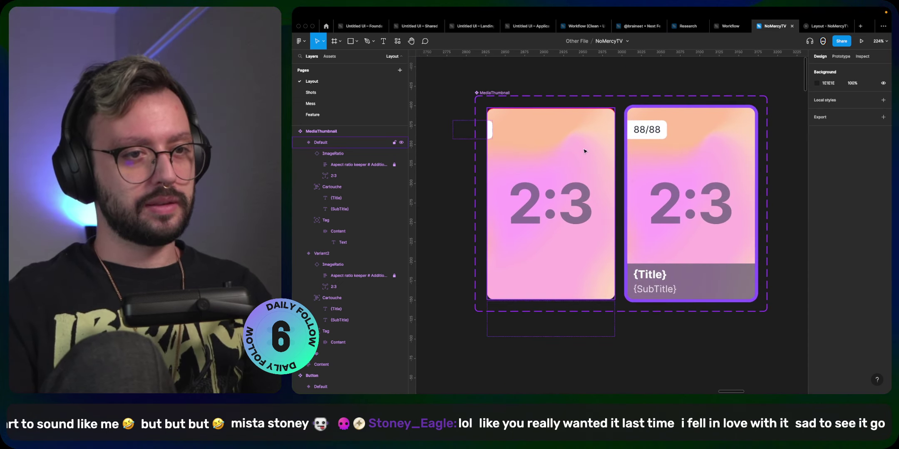
{"action": "key", "text": "super+z"}
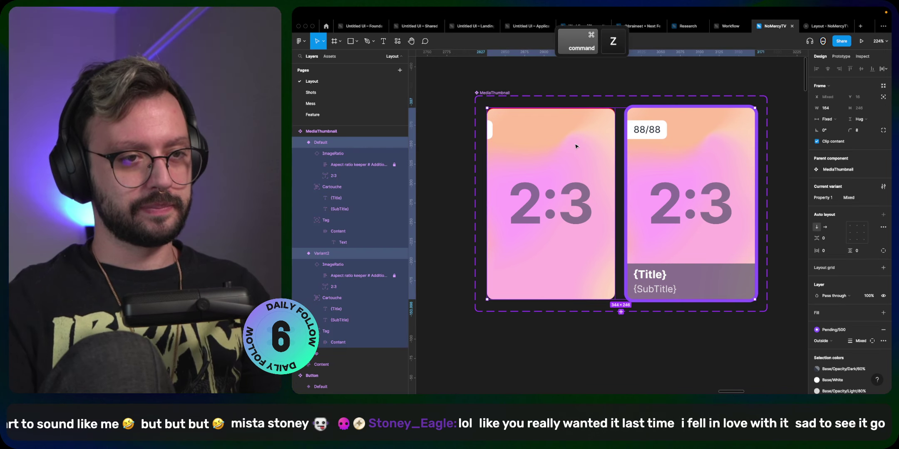
{"action": "scroll", "coordinate": [832, 312], "scroll_direction": "down", "scroll_amount": 3}
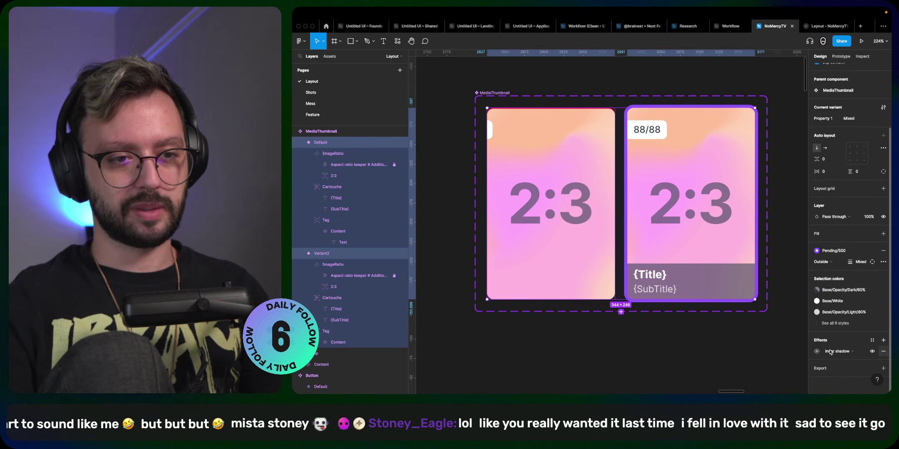
{"action": "left_click", "coordinate": [580, 342]}
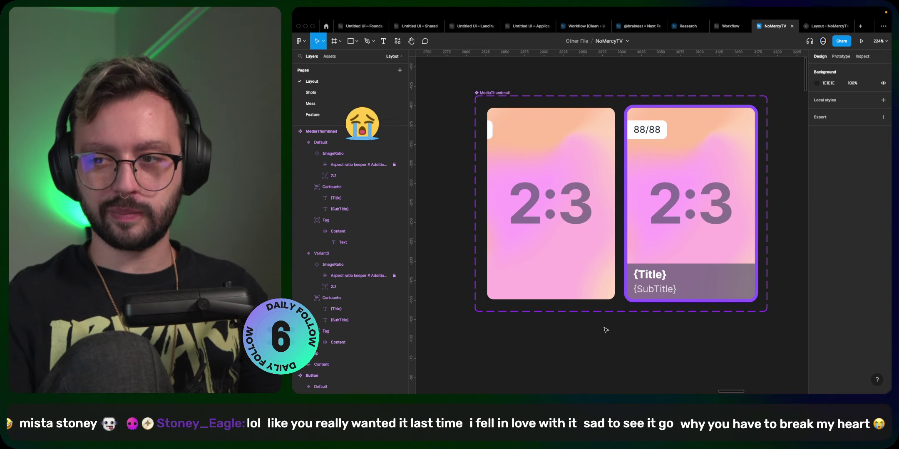
- Set the top-right and bottom-right corner radii to 4 on the tags of both MediaThumbnail variants
{"action": "left_click", "coordinate": [500, 249]}
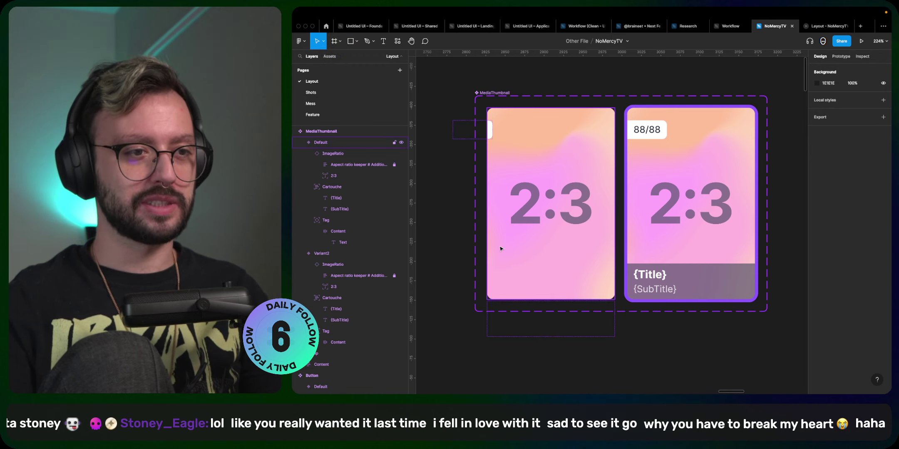
{"action": "left_click", "coordinate": [634, 163]}
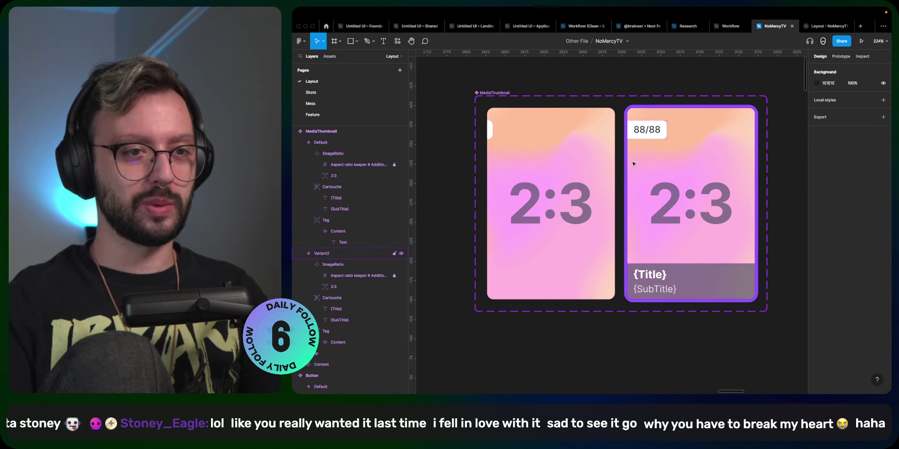
{"action": "left_click", "coordinate": [665, 137], "text": "super"}
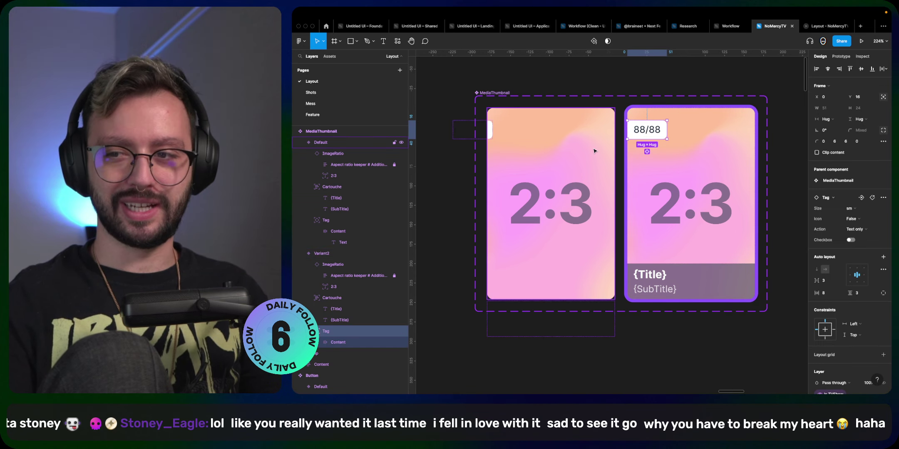
{"action": "left_click", "coordinate": [489, 130], "text": "shift"}
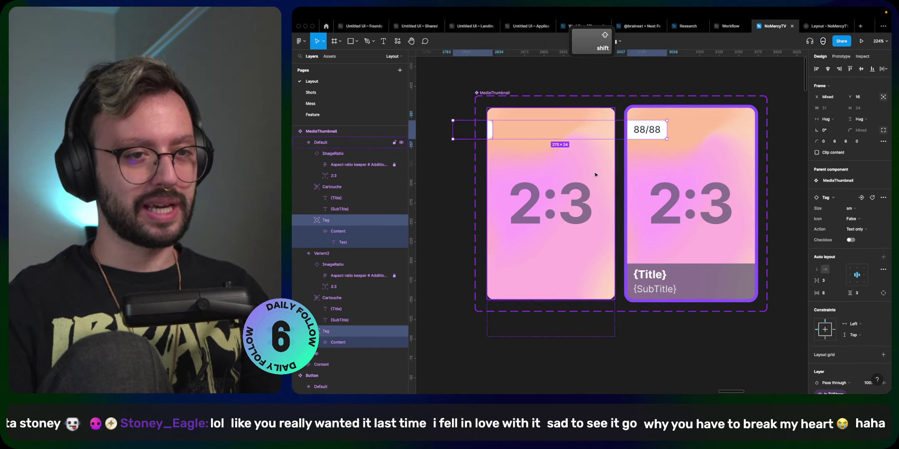
{"action": "left_click", "coordinate": [840, 142]}
{"action": "type", "text": "4"}
{"action": "key", "text": "Tab"}
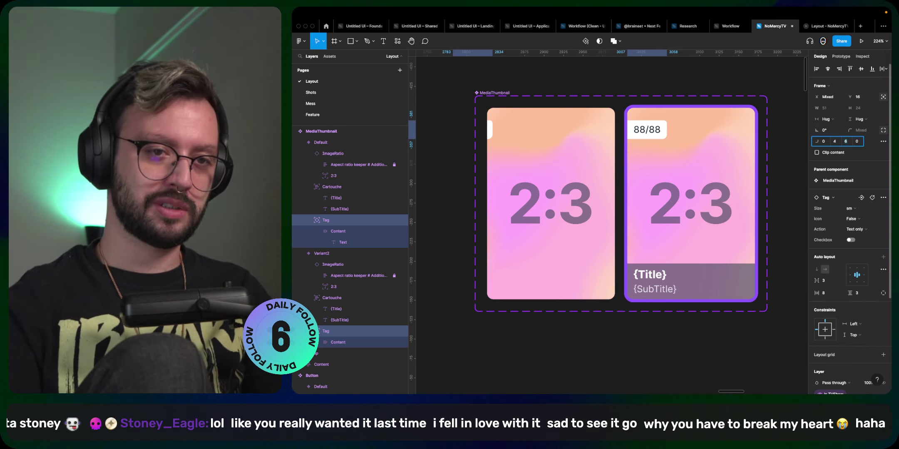
{"action": "type", "text": "4"}
{"action": "key", "text": "Return"}
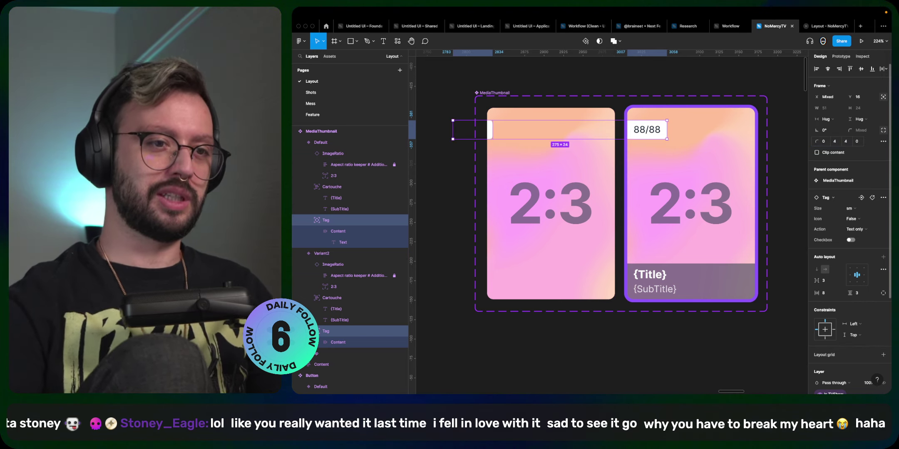
{"action": "left_click", "coordinate": [737, 81]}
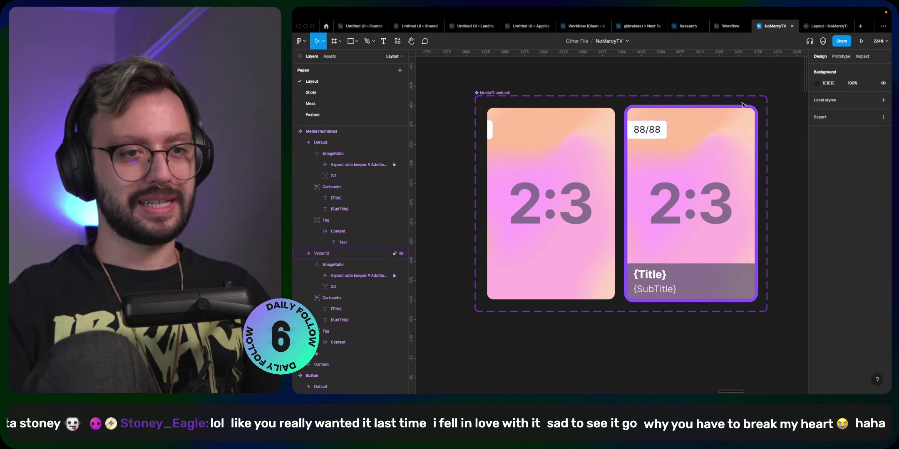
- Change the size of both MediaThumbnail variants' tags to lg
{"action": "double_click", "coordinate": [661, 131]}
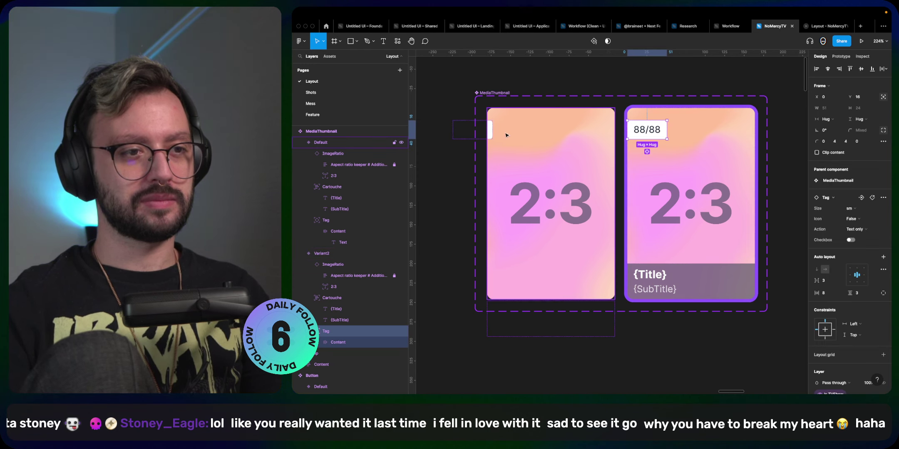
{"action": "left_click", "coordinate": [489, 129], "text": "shift"}
{"action": "left_click", "coordinate": [851, 208]}
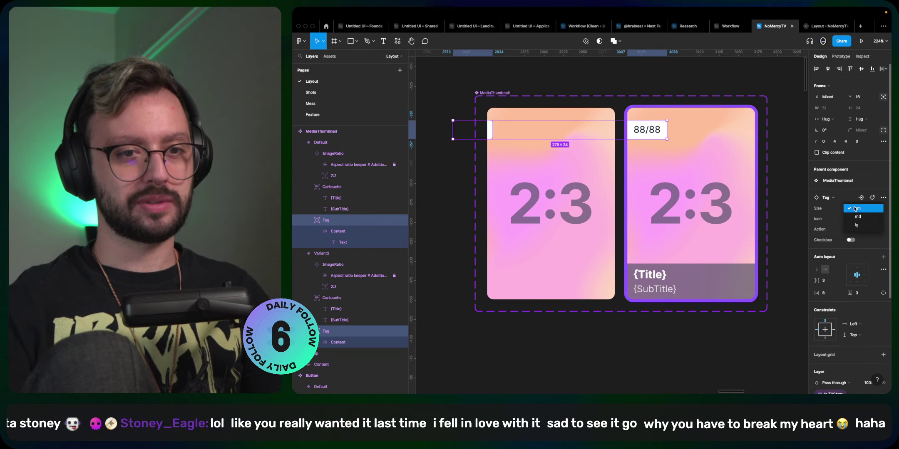
{"action": "left_click", "coordinate": [867, 226]}
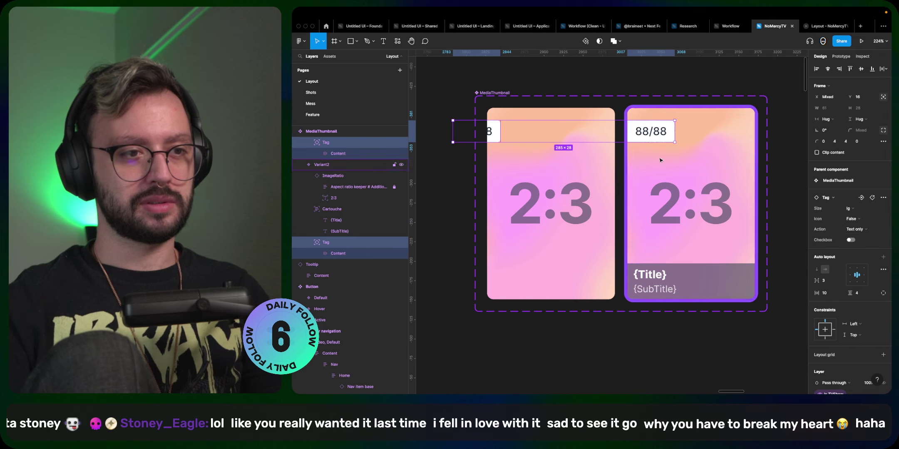
- Move the Default variant's tag horizontally to X -52 and select both variants' tags again
{"action": "left_click", "coordinate": [495, 139]}
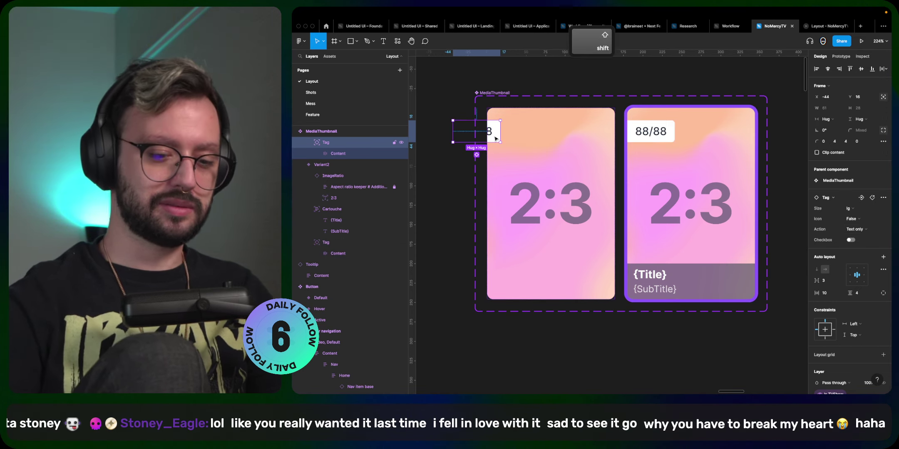
{"action": "key", "text": "shift+Left"}
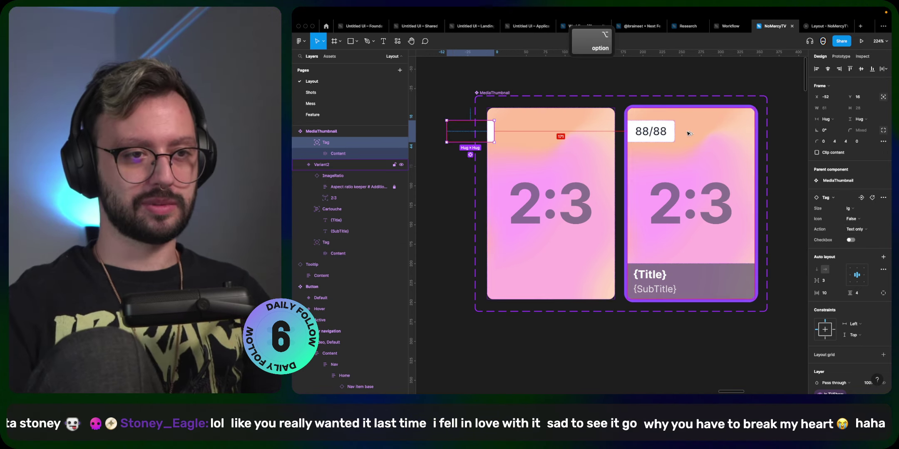
{"action": "left_click", "coordinate": [657, 138], "text": "shift"}
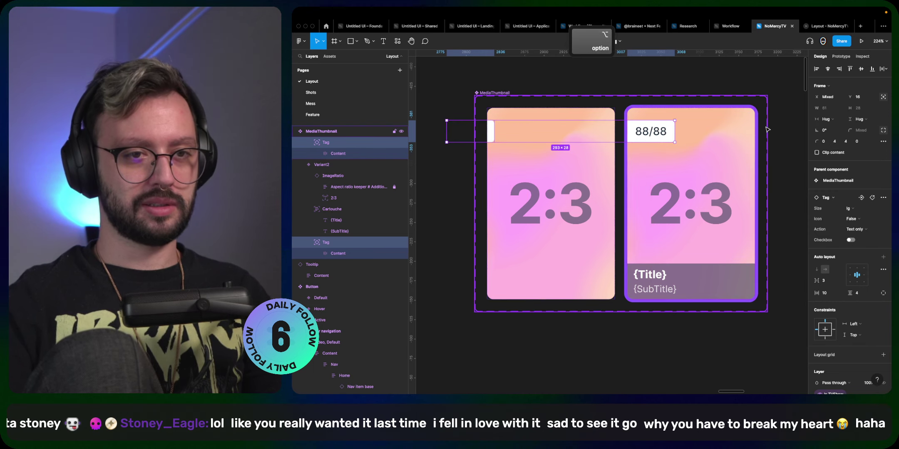
- Deselect the tags and check how they look on the MediaThumbnail variants and in the carousel below
{"action": "left_click", "coordinate": [780, 120]}
{"action": "scroll", "coordinate": [781, 120], "scroll_direction": "down", "scroll_amount": 5}
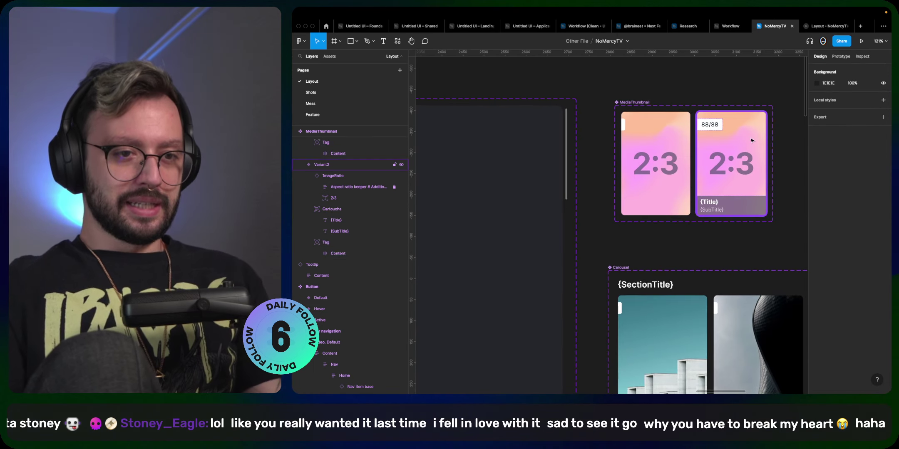
{"action": "left_click_drag", "start_coordinate": [781, 120], "coordinate": [748, 139]}
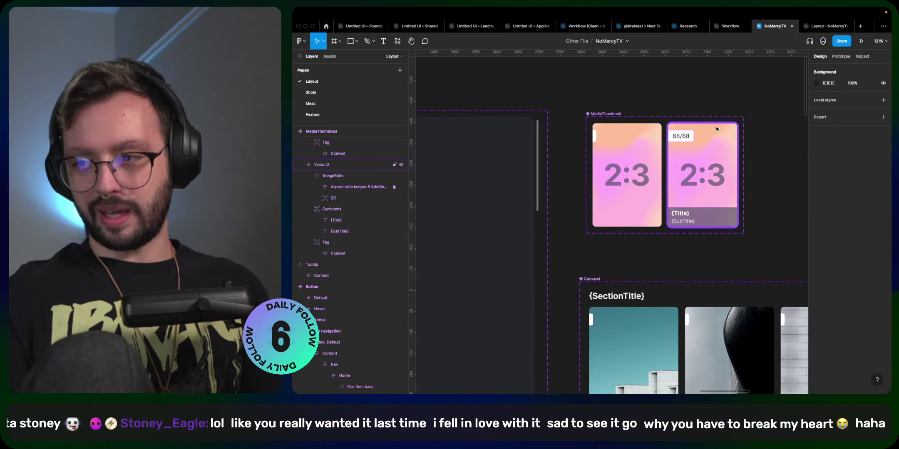
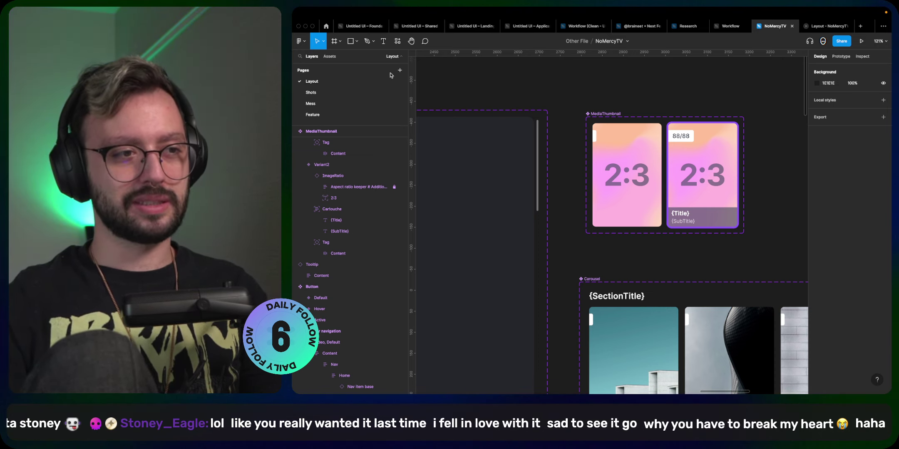
- Open the Mess page and examine the coloured edge tags on the poster thumbnails in Frame 1211
{"action": "left_click", "coordinate": [342, 104]}
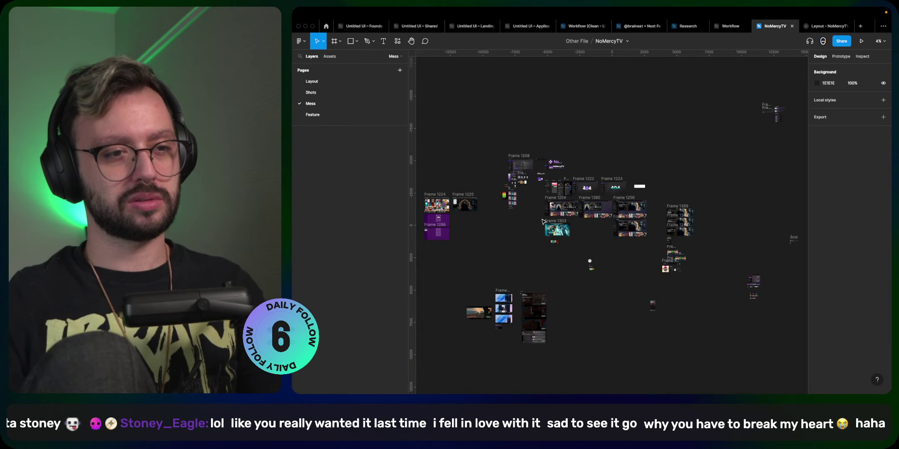
{"action": "scroll", "coordinate": [543, 221], "scroll_direction": "up", "scroll_amount": 10}
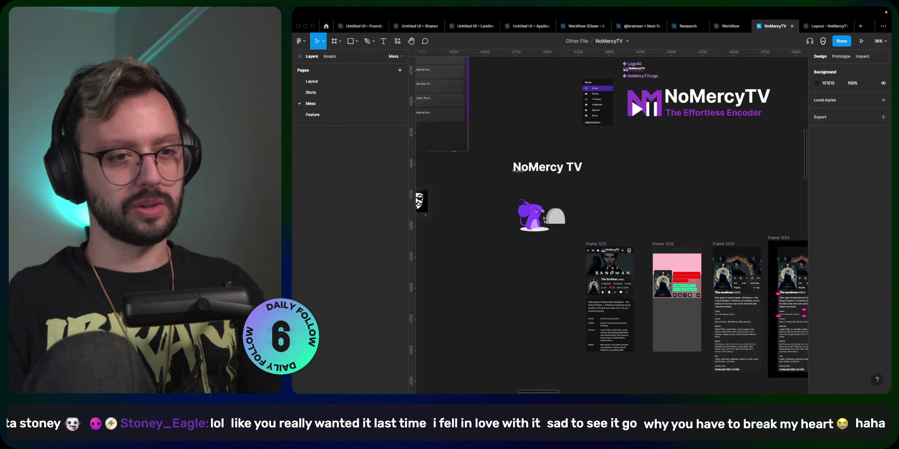
{"action": "scroll", "coordinate": [545, 220], "scroll_direction": "left", "scroll_amount": 5}
{"action": "scroll", "coordinate": [545, 219], "scroll_direction": "down", "scroll_amount": 1}
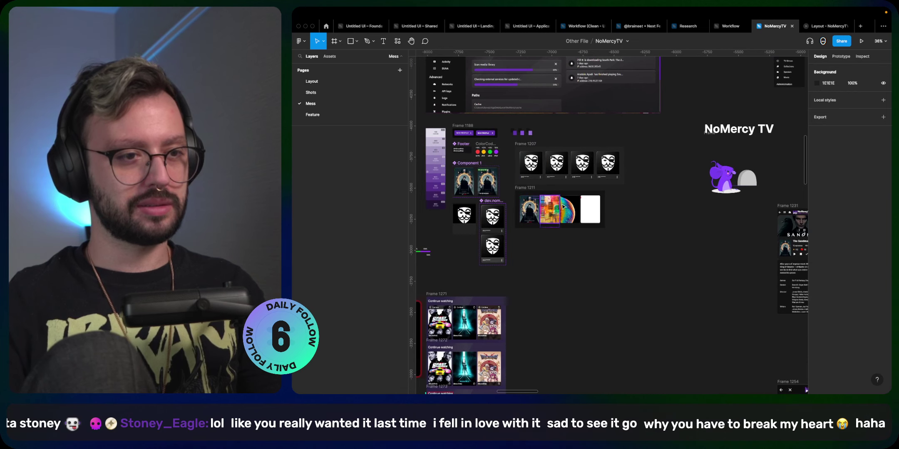
{"action": "scroll", "coordinate": [563, 207], "scroll_direction": "up", "scroll_amount": 10}
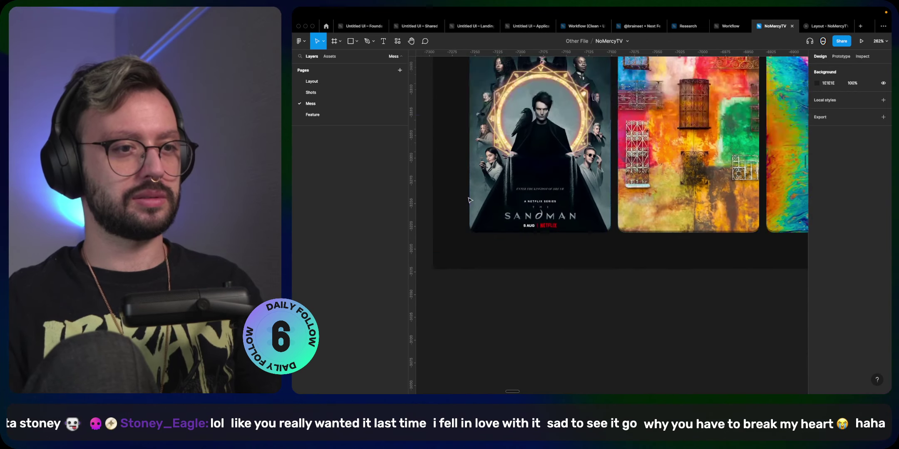
{"action": "scroll", "coordinate": [470, 200], "scroll_direction": "up", "scroll_amount": 3}
{"action": "scroll", "coordinate": [471, 200], "scroll_direction": "left", "scroll_amount": 2}
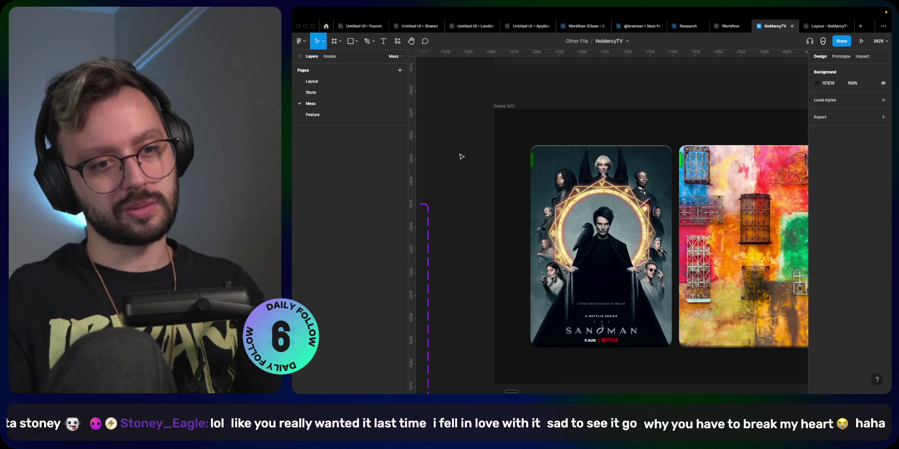
{"action": "scroll", "coordinate": [467, 174], "scroll_direction": "right", "scroll_amount": 2}
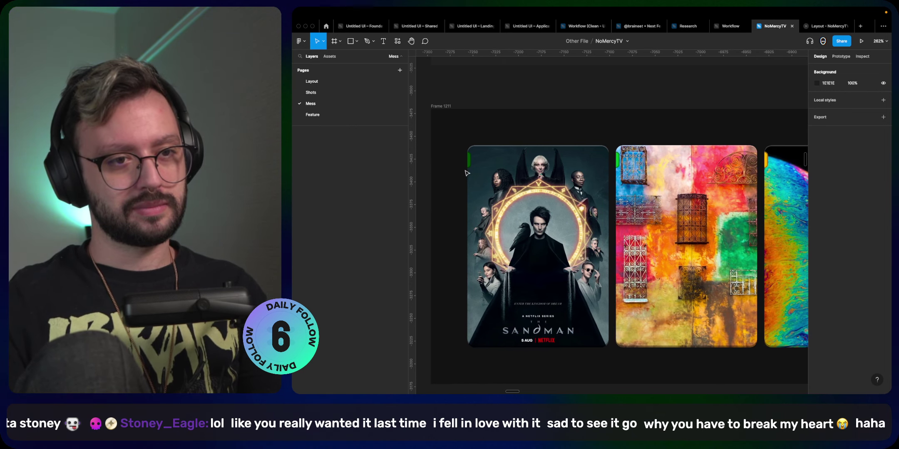
{"action": "scroll", "coordinate": [637, 90], "scroll_direction": "right", "scroll_amount": 8}
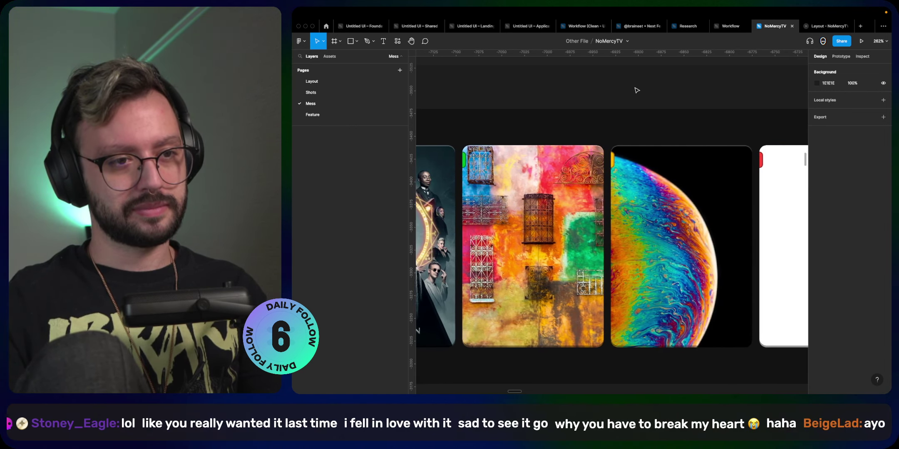
{"action": "scroll", "coordinate": [637, 90], "scroll_direction": "right", "scroll_amount": 2}
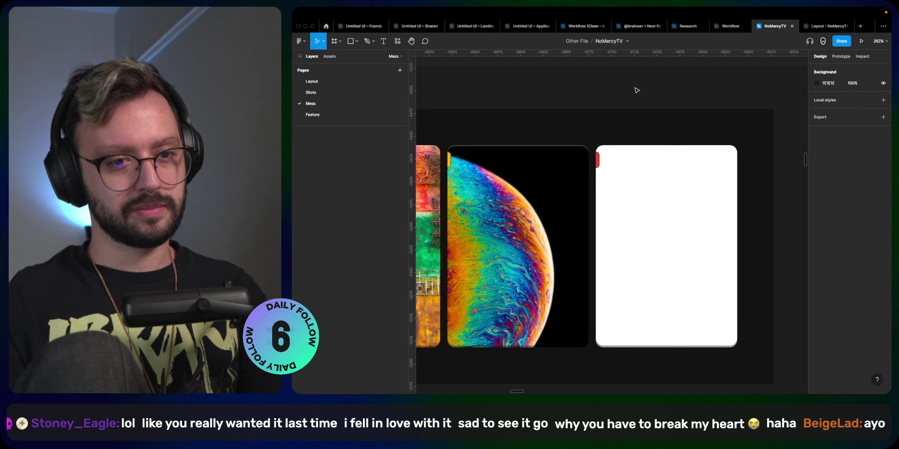
{"action": "scroll", "coordinate": [637, 90], "scroll_direction": "left", "scroll_amount": 5}
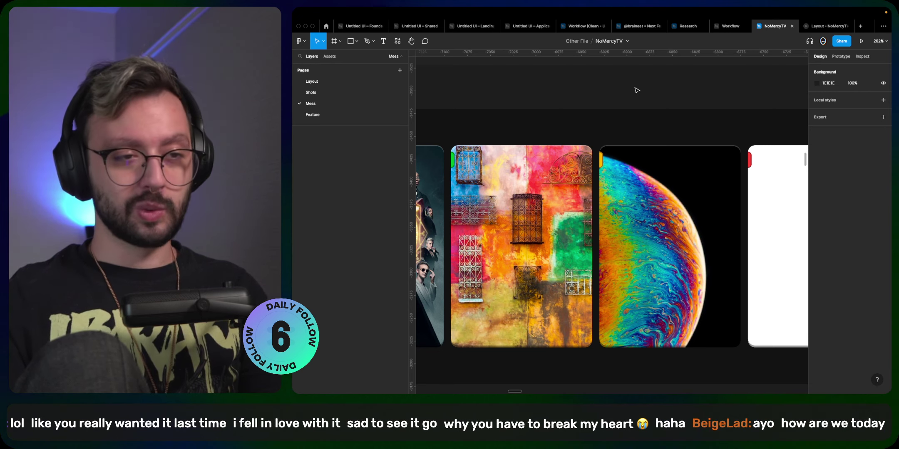
{"action": "mouse_move", "coordinate": [756, 9]}
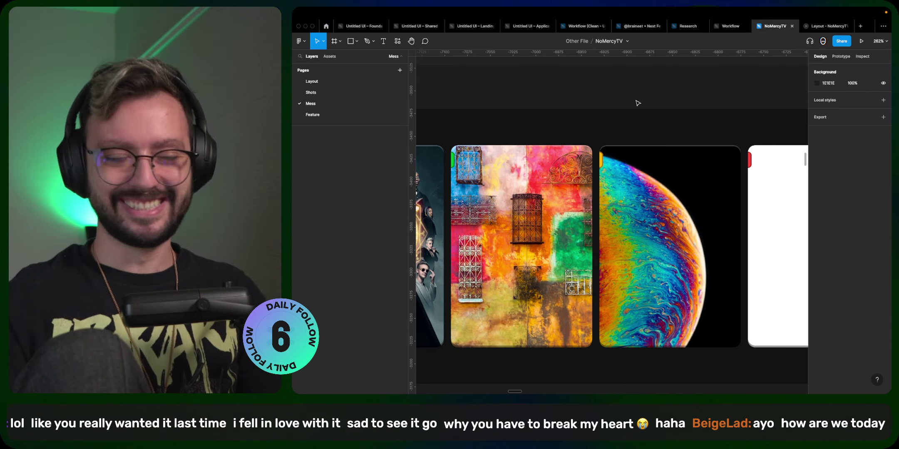
- Look over the older thumbnail components around Frame 1211 and the colour-coded progress tags from 15 of 100 to 100 of 100
{"action": "scroll", "coordinate": [635, 102], "scroll_direction": "down", "scroll_amount": 5}
{"action": "scroll", "coordinate": [603, 125], "scroll_direction": "left", "scroll_amount": 2}
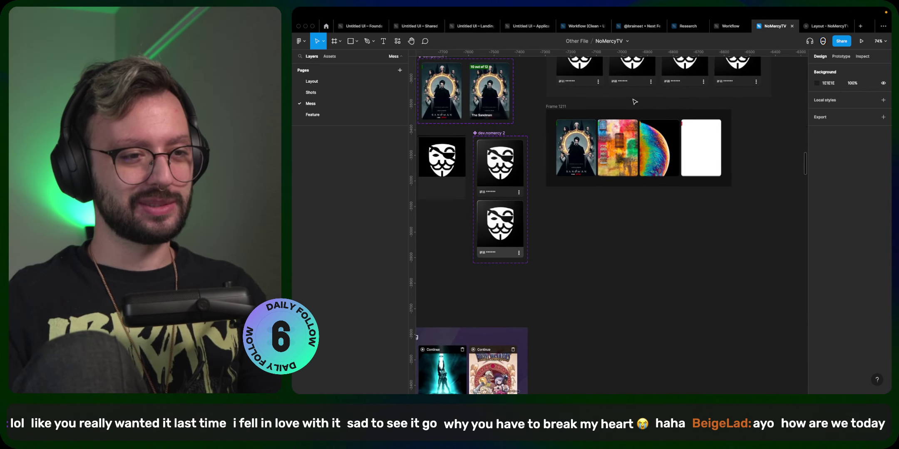
{"action": "left_click", "coordinate": [568, 149]}
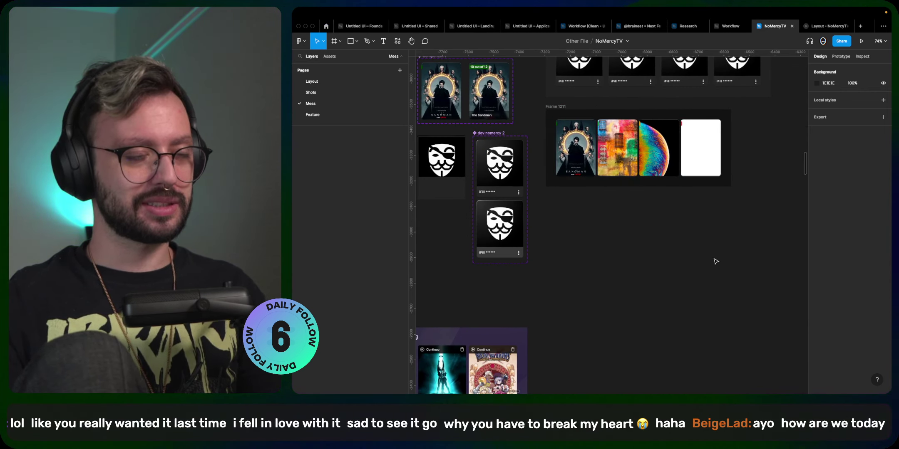
{"action": "scroll", "coordinate": [715, 261], "scroll_direction": "up", "scroll_amount": 5}
{"action": "scroll", "coordinate": [716, 262], "scroll_direction": "left", "scroll_amount": 1}
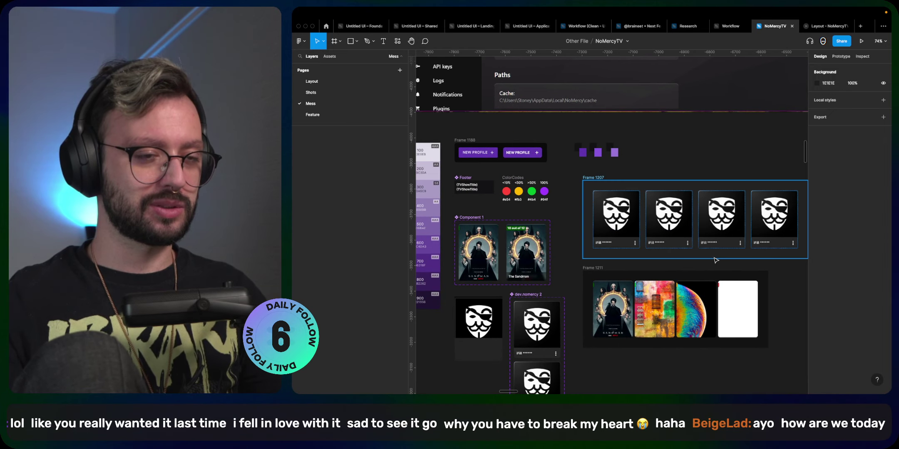
{"action": "scroll", "coordinate": [715, 261], "scroll_direction": "down", "scroll_amount": 5}
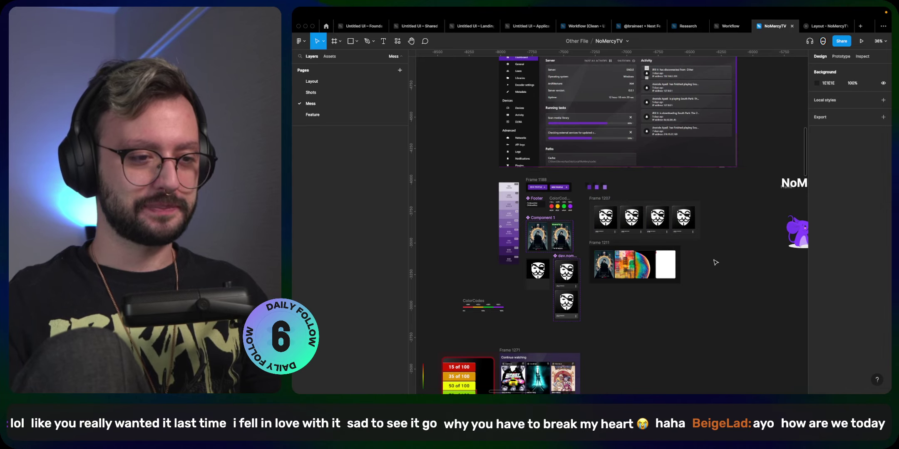
{"action": "scroll", "coordinate": [603, 264], "scroll_direction": "down", "scroll_amount": 4}
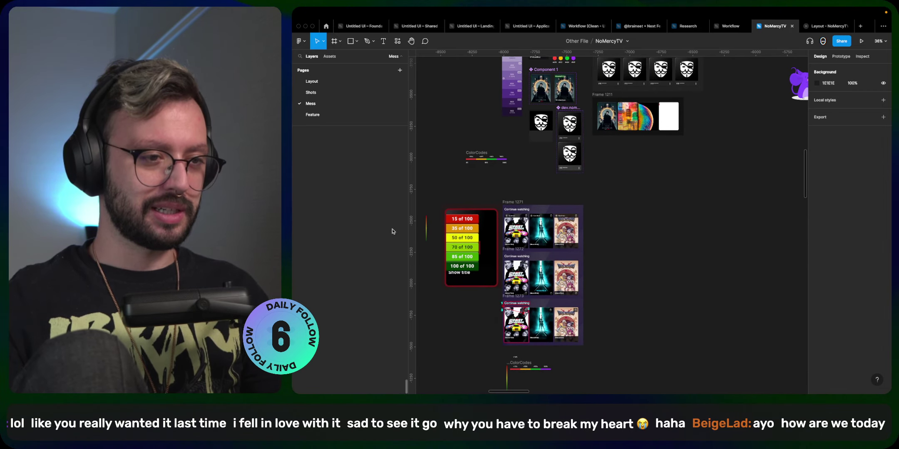
{"action": "scroll", "coordinate": [501, 267], "scroll_direction": "up", "scroll_amount": 5}
{"action": "scroll", "coordinate": [502, 268], "scroll_direction": "up", "scroll_amount": 3}
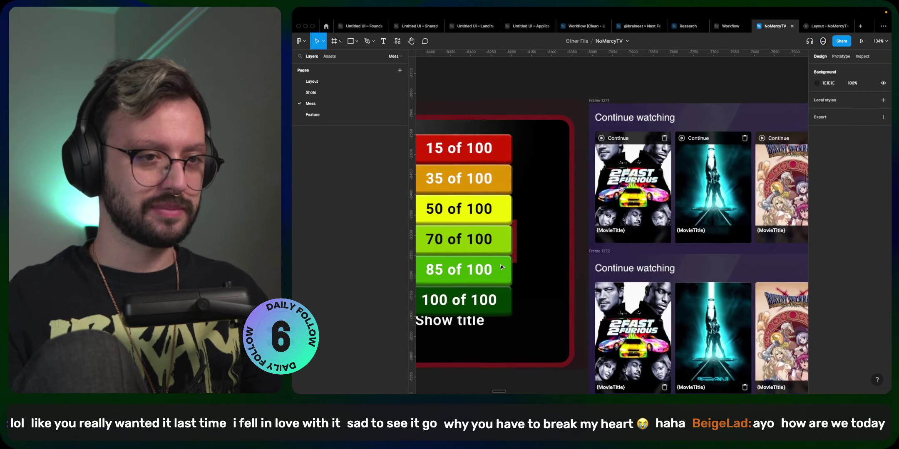
{"action": "scroll", "coordinate": [502, 266], "scroll_direction": "down", "scroll_amount": 6}
{"action": "scroll", "coordinate": [512, 241], "scroll_direction": "down", "scroll_amount": 1}
{"action": "scroll", "coordinate": [520, 216], "scroll_direction": "up", "scroll_amount": 3}
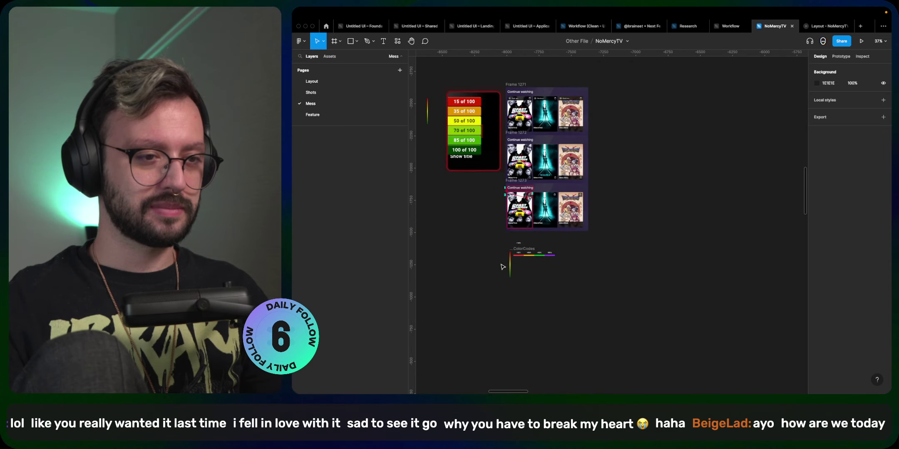
- Examine the annotated Continue watching mockup in Frame 1273 and the ColorCodes progress scale below it
{"action": "scroll", "coordinate": [520, 216], "scroll_direction": "up", "scroll_amount": 5}
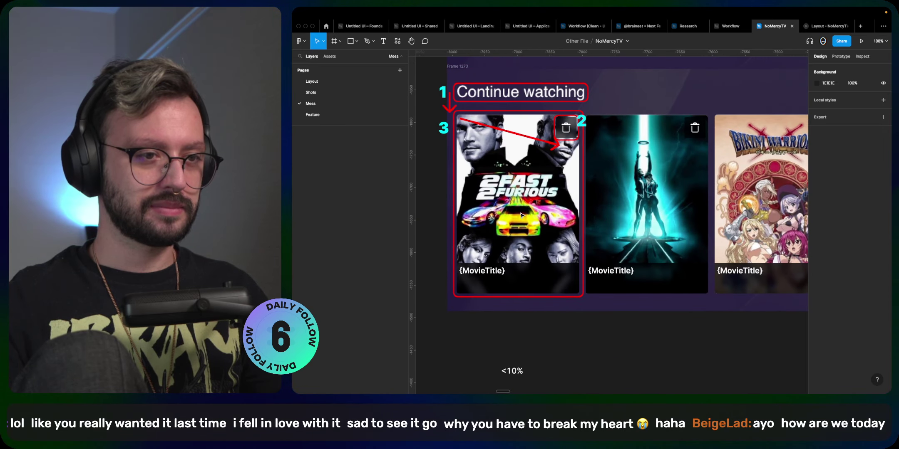
{"action": "scroll", "coordinate": [522, 215], "scroll_direction": "up", "scroll_amount": 1}
{"action": "scroll", "coordinate": [522, 215], "scroll_direction": "left", "scroll_amount": 2}
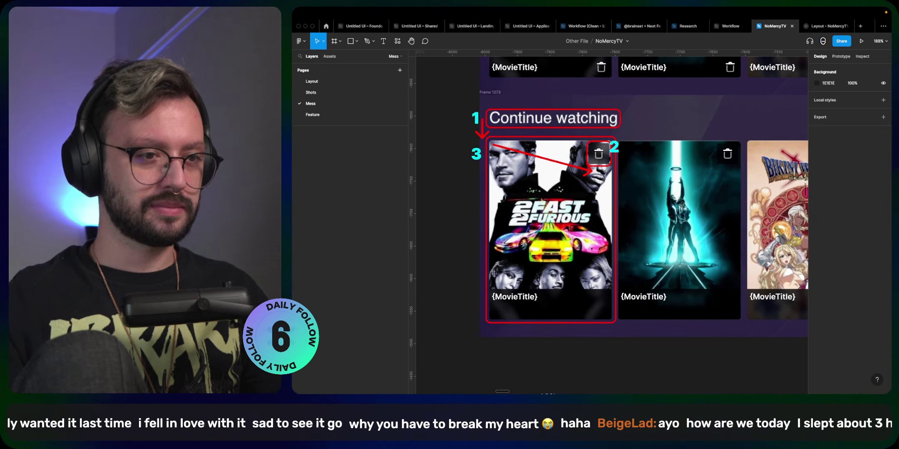
{"action": "scroll", "coordinate": [520, 215], "scroll_direction": "down", "scroll_amount": 3}
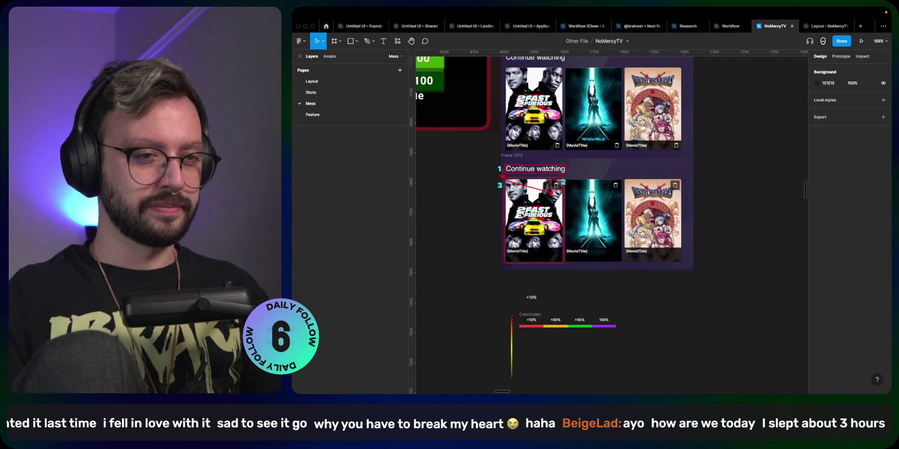
{"action": "scroll", "coordinate": [521, 215], "scroll_direction": "right", "scroll_amount": 2}
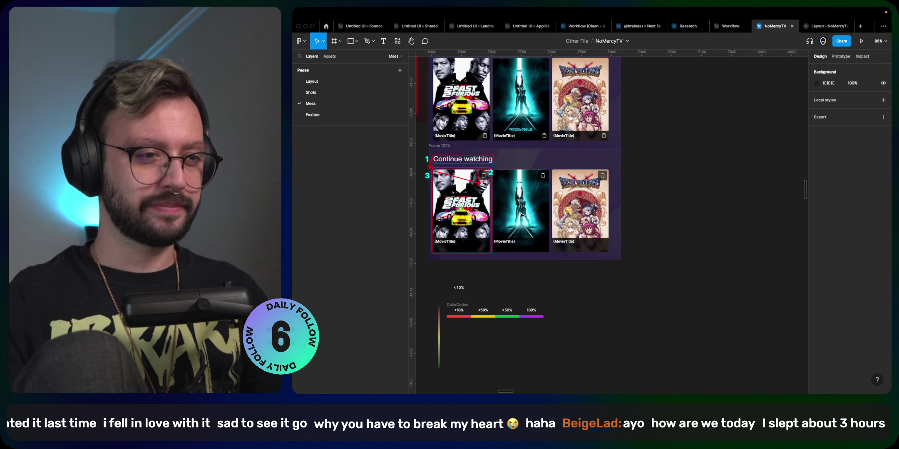
{"action": "scroll", "coordinate": [521, 215], "scroll_direction": "down", "scroll_amount": 5}
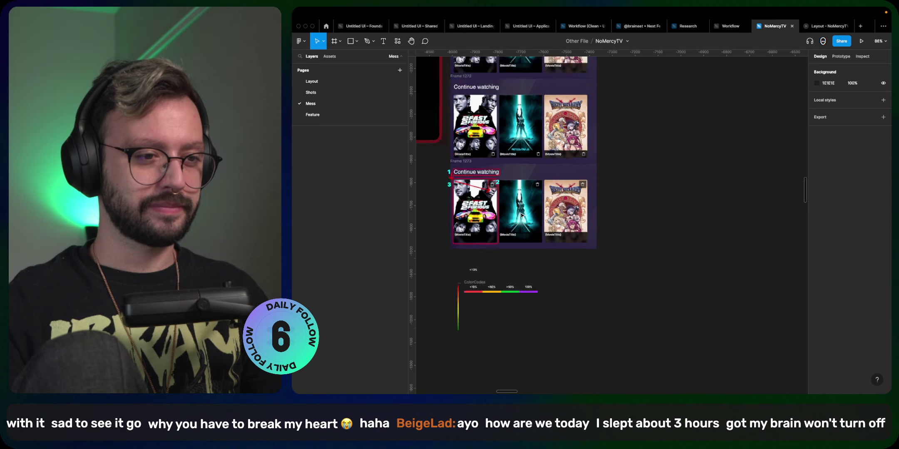
{"action": "scroll", "coordinate": [521, 216], "scroll_direction": "right", "scroll_amount": 1}
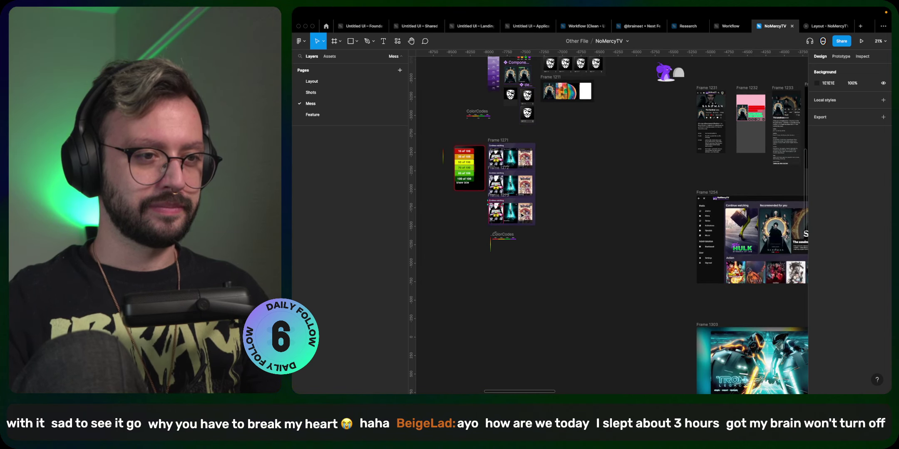
{"action": "scroll", "coordinate": [521, 215], "scroll_direction": "up", "scroll_amount": 1}
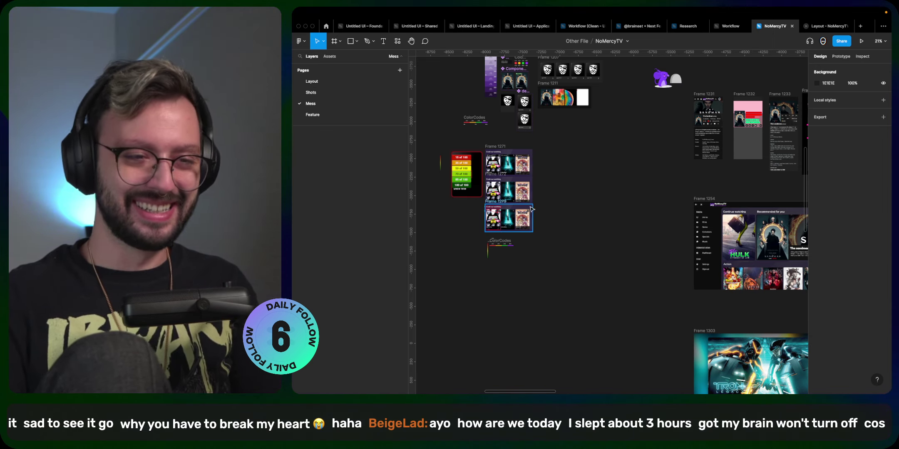
- Survey the earlier screen mockups on the Mess page and inspect the Recommended for you section in Frame 1254
{"action": "scroll", "coordinate": [620, 252], "scroll_direction": "right", "scroll_amount": 5}
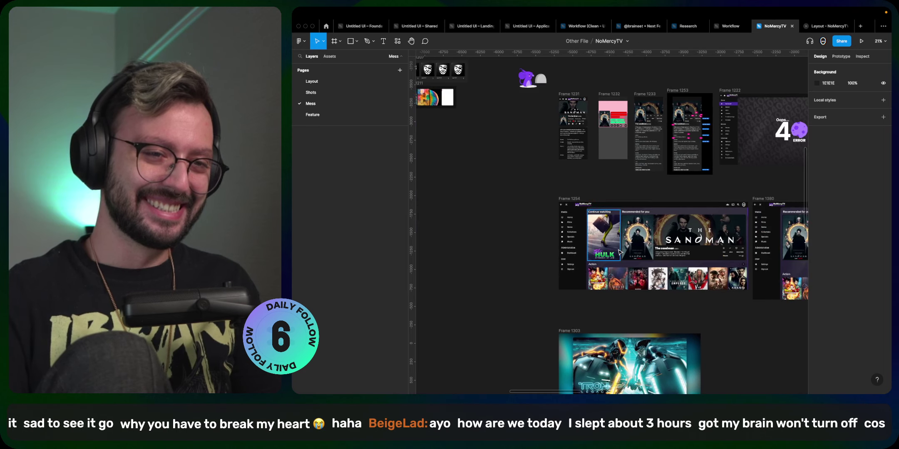
{"action": "scroll", "coordinate": [620, 252], "scroll_direction": "right", "scroll_amount": 4}
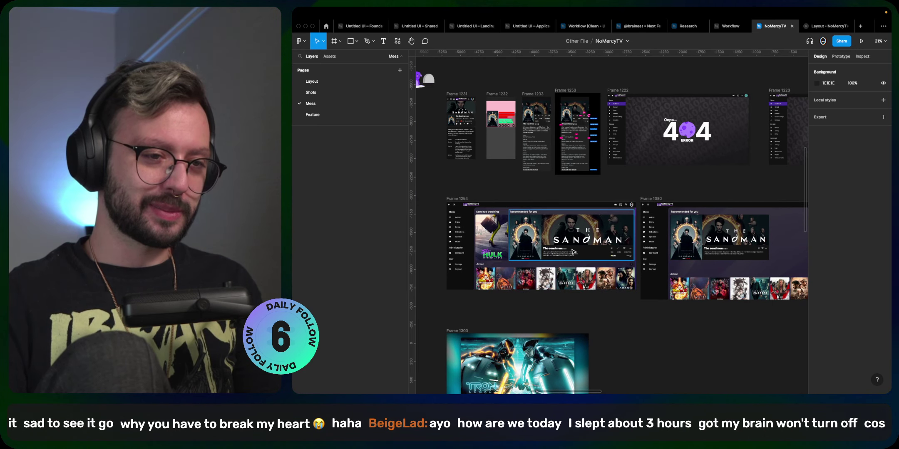
{"action": "scroll", "coordinate": [574, 251], "scroll_direction": "right", "scroll_amount": 10}
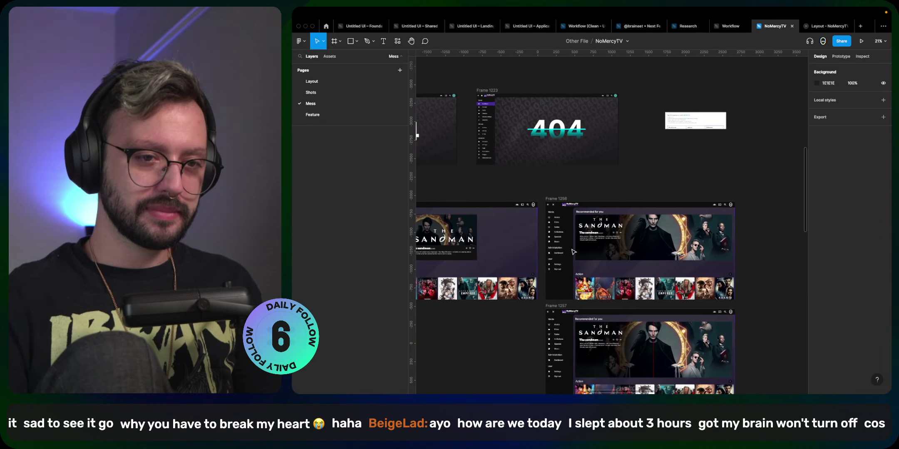
{"action": "scroll", "coordinate": [577, 250], "scroll_direction": "left", "scroll_amount": 4}
{"action": "scroll", "coordinate": [579, 250], "scroll_direction": "down", "scroll_amount": 5}
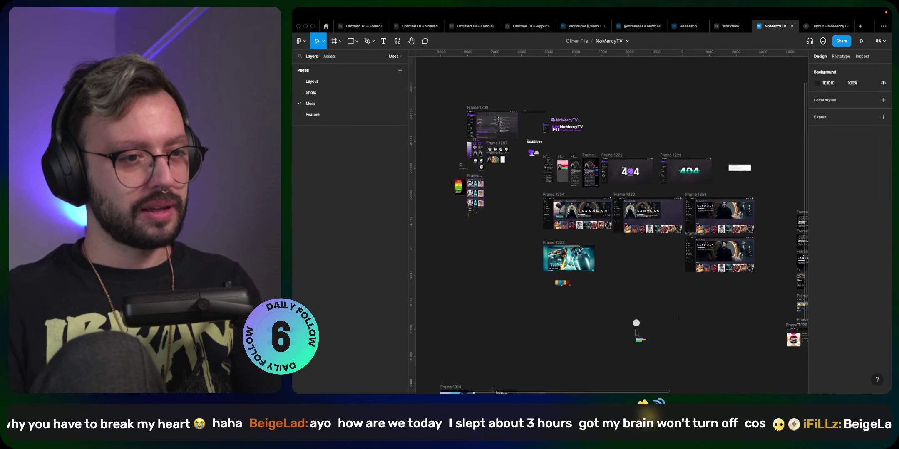
{"action": "scroll", "coordinate": [580, 248], "scroll_direction": "down", "scroll_amount": 5}
{"action": "scroll", "coordinate": [581, 248], "scroll_direction": "left", "scroll_amount": 3}
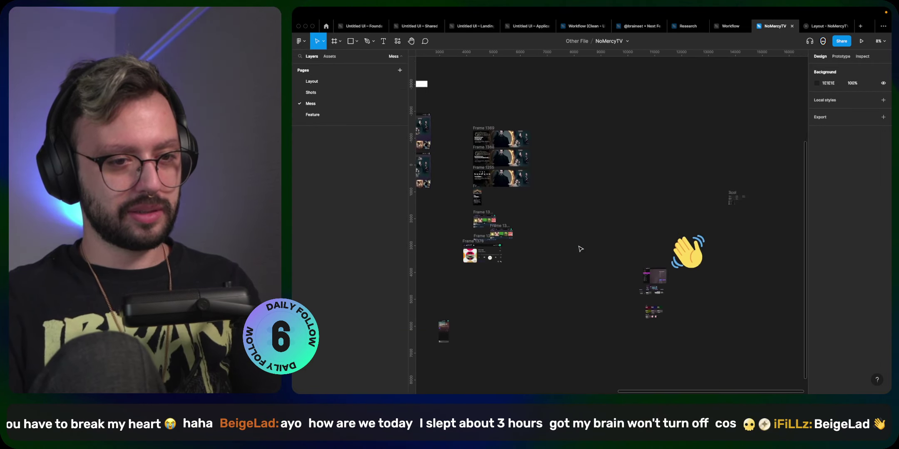
{"action": "scroll", "coordinate": [581, 249], "scroll_direction": "left", "scroll_amount": 7}
{"action": "scroll", "coordinate": [581, 249], "scroll_direction": "up", "scroll_amount": 2}
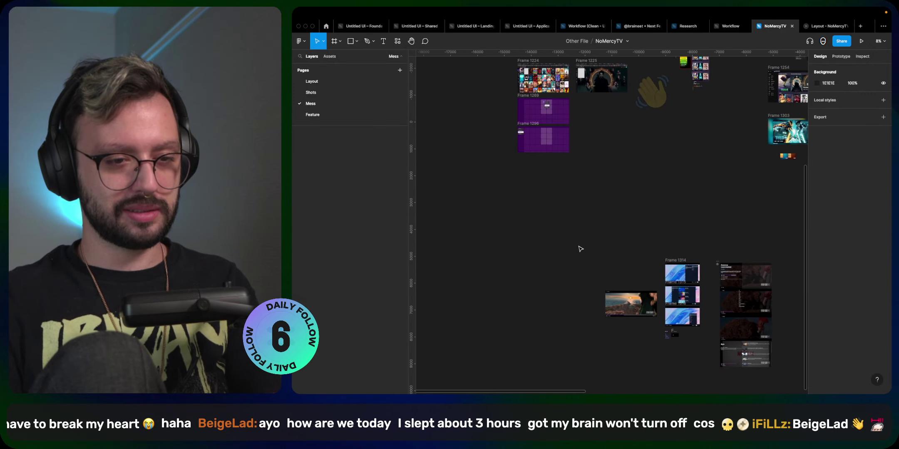
{"action": "scroll", "coordinate": [580, 249], "scroll_direction": "right", "scroll_amount": 5}
{"action": "scroll", "coordinate": [580, 248], "scroll_direction": "up", "scroll_amount": 4}
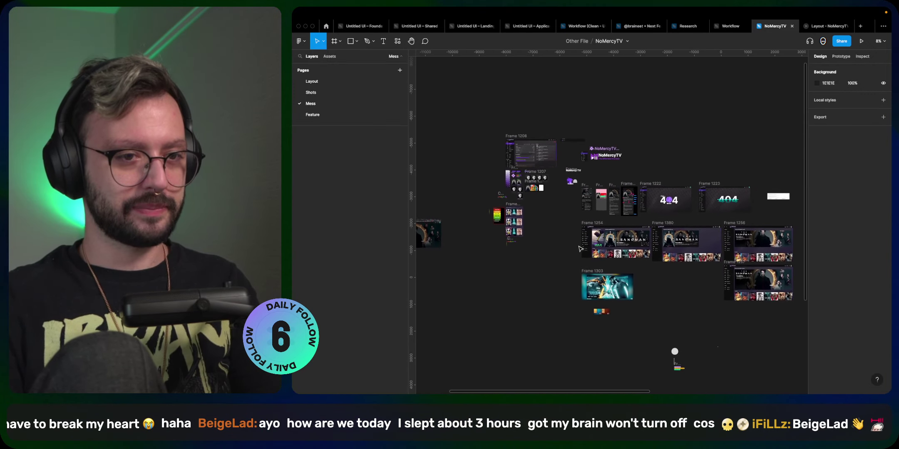
{"action": "scroll", "coordinate": [628, 246], "scroll_direction": "up", "scroll_amount": 10}
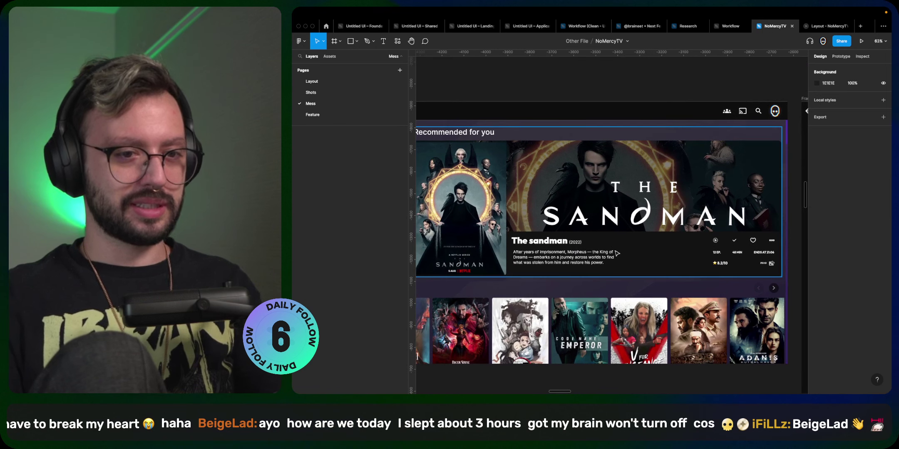
- Copy the Sandman card (Frame 1255) from the Mess page and open the Shots page at the SEAL Team screenshot
{"action": "double_click", "coordinate": [553, 202]}
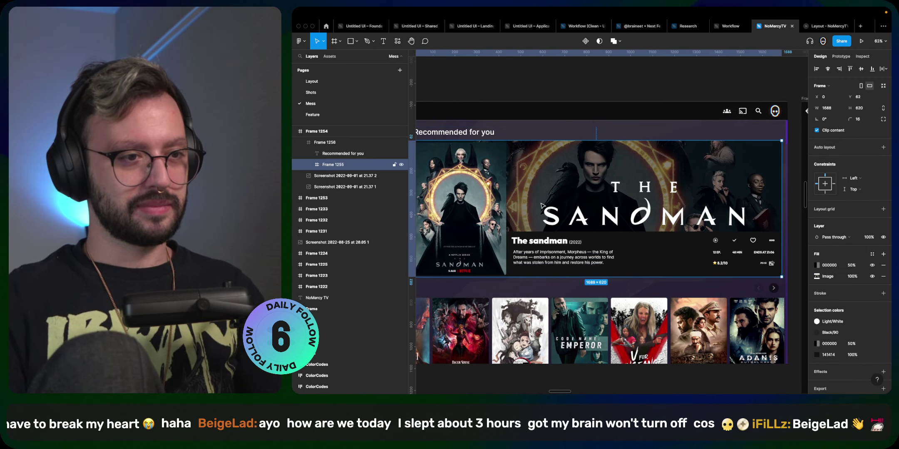
{"action": "scroll", "coordinate": [541, 205], "scroll_direction": "left", "scroll_amount": 4}
{"action": "key", "text": "super+c"}
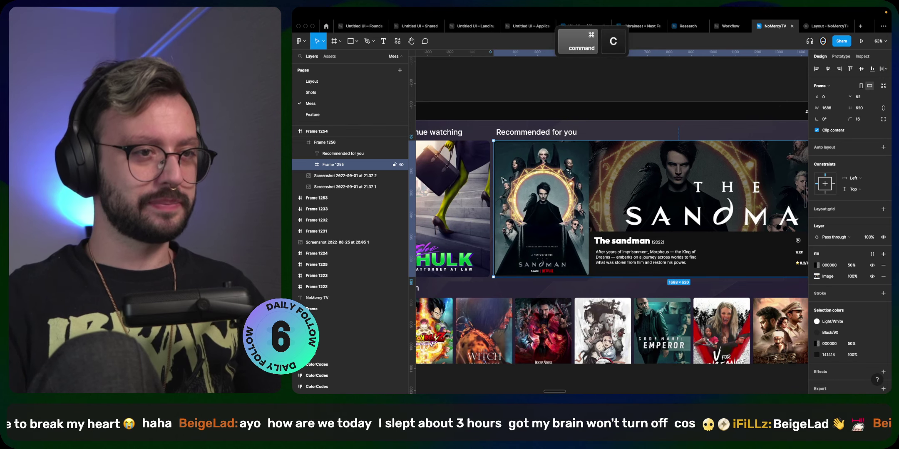
{"action": "left_click", "coordinate": [333, 92]}
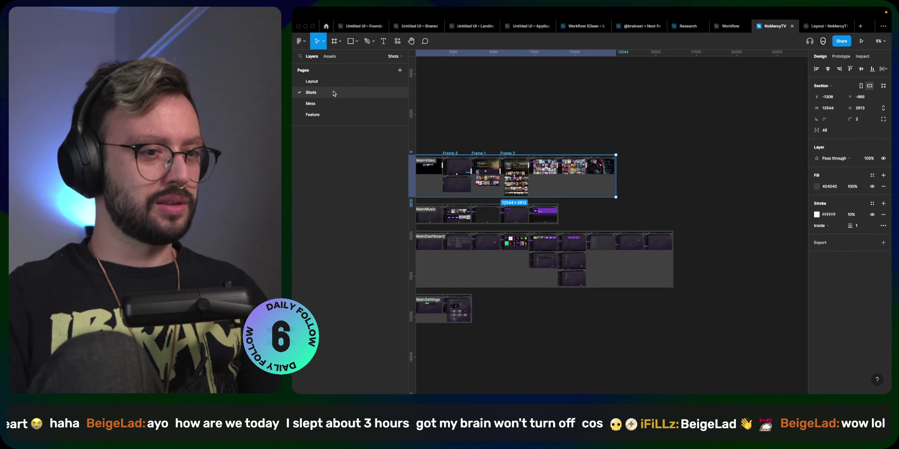
{"action": "scroll", "coordinate": [506, 167], "scroll_direction": "up", "scroll_amount": 10}
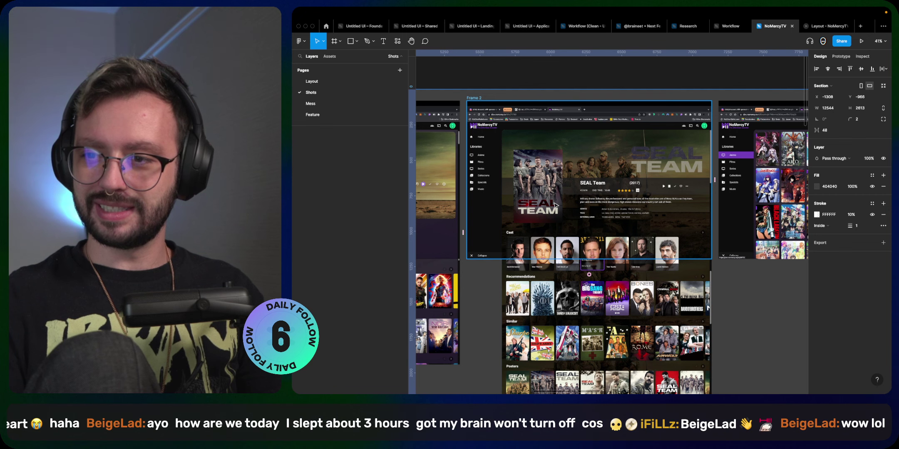
{"action": "scroll", "coordinate": [630, 201], "scroll_direction": "up", "scroll_amount": 3}
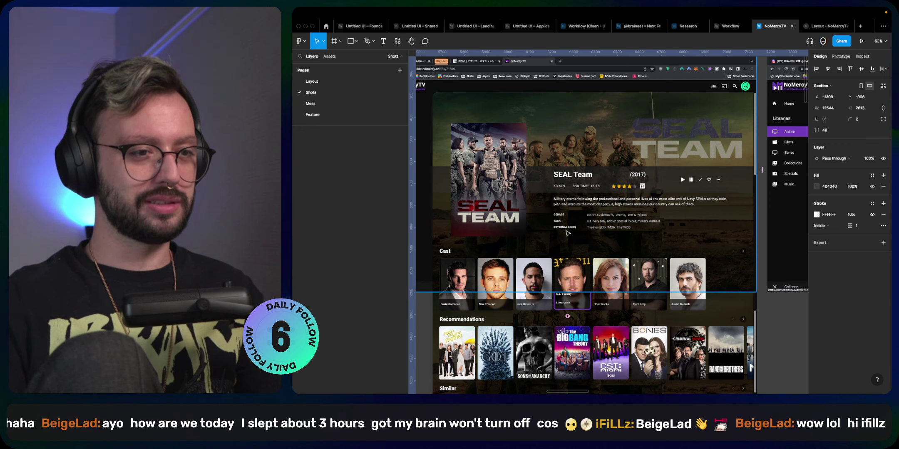
{"action": "key", "text": "super"}
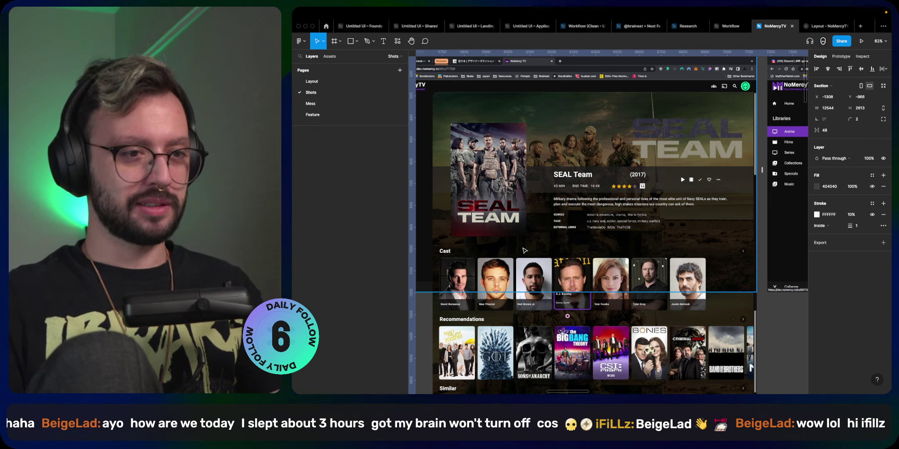
{"action": "key", "text": "super+g"}
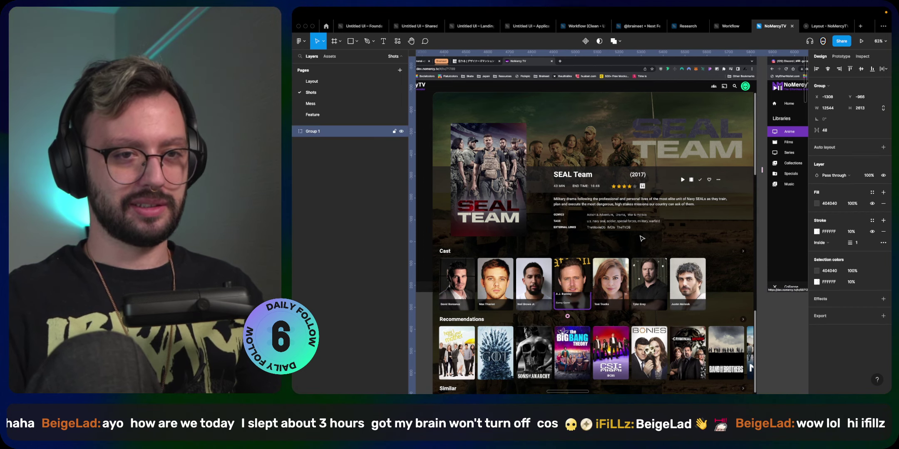
{"action": "scroll", "coordinate": [652, 230], "scroll_direction": "down", "scroll_amount": 5}
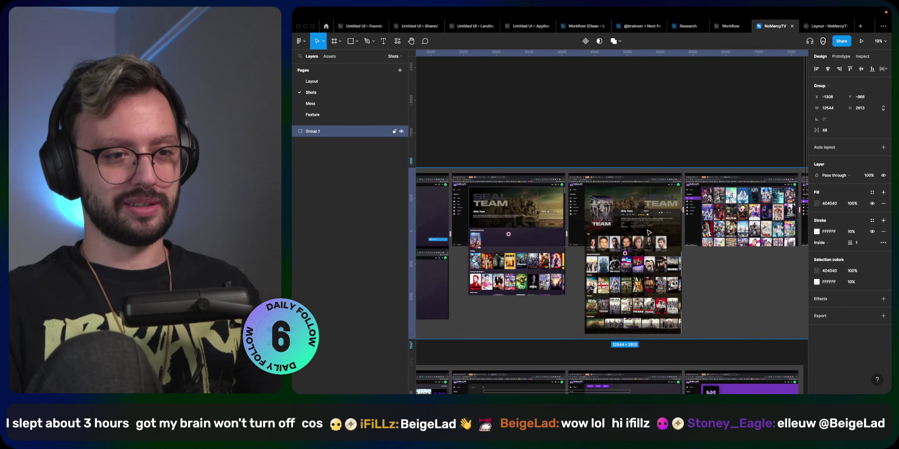
{"action": "scroll", "coordinate": [631, 263], "scroll_direction": "down", "scroll_amount": 4}
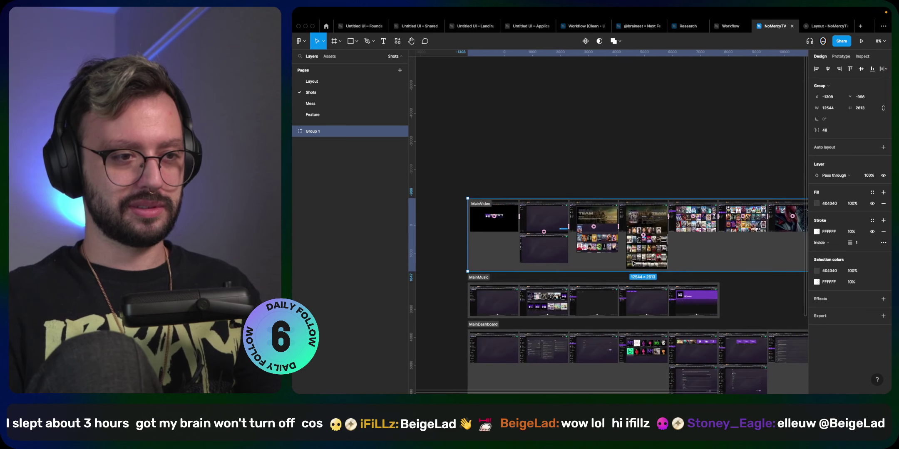
{"action": "key", "text": "super+z"}
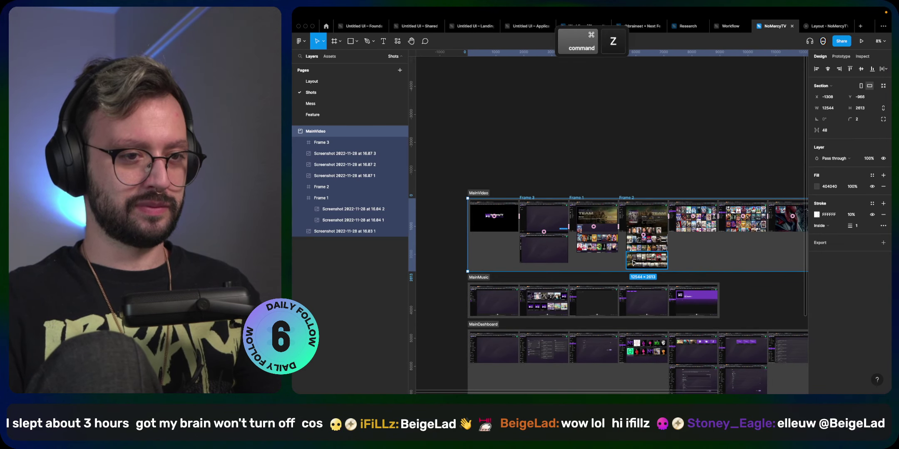
- Paste the copied Sandman card onto the Shots page and place it above the MainVideo section, over the SEAL Team screenshot
{"action": "left_click", "coordinate": [670, 172]}
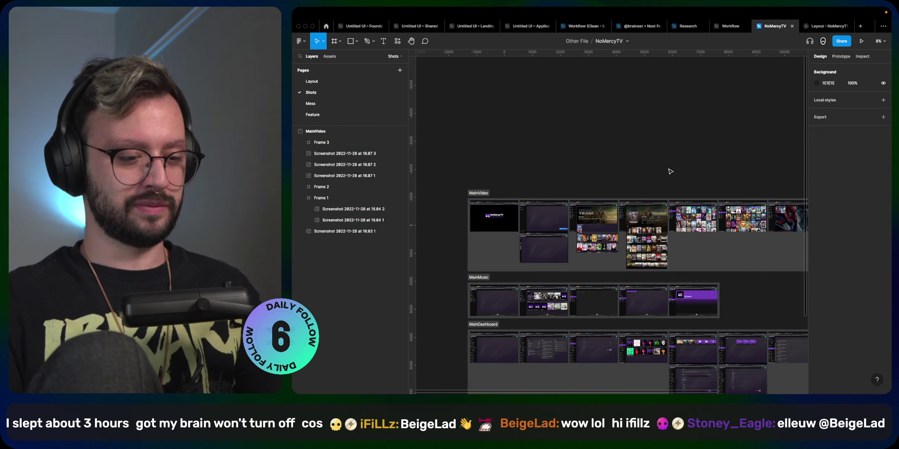
{"action": "key", "text": "super+v"}
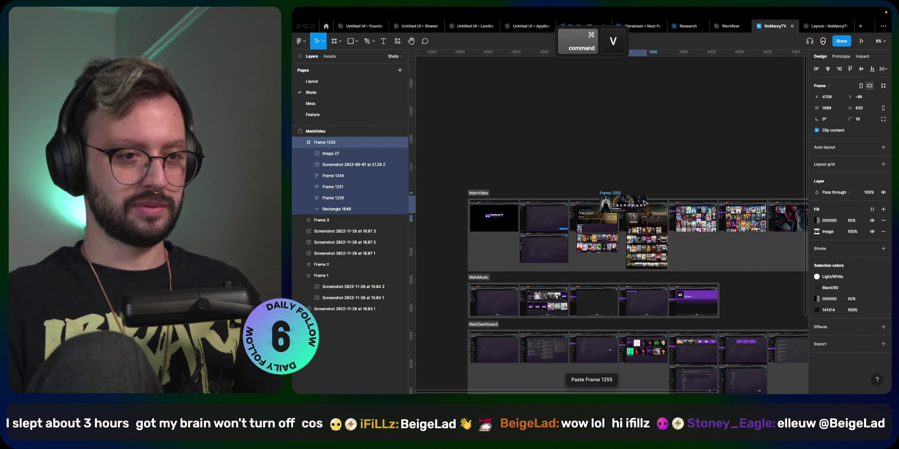
{"action": "left_click_drag", "start_coordinate": [645, 203], "coordinate": [666, 195]}
{"action": "scroll", "coordinate": [661, 208], "scroll_direction": "up", "scroll_amount": 10}
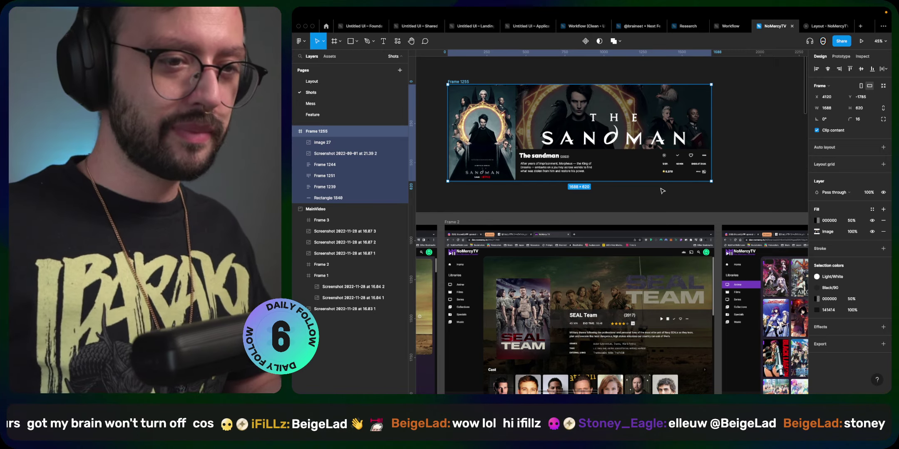
{"action": "left_click", "coordinate": [541, 159], "text": "super"}
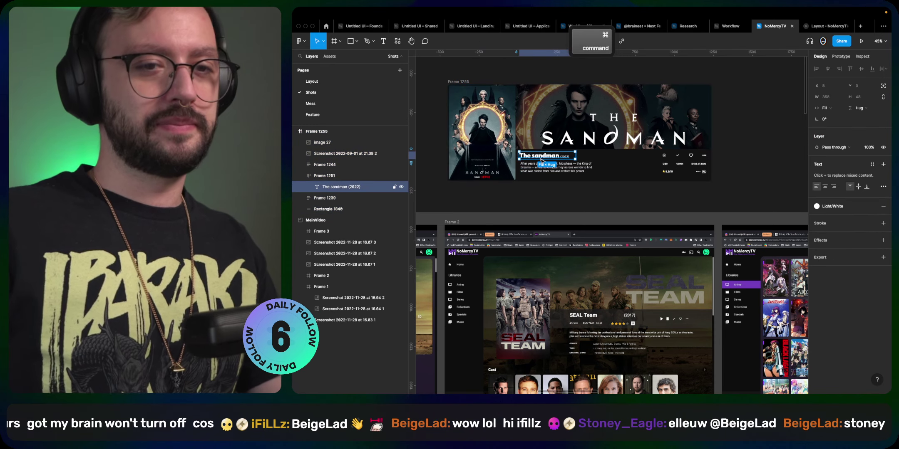
{"action": "left_click", "coordinate": [578, 173], "text": "shift+super"}
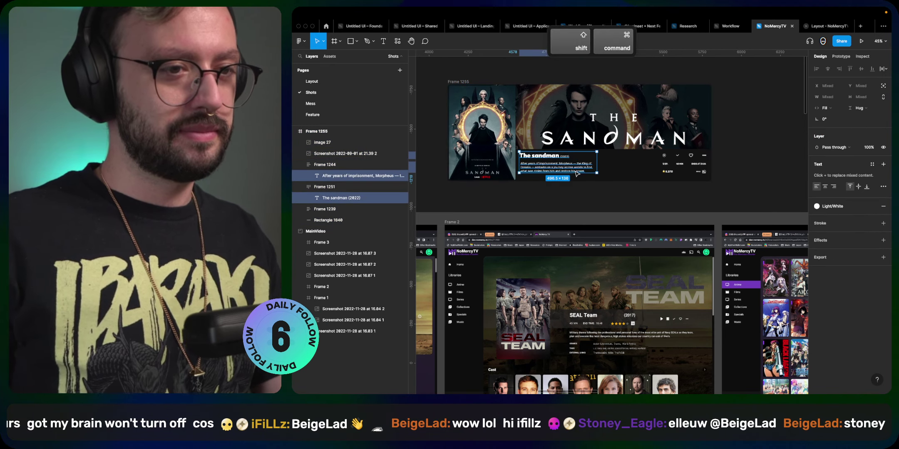
{"action": "left_click", "coordinate": [666, 171], "text": "shift+super"}
{"action": "left_click", "coordinate": [674, 175], "text": "shift+super"}
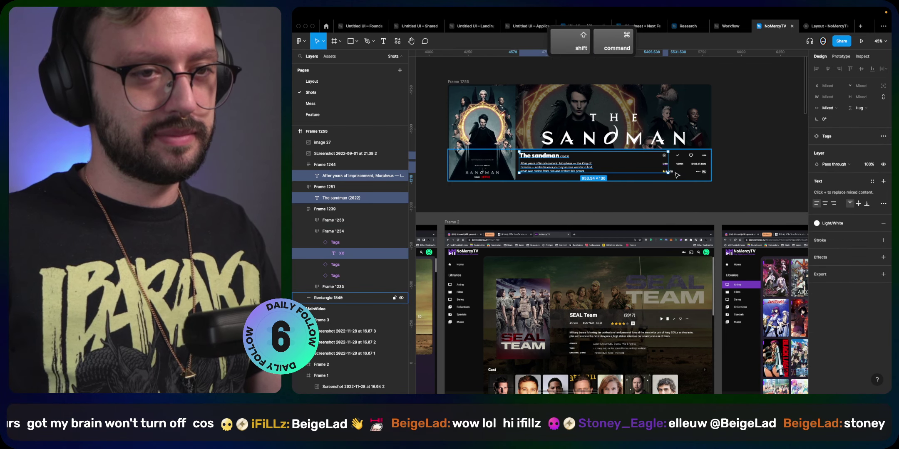
{"action": "left_click", "coordinate": [671, 172], "text": "shift+super"}
{"action": "left_click", "coordinate": [682, 167], "text": "shift+super"}
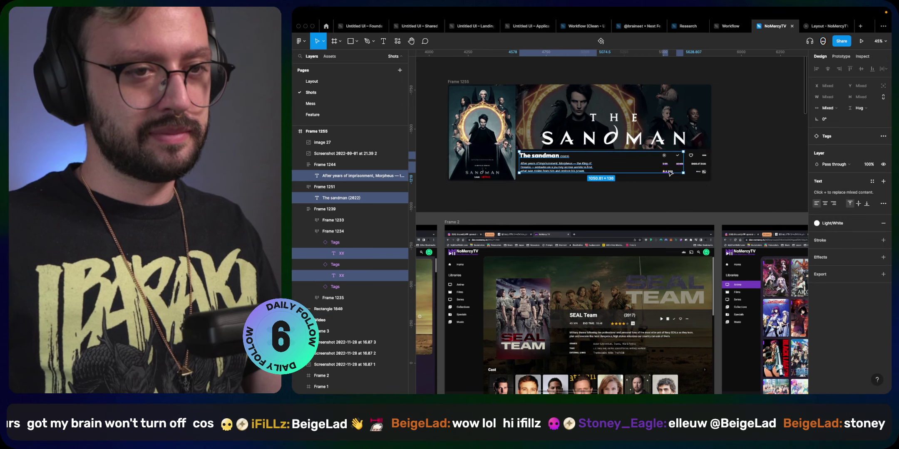
{"action": "left_click", "coordinate": [682, 168], "text": "shift+super"}
{"action": "scroll", "coordinate": [703, 174], "scroll_direction": "up", "scroll_amount": 10}
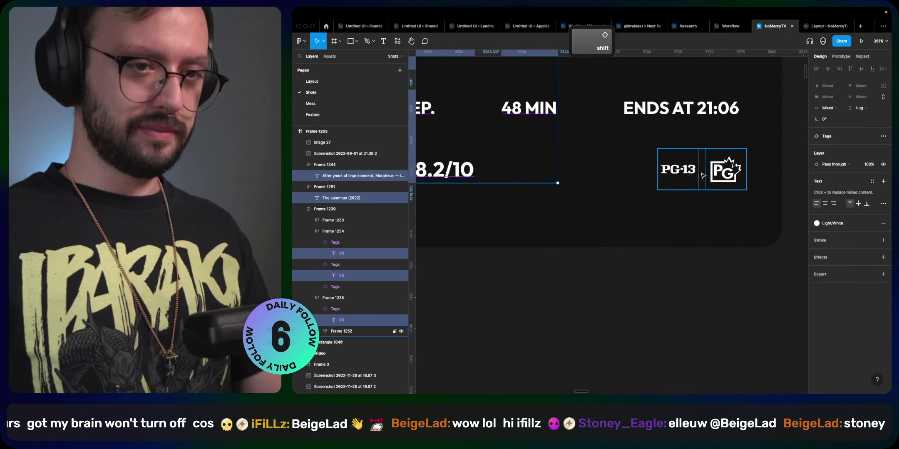
{"action": "left_click", "coordinate": [682, 121], "text": "shift+super"}
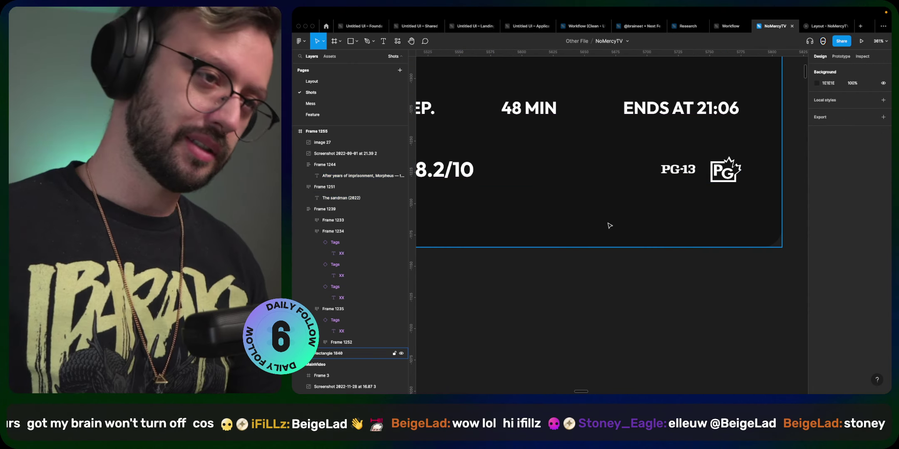
- Try to set the font of the card's episode count, runtime, end time and rating texts to Inter
{"action": "scroll", "coordinate": [608, 225], "scroll_direction": "left", "scroll_amount": 3}
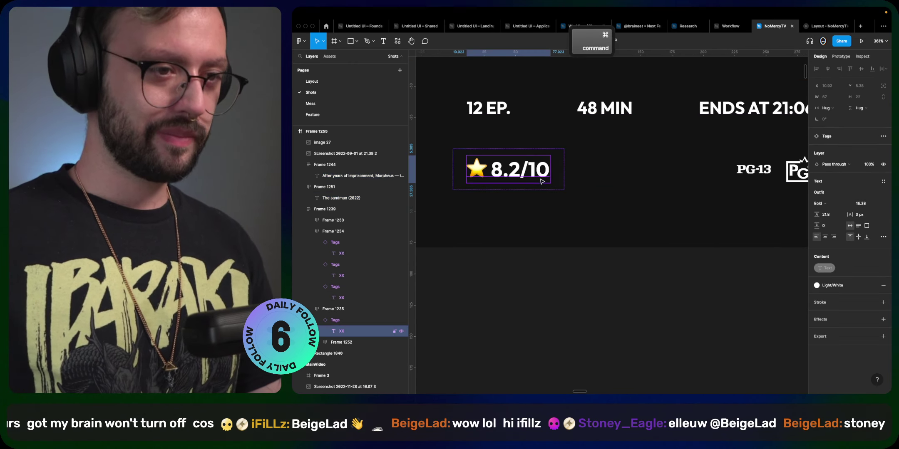
{"action": "left_click", "coordinate": [488, 109], "text": "shift"}
{"action": "left_click", "coordinate": [603, 109], "text": "shift"}
{"action": "left_click", "coordinate": [720, 109], "text": "shift"}
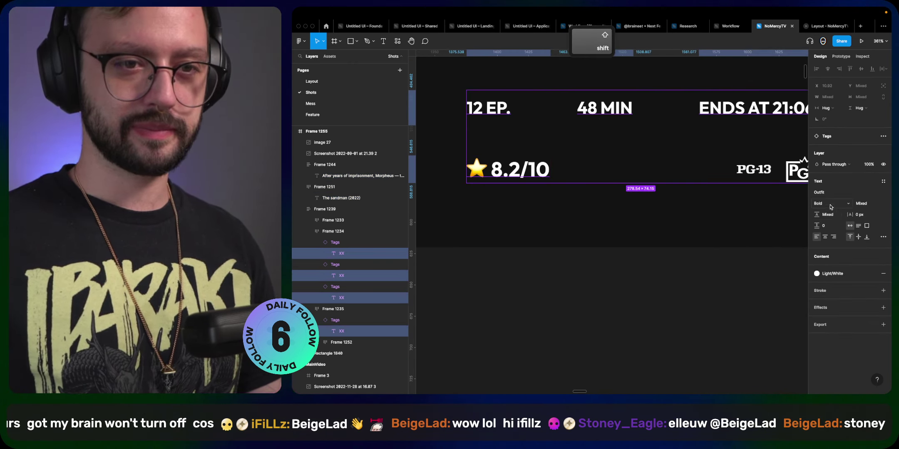
{"action": "left_click", "coordinate": [828, 192]}
{"action": "type", "text": "Inter"}
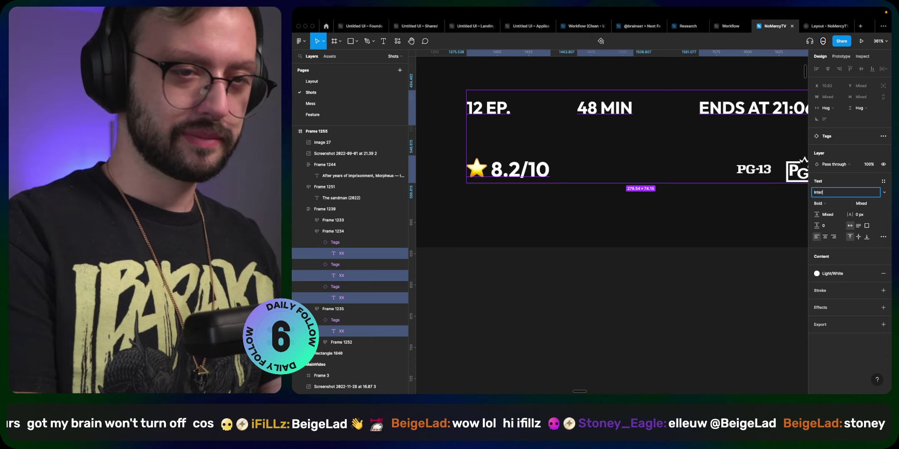
{"action": "key", "text": "Escape"}
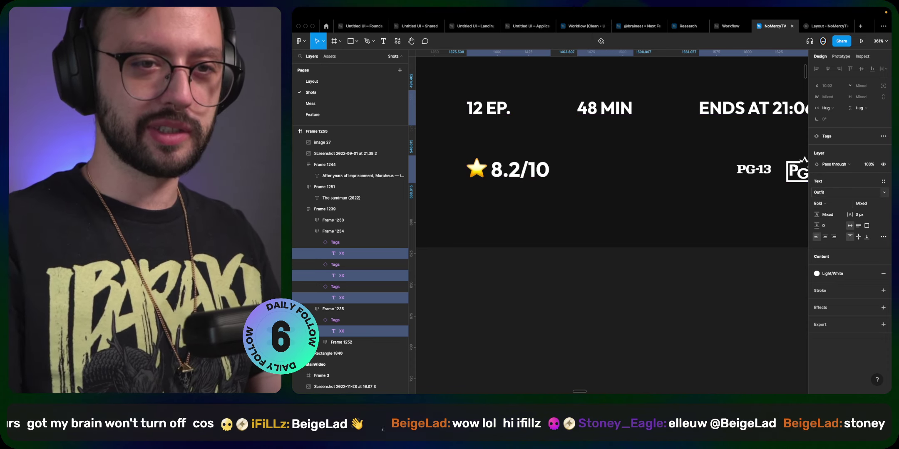
{"action": "left_click", "coordinate": [839, 193]}
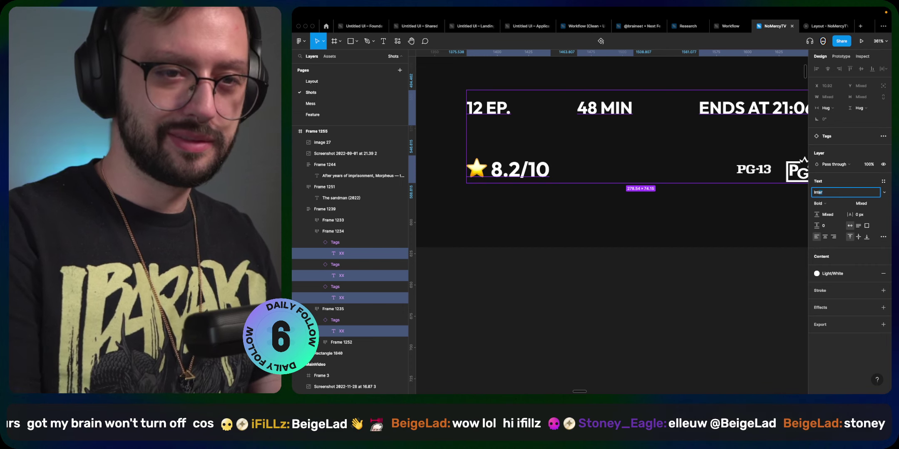
{"action": "key", "text": "Escape"}
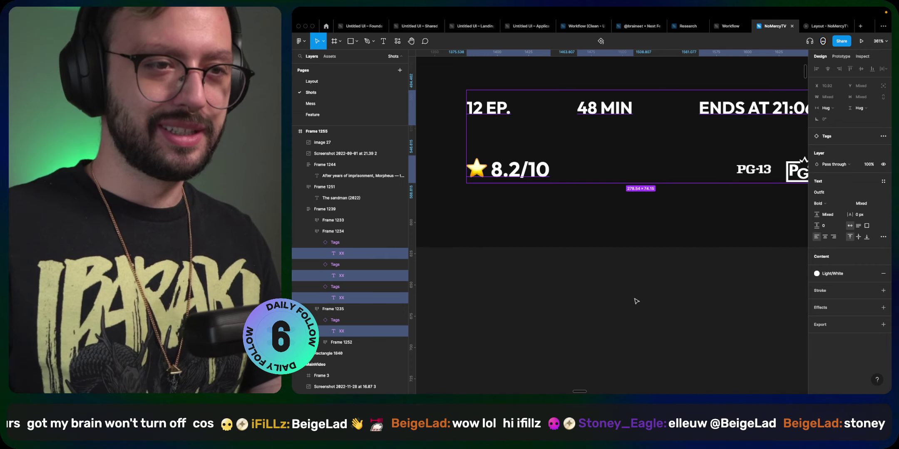
- Inspect the component and text properties of the episode count and runtime tags in the Sandman card at 100% zoom
{"action": "left_click", "coordinate": [636, 300]}
{"action": "key", "text": "shift+0"}
{"action": "left_click", "coordinate": [630, 225]}
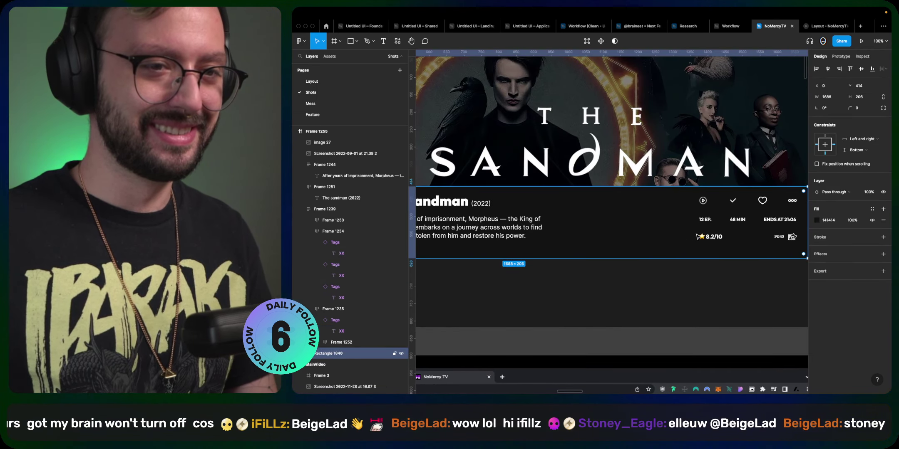
{"action": "left_click", "coordinate": [706, 222]}
{"action": "double_click", "coordinate": [706, 221]}
{"action": "double_click", "coordinate": [706, 222]}
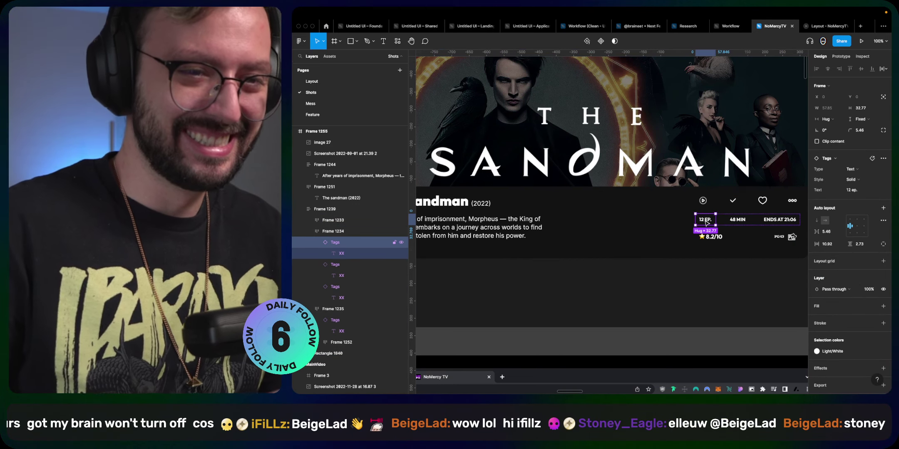
{"action": "left_click", "coordinate": [706, 223], "text": "super"}
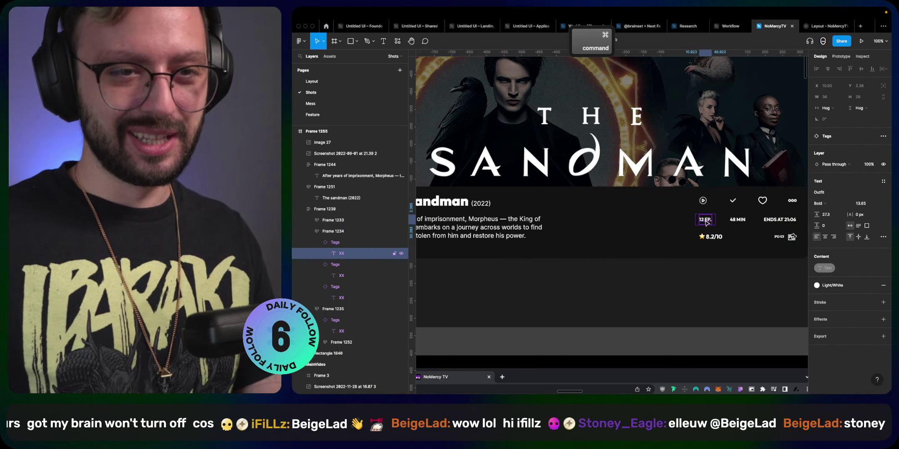
{"action": "left_click", "coordinate": [745, 220]}
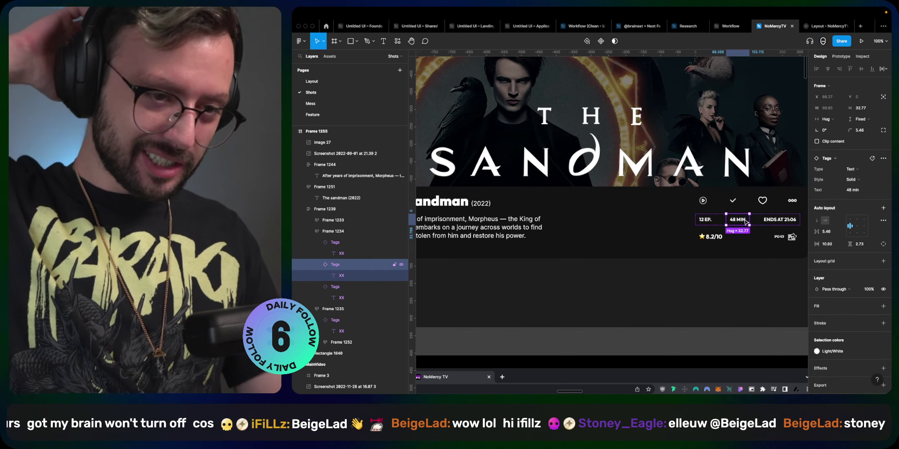
{"action": "scroll", "coordinate": [745, 222], "scroll_direction": "right", "scroll_amount": 1}
{"action": "key", "text": "Escape"}
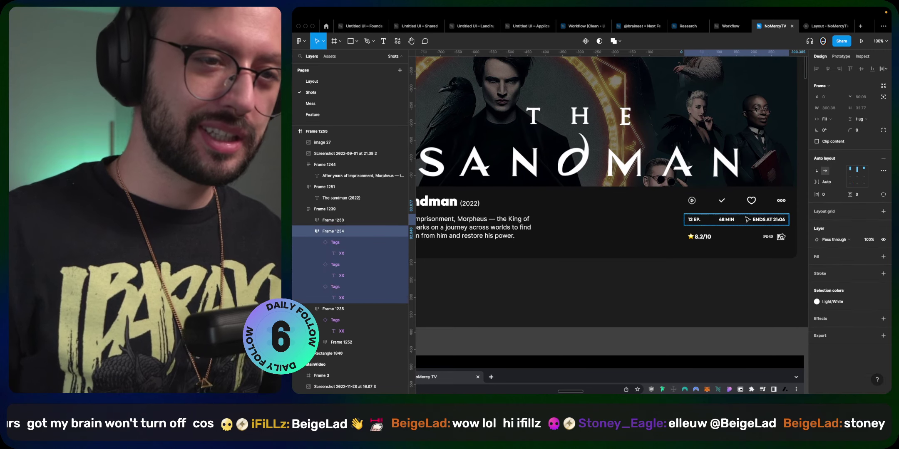
{"action": "key", "text": "Down"}
{"action": "key", "text": "ctrl+z"}
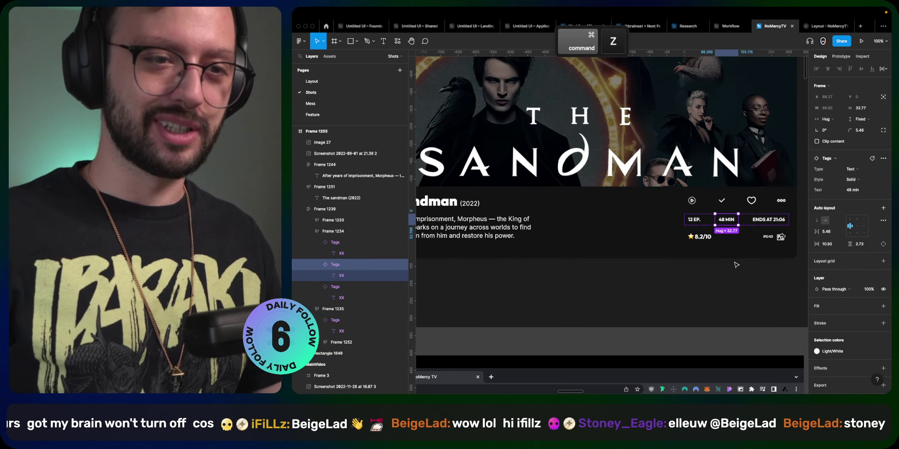
- Apply the text-lg/Medium text style to the description paragraph in the Sandman card
{"action": "scroll", "coordinate": [624, 251], "scroll_direction": "down", "scroll_amount": 5, "text": "ctrl"}
{"action": "left_click", "coordinate": [599, 245], "text": "ctrl"}
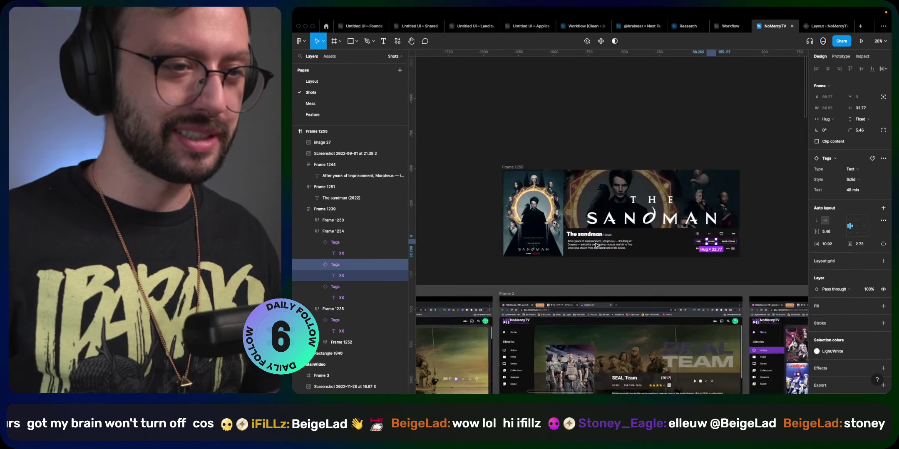
{"action": "scroll", "coordinate": [591, 247], "scroll_direction": "up", "scroll_amount": 5}
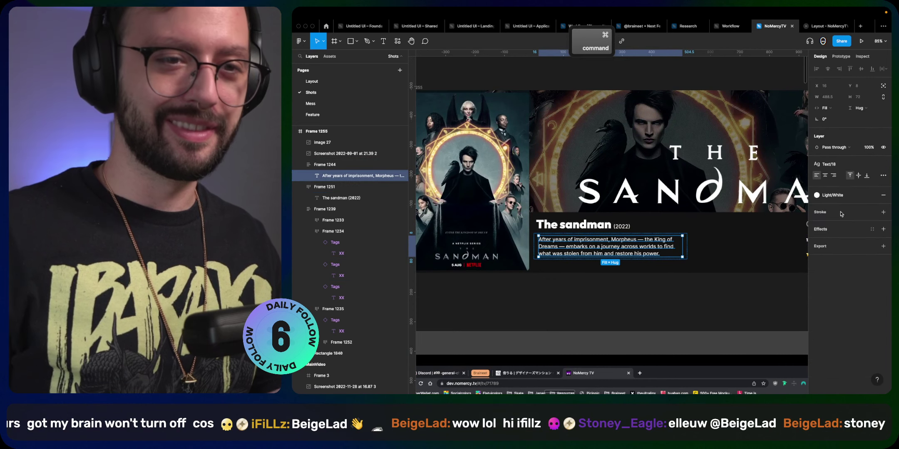
{"action": "left_click", "coordinate": [832, 164]}
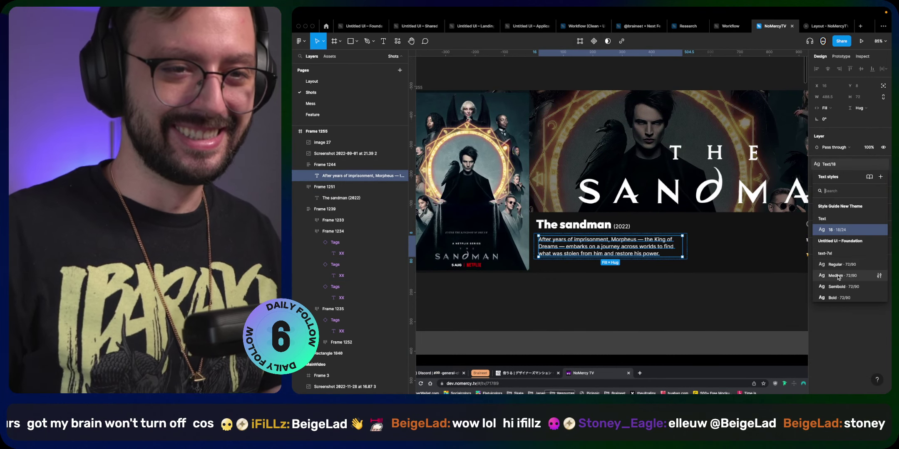
{"action": "scroll", "coordinate": [834, 271], "scroll_direction": "down", "scroll_amount": 10}
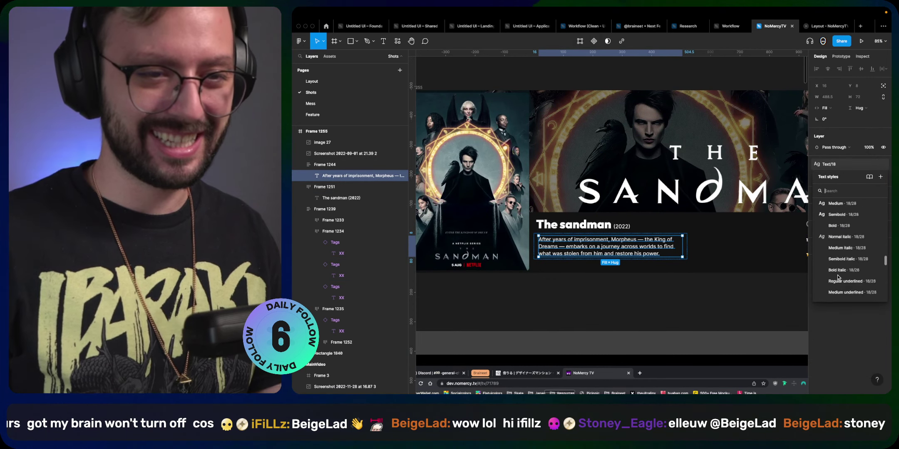
{"action": "scroll", "coordinate": [840, 271], "scroll_direction": "down", "scroll_amount": 5}
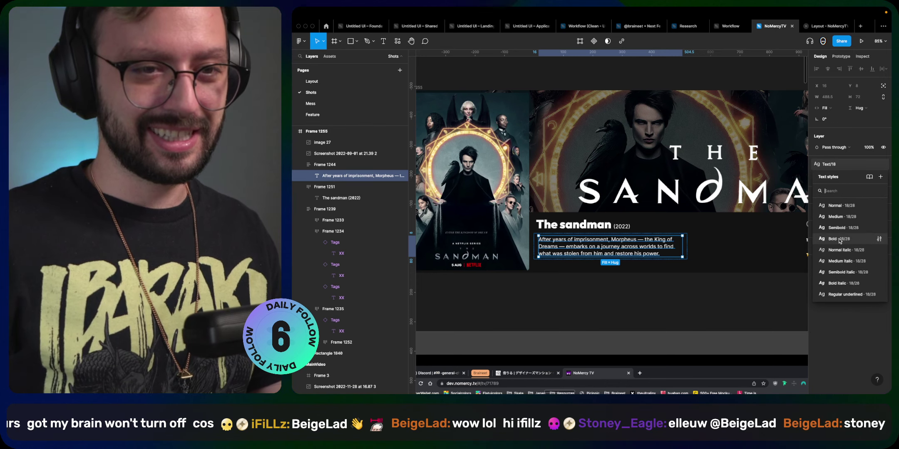
{"action": "key", "text": "Escape"}
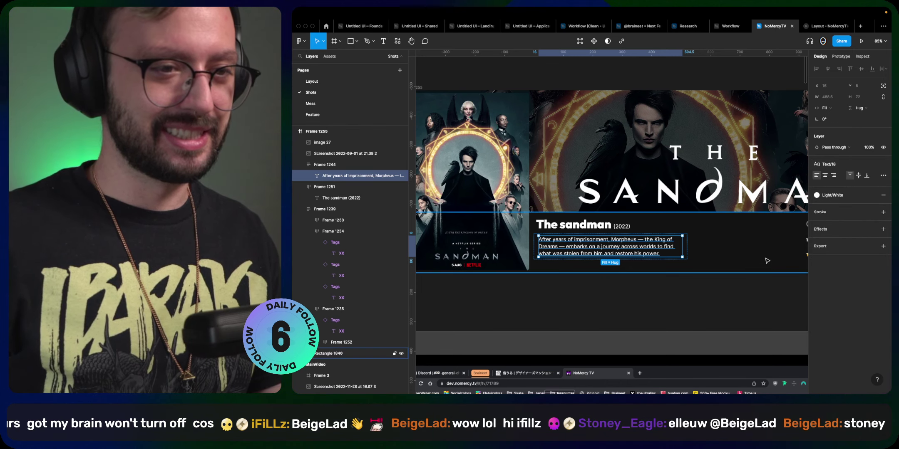
{"action": "key", "text": "ctrl+z"}
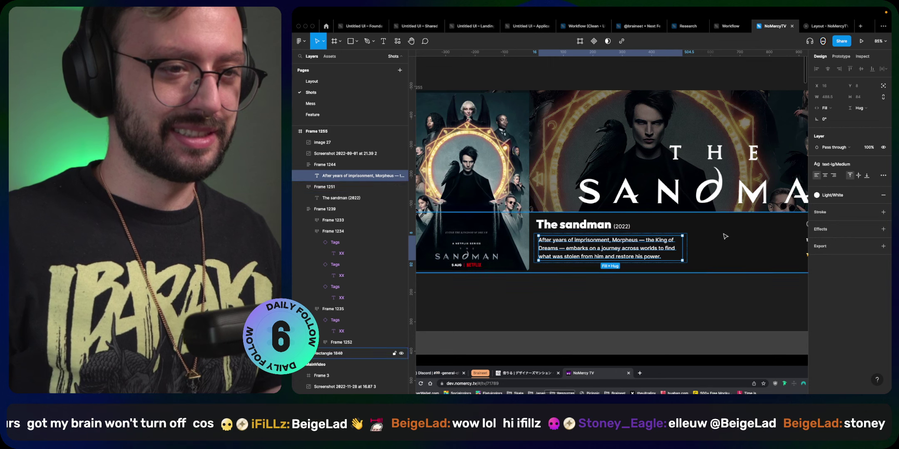
- Apply the text-lg/Normal text style to the year "(2022)" in the card's title line
{"action": "left_click", "coordinate": [596, 226], "text": "super"}
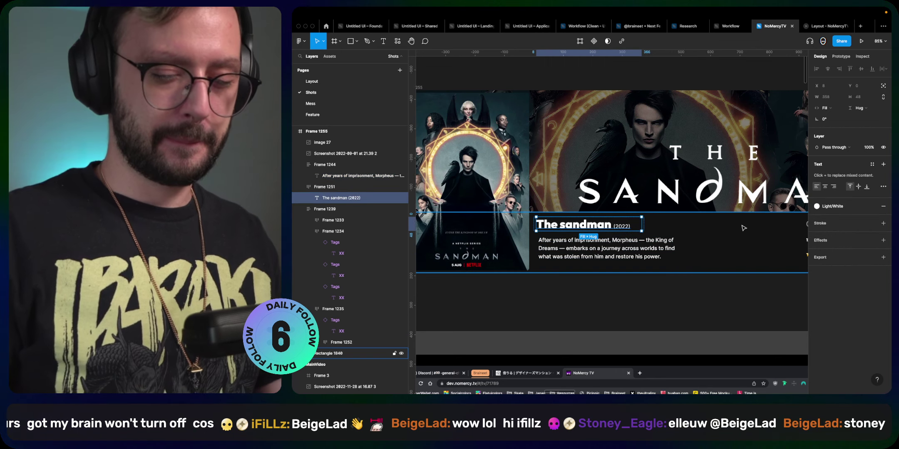
{"action": "double_click", "coordinate": [629, 226]}
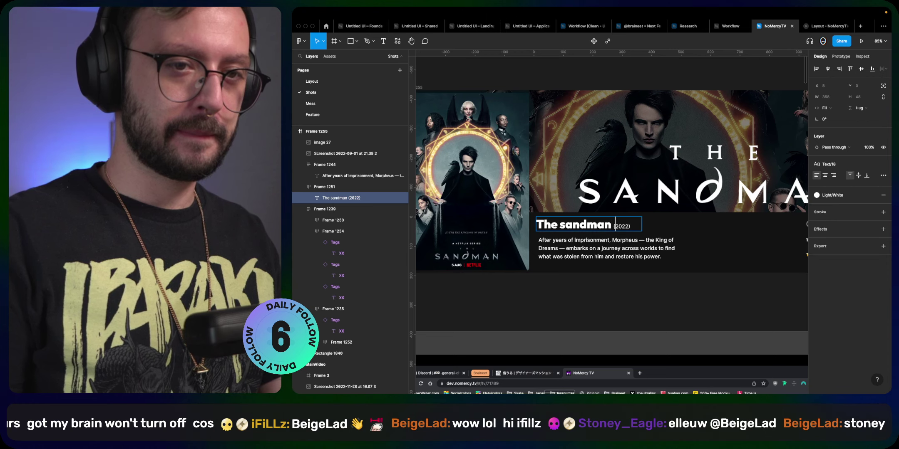
{"action": "key", "text": "shift+Left"}
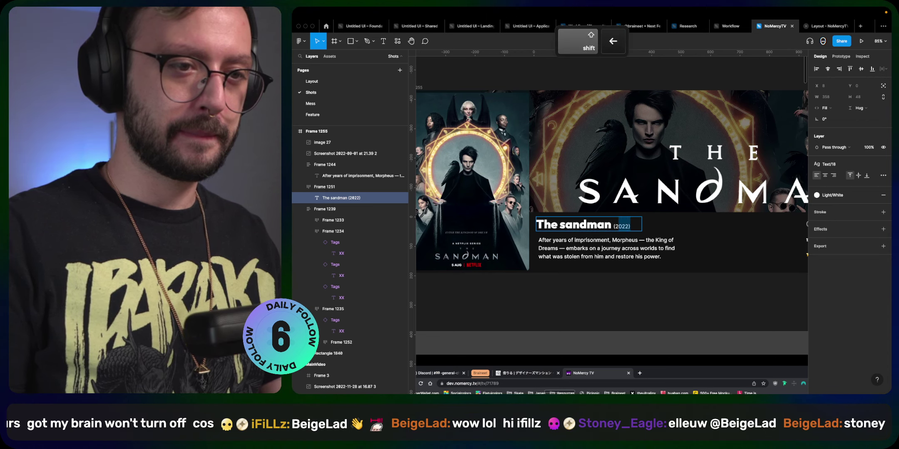
{"action": "left_click", "coordinate": [869, 160]}
{"action": "scroll", "coordinate": [852, 249], "scroll_direction": "down", "scroll_amount": 2}
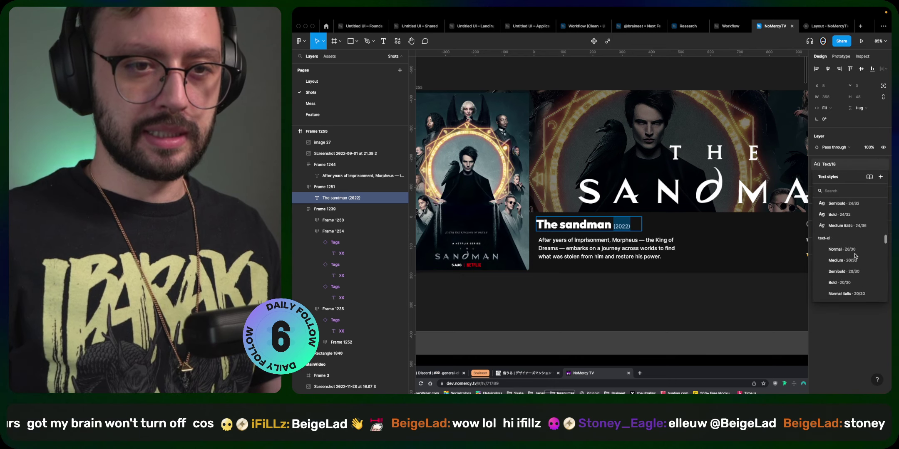
{"action": "scroll", "coordinate": [854, 256], "scroll_direction": "down", "scroll_amount": 5}
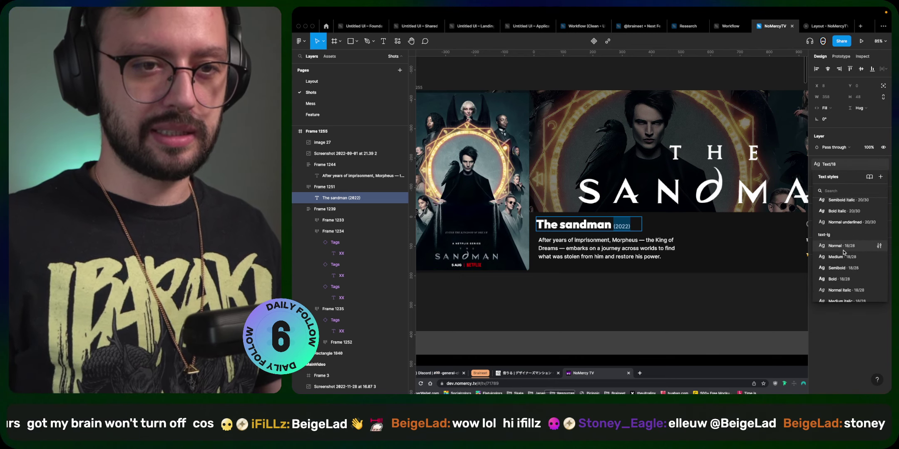
{"action": "left_click", "coordinate": [843, 251]}
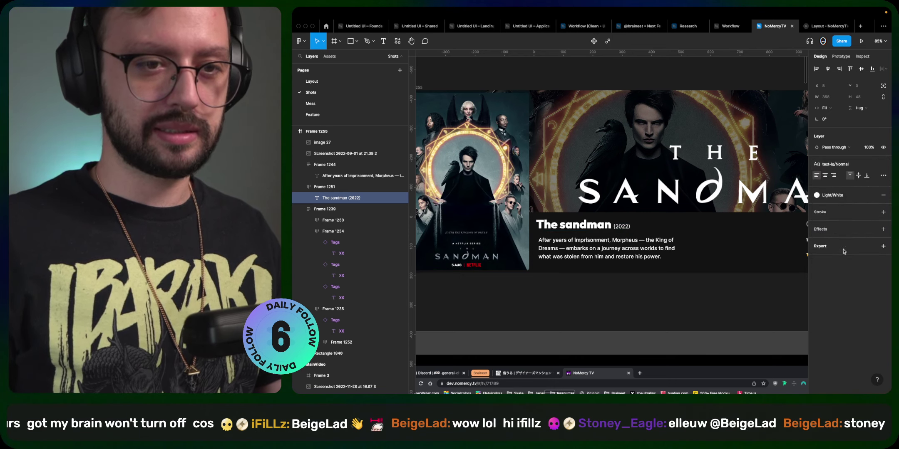
- Restyle the words "The sandman" with a larger Untitled UI text style and widen the title frame to 479 so the year fits beside them
{"action": "double_click", "coordinate": [612, 226]}
{"action": "key", "text": "shift"}
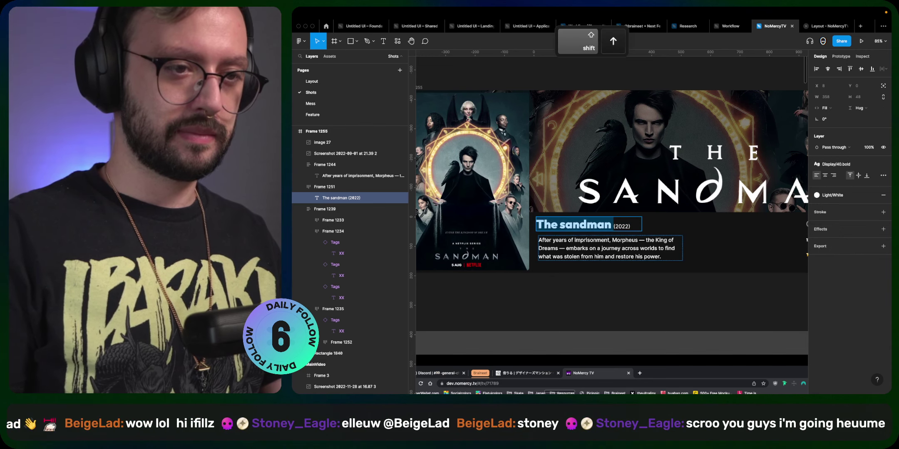
{"action": "left_click", "coordinate": [843, 165]}
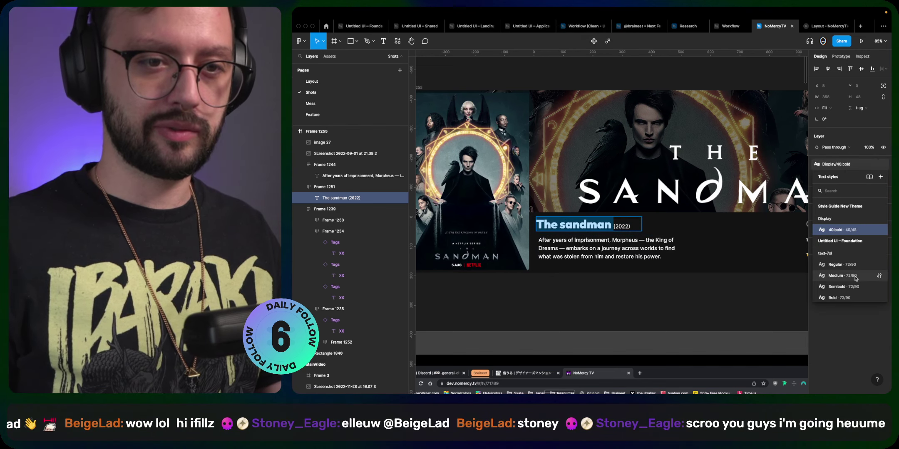
{"action": "scroll", "coordinate": [853, 266], "scroll_direction": "down", "scroll_amount": 5}
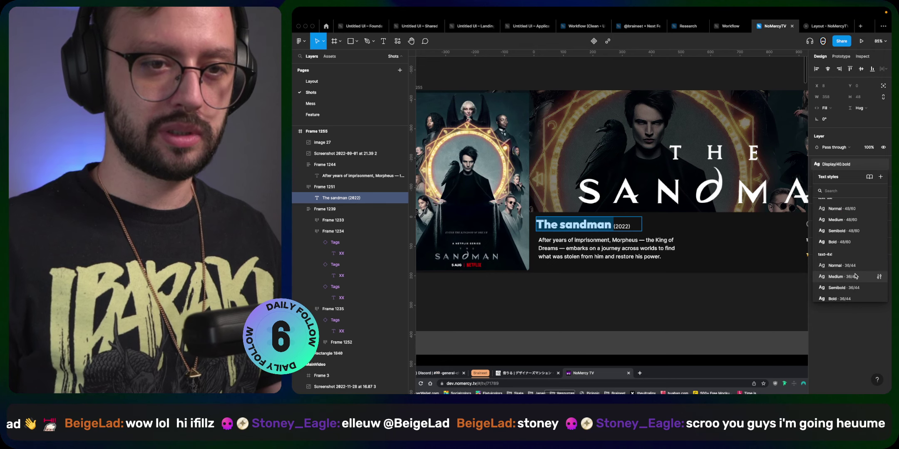
{"action": "key", "text": "Escape"}
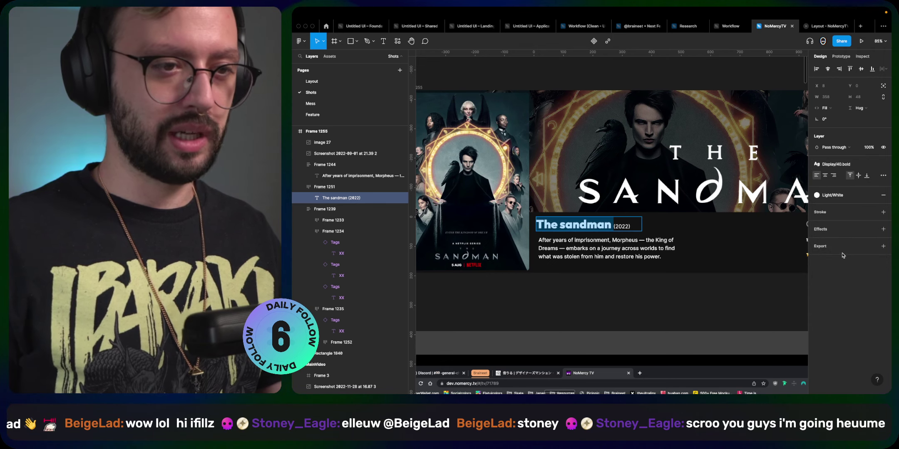
{"action": "left_click", "coordinate": [643, 246]}
{"action": "left_click", "coordinate": [643, 227]}
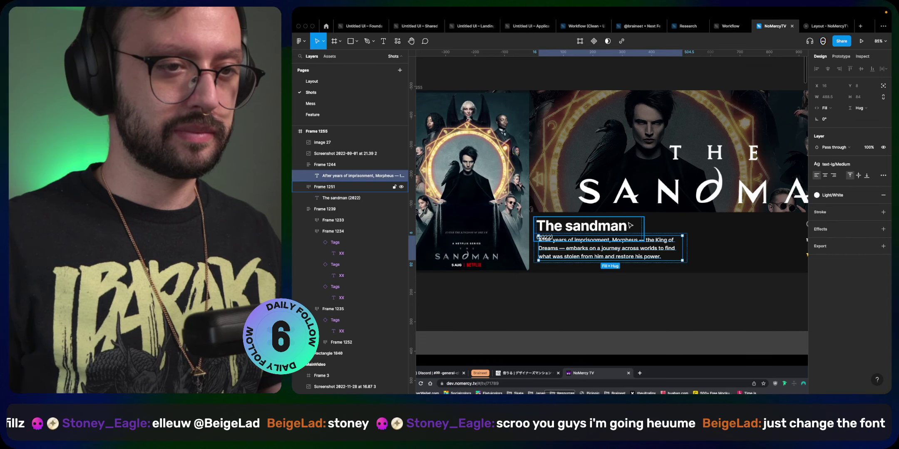
{"action": "left_click_drag", "start_coordinate": [645, 223], "coordinate": [673, 224]}
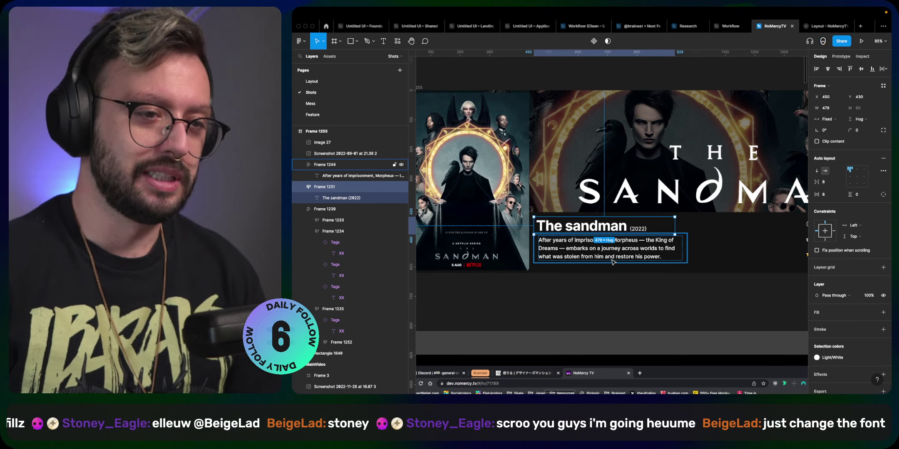
- Wrap the title and description frames together in a vertical auto layout frame and set both inner frames' widths to Fill container
{"action": "left_click", "coordinate": [649, 250]}
{"action": "key", "text": "alt"}
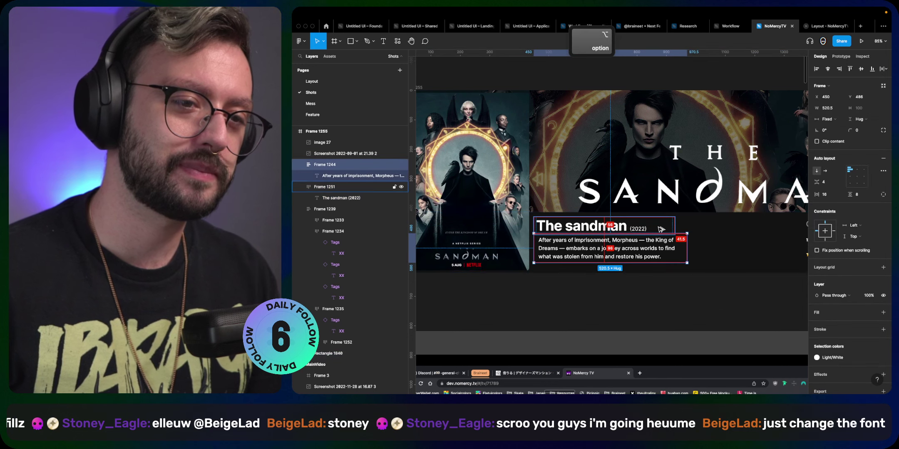
{"action": "left_click", "coordinate": [661, 228], "text": "shift"}
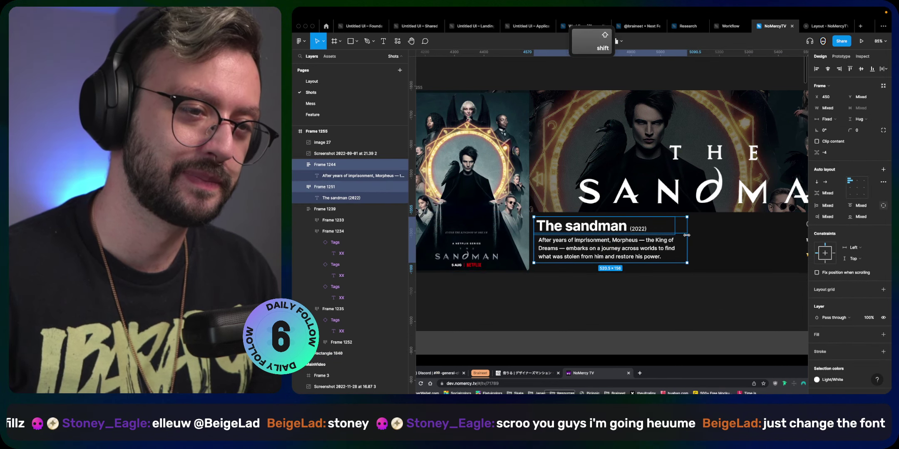
{"action": "key", "text": "shift+a"}
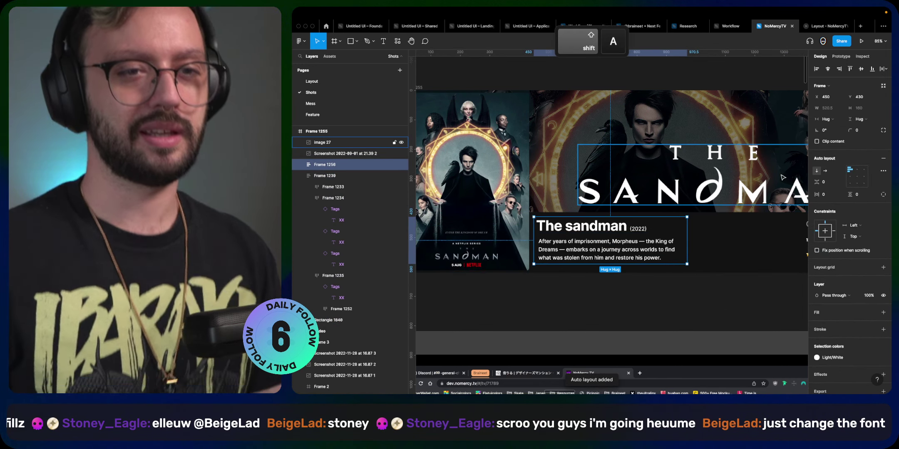
{"action": "left_click", "coordinate": [834, 120]}
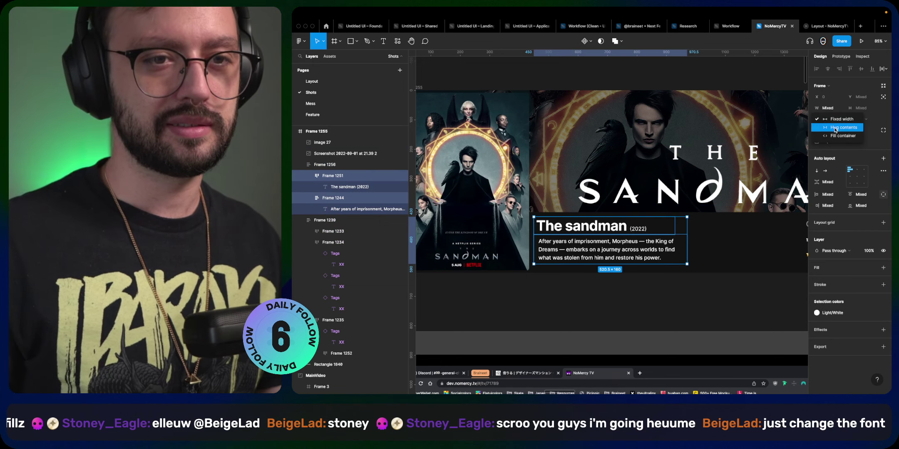
{"action": "left_click", "coordinate": [835, 133]}
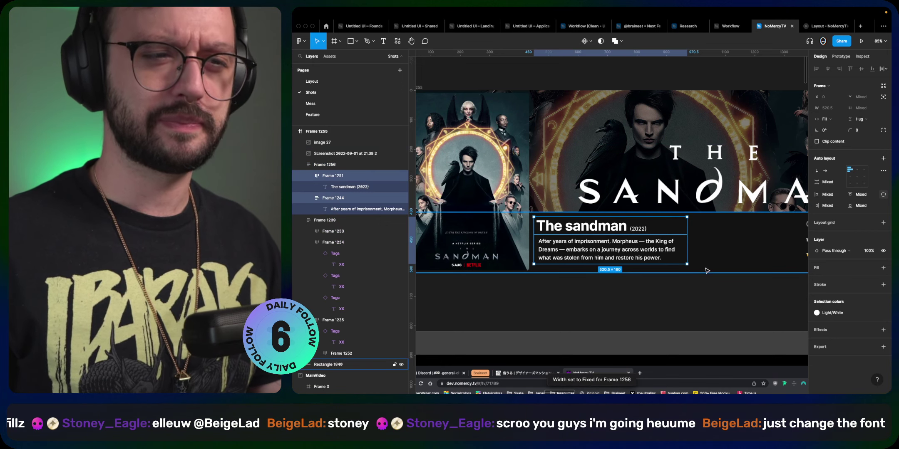
- Inspect the sizing and auto layout padding of the new text frame, its title and description frames, and their texts up close
{"action": "left_click", "coordinate": [633, 249]}
{"action": "left_click", "coordinate": [633, 249]}
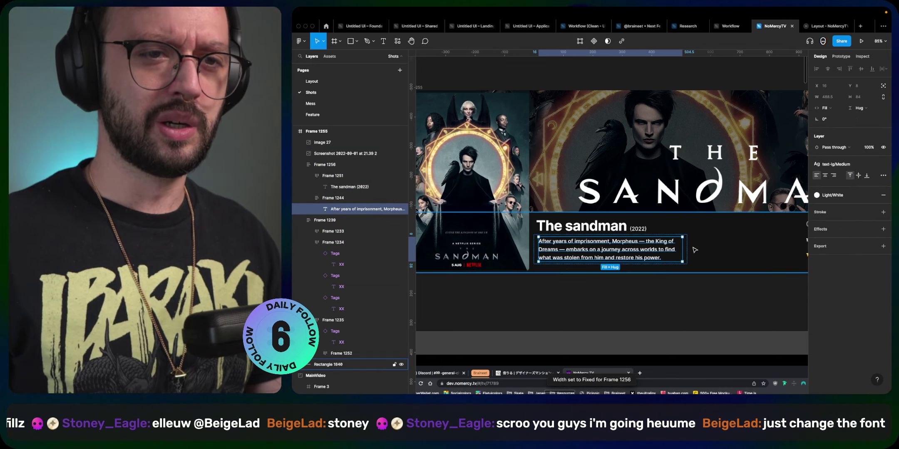
{"action": "key", "text": "Escape"}
{"action": "key", "text": "Escape"}
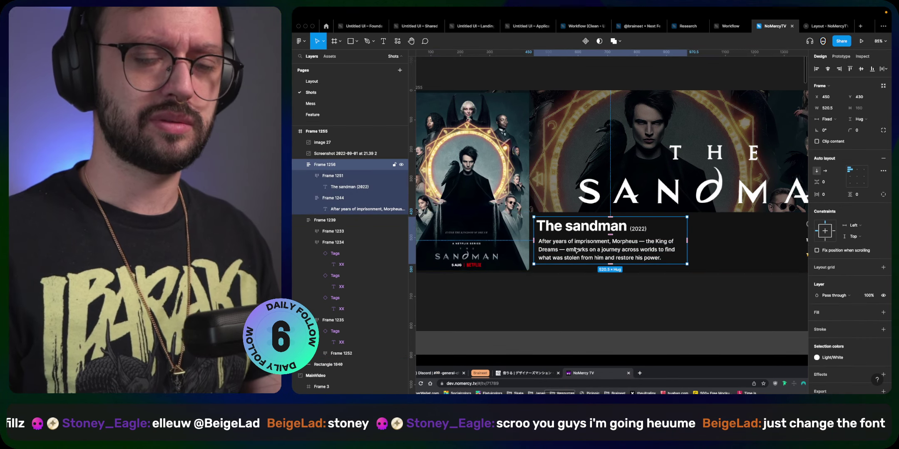
{"action": "scroll", "coordinate": [618, 251], "scroll_direction": "up", "scroll_amount": 5}
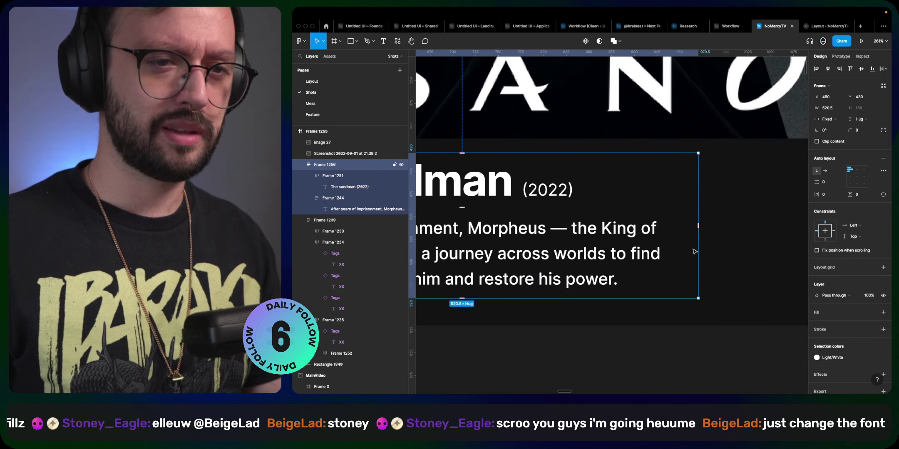
{"action": "left_click", "coordinate": [599, 258], "text": "super"}
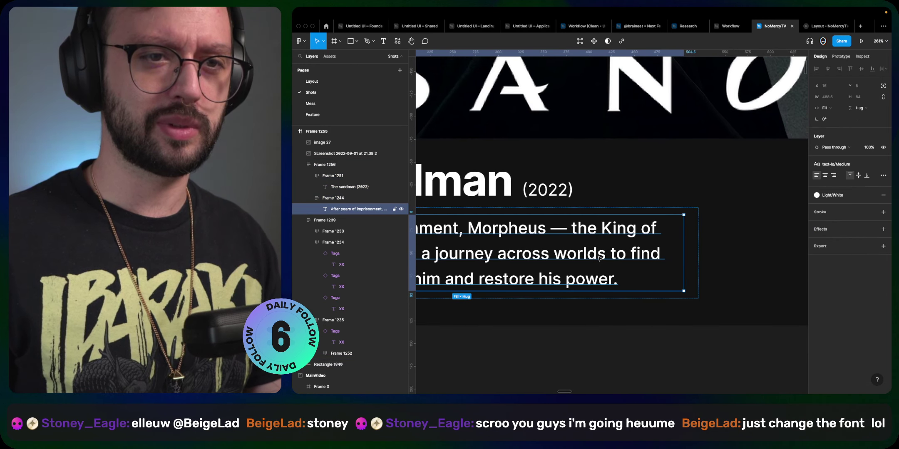
{"action": "left_click", "coordinate": [696, 252]}
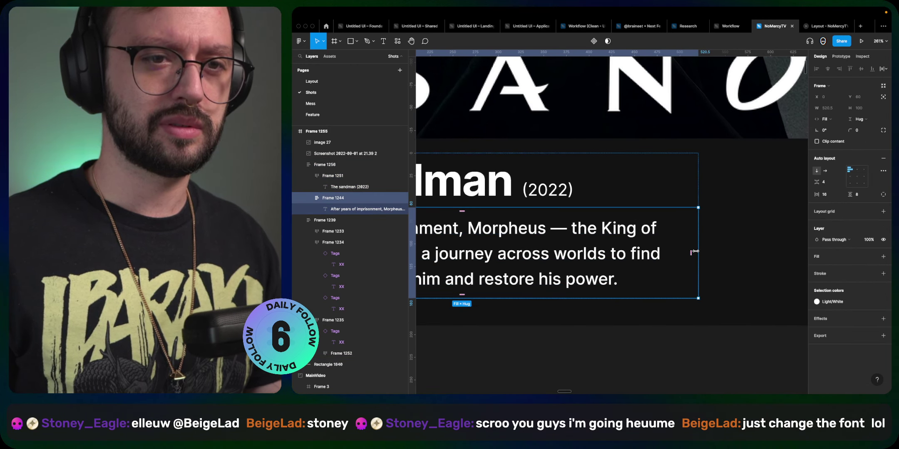
{"action": "left_click", "coordinate": [622, 197]}
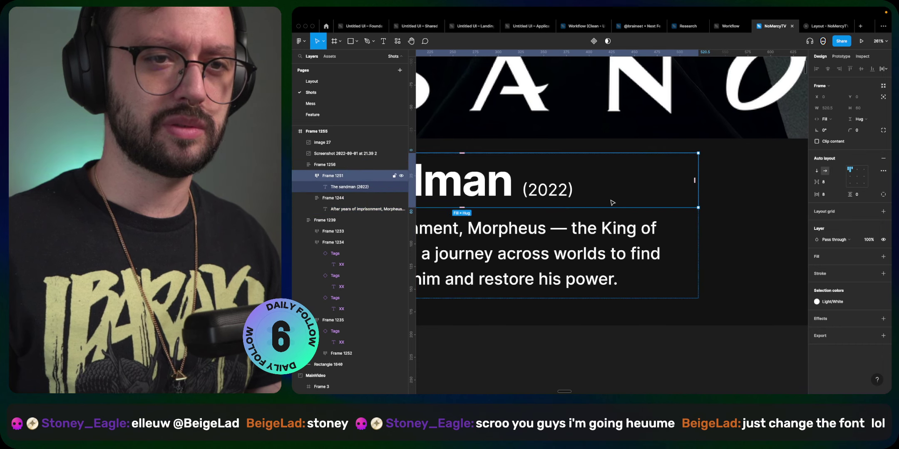
{"action": "left_click", "coordinate": [544, 188]}
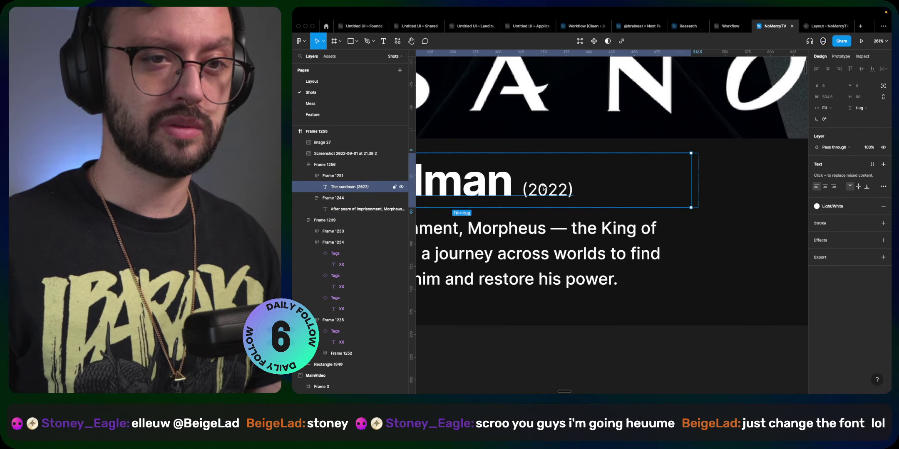
{"action": "left_click", "coordinate": [650, 201]}
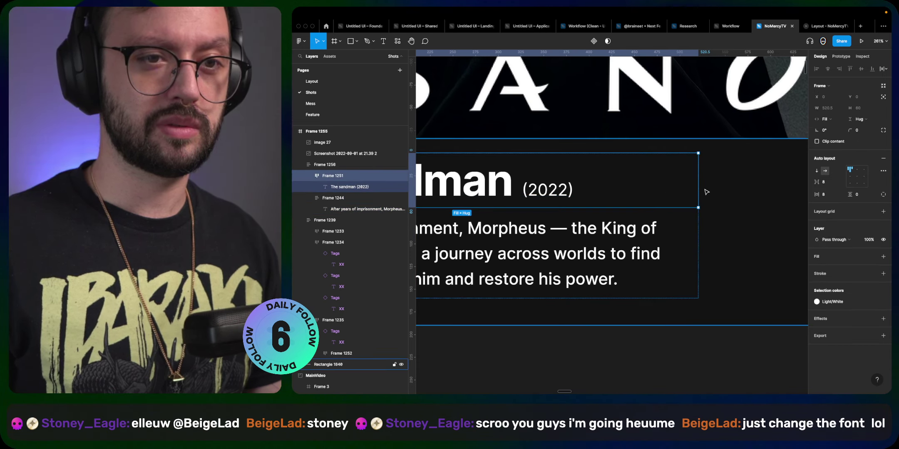
- Try to widen the title frame to 521 and the description frame to 527, undoing each resize
{"action": "left_click_drag", "start_coordinate": [698, 195], "coordinate": [699, 195]}
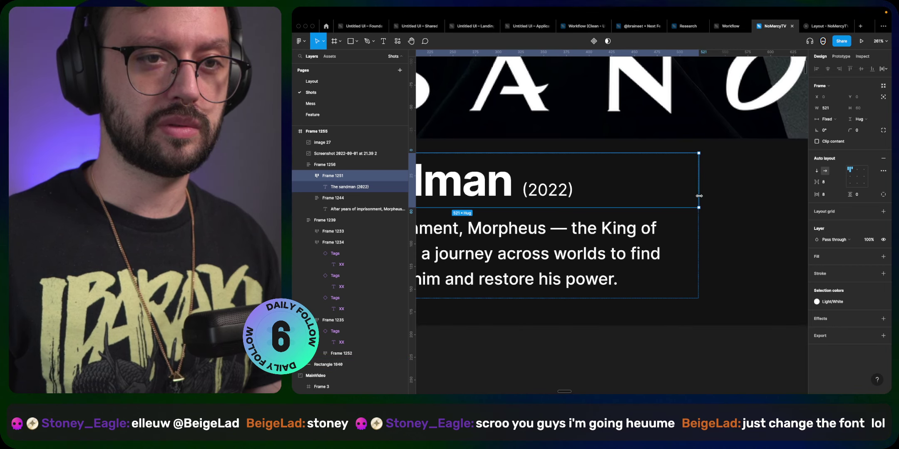
{"action": "key", "text": "super+z"}
{"action": "left_click", "coordinate": [690, 245]}
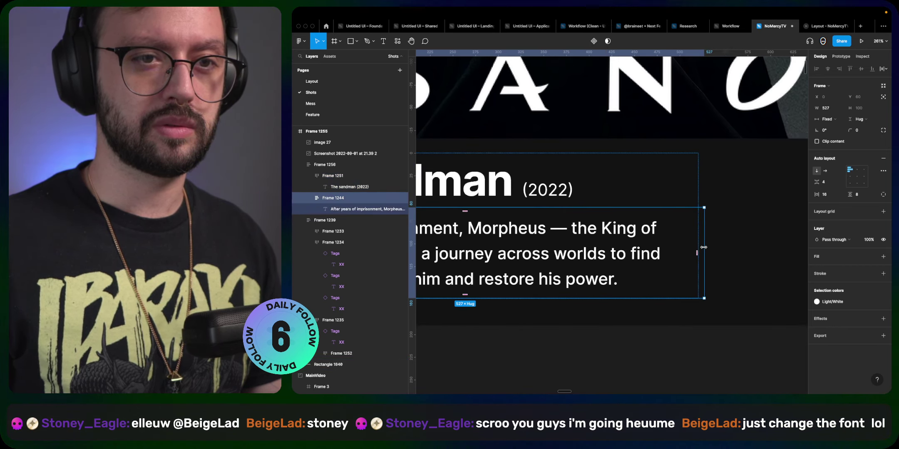
{"action": "key", "text": "super+z"}
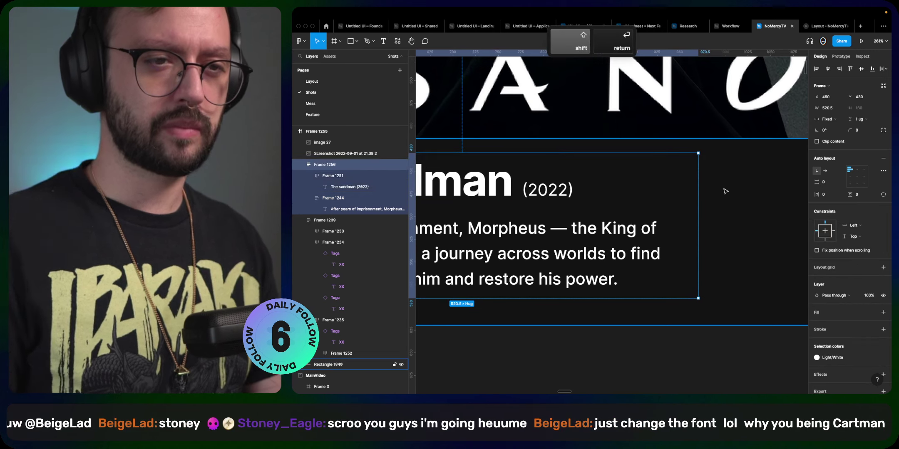
- Widen the vertical auto layout frame holding the Sandman title and description to 540
{"action": "key", "text": "Escape"}
{"action": "left_click_drag", "start_coordinate": [722, 231], "coordinate": [718, 232]}
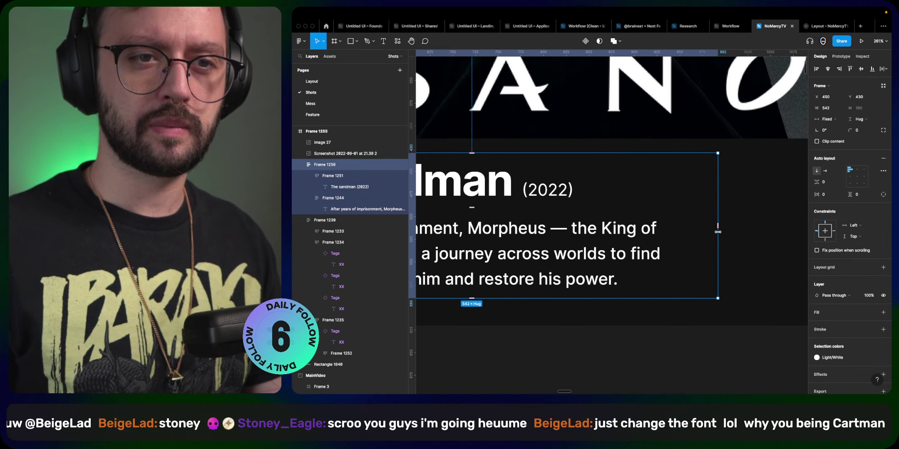
{"action": "key", "text": "super+Left"}
{"action": "key", "text": "super+Left"}
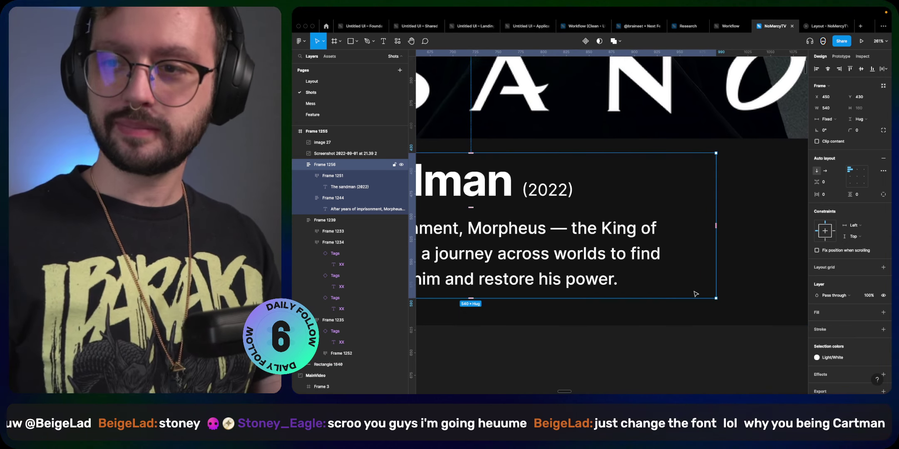
- Inspect the Sandman card's text frame, action and tag frame, poster image and dark background rectangle by selecting them
{"action": "scroll", "coordinate": [632, 238], "scroll_direction": "down", "scroll_amount": 5}
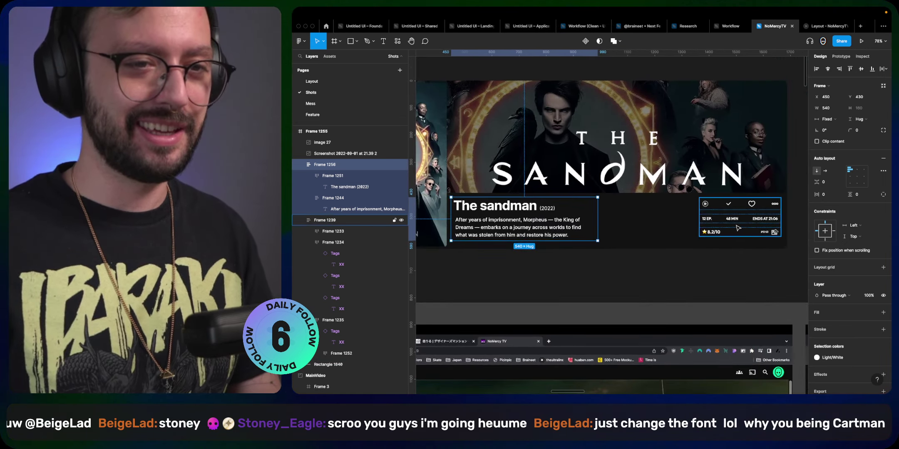
{"action": "key", "text": "Tab"}
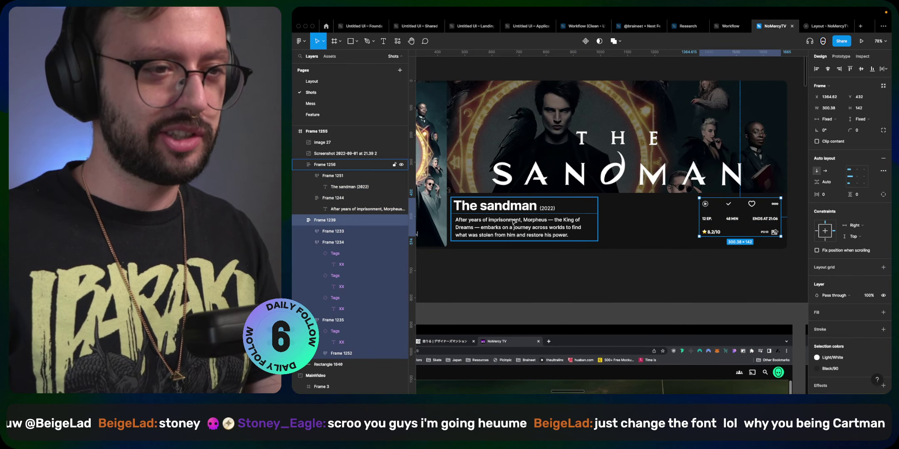
{"action": "left_click", "coordinate": [596, 225]}
{"action": "left_click", "coordinate": [732, 220], "text": "shift"}
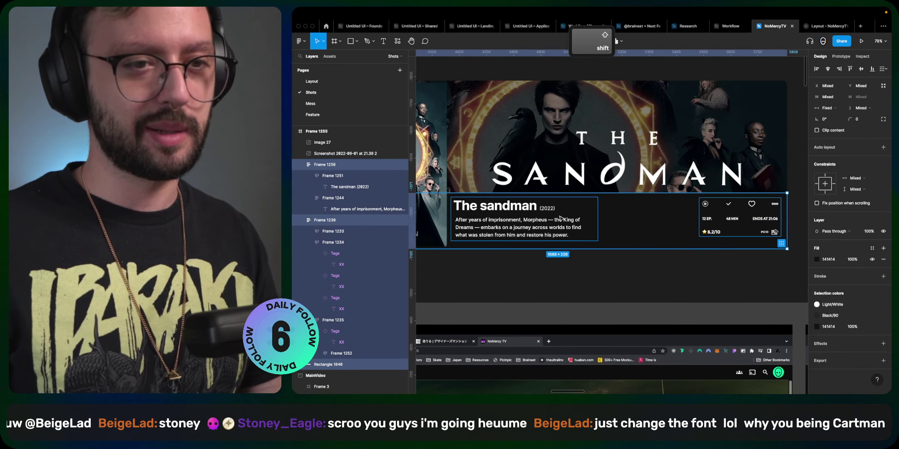
{"action": "scroll", "coordinate": [560, 218], "scroll_direction": "down", "scroll_amount": 3}
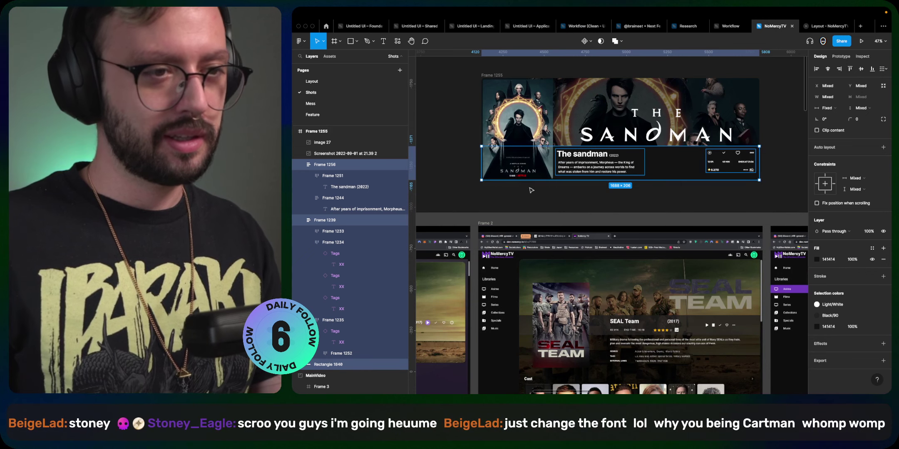
{"action": "left_click", "coordinate": [512, 157]}
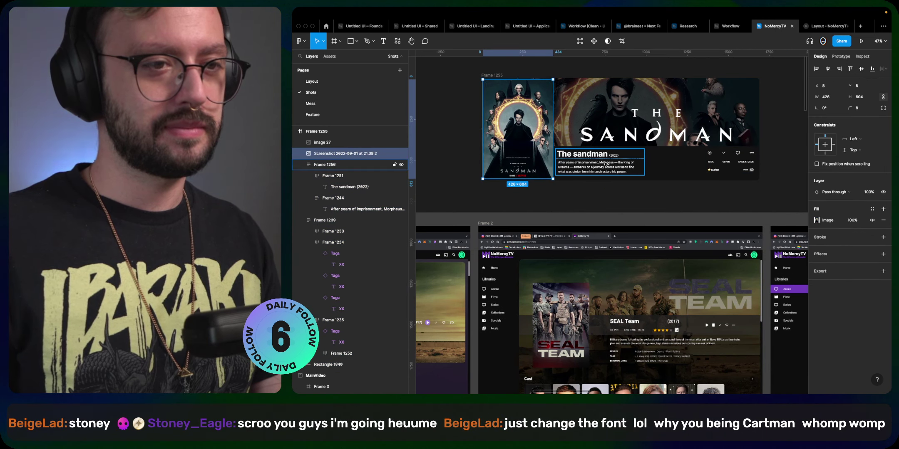
{"action": "left_click", "coordinate": [687, 171]}
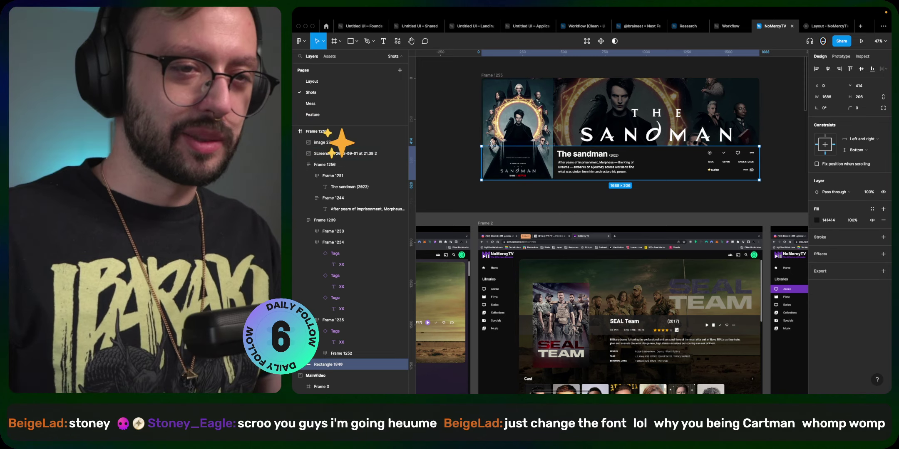
- Switch to the NoMercyTV site in the browser, open the Anime library and try collapsing and expanding the sidebar
{"action": "key", "text": "super+Tab"}
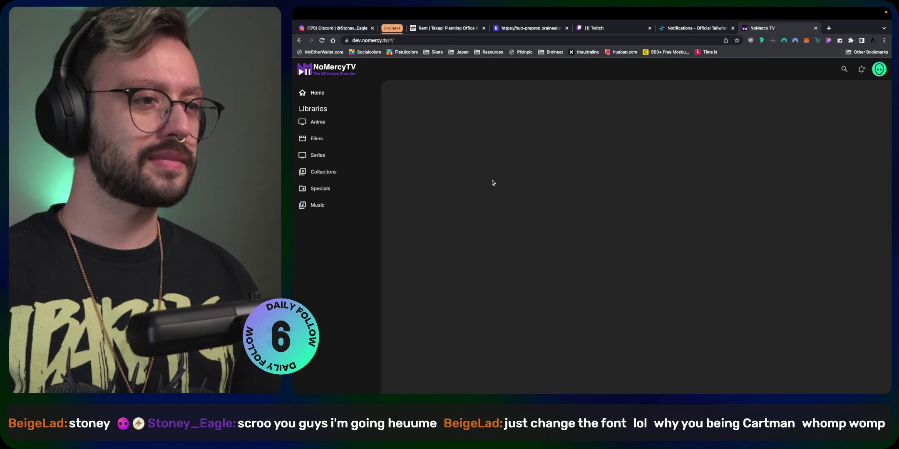
{"action": "left_click", "coordinate": [345, 122]}
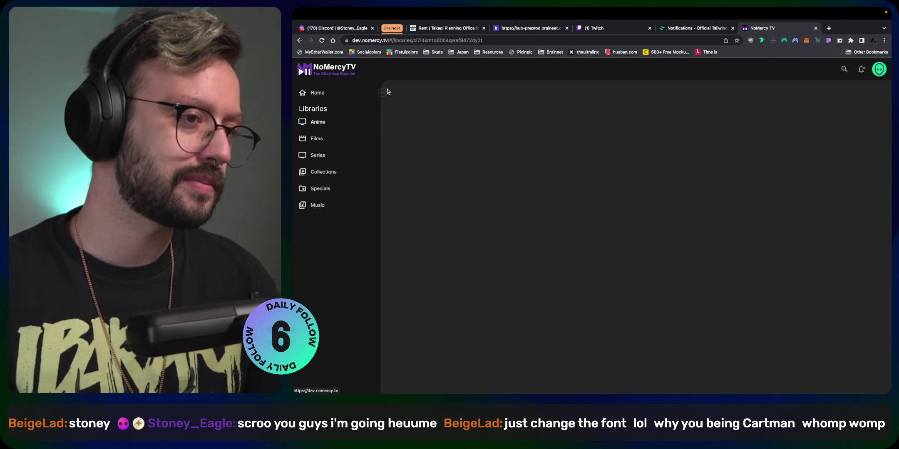
{"action": "left_click", "coordinate": [382, 93]}
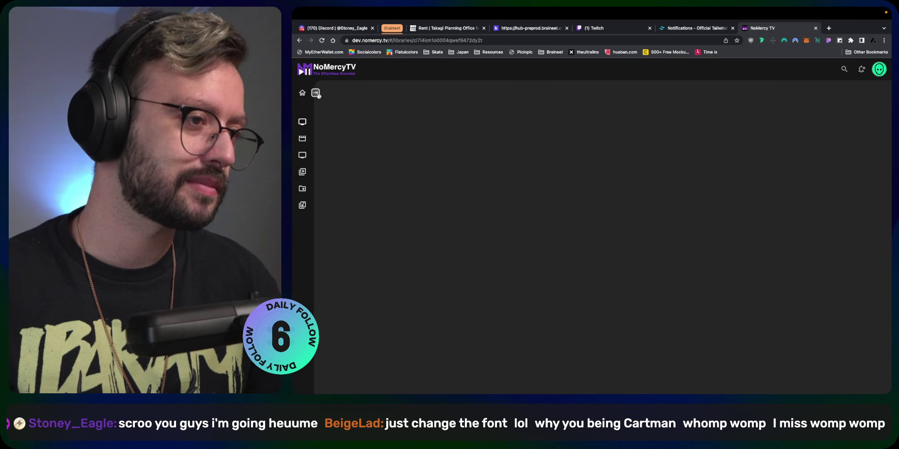
{"action": "left_click", "coordinate": [316, 94]}
{"action": "left_click", "coordinate": [381, 93]}
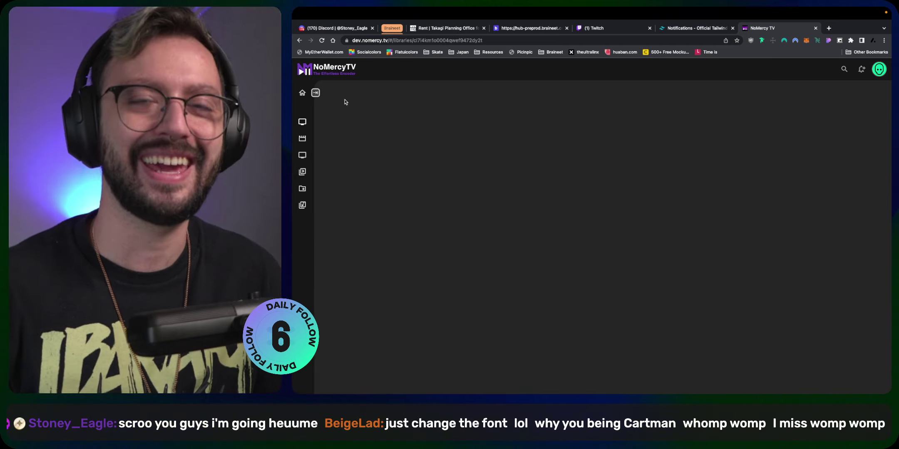
{"action": "left_click", "coordinate": [316, 93]}
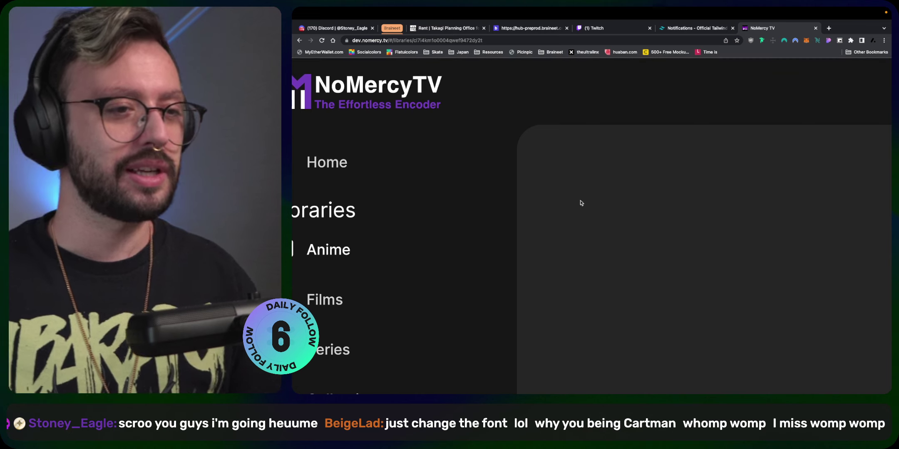
- Examine the sidebar toggle's arrow and transition up close by collapsing and expanding the sidebar repeatedly
{"action": "mouse_move", "coordinate": [525, 165]}
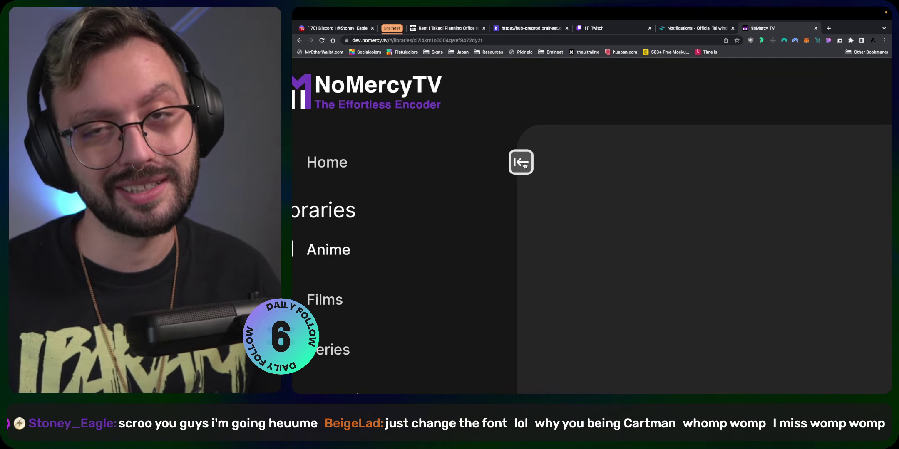
{"action": "left_click", "coordinate": [524, 165]}
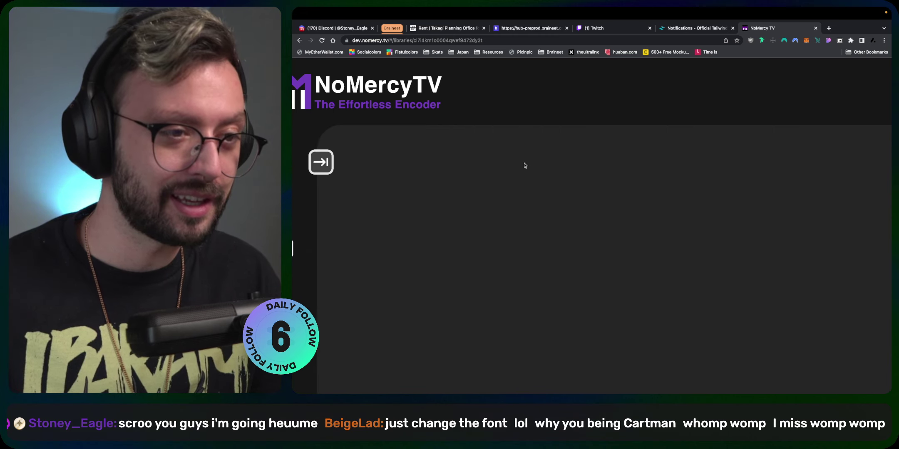
{"action": "left_click", "coordinate": [321, 162]}
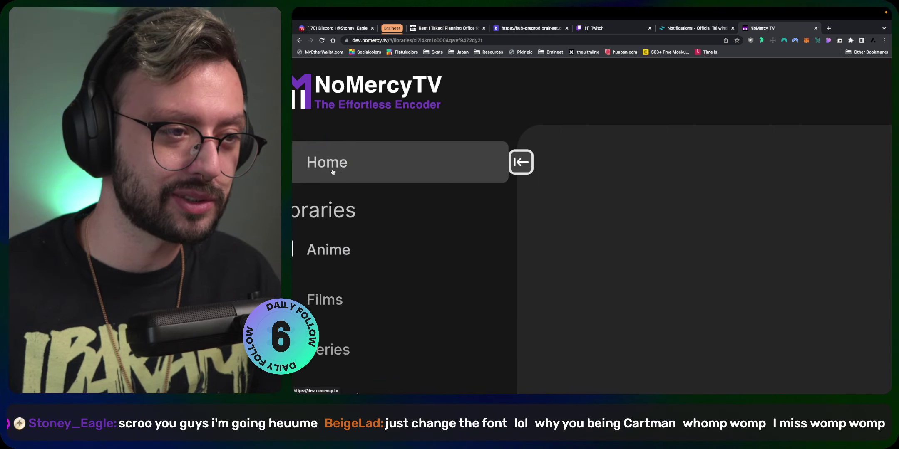
{"action": "left_click", "coordinate": [529, 171]}
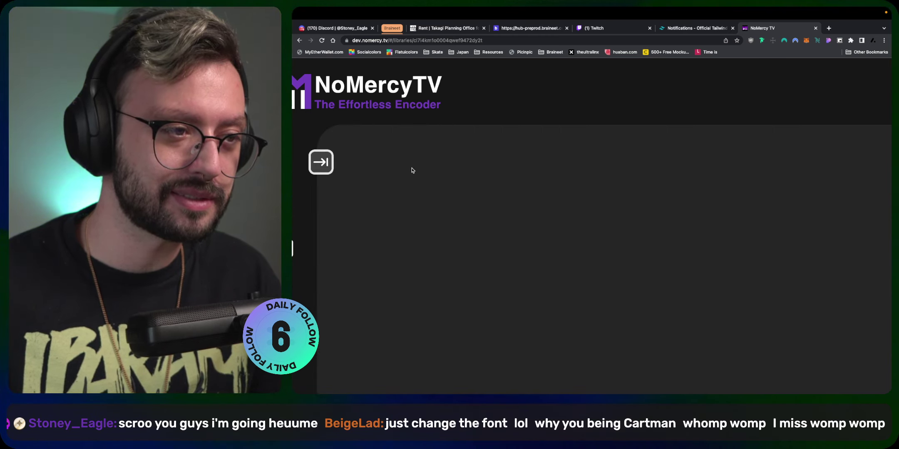
{"action": "left_click", "coordinate": [321, 161]}
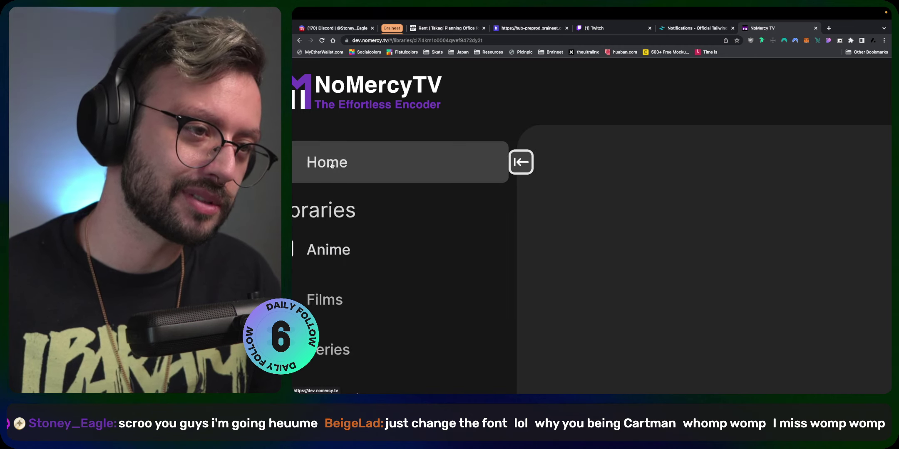
{"action": "left_click", "coordinate": [518, 163]}
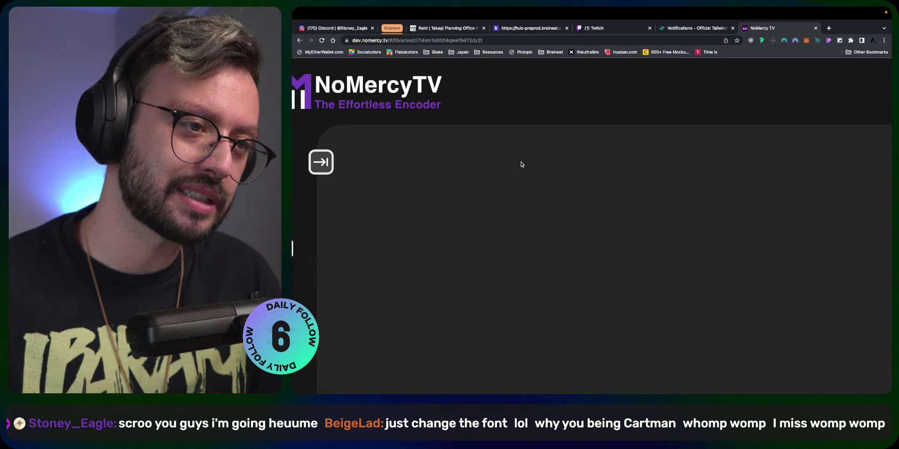
{"action": "left_click", "coordinate": [321, 162]}
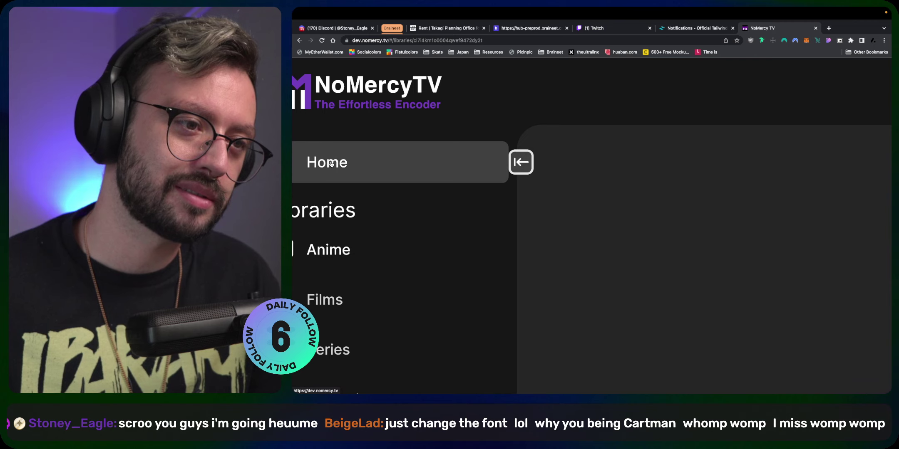
{"action": "left_click", "coordinate": [522, 163]}
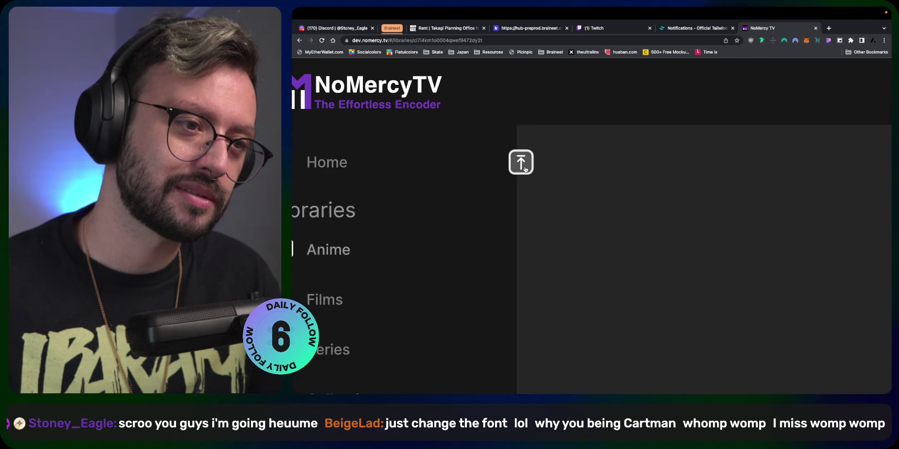
{"action": "left_click", "coordinate": [329, 164]}
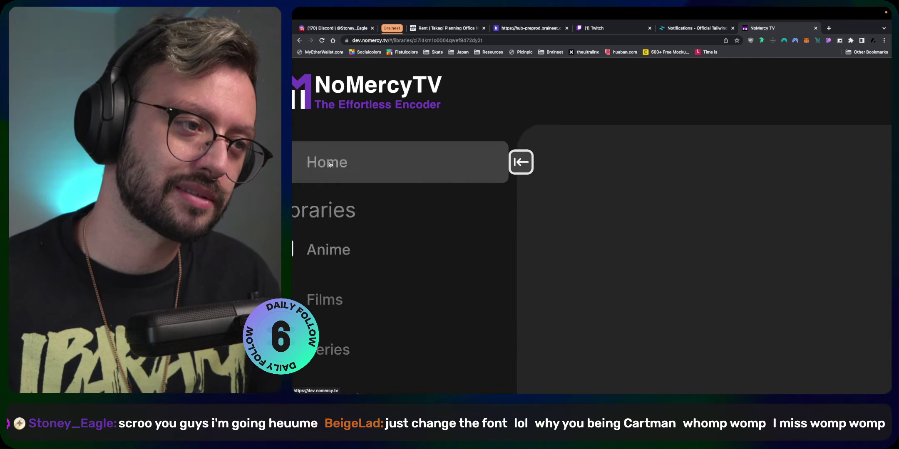
{"action": "left_click", "coordinate": [526, 166]}
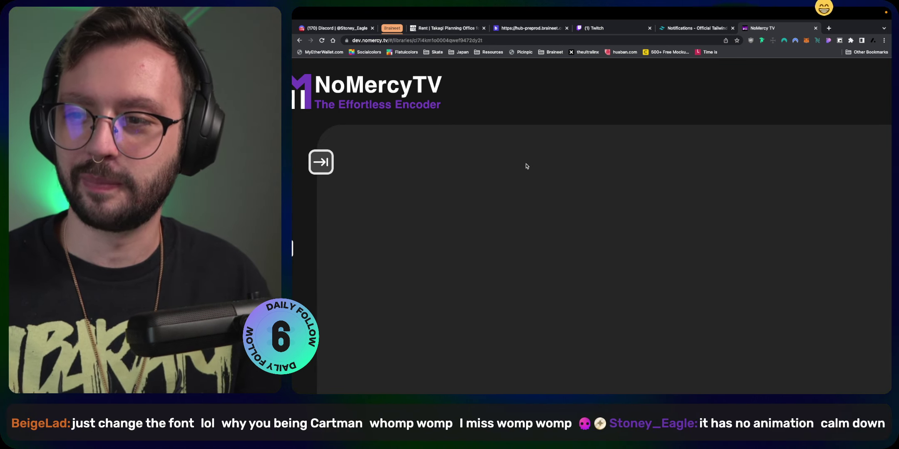
{"action": "left_click", "coordinate": [333, 166]}
{"action": "left_click", "coordinate": [518, 163]}
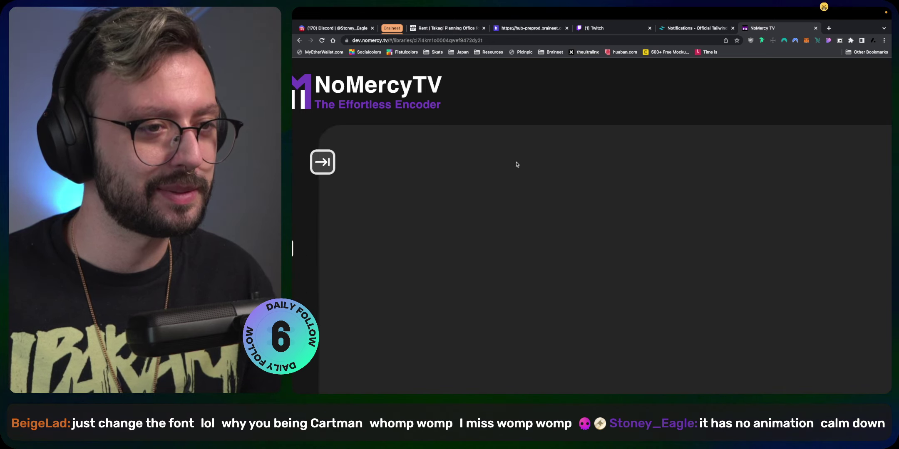
{"action": "left_click", "coordinate": [321, 168]}
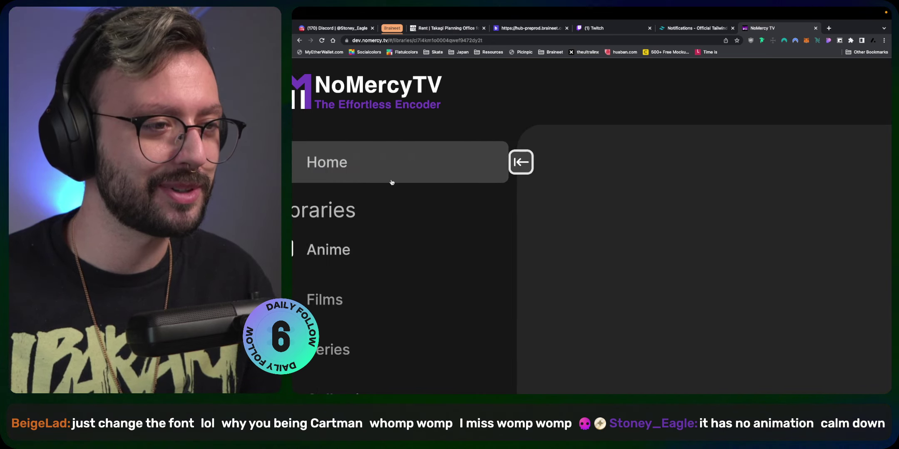
{"action": "left_click", "coordinate": [519, 161]}
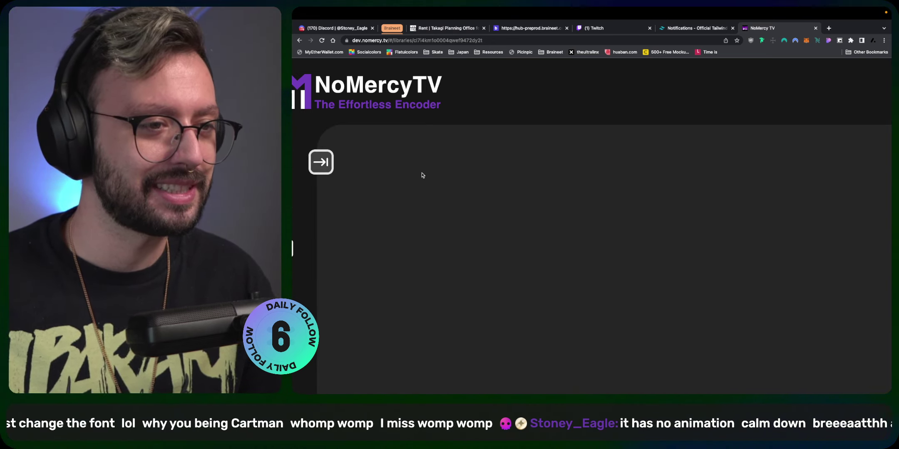
{"action": "left_click", "coordinate": [330, 172]}
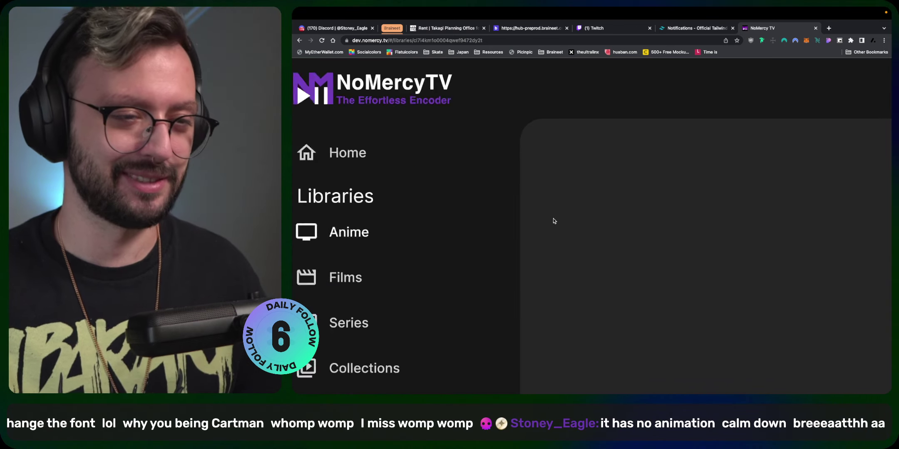